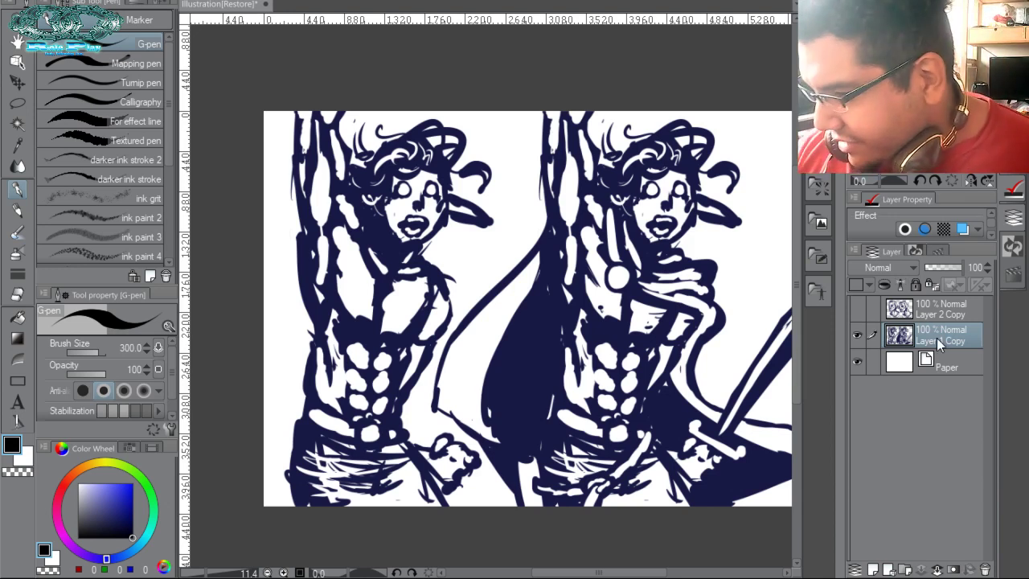
Duplicate the Layer 1 Copy line art into a new folder at the top of the layer stack and hide the original.
drag(936, 337, 936, 312)
click(858, 359)
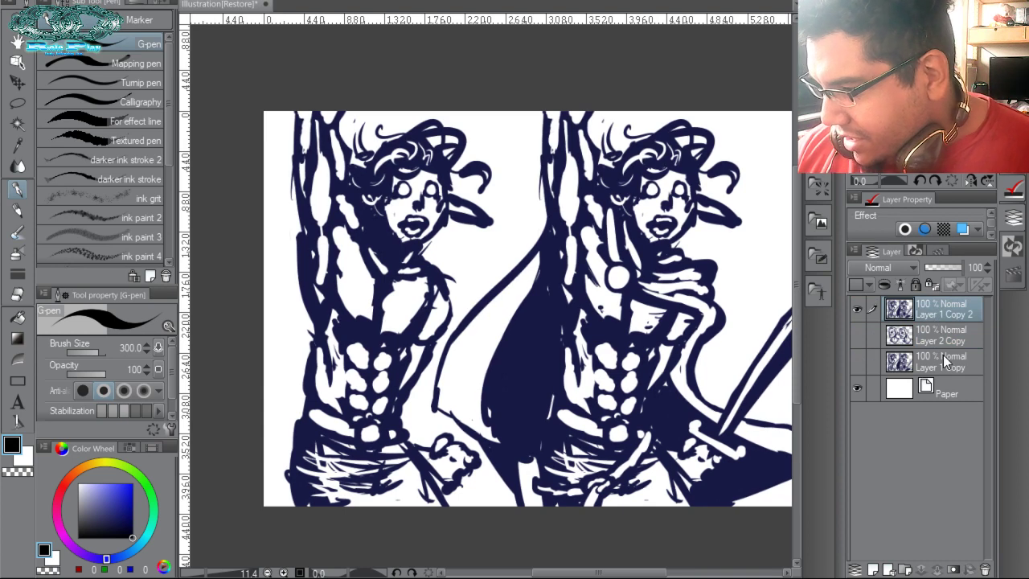
click(906, 569)
drag(928, 342, 936, 314)
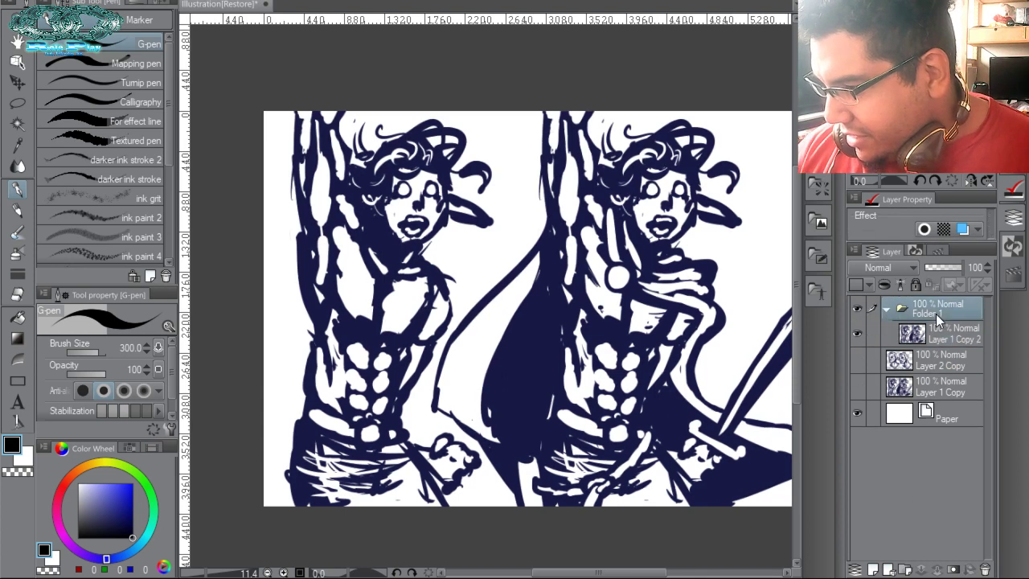
Add an empty raster layer below the folder's line art, and paste a second line-art copy directly above it with the first copy hidden.
click(877, 568)
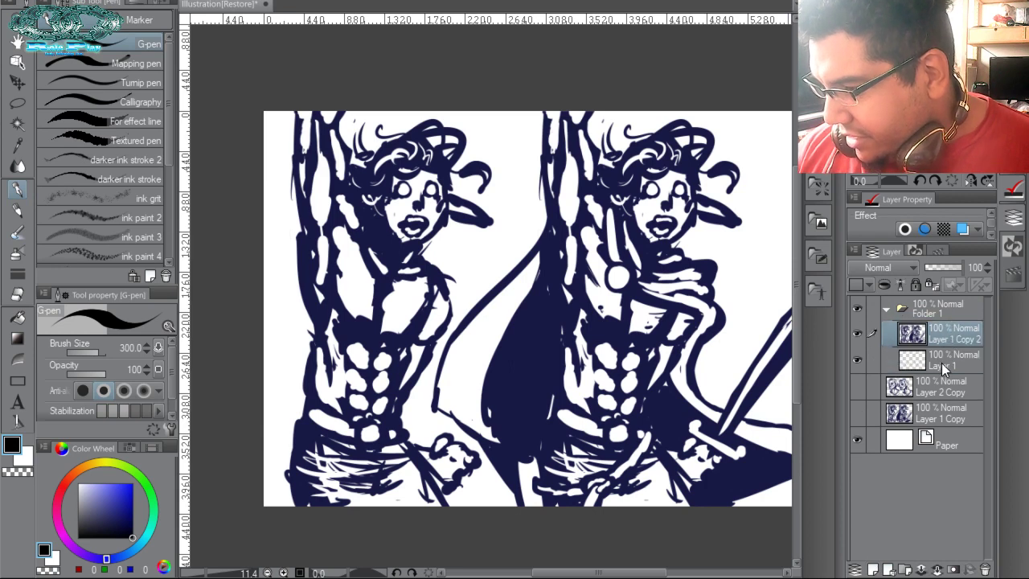
click(945, 364)
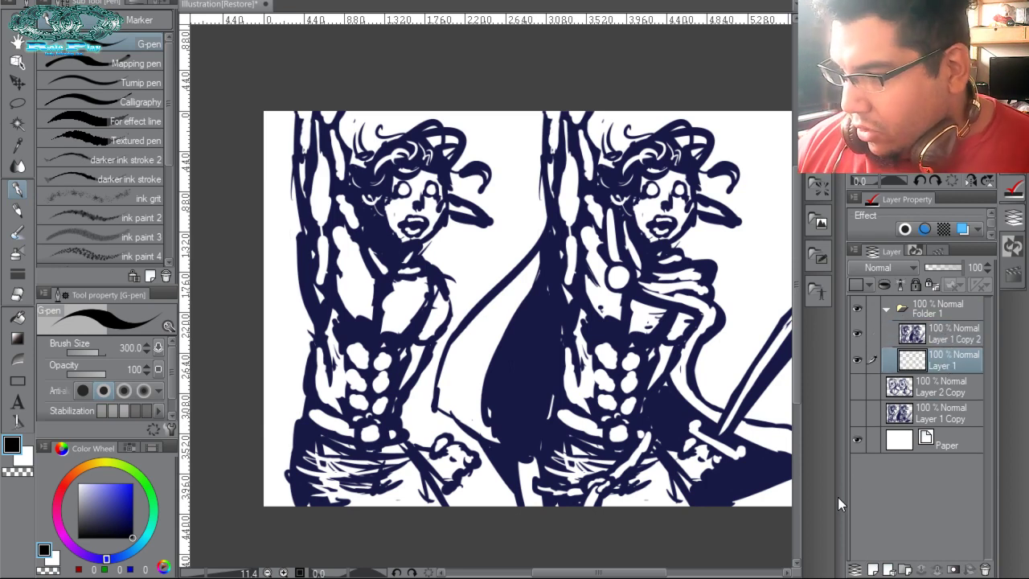
click(943, 333)
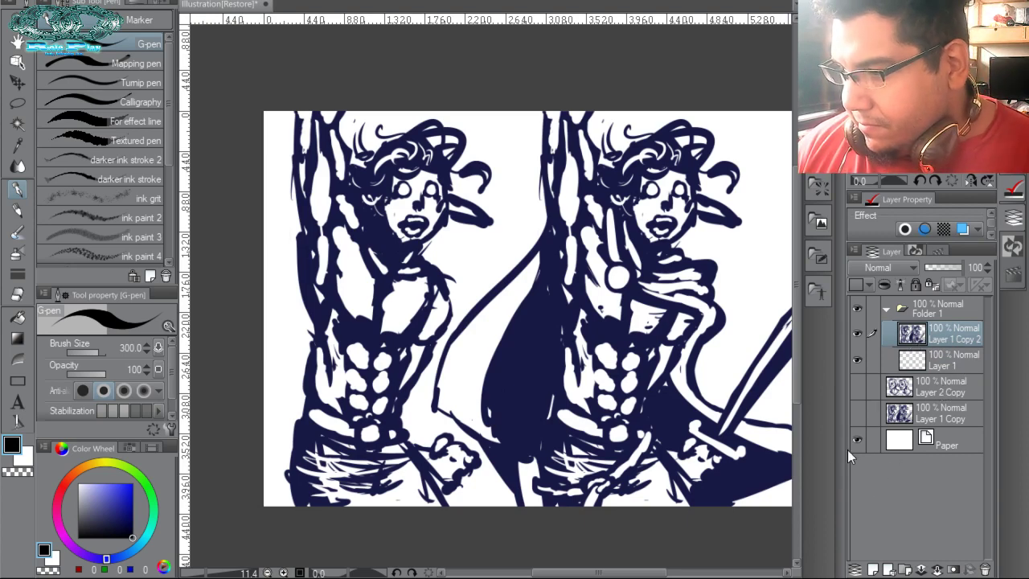
ctrl+click(912, 333)
click(943, 360)
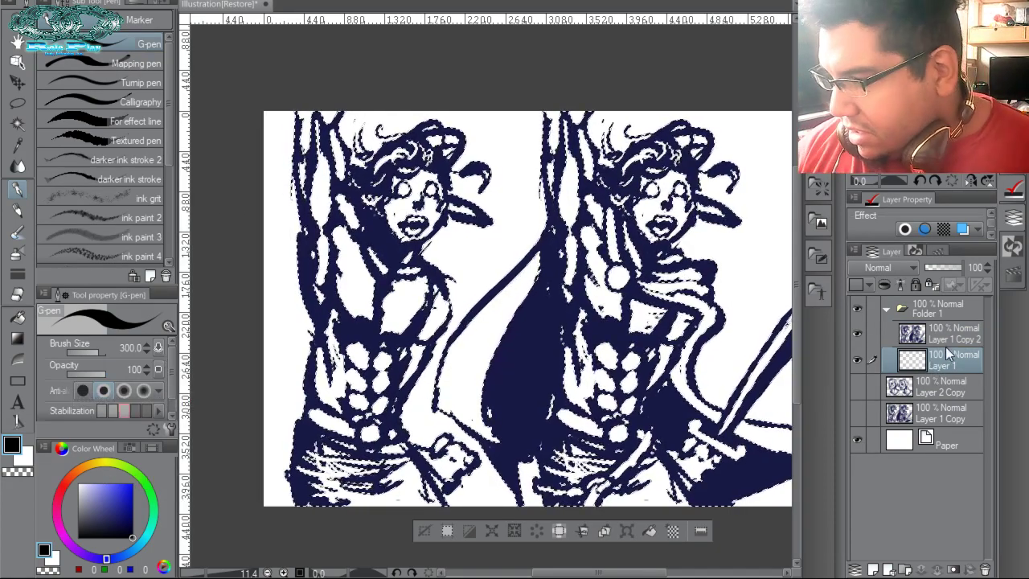
key(ctrl+v)
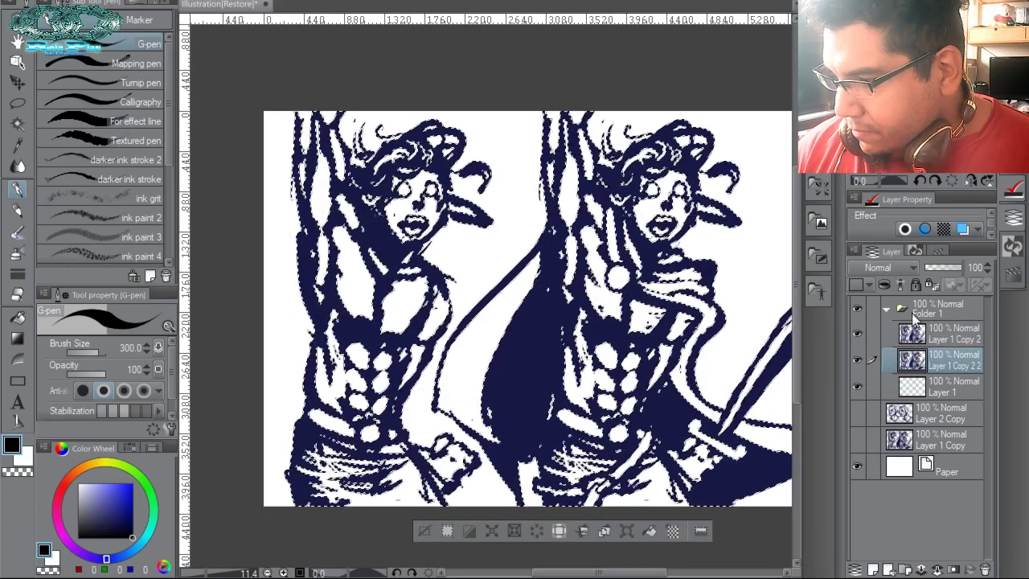
click(858, 333)
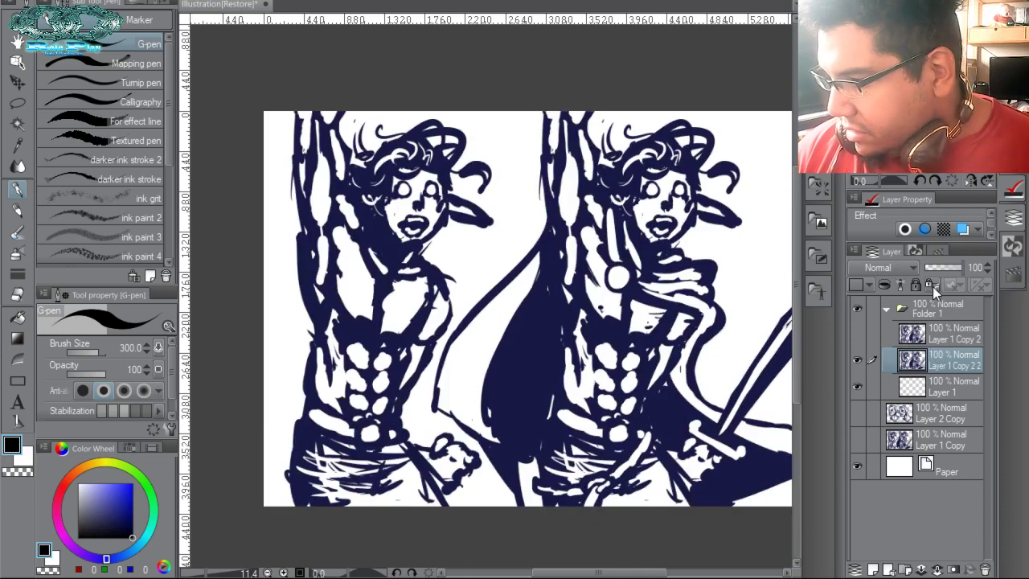
Lock the pasted line art's transparent pixels and recolour the left figure's hair, head, arm, torso and fist lines brown (RGB 137, 104, 53).
click(86, 466)
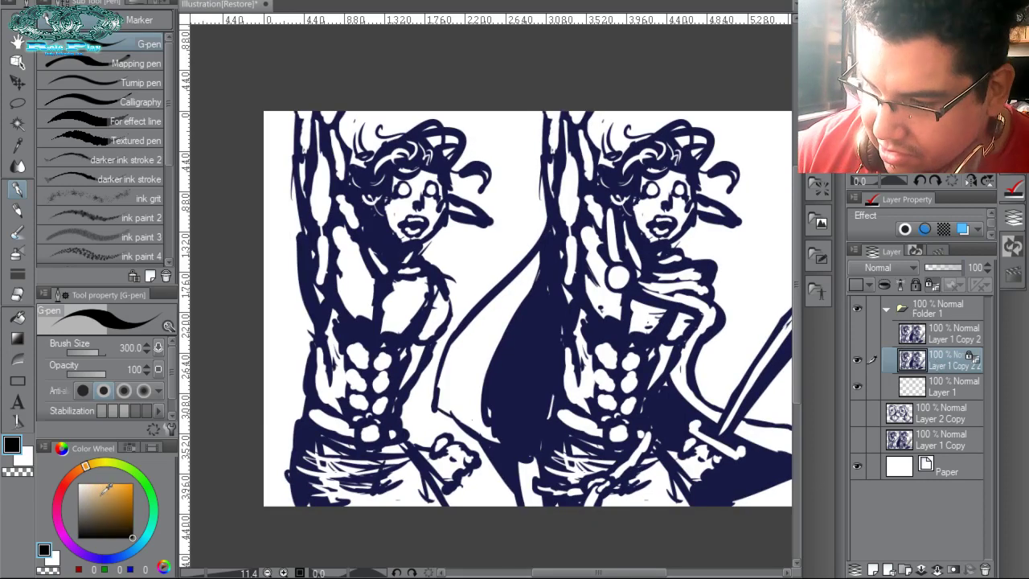
click(110, 494)
click(112, 508)
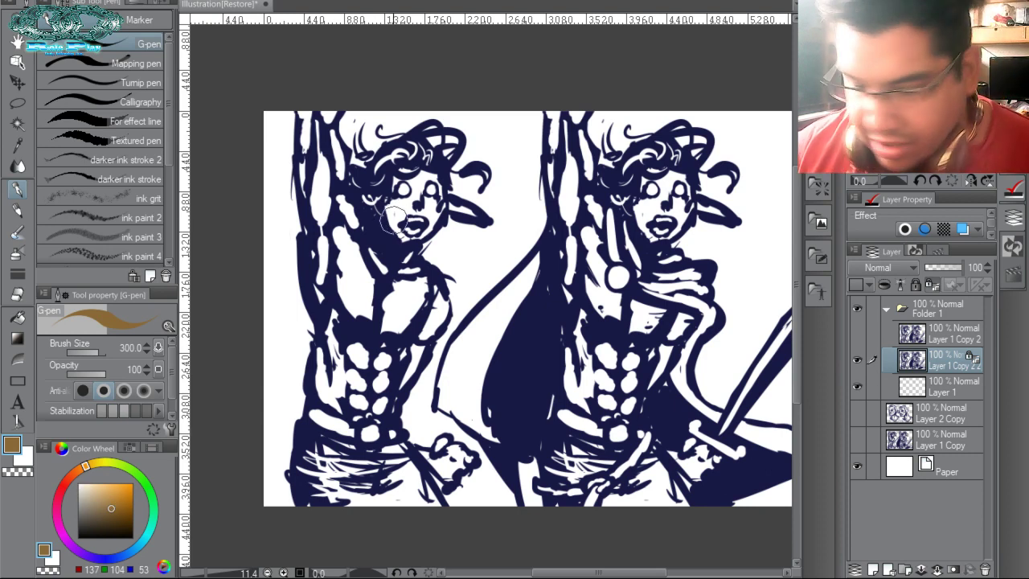
mouse_move(432, 193)
mouse_down()
mouse_move(398, 217)
mouse_move(383, 201)
mouse_move(400, 207)
mouse_move(403, 173)
mouse_move(380, 169)
mouse_up()
mouse_move(442, 274)
mouse_down()
mouse_move(396, 406)
mouse_move(354, 406)
mouse_move(307, 388)
mouse_move(320, 297)
mouse_move(312, 362)
mouse_move(354, 306)
mouse_move(334, 372)
mouse_move(299, 121)
mouse_move(304, 266)
mouse_move(323, 121)
mouse_move(347, 234)
mouse_move(370, 242)
mouse_move(434, 305)
mouse_move(475, 258)
mouse_move(462, 149)
mouse_move(414, 209)
mouse_move(378, 337)
mouse_move(434, 262)
mouse_move(408, 321)
mouse_move(406, 370)
mouse_move(363, 402)
mouse_move(416, 376)
mouse_move(425, 446)
mouse_move(452, 460)
mouse_move(455, 482)
mouse_move(459, 462)
mouse_up()
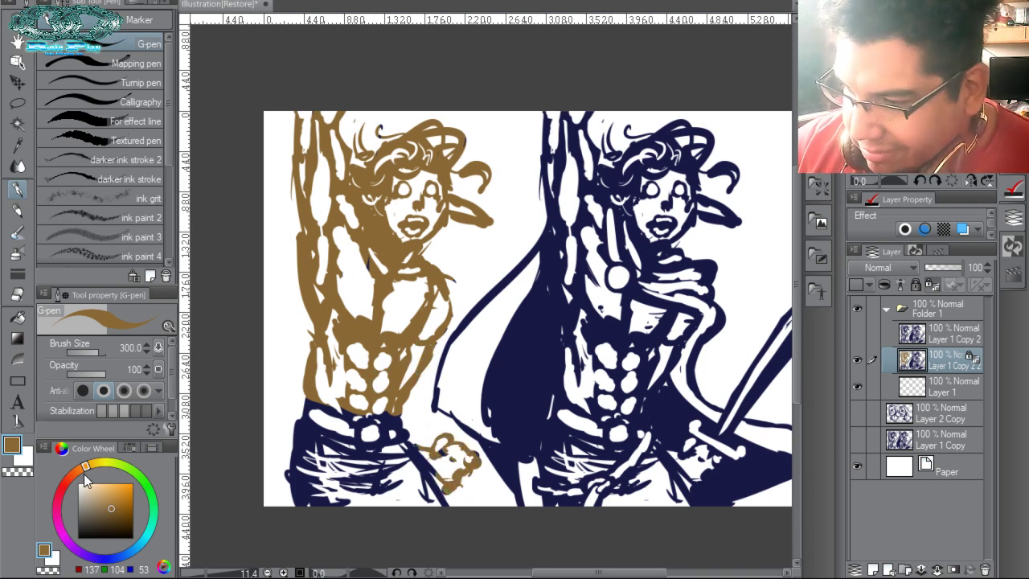
Recolour the lines of the left figure's face and chin shadow dark reddish brown (RGB 103, 57, 28).
drag(84, 476, 76, 474)
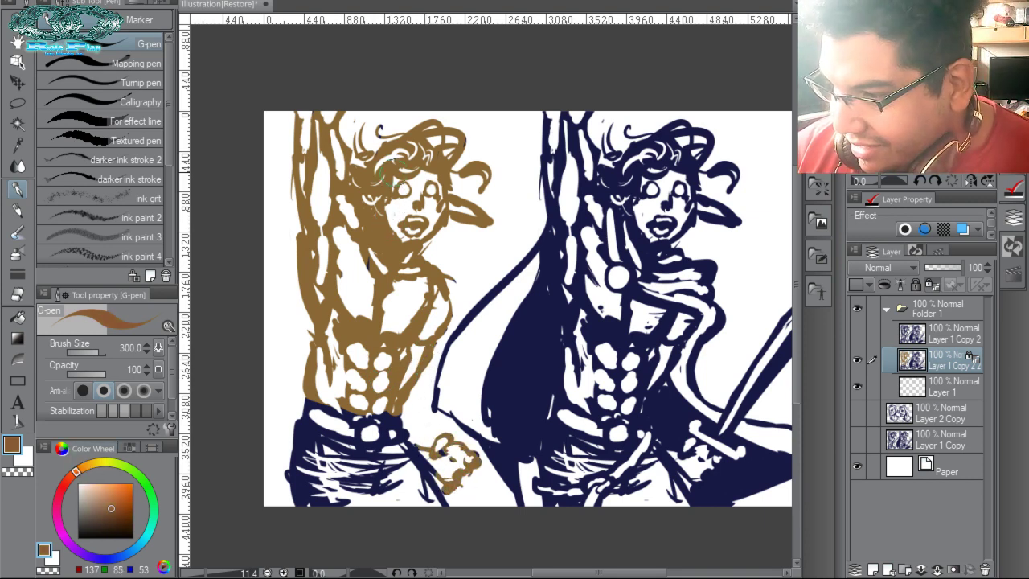
mouse_move(395, 169)
mouse_down()
mouse_move(419, 213)
mouse_move(420, 187)
mouse_move(408, 197)
mouse_move(404, 187)
mouse_move(398, 215)
mouse_move(410, 237)
mouse_move(421, 213)
mouse_move(413, 221)
mouse_move(453, 199)
mouse_move(478, 205)
mouse_up()
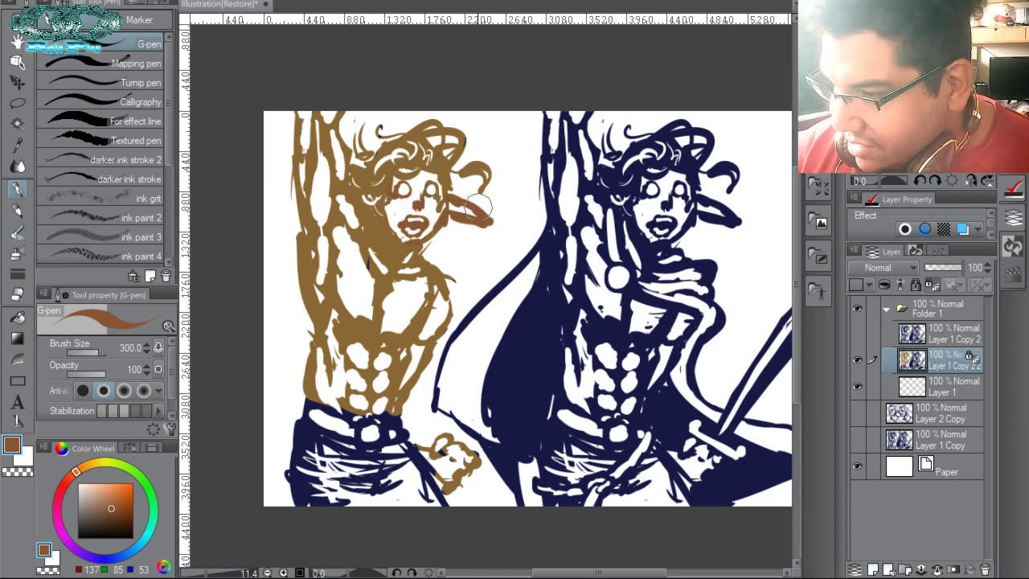
drag(121, 505, 117, 515)
mouse_move(483, 222)
mouse_down()
mouse_move(468, 199)
mouse_move(424, 233)
mouse_move(394, 239)
mouse_move(395, 181)
mouse_move(427, 231)
mouse_move(427, 205)
mouse_move(372, 200)
mouse_up()
mouse_move(434, 219)
mouse_down()
mouse_move(428, 188)
mouse_move(444, 171)
mouse_move(421, 237)
mouse_move(415, 217)
mouse_move(376, 225)
mouse_move(371, 210)
mouse_move(406, 245)
mouse_up()
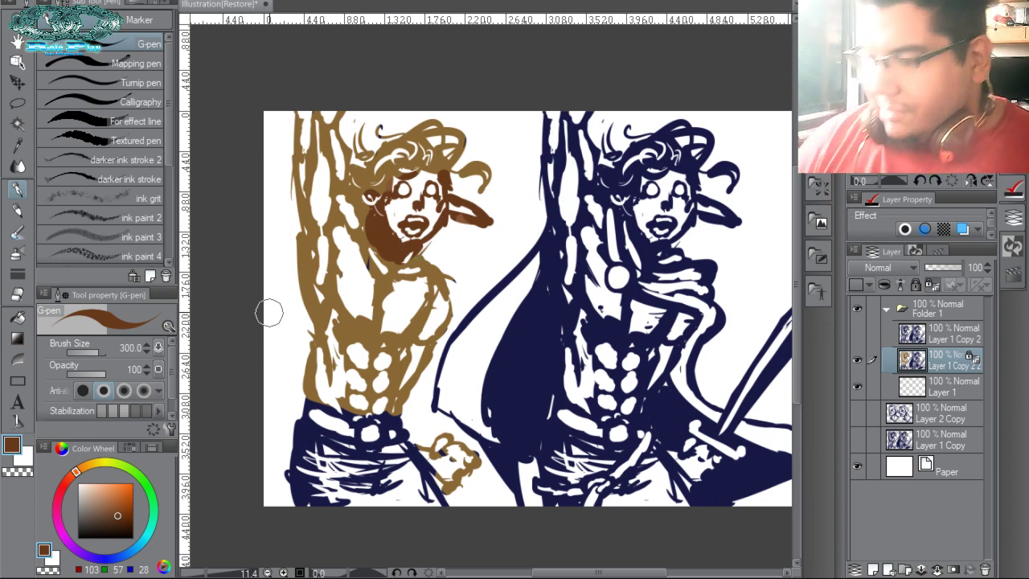
On the empty layer beneath the line art, test tan skin tones and fill the left figure's raised-arm side of the chest with RGB 178, 150, 111.
alt+click(328, 319)
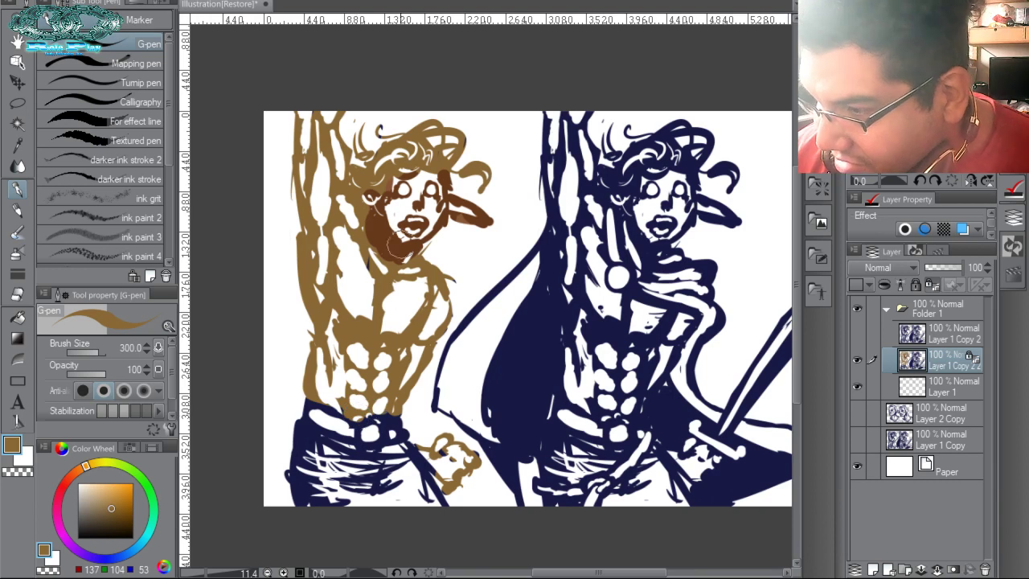
click(952, 388)
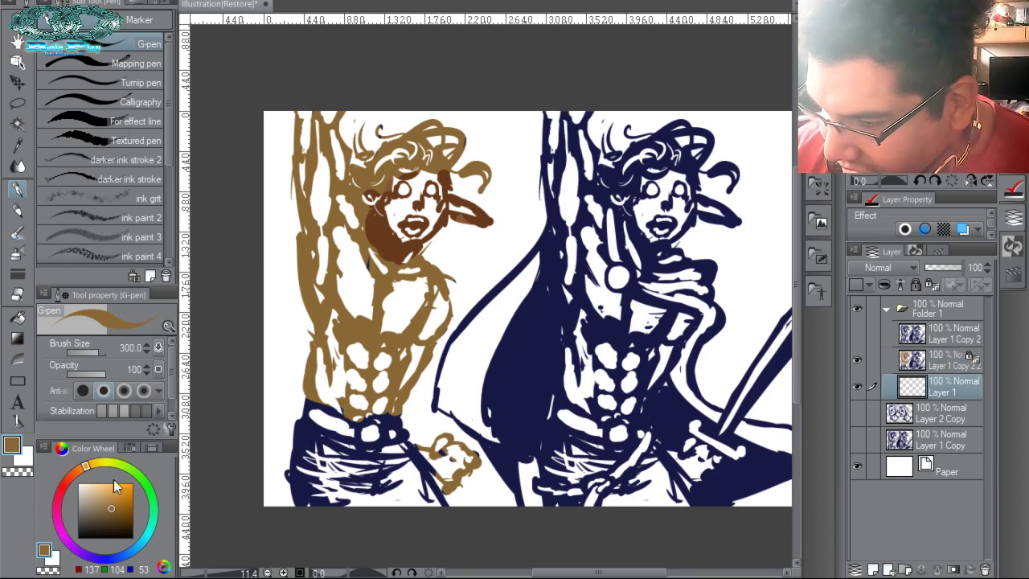
click(89, 465)
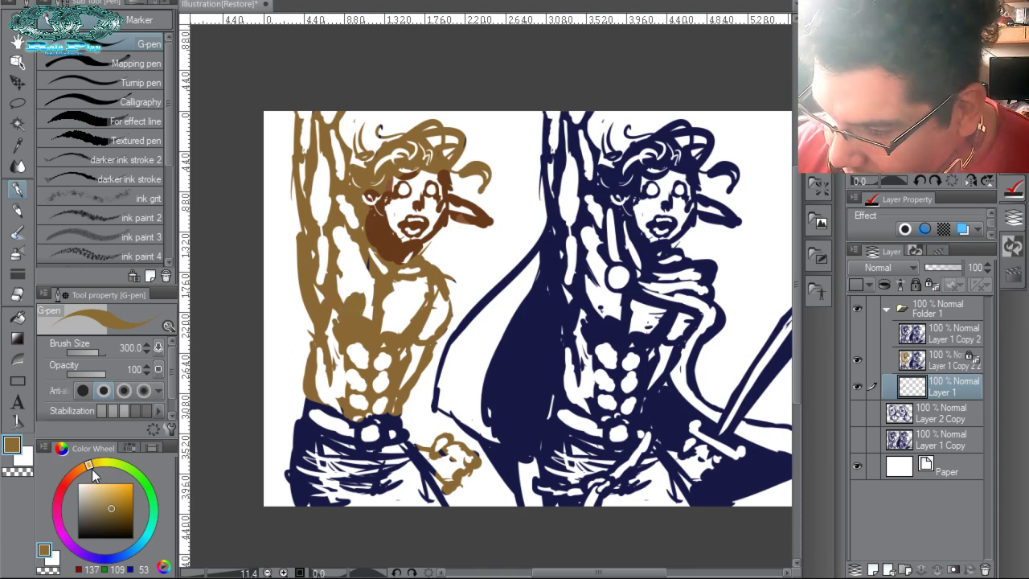
click(96, 498)
mouse_move(346, 283)
mouse_down()
mouse_move(358, 304)
mouse_move(322, 251)
mouse_up()
click(86, 467)
drag(354, 282, 354, 301)
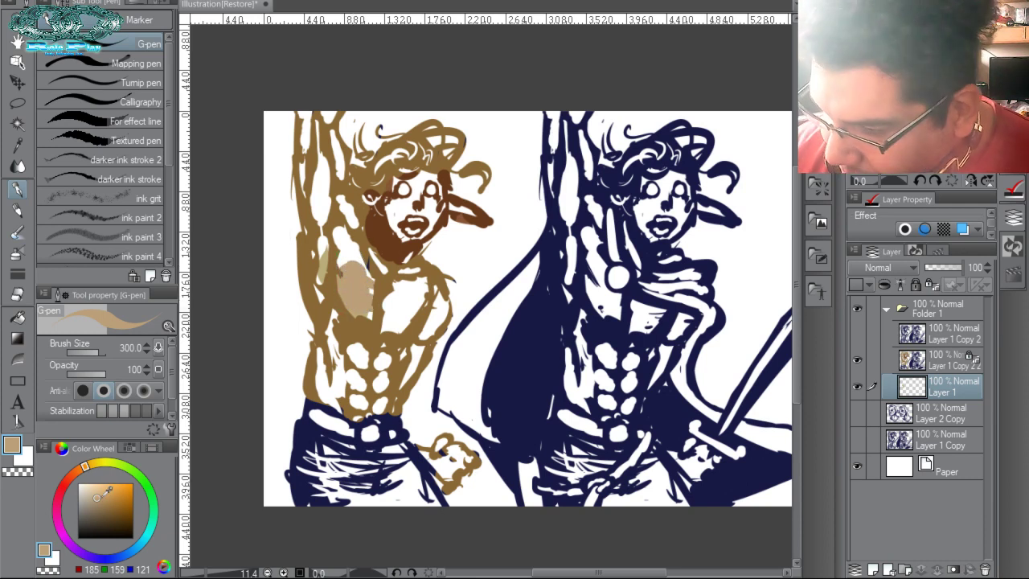
click(96, 503)
mouse_move(355, 295)
mouse_down()
mouse_move(344, 291)
mouse_move(352, 251)
mouse_up()
click(102, 497)
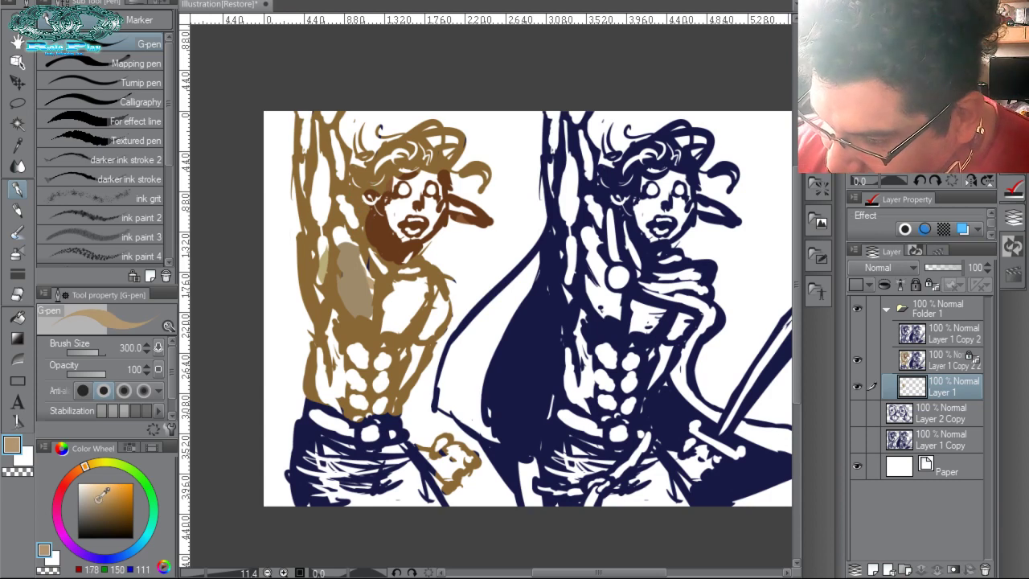
drag(350, 288, 361, 264)
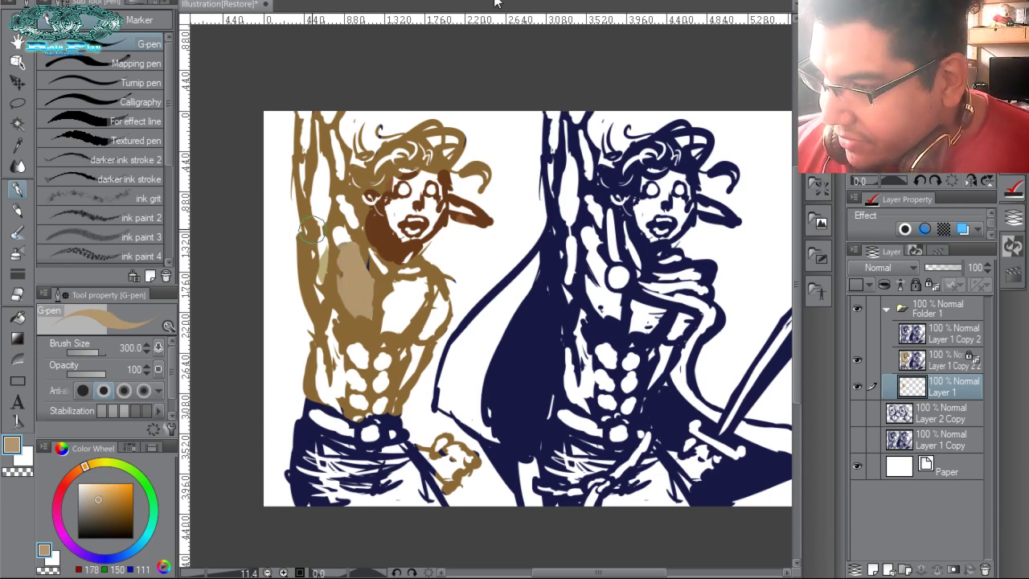
Fill the rest of the left figure's skin with the same tan, covering the arms, torso, fist and face.
mouse_move(347, 219)
mouse_down()
mouse_move(328, 116)
mouse_move(324, 124)
mouse_move(315, 107)
mouse_move(303, 110)
mouse_move(324, 224)
mouse_move(317, 245)
mouse_move(347, 309)
mouse_move(357, 251)
mouse_move(339, 226)
mouse_move(357, 273)
mouse_move(366, 249)
mouse_move(341, 313)
mouse_move(332, 299)
mouse_move(323, 307)
mouse_move(332, 254)
mouse_move(352, 310)
mouse_move(337, 308)
mouse_move(316, 370)
mouse_move(327, 396)
mouse_move(335, 386)
mouse_move(339, 394)
mouse_move(356, 350)
mouse_move(342, 402)
mouse_up()
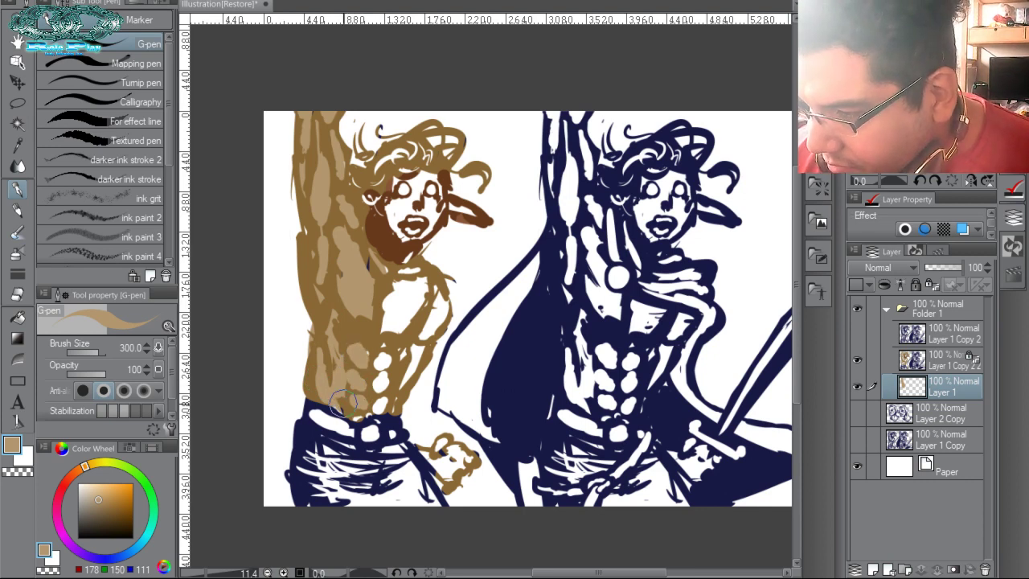
mouse_move(406, 273)
mouse_down()
mouse_move(388, 297)
mouse_move(403, 265)
mouse_move(437, 310)
mouse_move(383, 400)
mouse_move(357, 408)
mouse_move(388, 356)
mouse_move(401, 291)
mouse_up()
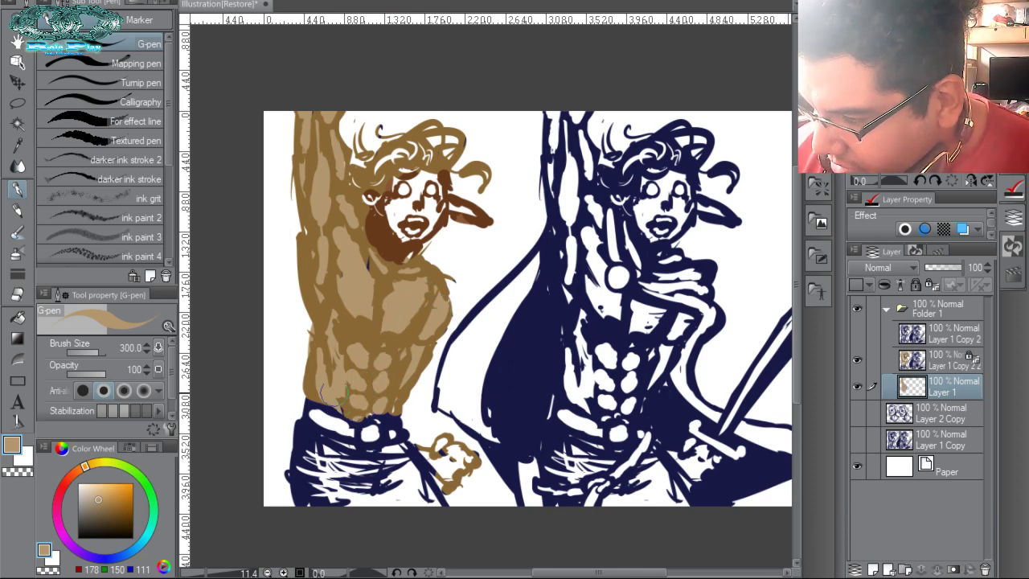
mouse_move(451, 458)
mouse_down()
mouse_move(427, 458)
mouse_move(467, 462)
mouse_move(458, 451)
mouse_up()
mouse_move(411, 239)
mouse_down()
mouse_move(427, 193)
mouse_move(381, 211)
mouse_move(390, 205)
mouse_move(394, 236)
mouse_move(420, 221)
mouse_move(436, 205)
mouse_move(429, 173)
mouse_move(451, 173)
mouse_move(467, 204)
mouse_up()
On the coloured line-art layer, repaint the left figure's face lines and the leftover navy spots on neck and fist with the skin-line brown.
alt+click(471, 206)
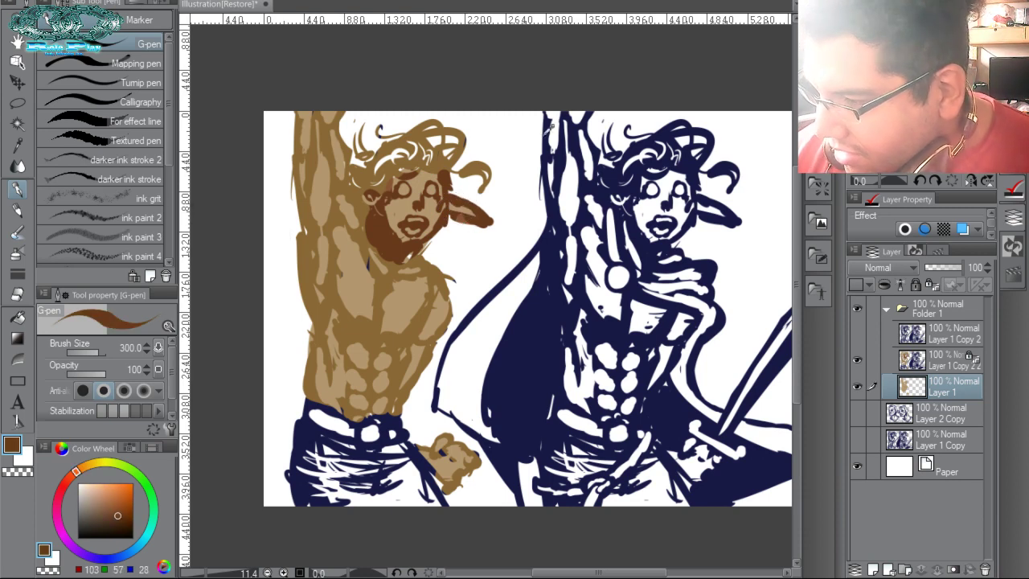
click(923, 364)
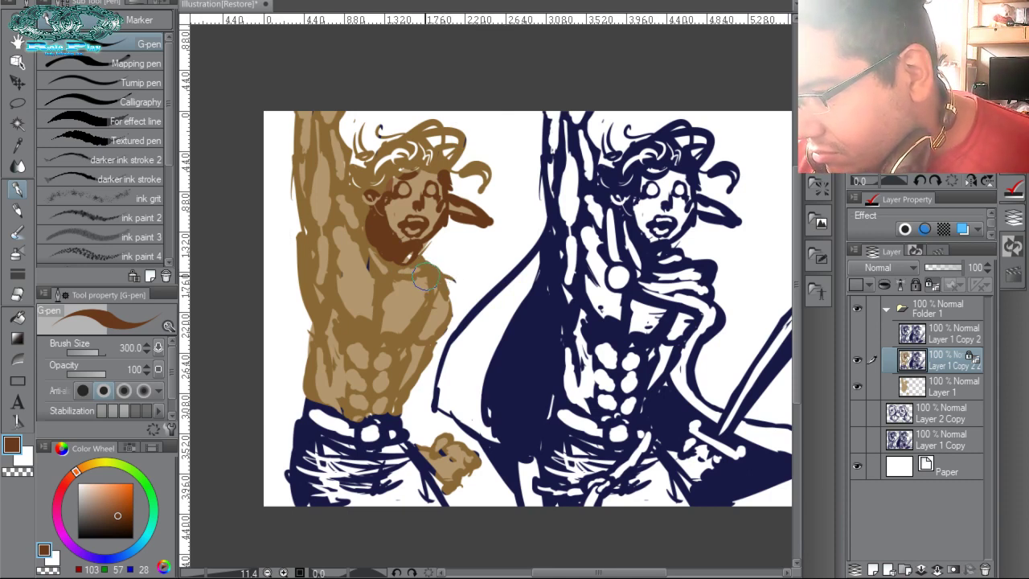
alt+click(378, 266)
mouse_move(369, 267)
mouse_down()
mouse_move(382, 243)
mouse_move(381, 257)
mouse_move(367, 196)
mouse_move(394, 216)
mouse_move(408, 173)
mouse_move(419, 268)
mouse_move(446, 208)
mouse_move(476, 211)
mouse_up()
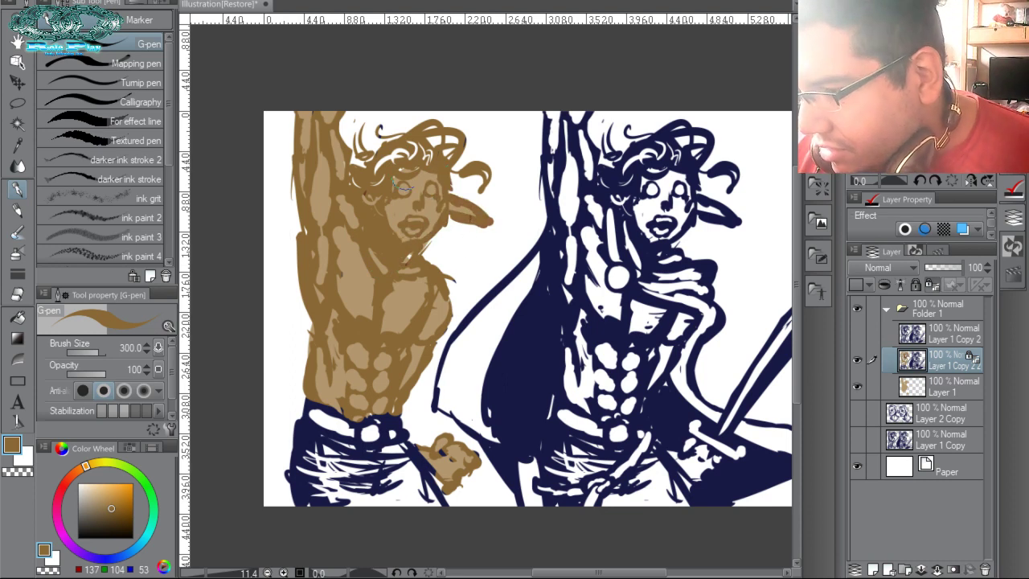
drag(432, 437, 466, 453)
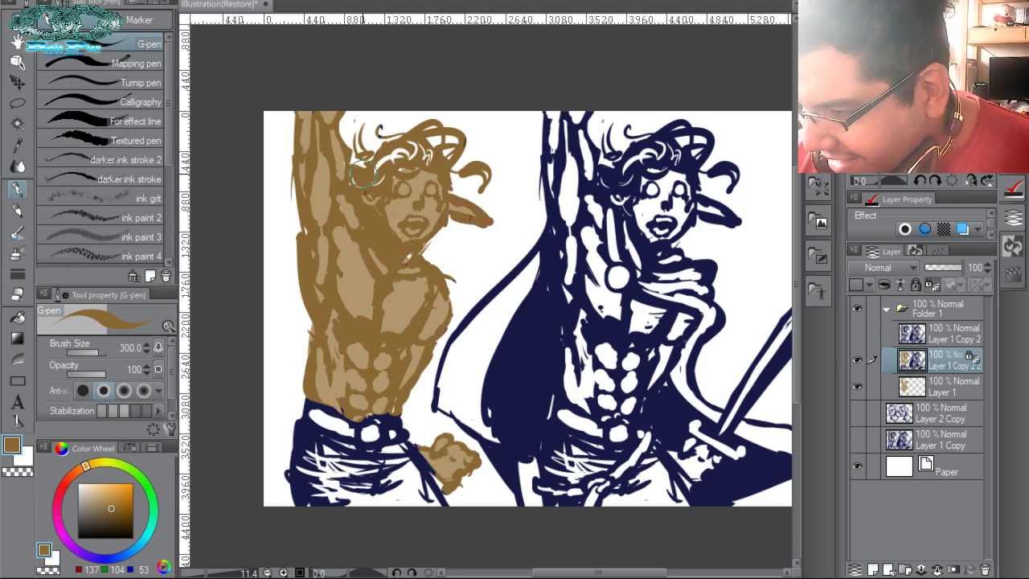
Recolour the left figure's belt and buckle lines dark grey-brown (RGB 55, 51, 45) on the coloured line-art layer.
click(949, 386)
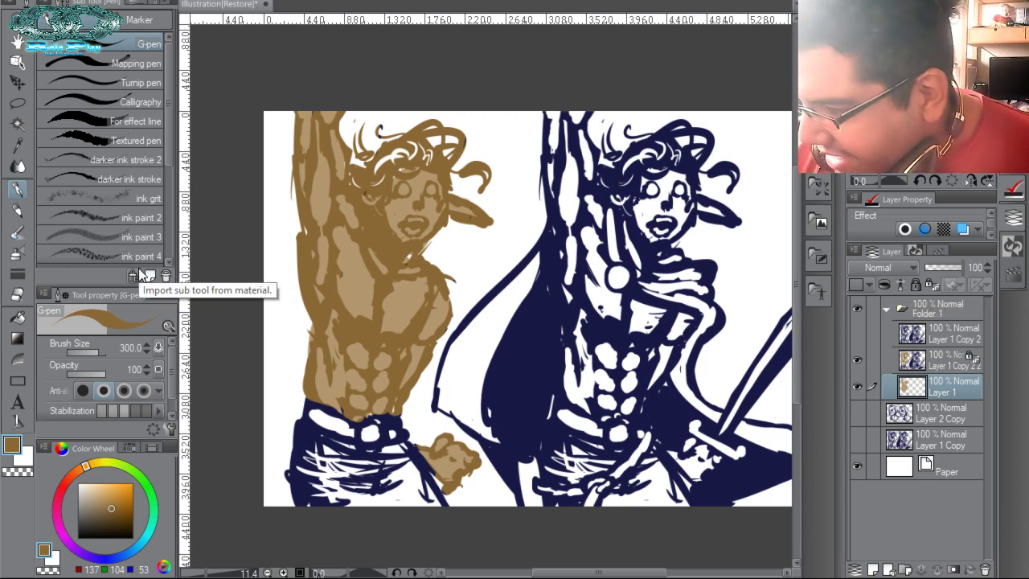
click(930, 358)
drag(115, 508, 95, 521)
mouse_move(333, 414)
mouse_down()
mouse_move(404, 431)
mouse_move(316, 424)
mouse_move(365, 420)
mouse_move(361, 439)
mouse_move(372, 439)
mouse_move(376, 423)
mouse_move(360, 420)
mouse_move(366, 443)
mouse_move(376, 421)
mouse_move(318, 412)
mouse_up()
click(79, 515)
click(87, 526)
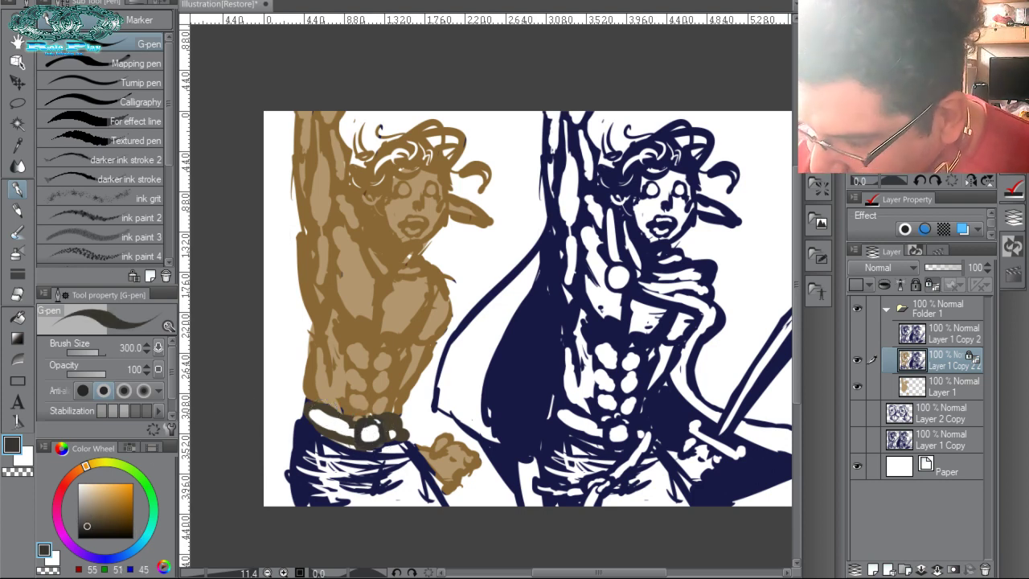
On the fill layer beneath the line art, fill the belt with dark brown and the buckle with grey (RGB 118, 118, 117).
click(943, 388)
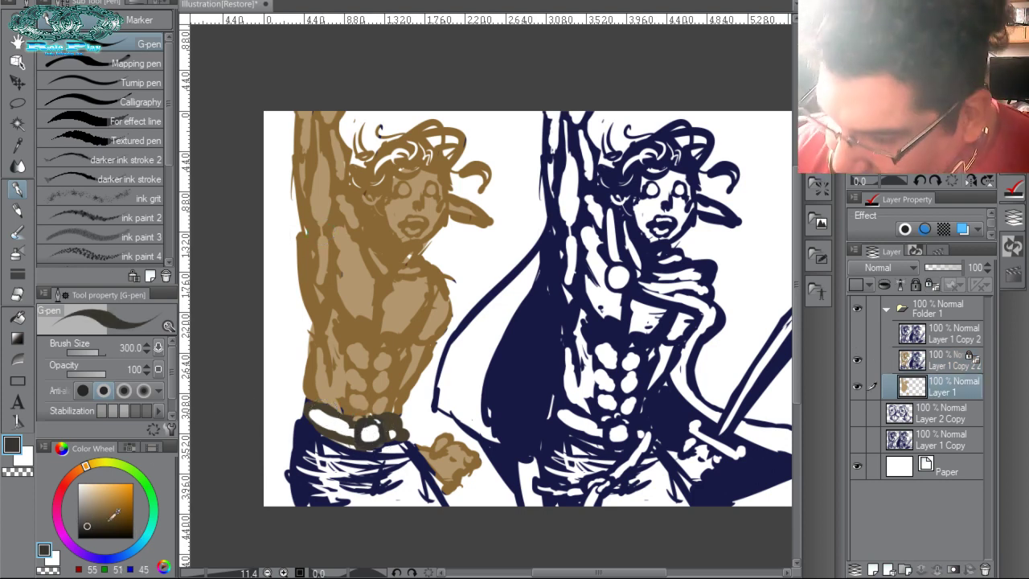
click(86, 514)
mouse_move(370, 432)
mouse_down()
mouse_move(98, 521)
mouse_move(333, 419)
mouse_move(314, 408)
mouse_move(335, 421)
mouse_move(308, 414)
mouse_move(333, 425)
mouse_move(394, 431)
mouse_move(325, 409)
mouse_up()
click(101, 516)
click(103, 524)
drag(84, 515, 77, 513)
drag(377, 425, 369, 433)
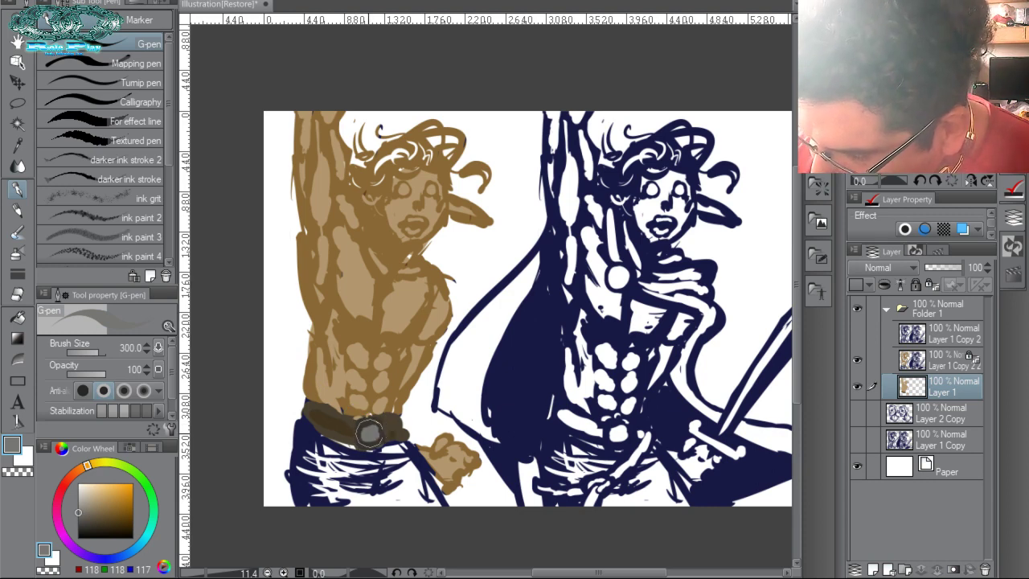
Fill the left figure's trousers with muted blue (RGB 49, 62, 103) on the layer beneath the line art.
click(125, 554)
click(95, 511)
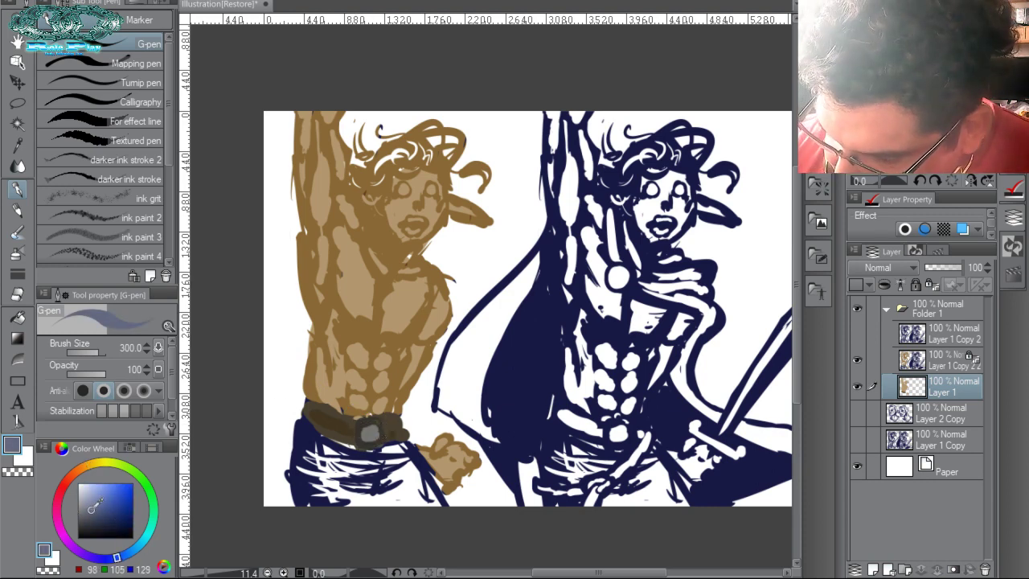
mouse_move(355, 481)
mouse_down()
mouse_move(329, 484)
mouse_move(319, 473)
mouse_move(108, 512)
mouse_move(332, 449)
mouse_move(322, 495)
mouse_up()
click(106, 516)
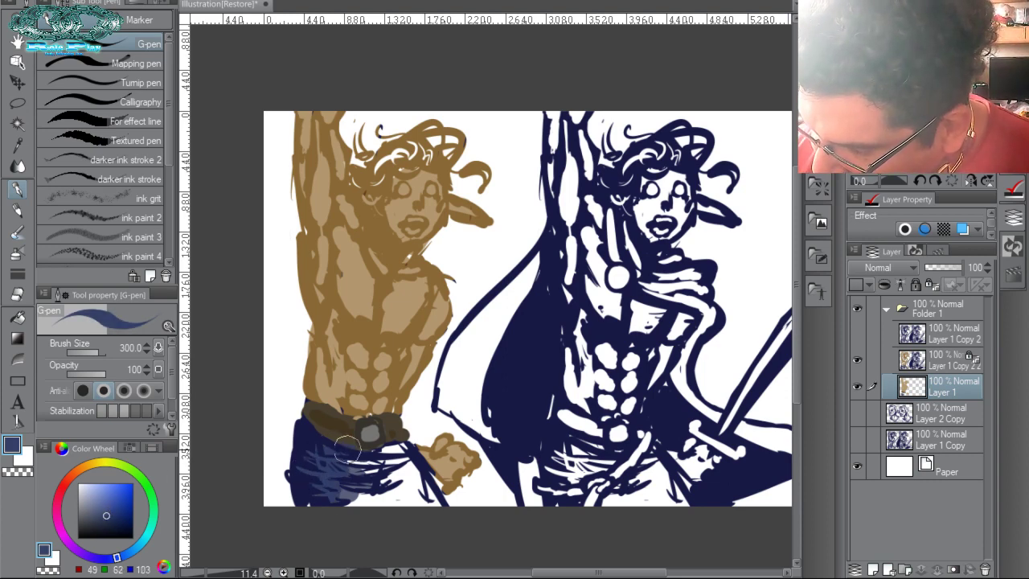
mouse_move(348, 448)
mouse_down()
mouse_move(345, 490)
mouse_move(377, 449)
mouse_move(361, 452)
mouse_move(394, 449)
mouse_move(428, 494)
mouse_move(373, 480)
mouse_move(315, 490)
mouse_move(271, 455)
mouse_move(308, 515)
mouse_up()
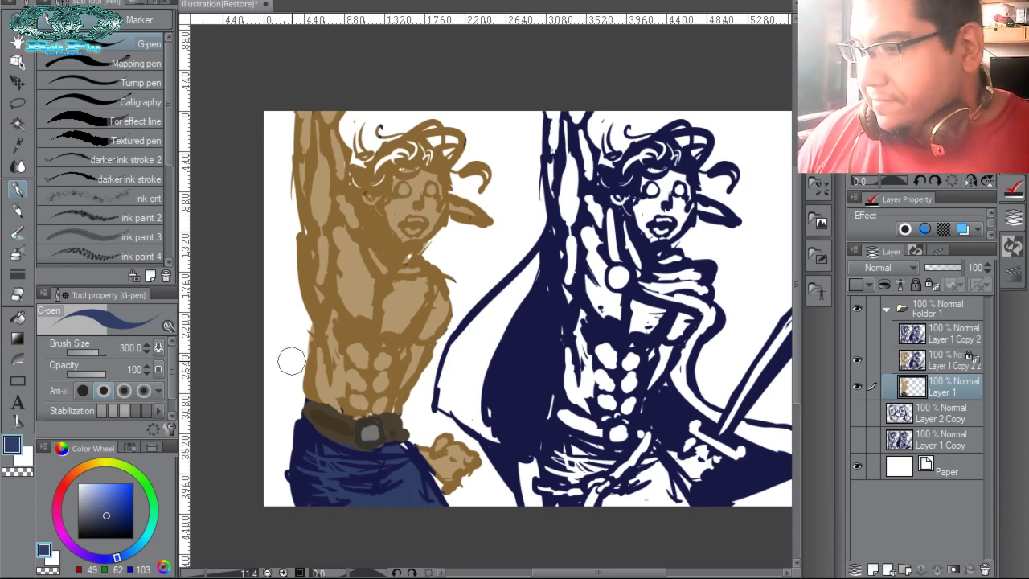
Recolour the left figure's hair lines dark navy (RGB 0, 13, 55) on the coloured line-art layer.
click(132, 526)
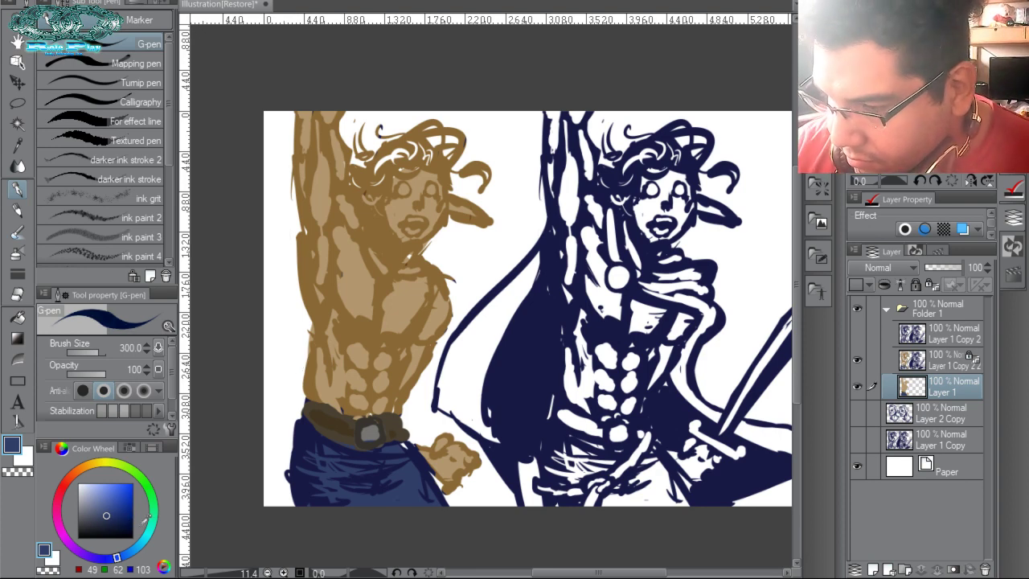
click(933, 351)
mouse_move(466, 149)
mouse_down()
mouse_move(489, 186)
mouse_move(402, 120)
mouse_move(358, 137)
mouse_move(354, 173)
mouse_move(378, 183)
mouse_move(370, 201)
mouse_move(402, 156)
mouse_move(426, 153)
mouse_move(361, 146)
mouse_move(380, 129)
mouse_up()
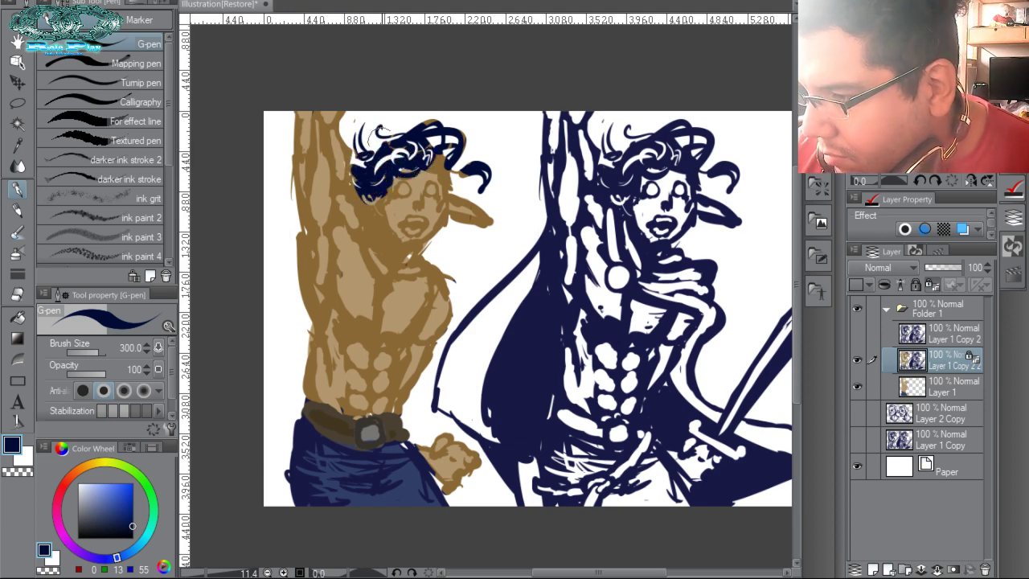
Finish recolouring the left figure's hair lines navy, and fill the hair gaps with grey-blue (RGB 65, 68, 81) on the fill layer.
mouse_move(420, 158)
mouse_down()
mouse_move(430, 129)
mouse_move(476, 173)
mouse_up()
drag(392, 128, 426, 129)
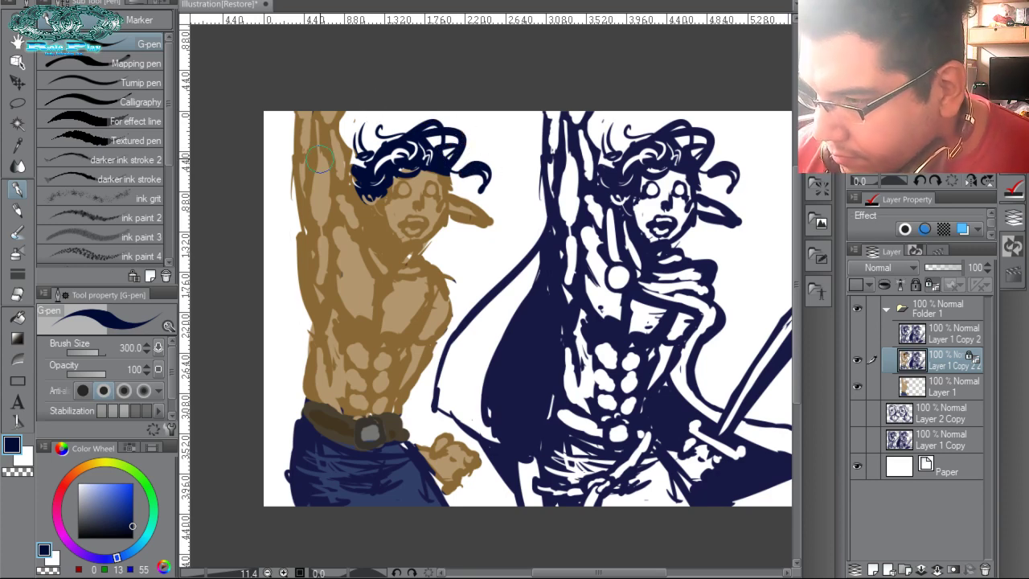
click(950, 389)
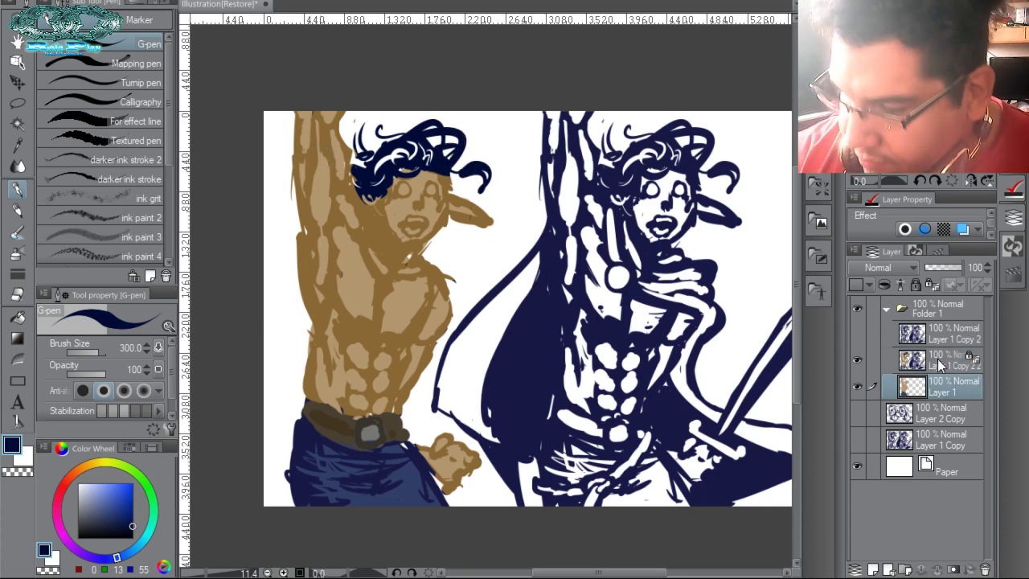
click(88, 521)
mouse_move(411, 145)
mouse_down()
mouse_move(385, 152)
mouse_move(375, 164)
mouse_move(393, 147)
mouse_move(380, 178)
mouse_move(402, 151)
mouse_move(450, 149)
mouse_move(429, 160)
mouse_move(399, 153)
mouse_up()
key(ctrl+z)
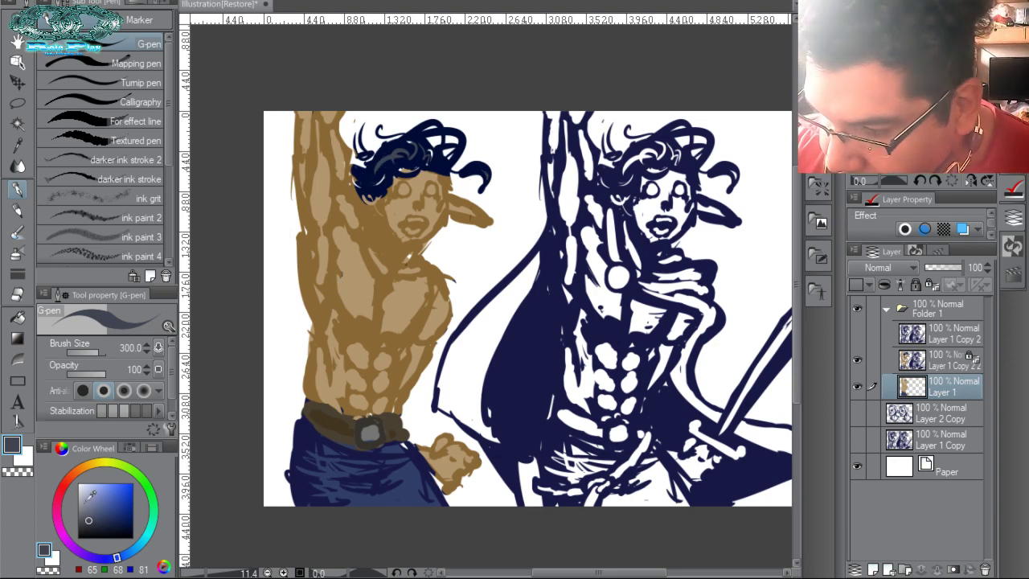
Fill the left figure's eyes and teeth with off-white (RGB 223, 220, 198) on the fill layer.
drag(93, 497, 84, 498)
click(103, 465)
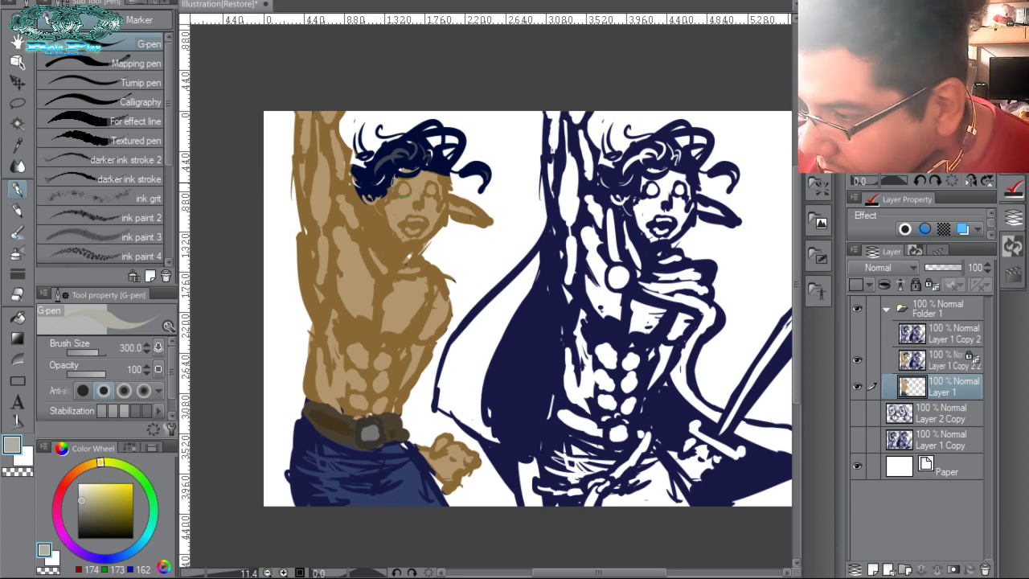
drag(90, 491, 87, 486)
drag(405, 188, 402, 188)
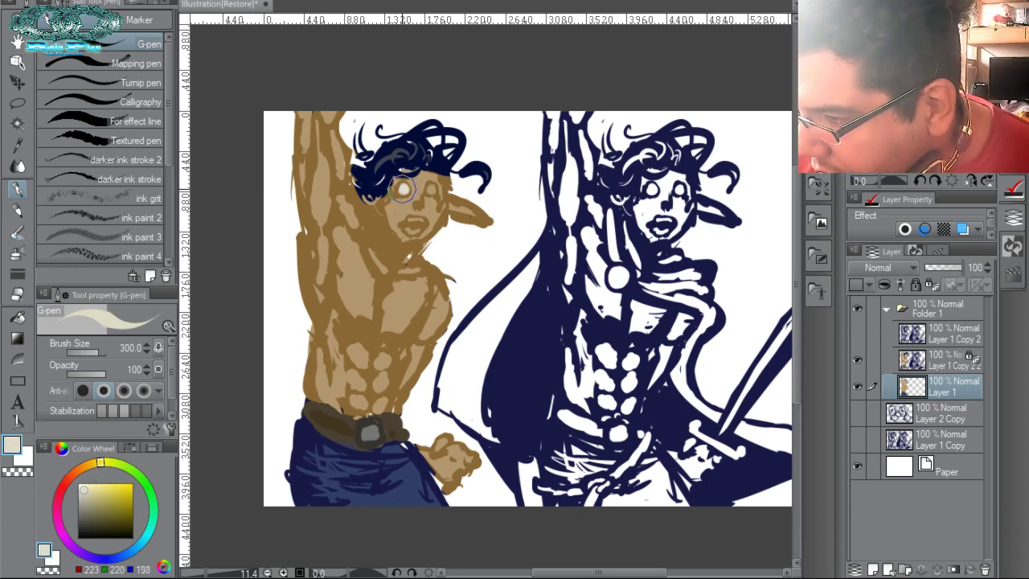
click(431, 188)
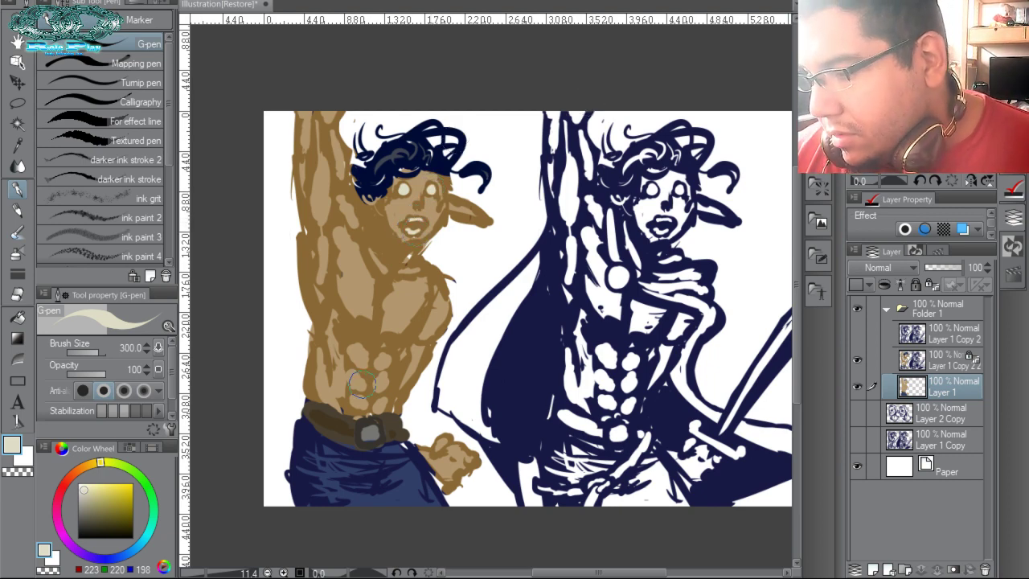
Add a new layer directly above the flat-colour layer and set its blending mode to Screen.
key(ctrl+space)
drag(456, 324, 494, 301)
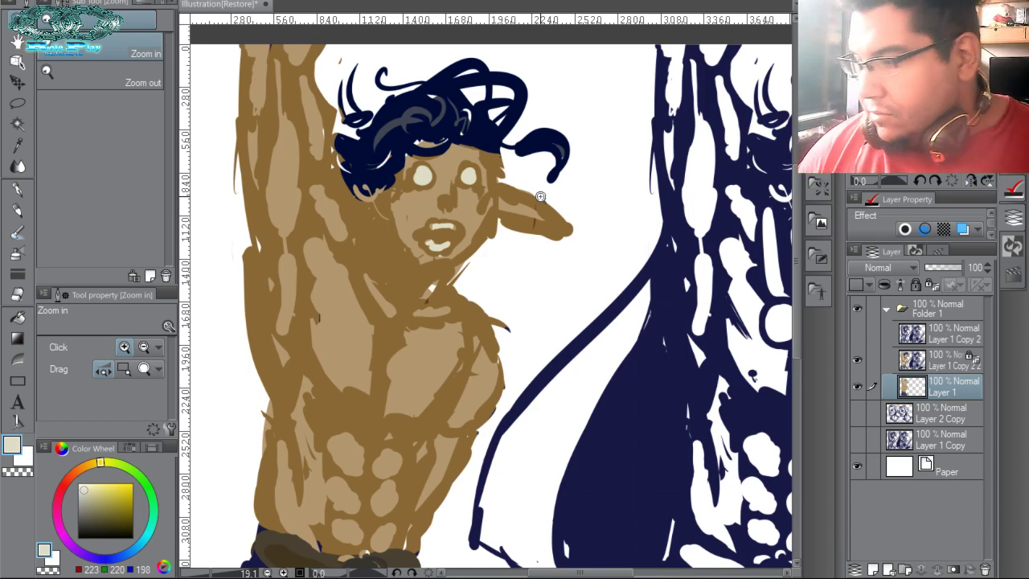
click(874, 569)
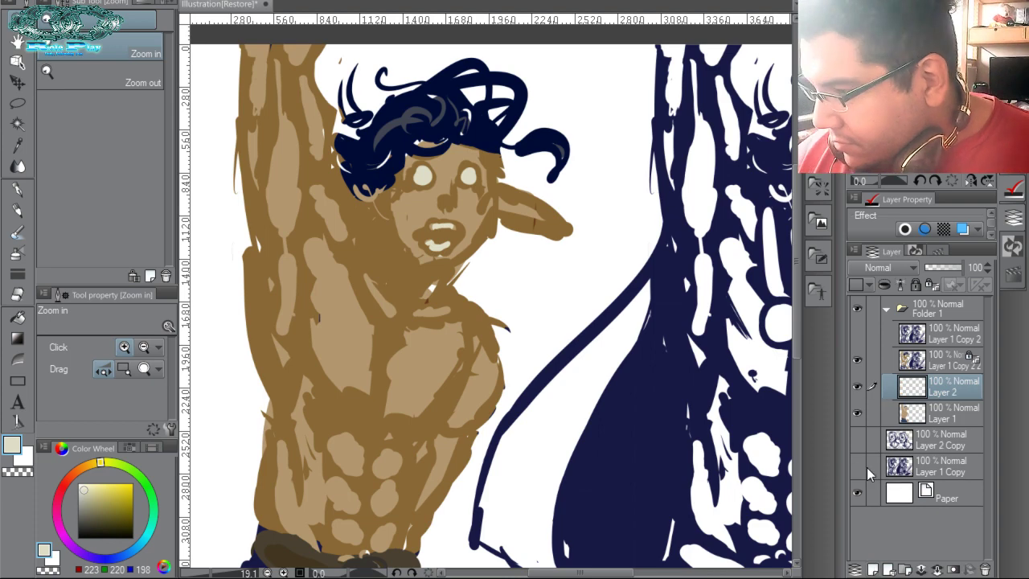
click(884, 267)
click(866, 53)
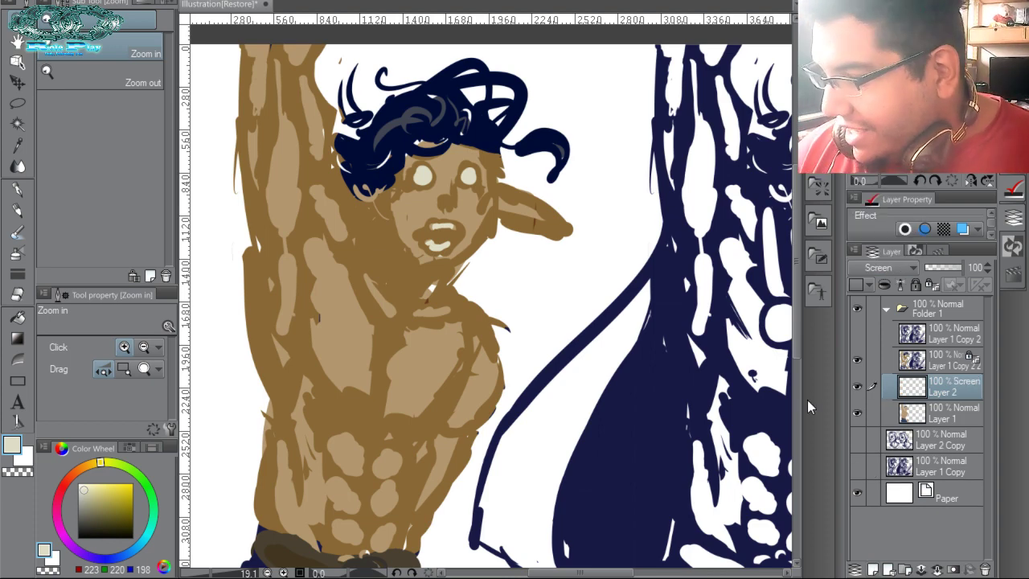
Paint highlights on the left figure's raised arm and armpit on the Screen layer, using the sampled skin tone (RGB 178, 151, 111).
key(p)
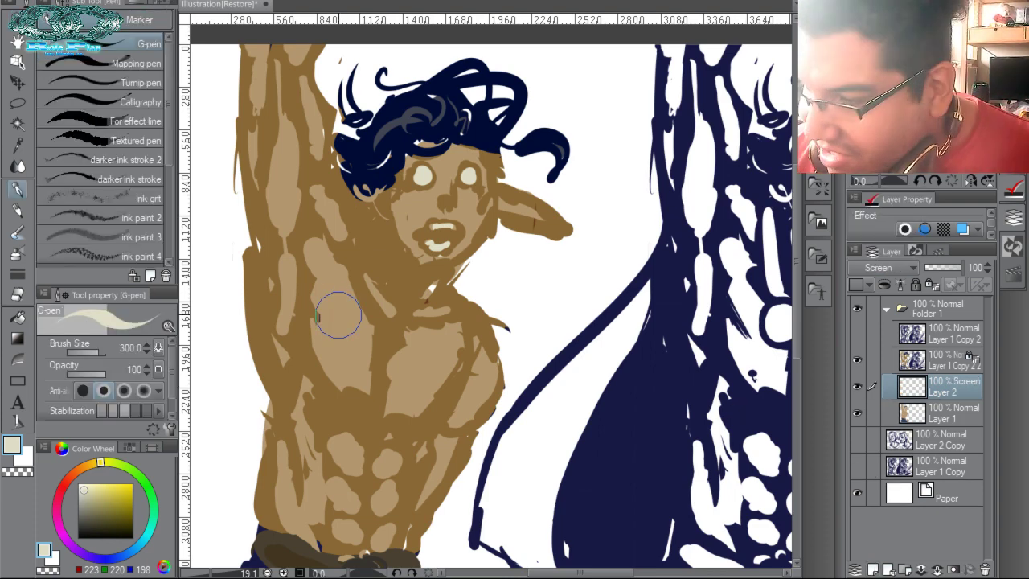
alt+click(351, 332)
mouse_move(335, 279)
mouse_down()
mouse_move(367, 337)
mouse_move(339, 282)
mouse_move(362, 337)
mouse_move(332, 303)
mouse_move(353, 347)
mouse_move(367, 299)
mouse_up()
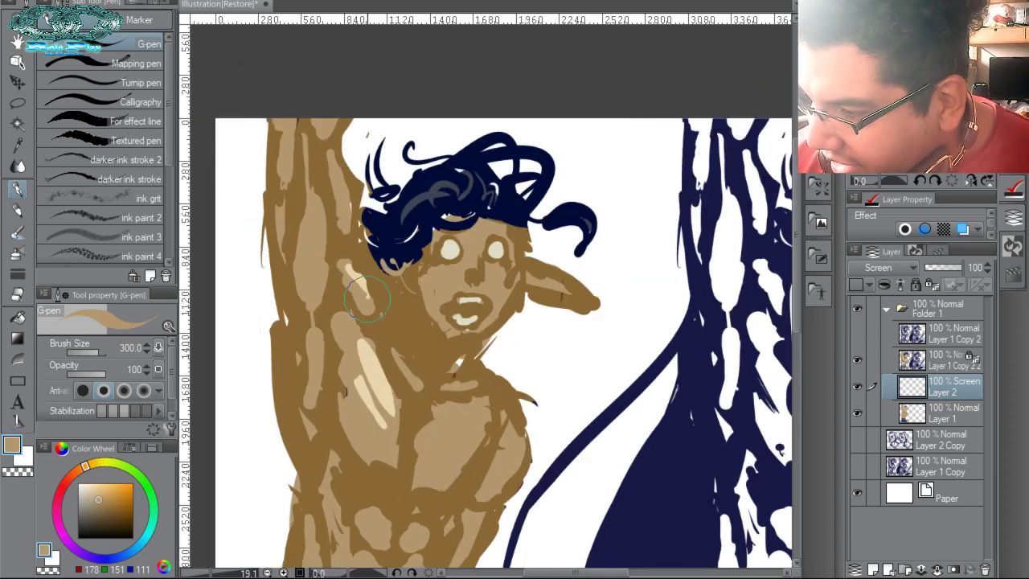
drag(348, 216, 338, 164)
drag(334, 119, 328, 130)
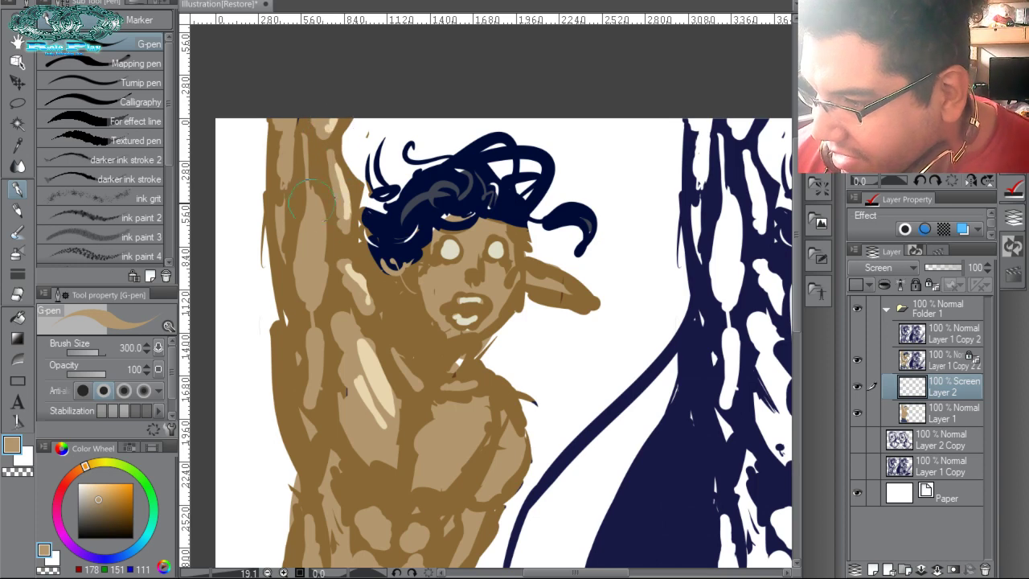
Paint skin highlights on the left figure's ear, face, chest and shoulder on the Screen layer.
mouse_move(535, 272)
mouse_down()
mouse_move(555, 277)
mouse_move(567, 299)
mouse_up()
mouse_move(476, 268)
mouse_down()
mouse_move(479, 282)
mouse_move(492, 256)
mouse_move(505, 276)
mouse_move(443, 280)
mouse_up()
mouse_move(437, 412)
mouse_down()
mouse_move(400, 284)
mouse_move(431, 265)
mouse_move(438, 286)
mouse_move(406, 306)
mouse_move(432, 312)
mouse_move(430, 277)
mouse_move(487, 306)
mouse_move(475, 325)
mouse_move(472, 313)
mouse_up()
drag(443, 276, 460, 224)
drag(490, 378, 438, 309)
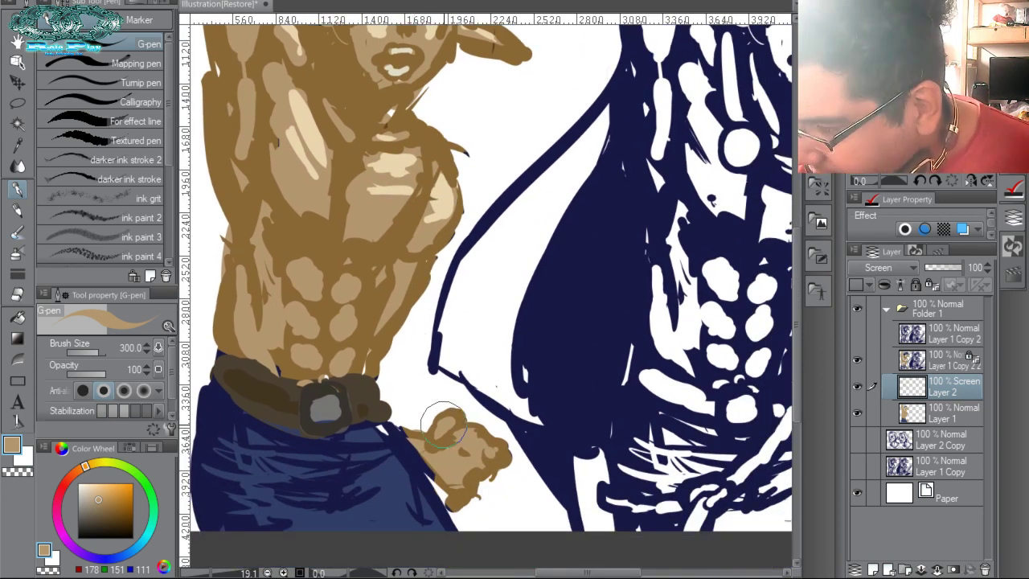
drag(386, 158, 430, 295)
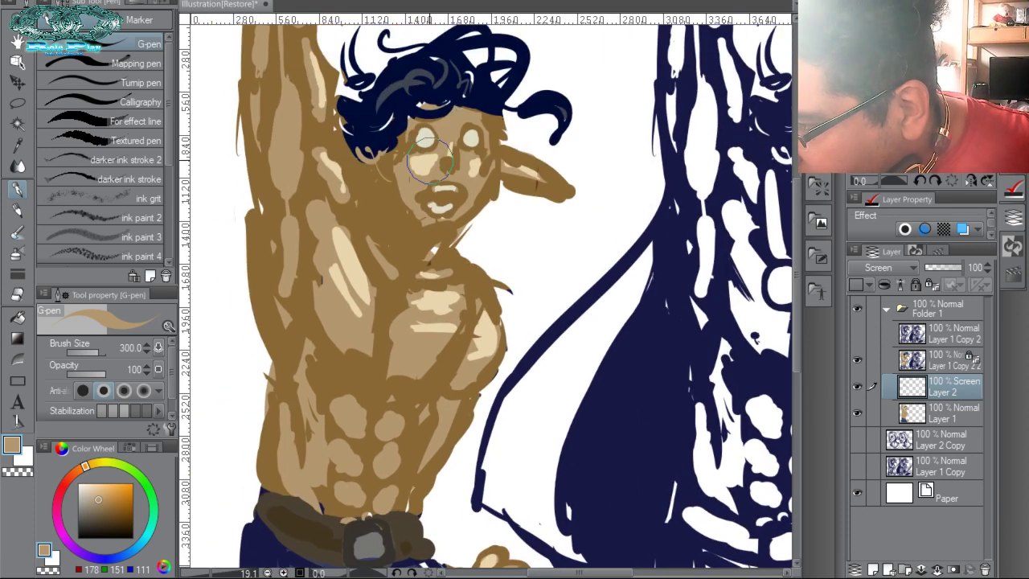
mouse_move(430, 160)
mouse_down()
mouse_move(418, 177)
mouse_move(407, 164)
mouse_up()
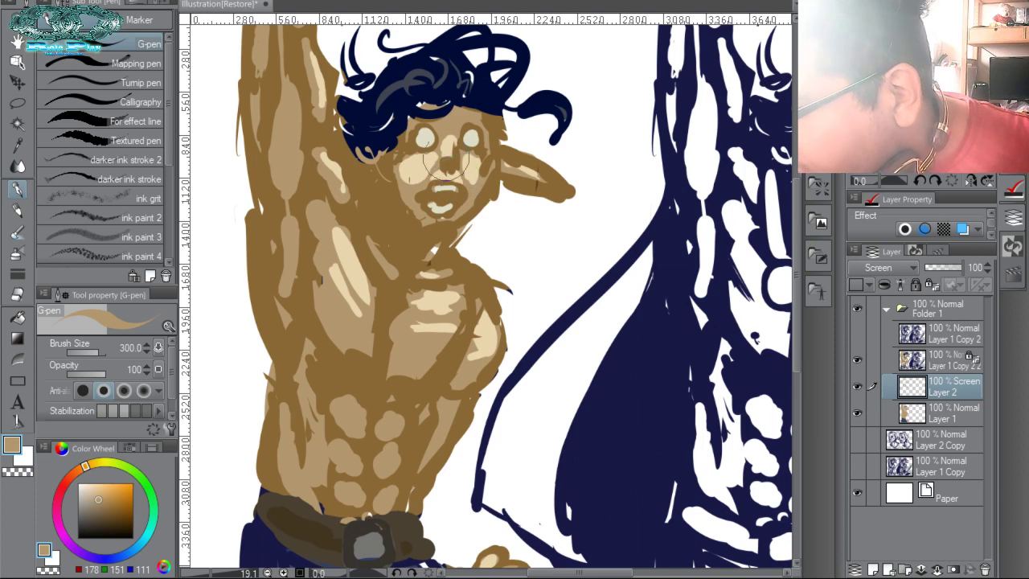
Broaden the highlights below the left figure's armpit and across the chest and shoulder.
mouse_move(338, 248)
mouse_down()
mouse_move(322, 206)
mouse_move(350, 314)
mouse_move(366, 285)
mouse_move(460, 302)
mouse_move(426, 309)
mouse_move(439, 329)
mouse_move(414, 321)
mouse_move(447, 337)
mouse_move(394, 247)
mouse_up()
mouse_move(450, 301)
mouse_down()
mouse_move(417, 295)
mouse_move(428, 326)
mouse_move(412, 335)
mouse_move(412, 270)
mouse_up()
drag(474, 341, 486, 328)
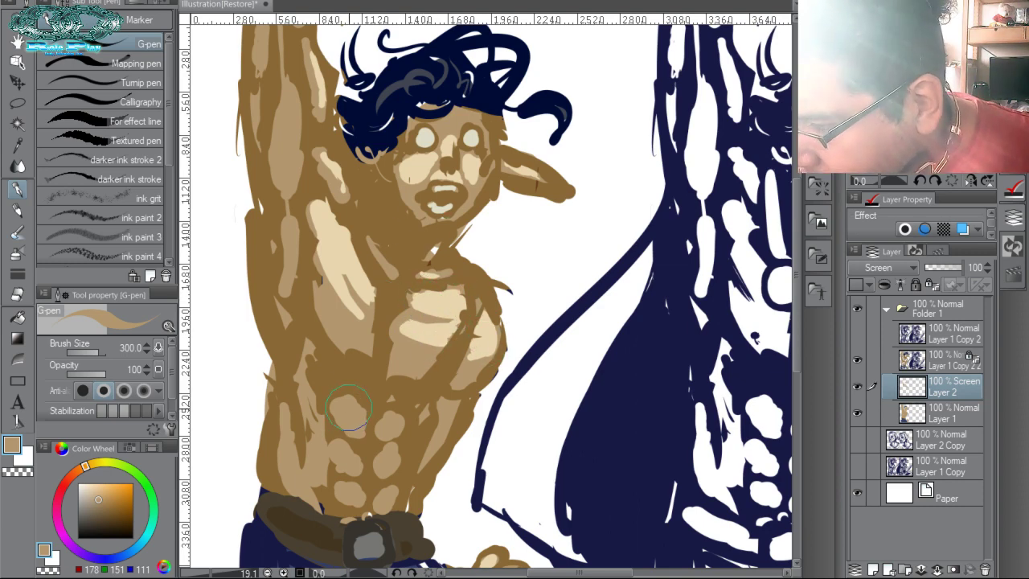
Add skin highlights to the left figure's abdominal muscles, lowered arm and fist on the Screen layer.
mouse_move(349, 410)
mouse_down()
mouse_move(395, 421)
mouse_move(385, 423)
mouse_move(393, 453)
mouse_move(339, 461)
mouse_move(343, 449)
mouse_move(372, 479)
mouse_up()
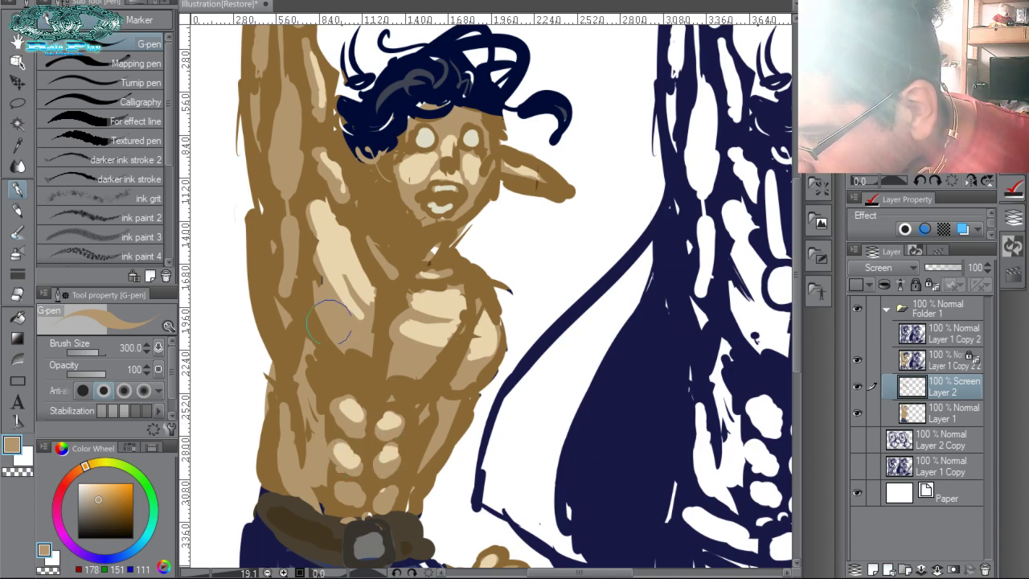
drag(485, 347, 469, 361)
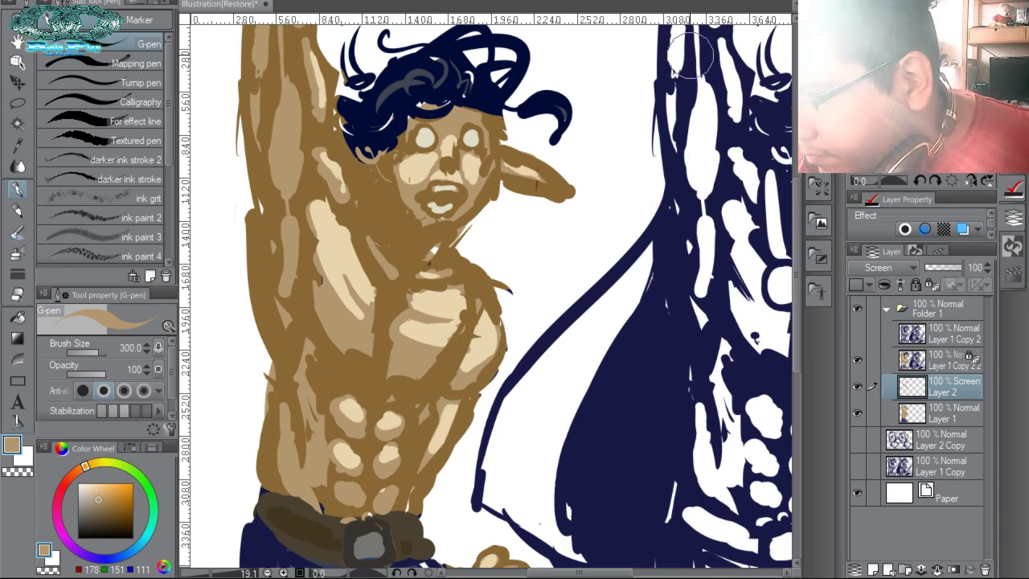
drag(573, 437, 513, 235)
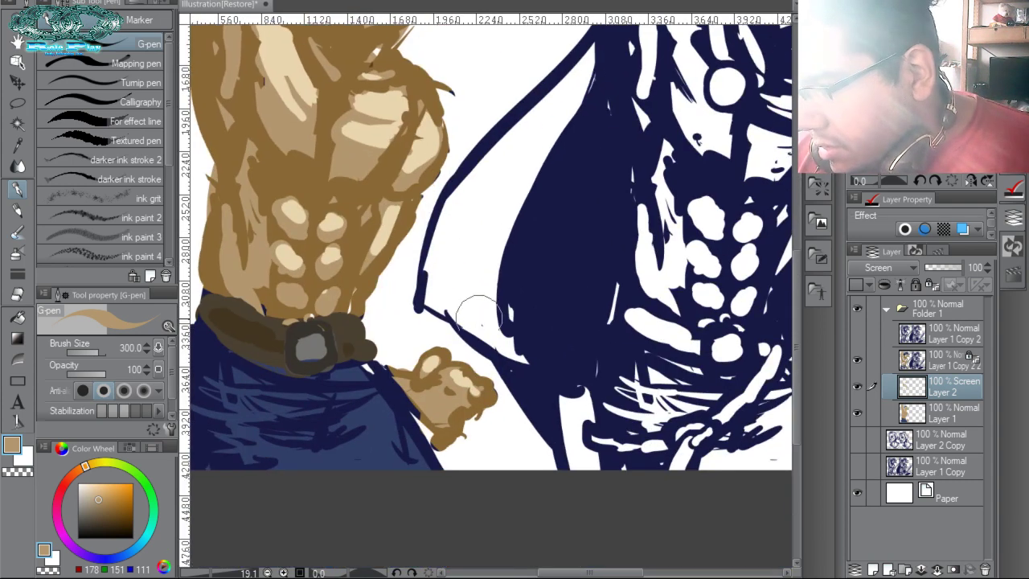
drag(455, 404, 431, 399)
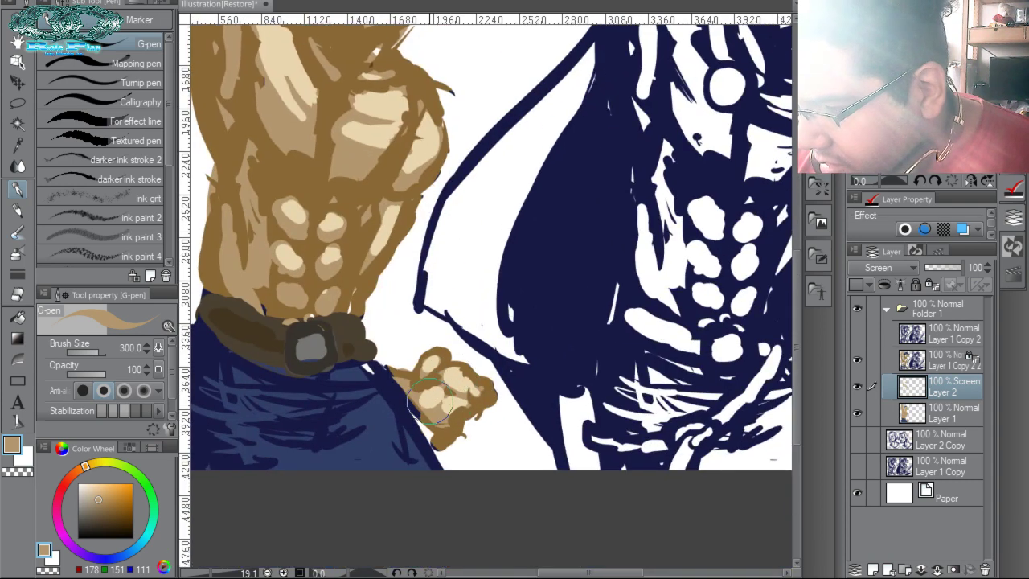
Paint Screen-layer highlights on the trousers with sampled blue (RGB 49, 62, 103) and on the belt with sampled brown (RGB 66, 54, 34).
alt+click(382, 433)
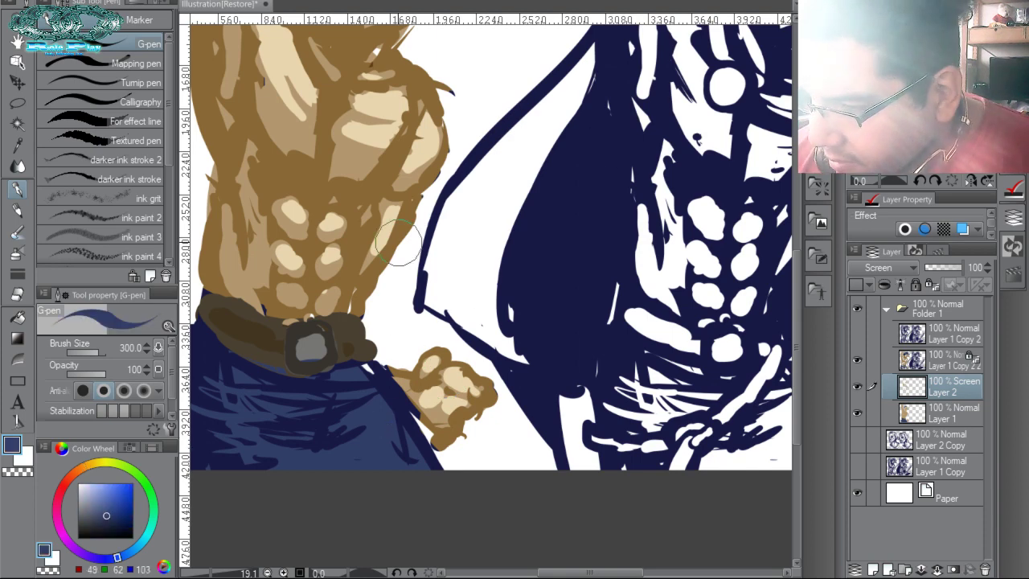
mouse_move(342, 374)
mouse_down()
mouse_move(302, 397)
mouse_move(361, 390)
mouse_move(318, 418)
mouse_move(354, 414)
mouse_move(382, 454)
mouse_up()
drag(339, 399, 409, 434)
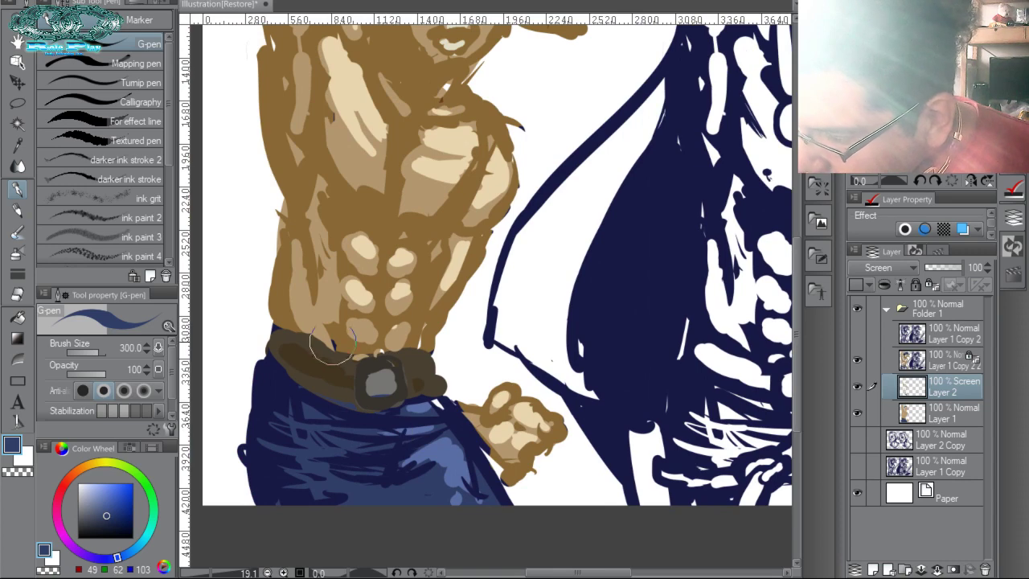
alt+click(330, 363)
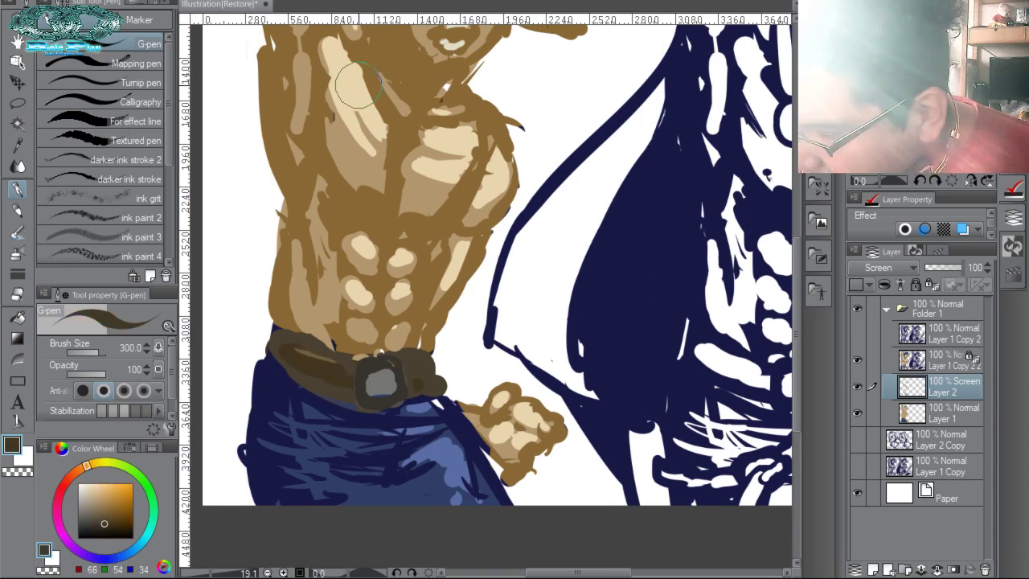
Highlight the lower abdominal muscles with the skin tone and add brighter spots to the abdomen with light cream (RGB 232, 213, 174).
alt+click(404, 297)
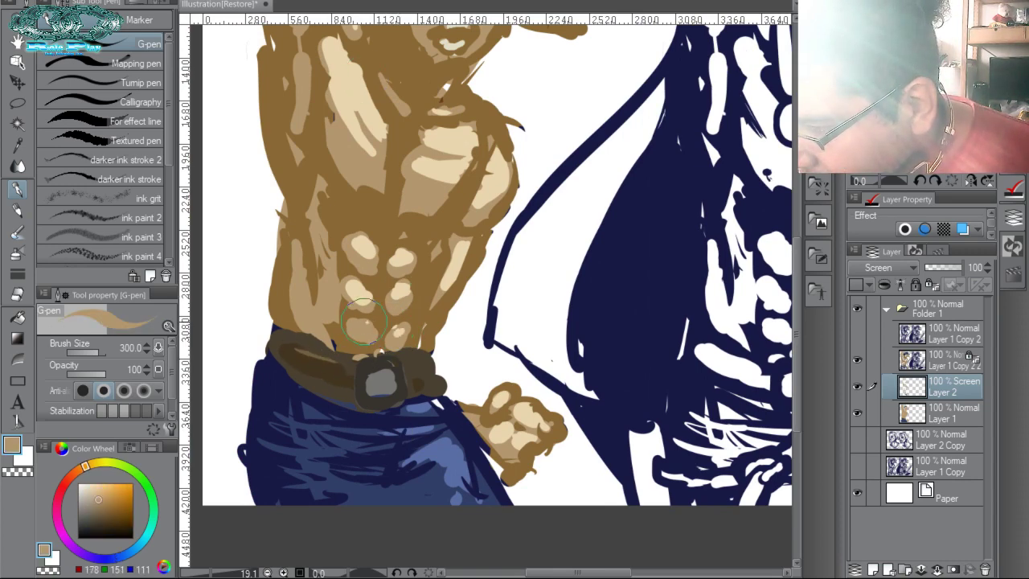
alt+click(404, 277)
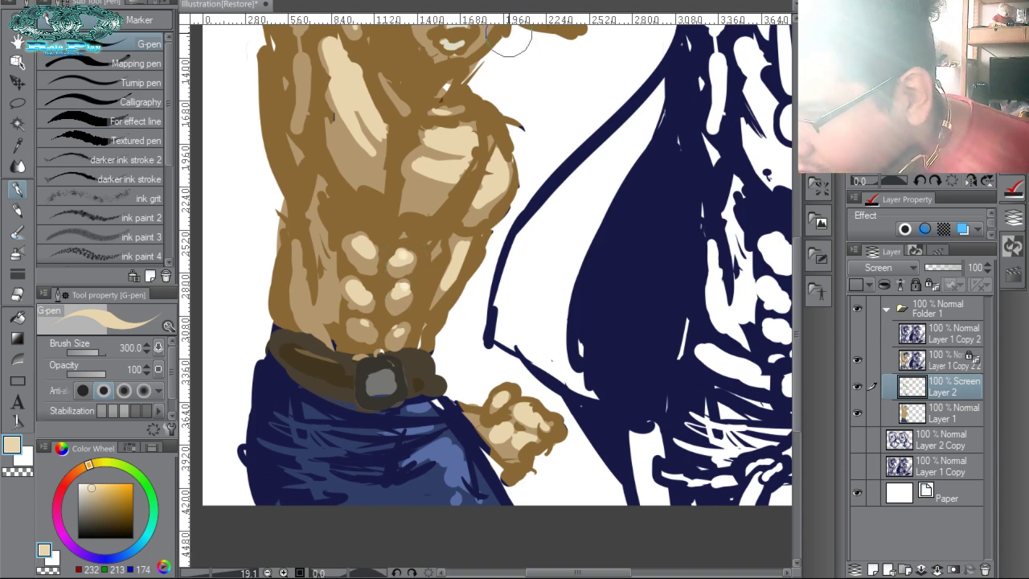
Add a new layer between the flat-colour layer and the Screen layer, and set its blending mode to Multiply.
click(933, 409)
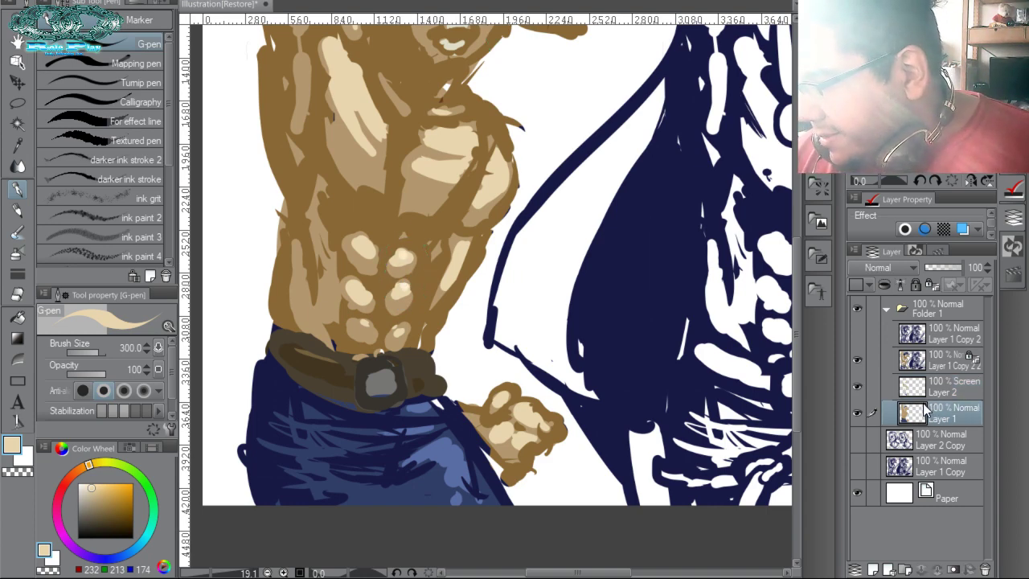
click(889, 267)
click(874, 570)
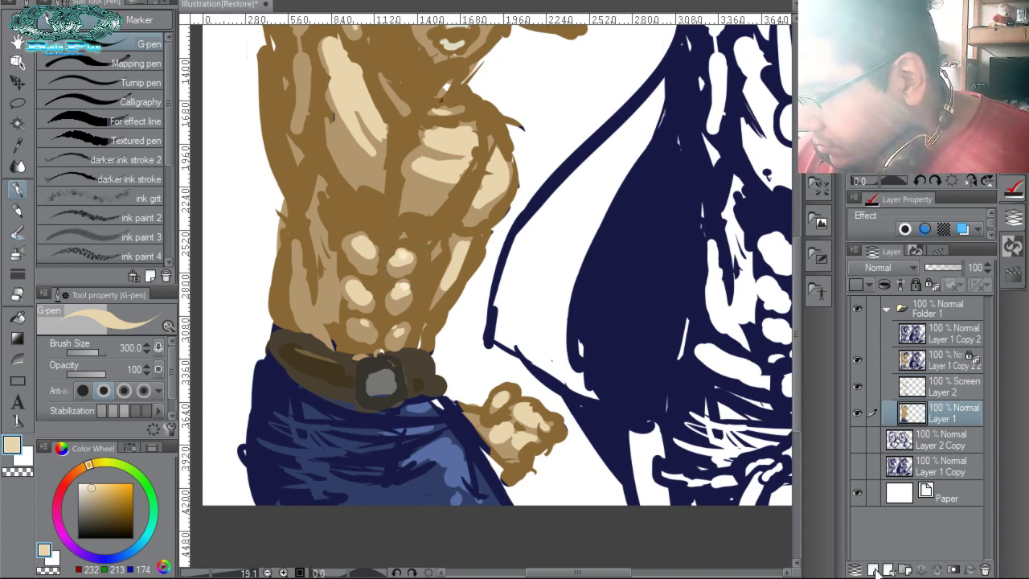
click(873, 569)
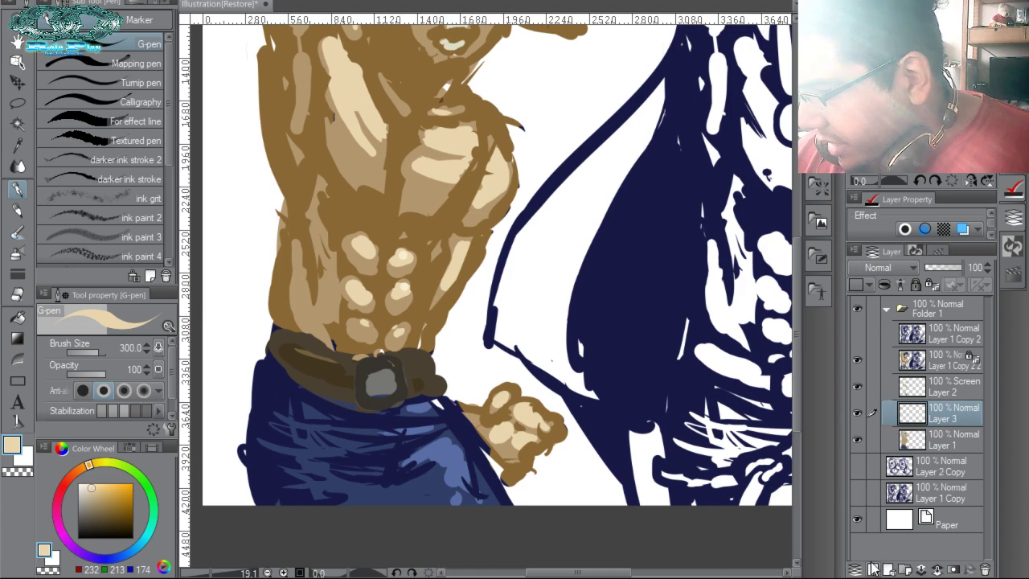
click(887, 273)
click(869, 4)
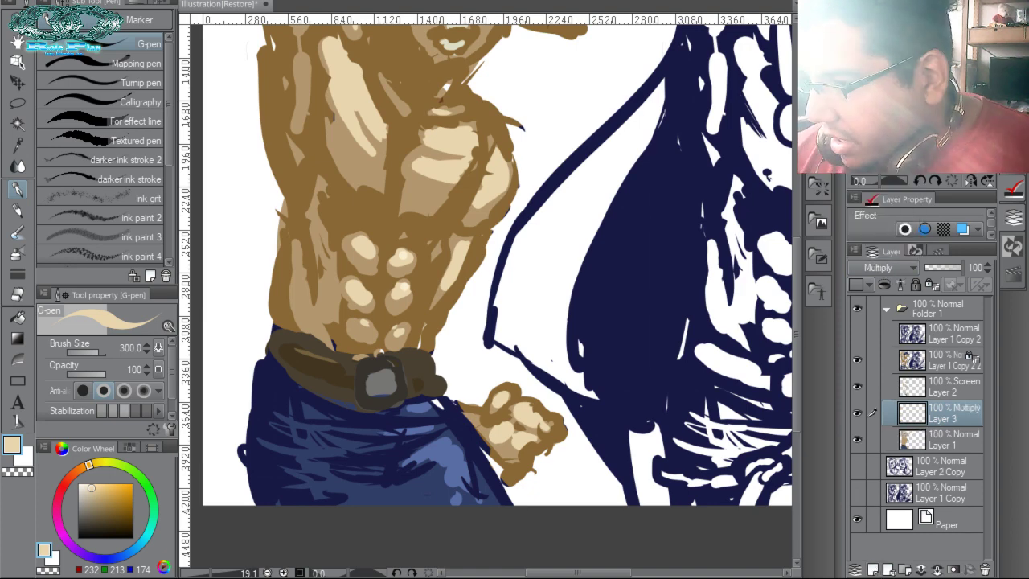
alt+click(354, 165)
drag(390, 177, 423, 258)
mouse_move(369, 216)
mouse_down()
mouse_move(375, 241)
mouse_move(359, 210)
mouse_move(387, 258)
mouse_move(402, 191)
mouse_up()
key(ctrl+z)
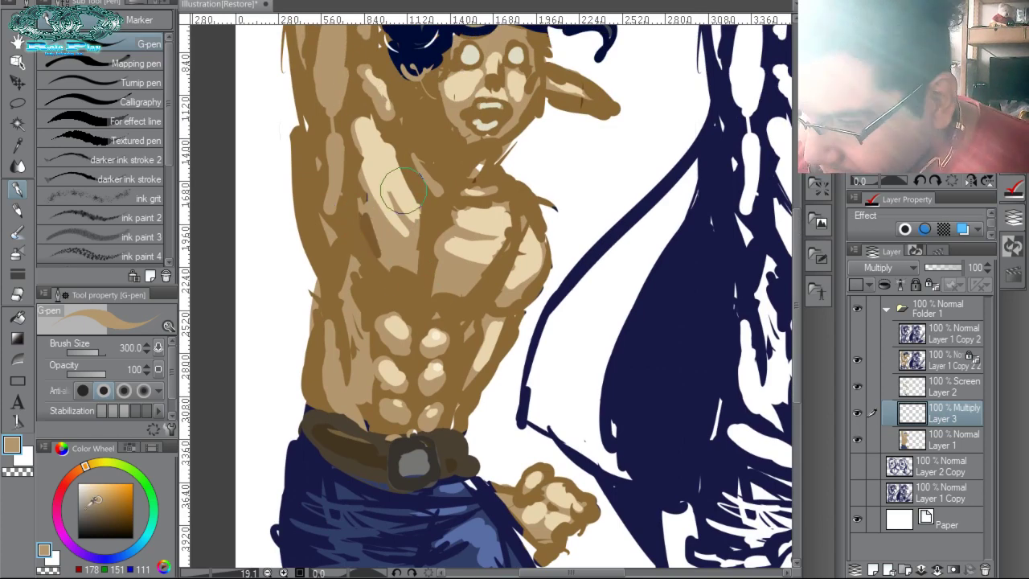
click(69, 533)
drag(363, 220, 386, 269)
Choose muted mauve (RGB 136, 113, 137) as the shadow colour, undo the test strokes, and set the Multiply layer's opacity to 58%.
click(86, 508)
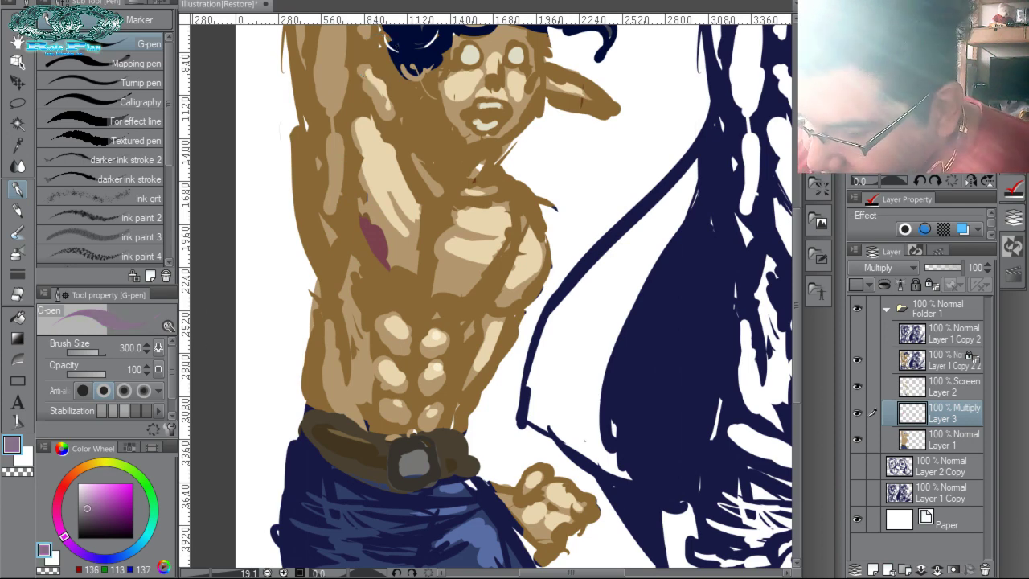
drag(367, 218, 390, 262)
key(ctrl+z)
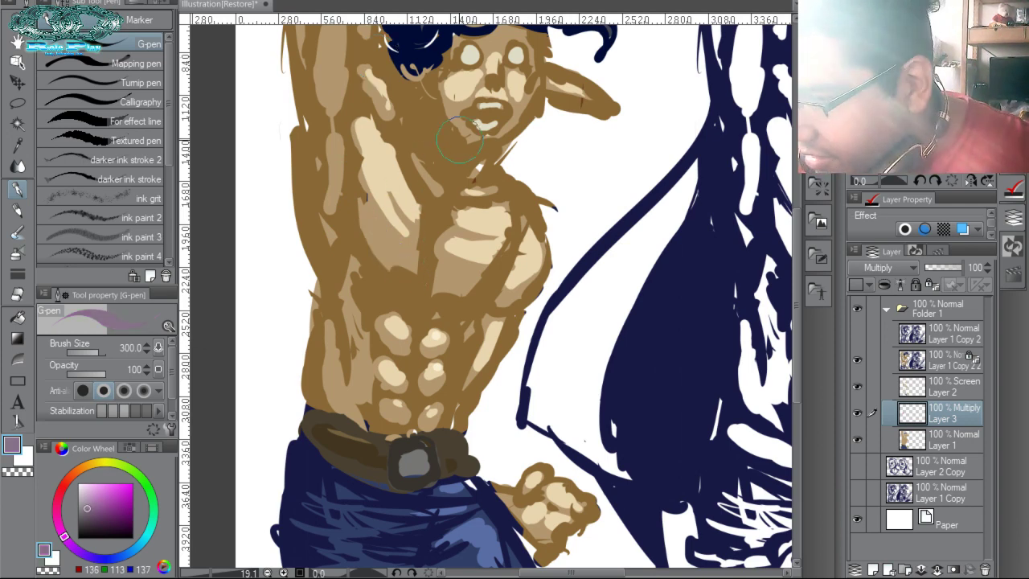
click(945, 267)
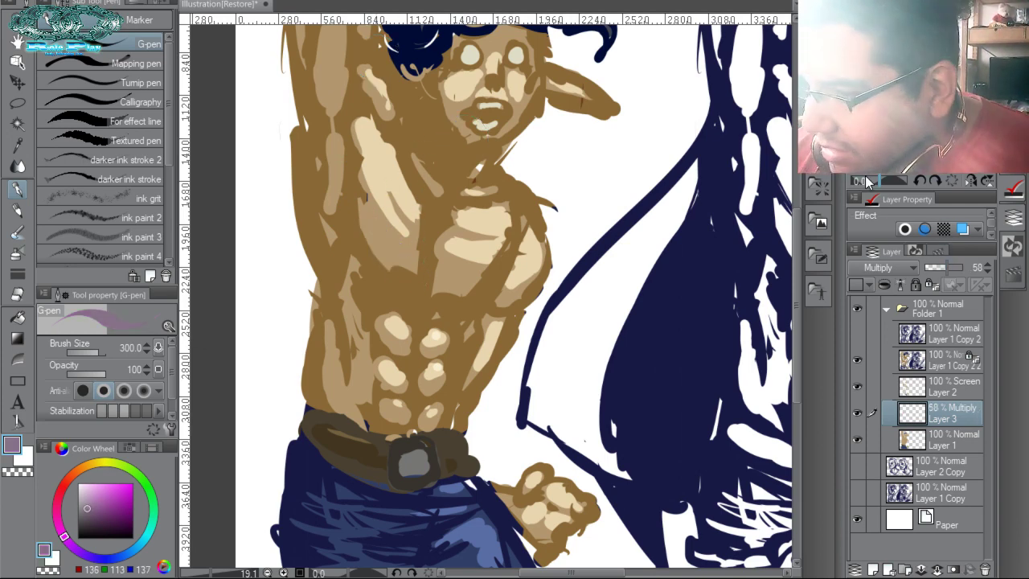
Paint mauve shadows under the left figure's armpit and chest and along the side of the torso on the Multiply layer.
mouse_move(360, 203)
mouse_down()
mouse_move(368, 242)
mouse_move(414, 278)
mouse_up()
drag(376, 239, 438, 291)
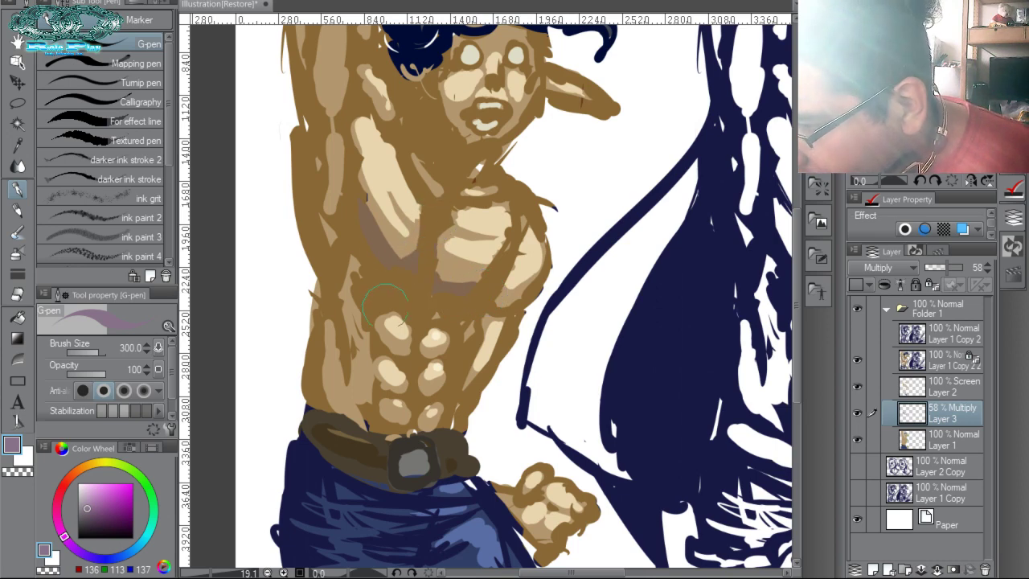
mouse_move(362, 281)
mouse_down()
mouse_move(367, 355)
mouse_move(328, 323)
mouse_move(339, 368)
mouse_move(324, 395)
mouse_move(344, 402)
mouse_move(341, 366)
mouse_move(328, 392)
mouse_move(366, 432)
mouse_up()
mouse_move(334, 392)
mouse_down()
mouse_move(340, 346)
mouse_move(366, 409)
mouse_move(358, 334)
mouse_up()
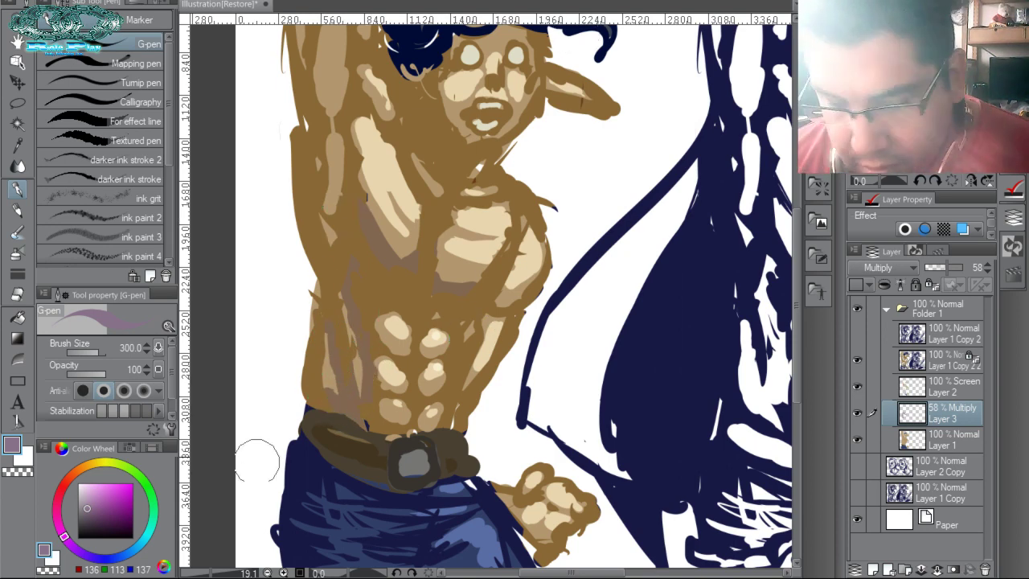
Save the drawing, then shift the hue of the Multiply layer's shadows and reduce their saturation to -52.
key(ctrl+s)
key(ctrl+u)
drag(171, 80, 93, 83)
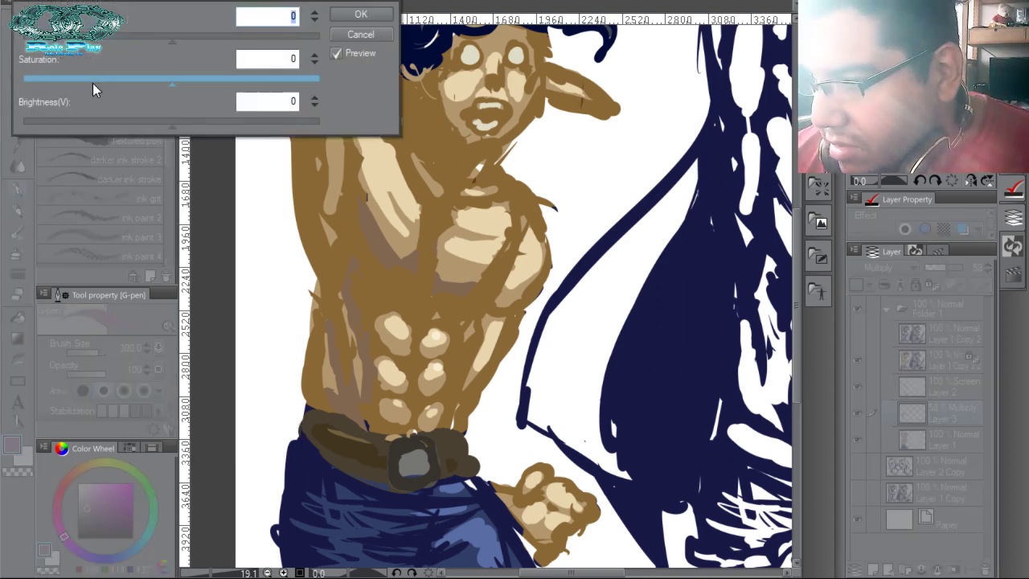
drag(172, 38, 215, 45)
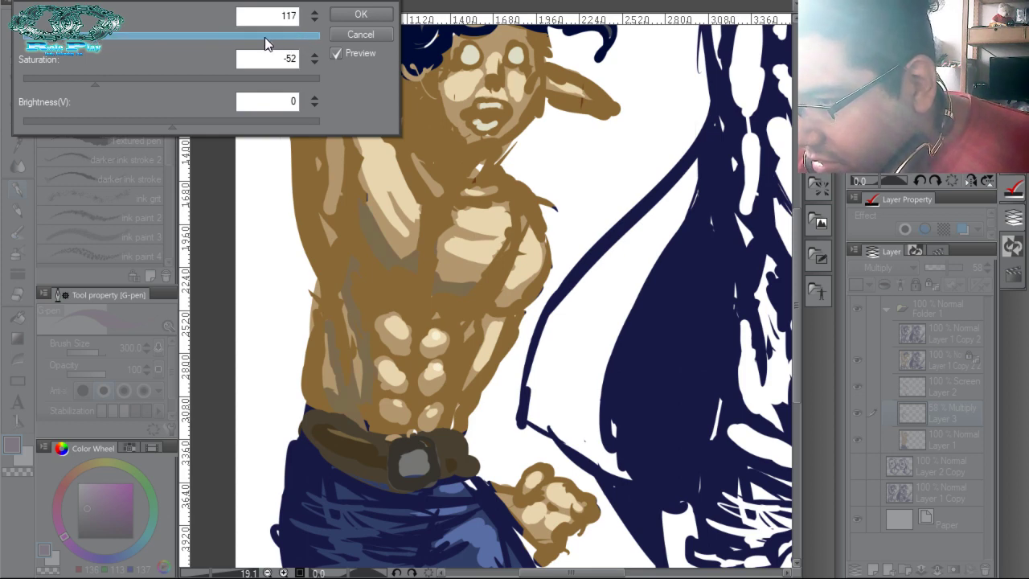
click(361, 18)
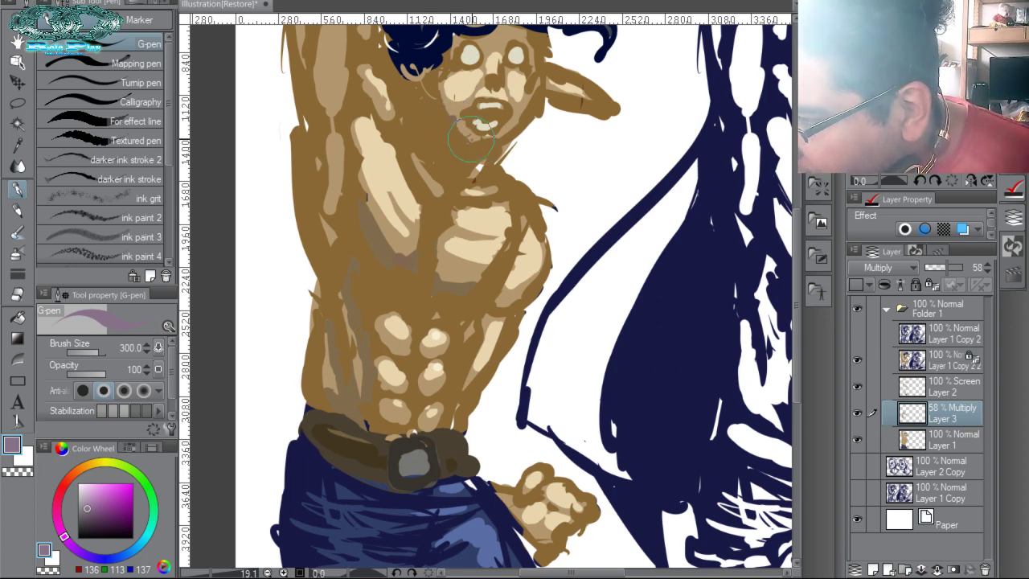
Paint mauve shadows on the left figure's chin, forehead and raised arm on the Multiply layer.
drag(471, 139, 467, 132)
scroll(460, 135, up, 3)
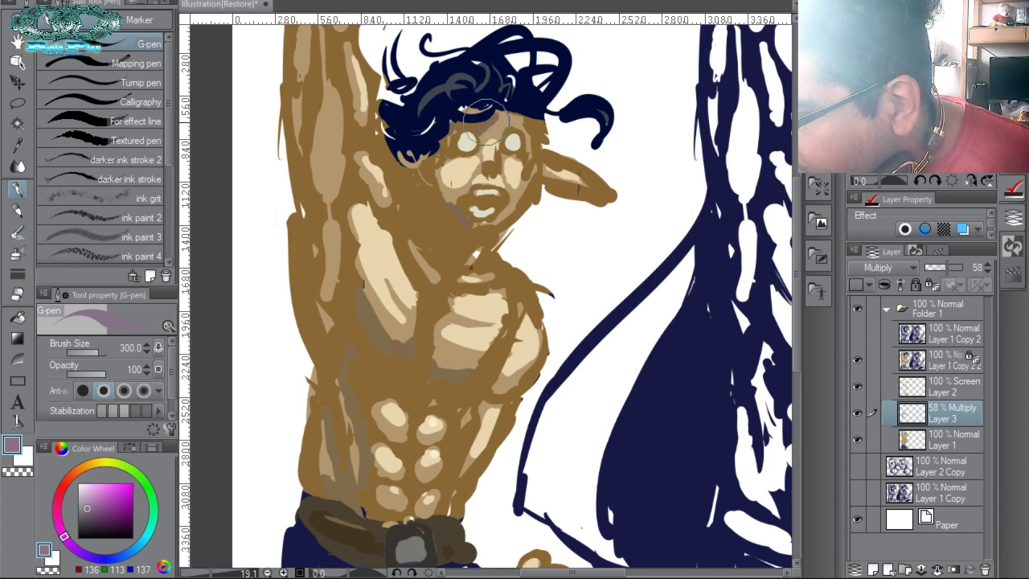
drag(486, 121, 501, 118)
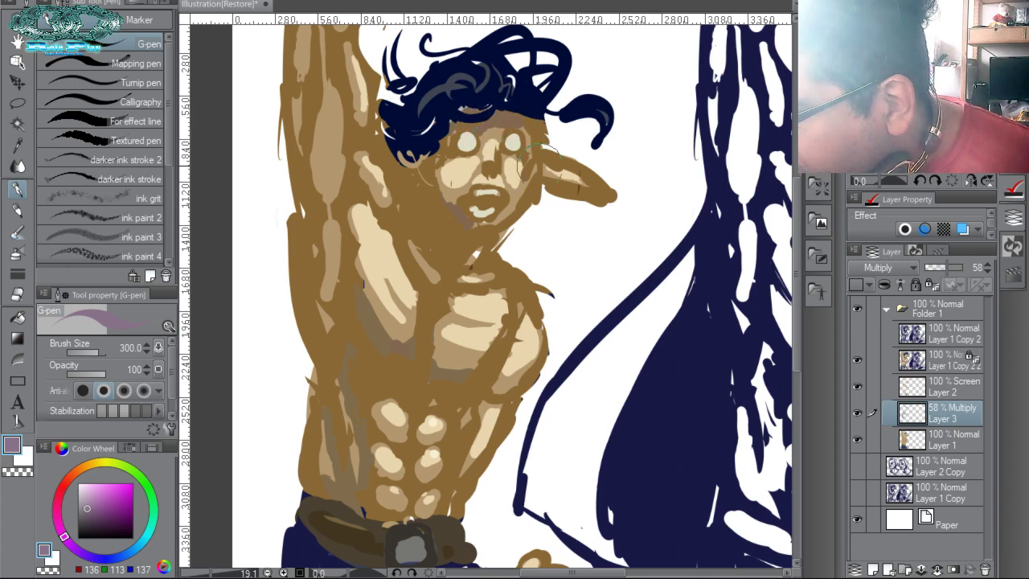
mouse_move(341, 86)
mouse_down()
mouse_move(399, 190)
mouse_move(377, 285)
mouse_up()
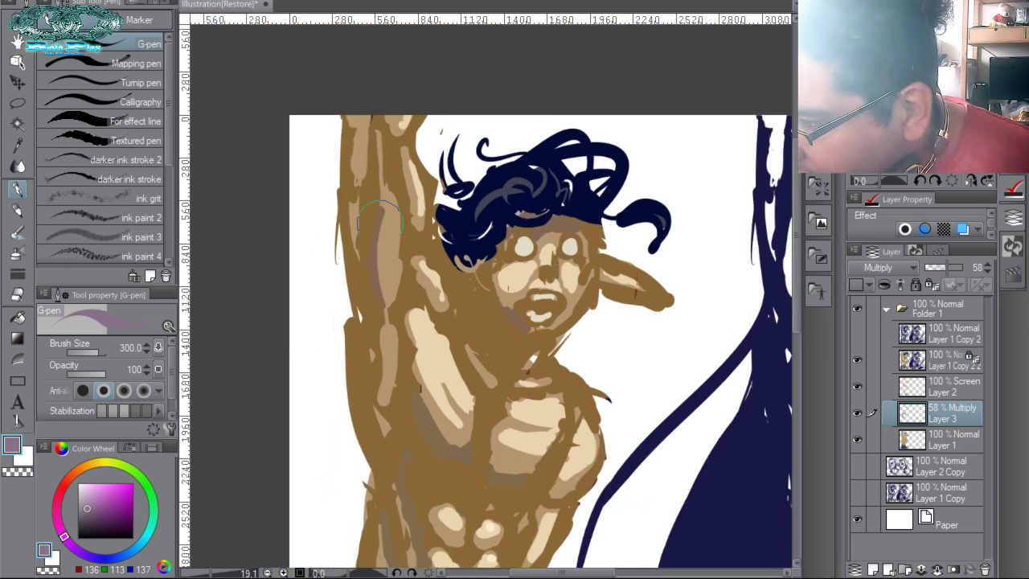
mouse_move(379, 210)
mouse_down()
mouse_move(360, 229)
mouse_move(361, 153)
mouse_move(395, 177)
mouse_move(403, 157)
mouse_move(407, 215)
mouse_up()
drag(420, 252, 400, 140)
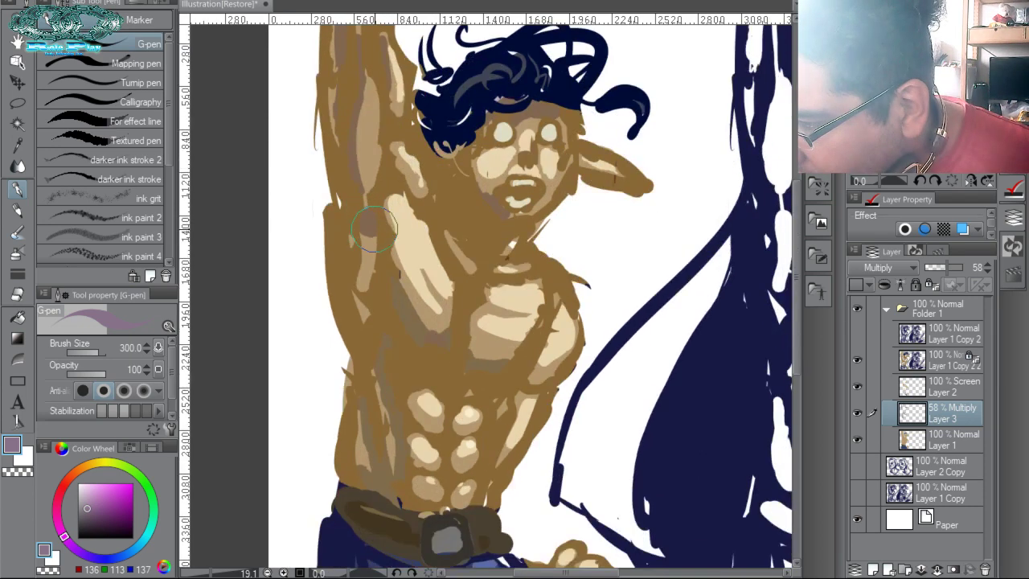
drag(360, 295, 366, 343)
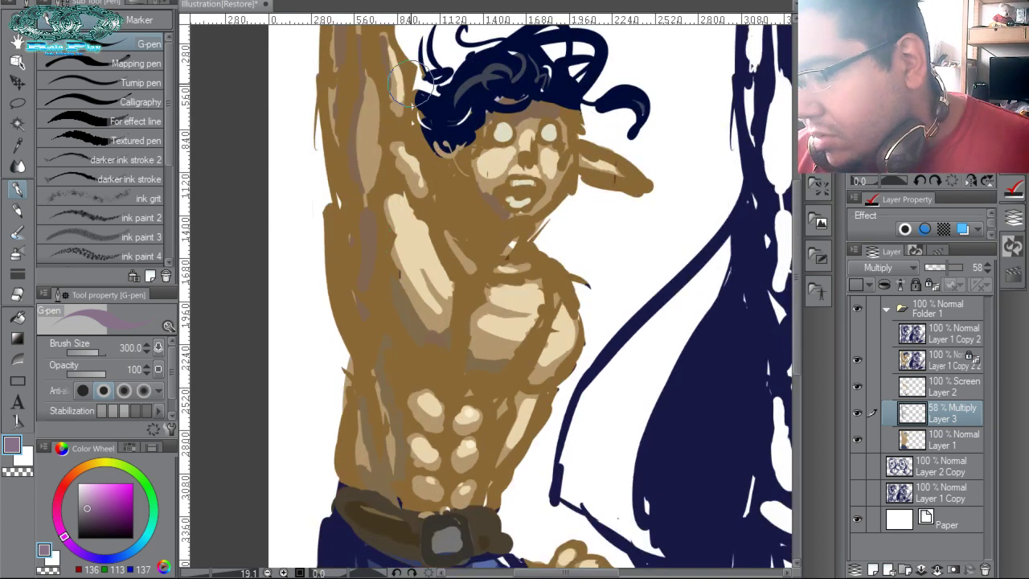
Set the Multiply layer's opacity to 27% and shade the trousers with their sampled dark blue (RGB 49, 62, 103).
drag(945, 271, 932, 268)
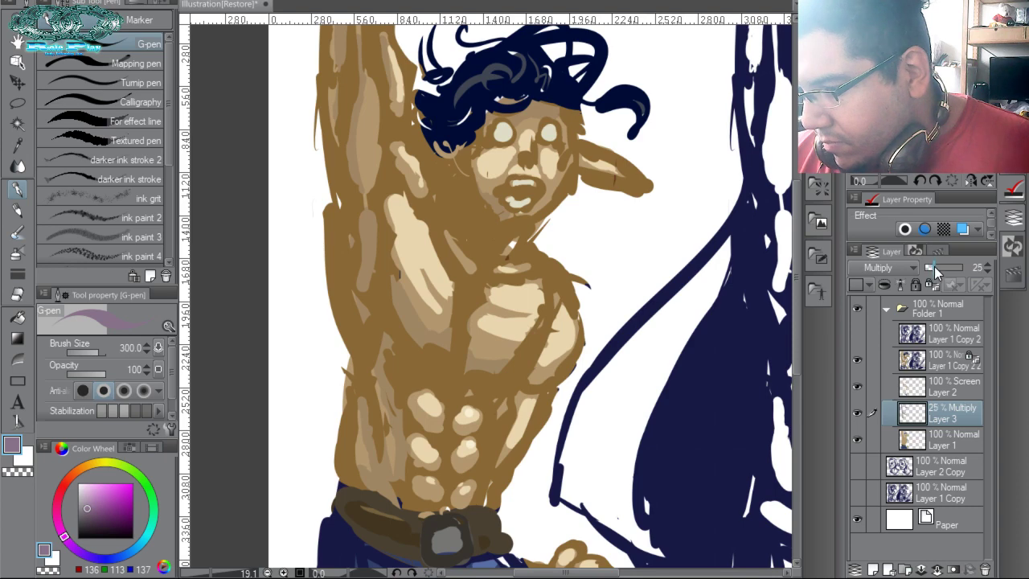
drag(672, 446, 650, 299)
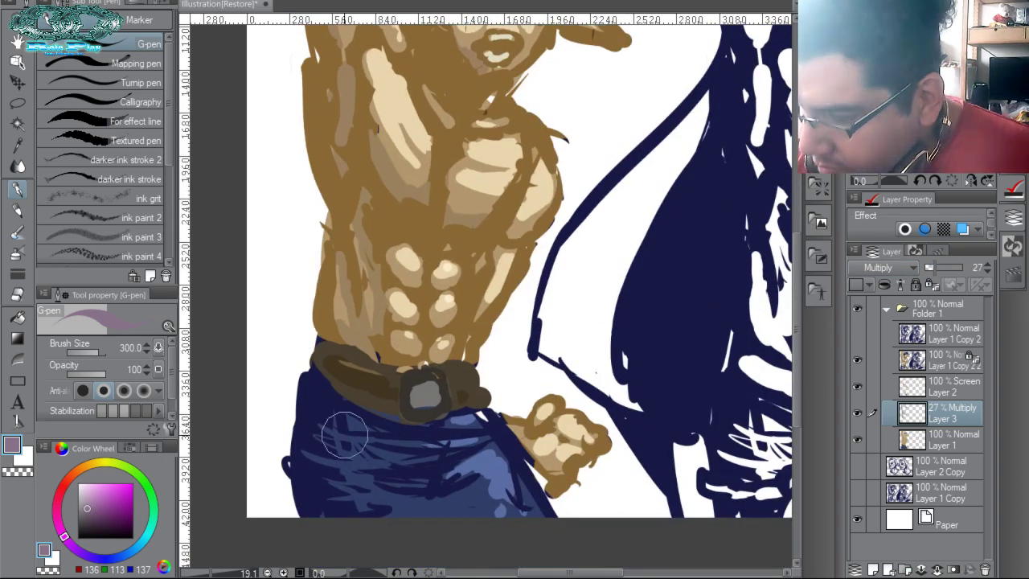
alt+click(375, 492)
mouse_move(377, 493)
mouse_down()
mouse_move(423, 500)
mouse_move(336, 481)
mouse_move(349, 483)
mouse_move(331, 461)
mouse_move(403, 473)
mouse_move(342, 469)
mouse_move(310, 437)
mouse_move(331, 488)
mouse_move(341, 474)
mouse_move(335, 412)
mouse_move(440, 458)
mouse_move(332, 450)
mouse_move(361, 502)
mouse_move(439, 513)
mouse_move(445, 499)
mouse_move(390, 521)
mouse_move(353, 485)
mouse_move(429, 456)
mouse_up()
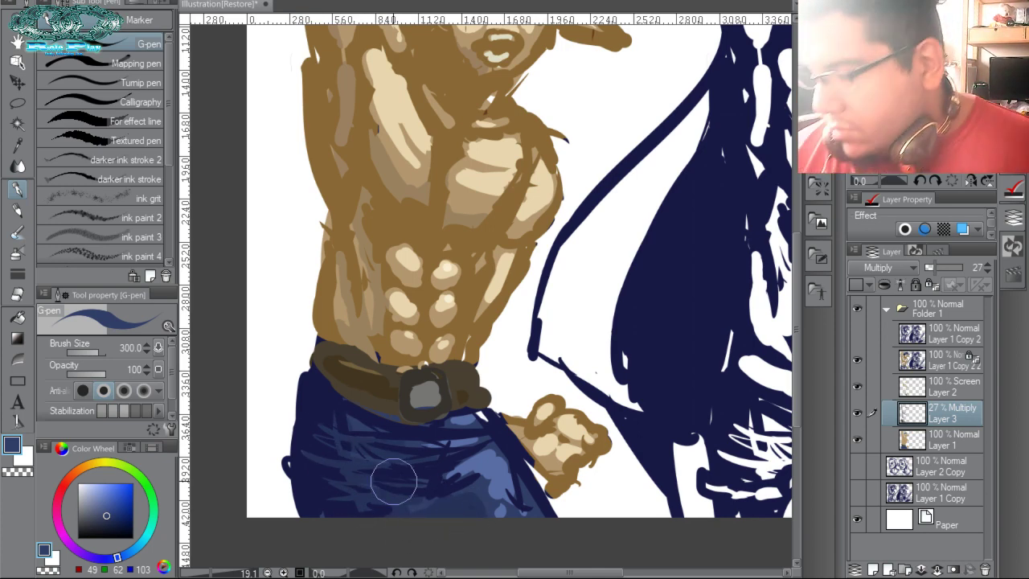
Collapse the folder holding the coloured artwork layers and duplicate it.
drag(581, 340, 514, 346)
drag(620, 345, 529, 326)
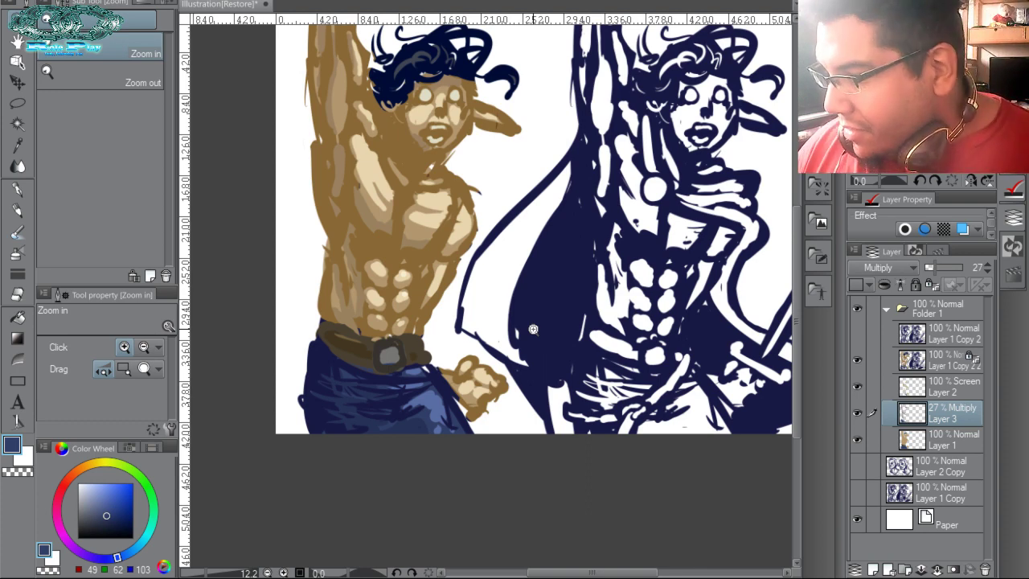
click(889, 315)
click(887, 308)
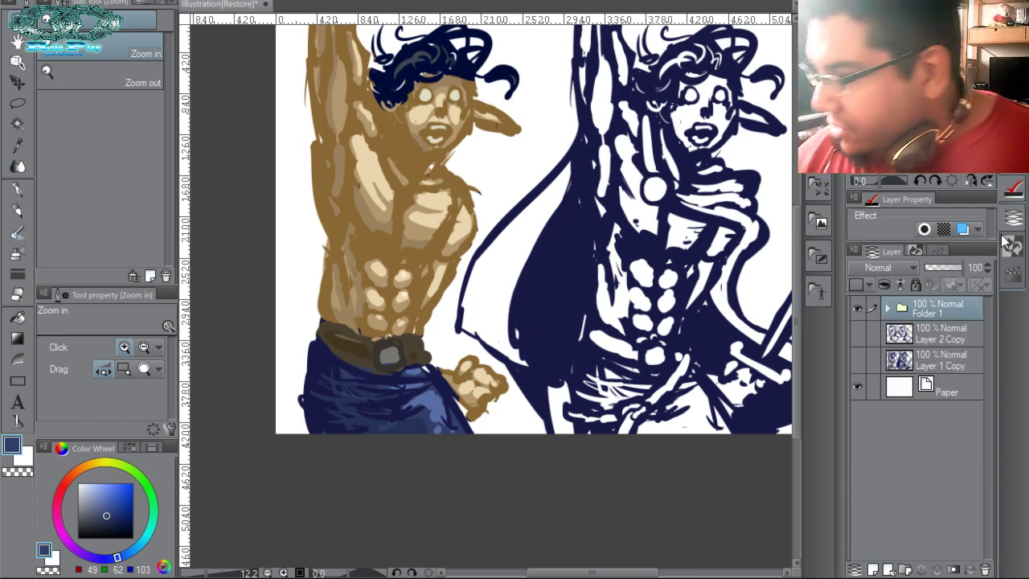
mouse_move(929, 310)
mouse_down()
mouse_move(931, 297)
mouse_move(923, 304)
mouse_up()
Combine the duplicated folder into a single layer and toggle its visibility to check the merged artwork.
right_click(917, 312)
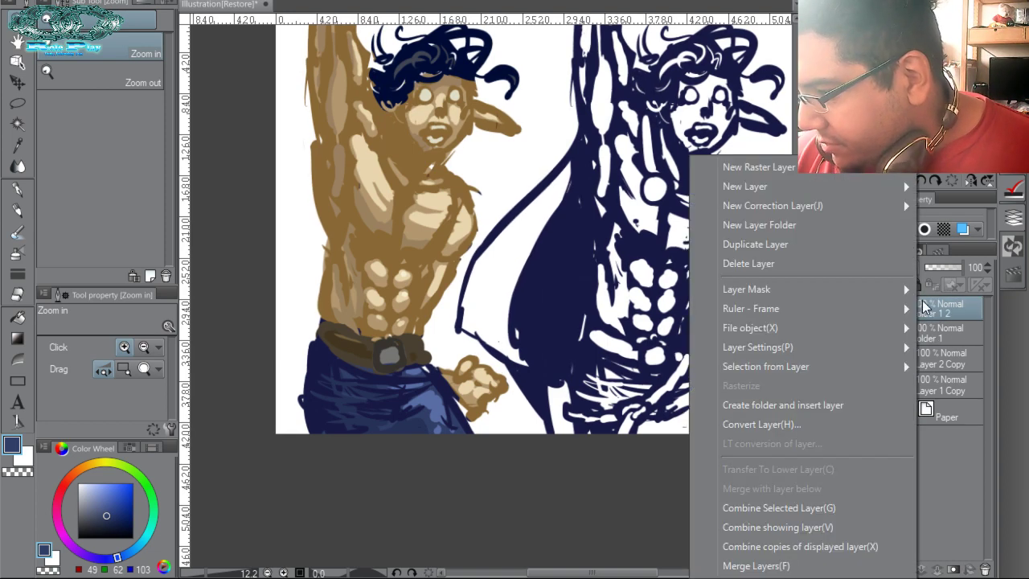
click(823, 511)
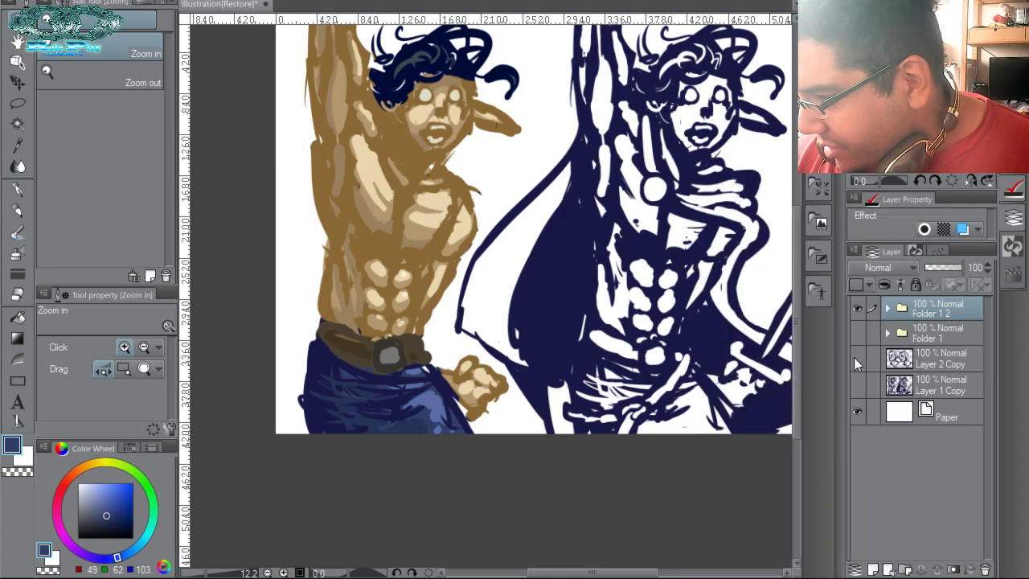
click(856, 312)
click(856, 312)
click(858, 310)
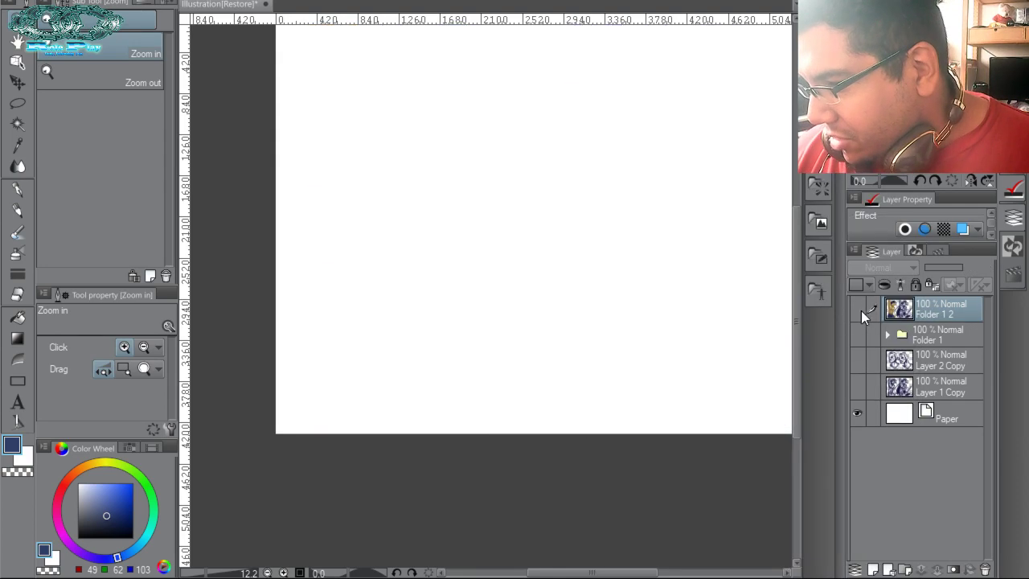
click(861, 310)
Retouch the nose and eye areas with sampled cream and brown skin tones, and add grey-brown (RGB 154, 130, 95) shading to the neck.
drag(456, 144, 518, 296)
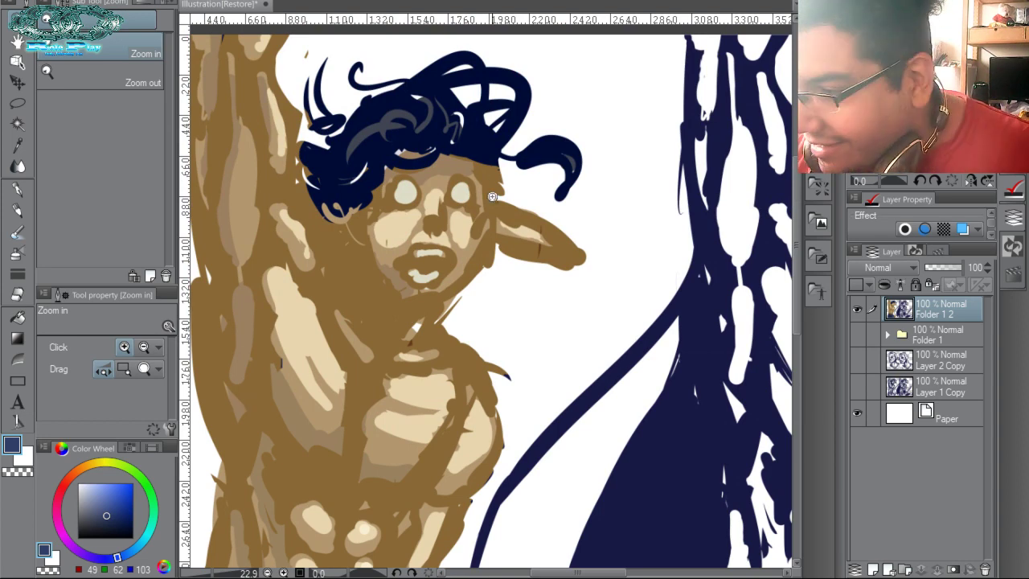
key(p)
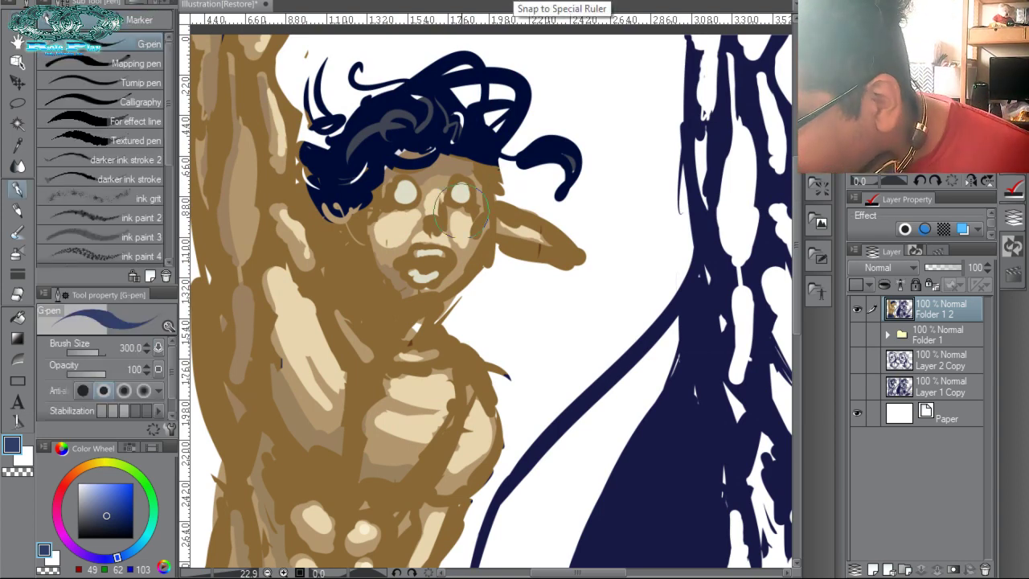
alt+click(460, 211)
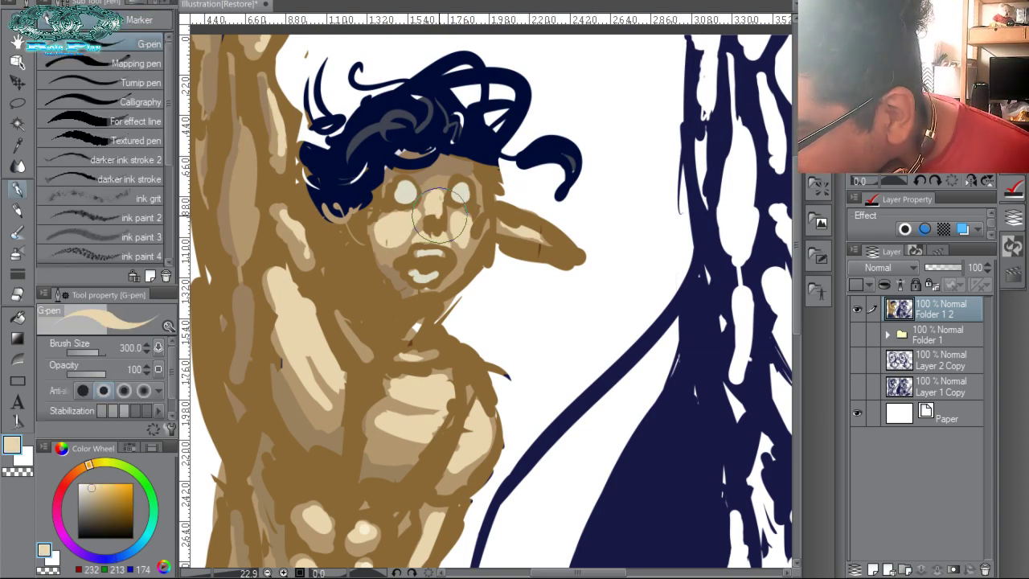
alt+click(428, 221)
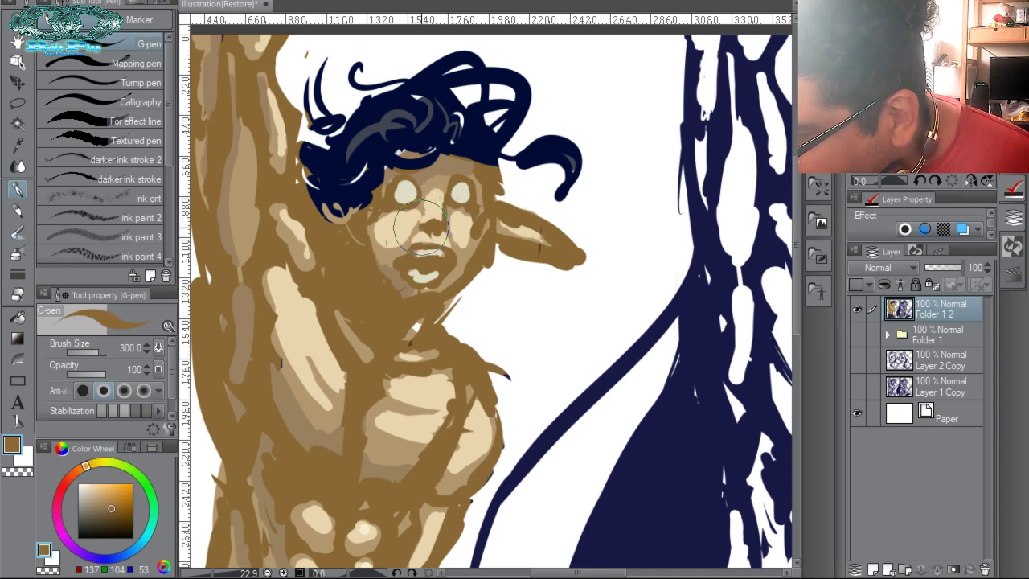
alt+click(434, 226)
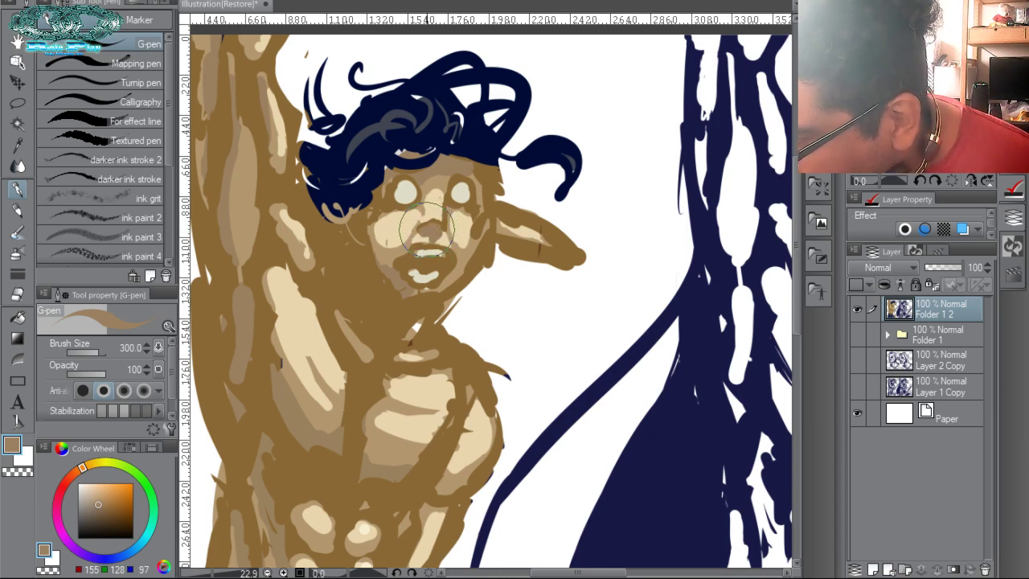
alt+click(442, 215)
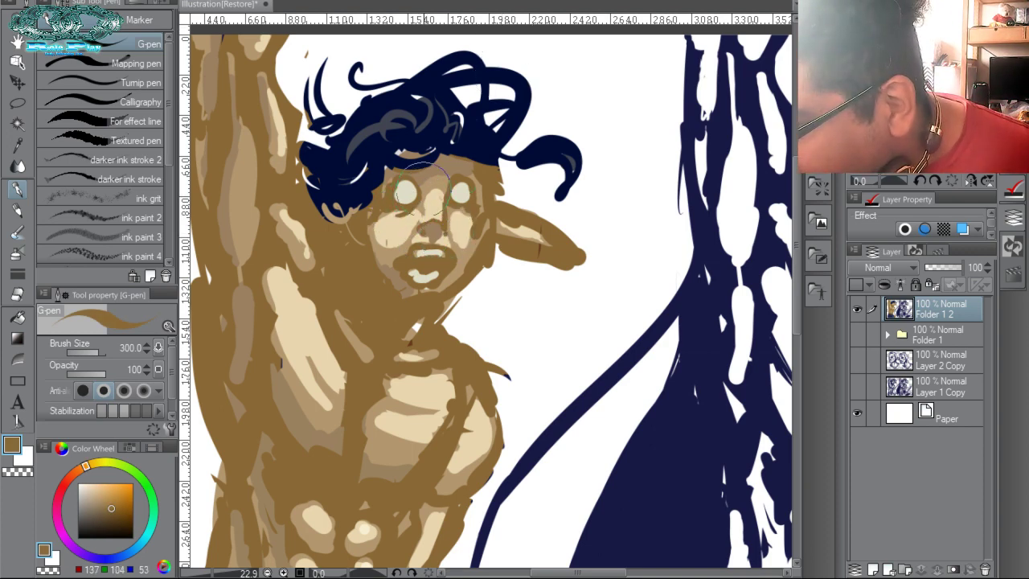
alt+click(402, 197)
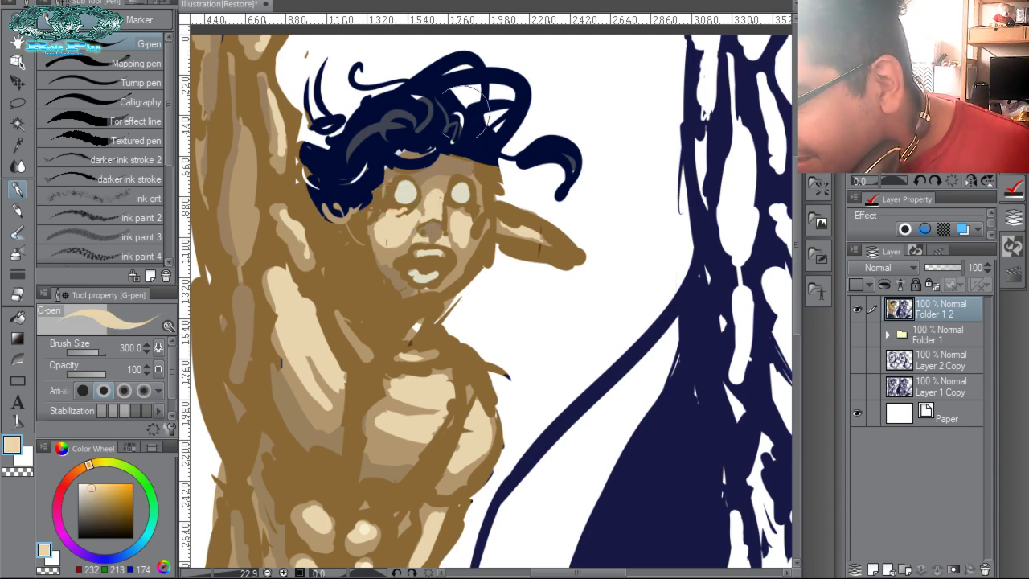
alt+click(295, 413)
mouse_move(362, 299)
mouse_down()
mouse_move(385, 327)
mouse_move(395, 314)
mouse_move(380, 325)
mouse_move(370, 288)
mouse_up()
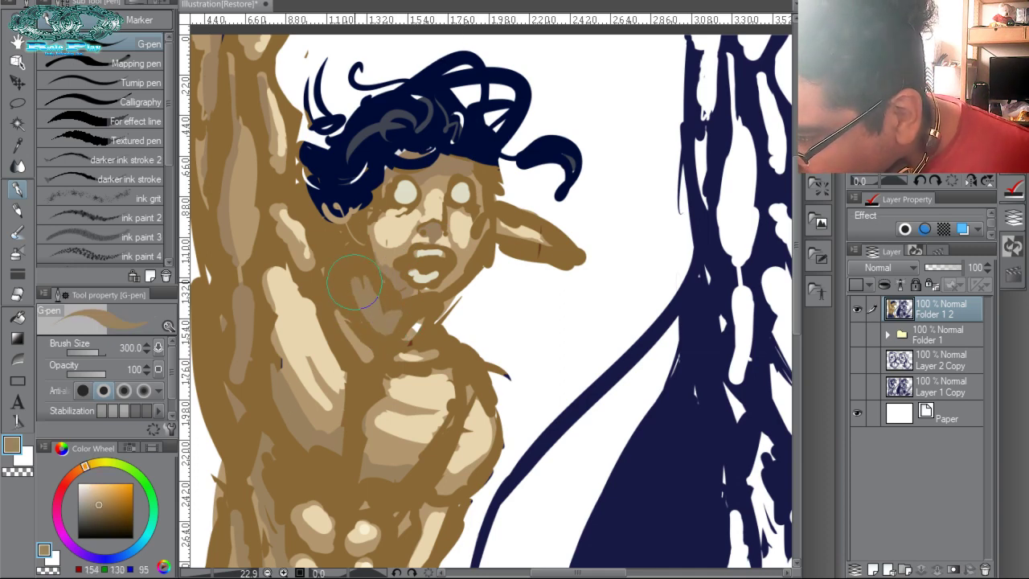
Extend the cream (RGB 232, 213, 174) highlights on the left figure's shoulder and raised arm, and clean the arm's outer edge with white.
alt+click(289, 221)
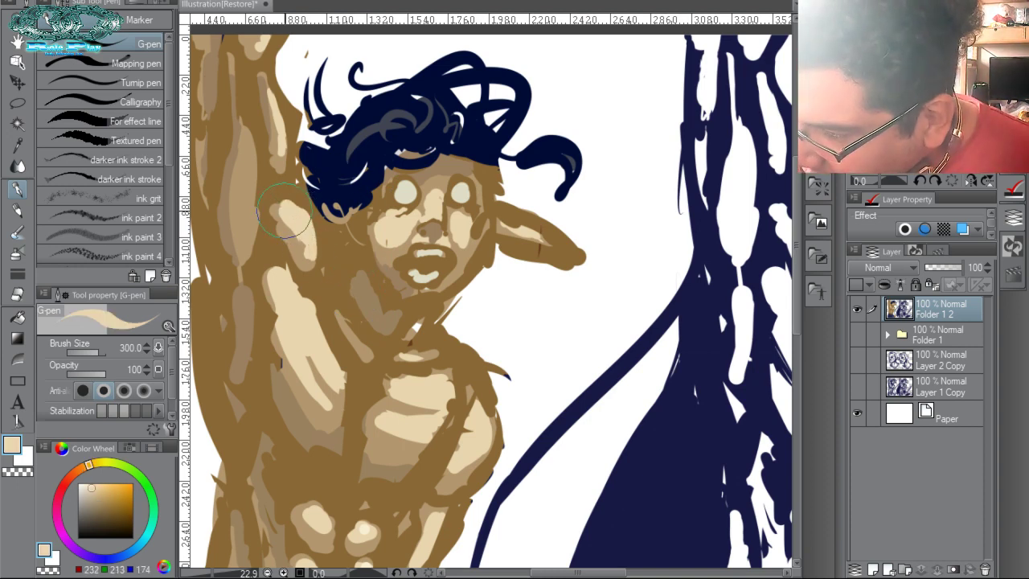
alt+click(300, 199)
drag(345, 231, 376, 289)
alt+click(321, 272)
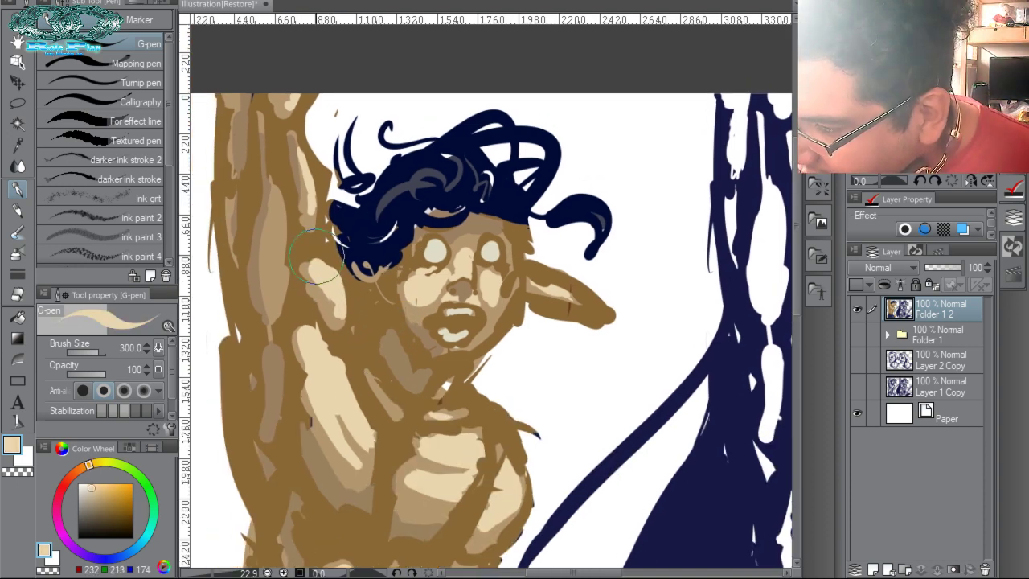
drag(304, 151, 315, 203)
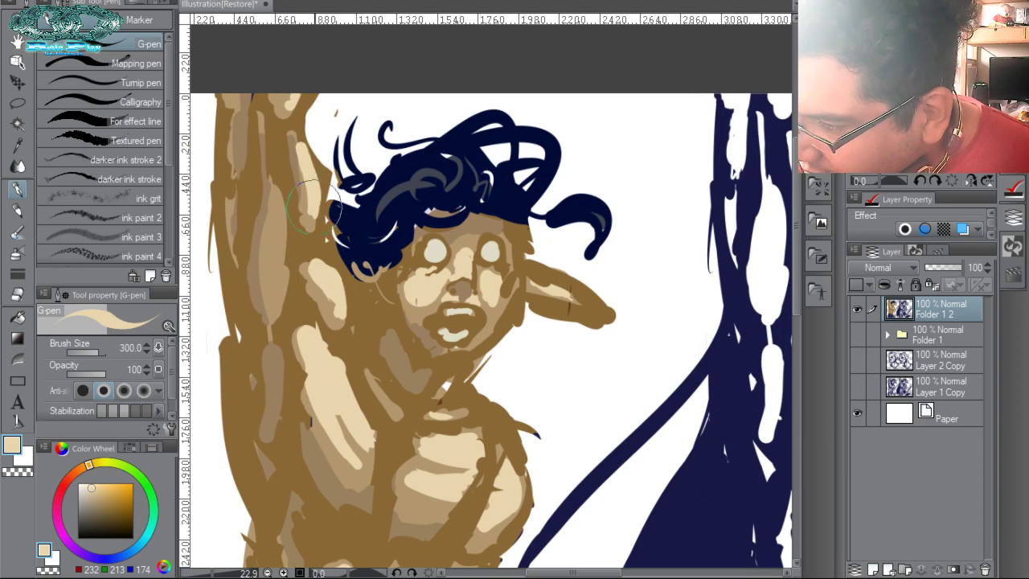
alt+click(324, 148)
drag(321, 144, 328, 176)
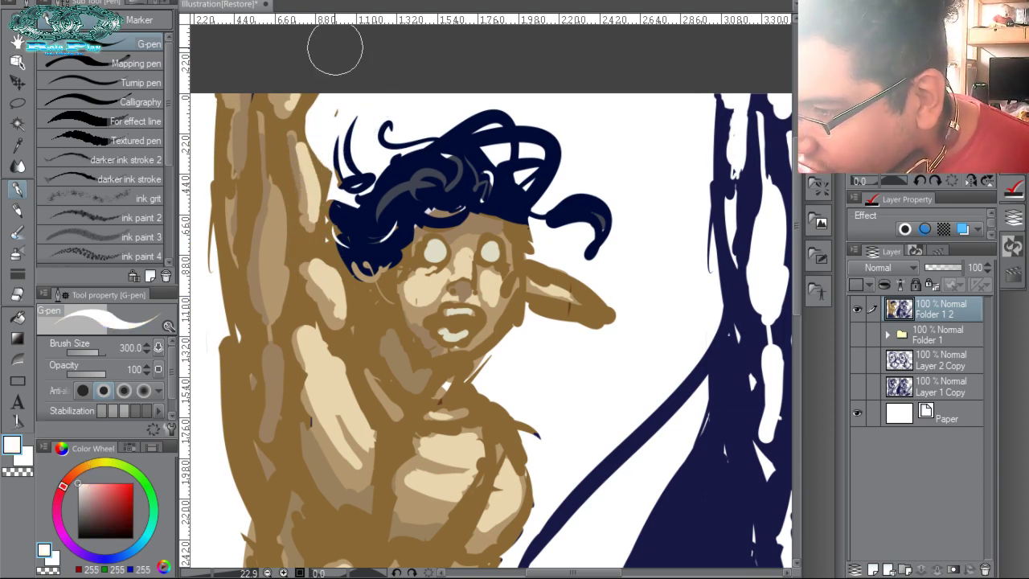
Model the raised arm's muscles with sampled grey-brown (RGB 155, 128, 97), tan (RGB 178, 151, 111) and brown (RGB 137, 104, 53).
alt+click(269, 277)
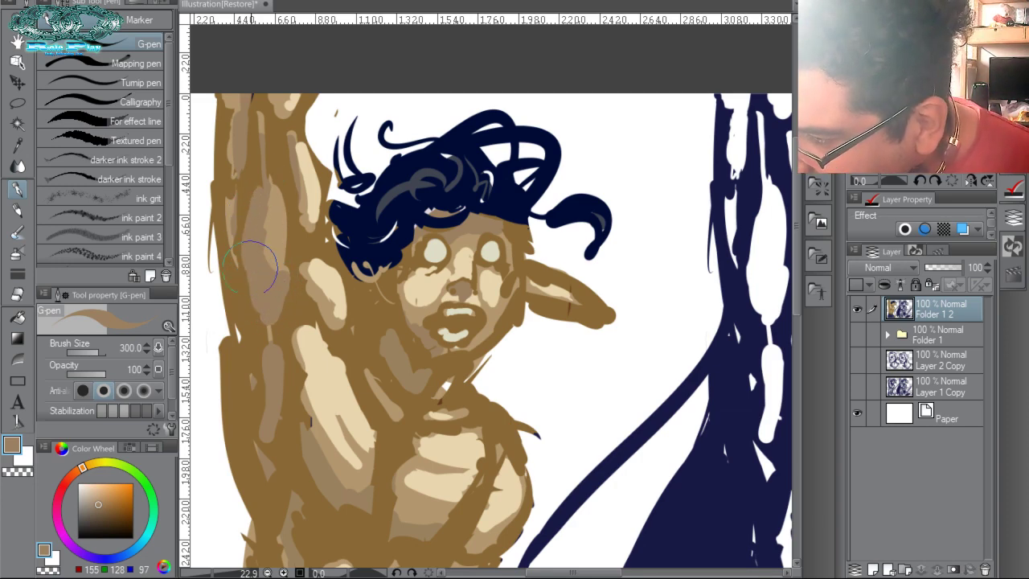
drag(304, 220, 337, 281)
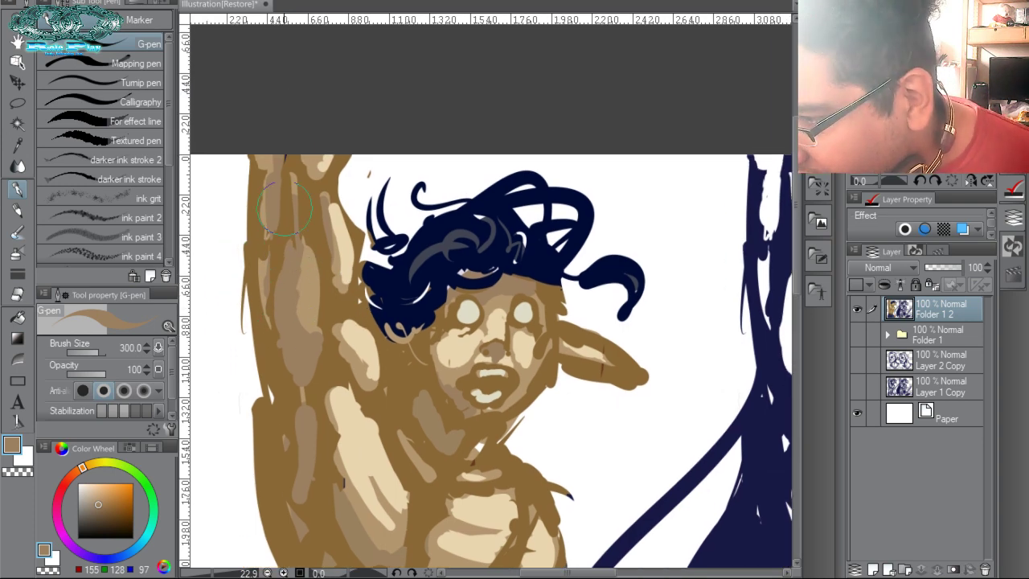
alt+click(270, 213)
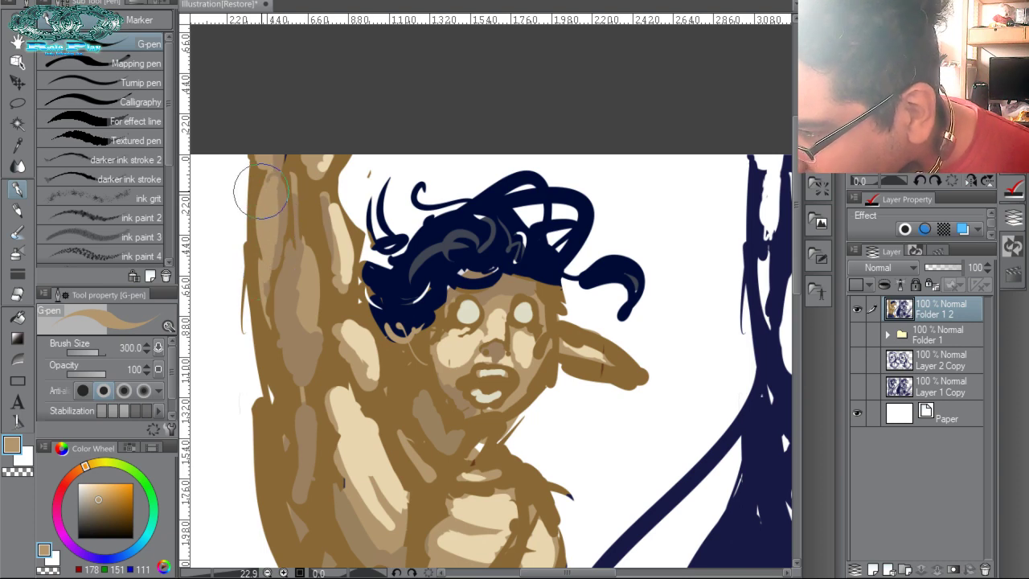
alt+click(254, 245)
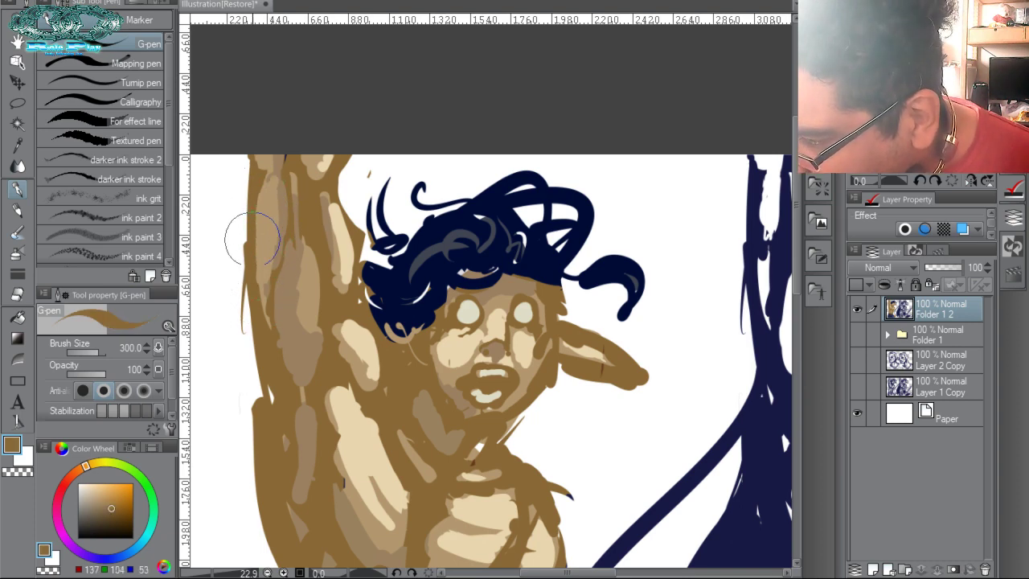
alt+click(266, 322)
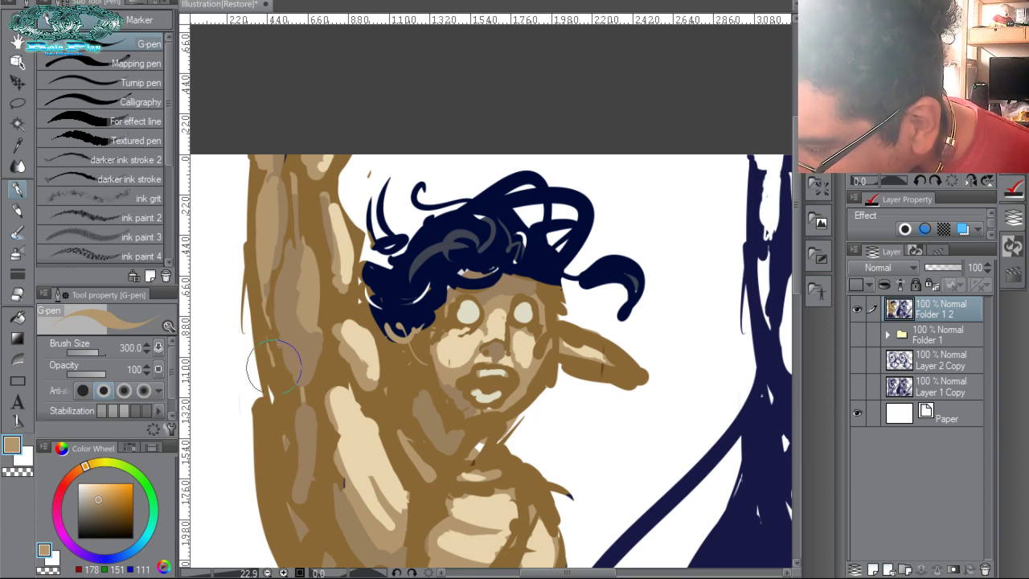
alt+click(246, 294)
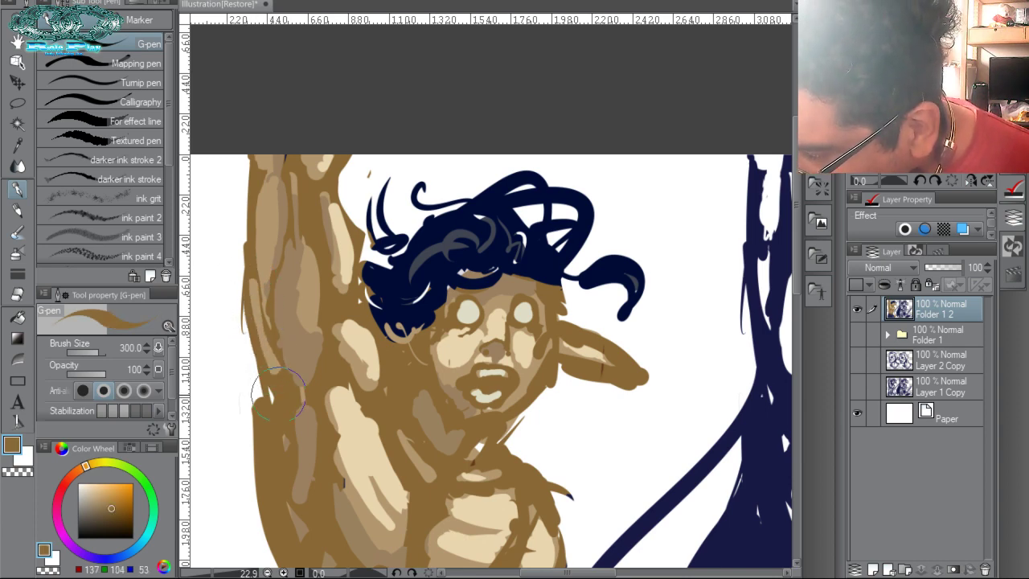
alt+click(245, 299)
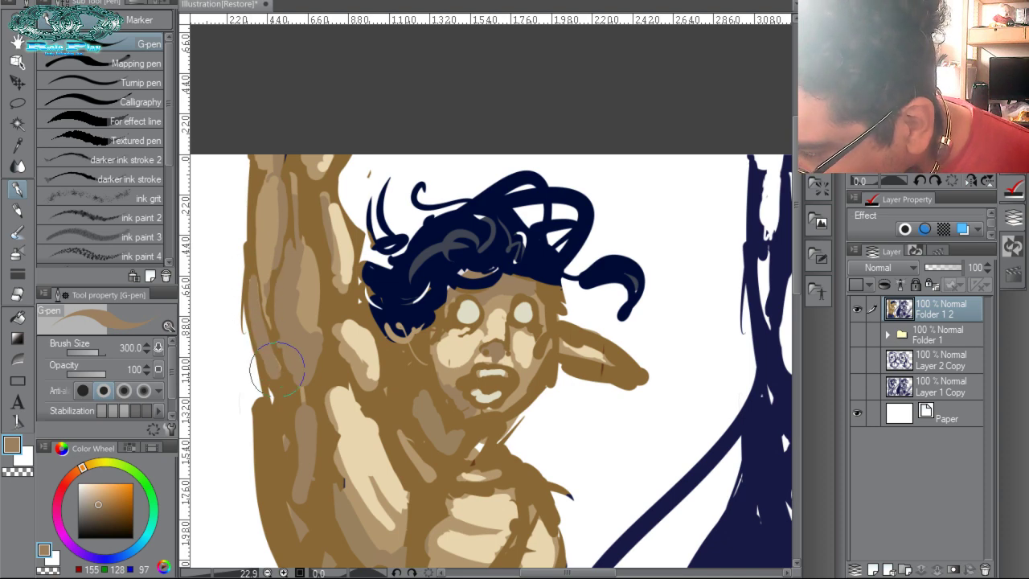
Extend the cream (RGB 232, 213, 174) highlight on the side muscle below the armpit and edge it with tan (RGB 178, 151, 111).
drag(277, 248, 287, 161)
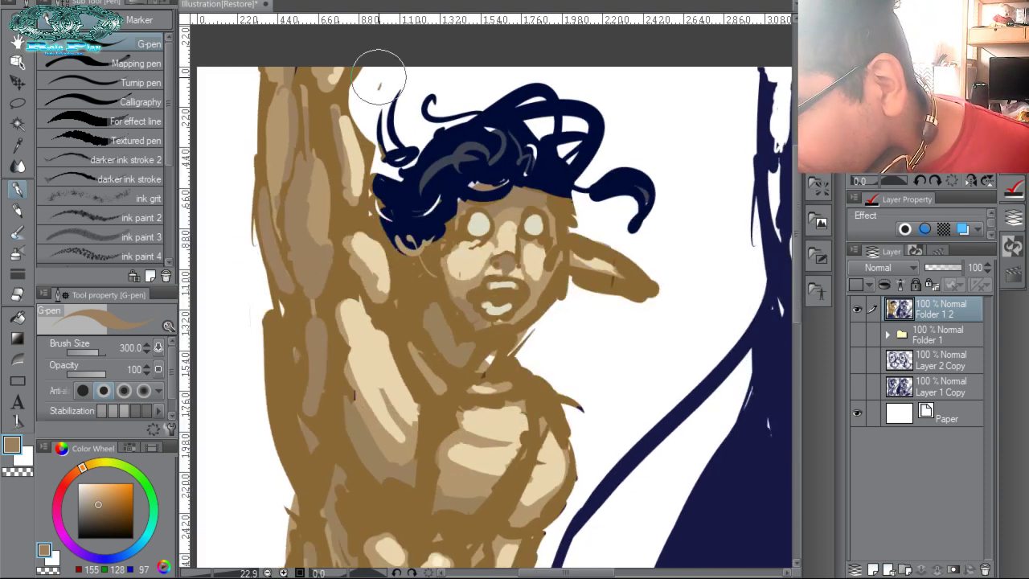
alt+click(359, 315)
drag(348, 274, 366, 325)
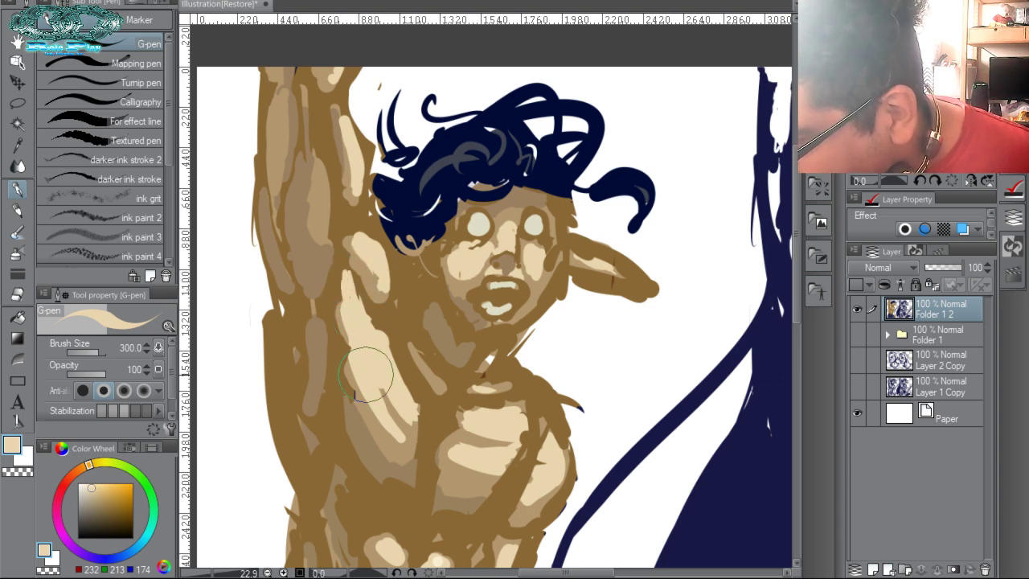
alt+click(346, 316)
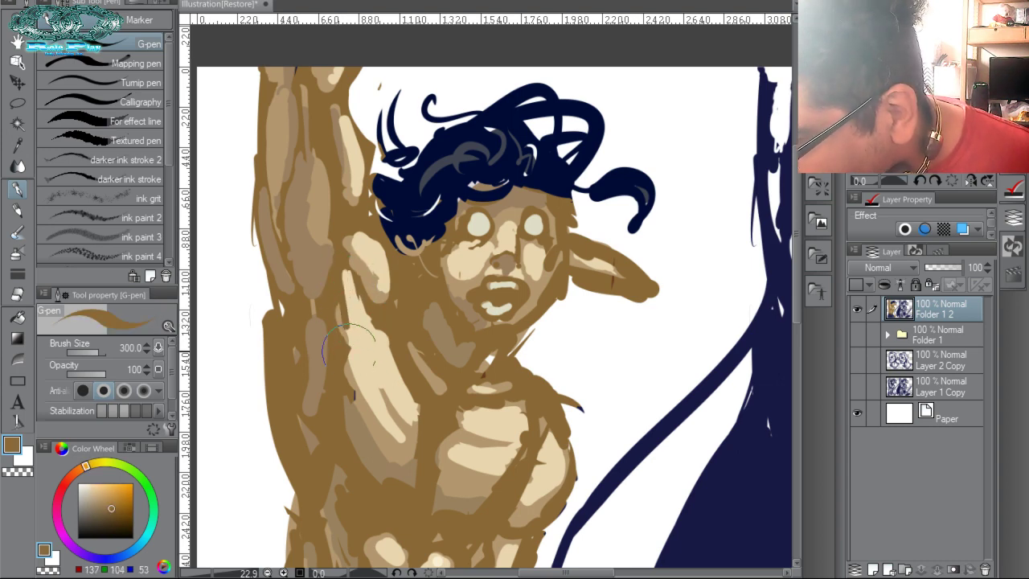
alt+click(377, 419)
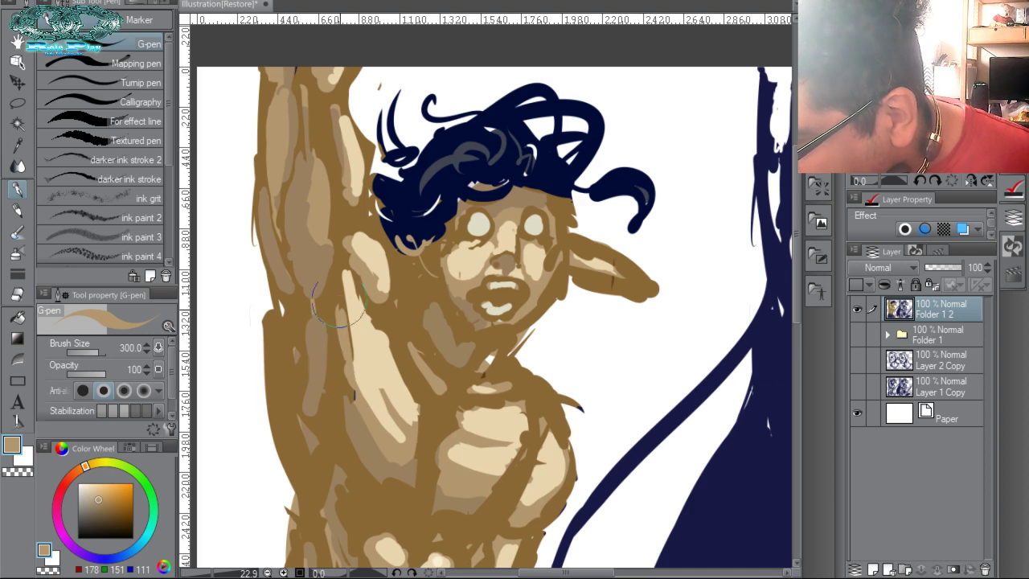
mouse_move(336, 293)
mouse_down()
mouse_move(332, 361)
mouse_move(345, 387)
mouse_up()
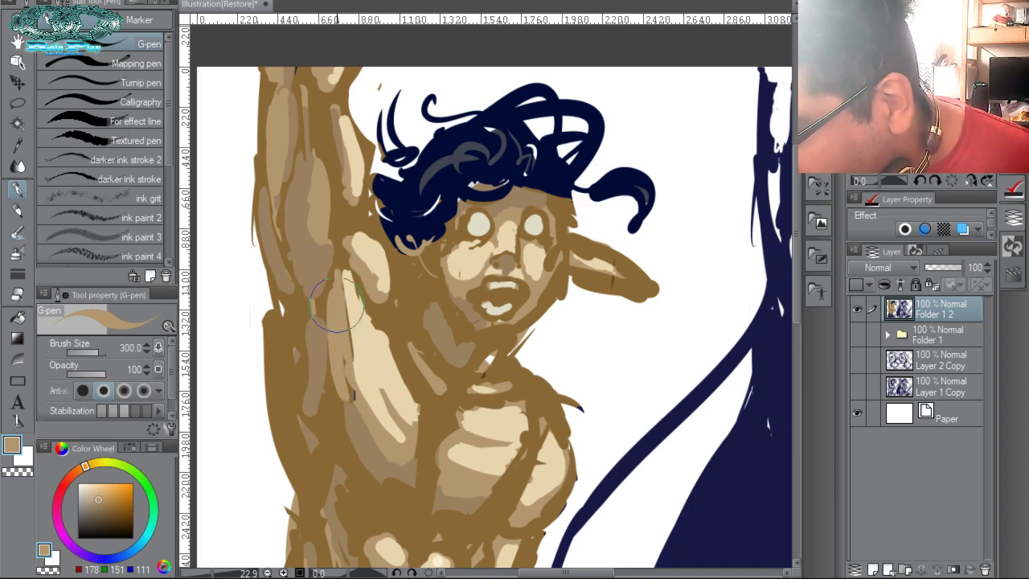
Shape the outer back muscle beneath the raised arm with sampled grey-brown (RGB 155, 128, 97) and brown (RGB 137, 104, 53).
alt+click(320, 326)
drag(302, 302, 299, 309)
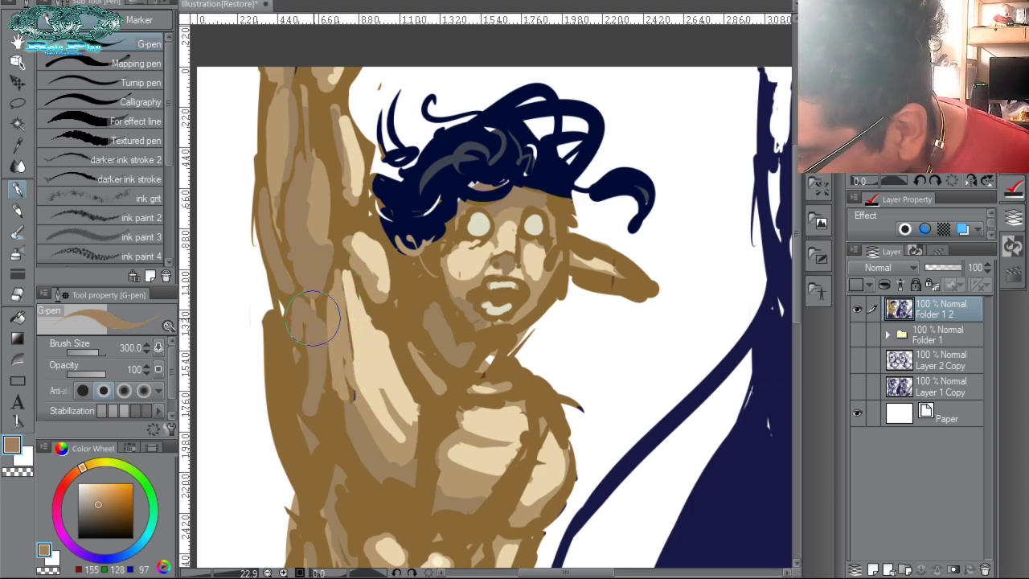
alt+click(326, 298)
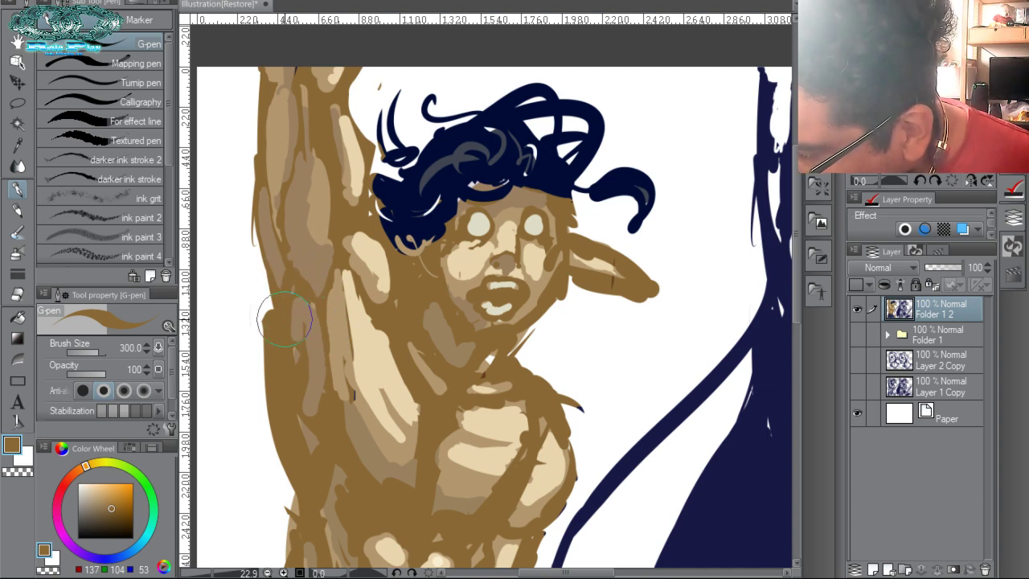
alt+click(295, 289)
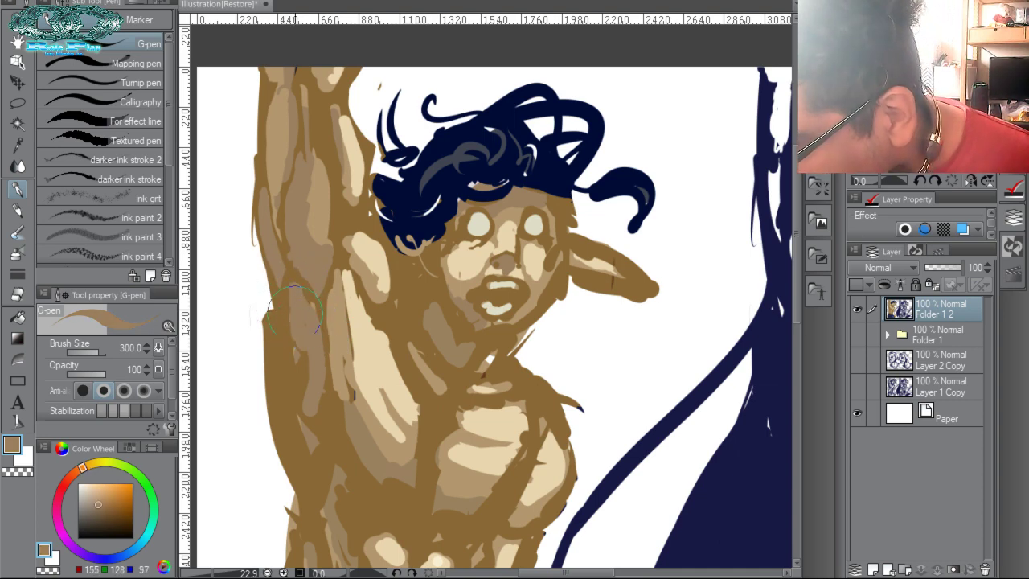
alt+click(298, 360)
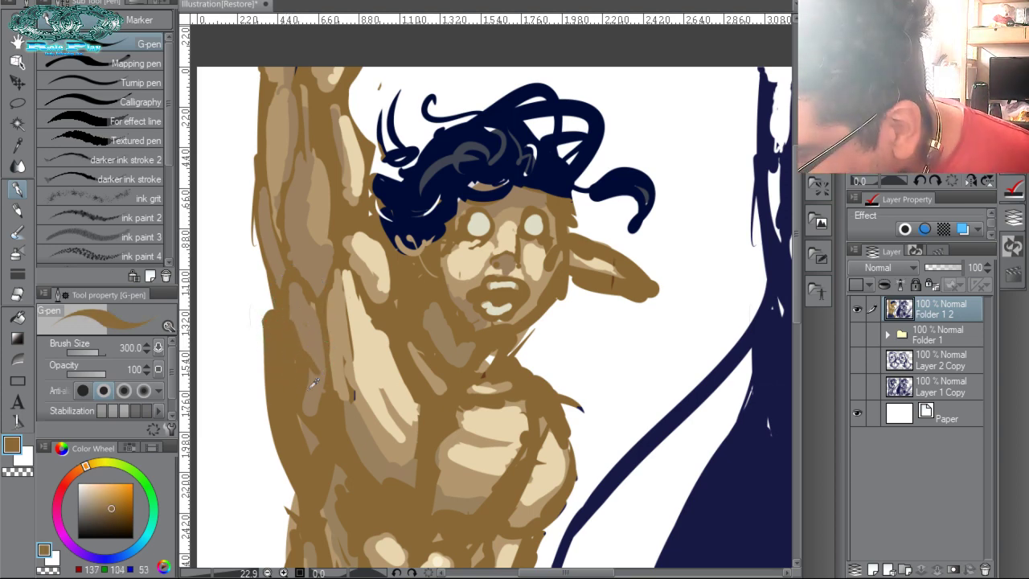
alt+click(308, 354)
mouse_move(304, 371)
mouse_down()
mouse_move(303, 430)
mouse_move(281, 267)
mouse_up()
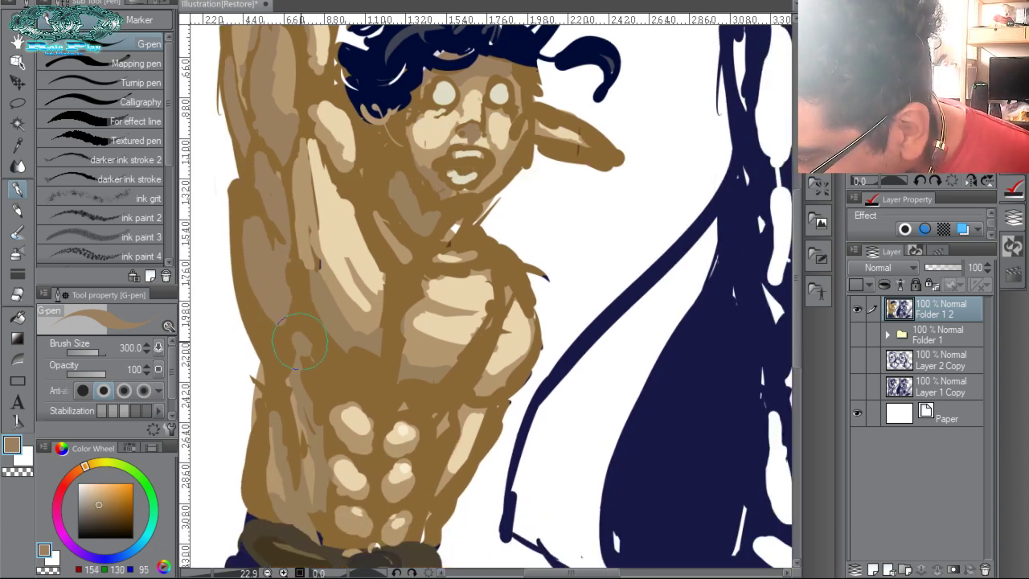
Paint small grey-brown (RGB 154, 130, 95) rib-muscle patches at the back's lower end, separated with brown (RGB 137, 104, 53), and touch up the outer edge.
alt+click(305, 357)
alt+click(302, 347)
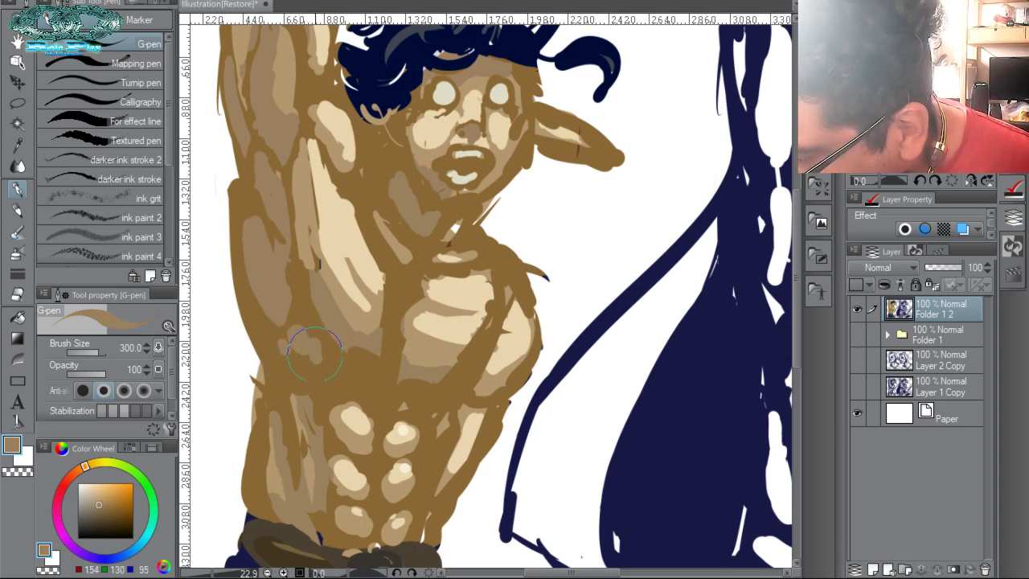
alt+click(273, 366)
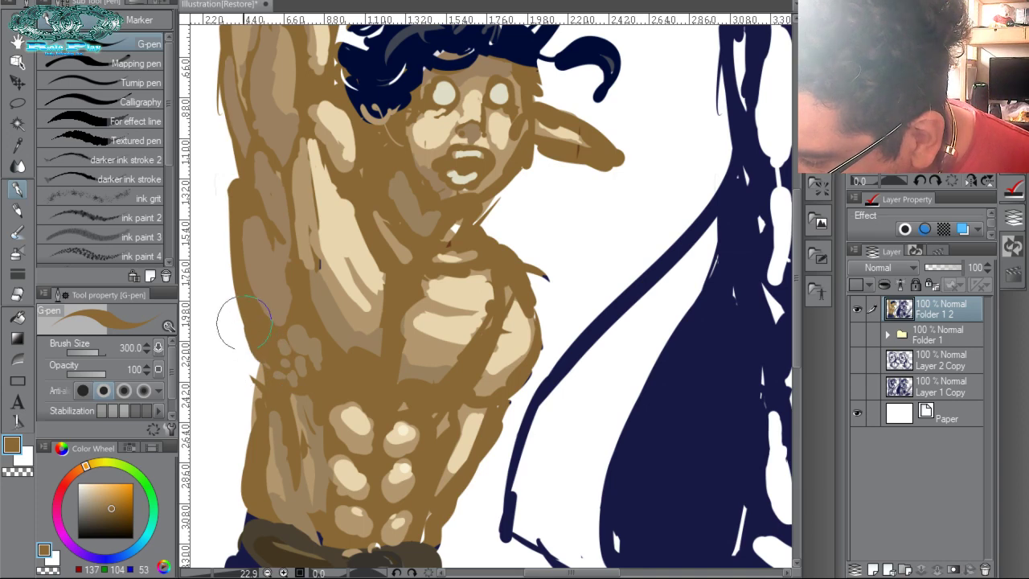
alt+click(282, 368)
mouse_move(251, 345)
mouse_down()
mouse_move(229, 265)
mouse_move(232, 187)
mouse_up()
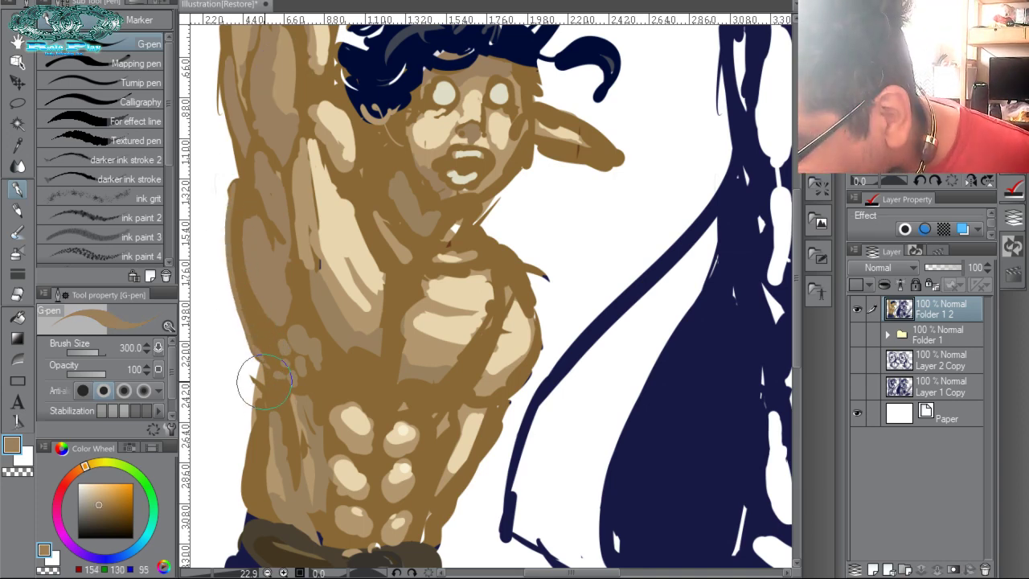
Model the figure's outer waist with vertical strokes of tan (RGB 178, 151, 111) and grey-brown (RGB 154, 130, 95).
mouse_move(261, 370)
mouse_down()
mouse_move(246, 500)
mouse_move(266, 479)
mouse_move(262, 432)
mouse_up()
alt+click(270, 484)
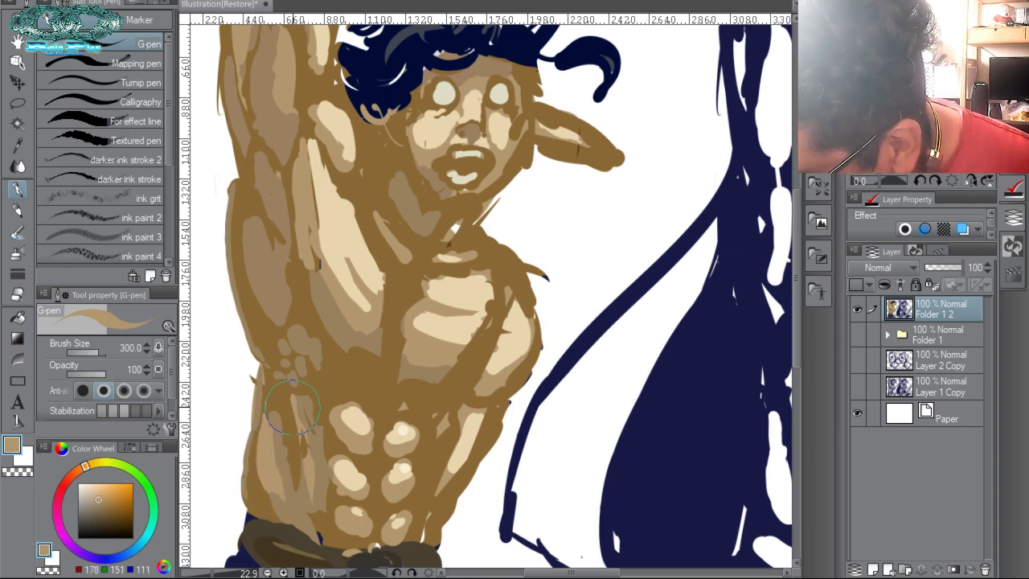
drag(298, 397, 307, 425)
mouse_move(274, 384)
mouse_down()
mouse_move(295, 451)
mouse_move(270, 383)
mouse_move(295, 470)
mouse_up()
drag(281, 400, 290, 463)
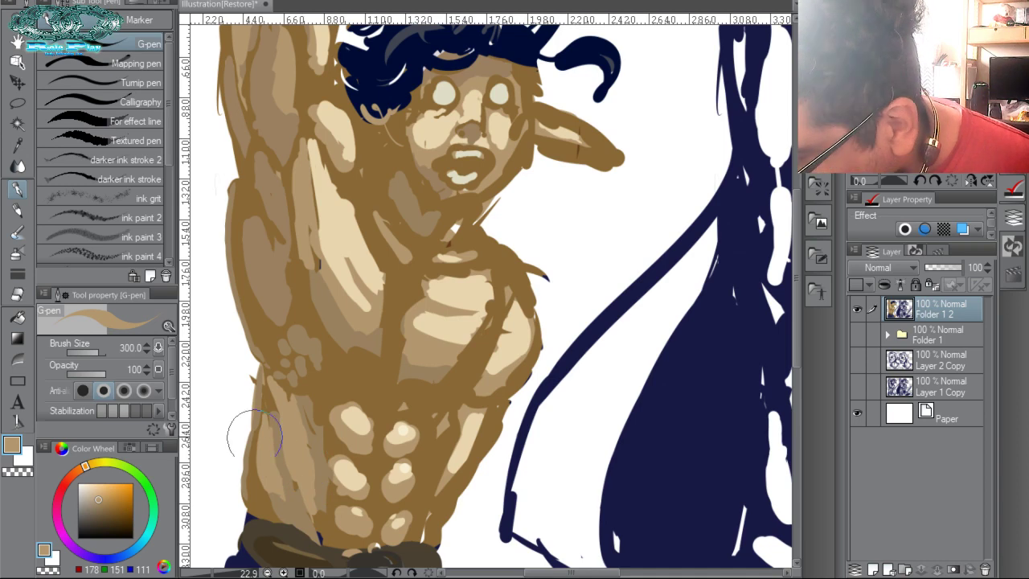
alt+click(279, 498)
mouse_move(280, 485)
mouse_down()
mouse_move(267, 495)
mouse_move(278, 515)
mouse_move(287, 504)
mouse_up()
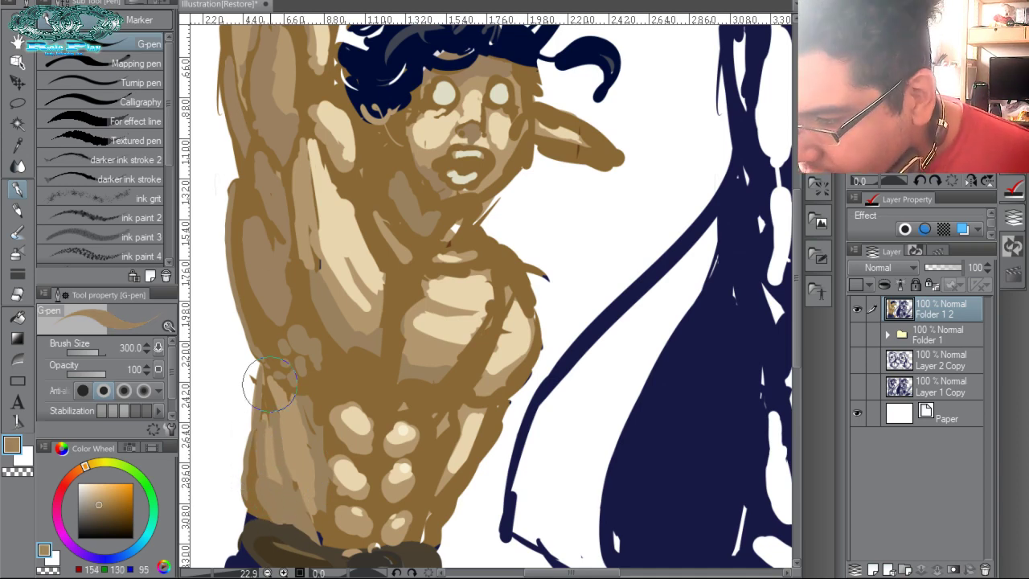
Refine the waist edge and the area beside the abs with sampled browns (RGB 141, 110, 62 and 137, 104, 53) and grey-brown (RGB 154, 130, 95).
scroll(251, 377, down, 2)
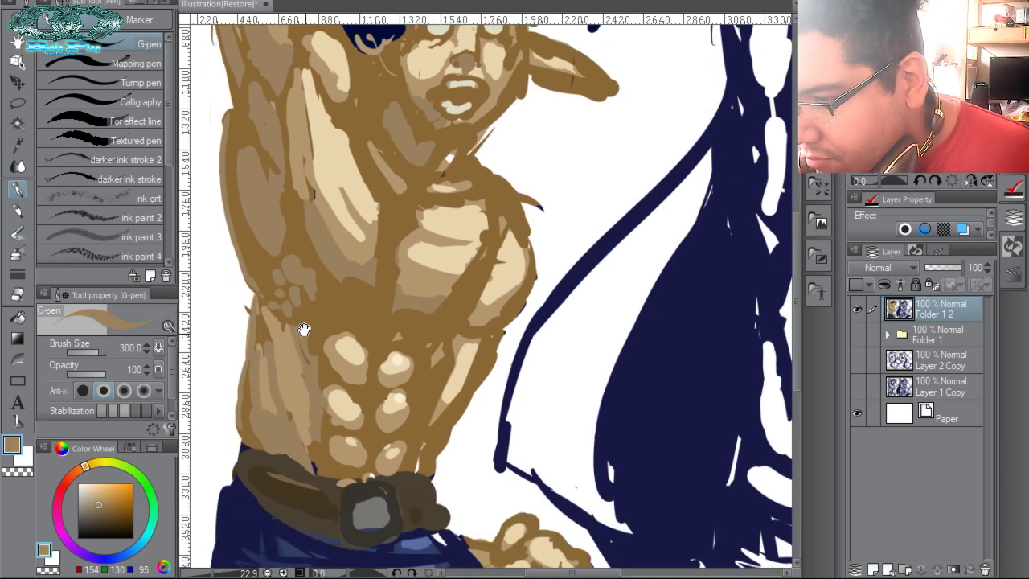
alt+click(257, 324)
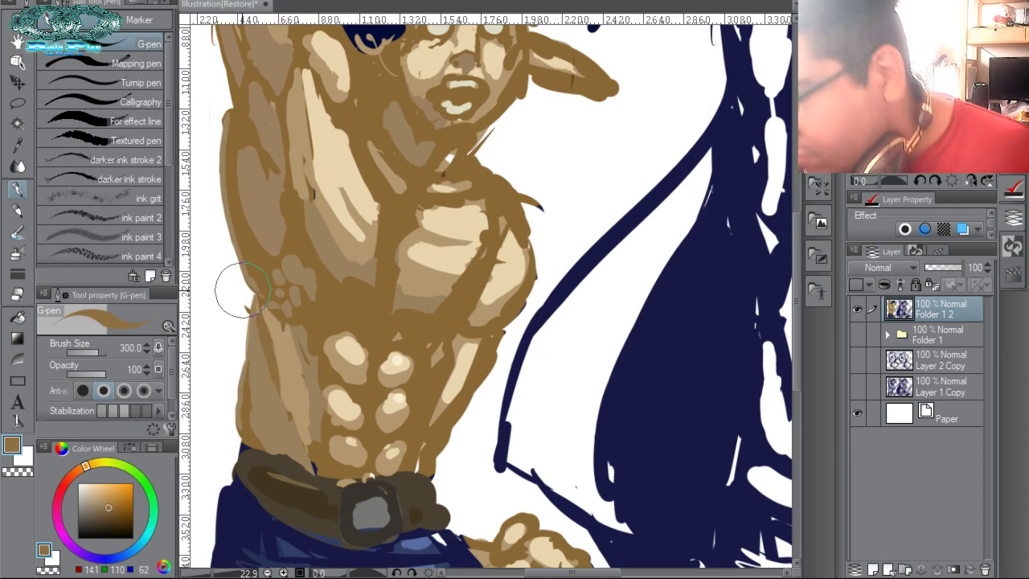
alt+click(298, 400)
mouse_move(283, 402)
mouse_down()
mouse_move(276, 430)
mouse_move(294, 436)
mouse_move(321, 475)
mouse_up()
alt+click(323, 442)
alt+click(324, 471)
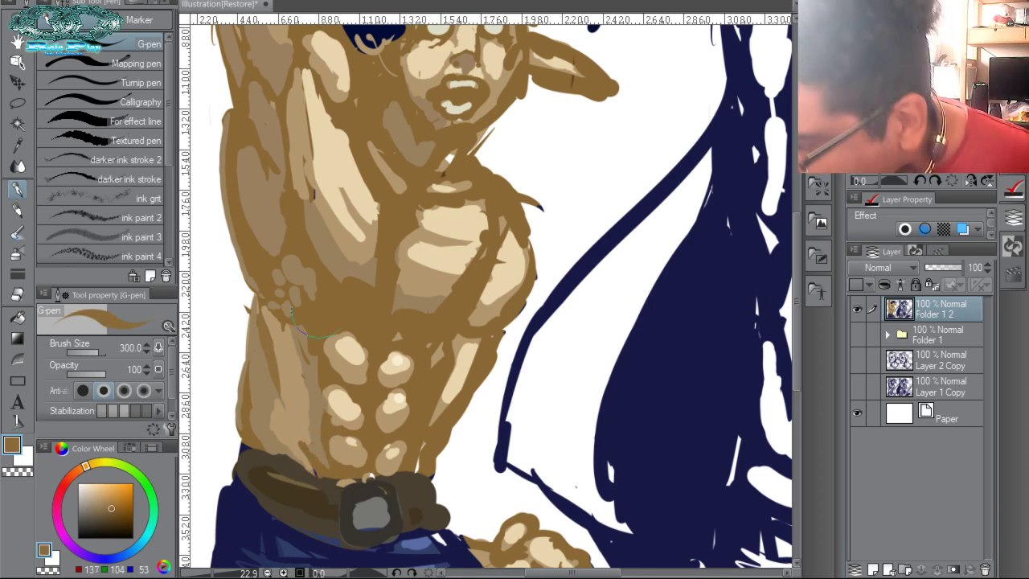
alt+click(315, 382)
drag(316, 436, 324, 470)
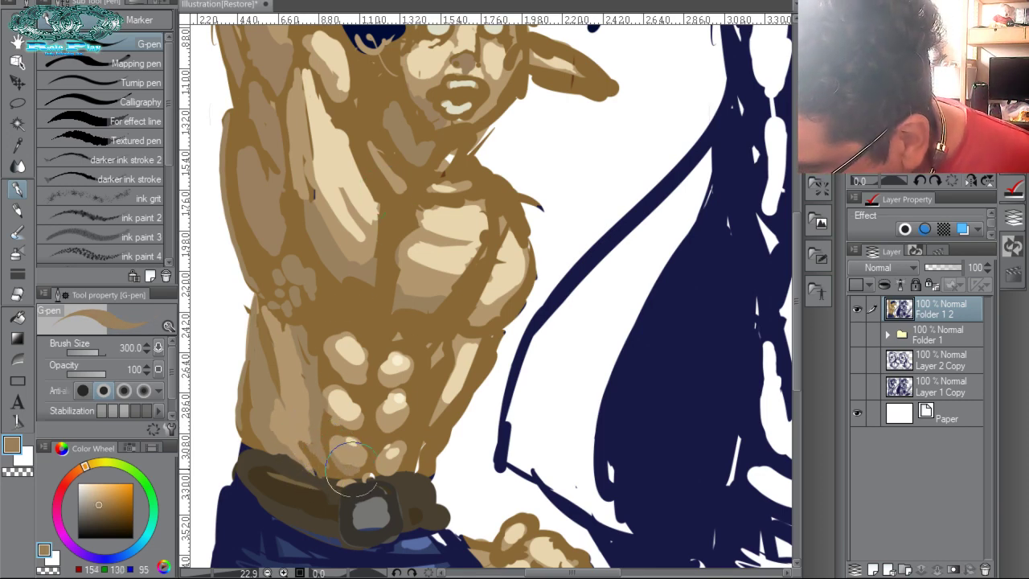
Touch up the highlights on the upper and middle abdominal muscles with sampled cream (RGB 232, 213, 174).
alt+click(343, 401)
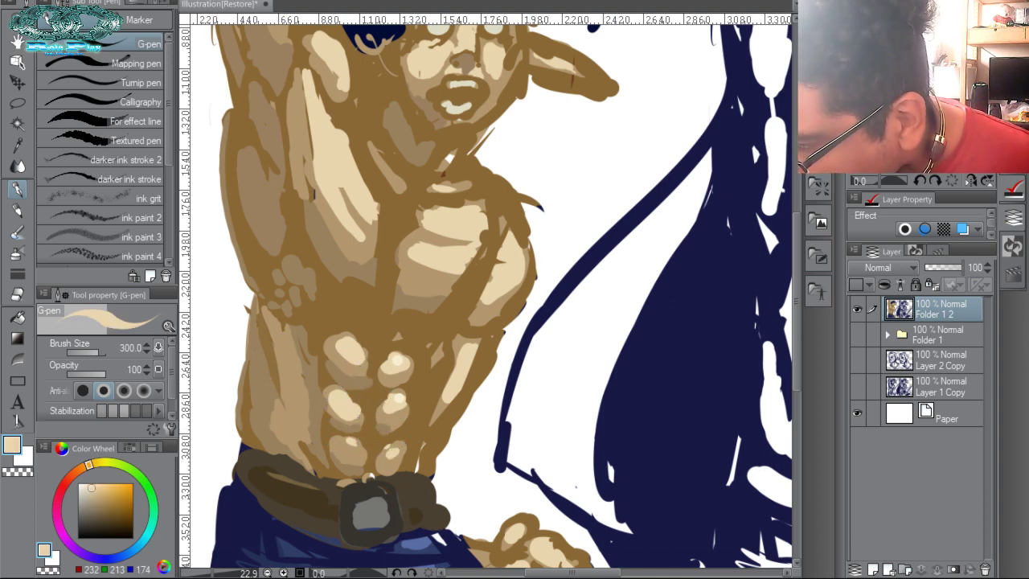
drag(341, 397, 359, 414)
drag(353, 351, 337, 344)
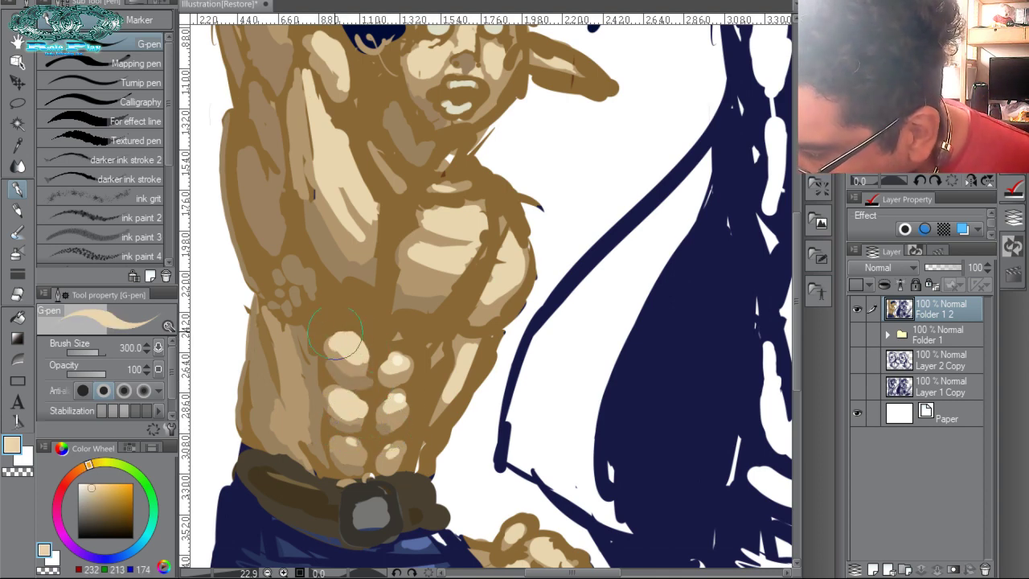
Smooth the tone transitions on the side muscle below the armpit using the Blend tool at brush size 70.
key(ctrl+space)
drag(476, 359, 419, 342)
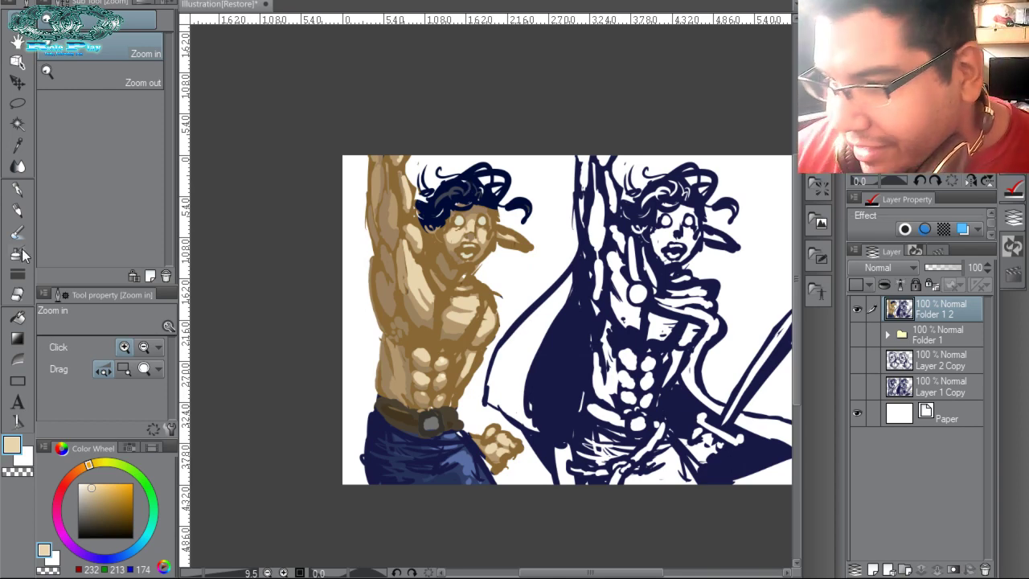
click(18, 167)
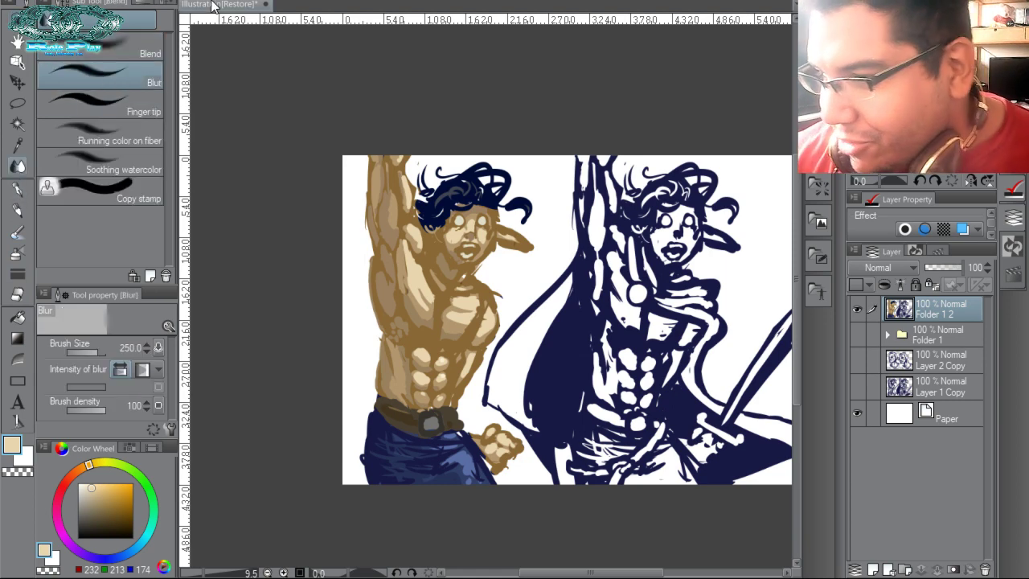
click(127, 44)
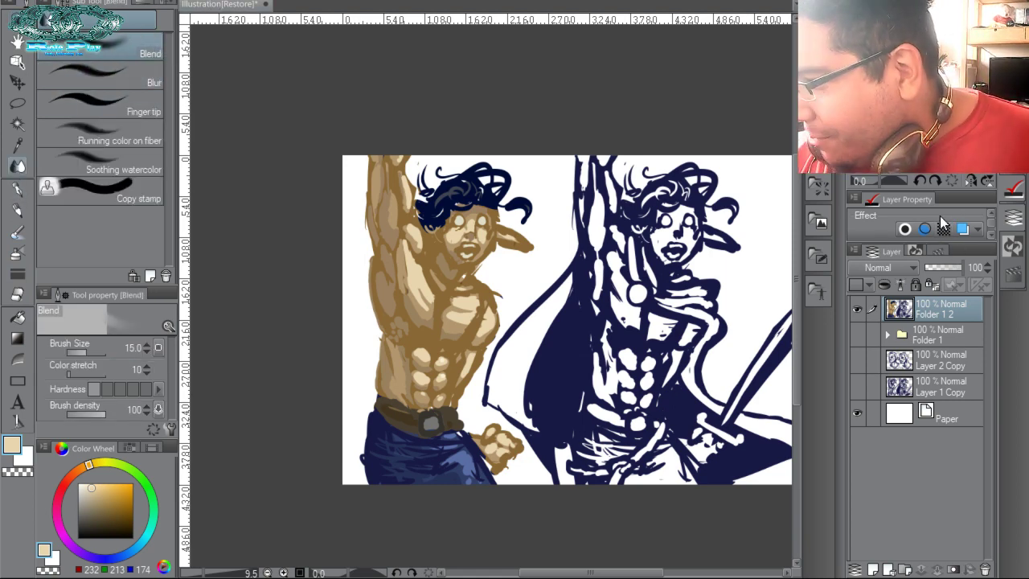
scroll(492, 296, up, 7)
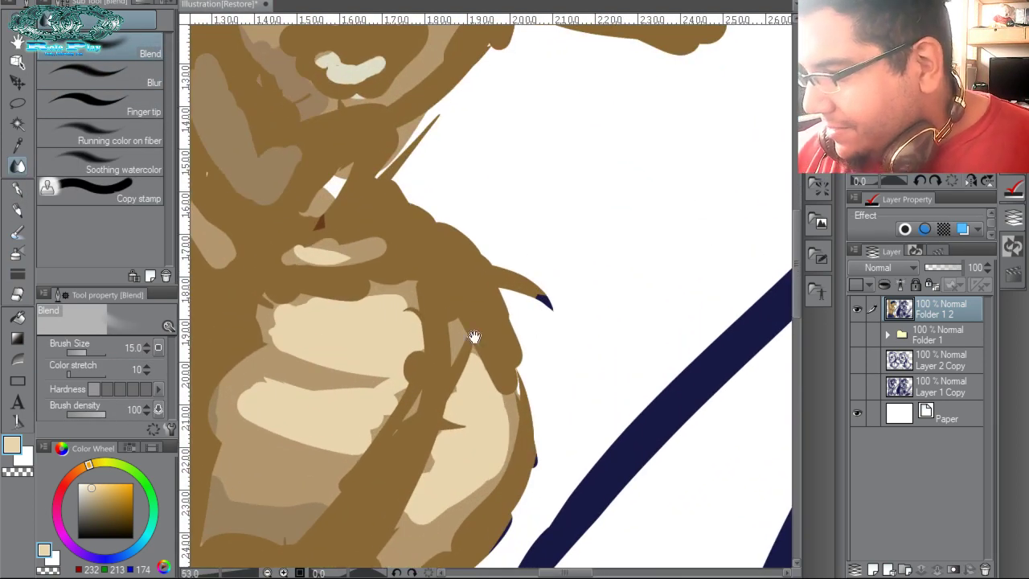
drag(283, 362, 583, 362)
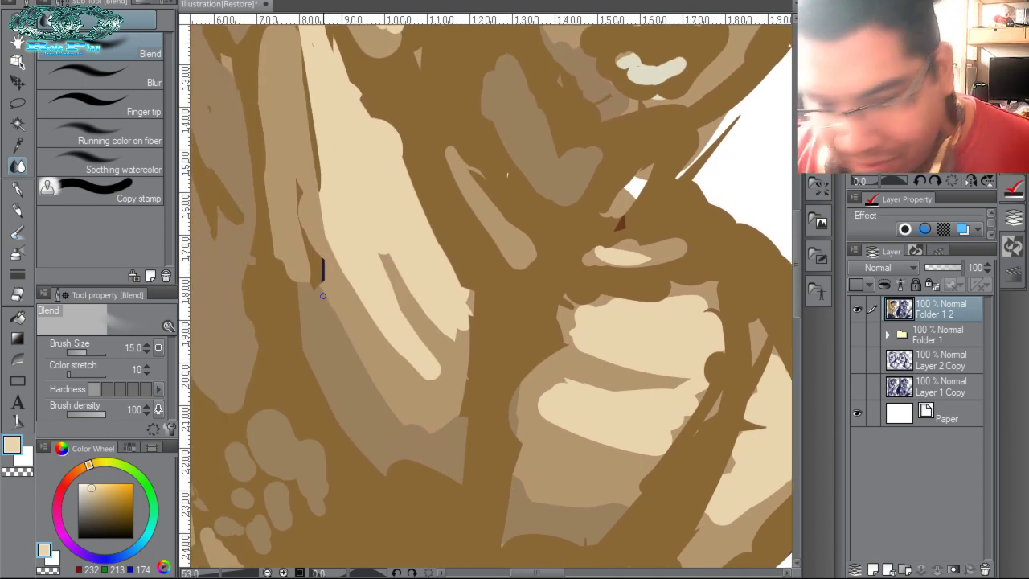
key(bracketright)
key(bracketright)
key(bracketright)
key(bracketright)
mouse_move(322, 291)
mouse_down()
mouse_move(296, 206)
mouse_move(320, 291)
mouse_move(407, 431)
mouse_move(384, 409)
mouse_move(436, 424)
mouse_move(374, 385)
mouse_move(427, 453)
mouse_move(383, 463)
mouse_move(430, 475)
mouse_move(362, 452)
mouse_move(403, 476)
mouse_up()
mouse_move(298, 356)
mouse_down()
mouse_move(283, 287)
mouse_move(296, 259)
mouse_up()
drag(341, 354, 279, 294)
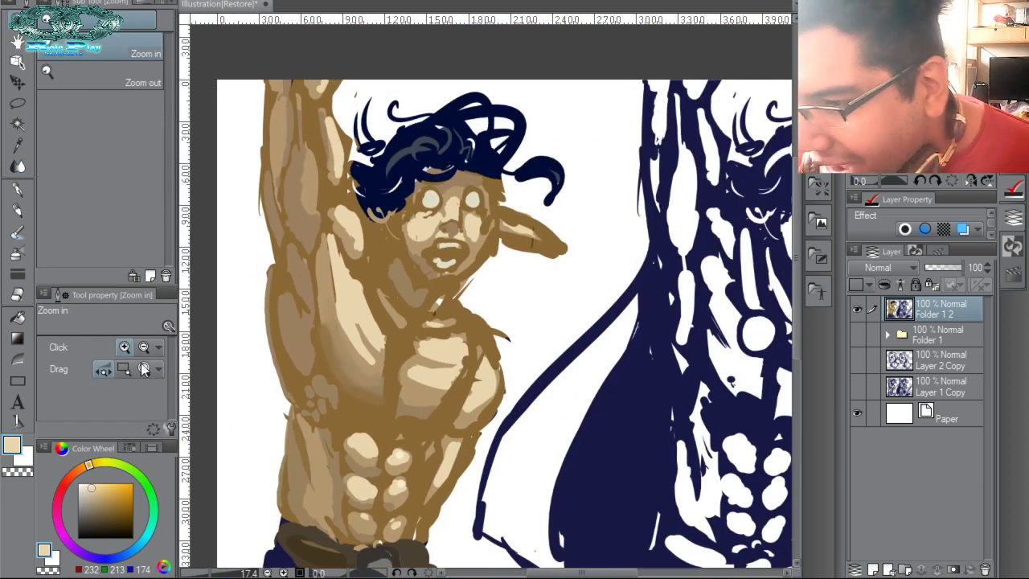
Blend the remaining cream highlight on the side muscle, and enlarge the Blend brush to 120 to soften the shoulder patch above it.
click(18, 165)
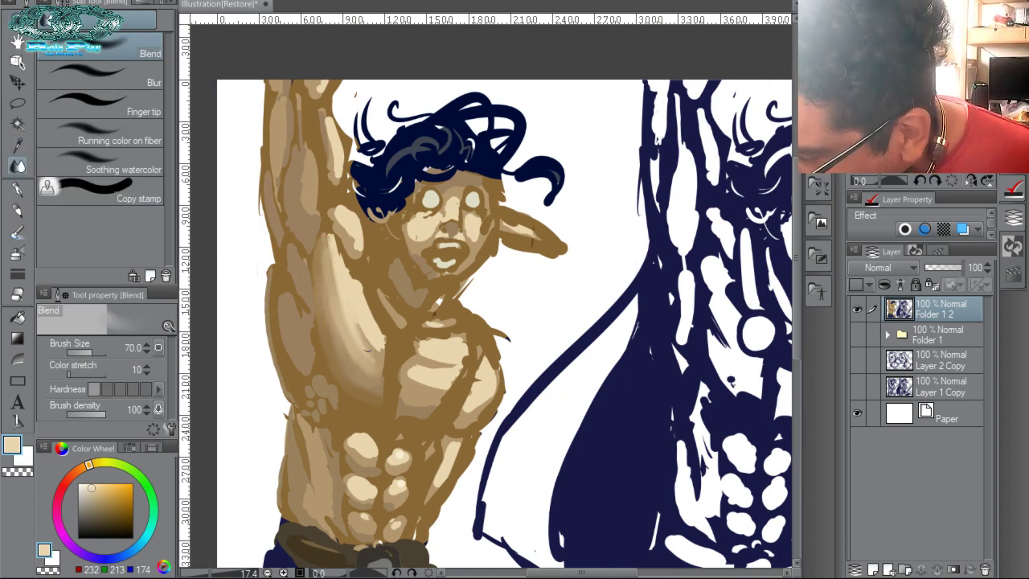
mouse_move(376, 331)
mouse_down()
mouse_move(333, 241)
mouse_move(371, 326)
mouse_move(354, 297)
mouse_up()
drag(374, 331, 338, 272)
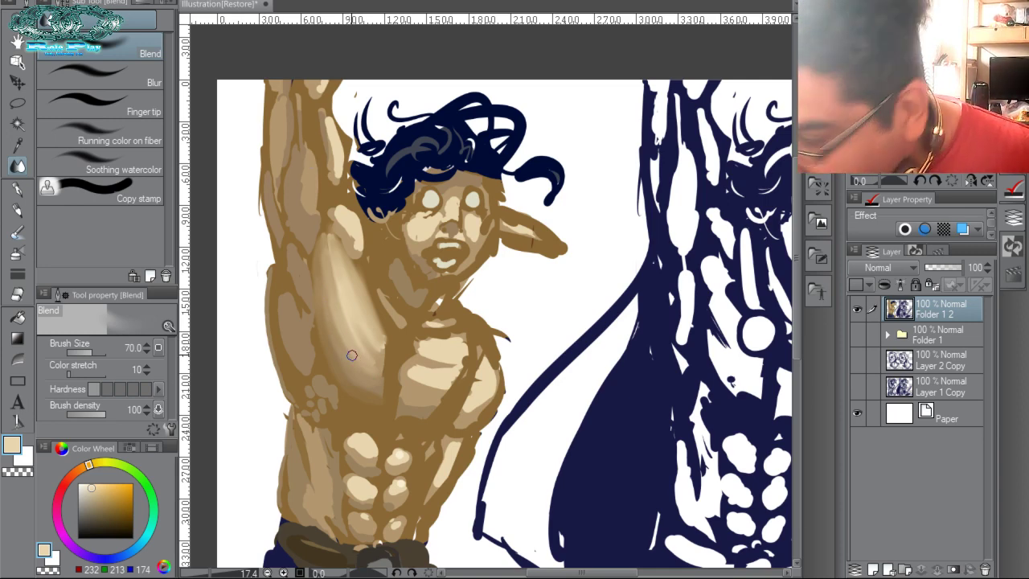
key(bracketright)
key(bracketright)
key(bracketright)
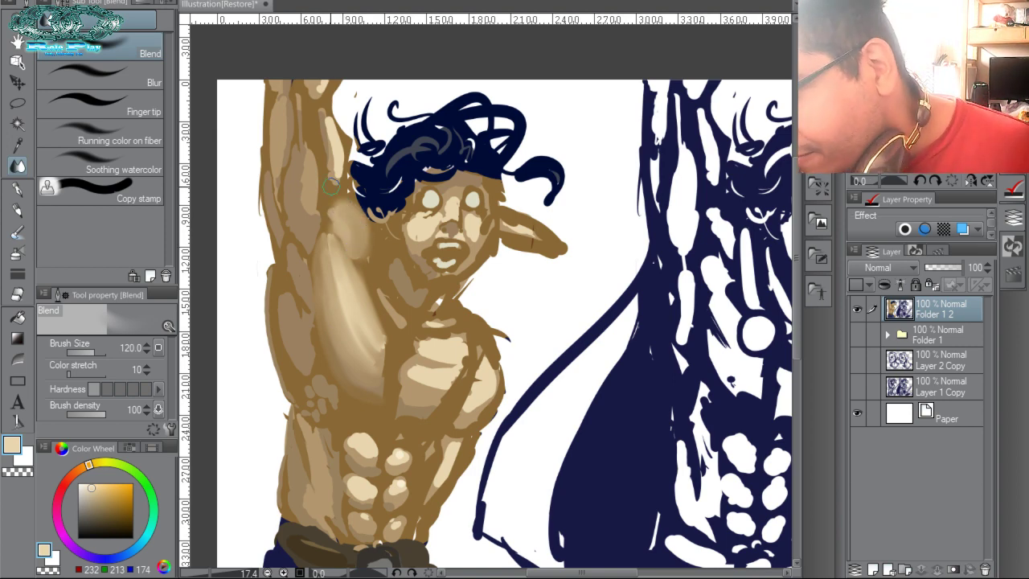
Reduce the Blend brush size to 70 and soften the muscle shading along the raised arm.
key(bracketleft)
key(bracketleft)
key(bracketleft)
key(bracketleft)
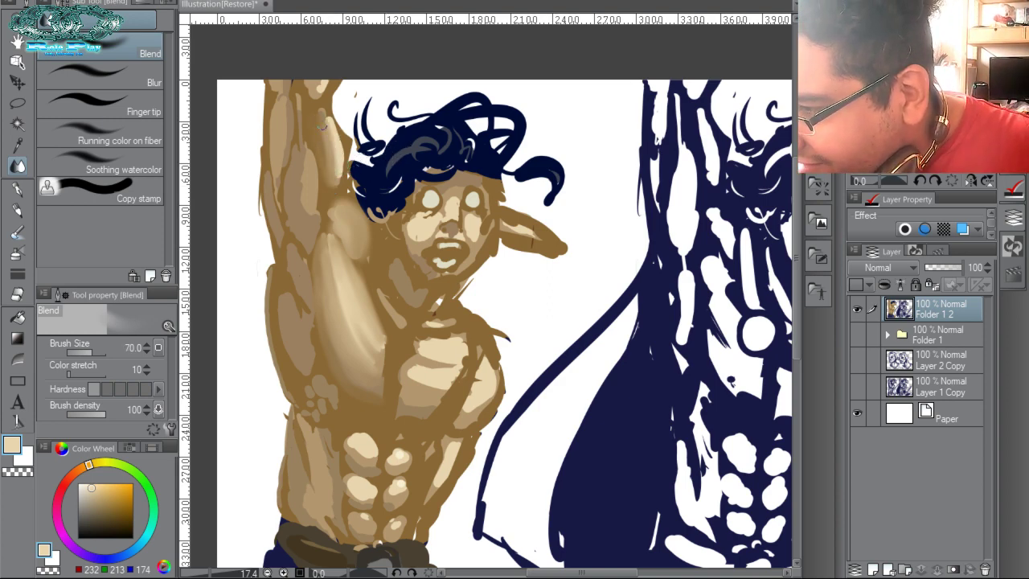
mouse_move(320, 107)
mouse_down()
mouse_move(339, 169)
mouse_move(338, 151)
mouse_move(321, 175)
mouse_move(303, 175)
mouse_move(306, 216)
mouse_move(307, 148)
mouse_move(311, 176)
mouse_up()
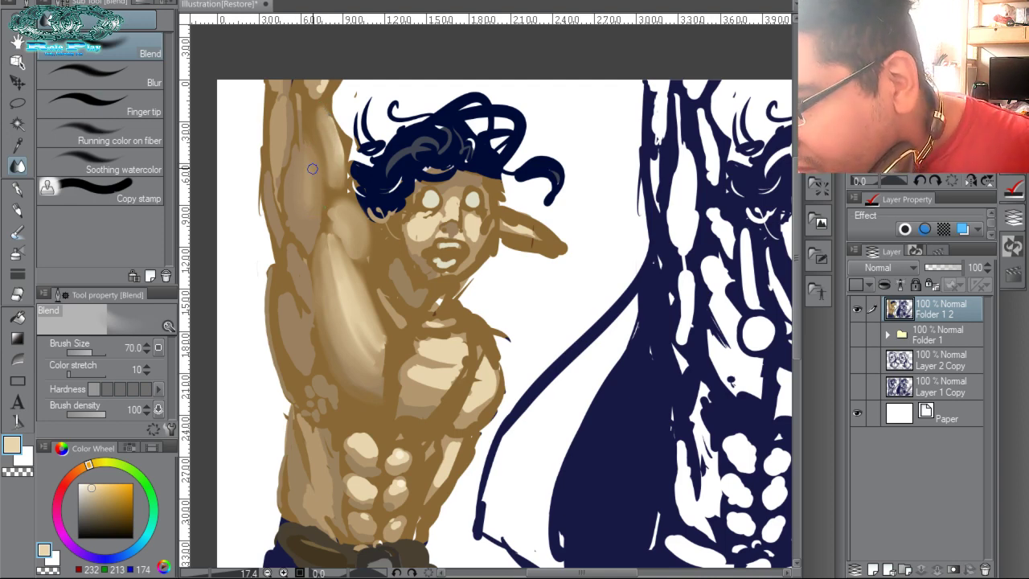
drag(289, 98, 283, 163)
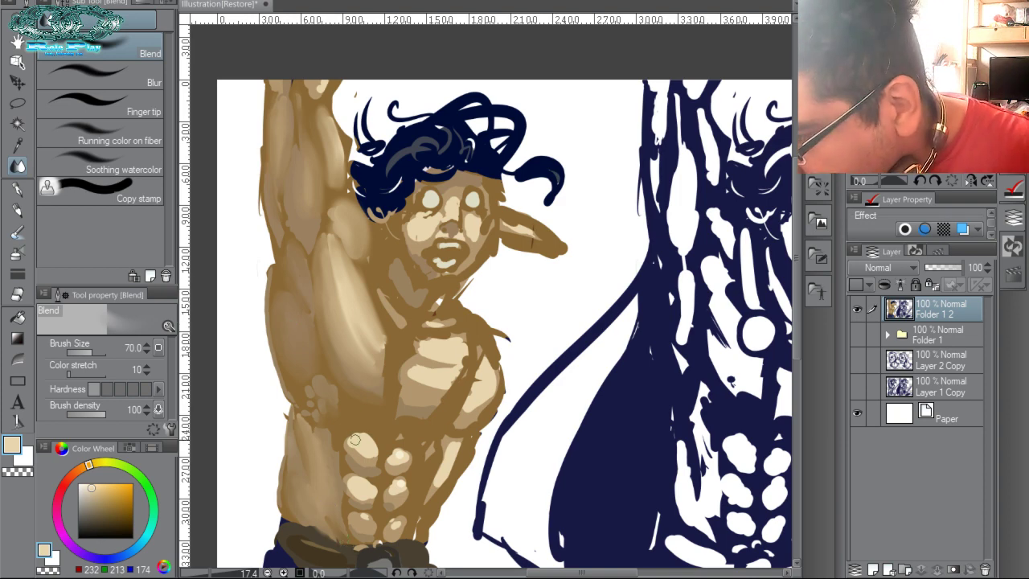
Soften the highlights and shading of the abdominal and chest muscles with the Blend tool.
mouse_move(355, 468)
mouse_down()
mouse_move(370, 474)
mouse_move(361, 451)
mouse_move(374, 450)
mouse_move(354, 436)
mouse_move(393, 452)
mouse_move(400, 444)
mouse_move(398, 458)
mouse_move(404, 446)
mouse_up()
mouse_move(400, 483)
mouse_down()
mouse_move(366, 488)
mouse_move(374, 501)
mouse_move(347, 488)
mouse_up()
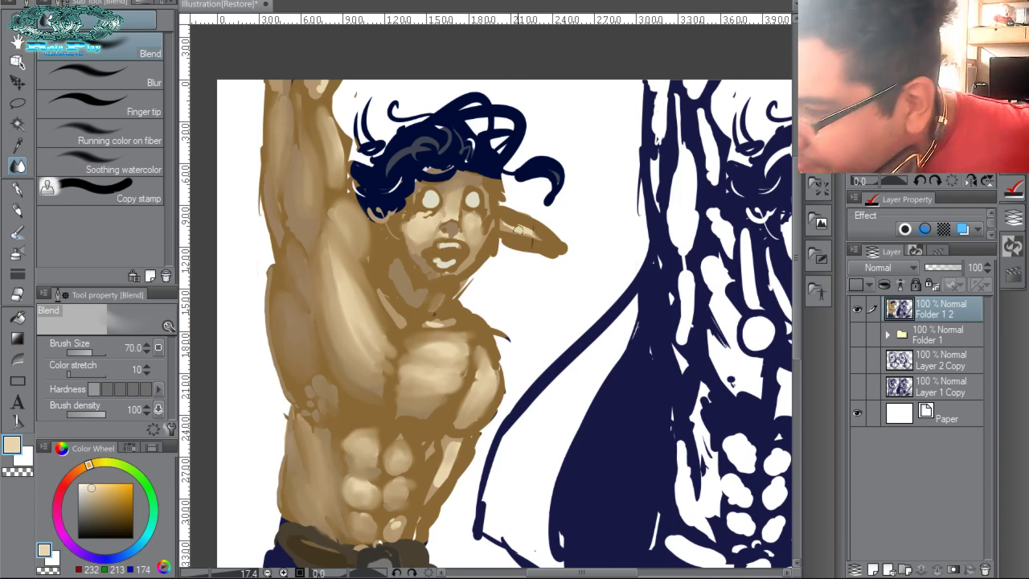
Blend the shading on the small arm beside the head, and add one blank layer above and one below the coloured figure layer.
drag(519, 231, 542, 241)
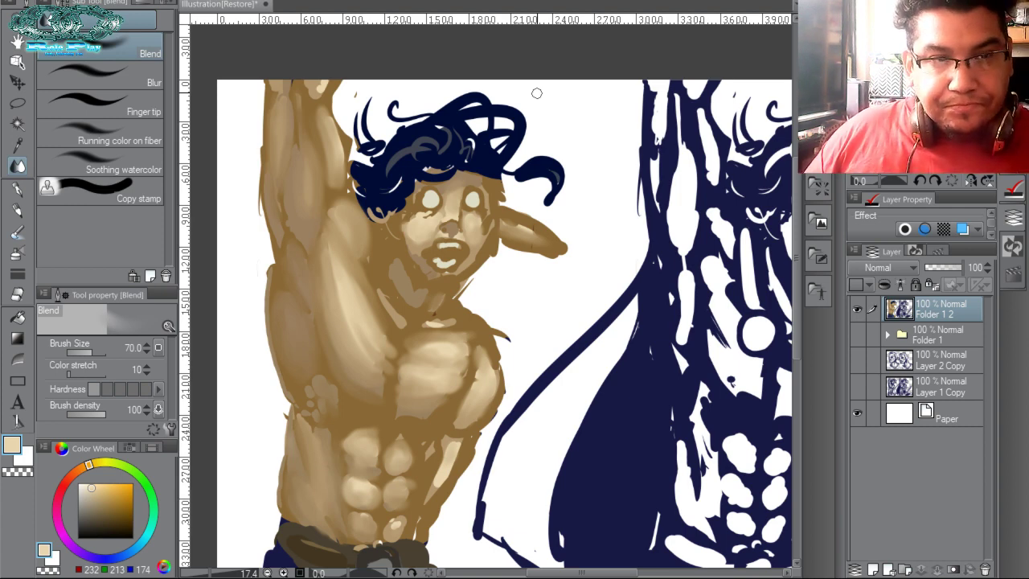
click(873, 569)
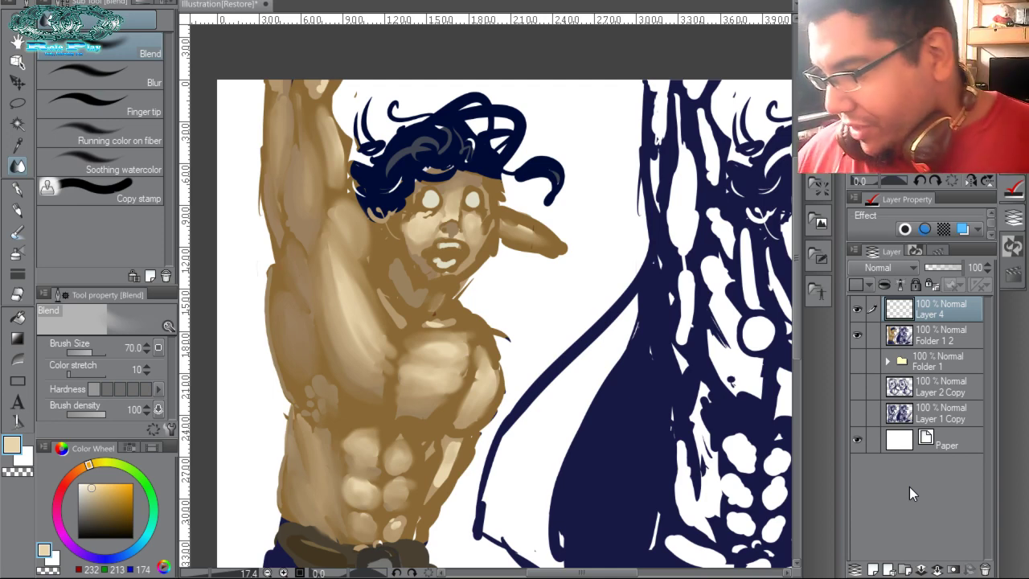
click(924, 362)
click(874, 569)
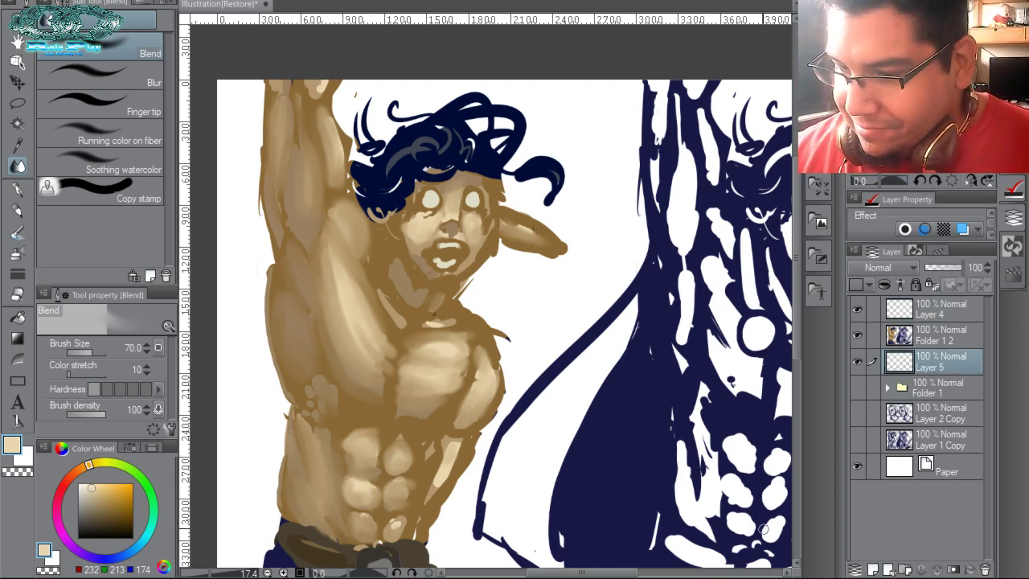
Paint a flat teal (RGB 60, 118, 104) background behind the left figure on the lower new layer with the G-pen, enlarging it to 800.
click(152, 524)
click(96, 504)
click(104, 512)
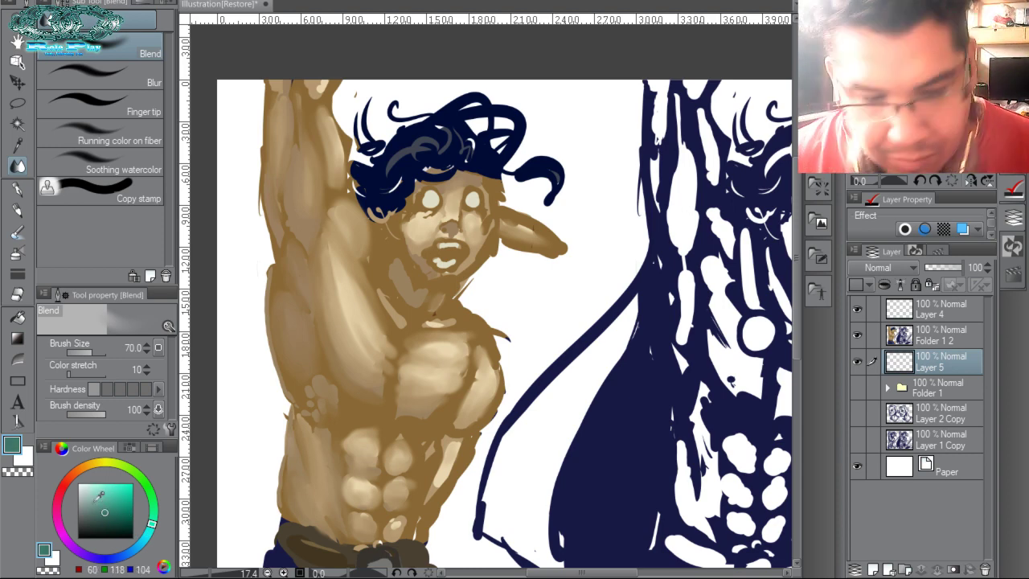
key(p)
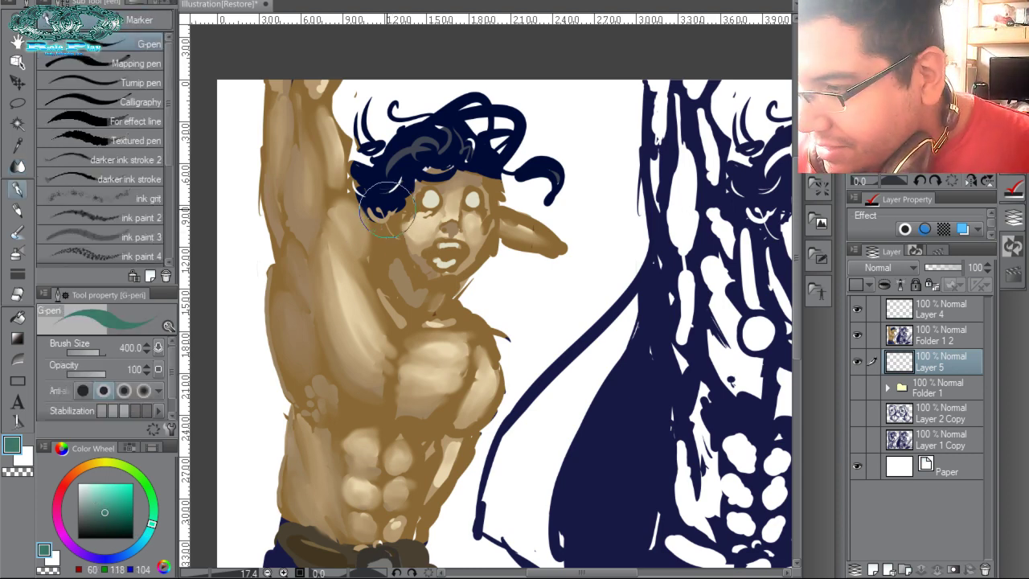
mouse_move(360, 186)
mouse_down()
mouse_move(318, 164)
mouse_move(354, 129)
mouse_move(370, 197)
mouse_move(424, 197)
mouse_move(313, 322)
mouse_move(273, 474)
mouse_move(326, 515)
mouse_move(487, 274)
mouse_up()
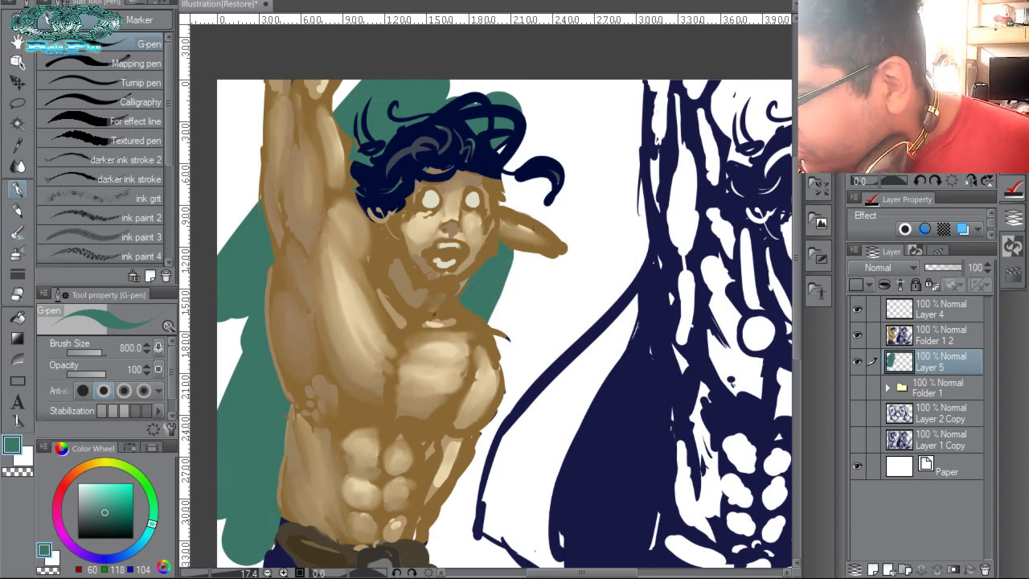
key(ctrl+minus)
key(ctrl+minus)
key(ctrl+minus)
mouse_move(408, 410)
mouse_down()
mouse_move(456, 329)
mouse_move(431, 442)
mouse_move(488, 378)
mouse_move(508, 424)
mouse_move(467, 439)
mouse_move(402, 386)
mouse_move(406, 298)
mouse_up()
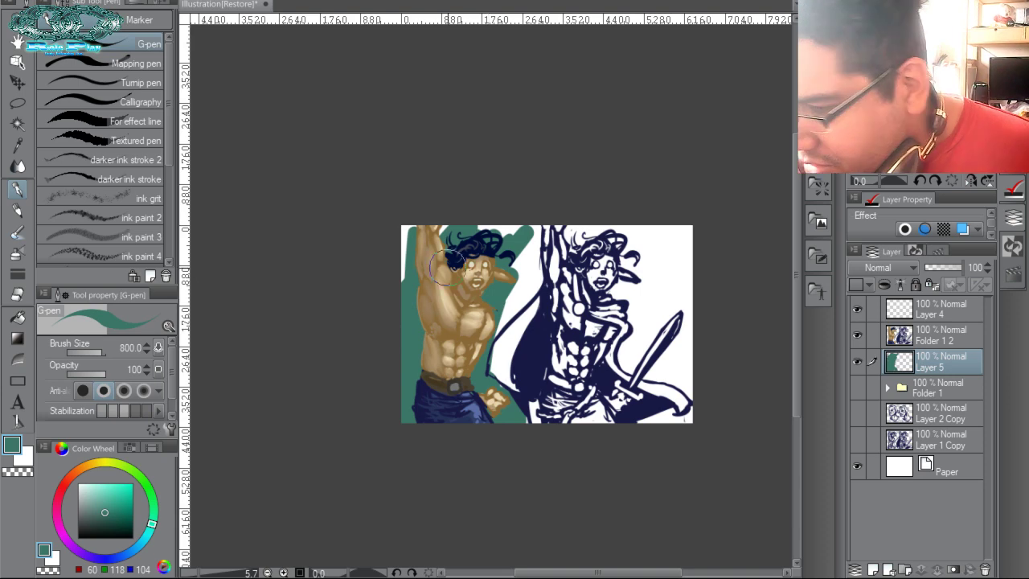
Add darker teal (RGB 36, 100, 85) diagonal strokes over the background behind the left figure.
click(112, 517)
mouse_move(419, 234)
mouse_down()
mouse_move(478, 235)
mouse_move(446, 296)
mouse_move(419, 428)
mouse_up()
drag(487, 370, 502, 375)
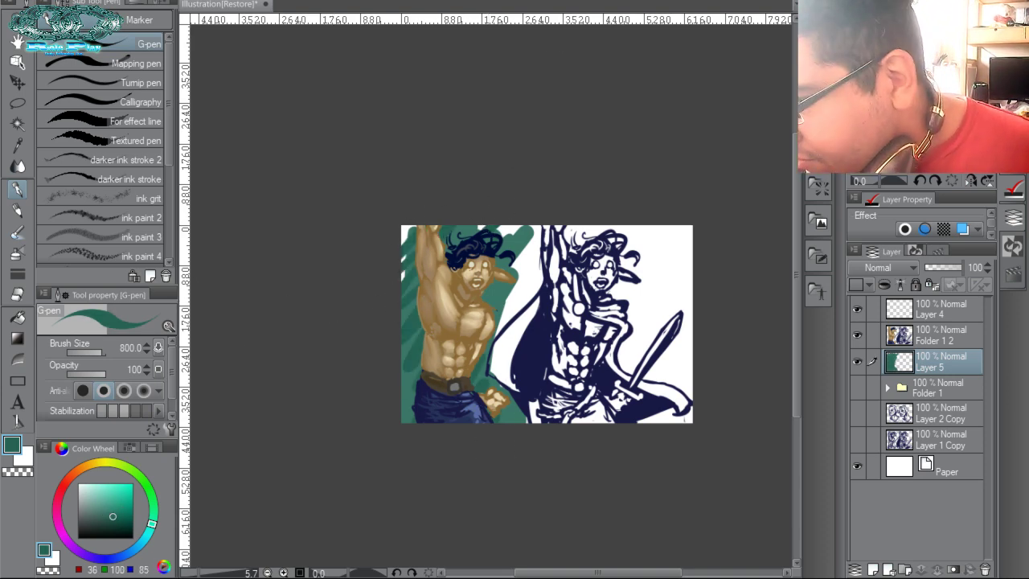
Try olive (RGB 99, 100, 36) strokes on the background, and paint green (RGB 36, 100, 40) diagonal strokes in their place.
drag(87, 476, 106, 464)
drag(429, 299, 458, 289)
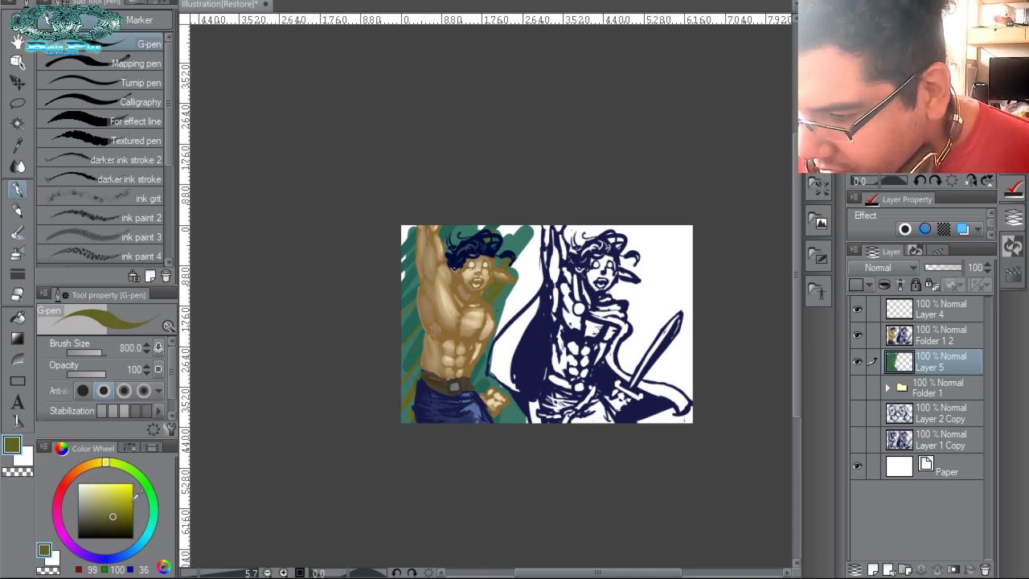
click(148, 491)
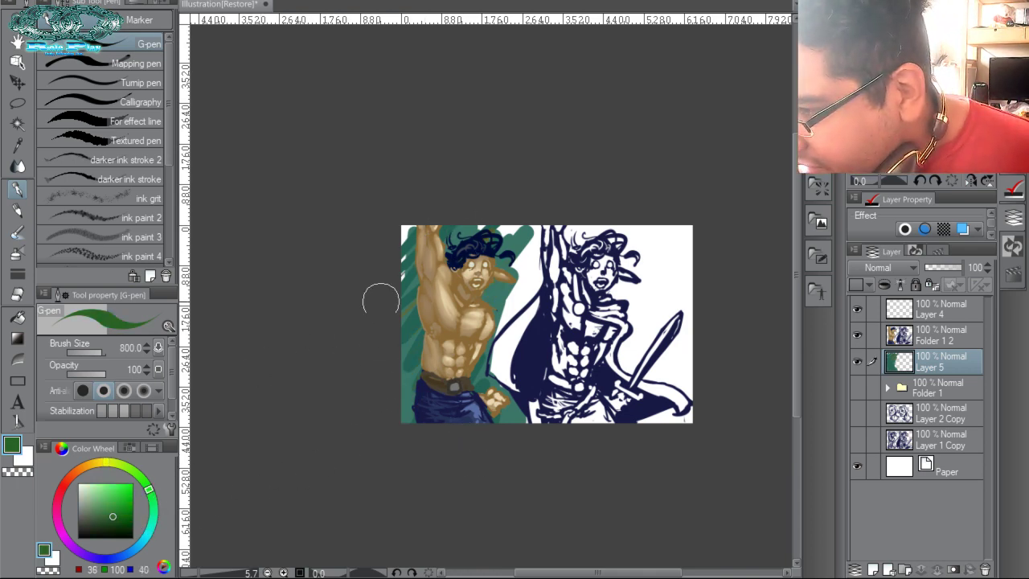
drag(381, 302, 429, 316)
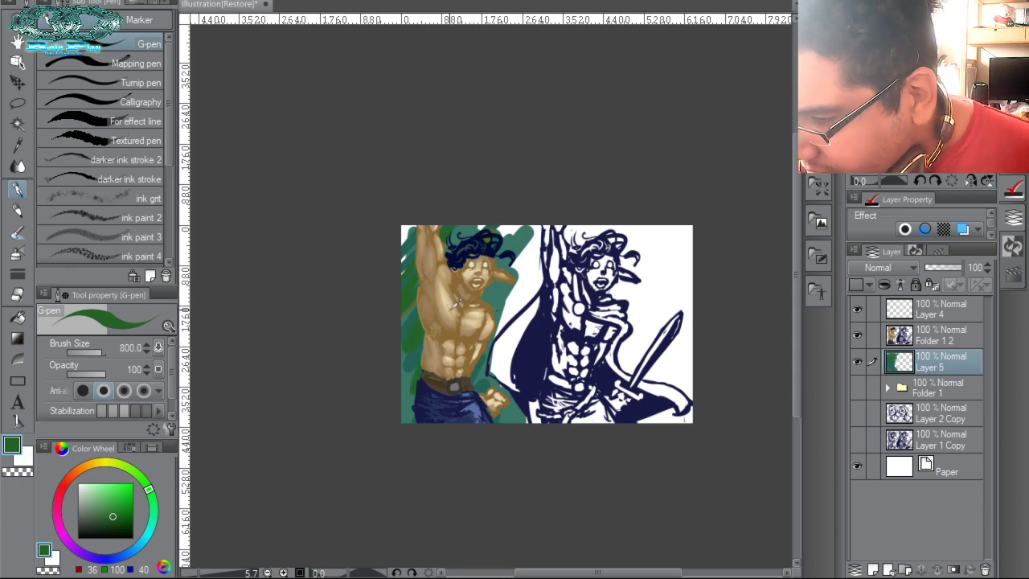
Cover the background with diagonal strokes in light blue (RGB 141, 173, 204) and medium blue (RGB 64, 99, 133).
alt+click(456, 302)
click(133, 555)
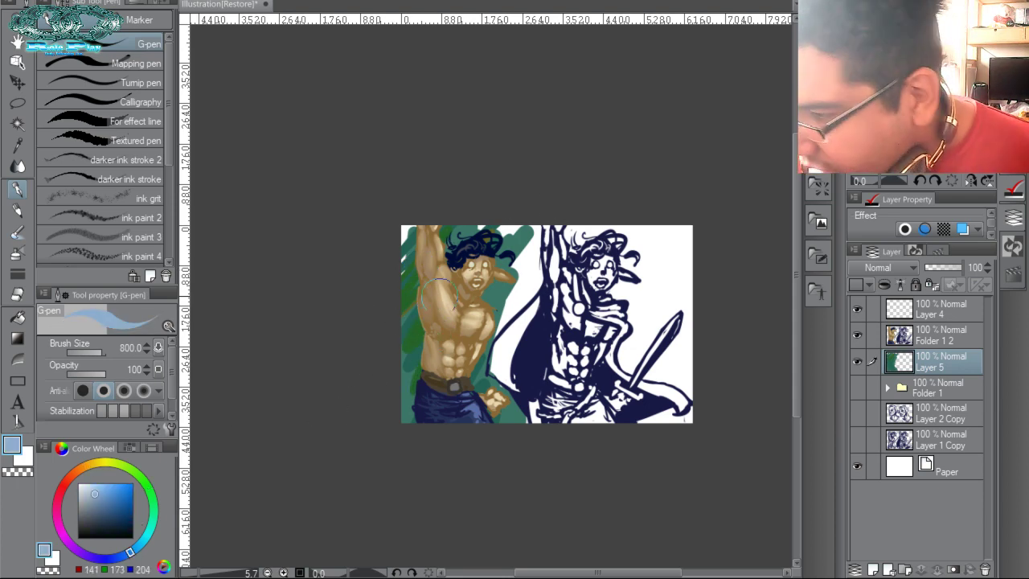
mouse_move(401, 311)
mouse_down()
mouse_move(411, 282)
mouse_move(487, 270)
mouse_move(472, 301)
mouse_move(494, 298)
mouse_move(502, 238)
mouse_move(461, 283)
mouse_move(440, 392)
mouse_move(490, 378)
mouse_move(507, 422)
mouse_up()
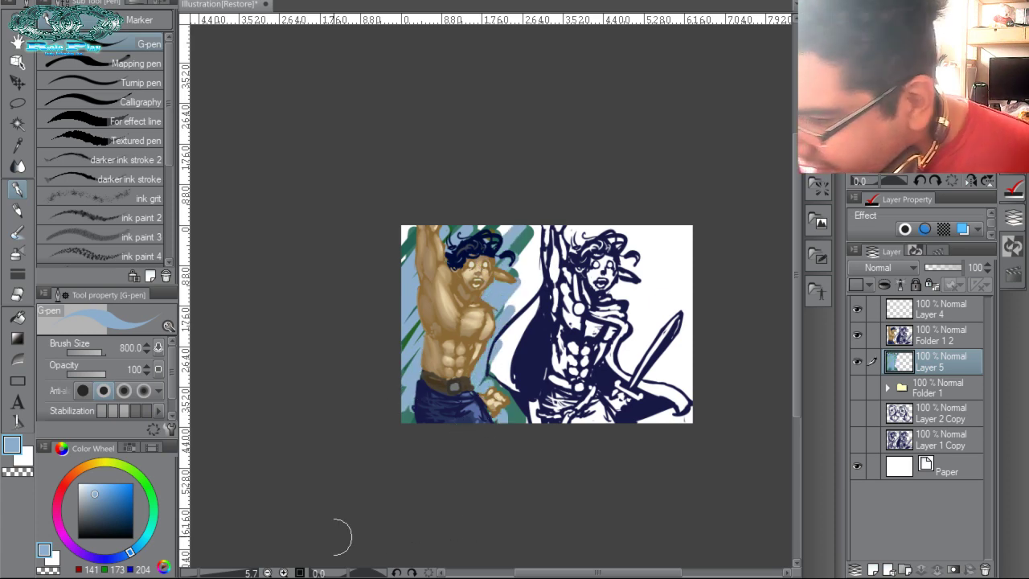
click(107, 508)
mouse_move(418, 233)
mouse_down()
mouse_move(402, 306)
mouse_move(375, 308)
mouse_move(410, 378)
mouse_move(430, 402)
mouse_move(494, 337)
mouse_up()
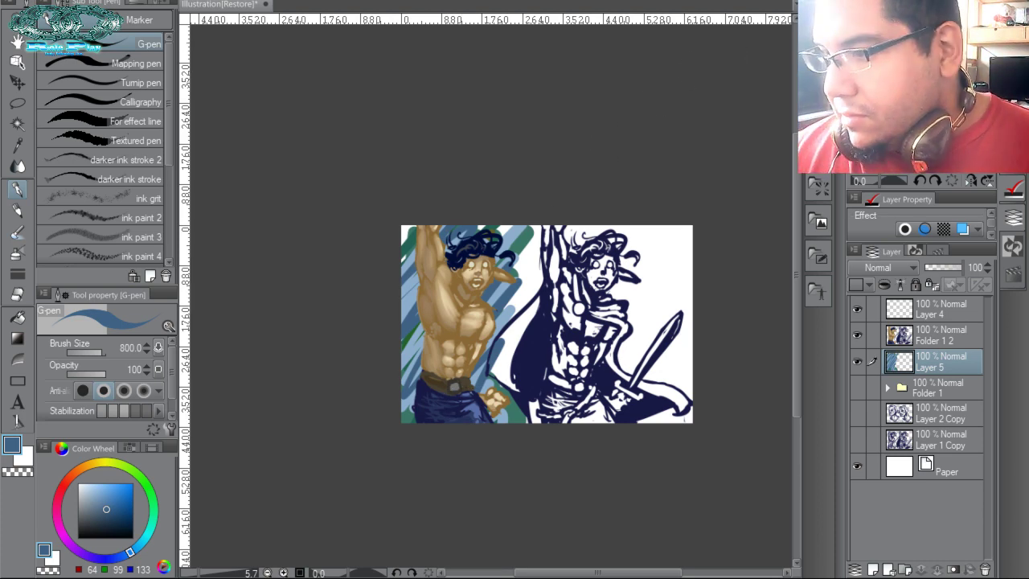
Apply a Gaussian blur to the painted background strokes on Layer 5.
click(331, 1)
mouse_move(370, 1)
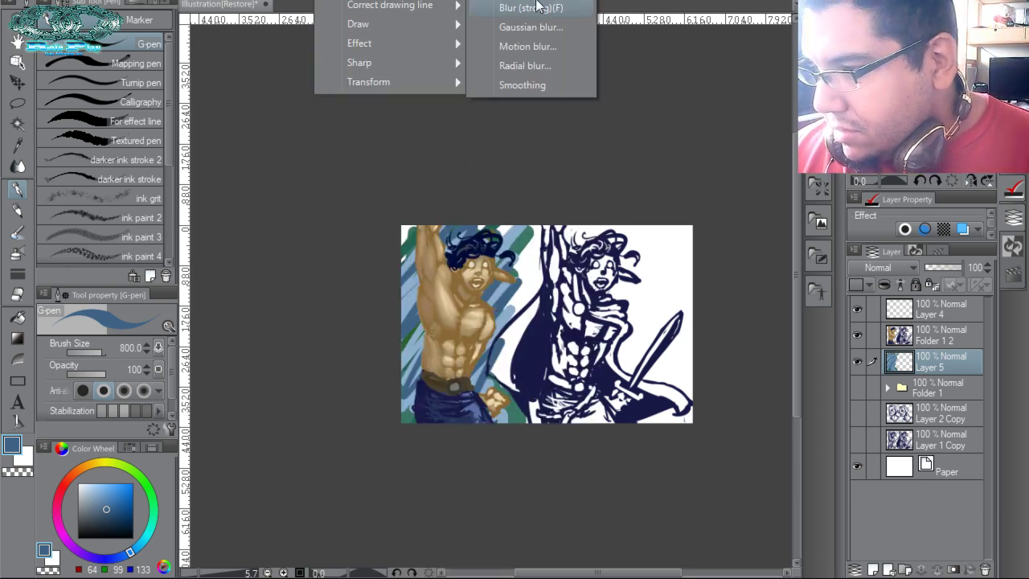
click(531, 28)
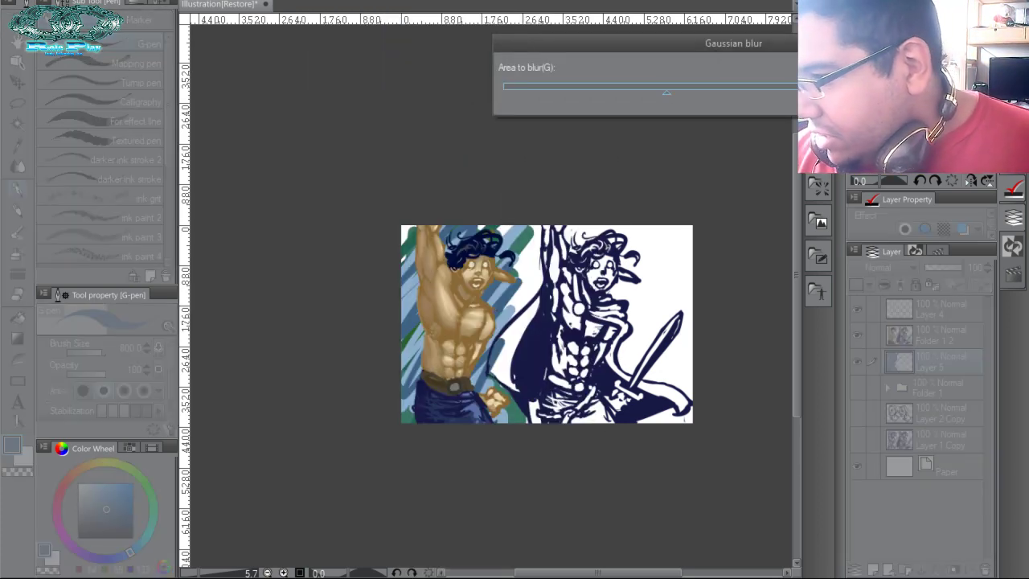
click(928, 67)
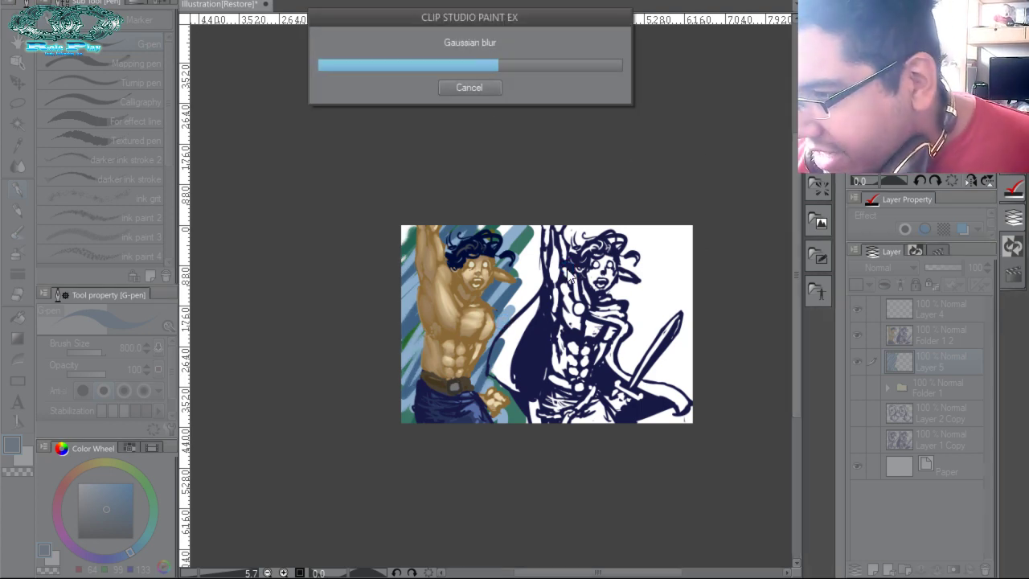
Select the painted area of Layer 5 and apply a second Gaussian blur within that selection.
key(ctrl+space)
drag(486, 334, 520, 371)
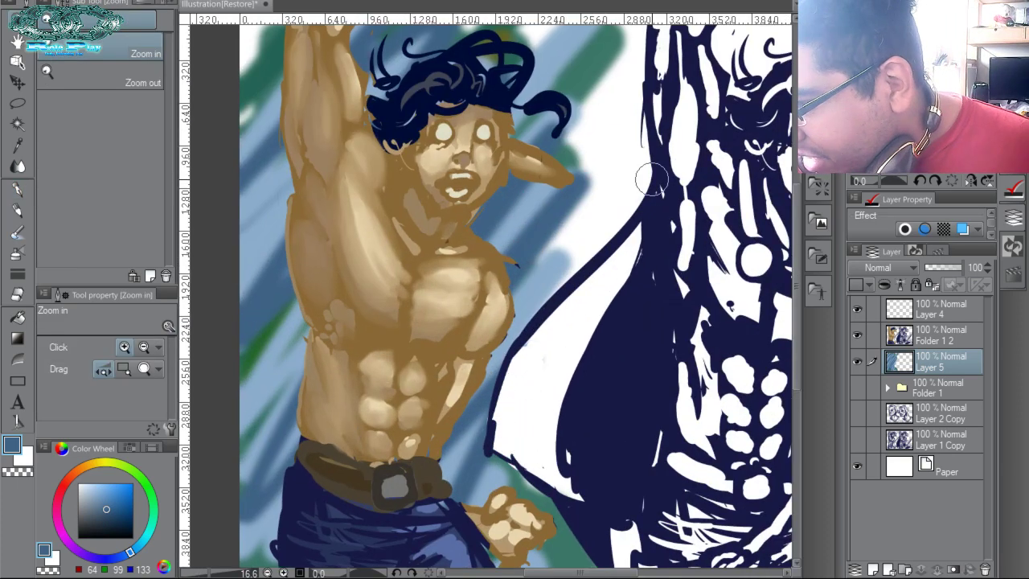
ctrl+click(899, 362)
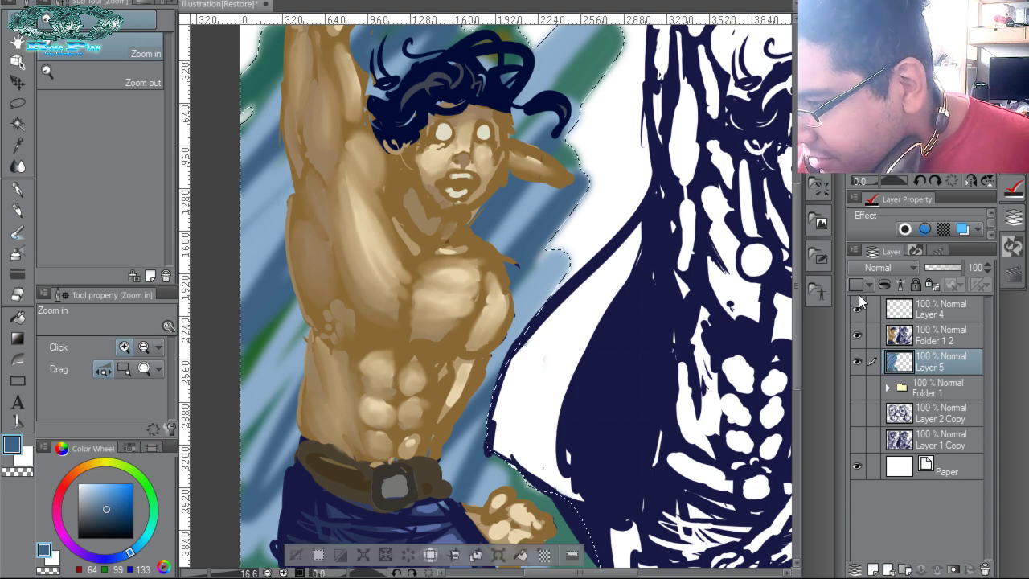
click(331, 0)
mouse_move(376, 0)
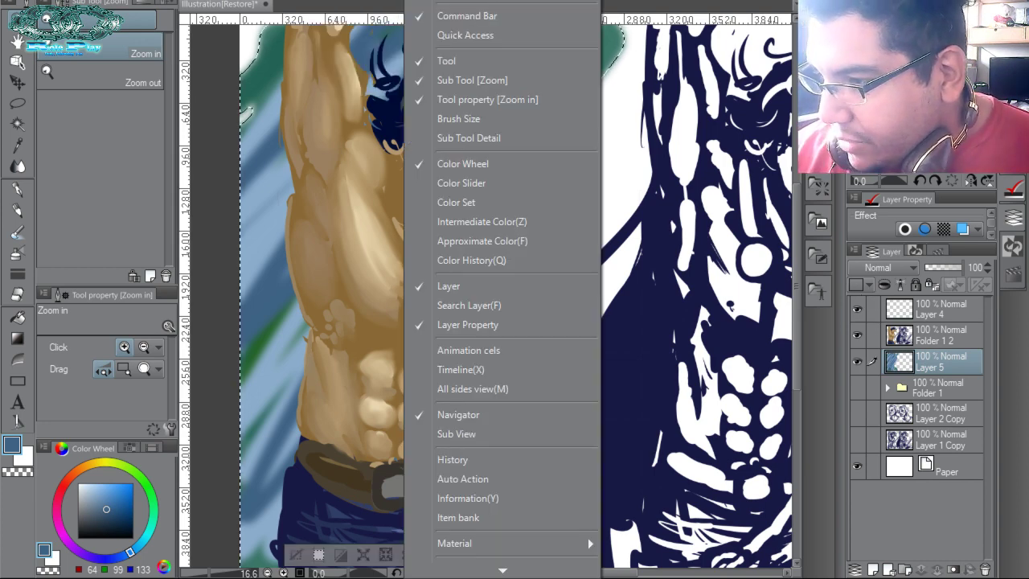
mouse_move(331, 0)
click(534, 32)
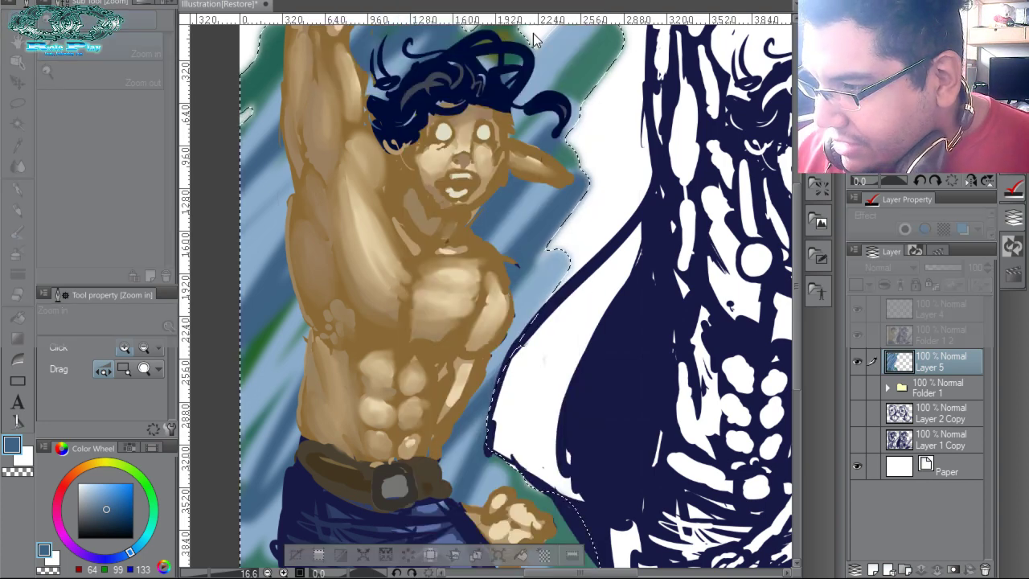
click(774, 86)
click(924, 67)
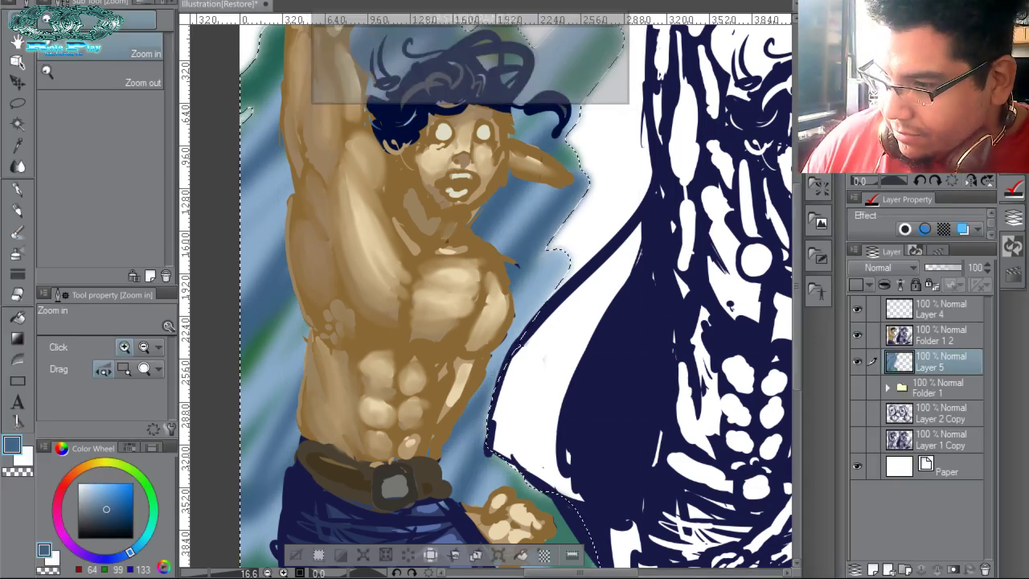
Enlarge the Blend brush to 300 and soften the blue and green streaks to the left of the figure.
click(18, 166)
key(bracketright)
key(bracketright)
key(bracketright)
key(bracketright)
key(bracketright)
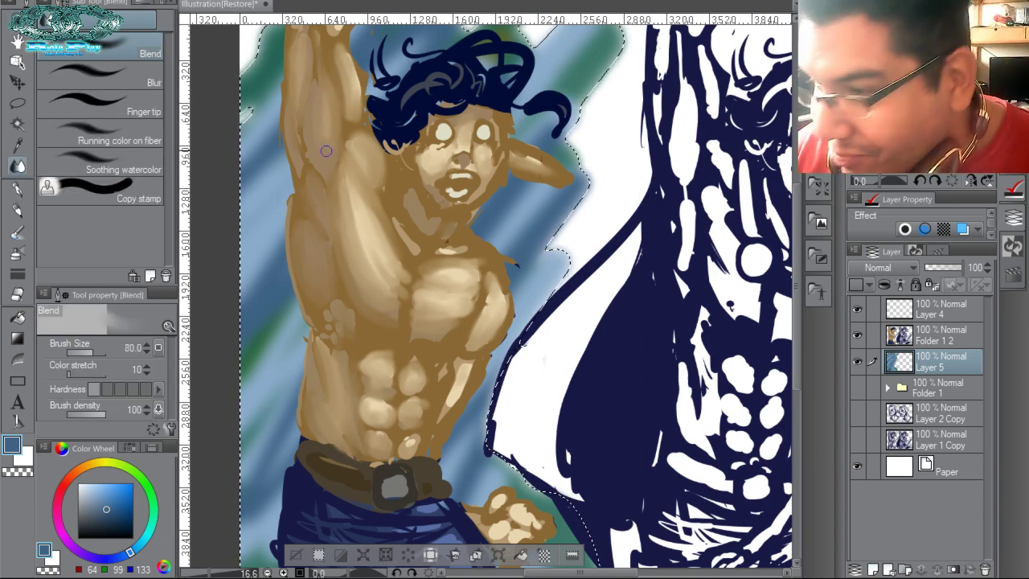
key(bracketright)
key(bracketright)
key(bracketright)
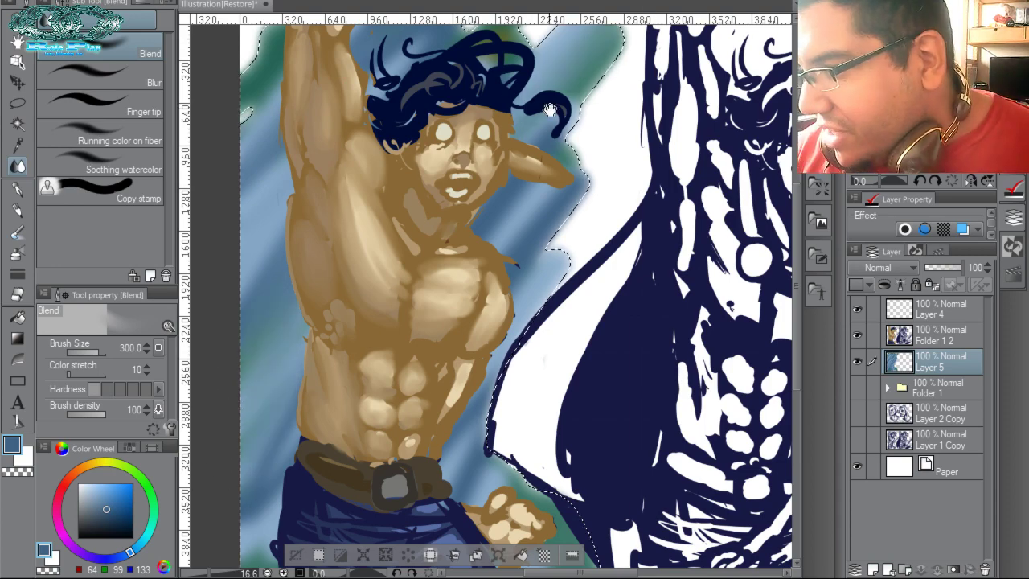
mouse_move(550, 111)
mouse_down()
mouse_move(519, 235)
mouse_move(558, 62)
mouse_move(414, 121)
mouse_move(123, 474)
mouse_up()
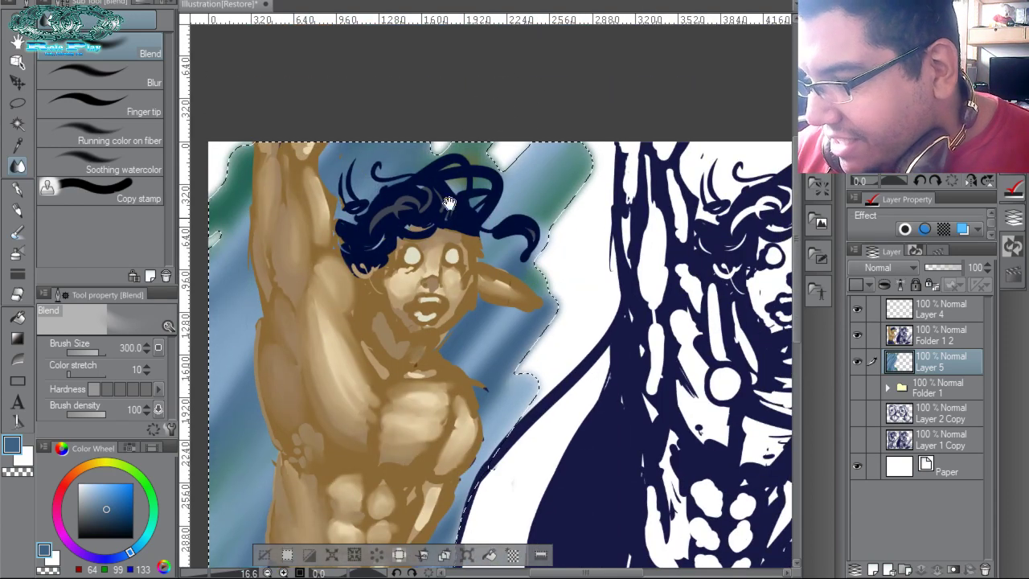
mouse_move(524, 280)
mouse_down()
mouse_move(659, 56)
mouse_move(650, 157)
mouse_move(629, 189)
mouse_up()
drag(363, 414, 357, 470)
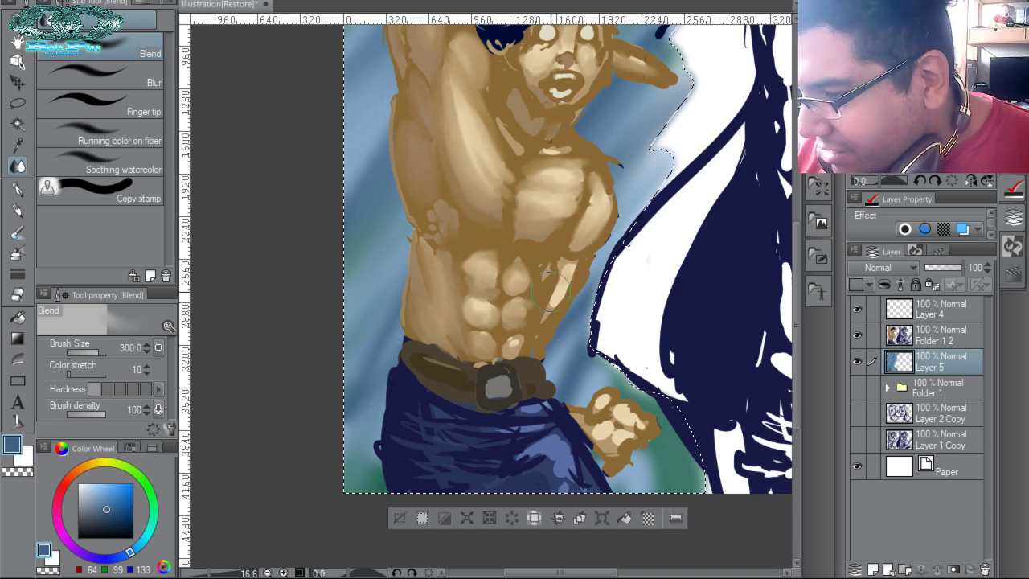
Blend the background streaks between the figure's waist and fist and the cape outline, and clear the selection.
drag(574, 306, 558, 366)
mouse_move(637, 382)
mouse_down()
mouse_move(671, 443)
mouse_move(697, 439)
mouse_up()
drag(568, 450, 580, 381)
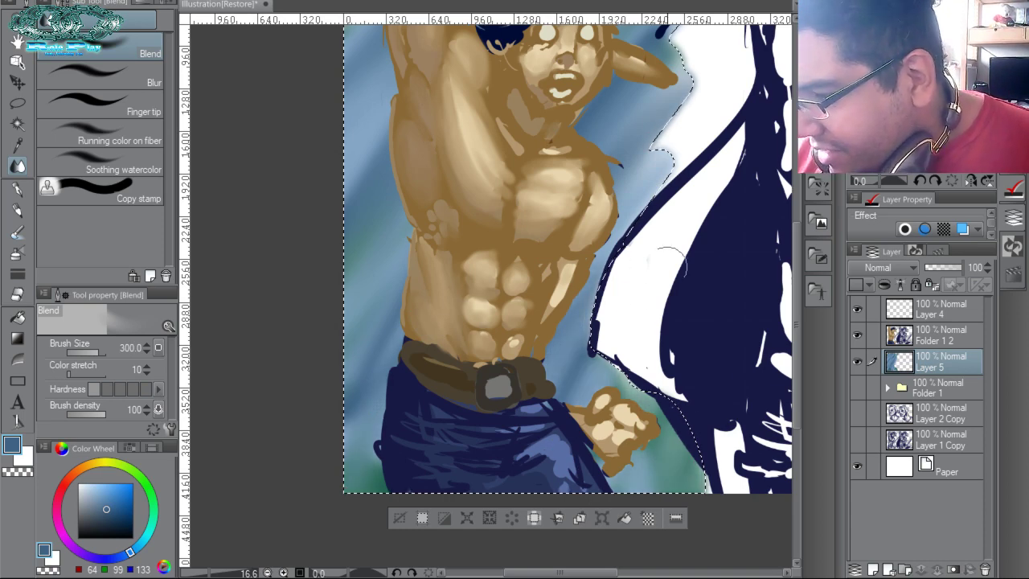
key(ctrl+d)
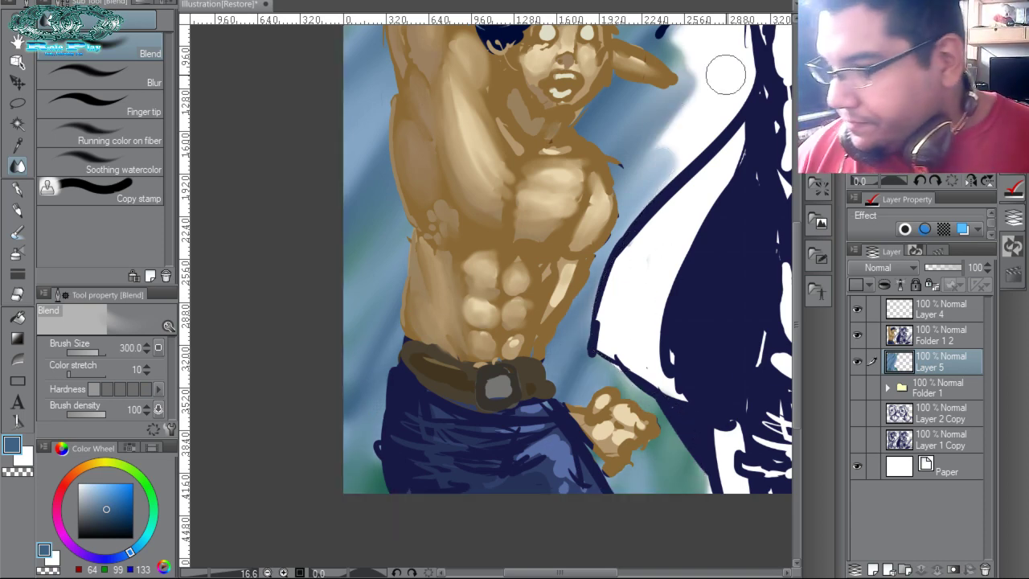
On Layer 4, set the Watery brush to size 150 and mute a brown sampled from the raised arm to RGB 141, 125, 104.
click(939, 316)
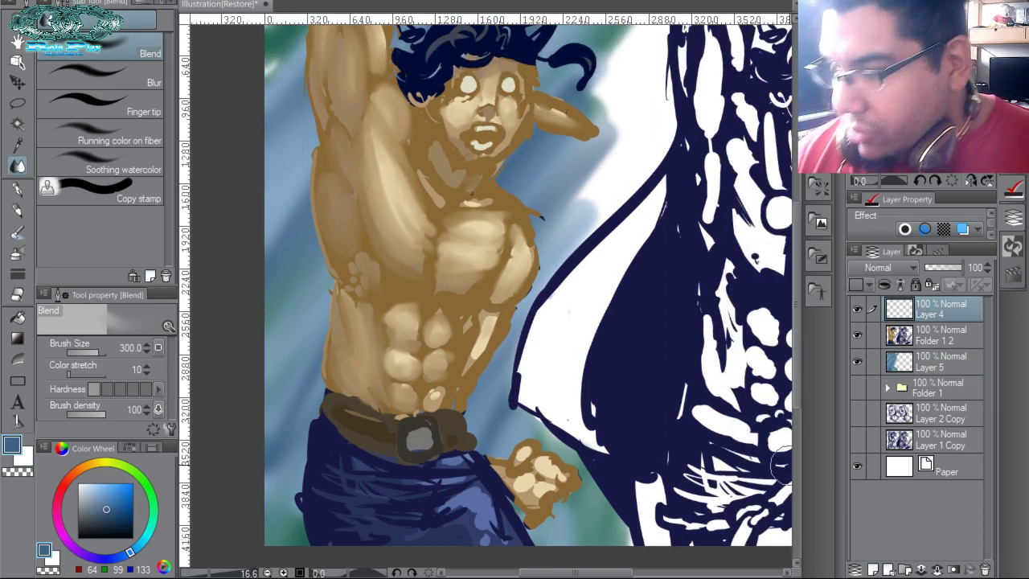
scroll(782, 461, up, 3)
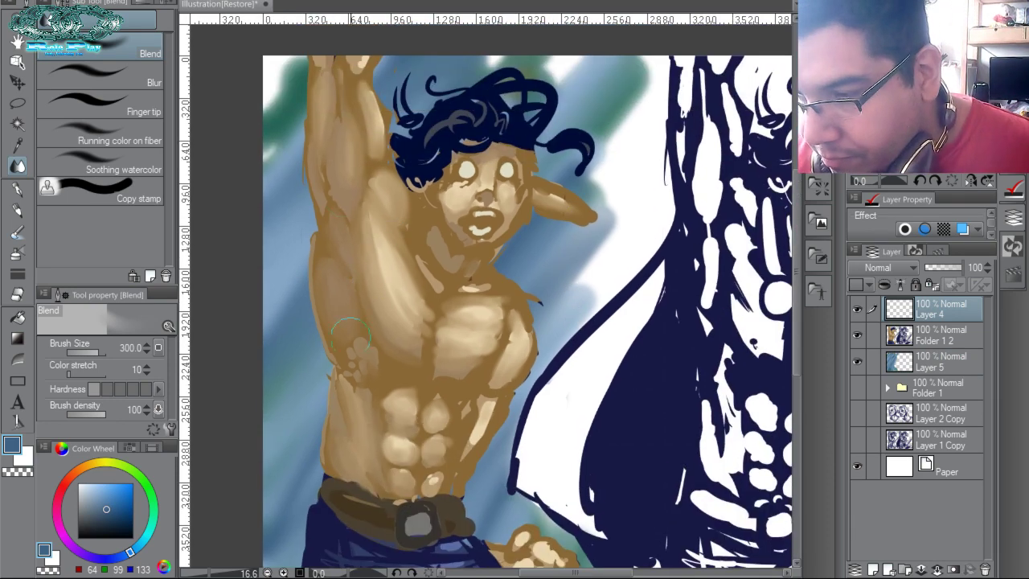
key(b)
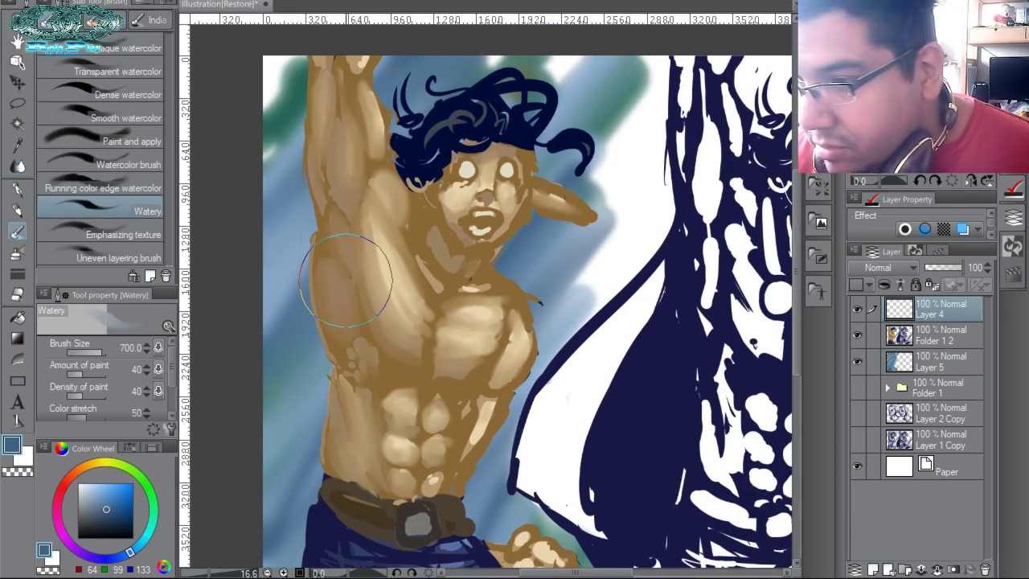
key(bracketleft)
key(bracketleft)
key(bracketleft)
key(bracketleft)
key(bracketleft)
key(bracketleft)
key(bracketleft)
key(bracketleft)
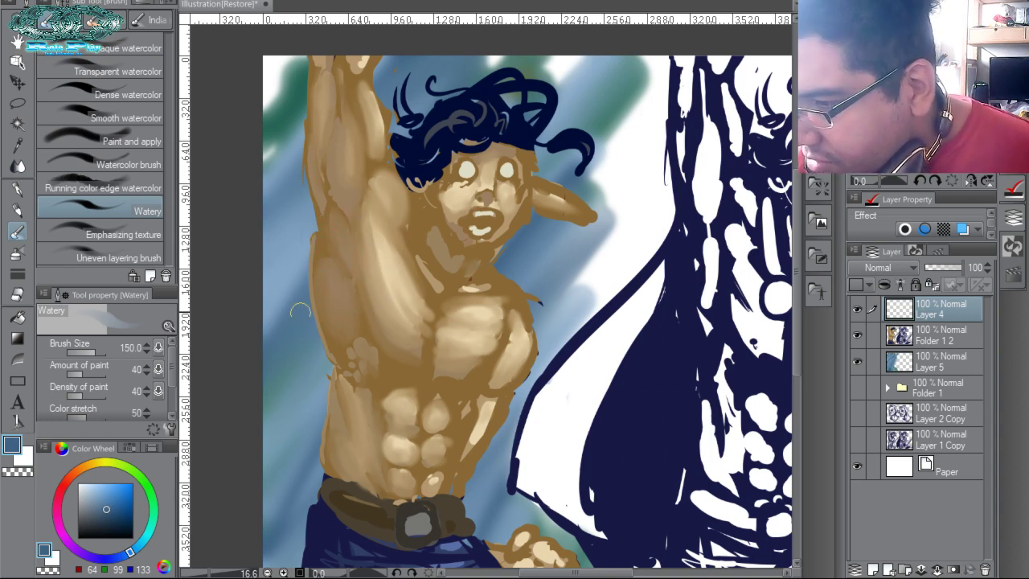
alt+click(323, 296)
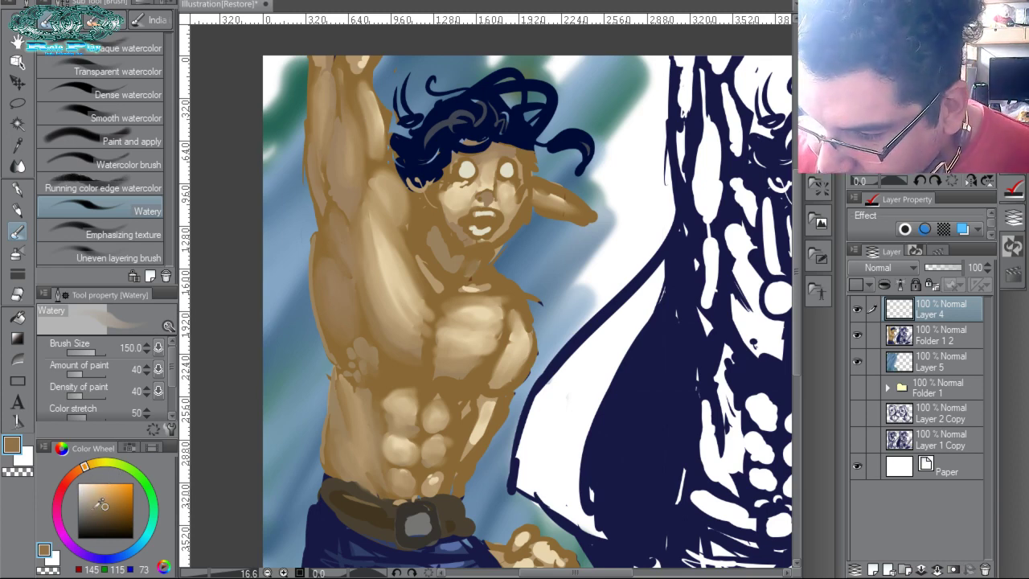
click(92, 507)
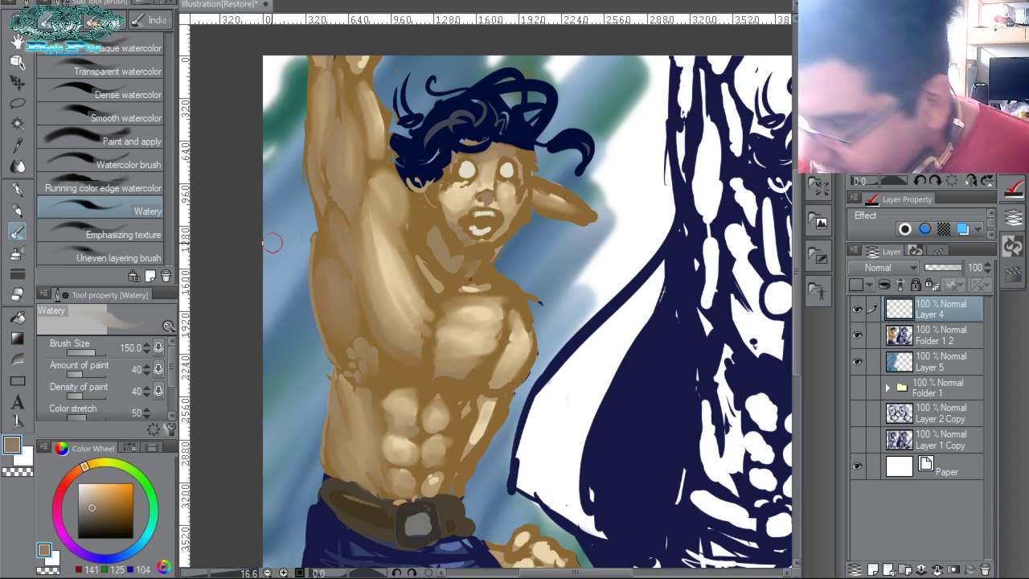
Shift the hue of Layer 5's streaked background by 89 with a Hue/Saturation adjustment.
click(918, 362)
key(ctrl+u)
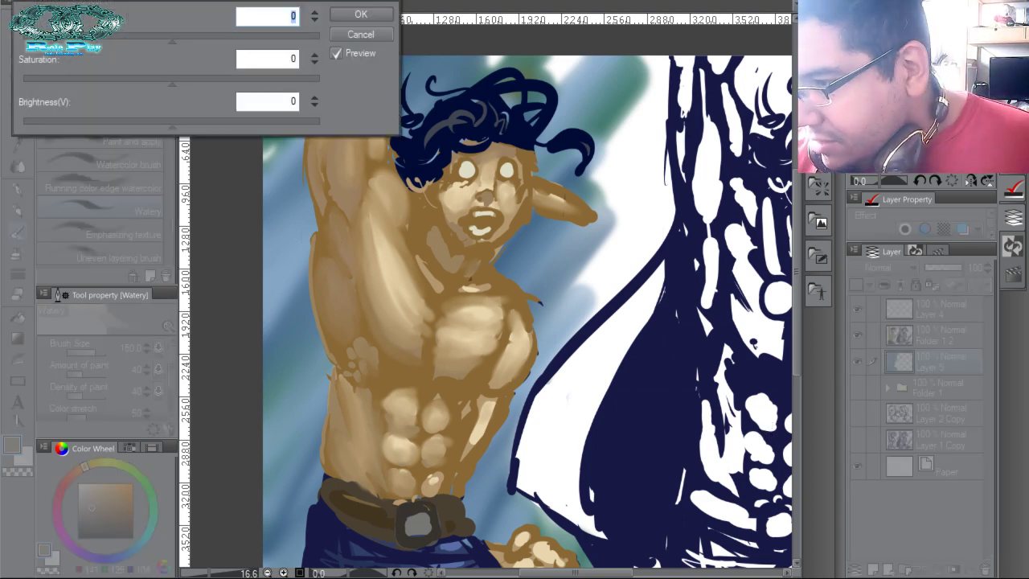
drag(172, 35, 121, 28)
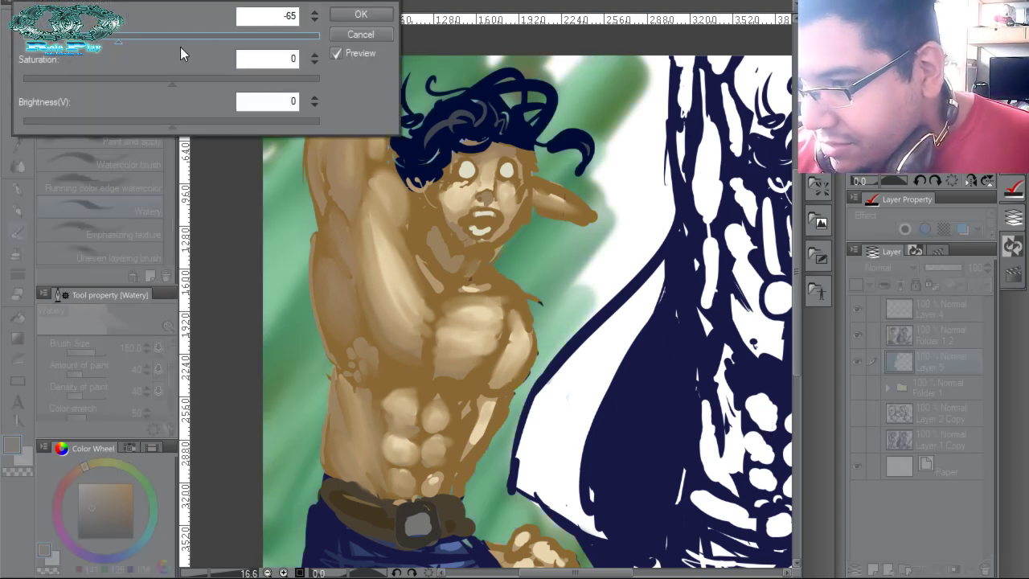
click(246, 36)
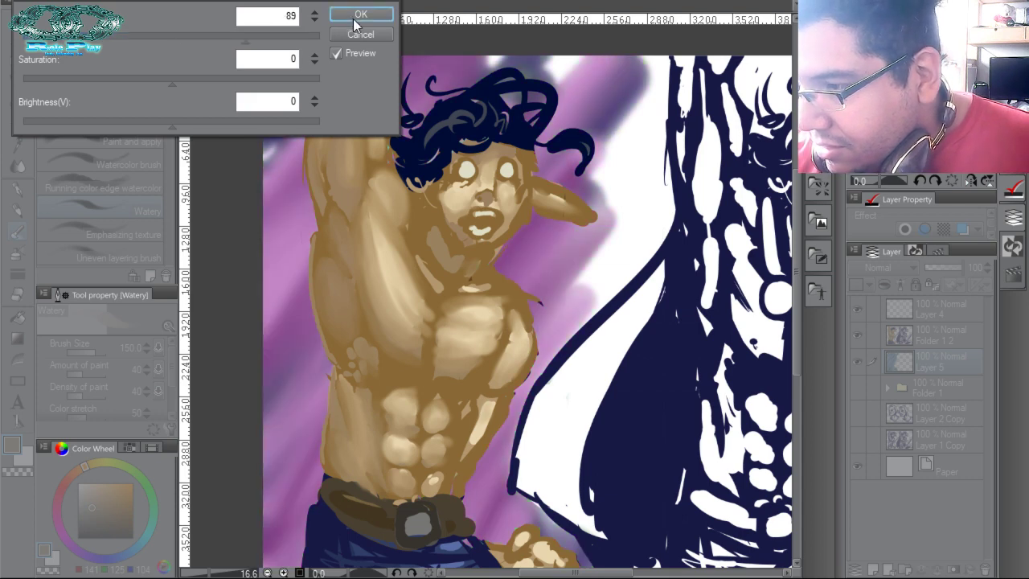
click(359, 15)
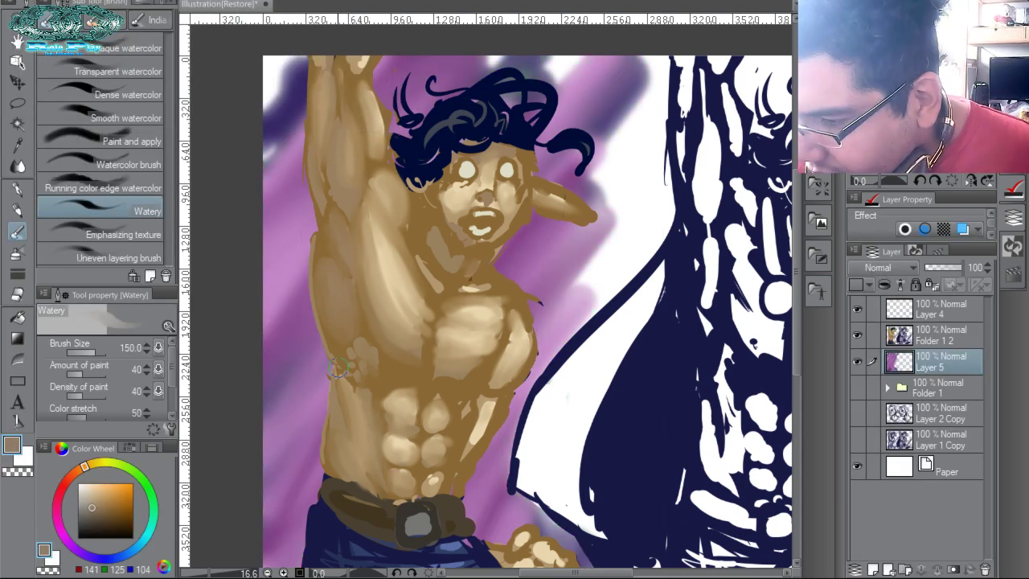
On Layer 4, glaze reddish brown RGB 107, 75, 59 over the raised arm and torso shadows with the Watery brush at size 300.
alt+click(321, 345)
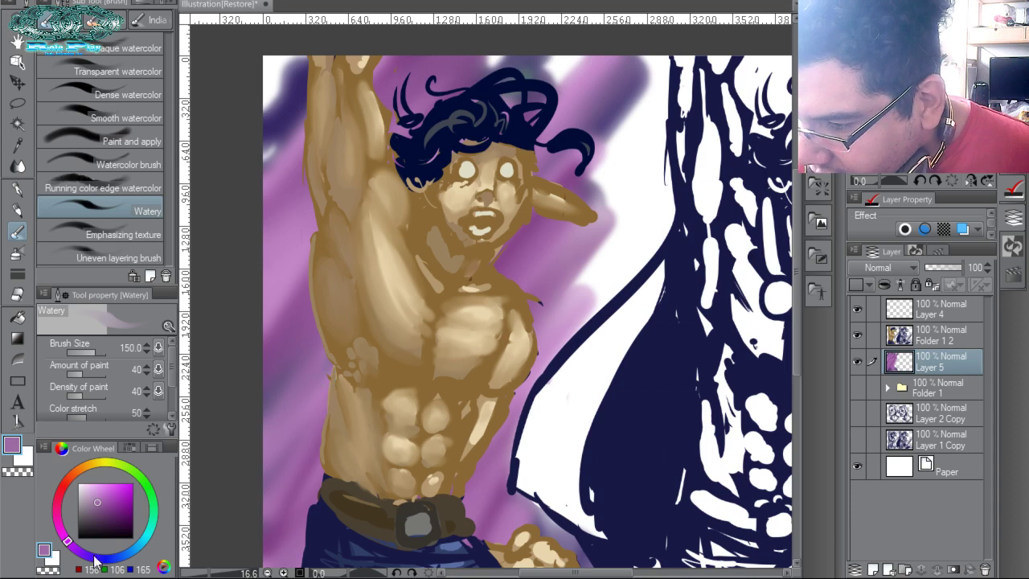
alt+click(330, 325)
drag(86, 476, 74, 478)
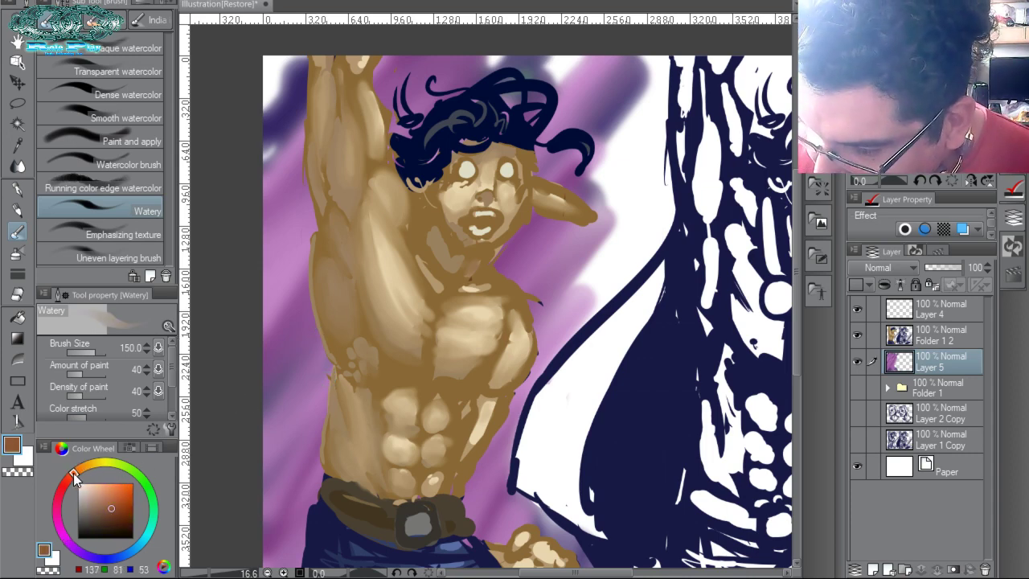
drag(112, 509, 105, 513)
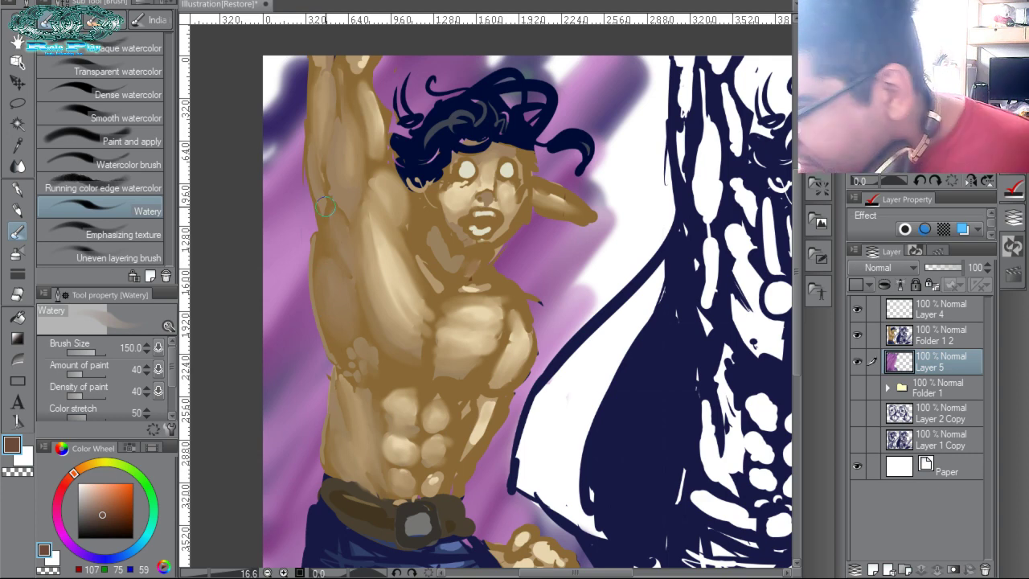
click(930, 318)
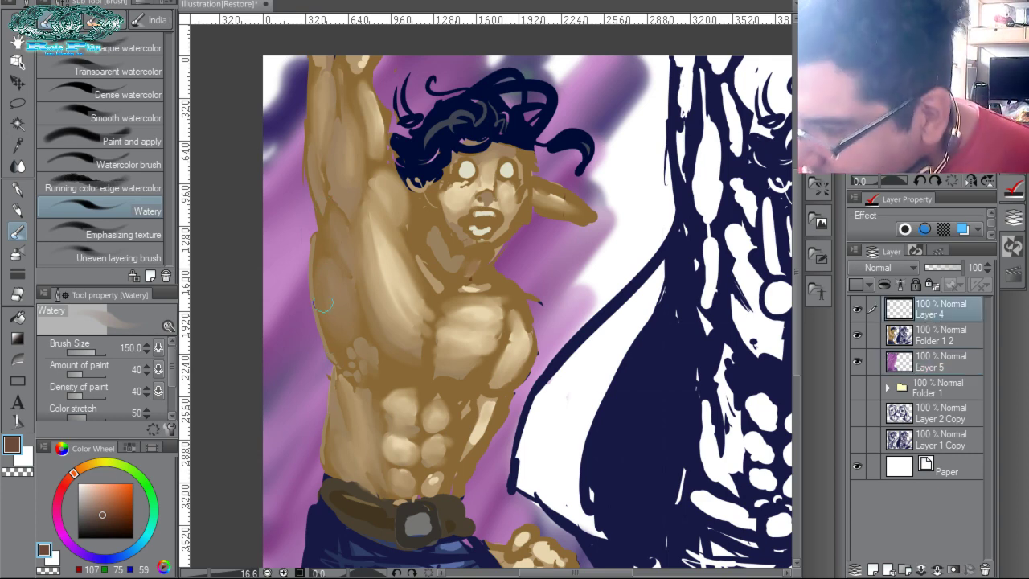
key(])
key(])
key(])
key(])
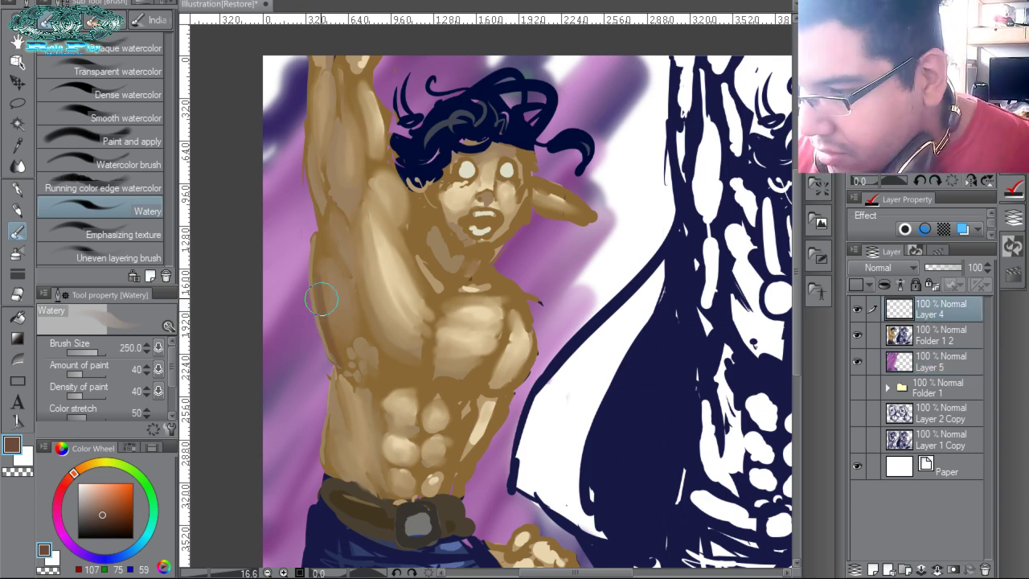
drag(327, 283, 348, 355)
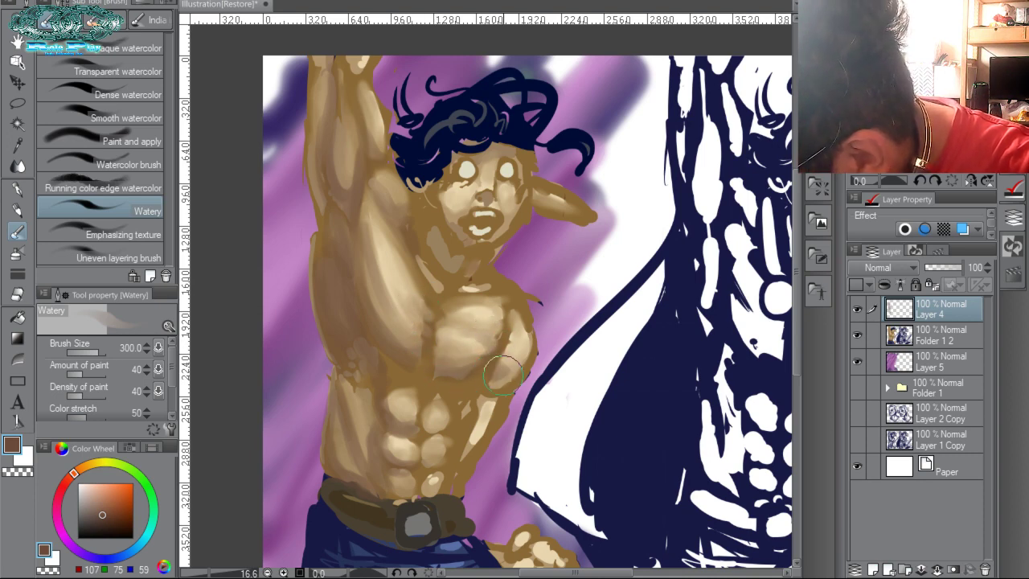
mouse_move(491, 393)
mouse_down()
mouse_move(465, 459)
mouse_move(464, 429)
mouse_move(451, 444)
mouse_move(404, 434)
mouse_move(437, 418)
mouse_move(420, 423)
mouse_move(432, 421)
mouse_move(418, 450)
mouse_move(432, 466)
mouse_move(414, 460)
mouse_move(411, 488)
mouse_up()
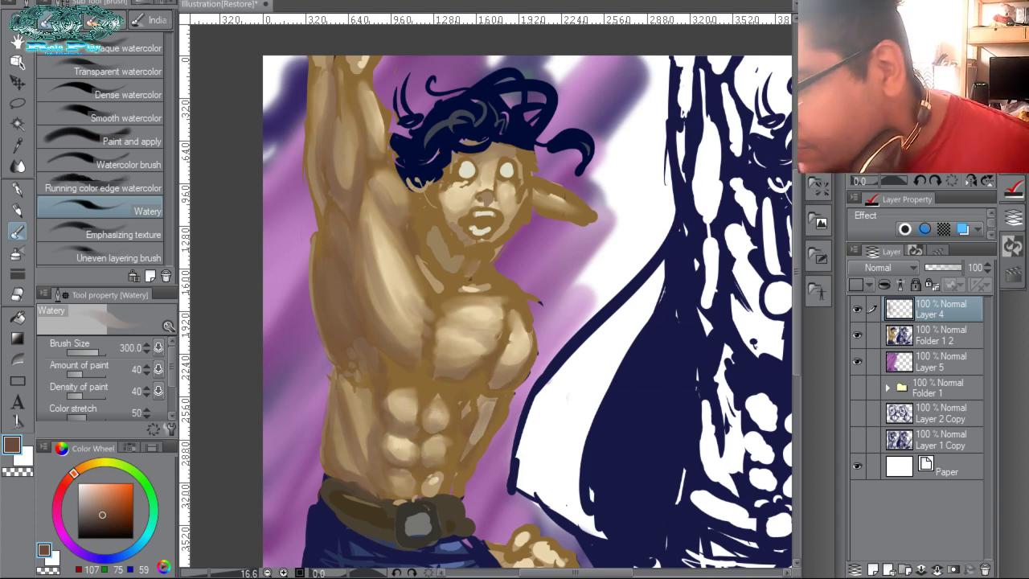
Shift the trousers' sampled navy toward purple and shade the hip and thigh folds with RGB 61, 48, 85 and darker RGB 34, 26, 47.
drag(415, 359, 461, 226)
alt+click(385, 402)
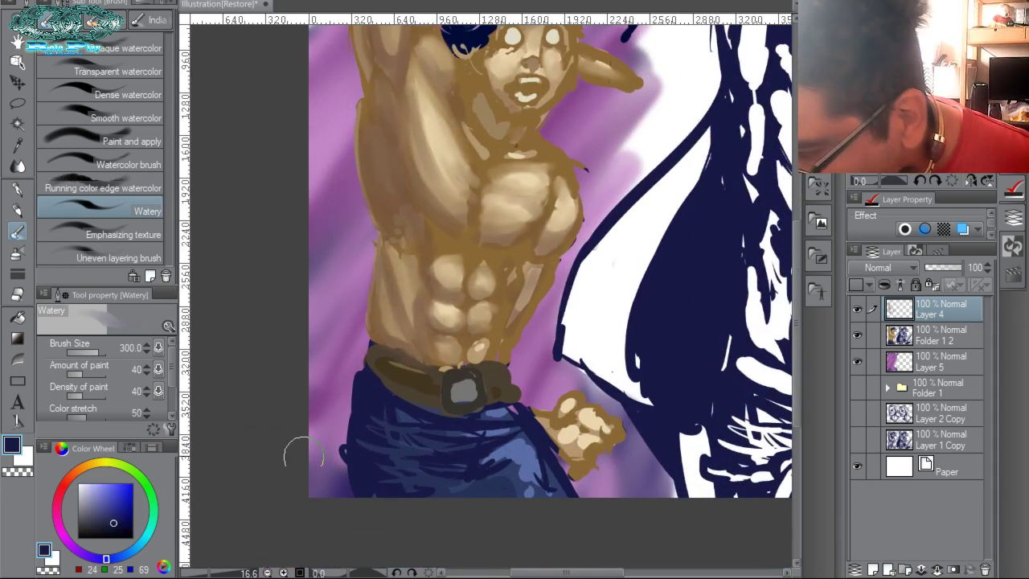
click(88, 558)
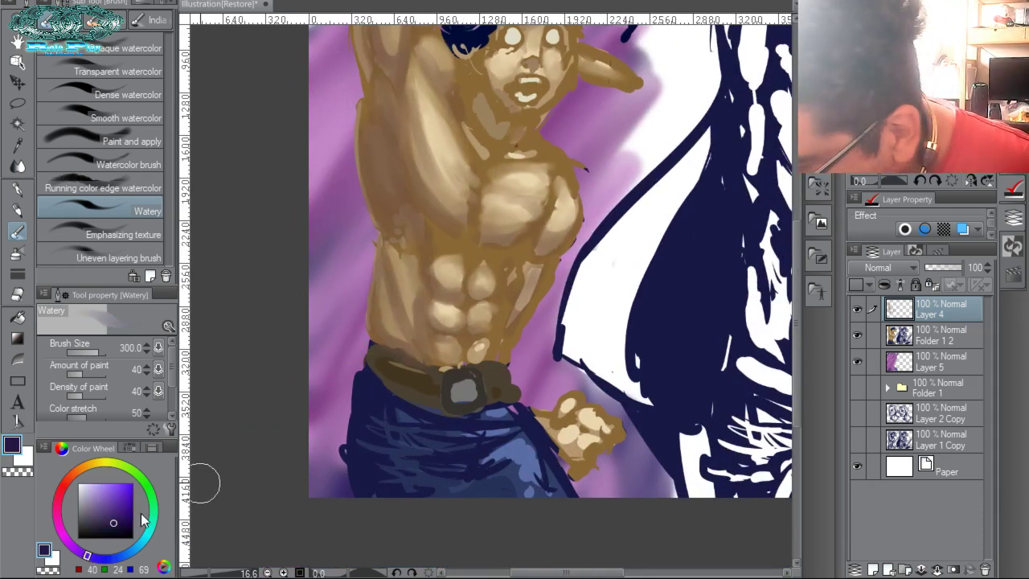
click(101, 520)
mouse_move(373, 396)
mouse_down()
mouse_move(366, 475)
mouse_move(360, 414)
mouse_up()
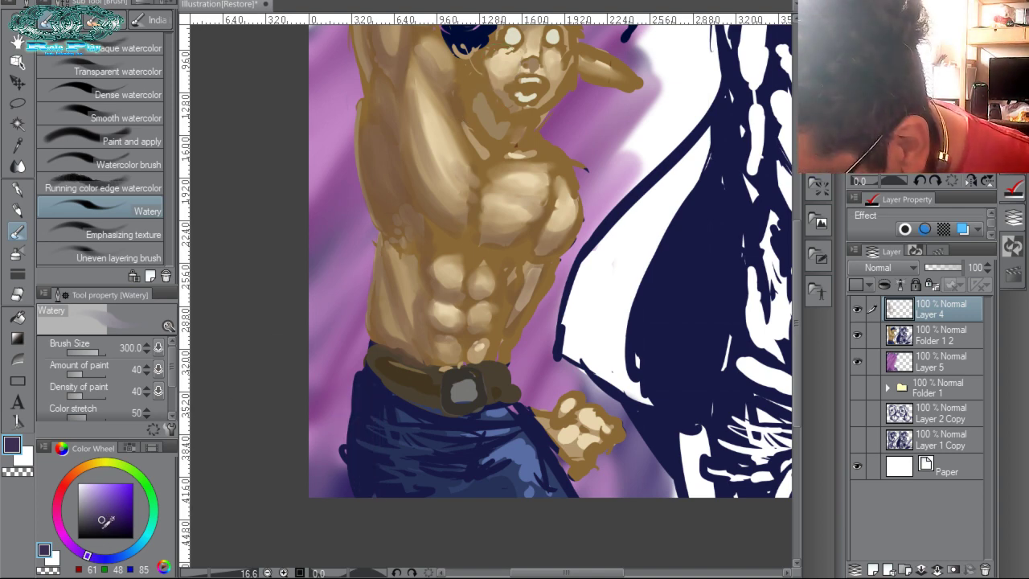
click(102, 528)
mouse_move(408, 431)
mouse_down()
mouse_move(452, 441)
mouse_move(452, 467)
mouse_move(353, 469)
mouse_move(411, 488)
mouse_move(459, 486)
mouse_move(421, 480)
mouse_up()
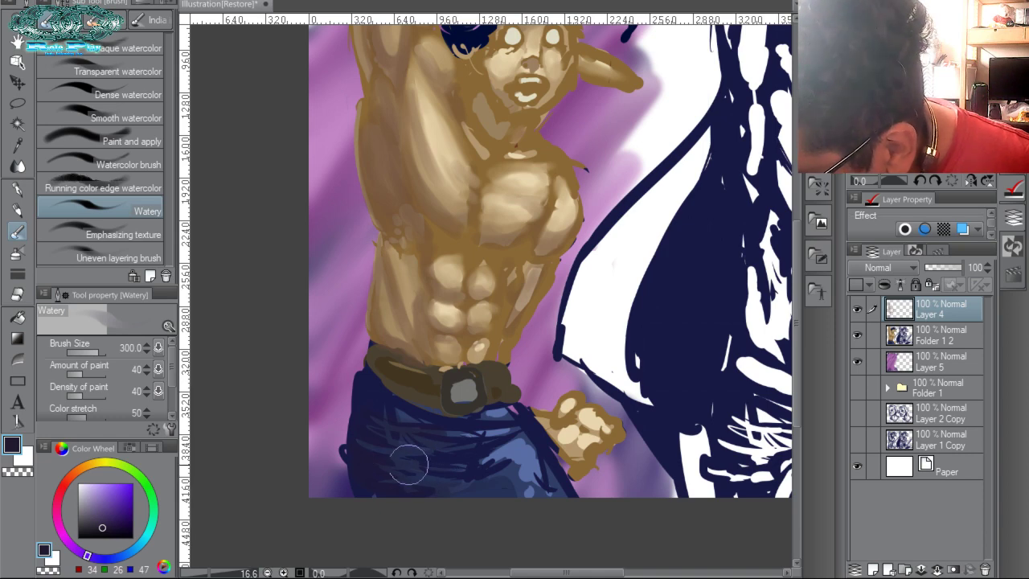
Shift the belt's sampled brown to RGB 66, 42, 34 and glaze it along the belt up to the buckle.
alt+click(397, 372)
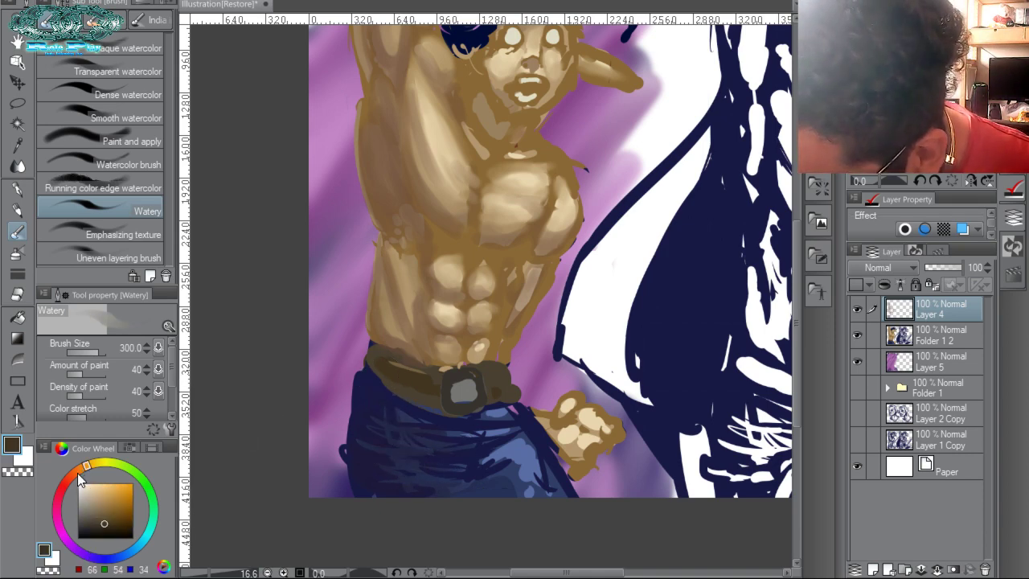
click(78, 476)
mouse_move(394, 364)
mouse_down()
mouse_move(381, 379)
mouse_move(432, 407)
mouse_up()
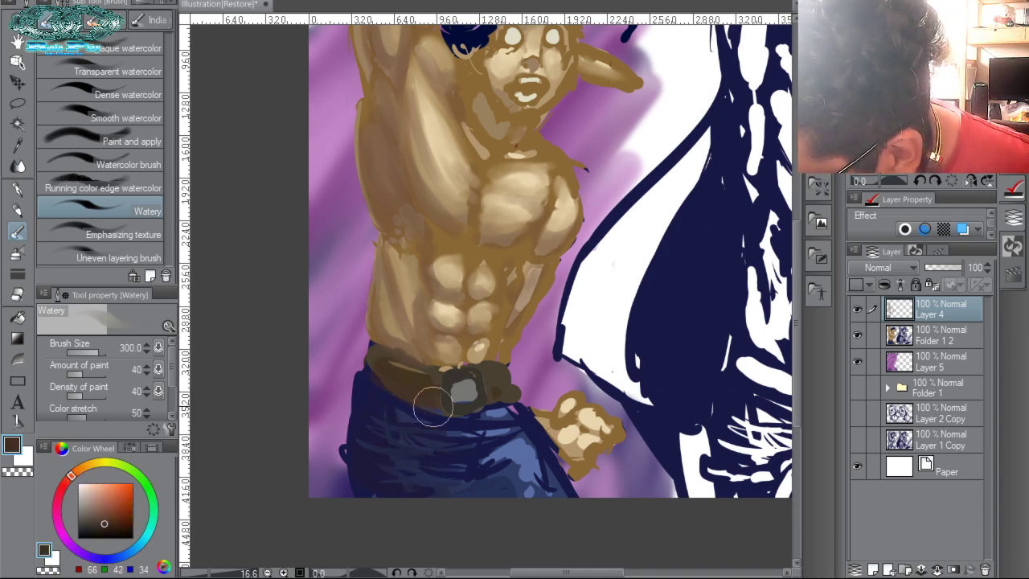
Shade the belt buckle with warm grey RGB 85, 81, 79 and the lowered fist with brown RGB 123, 92, 67 sampled from the body.
alt+click(465, 387)
click(71, 477)
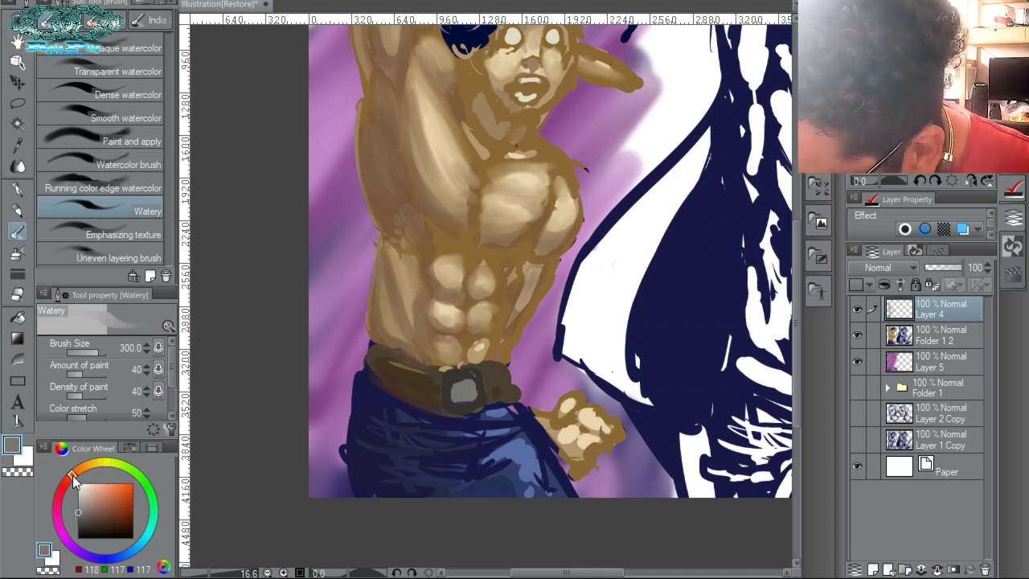
click(81, 520)
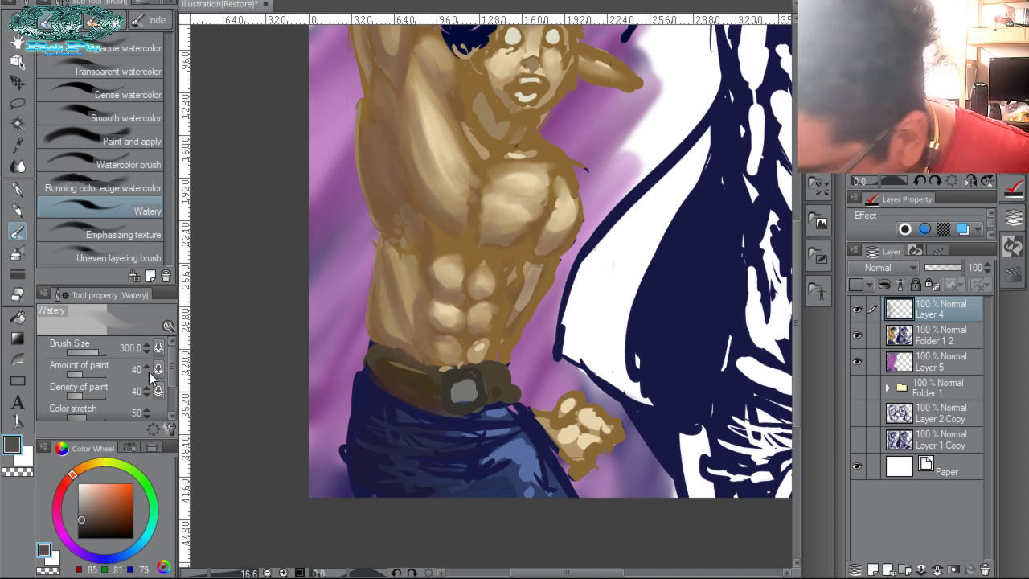
drag(457, 386, 457, 399)
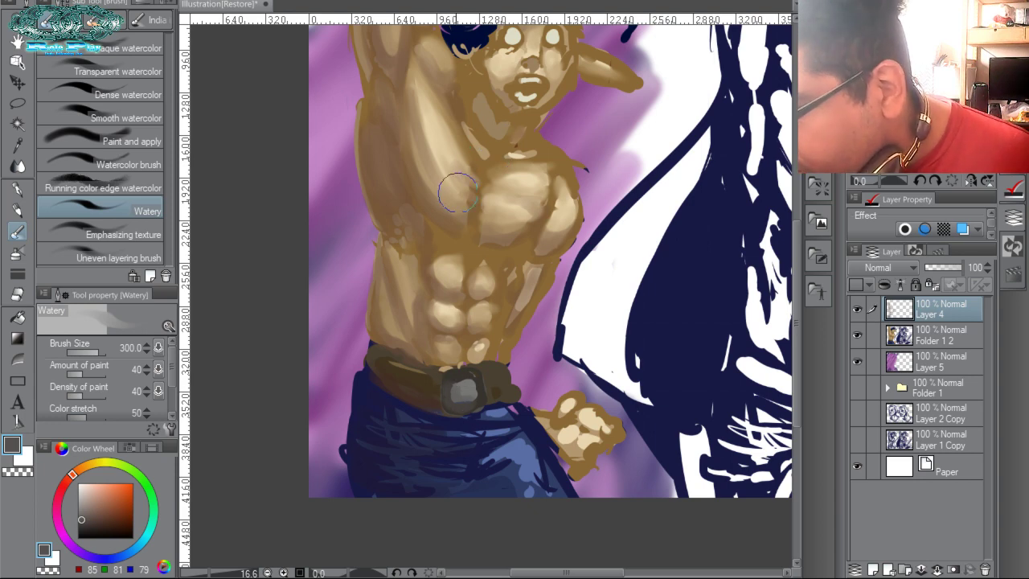
alt+click(391, 189)
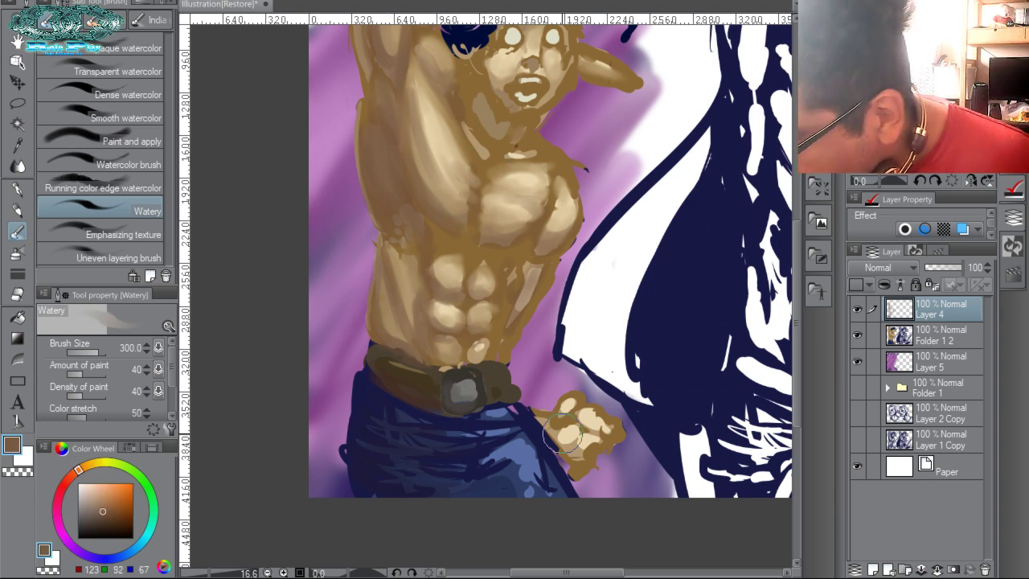
mouse_move(563, 433)
mouse_down()
mouse_move(587, 450)
mouse_move(563, 421)
mouse_move(539, 420)
mouse_move(579, 458)
mouse_up()
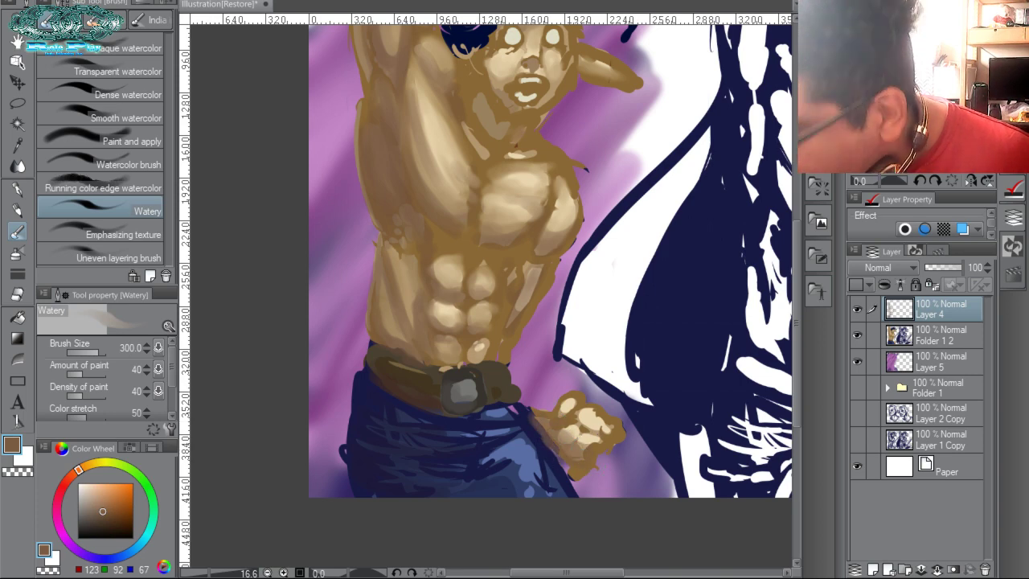
Mix background-based pinks RGB 172, 109, 145 and 185, 94, 146 and tint the cheek and bent arm with the brush at size 120.
drag(543, 221, 502, 338)
alt+click(554, 231)
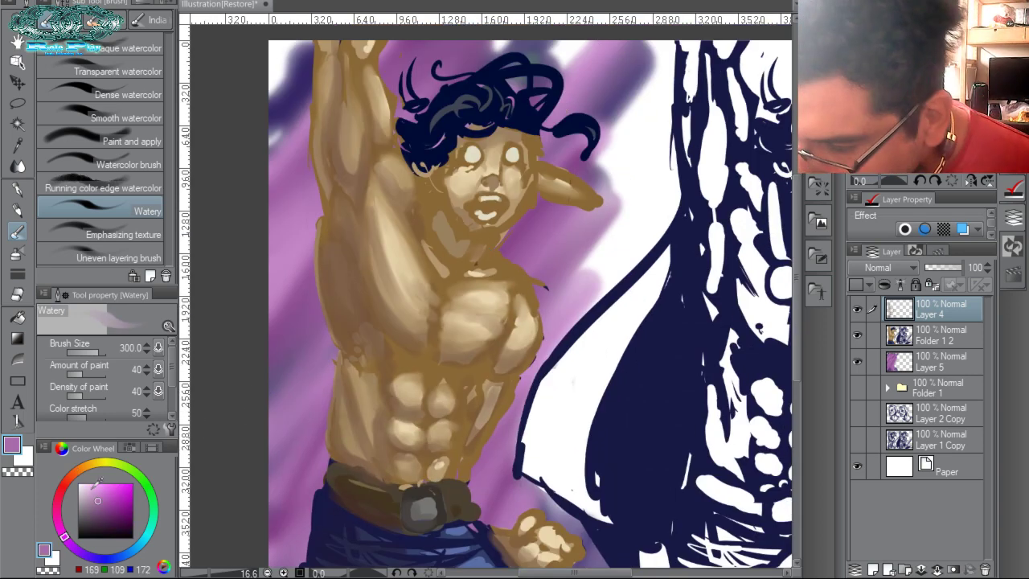
click(60, 523)
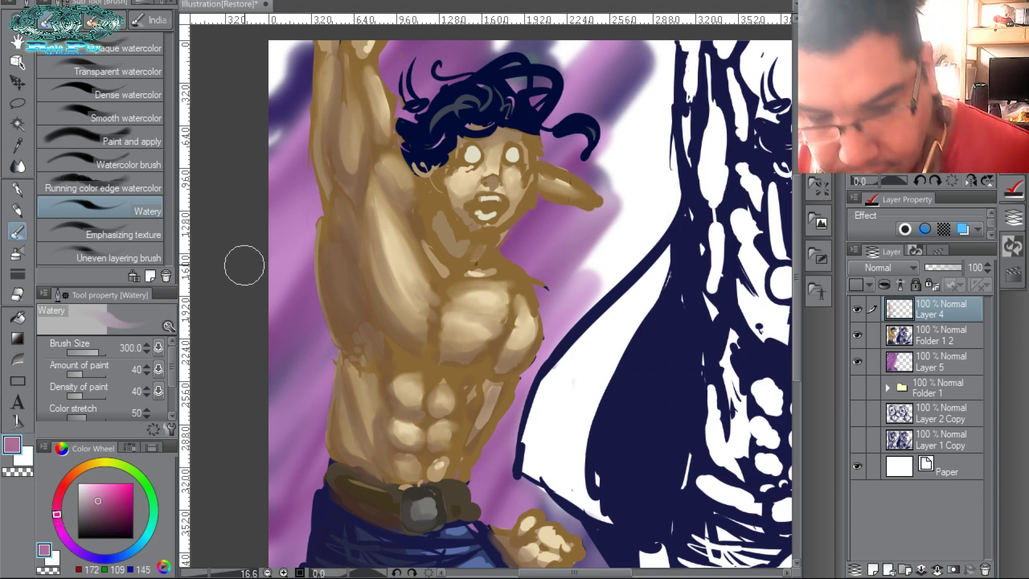
key(bracketleft)
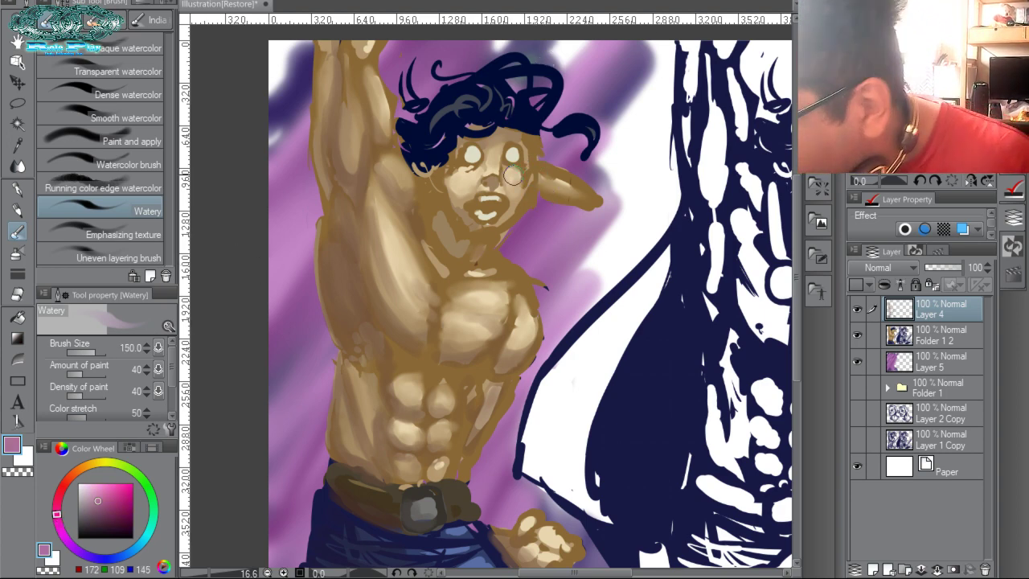
drag(510, 171, 516, 176)
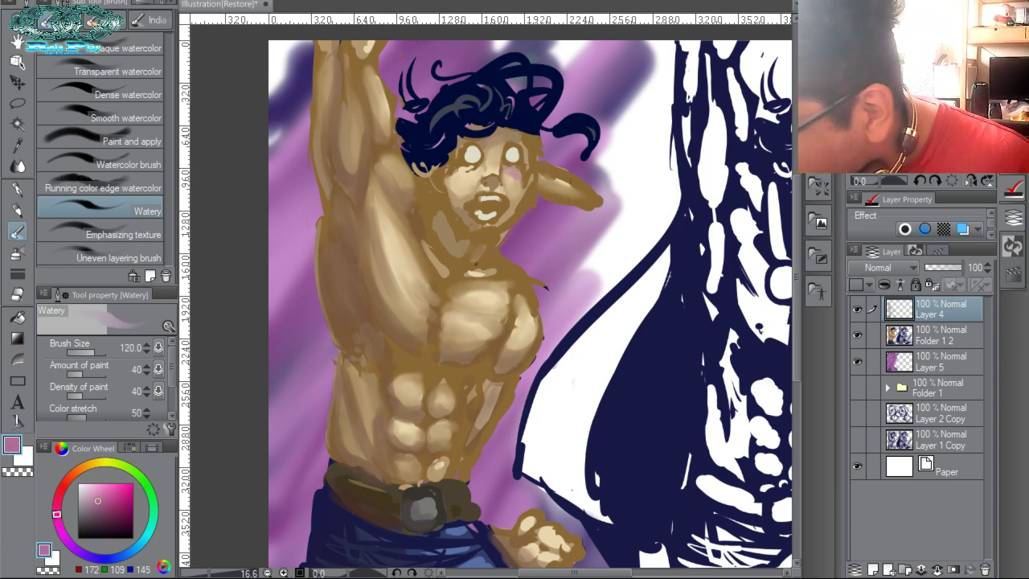
click(105, 497)
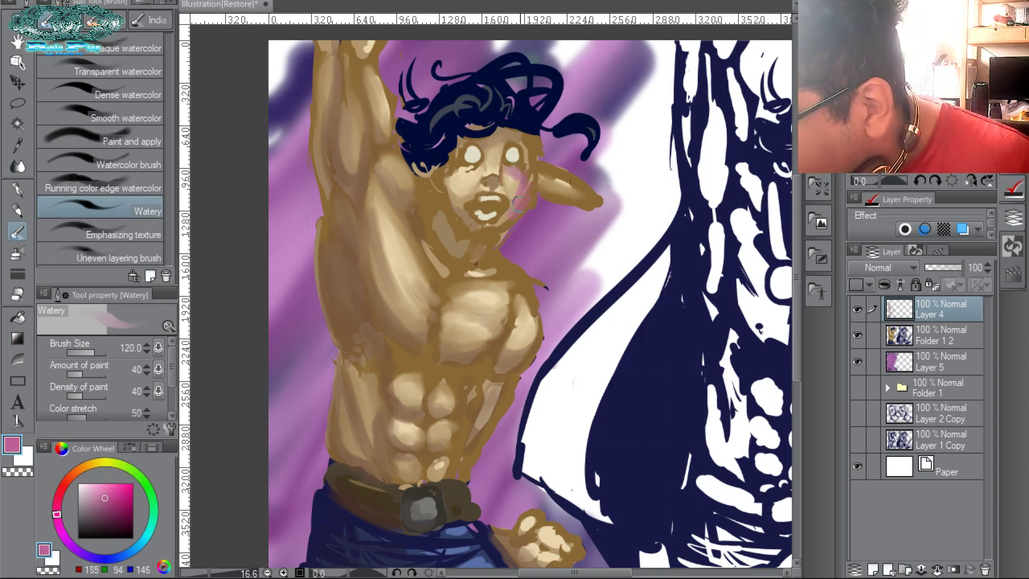
drag(540, 174, 583, 193)
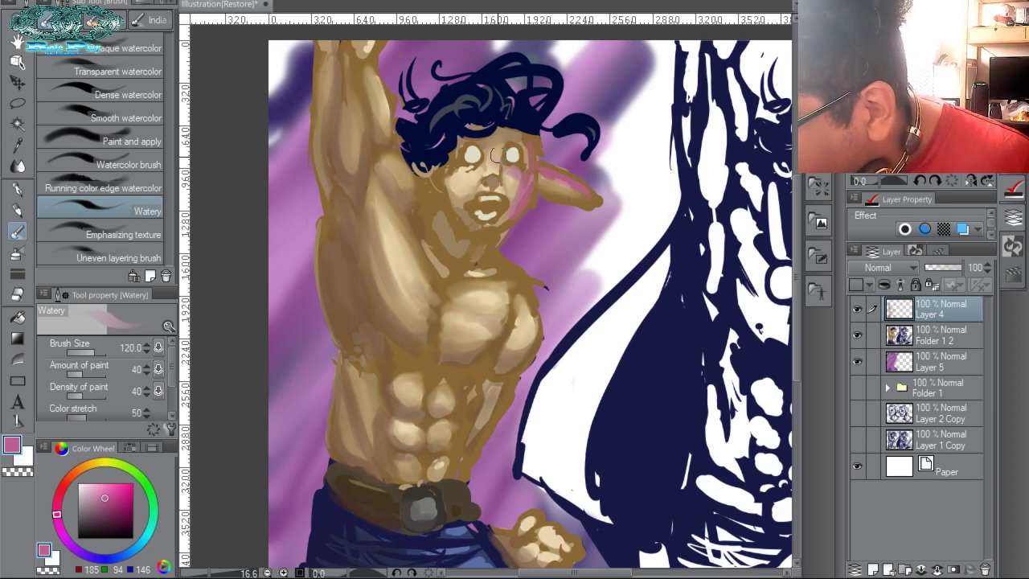
Reduce the brush to size 100 and add pink reflected light to the nose, neck, shoulder muscle and upper edge of the chest.
key(bracketleft)
key(bracketleft)
key(bracketleft)
drag(495, 172, 498, 163)
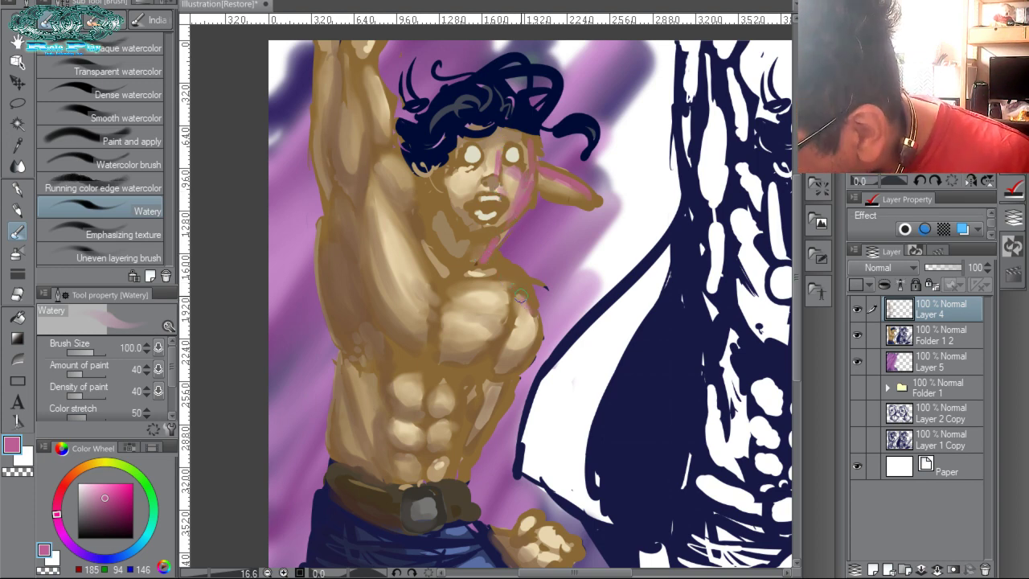
drag(521, 299, 529, 336)
drag(505, 293, 470, 291)
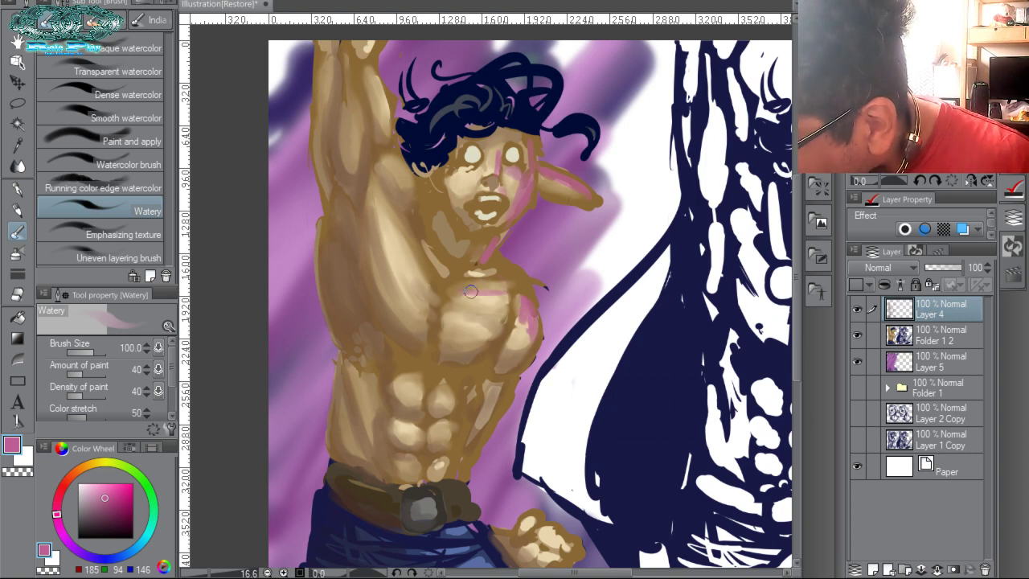
Paint pink streaks along the muscle below the raised arm, using RGB 185, 94, 146 and lighter RGB 223, 139, 187.
mouse_move(391, 225)
mouse_down()
mouse_move(422, 301)
mouse_move(409, 275)
mouse_up()
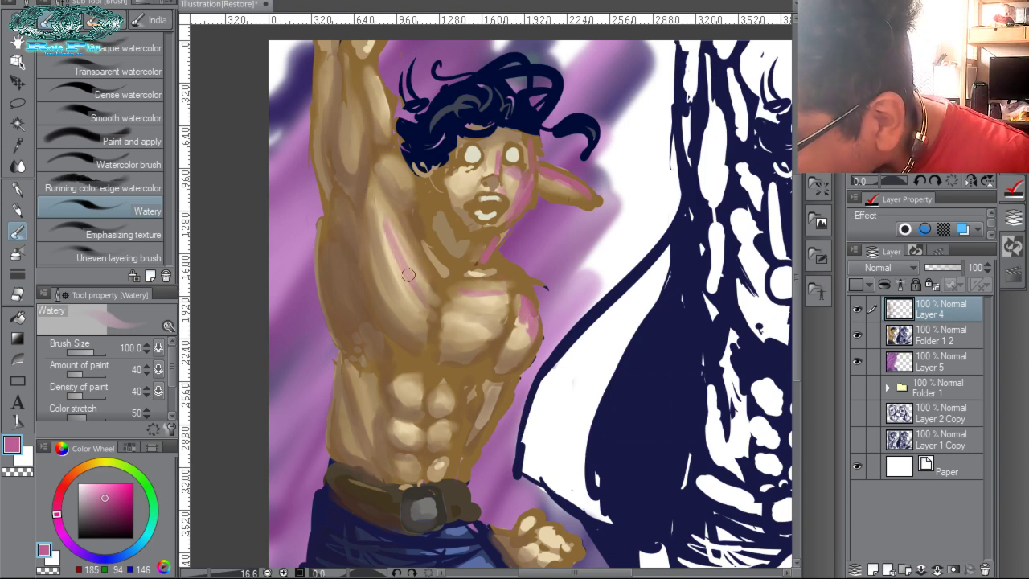
drag(382, 223, 408, 299)
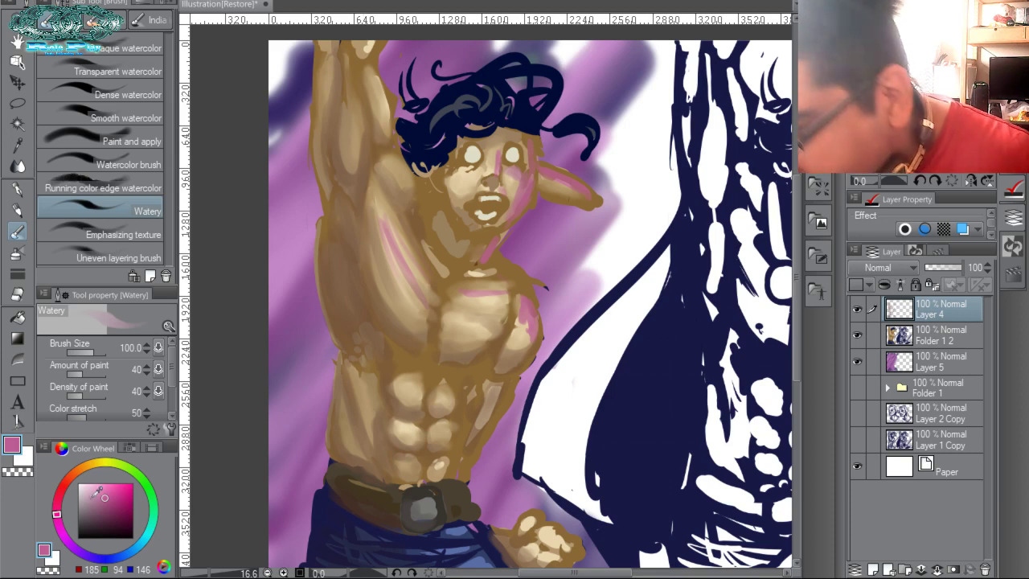
click(99, 490)
drag(416, 235, 394, 283)
drag(387, 222, 394, 262)
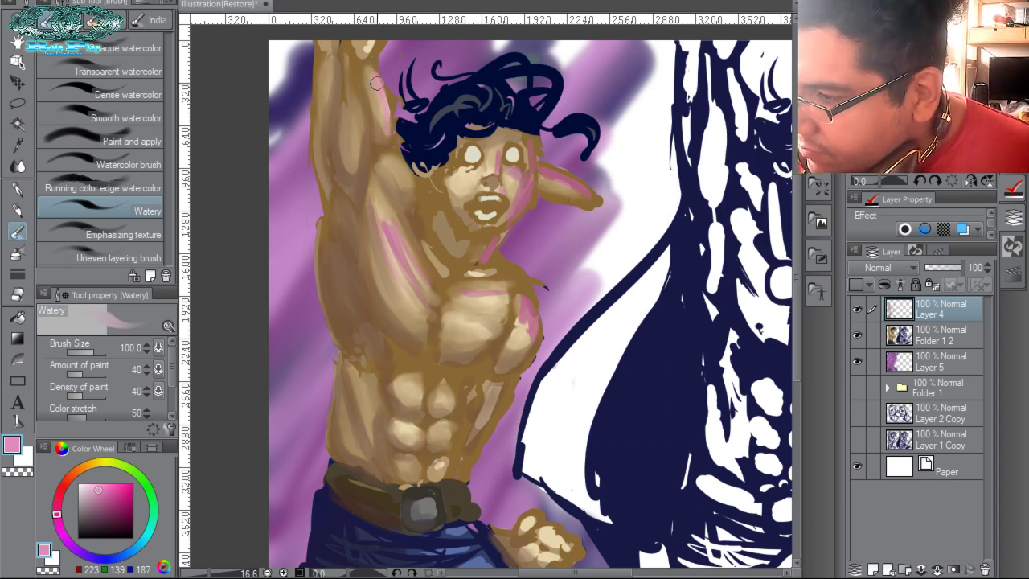
Soften the pink streaks along the raised arm's muscle and upper chest with the Soft airbrush at size 200 in RGB 219, 169, 198.
drag(443, 112, 468, 208)
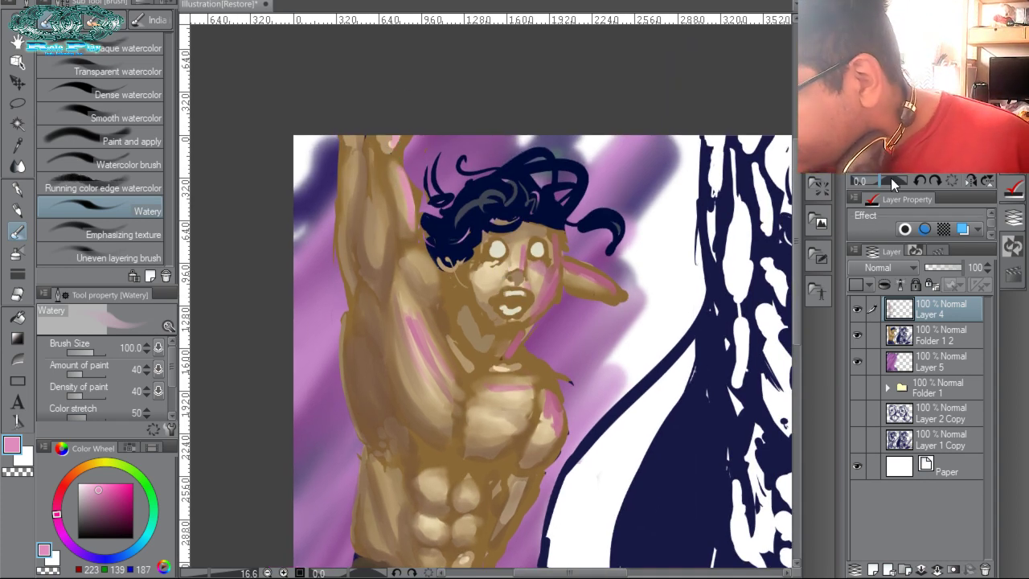
click(91, 491)
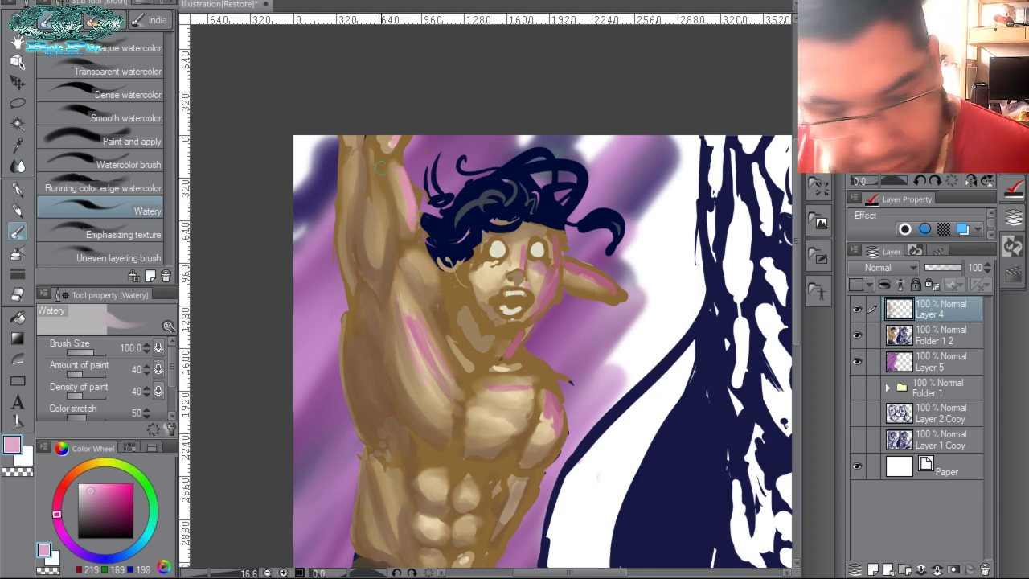
key(b)
key(b)
key(b)
key(b)
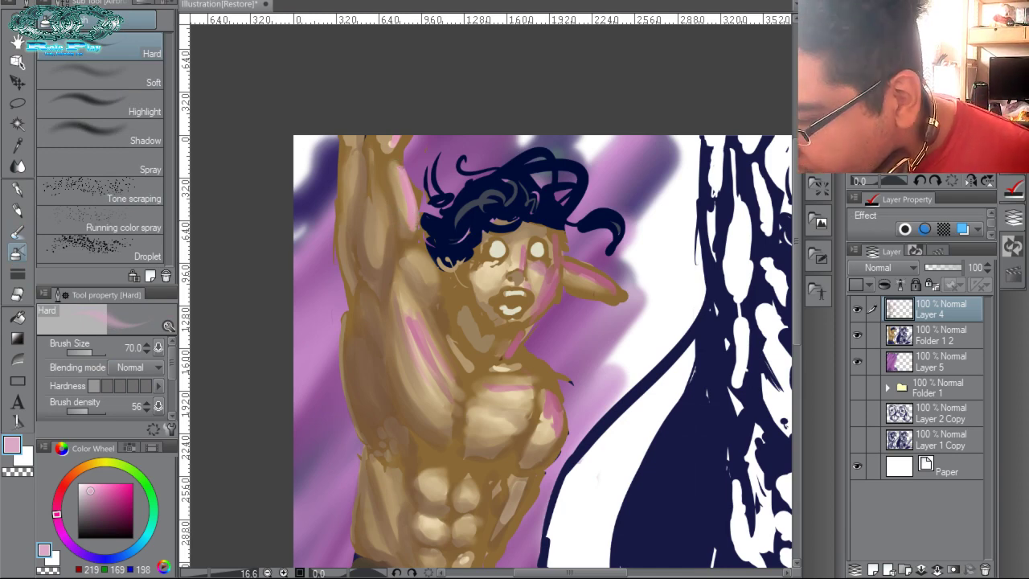
key(bracketright)
key(bracketright)
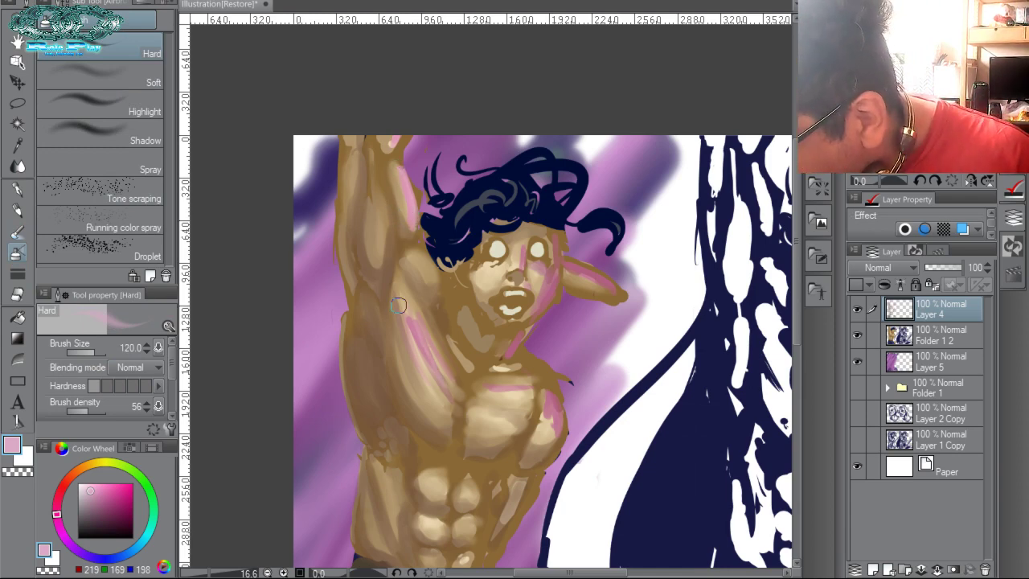
click(150, 80)
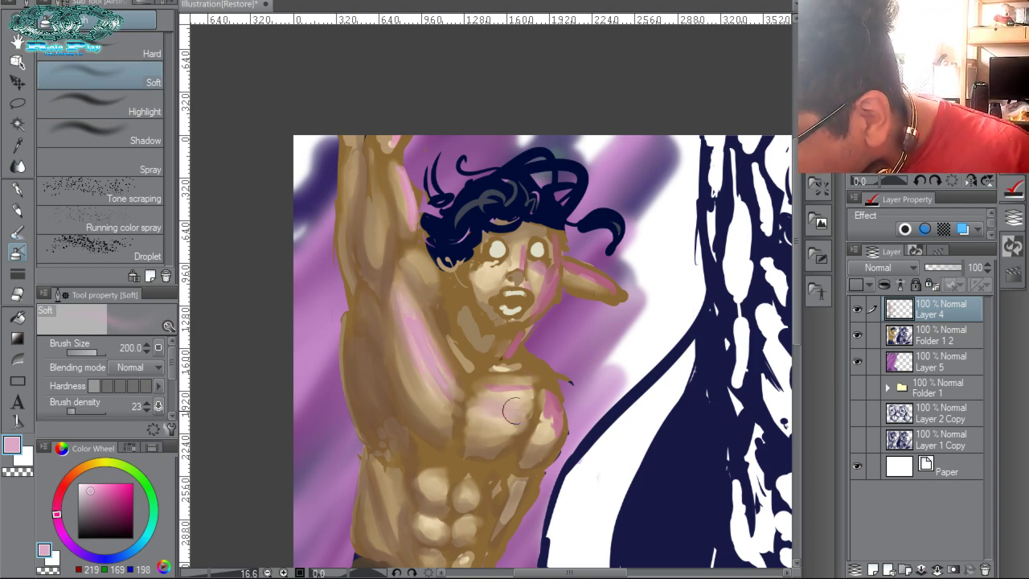
Airbrush light pink reflected light onto the face, bent arm, outer chest and fist knuckles with brush sizes from 60 to 100.
key(bracketleft)
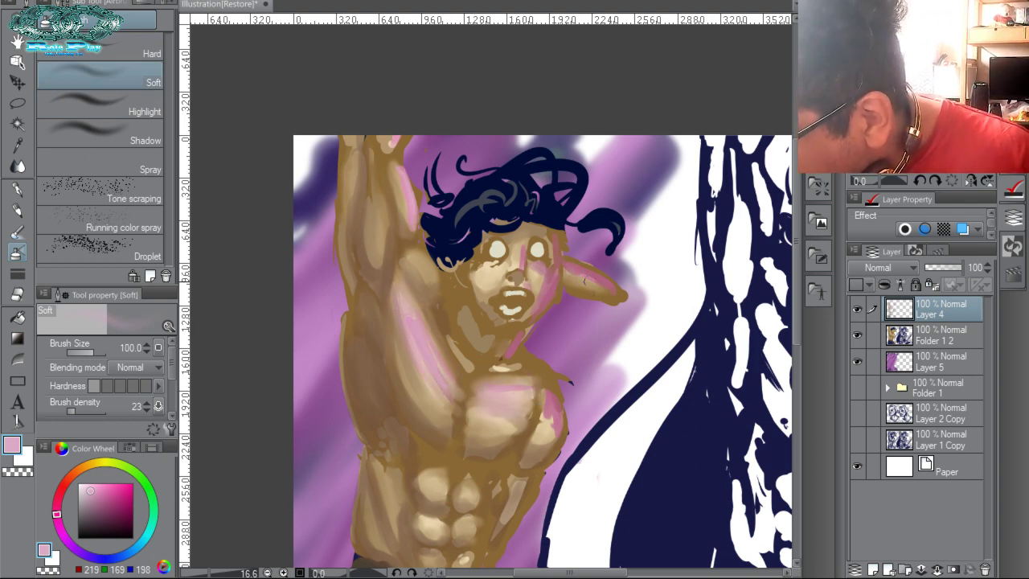
drag(585, 279, 599, 291)
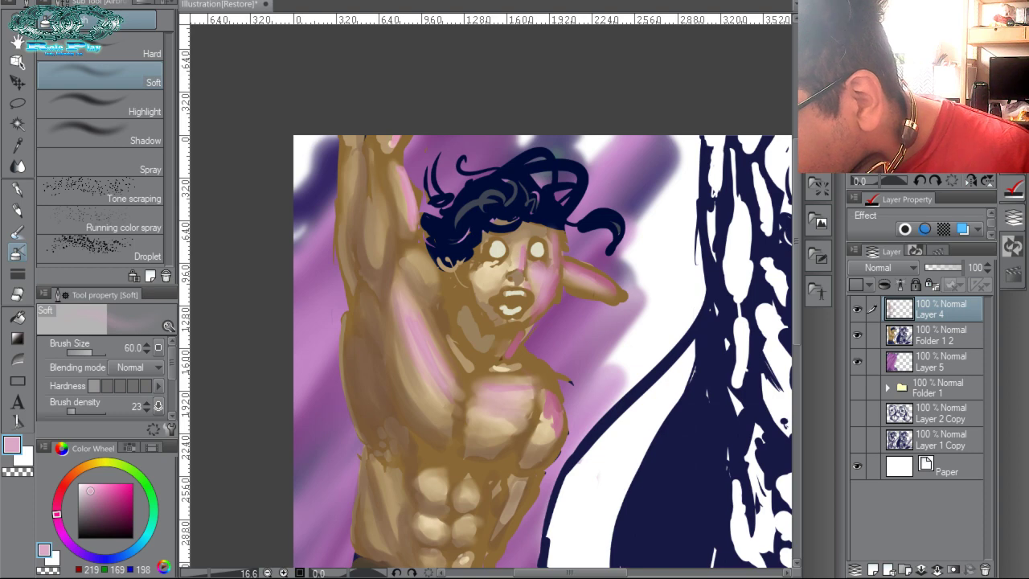
drag(551, 360, 508, 241)
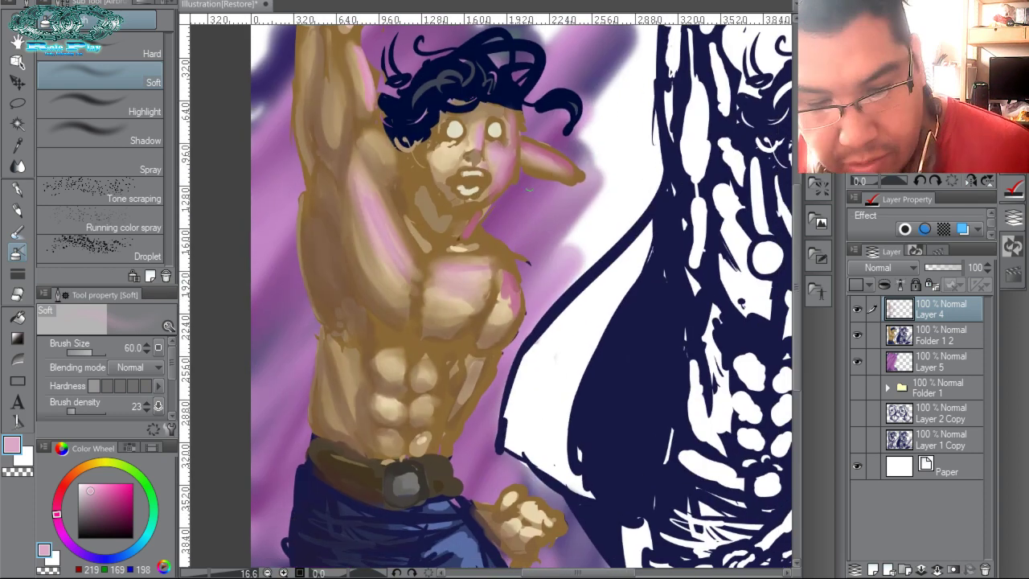
key(bracketright)
key(bracketright)
key(bracketright)
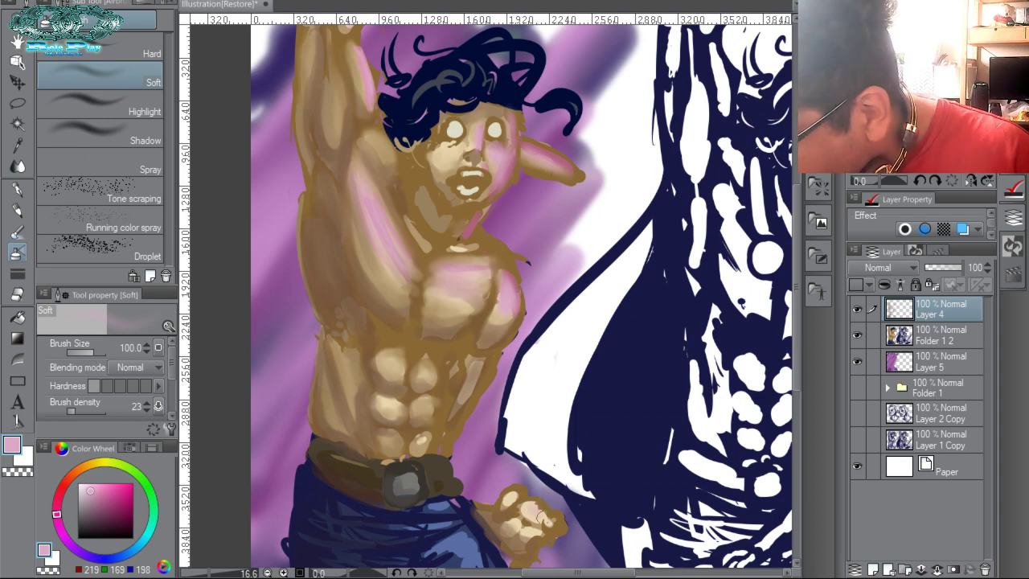
key(bracketleft)
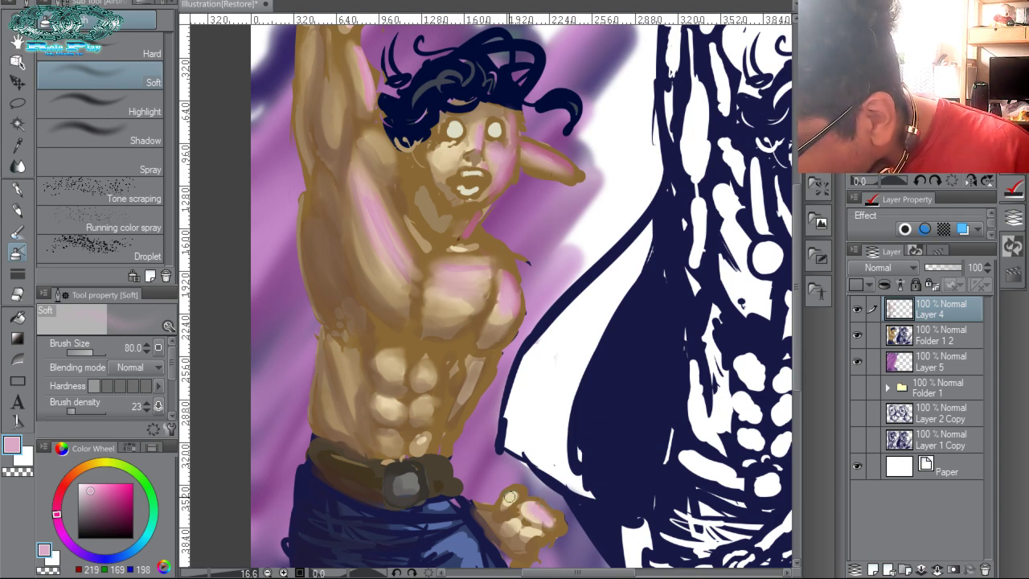
Tint the jeans' folds with purple RGB 128, 89, 164 derived from their blue, using the Soft airbrush at sizes 50 to 100.
mouse_move(465, 395)
mouse_down()
mouse_move(491, 260)
mouse_move(491, 269)
mouse_up()
alt+click(490, 410)
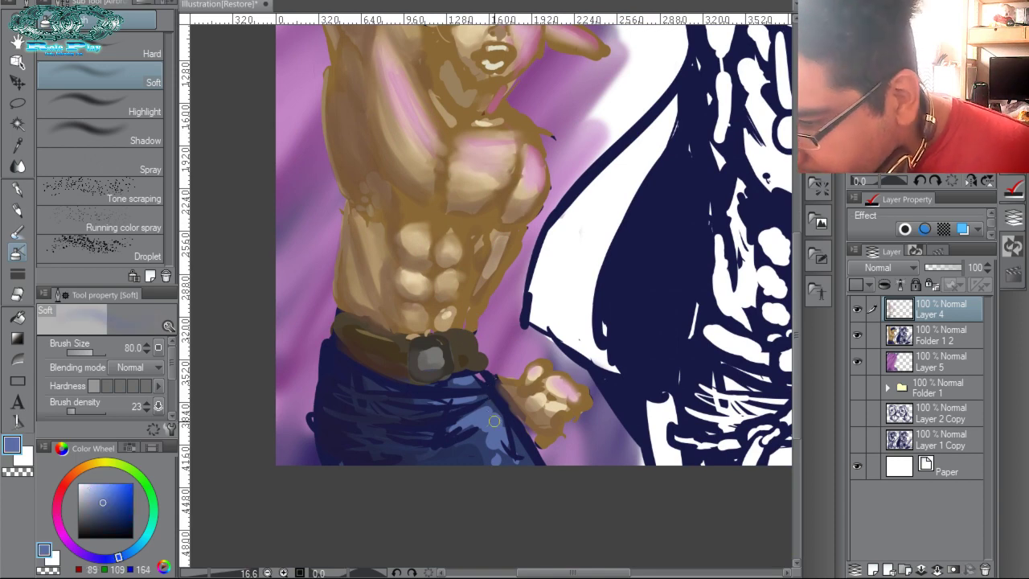
click(80, 552)
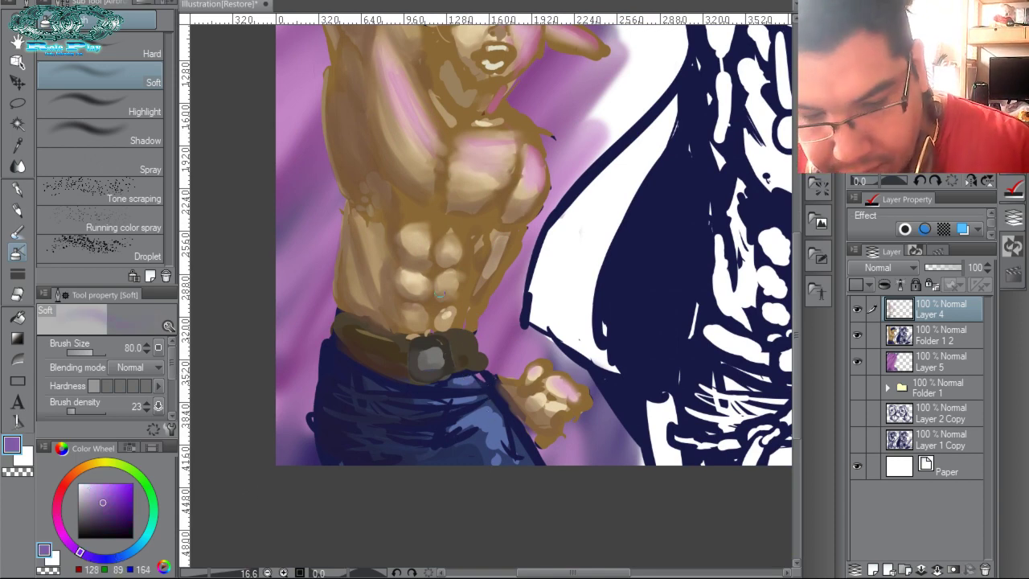
key(bracketleft)
key(bracketleft)
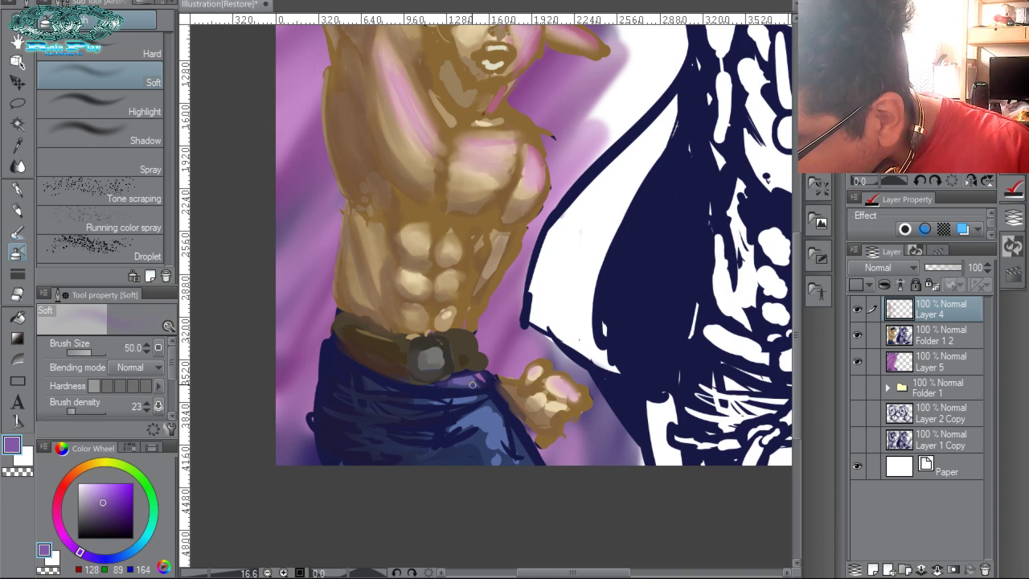
mouse_move(427, 389)
mouse_down()
mouse_move(442, 402)
mouse_move(471, 399)
mouse_up()
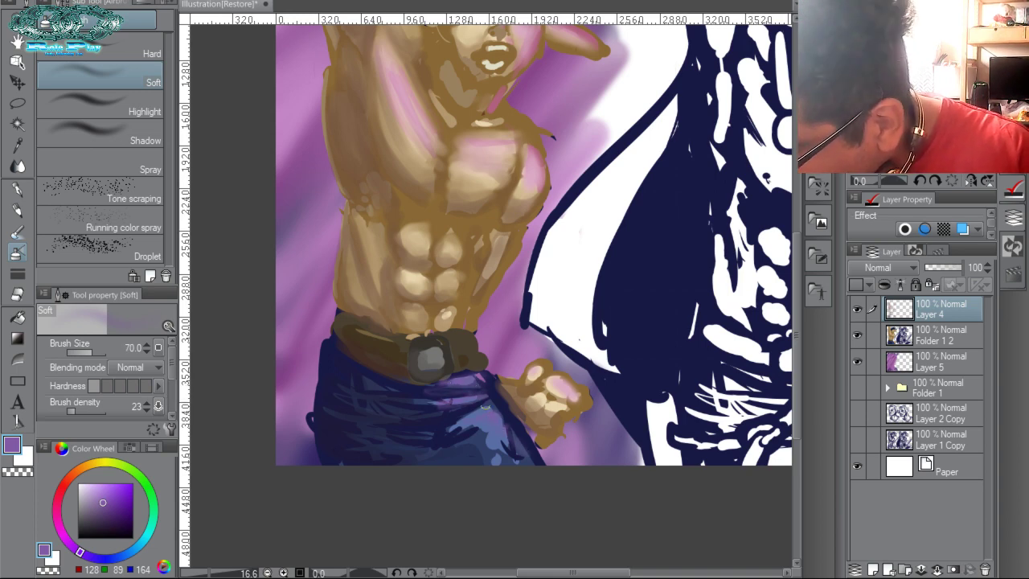
key(bracketright)
key(bracketright)
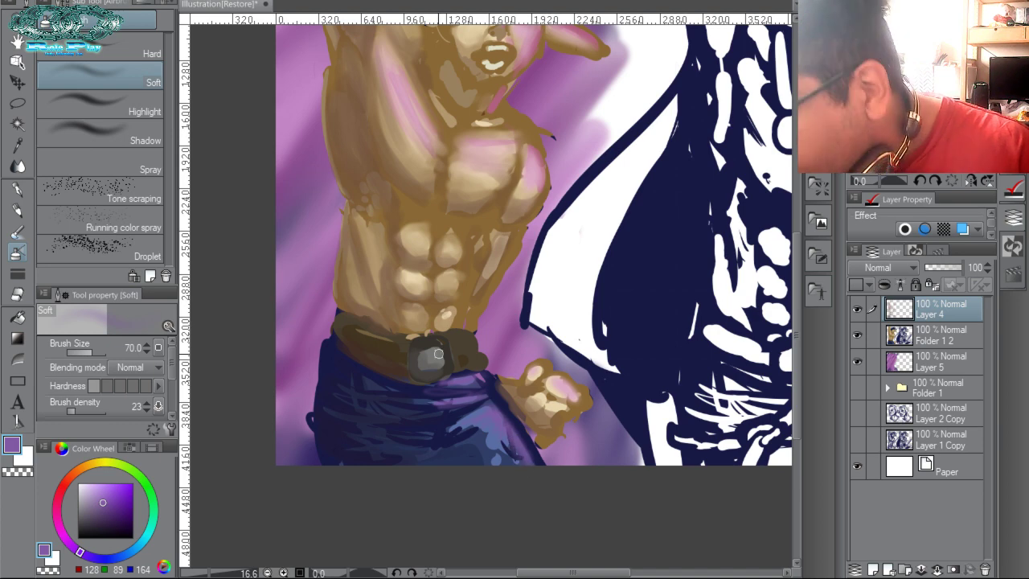
key(bracketright)
key(bracketright)
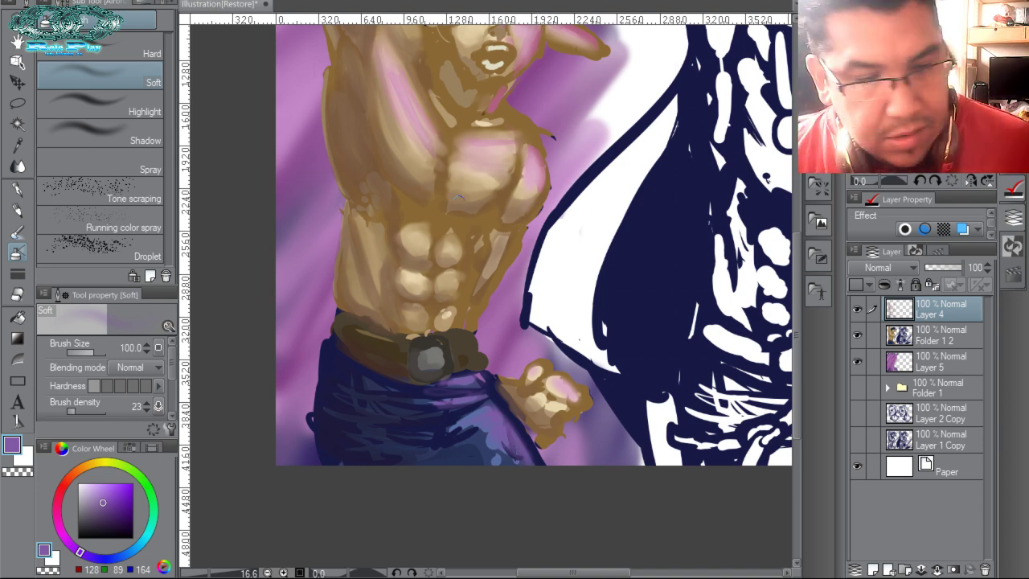
Draw thin hair strands across the forehead with the G-pen at size 70 in navy RGB 0, 12, 54 sampled from the hair.
key(ctrl+space)
drag(519, 302, 509, 328)
click(653, 385)
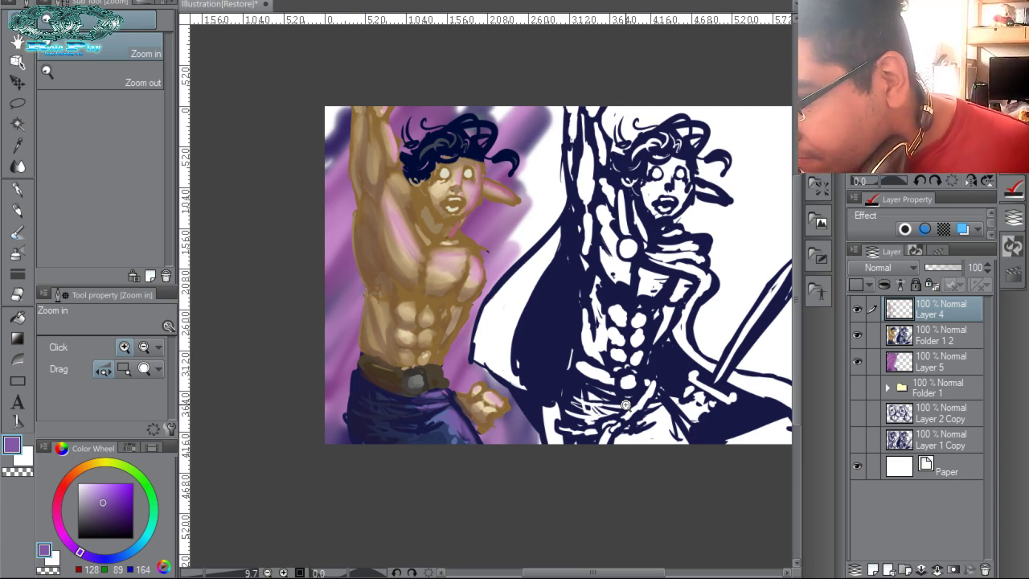
click(484, 166)
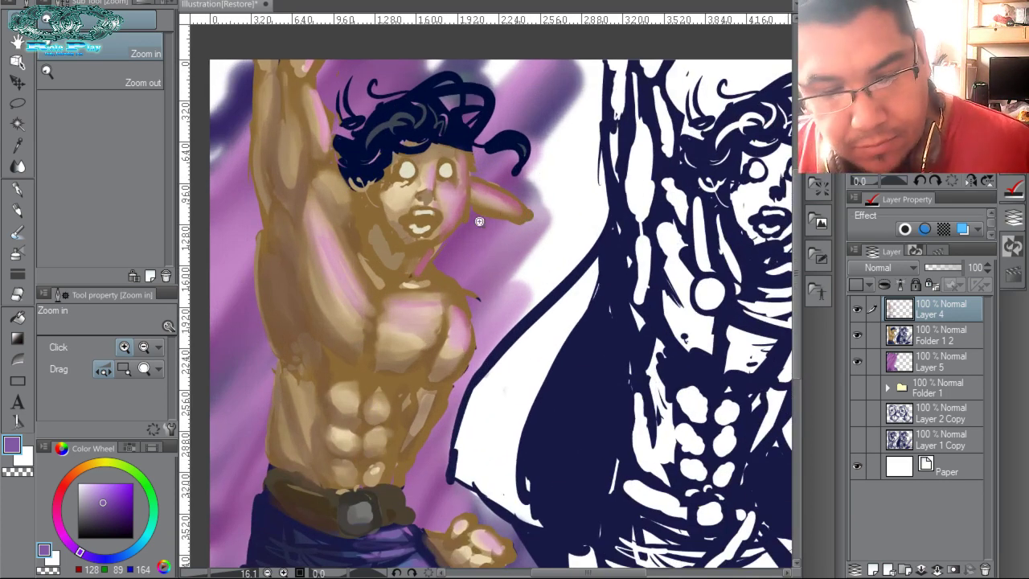
key(p)
scroll(483, 209, up, 2)
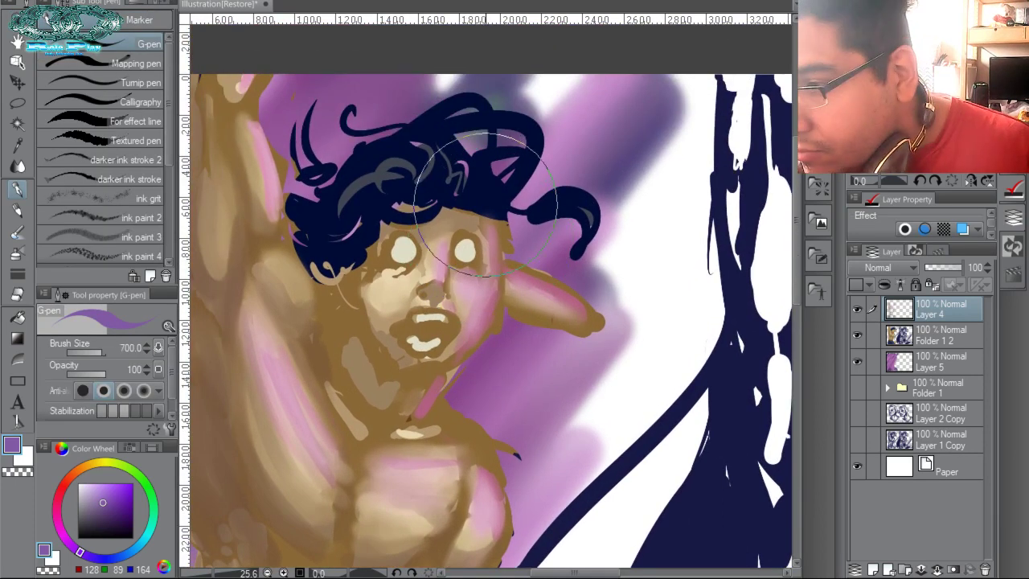
key(bracketleft)
key(bracketleft)
key(bracketleft)
key(bracketleft)
key(bracketleft)
key(bracketleft)
key(bracketleft)
key(bracketleft)
key(bracketleft)
key(bracketleft)
key(bracketleft)
alt+click(480, 177)
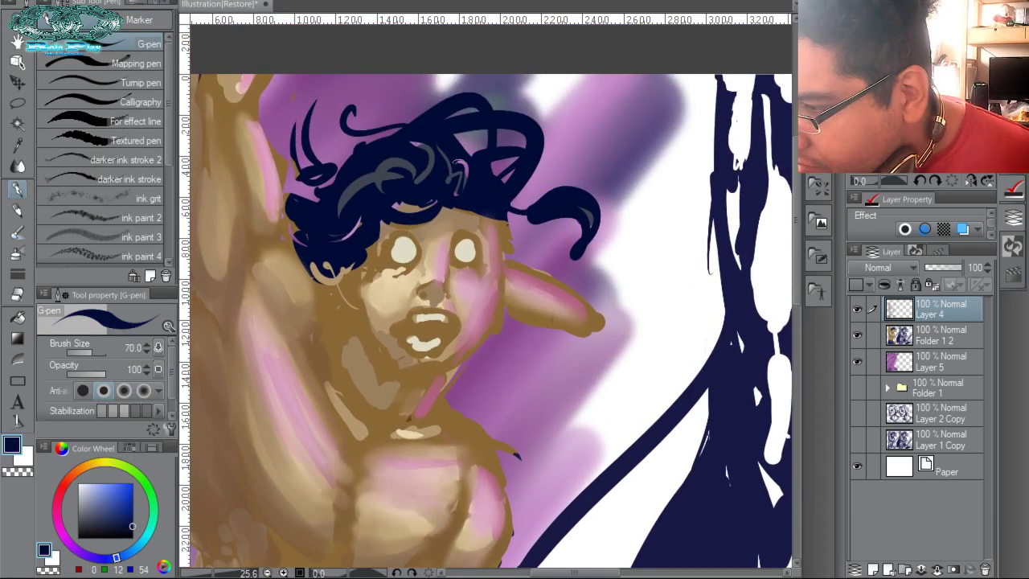
mouse_move(458, 206)
mouse_down()
mouse_move(382, 226)
mouse_move(482, 217)
mouse_up()
Paint curved strands through the front and side hair with grey RGB 64, 68, 81 sampled from the existing highlights.
alt+click(424, 173)
mouse_move(382, 201)
mouse_down()
mouse_move(458, 208)
mouse_move(354, 229)
mouse_up()
drag(427, 200, 335, 235)
drag(338, 234, 317, 269)
drag(383, 199, 344, 209)
drag(335, 217, 315, 253)
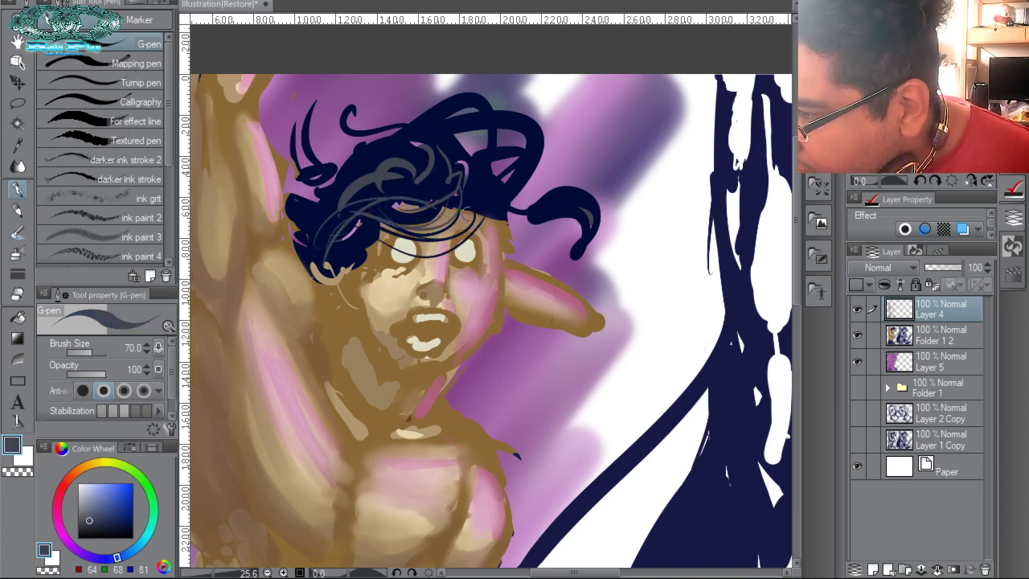
Thicken the hair above the bent arm and add flicked-out curls in navy RGB 0, 12, 54.
alt+click(495, 173)
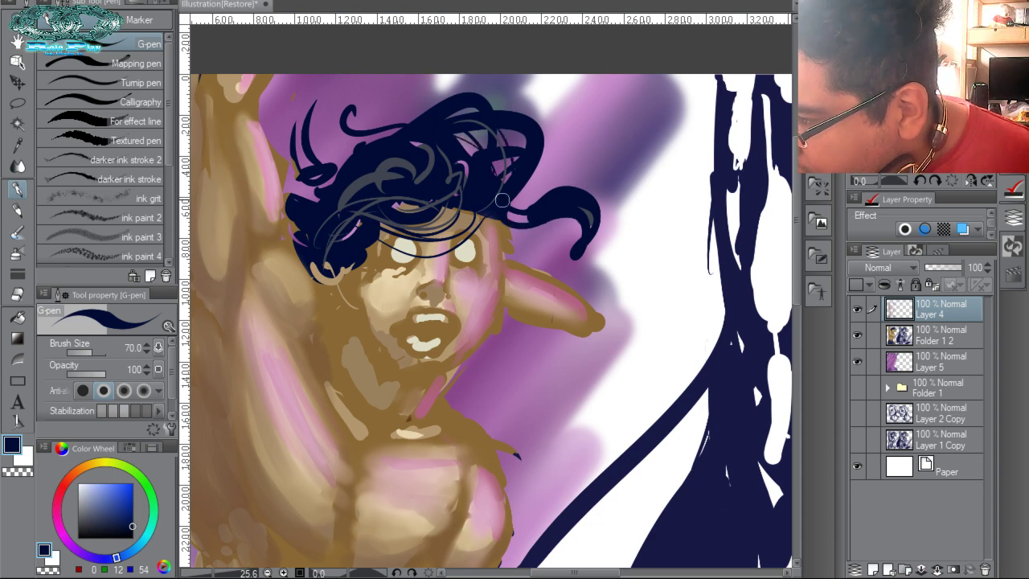
mouse_move(480, 211)
mouse_down()
mouse_move(528, 219)
mouse_move(593, 169)
mouse_move(530, 211)
mouse_up()
mouse_move(583, 188)
mouse_down()
mouse_move(534, 235)
mouse_move(542, 209)
mouse_move(502, 187)
mouse_move(513, 221)
mouse_up()
mouse_move(503, 189)
mouse_down()
mouse_move(526, 204)
mouse_move(539, 195)
mouse_move(486, 219)
mouse_move(537, 241)
mouse_up()
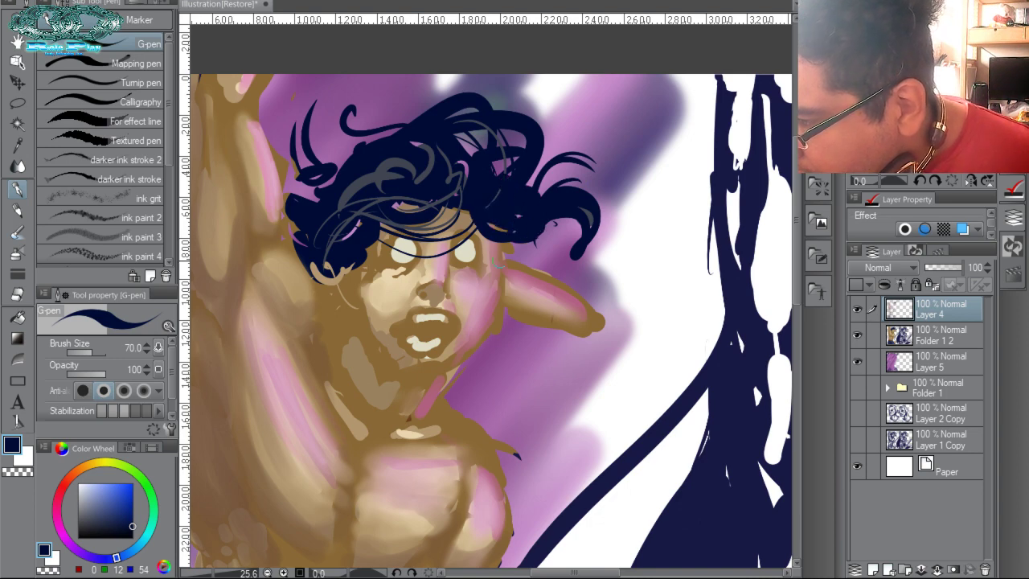
Add navy locks behind the jaw and neck, sample the jaw's skin tones, and draw a long navy strand across the bent arm.
mouse_move(499, 320)
mouse_down()
mouse_move(518, 370)
mouse_move(484, 404)
mouse_move(509, 353)
mouse_move(502, 349)
mouse_move(501, 361)
mouse_move(429, 393)
mouse_move(474, 396)
mouse_move(496, 359)
mouse_move(496, 325)
mouse_up()
alt+click(497, 325)
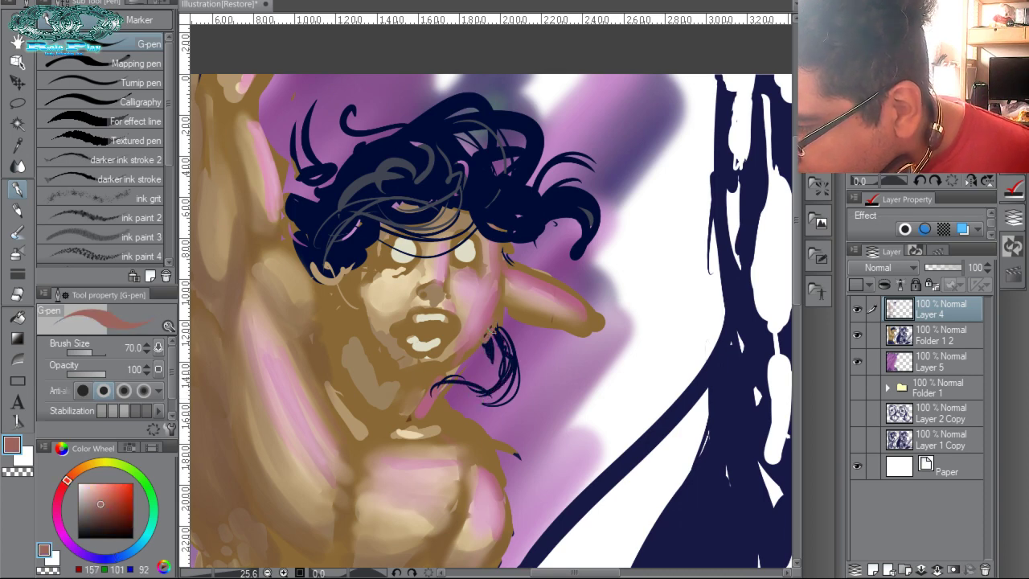
alt+click(492, 326)
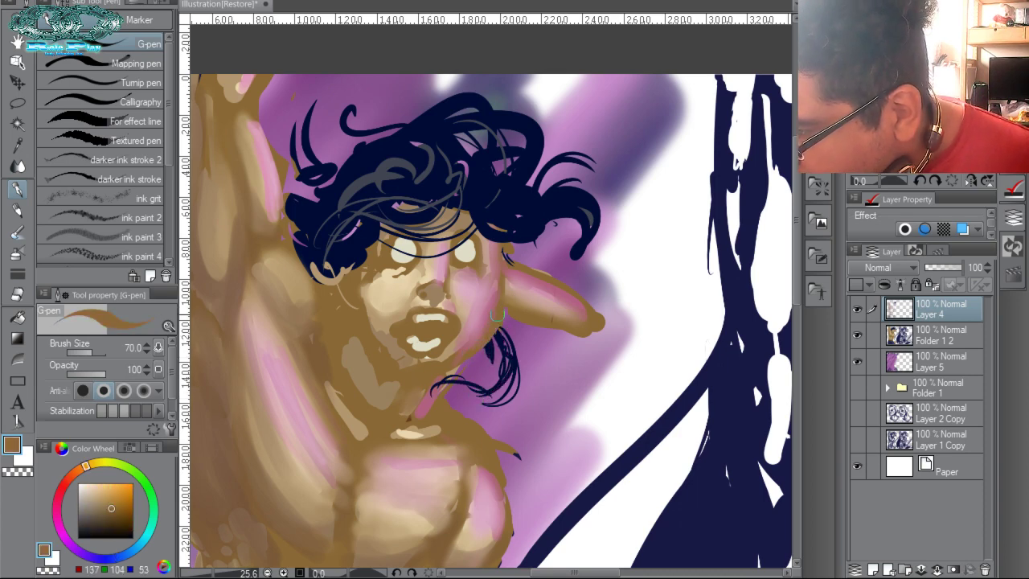
alt+click(527, 213)
drag(485, 235, 567, 315)
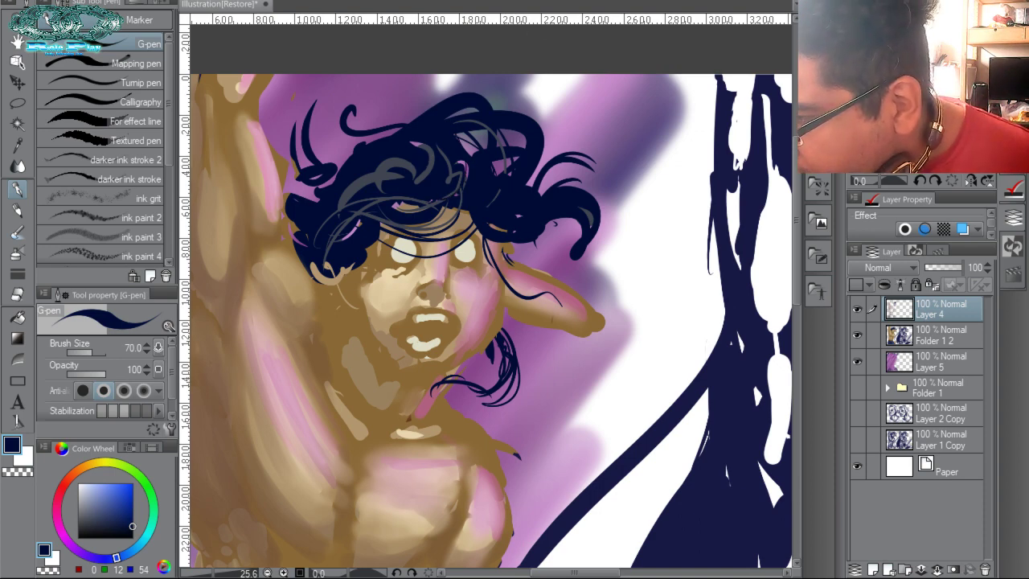
Draw grey RGB 64, 68, 81 strands over the crown and background-sampled purple RGB 189, 132, 194 strands through the hair and beside the cheek.
alt+click(412, 164)
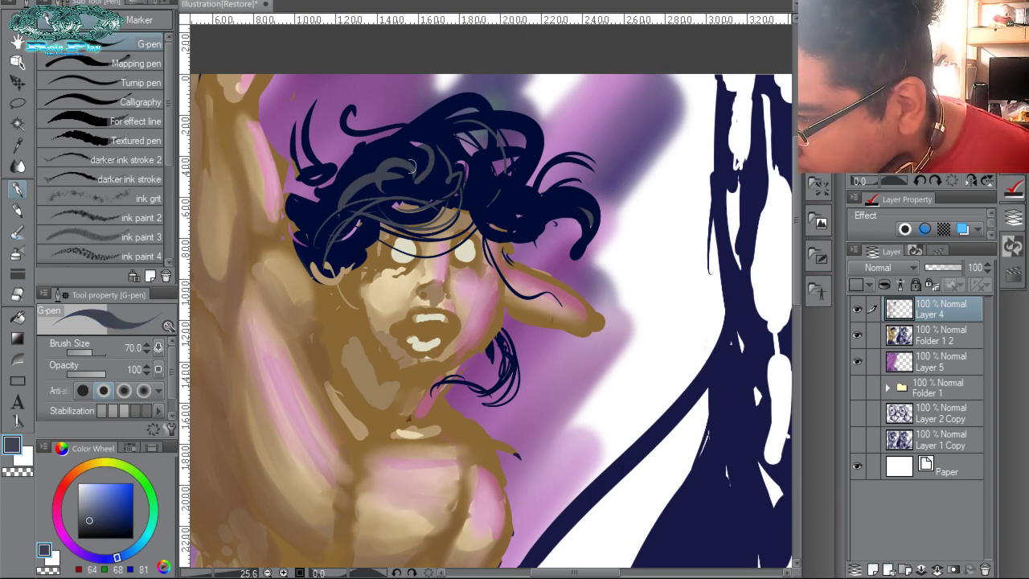
mouse_move(354, 165)
mouse_down()
mouse_move(456, 112)
mouse_move(485, 171)
mouse_move(510, 117)
mouse_move(482, 193)
mouse_move(500, 212)
mouse_up()
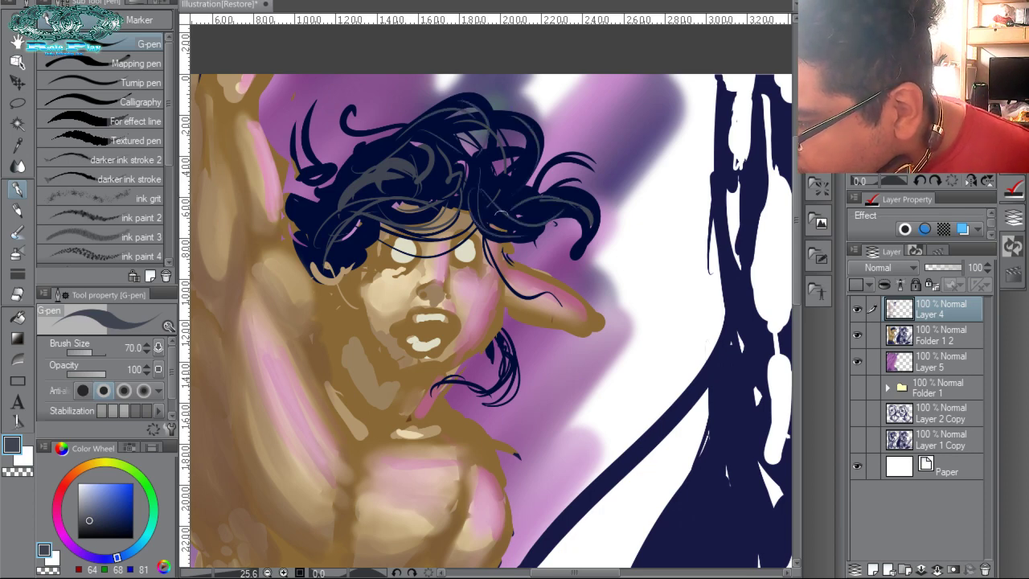
alt+click(583, 124)
mouse_move(526, 141)
mouse_down()
mouse_move(513, 191)
mouse_move(494, 195)
mouse_move(505, 217)
mouse_move(479, 205)
mouse_move(454, 125)
mouse_move(386, 165)
mouse_move(374, 185)
mouse_move(426, 201)
mouse_move(369, 171)
mouse_up()
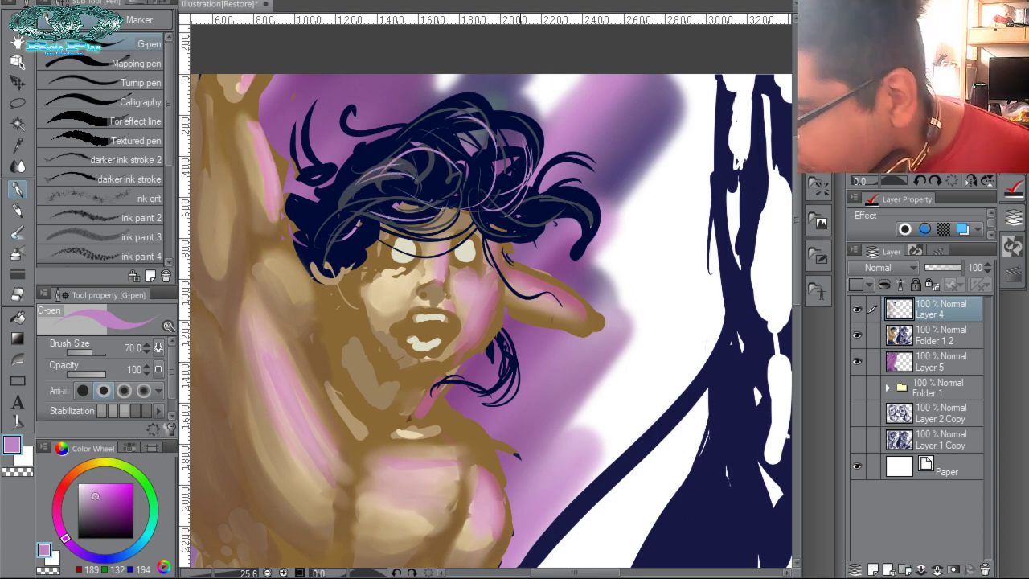
drag(496, 212, 553, 244)
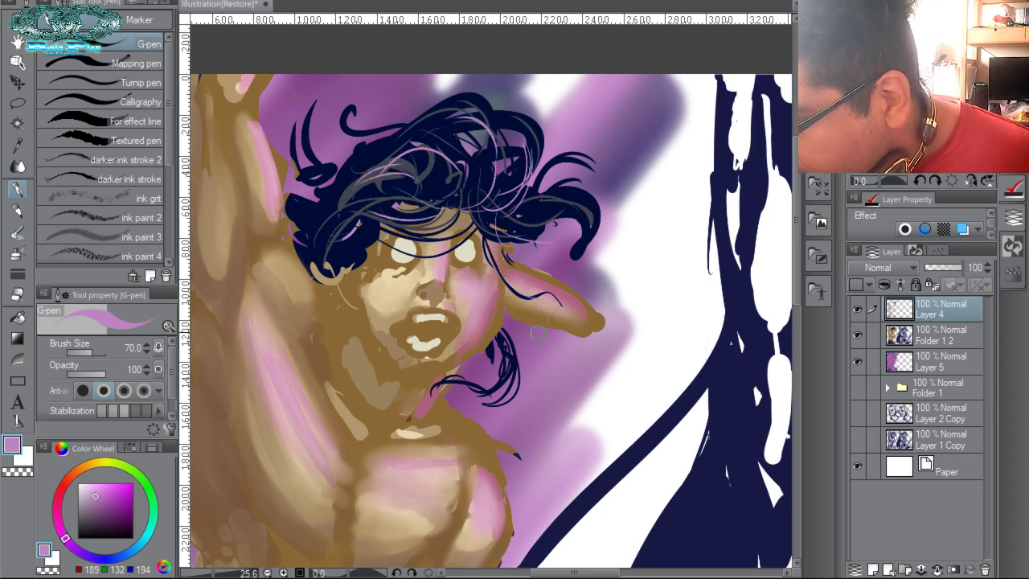
drag(529, 345, 487, 258)
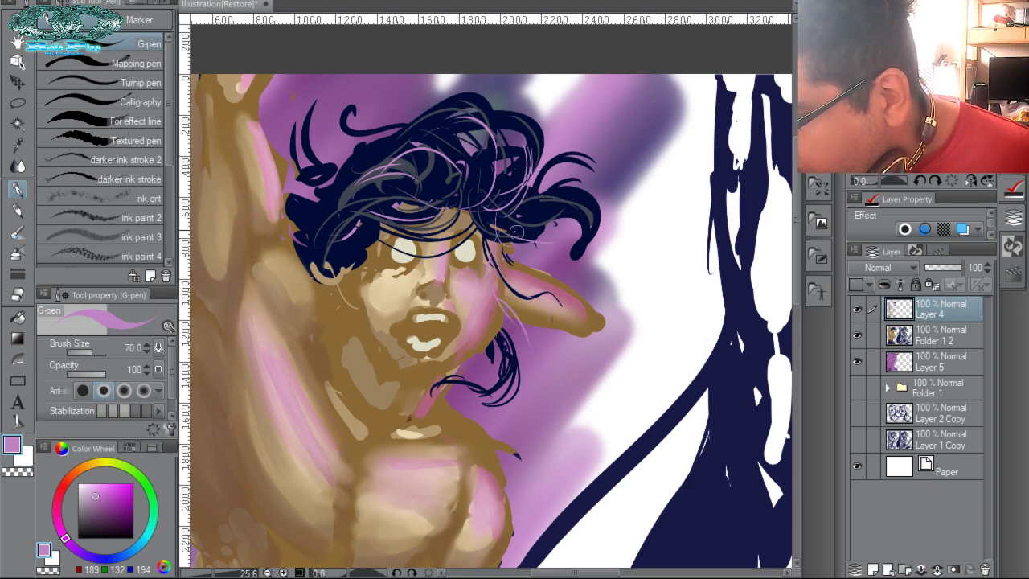
Layer lighter highlight strands over the fringe and beside the cheek with pink RGB 213, 146, 219 and lilac RGB 189, 146, 219.
click(95, 490)
mouse_move(529, 337)
mouse_down()
mouse_move(486, 277)
mouse_move(490, 213)
mouse_up()
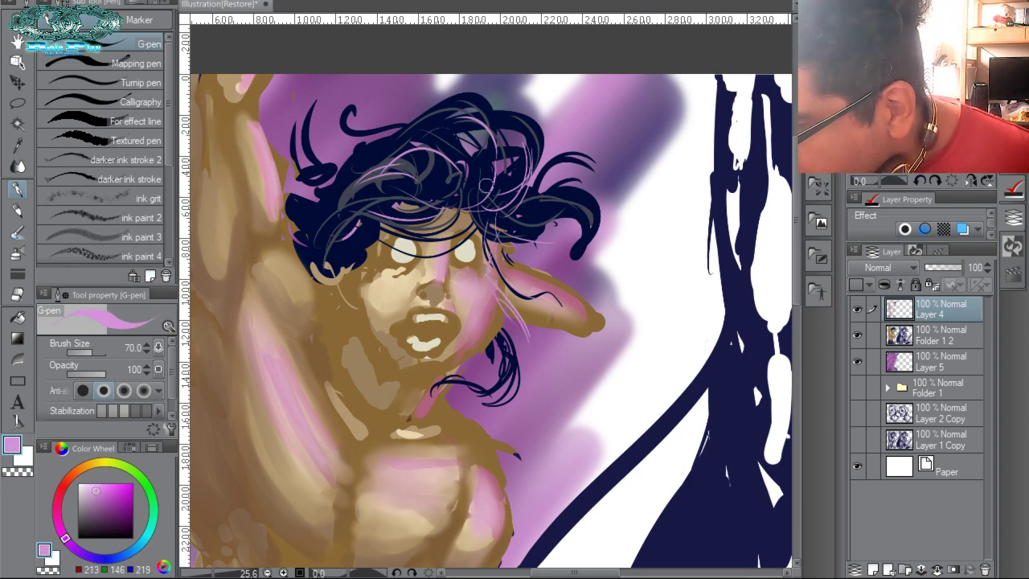
click(78, 551)
drag(515, 320, 484, 259)
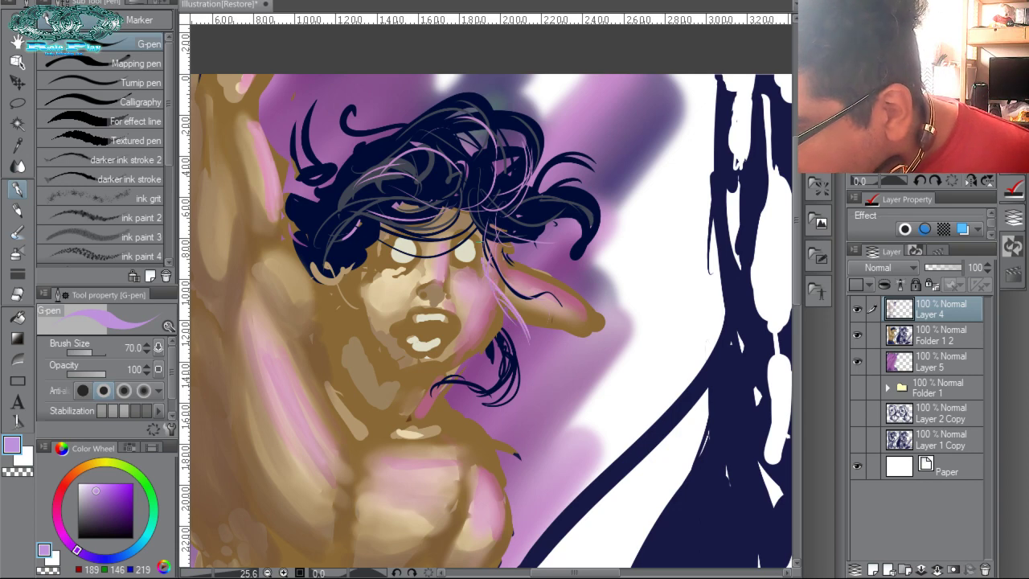
mouse_move(476, 193)
mouse_down()
mouse_move(463, 122)
mouse_move(449, 183)
mouse_move(459, 203)
mouse_move(375, 184)
mouse_up()
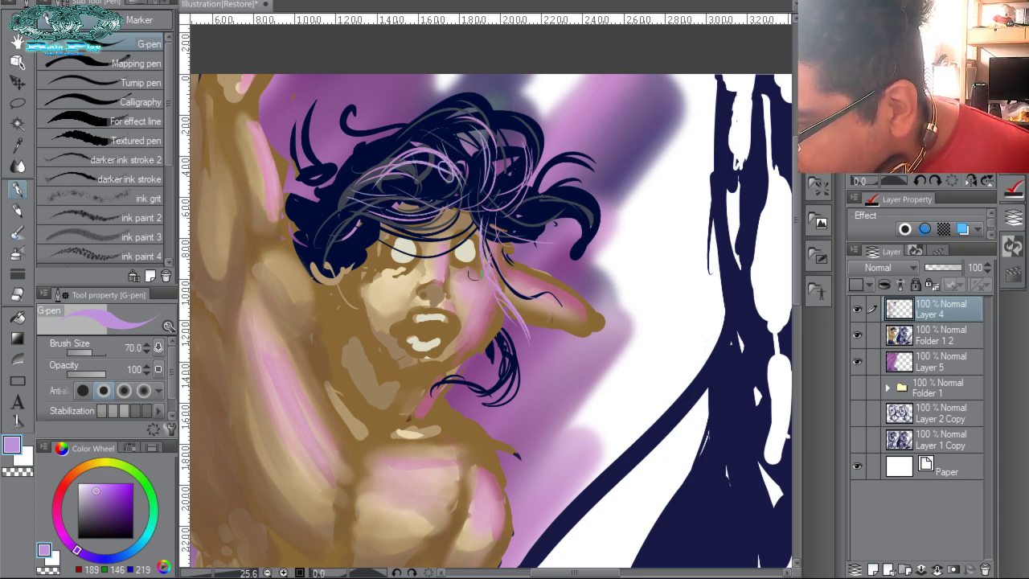
Sample around the eye and paint the irises in both eyes, using dark grey-green RGB 51, 66, 54.
alt+click(476, 251)
alt+click(469, 256)
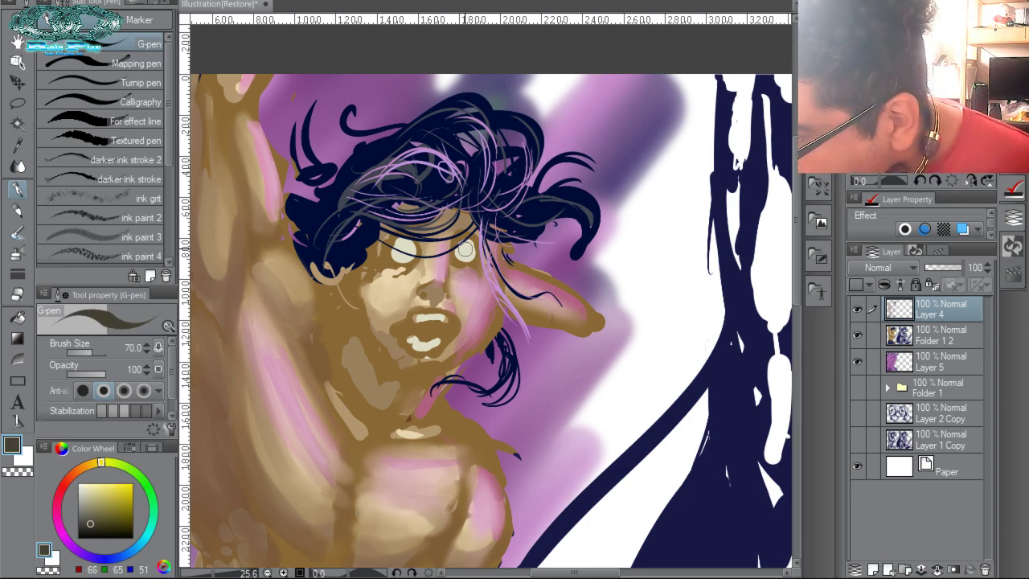
drag(465, 249, 465, 249)
click(153, 496)
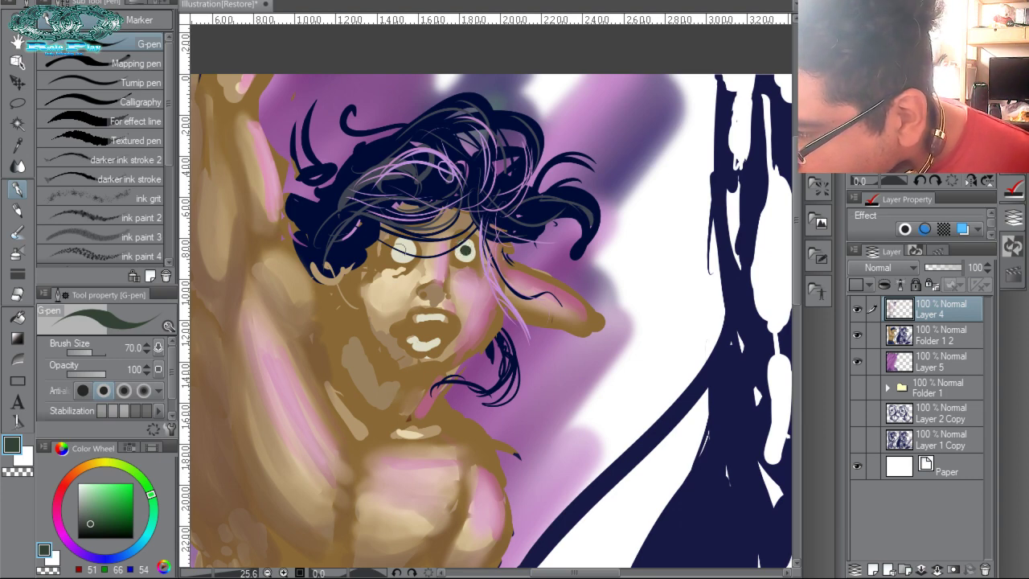
drag(402, 251, 403, 250)
Add dark green RGB 1, 21, 4 pupils and small white highlights to both eyes.
click(131, 533)
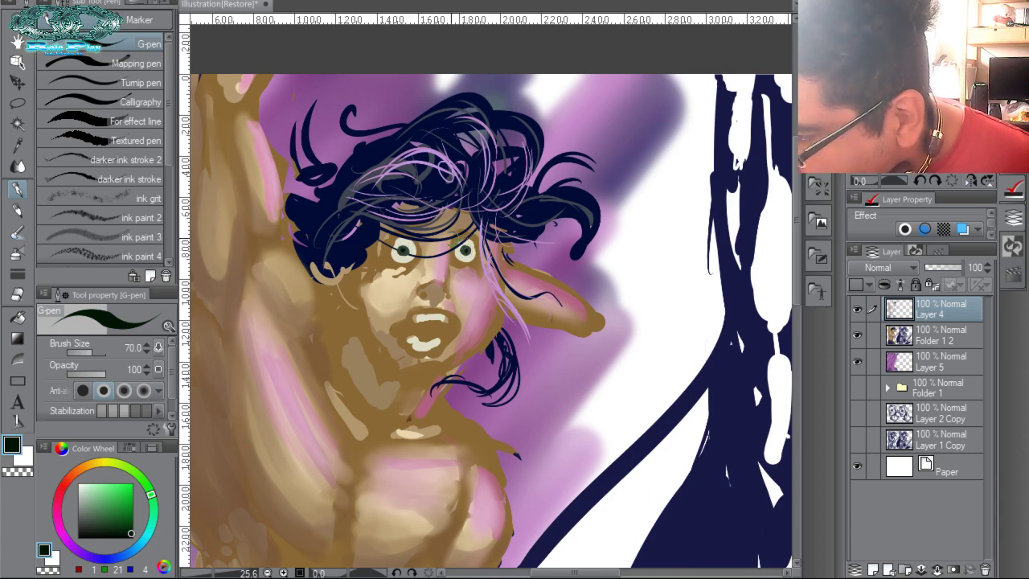
click(89, 492)
click(80, 493)
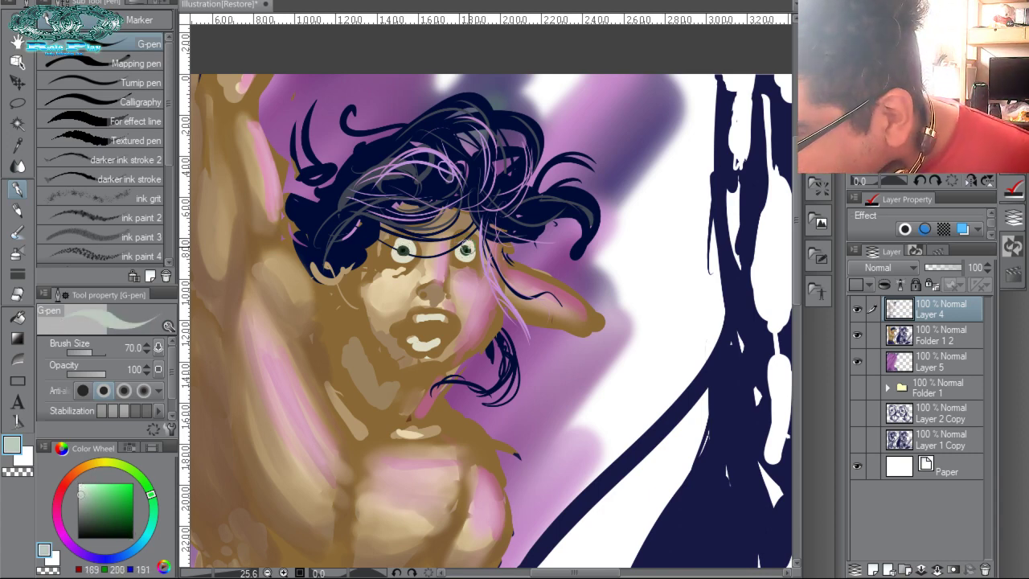
click(78, 483)
drag(465, 251, 467, 248)
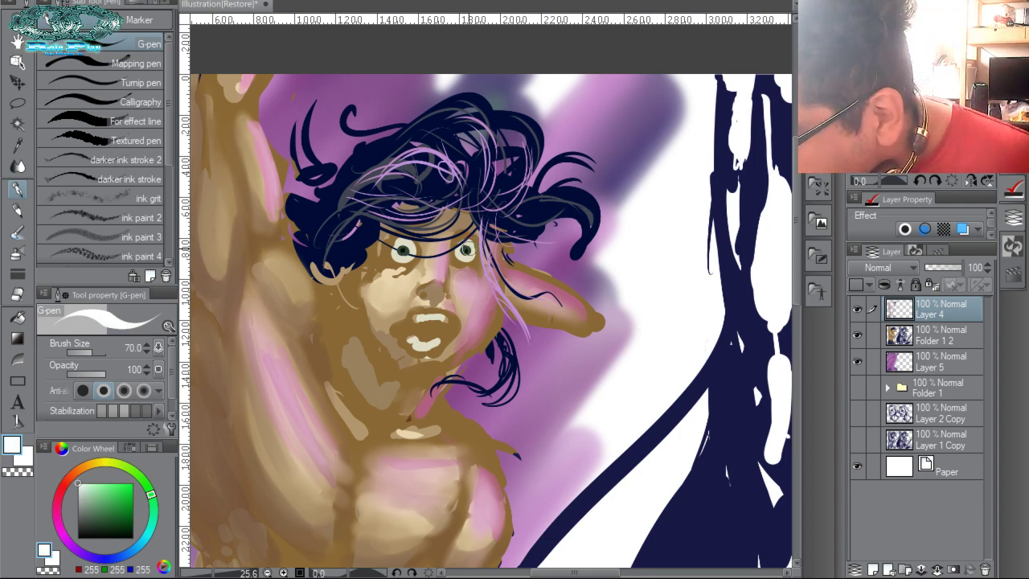
click(467, 249)
click(405, 248)
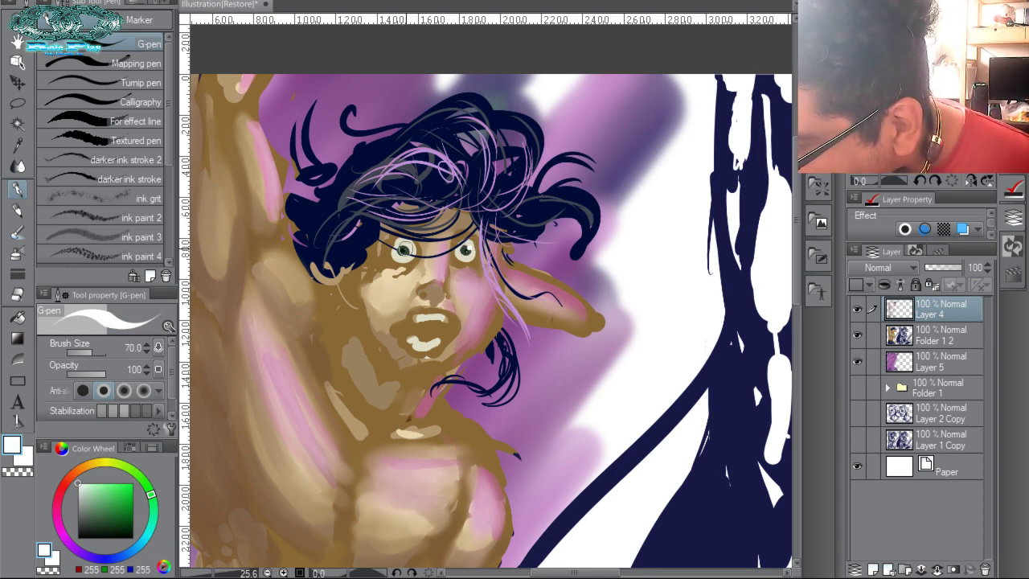
Brighten the teeth in white and darken the mouth's interior with brown RGB 100, 72, 29.
key(ctrl+space)
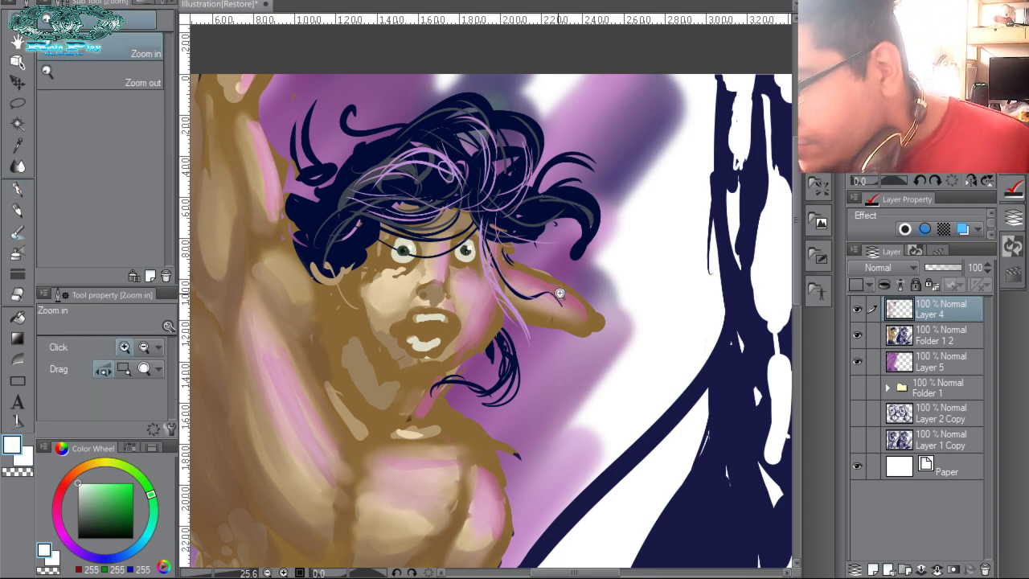
drag(559, 292, 517, 210)
drag(532, 319, 570, 317)
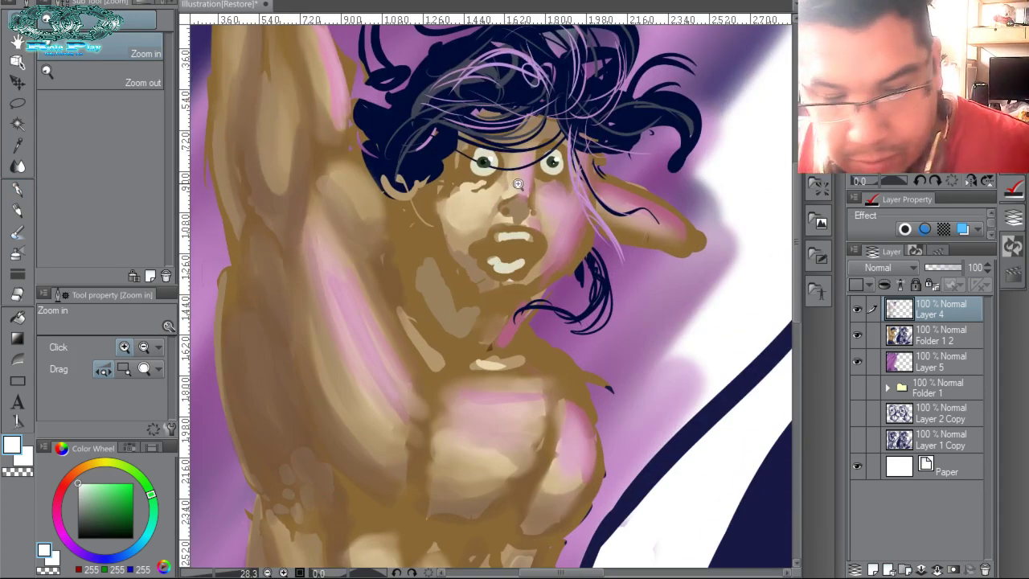
key(p)
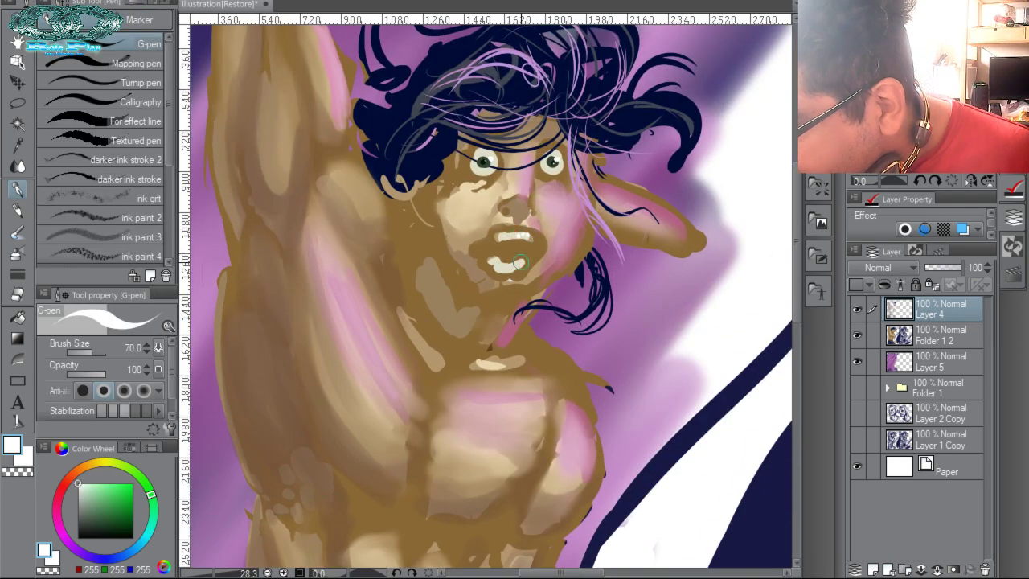
alt+click(515, 249)
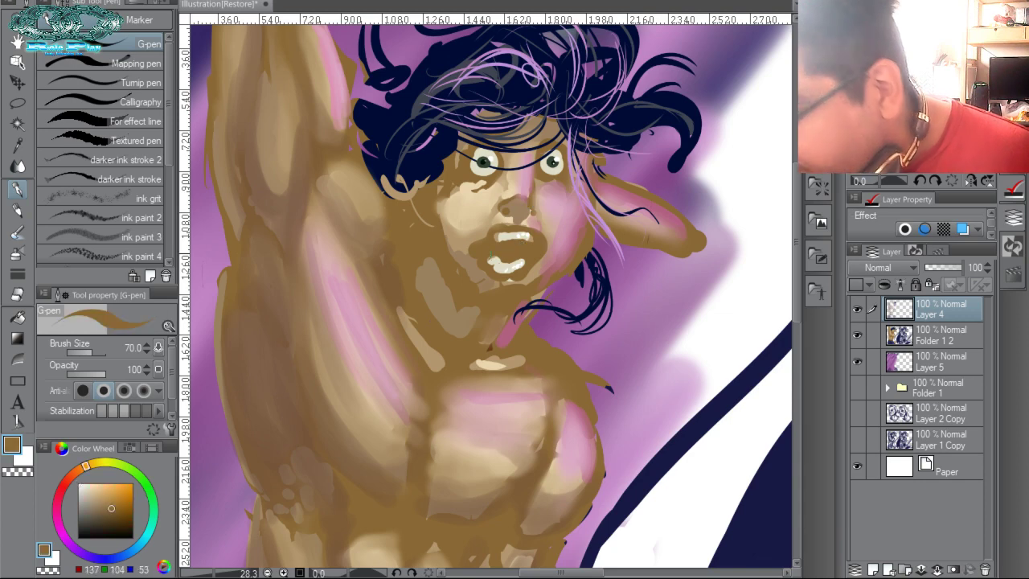
click(117, 516)
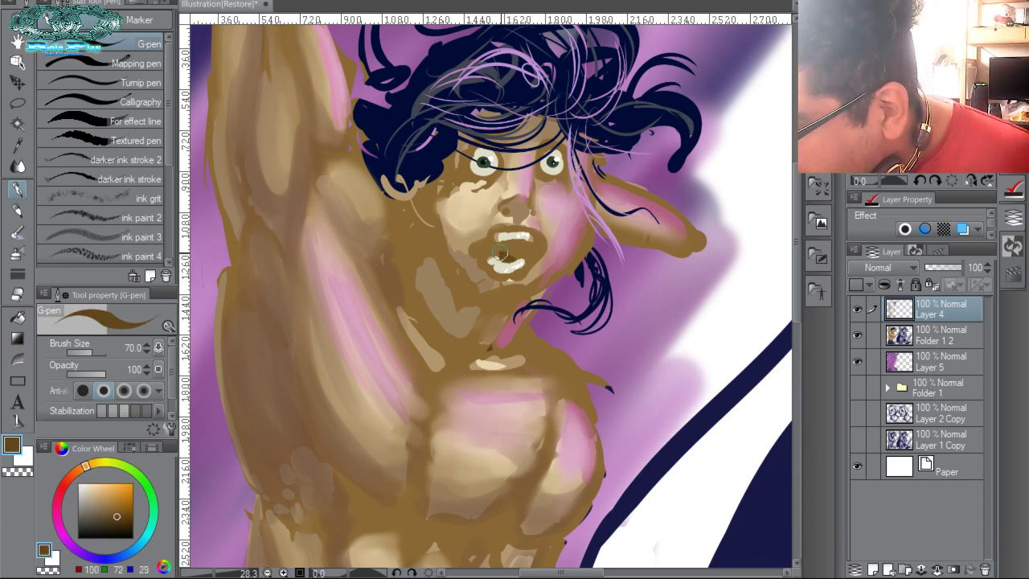
alt+click(512, 249)
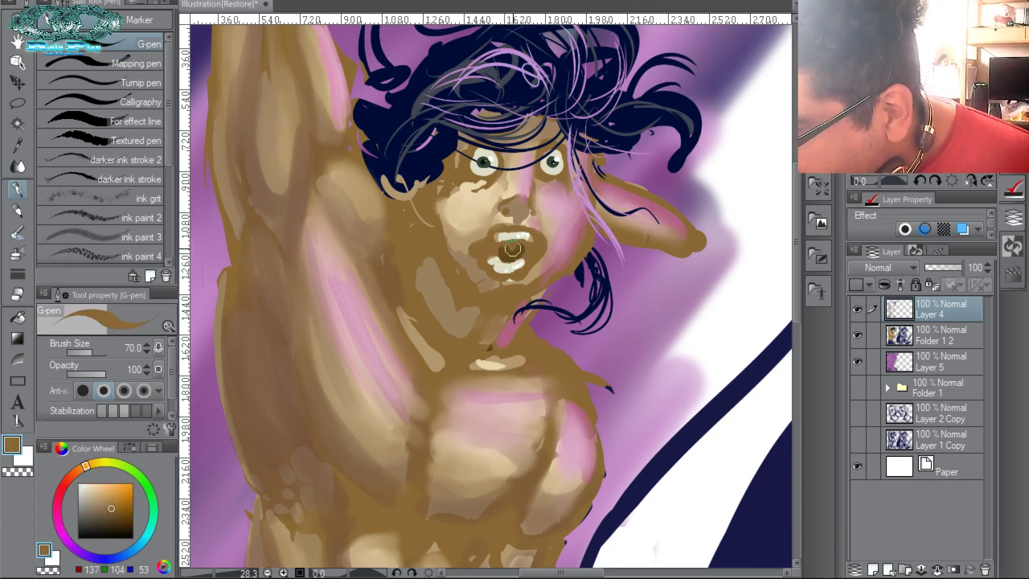
Shade the skin around the lips and the cheek fold with sampled RGB 178, 151, 111, RGB 137, 104, 53 and RGB 155, 128, 97.
key(ctrl+space)
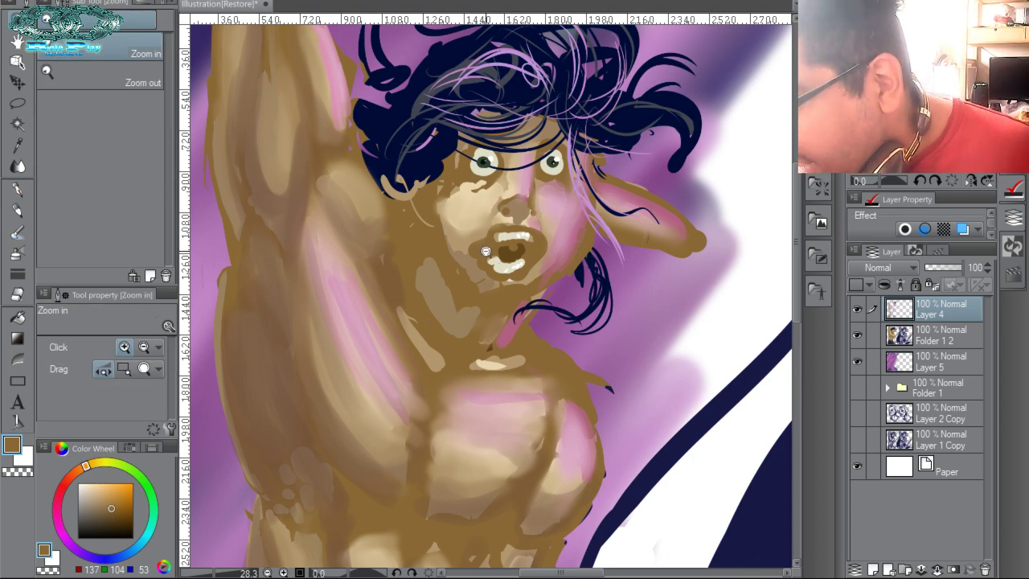
key(alt+p)
key(Escape)
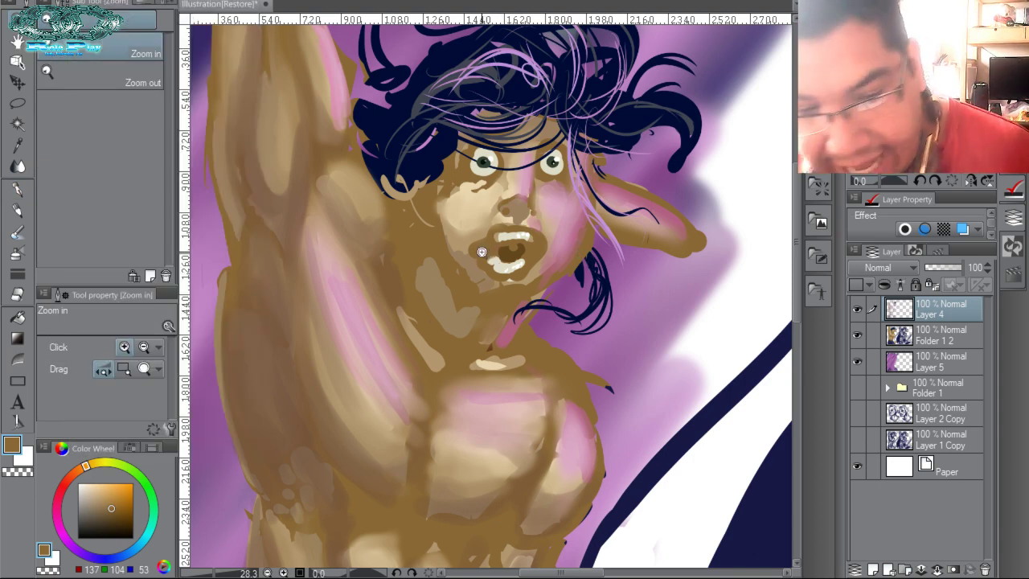
key(p)
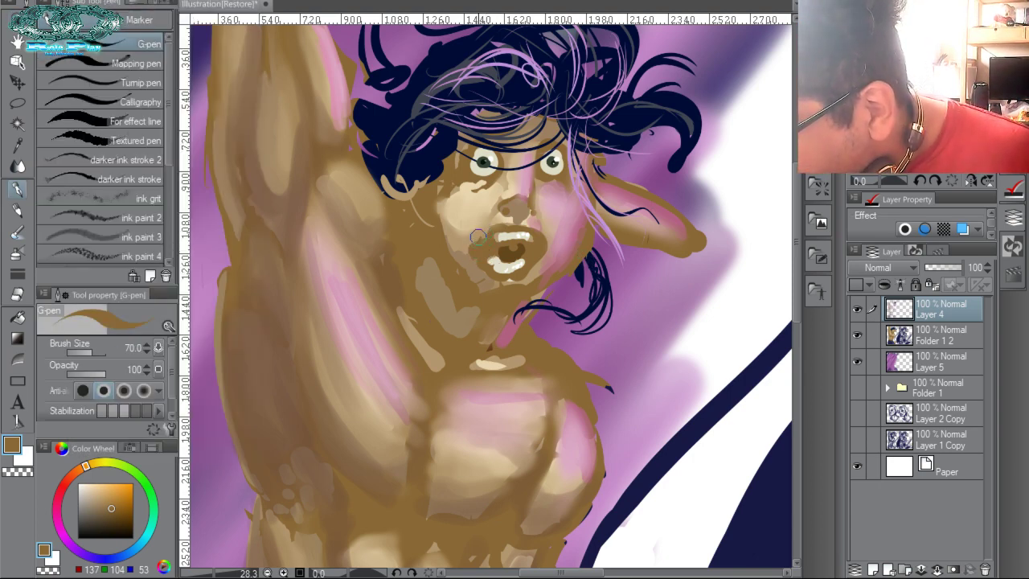
alt+click(478, 238)
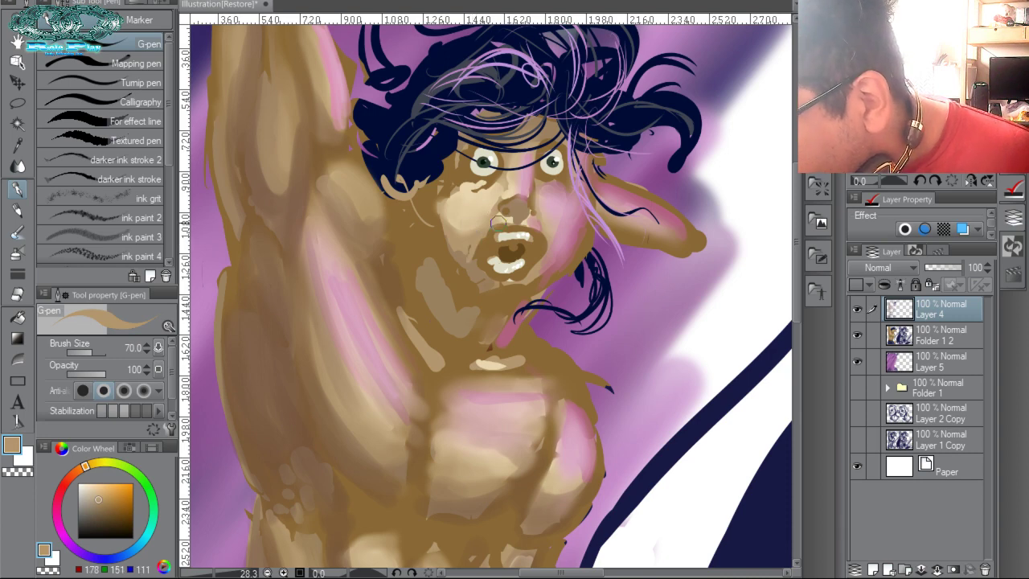
alt+click(540, 233)
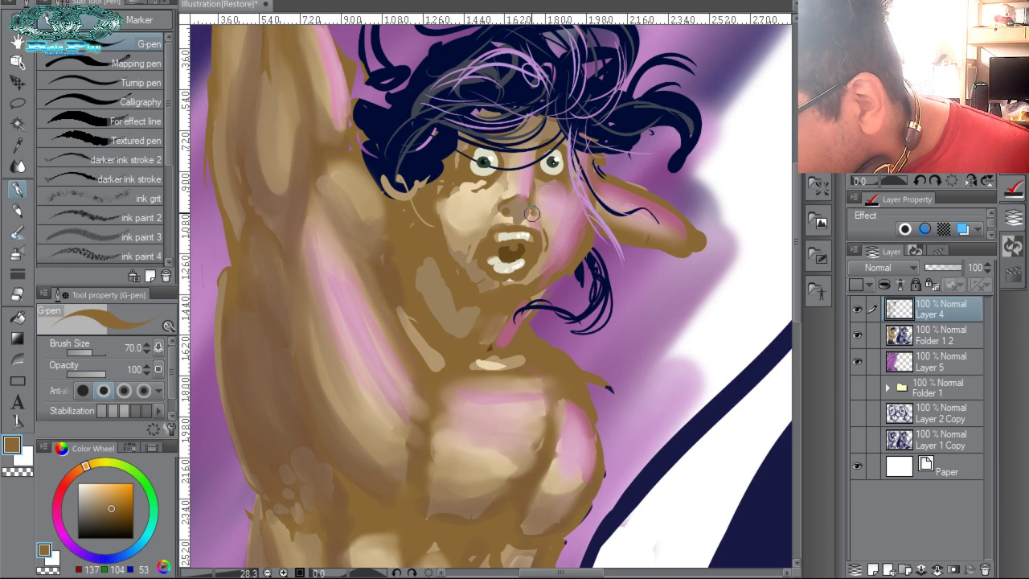
alt+click(474, 259)
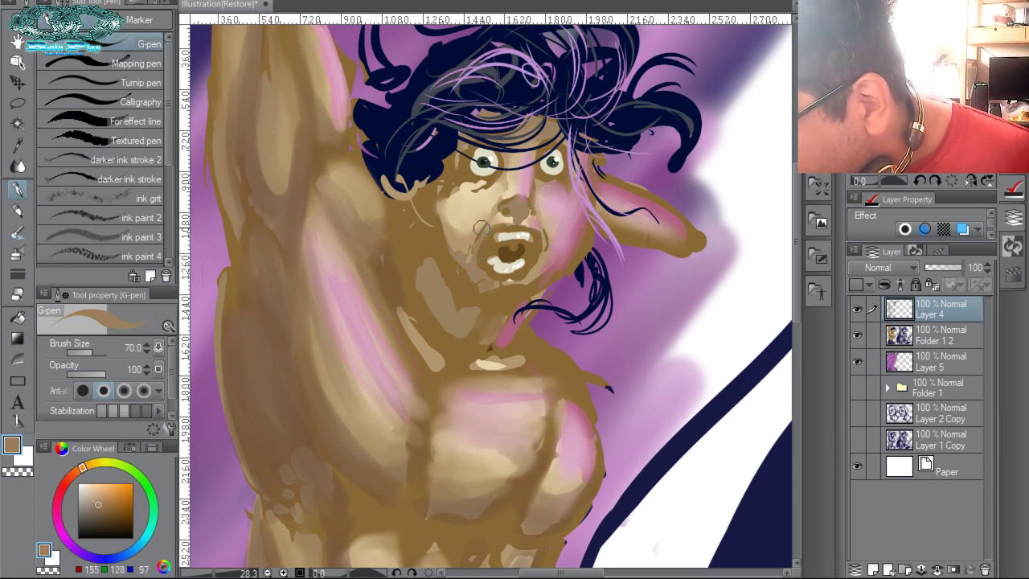
alt+click(480, 232)
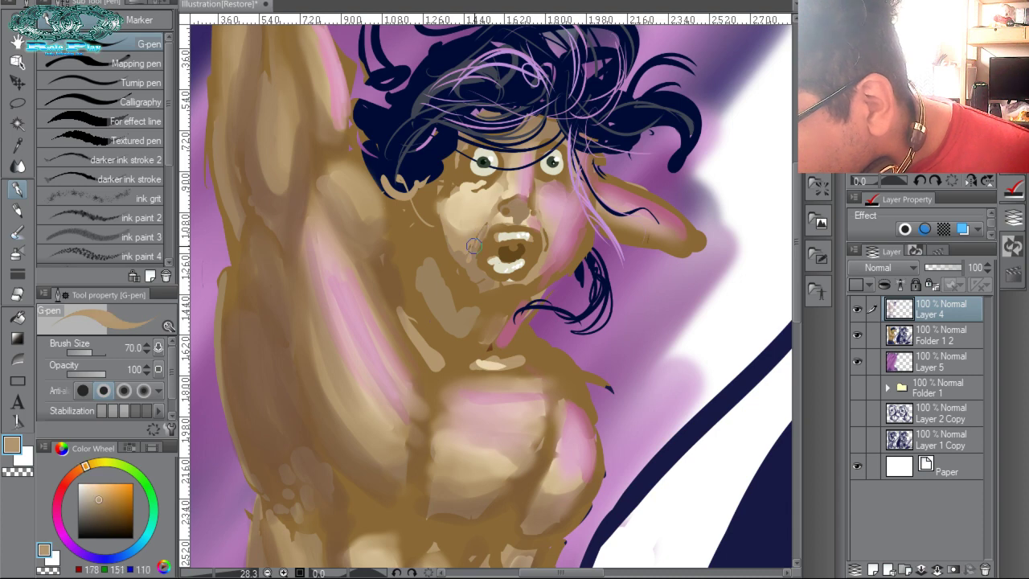
Blend highlights at both sides of the mouth with light tans RGB 212, 190, 149 and 216, 195, 155 and mid-tone RGB 155, 128, 97.
alt+click(486, 214)
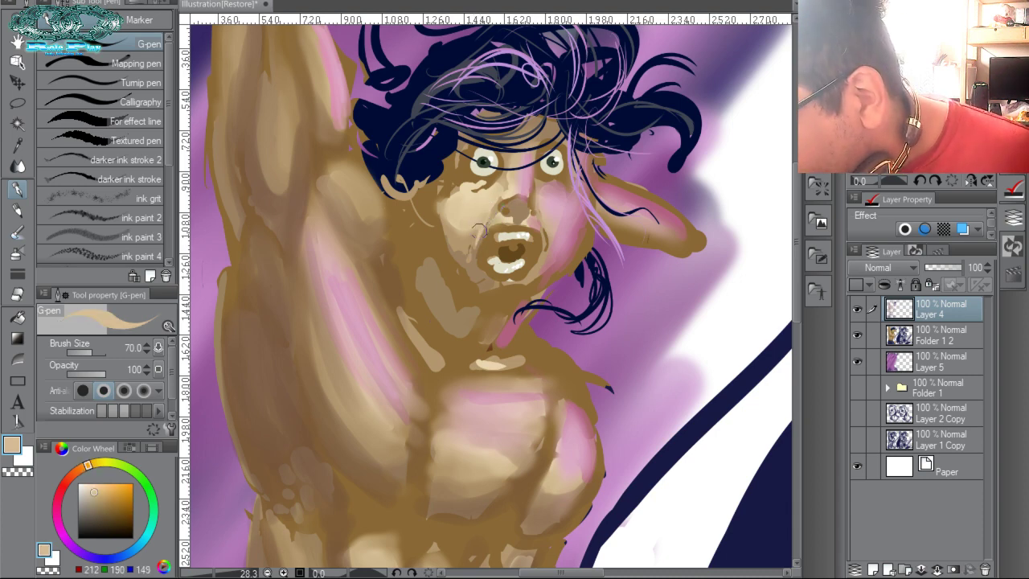
alt+click(475, 234)
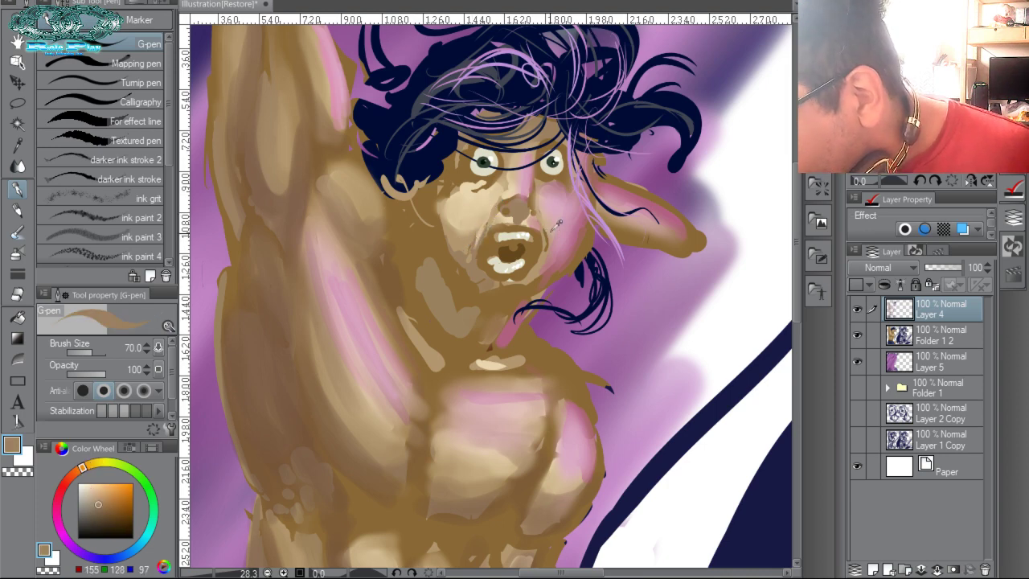
alt+click(485, 219)
drag(545, 230, 546, 247)
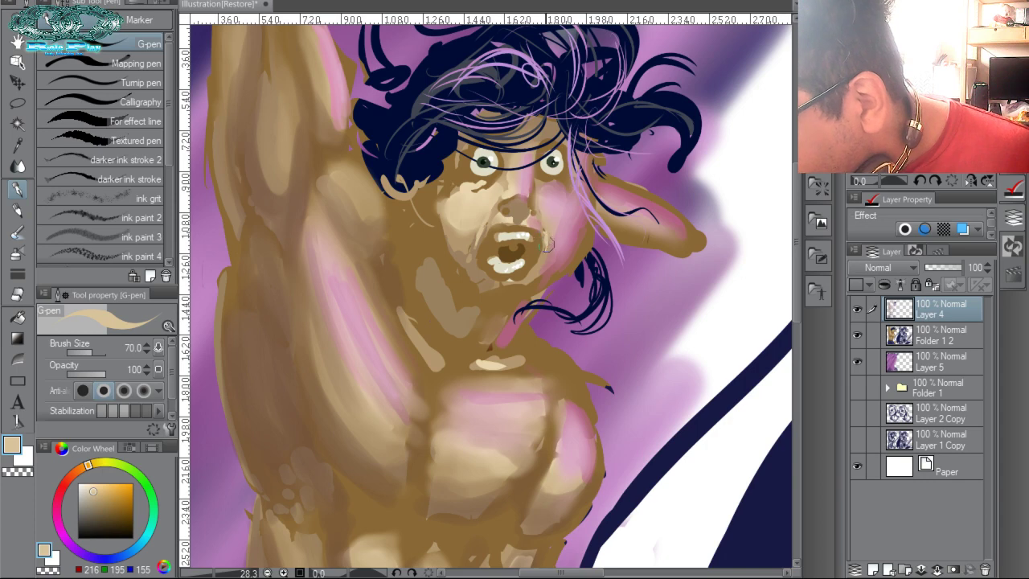
alt+click(543, 241)
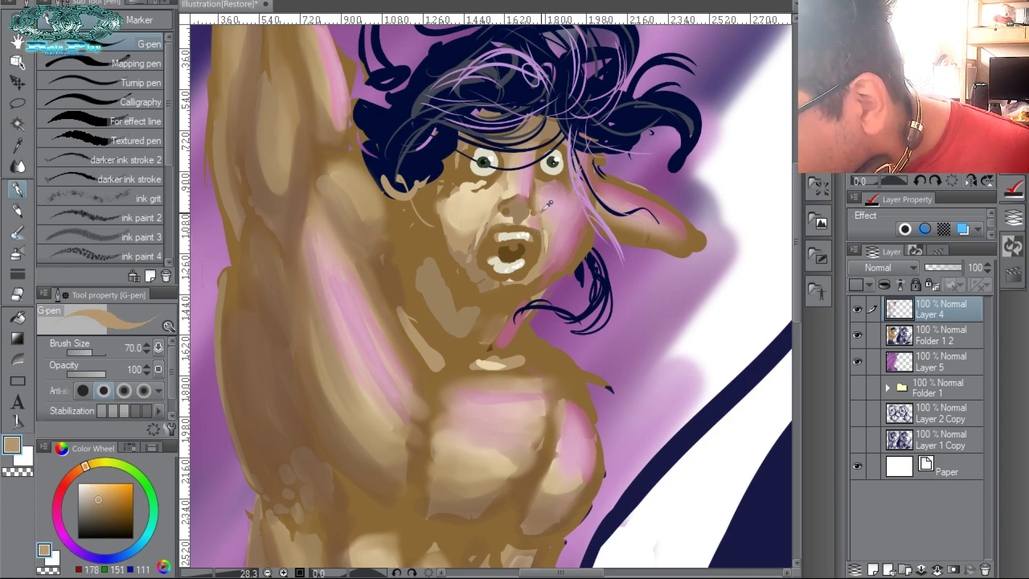
alt+click(474, 252)
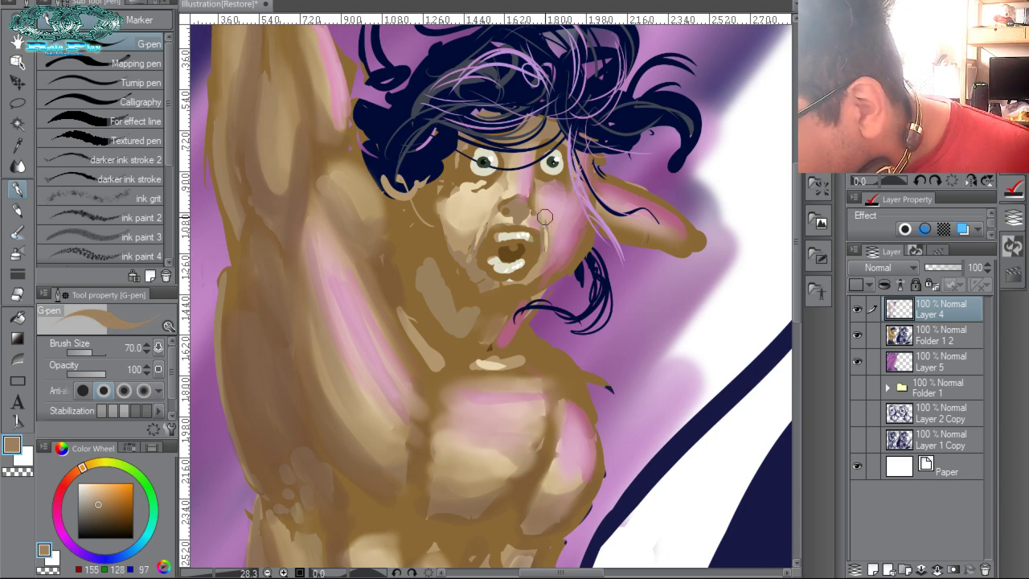
alt+click(545, 229)
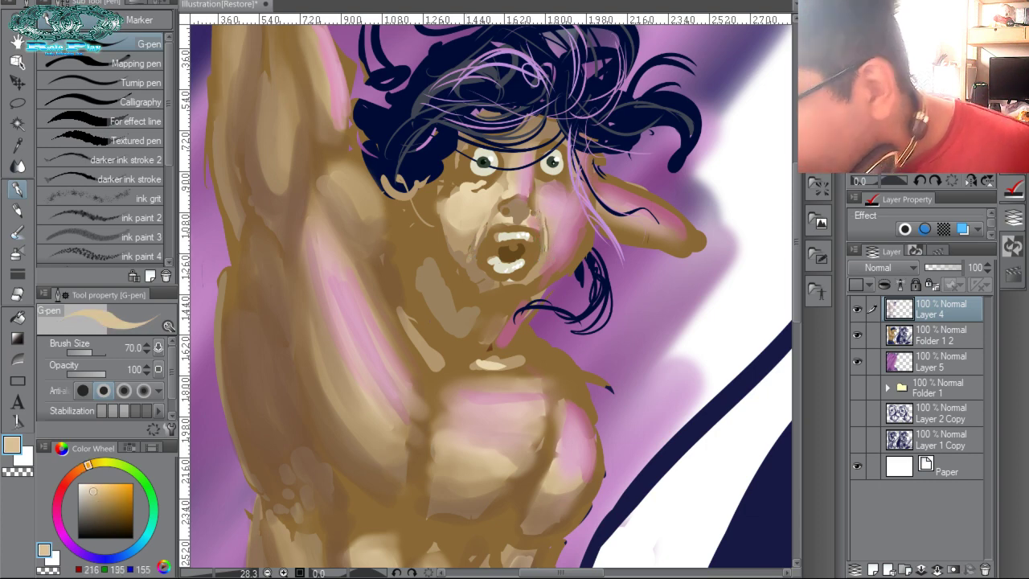
Create a layer folder, move Layer 4, Folder 1 2 and Layer 5 into it, and collapse it.
key(ctrl+space)
drag(580, 230, 500, 140)
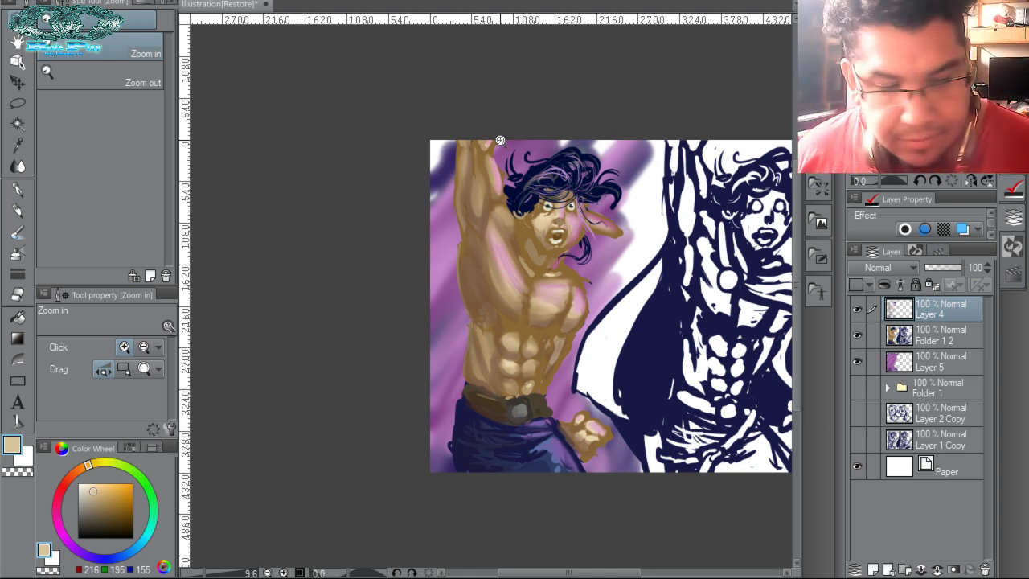
click(906, 570)
click(933, 334)
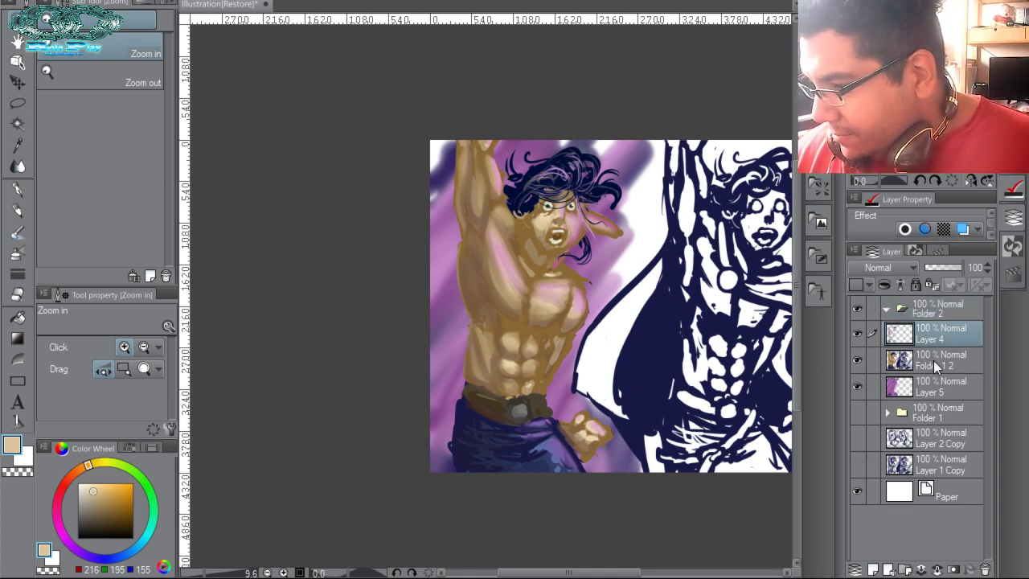
shift+click(928, 391)
drag(937, 336, 891, 312)
click(887, 309)
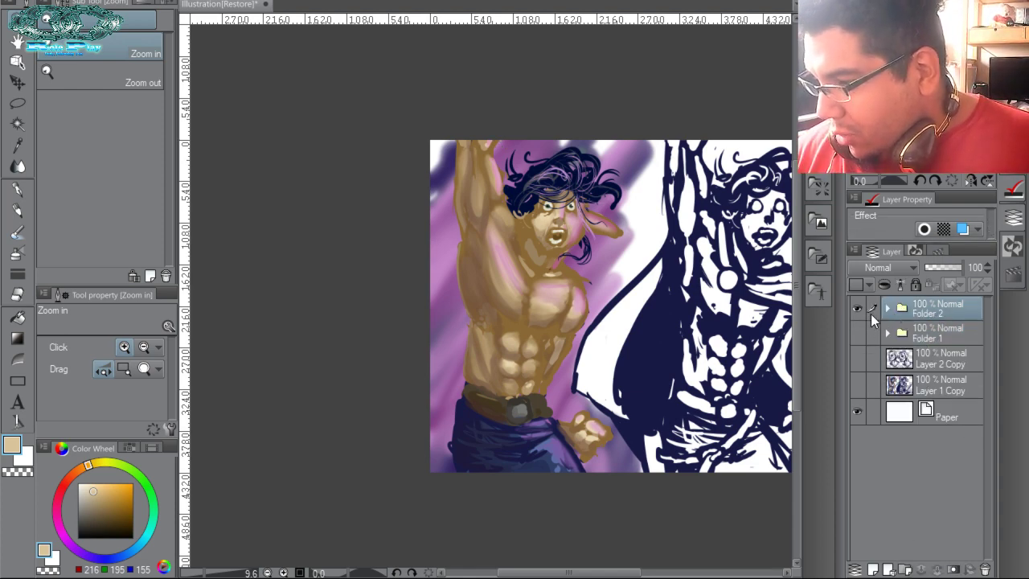
Toggle the visibility of Folder 2 and Folder 1 to compare the shaded and flat versions.
click(857, 308)
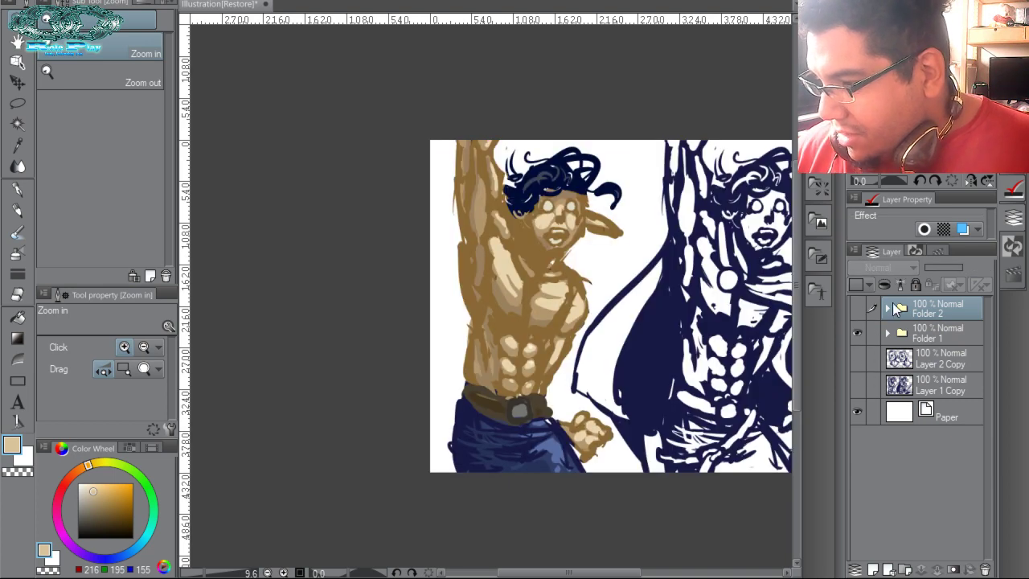
click(857, 333)
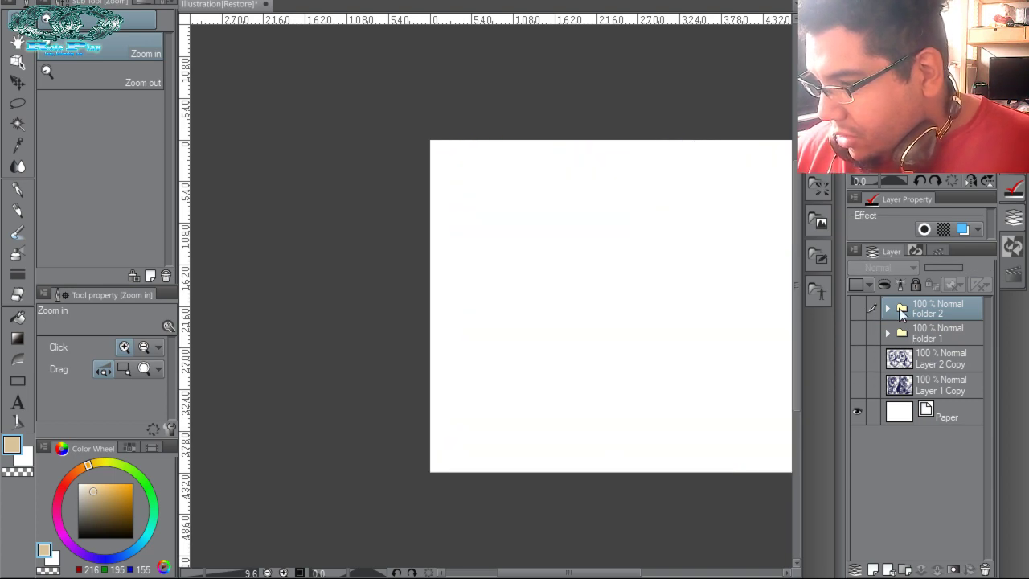
click(920, 336)
click(857, 333)
click(858, 309)
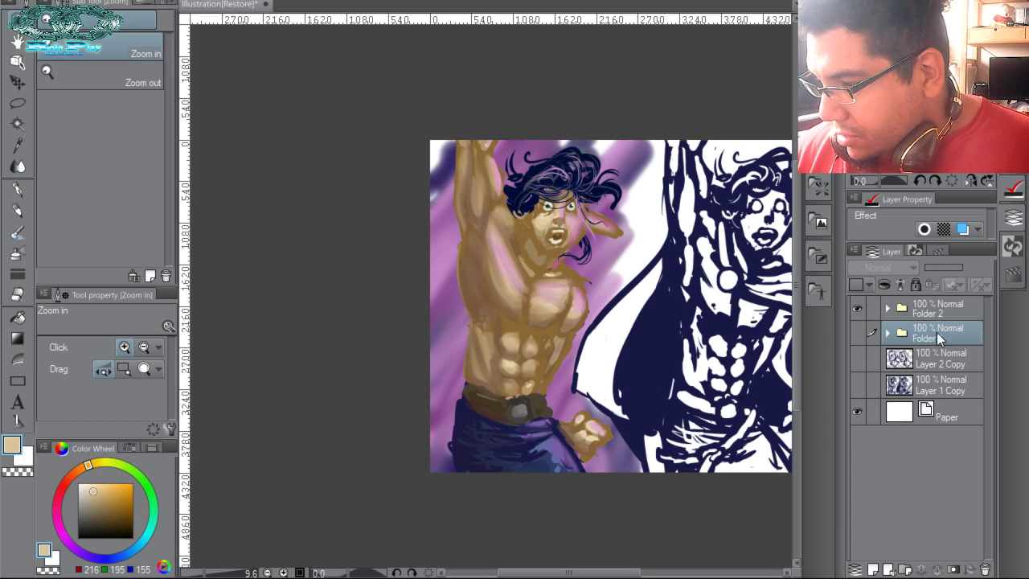
Move Folder 1 and Layer 1 Copy into Folder 2 and hide that folder and Layer 2 Copy.
mouse_move(939, 338)
mouse_down()
mouse_move(933, 310)
mouse_move(929, 333)
mouse_up()
click(857, 309)
click(858, 333)
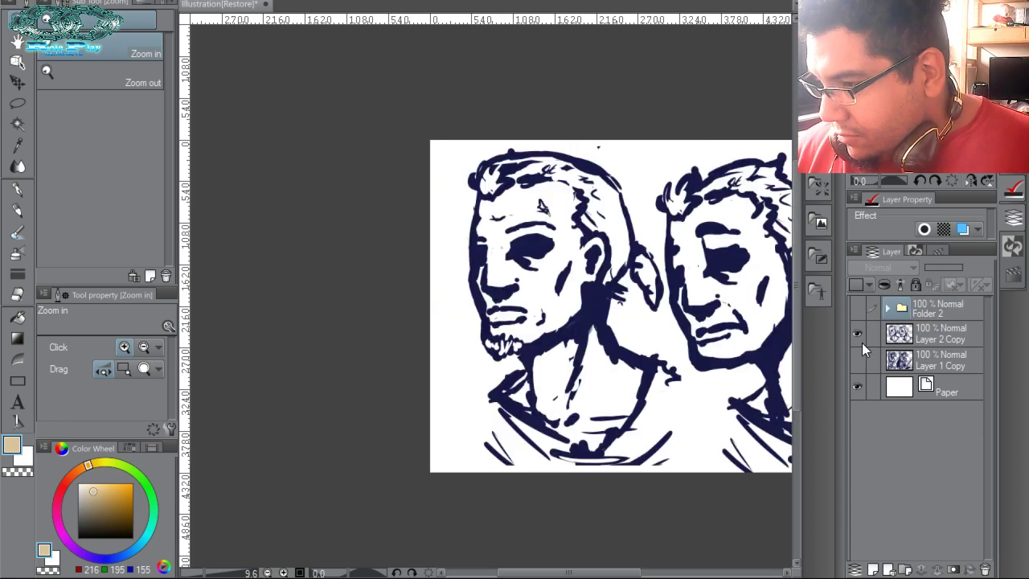
click(863, 343)
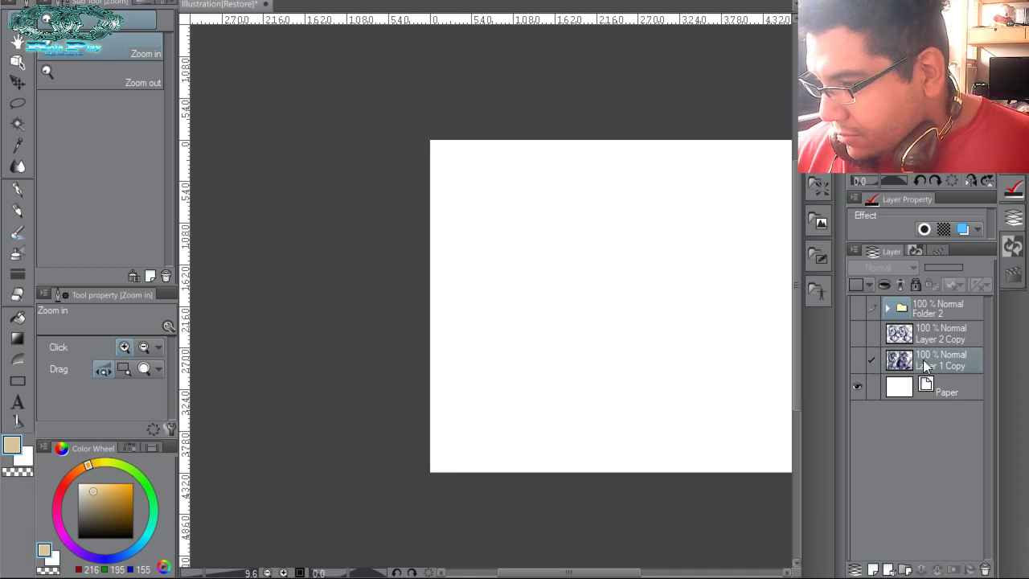
drag(923, 359, 932, 310)
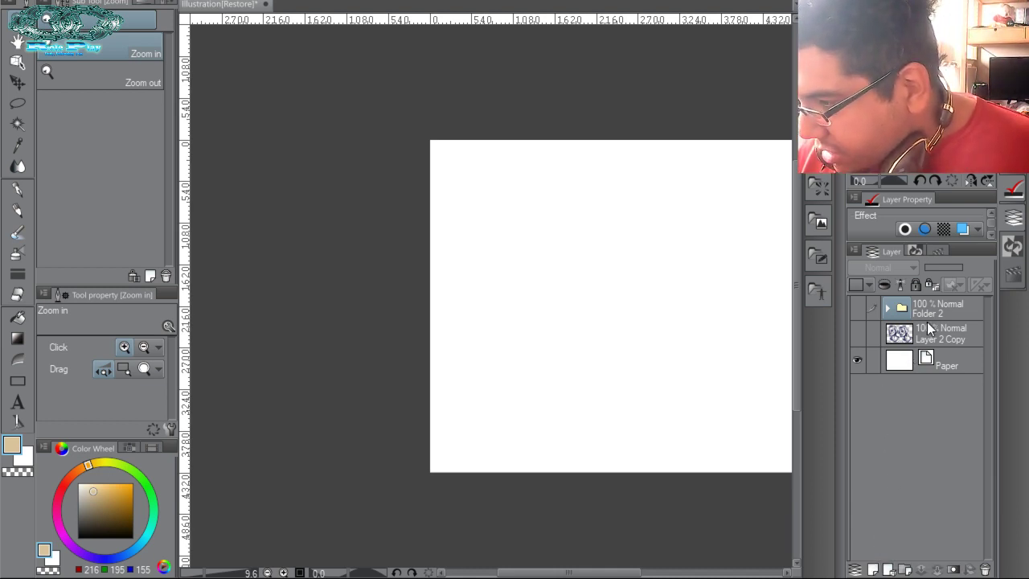
Add a new blank layer above Folder 2.
click(928, 323)
click(933, 312)
click(874, 569)
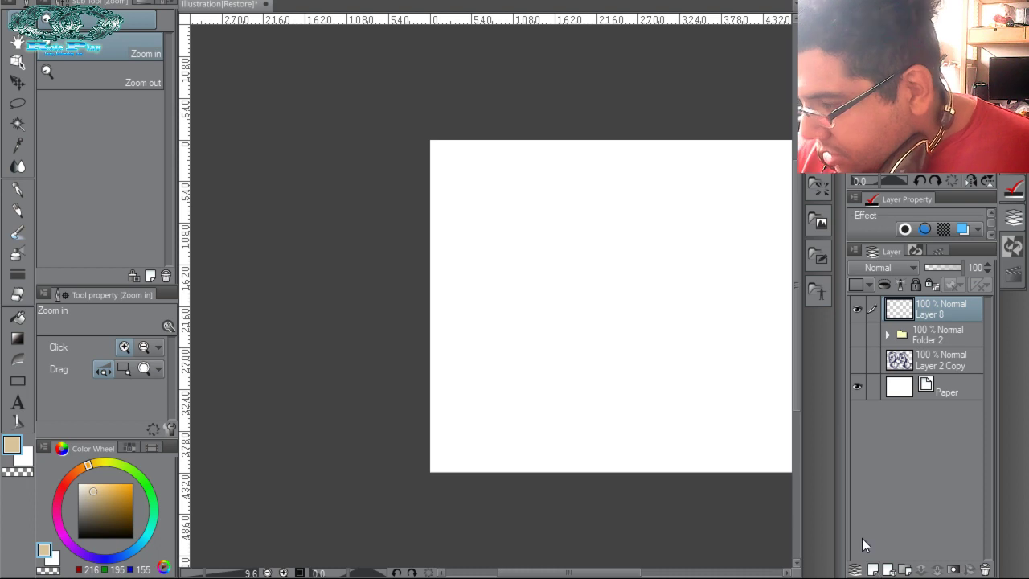
Set the drawing colour to black and choose the G-pen with brush size 30.
drag(651, 374, 497, 479)
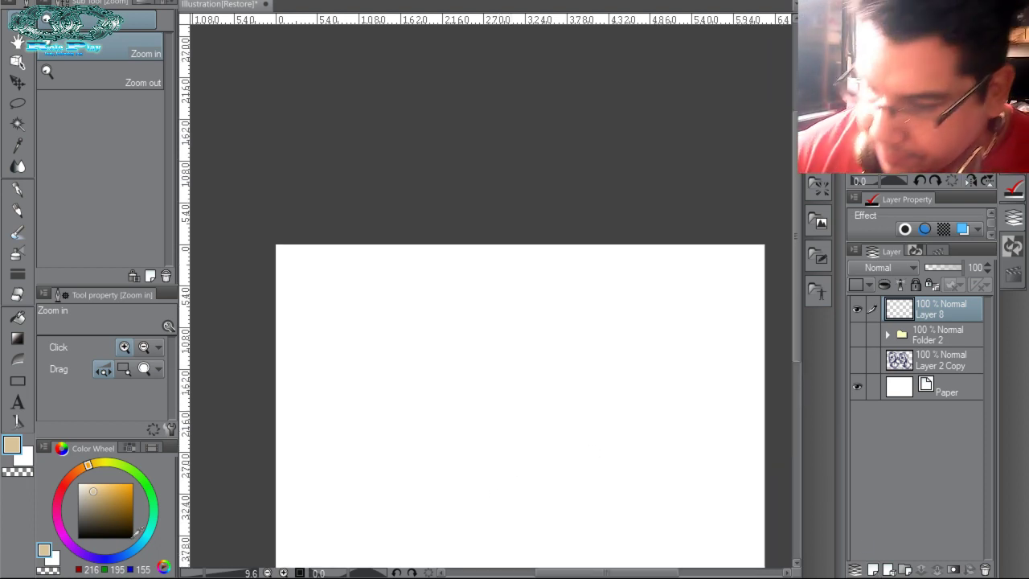
click(132, 536)
key(p)
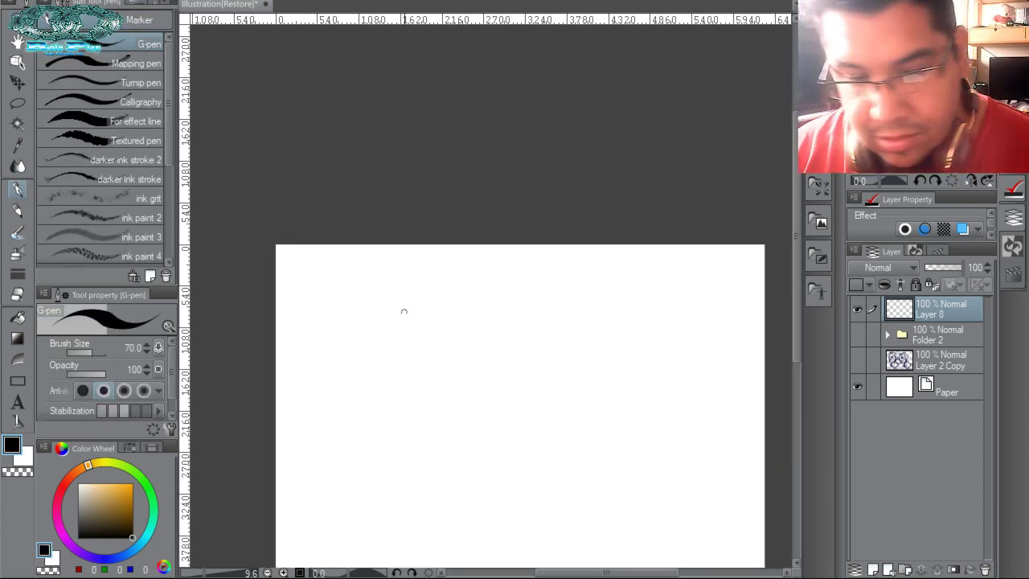
key(bracketleft)
key(bracketleft)
key(bracketleft)
key(bracketleft)
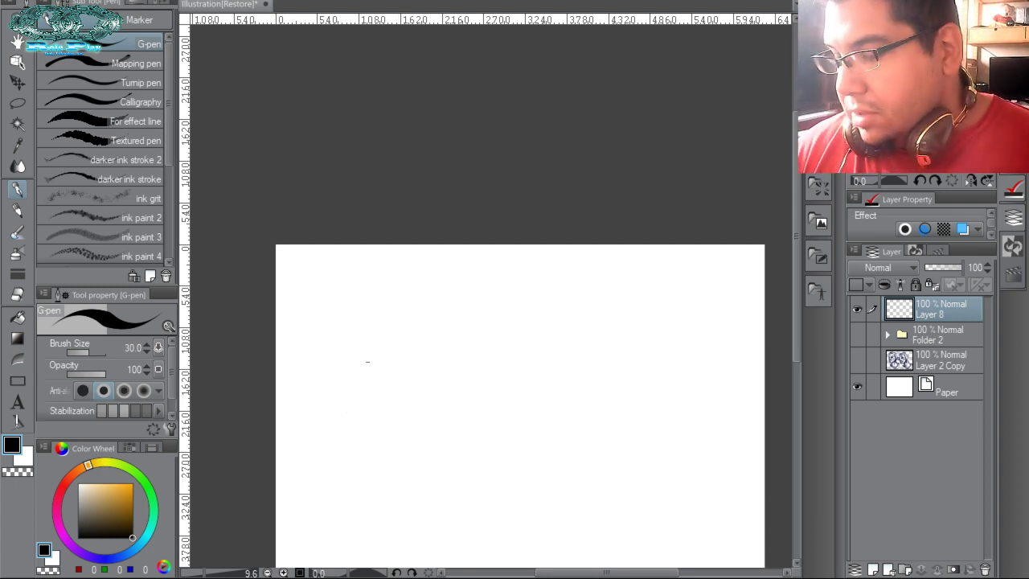
click(872, 171)
drag(626, 429, 555, 283)
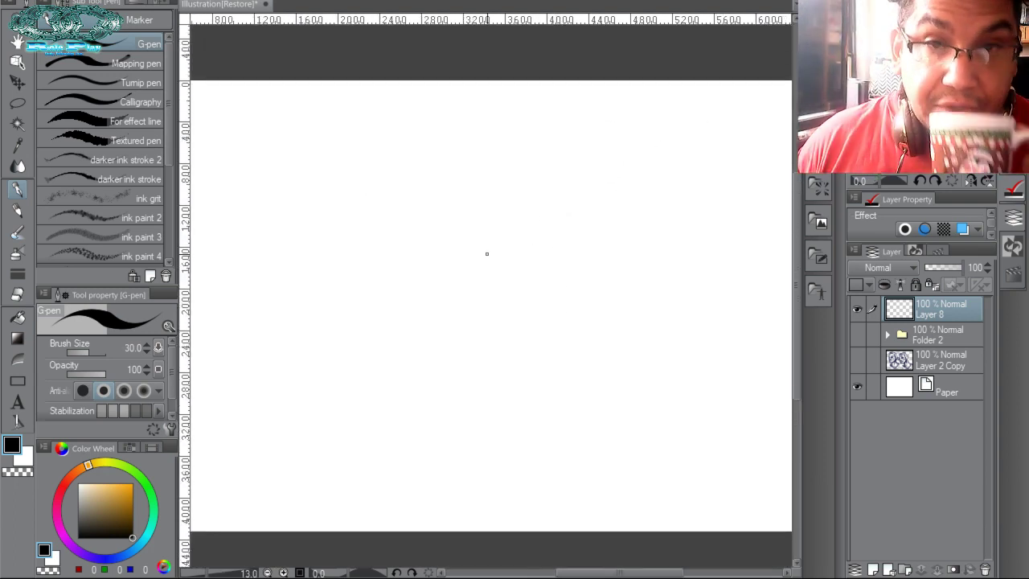
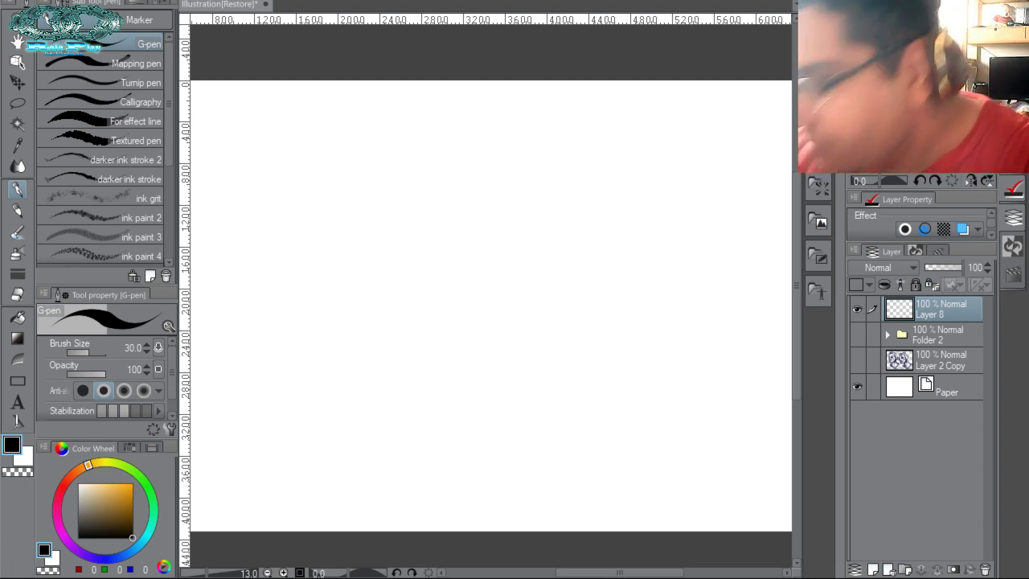
Ink a narrow tribal flame outline with hooked curls on Layer 8, plus a wider curved flame along its left side.
mouse_move(288, 342)
mouse_down()
mouse_move(295, 276)
mouse_move(324, 224)
mouse_move(318, 183)
mouse_move(335, 241)
mouse_move(327, 305)
mouse_move(298, 324)
mouse_up()
drag(312, 313, 312, 358)
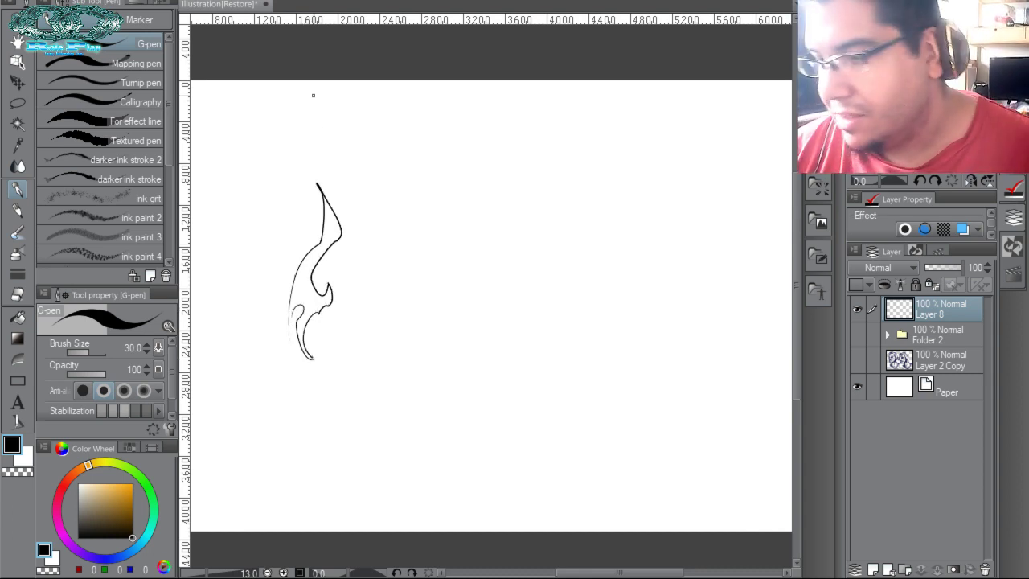
key(ctrl+space)
drag(364, 331, 392, 361)
key(space)
drag(333, 281, 514, 290)
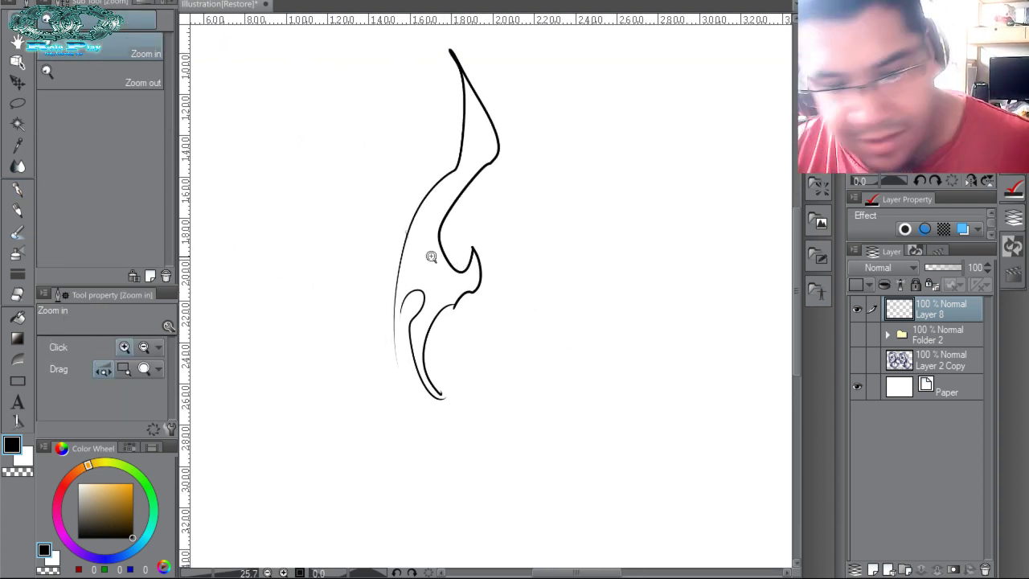
key(p)
drag(417, 292, 395, 333)
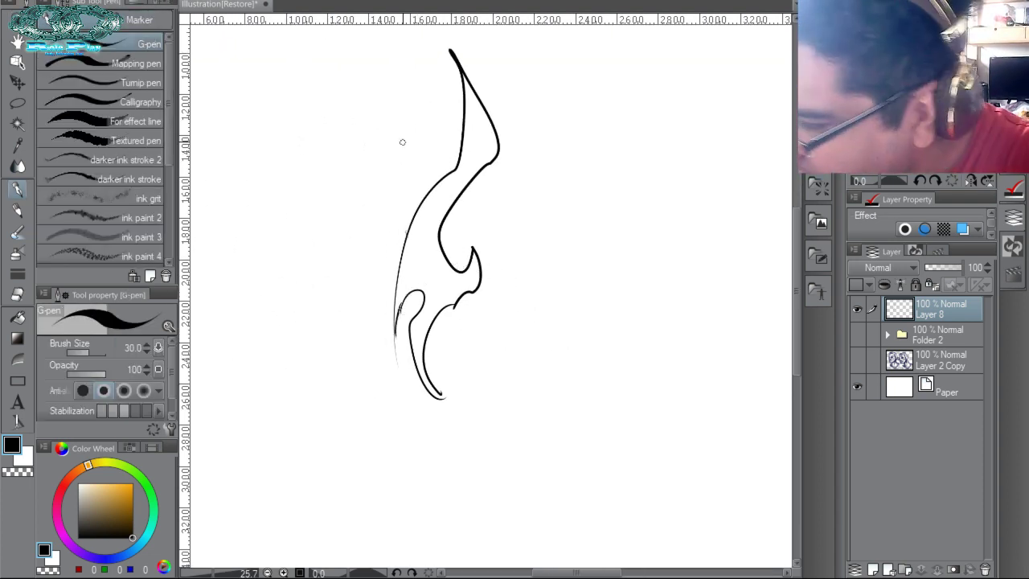
mouse_move(413, 188)
mouse_down()
mouse_move(378, 300)
mouse_move(414, 394)
mouse_move(442, 425)
mouse_move(401, 397)
mouse_move(345, 287)
mouse_move(363, 232)
mouse_move(337, 251)
mouse_move(348, 201)
mouse_move(423, 132)
mouse_move(436, 70)
mouse_move(445, 111)
mouse_move(431, 172)
mouse_move(417, 162)
mouse_move(408, 188)
mouse_up()
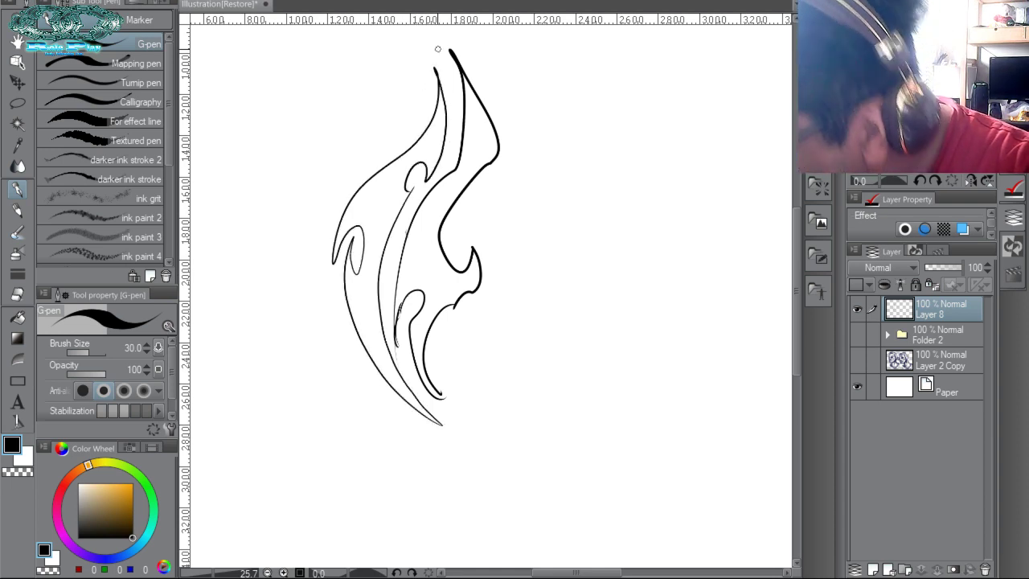
Draw a small oval and a fan of curved blade shapes inside the hollow of the narrow flame.
mouse_move(458, 229)
mouse_down()
mouse_move(450, 251)
mouse_move(467, 229)
mouse_move(488, 264)
mouse_up()
mouse_move(463, 209)
mouse_down()
mouse_move(486, 247)
mouse_move(479, 203)
mouse_move(510, 246)
mouse_move(492, 276)
mouse_up()
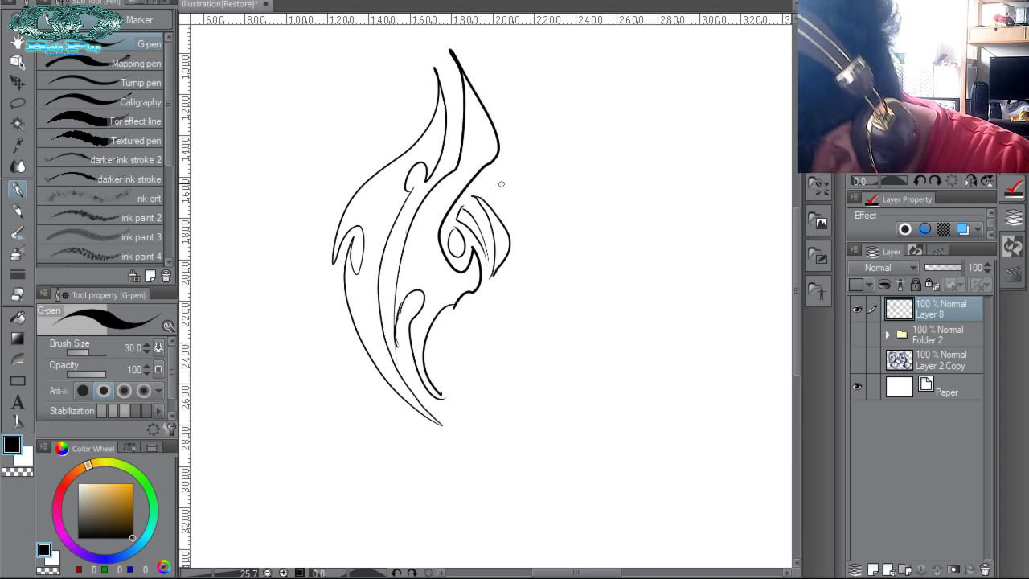
mouse_move(488, 172)
mouse_down()
mouse_move(508, 161)
mouse_move(518, 193)
mouse_move(510, 258)
mouse_up()
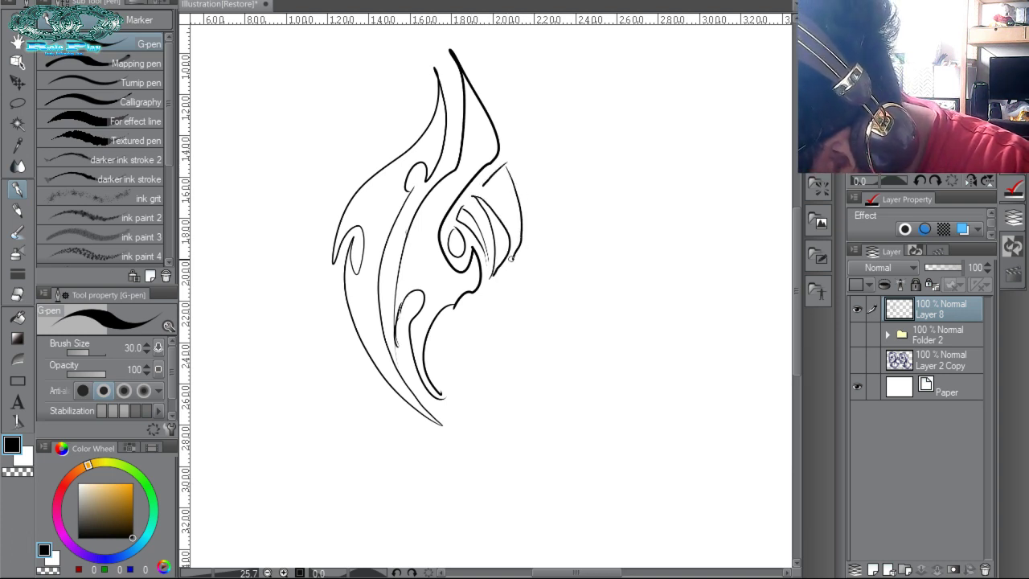
mouse_move(485, 186)
mouse_down()
mouse_move(515, 239)
mouse_move(513, 259)
mouse_up()
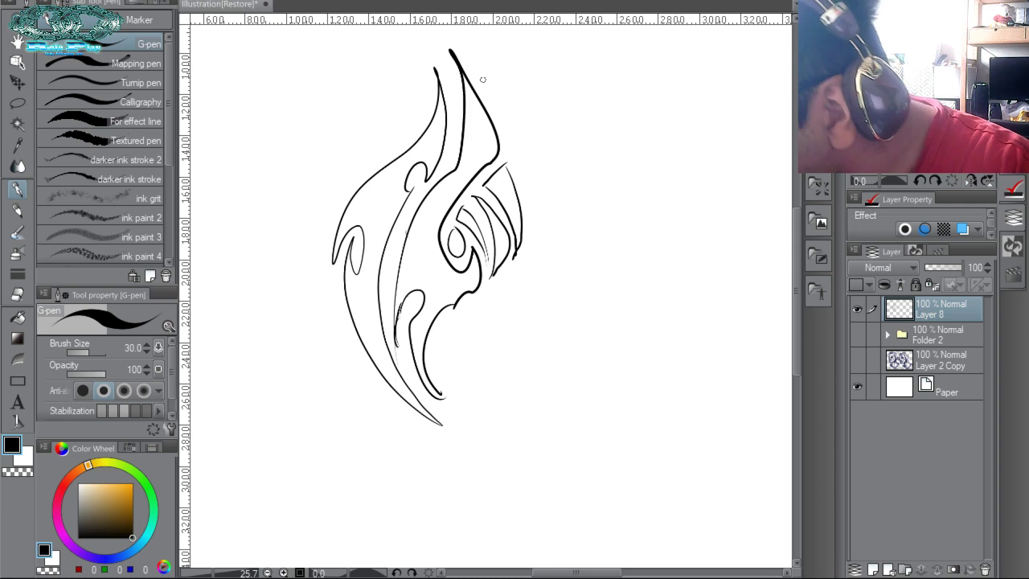
Outline a large S-shaped flame around the right side, with a tall tip, a round notch and a long sweeping lower curve.
mouse_move(482, 71)
mouse_down()
mouse_move(529, 159)
mouse_move(500, 288)
mouse_move(527, 408)
mouse_move(533, 371)
mouse_up()
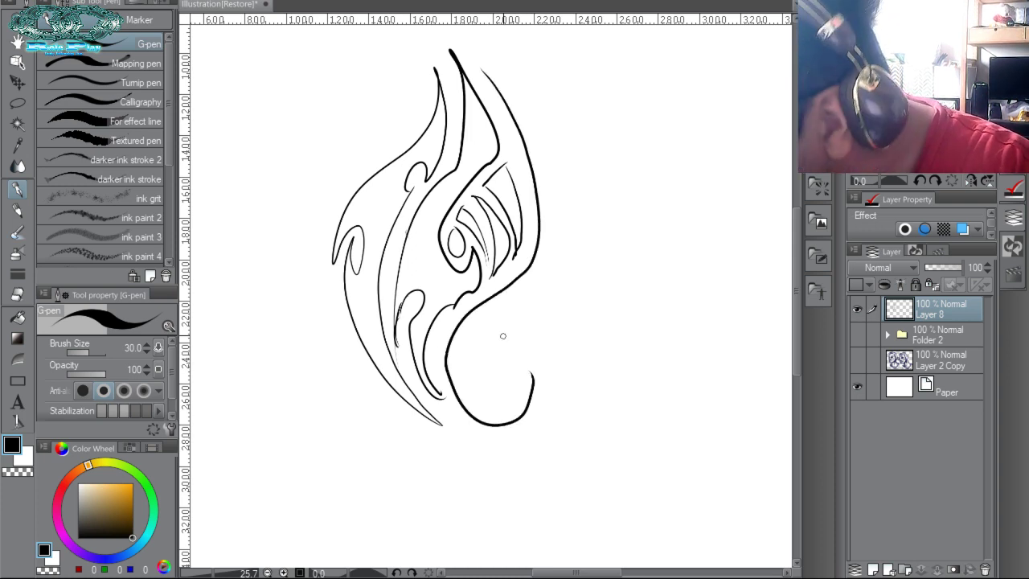
scroll(504, 32, up, 3)
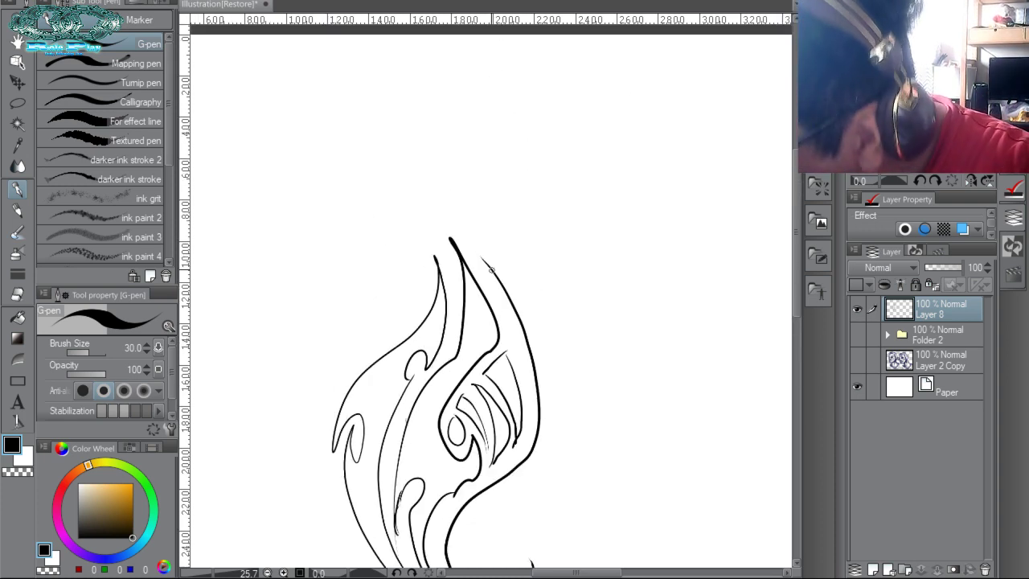
mouse_move(491, 270)
mouse_down()
mouse_move(481, 141)
mouse_move(472, 164)
mouse_move(507, 253)
mouse_move(571, 325)
mouse_move(599, 400)
mouse_up()
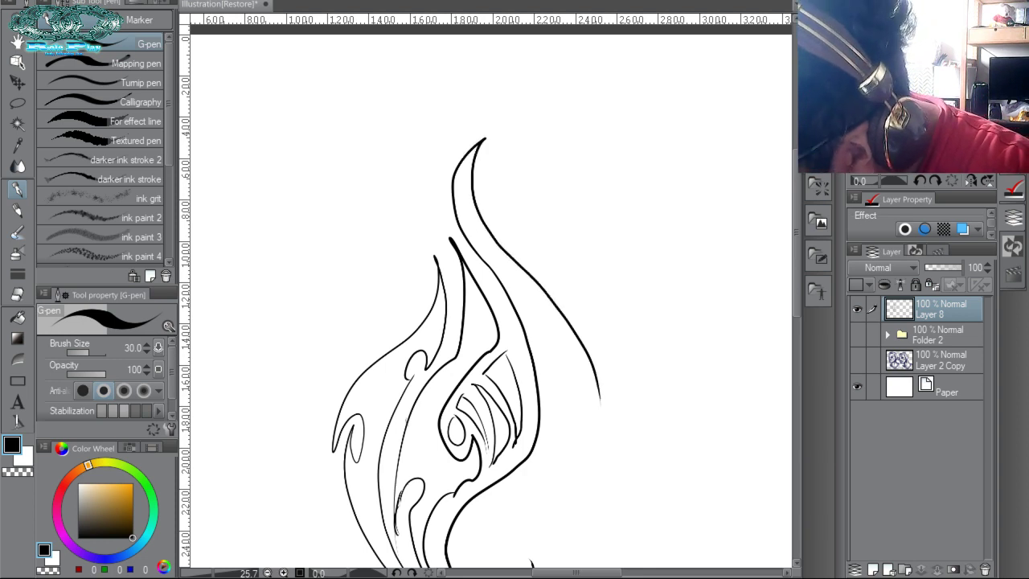
scroll(483, 290, down, 4)
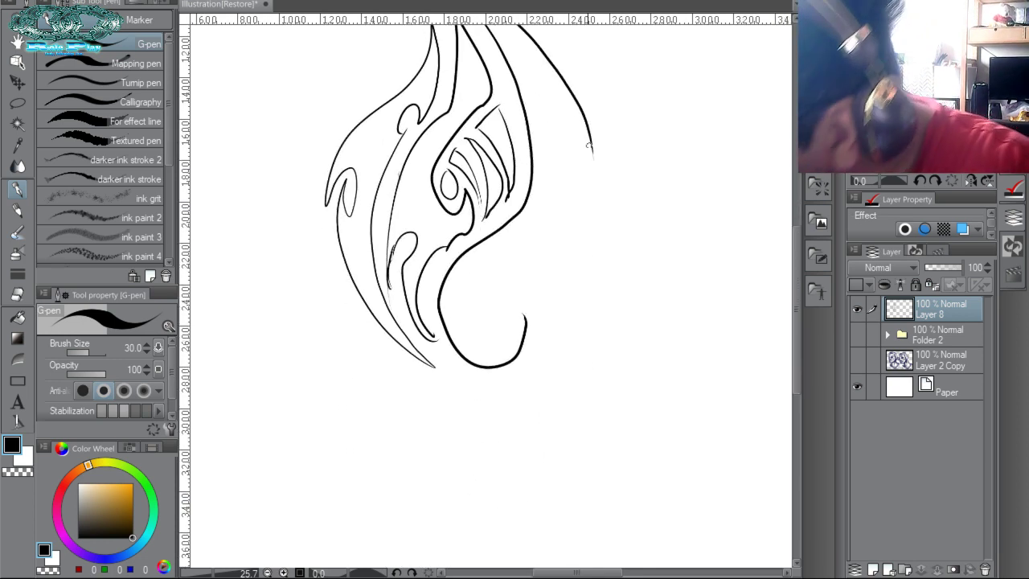
mouse_move(593, 148)
mouse_down()
mouse_move(584, 194)
mouse_move(567, 201)
mouse_move(601, 203)
mouse_move(609, 230)
mouse_move(500, 292)
mouse_move(524, 318)
mouse_up()
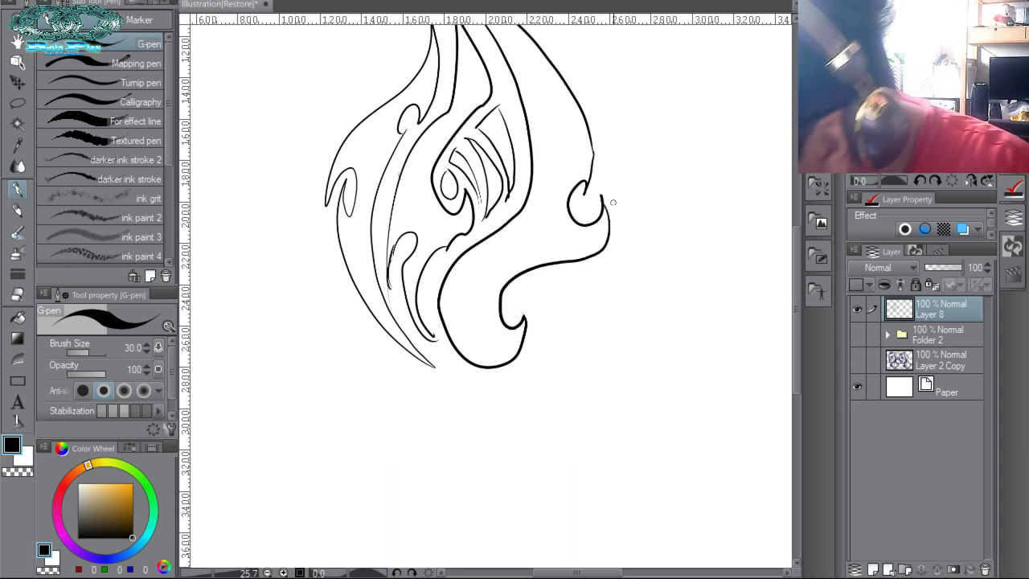
mouse_move(613, 202)
mouse_down()
mouse_move(631, 244)
mouse_move(576, 342)
mouse_move(481, 415)
mouse_move(474, 455)
mouse_up()
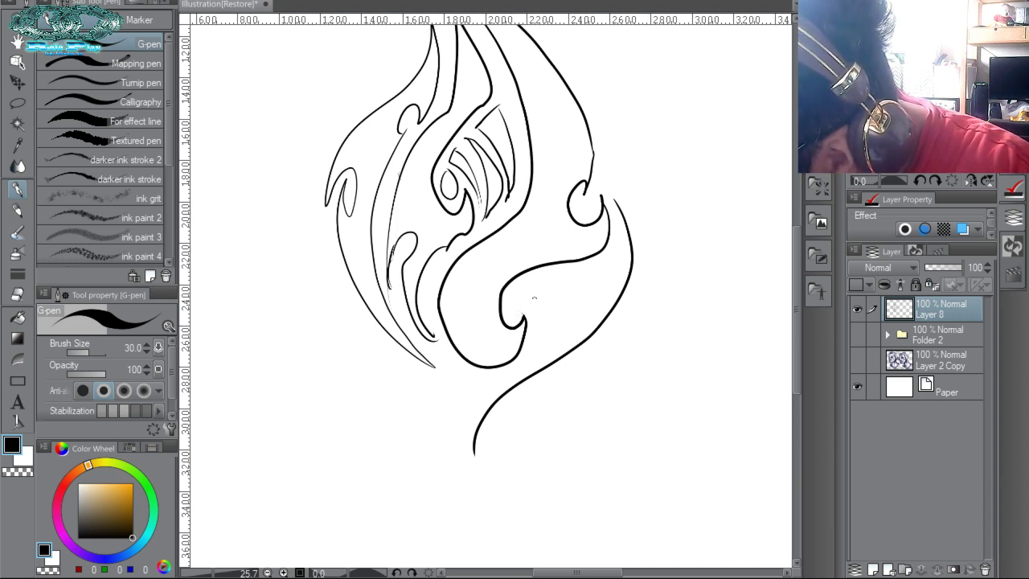
Add an inner swirl line along the large flame's lower curve and draw a pointed tail beneath it, redrawing the tail longer.
mouse_move(519, 320)
mouse_down()
mouse_move(531, 278)
mouse_move(538, 345)
mouse_move(479, 403)
mouse_move(453, 411)
mouse_move(513, 376)
mouse_move(537, 337)
mouse_move(513, 319)
mouse_up()
key(ctrl+z)
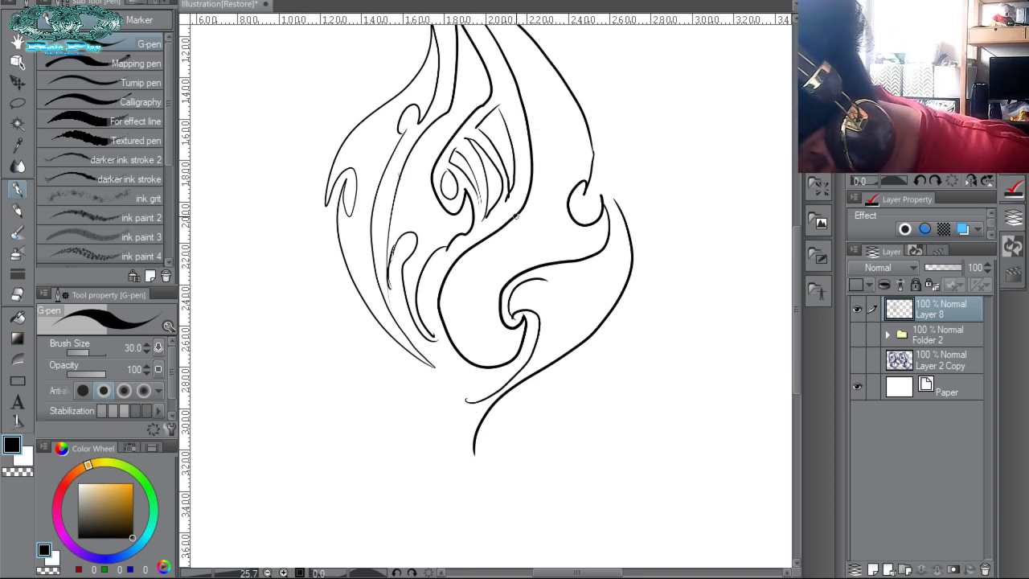
mouse_move(467, 401)
mouse_down()
mouse_move(463, 379)
mouse_move(454, 417)
mouse_move(472, 456)
mouse_up()
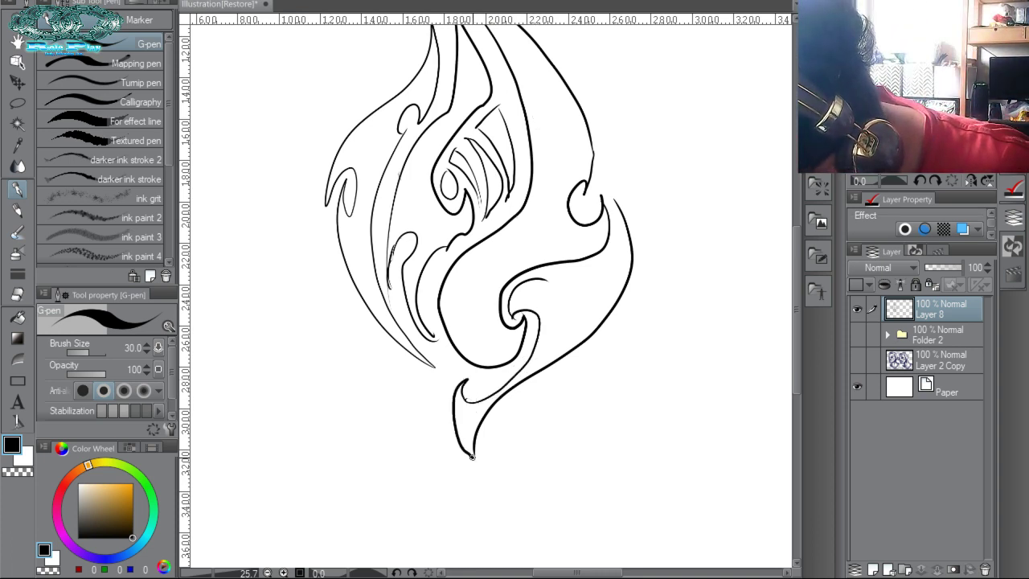
key(ctrl+z)
mouse_move(466, 402)
mouse_down()
mouse_move(463, 378)
mouse_move(454, 409)
mouse_move(490, 488)
mouse_up()
drag(491, 488, 475, 432)
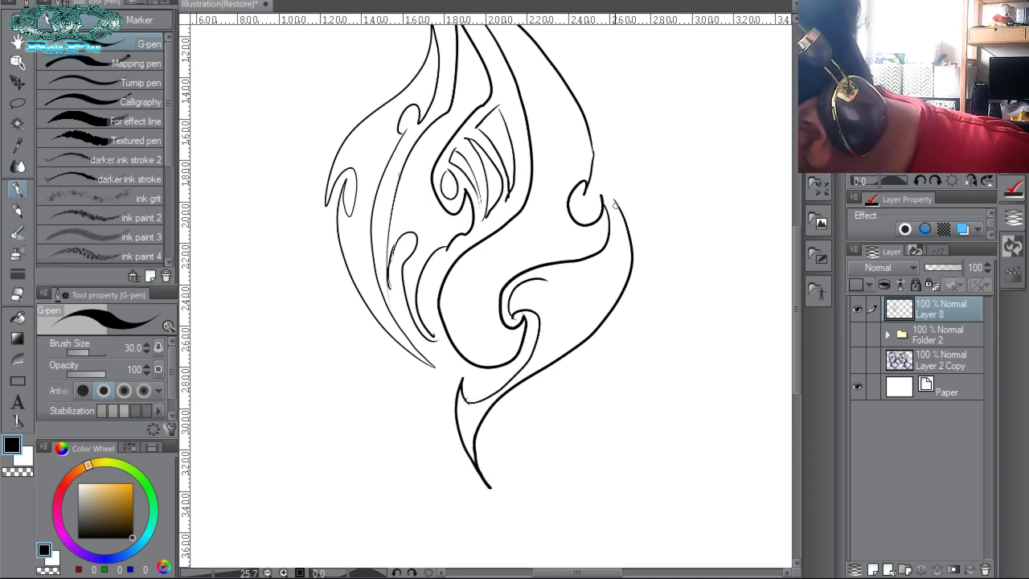
mouse_move(540, 281)
mouse_down()
mouse_move(576, 275)
mouse_move(613, 246)
mouse_move(606, 194)
mouse_move(629, 278)
mouse_move(567, 281)
mouse_up()
Close the open line ends of the blade shapes inside the flame with the G-pen.
key(ctrl+space)
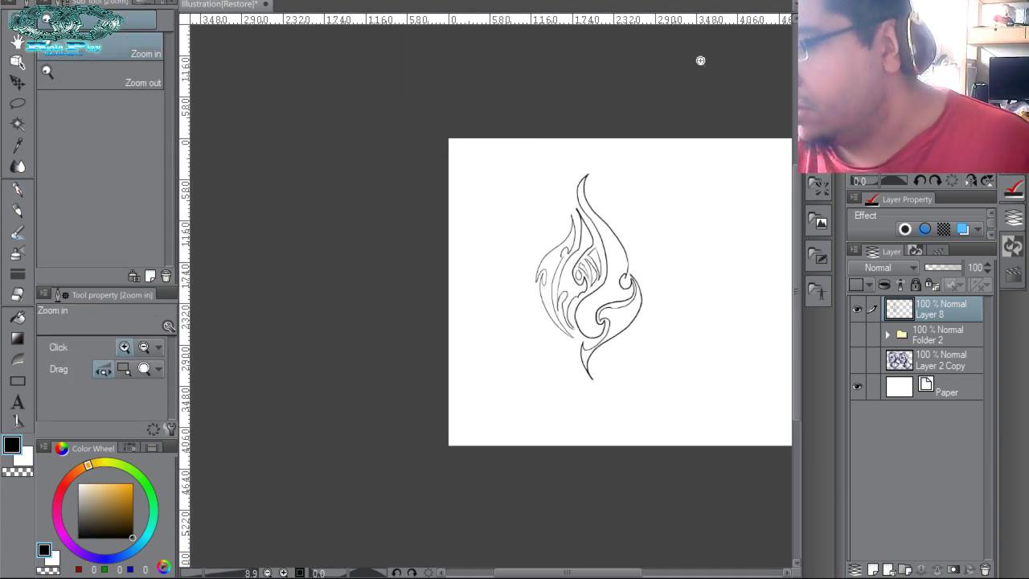
drag(657, 248, 638, 172)
drag(630, 253, 697, 172)
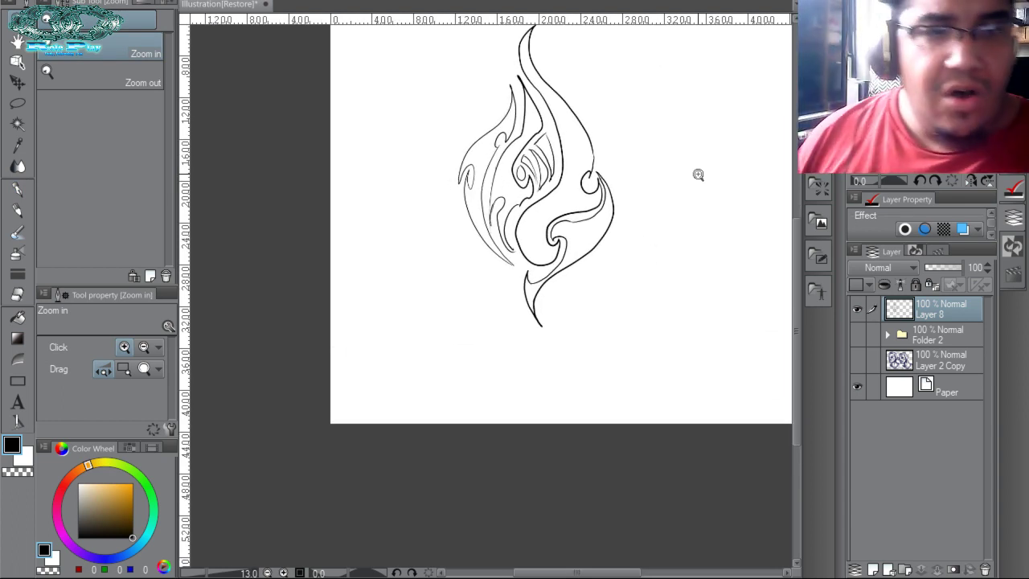
click(696, 175)
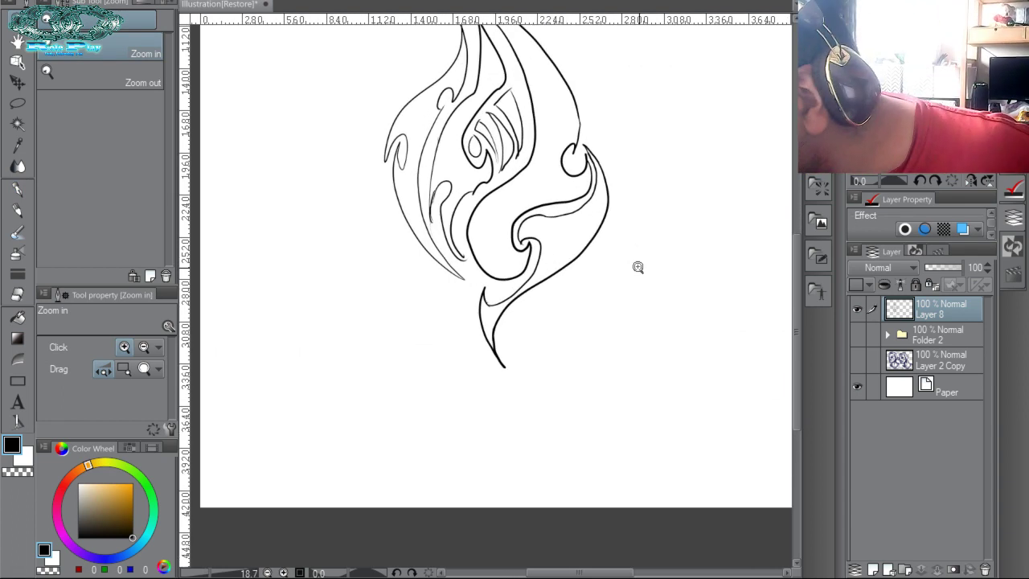
drag(636, 267, 623, 335)
drag(568, 250, 585, 268)
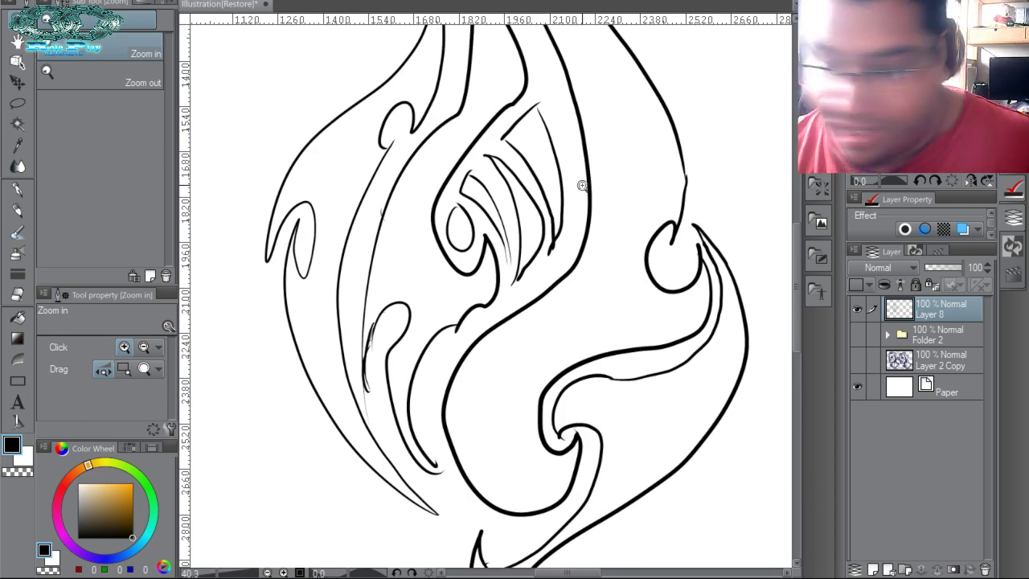
key(p)
drag(502, 231, 512, 260)
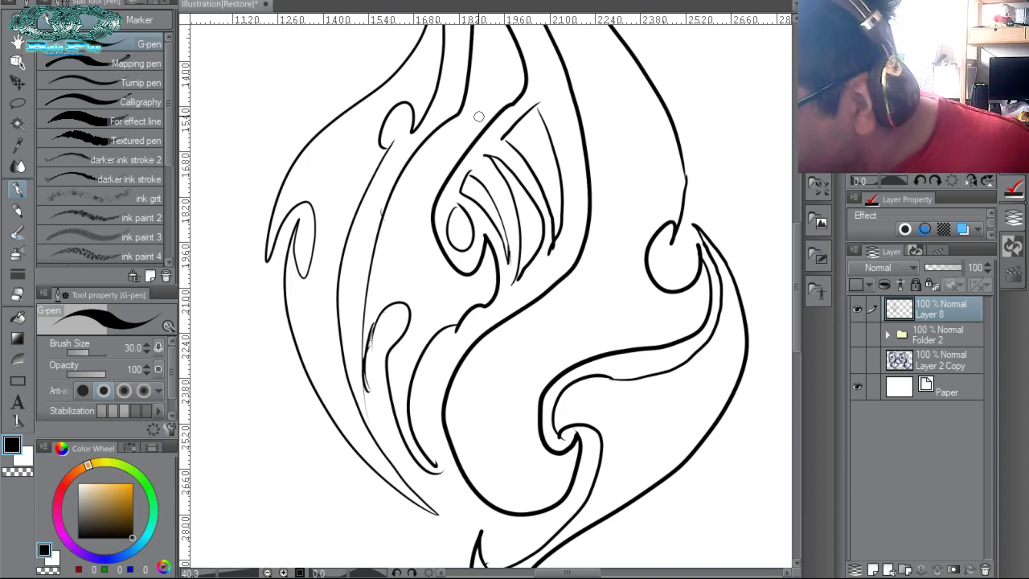
drag(504, 138, 539, 106)
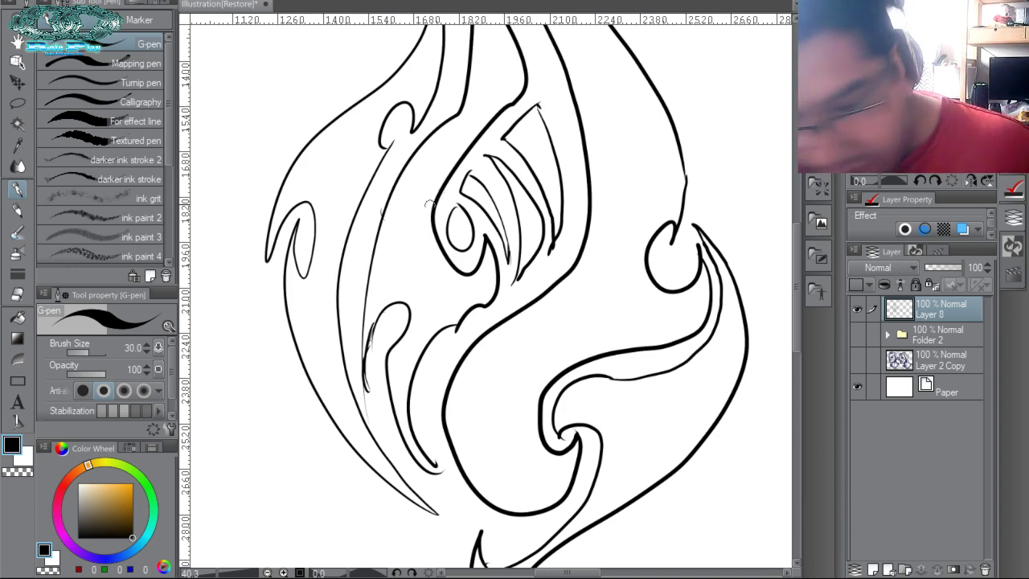
Fill the two left flames, the small oval and the blade shapes with black.
key(g)
click(441, 271)
click(376, 182)
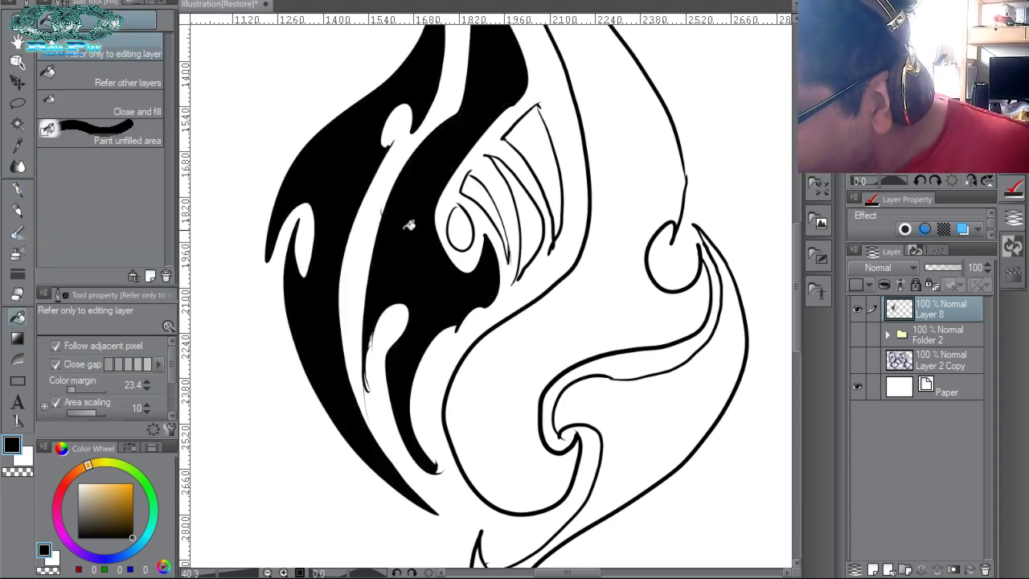
click(481, 193)
click(463, 223)
click(525, 196)
click(539, 153)
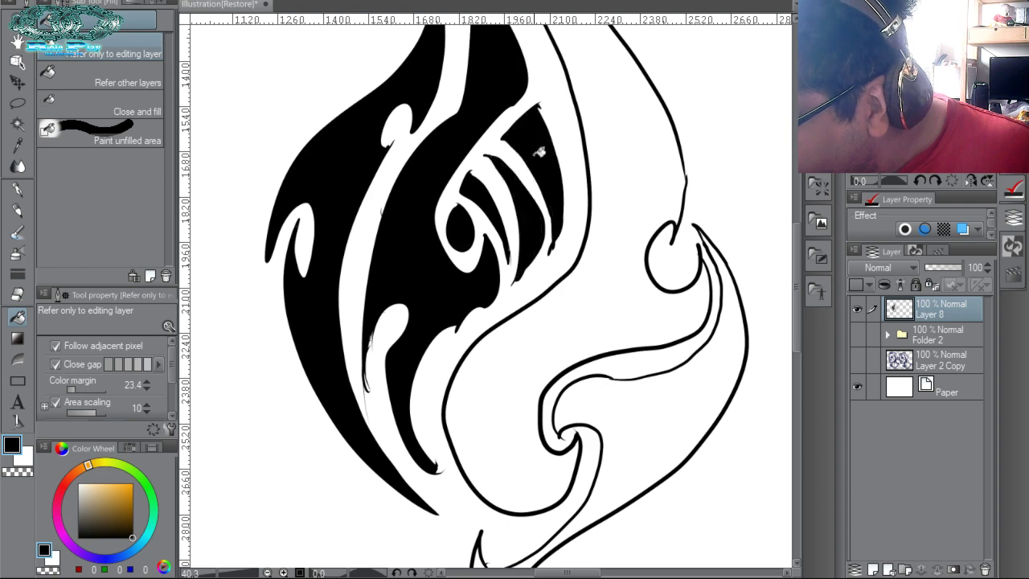
Fill both parts of the large right flame and its tail with black.
click(645, 121)
click(672, 390)
scroll(632, 80, down, 5)
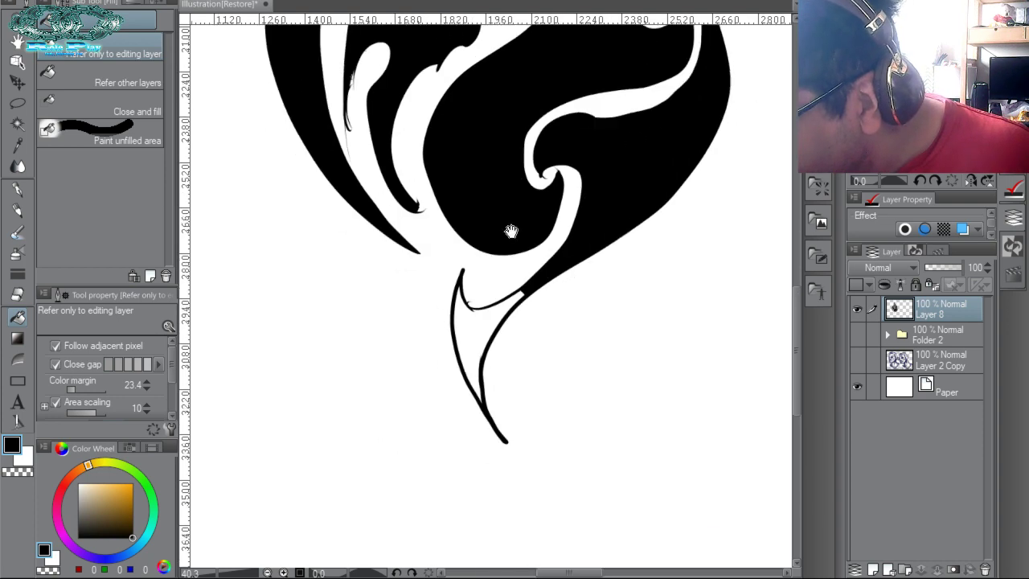
click(491, 319)
Move the finished flame artwork on Layer 8 to the upper-left corner of the canvas.
key(ctrl+space)
drag(487, 205, 475, 115)
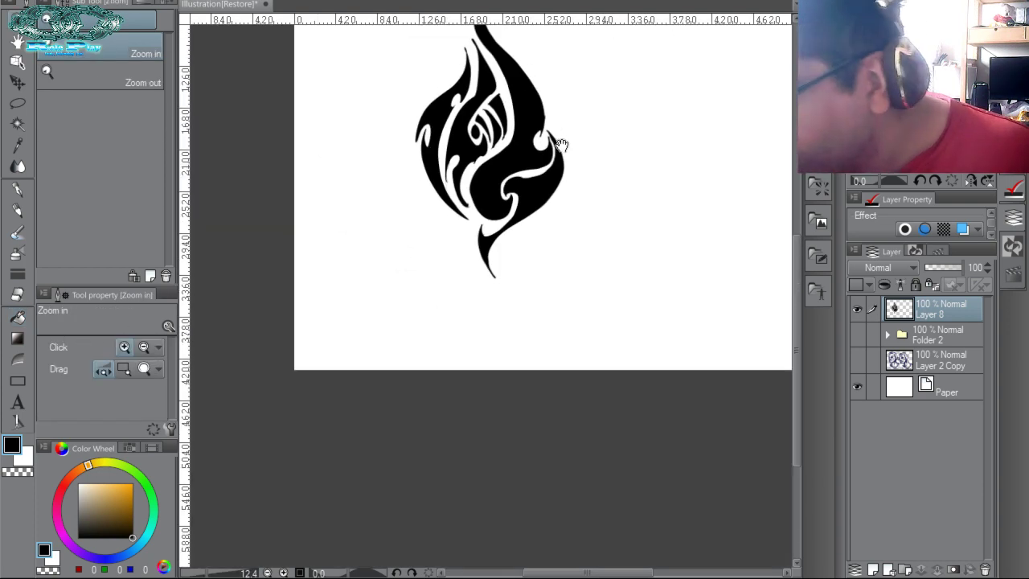
drag(558, 145, 527, 317)
drag(551, 269, 597, 234)
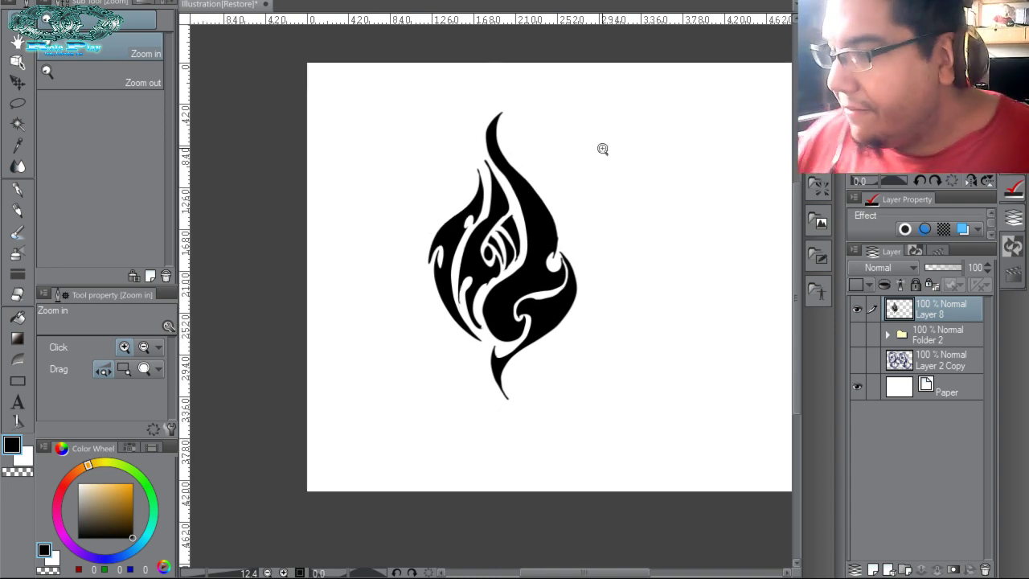
key(k)
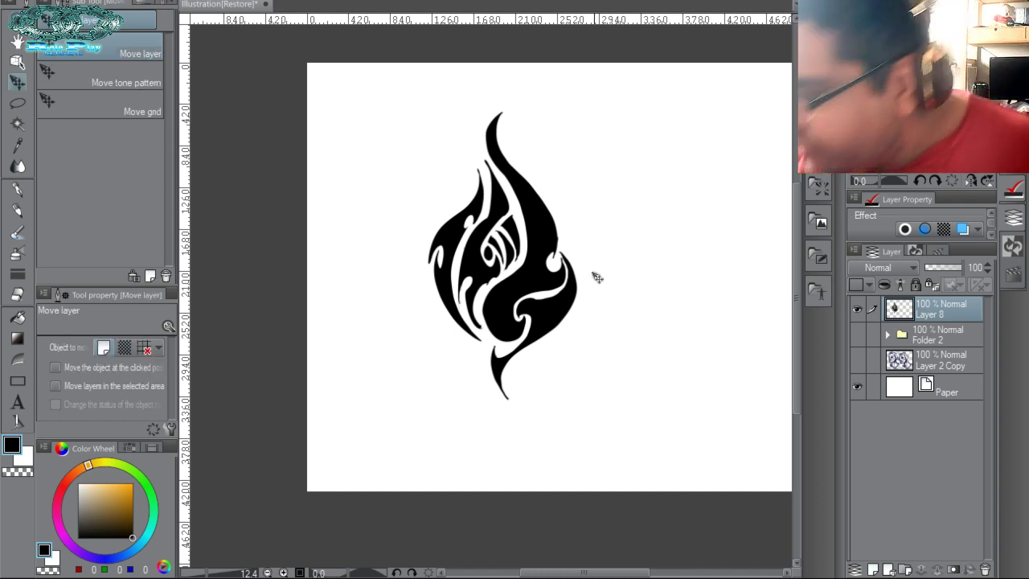
drag(593, 276, 494, 233)
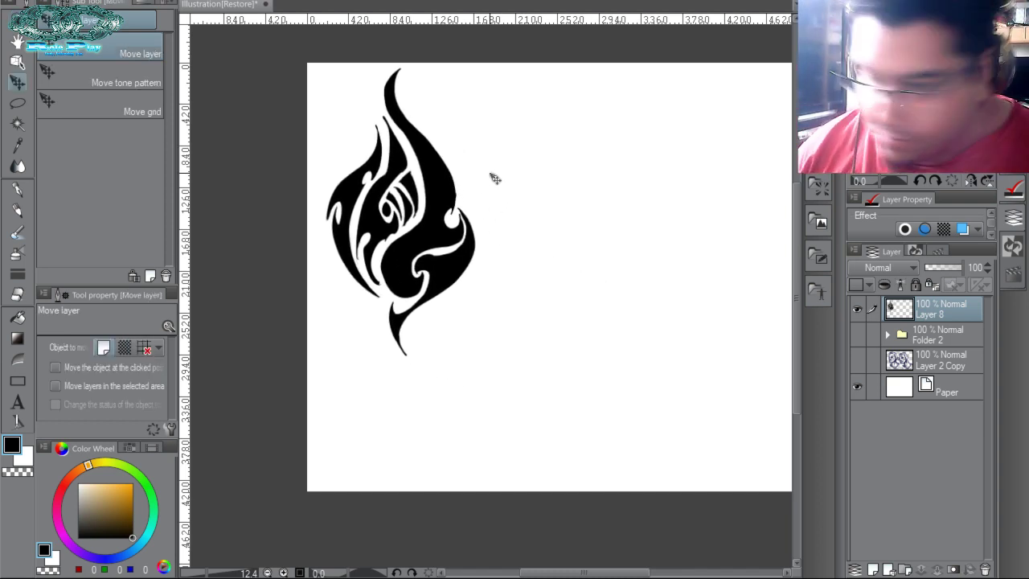
key(ctrl+space)
drag(528, 289, 556, 323)
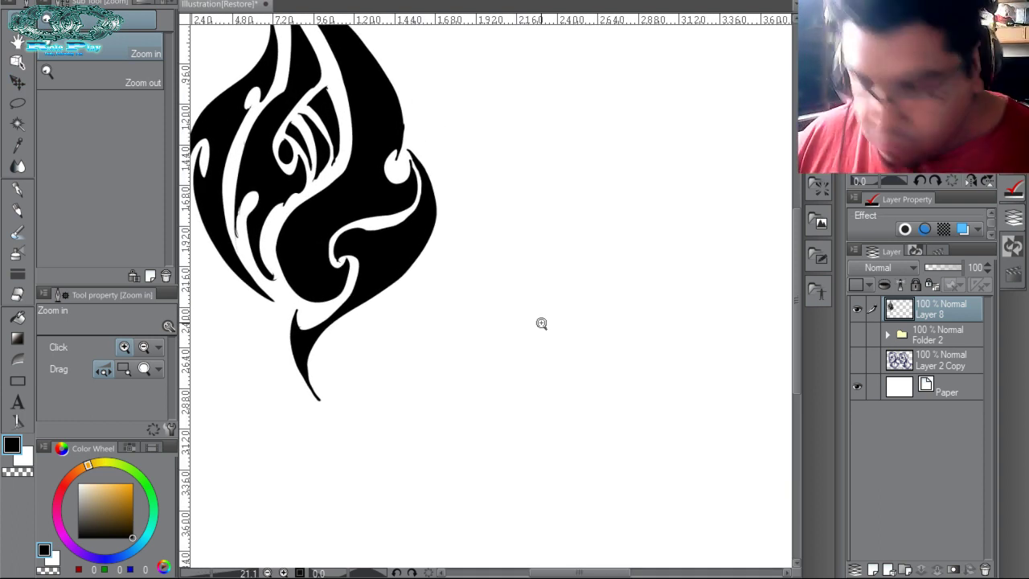
Add a new blank layer above Layer 8 and set the G-pen brush size to 20.
key(p)
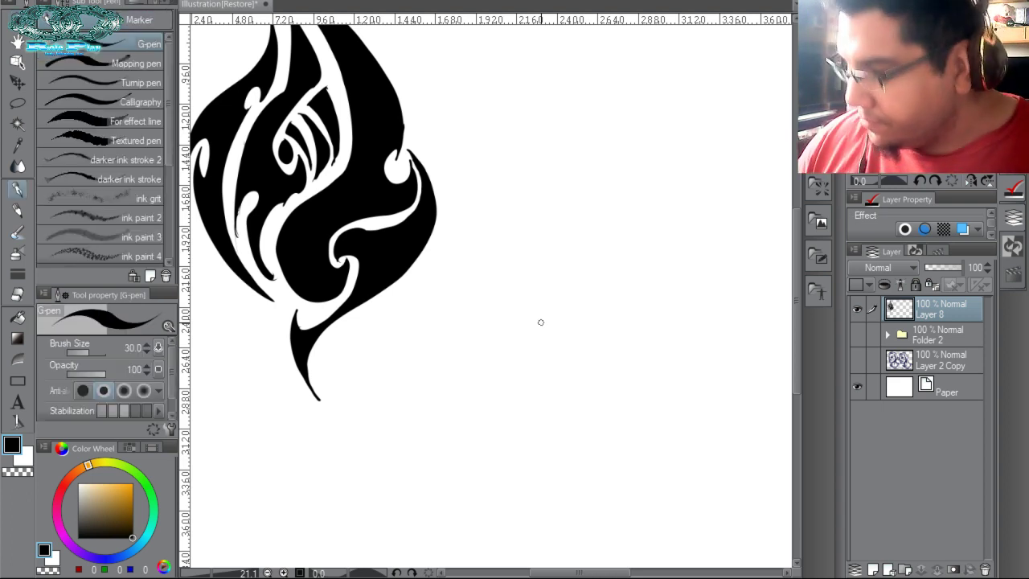
click(870, 567)
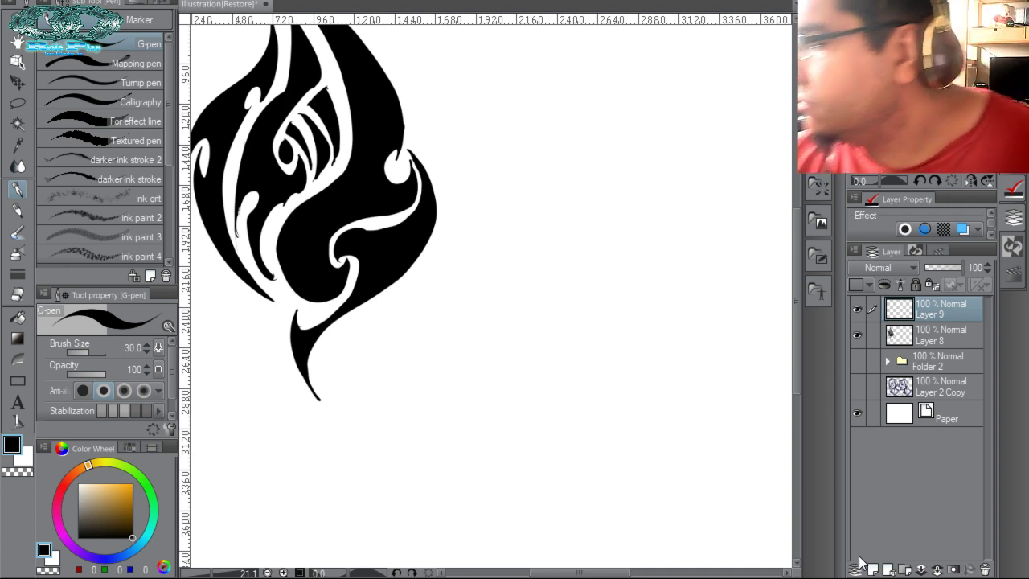
drag(739, 119, 624, 230)
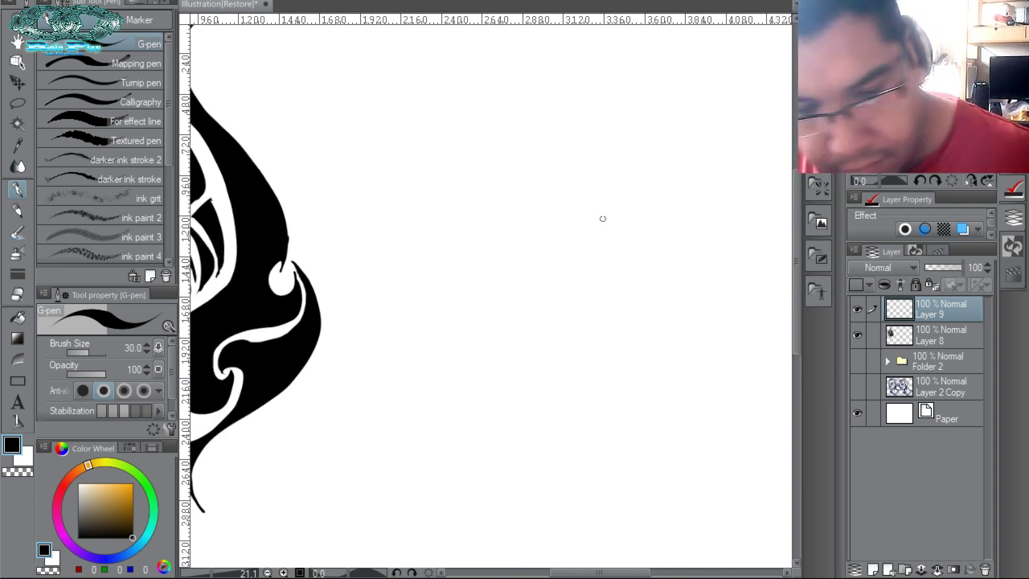
key([)
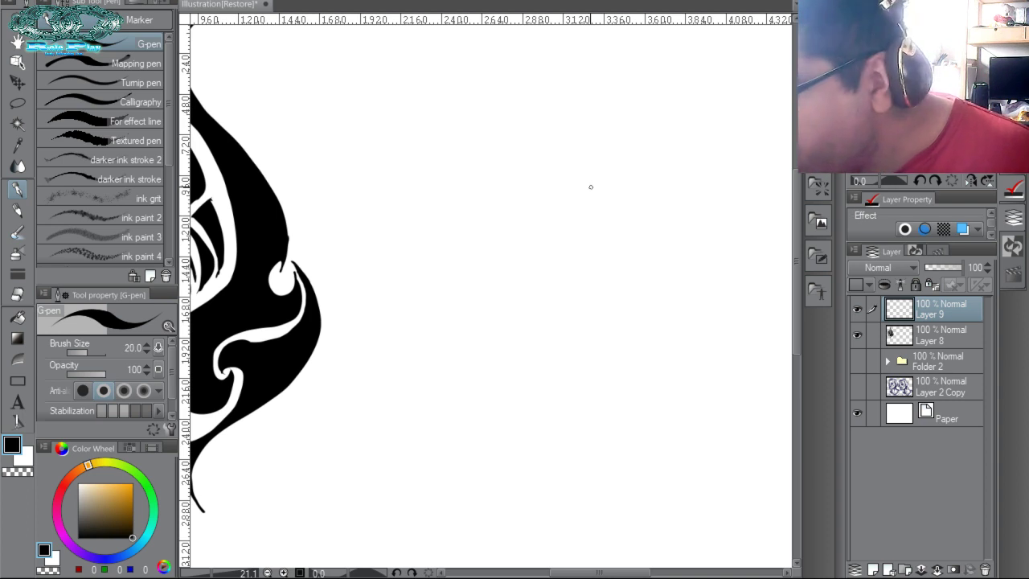
Sketch a head in three-quarter view beside the flame artwork, with a rounded skull, eyes, jaw and pointed ear.
mouse_move(526, 101)
mouse_down()
mouse_move(512, 177)
mouse_move(546, 215)
mouse_move(589, 110)
mouse_move(620, 153)
mouse_up()
mouse_move(523, 153)
mouse_down()
mouse_move(527, 105)
mouse_move(555, 87)
mouse_move(508, 151)
mouse_move(573, 121)
mouse_up()
mouse_move(494, 146)
mouse_down()
mouse_move(604, 145)
mouse_move(555, 129)
mouse_move(506, 139)
mouse_move(528, 131)
mouse_move(586, 144)
mouse_move(555, 121)
mouse_move(574, 120)
mouse_move(548, 125)
mouse_move(567, 118)
mouse_move(519, 125)
mouse_up()
mouse_move(526, 90)
mouse_down()
mouse_move(502, 149)
mouse_move(509, 224)
mouse_move(541, 231)
mouse_move(526, 233)
mouse_move(573, 216)
mouse_move(593, 166)
mouse_up()
mouse_move(594, 94)
mouse_down()
mouse_move(595, 138)
mouse_move(641, 129)
mouse_move(602, 167)
mouse_up()
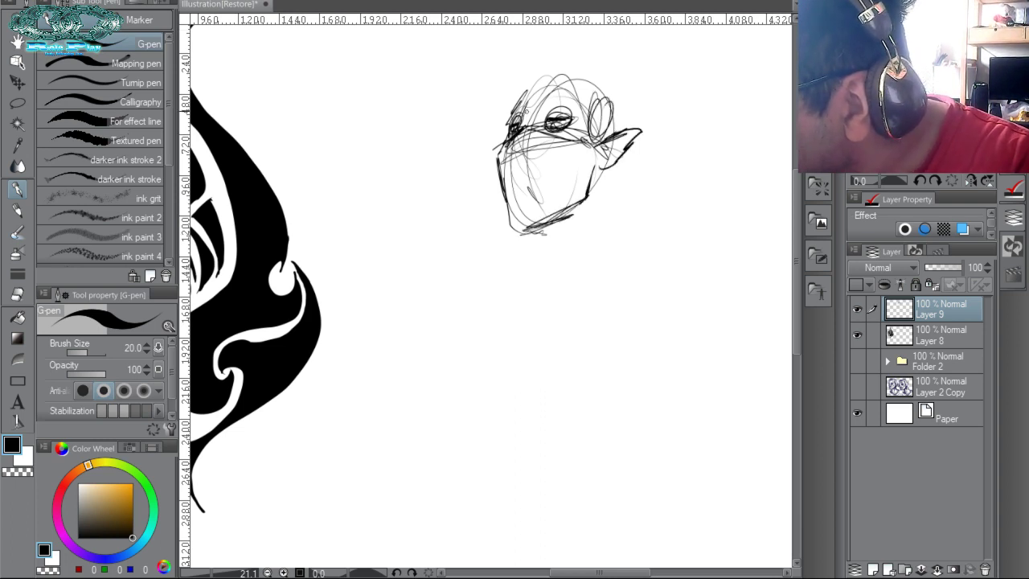
Reinforce the skull outline and sketch the nose, cheekbone and mouth on the face.
mouse_move(511, 115)
mouse_down()
mouse_move(551, 79)
mouse_move(523, 87)
mouse_move(567, 71)
mouse_up()
mouse_move(550, 76)
mouse_down()
mouse_move(607, 88)
mouse_move(625, 123)
mouse_up()
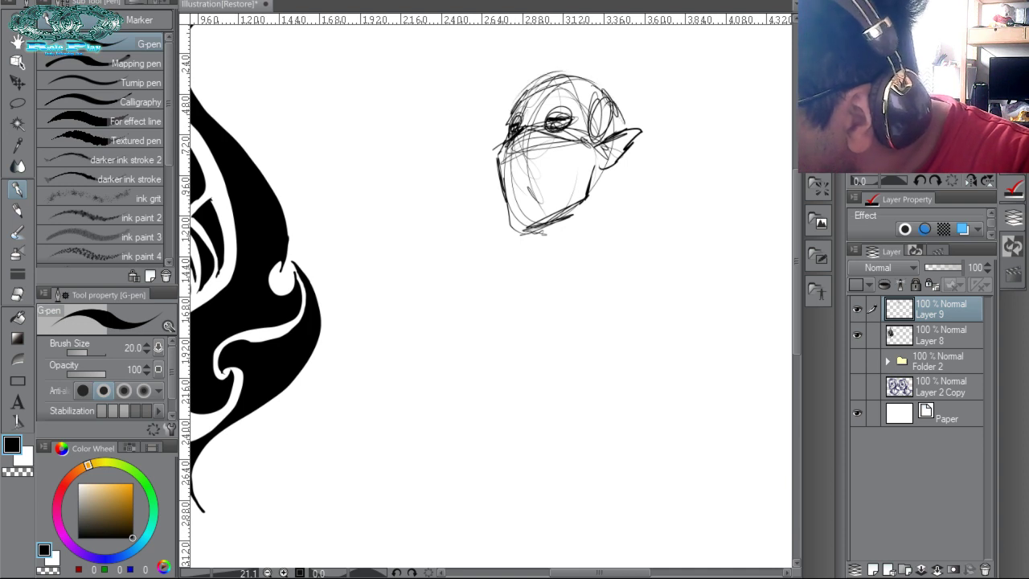
drag(599, 88, 622, 130)
mouse_move(521, 130)
mouse_down()
mouse_move(510, 167)
mouse_move(575, 163)
mouse_up()
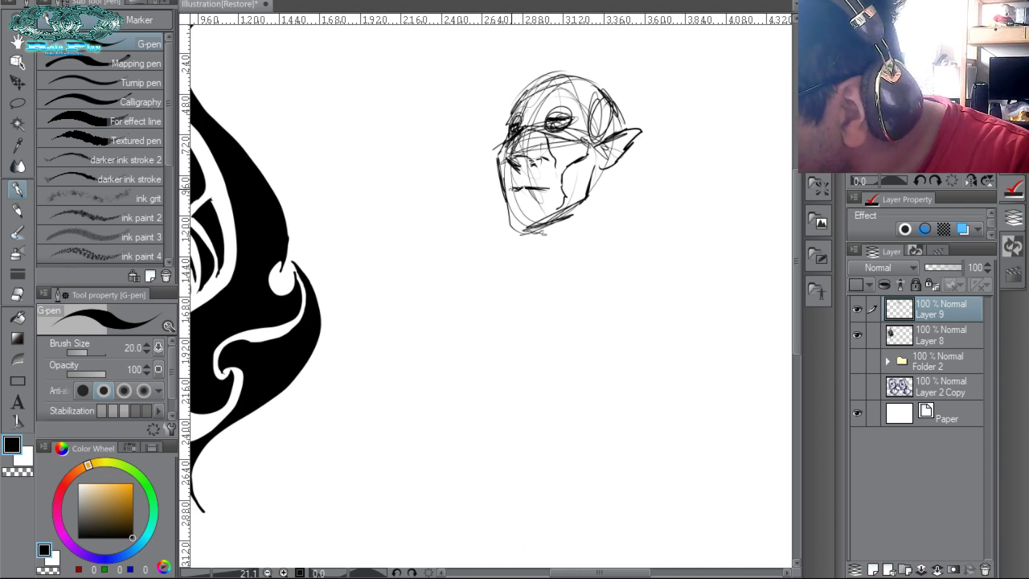
drag(508, 203, 527, 194)
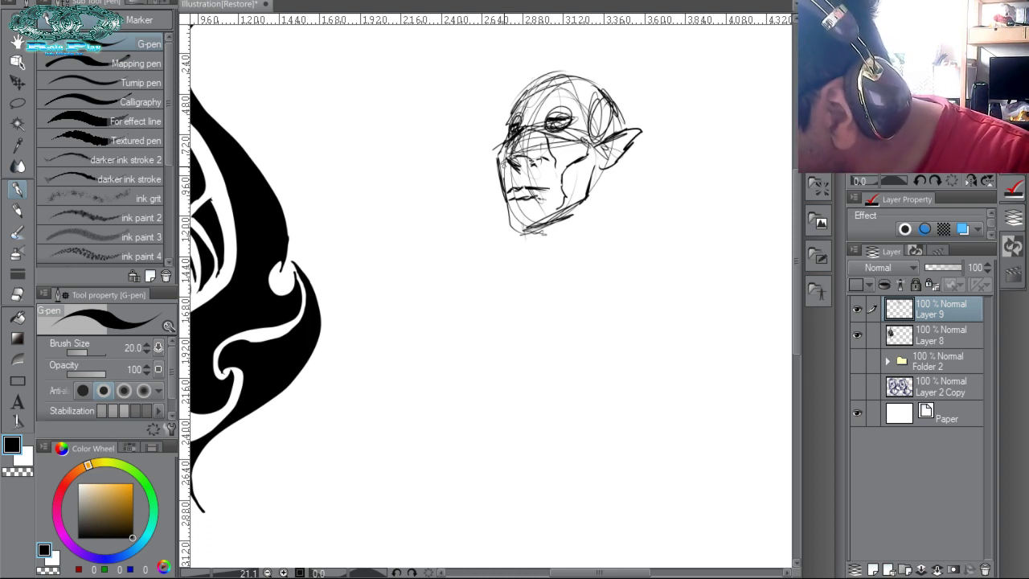
Darken the jawline and sketch both sides of the neck beneath the head.
mouse_move(506, 201)
mouse_down()
mouse_move(526, 233)
mouse_move(549, 221)
mouse_move(557, 268)
mouse_up()
drag(612, 174, 599, 247)
mouse_move(556, 255)
mouse_down()
mouse_move(598, 248)
mouse_move(580, 273)
mouse_up()
drag(608, 182, 585, 270)
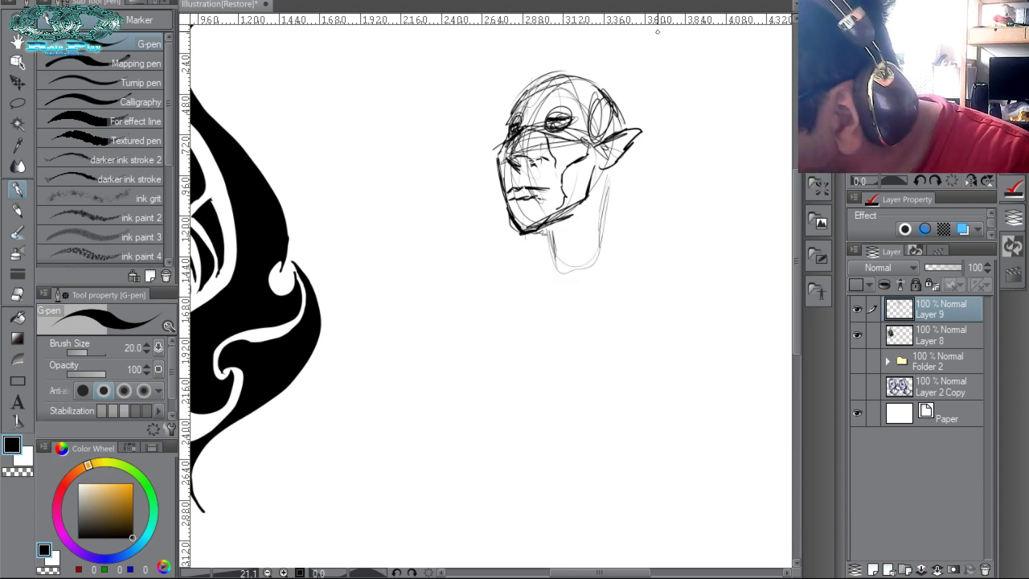
drag(602, 184, 581, 248)
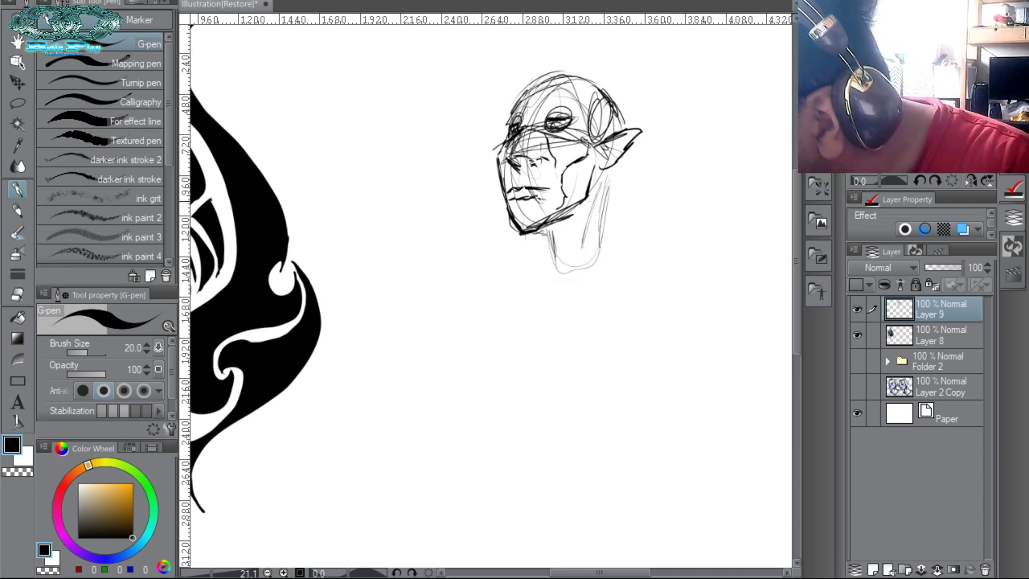
mouse_move(600, 166)
mouse_down()
mouse_move(589, 194)
mouse_move(597, 154)
mouse_up()
mouse_move(539, 231)
mouse_down()
mouse_move(563, 226)
mouse_move(555, 279)
mouse_move(588, 275)
mouse_up()
drag(600, 194, 605, 244)
drag(600, 185, 606, 253)
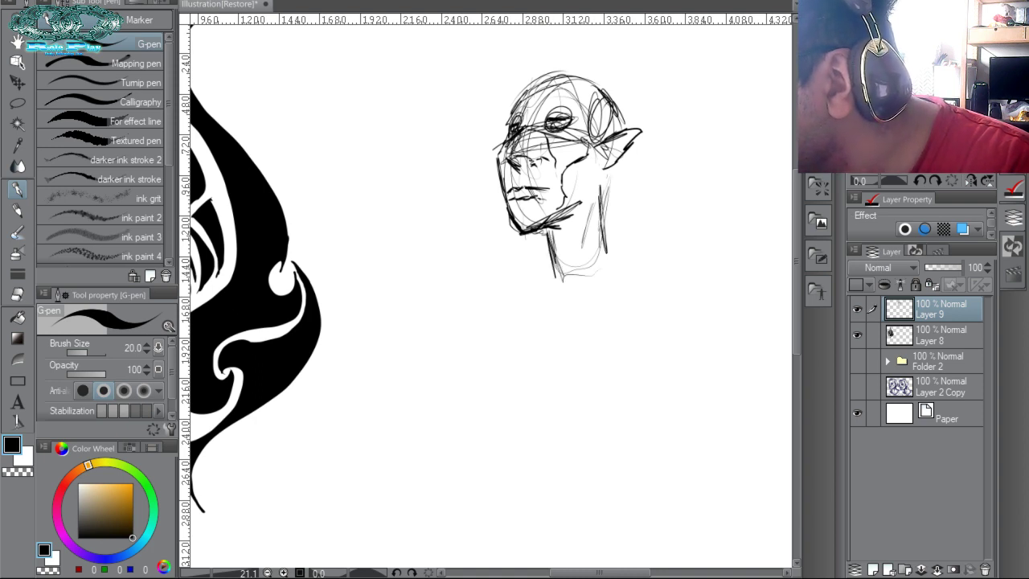
Strengthen the back of the neck and extend its line down into the slope of the right shoulder.
drag(602, 168, 603, 226)
mouse_move(601, 192)
mouse_down()
mouse_move(617, 240)
mouse_move(567, 269)
mouse_up()
mouse_move(600, 233)
mouse_down()
mouse_move(560, 278)
mouse_move(647, 263)
mouse_up()
drag(560, 258, 663, 280)
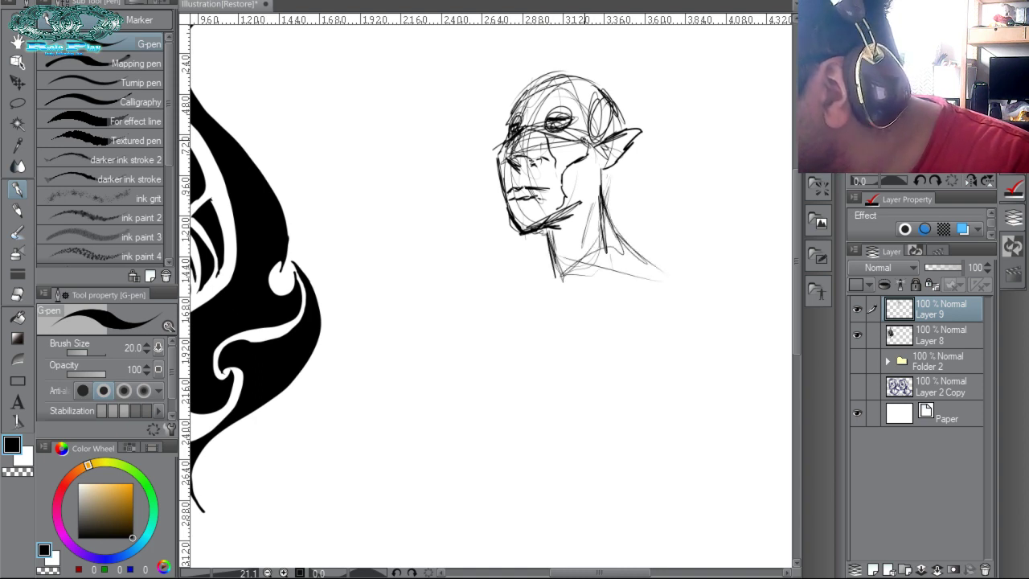
Sketch the torso's back contour, its curved centre line down to the waist, and the left collarbone.
drag(565, 305, 542, 216)
mouse_move(622, 178)
mouse_down()
mouse_move(660, 217)
mouse_move(568, 490)
mouse_up()
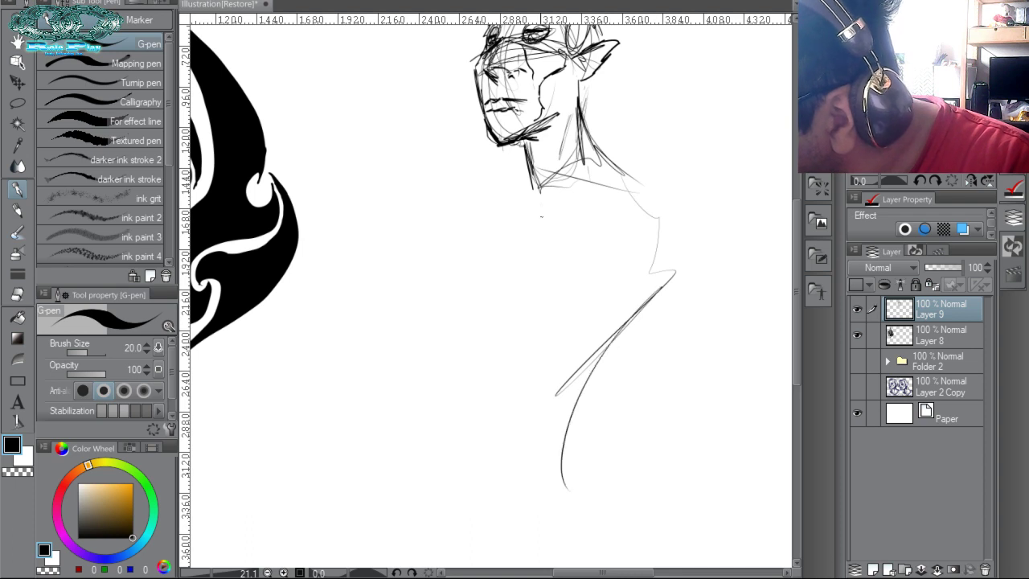
mouse_move(540, 211)
mouse_down()
mouse_move(523, 346)
mouse_move(573, 486)
mouse_up()
mouse_move(534, 170)
mouse_down()
mouse_move(496, 228)
mouse_move(533, 196)
mouse_move(525, 175)
mouse_move(489, 196)
mouse_up()
mouse_move(489, 196)
mouse_down()
mouse_move(531, 202)
mouse_move(602, 177)
mouse_move(639, 184)
mouse_up()
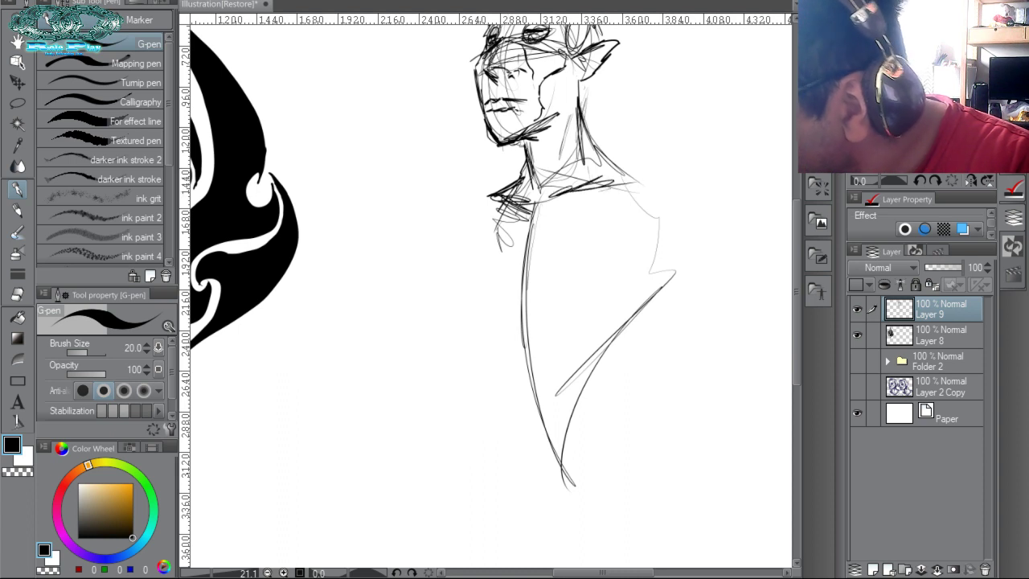
Sketch the right collarbone and the left side of the torso from the shoulder down to the waist.
drag(540, 207, 632, 183)
mouse_move(563, 200)
mouse_down()
mouse_move(497, 219)
mouse_move(463, 286)
mouse_up()
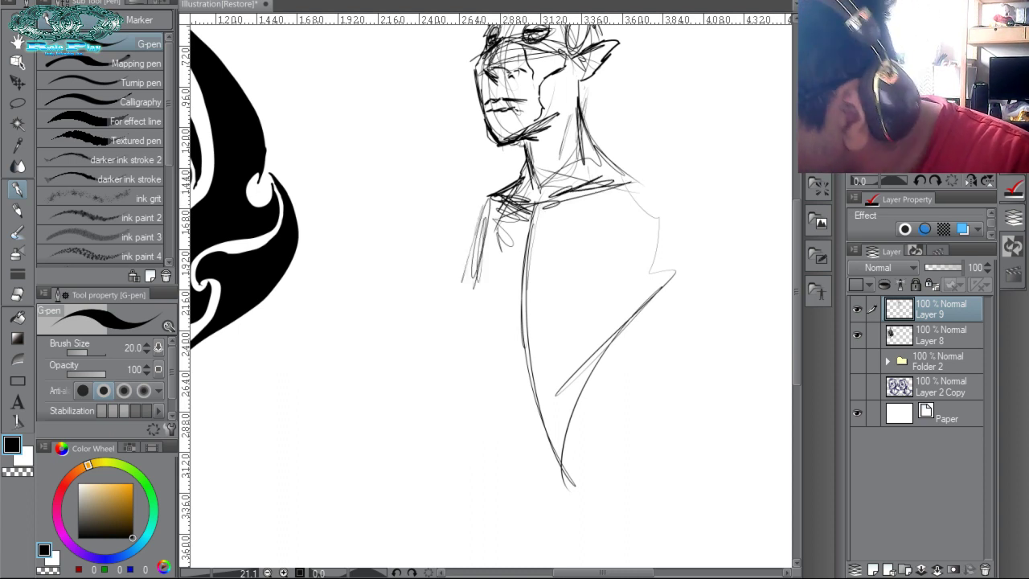
drag(487, 200, 460, 312)
drag(479, 245, 462, 322)
drag(470, 324, 528, 485)
Sketch curved construction lines across the lower chest and a guide line from the neck down to them.
drag(459, 318, 560, 286)
mouse_move(523, 293)
mouse_down()
mouse_move(619, 332)
mouse_move(592, 336)
mouse_up()
drag(600, 341, 489, 296)
mouse_move(531, 209)
mouse_down()
mouse_move(497, 310)
mouse_move(494, 303)
mouse_up()
drag(489, 288, 579, 321)
drag(523, 295, 617, 336)
Sketch the rounded right shoulder and the side edge of the chest beneath it.
drag(678, 212, 638, 311)
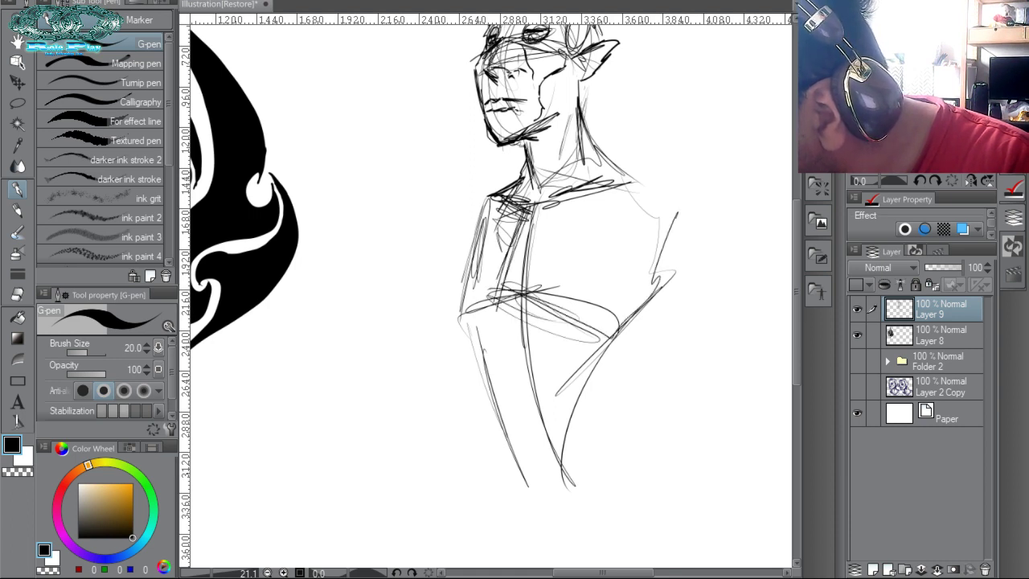
drag(608, 180, 667, 232)
mouse_move(613, 182)
mouse_down()
mouse_move(661, 212)
mouse_move(600, 306)
mouse_up()
drag(609, 251, 604, 324)
drag(632, 203, 659, 209)
mouse_move(652, 211)
mouse_down()
mouse_move(641, 235)
mouse_move(675, 233)
mouse_up()
drag(613, 259, 583, 241)
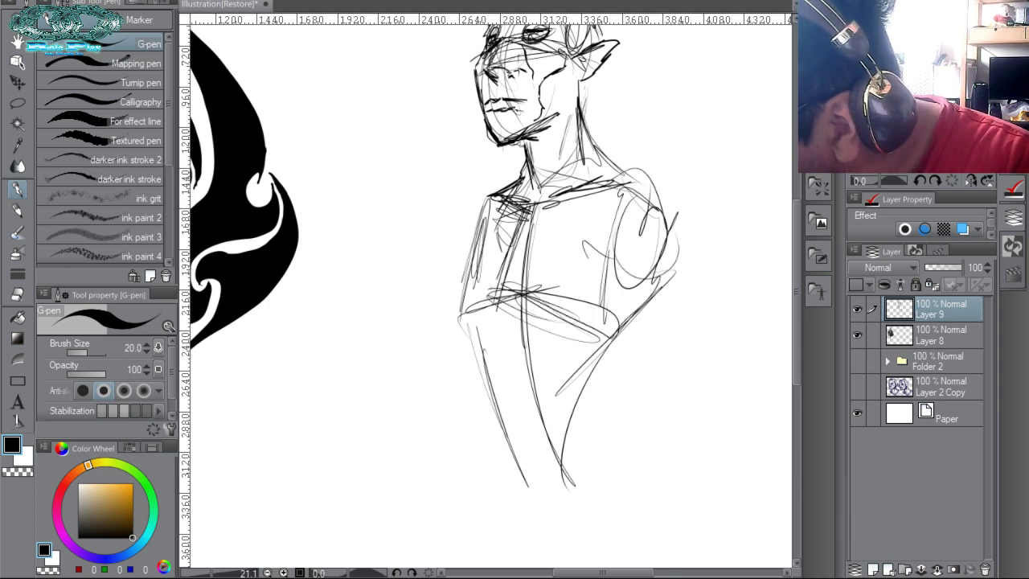
Sketch diagonal muscle lines and light hatching across the upper chest between the collarbones and shoulders.
drag(537, 211, 596, 266)
drag(539, 215, 609, 261)
drag(604, 234, 585, 251)
drag(617, 207, 584, 235)
mouse_move(614, 194)
mouse_down()
mouse_move(575, 228)
mouse_move(475, 247)
mouse_up()
drag(516, 199, 483, 244)
drag(504, 213, 486, 234)
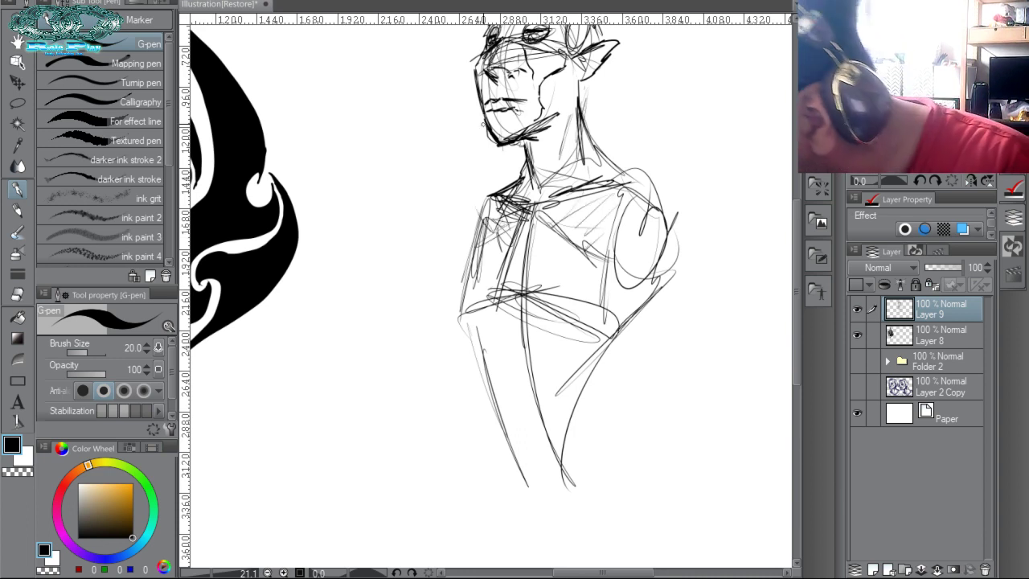
Sketch overlapping rounded rib cage forms below the chest line on both sides of the centre line.
drag(461, 312, 483, 358)
mouse_move(466, 339)
mouse_down()
mouse_move(516, 363)
mouse_move(529, 354)
mouse_up()
mouse_move(494, 313)
mouse_down()
mouse_move(527, 355)
mouse_move(533, 308)
mouse_up()
drag(507, 306, 609, 356)
mouse_move(533, 316)
mouse_down()
mouse_move(569, 352)
mouse_move(550, 358)
mouse_up()
drag(503, 288, 551, 311)
drag(557, 330, 544, 368)
drag(565, 299, 527, 359)
drag(505, 299, 519, 294)
drag(557, 298, 519, 362)
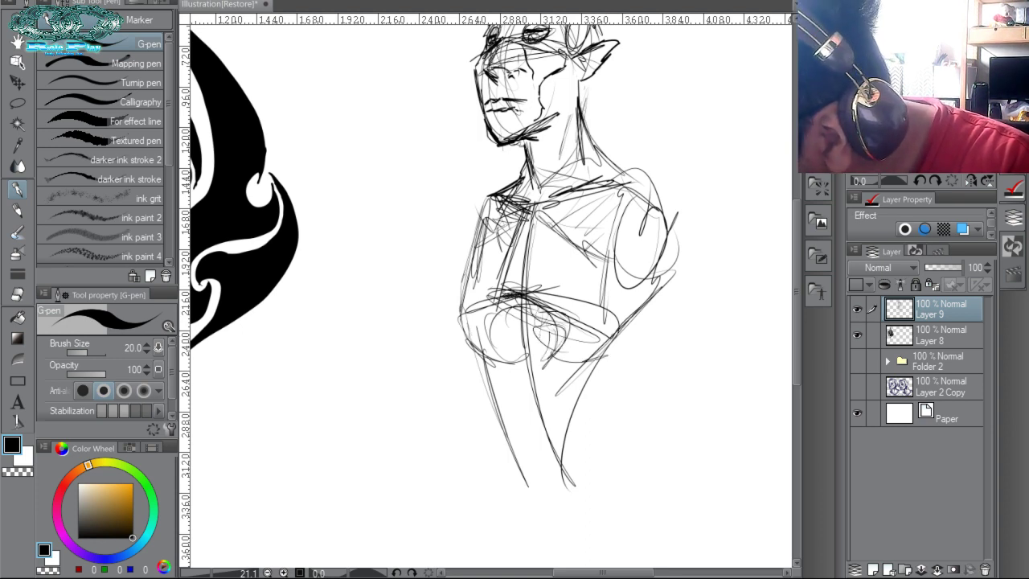
Sketch both sides of the waist and the curved hip line that closes the lower torso.
drag(497, 293, 548, 331)
mouse_move(497, 296)
mouse_down()
mouse_move(478, 353)
mouse_move(479, 427)
mouse_up()
drag(487, 327, 481, 423)
mouse_move(484, 369)
mouse_down()
mouse_move(517, 492)
mouse_move(602, 487)
mouse_up()
drag(624, 386, 587, 481)
drag(635, 316, 596, 425)
drag(610, 370, 599, 486)
drag(597, 415, 589, 447)
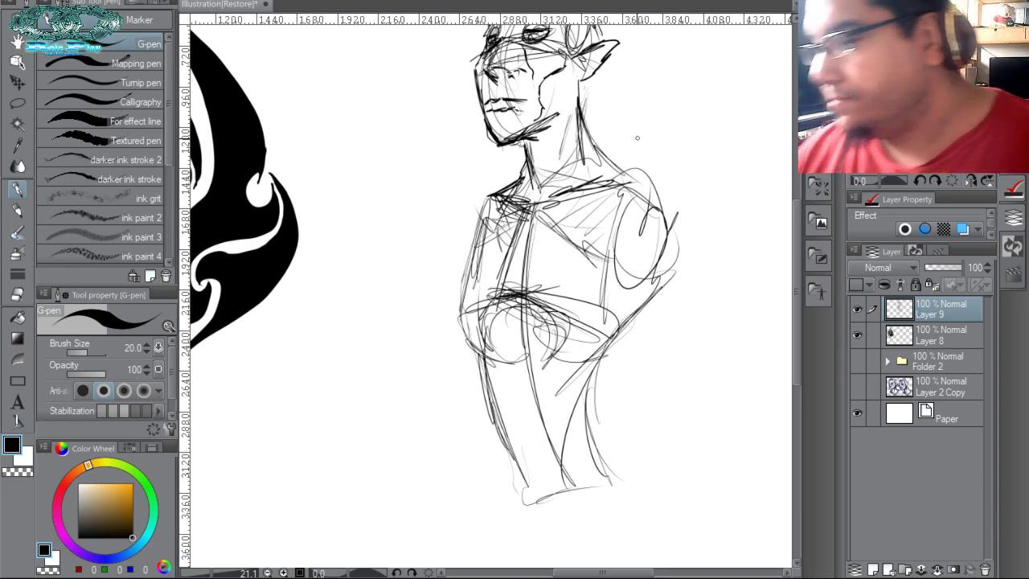
Sketch the round left shoulder with its upper arm, and add light strokes to the right shoulder.
drag(476, 201, 465, 268)
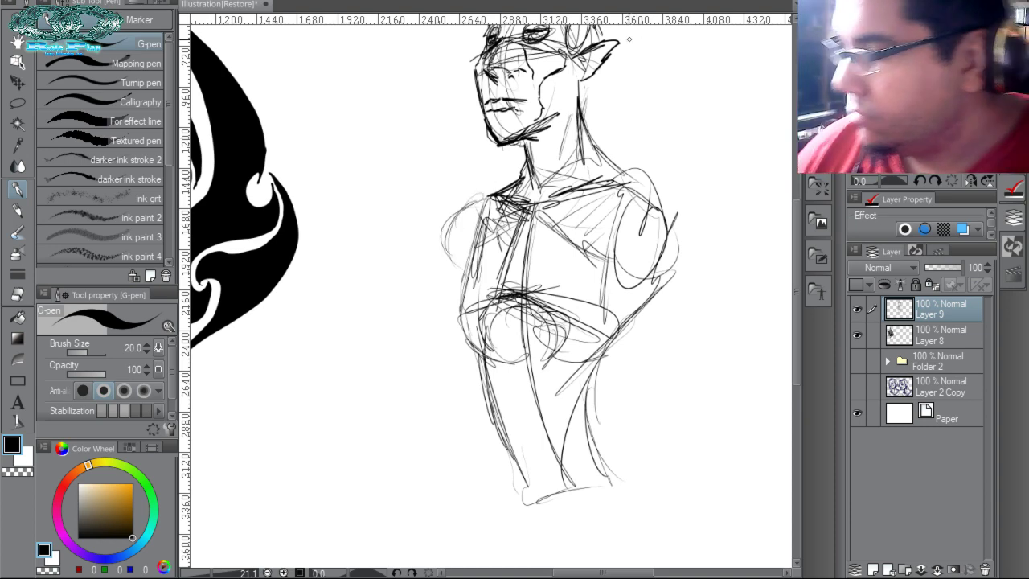
drag(474, 201, 448, 283)
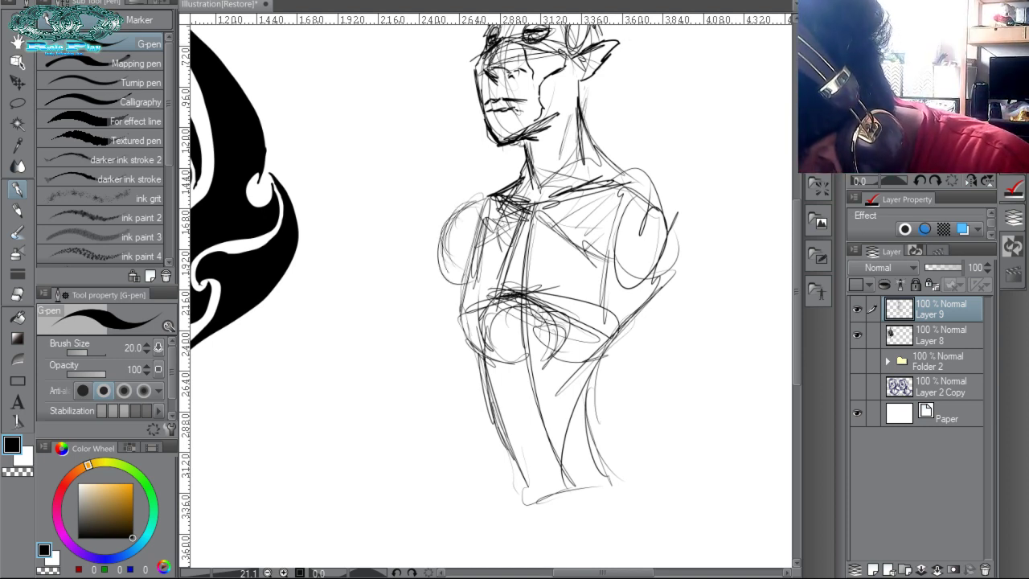
drag(465, 237, 448, 281)
drag(652, 201, 619, 288)
drag(463, 217, 438, 406)
mouse_move(434, 299)
mouse_down()
mouse_move(473, 441)
mouse_move(554, 414)
mouse_up()
Try to sketch a forearm crossing the waist with a hand extending past the figure's right side.
drag(447, 428, 624, 388)
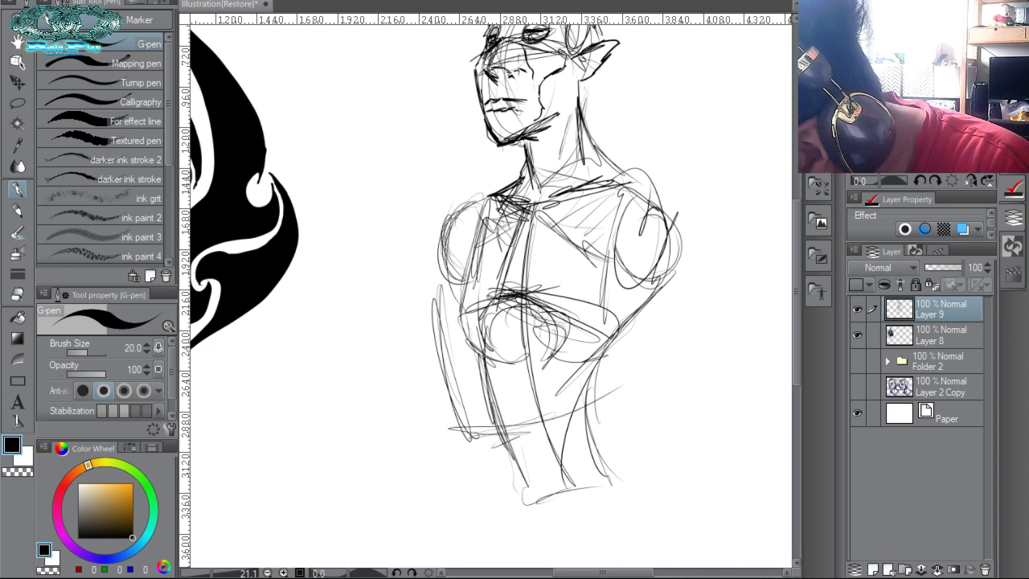
drag(521, 434, 649, 366)
drag(479, 277, 458, 344)
drag(478, 213, 447, 320)
drag(465, 255, 447, 331)
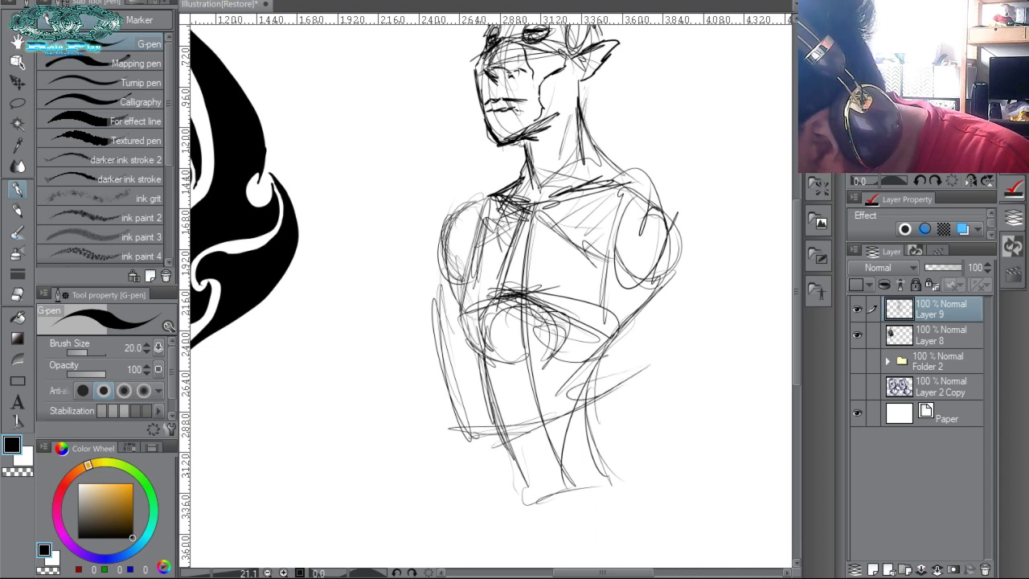
drag(481, 279, 487, 370)
drag(486, 309, 481, 399)
drag(429, 270, 426, 302)
mouse_move(473, 318)
mouse_down()
mouse_move(440, 407)
mouse_move(521, 383)
mouse_move(590, 378)
mouse_move(555, 394)
mouse_move(706, 402)
mouse_up()
drag(611, 353, 682, 383)
drag(693, 374, 715, 399)
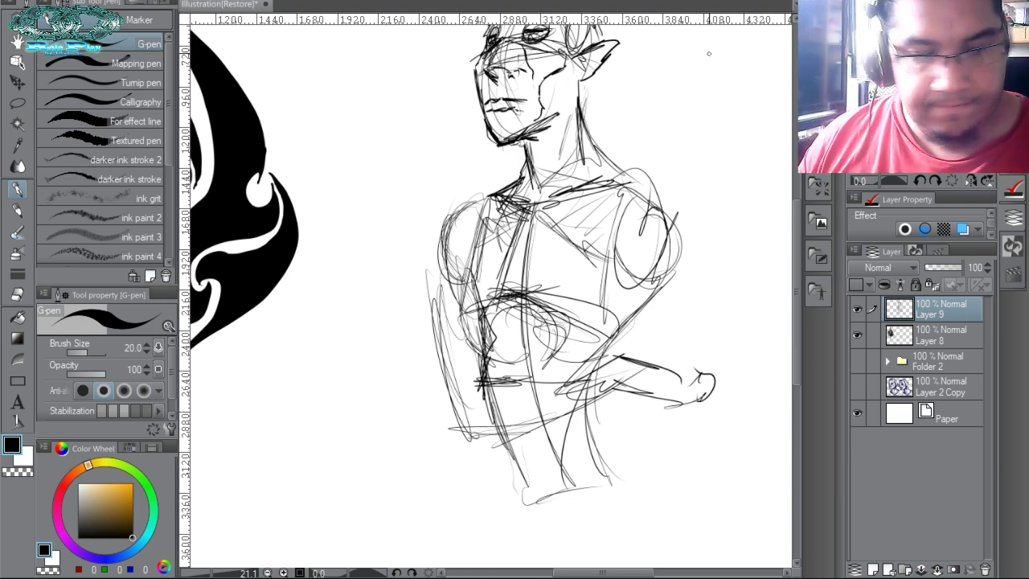
Undo the forearm and hand strokes together with the extra lines on the left arm.
key(ctrl+z)
key(ctrl+z)
key(ctrl+z)
key(ctrl+z)
key(ctrl+z)
key(ctrl+z)
key(ctrl+z)
key(ctrl+z)
key(ctrl+z)
key(ctrl+z)
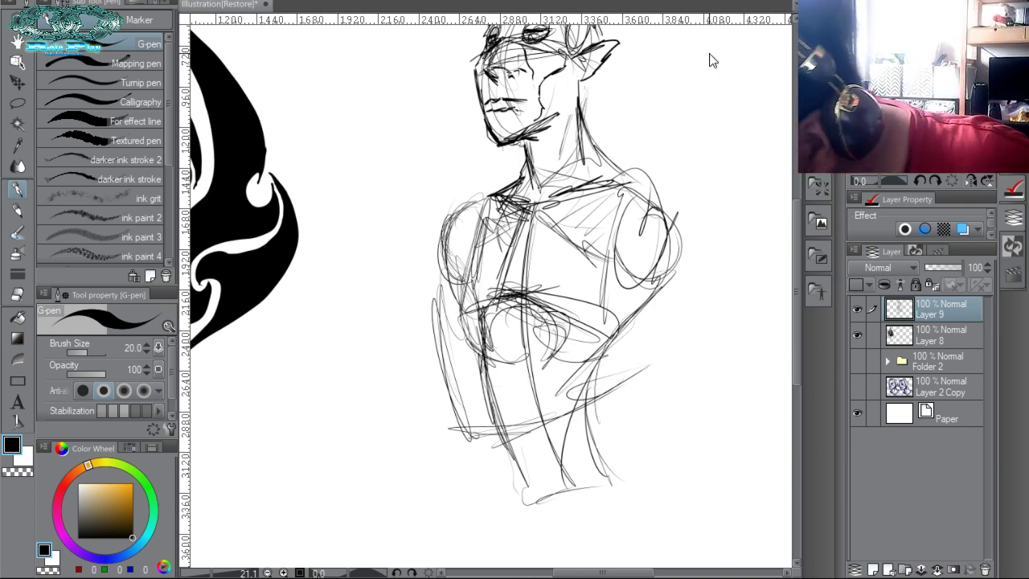
key(ctrl+z)
key(ctrl+z)
key(ctrl+z)
key(ctrl+z)
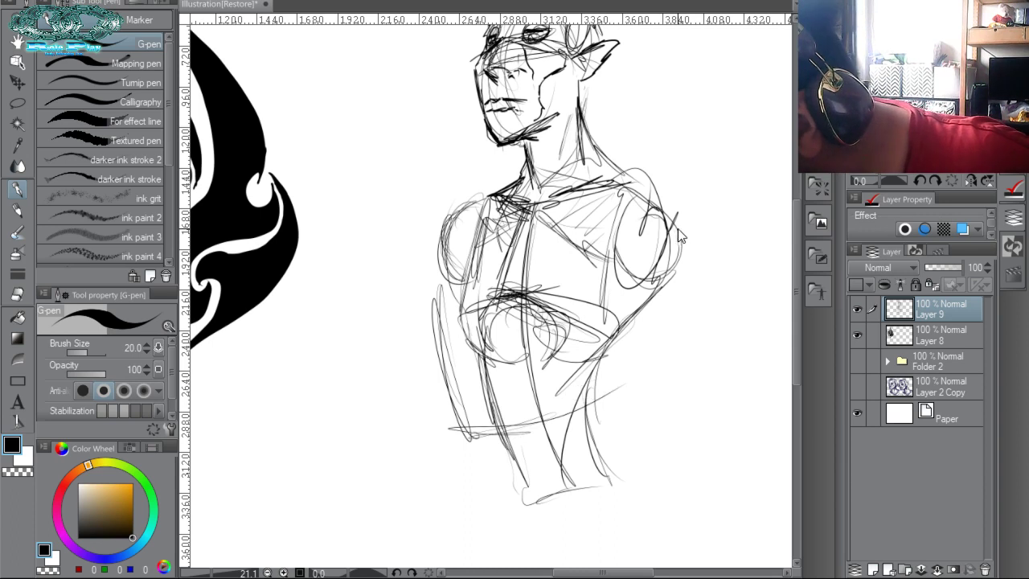
Redefine the right shoulder with looping ovals and sketch the upper arm tapering down to the elbow.
drag(635, 221, 647, 289)
drag(663, 207, 623, 245)
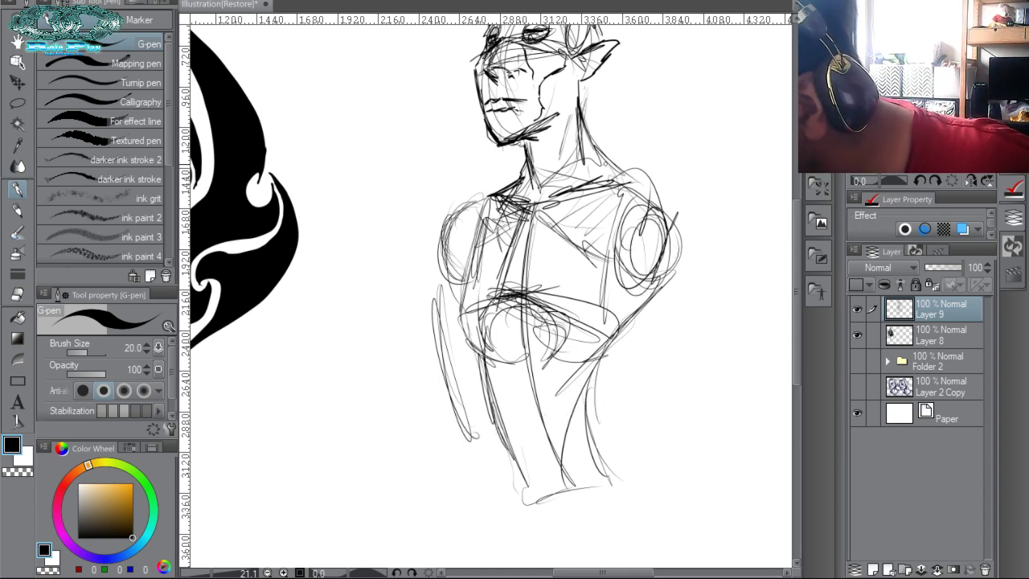
mouse_move(603, 160)
mouse_down()
mouse_move(624, 193)
mouse_move(639, 257)
mouse_move(595, 265)
mouse_move(575, 419)
mouse_up()
drag(648, 293, 559, 409)
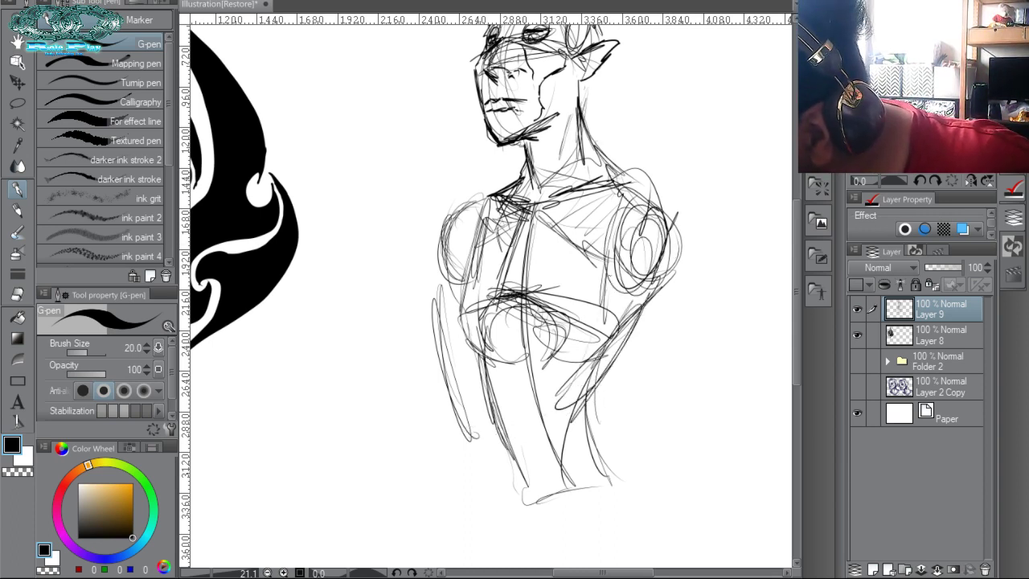
drag(603, 275, 563, 404)
mouse_move(563, 338)
mouse_down()
mouse_move(547, 418)
mouse_move(603, 370)
mouse_up()
drag(603, 332, 593, 415)
drag(599, 246, 591, 356)
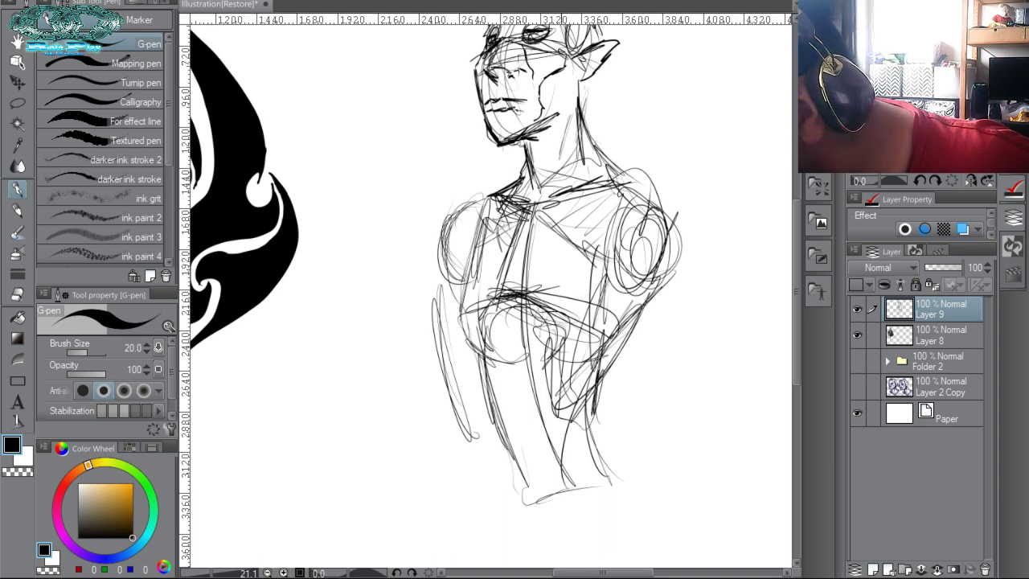
drag(567, 265, 555, 377)
Sketch a boxy shoulder cap that wraps over the right shoulder.
mouse_move(578, 227)
mouse_down()
mouse_move(559, 317)
mouse_move(678, 191)
mouse_up()
drag(599, 248, 651, 235)
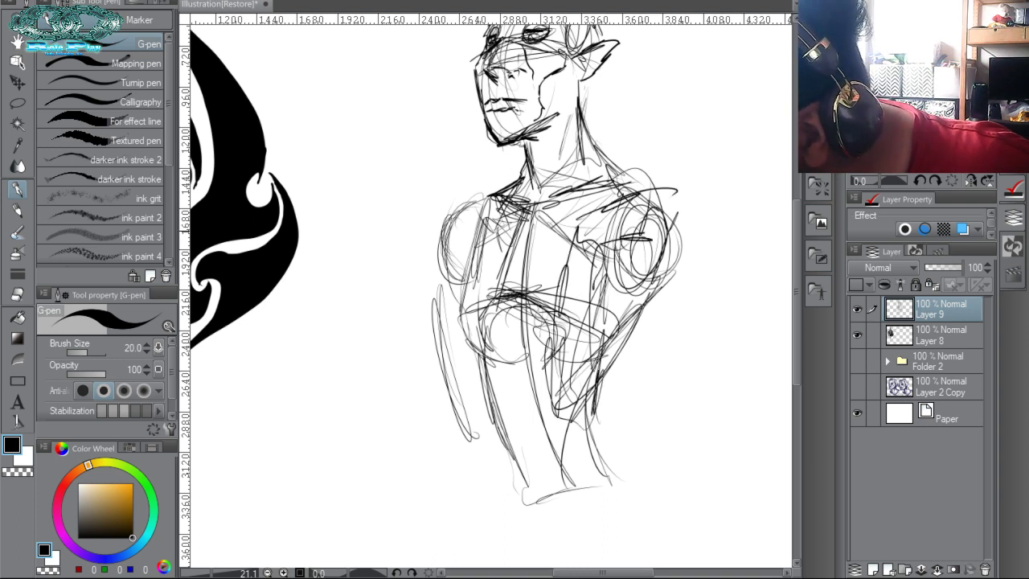
drag(651, 192, 643, 238)
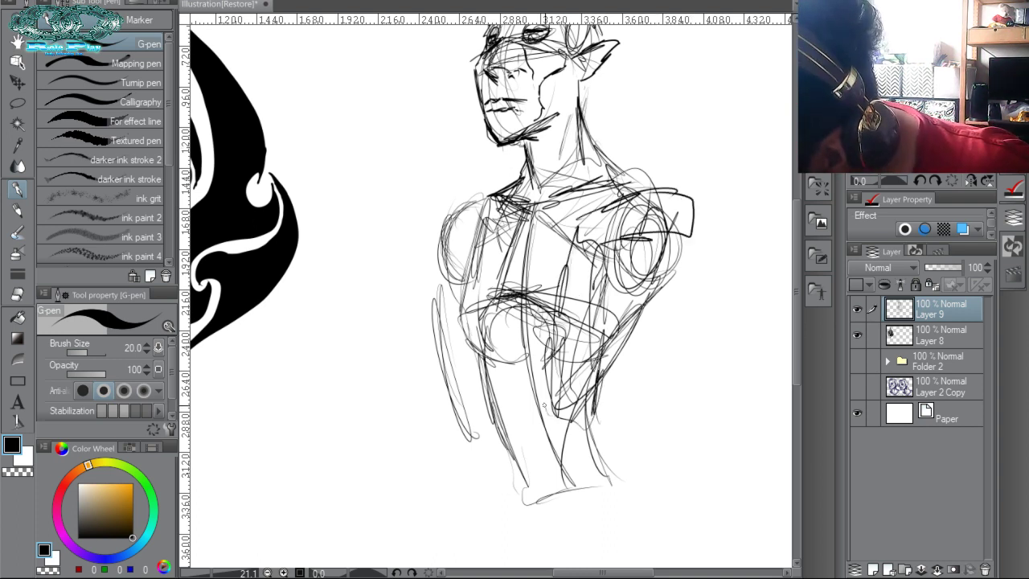
Sketch the elbow joint at the lower end of the right upper arm beside the waist.
drag(534, 404, 605, 442)
mouse_move(603, 405)
mouse_down()
mouse_move(576, 436)
mouse_move(600, 392)
mouse_up()
drag(546, 410, 605, 444)
mouse_move(524, 404)
mouse_down()
mouse_move(549, 394)
mouse_move(524, 441)
mouse_up()
Sketch the forearm from the right elbow across the waist, past the left upper arm.
mouse_move(557, 402)
mouse_down()
mouse_move(521, 433)
mouse_move(469, 417)
mouse_up()
drag(514, 400, 432, 441)
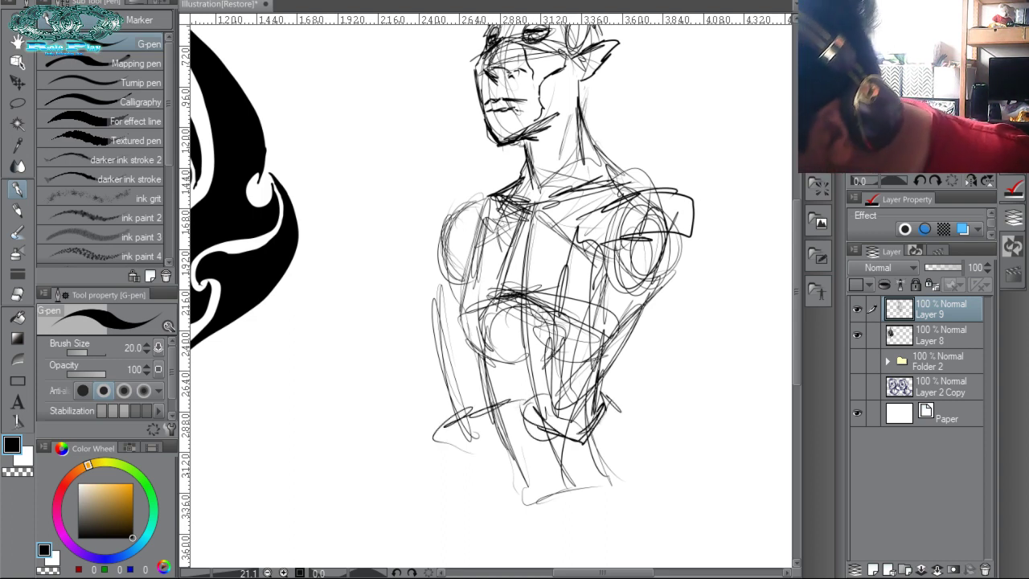
mouse_move(537, 431)
mouse_down()
mouse_move(442, 460)
mouse_move(412, 443)
mouse_move(438, 444)
mouse_up()
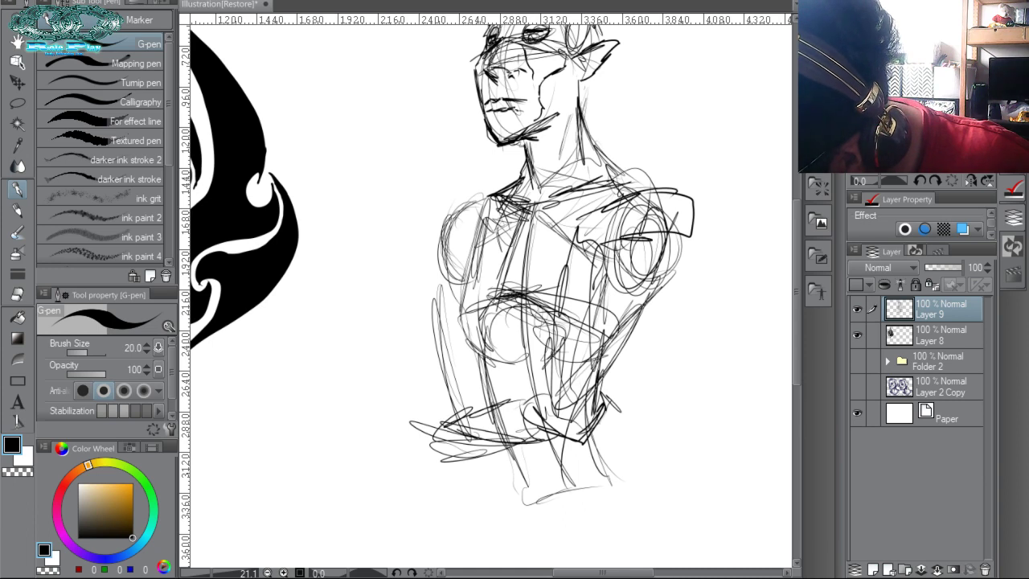
mouse_move(422, 397)
mouse_down()
mouse_move(473, 439)
mouse_move(528, 394)
mouse_move(492, 434)
mouse_move(439, 435)
mouse_up()
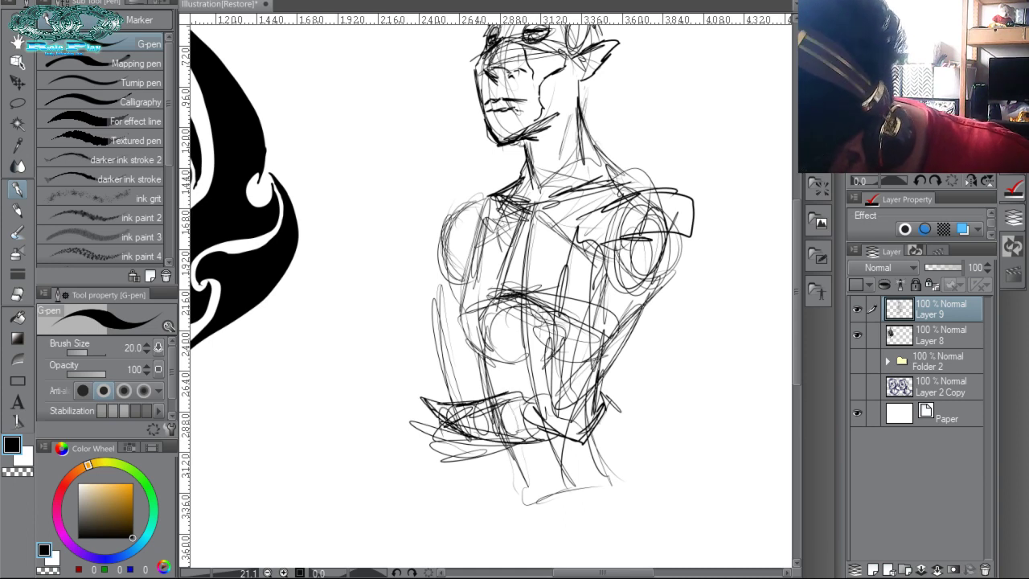
Reinforce the left upper arm, the forearm crossing the waist and the torso's left edge with darker, heavier strokes.
drag(447, 279, 437, 400)
drag(443, 361, 437, 395)
drag(464, 387, 434, 434)
mouse_move(439, 319)
mouse_down()
mouse_move(429, 405)
mouse_move(515, 452)
mouse_move(537, 447)
mouse_up()
mouse_move(446, 386)
mouse_down()
mouse_move(536, 410)
mouse_move(514, 397)
mouse_up()
drag(509, 394, 540, 400)
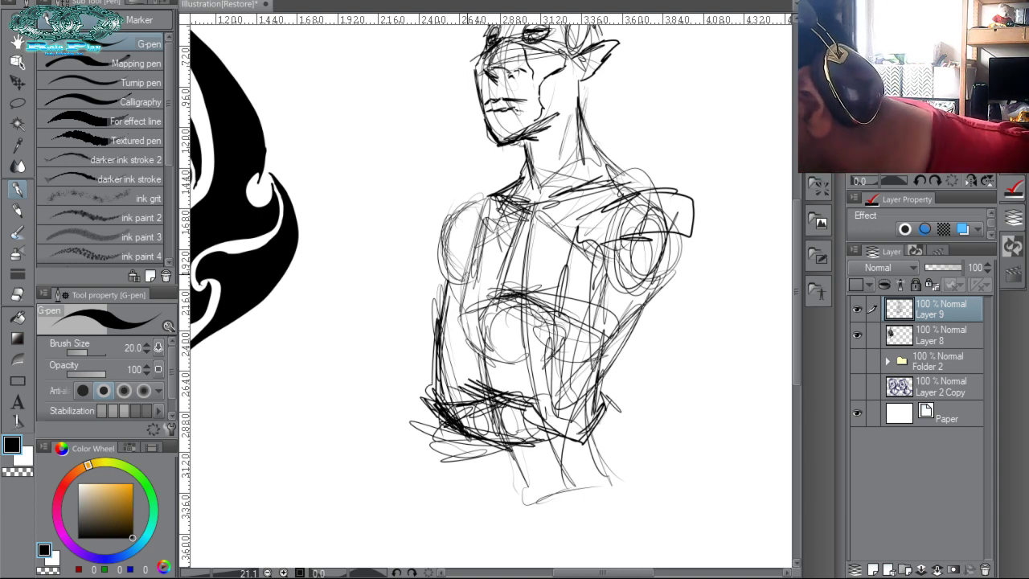
mouse_move(483, 227)
mouse_down()
mouse_move(468, 278)
mouse_move(470, 389)
mouse_up()
drag(478, 302, 536, 298)
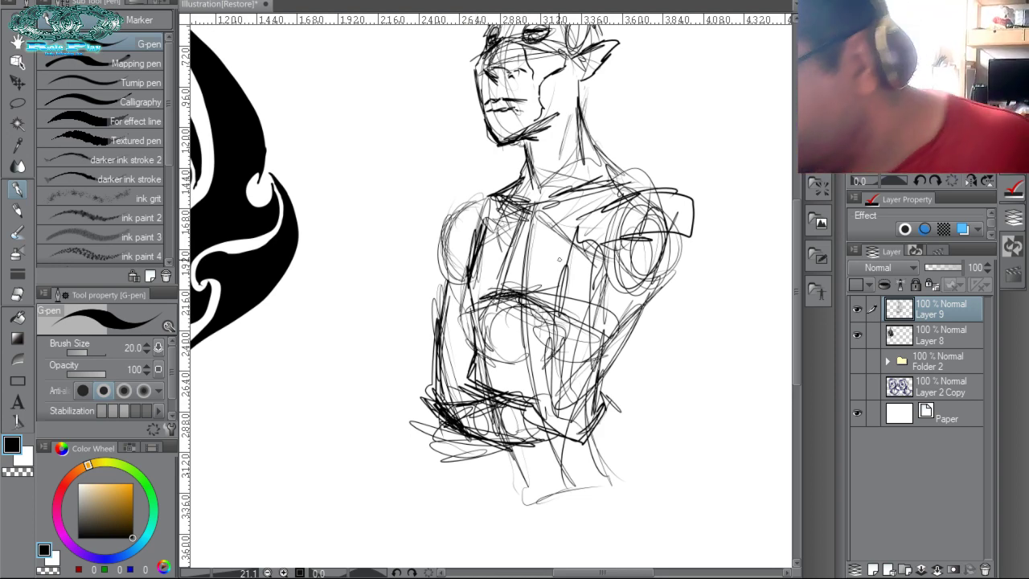
Sketch the pelvis below the folded arms, with the waist sides, small abdomen marks and the curving right hip and thigh.
drag(560, 260, 526, 22)
drag(558, 204, 523, 255)
drag(470, 211, 483, 238)
drag(460, 223, 490, 275)
mouse_move(473, 249)
mouse_down()
mouse_move(499, 283)
mouse_move(529, 375)
mouse_up()
drag(553, 278, 532, 325)
mouse_move(556, 217)
mouse_down()
mouse_move(609, 280)
mouse_move(623, 362)
mouse_move(614, 415)
mouse_move(626, 392)
mouse_move(616, 415)
mouse_up()
drag(608, 259, 619, 414)
drag(579, 238, 624, 400)
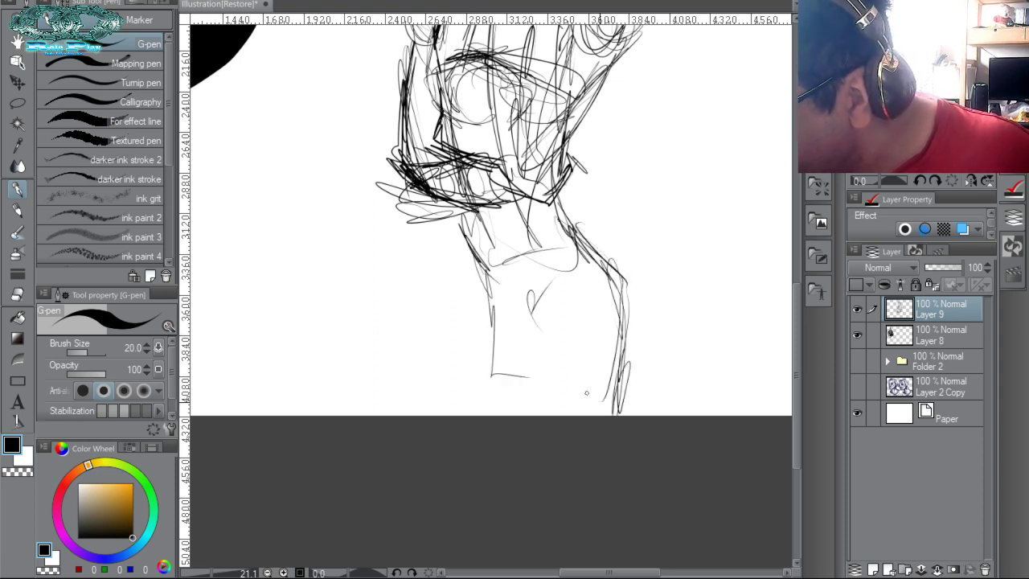
Sketch the left hip contour and the outer left thigh sloping down to the canvas edge.
drag(479, 282, 475, 324)
drag(470, 252, 472, 312)
mouse_move(471, 264)
mouse_down()
mouse_move(460, 331)
mouse_move(420, 410)
mouse_up()
drag(452, 344, 409, 415)
key(ctrl+space)
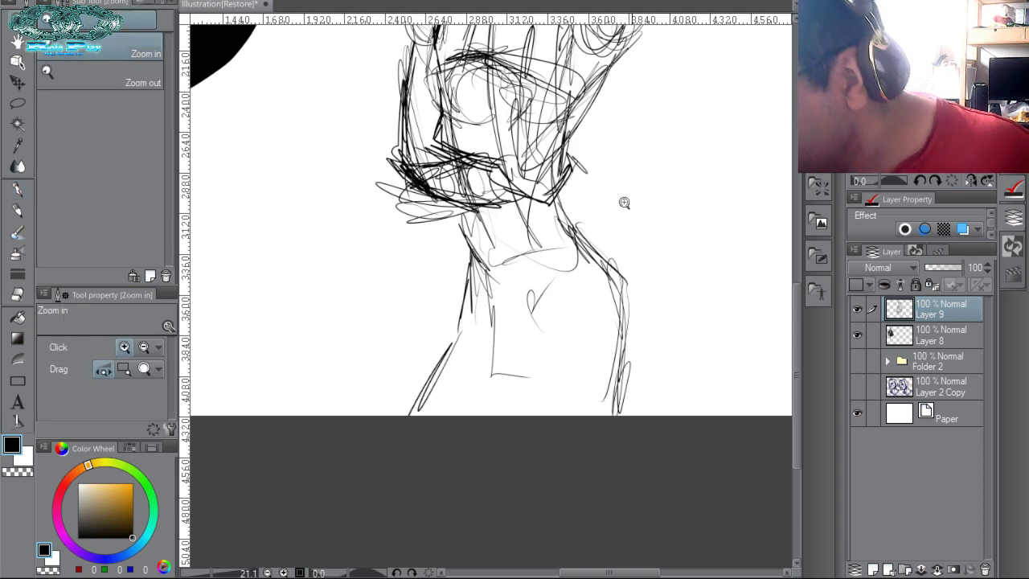
drag(625, 204, 522, 206)
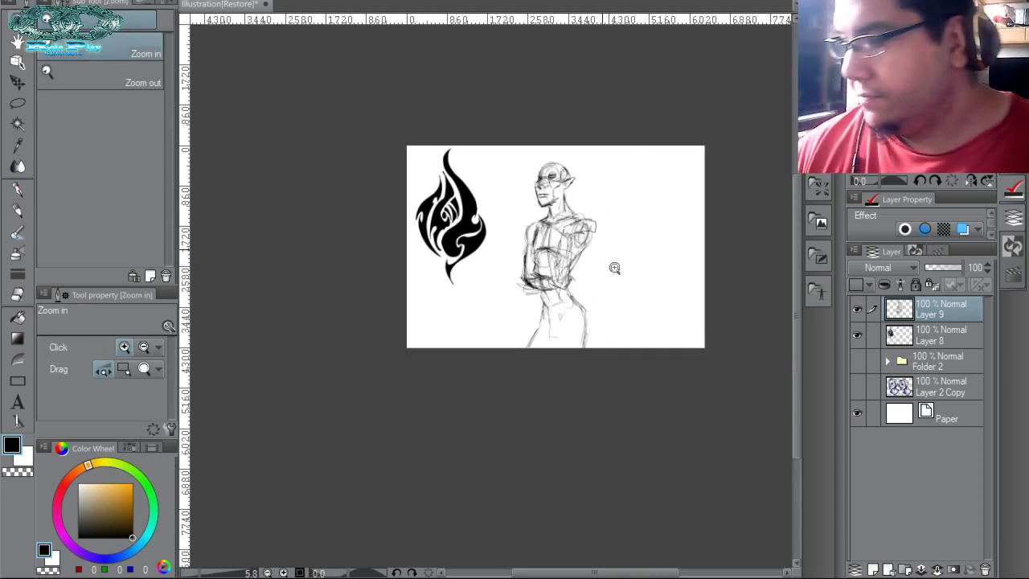
click(616, 267)
click(664, 314)
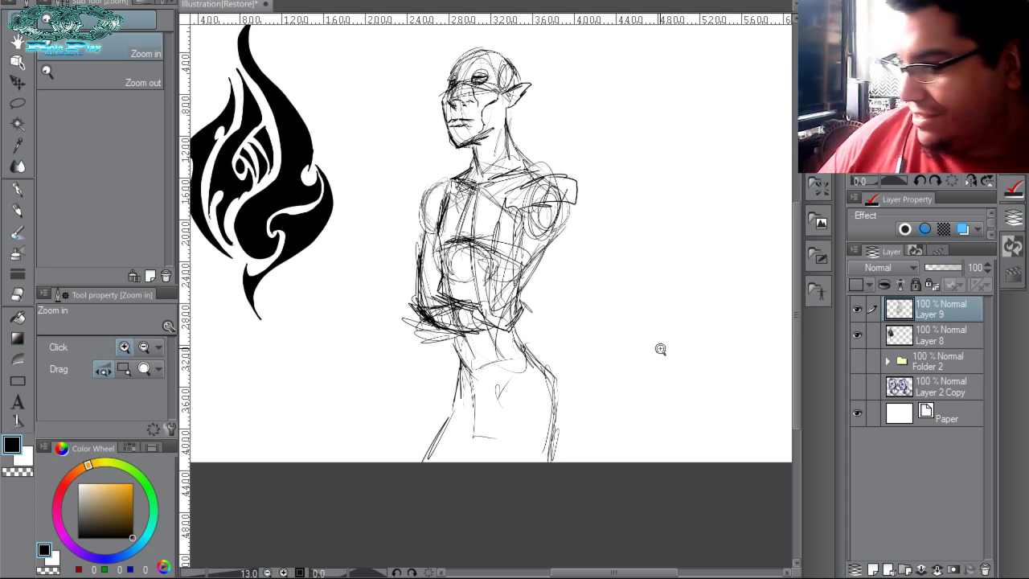
Add a new layer above the figure sketch and choose the G-pen for drawing.
click(873, 569)
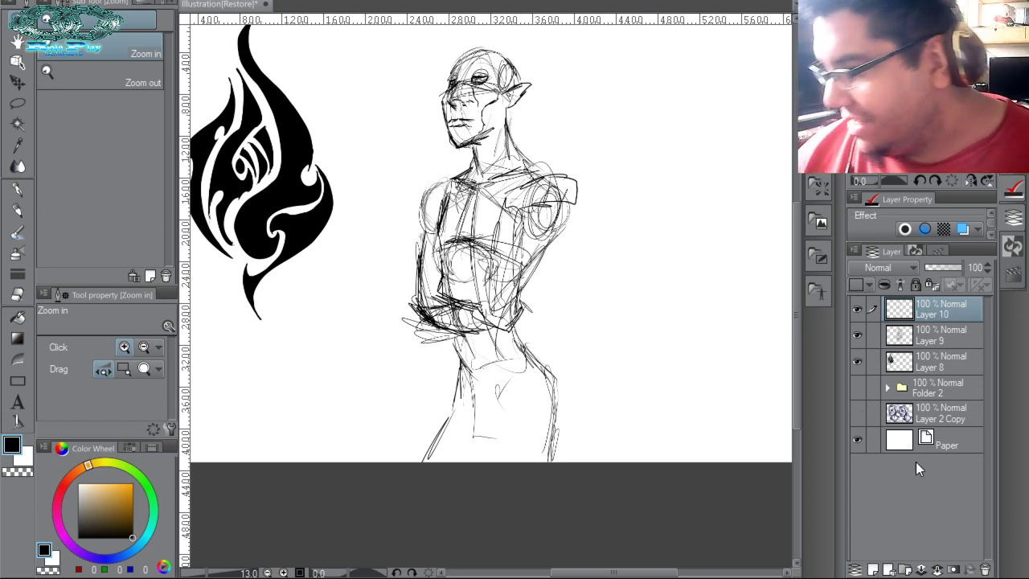
scroll(534, 229, up, 2)
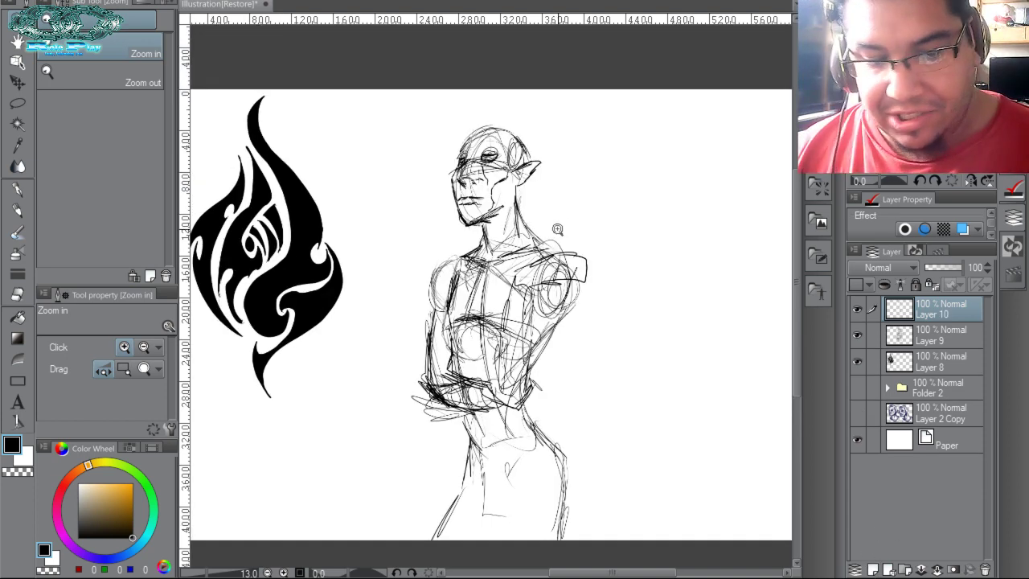
key(p)
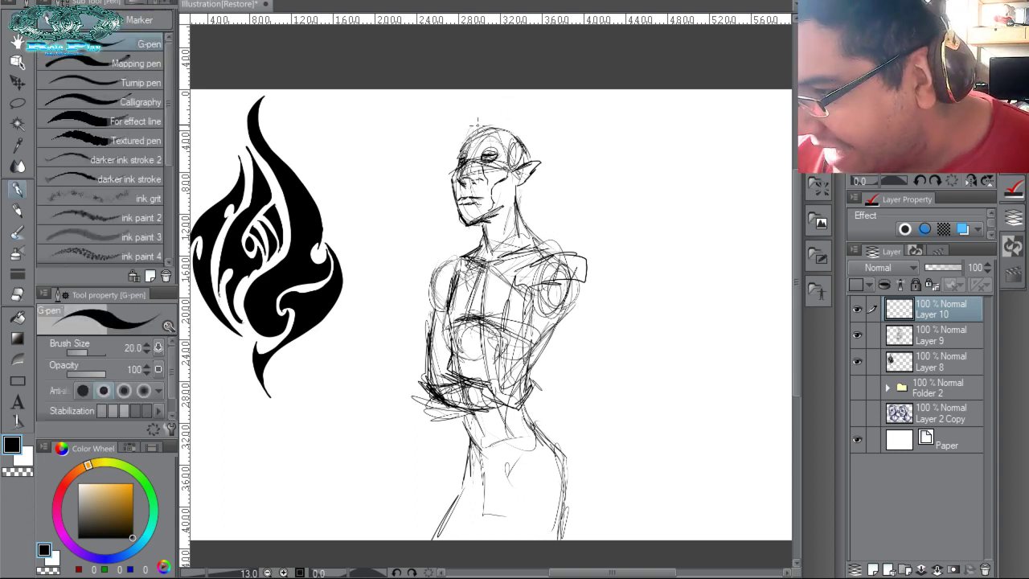
mouse_move(483, 126)
mouse_down()
mouse_move(520, 127)
mouse_move(565, 215)
mouse_up()
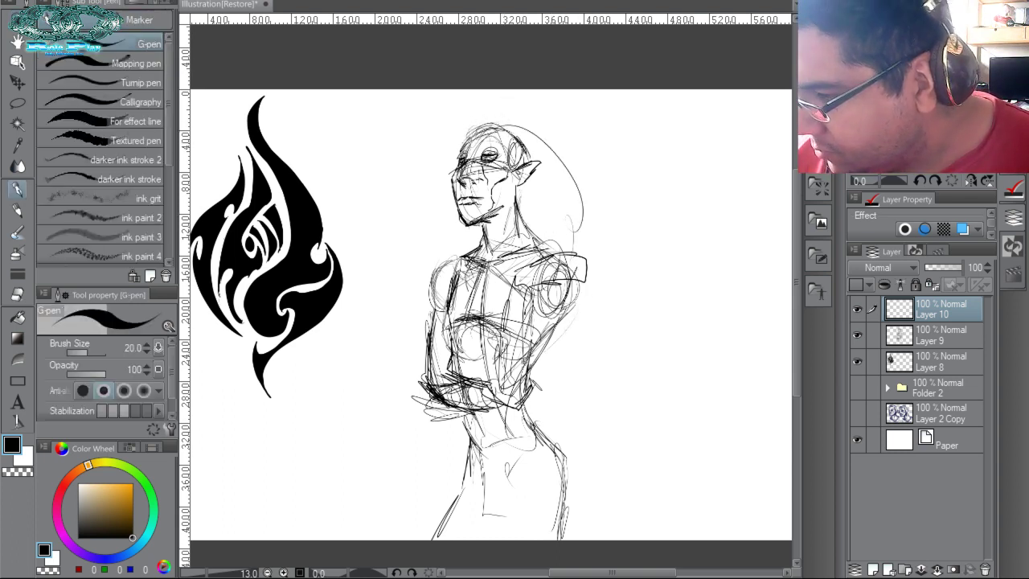
mouse_move(447, 378)
mouse_down()
mouse_move(388, 348)
mouse_move(342, 305)
mouse_up()
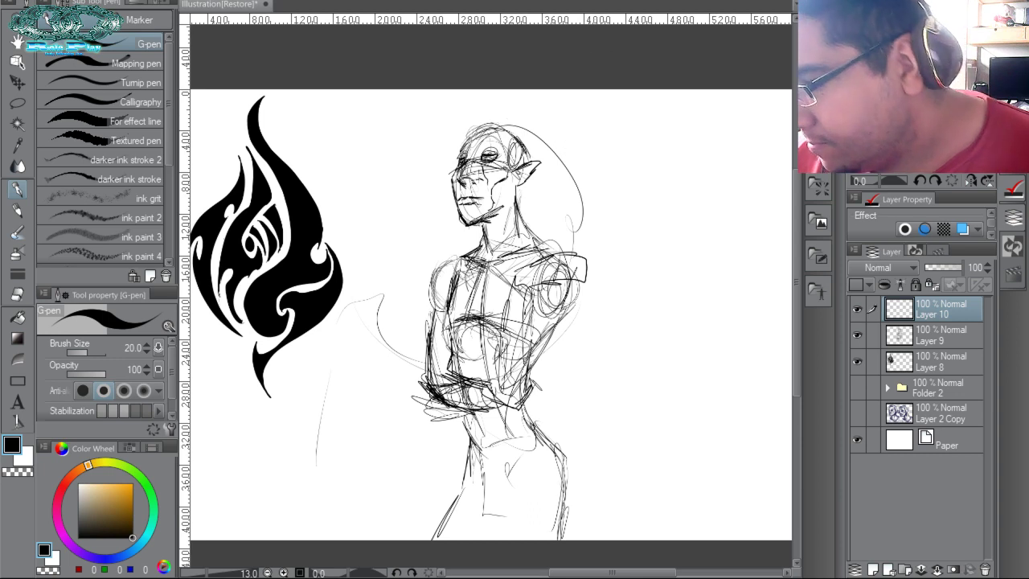
drag(578, 248, 370, 376)
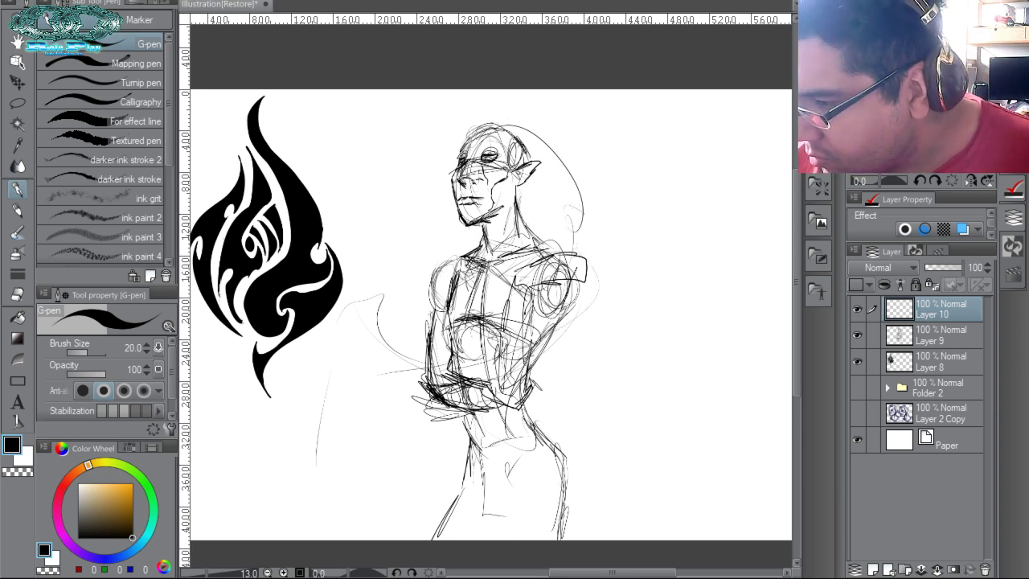
drag(586, 214, 275, 488)
drag(421, 291, 252, 494)
mouse_move(283, 443)
mouse_down()
mouse_move(416, 362)
mouse_move(346, 320)
mouse_up()
mouse_move(324, 336)
mouse_down()
mouse_move(327, 397)
mouse_move(359, 387)
mouse_up()
drag(304, 336, 301, 402)
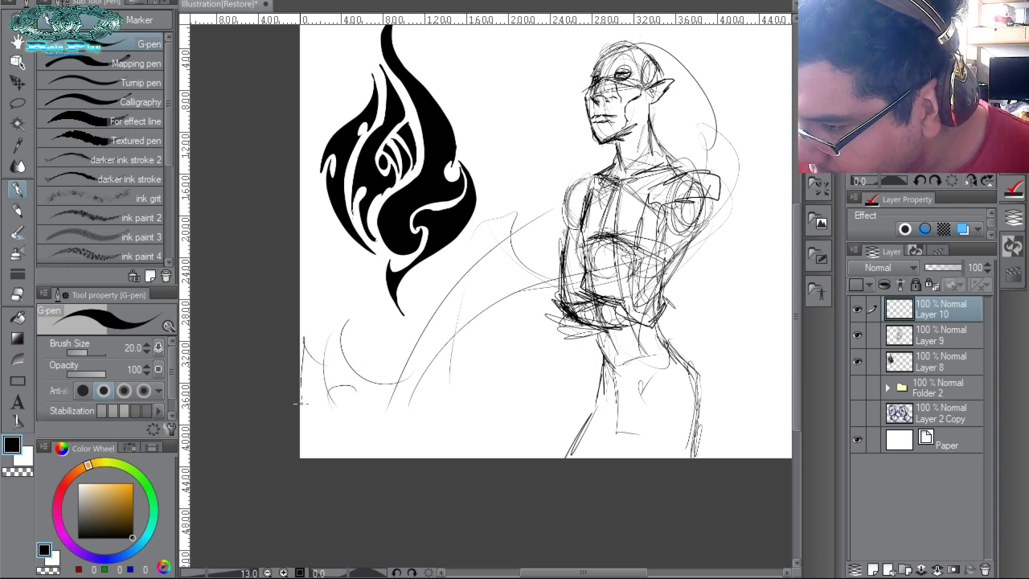
mouse_move(438, 398)
mouse_down()
mouse_move(445, 439)
mouse_move(330, 399)
mouse_move(388, 371)
mouse_move(349, 413)
mouse_up()
drag(383, 381, 359, 412)
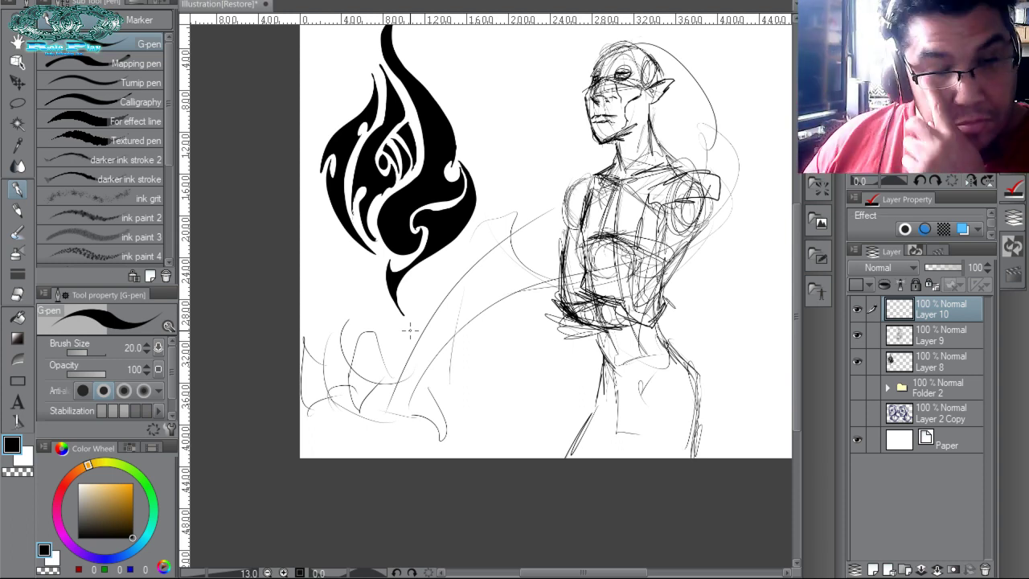
key(ctrl+z)
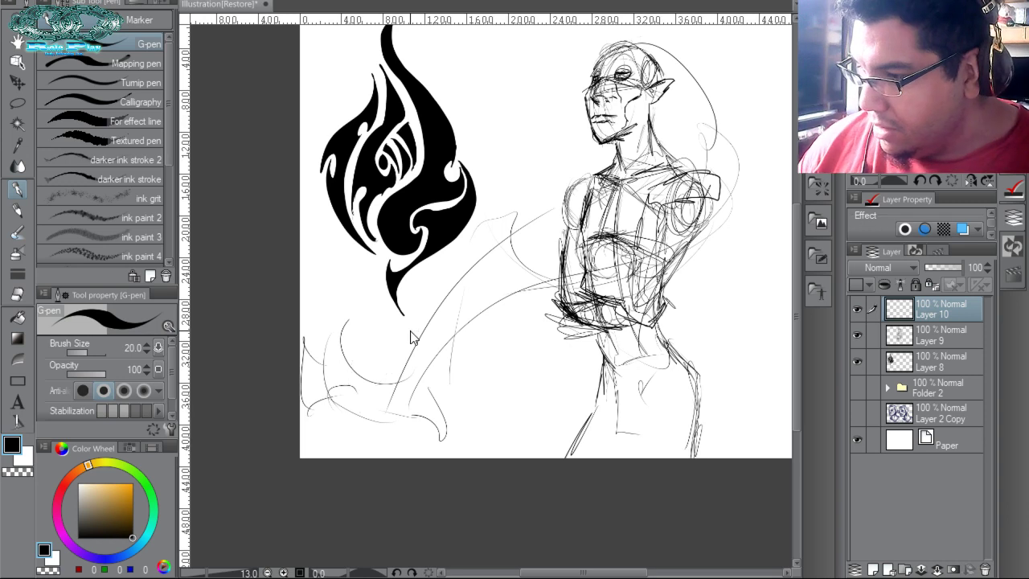
key(ctrl+z)
key(ctrl+z)
key(ctrl+z)
key(ctrl+z)
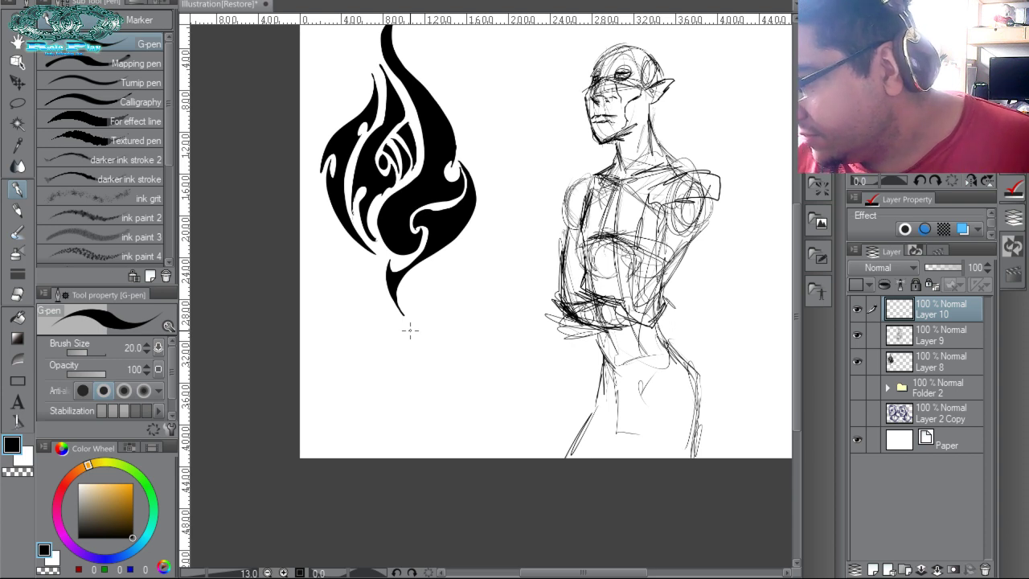
Duplicate Layer 9 with the figure sketch, place the copy directly below Layer 8 and keep it hidden.
click(913, 332)
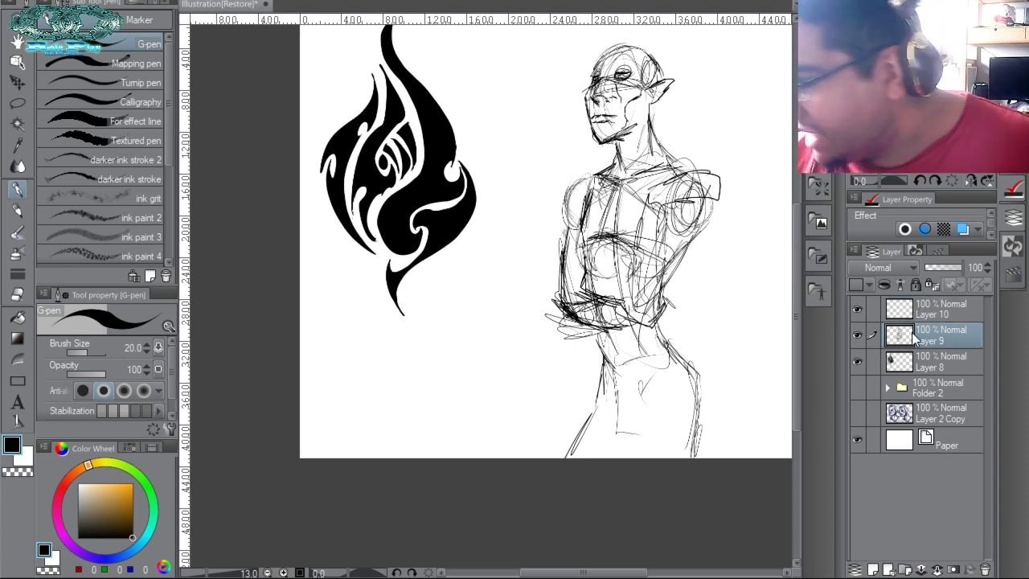
drag(930, 335, 933, 375)
click(857, 385)
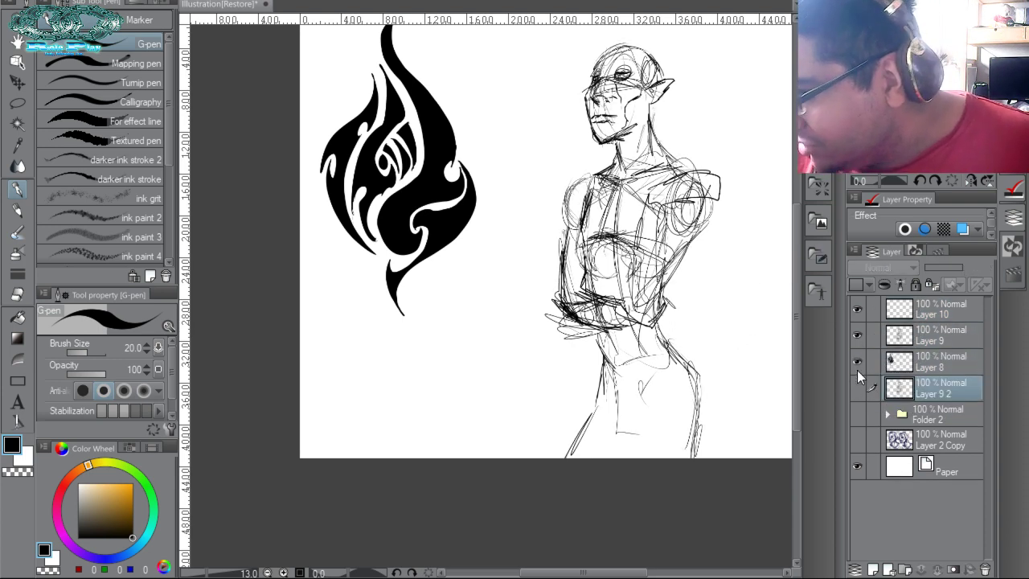
Transform the figure on Layer 9, scaling it down and shifting it toward the outer side away from the flame emblem.
click(935, 336)
key(ctrl+t)
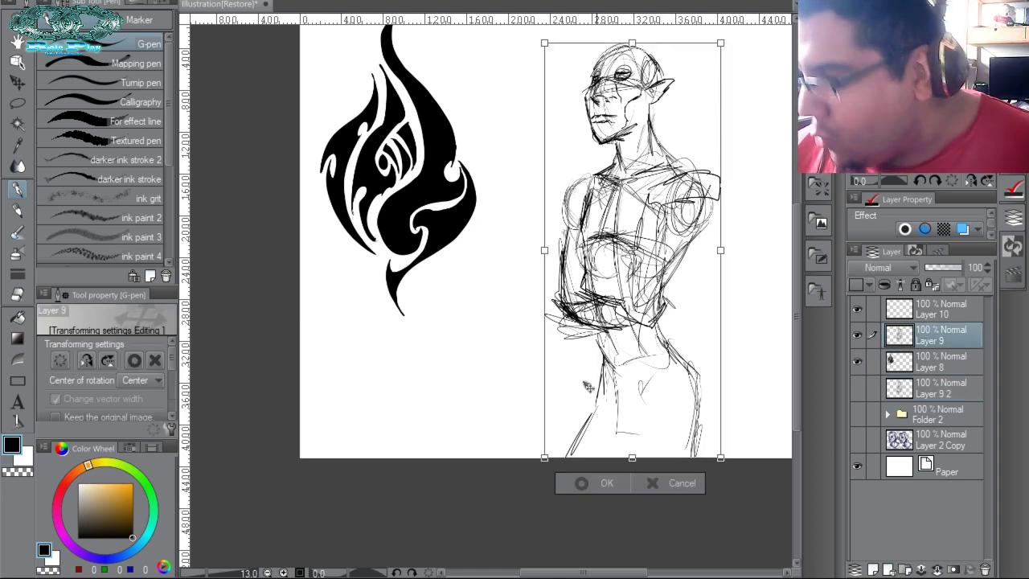
drag(561, 433, 622, 305)
drag(672, 253, 690, 273)
key(Return)
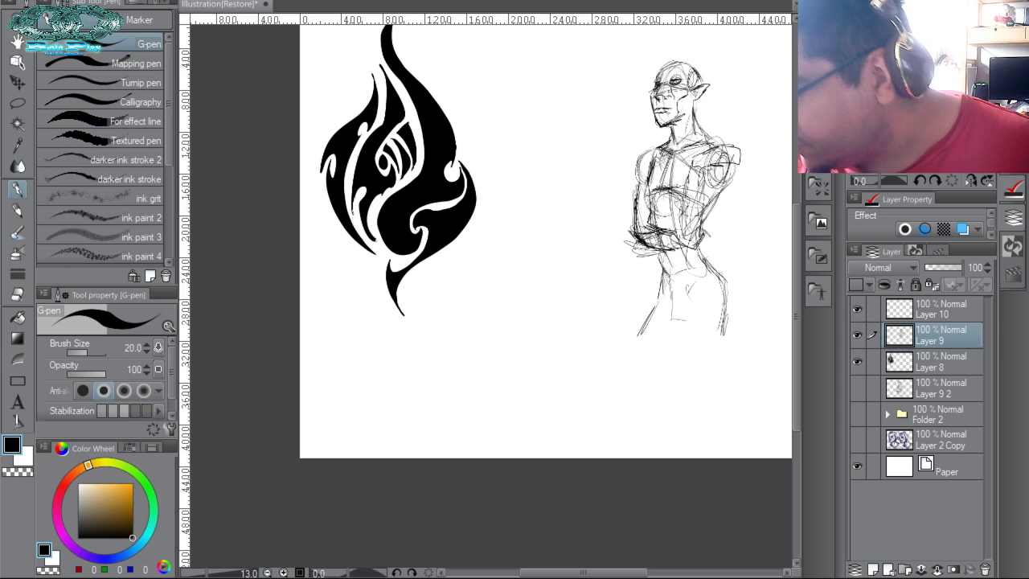
On Layer 10, sketch an overlapping oval head with jaw and neck strokes in the empty space between the emblem and the figure.
click(899, 314)
drag(658, 384, 647, 415)
key(ctrl+space)
drag(638, 360, 666, 389)
drag(653, 328, 679, 402)
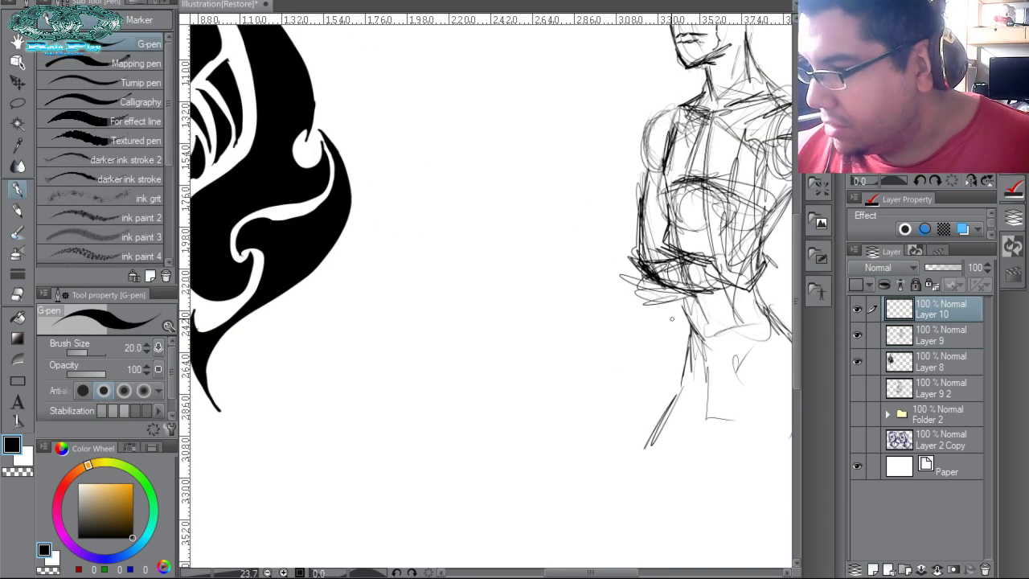
mouse_move(492, 291)
mouse_down()
mouse_move(476, 384)
mouse_move(462, 378)
mouse_move(519, 416)
mouse_up()
drag(452, 414, 535, 450)
mouse_move(476, 371)
mouse_down()
mouse_move(497, 407)
mouse_move(530, 400)
mouse_up()
drag(486, 378, 524, 435)
mouse_move(480, 372)
mouse_down()
mouse_move(538, 382)
mouse_move(556, 401)
mouse_up()
drag(557, 400, 505, 435)
drag(467, 379, 510, 419)
drag(491, 402, 480, 430)
drag(482, 369, 521, 419)
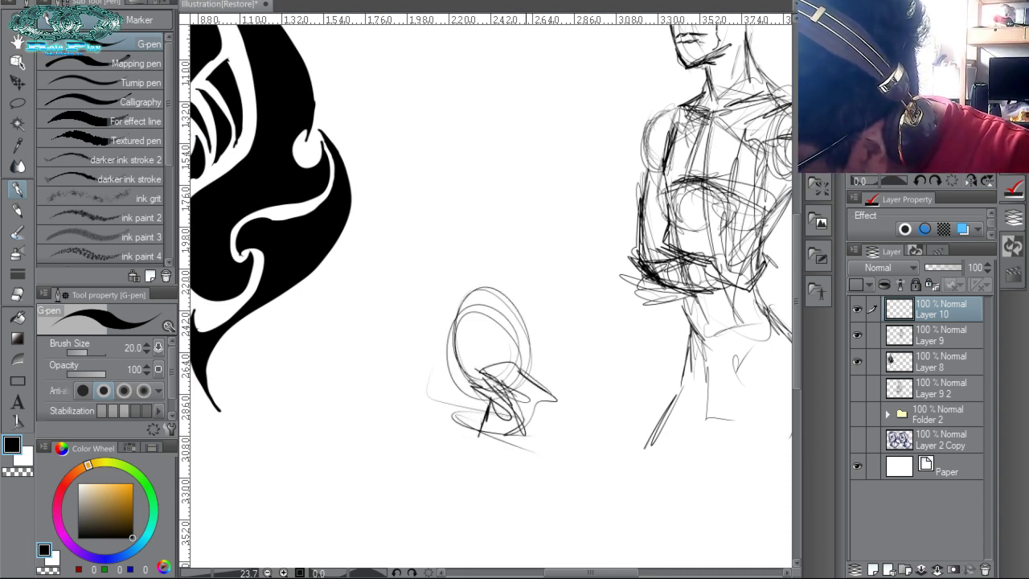
Sketch the pointed strokes at the creature's jaw and a small fin on the far side of its head.
drag(519, 370, 526, 430)
mouse_move(531, 373)
mouse_down()
mouse_move(532, 421)
mouse_move(529, 407)
mouse_up()
drag(495, 373, 550, 360)
drag(503, 293, 540, 354)
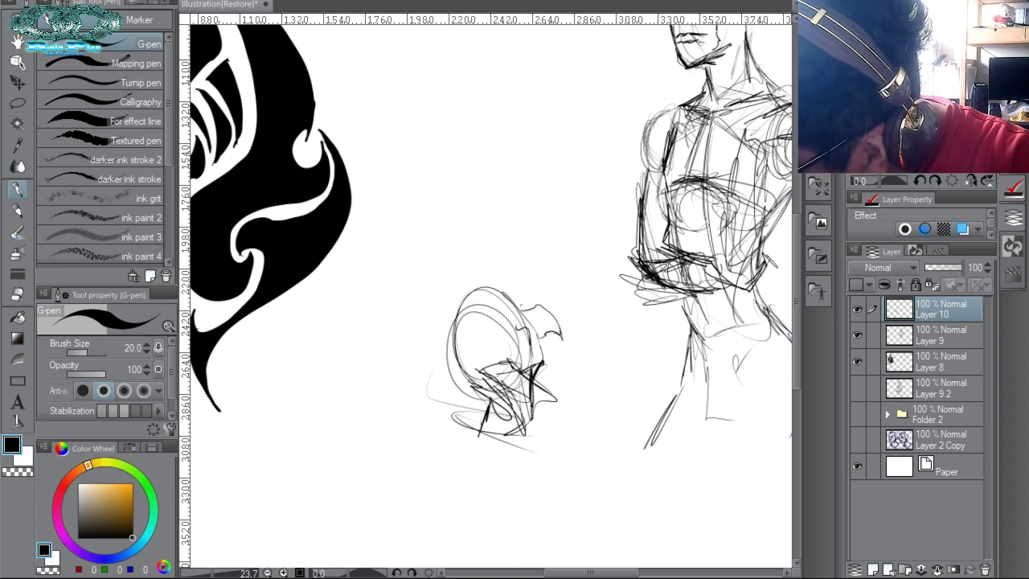
Draw the large curved fins on the near side of the creature's head and add its dark eye.
mouse_move(457, 315)
mouse_down()
mouse_move(497, 286)
mouse_move(444, 315)
mouse_move(416, 364)
mouse_up()
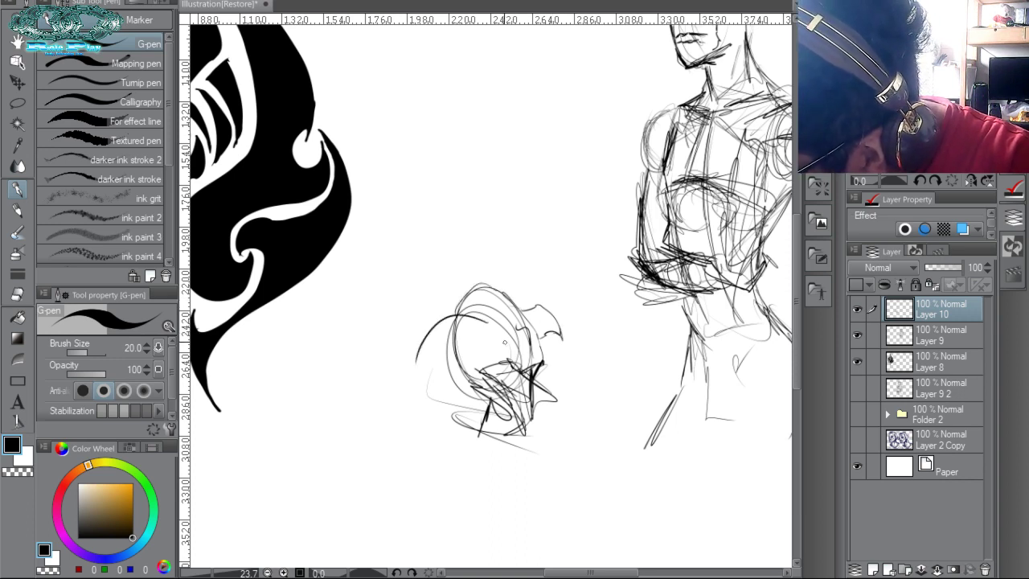
drag(506, 341, 477, 369)
drag(418, 344, 439, 375)
drag(454, 312, 385, 351)
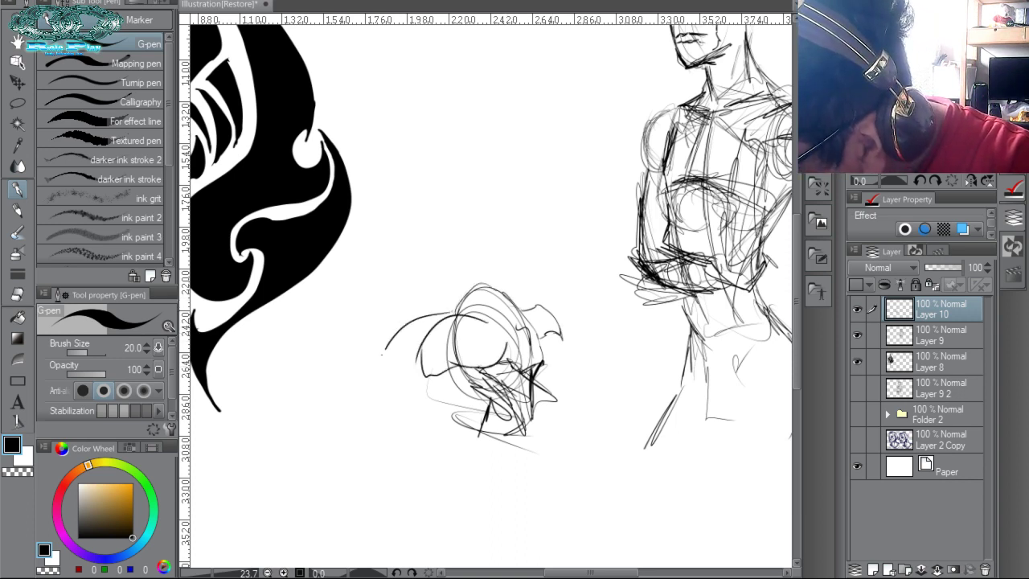
mouse_move(438, 320)
mouse_down()
mouse_move(473, 288)
mouse_move(502, 291)
mouse_move(502, 302)
mouse_up()
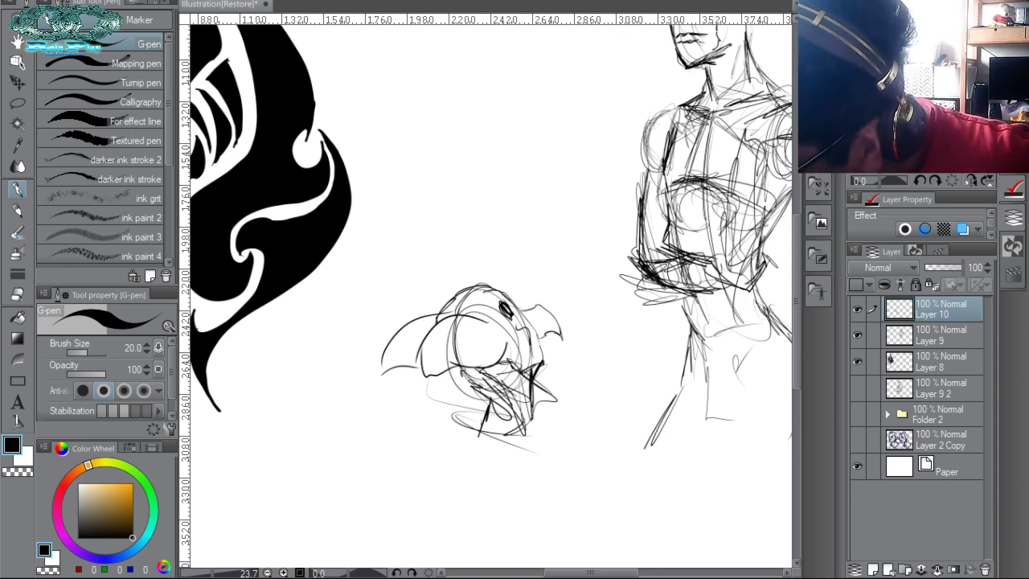
Rough in the creature's neck, shoulders, long curved torso, waist and lower body below the head.
mouse_move(463, 378)
mouse_down()
mouse_move(518, 420)
mouse_move(529, 459)
mouse_up()
drag(553, 397, 561, 439)
mouse_move(478, 441)
mouse_down()
mouse_move(514, 457)
mouse_move(472, 470)
mouse_up()
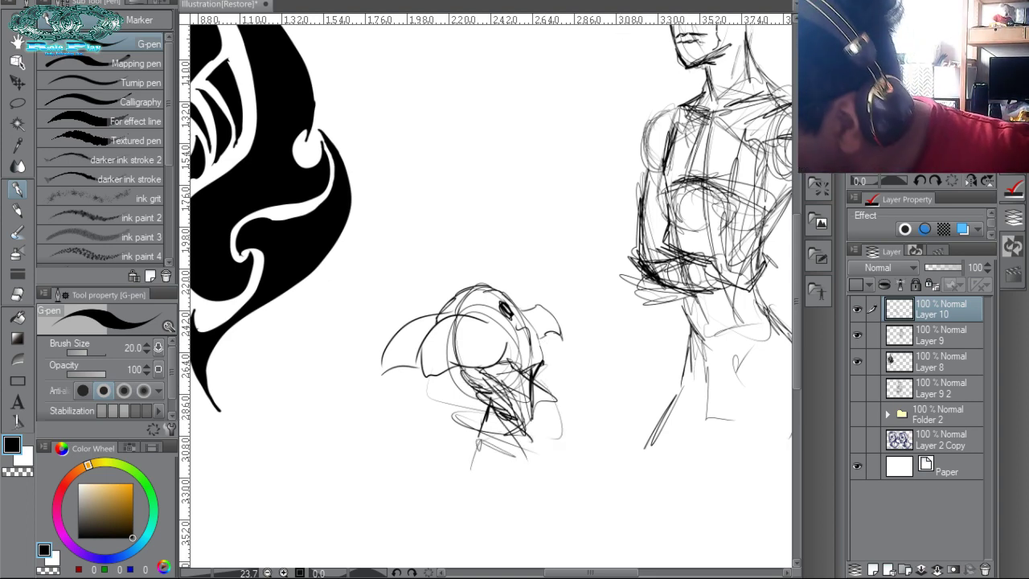
mouse_move(483, 418)
mouse_down()
mouse_move(405, 260)
mouse_move(395, 310)
mouse_up()
drag(412, 275, 391, 332)
mouse_move(394, 332)
mouse_down()
mouse_move(464, 400)
mouse_move(448, 382)
mouse_up()
mouse_move(402, 283)
mouse_down()
mouse_move(408, 329)
mouse_move(480, 361)
mouse_up()
drag(456, 348, 508, 447)
mouse_move(482, 242)
mouse_down()
mouse_move(529, 333)
mouse_move(522, 441)
mouse_up()
mouse_move(451, 344)
mouse_down()
mouse_move(479, 402)
mouse_move(444, 456)
mouse_up()
drag(484, 389, 534, 410)
mouse_move(534, 410)
mouse_down()
mouse_move(476, 413)
mouse_move(462, 493)
mouse_up()
drag(544, 438, 547, 472)
drag(534, 434, 536, 512)
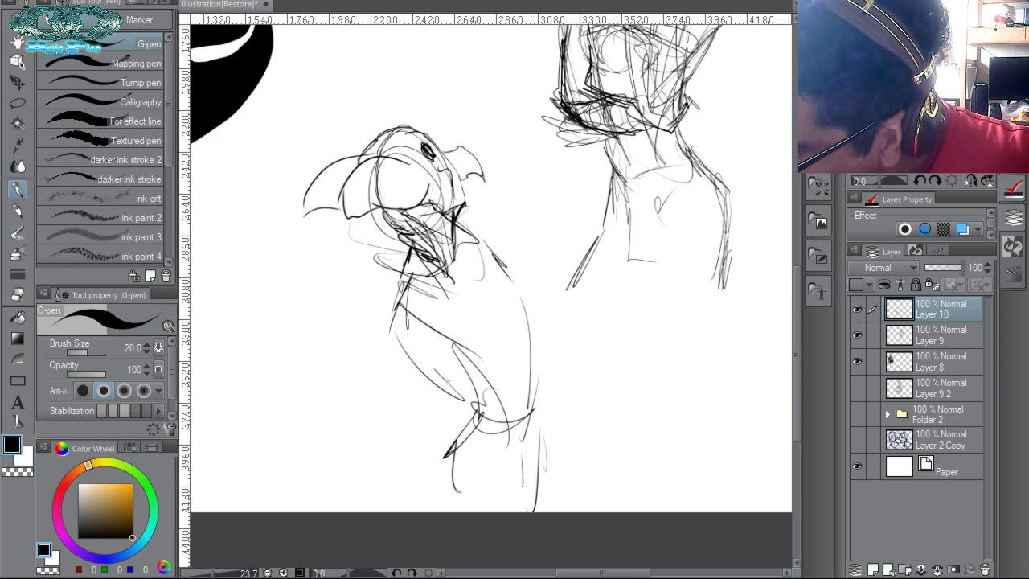
Reinforce the neck and torso front, outline the chest and draw a circle for the near shoulder.
mouse_move(435, 230)
mouse_down()
mouse_move(488, 251)
mouse_move(426, 275)
mouse_up()
mouse_move(385, 221)
mouse_down()
mouse_move(413, 239)
mouse_move(476, 420)
mouse_up()
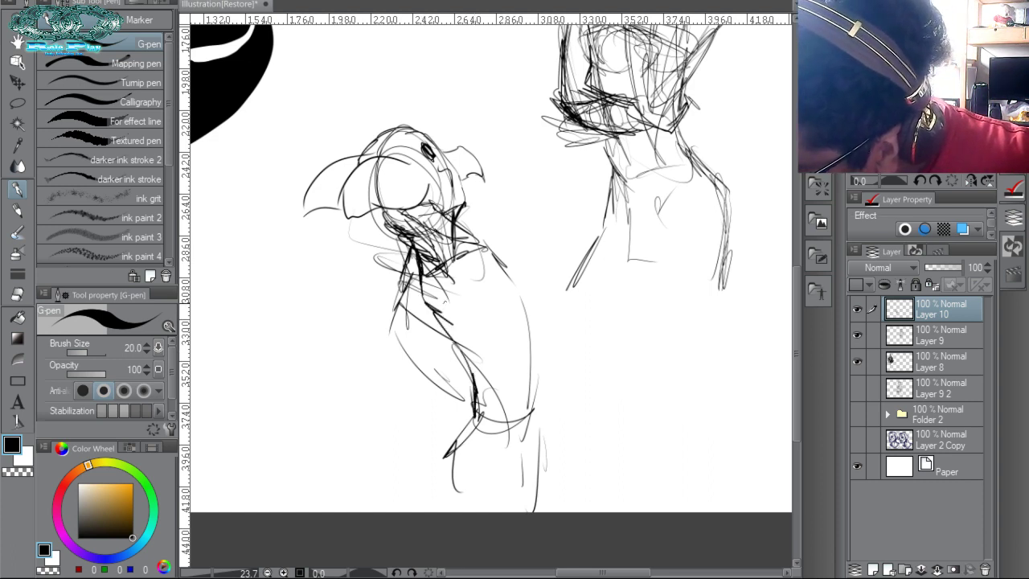
drag(436, 314, 471, 337)
drag(450, 320, 471, 331)
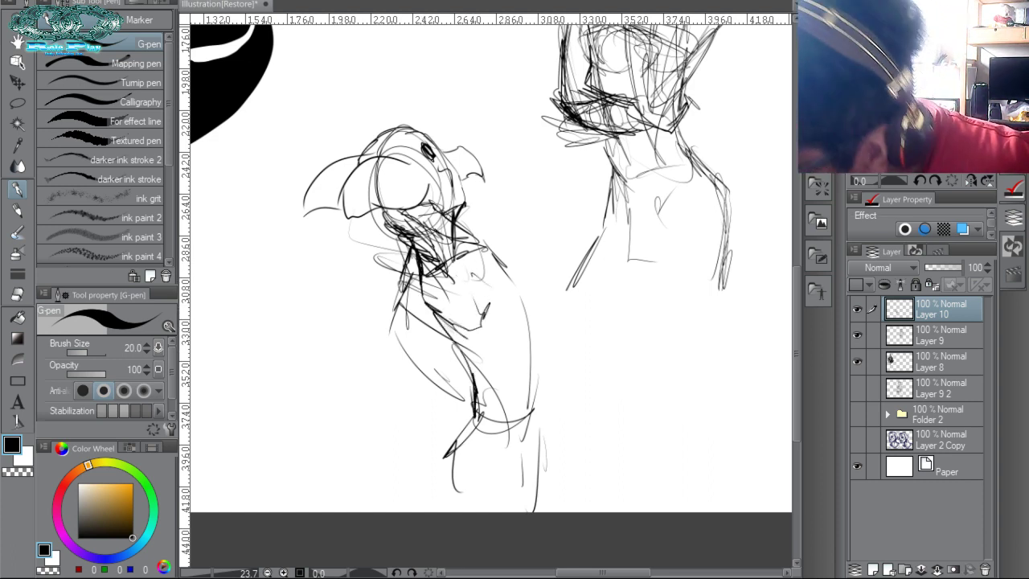
mouse_move(465, 269)
mouse_down()
mouse_move(500, 269)
mouse_move(495, 261)
mouse_up()
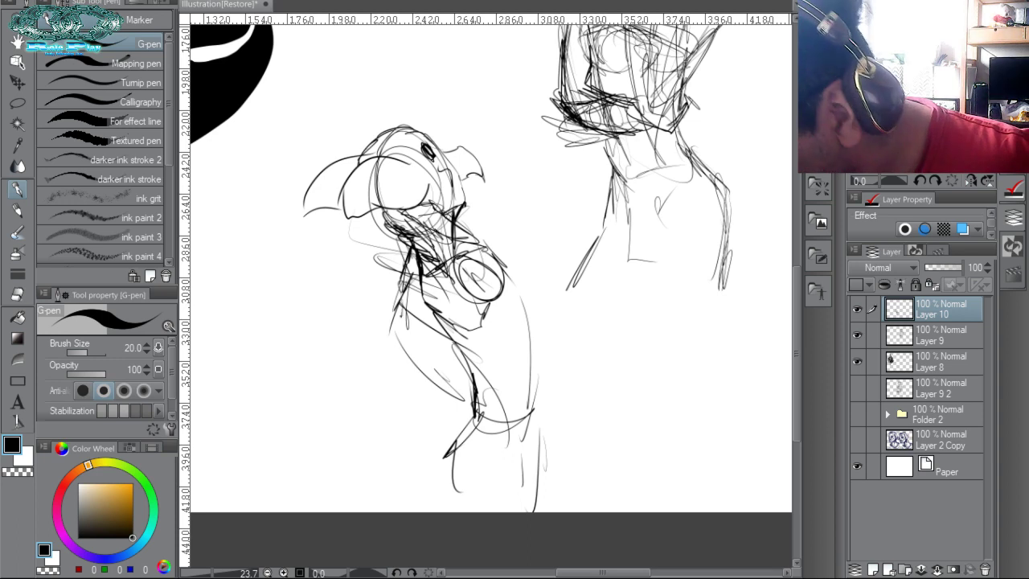
Define the torso's side contours with repeated strokes and add rounded shapes around the hips.
mouse_move(441, 339)
mouse_down()
mouse_move(413, 309)
mouse_move(394, 317)
mouse_up()
mouse_move(396, 313)
mouse_down()
mouse_move(463, 371)
mouse_move(473, 394)
mouse_up()
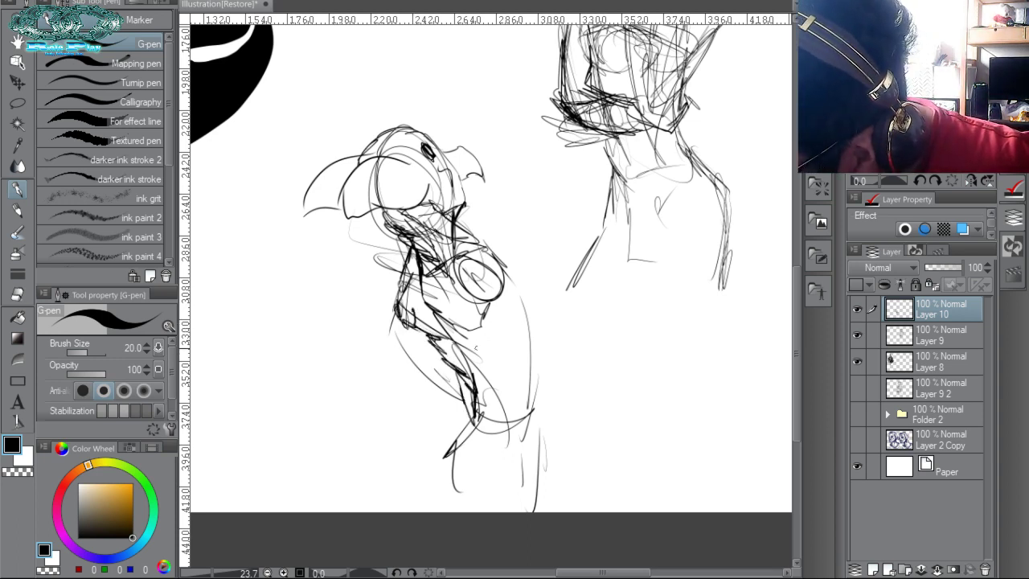
drag(488, 326, 489, 354)
mouse_move(489, 319)
mouse_down()
mouse_move(500, 347)
mouse_move(486, 407)
mouse_up()
drag(454, 344, 474, 398)
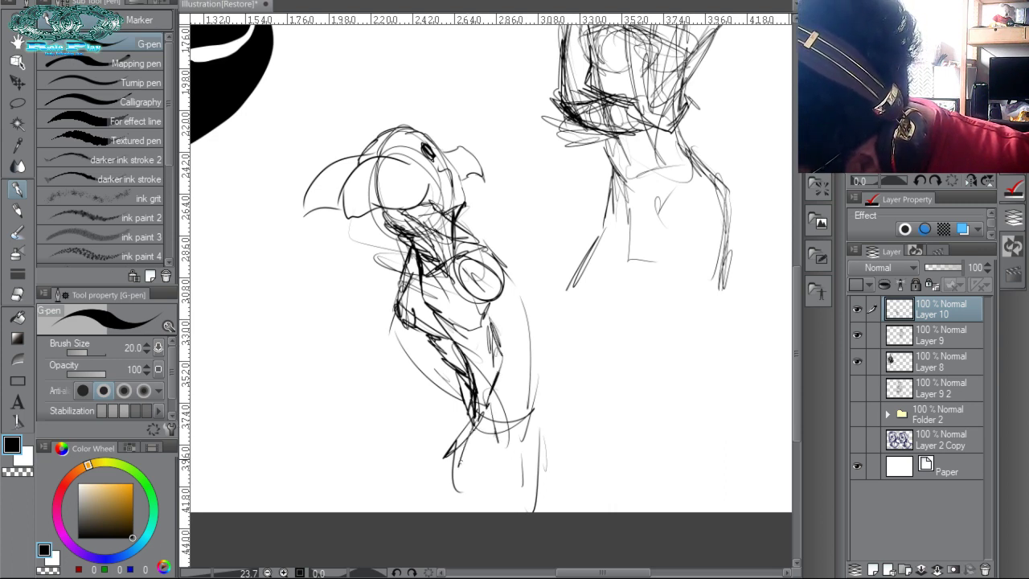
drag(459, 463, 517, 468)
drag(454, 438, 451, 482)
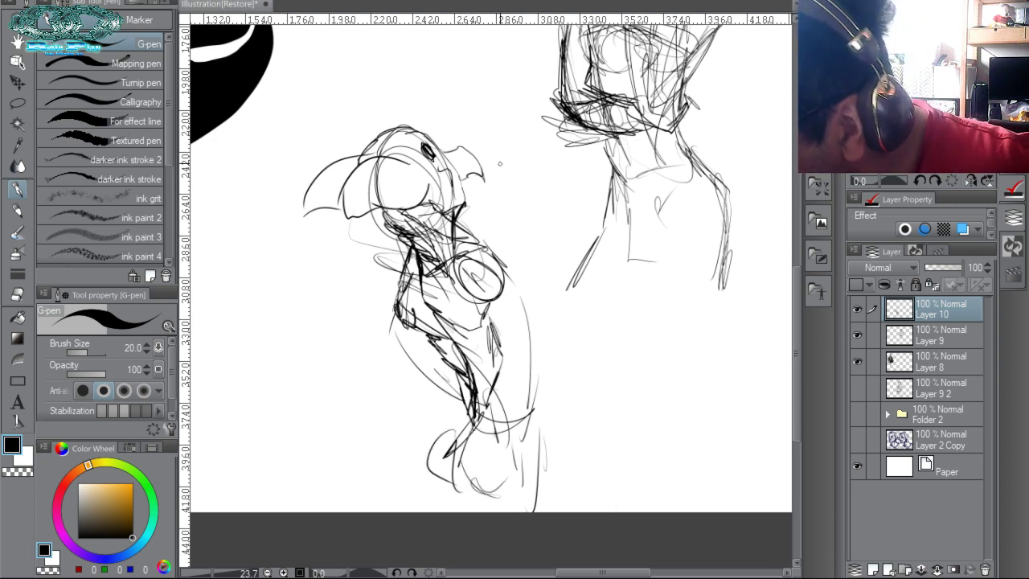
Sketch the near arm from the shoulder circle down through the elbow and forearm to a blocky hand.
drag(485, 304, 531, 379)
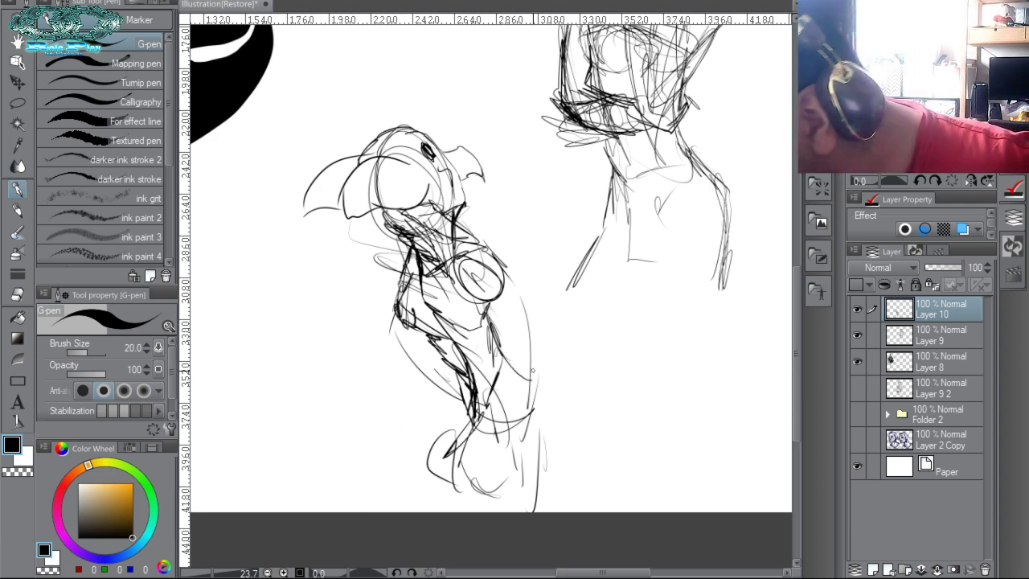
mouse_move(510, 291)
mouse_down()
mouse_move(534, 341)
mouse_move(549, 419)
mouse_up()
drag(530, 355, 565, 396)
drag(550, 375, 576, 431)
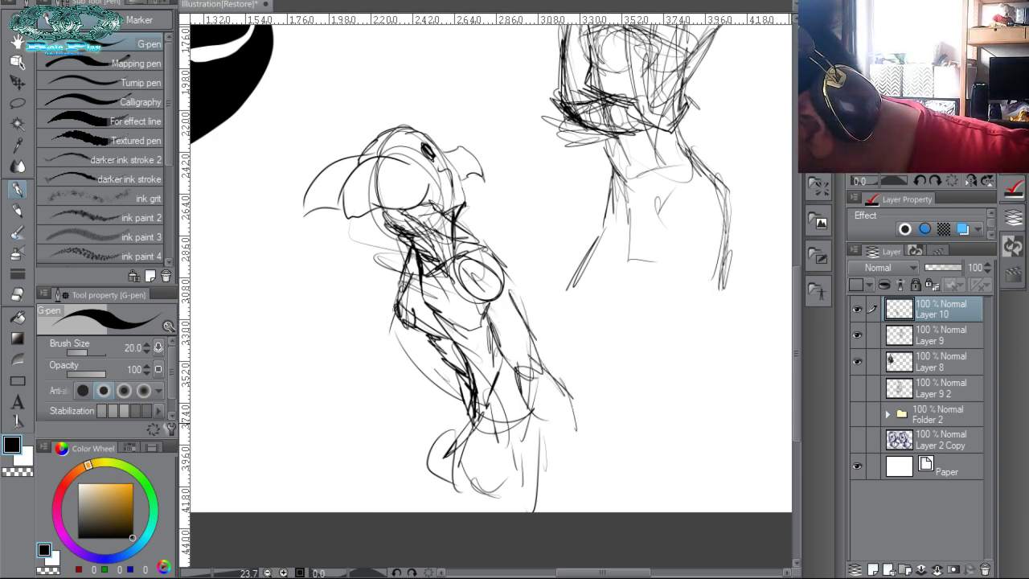
drag(561, 384, 574, 455)
mouse_move(548, 412)
mouse_down()
mouse_move(569, 471)
mouse_move(608, 487)
mouse_up()
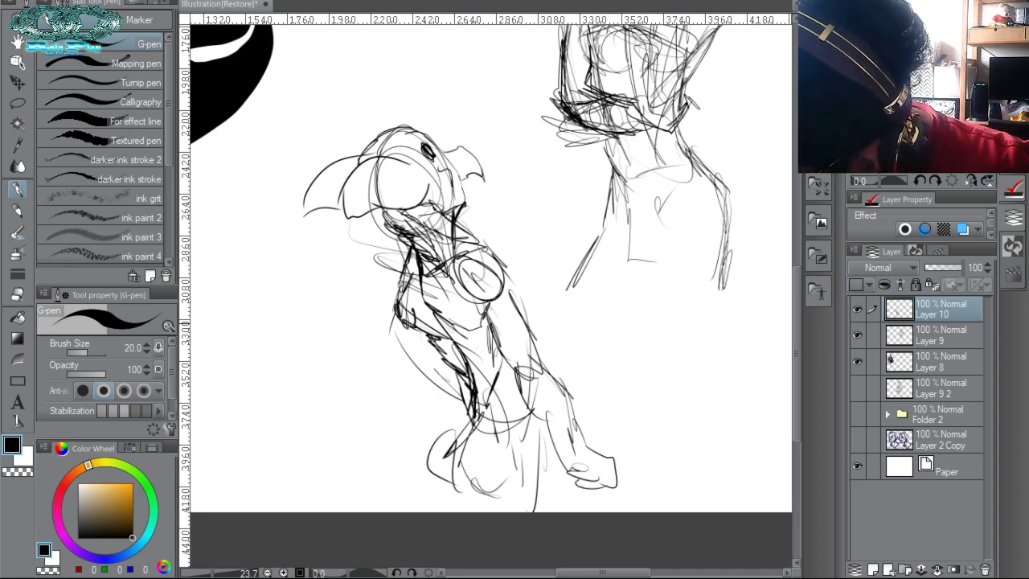
Strengthen the outline of the creature's far arm beside the torso.
drag(414, 346, 452, 387)
drag(433, 368, 459, 392)
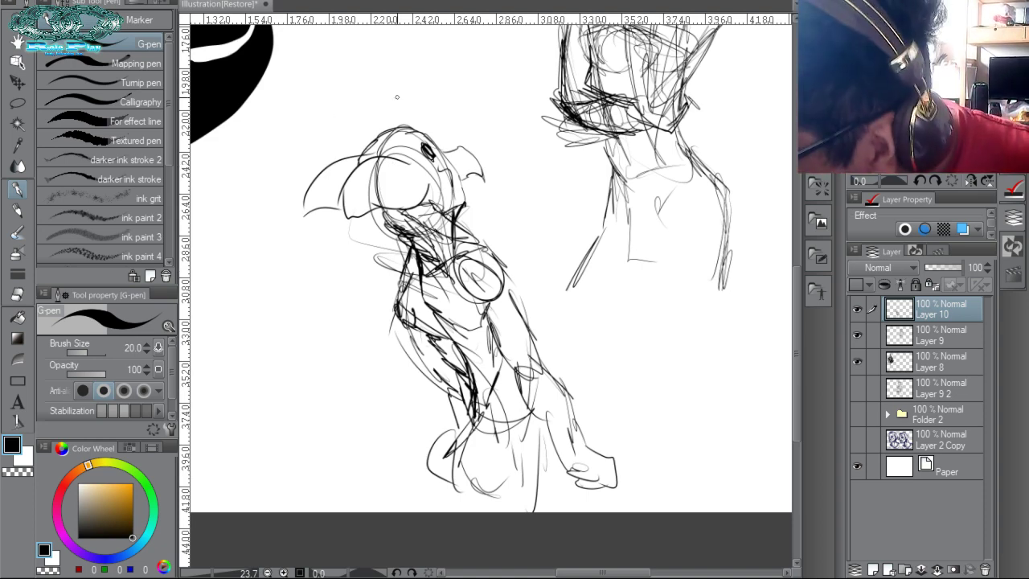
Add a spiral marking and hatching to the head's near fins, and darken the shoulder and upper-arm lines.
drag(377, 178, 380, 185)
key(ctrl+z)
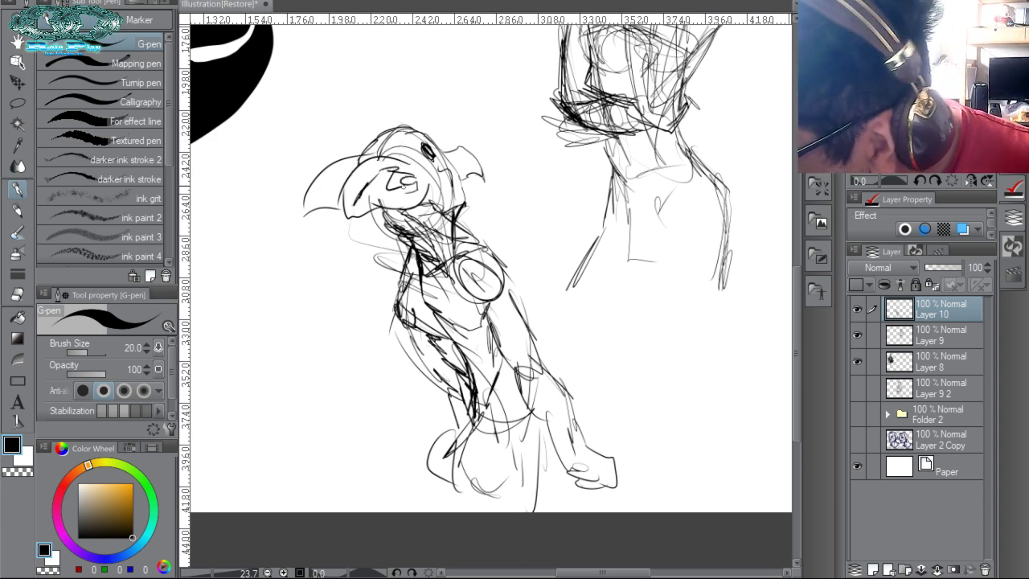
mouse_move(353, 178)
mouse_down()
mouse_move(376, 138)
mouse_move(328, 203)
mouse_move(314, 204)
mouse_up()
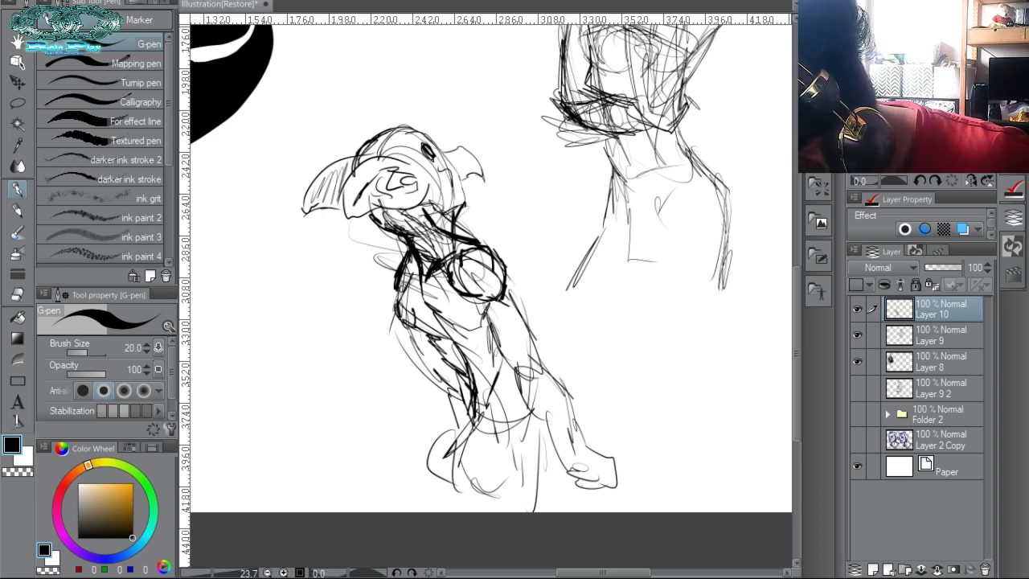
drag(499, 301, 526, 335)
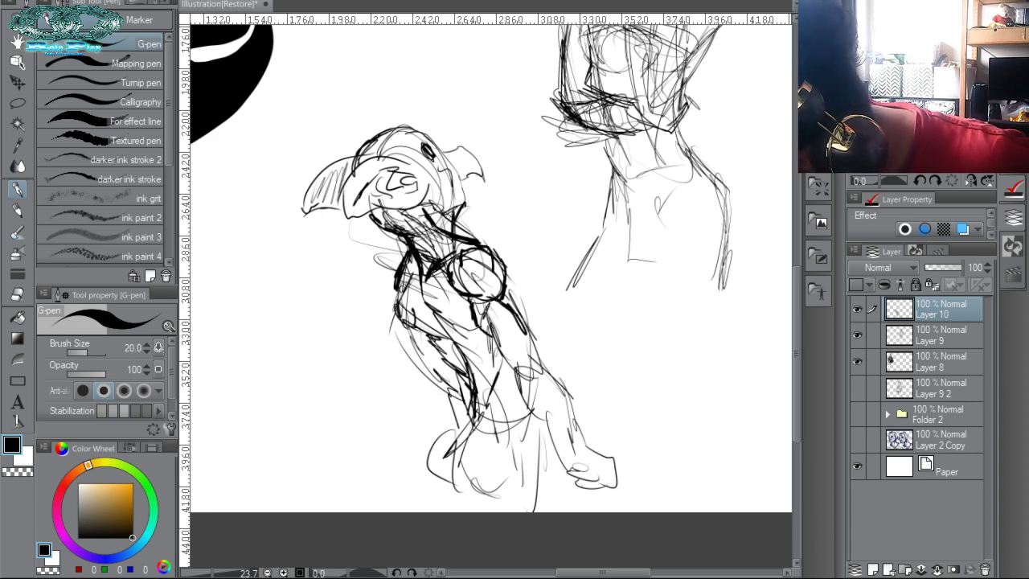
Darken the creature's upper-arm outline, sharpen the far fin behind its face, and rework the small eye with finer marks.
drag(511, 282, 537, 345)
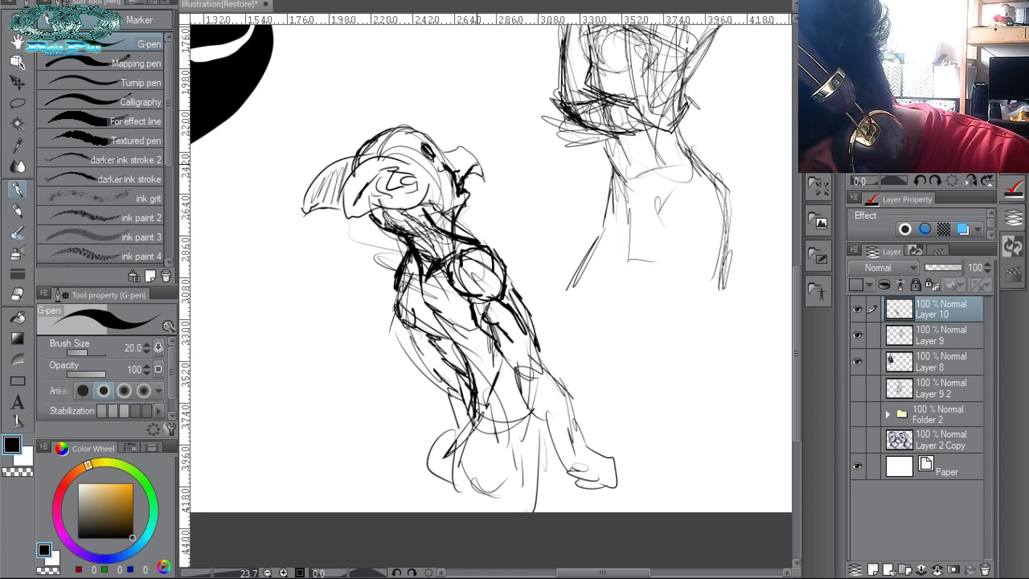
mouse_move(476, 159)
mouse_down()
mouse_move(420, 127)
mouse_move(412, 153)
mouse_move(452, 183)
mouse_up()
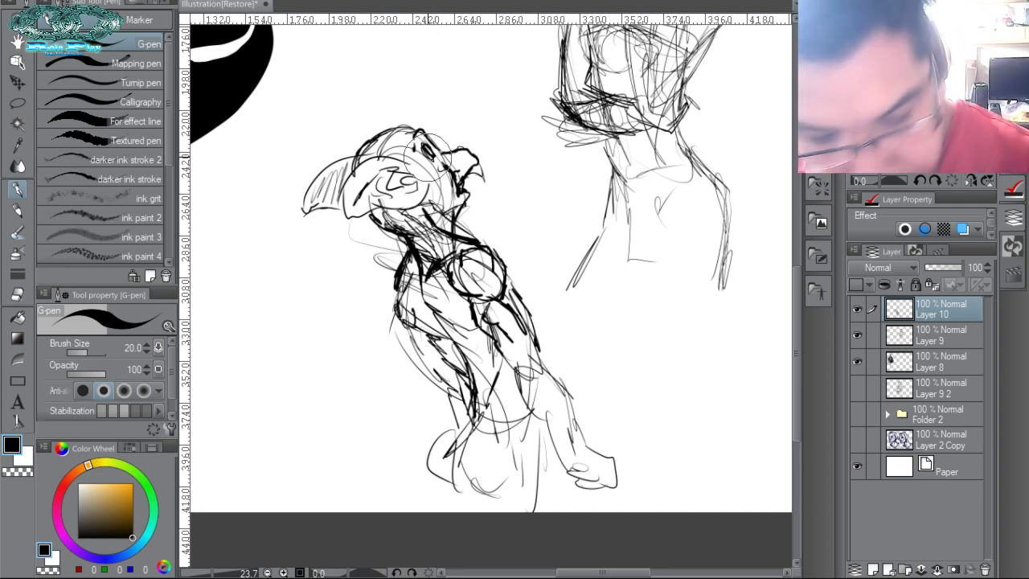
drag(423, 145, 432, 159)
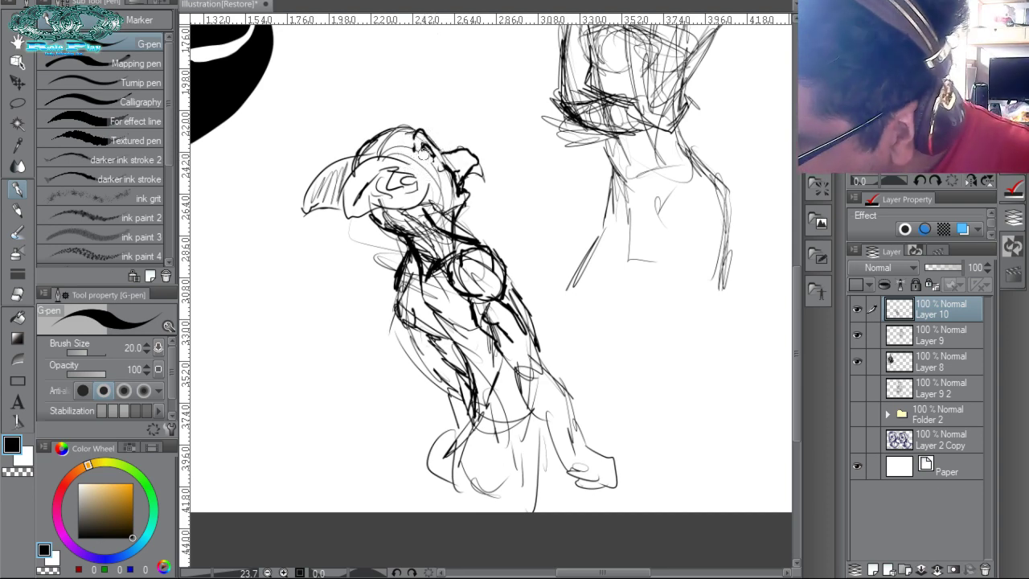
drag(424, 148, 433, 154)
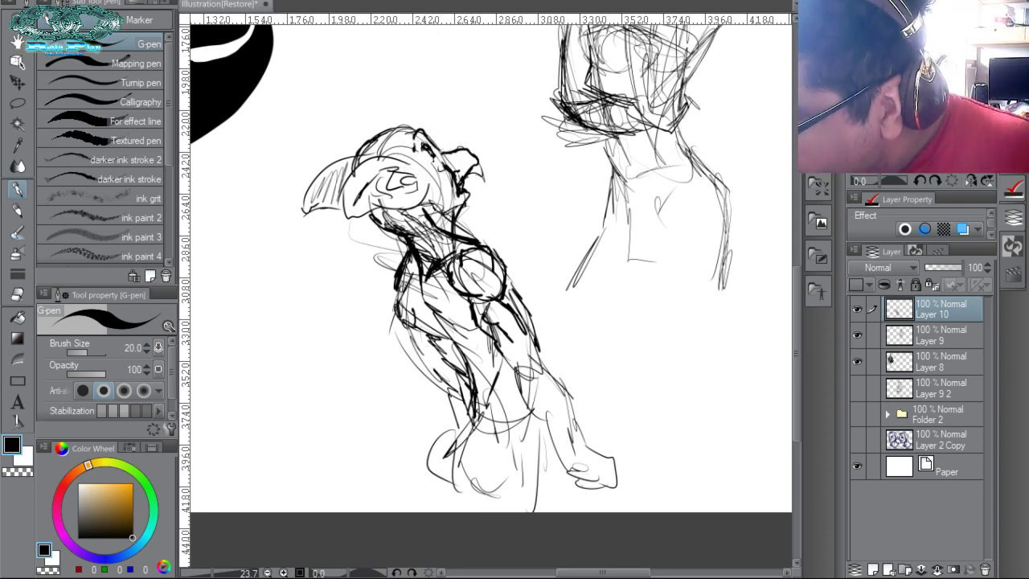
key(c)
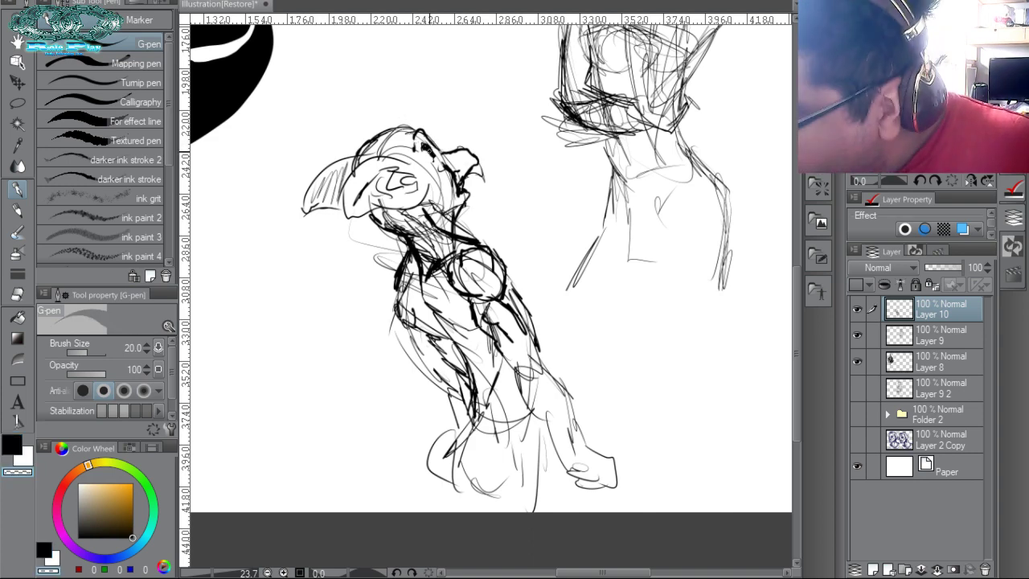
key(c)
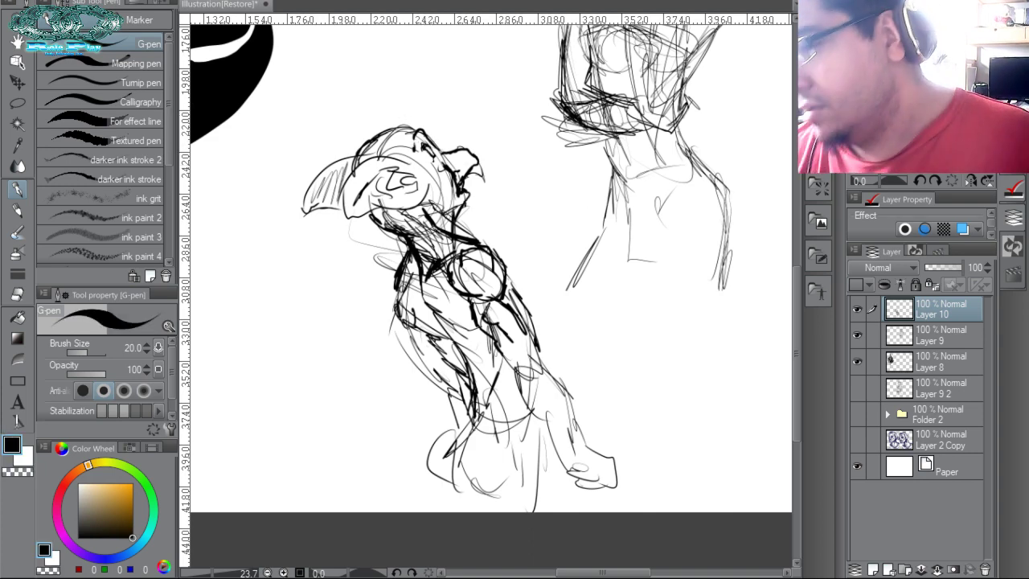
Lasso the creature's body below the head and rotate it clockwise so the torso stands more upright under the neck.
key(ctrl+space)
drag(648, 294, 575, 300)
key(space)
drag(695, 376, 675, 412)
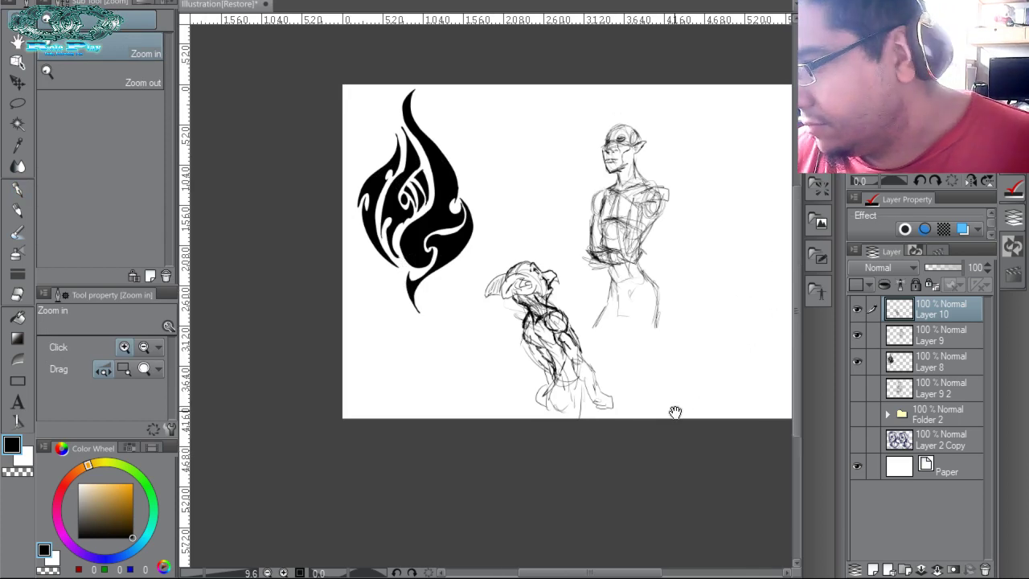
scroll(691, 358, up, 2)
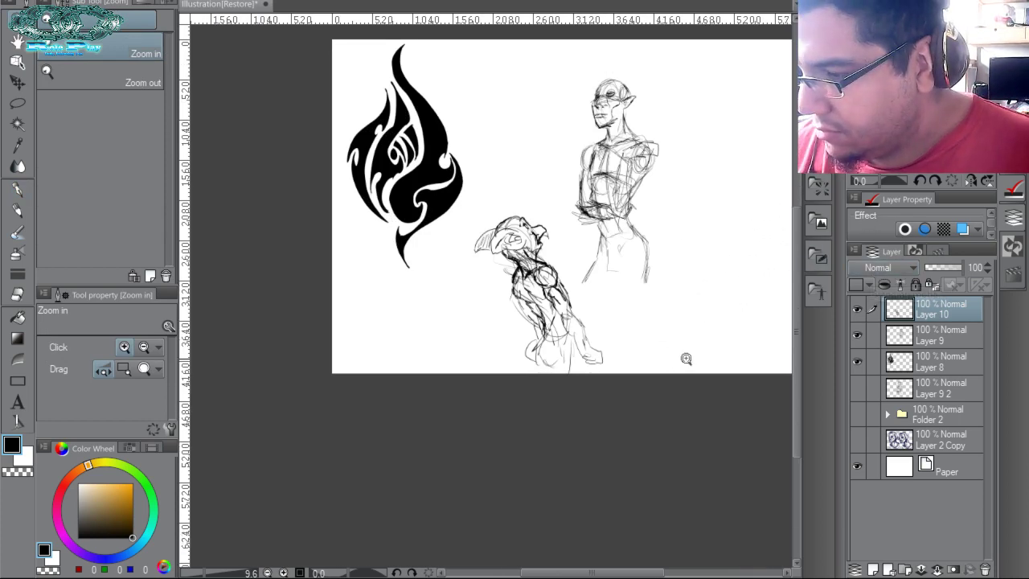
key(m)
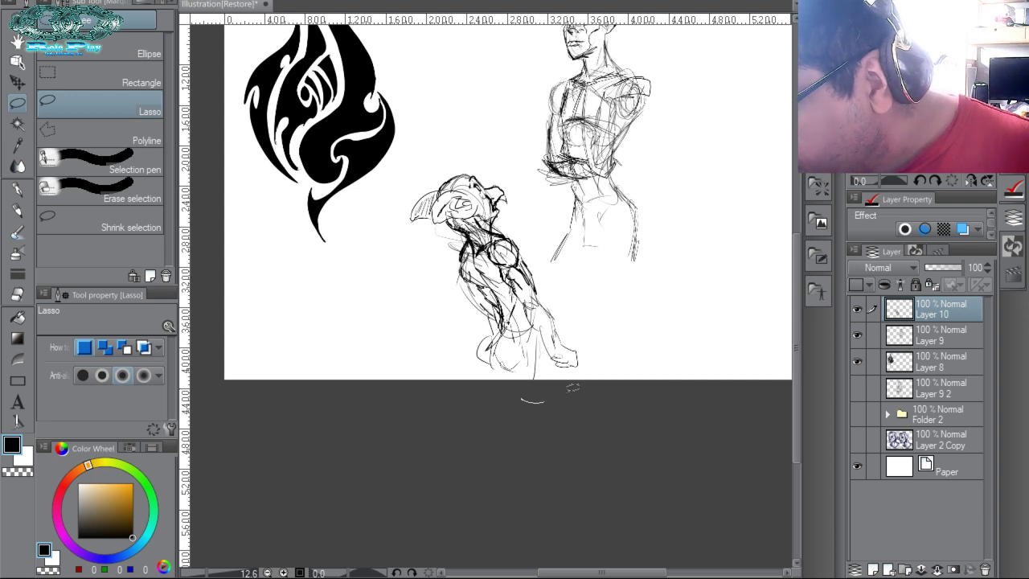
mouse_move(572, 387)
mouse_down()
mouse_move(554, 257)
mouse_move(520, 223)
mouse_move(450, 270)
mouse_move(470, 307)
mouse_move(581, 361)
mouse_up()
key(ctrl+t)
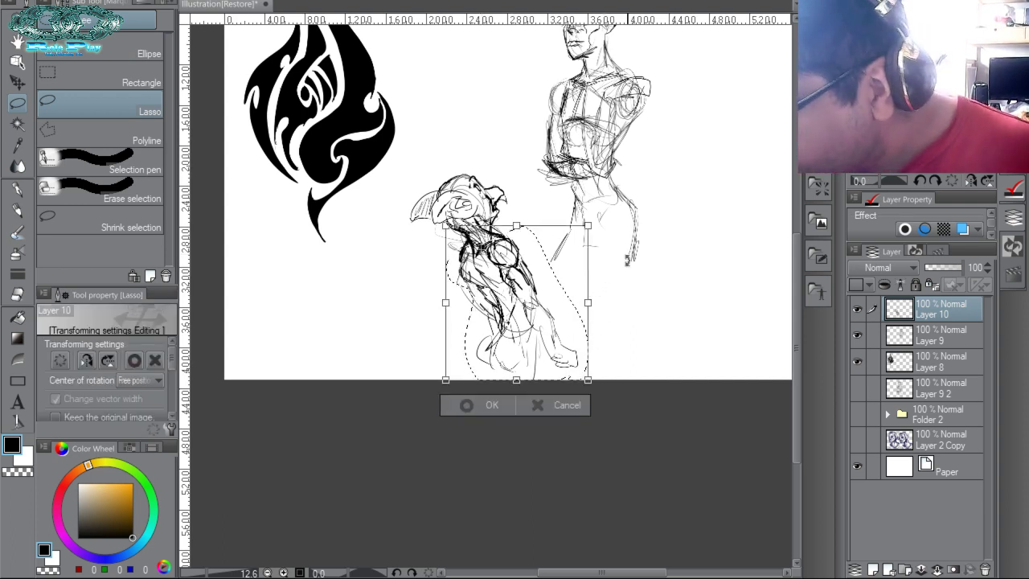
drag(617, 270, 598, 293)
drag(552, 306, 540, 314)
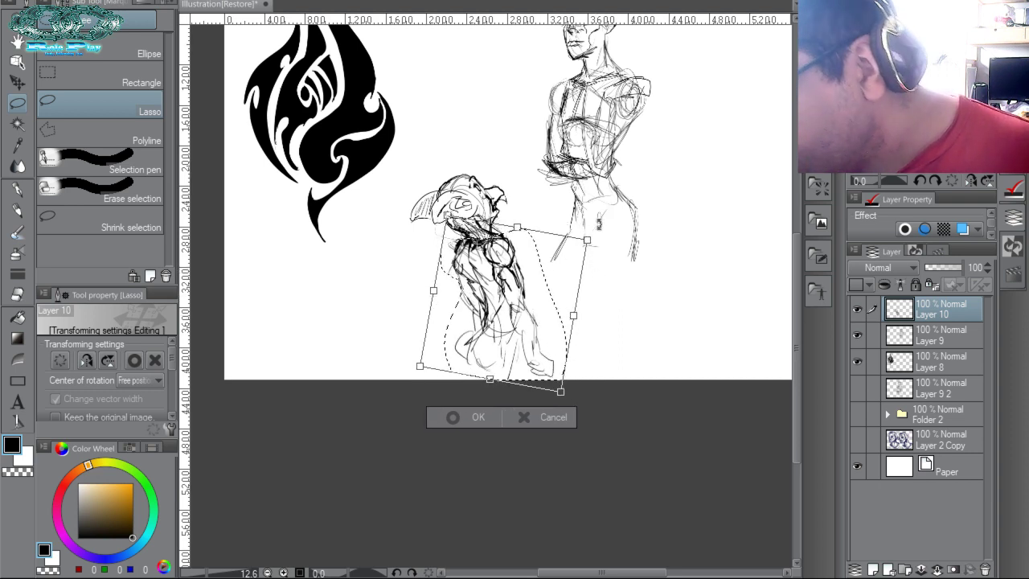
key(Return)
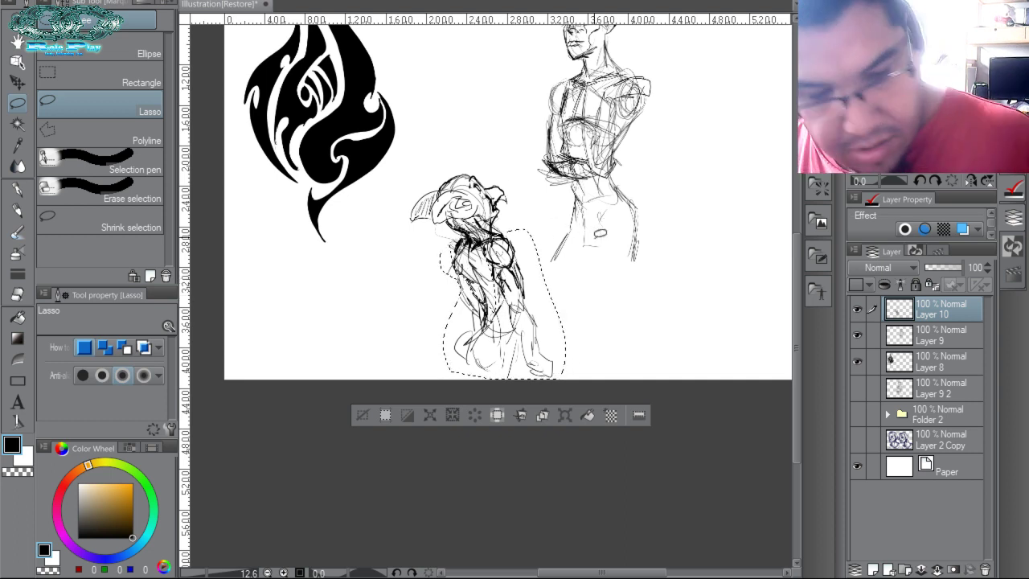
Rotate the selected body slightly further clockwise, nudge it into line with the head, and clear the selection.
key(ctrl+t)
drag(621, 252, 608, 278)
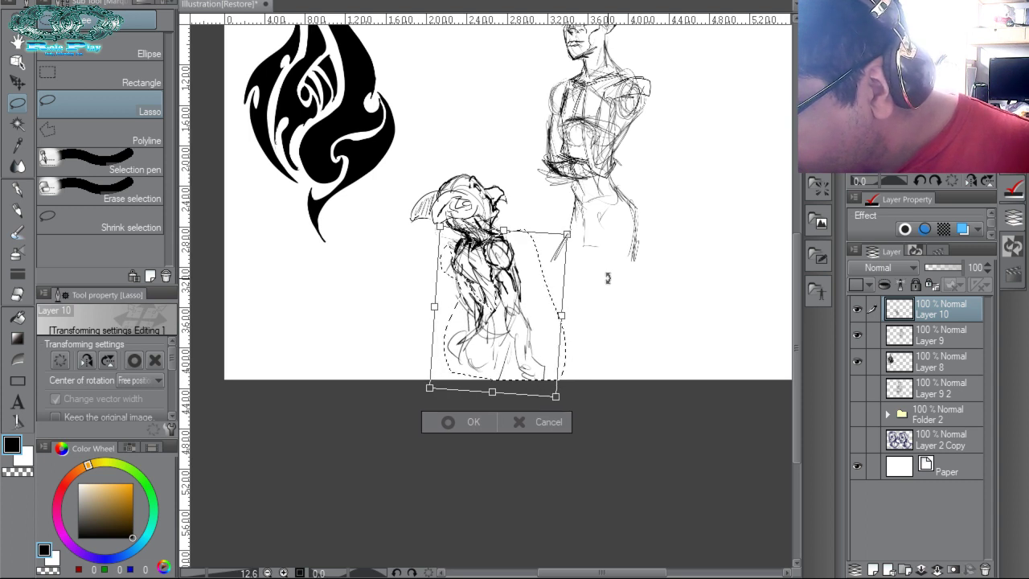
drag(534, 323, 536, 321)
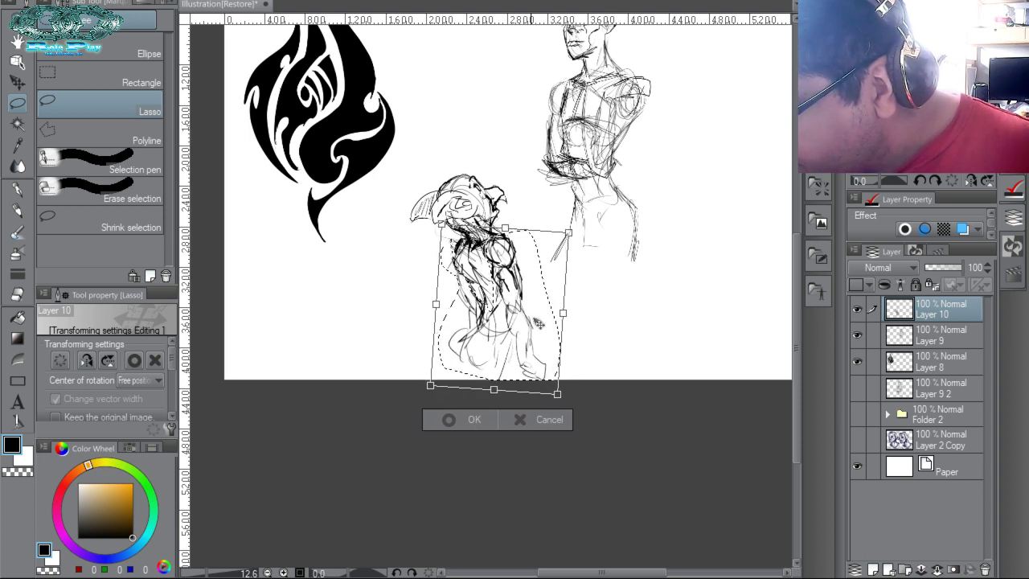
key(Return)
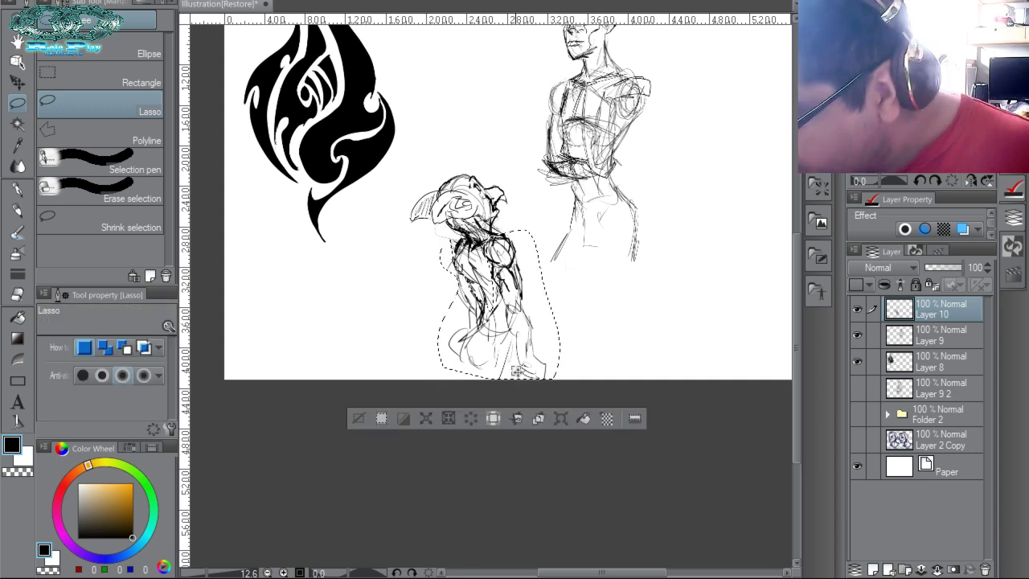
key(ctrl+d)
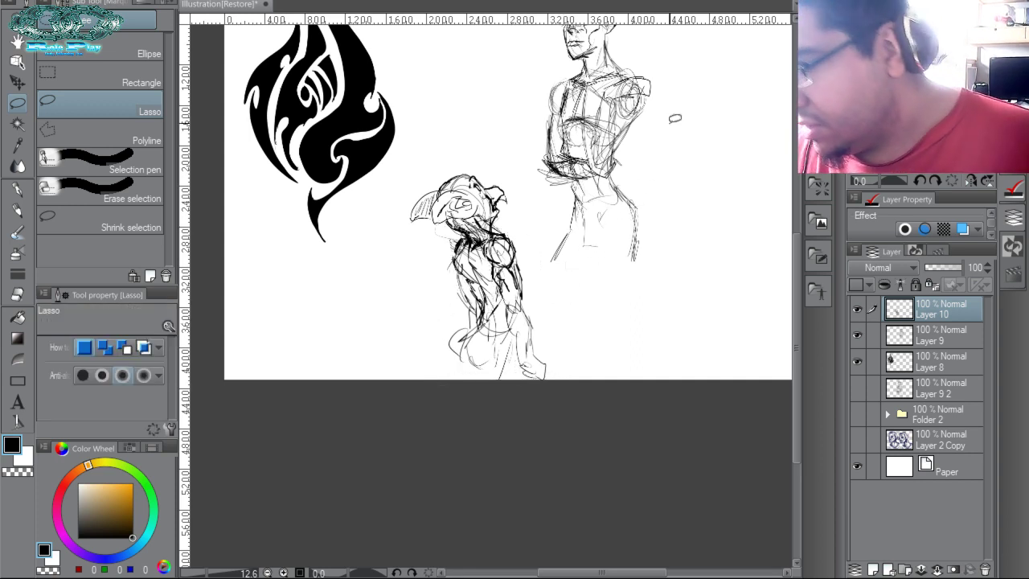
Tilt the whole creature counterclockwise and move it up so its lower body sits above the canvas's lower edge.
drag(644, 246, 654, 336)
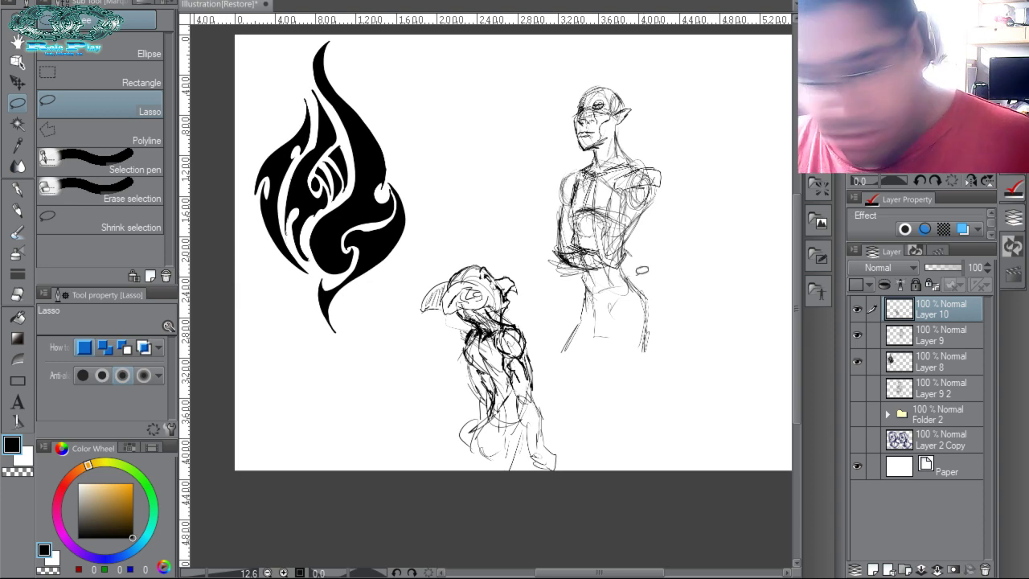
key(ctrl+t)
drag(535, 388, 531, 358)
drag(560, 396, 567, 374)
drag(576, 422, 547, 398)
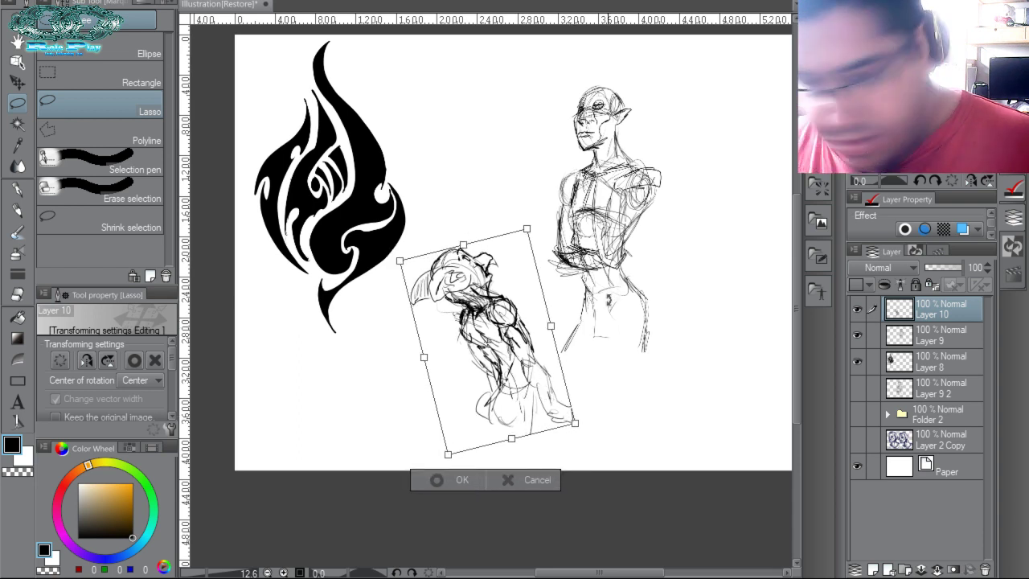
key(Return)
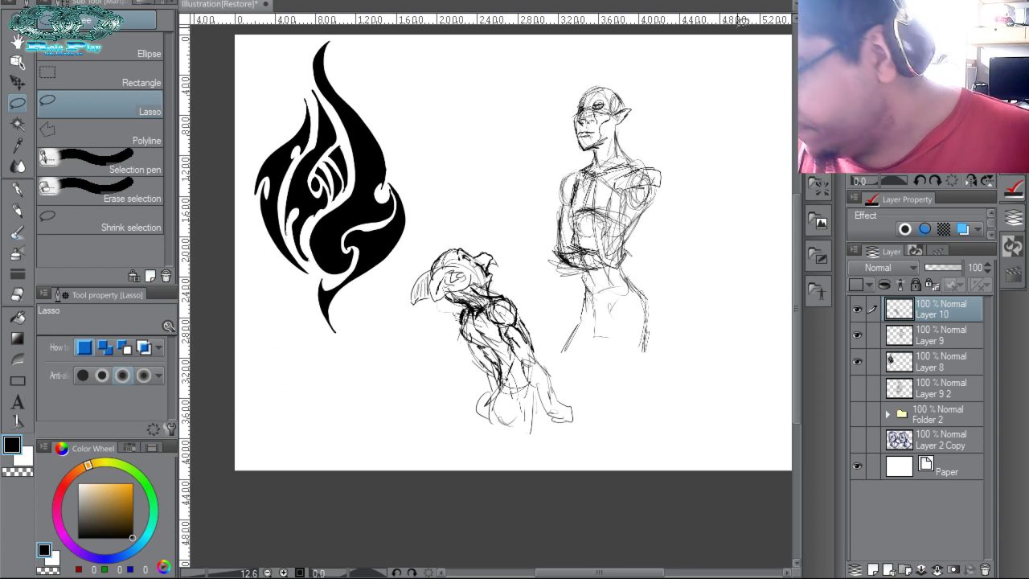
Add a new layer and use the Watery brush at size 300 to block in gray on the creature's torso and hair behind the figure's head.
click(873, 570)
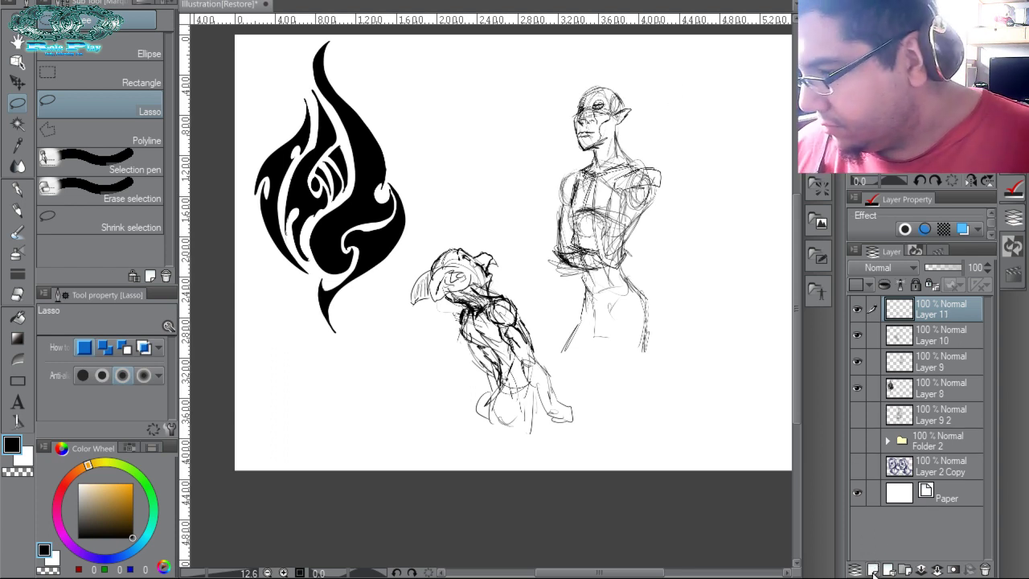
key(b)
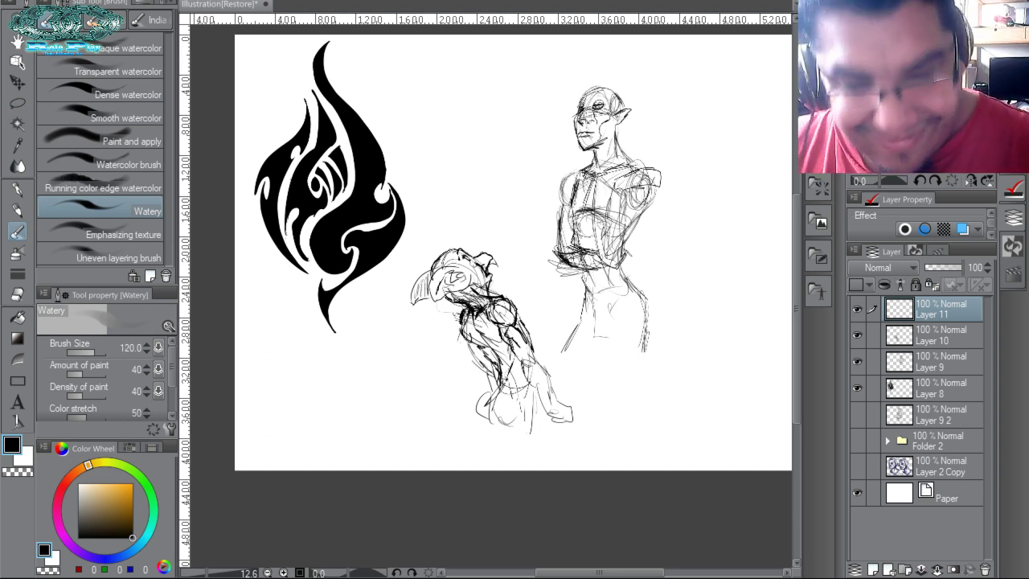
key(bracketright)
key(bracketright)
key(bracketright)
key(bracketright)
key(bracketright)
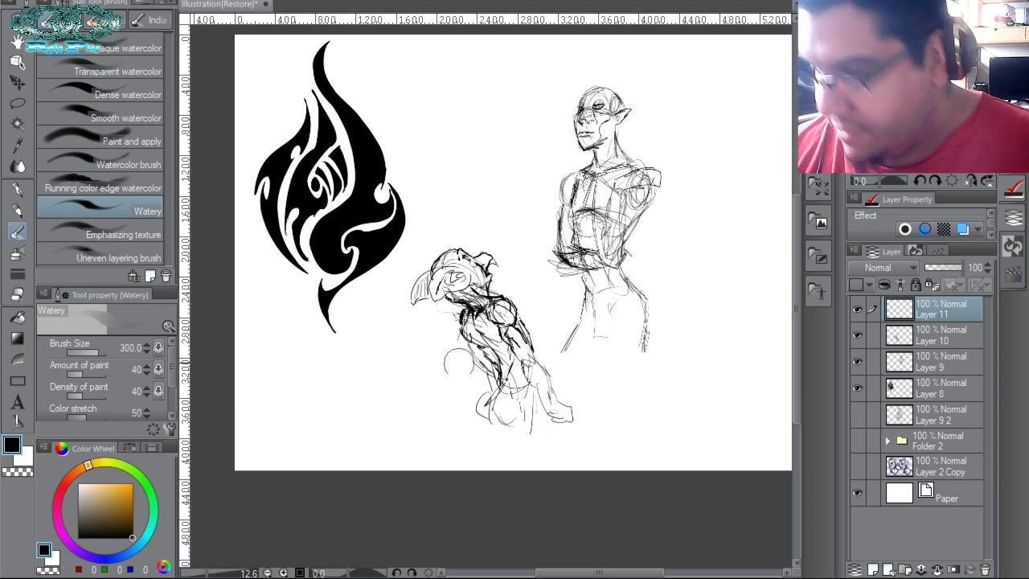
mouse_move(525, 353)
mouse_down()
mouse_move(481, 364)
mouse_move(521, 334)
mouse_move(467, 356)
mouse_move(461, 345)
mouse_move(469, 358)
mouse_move(518, 334)
mouse_up()
mouse_move(599, 90)
mouse_down()
mouse_move(585, 86)
mouse_move(603, 76)
mouse_move(633, 113)
mouse_move(623, 161)
mouse_move(619, 132)
mouse_move(639, 161)
mouse_move(651, 248)
mouse_move(503, 286)
mouse_up()
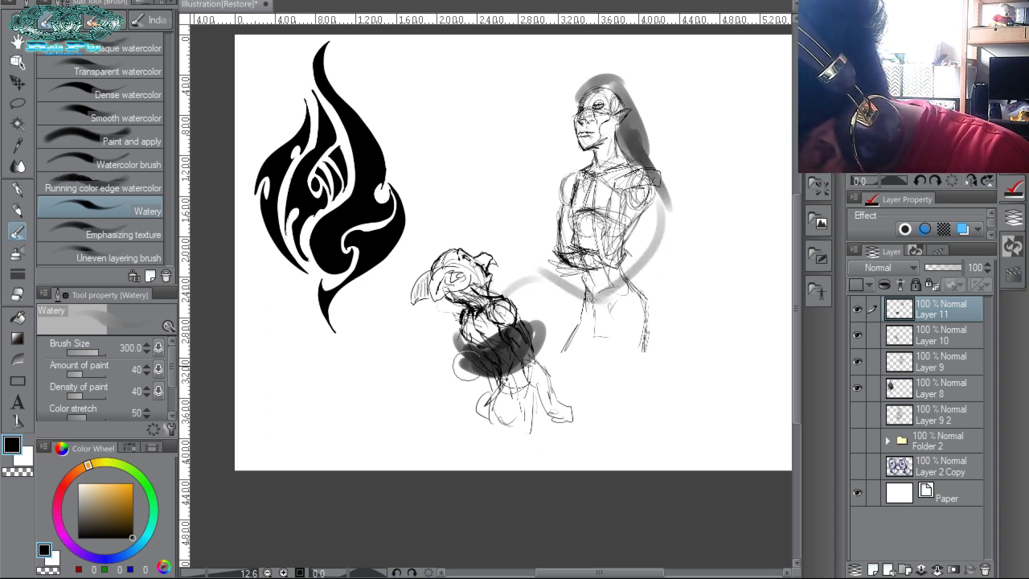
Build the figure's hair into a thick gray band sweeping down its back and around to the creature's torso, broken by small white ties.
mouse_move(486, 358)
mouse_down()
mouse_move(489, 387)
mouse_move(559, 372)
mouse_move(565, 394)
mouse_move(668, 315)
mouse_move(653, 243)
mouse_up()
mouse_move(690, 297)
mouse_down()
mouse_move(668, 210)
mouse_move(650, 259)
mouse_up()
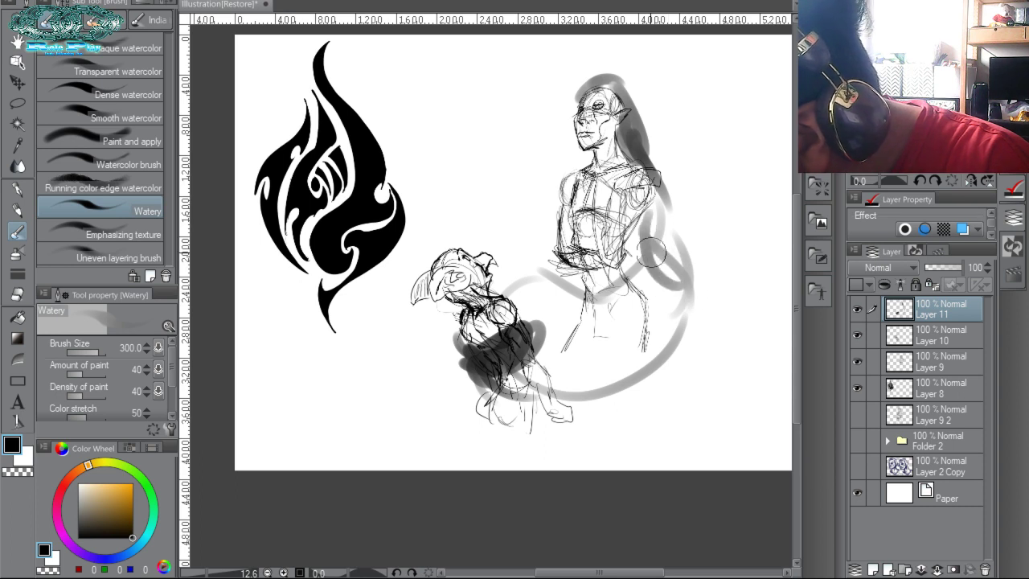
mouse_move(628, 84)
mouse_down()
mouse_move(686, 292)
mouse_move(574, 378)
mouse_up()
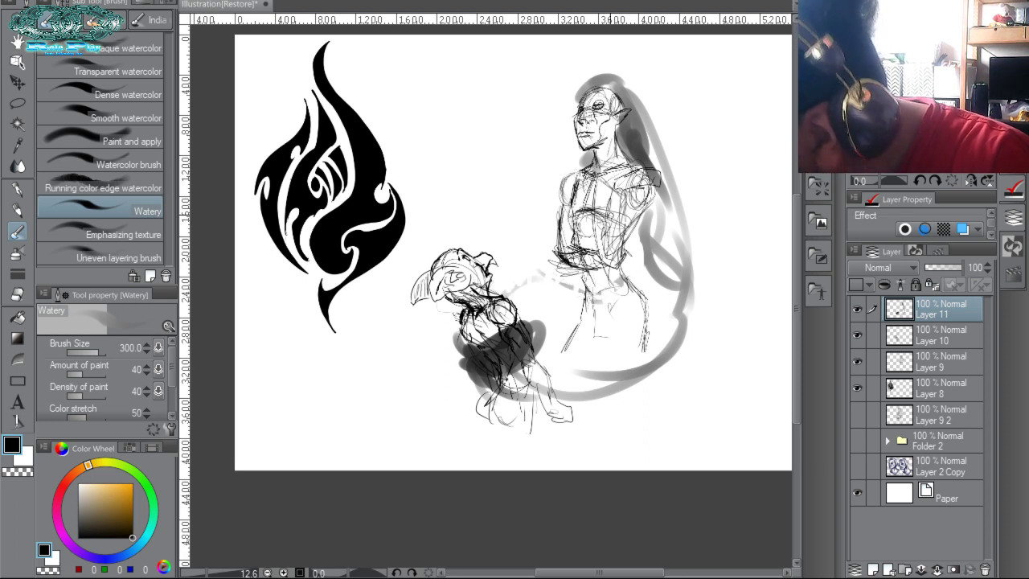
mouse_move(643, 114)
mouse_down()
mouse_move(664, 167)
mouse_move(664, 240)
mouse_move(661, 193)
mouse_move(656, 216)
mouse_move(680, 326)
mouse_move(647, 269)
mouse_move(644, 358)
mouse_move(492, 363)
mouse_move(611, 378)
mouse_move(555, 354)
mouse_move(672, 289)
mouse_move(656, 249)
mouse_move(675, 346)
mouse_move(639, 270)
mouse_move(636, 362)
mouse_move(615, 376)
mouse_move(635, 287)
mouse_move(657, 247)
mouse_move(637, 190)
mouse_up()
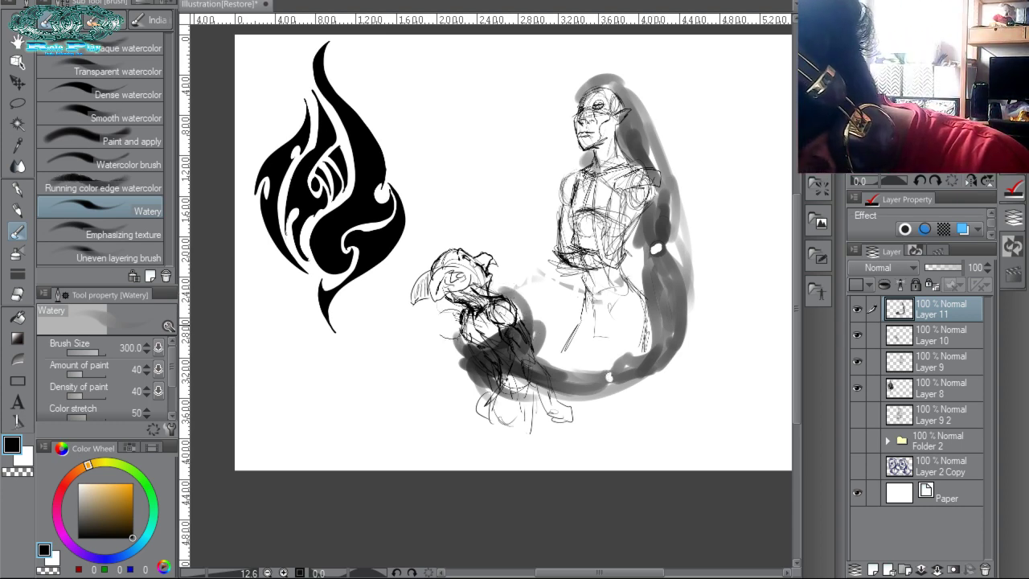
Paint a tall gray arched shape with nested inner curves rising from the creature's back over its head.
mouse_move(414, 296)
mouse_down()
mouse_move(425, 206)
mouse_move(469, 192)
mouse_up()
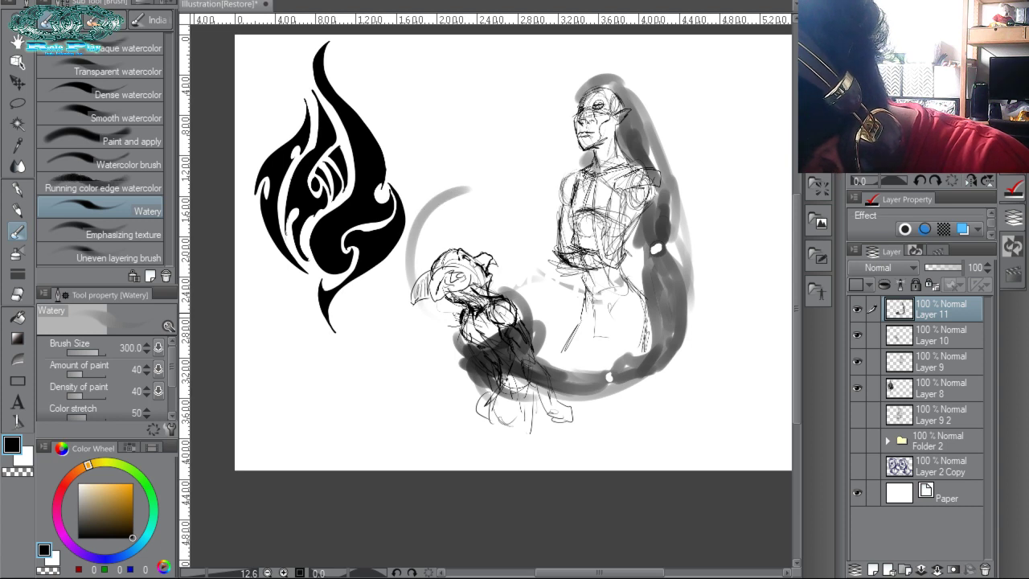
mouse_move(460, 316)
mouse_down()
mouse_move(400, 257)
mouse_move(441, 196)
mouse_up()
mouse_move(417, 235)
mouse_down()
mouse_move(450, 196)
mouse_move(450, 170)
mouse_move(482, 165)
mouse_move(483, 213)
mouse_move(415, 226)
mouse_move(451, 147)
mouse_move(439, 196)
mouse_move(503, 239)
mouse_move(502, 165)
mouse_move(445, 148)
mouse_move(497, 159)
mouse_move(501, 232)
mouse_up()
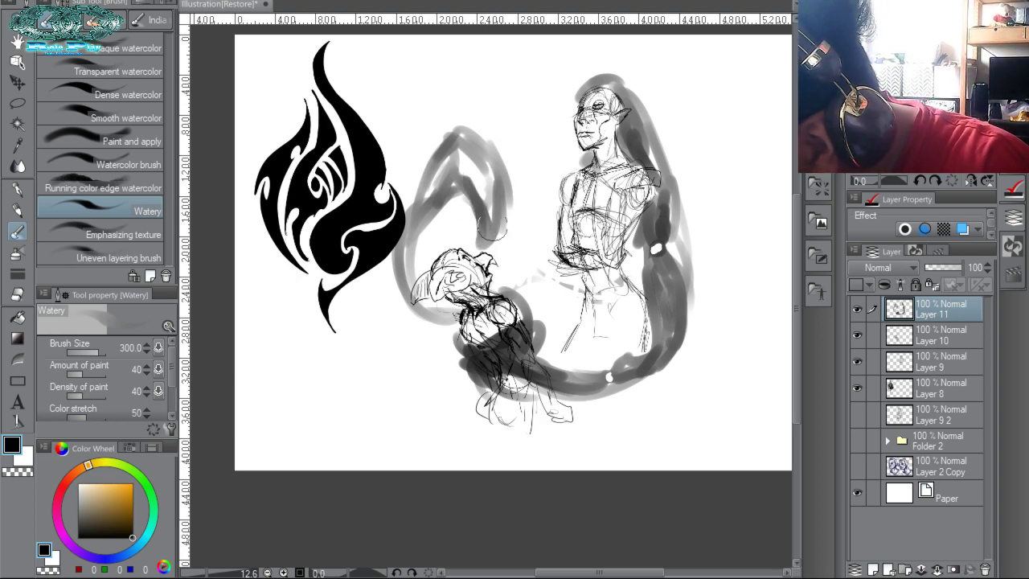
mouse_move(490, 233)
mouse_down()
mouse_move(478, 129)
mouse_move(422, 132)
mouse_move(409, 156)
mouse_move(450, 330)
mouse_up()
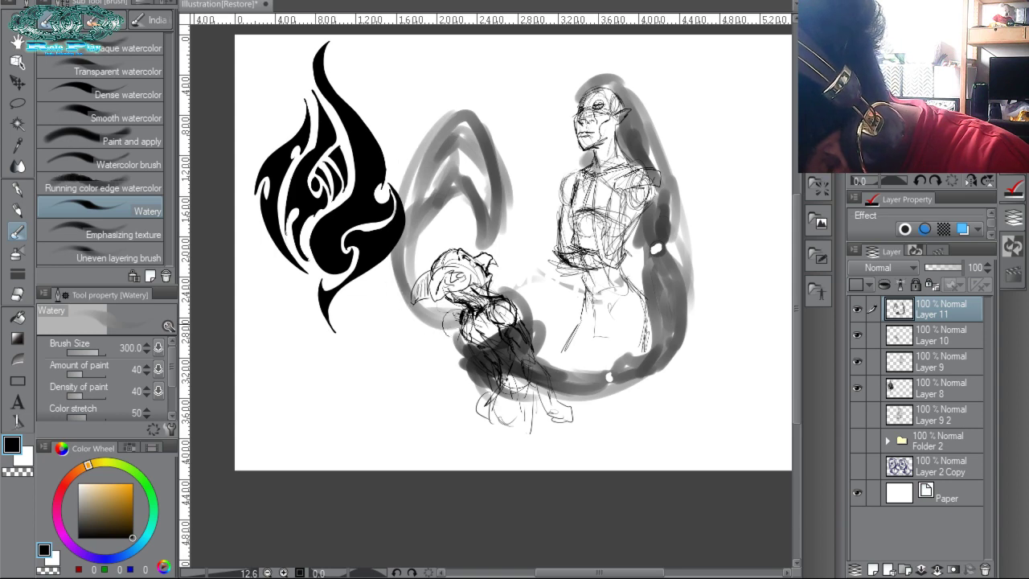
drag(403, 237, 449, 322)
drag(398, 174, 405, 294)
mouse_move(408, 191)
mouse_down()
mouse_move(451, 168)
mouse_move(421, 290)
mouse_up()
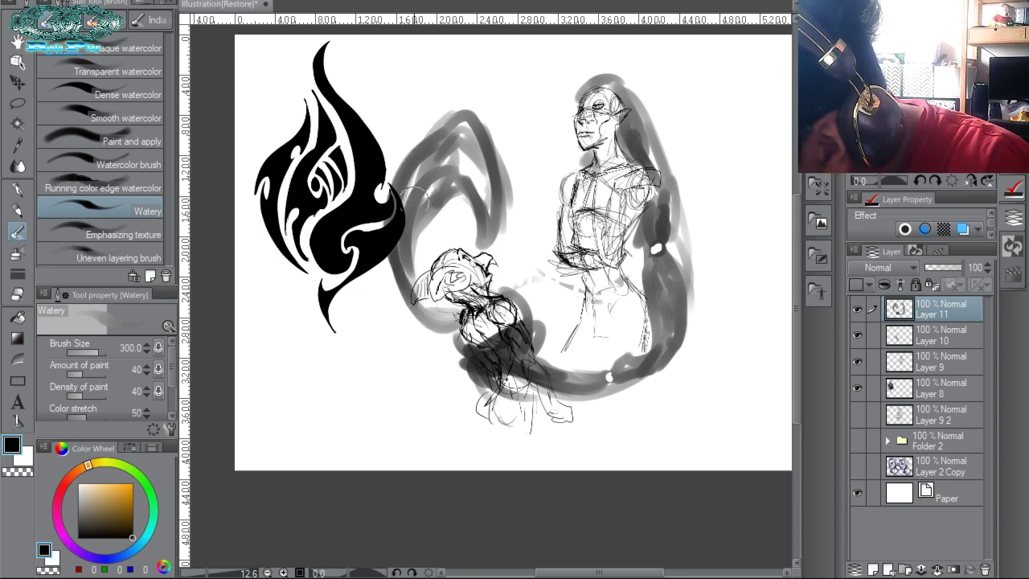
mouse_move(413, 217)
mouse_down()
mouse_move(426, 284)
mouse_move(452, 313)
mouse_move(440, 323)
mouse_up()
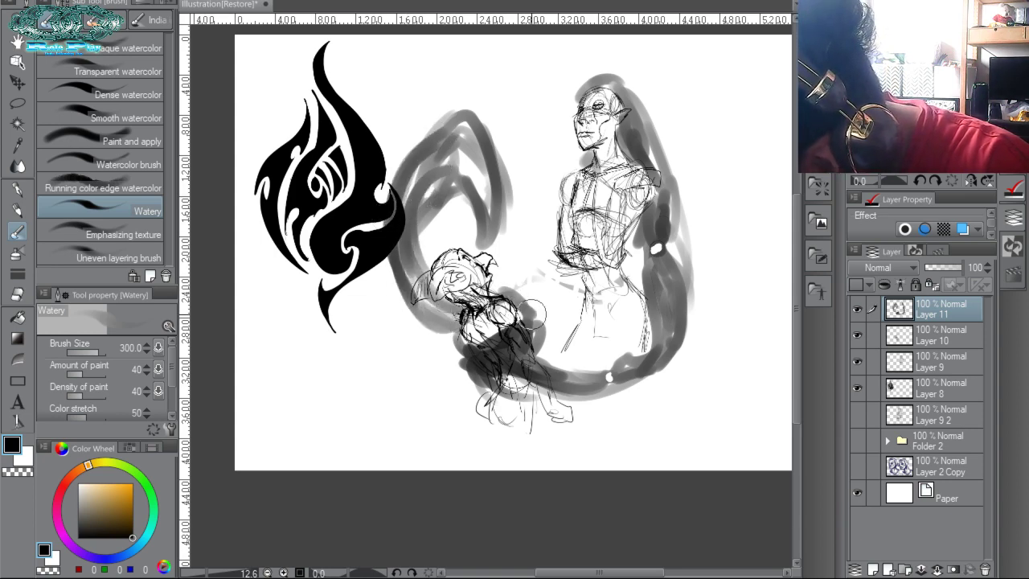
Deepen the gray on the creature's torso and add loose strands around the long hair, the figure's hips and the creature's lower body.
mouse_move(531, 313)
mouse_down()
mouse_move(511, 374)
mouse_move(519, 357)
mouse_up()
mouse_move(644, 144)
mouse_down()
mouse_move(693, 284)
mouse_move(653, 109)
mouse_up()
mouse_move(646, 251)
mouse_down()
mouse_move(663, 302)
mouse_move(577, 357)
mouse_move(572, 342)
mouse_move(646, 341)
mouse_up()
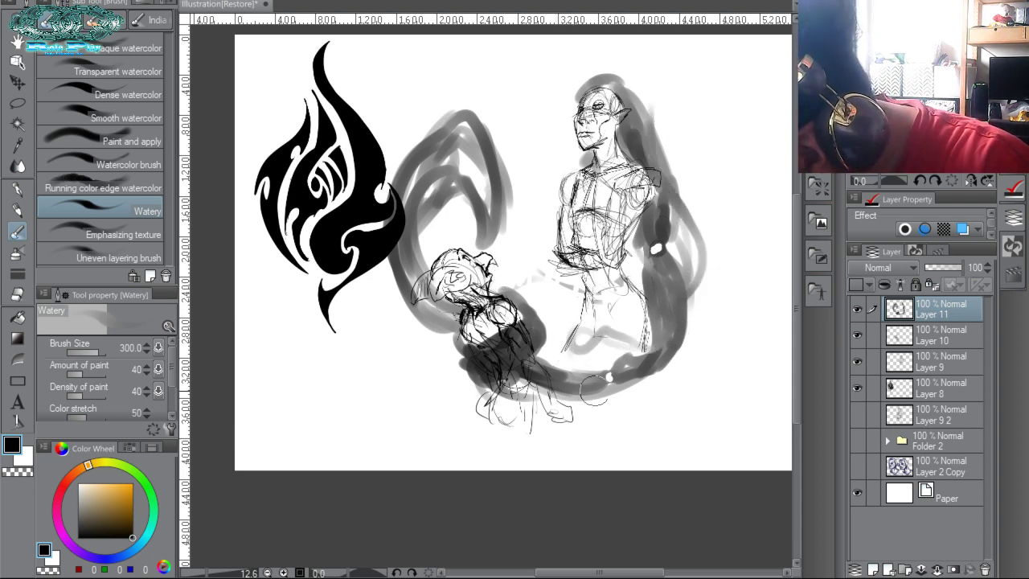
mouse_move(595, 390)
mouse_down()
mouse_move(599, 455)
mouse_move(478, 409)
mouse_move(436, 361)
mouse_up()
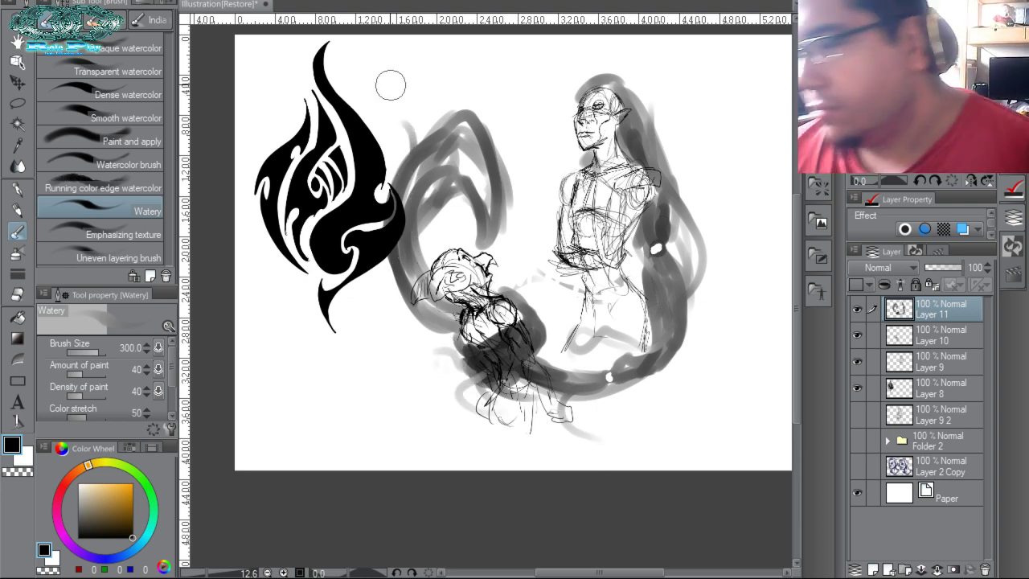
Carve thin light streaks into the gray arched shape above the creature's head with a smaller brush.
mouse_move(495, 127)
mouse_down()
mouse_move(510, 231)
mouse_move(513, 173)
mouse_up()
mouse_move(454, 181)
mouse_down()
mouse_move(484, 245)
mouse_move(470, 201)
mouse_move(479, 223)
mouse_move(501, 171)
mouse_move(469, 121)
mouse_move(490, 193)
mouse_move(454, 144)
mouse_up()
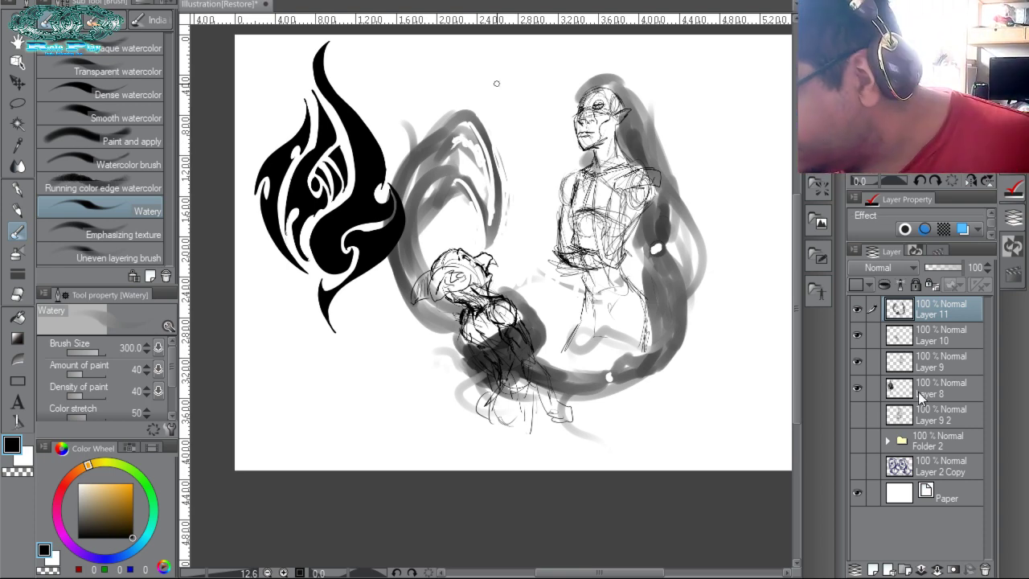
Move the figure and creature sketches on Layers 9 to 11 together, farther away from the flame emblem.
shift+click(930, 364)
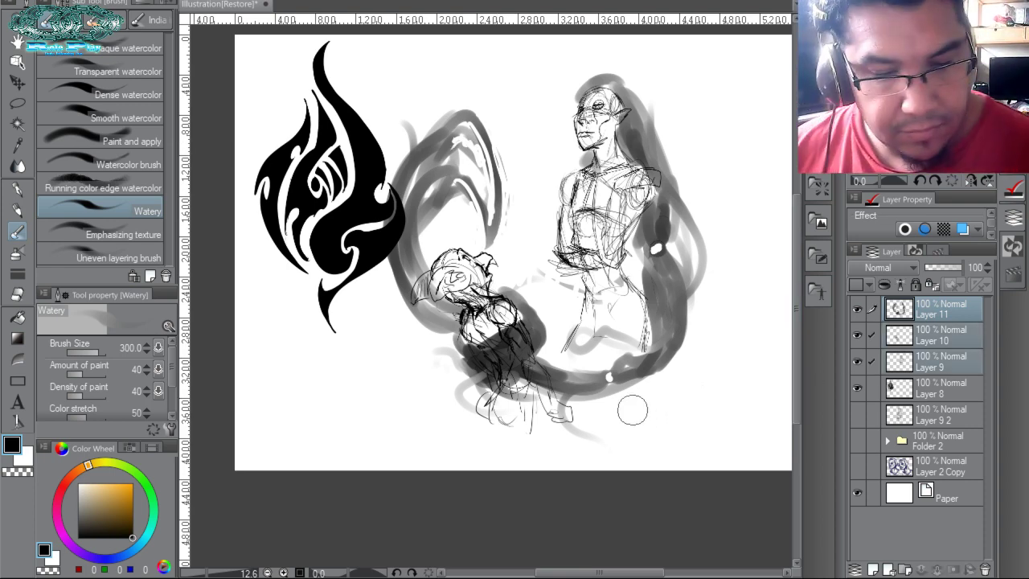
key(k)
mouse_move(621, 381)
mouse_down()
mouse_move(535, 386)
mouse_move(669, 381)
mouse_up()
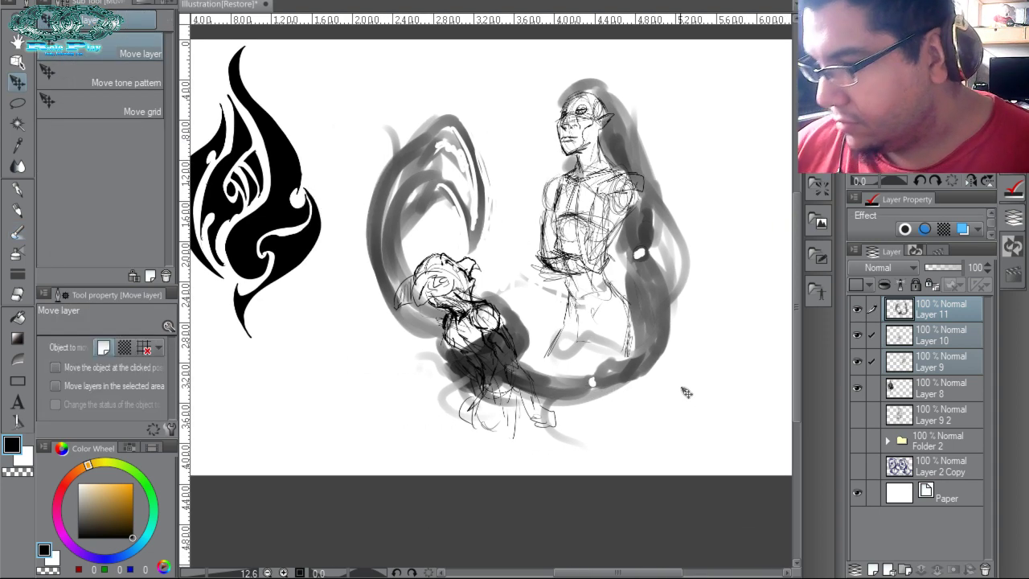
Lower Layer 11's opacity to 58% and place it beneath Layers 10 and 9.
click(933, 309)
click(945, 268)
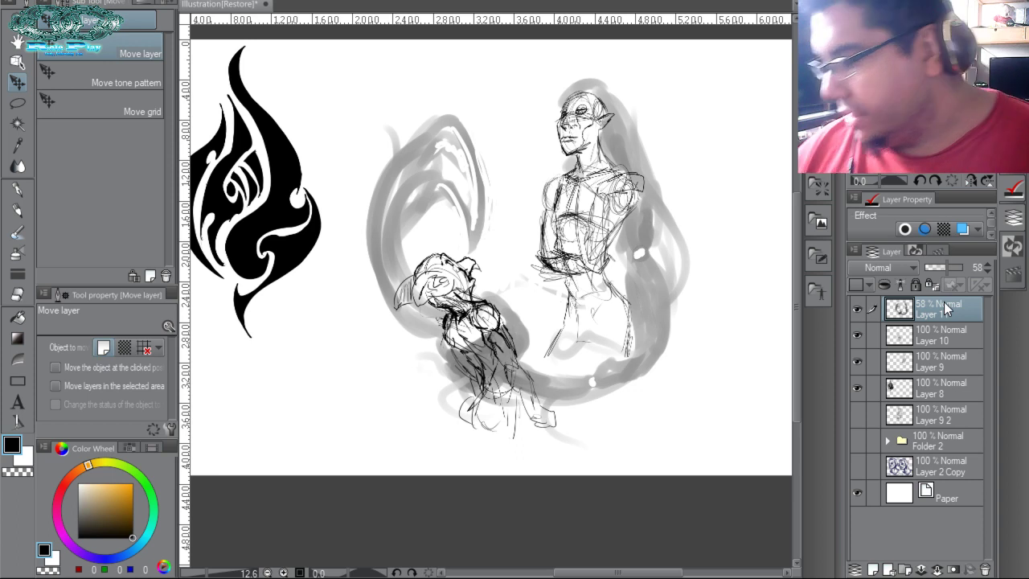
drag(944, 310, 944, 367)
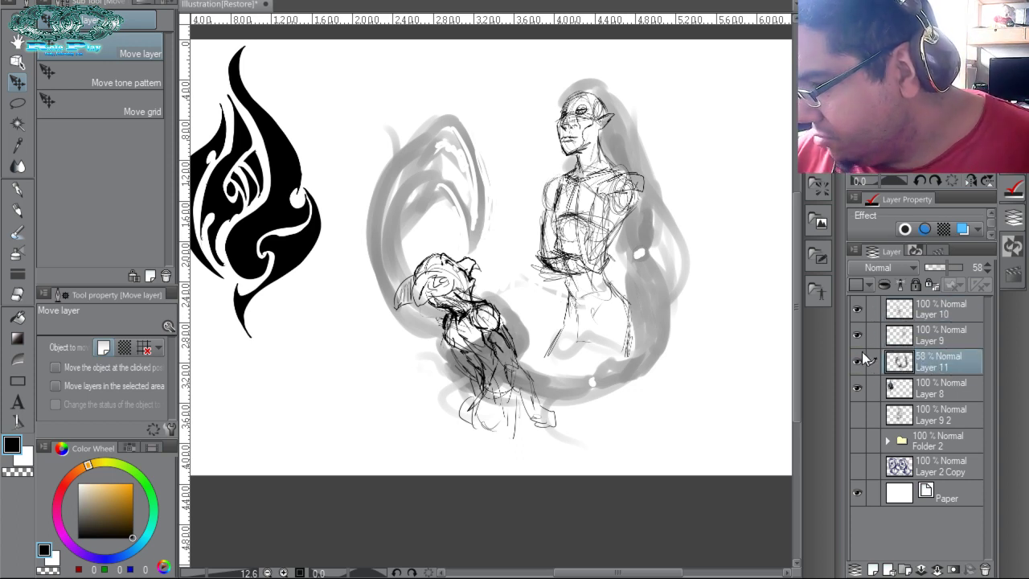
Place Layer 10 beneath Layer 9, checking what each layer holds by toggling its visibility.
click(857, 336)
mouse_move(907, 319)
mouse_down()
mouse_move(944, 311)
mouse_move(898, 333)
mouse_up()
click(857, 309)
click(857, 309)
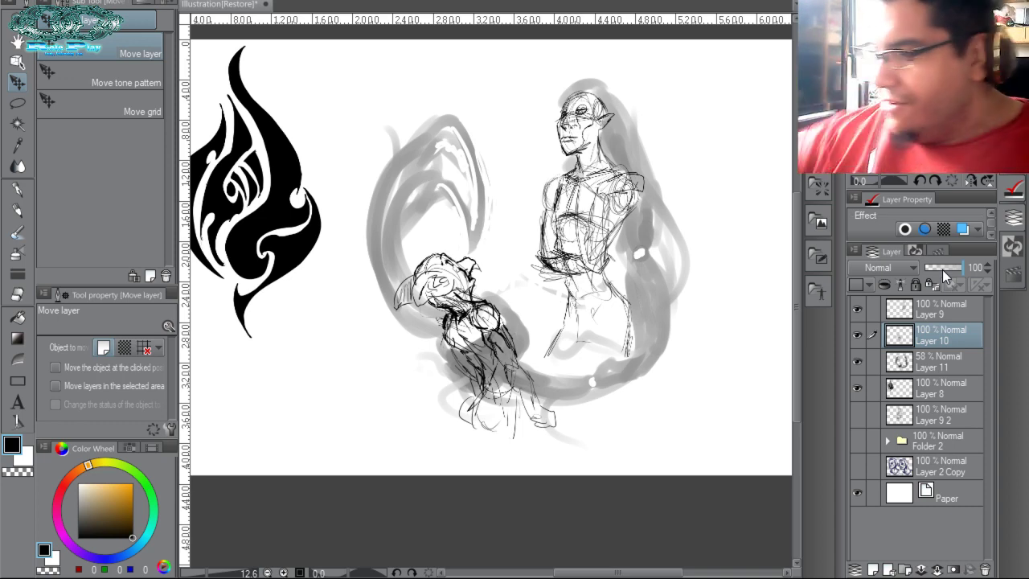
Show Folder 2's earlier character artwork to compare it with the new sketches, and hide it again.
click(855, 439)
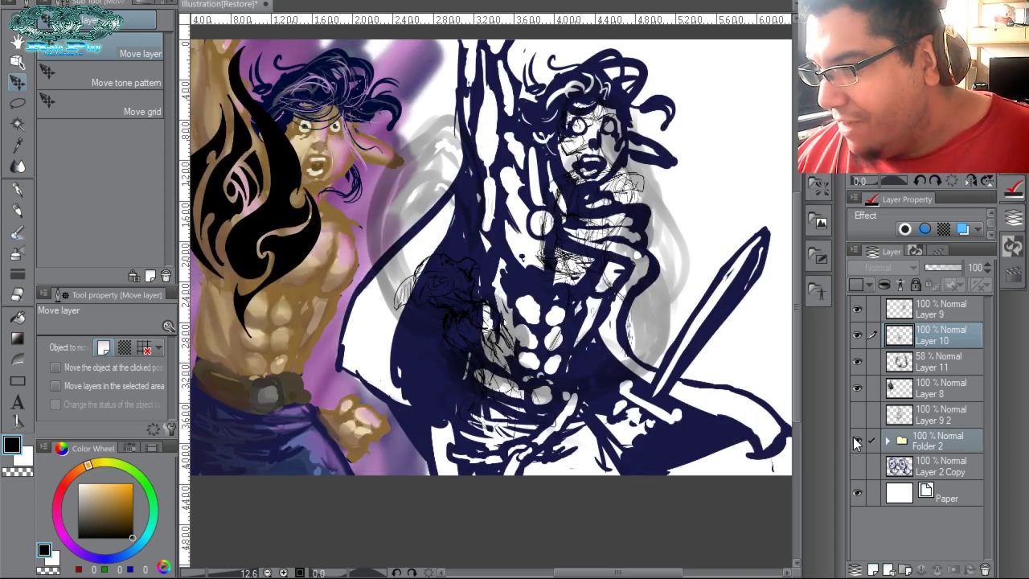
click(857, 440)
click(857, 440)
click(855, 441)
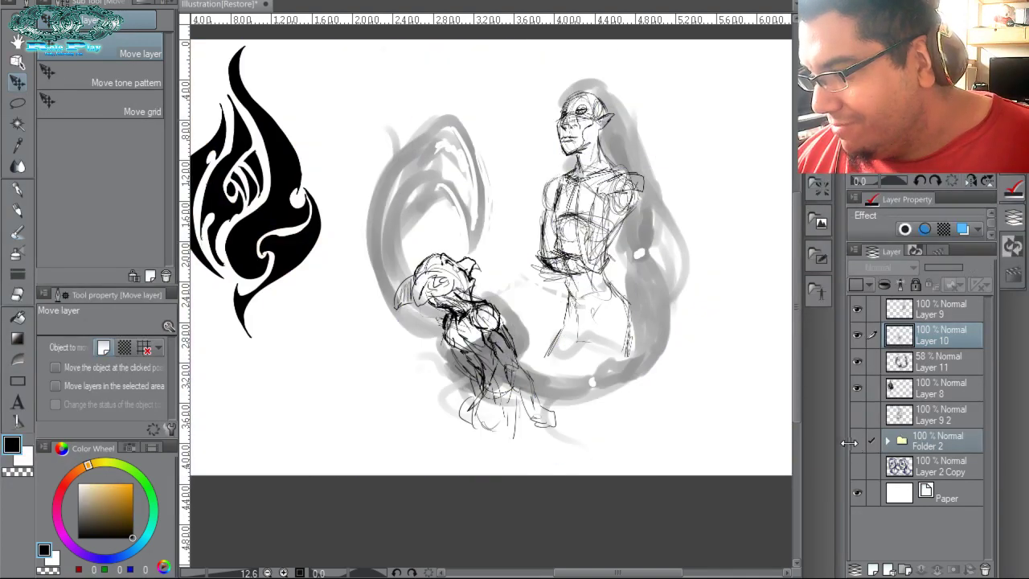
click(854, 441)
click(854, 441)
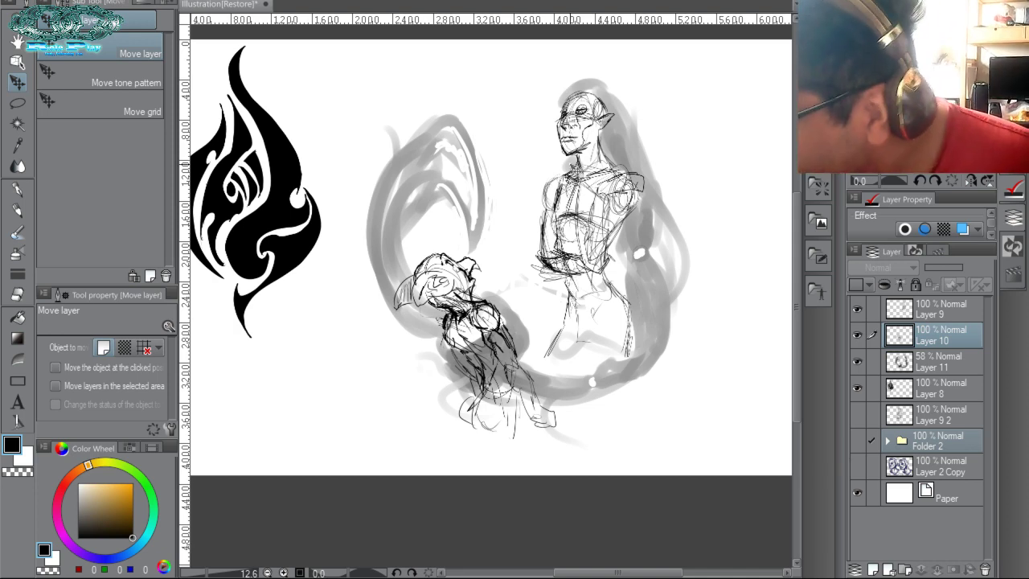
Add a new blank layer directly above Folder 2.
click(942, 311)
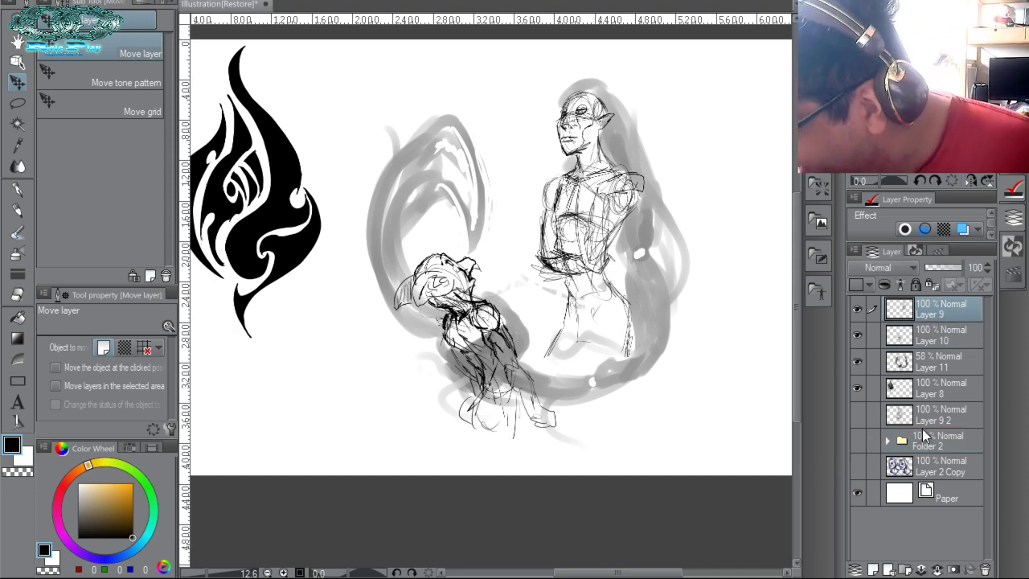
click(943, 442)
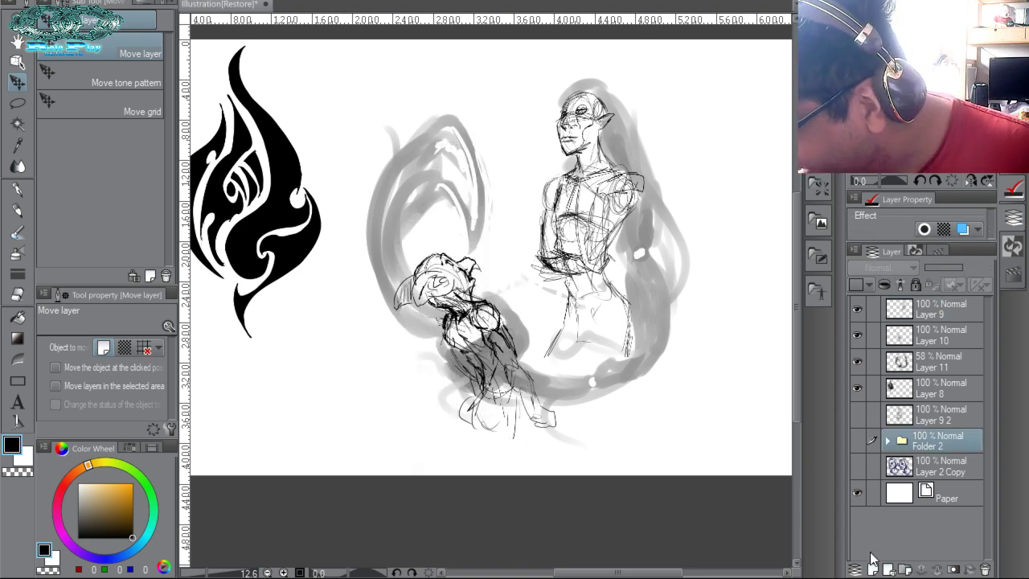
click(874, 570)
Create a new folder at the top of the layer stack, put Layers 9, 10 and 11 in it, and collapse it.
click(941, 312)
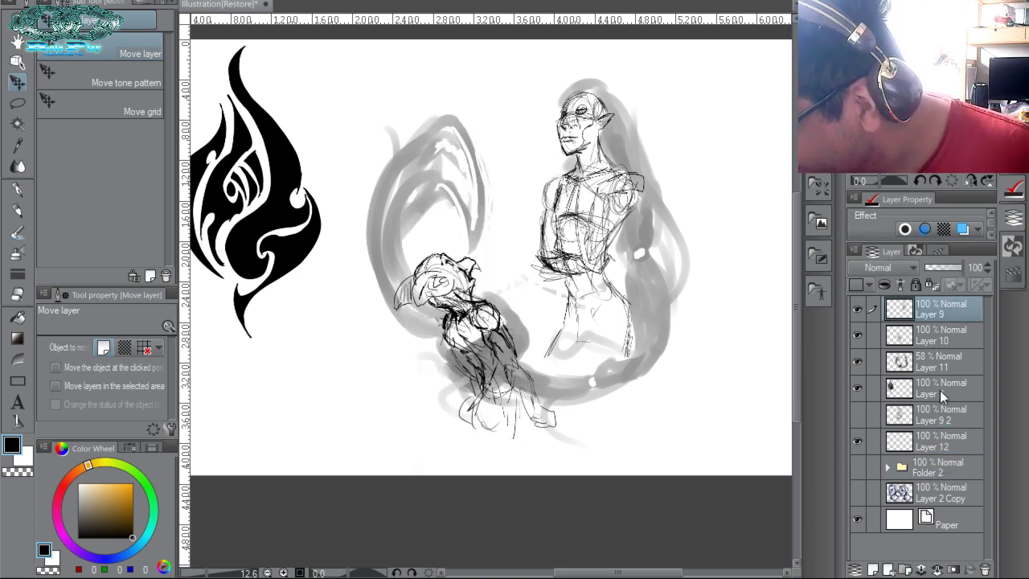
click(905, 570)
click(935, 337)
shift+click(937, 419)
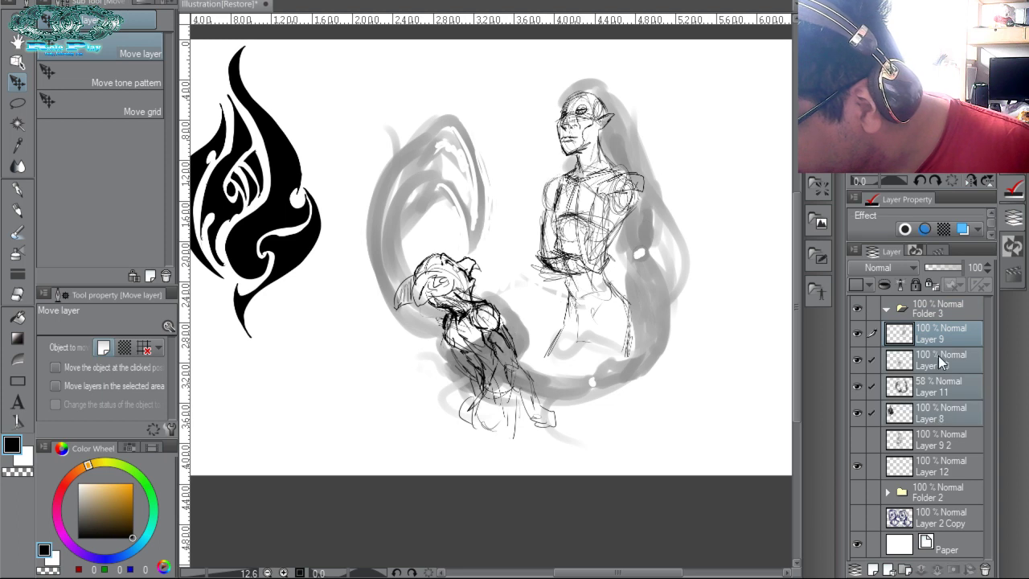
ctrl+click(924, 415)
drag(945, 342, 915, 310)
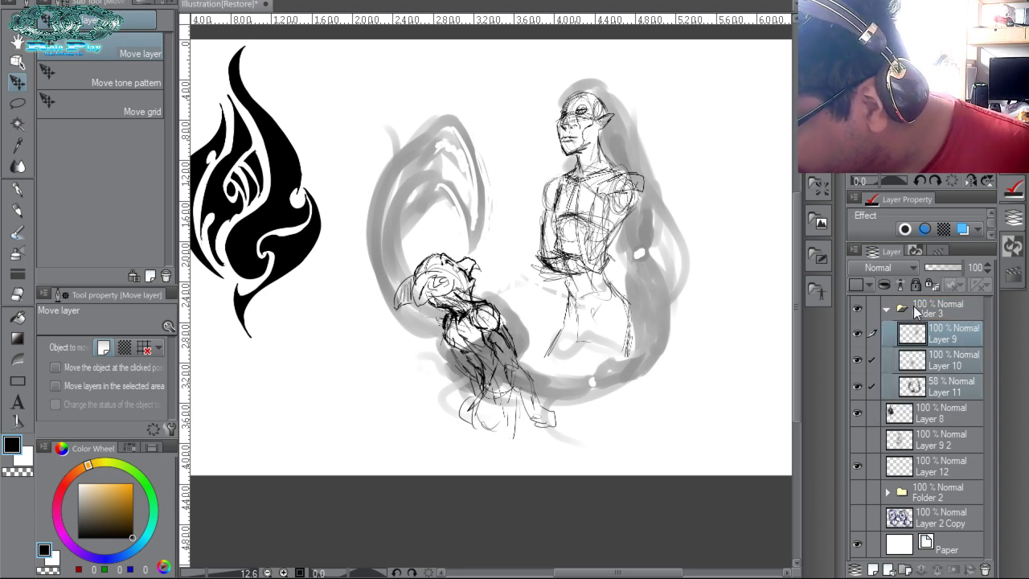
click(887, 309)
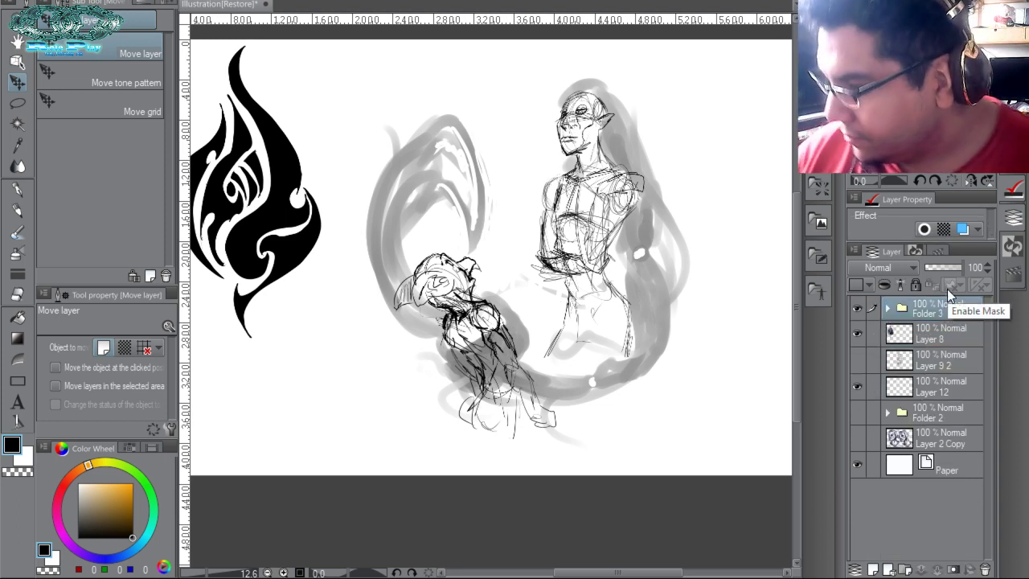
Add a blank layer above Folder 3, tint the folder's sketches blue with layer color, and make the new layer active.
click(873, 569)
click(942, 333)
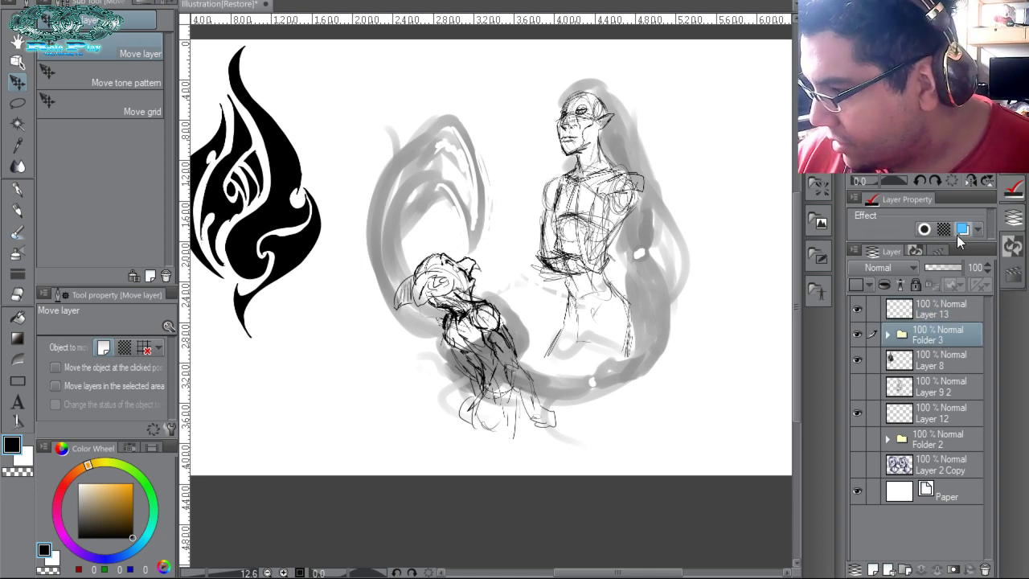
click(962, 230)
click(940, 313)
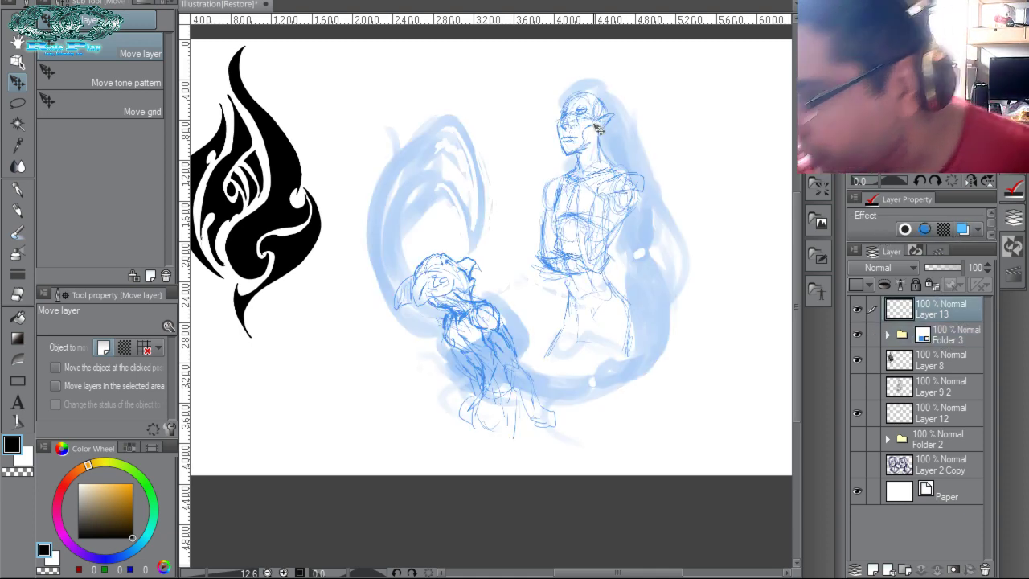
key(ctrl+space)
drag(583, 137, 620, 205)
drag(580, 110, 625, 68)
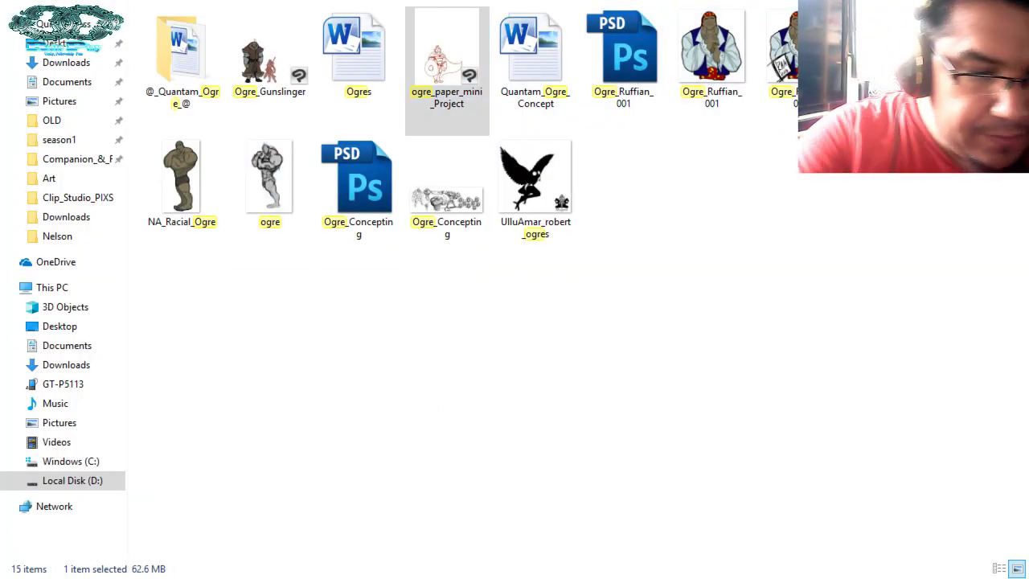
In File Explorer, search for rook, open Rook_Party_Concepts, and examine the face and hair of the blue-haired figure.
text(rook)
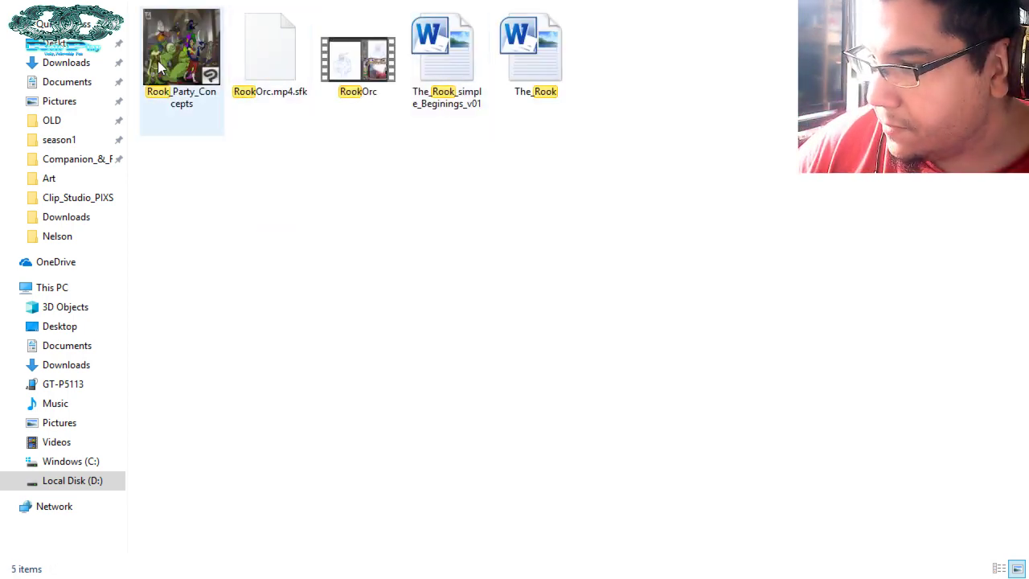
click(157, 60)
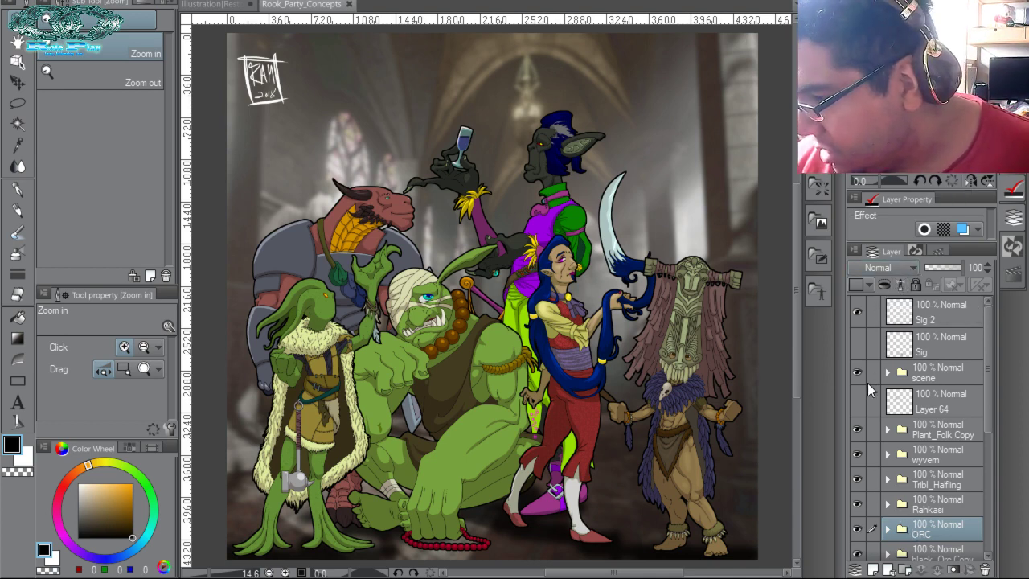
click(937, 376)
click(597, 314)
click(655, 406)
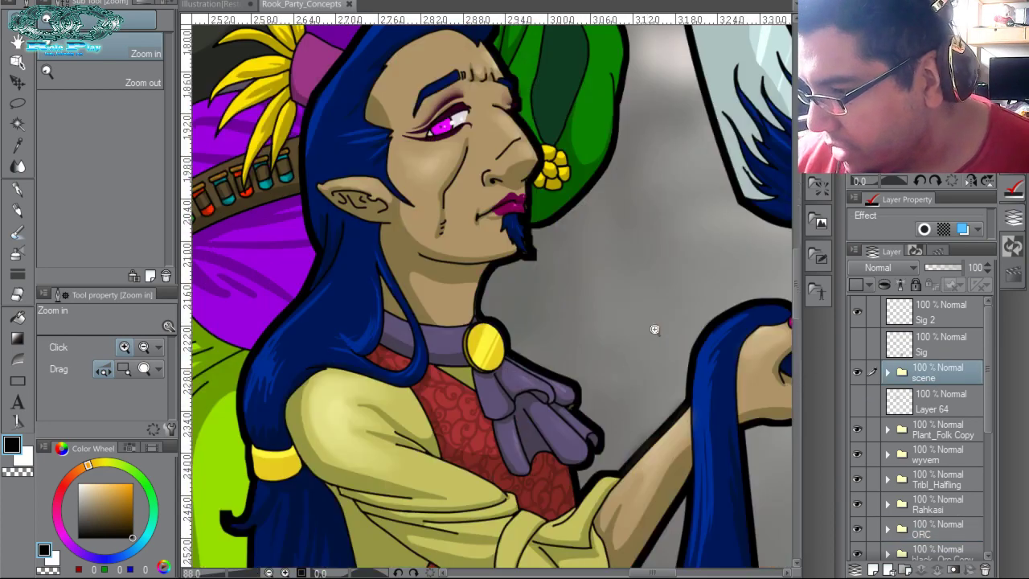
drag(628, 366, 590, 338)
drag(610, 399, 624, 410)
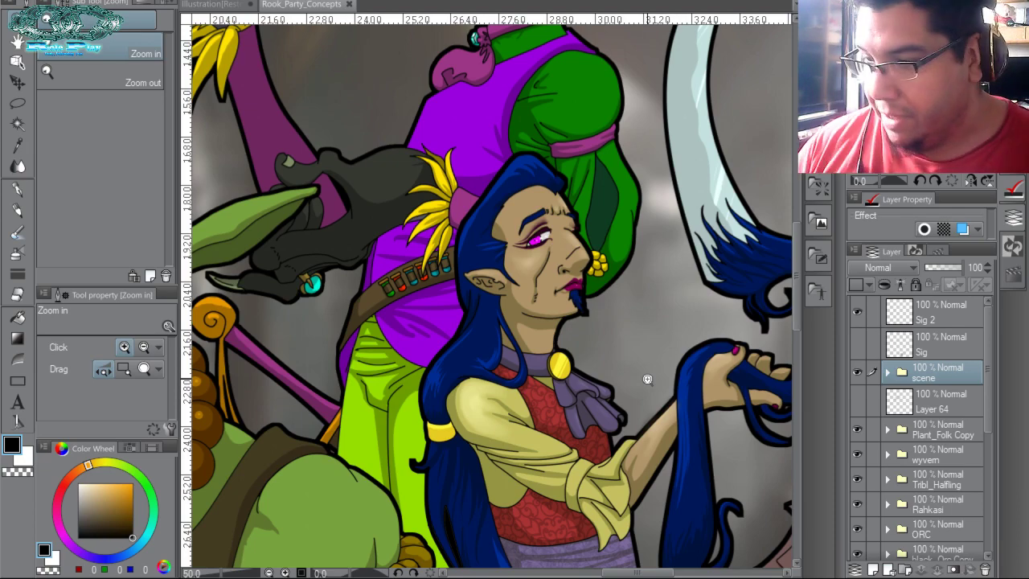
Return to the blue sketch and ink the figure's nose bridge, tip and nostril in black with the G-pen at size 20.
click(213, 4)
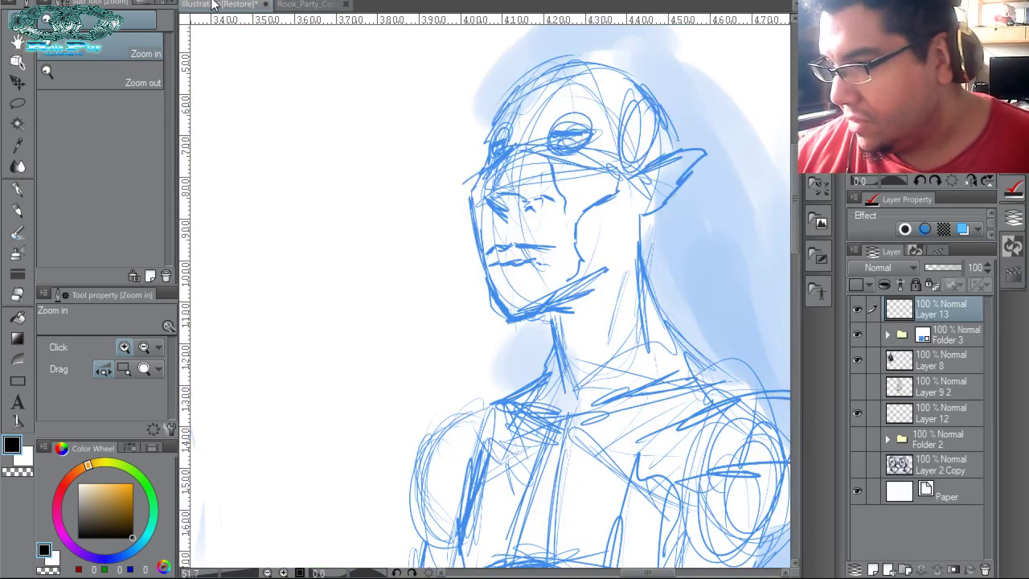
key(p)
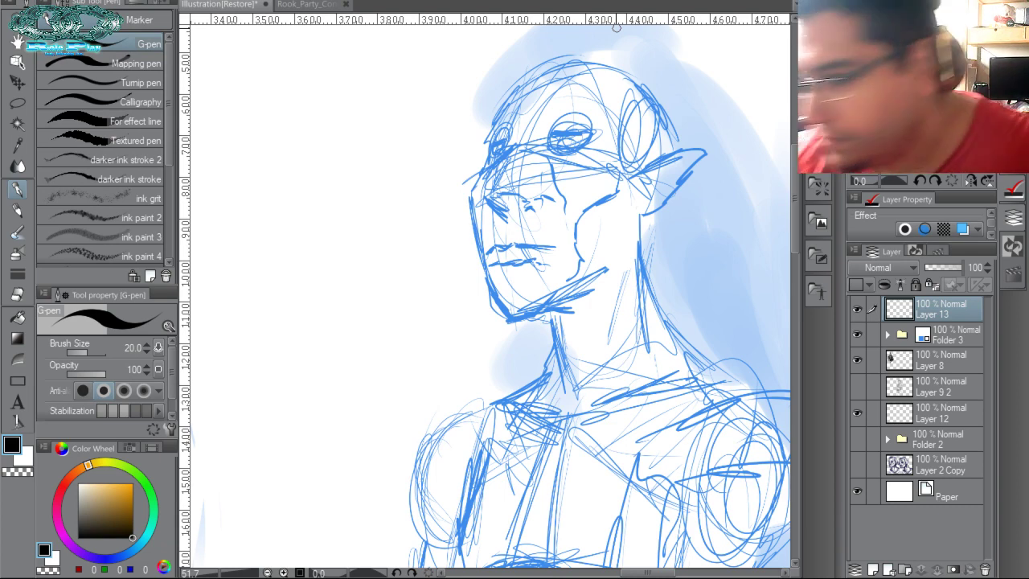
mouse_move(515, 140)
mouse_down()
mouse_move(480, 186)
mouse_move(510, 145)
mouse_move(503, 225)
mouse_up()
mouse_move(478, 192)
mouse_down()
mouse_move(493, 218)
mouse_move(488, 164)
mouse_move(520, 140)
mouse_move(479, 188)
mouse_move(506, 226)
mouse_move(555, 214)
mouse_move(550, 194)
mouse_up()
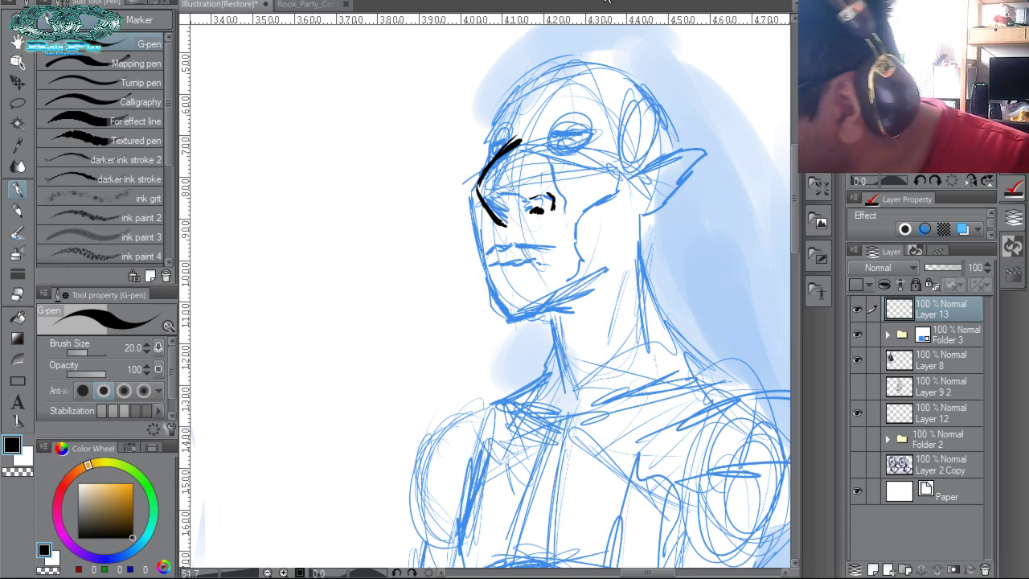
Ink the near eye's lids and dark iris, clear a small highlight in it, and ink the far eye beside the nose.
mouse_move(550, 151)
mouse_down()
mouse_move(585, 147)
mouse_move(571, 152)
mouse_move(556, 131)
mouse_move(589, 141)
mouse_up()
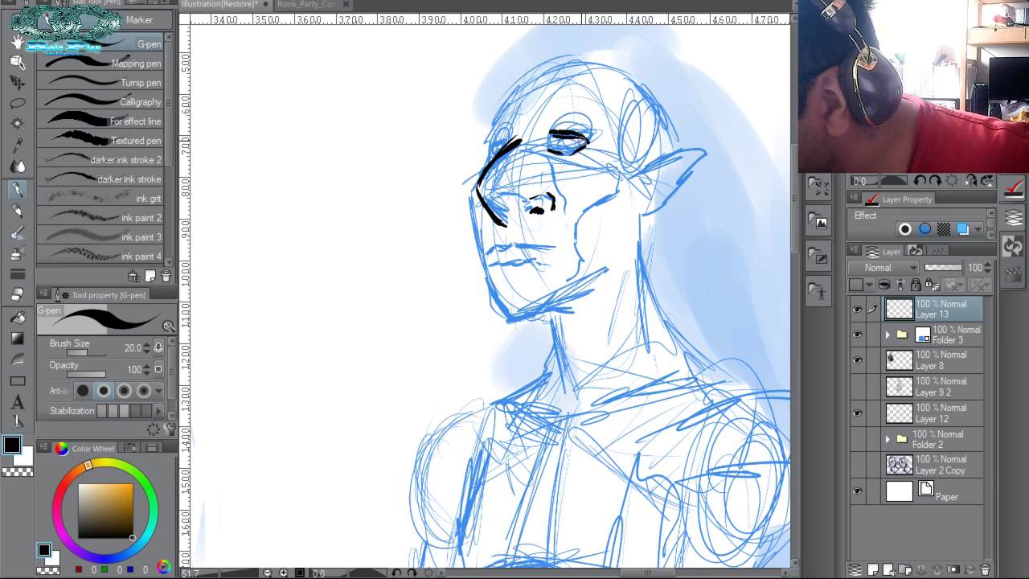
drag(555, 129, 586, 126)
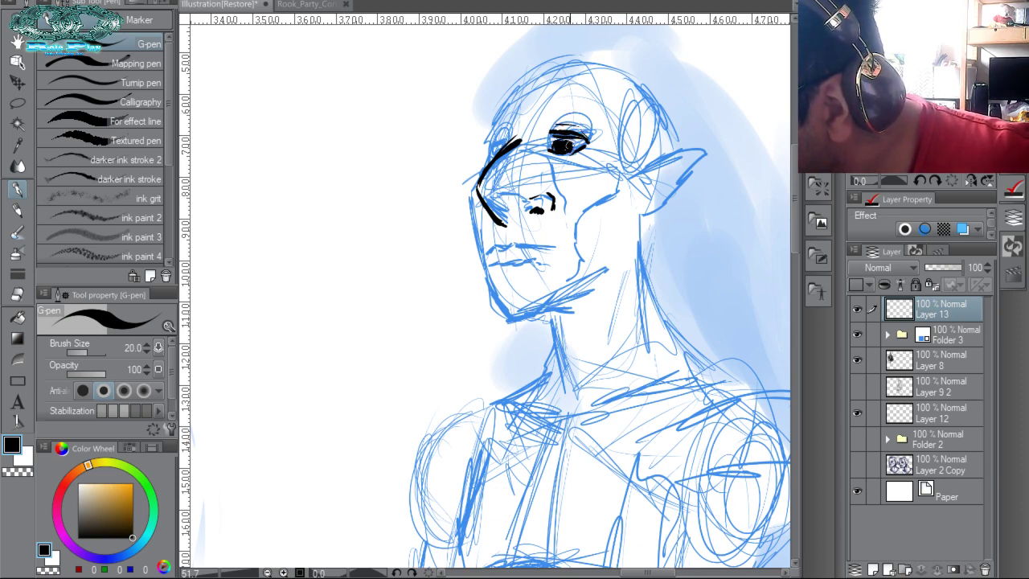
key(x)
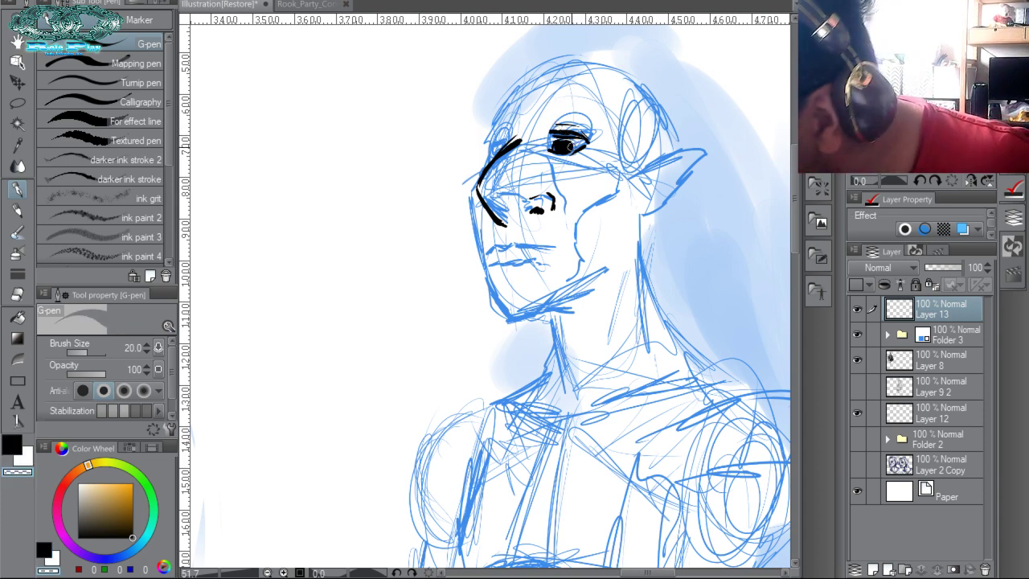
mouse_move(557, 143)
mouse_down()
mouse_move(570, 146)
mouse_move(561, 143)
mouse_up()
key(x)
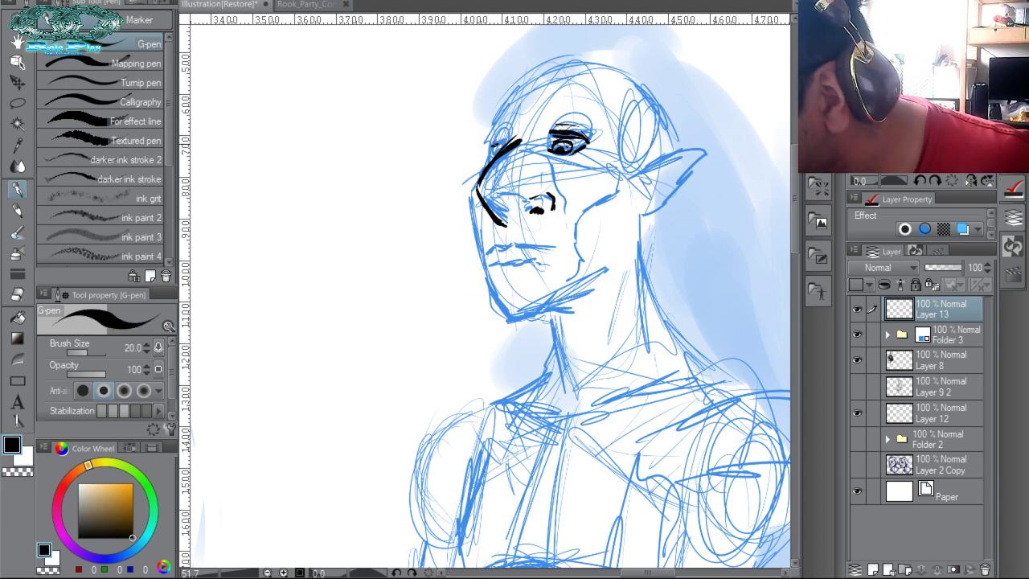
drag(489, 143, 502, 153)
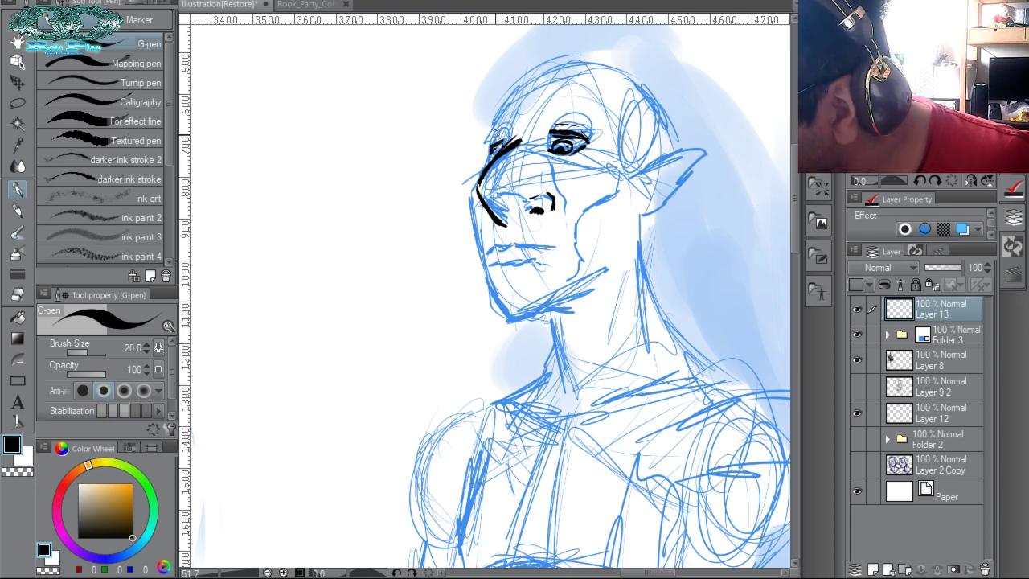
Using Rook_Party_Concepts as reference, ink the brow lines above both eyes and the front contour of the face down to the mouth.
click(322, 5)
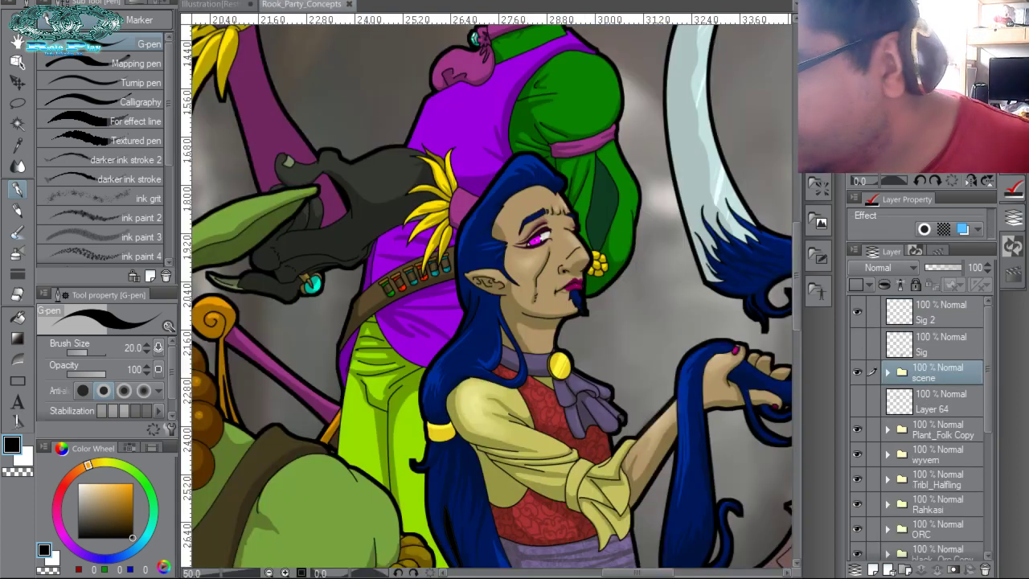
click(242, 7)
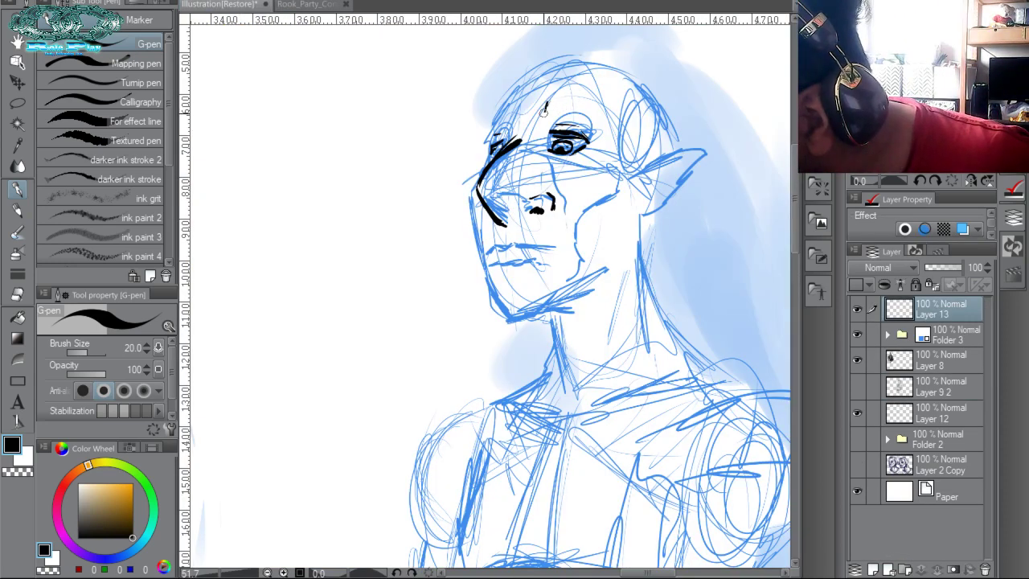
mouse_move(538, 106)
mouse_down()
mouse_move(589, 106)
mouse_move(603, 137)
mouse_up()
drag(587, 114, 595, 126)
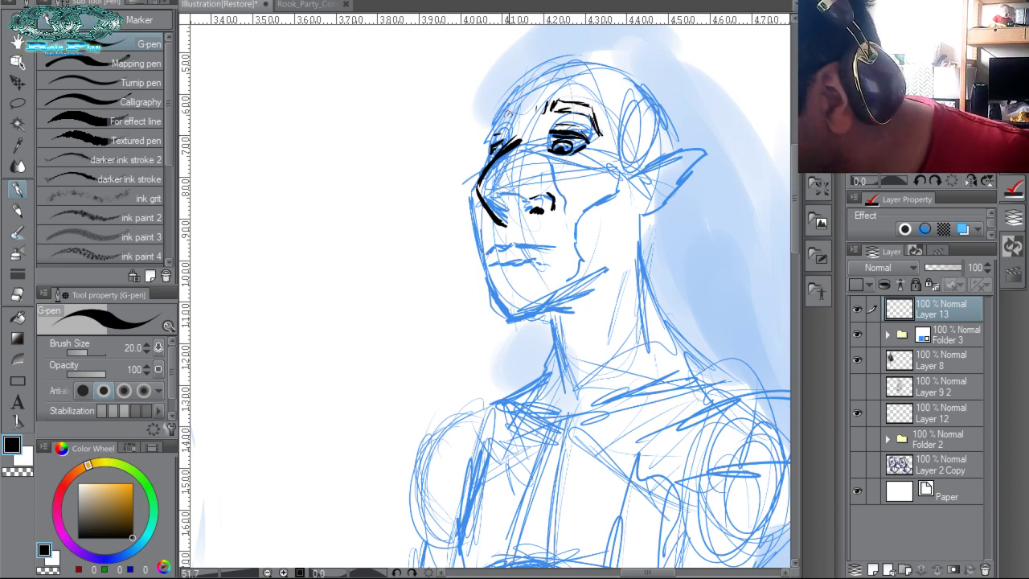
mouse_move(513, 108)
mouse_down()
mouse_move(490, 128)
mouse_move(470, 211)
mouse_move(484, 267)
mouse_up()
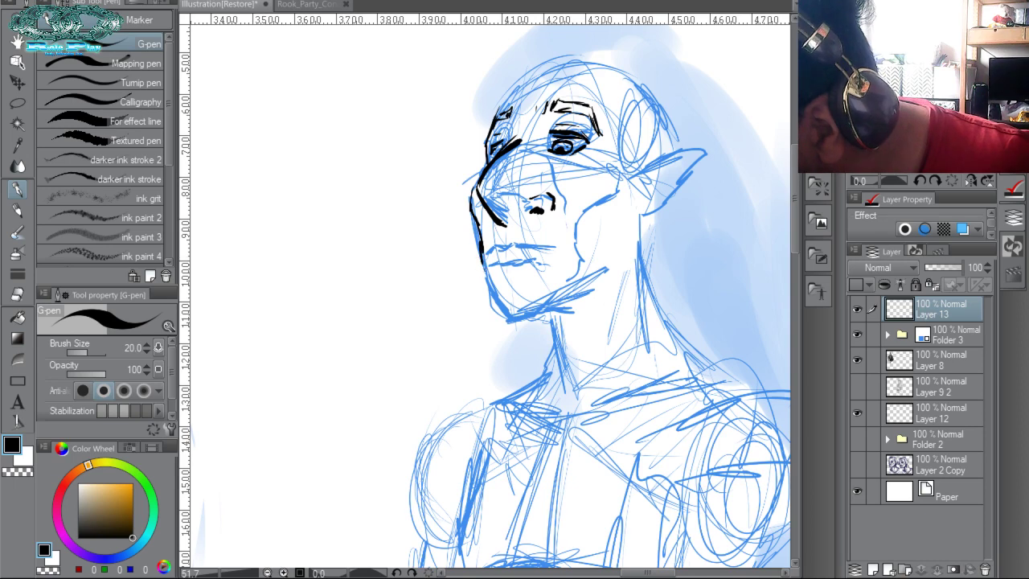
click(310, 4)
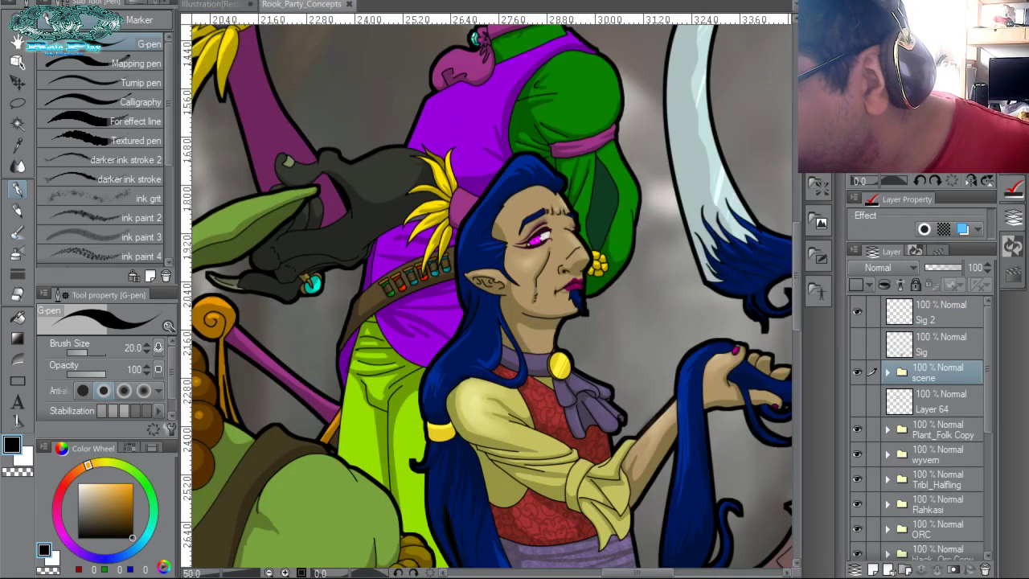
click(225, 7)
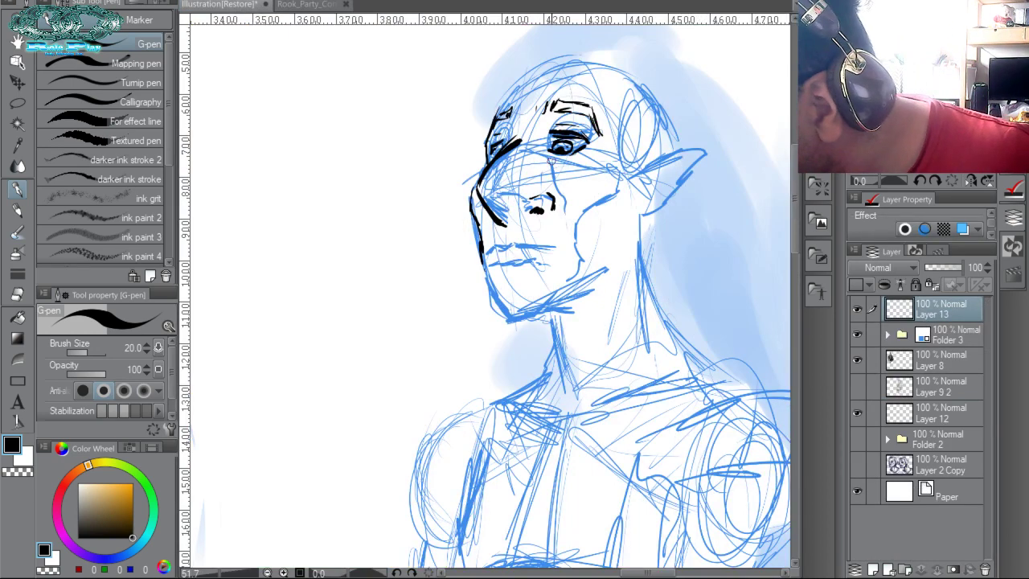
Using Rook_Party_Concepts as reference, ink the cheek fold below the near eye with its small creases, plus the lips and chin contour.
mouse_move(552, 160)
mouse_down()
mouse_move(566, 202)
mouse_move(587, 219)
mouse_up()
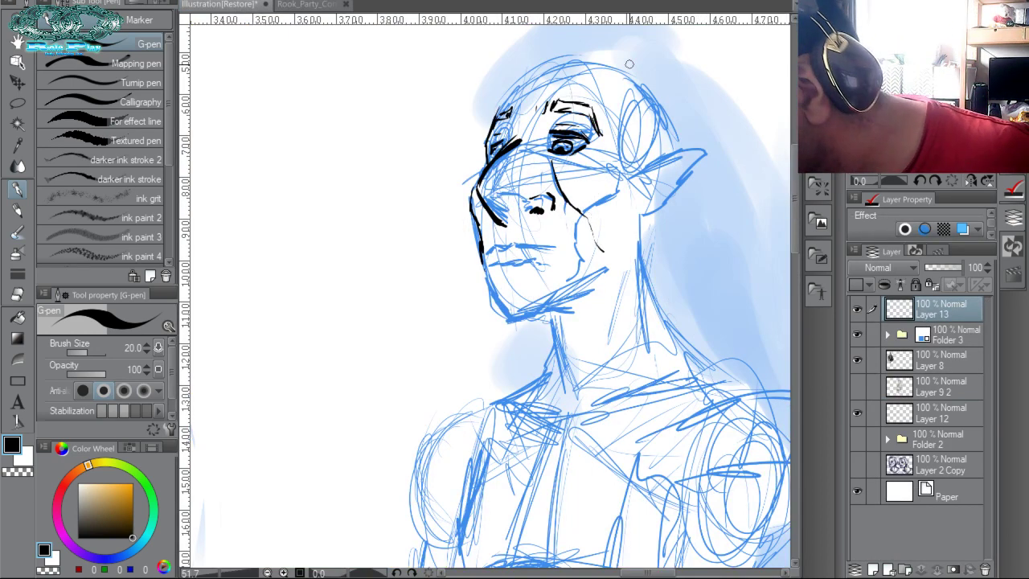
click(304, 5)
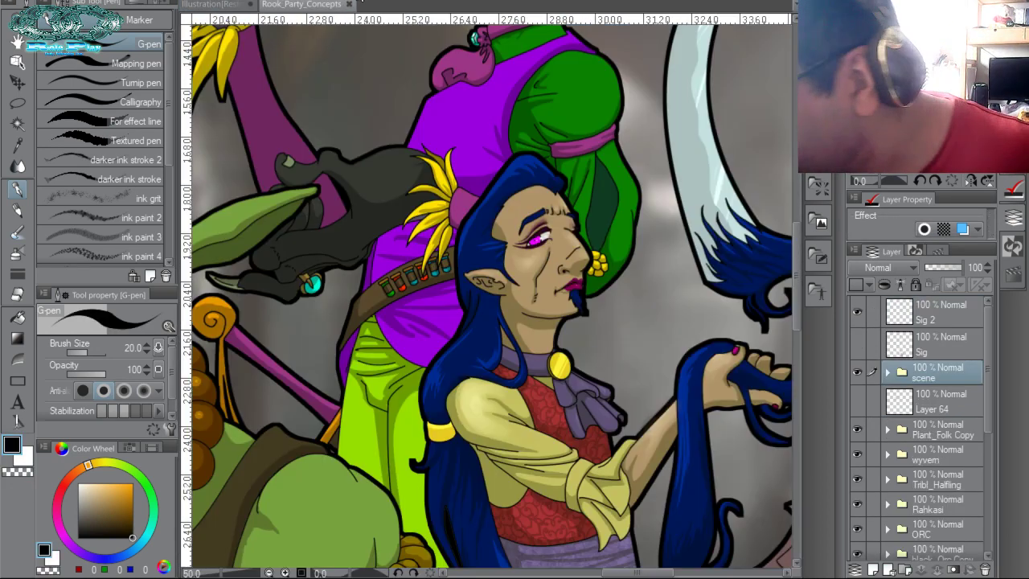
click(234, 5)
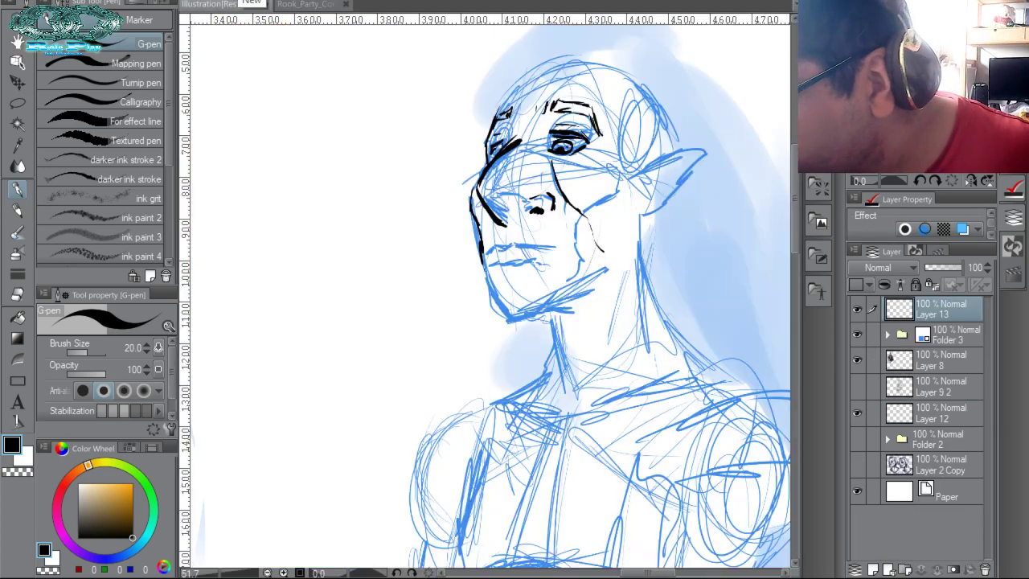
drag(591, 239, 599, 249)
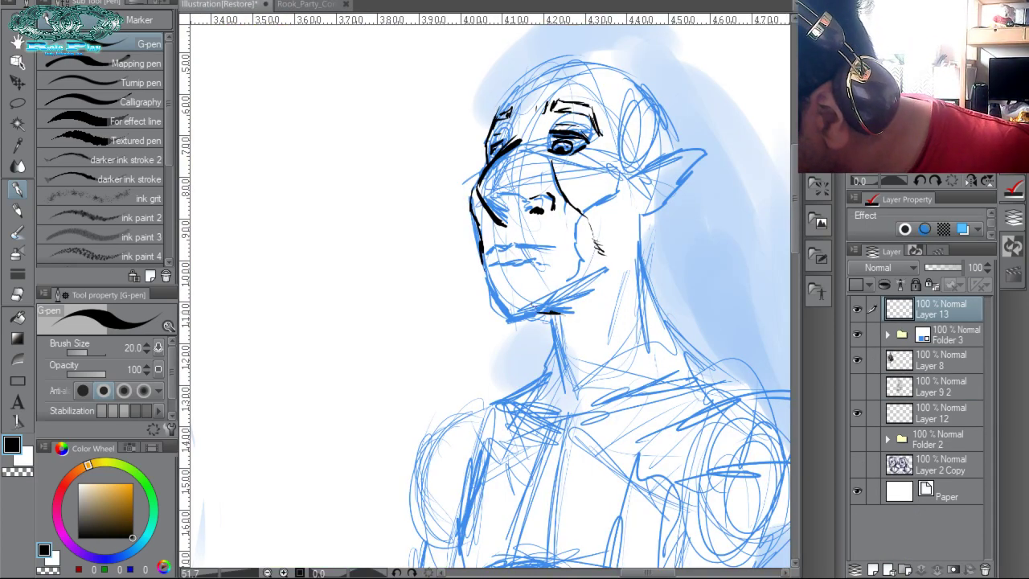
mouse_move(565, 307)
mouse_down()
mouse_move(502, 320)
mouse_move(484, 265)
mouse_move(520, 246)
mouse_move(562, 257)
mouse_up()
mouse_move(496, 268)
mouse_down()
mouse_move(487, 262)
mouse_move(515, 267)
mouse_move(550, 254)
mouse_up()
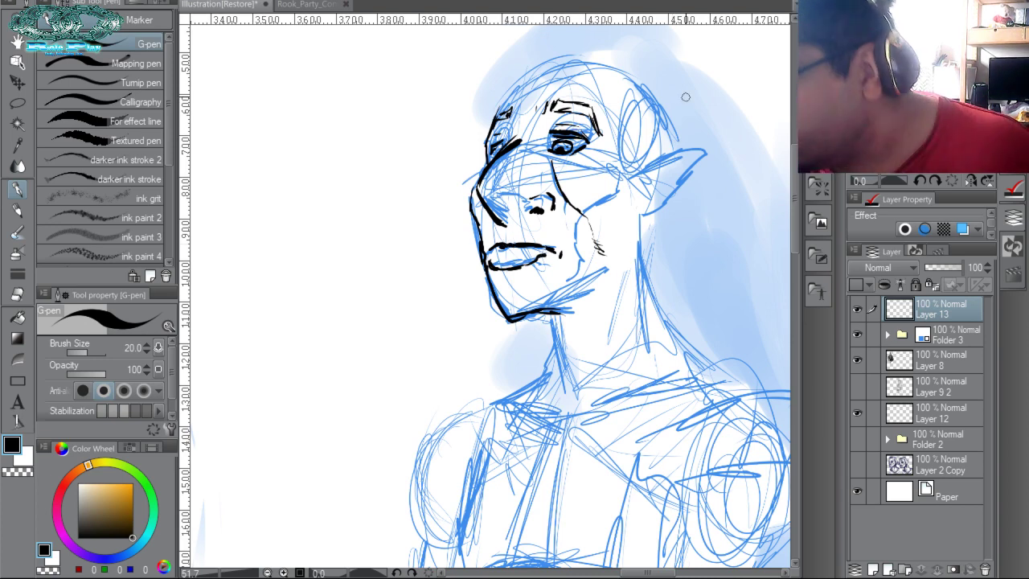
Fade the blue sketch by lowering the opacity of Folder 3 to 46%.
click(945, 340)
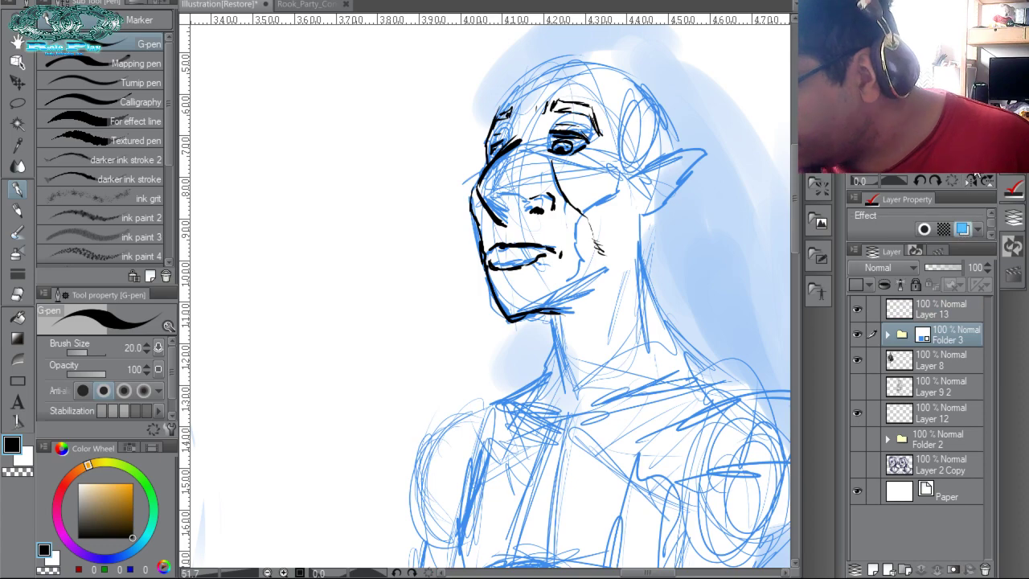
key(ctrl+0)
drag(871, 171, 892, 169)
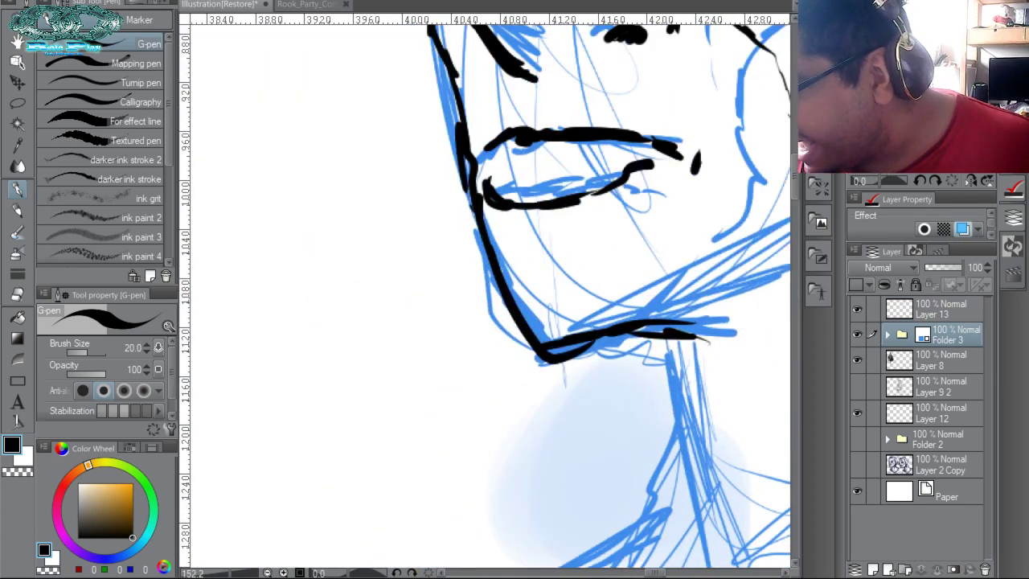
click(941, 267)
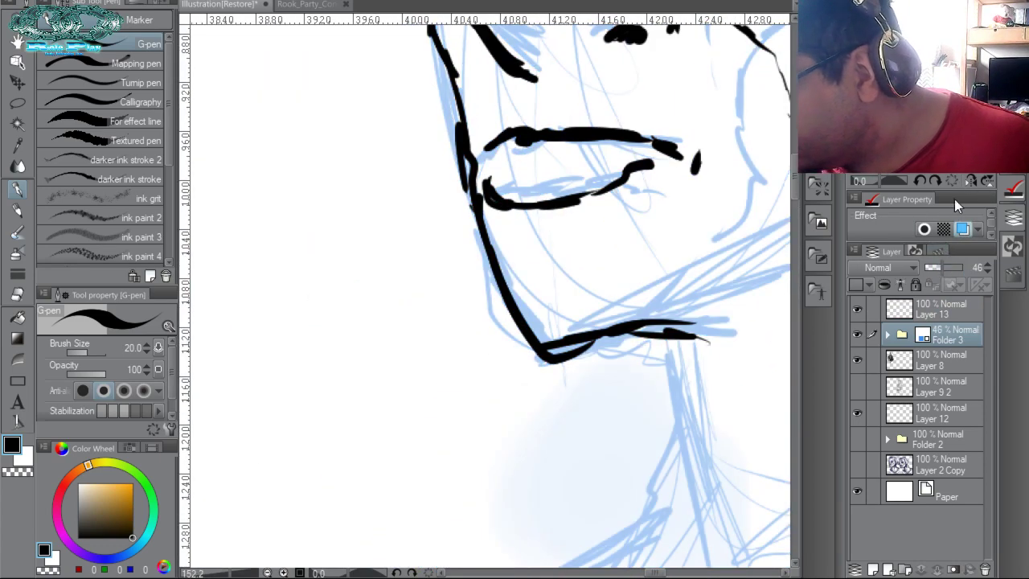
drag(894, 169, 877, 170)
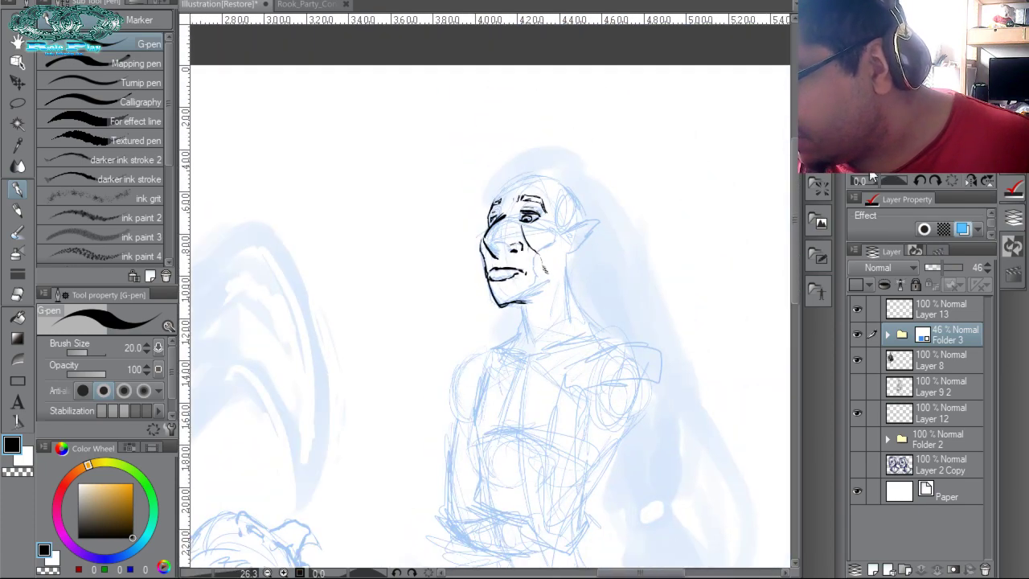
key(ctrl+plus)
key(ctrl+plus)
key(ctrl+plus)
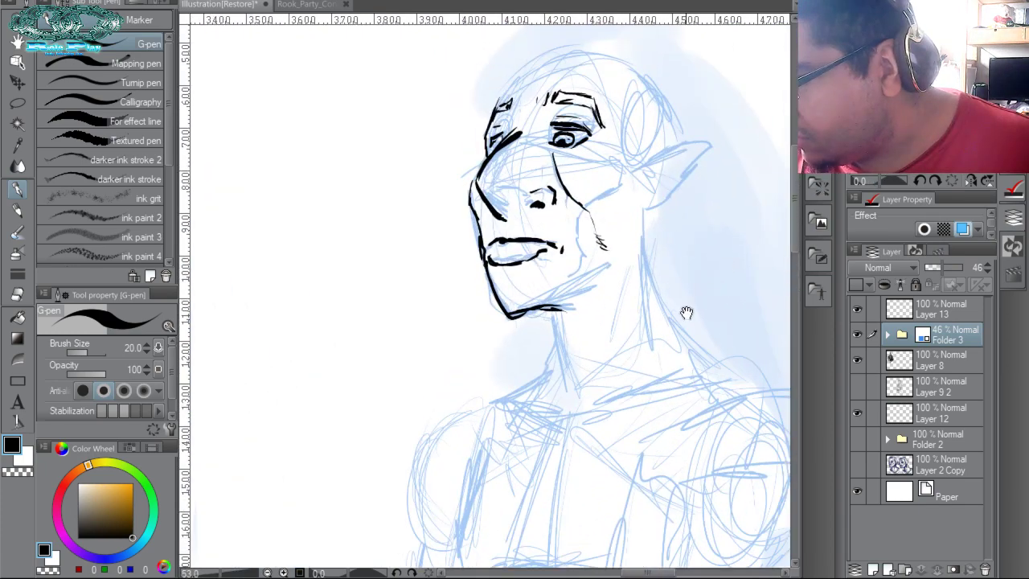
Check the face in Rook_Party_Concepts, and on Layer 13 ink a thin curve on the nose and small marks below the mouth corner.
click(306, 4)
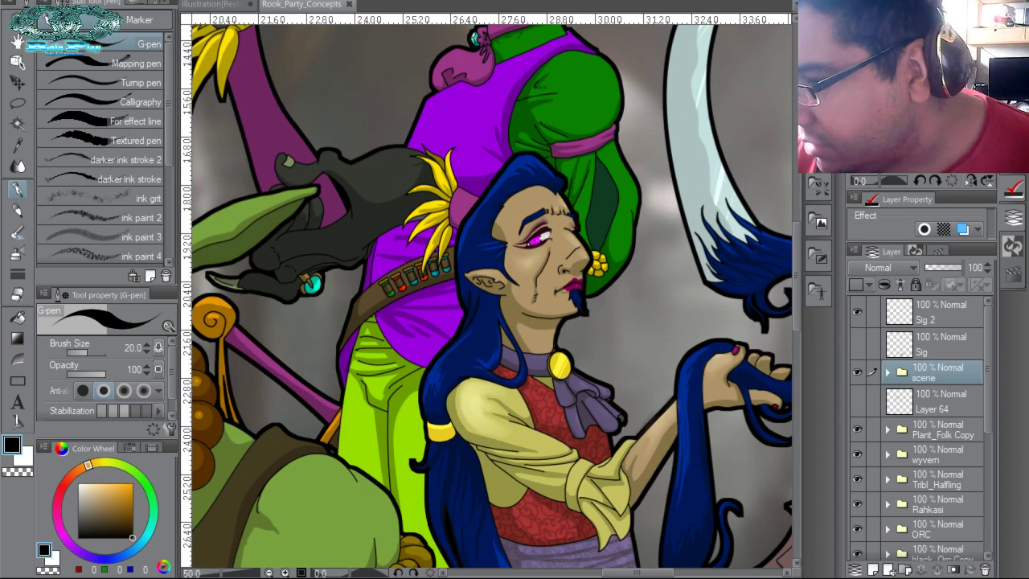
click(231, 5)
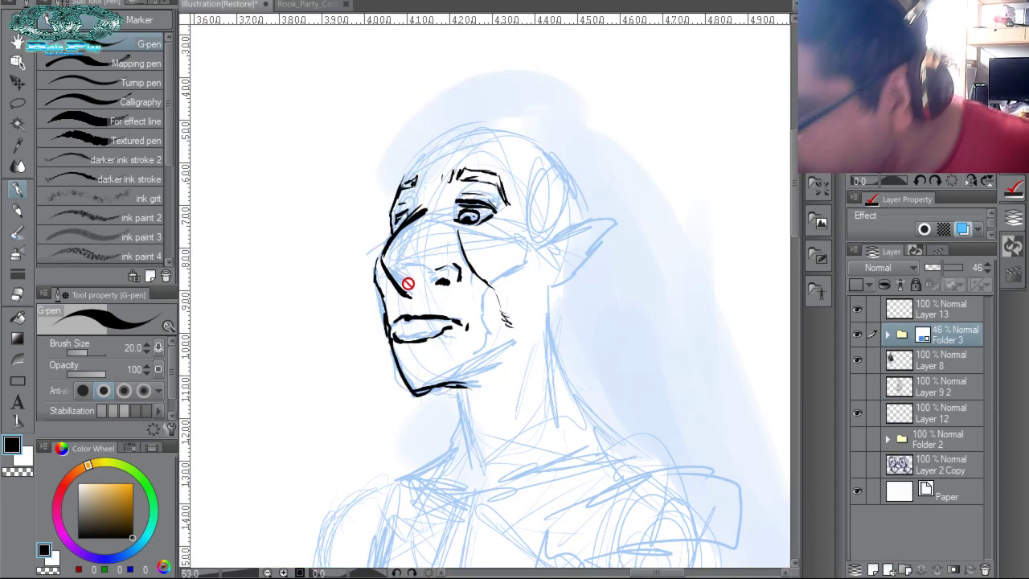
click(926, 309)
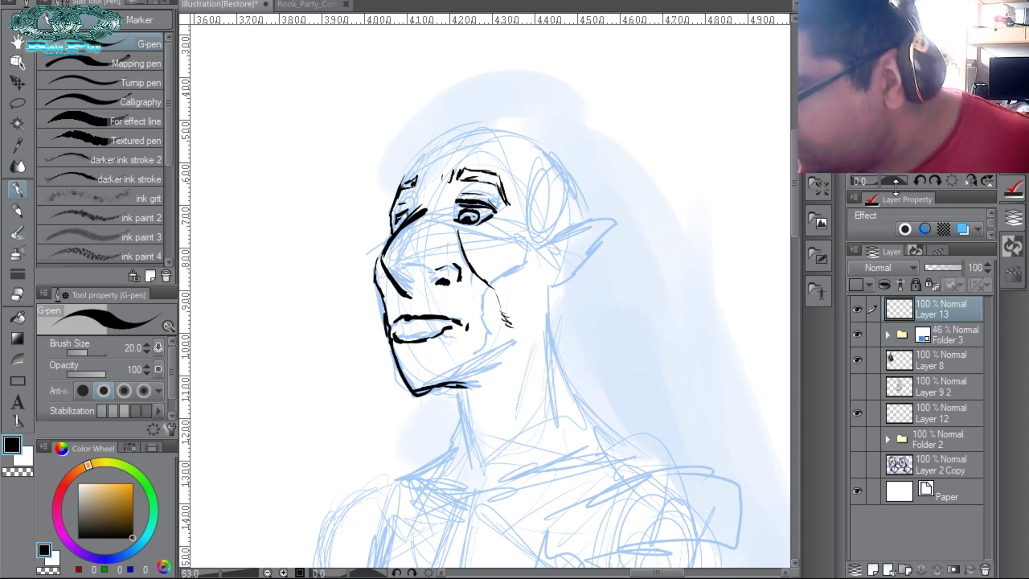
drag(401, 240, 423, 232)
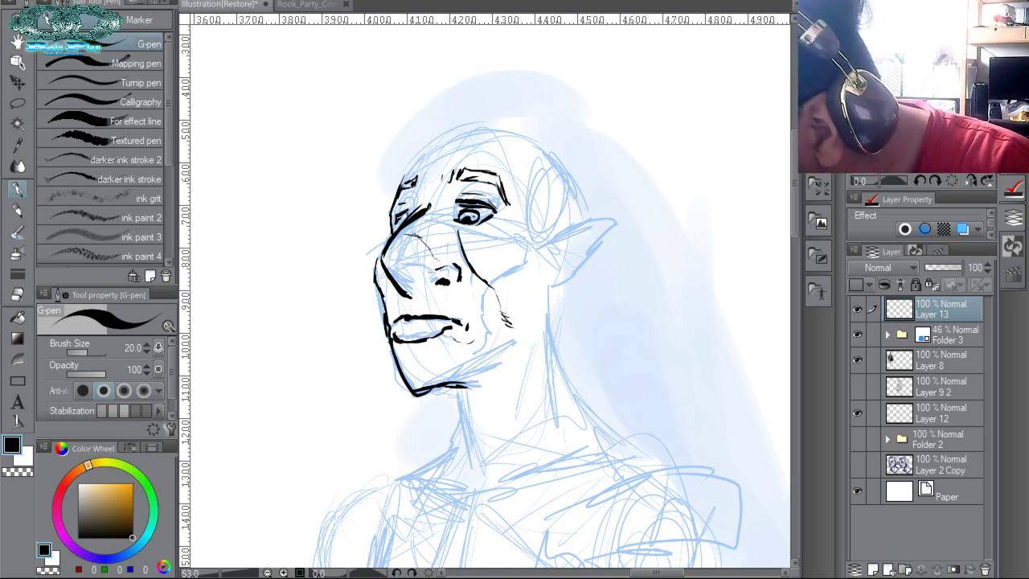
Ink the front of the neck from under the chin, clear the excess ink along it, and extend a line toward the far shoulder.
drag(459, 392, 486, 477)
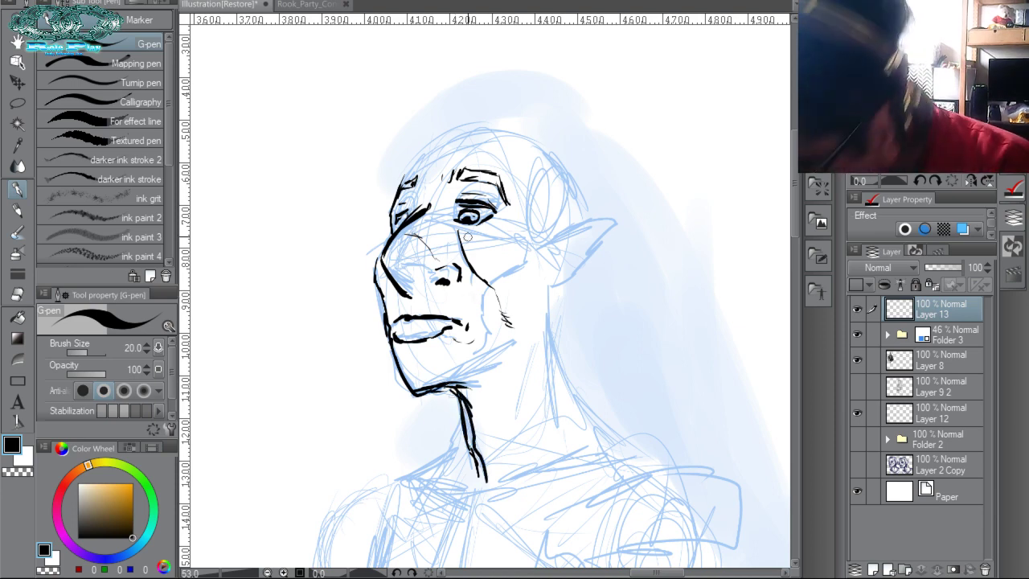
key(c)
drag(458, 405, 465, 439)
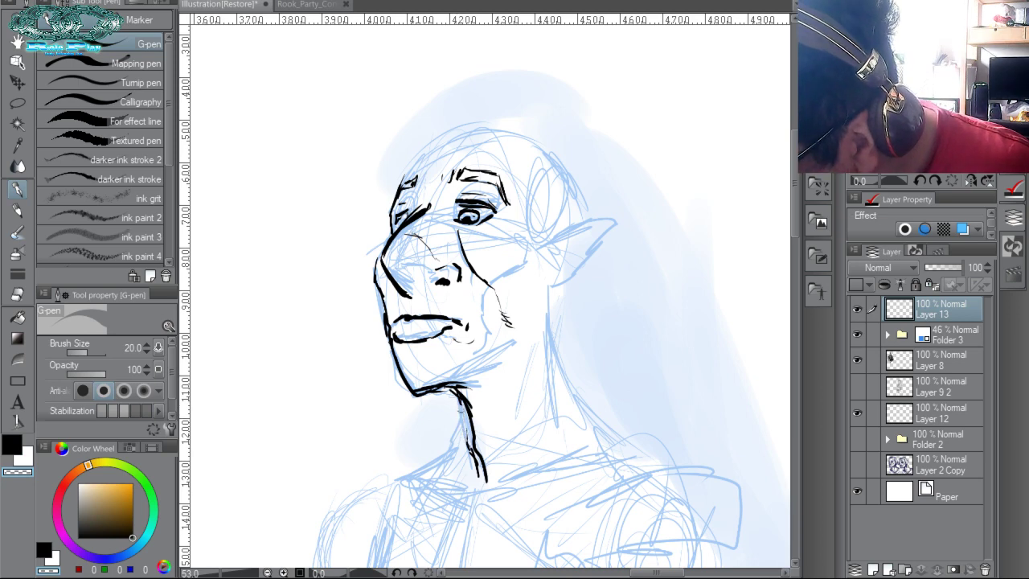
key(c)
mouse_move(462, 401)
mouse_down()
mouse_move(464, 434)
mouse_move(449, 455)
mouse_move(399, 481)
mouse_move(409, 481)
mouse_up()
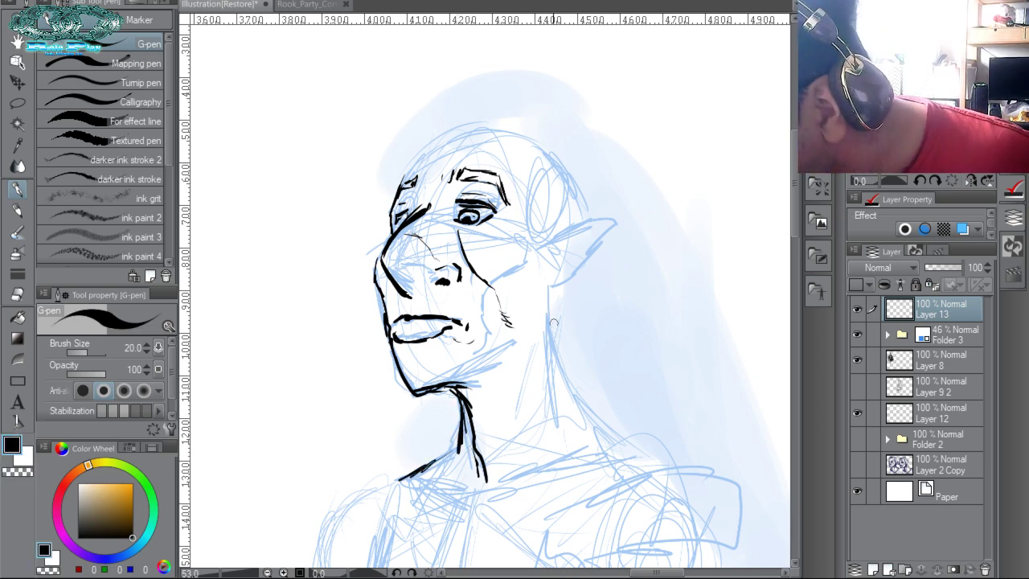
Ink the back of the neck sweeping down into the near shoulder, with a short tendon line at the neck's base.
drag(552, 294, 550, 342)
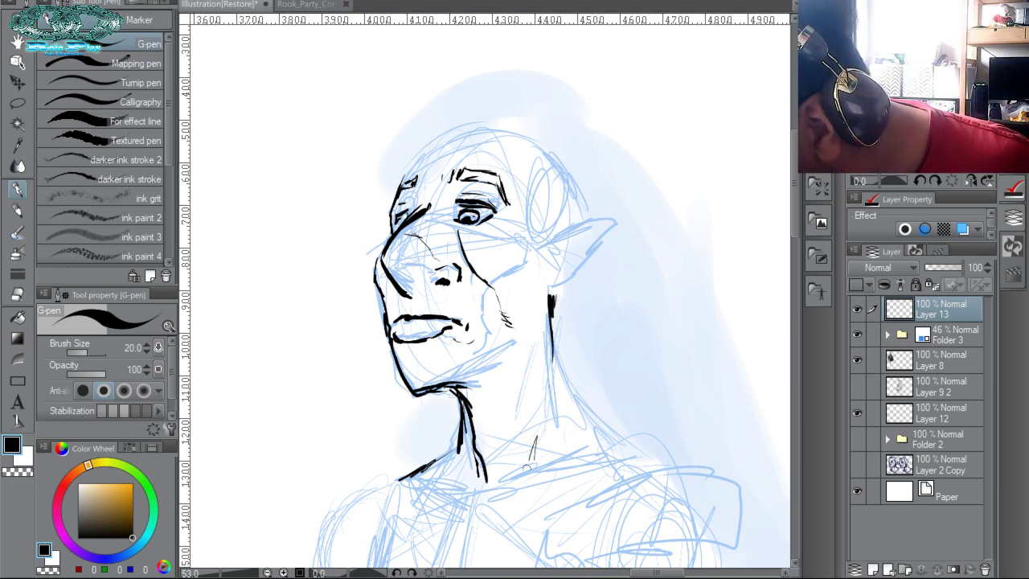
drag(537, 421, 528, 467)
mouse_move(554, 332)
mouse_down()
mouse_move(568, 376)
mouse_move(621, 441)
mouse_move(654, 460)
mouse_up()
drag(564, 380, 593, 425)
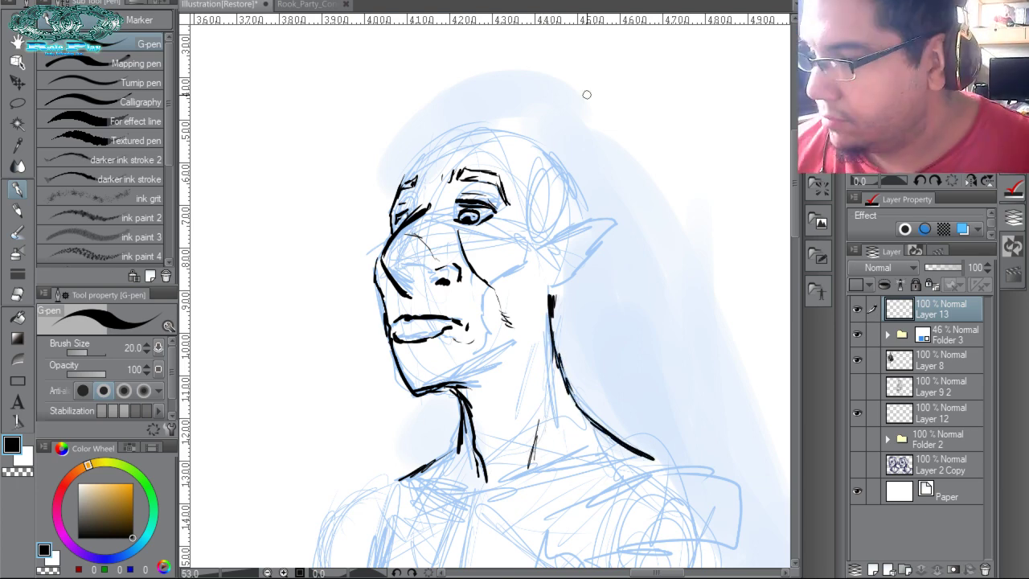
Ink the forehead and crown contour, the hairline down the temple, and the first outline of the pointed ear.
mouse_move(394, 190)
mouse_down()
mouse_move(435, 136)
mouse_move(475, 118)
mouse_up()
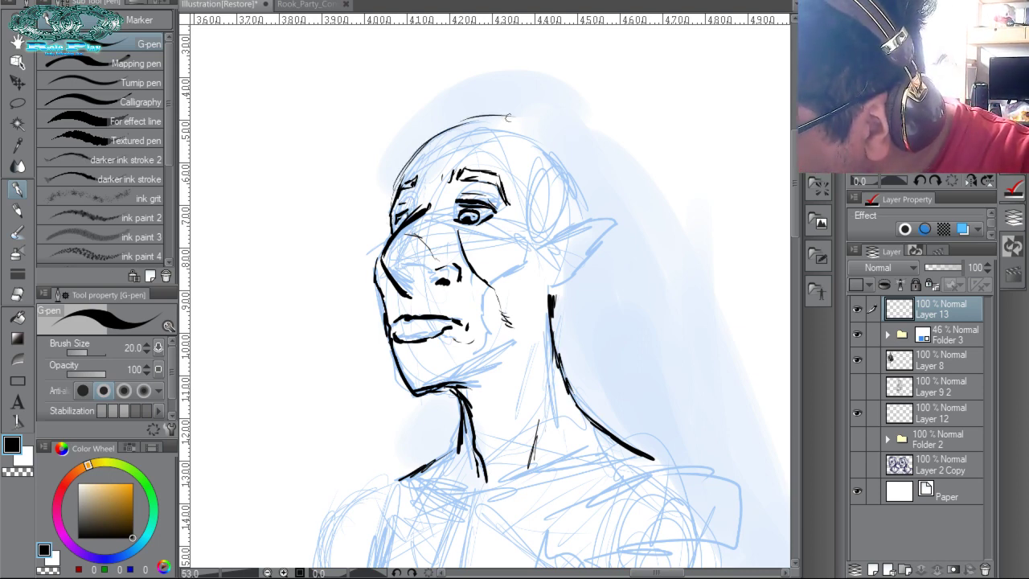
mouse_move(426, 142)
mouse_down()
mouse_move(434, 160)
mouse_move(473, 128)
mouse_move(503, 124)
mouse_move(545, 166)
mouse_move(532, 197)
mouse_up()
mouse_move(537, 251)
mouse_down()
mouse_move(503, 298)
mouse_move(559, 233)
mouse_move(590, 217)
mouse_move(631, 215)
mouse_move(547, 281)
mouse_up()
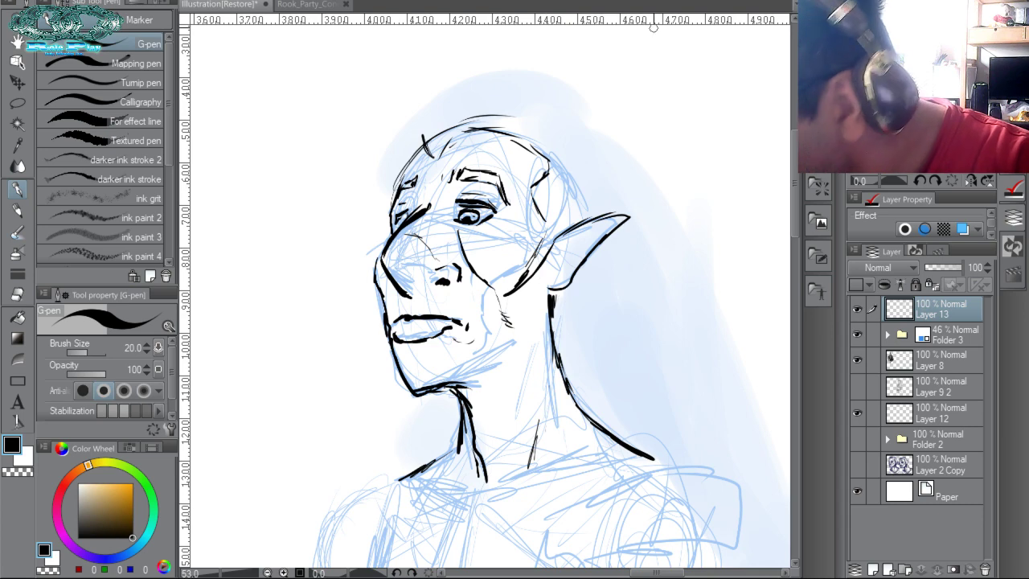
Using Rook_Party_Concepts as reference, thicken the pointed ear's lower edge down to the lobe and ink its inner folds.
click(299, 5)
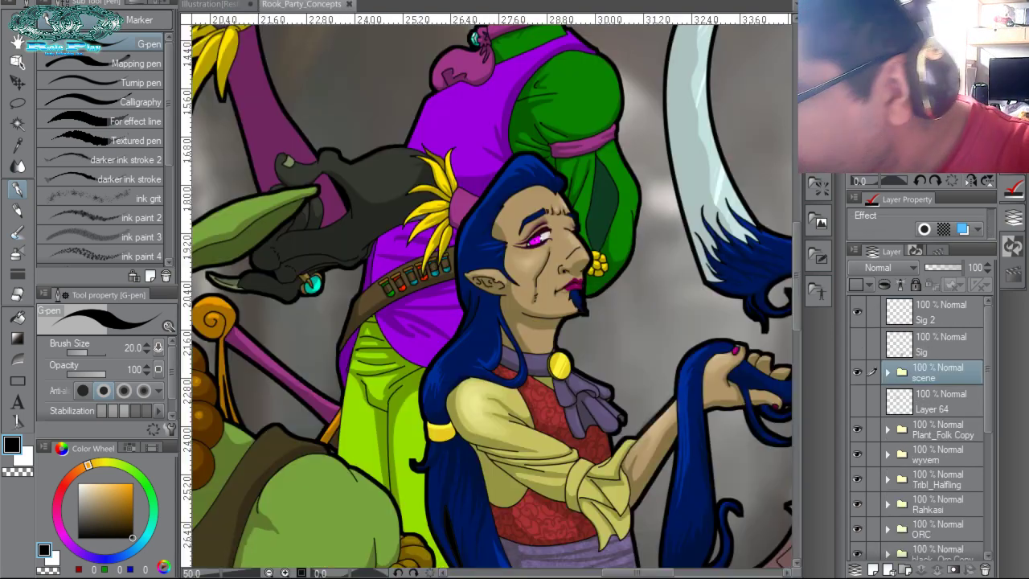
click(239, 4)
drag(627, 219, 560, 287)
drag(614, 243, 550, 289)
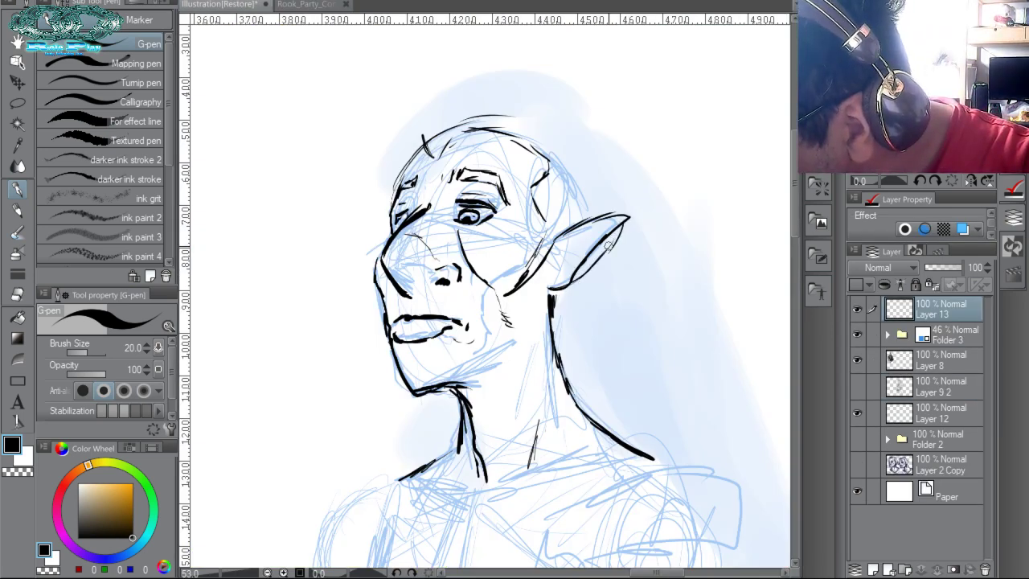
mouse_move(632, 212)
mouse_down()
mouse_move(605, 252)
mouse_move(555, 240)
mouse_move(575, 275)
mouse_move(550, 288)
mouse_up()
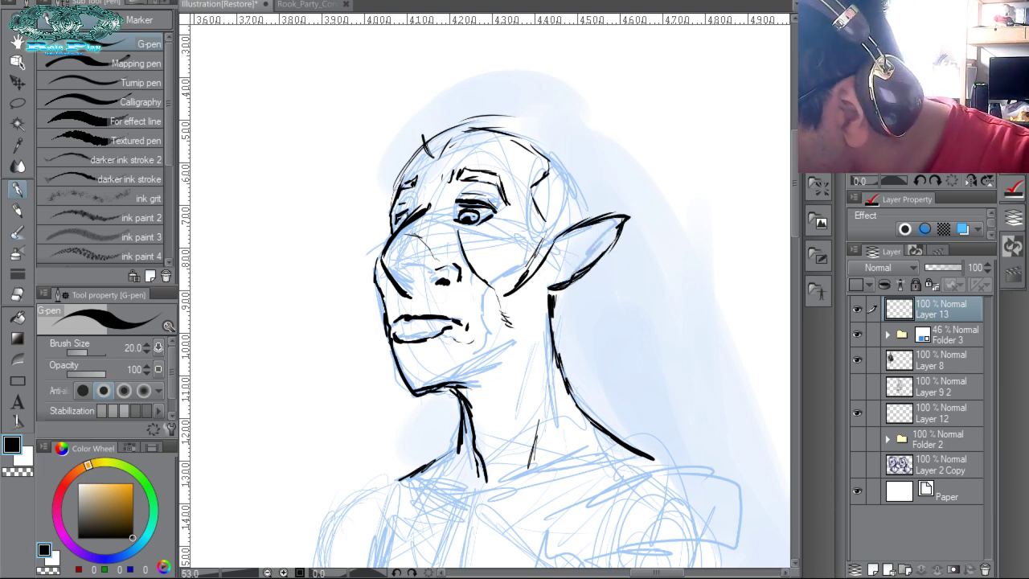
mouse_move(621, 227)
mouse_down()
mouse_move(574, 239)
mouse_move(557, 274)
mouse_up()
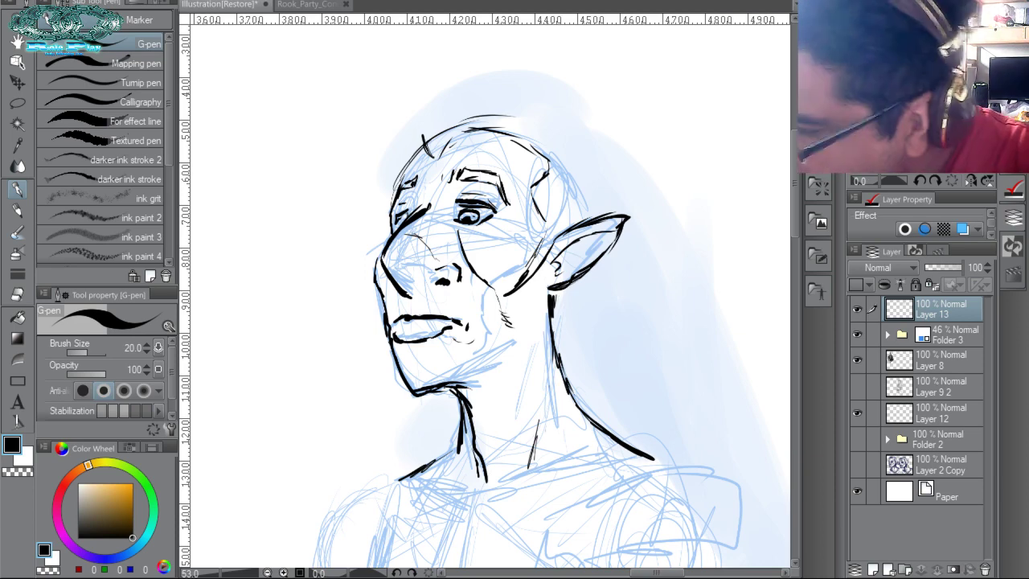
Following the beard in Rook_Party_Concepts, ink a pointed goatee outline around the chin and clear the chin line inside it.
click(312, 5)
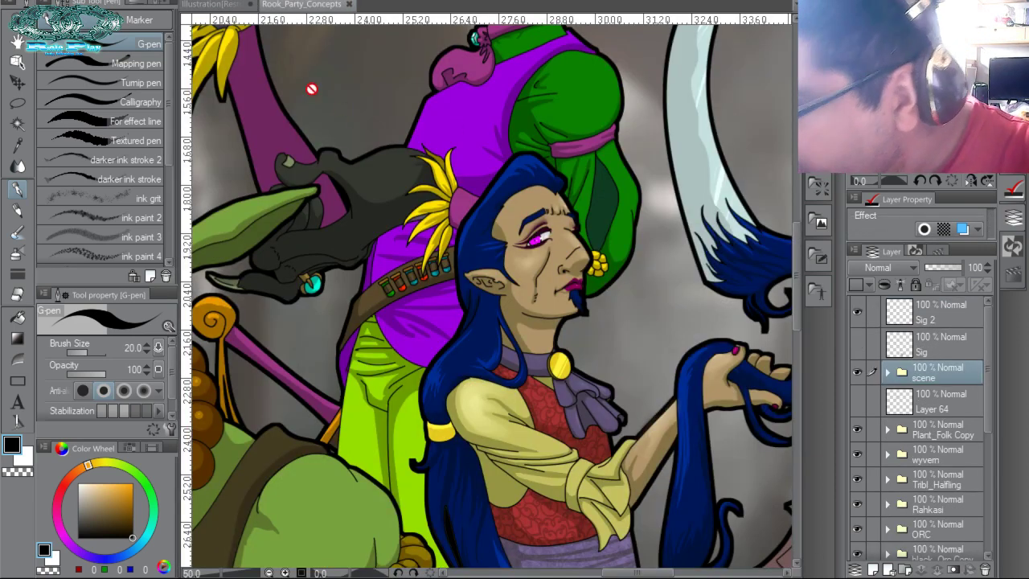
click(219, 5)
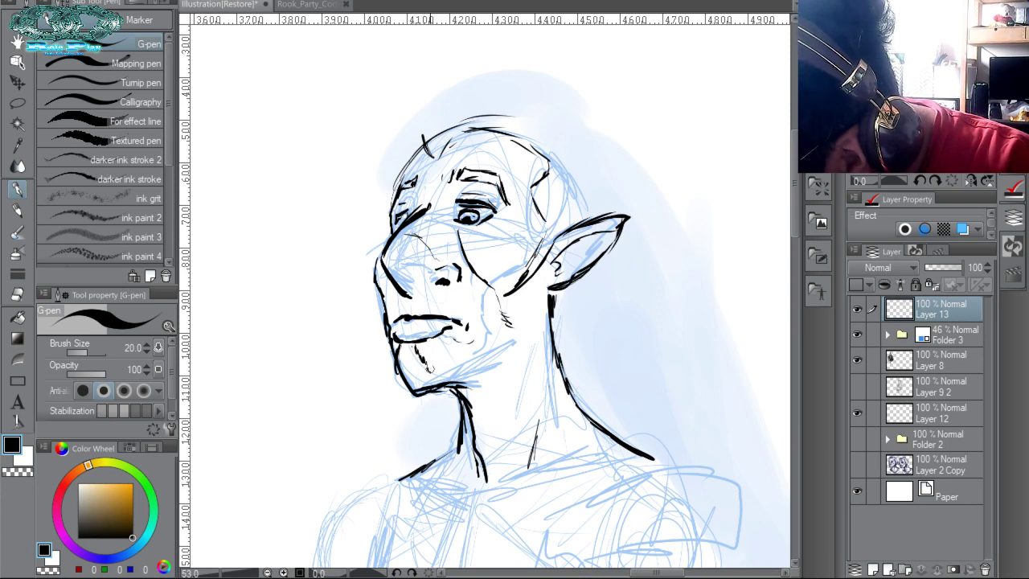
drag(395, 370, 423, 425)
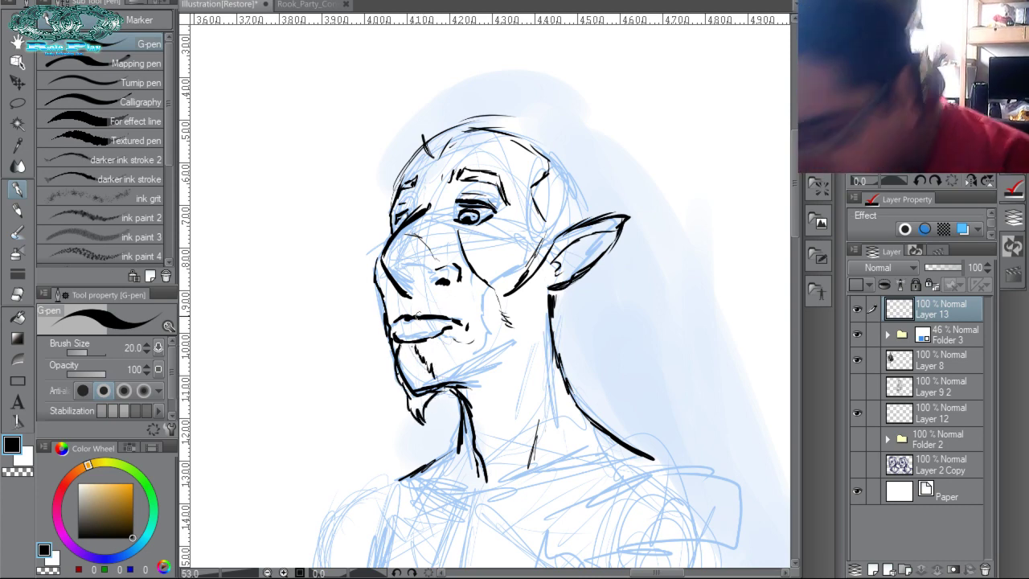
key(c)
drag(401, 365, 415, 392)
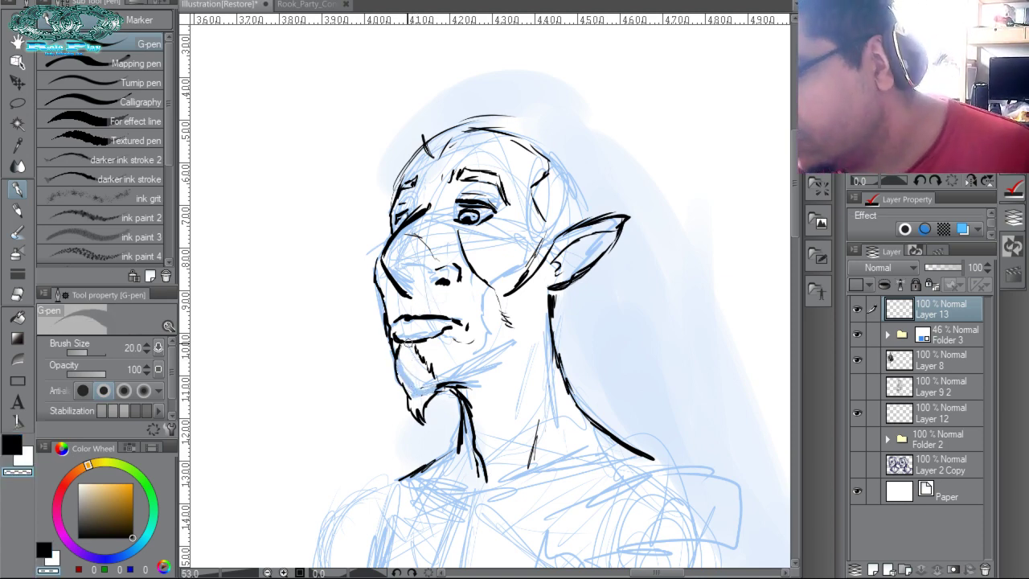
Ink hair strokes below the lip and along the goatee down to its tip, and reinforce the jaw's underside beside it.
key(c)
mouse_move(433, 372)
mouse_down()
mouse_move(444, 383)
mouse_move(435, 371)
mouse_up()
mouse_move(420, 349)
mouse_down()
mouse_move(429, 364)
mouse_move(426, 355)
mouse_up()
mouse_move(415, 338)
mouse_down()
mouse_move(431, 375)
mouse_move(415, 362)
mouse_up()
key(c)
key(c)
drag(418, 346, 415, 425)
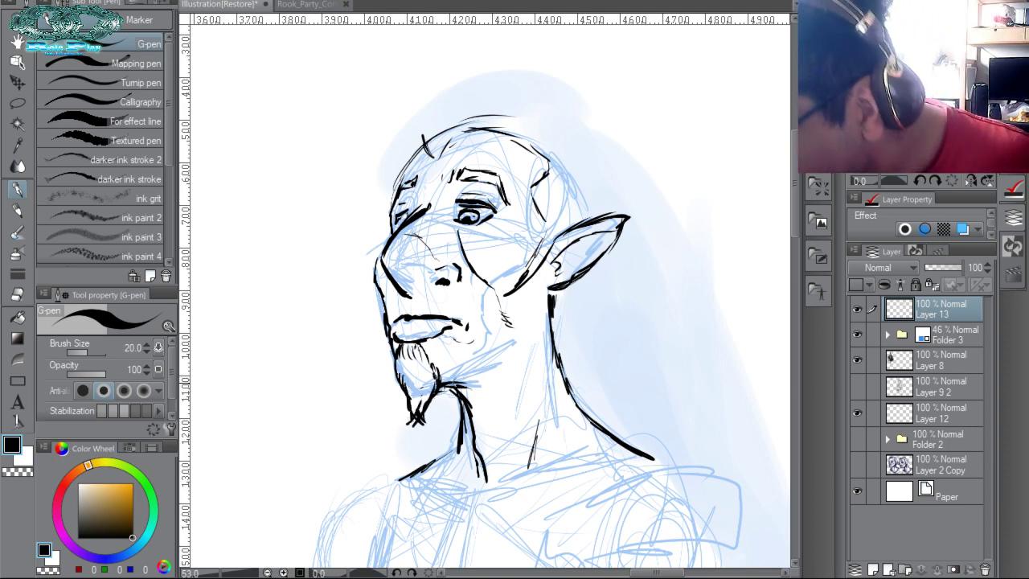
drag(450, 383, 478, 385)
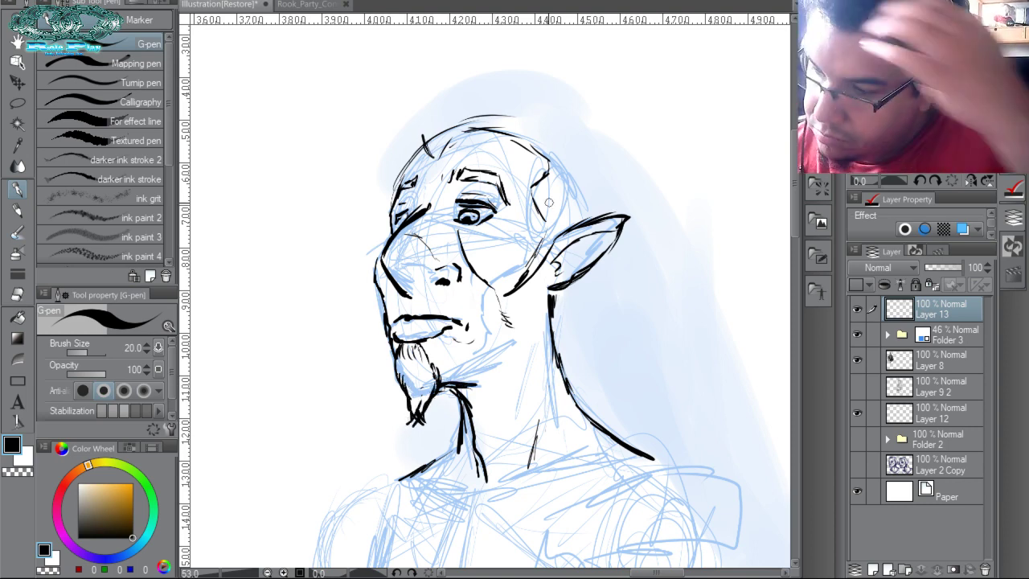
Ink the swept-up hair outline above the forehead and down behind the head, comparing it with the hair in Rook_Party_Concepts.
mouse_move(431, 145)
mouse_down()
mouse_move(417, 95)
mouse_move(524, 79)
mouse_move(594, 85)
mouse_up()
mouse_move(516, 67)
mouse_down()
mouse_move(587, 113)
mouse_move(626, 187)
mouse_up()
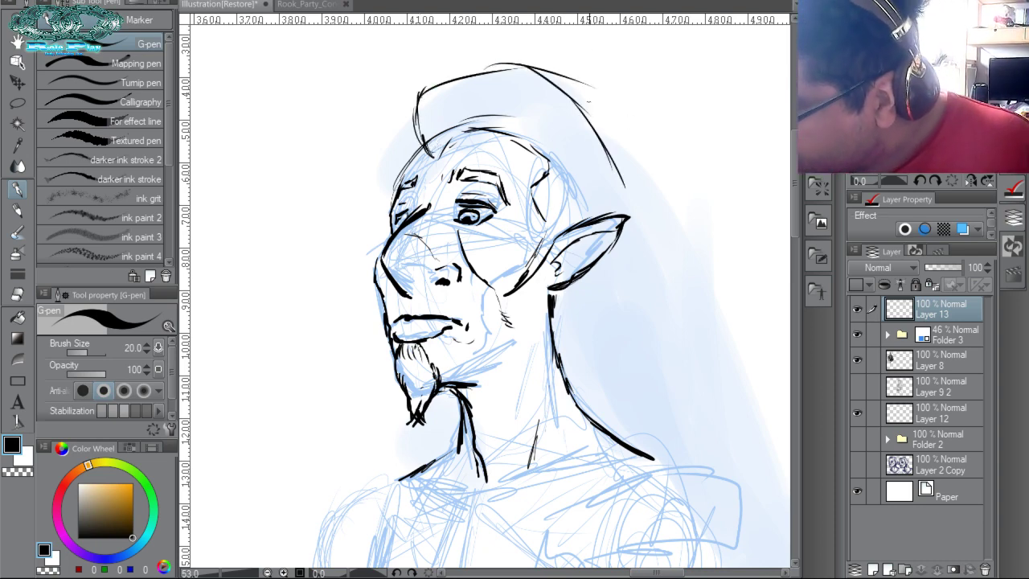
click(312, 4)
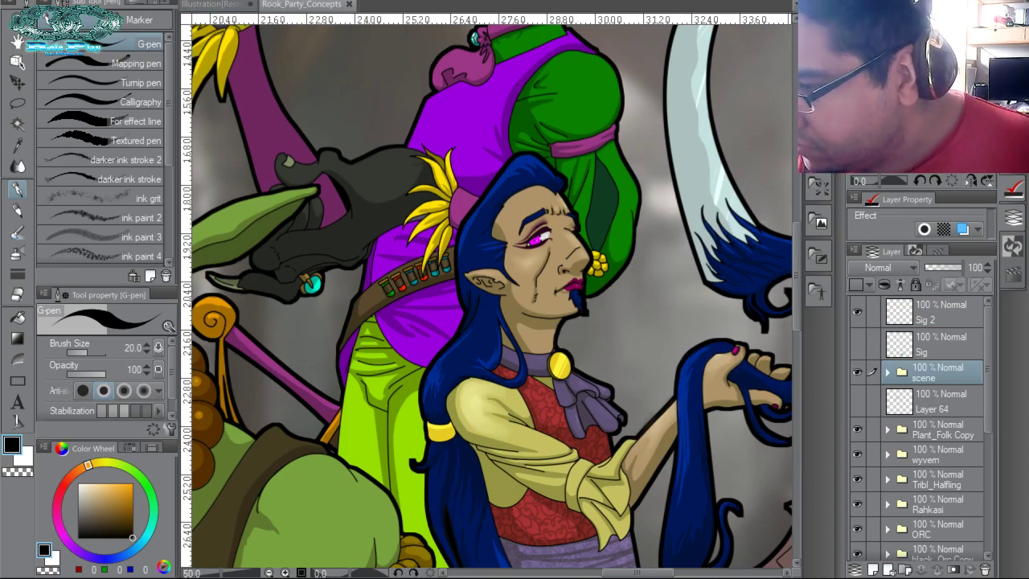
click(233, 7)
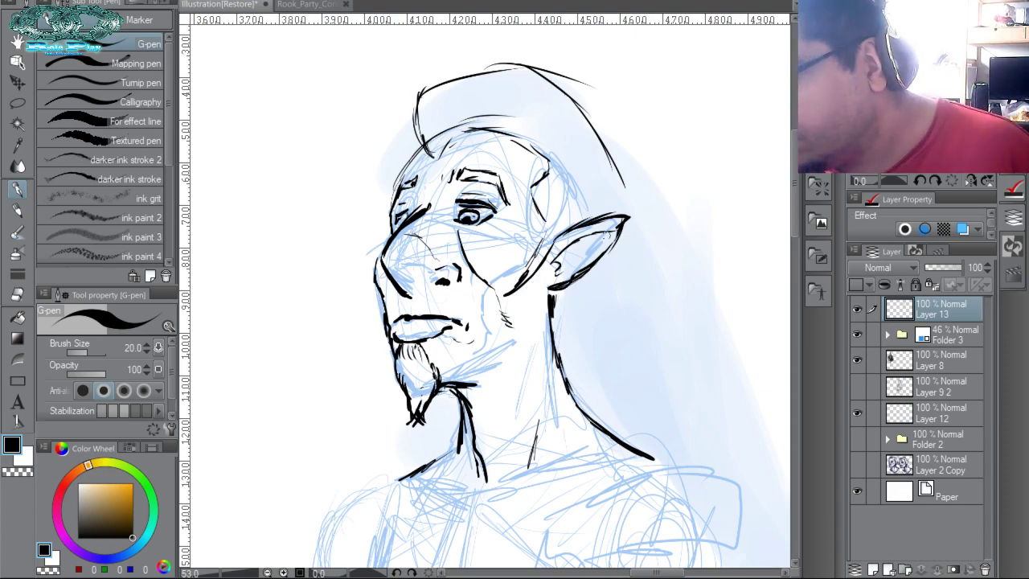
key(ctrl+space)
drag(614, 353, 571, 227)
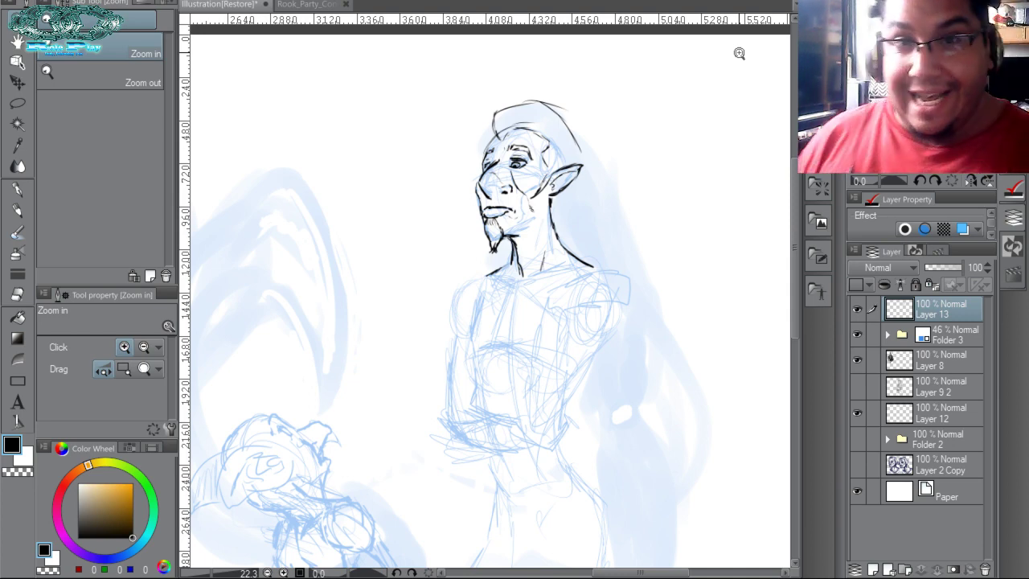
Add a new layer above the head inks and mask Folder 3's blue sketch out of the face area.
click(872, 568)
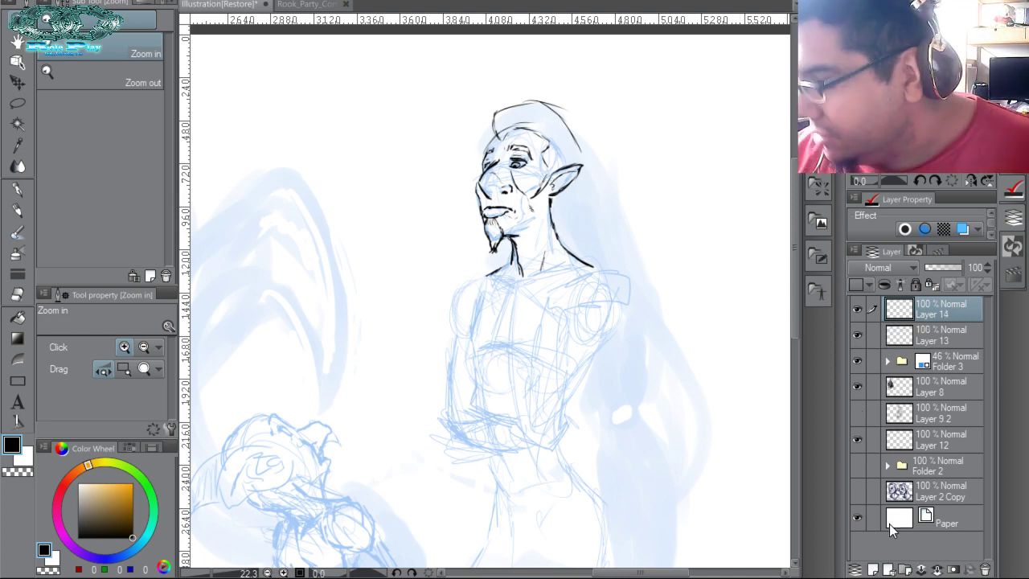
click(516, 293)
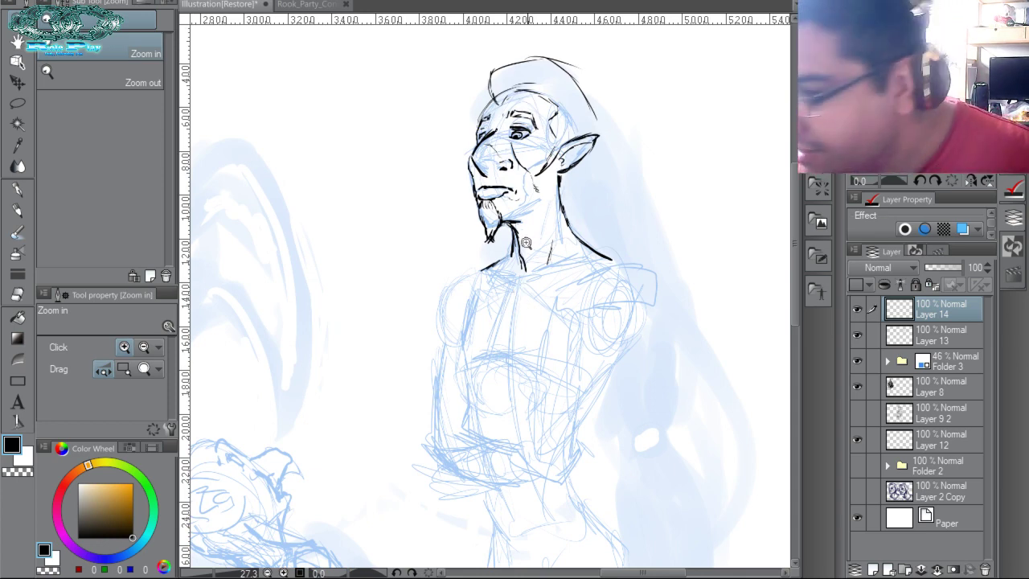
key(p)
click(945, 337)
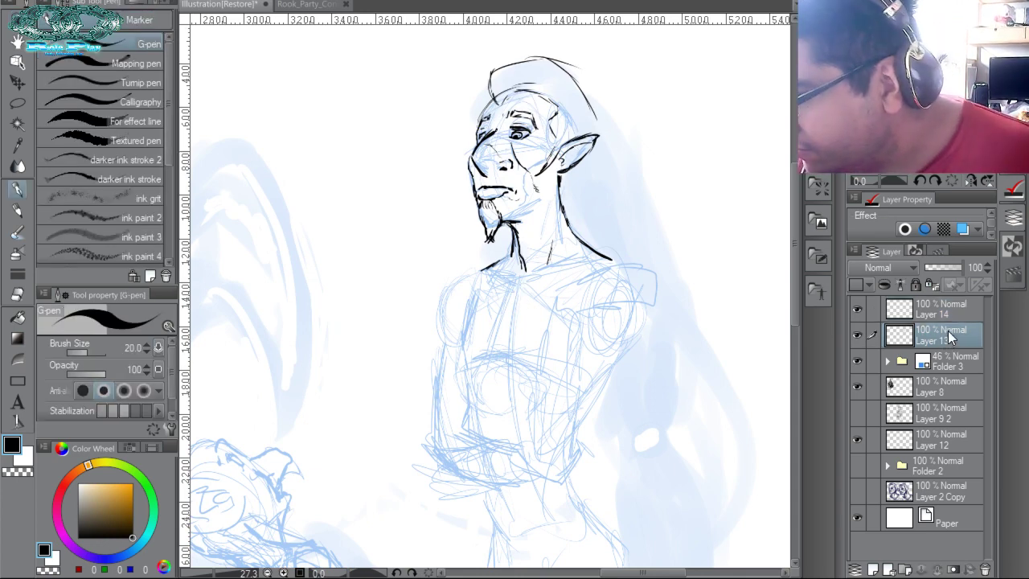
click(929, 312)
click(941, 358)
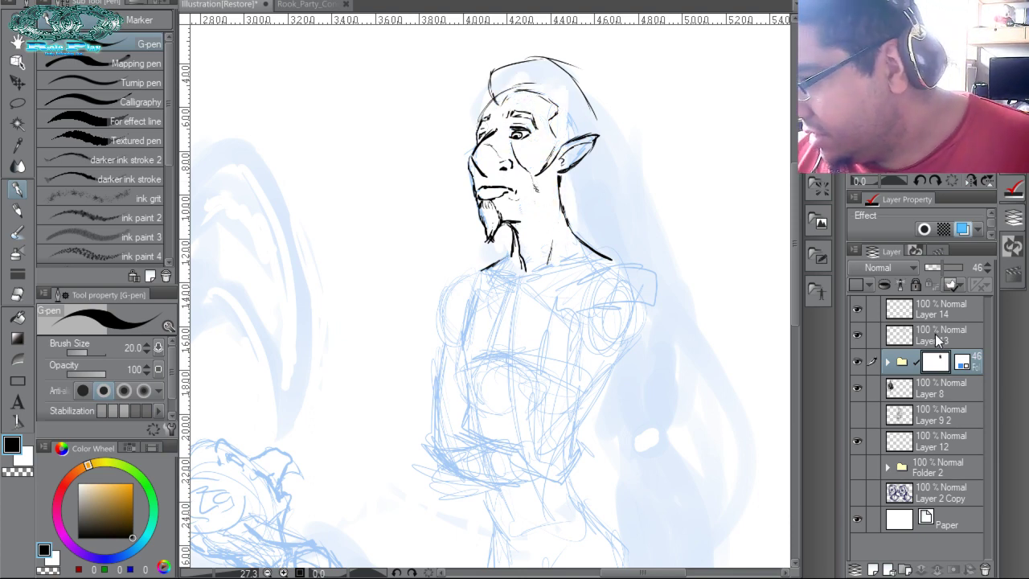
Duplicate Layer 13, hide the original, and scale the copied head down slightly, lowering it toward the shoulders.
drag(936, 334, 941, 325)
click(858, 363)
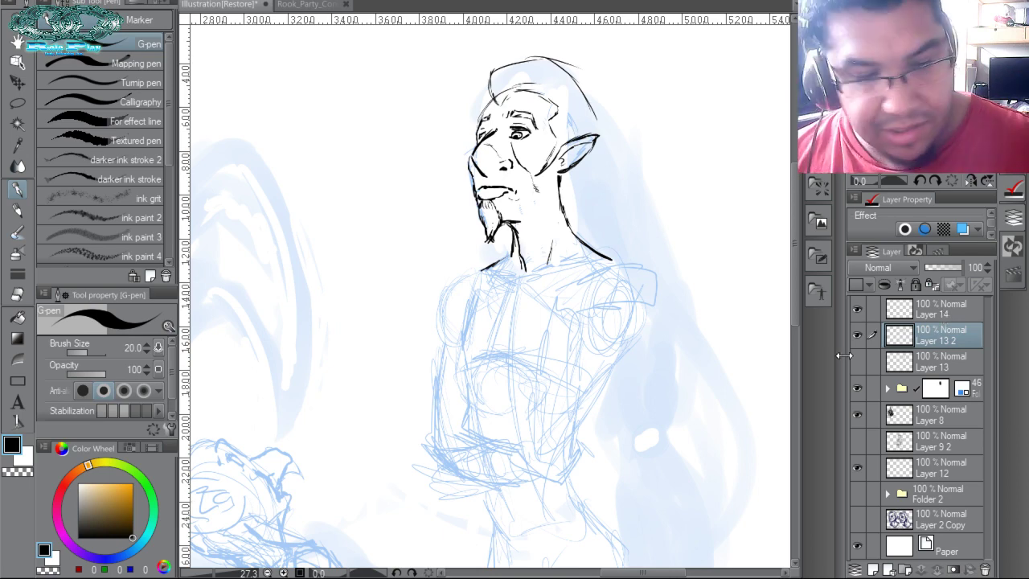
key(ctrl+t)
drag(599, 53, 596, 81)
drag(570, 165, 579, 165)
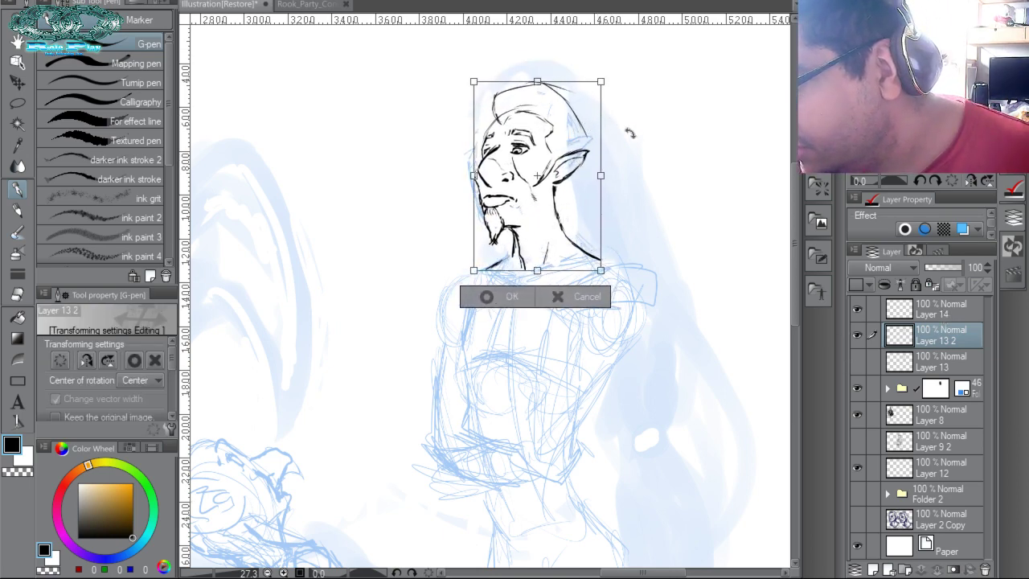
drag(611, 106, 579, 138)
key(Return)
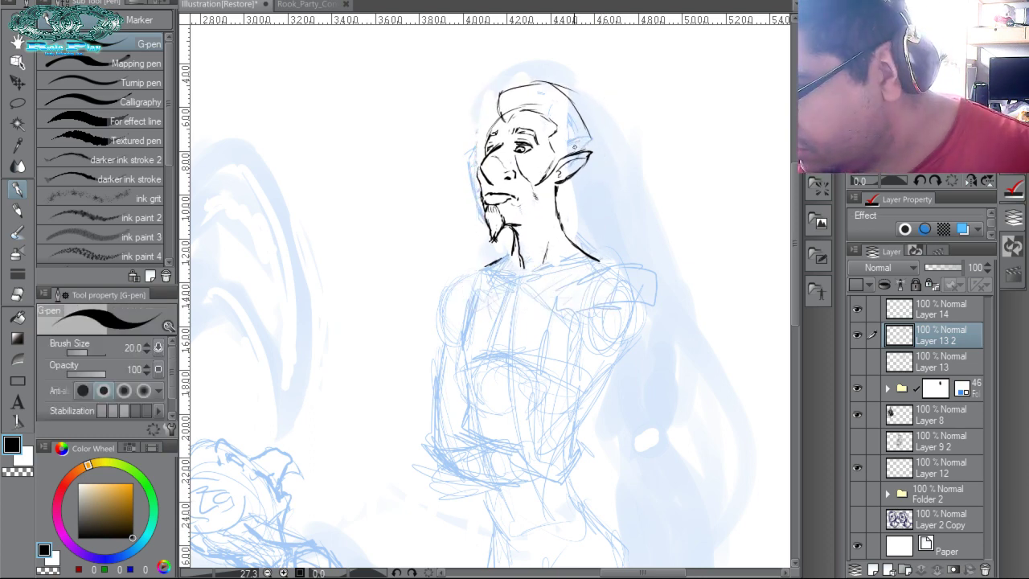
Rotate the copied head slightly clockwise and settle it over the neck of the sketch.
key(ctrl+t)
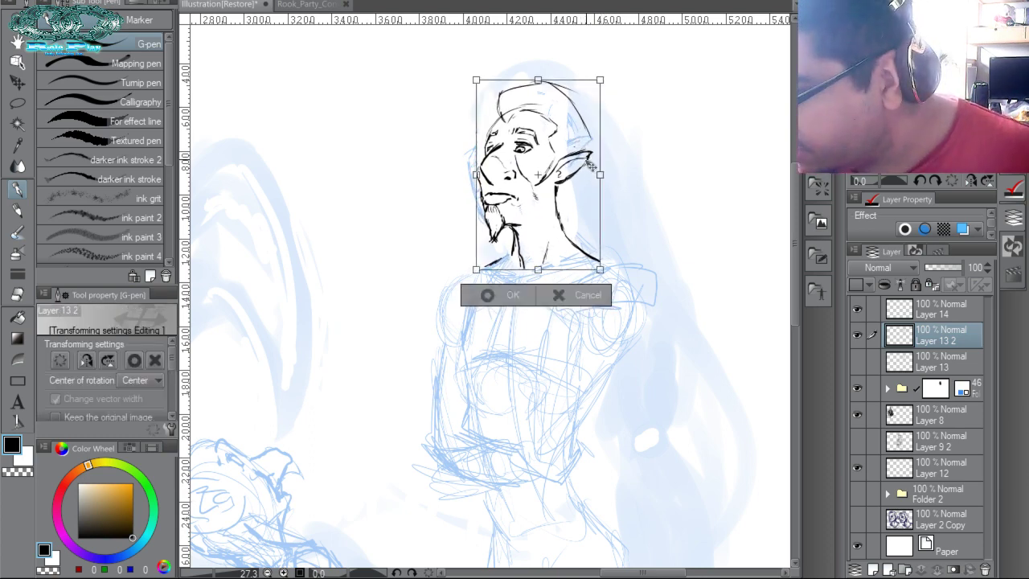
drag(593, 164, 618, 167)
drag(587, 202, 589, 205)
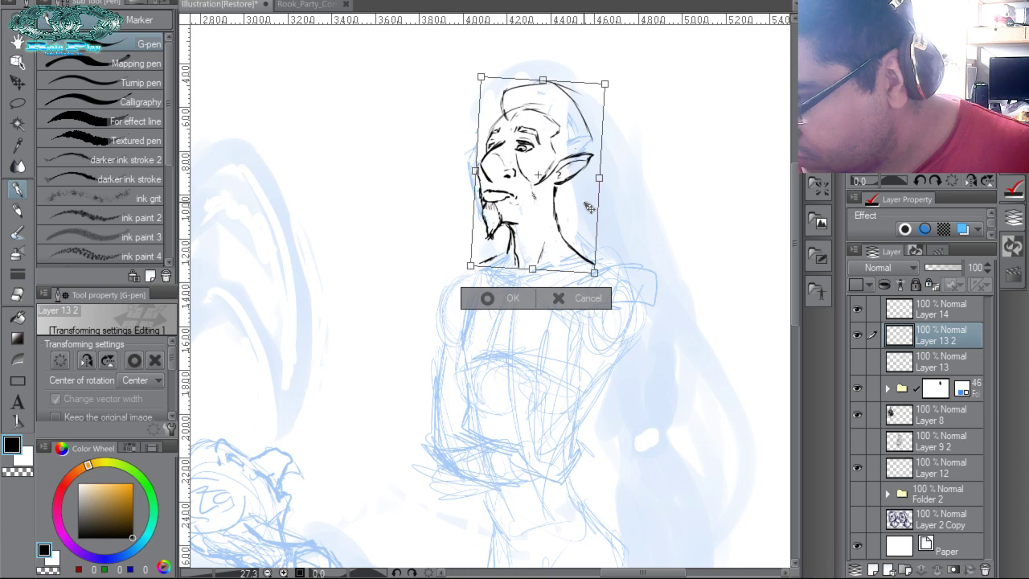
key(Return)
Extend the neck lines into both shoulders with the G-pen and ink the collar line across the chest on Layer 14.
key(p)
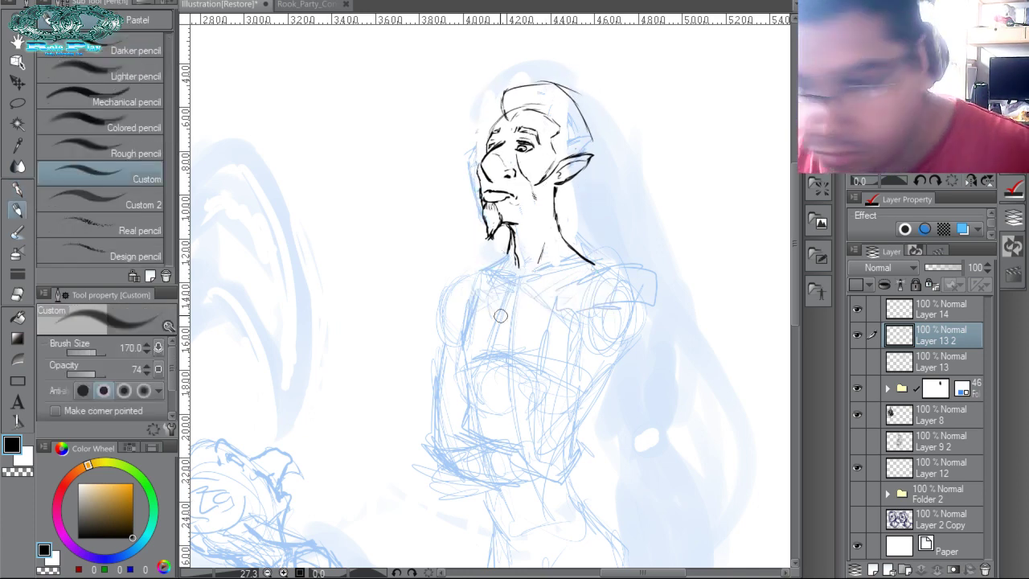
key(p)
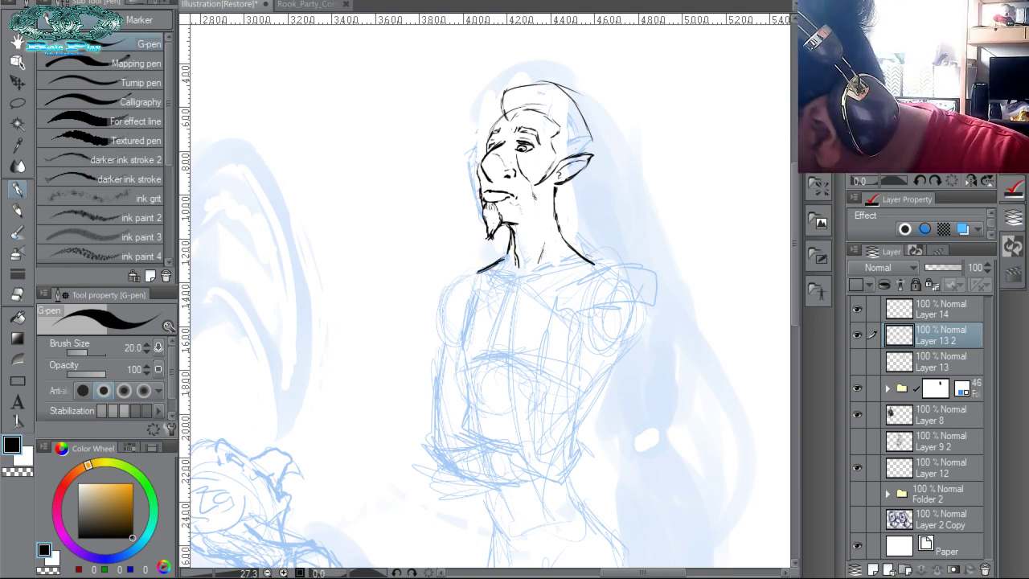
drag(569, 243, 600, 263)
click(923, 306)
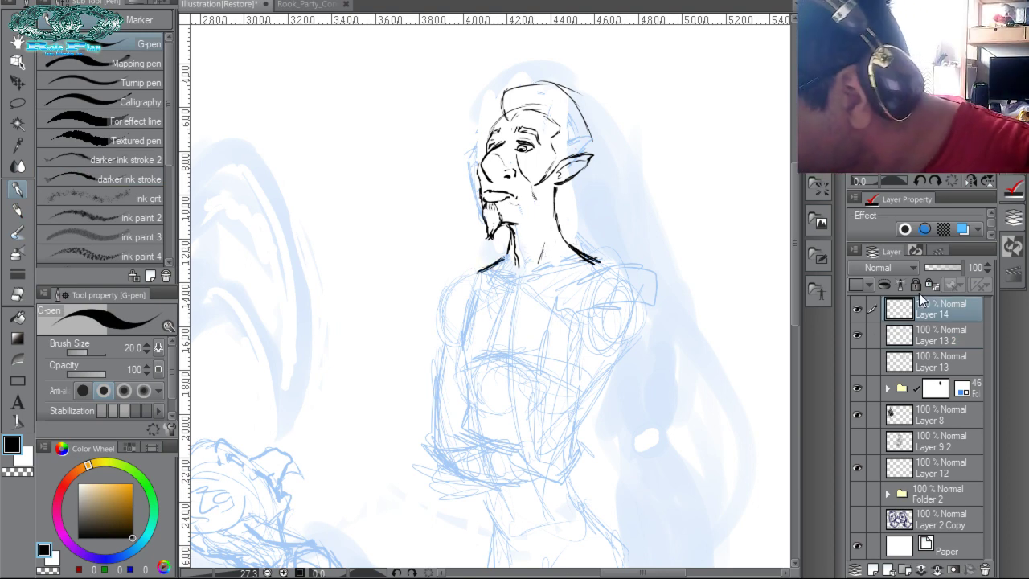
drag(539, 265, 582, 258)
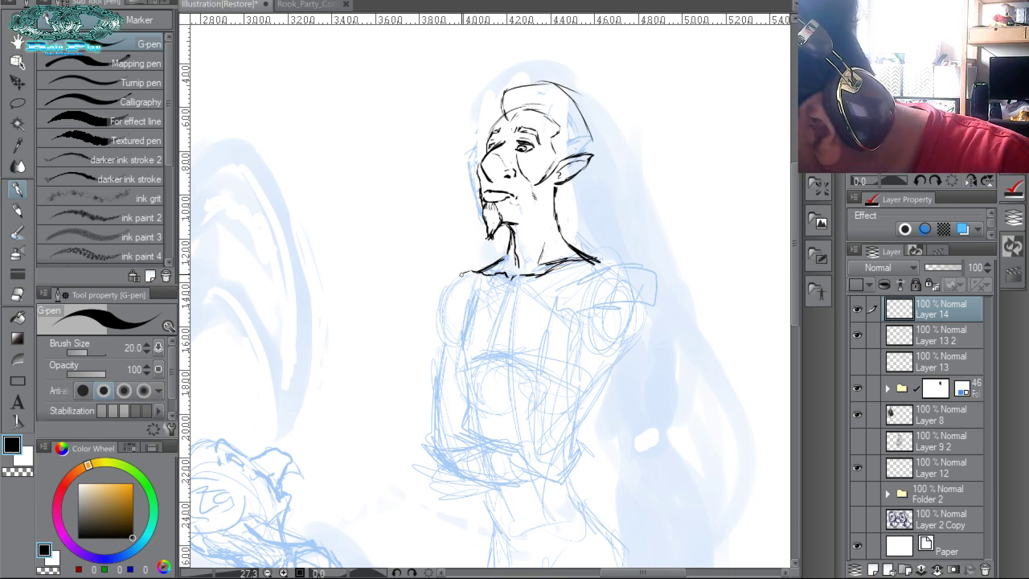
Ink the outer contour of the hanging arm, then outline the bent arm's upper arm, elbow and raised forearm.
drag(445, 310, 444, 341)
drag(459, 274, 429, 432)
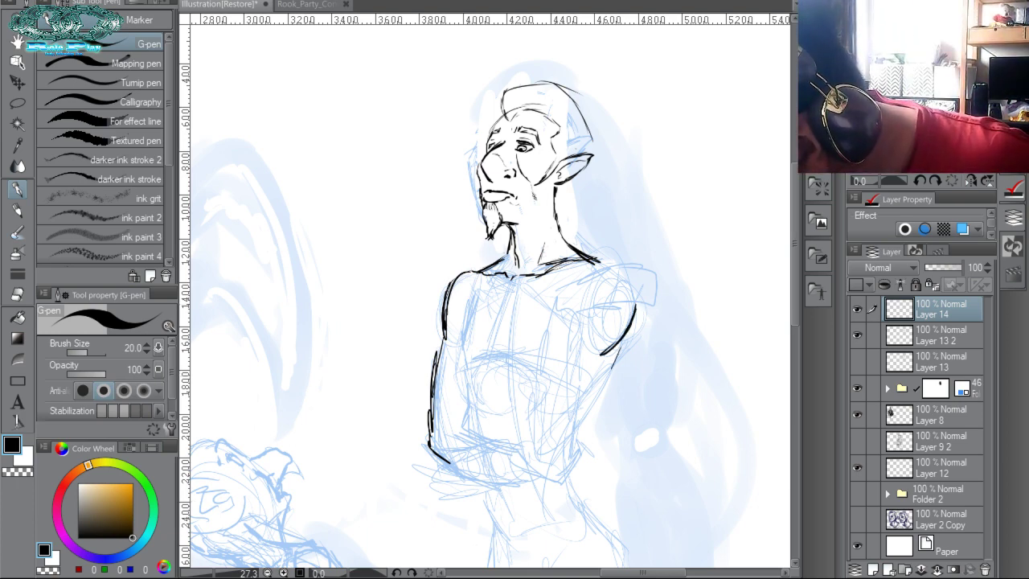
mouse_move(611, 363)
mouse_down()
mouse_move(546, 452)
mouse_move(531, 367)
mouse_move(547, 315)
mouse_move(569, 385)
mouse_up()
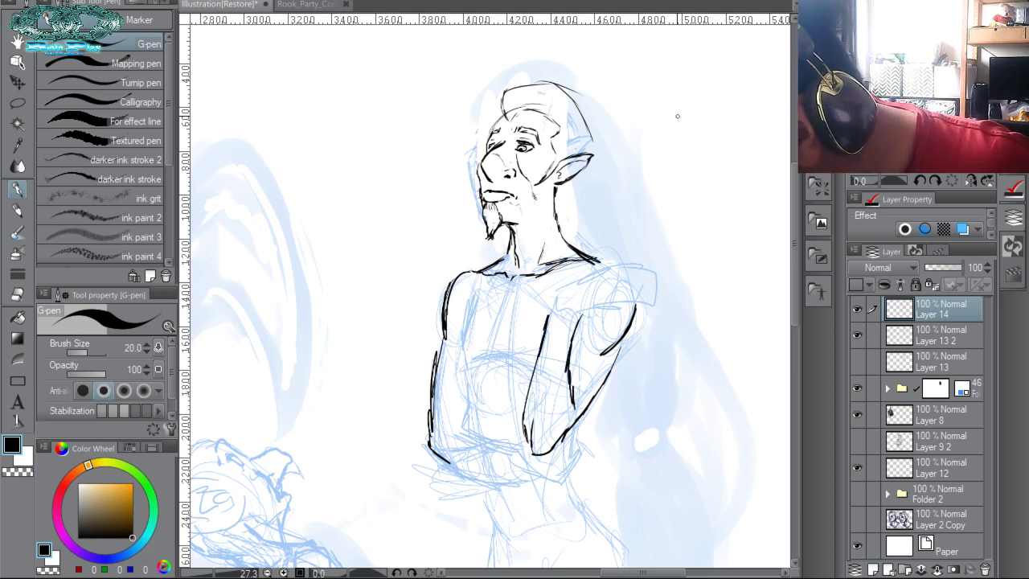
drag(576, 408, 560, 441)
drag(572, 431, 575, 400)
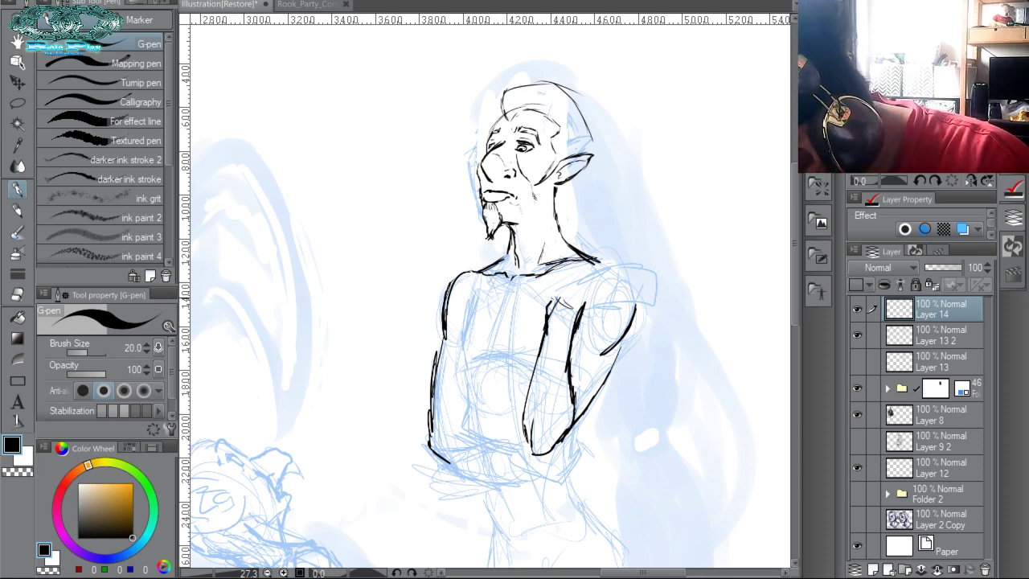
Ink the wrist of the raised arm and a hand with fingers resting on the shoulder.
mouse_move(556, 298)
mouse_down()
mouse_move(573, 278)
mouse_move(601, 274)
mouse_move(613, 296)
mouse_move(648, 296)
mouse_up()
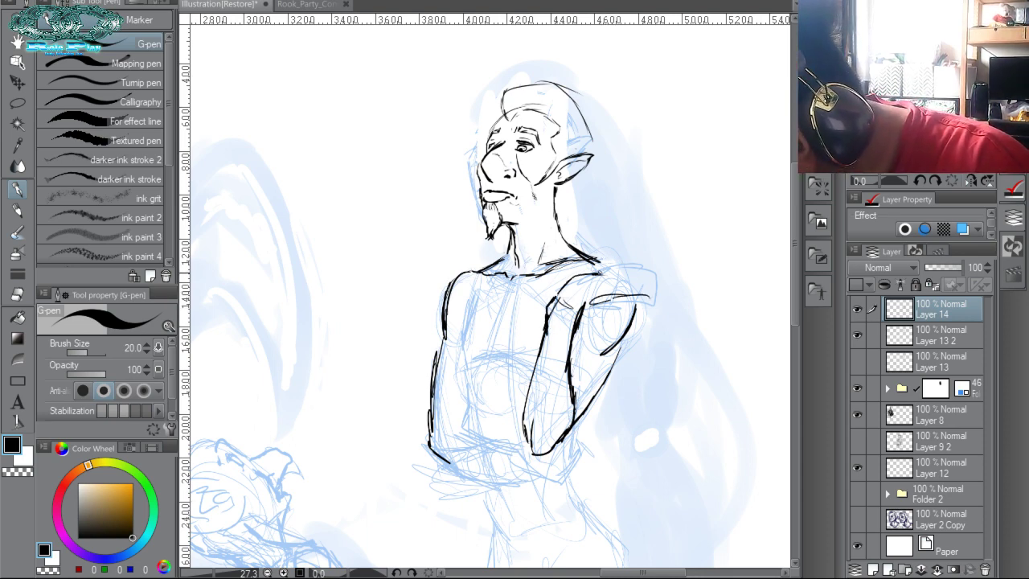
mouse_move(597, 274)
mouse_down()
mouse_move(626, 279)
mouse_move(601, 261)
mouse_move(632, 264)
mouse_move(633, 282)
mouse_move(614, 254)
mouse_move(641, 263)
mouse_move(639, 280)
mouse_up()
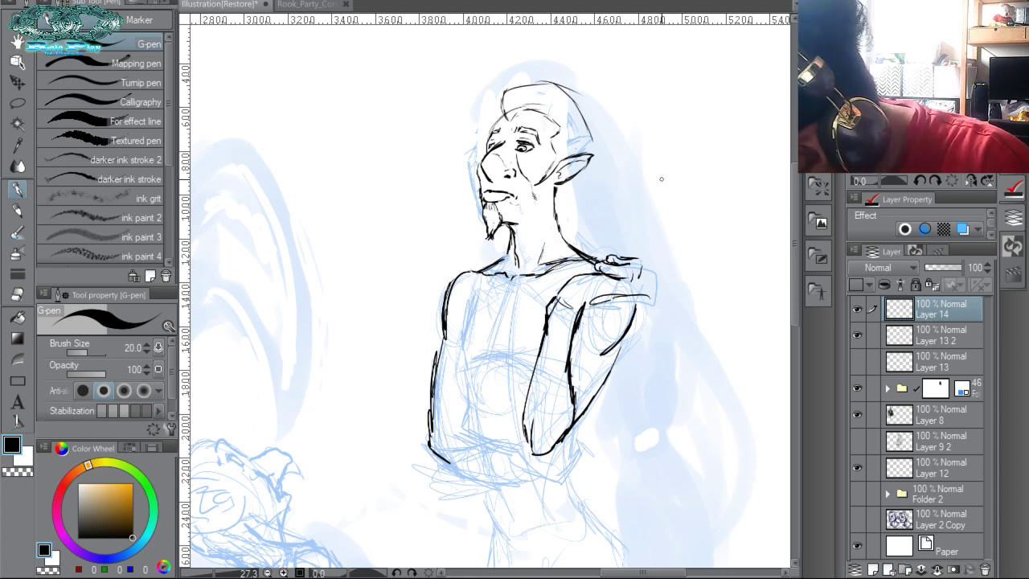
mouse_move(632, 294)
mouse_down()
mouse_move(653, 269)
mouse_move(651, 283)
mouse_move(649, 261)
mouse_move(616, 251)
mouse_up()
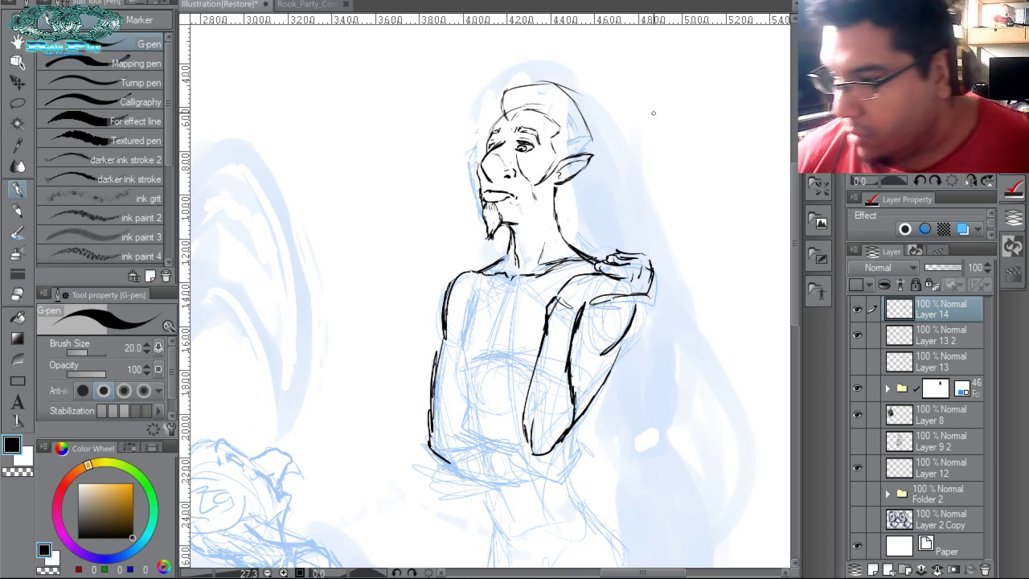
Rework the raised hand into a bulkier closed fist with heavier outlines above the shoulder.
mouse_move(619, 266)
mouse_down()
mouse_move(606, 266)
mouse_move(635, 272)
mouse_move(637, 256)
mouse_move(616, 278)
mouse_move(637, 283)
mouse_move(636, 274)
mouse_move(640, 288)
mouse_up()
mouse_move(579, 274)
mouse_down()
mouse_move(616, 263)
mouse_move(640, 288)
mouse_up()
drag(625, 275, 640, 289)
mouse_move(592, 262)
mouse_down()
mouse_move(577, 274)
mouse_move(618, 243)
mouse_move(606, 261)
mouse_move(654, 292)
mouse_move(637, 272)
mouse_move(655, 283)
mouse_move(611, 277)
mouse_move(600, 264)
mouse_move(611, 242)
mouse_move(645, 256)
mouse_move(591, 252)
mouse_move(613, 240)
mouse_up()
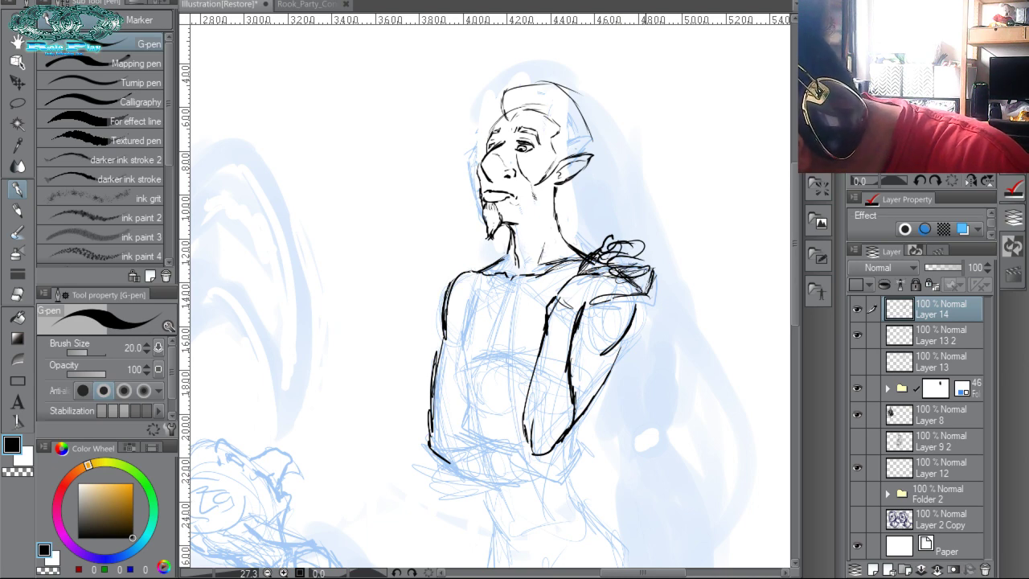
mouse_move(632, 264)
mouse_down()
mouse_move(653, 257)
mouse_move(645, 244)
mouse_move(646, 268)
mouse_move(614, 245)
mouse_move(598, 257)
mouse_move(618, 280)
mouse_move(644, 274)
mouse_move(629, 271)
mouse_move(629, 251)
mouse_move(635, 264)
mouse_up()
mouse_move(617, 244)
mouse_down()
mouse_move(602, 238)
mouse_move(569, 278)
mouse_move(614, 234)
mouse_up()
mouse_move(615, 234)
mouse_down()
mouse_move(613, 242)
mouse_move(636, 237)
mouse_move(655, 270)
mouse_move(650, 260)
mouse_up()
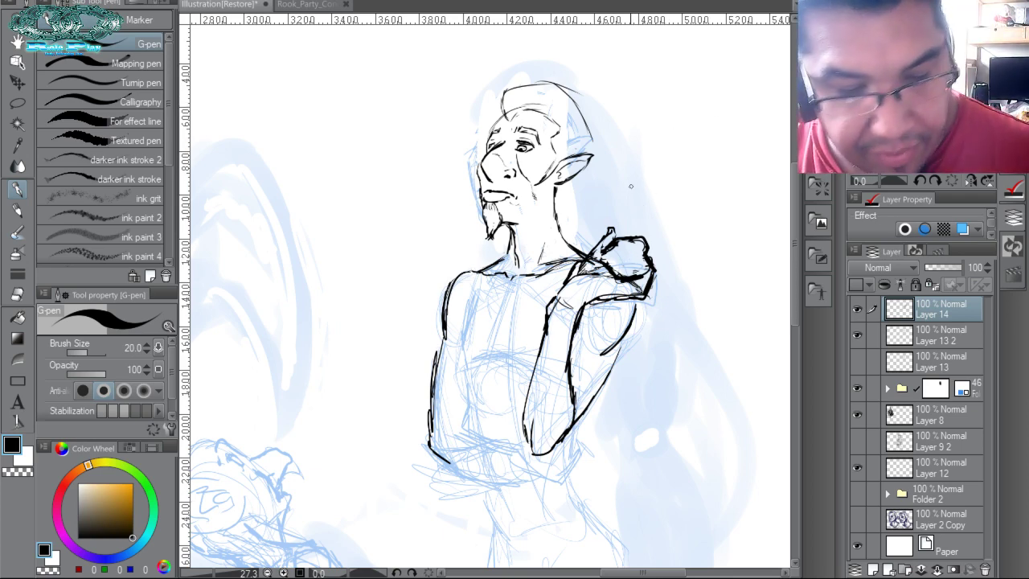
Lasso the raised fist and shift it down and inward over the forearm, clearing the selection.
key(o)
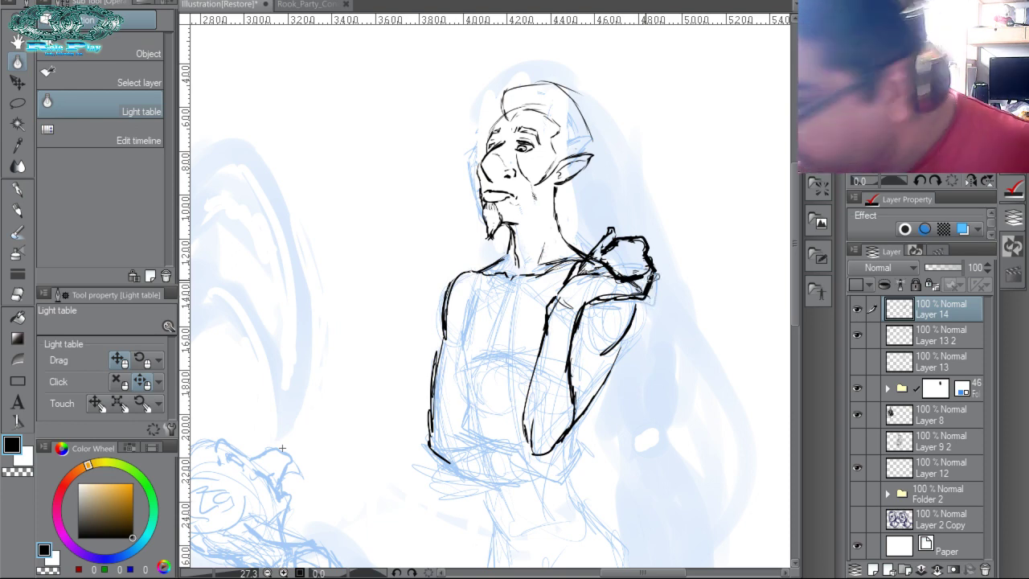
key(m)
mouse_move(659, 292)
mouse_down()
mouse_move(632, 195)
mouse_move(573, 258)
mouse_move(627, 306)
mouse_move(643, 302)
mouse_move(638, 288)
mouse_move(627, 294)
mouse_up()
key(ctrl+d)
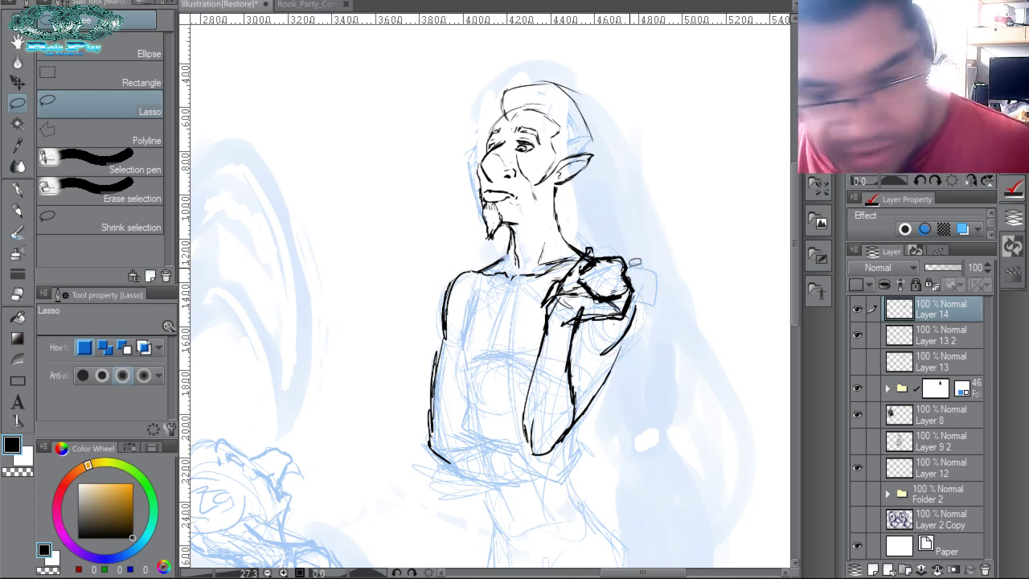
Redraw the wrist joining the fist to the forearm, thicken the forearm's edges, and ink the torso's side and chest lines.
key(p)
mouse_move(567, 306)
mouse_down()
mouse_move(556, 294)
mouse_move(546, 318)
mouse_up()
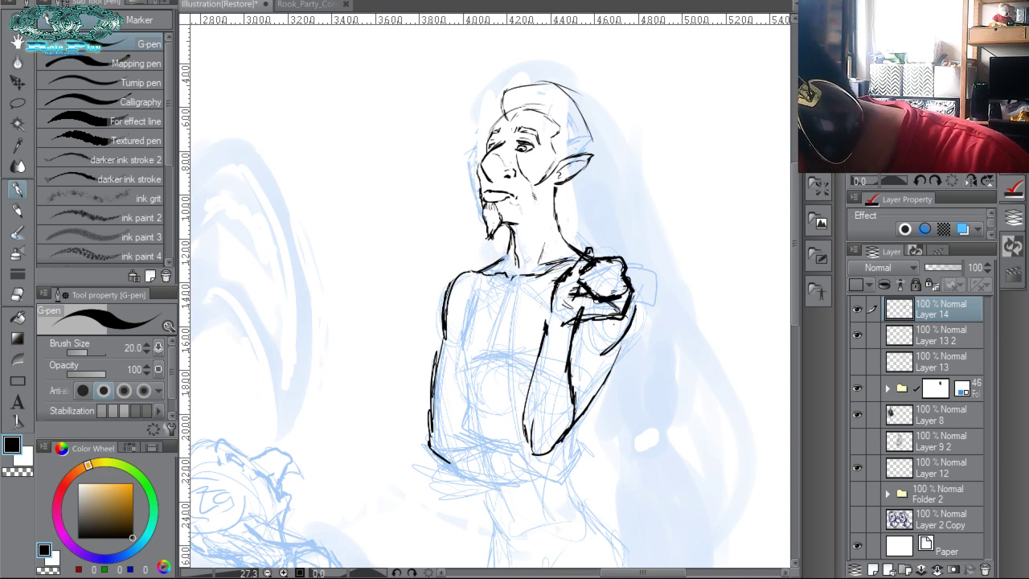
mouse_move(546, 324)
mouse_down()
mouse_move(552, 294)
mouse_move(537, 352)
mouse_up()
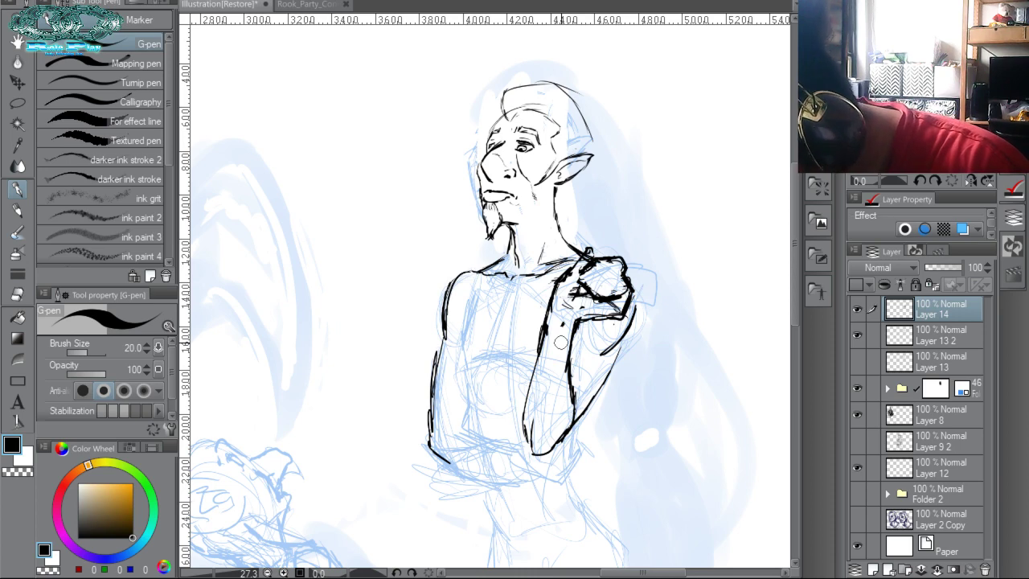
mouse_move(577, 319)
mouse_down()
mouse_move(570, 420)
mouse_move(580, 334)
mouse_move(574, 342)
mouse_up()
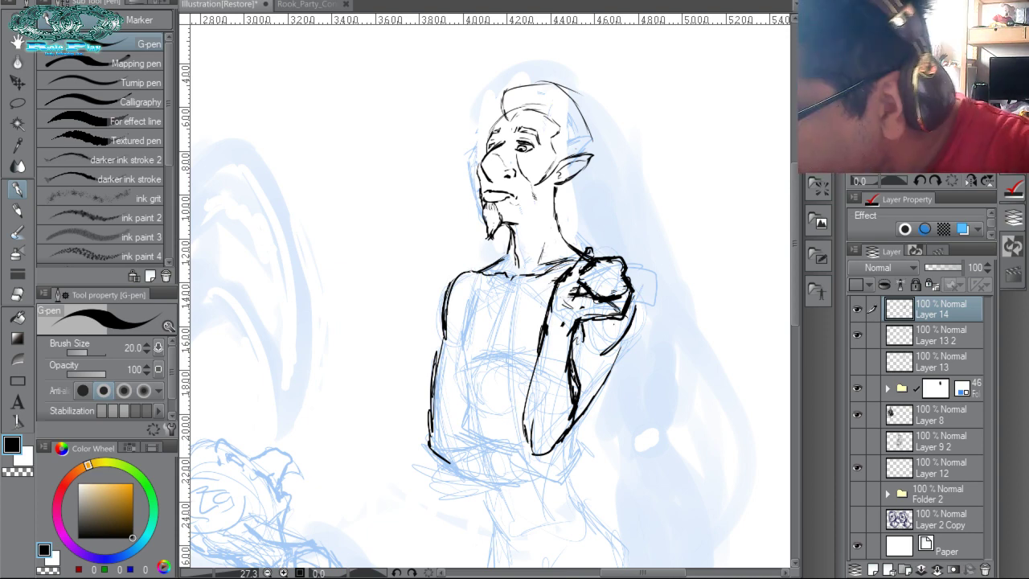
mouse_move(475, 291)
mouse_down()
mouse_move(463, 358)
mouse_move(494, 326)
mouse_move(465, 410)
mouse_move(473, 430)
mouse_up()
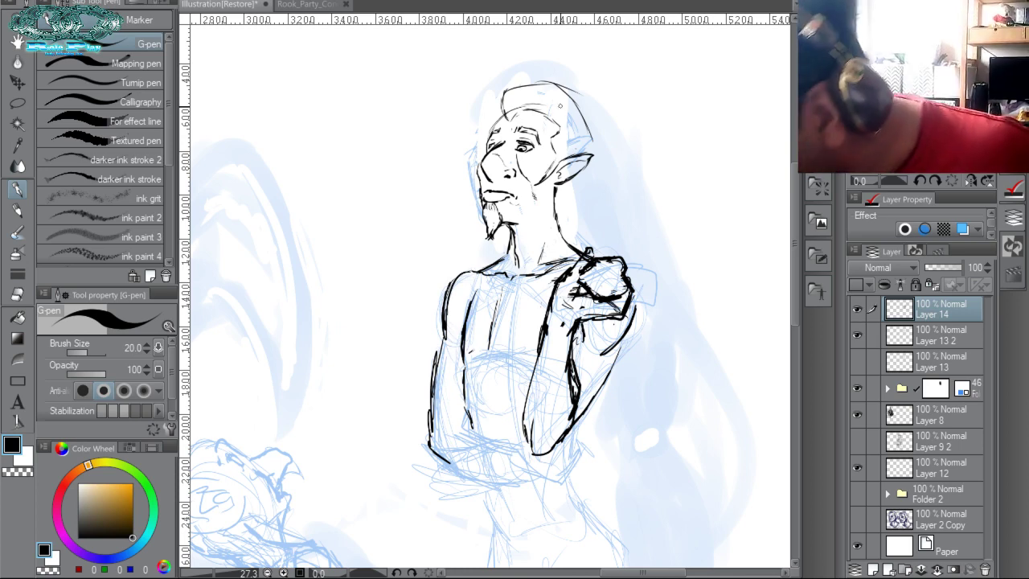
Write "BRB" with a dashed underline beside the figure's head, and erase the note.
drag(625, 130, 622, 199)
mouse_move(624, 131)
mouse_down()
mouse_move(639, 193)
mouse_move(655, 192)
mouse_up()
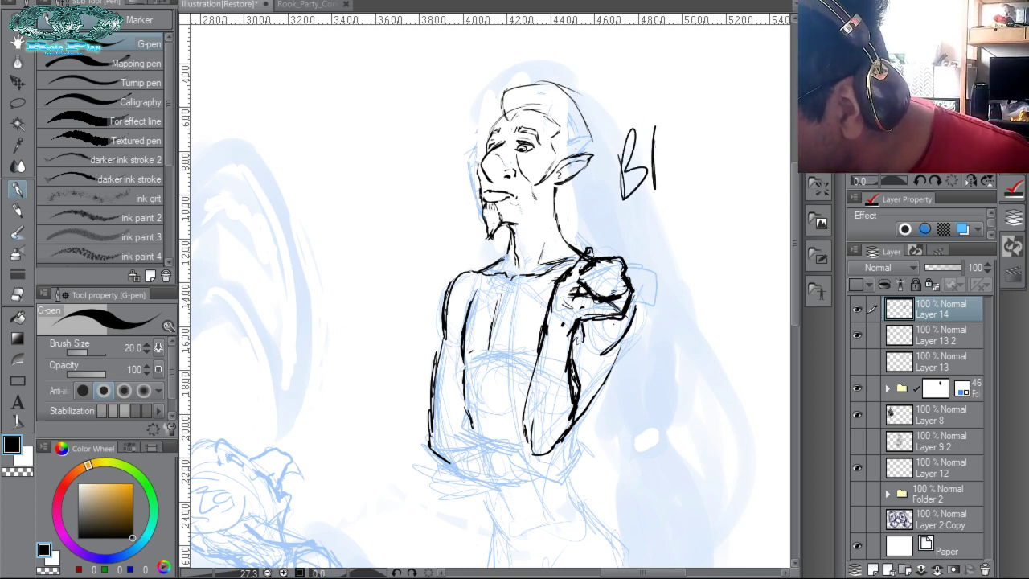
drag(655, 121, 680, 179)
drag(685, 128, 688, 183)
drag(689, 107, 674, 191)
drag(618, 225, 628, 220)
drag(647, 214, 677, 206)
drag(699, 198, 712, 195)
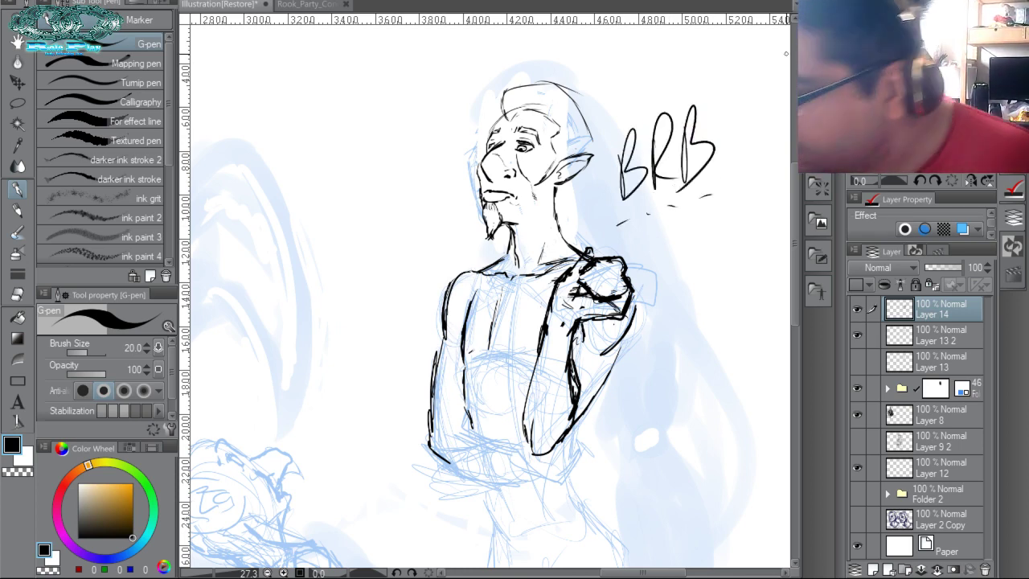
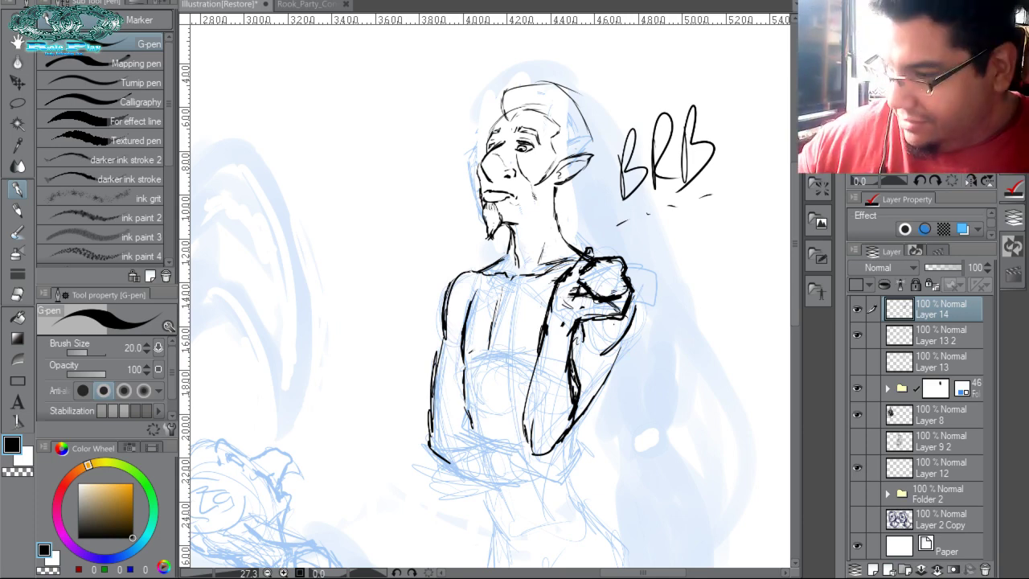
mouse_move(711, 151)
mouse_down()
mouse_move(703, 180)
mouse_move(719, 176)
mouse_move(681, 171)
mouse_move(635, 123)
mouse_move(617, 214)
mouse_move(631, 146)
mouse_move(632, 193)
mouse_move(657, 104)
mouse_move(637, 214)
mouse_move(643, 118)
mouse_move(675, 211)
mouse_move(698, 213)
mouse_move(695, 102)
mouse_move(707, 233)
mouse_up()
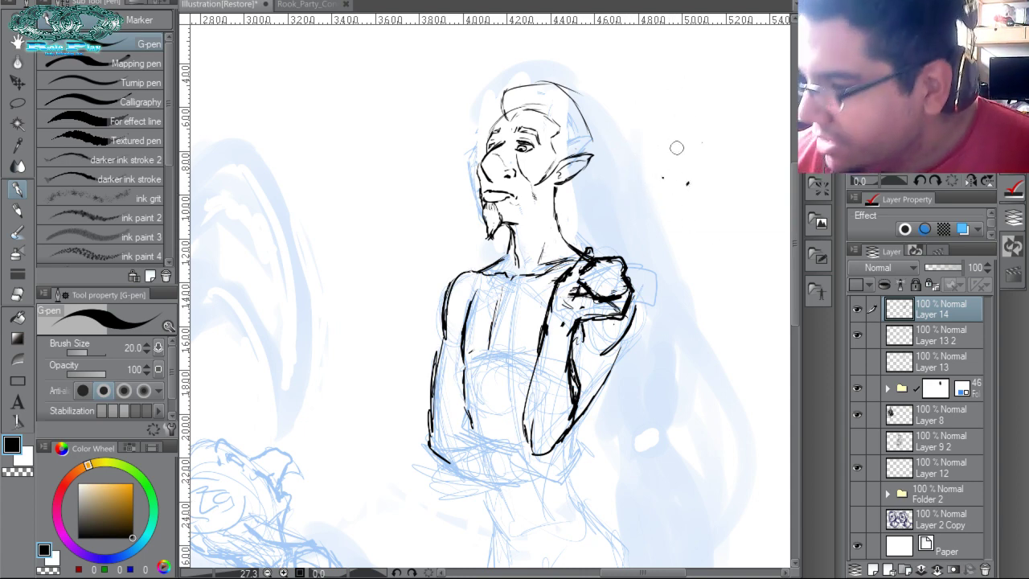
mouse_move(678, 172)
mouse_down()
mouse_move(705, 184)
mouse_move(672, 182)
mouse_up()
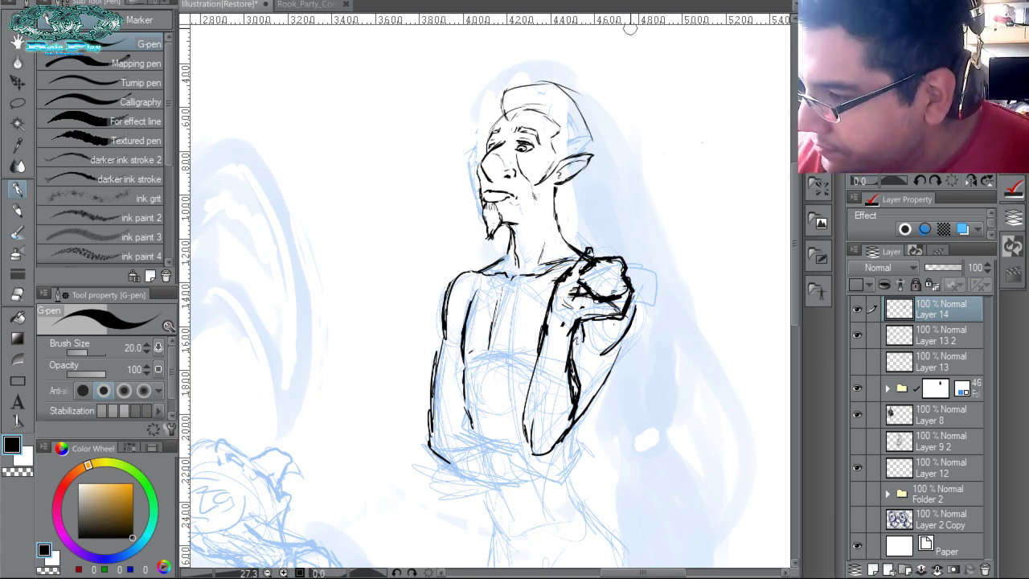
Erase the hair outline's back section behind the head on Layer 13 2, and make Layer 14 active again.
click(939, 335)
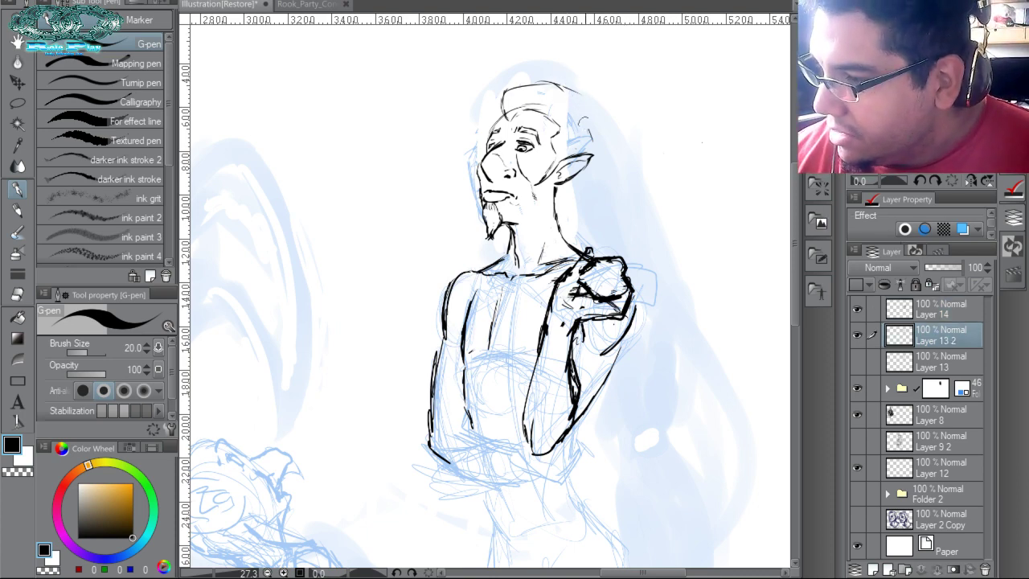
click(946, 312)
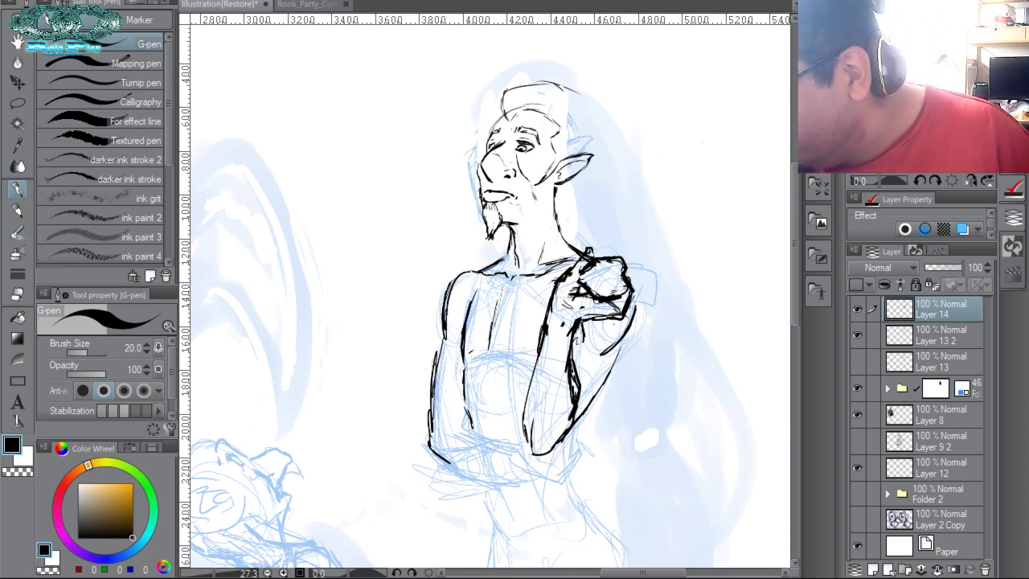
Ink the folded forearm's upper and lower edges and its elbow over the blue sketch beneath the torso.
key(ctrl+plus)
key(ctrl+plus)
key(ctrl+plus)
key(ctrl+plus)
key(ctrl+plus)
key(ctrl+minus)
key(ctrl+minus)
drag(669, 475, 637, 239)
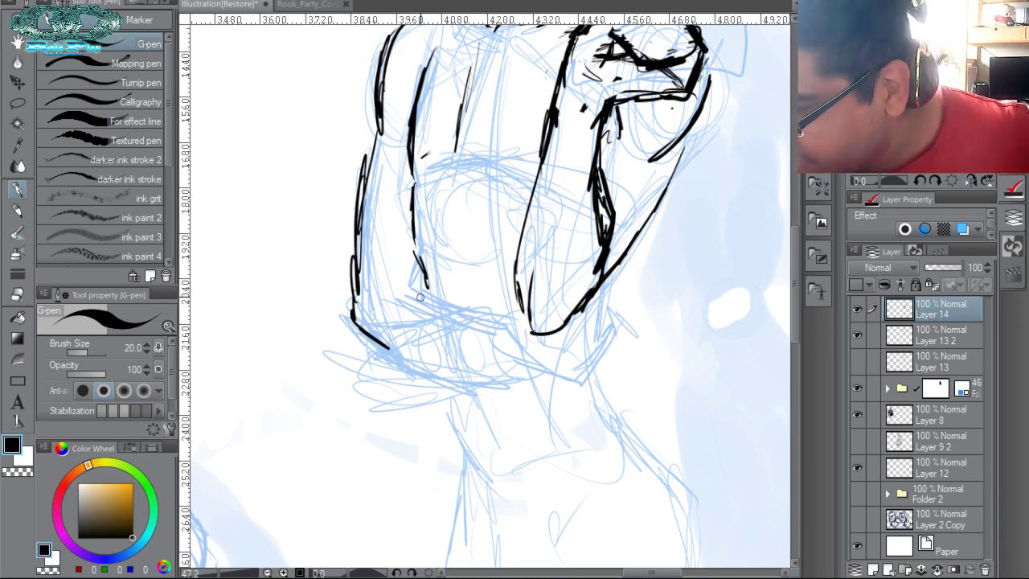
mouse_move(362, 324)
mouse_down()
mouse_move(428, 296)
mouse_move(362, 324)
mouse_up()
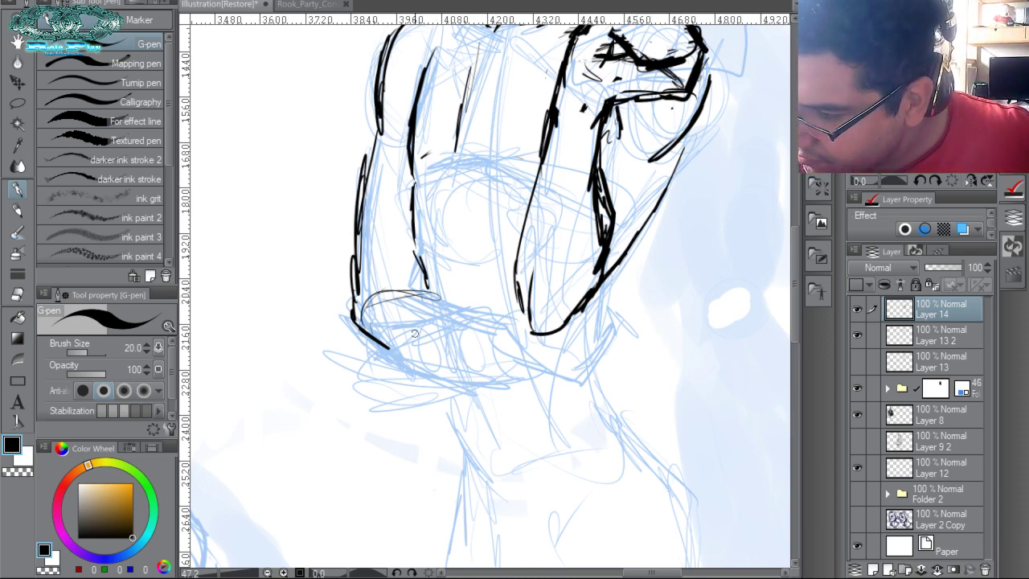
mouse_move(389, 292)
mouse_down()
mouse_move(443, 298)
mouse_move(489, 332)
mouse_up()
drag(426, 304, 510, 347)
drag(375, 342, 414, 374)
mouse_move(357, 283)
mouse_down()
mouse_move(344, 318)
mouse_move(384, 346)
mouse_move(392, 367)
mouse_move(531, 378)
mouse_up()
mouse_move(447, 319)
mouse_down()
mouse_move(514, 321)
mouse_move(561, 341)
mouse_move(599, 376)
mouse_move(602, 288)
mouse_up()
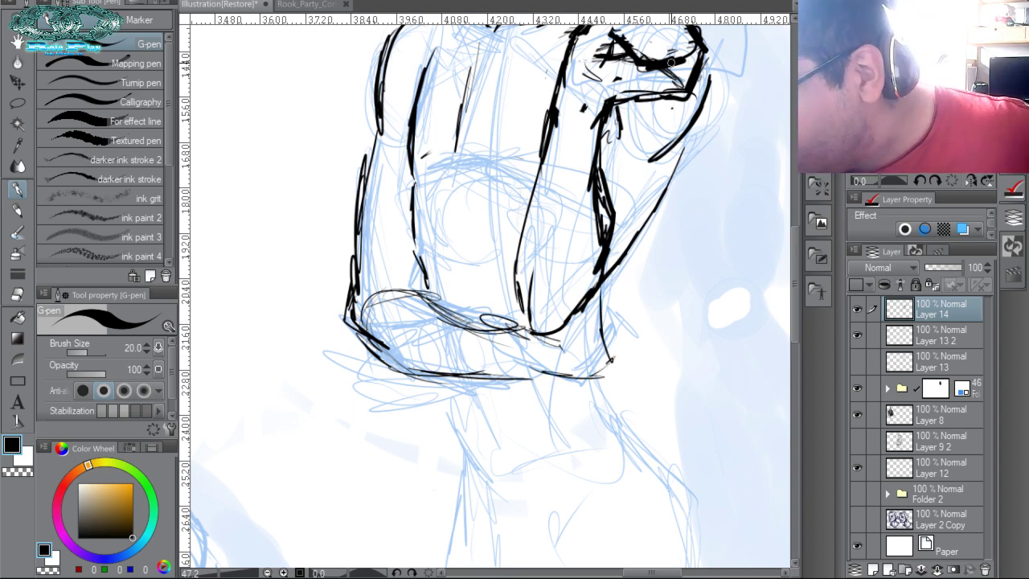
Ink the hand tucked under the raised arm's elbow, and close the folded forearm's outline behind it.
mouse_move(502, 328)
mouse_down()
mouse_move(538, 307)
mouse_move(562, 321)
mouse_move(554, 315)
mouse_move(590, 300)
mouse_up()
mouse_move(590, 300)
mouse_down()
mouse_move(578, 328)
mouse_move(588, 284)
mouse_move(553, 340)
mouse_up()
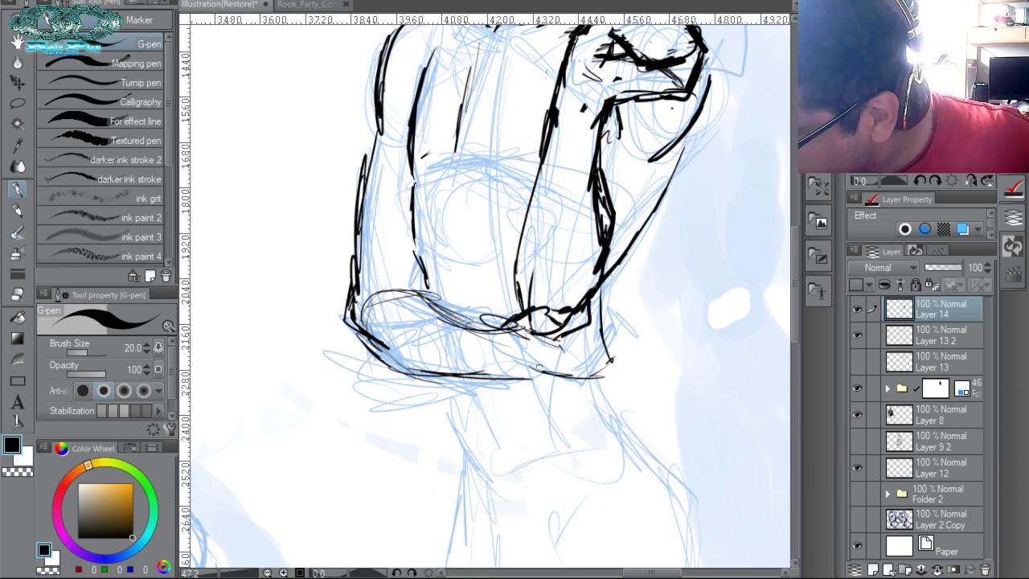
mouse_move(532, 375)
mouse_down()
mouse_move(602, 374)
mouse_move(610, 285)
mouse_up()
mouse_move(597, 330)
mouse_down()
mouse_move(608, 296)
mouse_move(611, 341)
mouse_up()
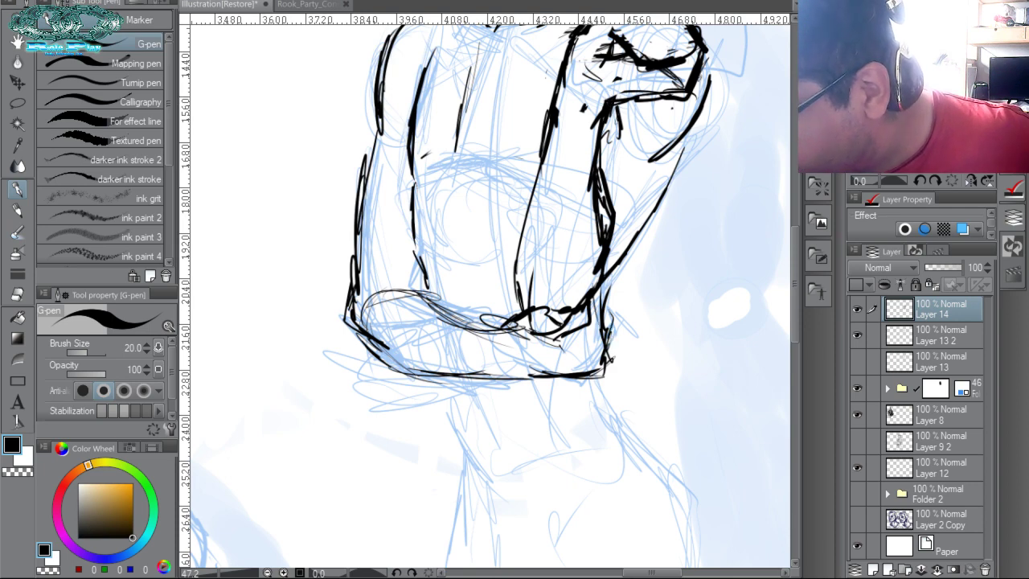
Thicken the folded forearm's upper and lower contours around the elbow, and start a new outer edge above it.
mouse_move(495, 335)
mouse_down()
mouse_move(496, 356)
mouse_move(534, 375)
mouse_move(417, 373)
mouse_up()
drag(417, 373, 335, 323)
drag(347, 335, 328, 300)
mouse_move(505, 321)
mouse_down()
mouse_move(487, 339)
mouse_move(476, 325)
mouse_move(415, 312)
mouse_move(407, 288)
mouse_move(376, 285)
mouse_move(338, 312)
mouse_up()
drag(348, 246, 342, 294)
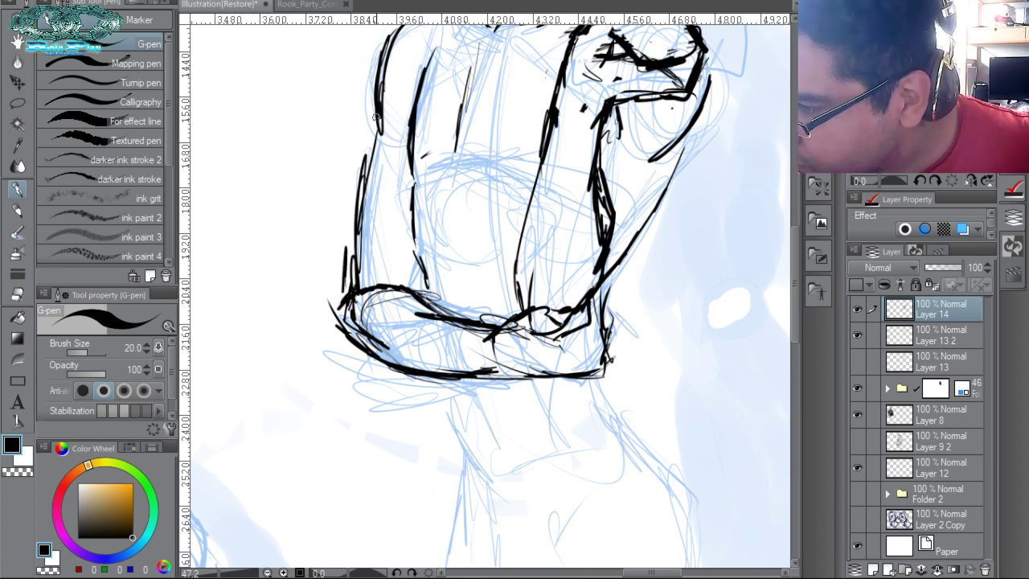
Redraw the lowered arm's outer edge farther out, running from below the shoulder down to the elbow.
mouse_move(375, 117)
mouse_down()
mouse_move(345, 267)
mouse_move(352, 222)
mouse_move(345, 288)
mouse_move(361, 344)
mouse_up()
key(ctrl+z)
key(ctrl+z)
key(ctrl+z)
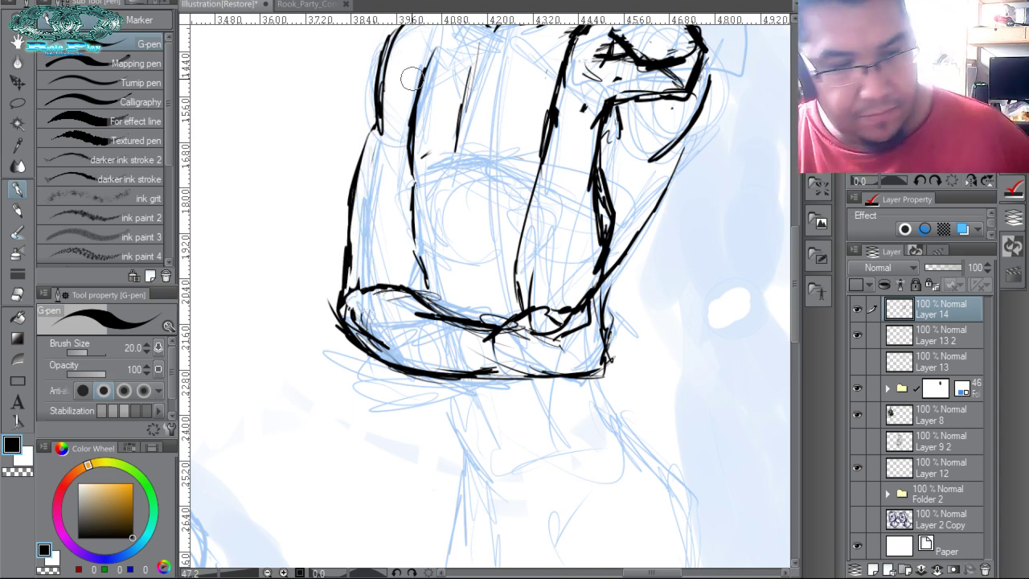
Touch up the lines of the hand beneath the raised elbow with the G-pen.
key(ctrl+space)
drag(457, 329, 378, 321)
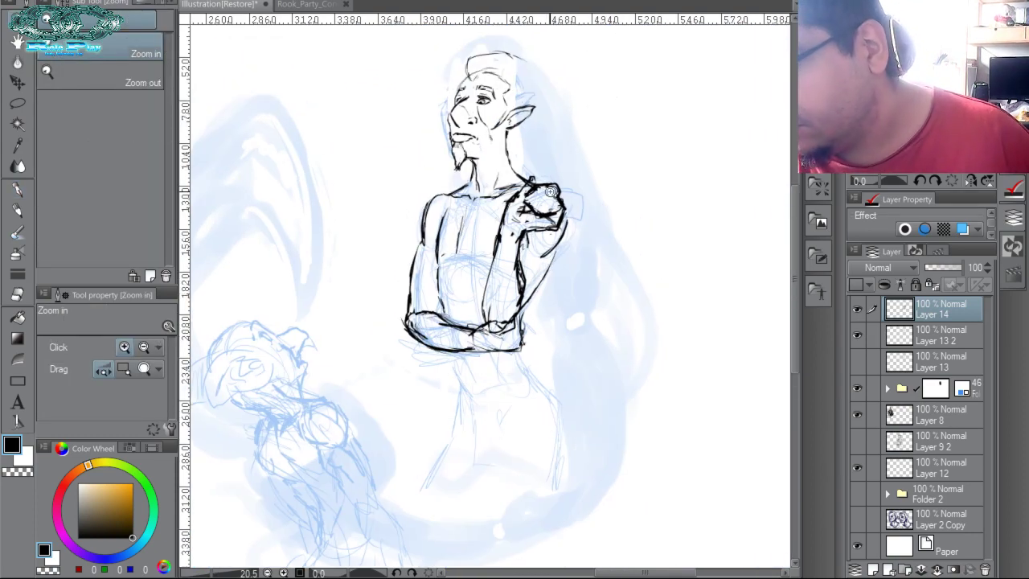
scroll(540, 309, up, 5)
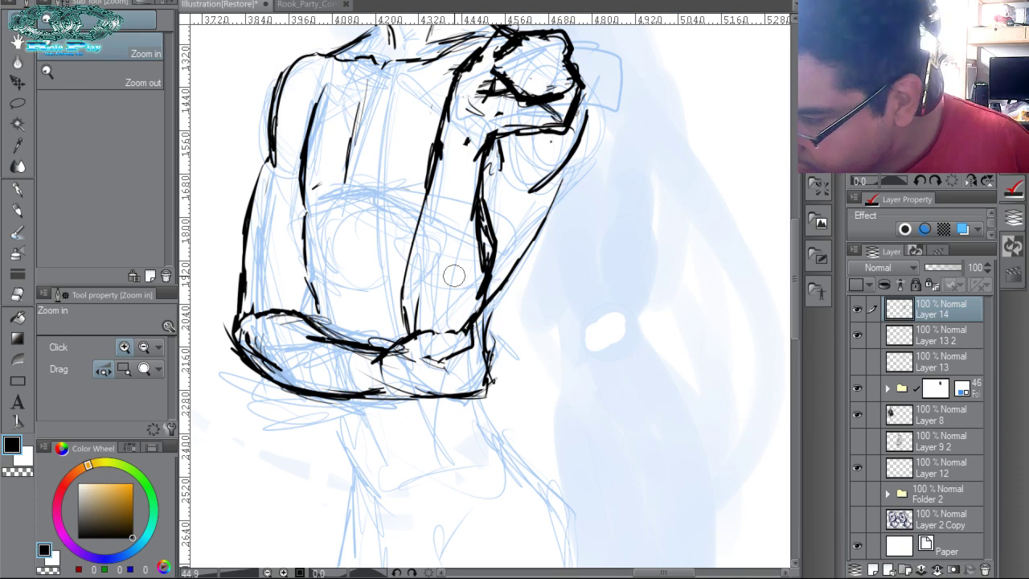
key(p)
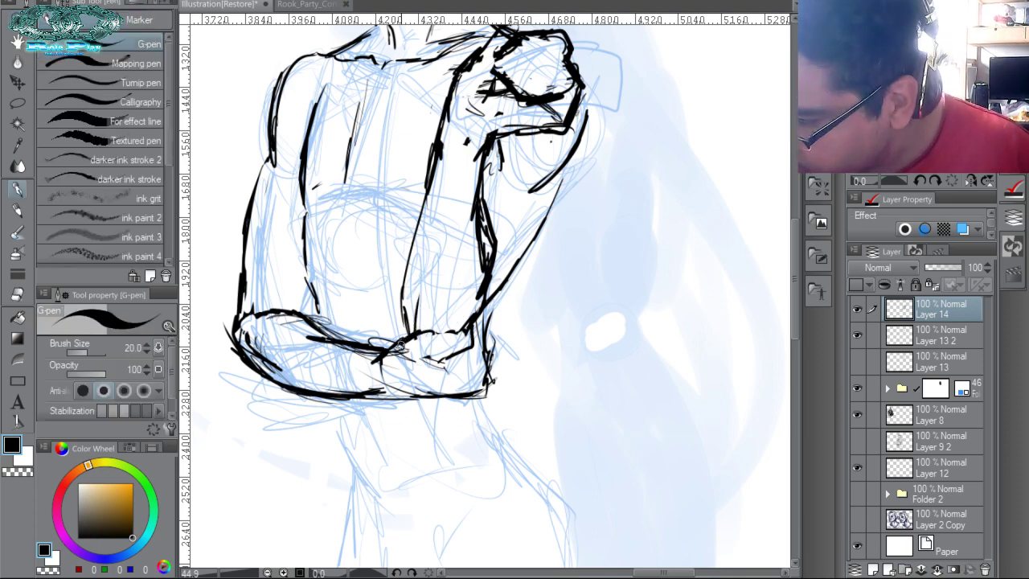
mouse_move(420, 328)
mouse_down()
mouse_move(471, 328)
mouse_move(473, 346)
mouse_move(439, 364)
mouse_up()
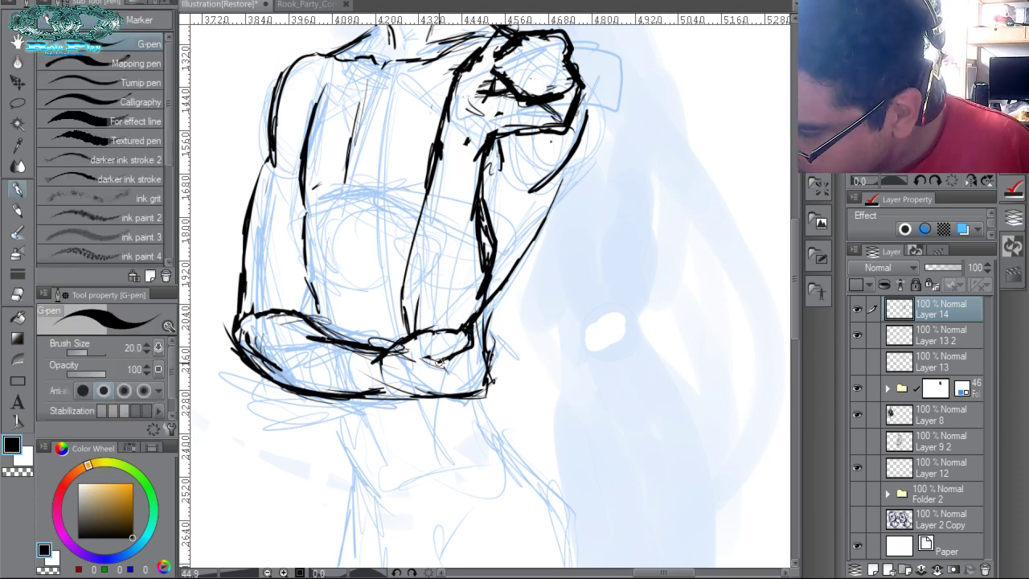
Ink the lower chest line and the curved belly contours between the arms.
drag(432, 227, 477, 319)
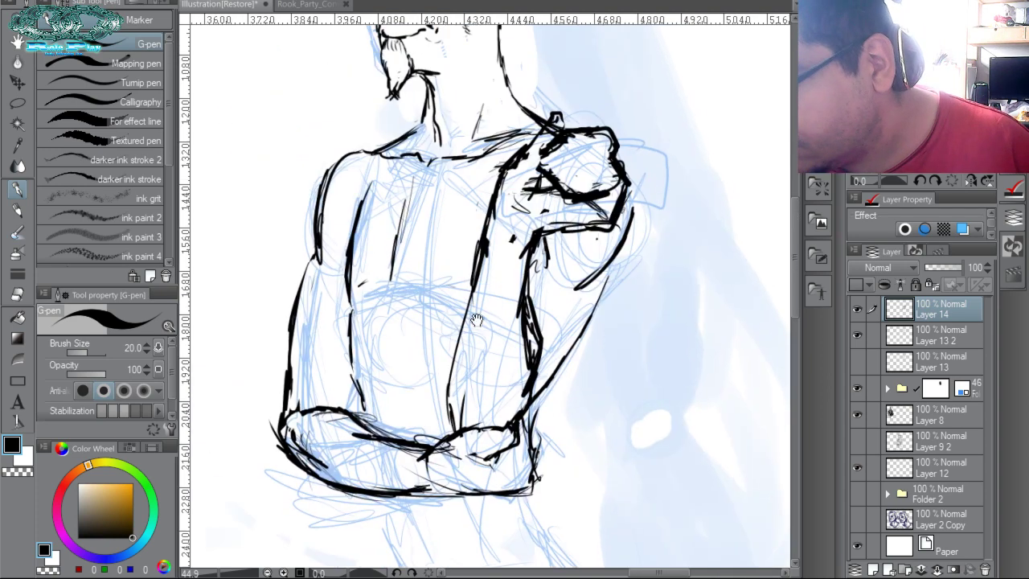
drag(355, 308, 386, 298)
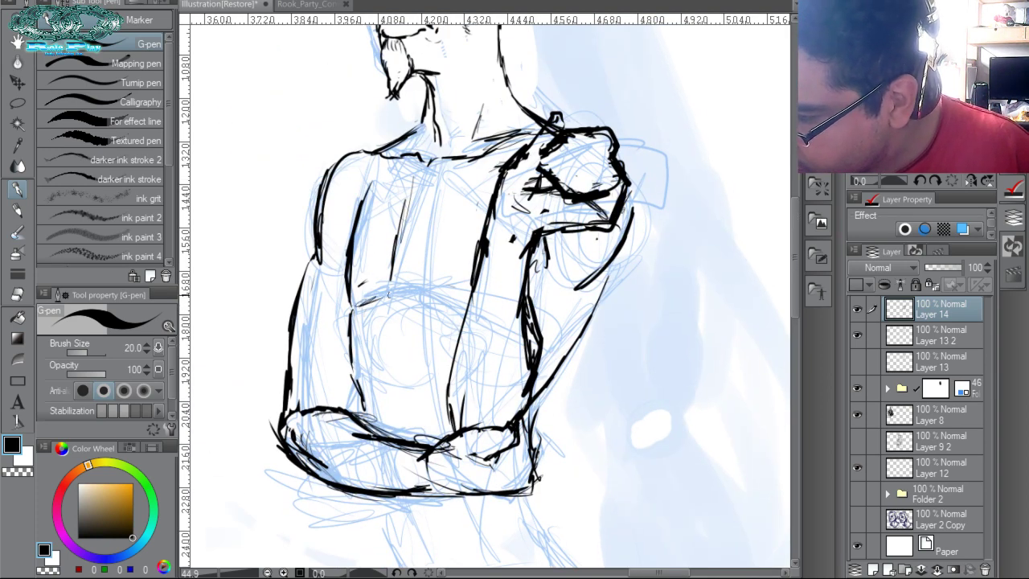
mouse_move(362, 363)
mouse_down()
mouse_move(380, 316)
mouse_move(408, 320)
mouse_move(378, 353)
mouse_move(389, 395)
mouse_up()
drag(421, 329, 444, 354)
drag(412, 290, 447, 304)
Create a new layer above Layer 14 and ink the figure's back hip and outer thigh below the folded arm.
key(ctrl+space)
drag(545, 268, 499, 224)
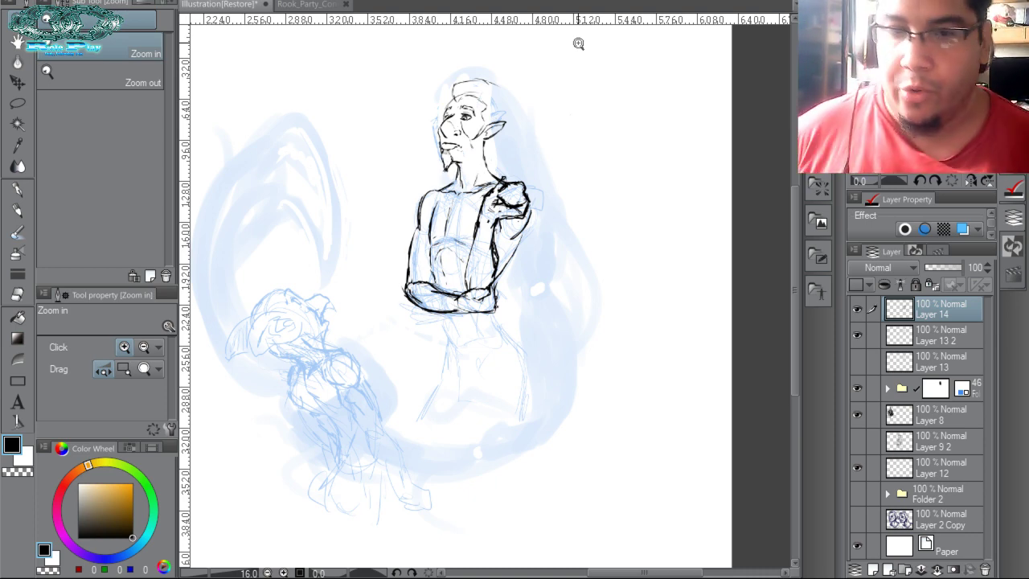
click(499, 335)
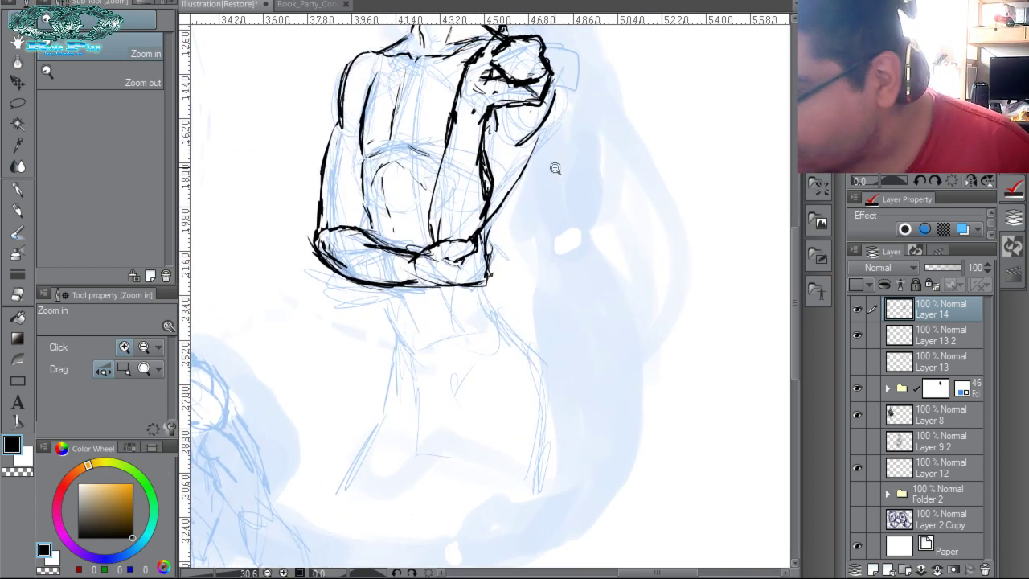
click(873, 569)
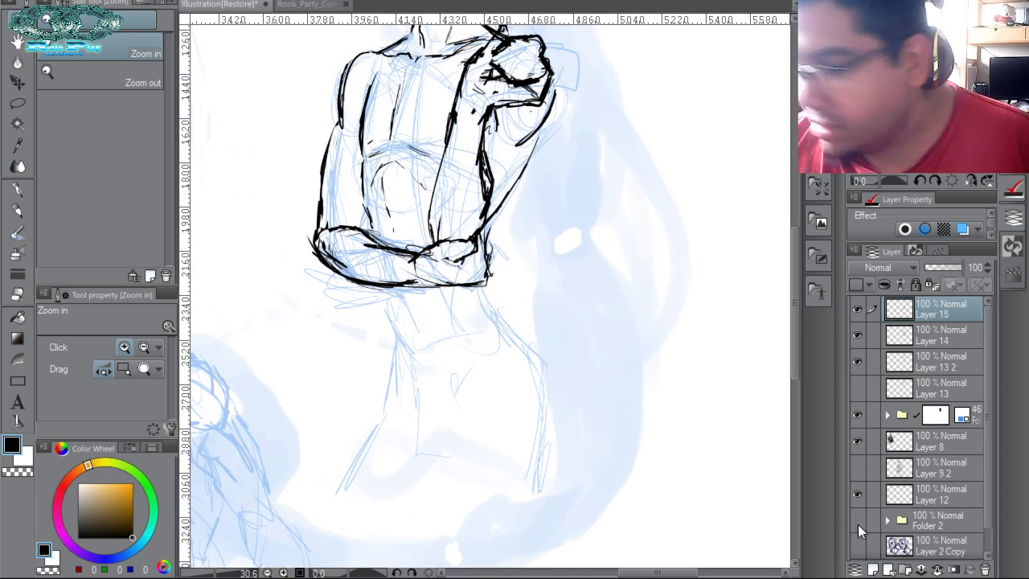
key(p)
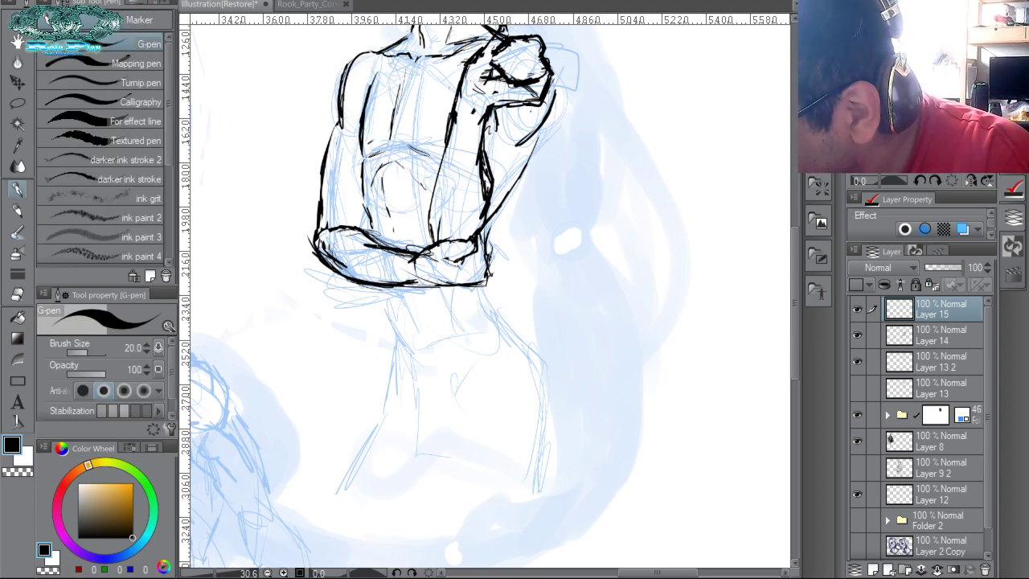
mouse_move(489, 278)
mouse_down()
mouse_move(539, 344)
mouse_move(551, 430)
mouse_up()
drag(546, 347, 551, 402)
drag(530, 321, 546, 364)
drag(490, 282, 527, 326)
drag(546, 358, 545, 497)
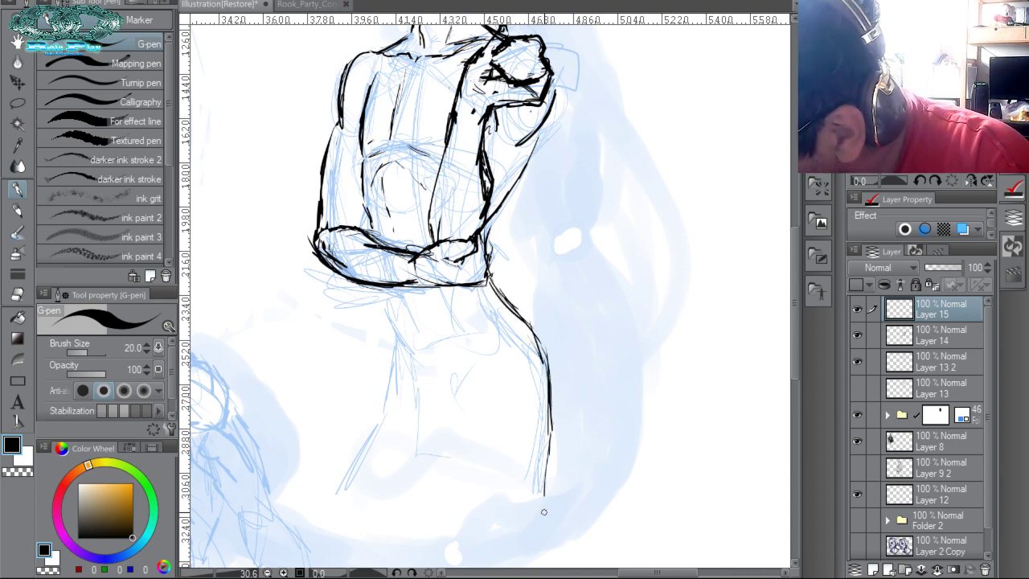
drag(550, 389, 546, 509)
Ink the inner thigh line and the short abdomen lines beneath the folded forearm.
drag(453, 394, 459, 464)
drag(455, 412, 473, 518)
drag(462, 446, 477, 533)
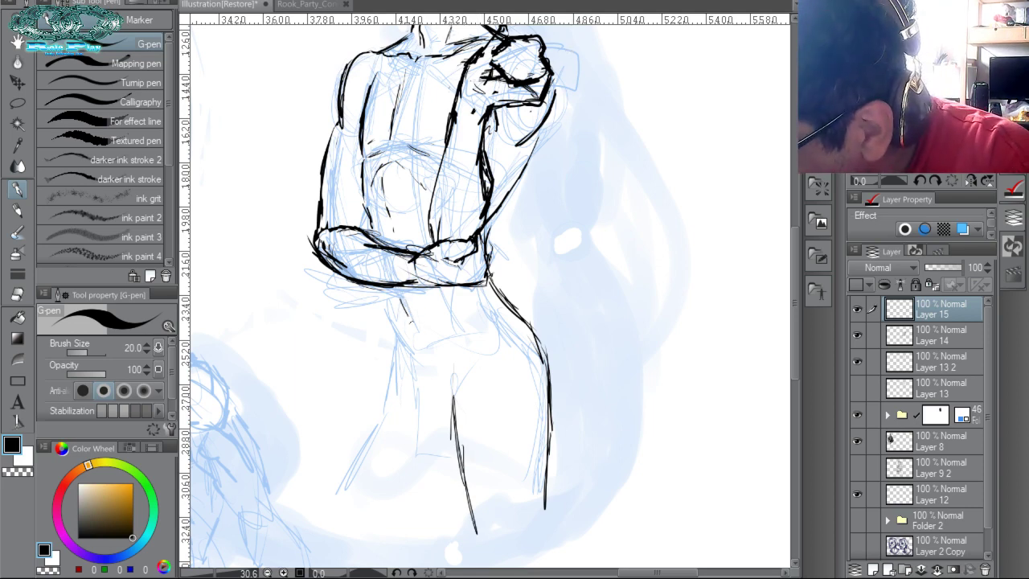
mouse_move(407, 310)
mouse_down()
mouse_move(421, 340)
mouse_move(447, 300)
mouse_move(438, 361)
mouse_up()
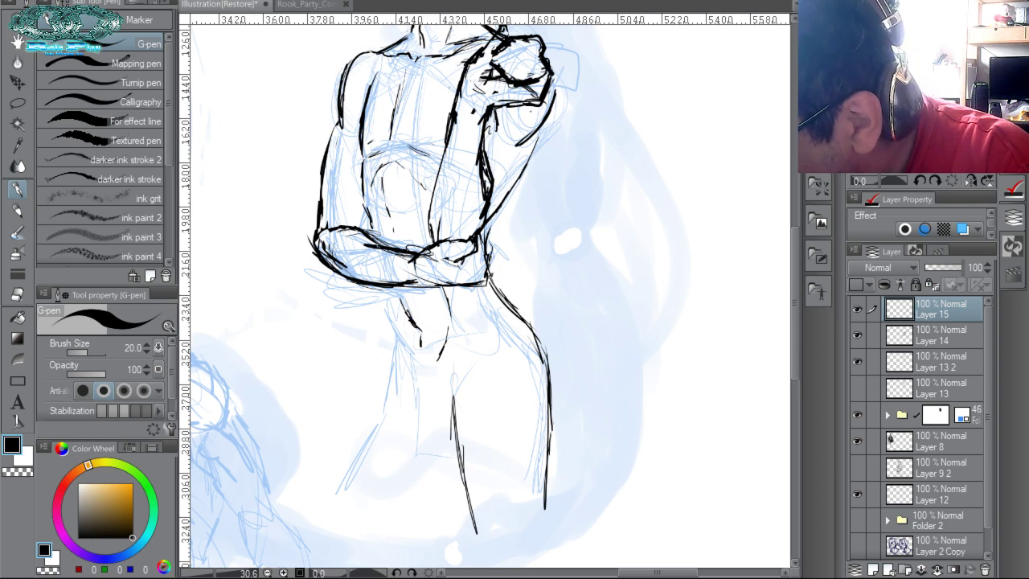
Ink the front waist, hip and leg contour, and add a short vertical line on the thigh.
drag(382, 299, 409, 367)
mouse_move(383, 296)
mouse_down()
mouse_move(389, 396)
mouse_move(369, 453)
mouse_move(377, 419)
mouse_move(335, 519)
mouse_up()
drag(351, 469, 338, 505)
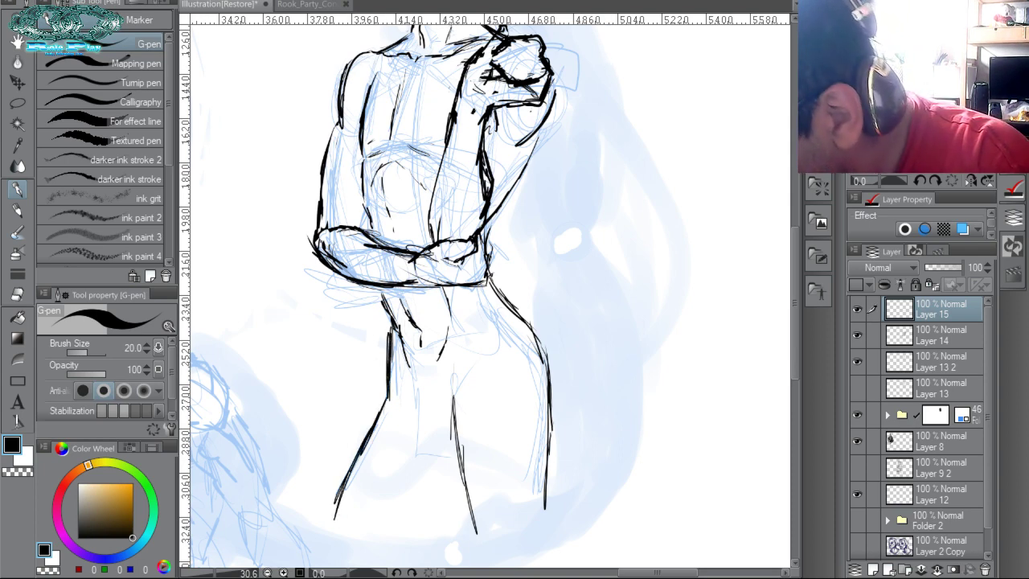
drag(417, 388, 418, 428)
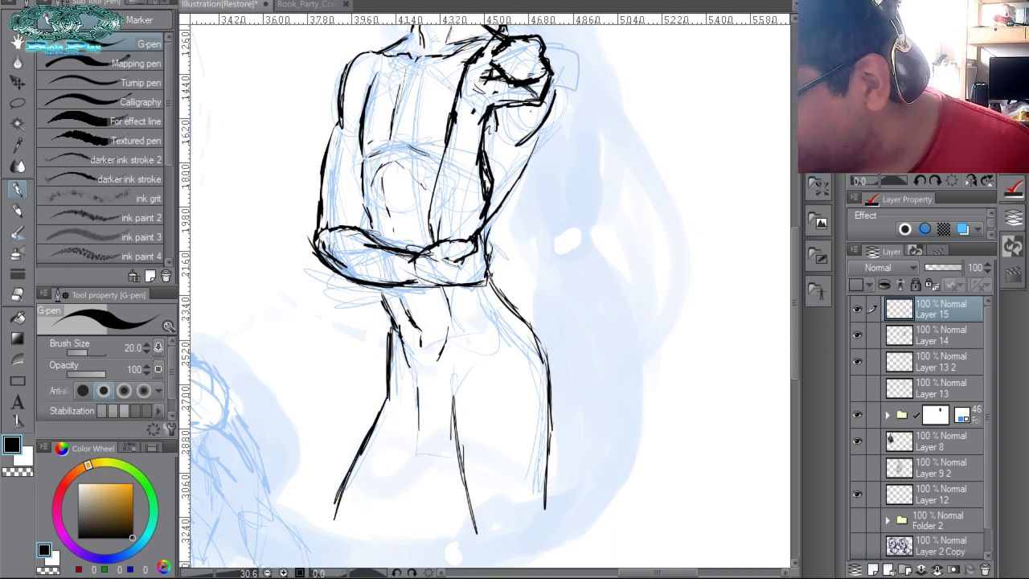
Duplicate Layer 13 2, hide the copy, and make the original Layer 13 2 active again.
drag(883, 168, 876, 168)
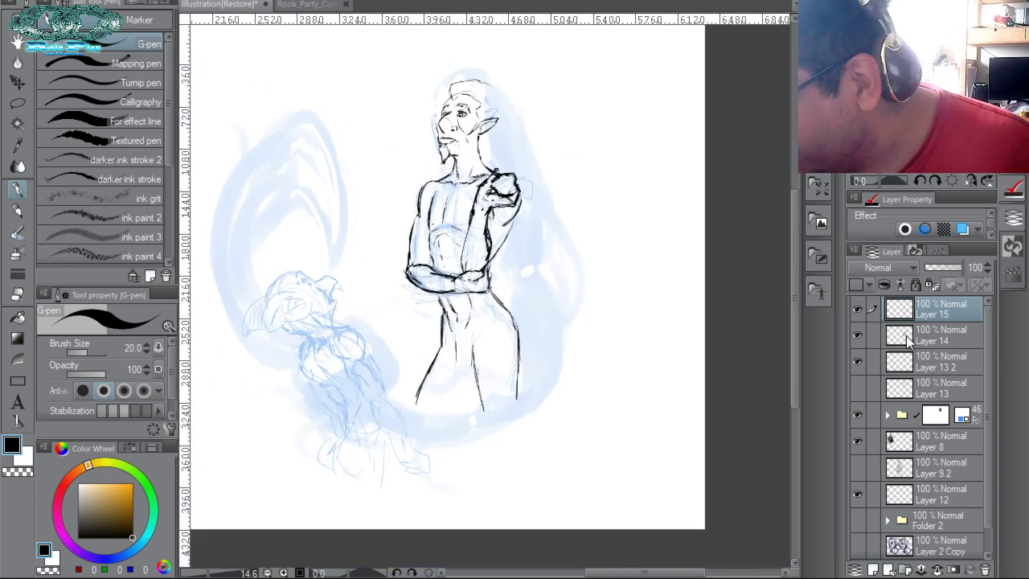
click(857, 361)
click(858, 361)
click(933, 367)
drag(934, 367, 922, 375)
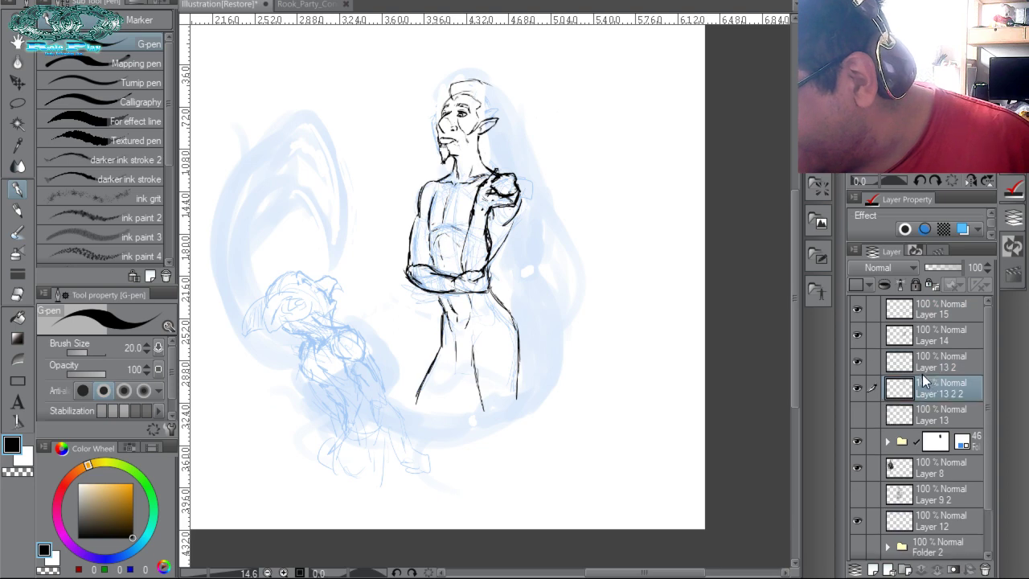
click(857, 387)
click(924, 364)
Flip the canvas view horizontally and frame the figure's head and shoulders.
drag(516, 154, 547, 287)
key(ctrl+space)
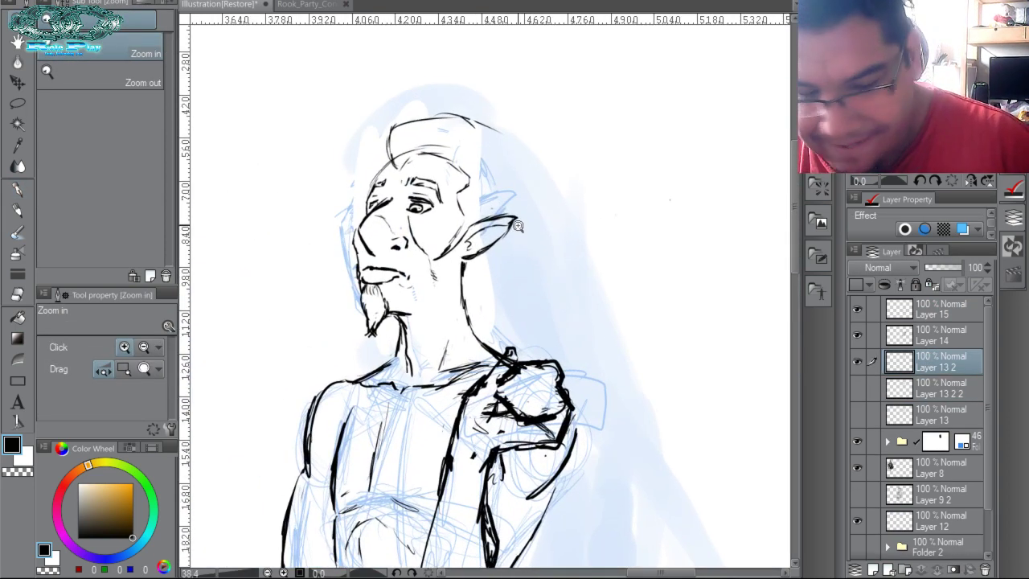
click(970, 182)
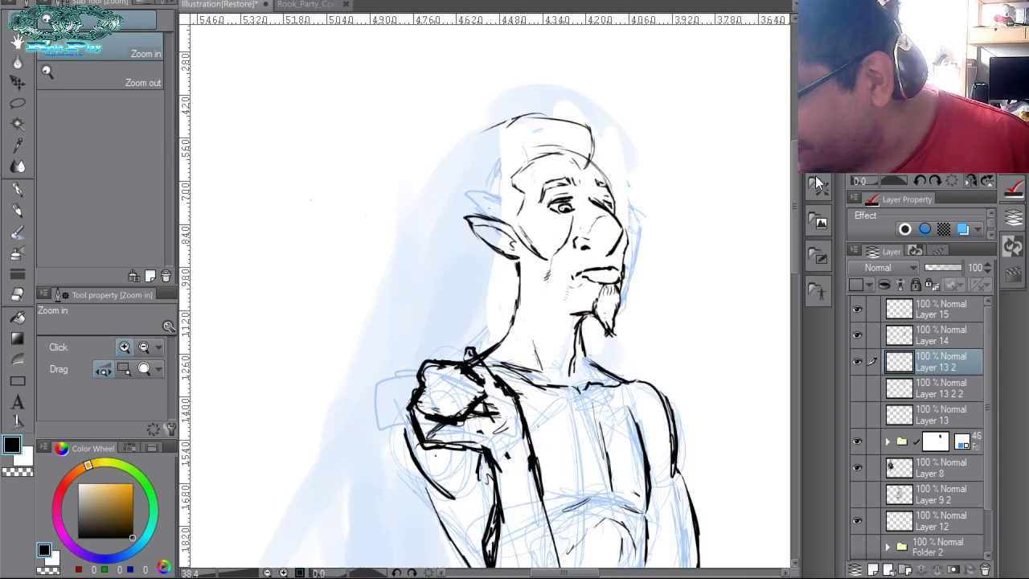
drag(653, 250, 597, 213)
drag(760, 133, 684, 75)
scroll(634, 247, up, 2)
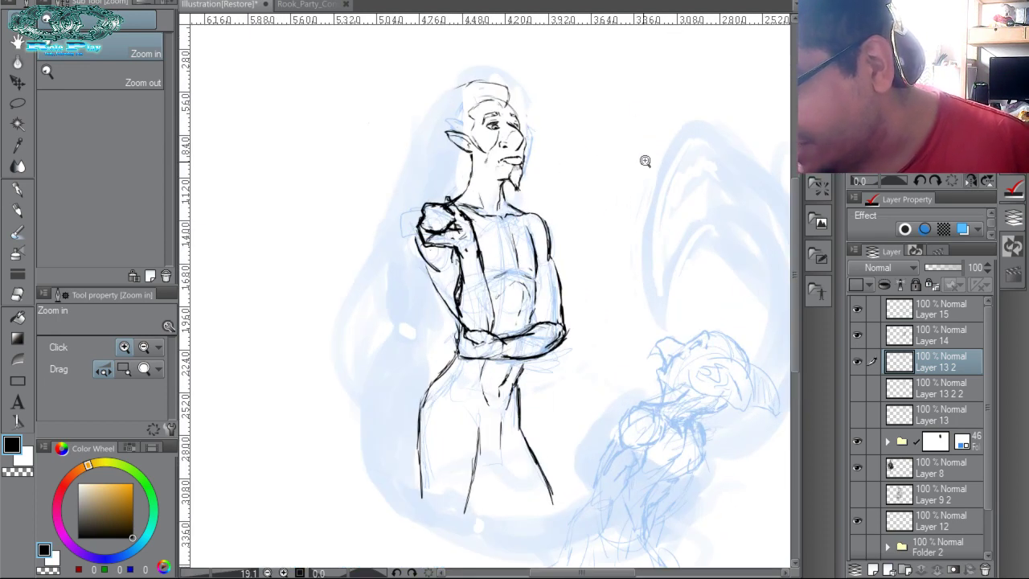
scroll(613, 250, up, 2)
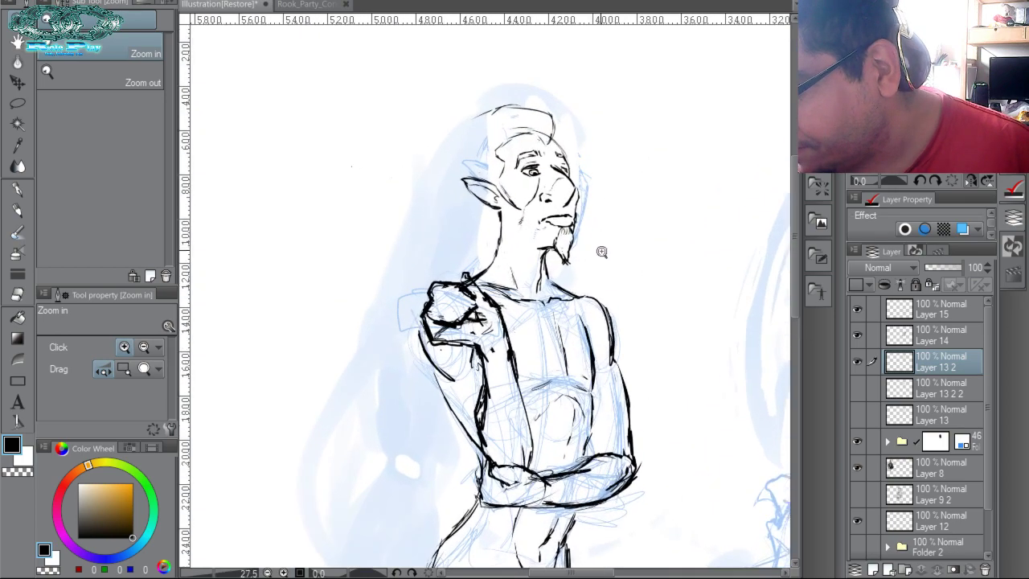
scroll(585, 232, up, 1)
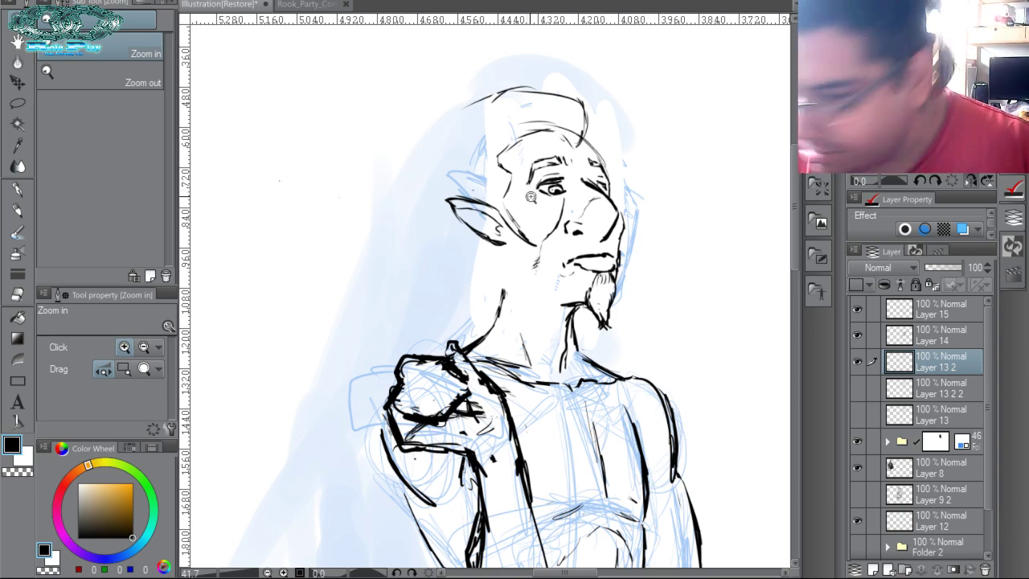
Draw the back of the skull behind the ear, darken the nape, and sketch the hair's long outer curve.
key(p)
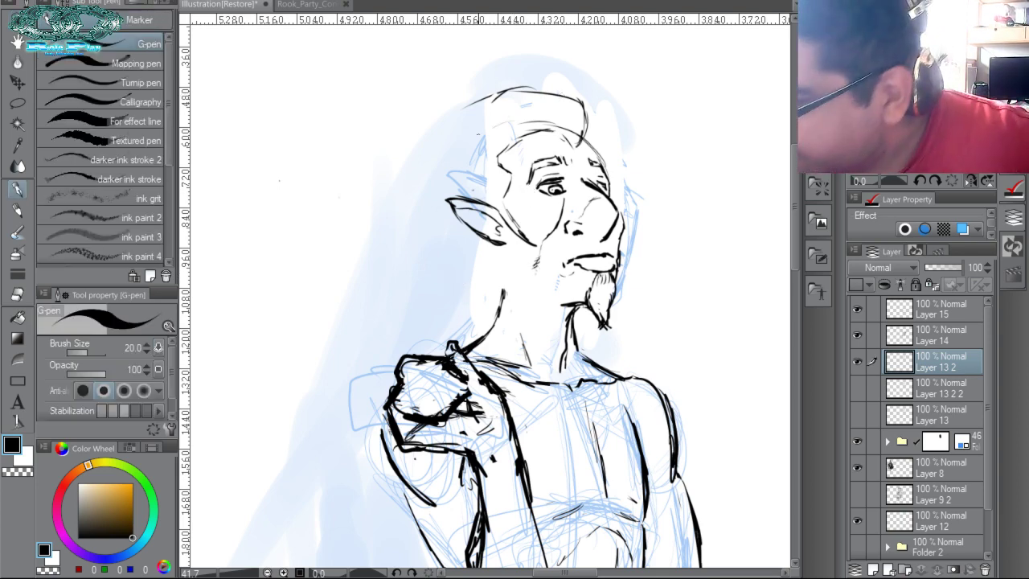
drag(453, 233, 500, 269)
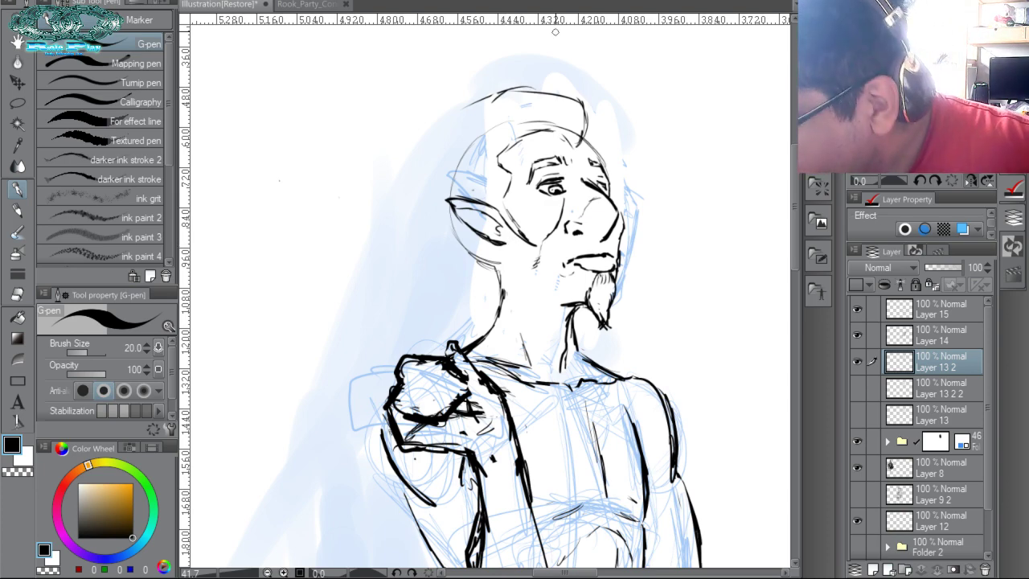
drag(492, 326, 500, 281)
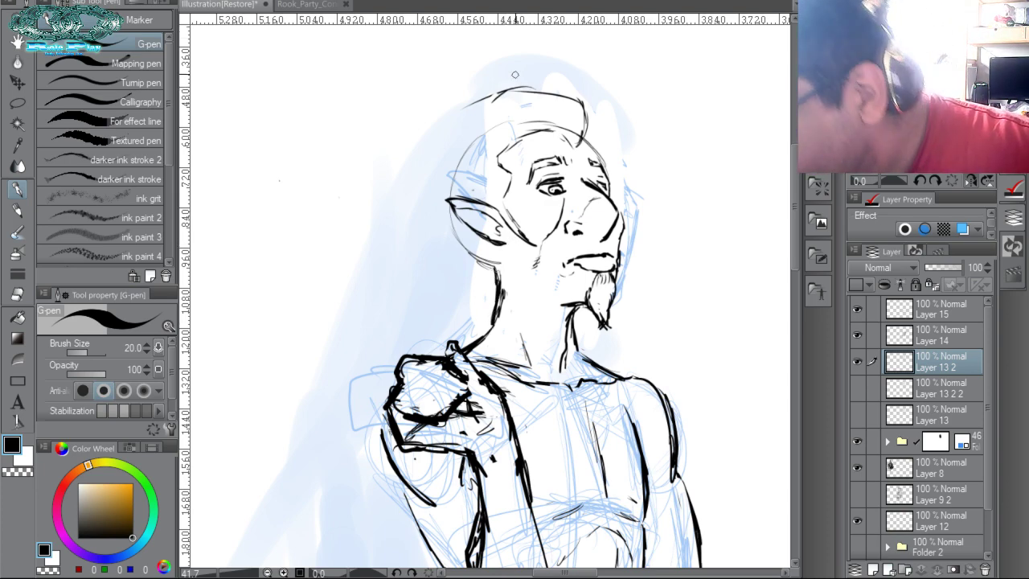
mouse_move(511, 84)
mouse_down()
mouse_move(455, 112)
mouse_move(408, 159)
mouse_move(385, 269)
mouse_up()
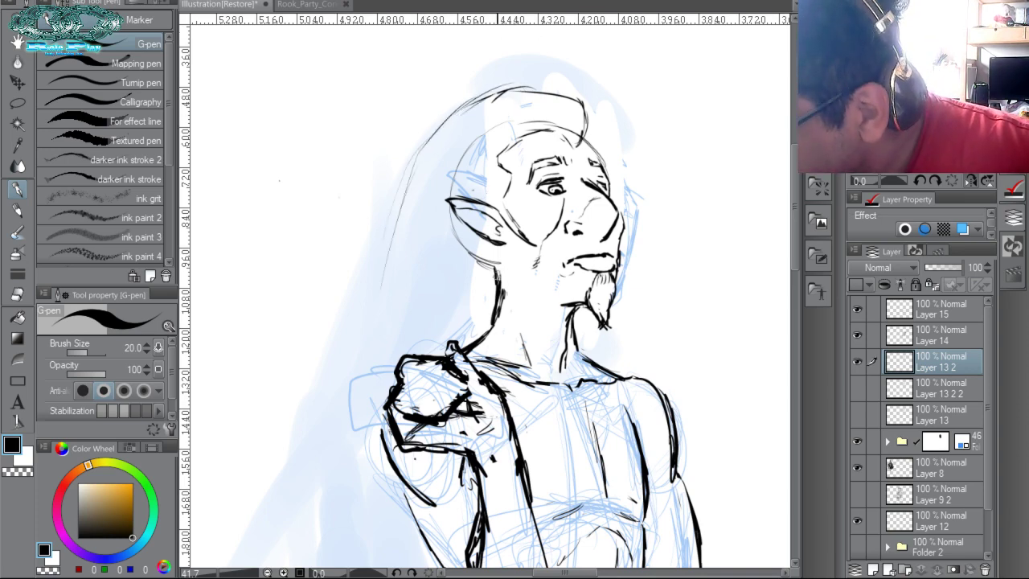
Add a short line on the neck, and sketch and undo loose looping strokes on the chest.
mouse_move(512, 309)
mouse_down()
mouse_move(582, 496)
mouse_move(620, 477)
mouse_move(615, 450)
mouse_up()
mouse_move(592, 492)
mouse_down()
mouse_move(577, 463)
mouse_move(590, 389)
mouse_move(591, 488)
mouse_up()
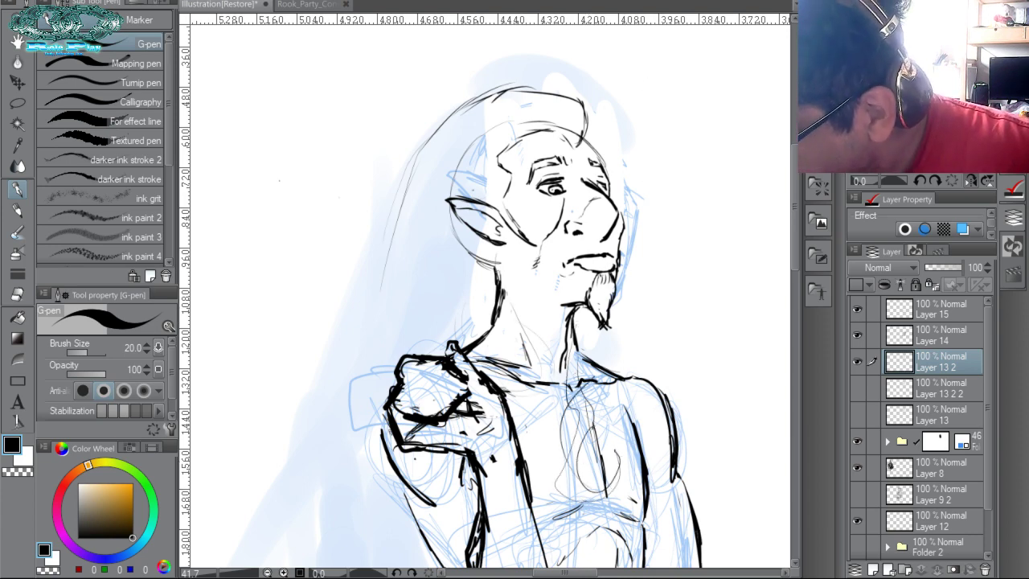
key(ctrl+z)
key(ctrl+z)
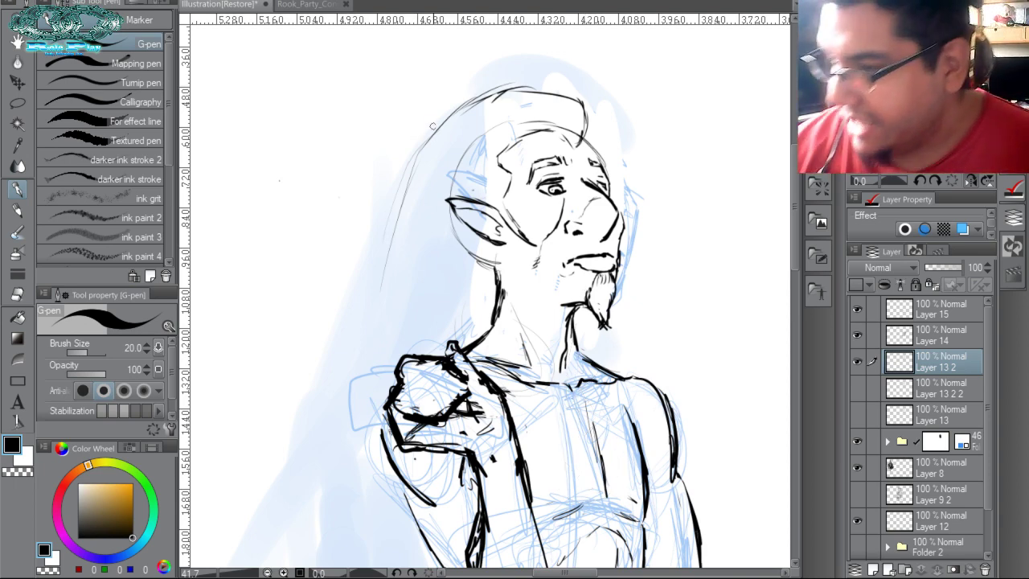
Extend the hair's loose outer curve down behind the head, and check the blue-haired character in Rook_Party_Concepts for reference.
drag(433, 126, 406, 217)
drag(428, 146, 384, 317)
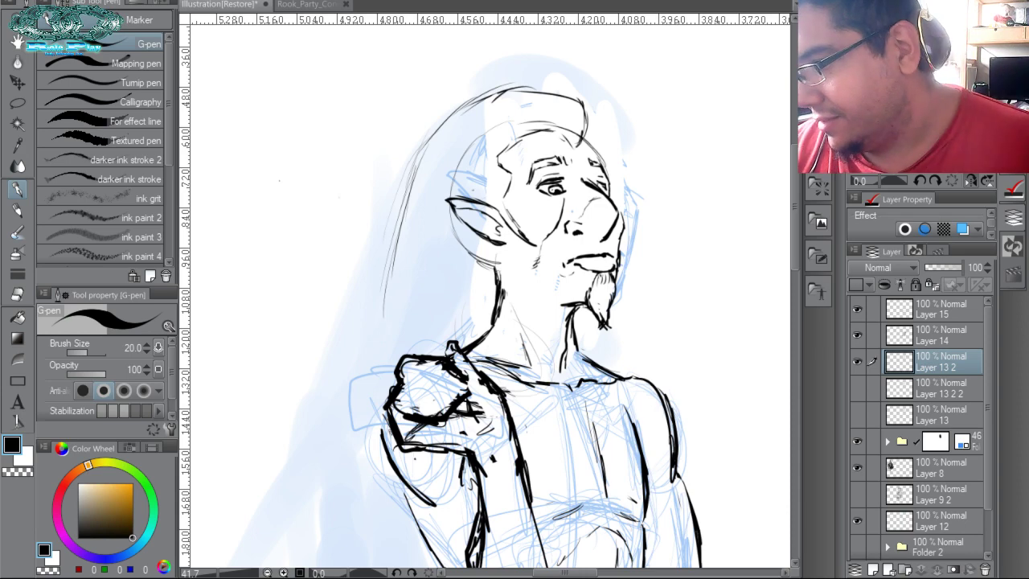
click(343, 5)
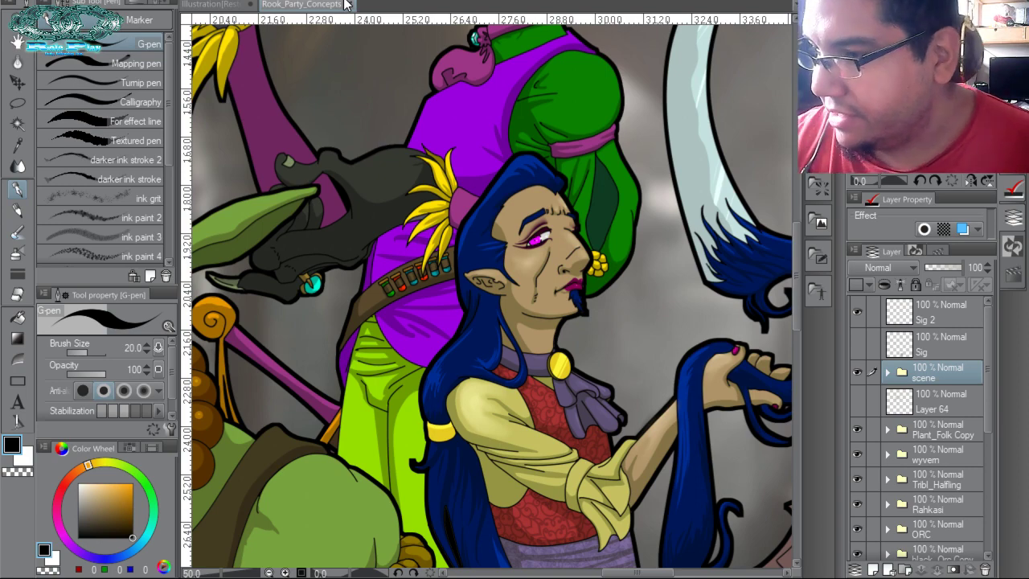
click(213, 4)
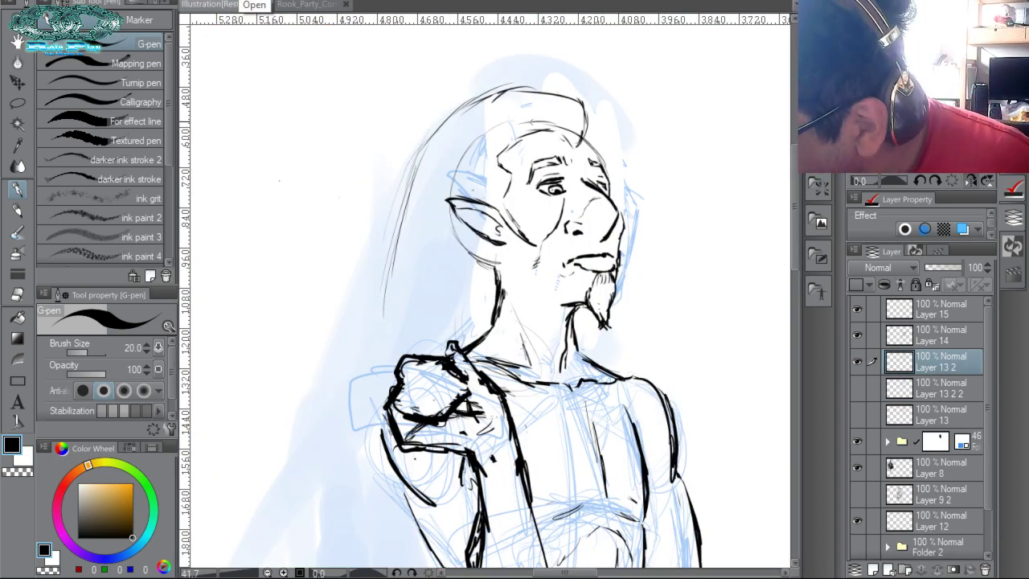
Ink the hairline over the forehead and temple, darken the sideburn beside the ear, and trim the temple line's inner edge.
mouse_move(492, 130)
mouse_down()
mouse_move(500, 164)
mouse_move(494, 127)
mouse_move(563, 127)
mouse_move(582, 149)
mouse_up()
mouse_move(527, 123)
mouse_down()
mouse_move(488, 151)
mouse_move(506, 168)
mouse_move(511, 220)
mouse_move(534, 250)
mouse_up()
drag(490, 206, 507, 226)
drag(513, 233, 536, 249)
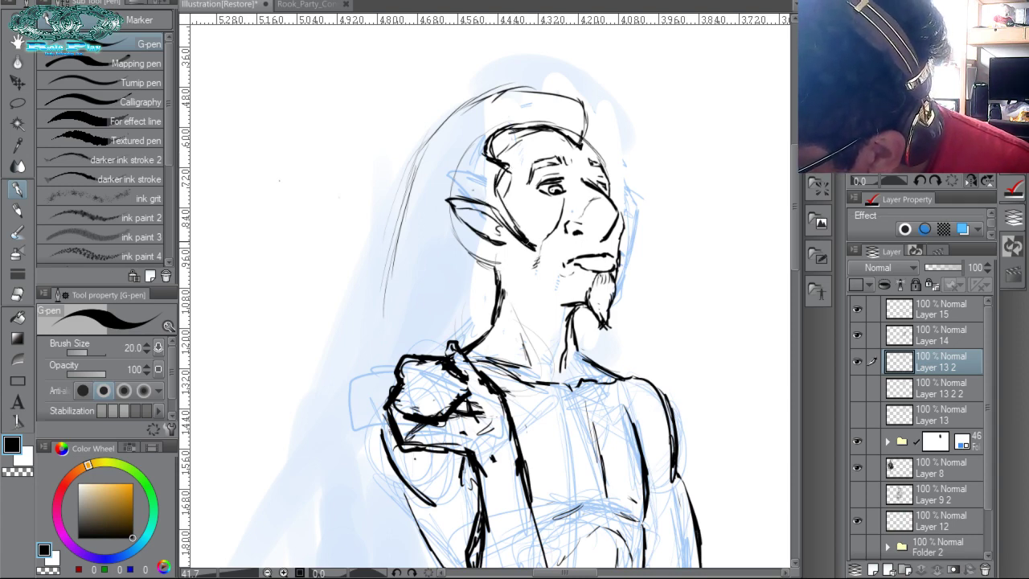
key(c)
drag(512, 177, 507, 192)
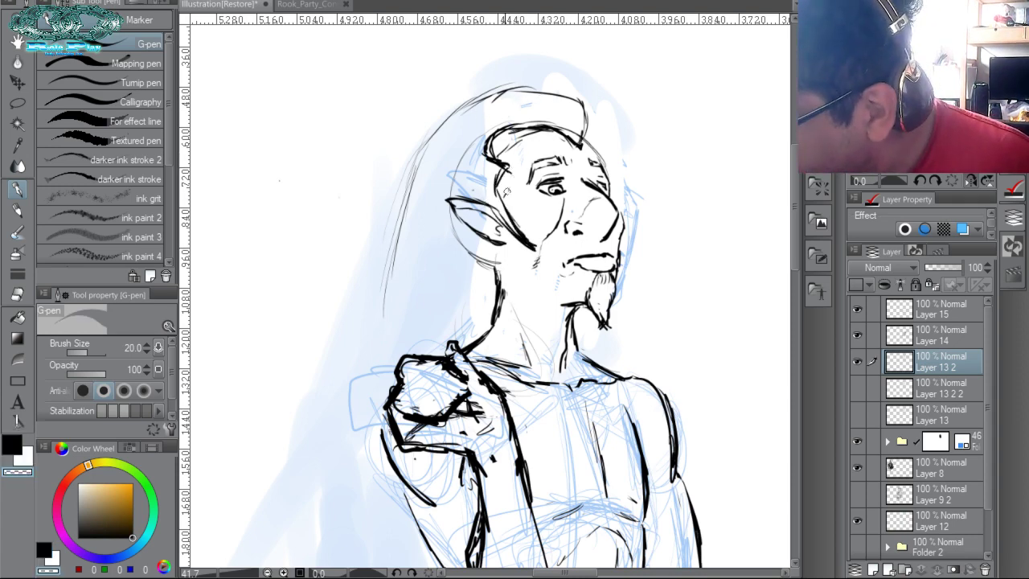
drag(501, 147, 490, 153)
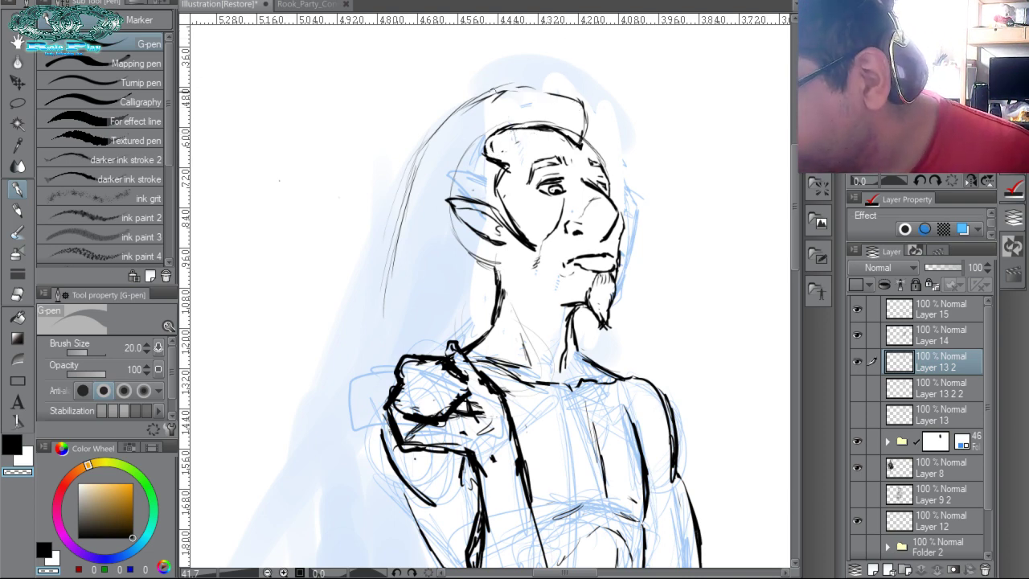
Erase part of the loose outer hair curve and ink a closer contour sweeping from the forelock past the ear toward the shoulder.
drag(494, 93, 426, 144)
key(c)
mouse_move(580, 145)
mouse_down()
mouse_move(579, 105)
mouse_move(560, 90)
mouse_move(458, 154)
mouse_move(437, 206)
mouse_up()
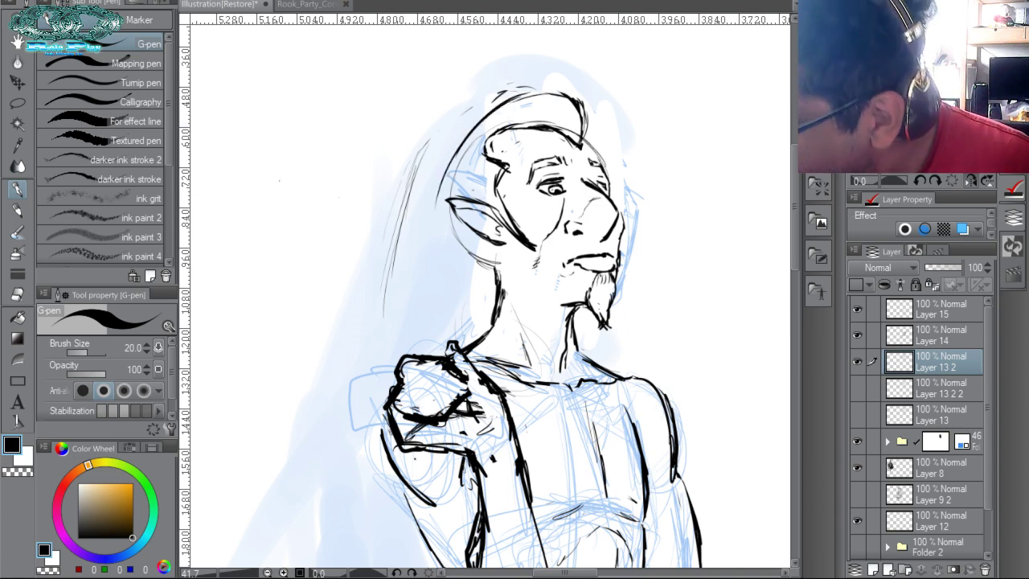
drag(460, 147, 426, 233)
drag(435, 177, 412, 291)
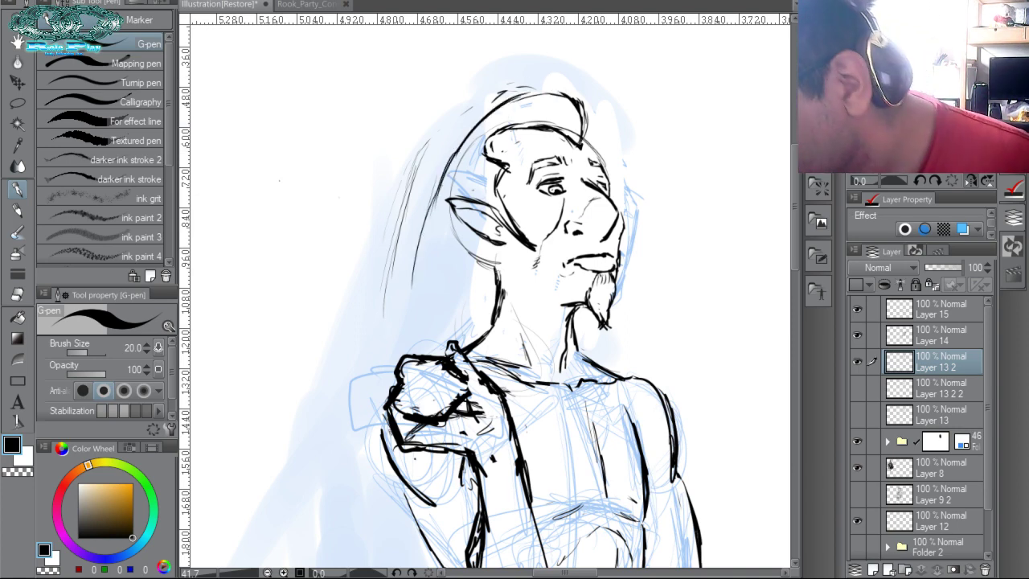
mouse_move(480, 124)
mouse_down()
mouse_move(447, 169)
mouse_move(430, 266)
mouse_move(384, 333)
mouse_up()
mouse_move(433, 201)
mouse_down()
mouse_move(418, 278)
mouse_move(370, 329)
mouse_move(339, 397)
mouse_up()
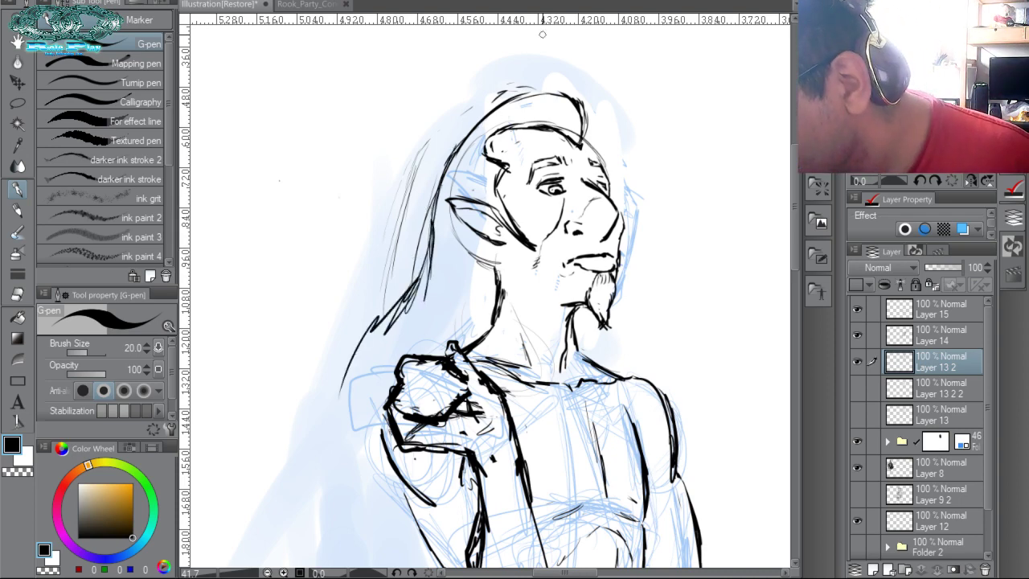
Lighten the near eye's iris around a small pupil, and draw the iris and pupil of the far eye.
key(ctrl+space)
drag(627, 254, 642, 237)
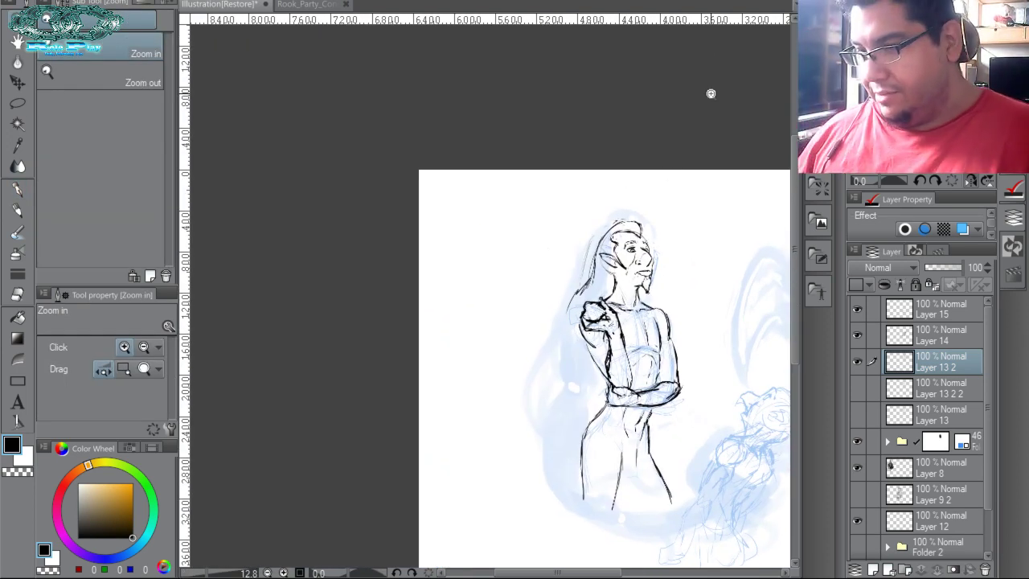
click(680, 282)
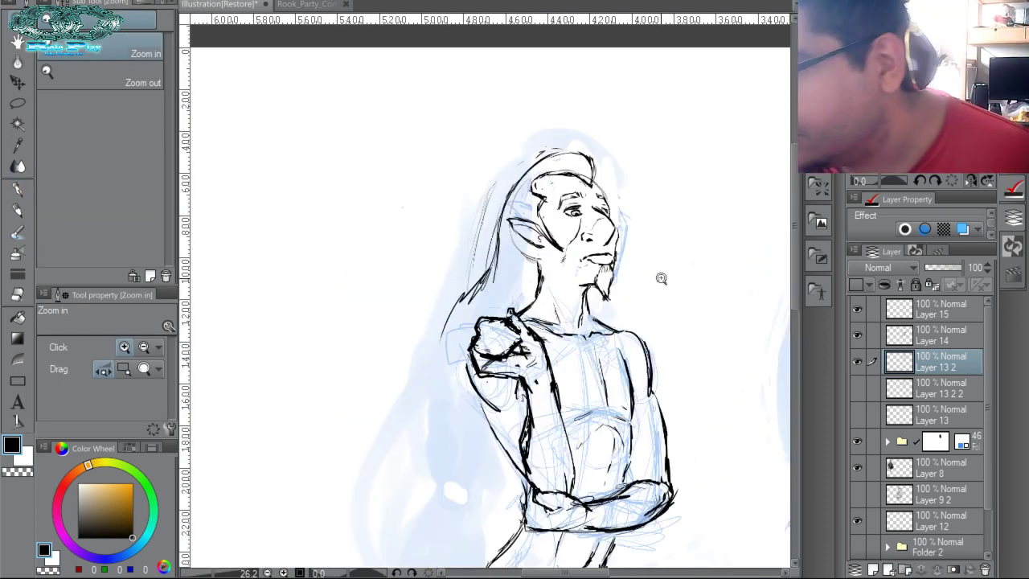
click(663, 285)
click(622, 253)
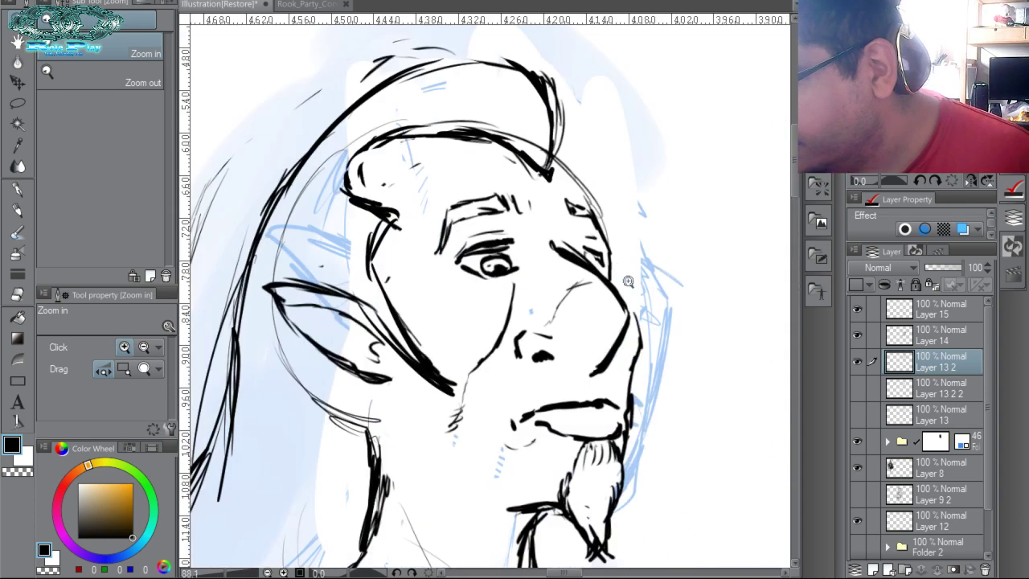
key(p)
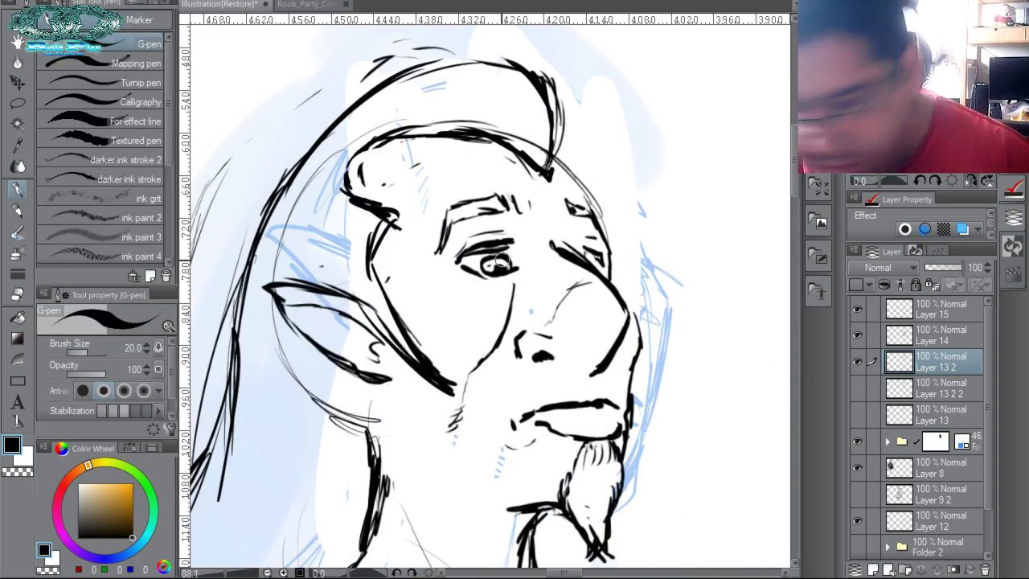
key(c)
mouse_move(497, 263)
mouse_down()
mouse_move(493, 272)
mouse_move(499, 263)
mouse_move(489, 265)
mouse_move(506, 266)
mouse_up()
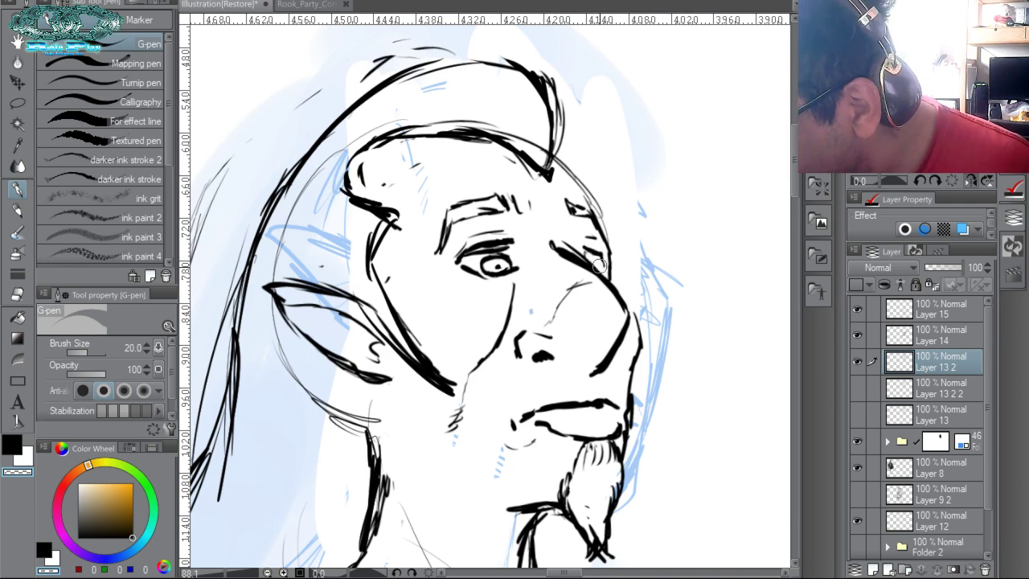
key(c)
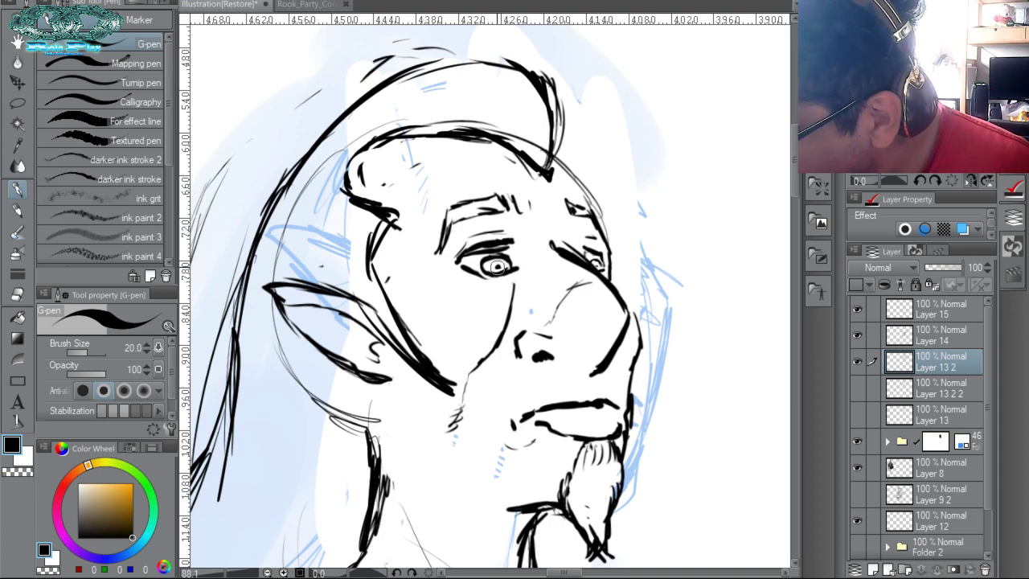
key(ctrl+space)
drag(605, 234, 553, 158)
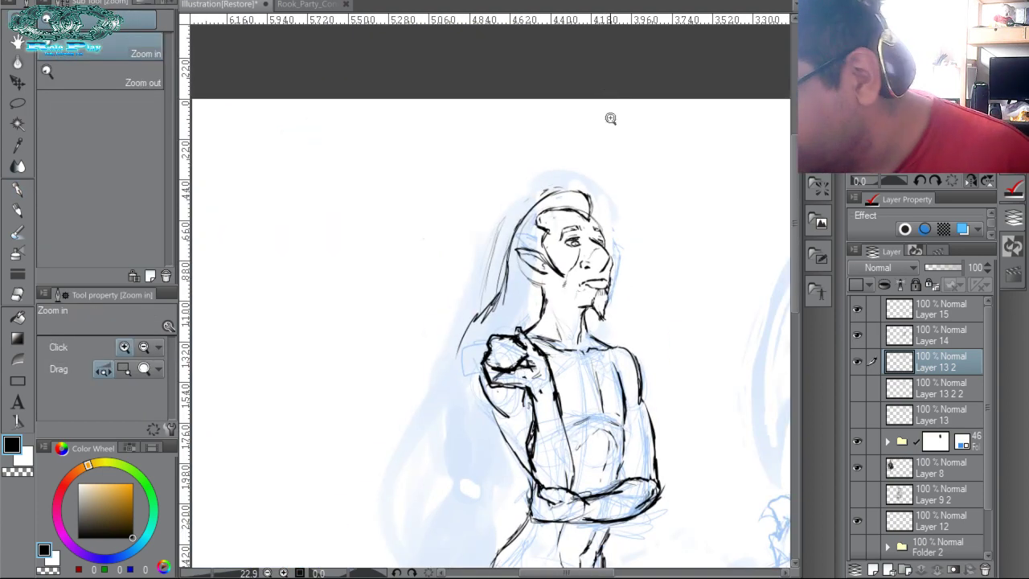
scroll(625, 223, up, 4)
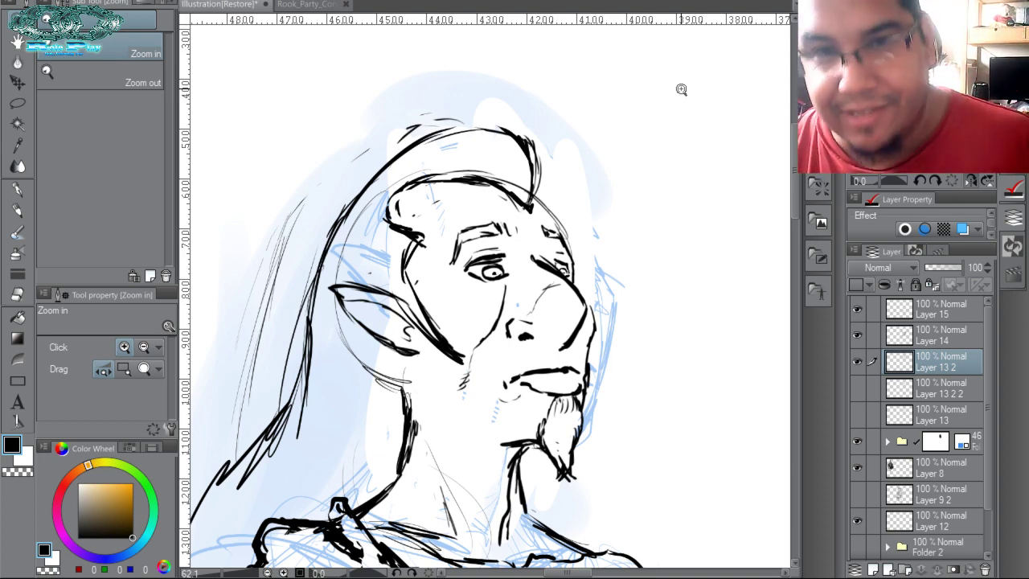
key(m)
mouse_move(569, 190)
mouse_down()
mouse_move(459, 93)
mouse_move(375, 152)
mouse_move(369, 191)
mouse_move(370, 202)
mouse_move(531, 207)
mouse_move(567, 169)
mouse_up()
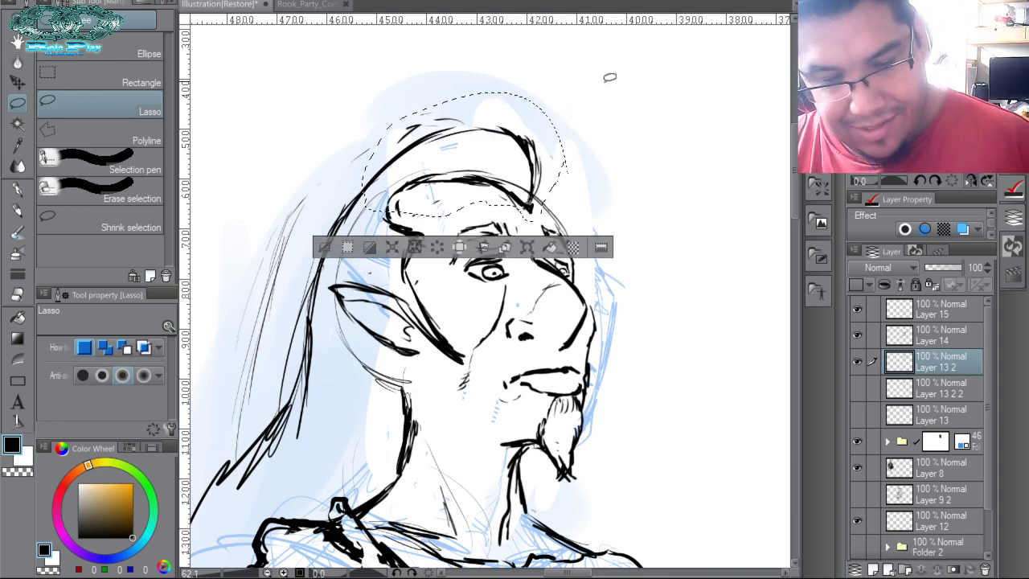
key(ctrl+d)
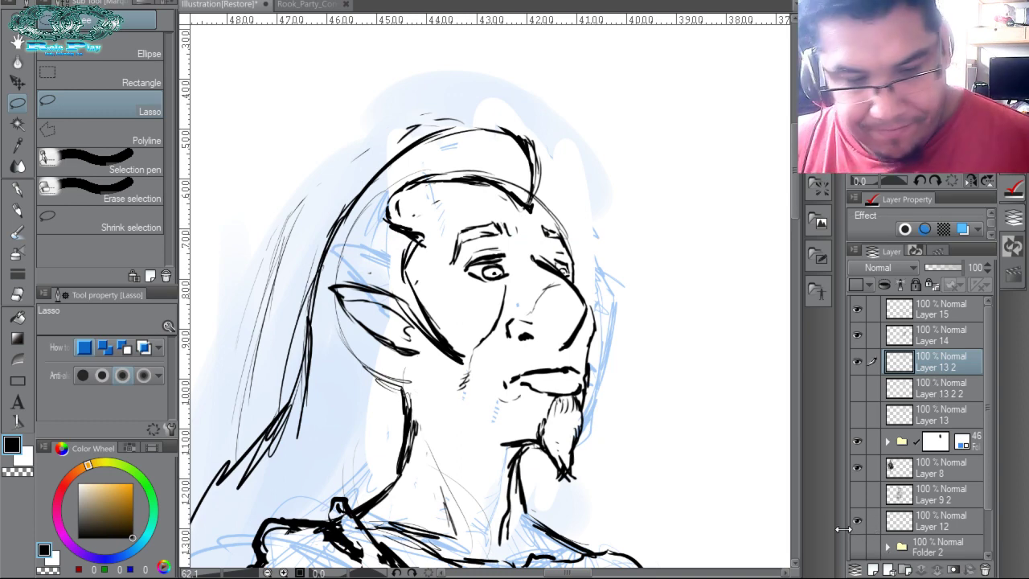
Trim the far eye's upper line near the nose bridge, thin the hairline, and re-ink the forehead contour below the forelock.
key(p)
mouse_move(567, 395)
mouse_down()
mouse_move(562, 327)
mouse_move(547, 273)
mouse_move(526, 251)
mouse_move(537, 265)
mouse_up()
key(ctrl+z)
key(ctrl+z)
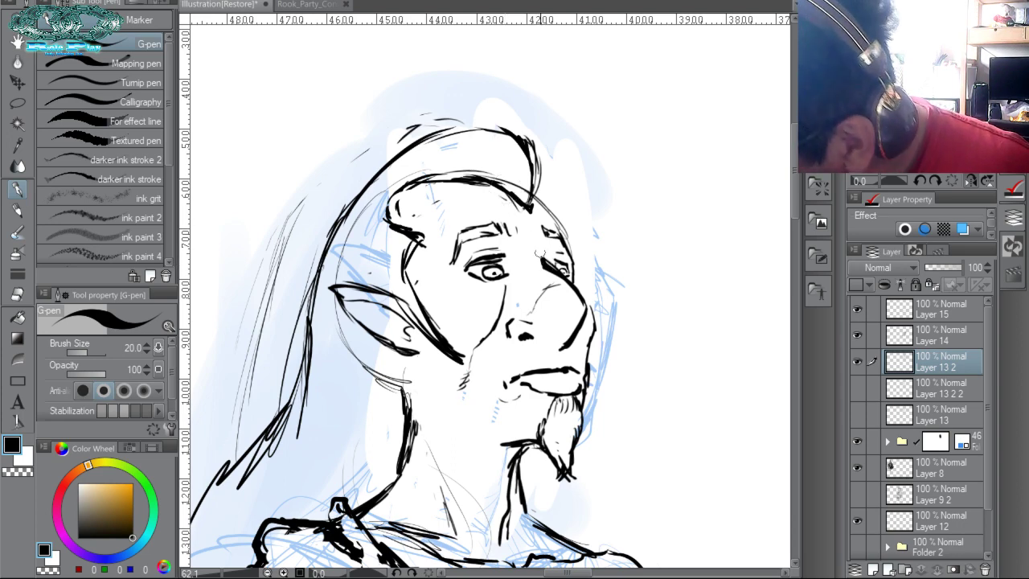
key(c)
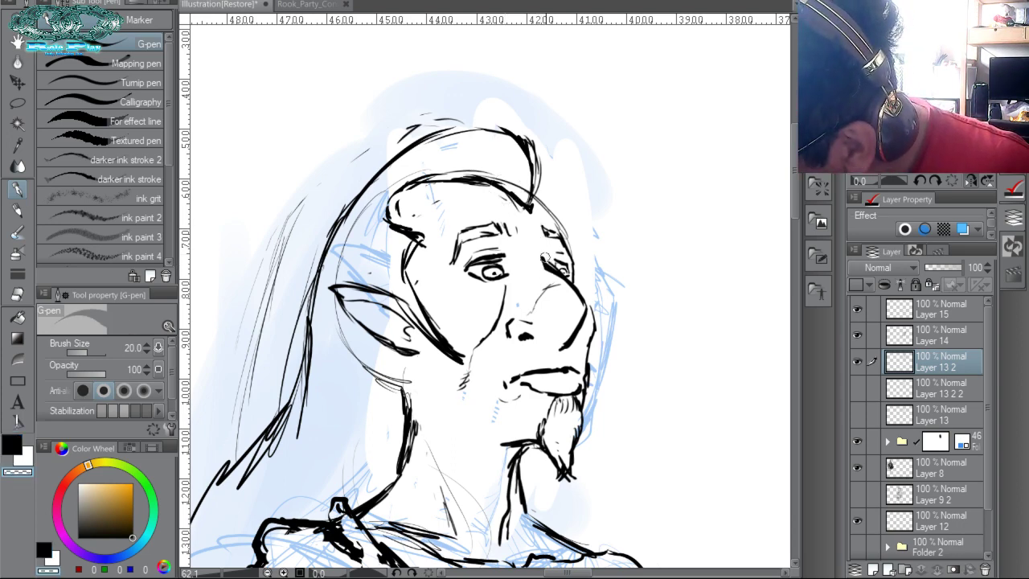
drag(544, 258, 555, 268)
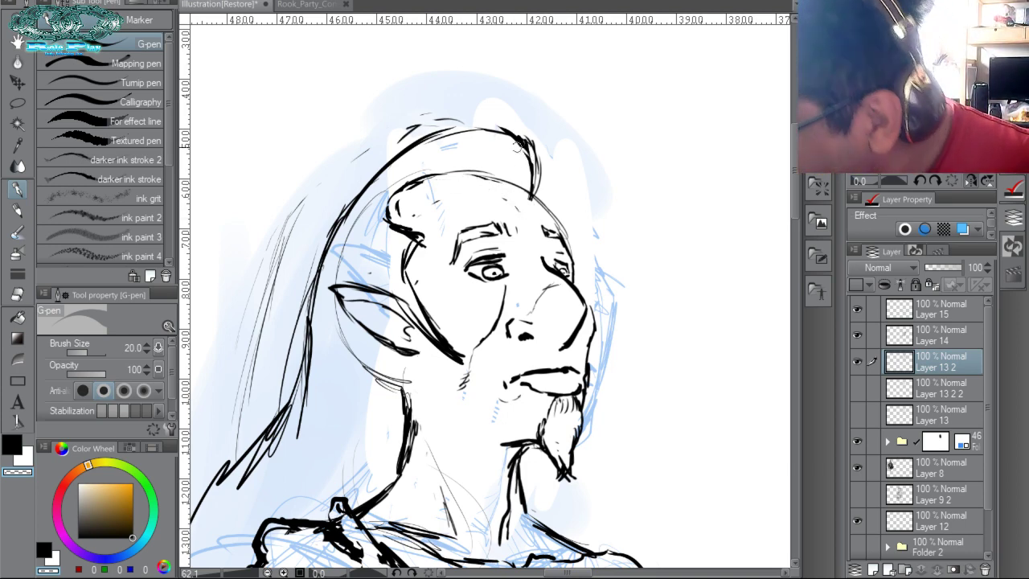
mouse_move(425, 167)
mouse_down()
mouse_move(471, 168)
mouse_move(525, 193)
mouse_up()
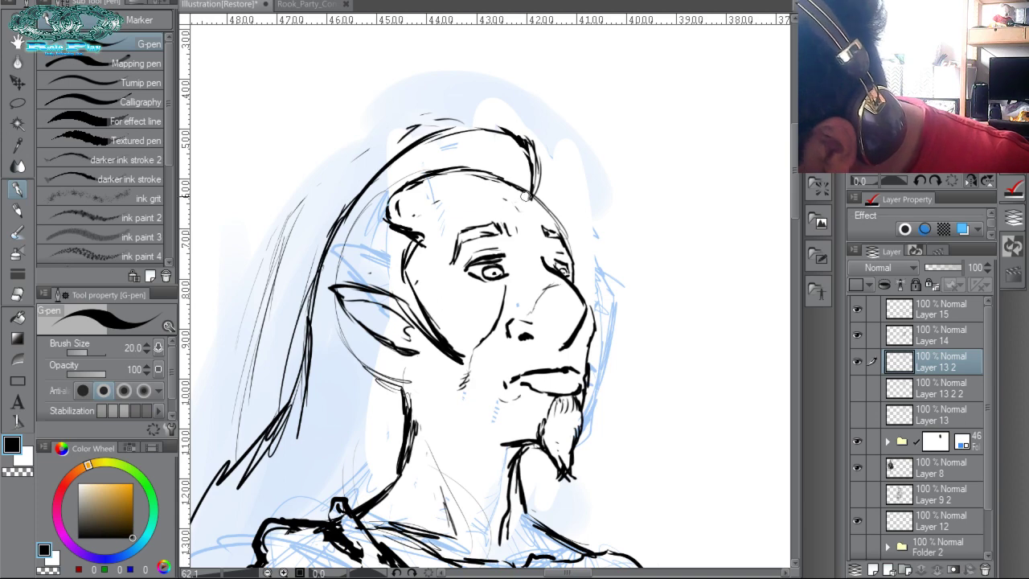
mouse_move(514, 186)
mouse_down()
mouse_move(530, 165)
mouse_move(554, 220)
mouse_up()
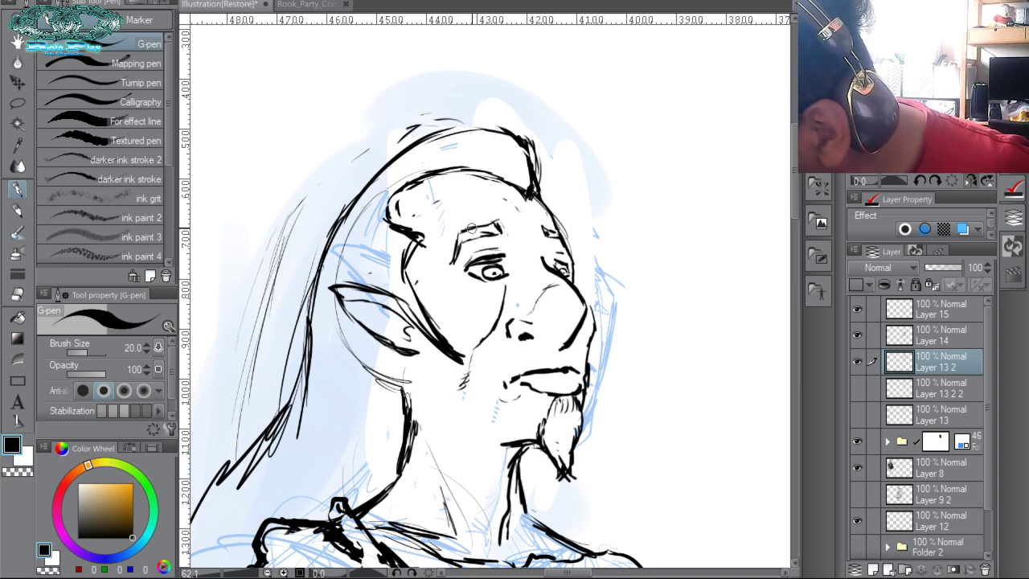
Reshape the near eyebrow with a raised inner end, clean up the forehead lines, and refine the nostril.
mouse_move(453, 255)
mouse_down()
mouse_move(456, 228)
mouse_move(505, 216)
mouse_move(473, 236)
mouse_move(503, 228)
mouse_move(490, 235)
mouse_move(496, 217)
mouse_move(464, 232)
mouse_up()
key(c)
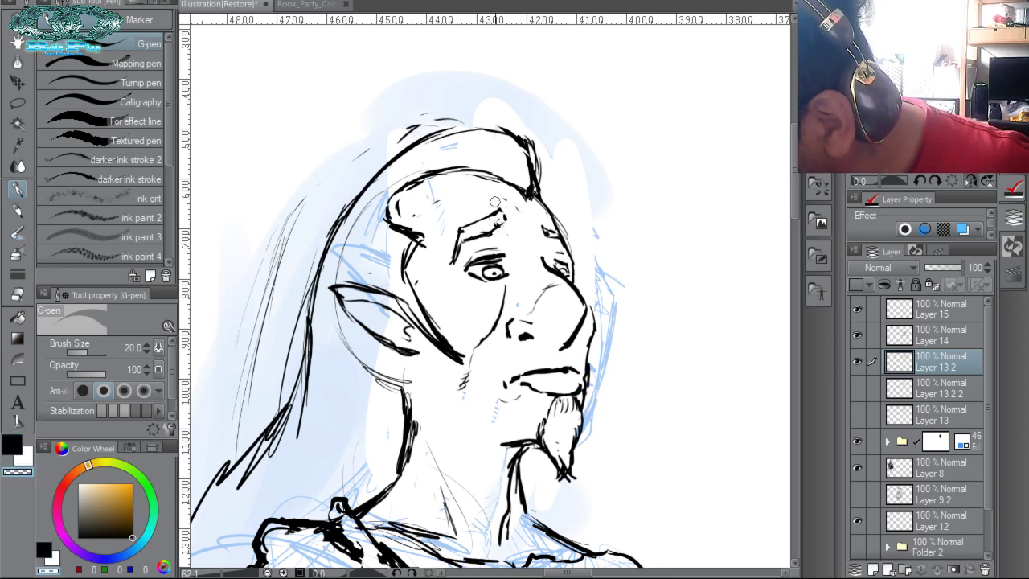
key(c)
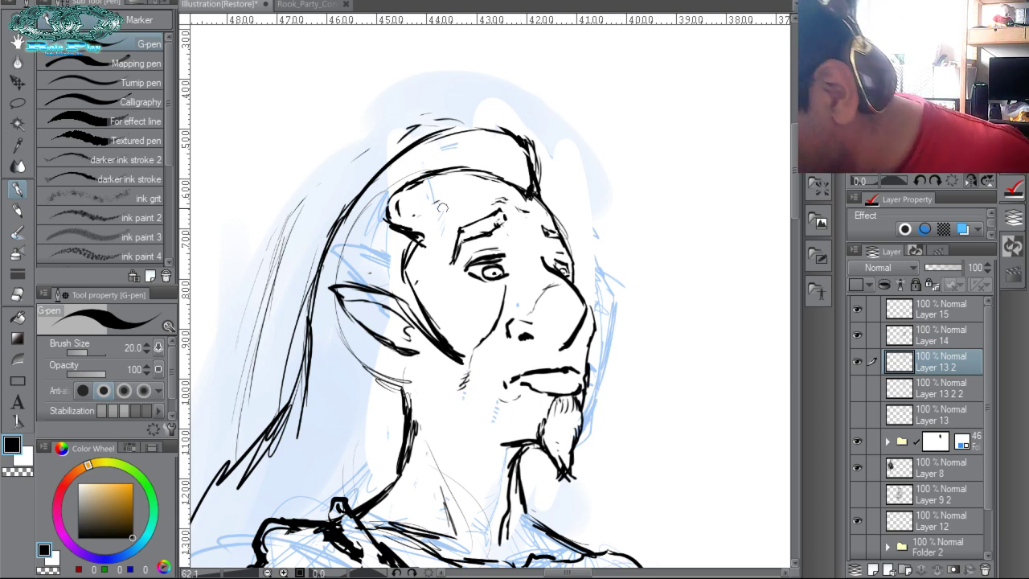
key(c)
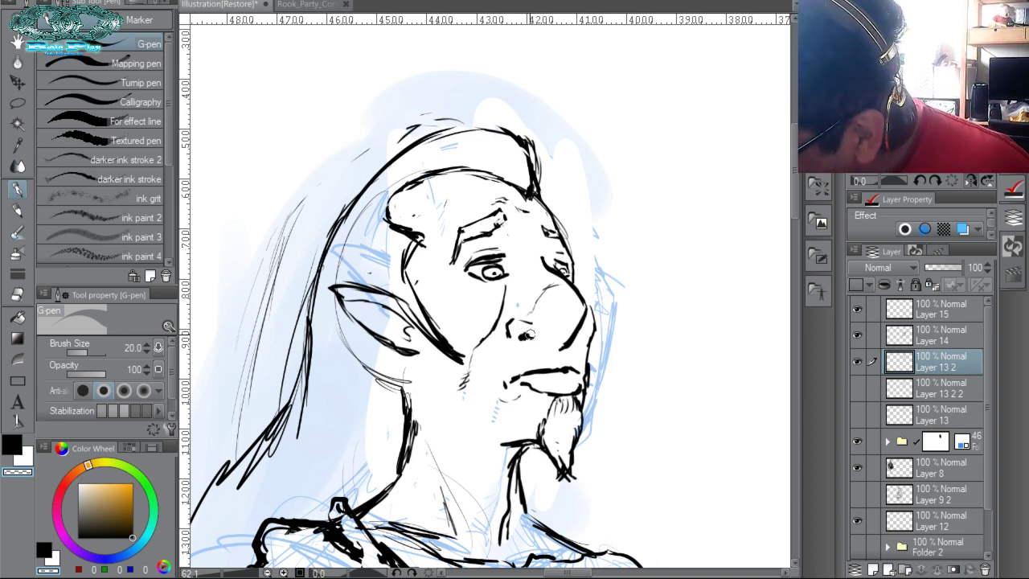
key(c)
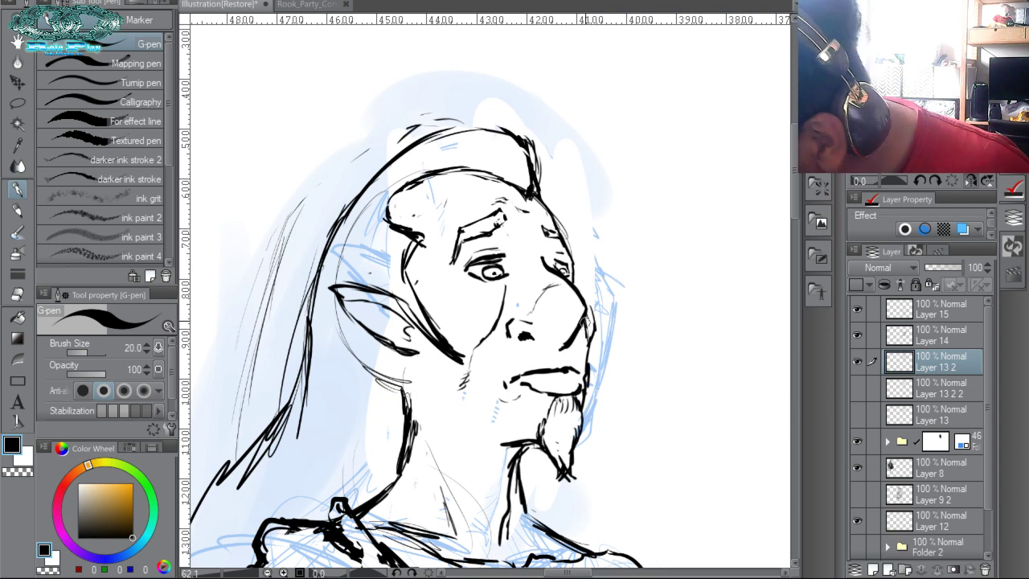
Redraw and thin the face's profile contour between the nose tip and the upper lip.
key(c)
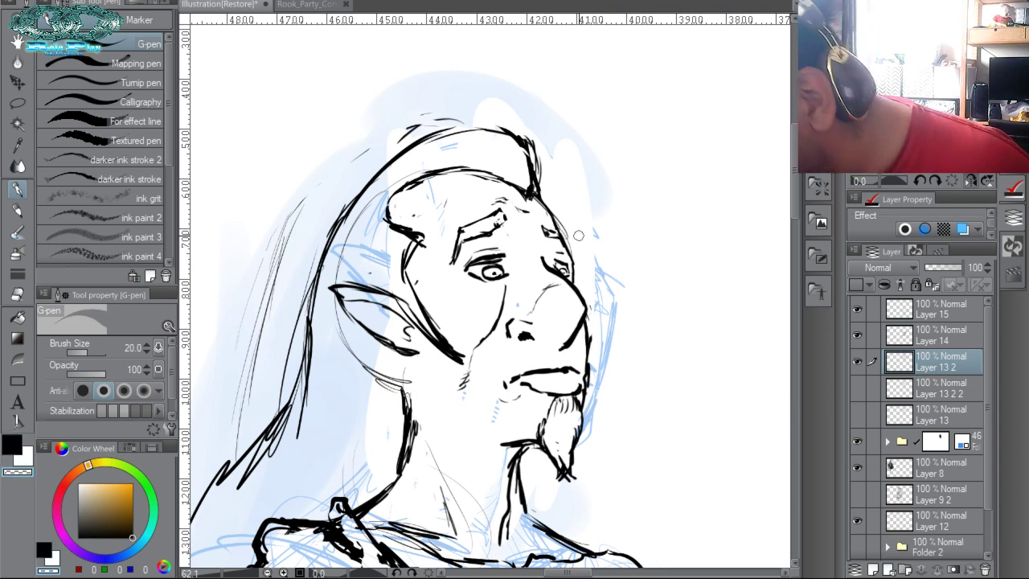
key(c)
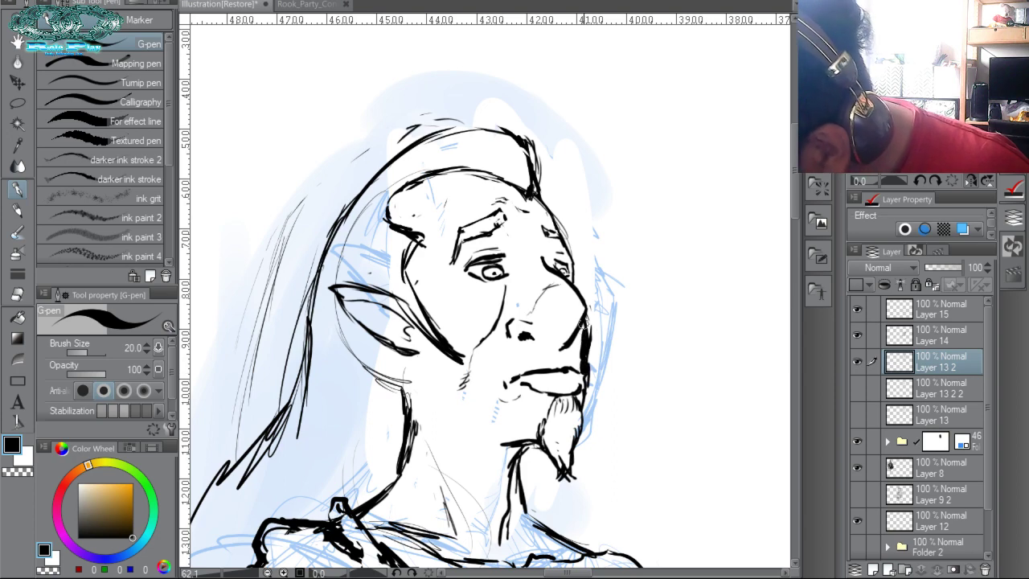
key(c)
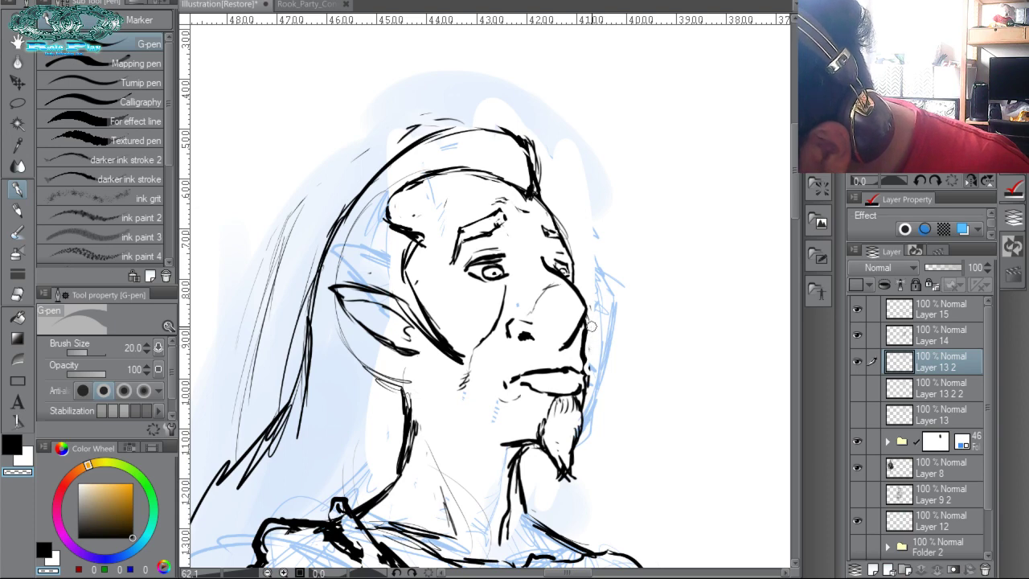
Ink and trim the front edge of the lips and redraw the short contour running down into the goatee.
key(c)
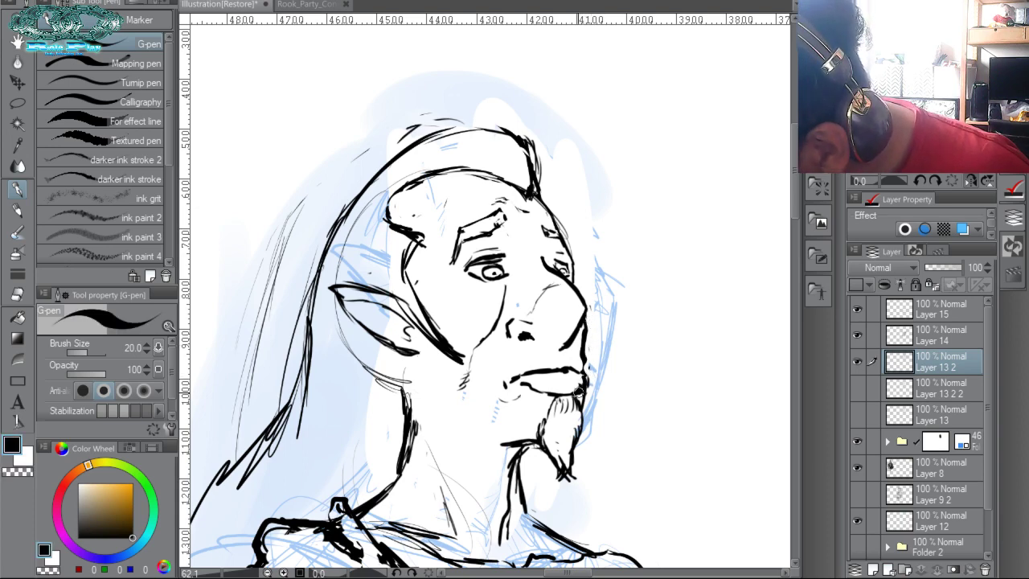
key(c)
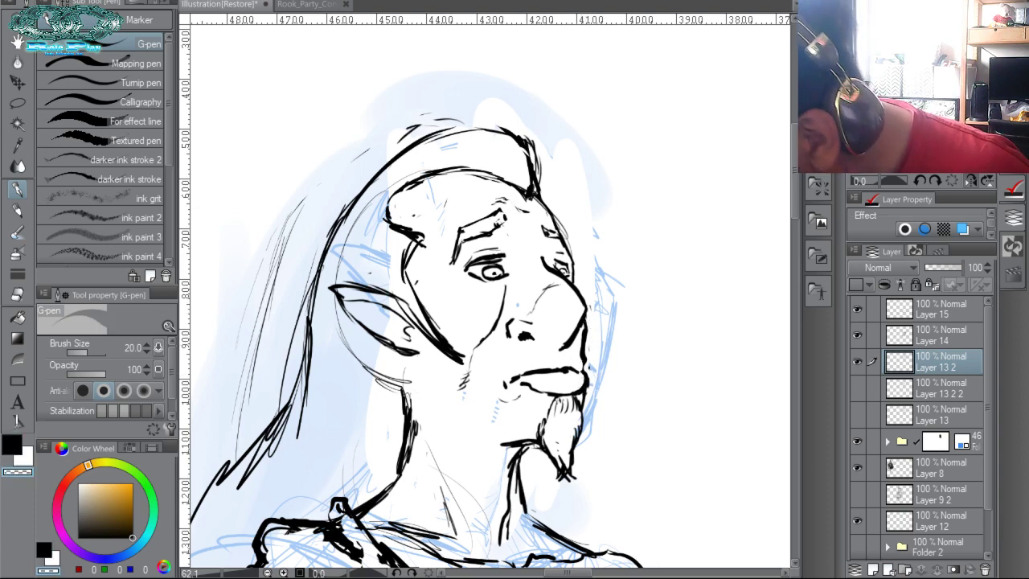
key(c)
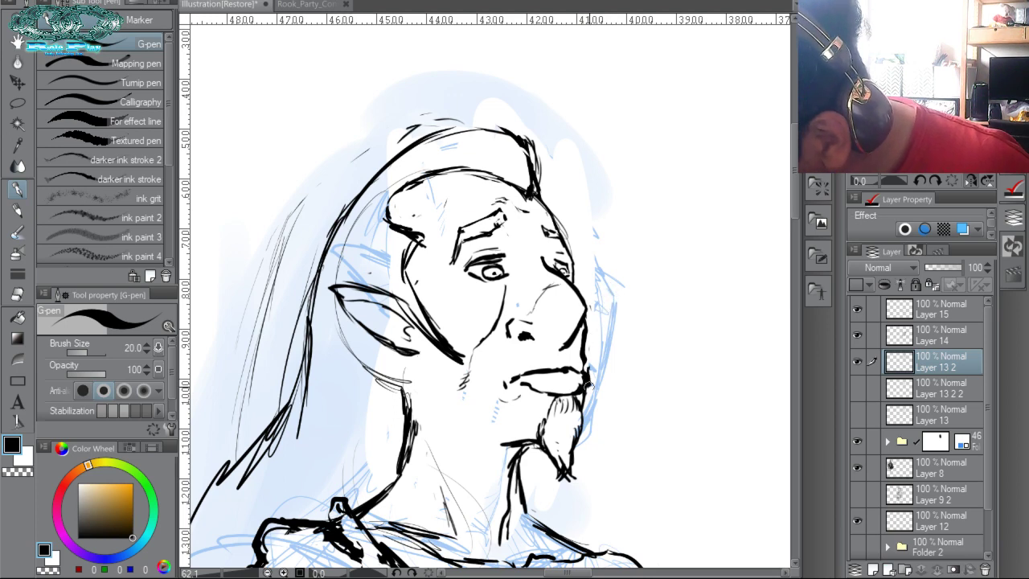
key(c)
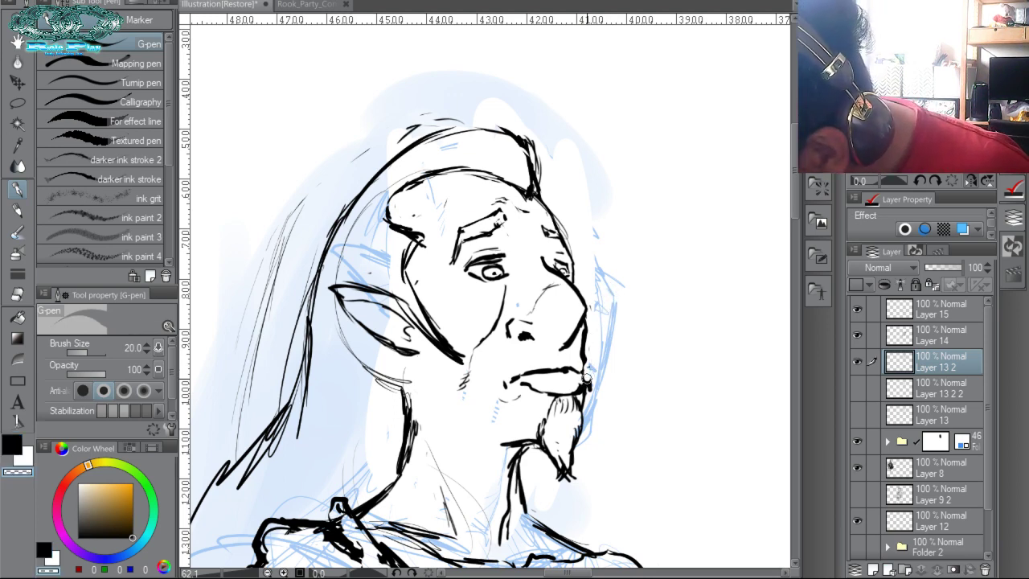
mouse_move(587, 378)
mouse_down()
mouse_move(582, 392)
mouse_move(591, 387)
mouse_move(580, 386)
mouse_move(585, 367)
mouse_move(578, 404)
mouse_up()
key(c)
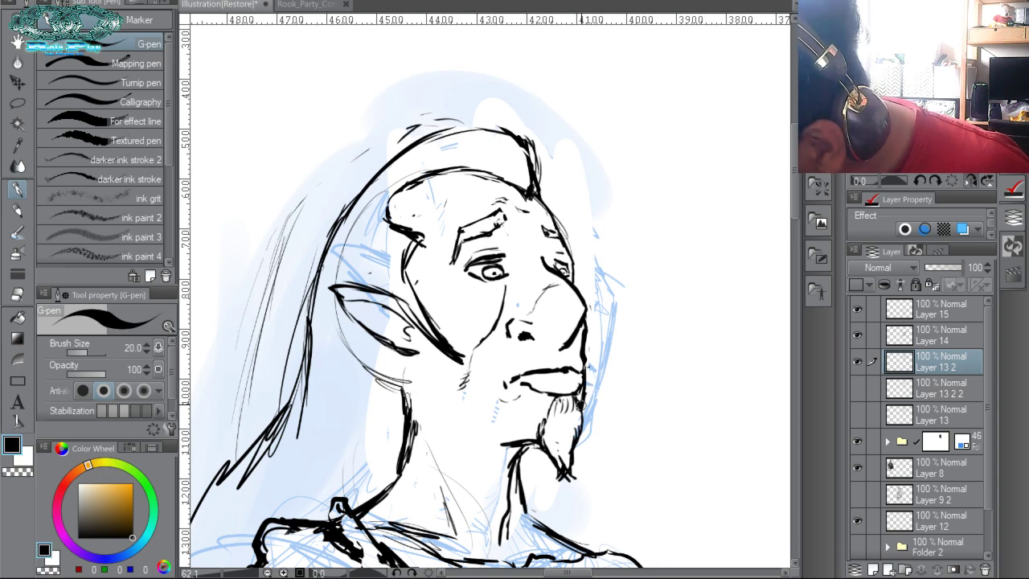
click(873, 170)
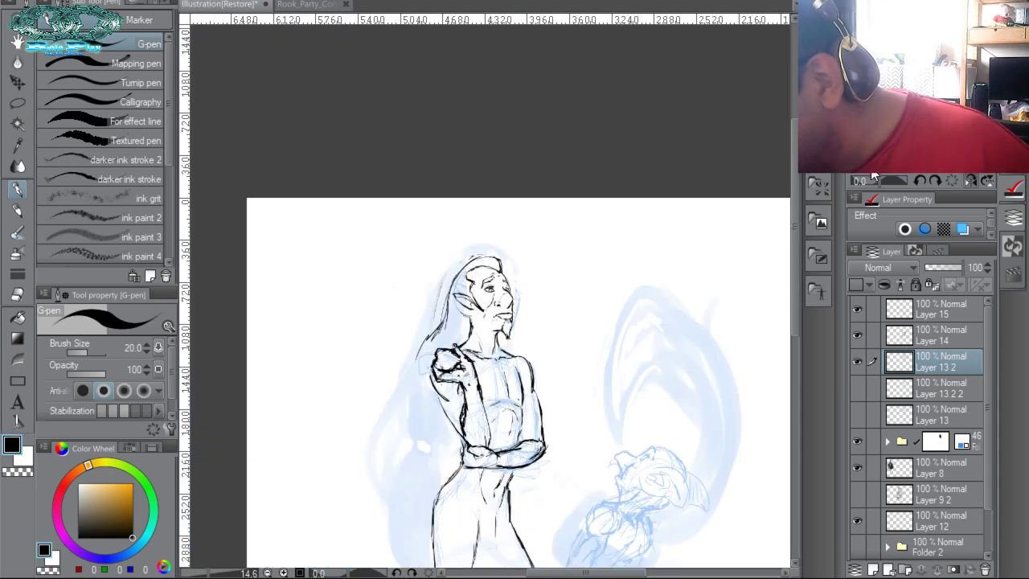
drag(873, 171, 878, 176)
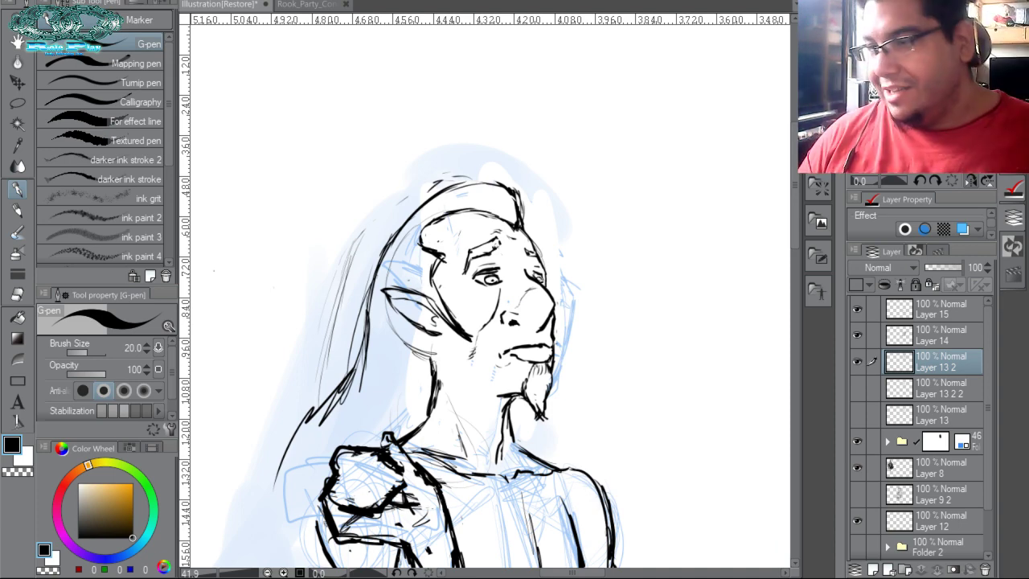
Examine the blue-haired elf and the surrounding characters in the Rook_Party_Concepts illustration as reference, and return to the figure drawing.
click(315, 5)
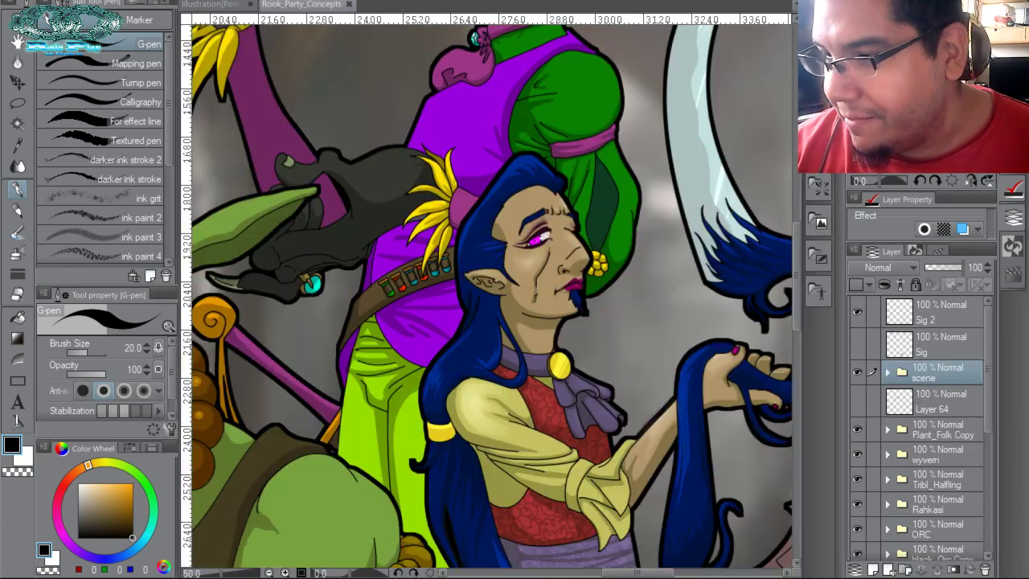
drag(354, 285, 500, 333)
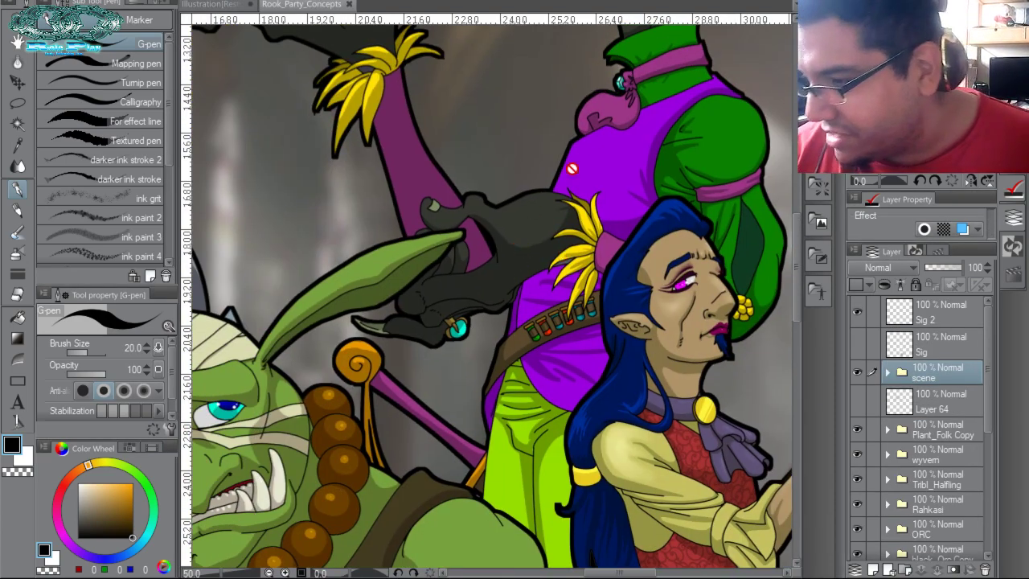
drag(689, 137, 629, 394)
drag(634, 290, 776, 209)
drag(604, 335, 593, 194)
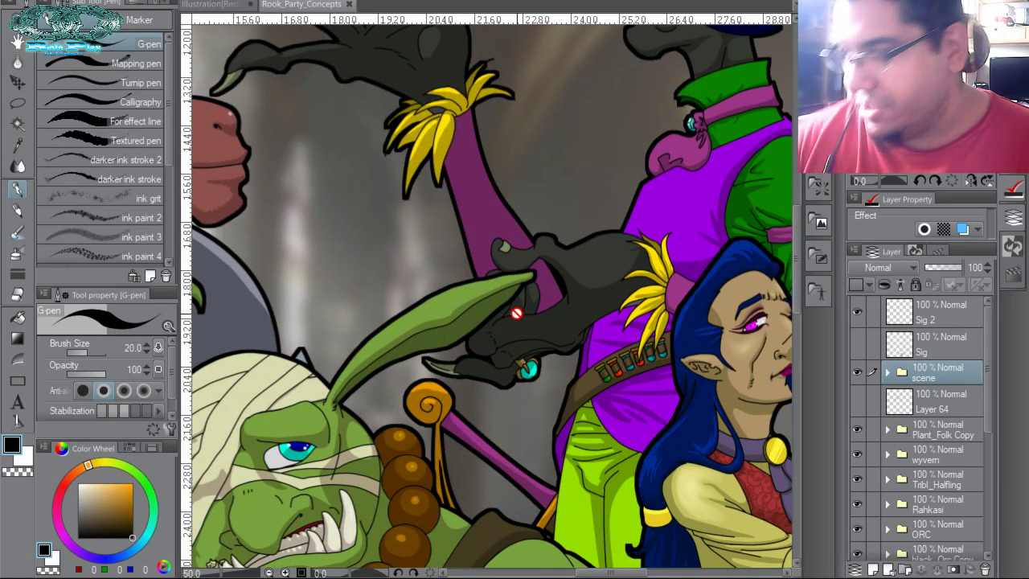
click(239, 5)
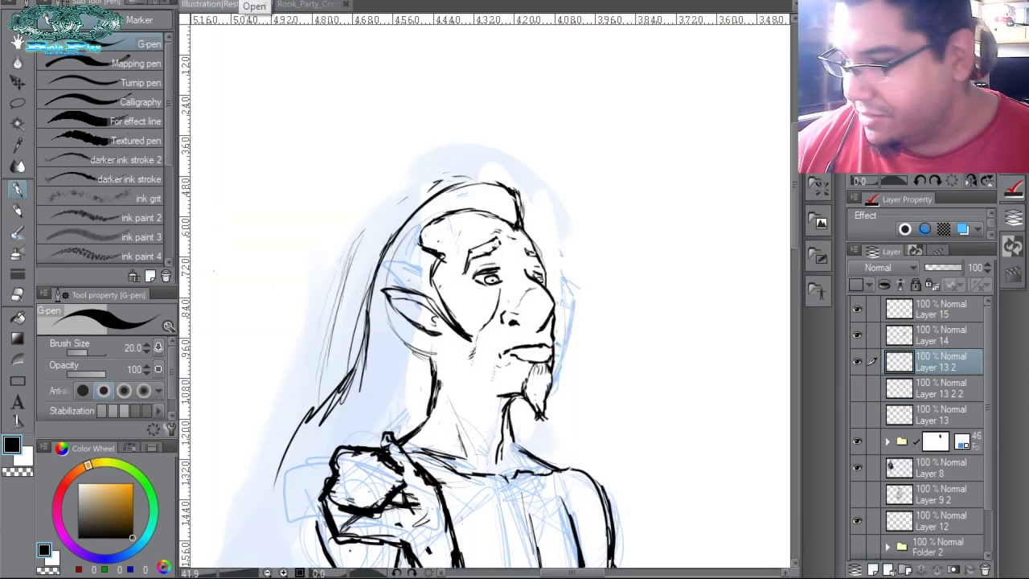
Duplicate Layer 14 beneath Layer 13 2 as a hidden backup, keeping the original Layer 14 active for drawing.
drag(645, 425, 628, 219)
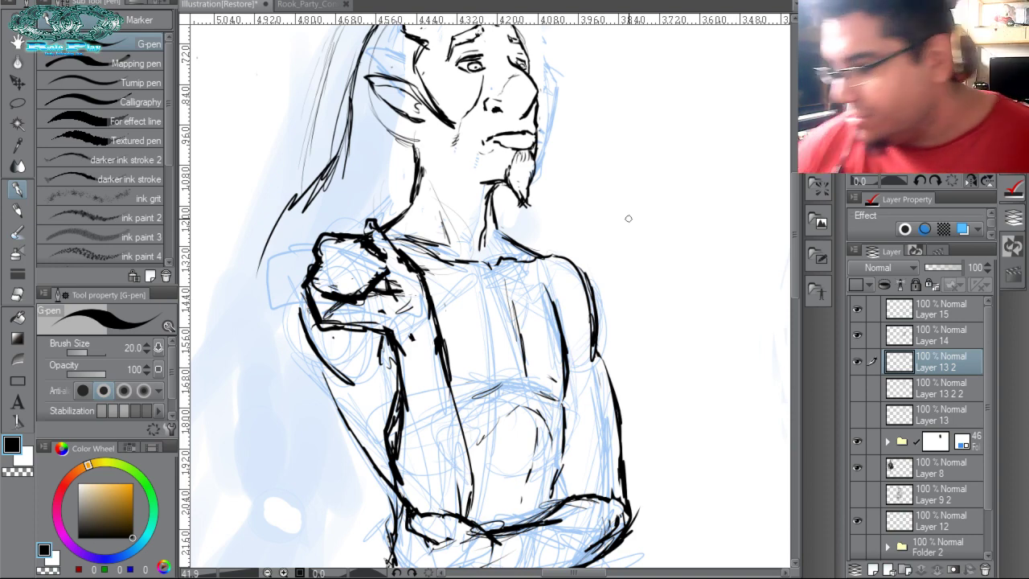
click(857, 335)
click(857, 335)
click(937, 336)
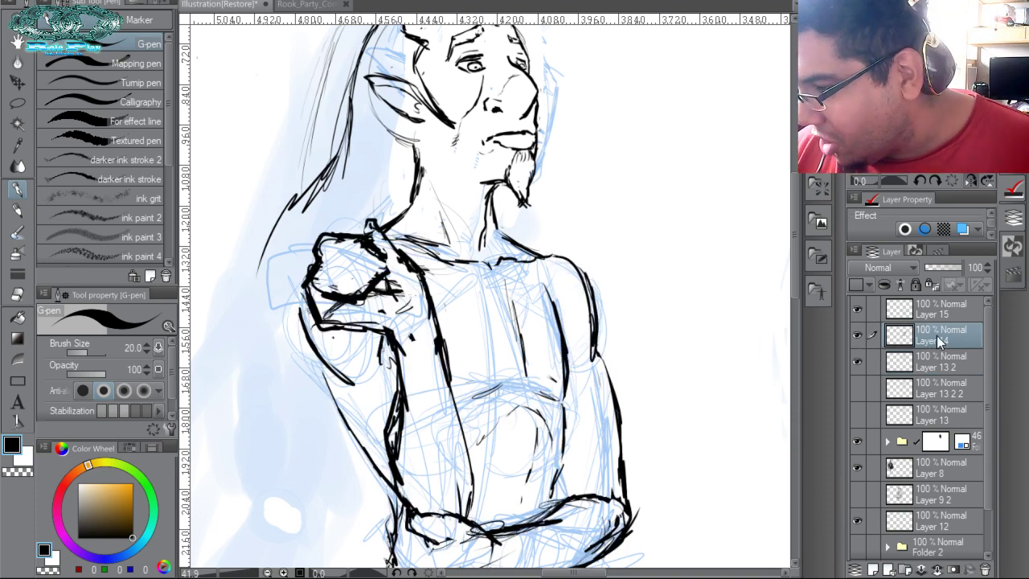
drag(937, 335, 941, 386)
click(858, 389)
click(935, 342)
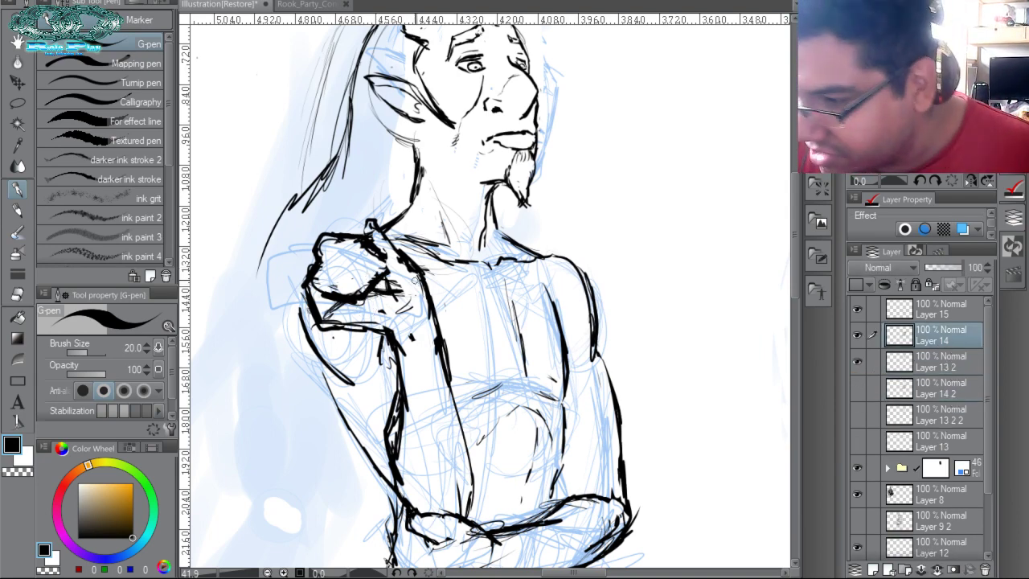
Erase the clumped fist at the near shoulder and ink a blocky hand form with a narrow knuckle band tapering to the wrist.
mouse_move(389, 271)
mouse_down()
mouse_move(369, 284)
mouse_move(340, 298)
mouse_move(325, 290)
mouse_move(357, 318)
mouse_move(401, 307)
mouse_move(351, 269)
mouse_move(313, 273)
mouse_move(333, 314)
mouse_move(356, 321)
mouse_move(367, 220)
mouse_move(399, 292)
mouse_up()
mouse_move(389, 330)
mouse_down()
mouse_move(428, 312)
mouse_move(431, 334)
mouse_move(378, 328)
mouse_up()
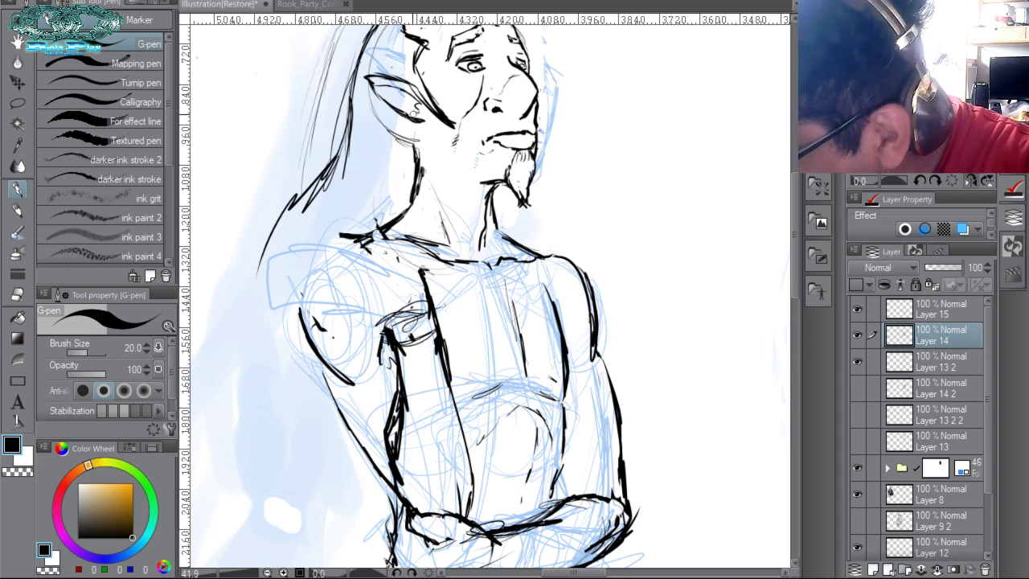
drag(311, 288, 386, 335)
mouse_move(384, 333)
mouse_down()
mouse_move(323, 305)
mouse_move(375, 330)
mouse_up()
mouse_move(375, 329)
mouse_down()
mouse_move(436, 301)
mouse_move(381, 275)
mouse_move(353, 289)
mouse_move(309, 278)
mouse_up()
mouse_move(376, 274)
mouse_down()
mouse_move(297, 283)
mouse_move(367, 323)
mouse_up()
mouse_move(304, 277)
mouse_down()
mouse_move(300, 249)
mouse_move(362, 250)
mouse_up()
mouse_move(367, 247)
mouse_down()
mouse_move(288, 255)
mouse_move(302, 255)
mouse_up()
drag(373, 246, 425, 296)
mouse_move(390, 263)
mouse_down()
mouse_move(398, 271)
mouse_move(363, 266)
mouse_move(417, 299)
mouse_up()
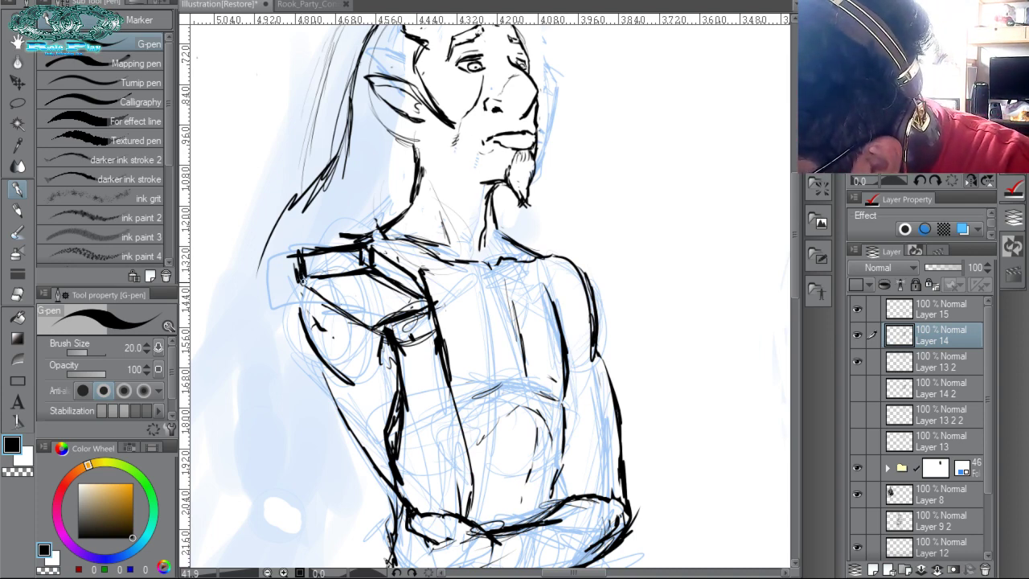
Mark a row of knuckle circles along the hand's front band, and draw the curled fingers and raised thumb over it.
drag(304, 259, 359, 255)
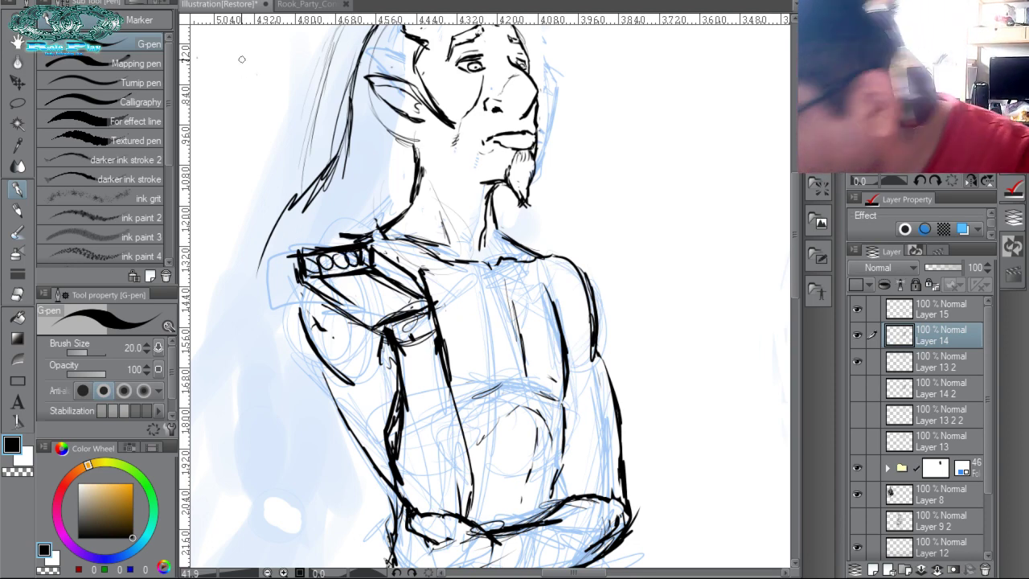
mouse_move(342, 258)
mouse_down()
mouse_move(349, 225)
mouse_move(363, 227)
mouse_move(329, 259)
mouse_move(346, 258)
mouse_move(338, 241)
mouse_move(338, 267)
mouse_move(324, 241)
mouse_move(316, 259)
mouse_move(313, 233)
mouse_move(310, 251)
mouse_move(326, 225)
mouse_move(301, 273)
mouse_move(305, 233)
mouse_move(333, 250)
mouse_move(334, 262)
mouse_move(349, 230)
mouse_move(340, 248)
mouse_move(360, 255)
mouse_up()
key(c)
mouse_move(360, 256)
mouse_down()
mouse_move(354, 232)
mouse_move(351, 249)
mouse_move(360, 211)
mouse_up()
key(c)
mouse_move(370, 204)
mouse_down()
mouse_move(384, 196)
mouse_move(368, 227)
mouse_move(376, 250)
mouse_move(404, 268)
mouse_up()
key(c)
mouse_move(368, 238)
mouse_down()
mouse_move(393, 289)
mouse_move(369, 262)
mouse_up()
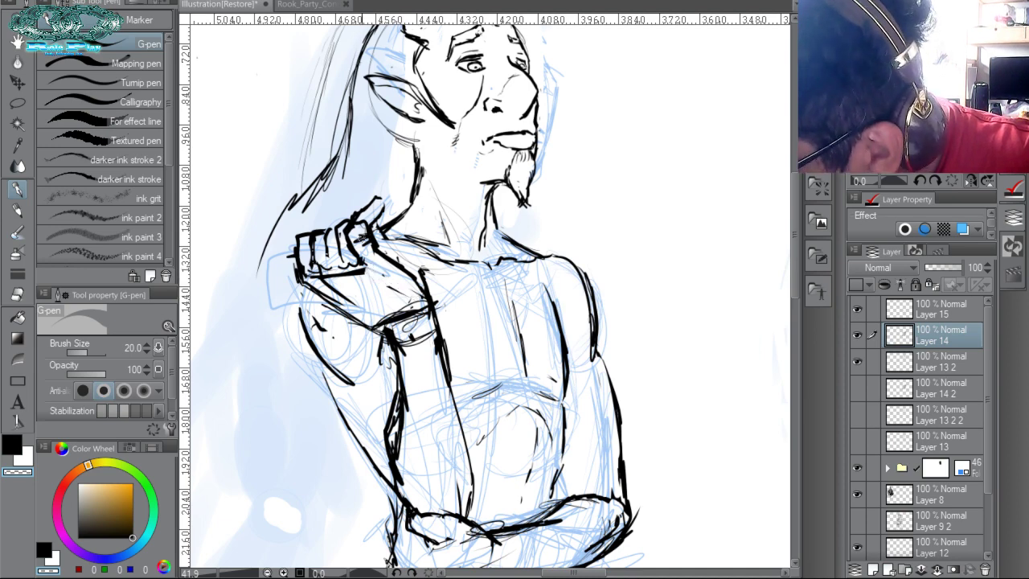
Reinforce the thumb, fingertips and outer finger edge, and thicken the contour from the thumb base to the wrist.
key(c)
drag(344, 222, 364, 200)
mouse_move(328, 262)
mouse_down()
mouse_move(322, 229)
mouse_move(346, 217)
mouse_move(312, 235)
mouse_move(330, 221)
mouse_up()
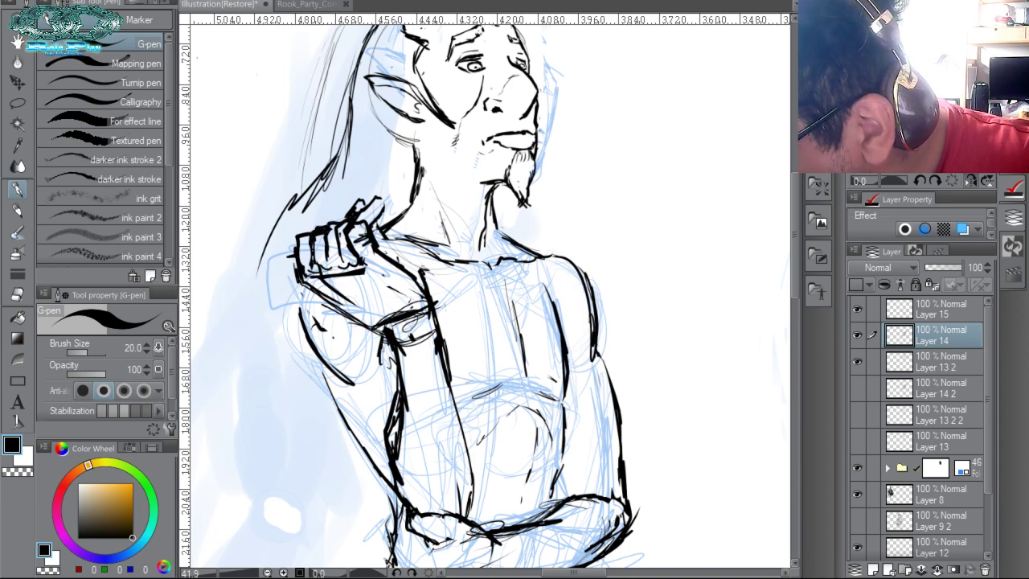
drag(297, 253, 298, 234)
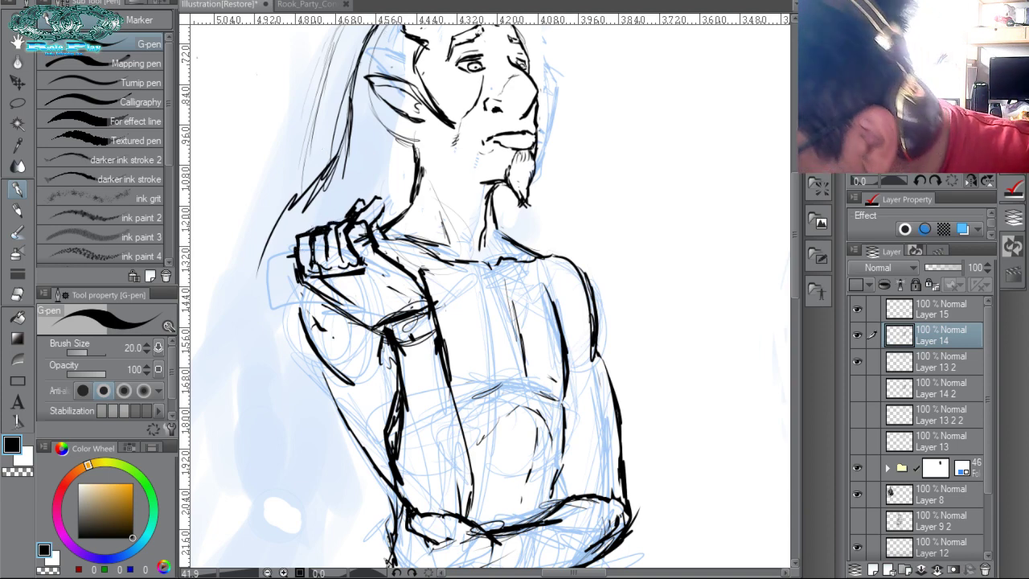
drag(374, 244, 422, 306)
Erase the construction lines inside the palm and wrist, and re-ink the hand's lower edge down to the forearm.
key(c)
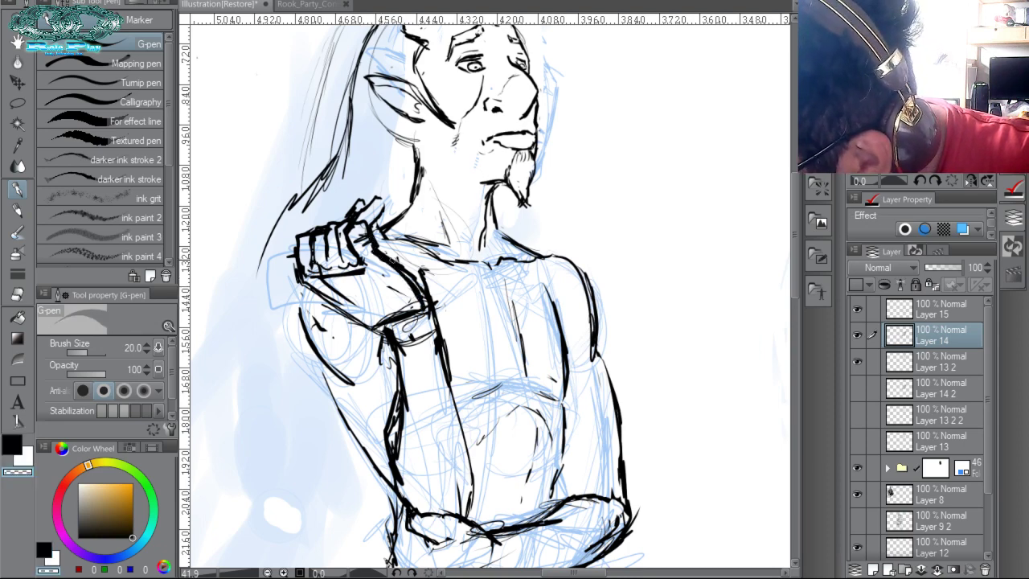
mouse_move(393, 260)
mouse_down()
mouse_move(432, 301)
mouse_move(442, 333)
mouse_move(388, 320)
mouse_move(412, 344)
mouse_move(410, 300)
mouse_move(320, 279)
mouse_move(365, 273)
mouse_up()
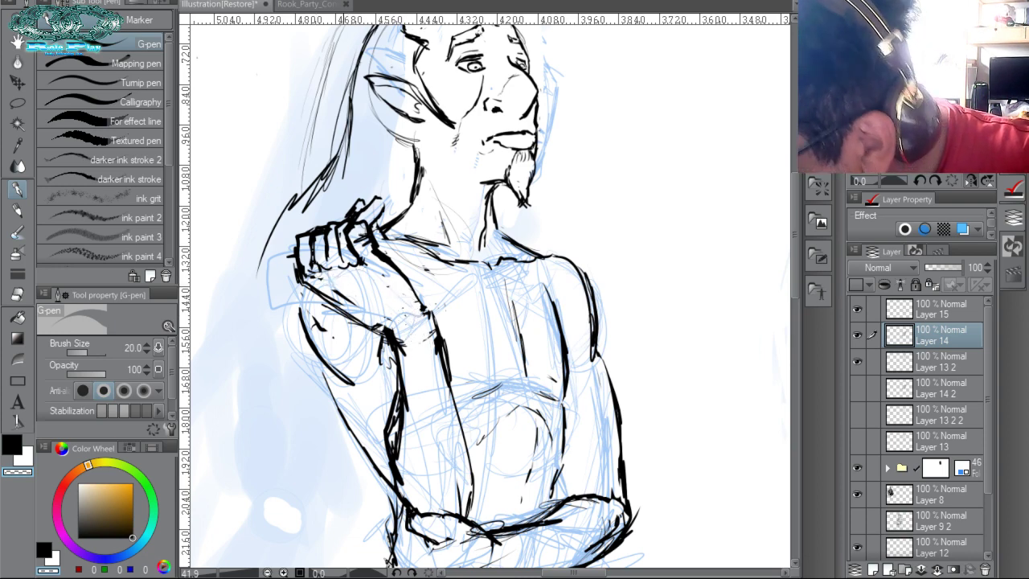
key(c)
key(c)
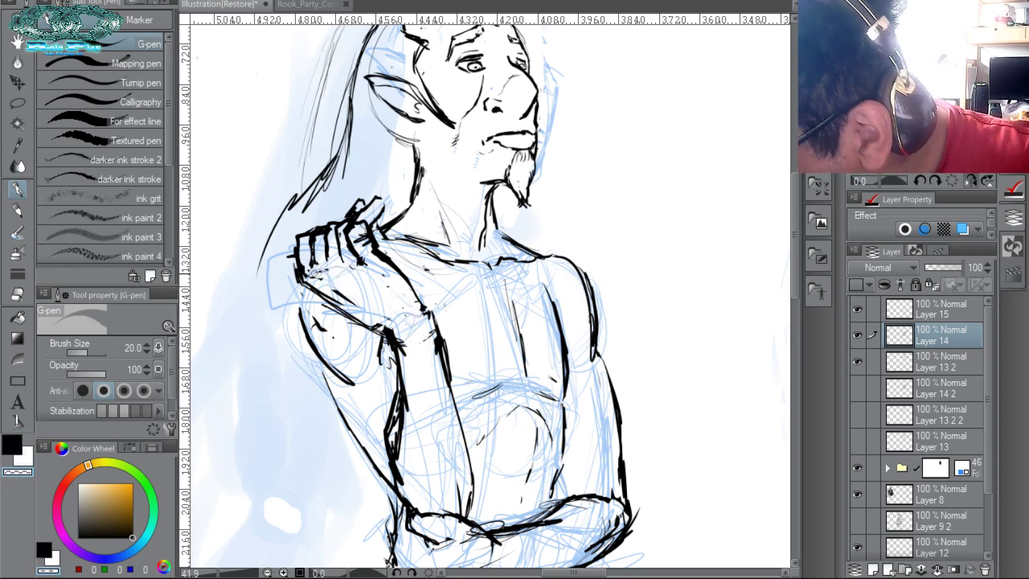
key(c)
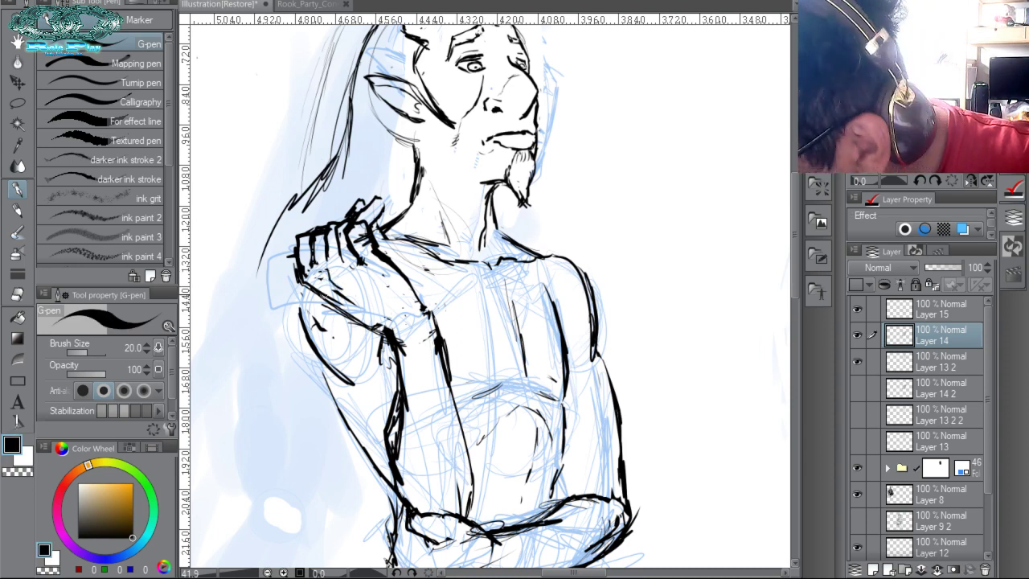
mouse_move(301, 275)
mouse_down()
mouse_move(373, 331)
mouse_move(394, 356)
mouse_up()
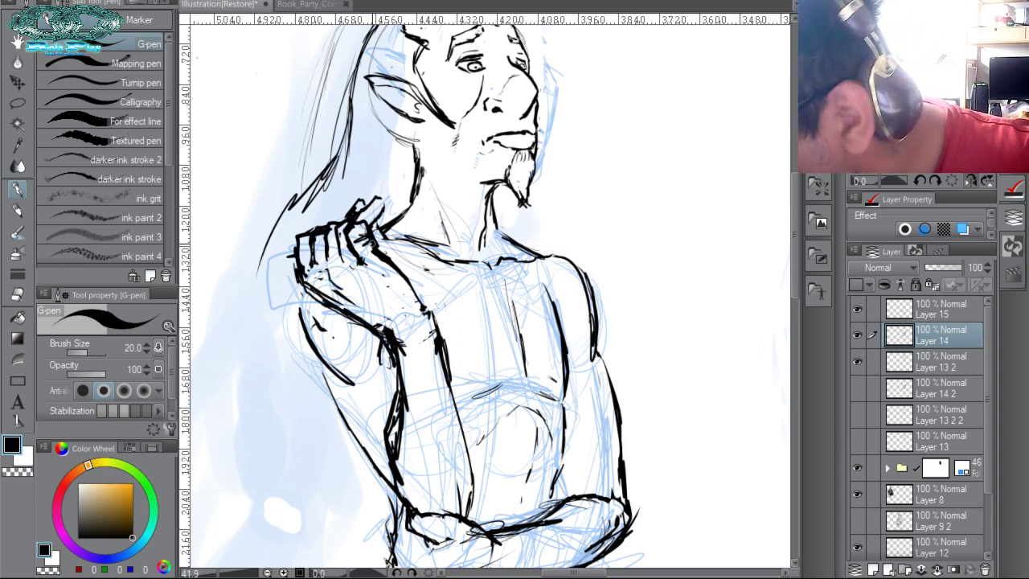
Select the inked hand at the near shoulder, try shifting and tilting it, and clear it from the layer.
key(ctrl+space)
drag(491, 261, 438, 153)
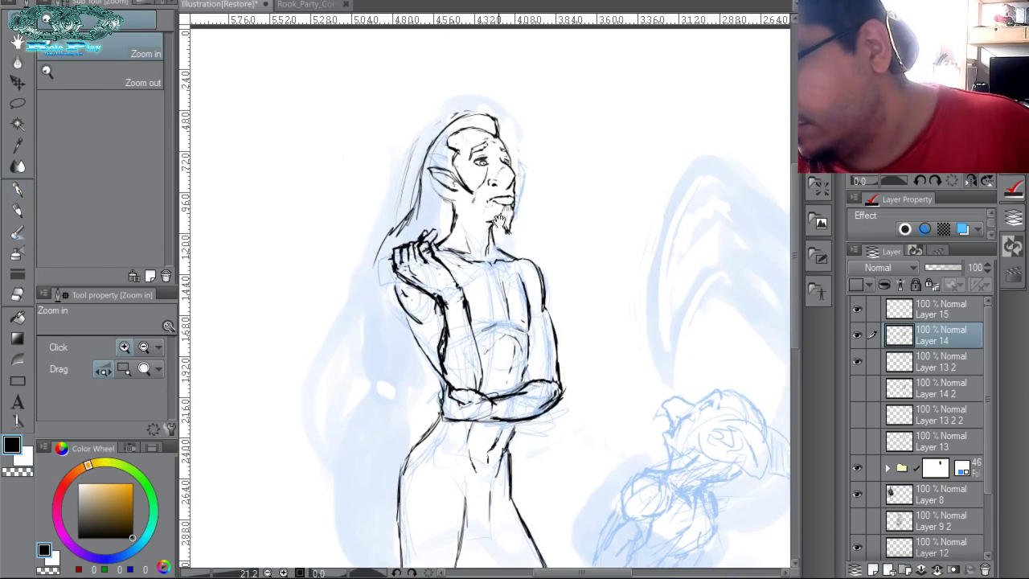
drag(511, 310, 532, 235)
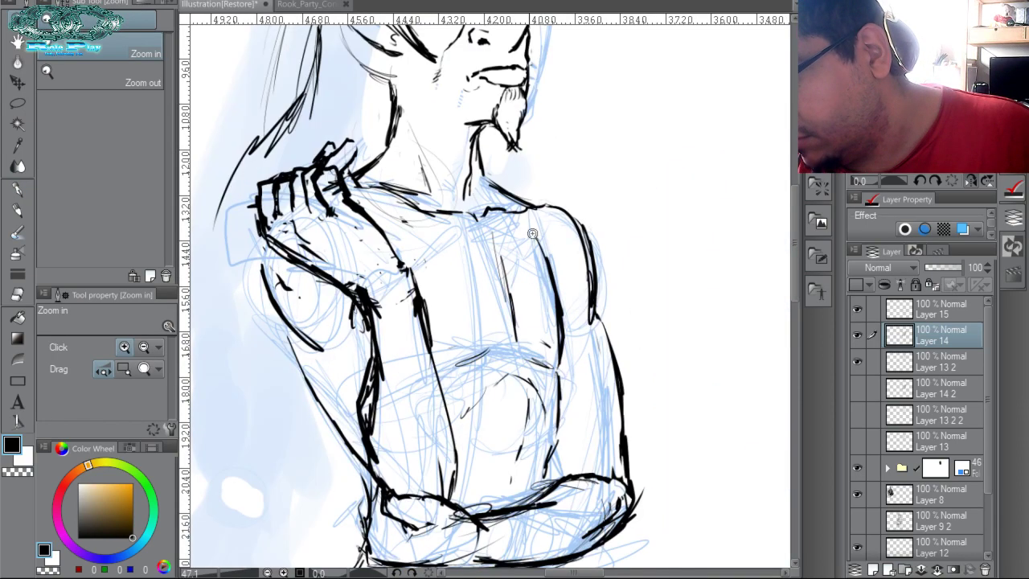
drag(492, 287, 497, 252)
alt+click(496, 251)
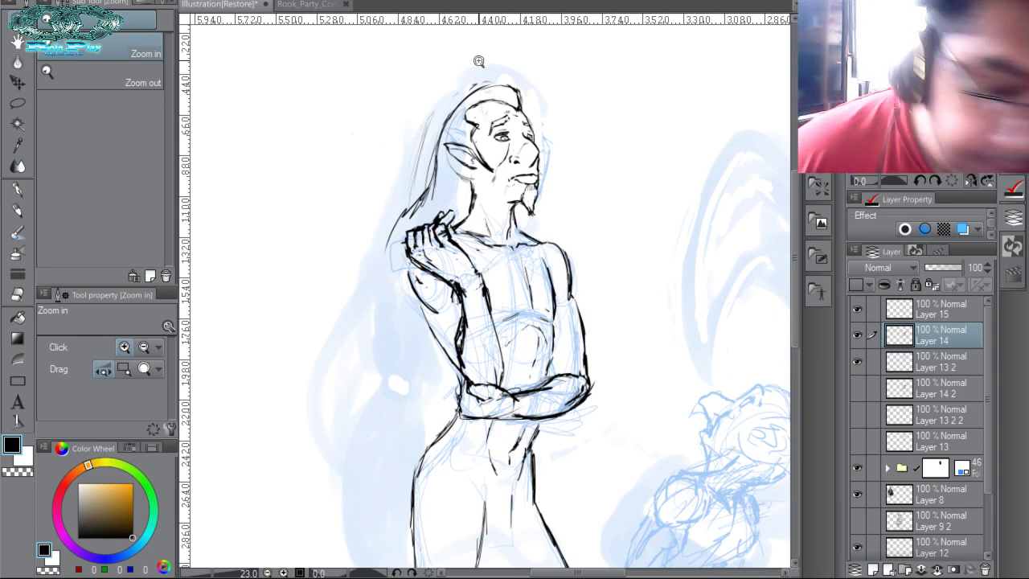
key(m)
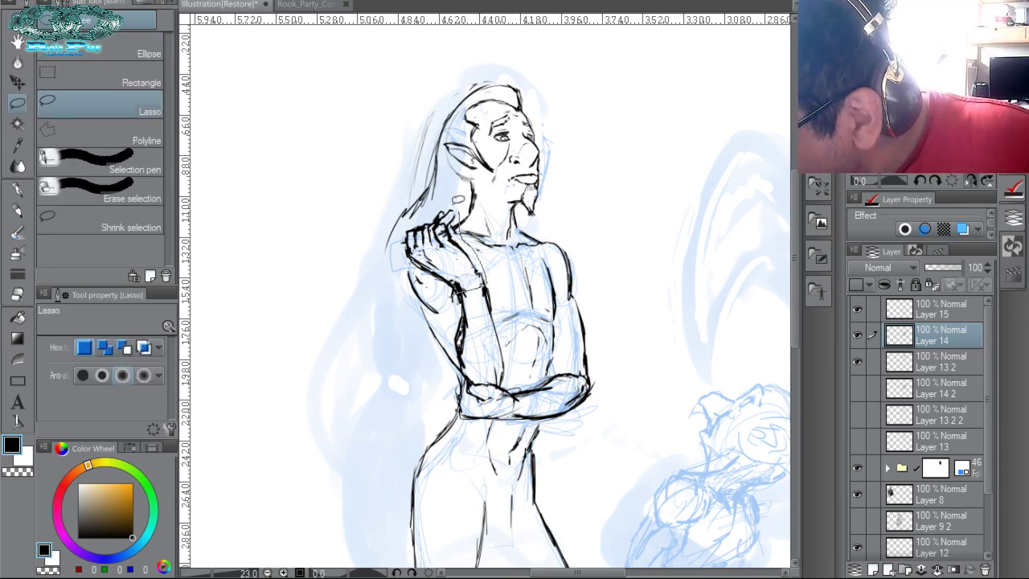
drag(460, 288, 474, 287)
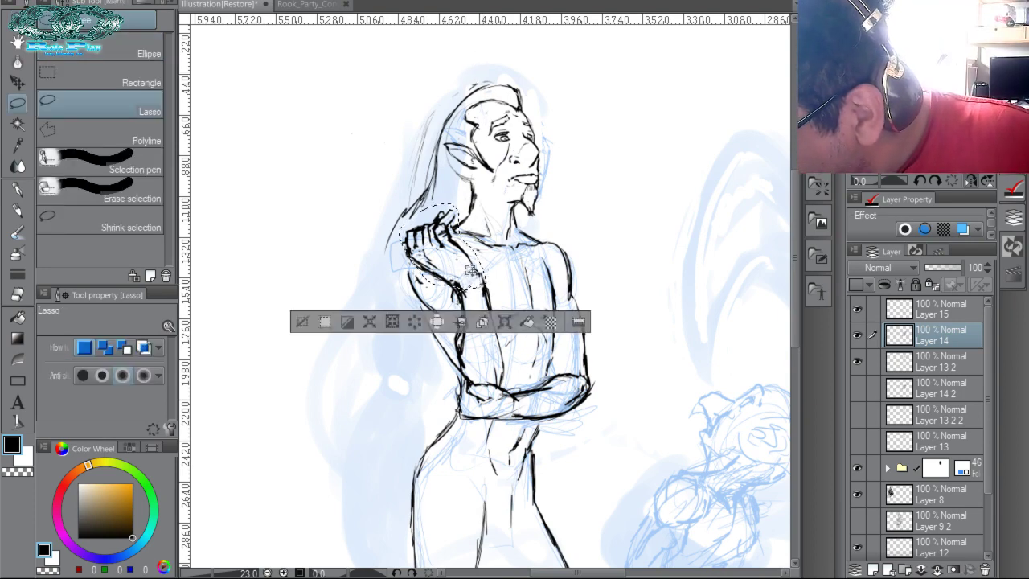
click(437, 321)
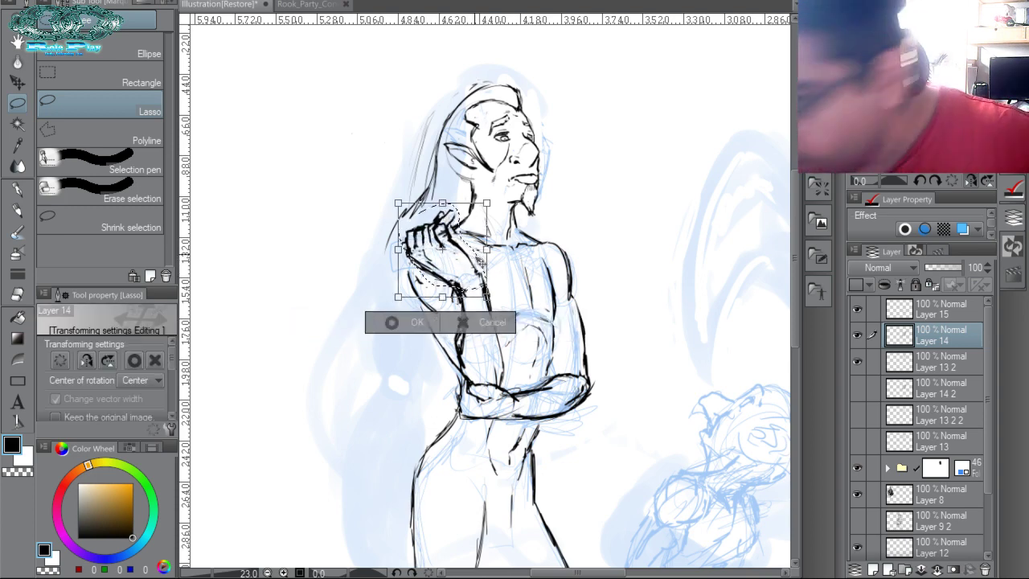
mouse_move(482, 263)
mouse_down()
mouse_move(498, 276)
mouse_move(490, 270)
mouse_up()
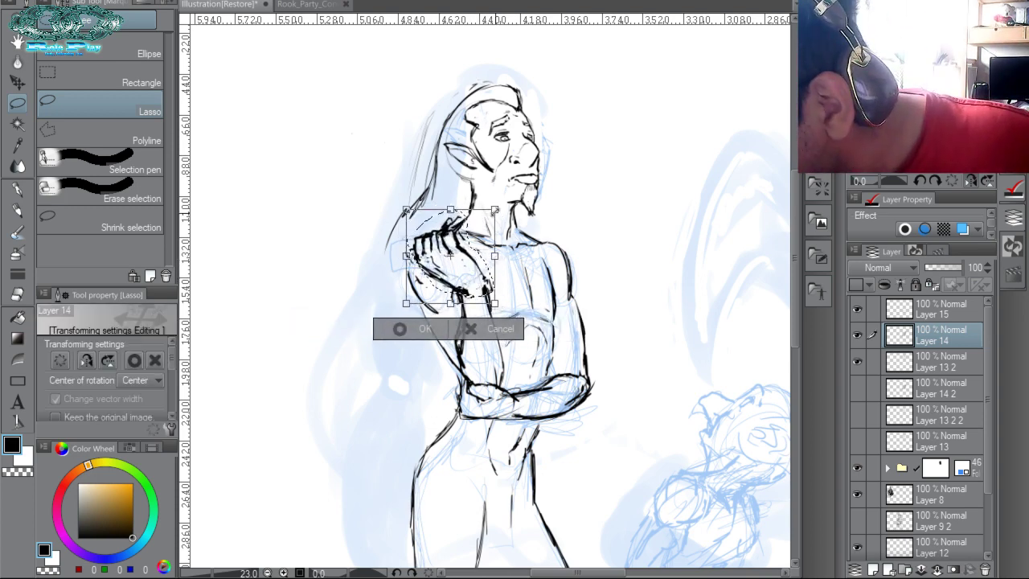
drag(499, 229, 480, 249)
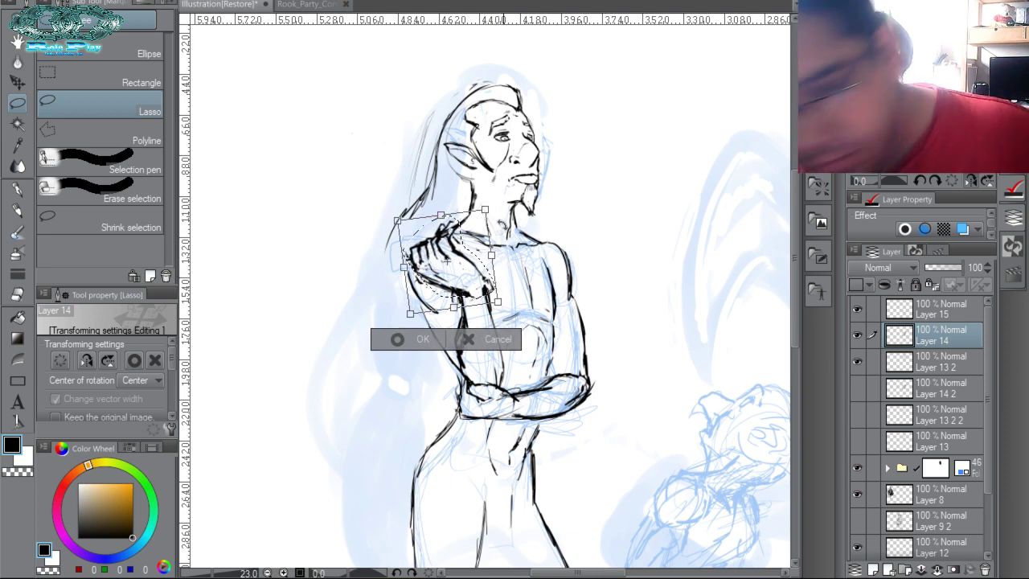
key(Return)
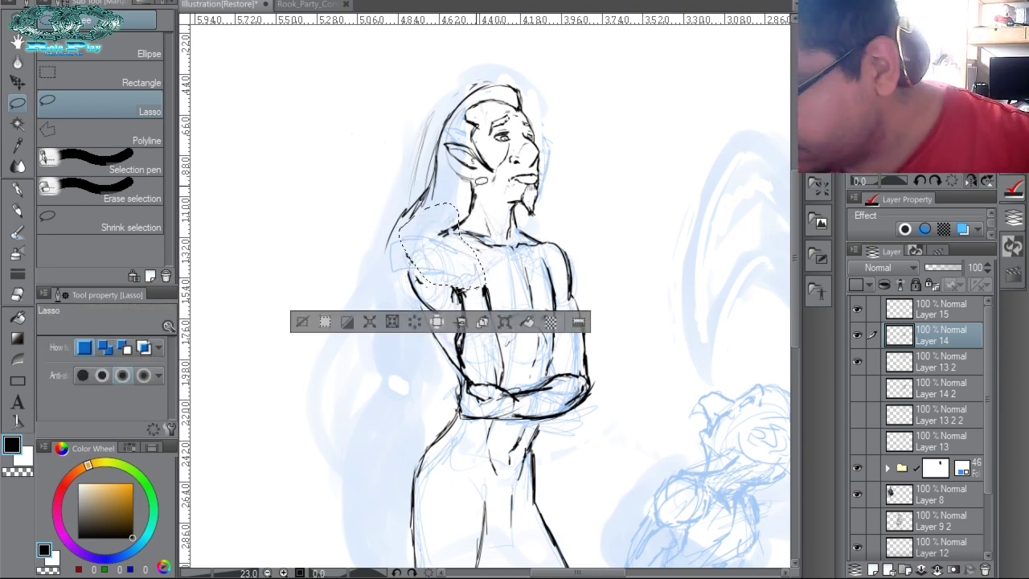
key(ctrl+d)
Sketch a new palm form with the G-pen at the near shoulder, with a slanted outer edge and a rounded wrist above the forearm.
key(ctrl+space)
drag(500, 289, 521, 314)
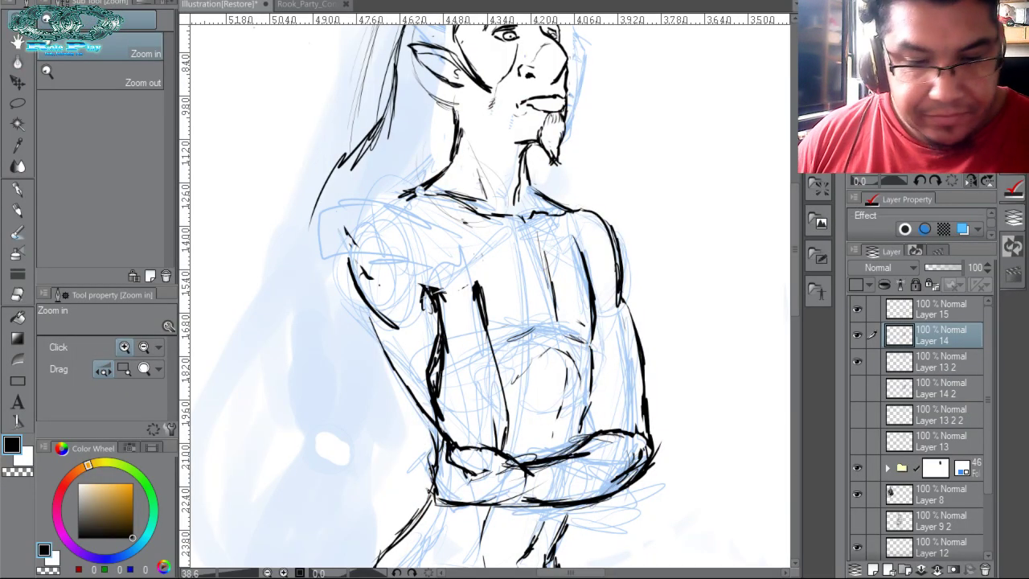
click(460, 264)
key(p)
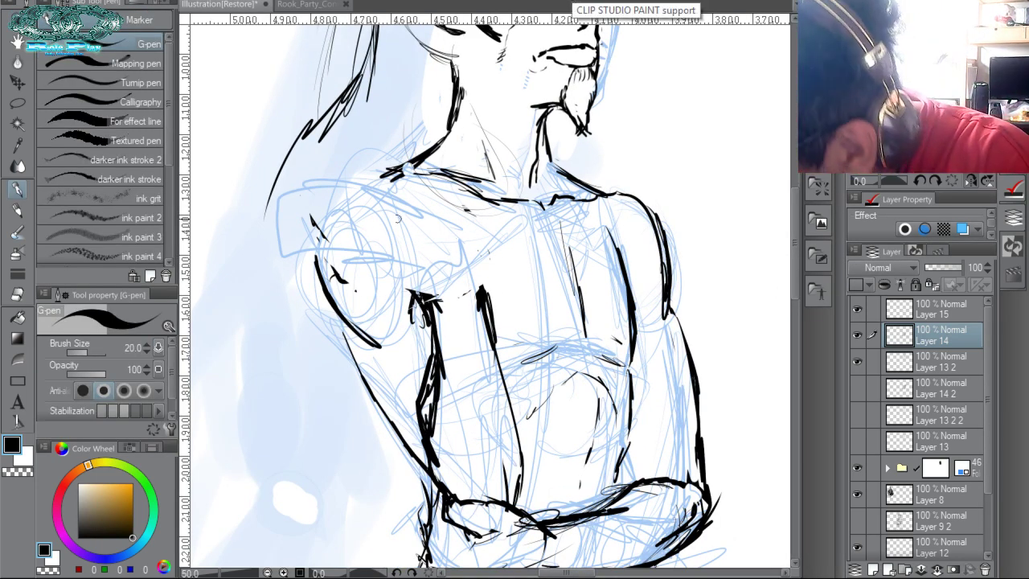
mouse_move(370, 228)
mouse_down()
mouse_move(459, 233)
mouse_move(423, 224)
mouse_up()
drag(376, 260, 410, 288)
drag(378, 261, 421, 296)
mouse_move(435, 302)
mouse_down()
mouse_move(480, 286)
mouse_move(472, 292)
mouse_up()
drag(430, 298, 481, 279)
mouse_move(431, 225)
mouse_down()
mouse_move(484, 283)
mouse_move(440, 306)
mouse_move(482, 264)
mouse_up()
Sketch a flat ellipse across the palm's upper end and thicken the hand's outer edge down to the wrist.
mouse_move(391, 235)
mouse_down()
mouse_move(462, 244)
mouse_move(463, 231)
mouse_up()
mouse_move(344, 259)
mouse_down()
mouse_move(473, 240)
mouse_move(349, 256)
mouse_move(436, 218)
mouse_up()
mouse_move(340, 236)
mouse_down()
mouse_move(465, 225)
mouse_move(452, 234)
mouse_up()
drag(362, 246, 408, 291)
drag(364, 253, 410, 291)
drag(362, 225, 370, 268)
mouse_move(358, 225)
mouse_down()
mouse_move(384, 281)
mouse_move(409, 295)
mouse_move(354, 263)
mouse_up()
drag(378, 274, 411, 295)
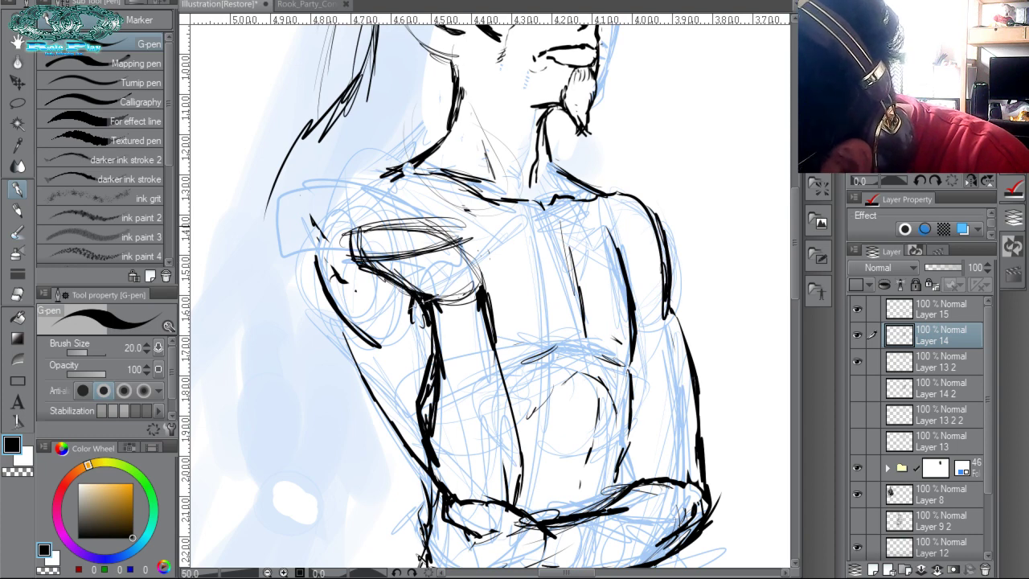
Replace the ellipse guide with a domed outline for the back of the fingers and a short thumb tip beside it.
drag(370, 227, 454, 233)
drag(364, 234, 450, 222)
drag(347, 227, 372, 212)
mouse_move(348, 227)
mouse_down()
mouse_move(386, 200)
mouse_move(378, 193)
mouse_move(423, 193)
mouse_move(463, 209)
mouse_move(480, 235)
mouse_move(468, 254)
mouse_move(483, 278)
mouse_move(444, 302)
mouse_up()
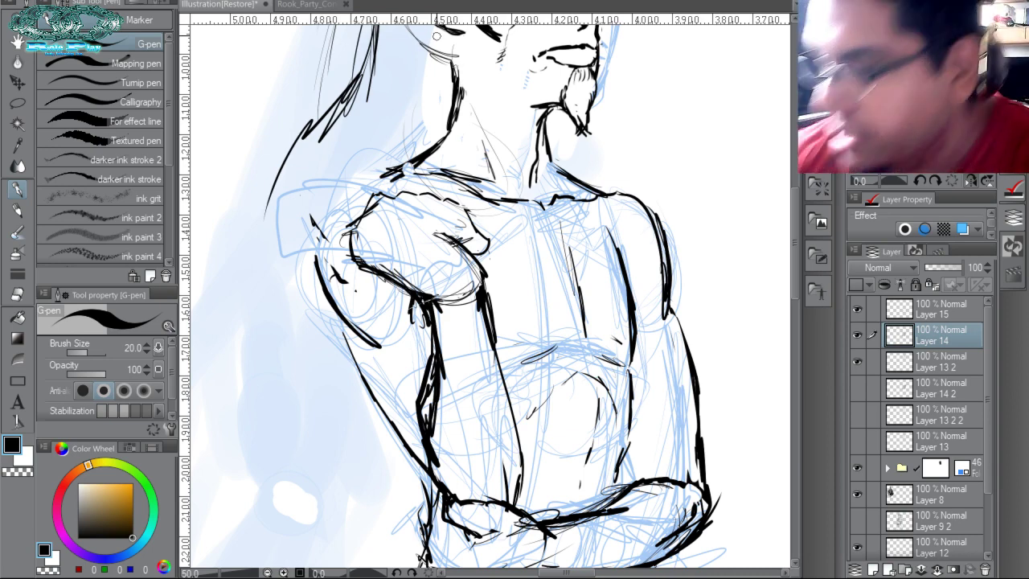
mouse_move(442, 233)
mouse_down()
mouse_move(461, 242)
mouse_move(468, 229)
mouse_move(461, 237)
mouse_up()
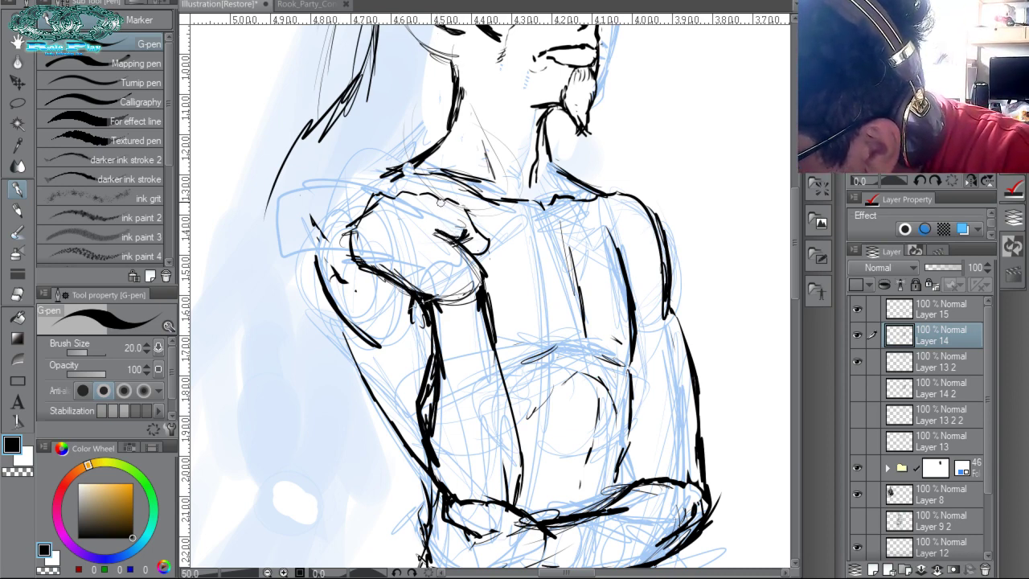
Ink the curled index finger's arch, hatch the thumb tip, and mark short finger divisions along the hand's upper edge.
mouse_move(440, 200)
mouse_down()
mouse_move(455, 200)
mouse_move(482, 242)
mouse_move(466, 240)
mouse_move(463, 251)
mouse_up()
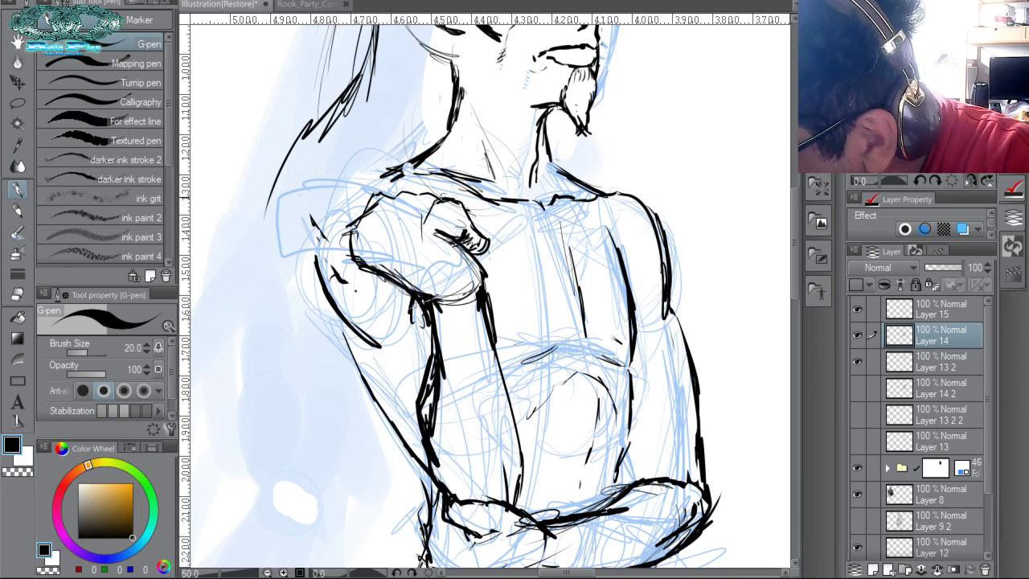
drag(444, 198, 417, 229)
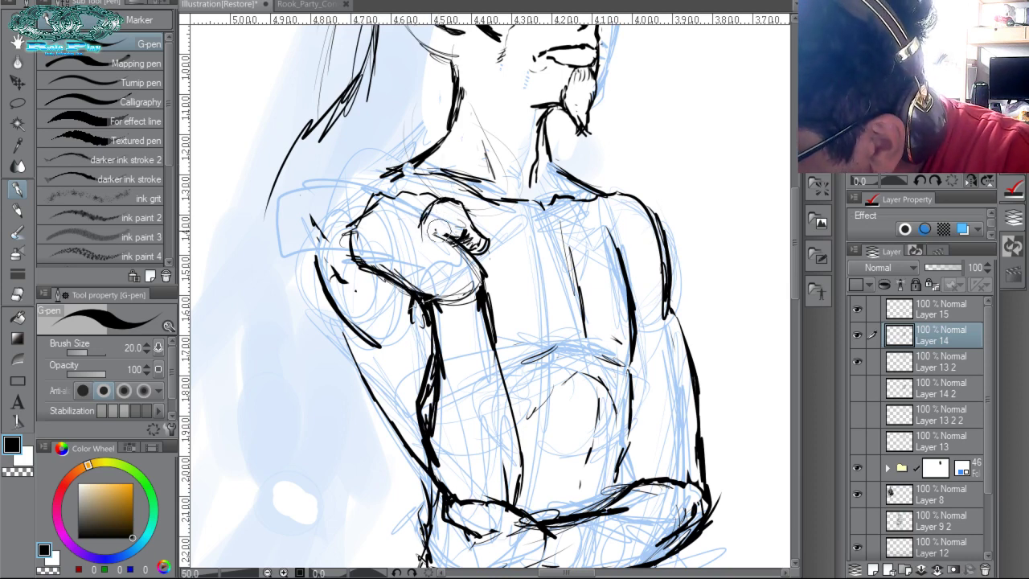
mouse_move(438, 198)
mouse_down()
mouse_move(420, 225)
mouse_move(404, 213)
mouse_move(355, 227)
mouse_up()
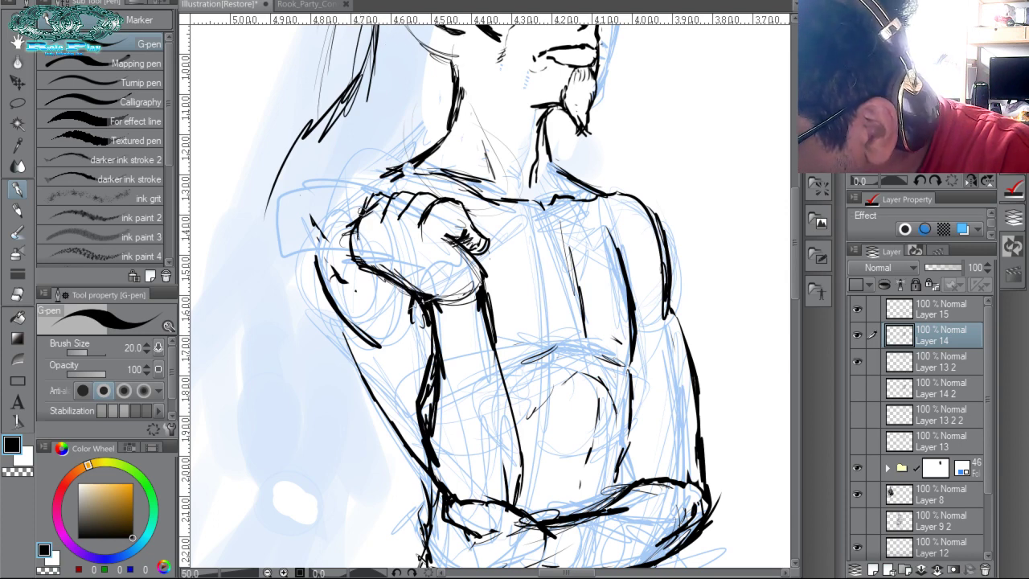
Draw an arc across the palm down to the thumb base and a row of rounded fingertips beneath it.
mouse_move(362, 211)
mouse_down()
mouse_move(353, 245)
mouse_move(387, 273)
mouse_up()
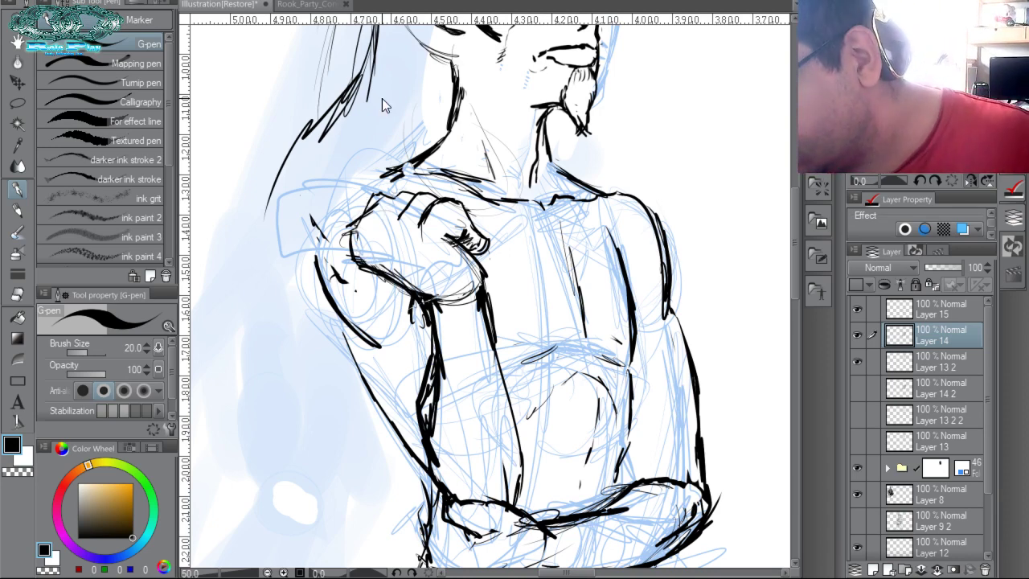
drag(378, 192, 350, 240)
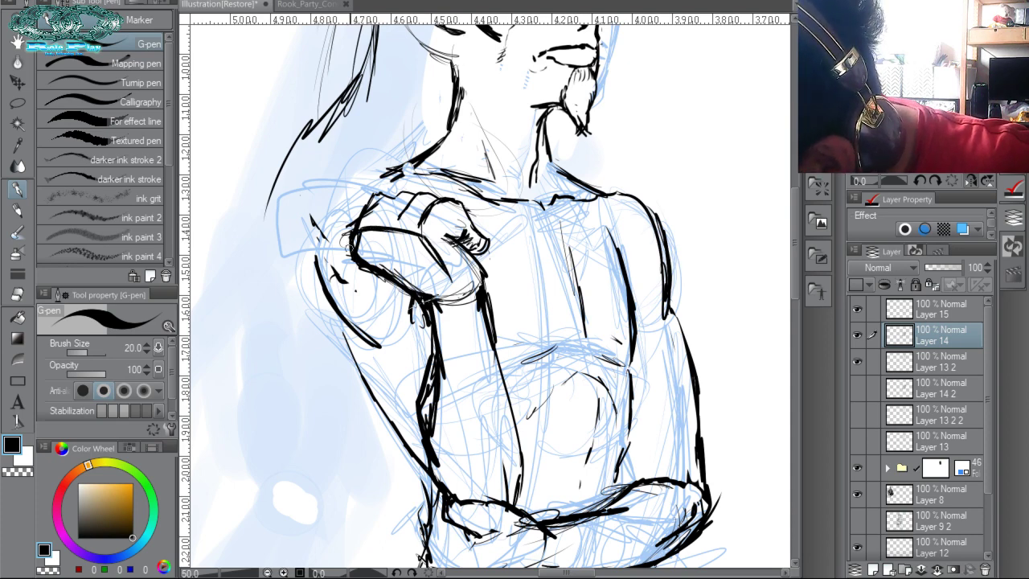
mouse_move(368, 230)
mouse_down()
mouse_move(383, 256)
mouse_move(414, 253)
mouse_move(370, 238)
mouse_move(406, 236)
mouse_move(390, 255)
mouse_move(346, 255)
mouse_up()
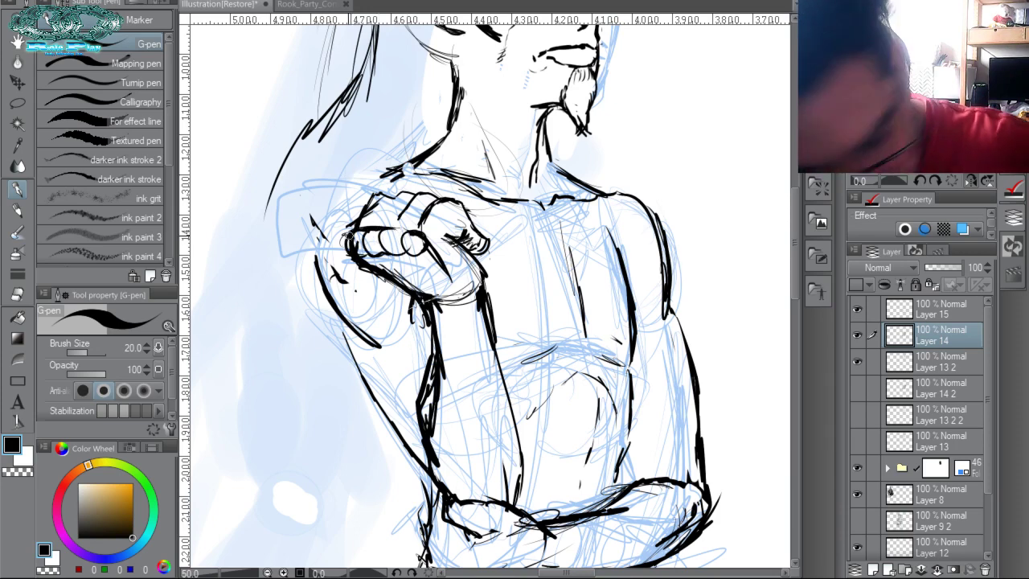
Erase the hand's outer upper edge and ink a raised, bent little finger reaching up toward the neck.
key(c)
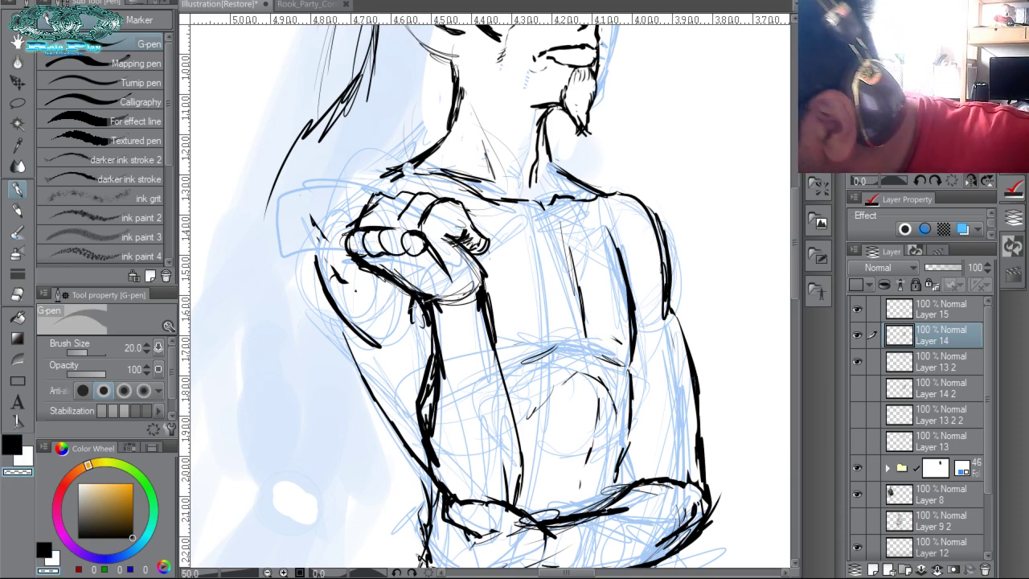
mouse_move(375, 203)
mouse_down()
mouse_move(361, 218)
mouse_move(361, 189)
mouse_up()
key(c)
mouse_move(376, 226)
mouse_down()
mouse_move(380, 178)
mouse_move(360, 186)
mouse_move(362, 177)
mouse_move(381, 162)
mouse_move(408, 164)
mouse_move(384, 186)
mouse_move(404, 153)
mouse_move(382, 163)
mouse_move(401, 163)
mouse_move(388, 172)
mouse_up()
key(c)
key(c)
mouse_move(375, 225)
mouse_down()
mouse_move(391, 198)
mouse_move(407, 196)
mouse_up()
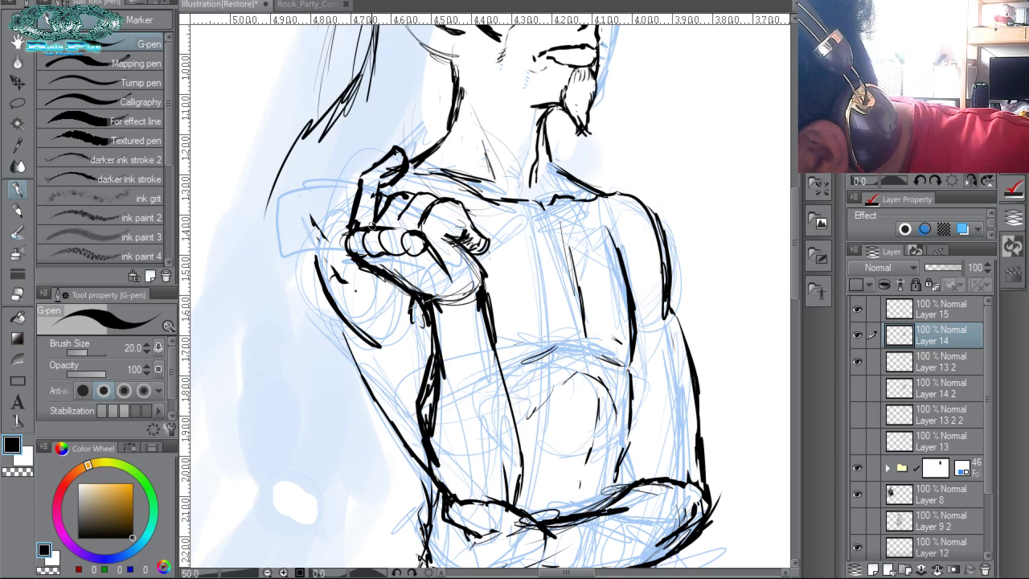
Ink the divisions between the curled fingers, reshape the thumb tip, and clean up the raised fingertip.
mouse_move(371, 228)
mouse_down()
mouse_move(373, 243)
mouse_move(405, 204)
mouse_move(431, 193)
mouse_up()
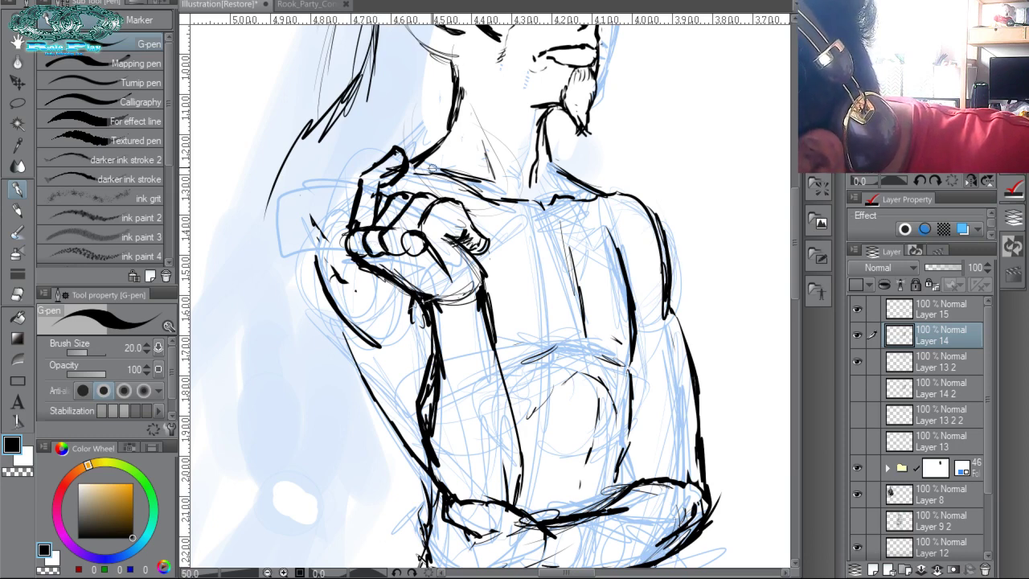
mouse_move(423, 249)
mouse_down()
mouse_move(409, 258)
mouse_move(418, 219)
mouse_move(458, 193)
mouse_move(489, 220)
mouse_move(492, 206)
mouse_move(444, 236)
mouse_move(464, 223)
mouse_move(486, 245)
mouse_move(449, 204)
mouse_move(473, 217)
mouse_up()
key(c)
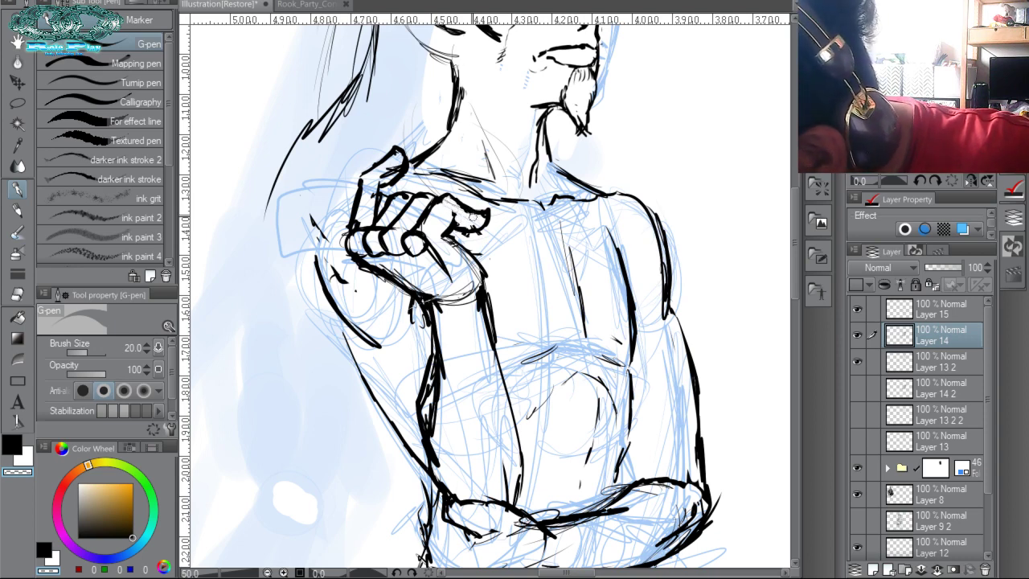
key(c)
key(c)
key(c)
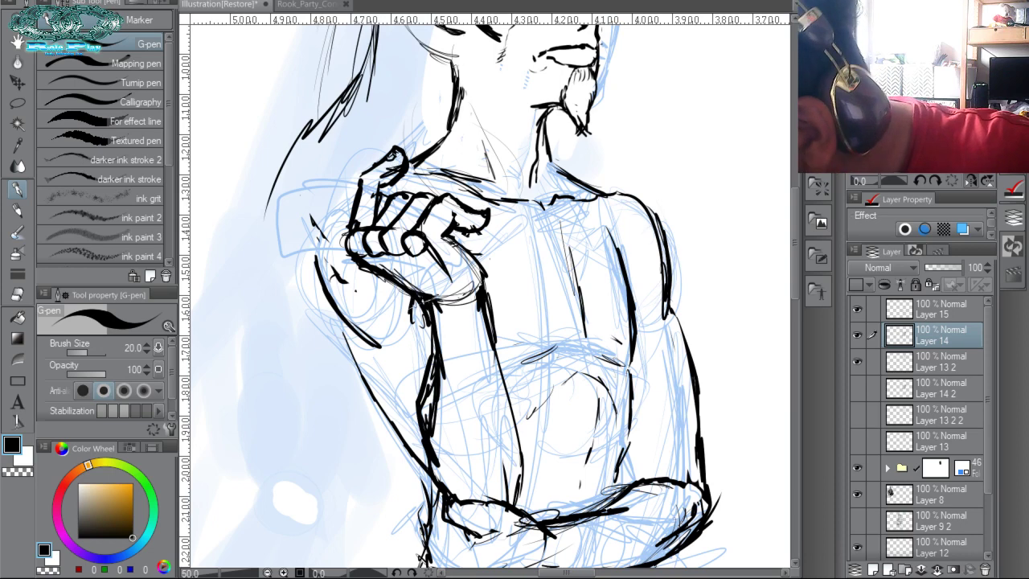
key(c)
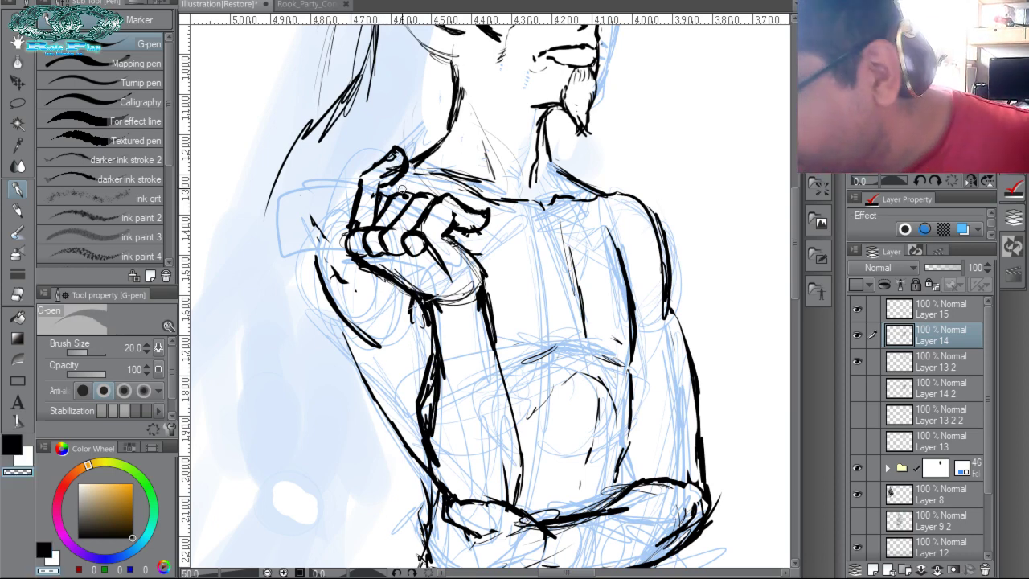
key(c)
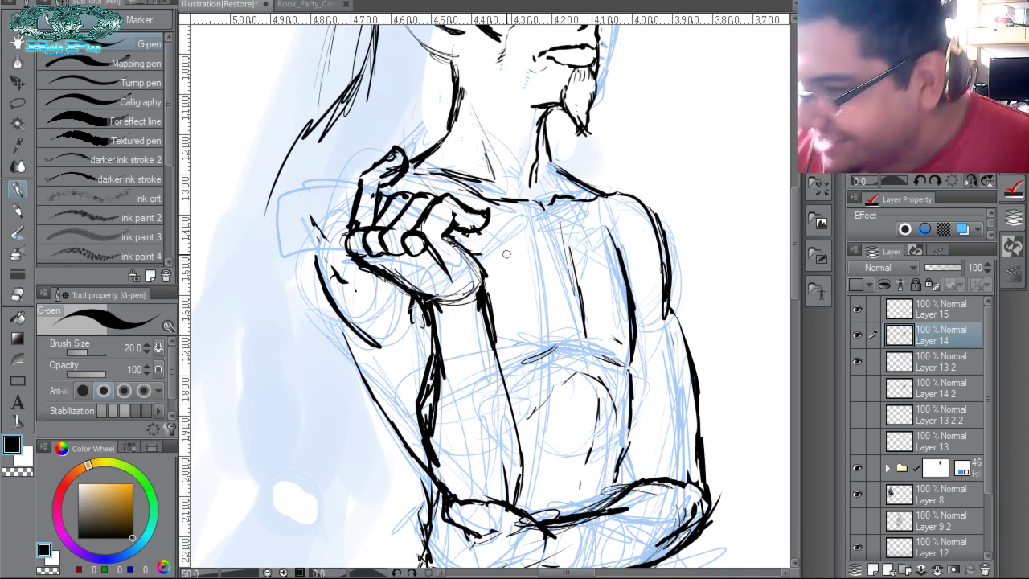
Ink the near shoulder's curve behind the hand, redraw the far shoulder with a steeper slope, and erase its old outer line.
mouse_move(317, 264)
mouse_down()
mouse_move(332, 210)
mouse_move(352, 192)
mouse_move(319, 263)
mouse_up()
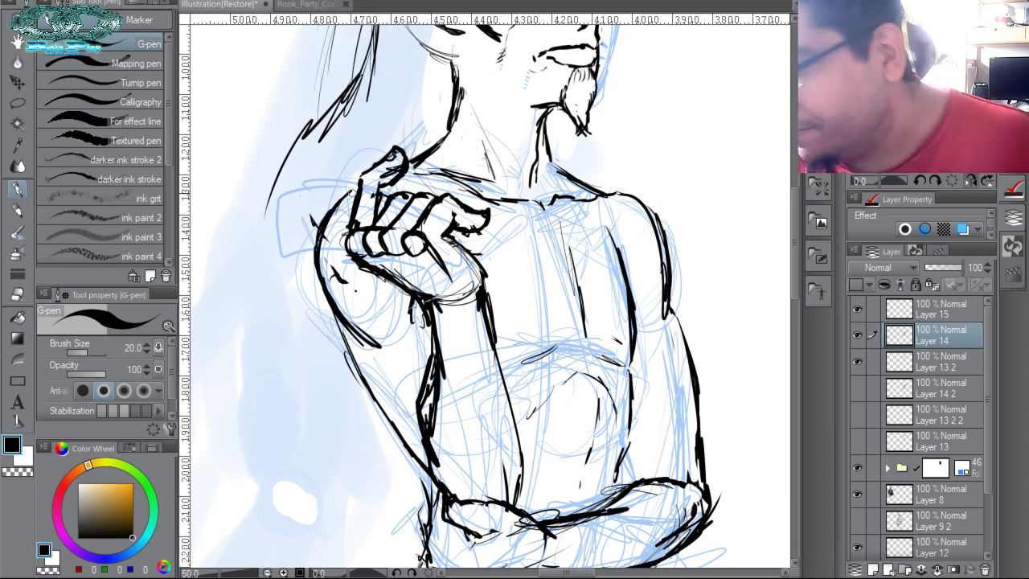
mouse_move(610, 193)
mouse_down()
mouse_move(645, 214)
mouse_move(661, 242)
mouse_move(655, 235)
mouse_up()
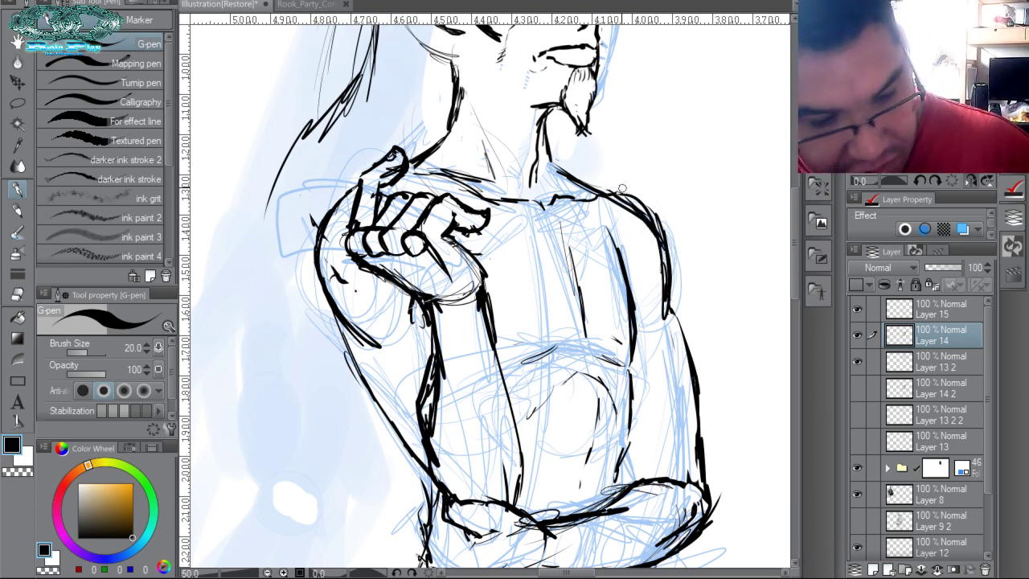
key(c)
drag(612, 186, 642, 201)
mouse_move(607, 188)
mouse_down()
mouse_move(654, 213)
mouse_move(667, 240)
mouse_up()
Thicken and trim the far shoulder's rounded contour, and reinforce the neck line flowing down into it.
key(c)
mouse_move(605, 195)
mouse_down()
mouse_move(632, 203)
mouse_move(662, 250)
mouse_up()
key(c)
drag(625, 210, 652, 235)
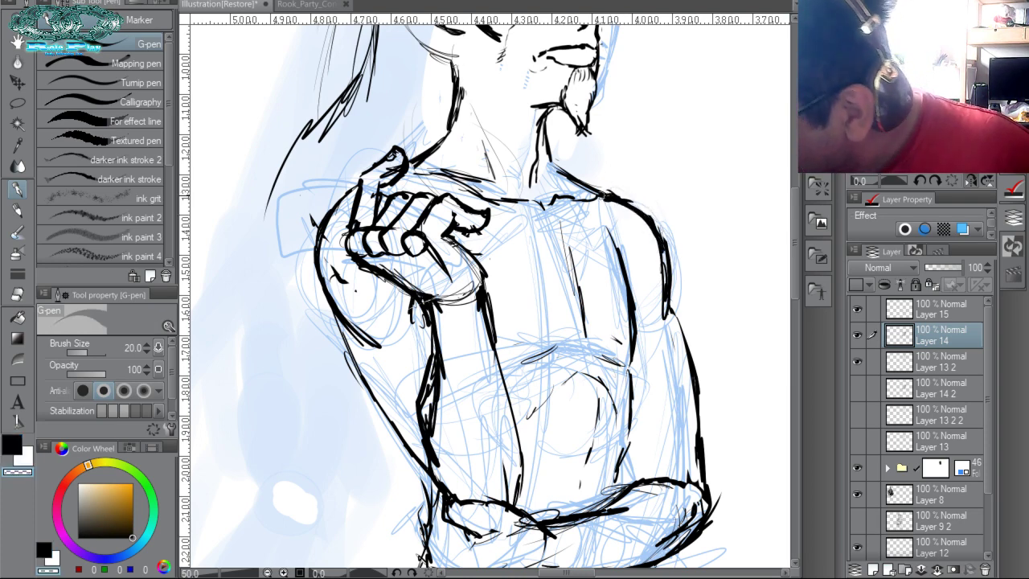
key(c)
mouse_move(540, 122)
mouse_down()
mouse_move(548, 166)
mouse_move(597, 194)
mouse_up()
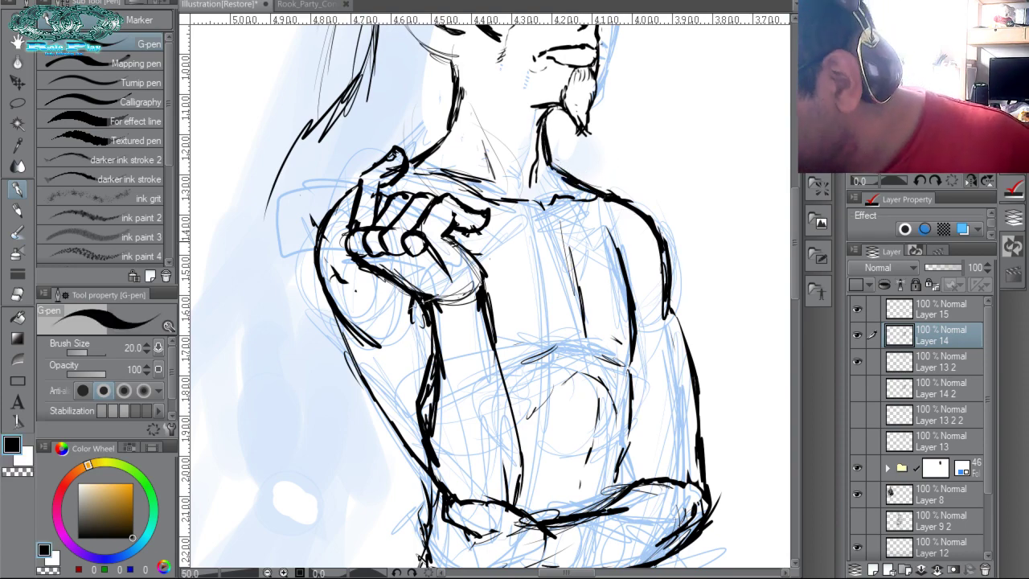
On Layer 13 2, lasso the figure's near eyebrow and shift it slightly up, away from the eye.
key(ctrl+space)
drag(708, 266, 603, 239)
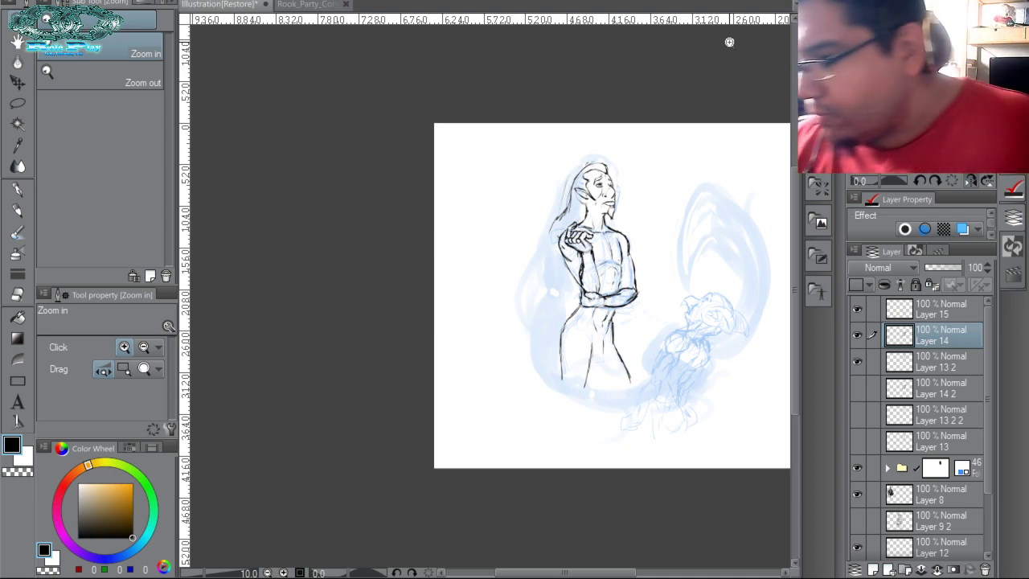
click(639, 208)
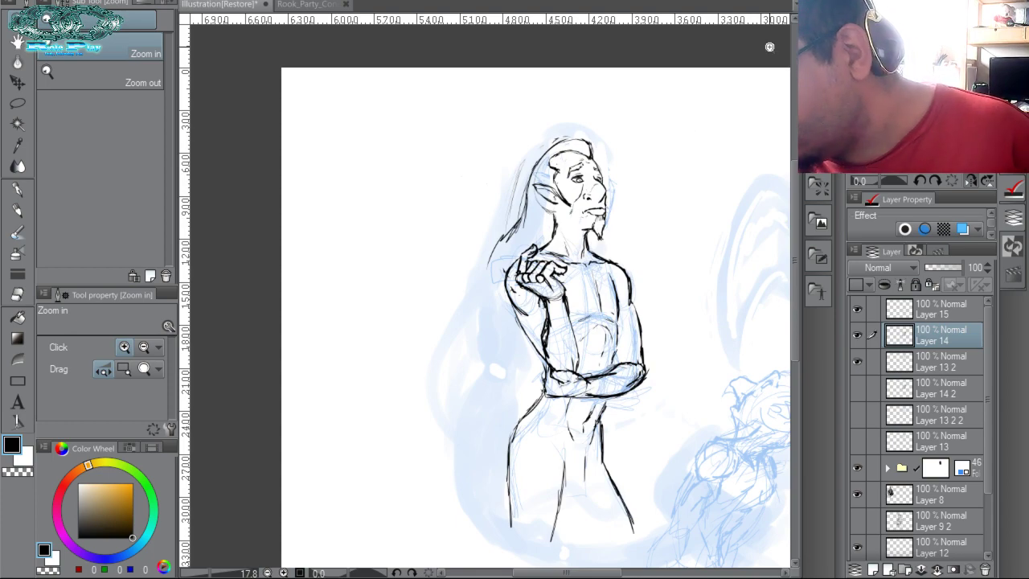
drag(657, 241, 669, 346)
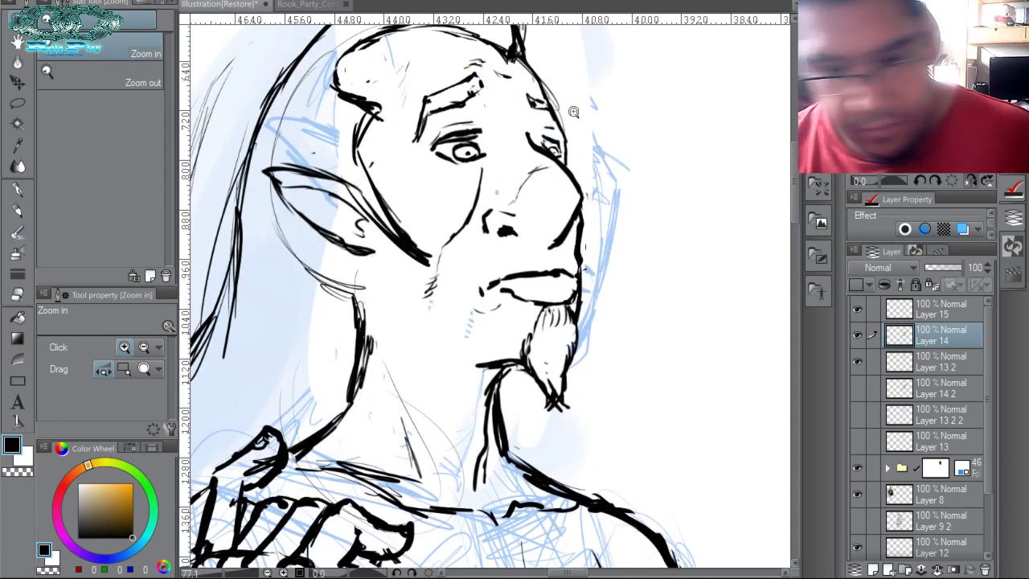
key(p)
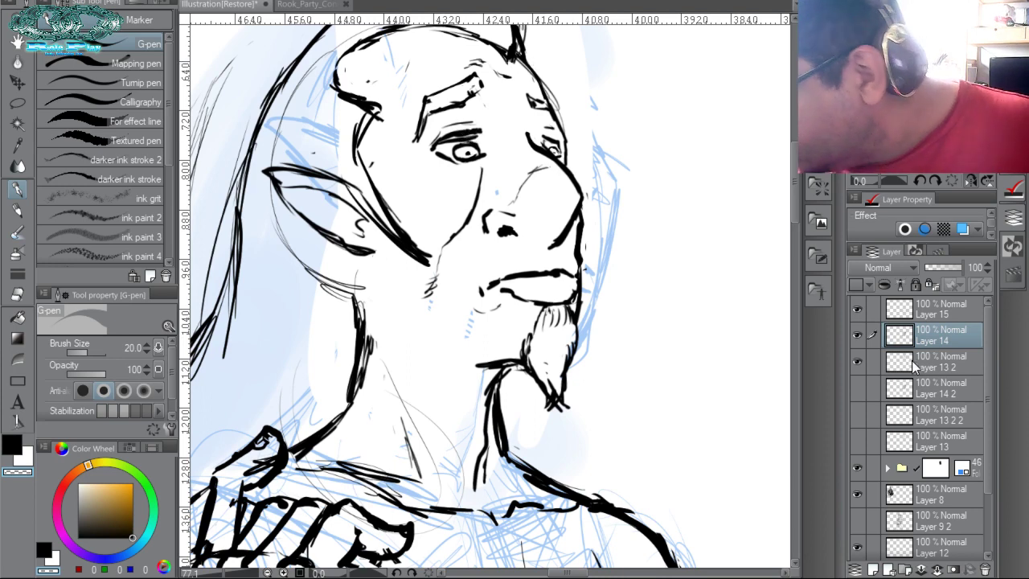
click(916, 364)
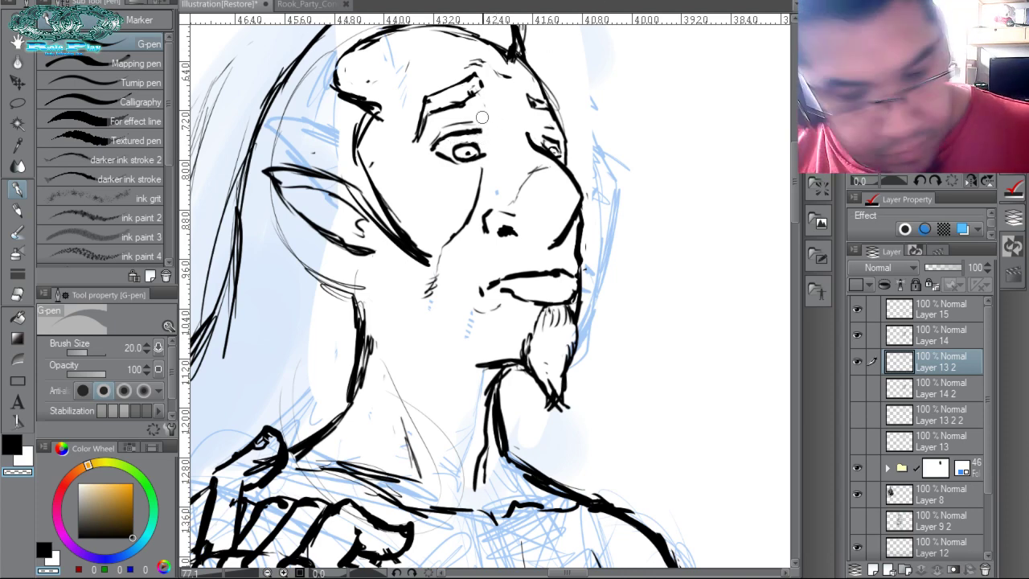
key(c)
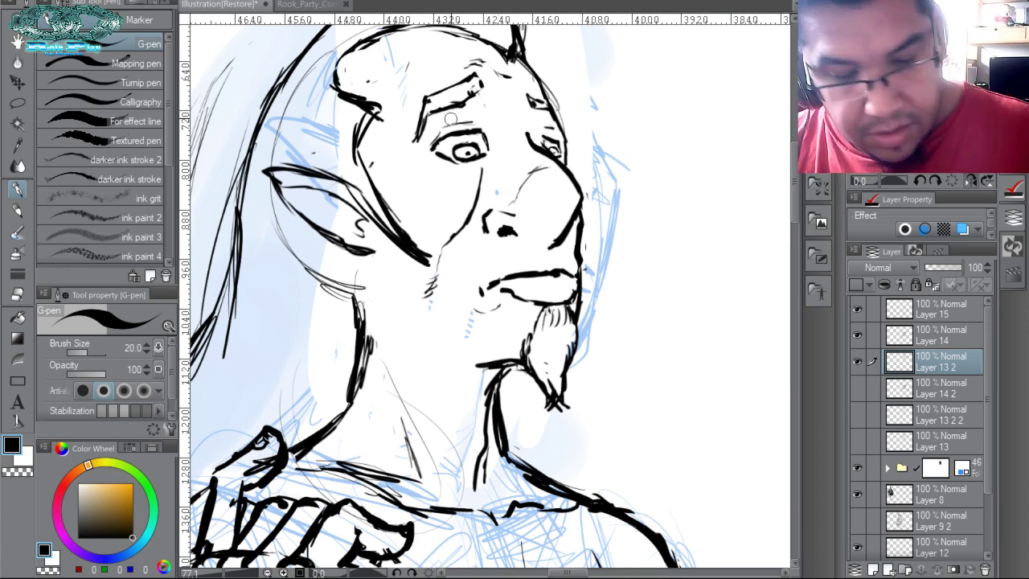
key(m)
mouse_move(441, 117)
mouse_down()
mouse_move(422, 143)
mouse_move(471, 56)
mouse_move(488, 54)
mouse_move(495, 70)
mouse_move(439, 119)
mouse_move(476, 91)
mouse_up()
key(ctrl+t)
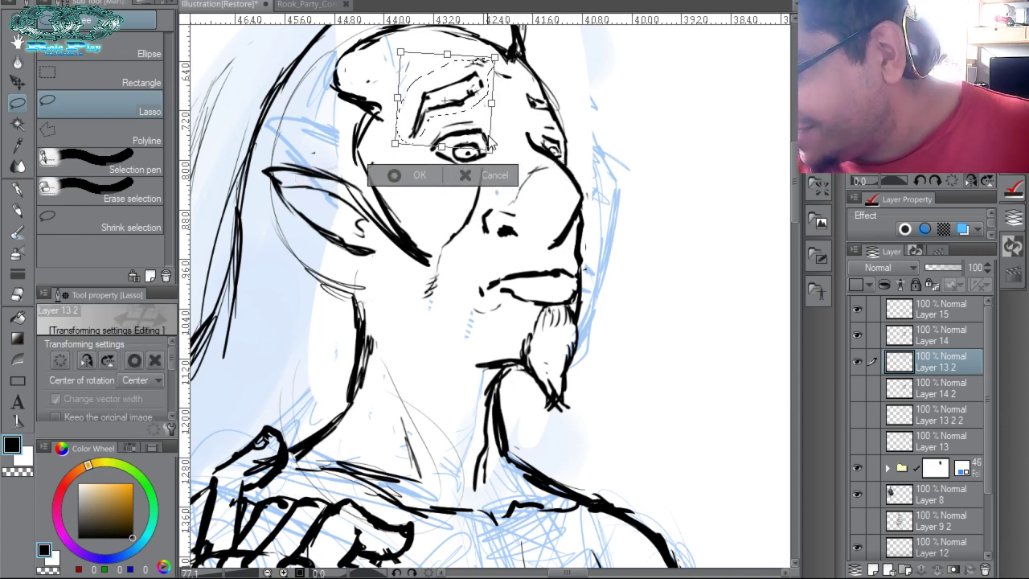
key(Return)
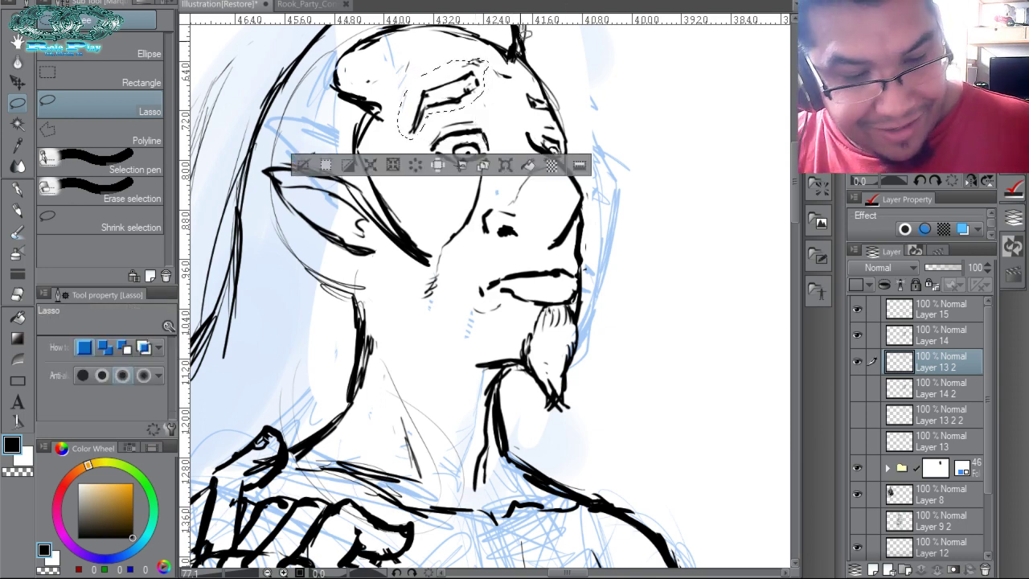
key(ctrl+d)
Flip the canvas view horizontally and frame the figure together with the creature sketch.
key(ctrl+space)
drag(567, 128, 543, 146)
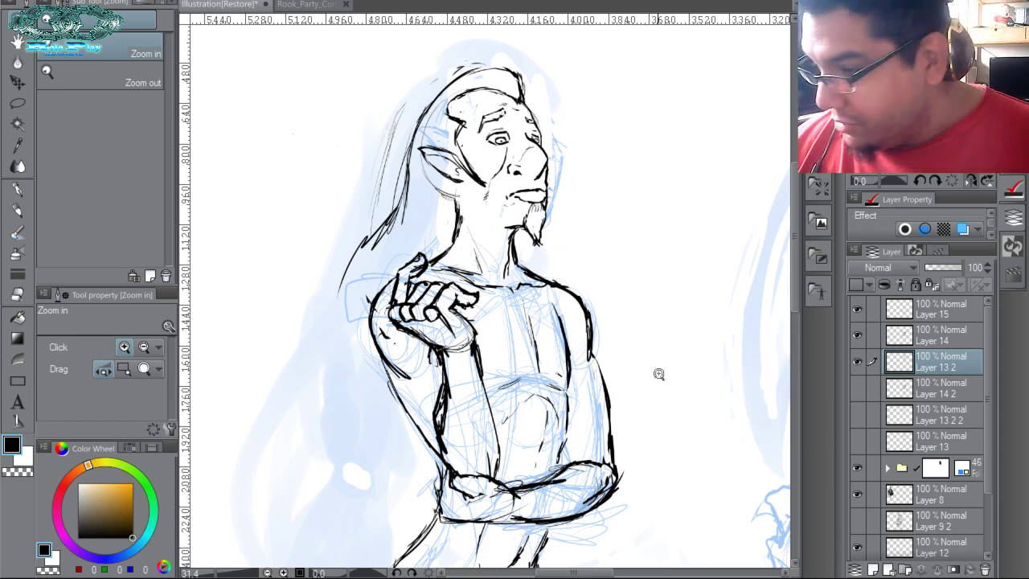
drag(667, 384, 636, 354)
drag(693, 448, 816, 320)
click(972, 183)
drag(657, 425, 674, 425)
drag(665, 428, 651, 429)
scroll(650, 429, down, 2)
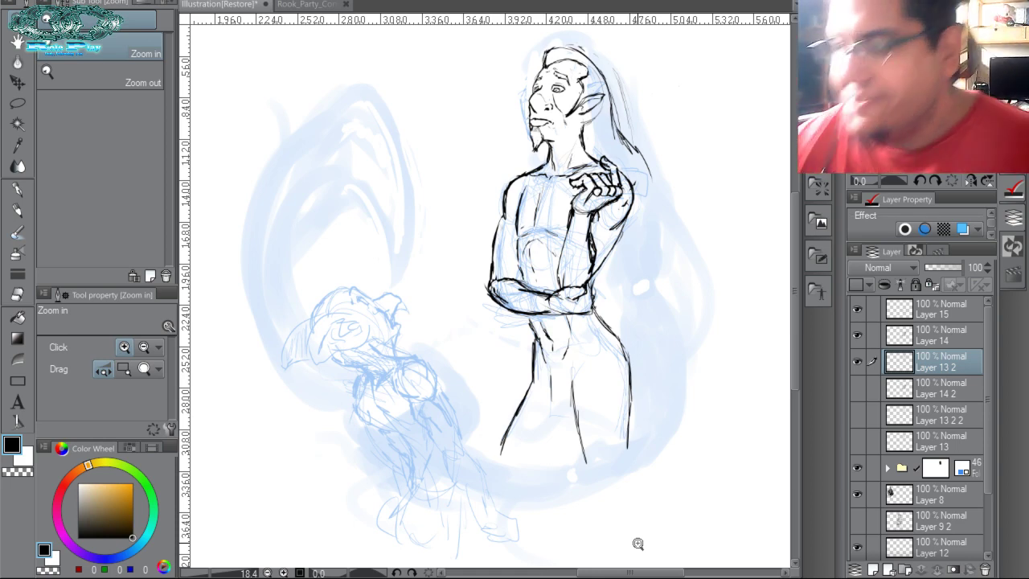
Ink the creature's facial profile over the blue sketch: brow, eye, pointed nose, mouth and chin.
mouse_move(419, 373)
mouse_down()
mouse_move(455, 362)
mouse_move(510, 314)
mouse_up()
click(510, 313)
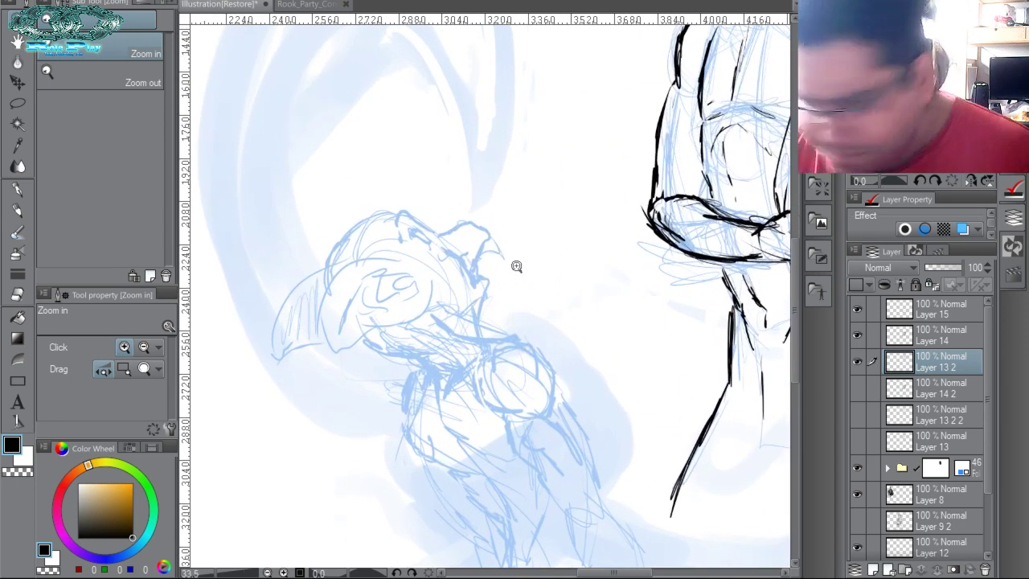
key(p)
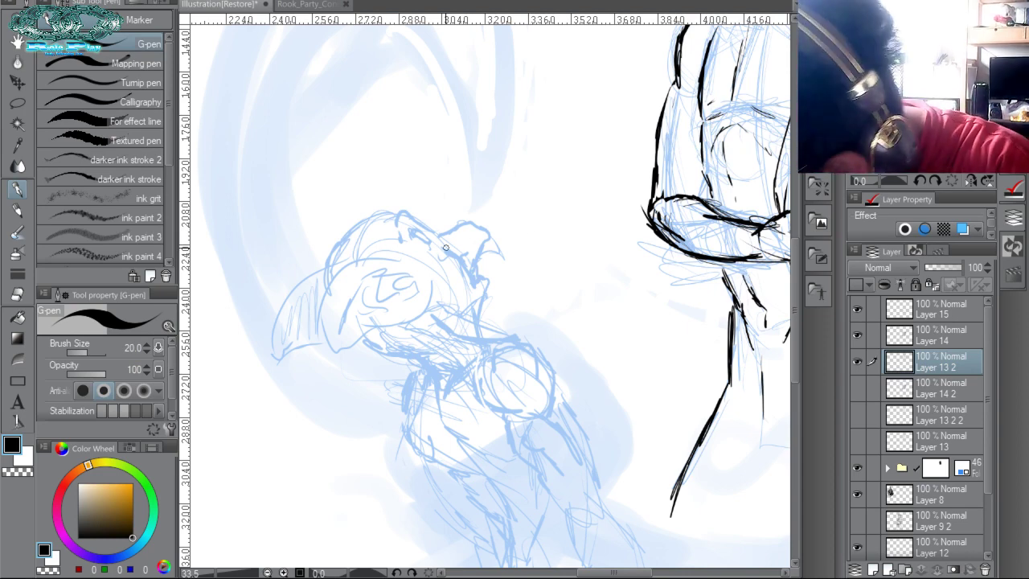
drag(444, 249, 460, 257)
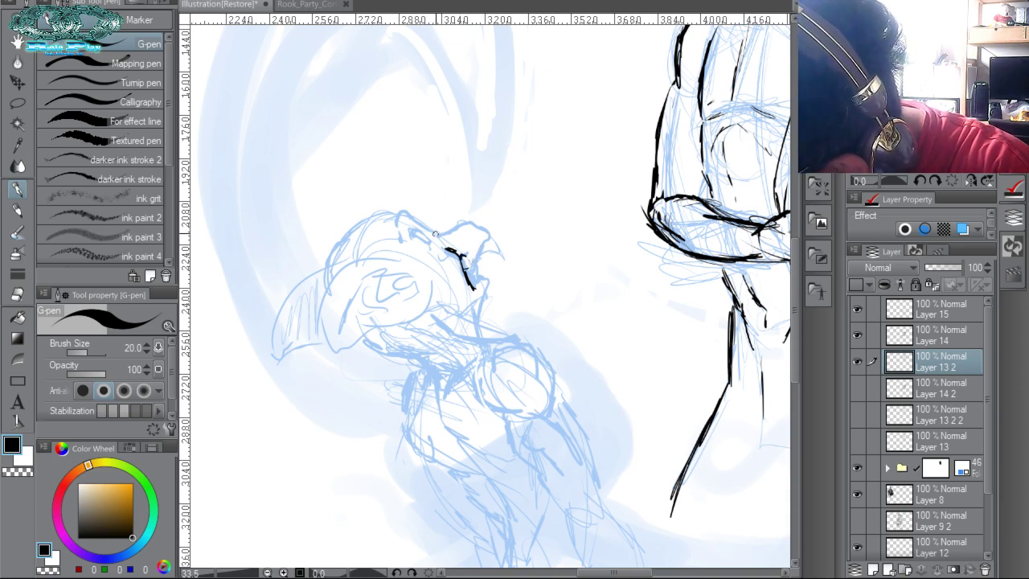
drag(441, 237, 463, 267)
mouse_move(435, 232)
mouse_down()
mouse_move(402, 211)
mouse_move(400, 242)
mouse_move(421, 236)
mouse_up()
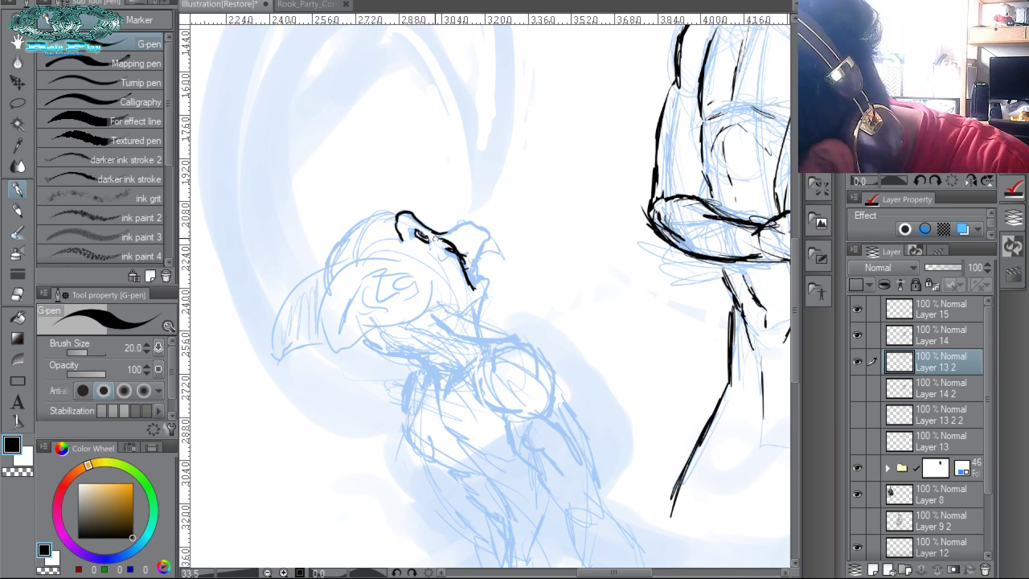
mouse_move(444, 233)
mouse_down()
mouse_move(483, 231)
mouse_move(470, 264)
mouse_move(481, 311)
mouse_up()
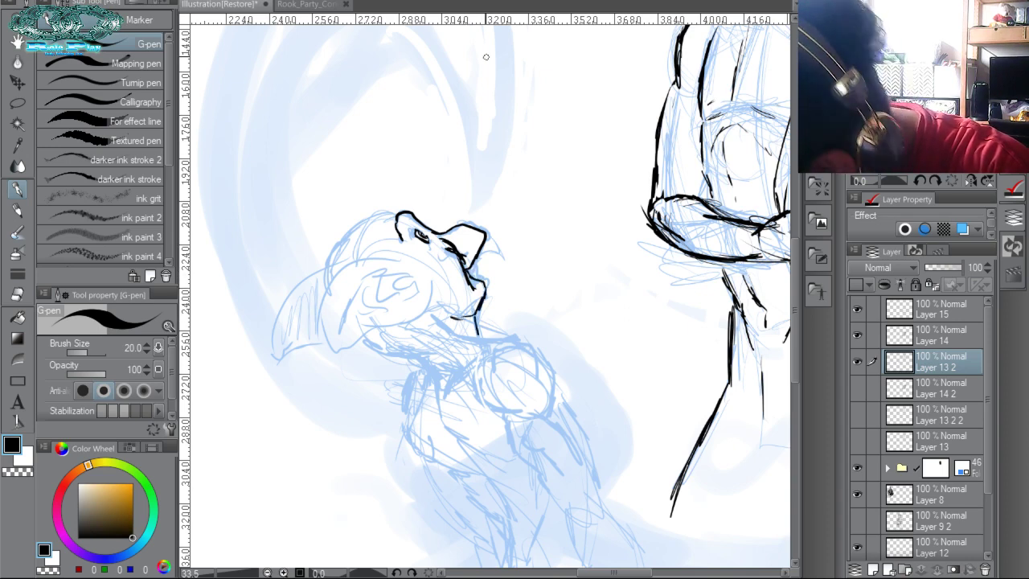
drag(474, 312, 480, 335)
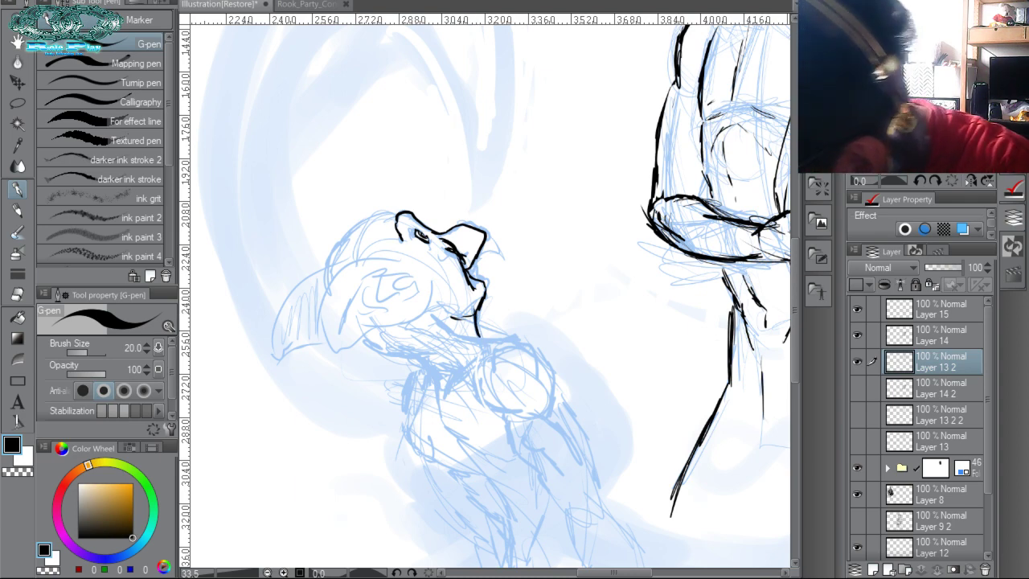
Ink the creature's large near ear with its curled inner folds.
mouse_move(398, 257)
mouse_down()
mouse_move(365, 260)
mouse_move(332, 283)
mouse_move(328, 344)
mouse_move(423, 320)
mouse_move(355, 290)
mouse_move(341, 331)
mouse_up()
mouse_move(409, 270)
mouse_down()
mouse_move(412, 309)
mouse_move(376, 276)
mouse_move(390, 315)
mouse_move(362, 317)
mouse_up()
drag(364, 291, 351, 322)
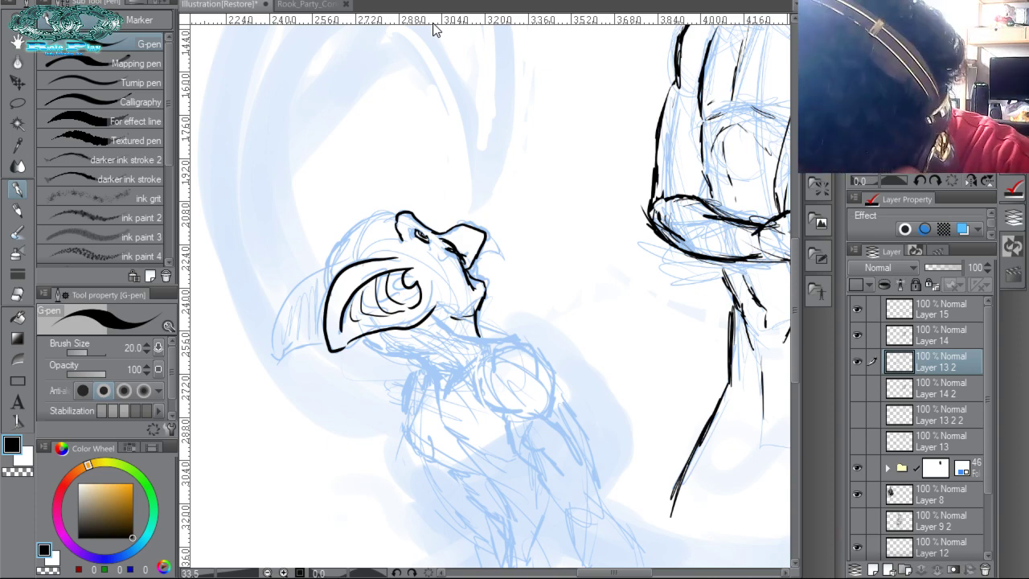
Ink the creature's rounded skull, the hair tufts below the ear, the back of the neck, and the far ear.
mouse_move(402, 214)
mouse_down()
mouse_move(351, 233)
mouse_move(399, 211)
mouse_up()
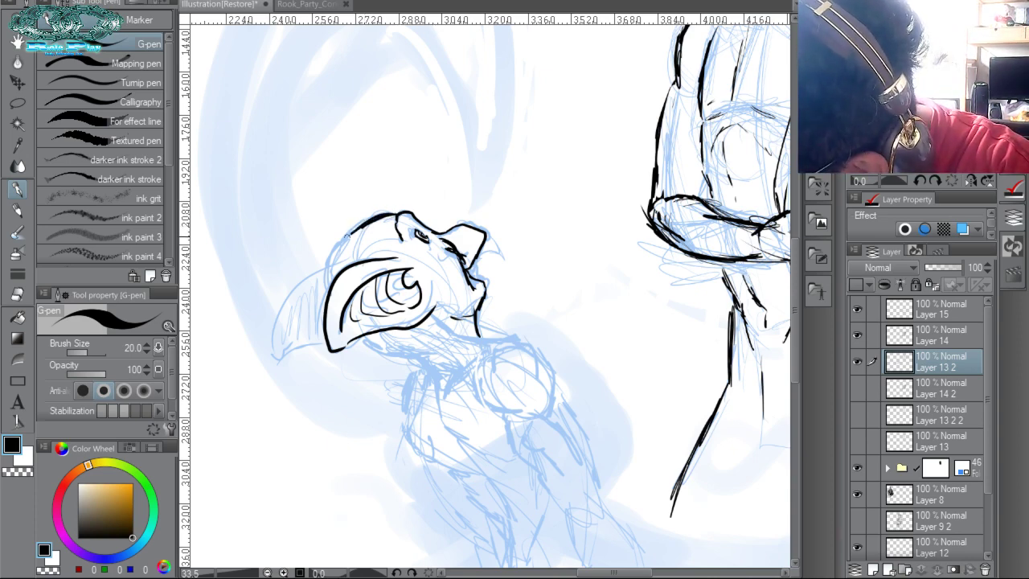
mouse_move(326, 257)
mouse_down()
mouse_move(337, 235)
mouse_move(377, 213)
mouse_move(321, 264)
mouse_move(346, 254)
mouse_up()
mouse_move(358, 242)
mouse_down()
mouse_move(323, 268)
mouse_move(327, 313)
mouse_move(373, 386)
mouse_up()
mouse_move(386, 355)
mouse_down()
mouse_move(412, 341)
mouse_move(394, 333)
mouse_move(439, 376)
mouse_move(442, 434)
mouse_move(470, 451)
mouse_up()
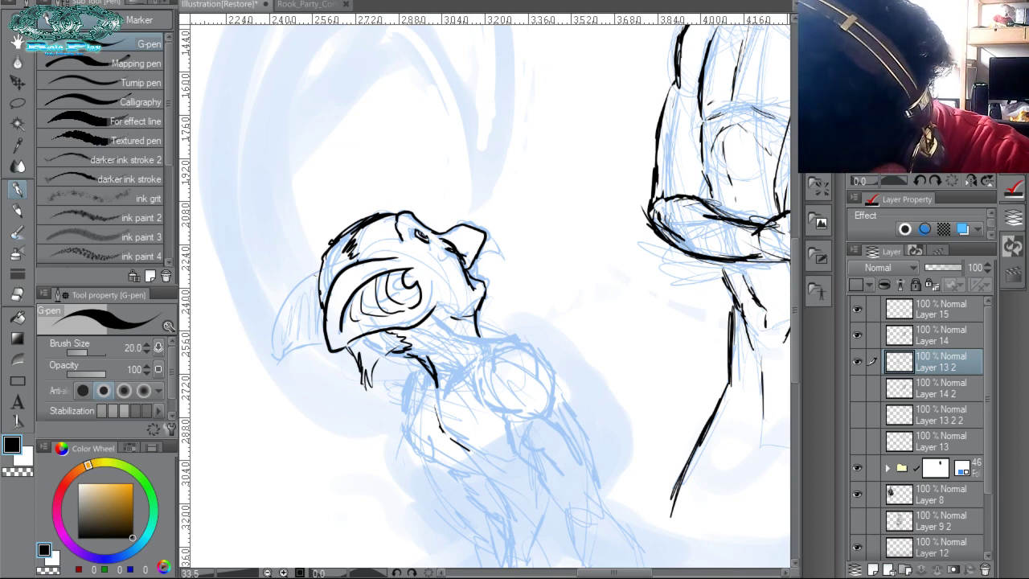
mouse_move(309, 276)
mouse_down()
mouse_move(270, 349)
mouse_move(327, 345)
mouse_up()
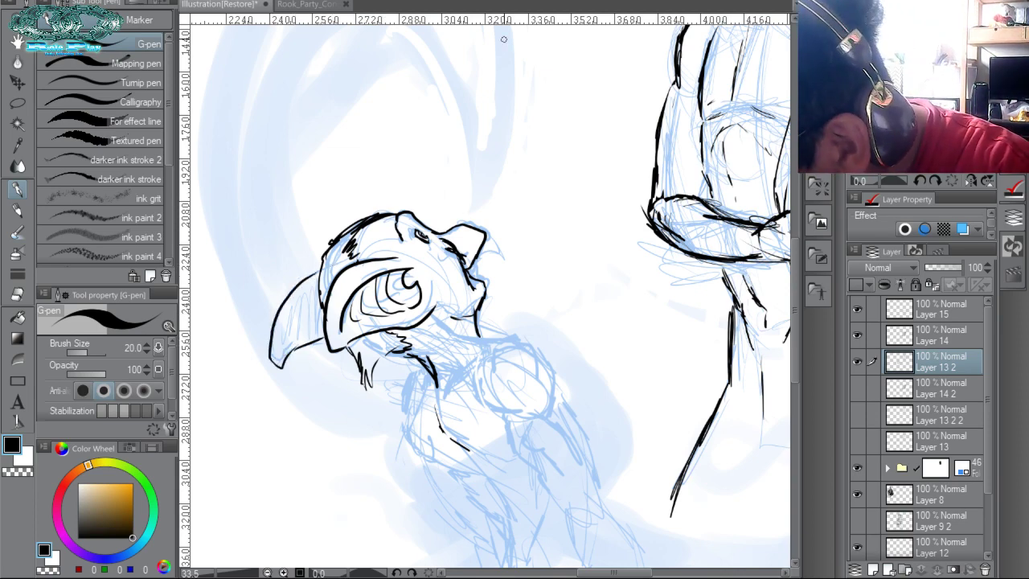
Ink the creature's rounded near shoulder, chest curves, and the outline of the far shoulder and upper arm.
mouse_move(447, 330)
mouse_down()
mouse_move(528, 341)
mouse_move(558, 386)
mouse_up()
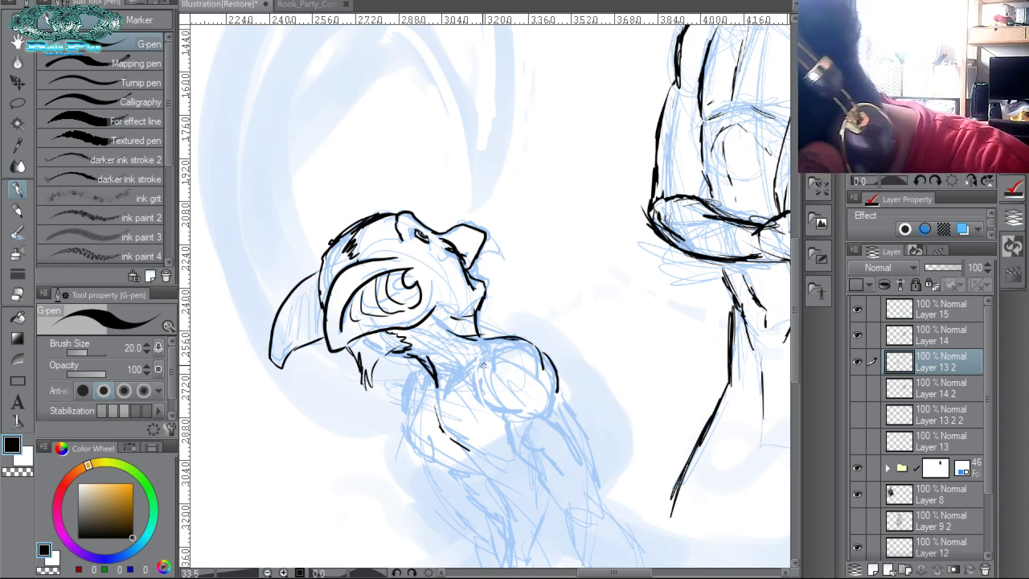
mouse_move(475, 393)
mouse_down()
mouse_move(477, 413)
mouse_move(525, 413)
mouse_up()
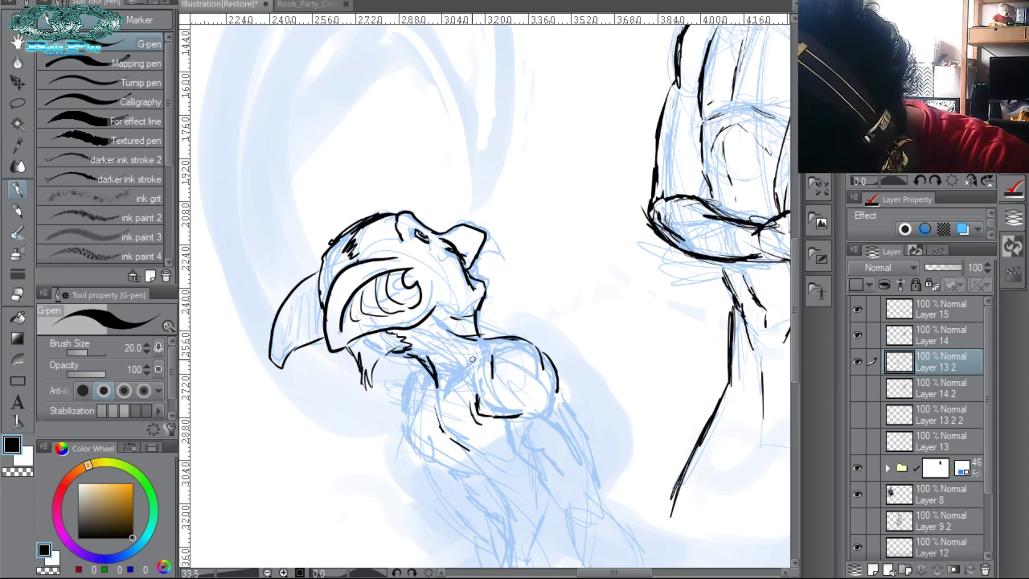
drag(473, 359, 441, 396)
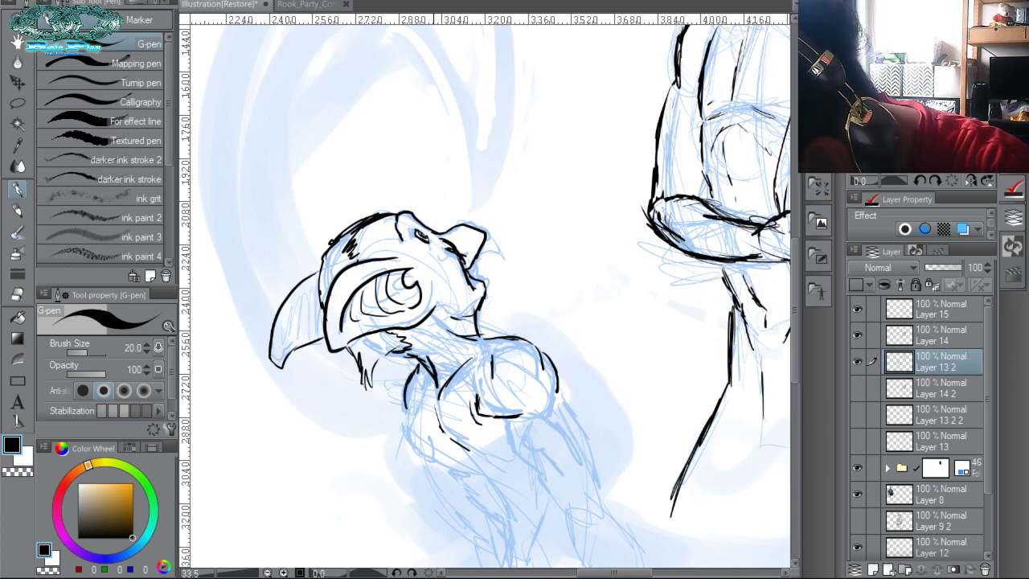
mouse_move(408, 409)
mouse_down()
mouse_move(410, 455)
mouse_move(428, 433)
mouse_move(429, 454)
mouse_up()
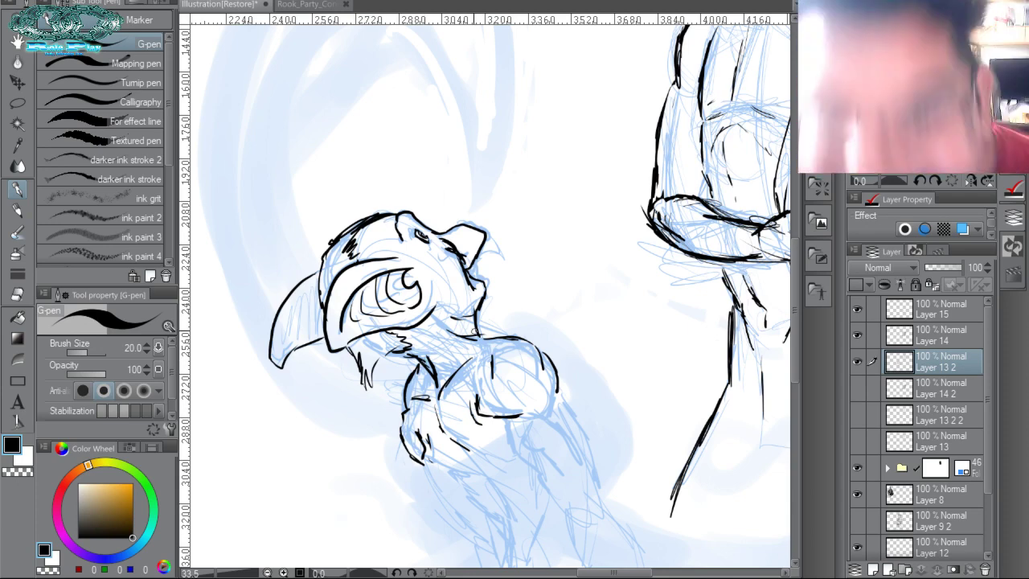
Ink the creature's near fist with curled fingers and knuckles, plus the wrist lines leading into it.
drag(632, 396, 625, 128)
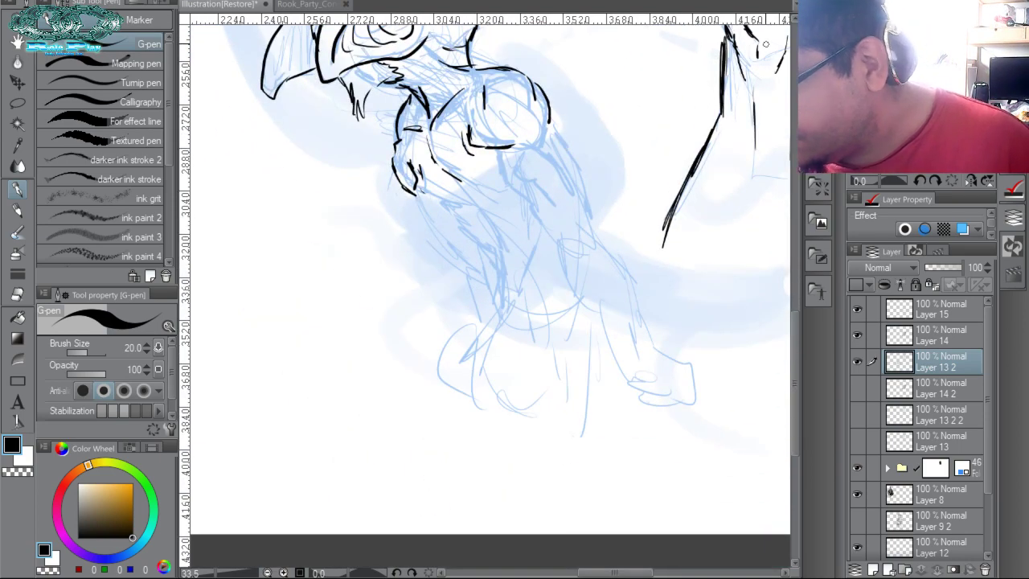
mouse_move(601, 316)
mouse_down()
mouse_move(622, 375)
mouse_move(620, 366)
mouse_move(659, 345)
mouse_up()
mouse_move(621, 352)
mouse_down()
mouse_move(656, 347)
mouse_move(667, 353)
mouse_move(661, 358)
mouse_move(696, 360)
mouse_move(701, 381)
mouse_move(646, 404)
mouse_move(632, 379)
mouse_move(633, 395)
mouse_move(618, 385)
mouse_move(637, 378)
mouse_move(656, 407)
mouse_move(694, 412)
mouse_move(671, 425)
mouse_move(671, 412)
mouse_up()
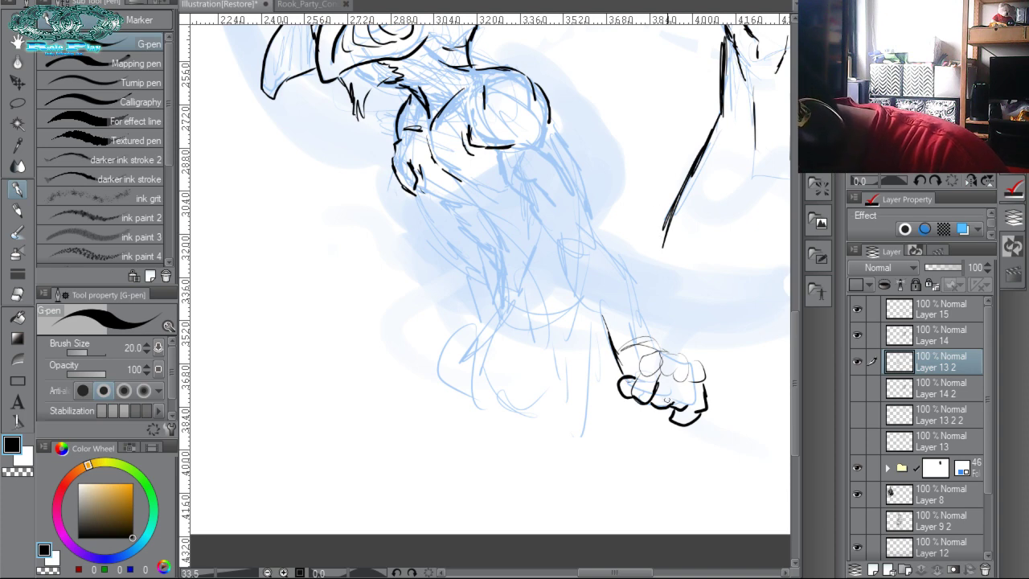
mouse_move(705, 386)
mouse_down()
mouse_move(647, 360)
mouse_move(686, 359)
mouse_move(653, 353)
mouse_move(647, 323)
mouse_up()
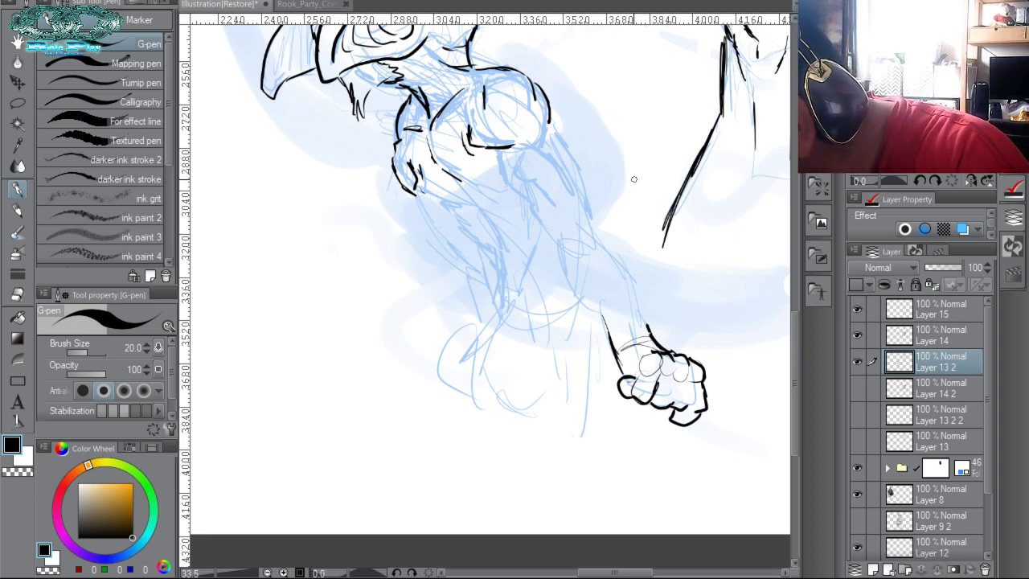
Try to ink the creature's far hand at the end of its other arm.
mouse_move(470, 323)
mouse_down()
mouse_move(437, 341)
mouse_move(434, 354)
mouse_move(463, 351)
mouse_move(435, 357)
mouse_move(452, 364)
mouse_move(447, 349)
mouse_move(476, 351)
mouse_up()
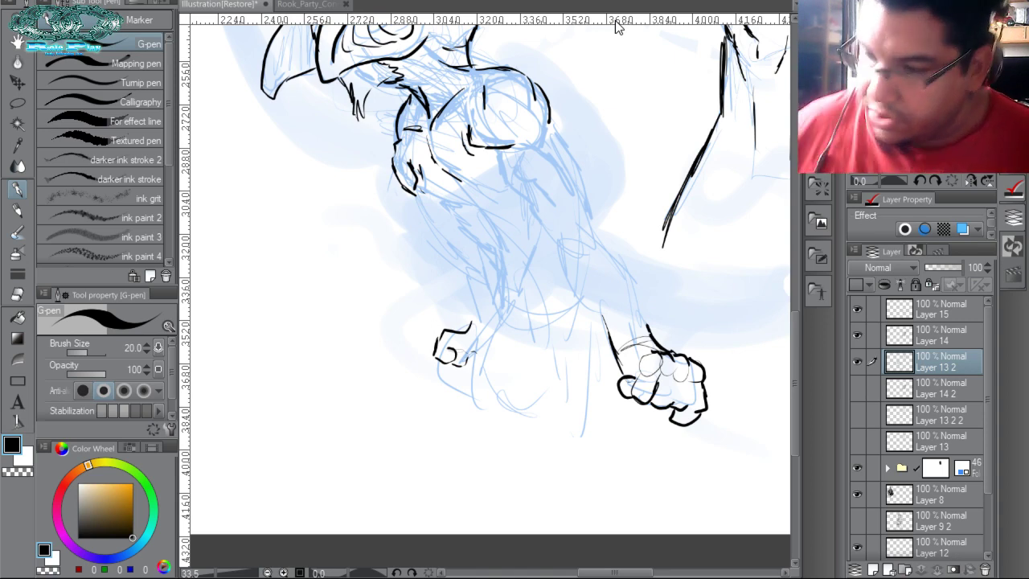
mouse_move(473, 322)
mouse_down()
mouse_move(464, 331)
mouse_move(471, 368)
mouse_move(428, 339)
mouse_move(457, 363)
mouse_up()
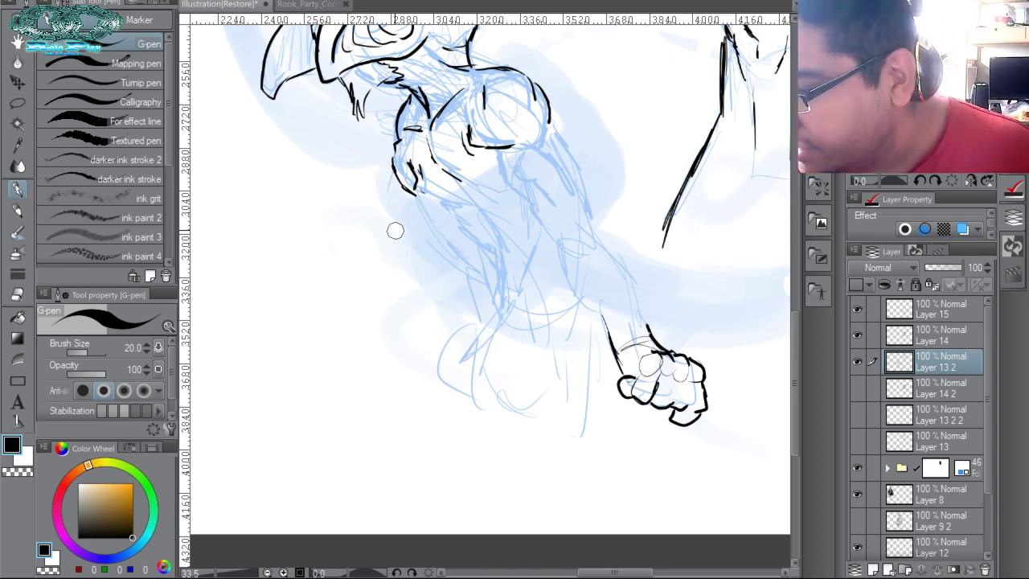
Examine the blue-haired character in the Rook_Party_Concepts document as reference, and return to the illustration.
key(ctrl+space)
drag(497, 252, 450, 253)
drag(654, 49, 623, 111)
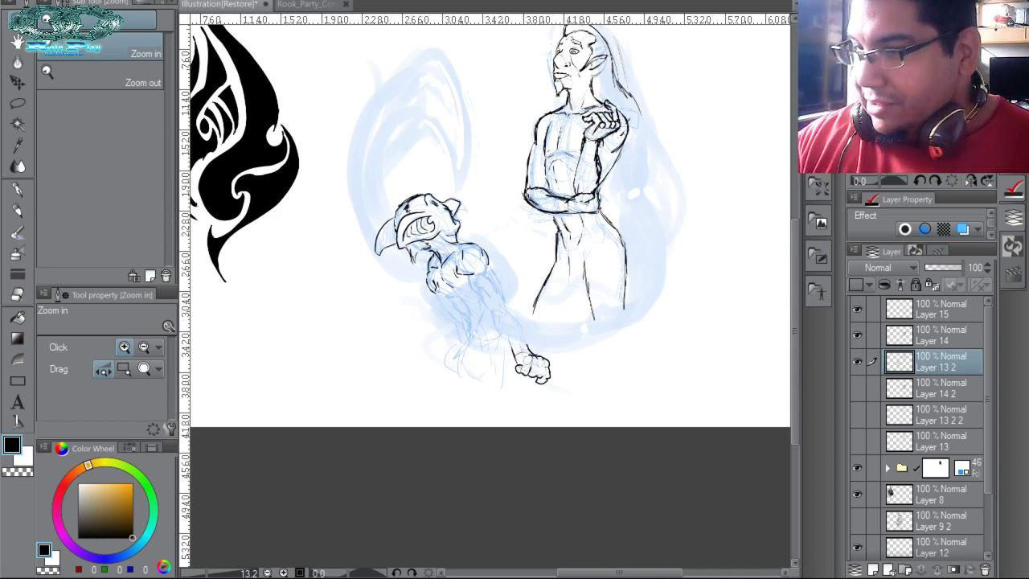
click(304, 5)
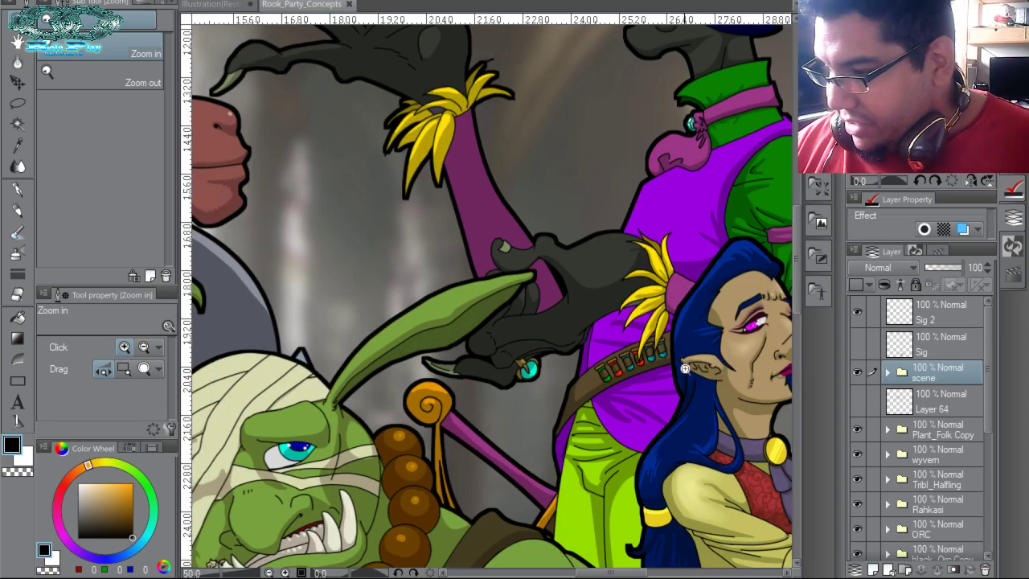
drag(685, 369, 438, 247)
drag(657, 407, 572, 304)
scroll(653, 332, down, 2)
drag(628, 356, 595, 461)
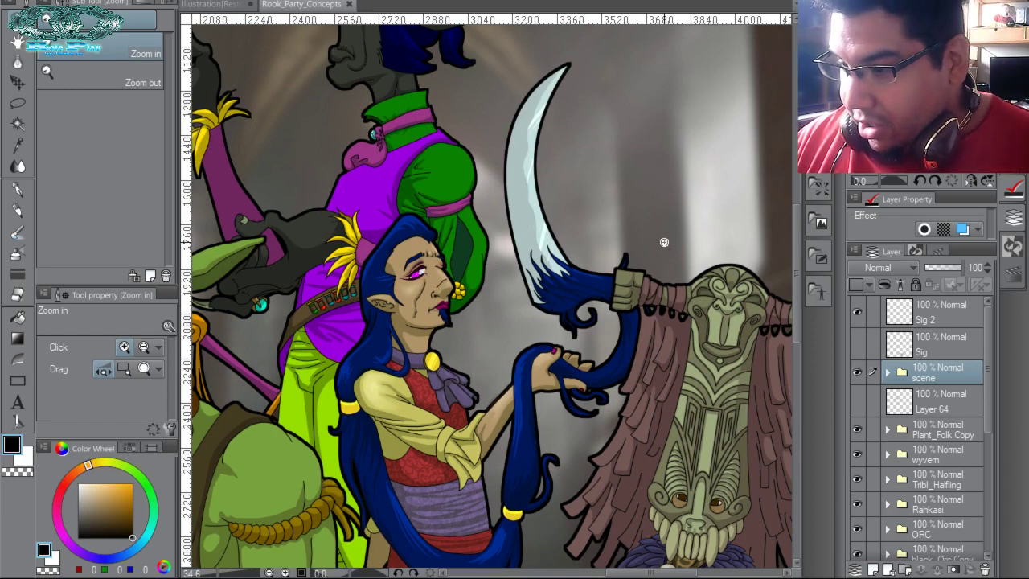
click(219, 4)
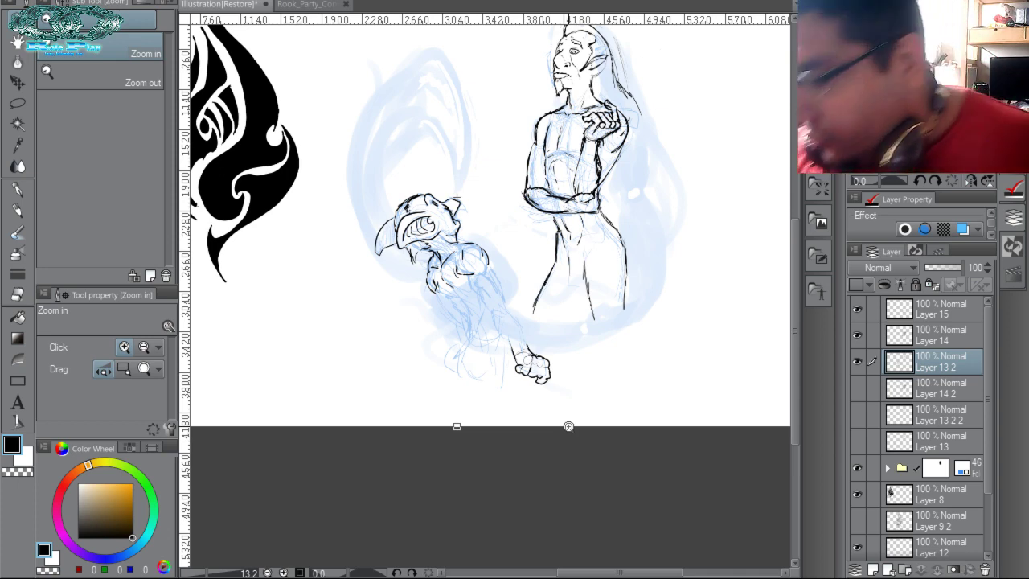
Check the contents of Layers 13 2, 14 and 15 by toggling their visibility, and add a new layer above Layer 15.
click(673, 271)
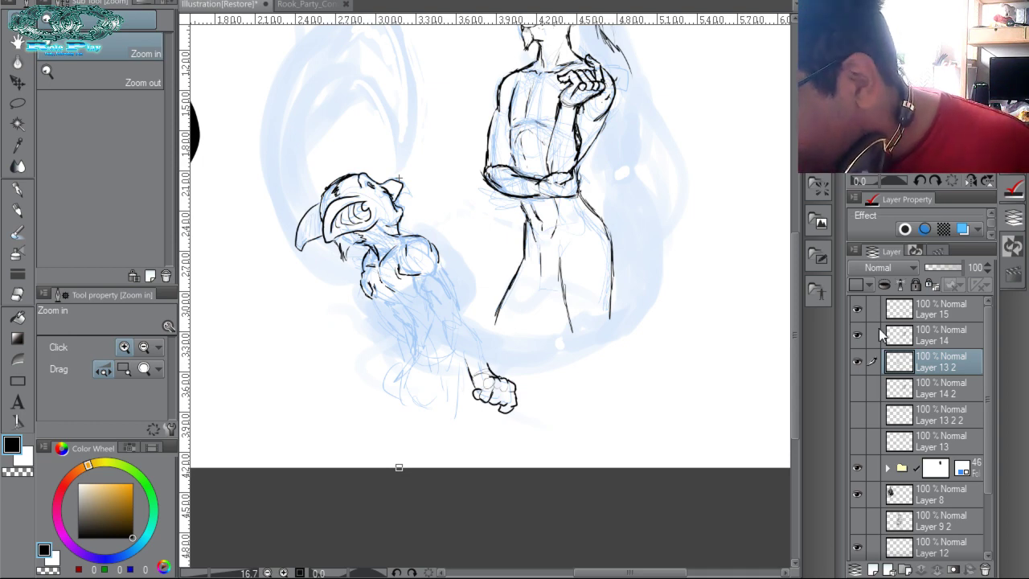
click(859, 362)
click(858, 362)
click(857, 336)
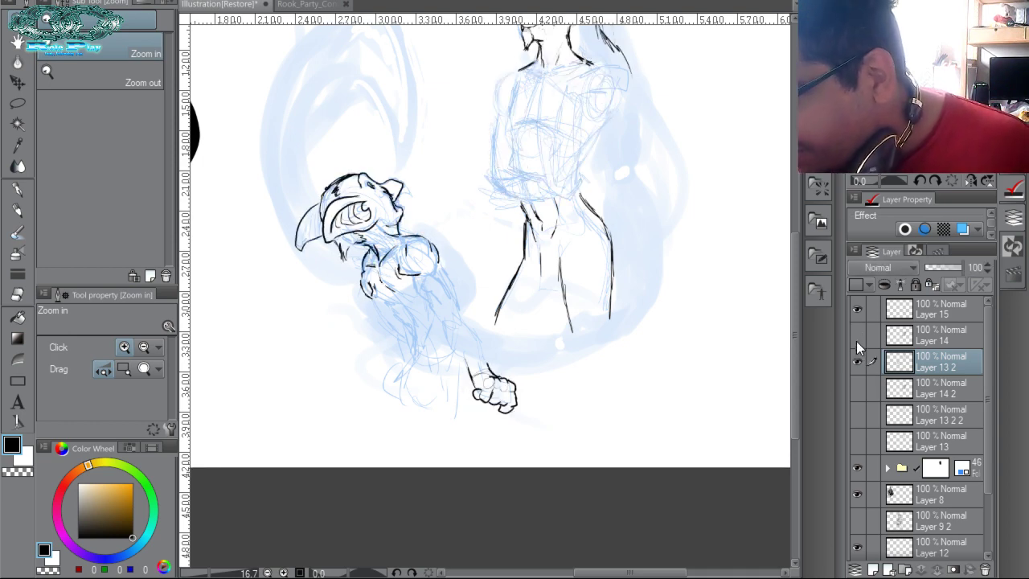
click(857, 312)
click(858, 335)
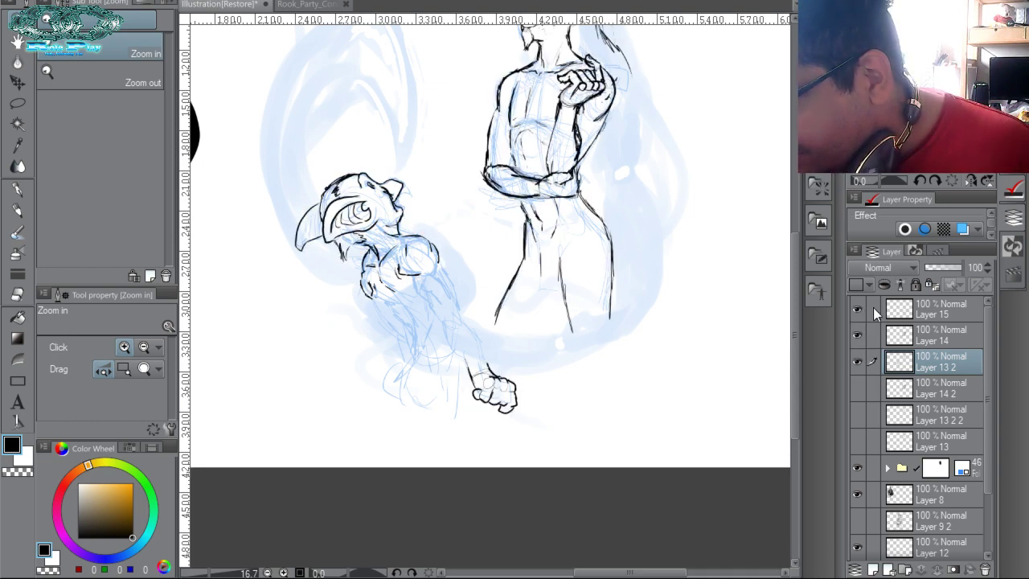
click(945, 312)
click(874, 570)
scroll(724, 350, up, 3)
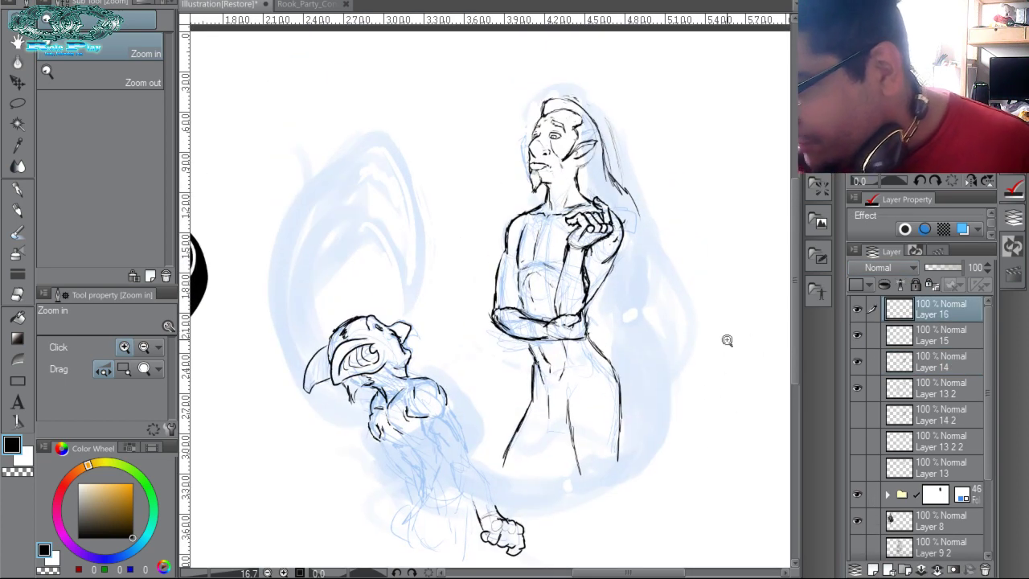
Try to sketch thin black curves below the figure's chin and across the upper chest with the G-pen.
click(611, 213)
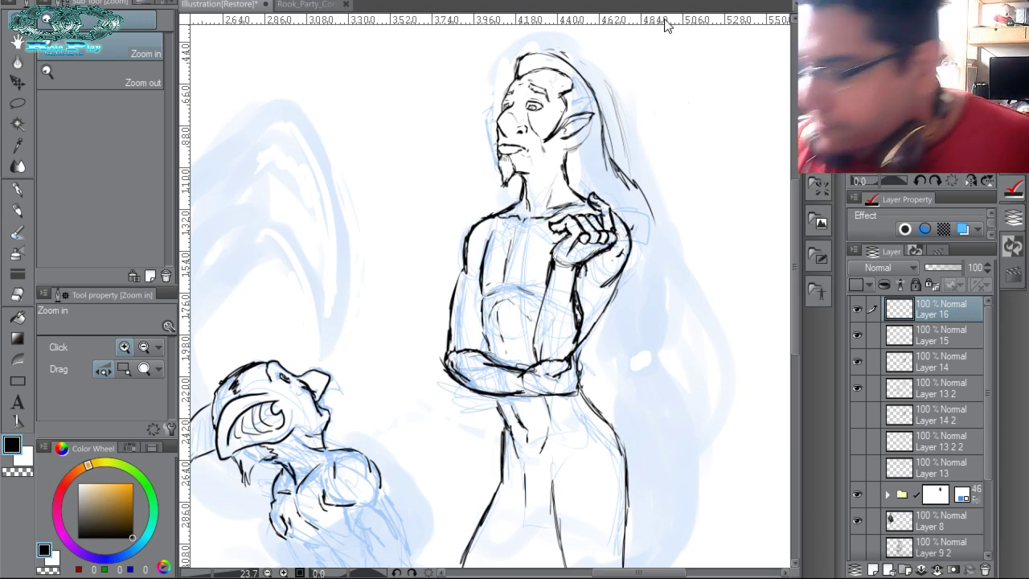
key(p)
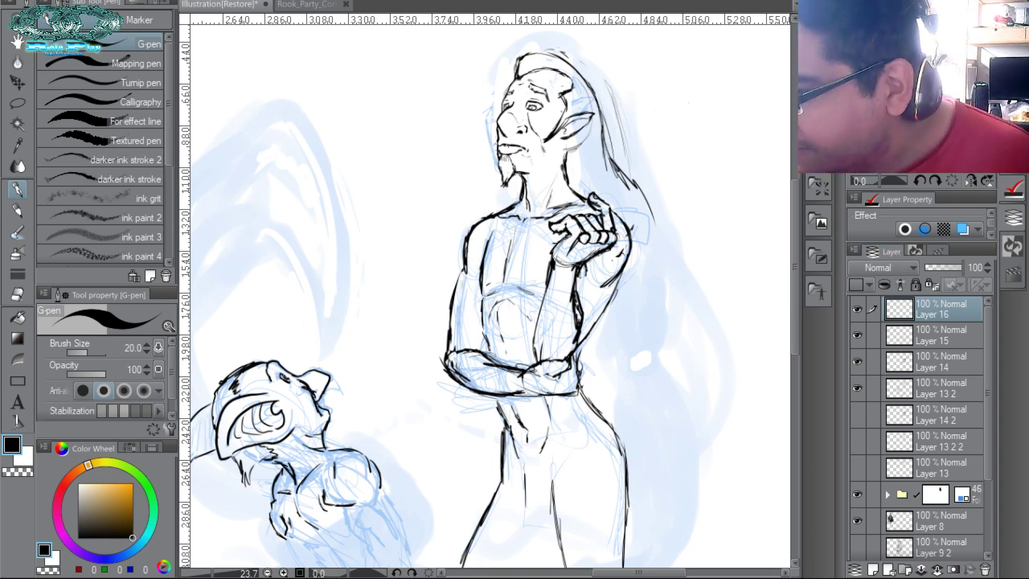
drag(491, 178, 509, 219)
drag(489, 174, 513, 226)
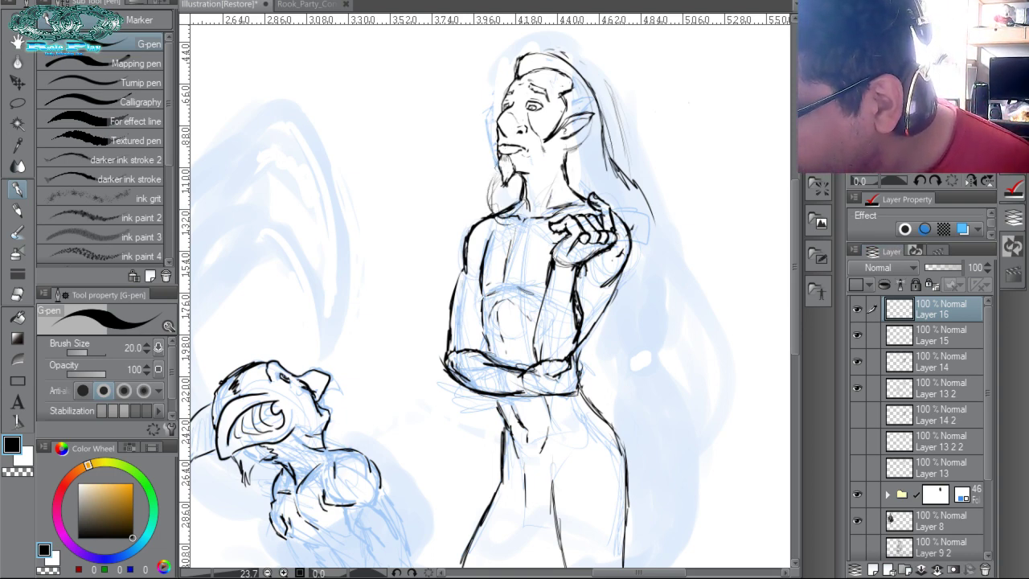
drag(490, 172, 506, 225)
drag(501, 222, 521, 247)
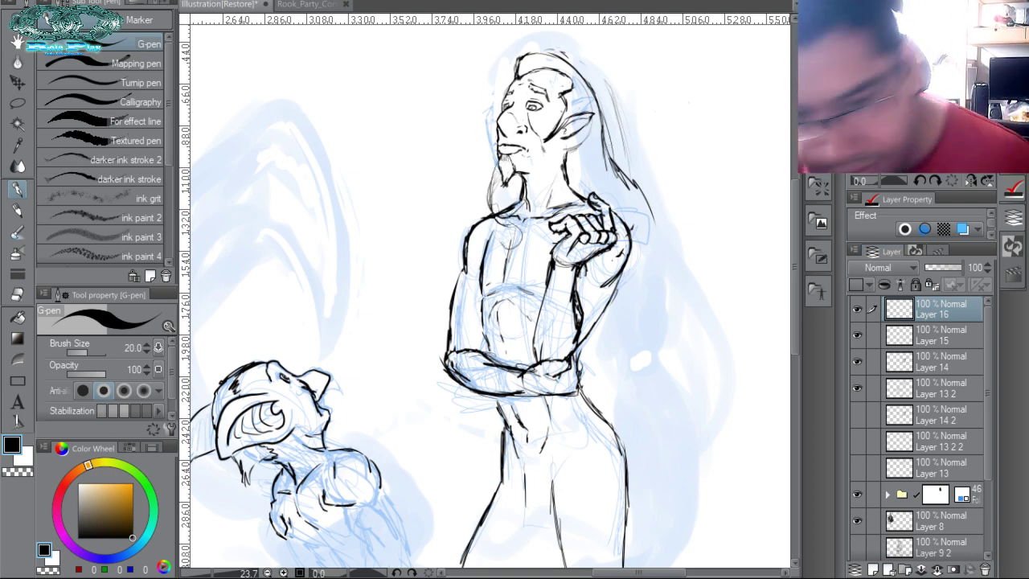
mouse_move(499, 168)
mouse_down()
mouse_move(493, 238)
mouse_move(472, 201)
mouse_up()
key(ctrl+z)
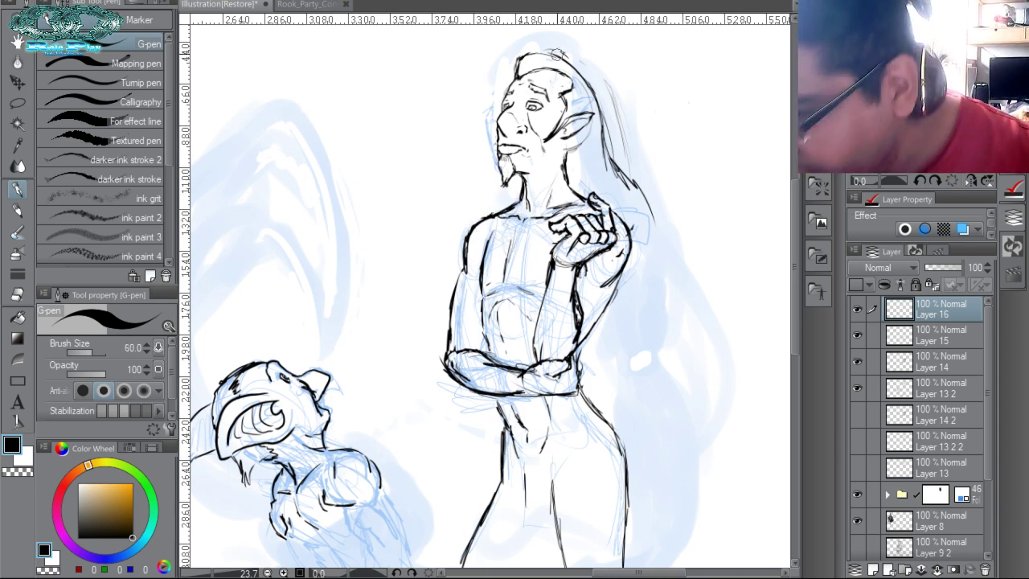
Set the drawing colour to a muted blue-violet, RGB 80, 71, 148.
click(98, 558)
click(106, 505)
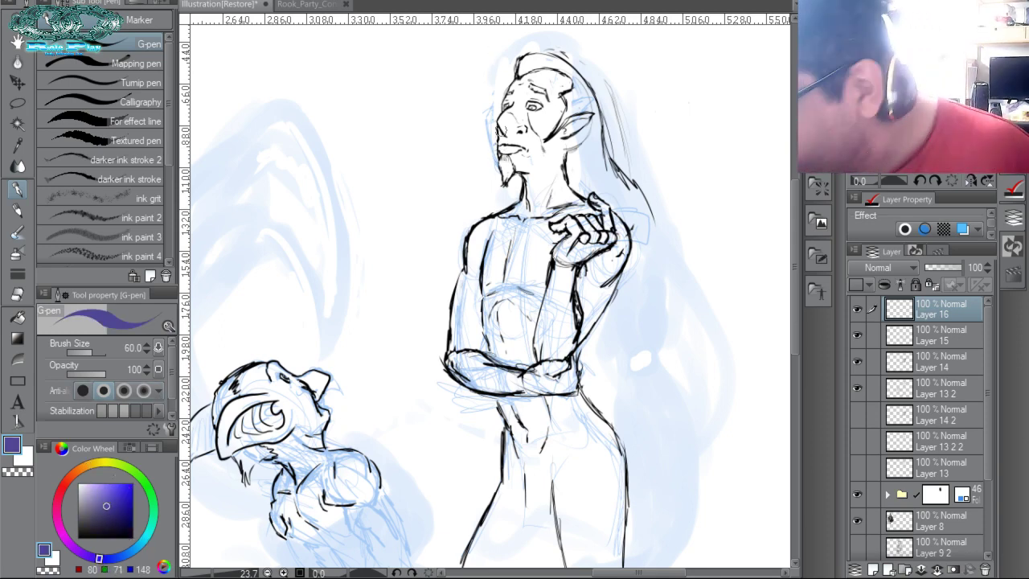
Try to sketch blue-violet curls at the figure's neck and a curving strand over the raised hand.
mouse_move(505, 176)
mouse_down()
mouse_move(520, 217)
mouse_move(481, 211)
mouse_up()
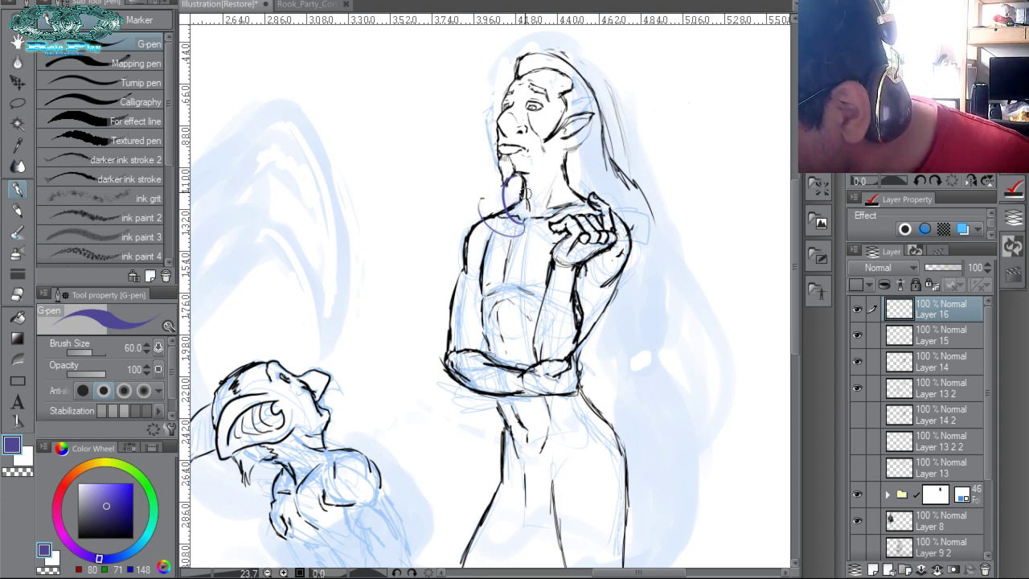
key(ctrl+z)
key(ctrl+z)
mouse_move(521, 196)
mouse_down()
mouse_move(516, 222)
mouse_move(522, 208)
mouse_move(500, 239)
mouse_move(485, 207)
mouse_up()
mouse_move(485, 208)
mouse_down()
mouse_move(512, 241)
mouse_move(521, 227)
mouse_up()
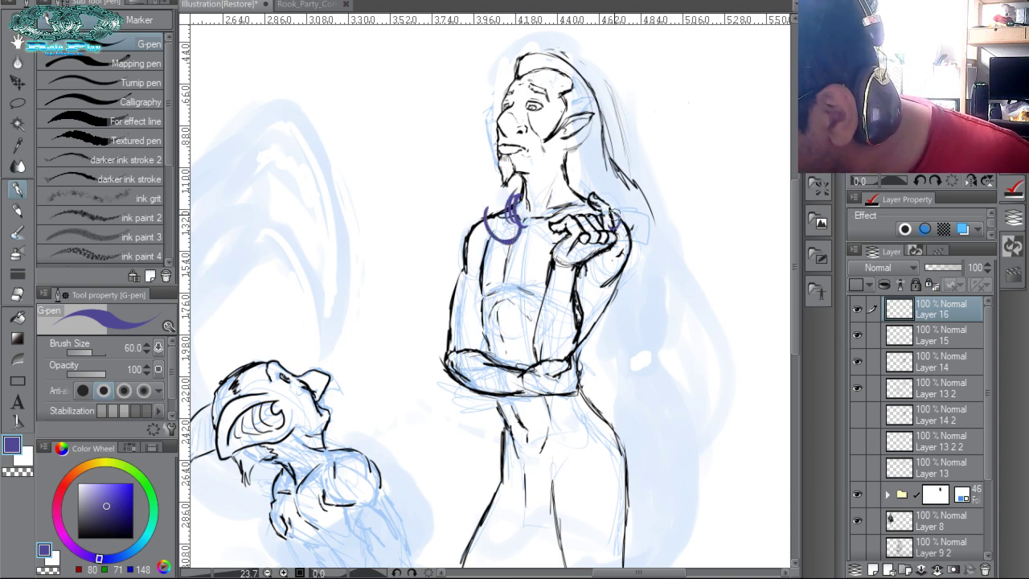
drag(601, 210, 594, 269)
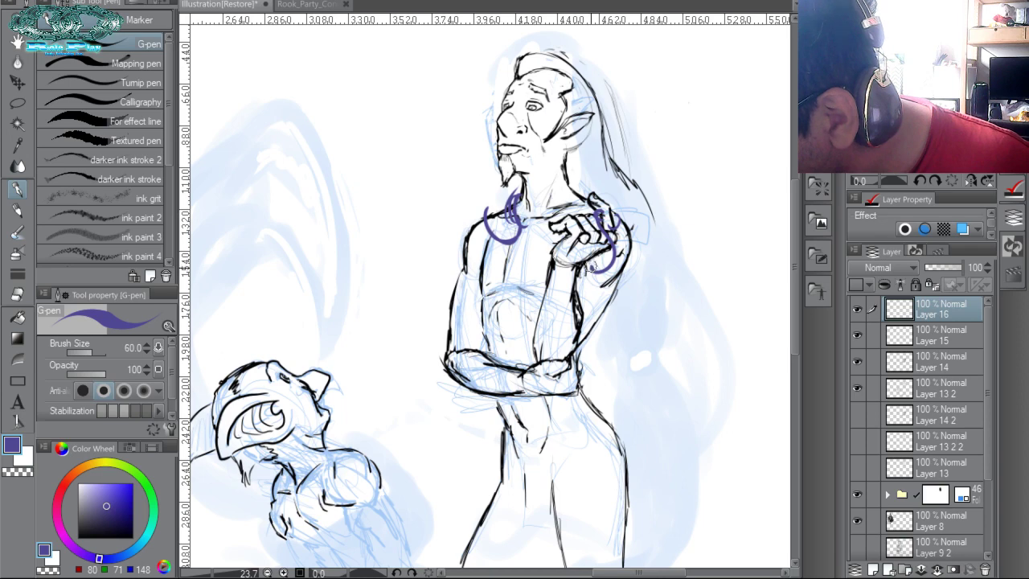
key(ctrl+z)
mouse_move(600, 212)
mouse_down()
mouse_move(611, 261)
mouse_move(588, 271)
mouse_up()
key(ctrl+z)
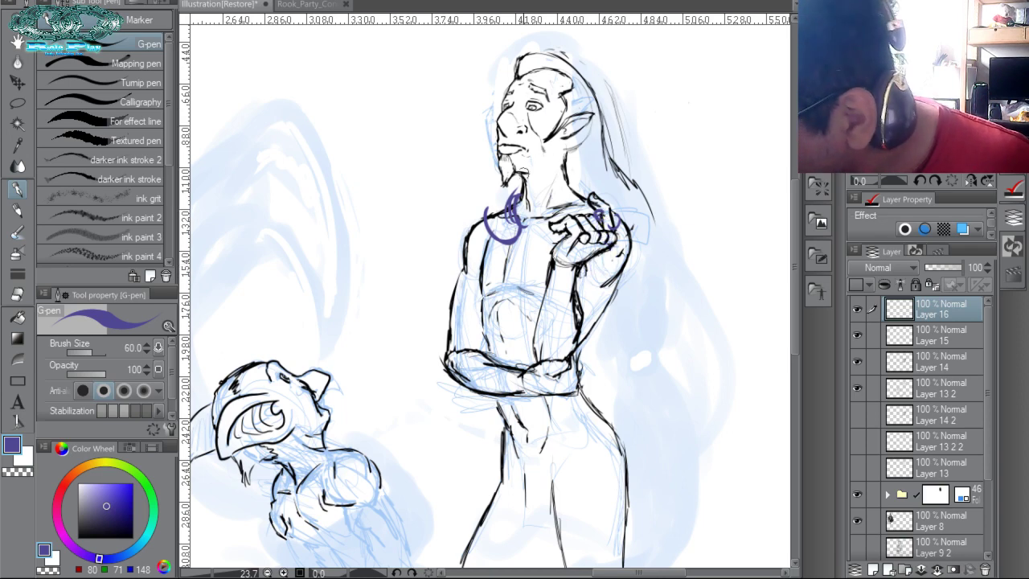
key(ctrl+z)
key(ctrl+z)
key(ctrl+z)
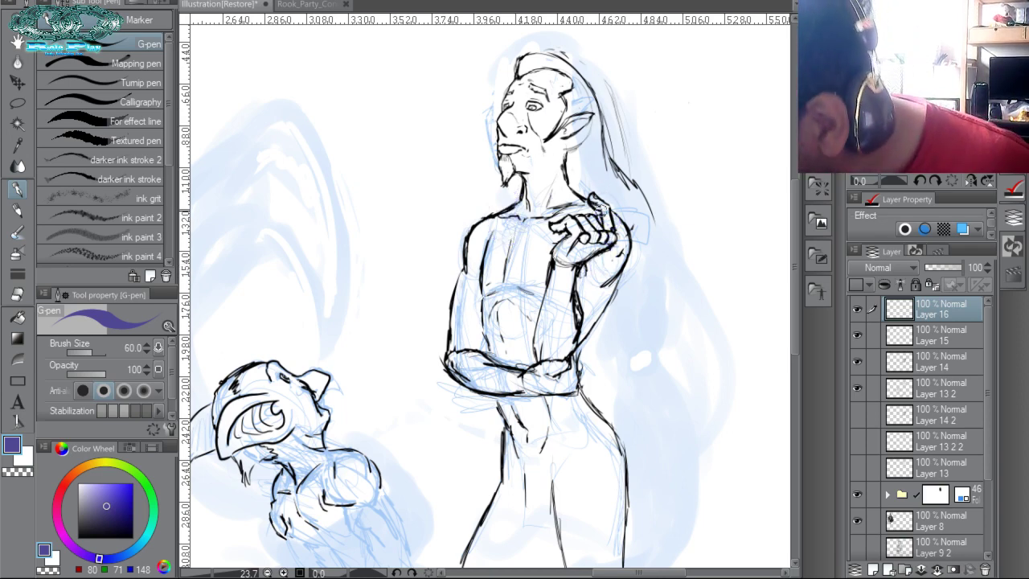
Sketch a blue-violet hair strand winding around the raised hand and across the forearm, consulting the blue-haired character in Rook_Party_Concepts.
mouse_move(599, 211)
mouse_down()
mouse_move(603, 276)
mouse_move(610, 252)
mouse_move(557, 271)
mouse_move(553, 299)
mouse_move(535, 281)
mouse_move(556, 294)
mouse_move(549, 297)
mouse_move(568, 275)
mouse_move(597, 287)
mouse_move(543, 307)
mouse_up()
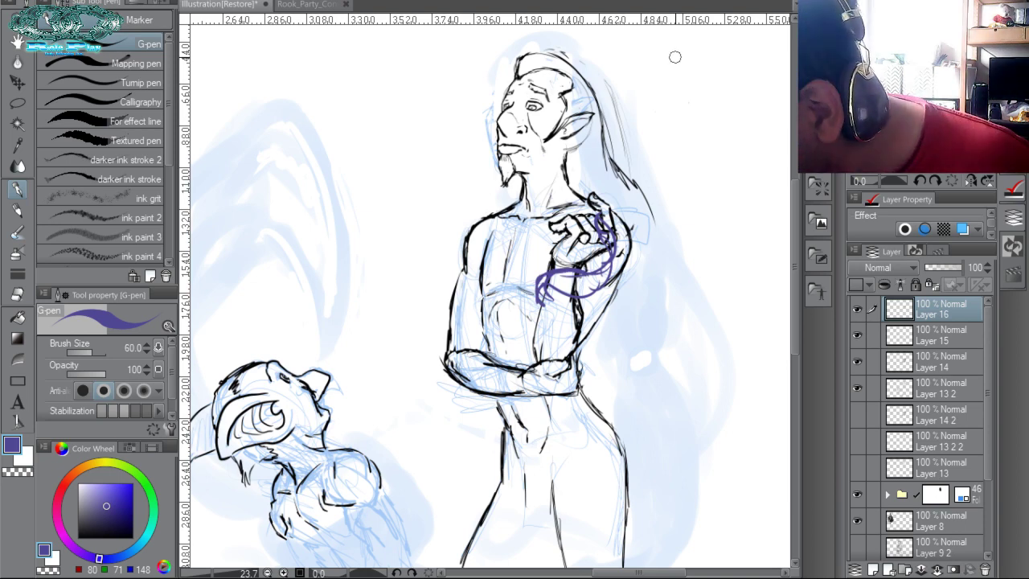
click(317, 5)
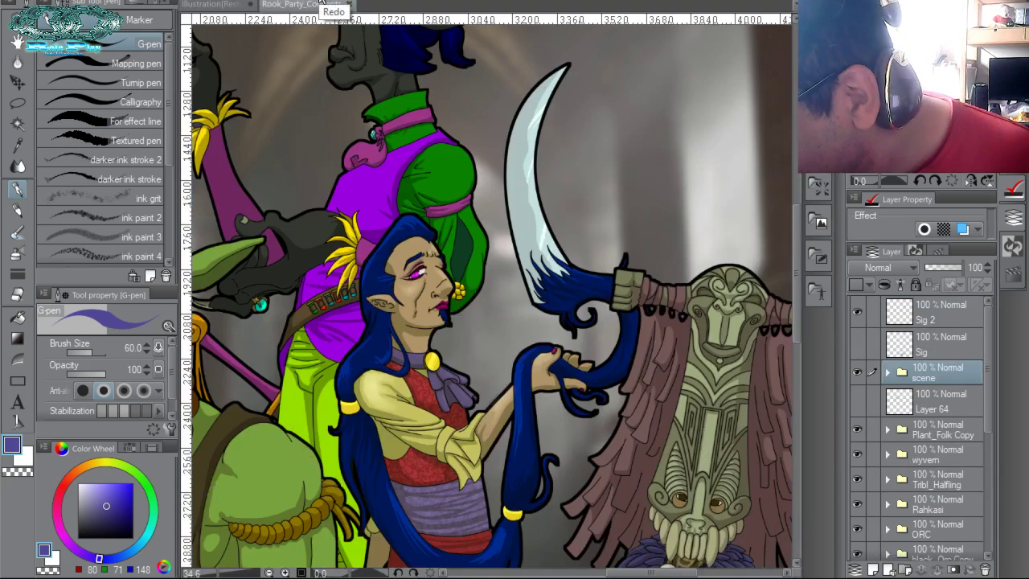
click(233, 7)
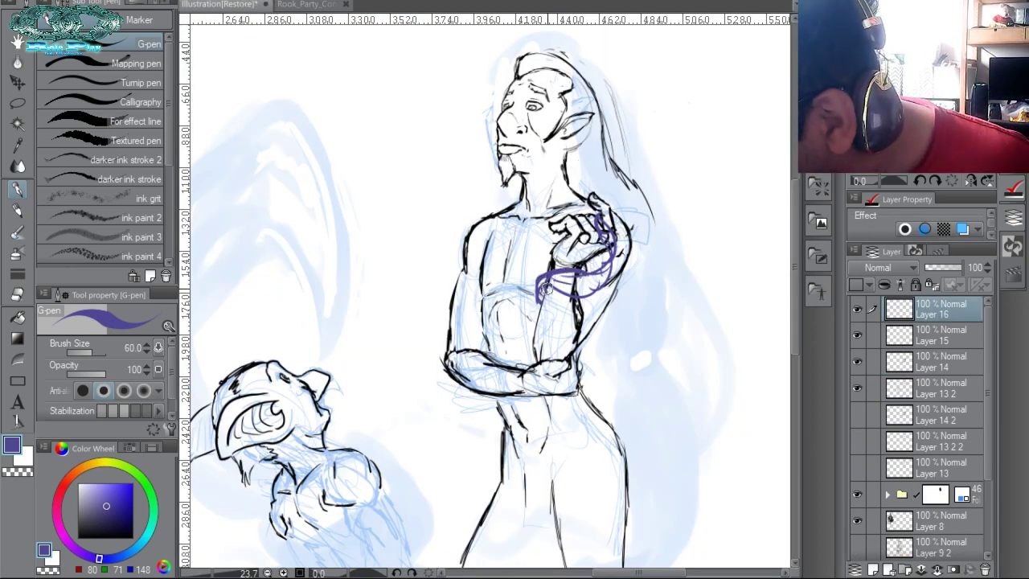
mouse_move(603, 216)
mouse_down()
mouse_move(612, 217)
mouse_move(601, 228)
mouse_up()
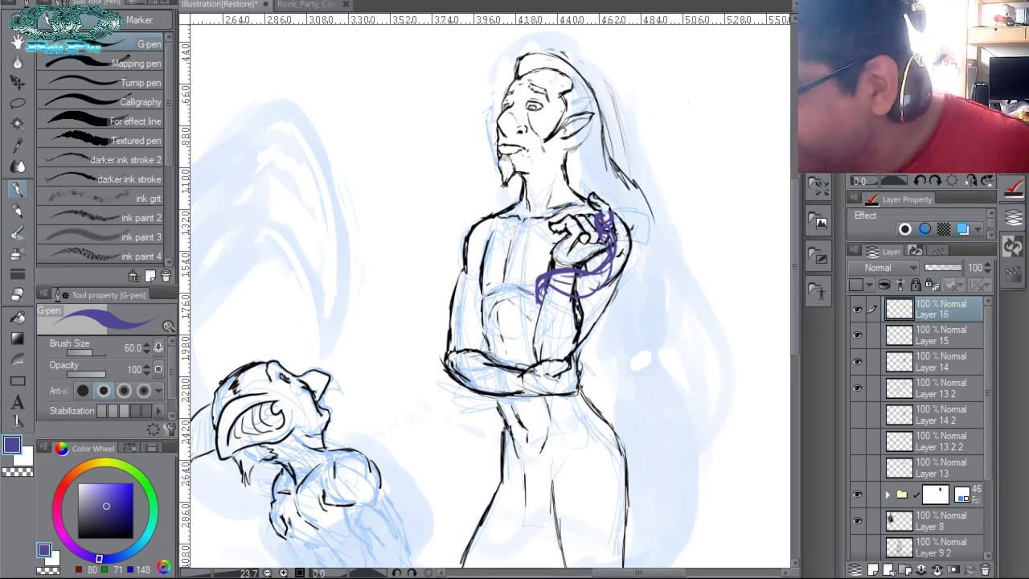
Sketch curved strokes beneath the figure's chin and the hair outline from the forehead over the back of the head.
mouse_move(512, 184)
mouse_down()
mouse_move(501, 217)
mouse_move(522, 211)
mouse_move(517, 188)
mouse_move(492, 216)
mouse_move(505, 227)
mouse_move(500, 201)
mouse_move(521, 260)
mouse_move(492, 197)
mouse_move(511, 230)
mouse_move(522, 187)
mouse_up()
mouse_move(522, 70)
mouse_down()
mouse_move(571, 63)
mouse_move(595, 89)
mouse_move(604, 165)
mouse_up()
drag(601, 121, 611, 189)
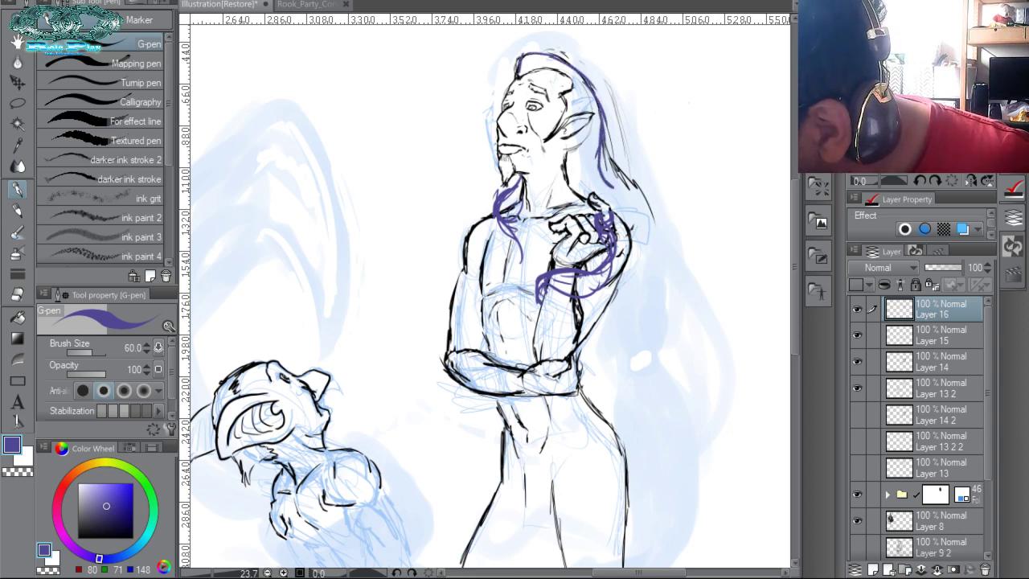
Sketch the long hair falling behind the ear and shoulder, gathered into a round hair tie beside the waist.
mouse_move(603, 147)
mouse_down()
mouse_move(635, 192)
mouse_move(586, 114)
mouse_up()
mouse_move(538, 82)
mouse_down()
mouse_move(587, 192)
mouse_move(565, 276)
mouse_move(565, 267)
mouse_move(544, 274)
mouse_move(528, 237)
mouse_move(538, 274)
mouse_move(566, 268)
mouse_up()
drag(571, 124, 606, 174)
mouse_move(596, 242)
mouse_down()
mouse_move(601, 270)
mouse_move(579, 137)
mouse_up()
drag(608, 277, 569, 29)
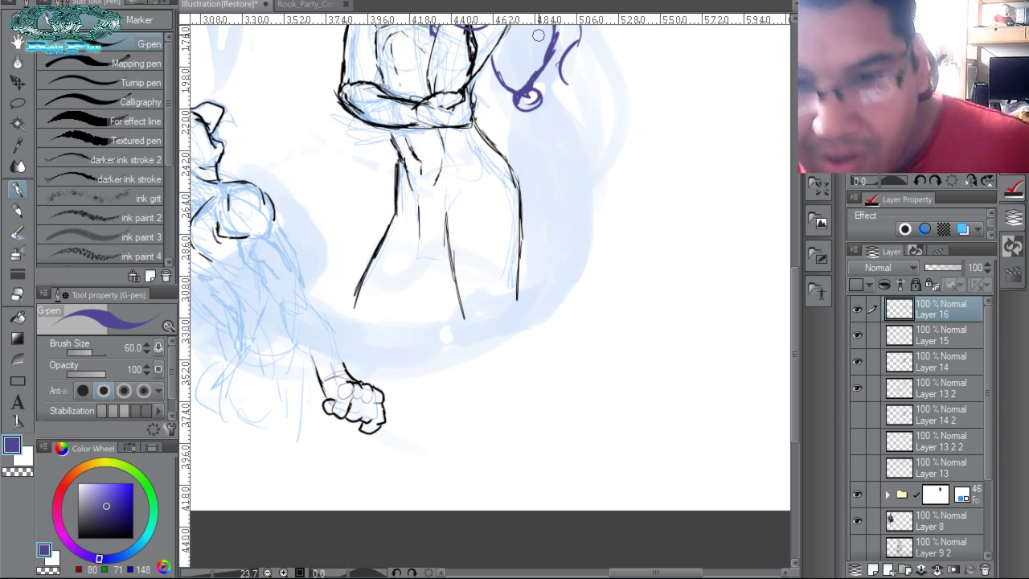
Clean up the hair tie and sketch both edges of the full hair section hanging below it beside the hip.
key(c)
mouse_move(535, 91)
mouse_down()
mouse_move(521, 101)
mouse_move(533, 101)
mouse_move(512, 167)
mouse_move(524, 248)
mouse_move(516, 300)
mouse_up()
key(c)
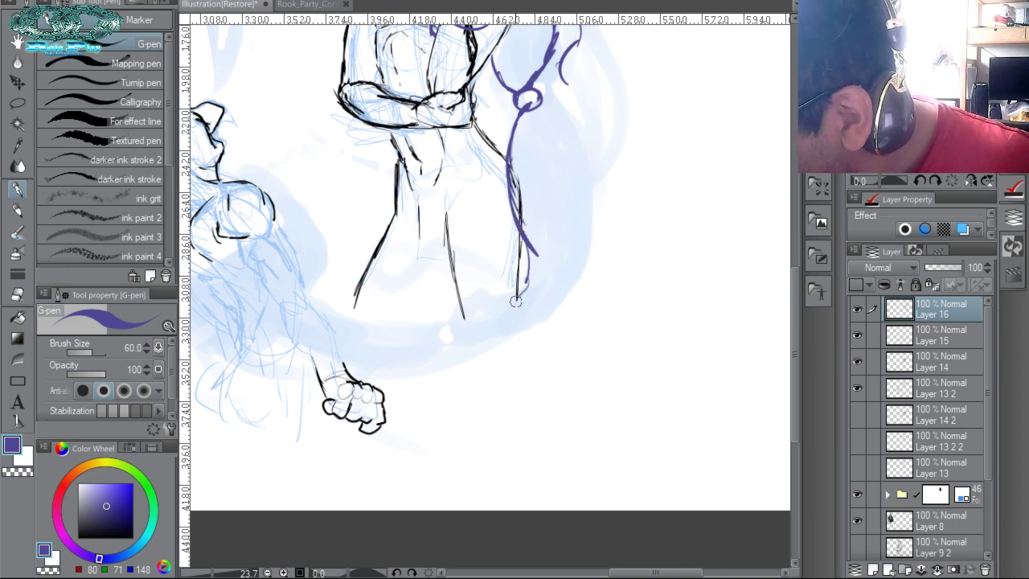
mouse_move(526, 127)
mouse_down()
mouse_move(506, 177)
mouse_move(525, 281)
mouse_up()
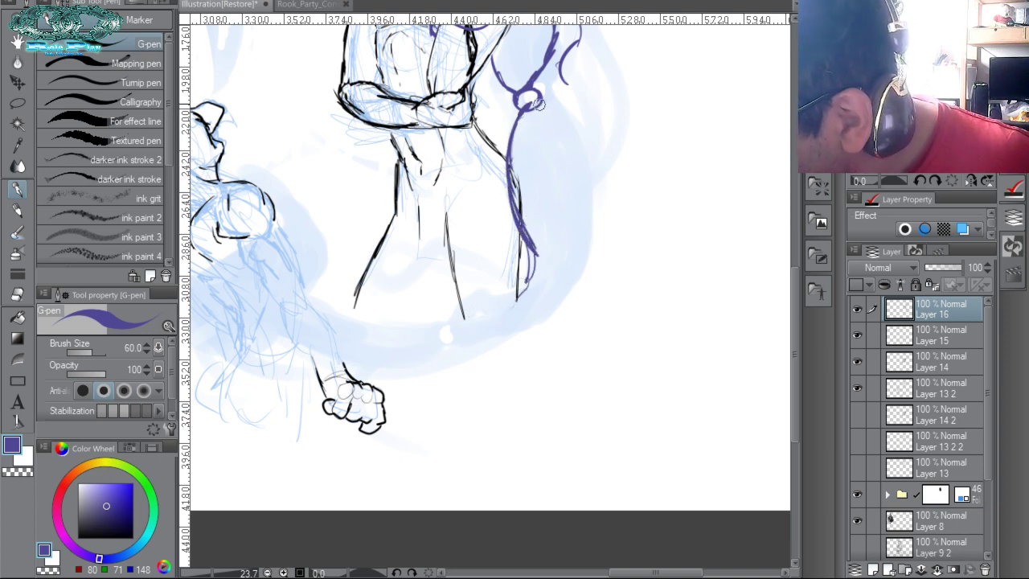
mouse_move(532, 103)
mouse_down()
mouse_move(554, 130)
mouse_move(566, 256)
mouse_move(529, 312)
mouse_up()
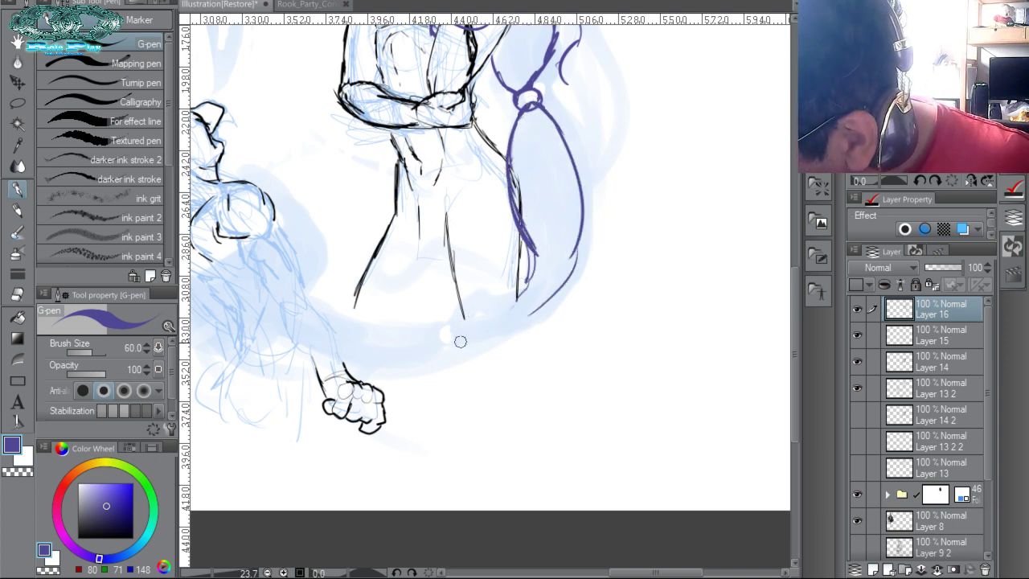
Outline the lower hair segment below the tie beside the standing figure, curving it under his legs, and add loose strands around it.
mouse_move(456, 341)
mouse_down()
mouse_move(489, 339)
mouse_move(579, 249)
mouse_up()
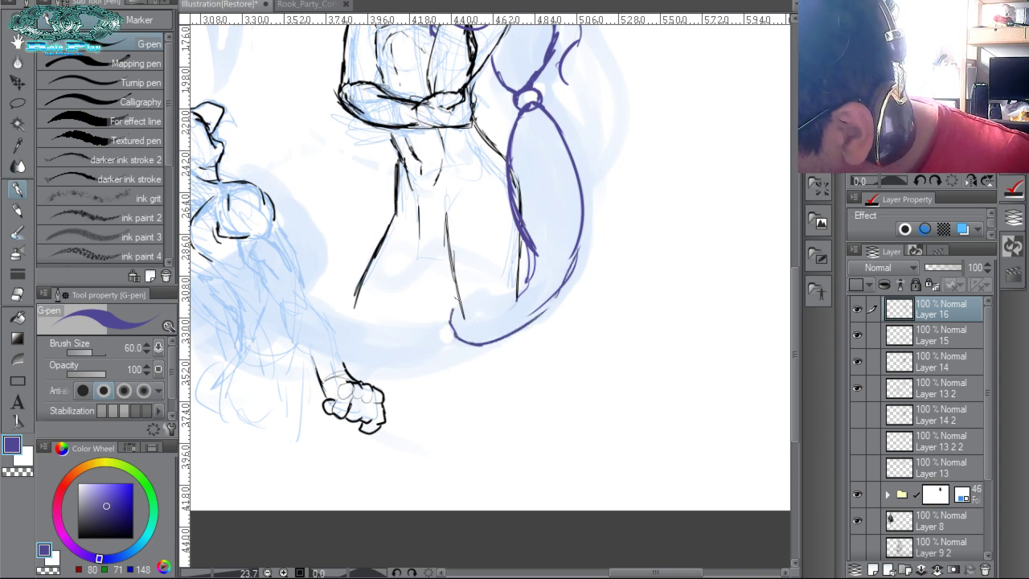
mouse_move(455, 320)
mouse_down()
mouse_move(555, 259)
mouse_move(514, 208)
mouse_up()
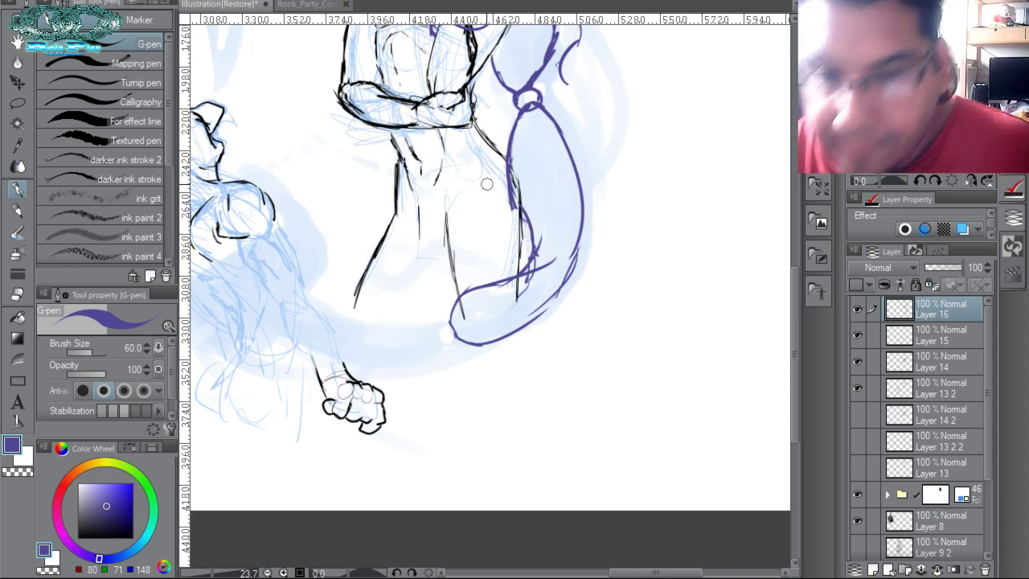
drag(543, 104, 605, 238)
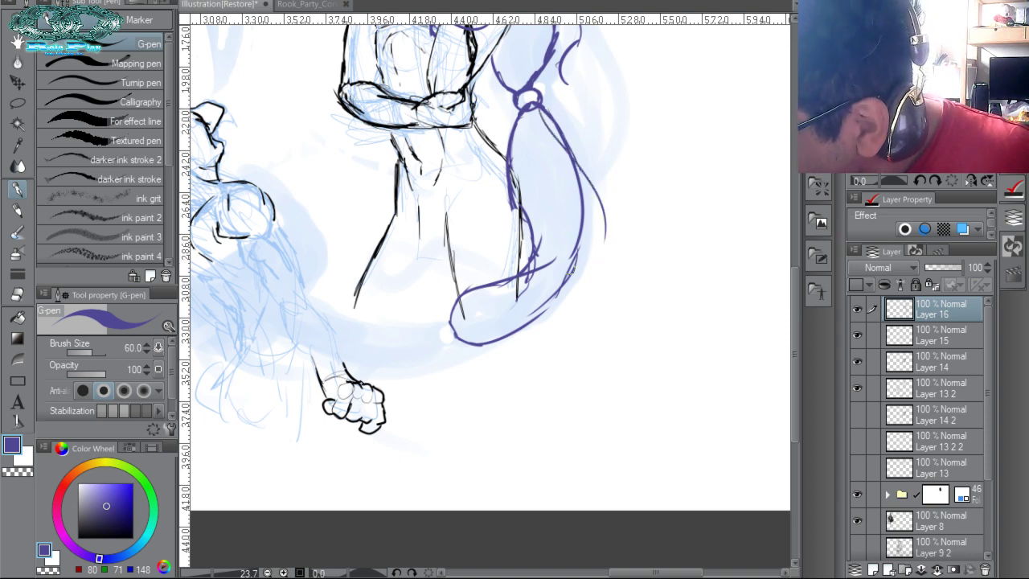
mouse_move(509, 130)
mouse_down()
mouse_move(514, 222)
mouse_move(539, 109)
mouse_up()
drag(488, 233, 513, 217)
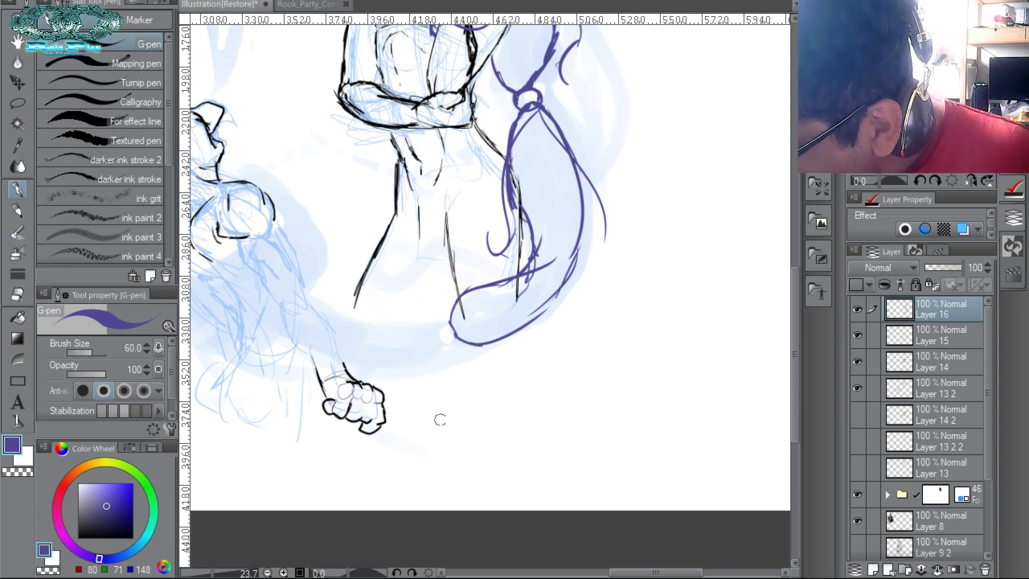
Draw a trailing strand and a round hair tie at the segment's lower end, and clean up the tie with transparent colour.
mouse_move(462, 423)
mouse_down()
mouse_move(475, 354)
mouse_move(509, 332)
mouse_move(460, 343)
mouse_move(450, 319)
mouse_move(439, 321)
mouse_move(452, 347)
mouse_move(447, 314)
mouse_move(441, 330)
mouse_move(449, 317)
mouse_up()
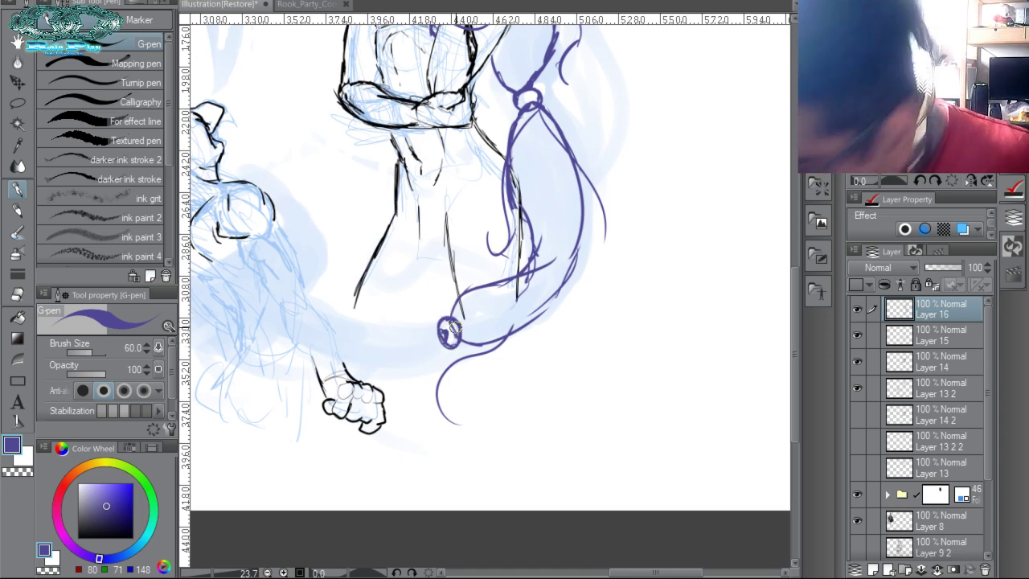
key(c)
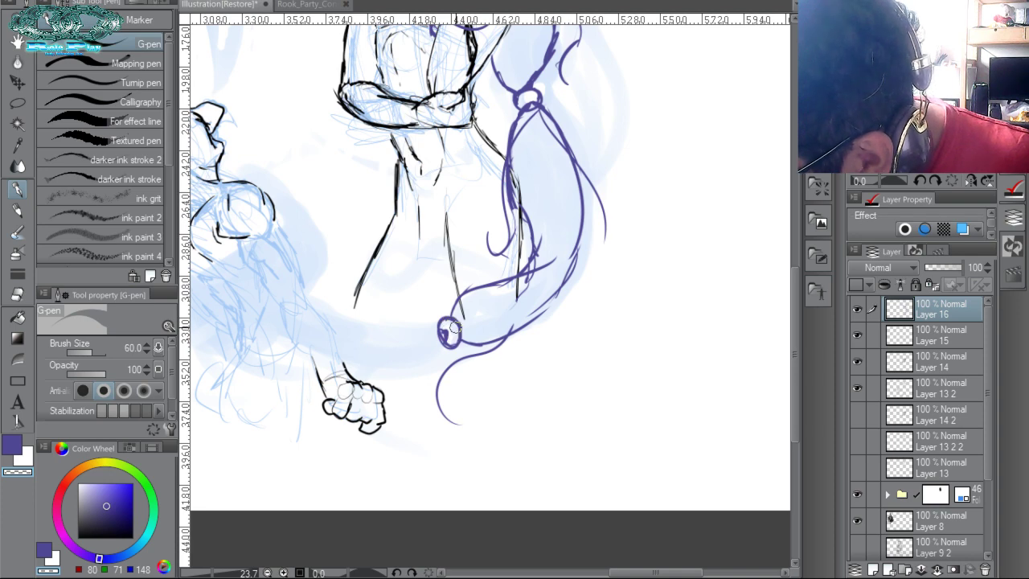
key(c)
key(c)
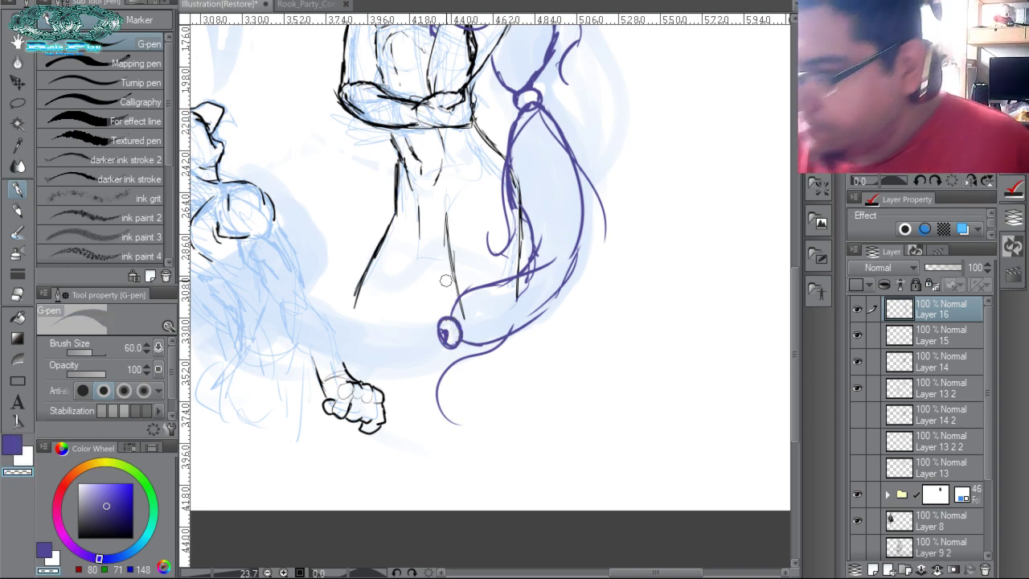
Rotate the illustration's canvas and draw the next long hair segment from the lower tie up to the small figure's torso in purple.
drag(492, 373, 623, 390)
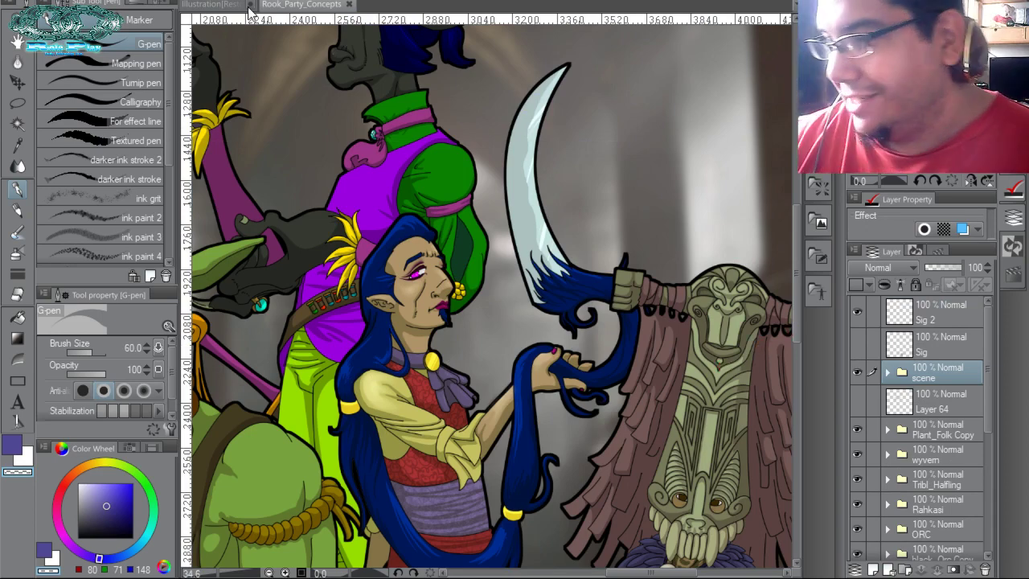
click(211, 4)
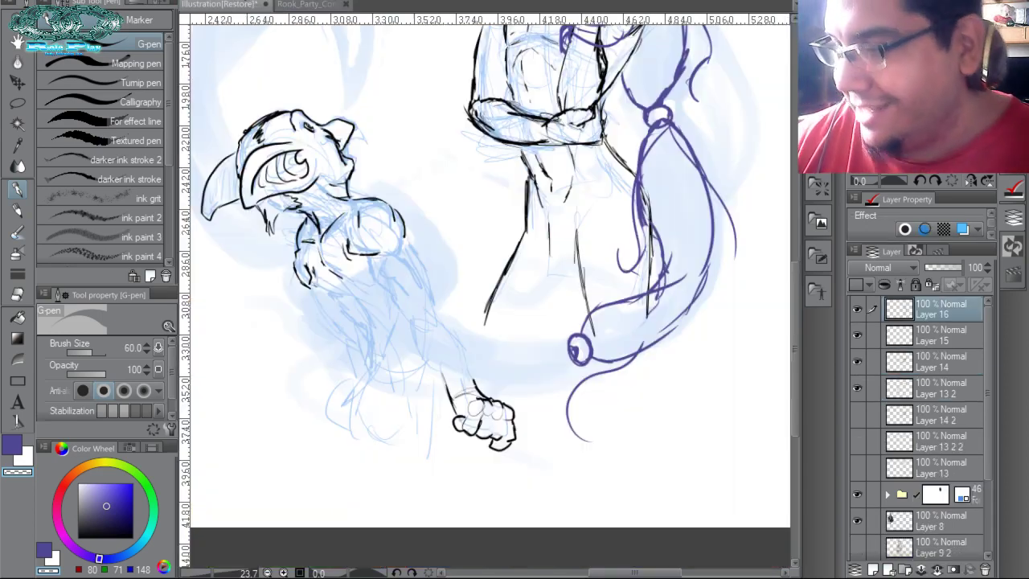
click(888, 180)
drag(891, 192, 897, 181)
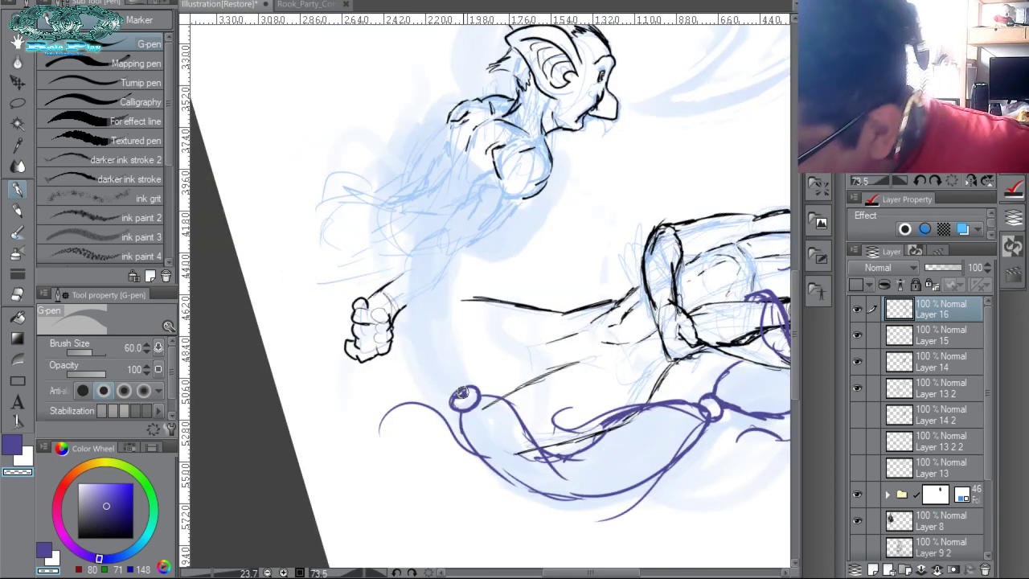
key(c)
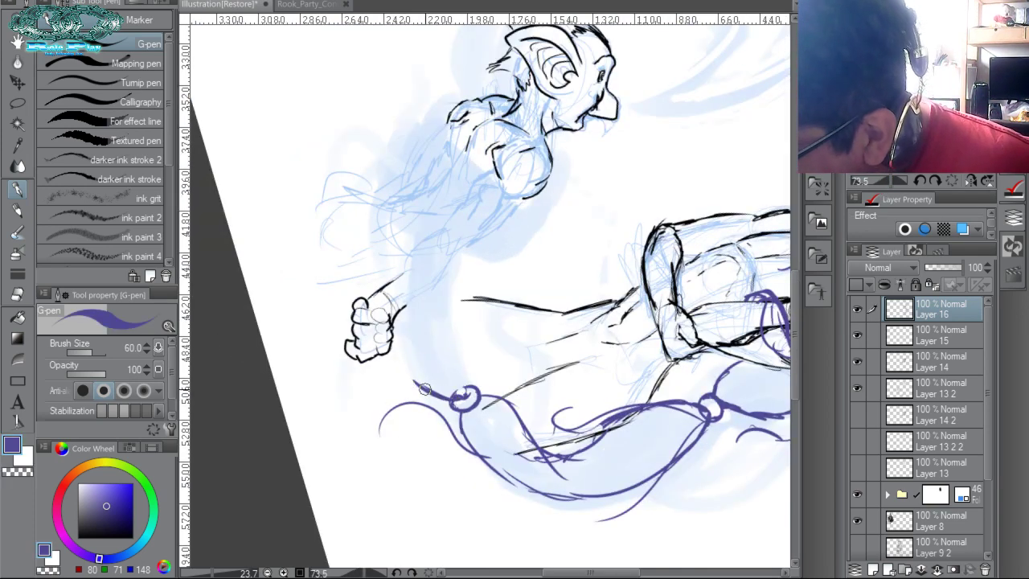
drag(450, 394, 411, 268)
mouse_move(418, 328)
mouse_down()
mouse_move(410, 291)
mouse_move(438, 119)
mouse_move(401, 291)
mouse_move(424, 382)
mouse_move(424, 148)
mouse_move(437, 126)
mouse_move(423, 153)
mouse_move(419, 138)
mouse_move(444, 115)
mouse_move(402, 305)
mouse_up()
drag(394, 233, 398, 309)
mouse_move(465, 382)
mouse_down()
mouse_move(430, 189)
mouse_move(447, 113)
mouse_move(426, 242)
mouse_up()
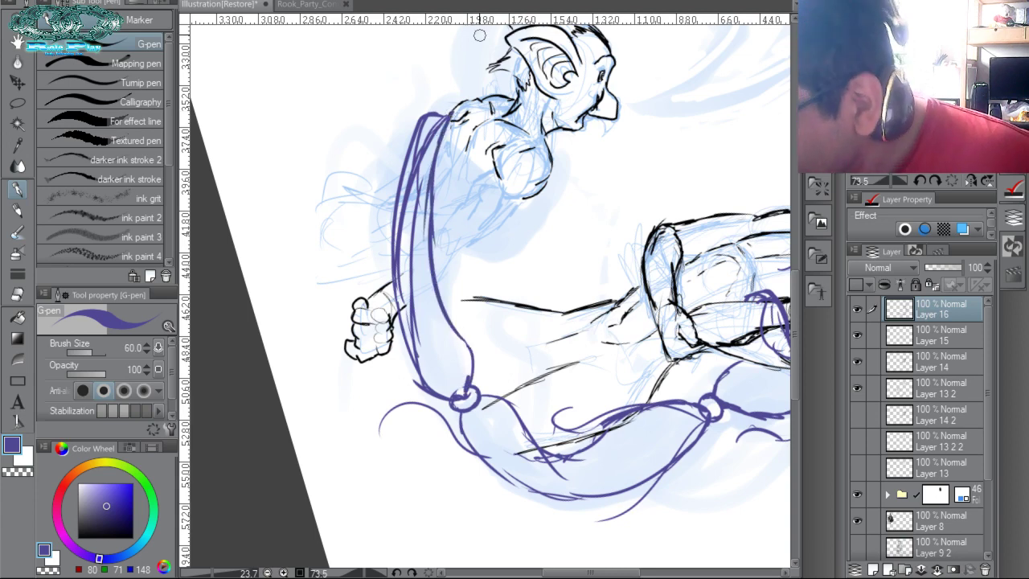
Draw layered hair coils wrapping around the small figure's torso, with folds along both the chest and back sides.
mouse_move(520, 197)
mouse_down()
mouse_move(444, 121)
mouse_move(450, 153)
mouse_move(508, 193)
mouse_move(506, 211)
mouse_move(439, 149)
mouse_up()
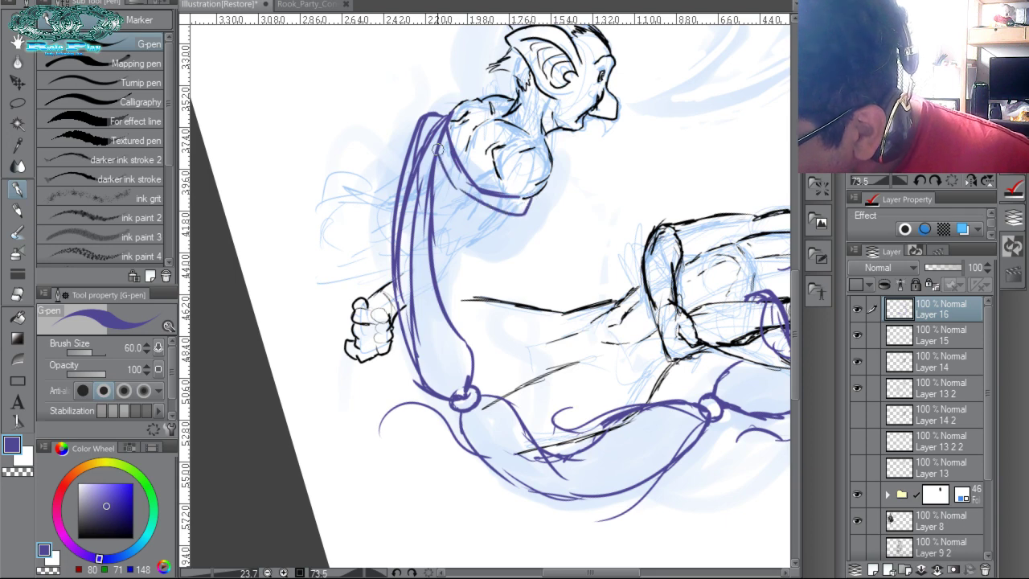
drag(505, 218, 435, 173)
mouse_move(495, 229)
mouse_down()
mouse_move(423, 180)
mouse_move(473, 233)
mouse_move(433, 207)
mouse_up()
mouse_move(480, 250)
mouse_down()
mouse_move(444, 246)
mouse_move(426, 210)
mouse_up()
mouse_move(463, 275)
mouse_down()
mouse_move(424, 247)
mouse_move(435, 270)
mouse_up()
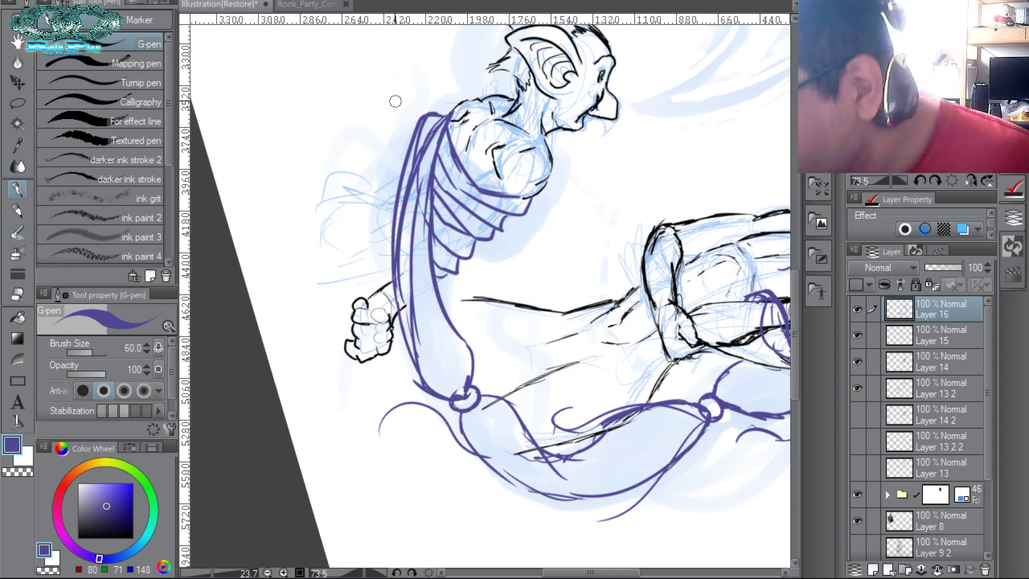
mouse_move(386, 242)
mouse_down()
mouse_move(403, 157)
mouse_move(369, 189)
mouse_move(373, 235)
mouse_up()
mouse_move(396, 272)
mouse_down()
mouse_move(362, 212)
mouse_move(415, 129)
mouse_up()
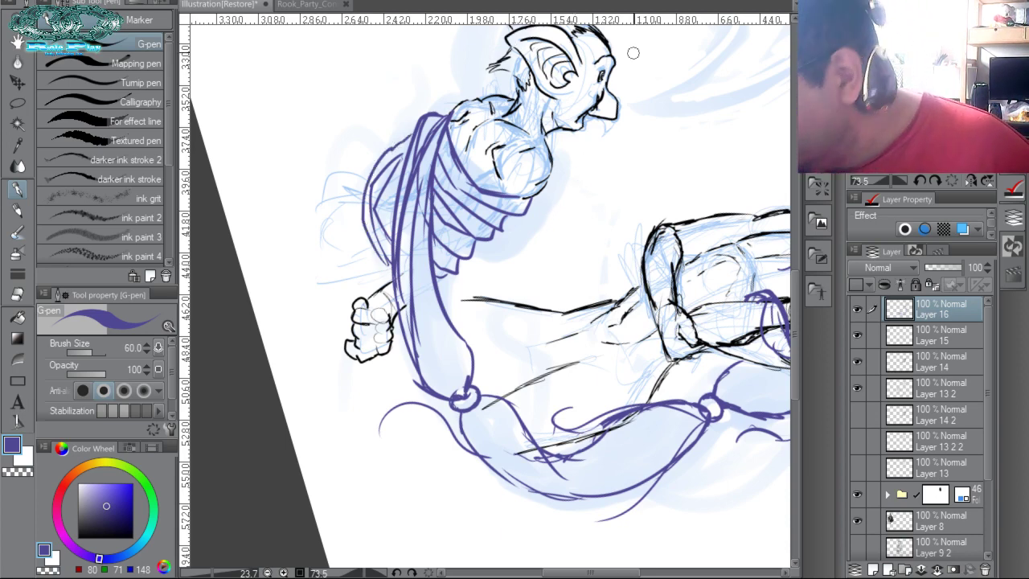
Reset the canvas rotation and sketch crossing hair strands over the small figure's upper coils and beside its shoulder.
click(954, 179)
drag(597, 304, 648, 364)
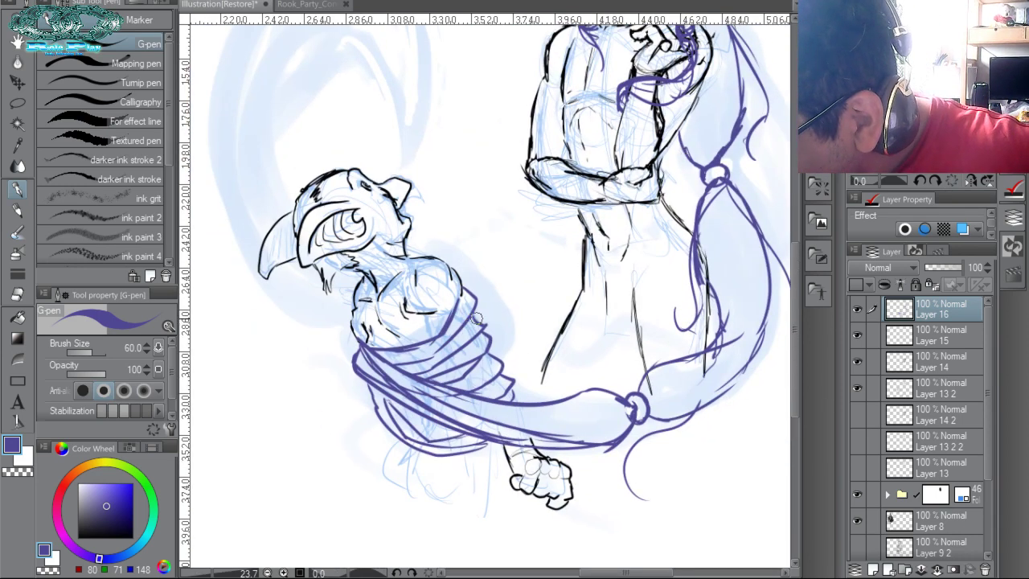
drag(451, 330, 510, 306)
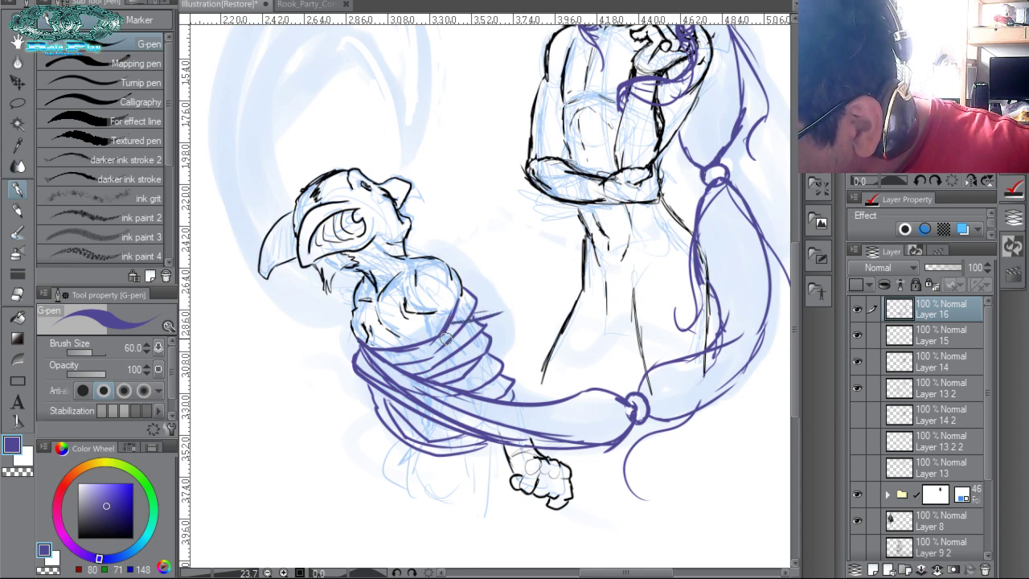
drag(440, 347, 510, 325)
drag(465, 362, 527, 304)
drag(492, 234, 526, 310)
drag(455, 325, 491, 264)
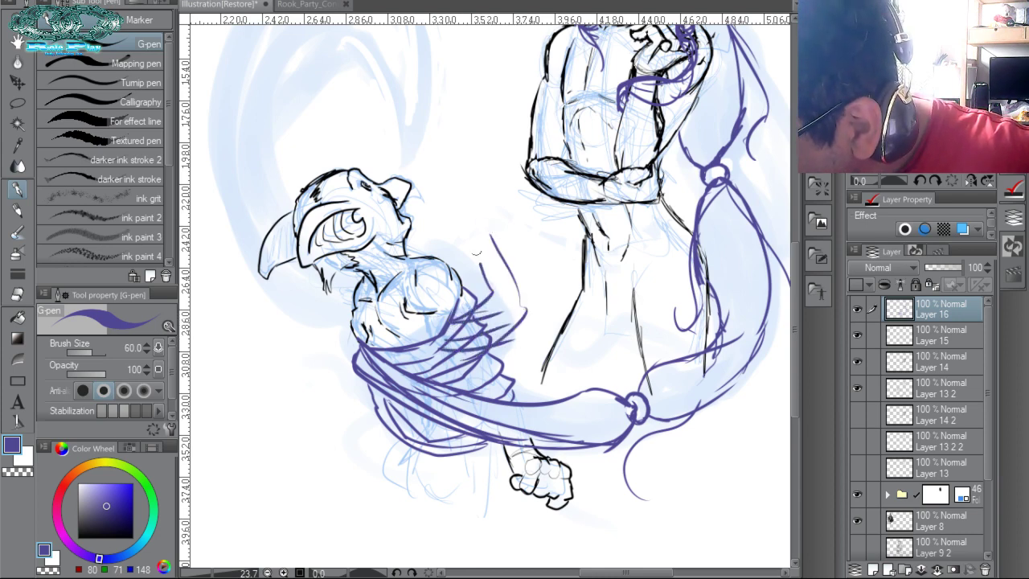
Draw the hair looping behind the small figure's shoulder and its long tapering length rising in a curve behind the head.
mouse_move(481, 300)
mouse_down()
mouse_move(443, 243)
mouse_move(423, 256)
mouse_up()
drag(481, 311, 450, 239)
drag(447, 233, 419, 258)
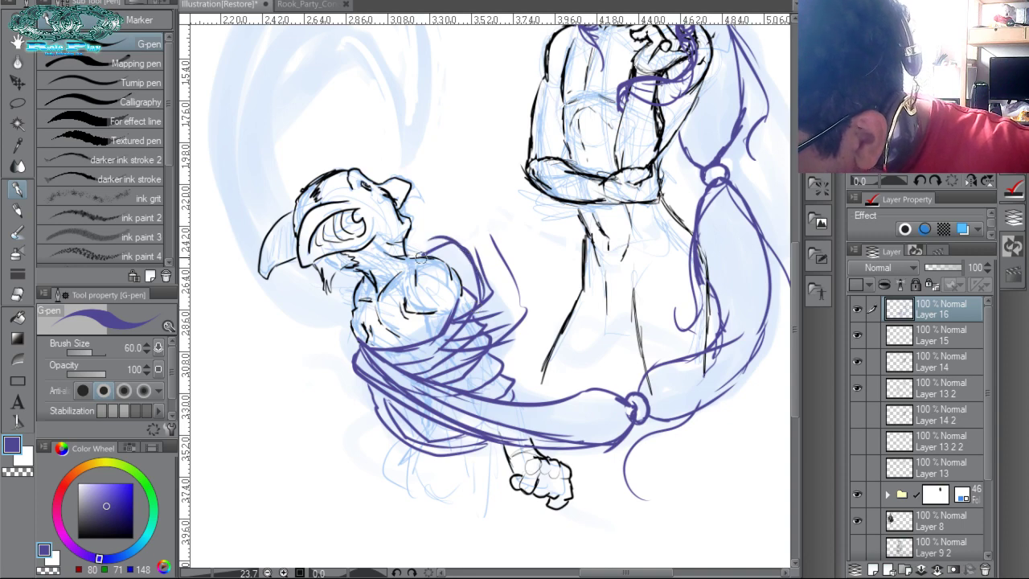
drag(350, 328, 227, 229)
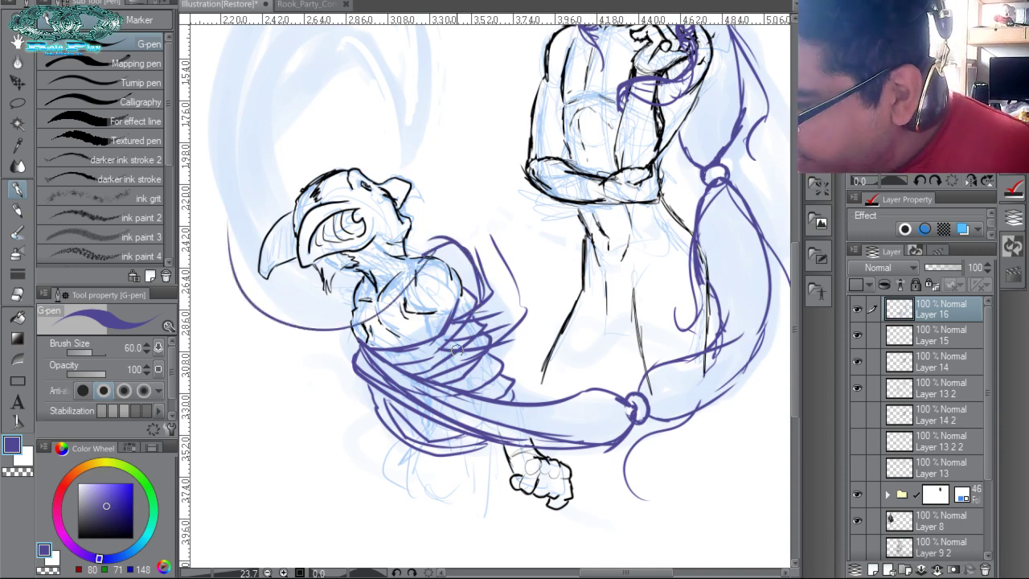
mouse_move(519, 323)
mouse_down()
mouse_move(493, 232)
mouse_move(352, 273)
mouse_move(288, 72)
mouse_up()
mouse_move(265, 318)
mouse_down()
mouse_move(261, 61)
mouse_move(298, 48)
mouse_up()
drag(249, 157, 295, 51)
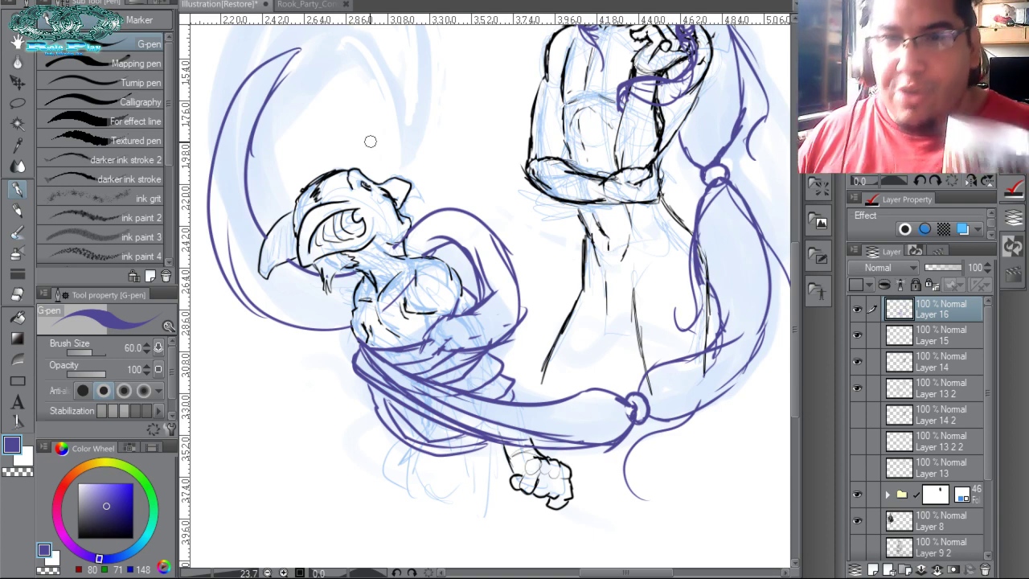
Sketch a tuft of pointed hair strands at the upper end of the rising hair length.
drag(371, 142, 455, 277)
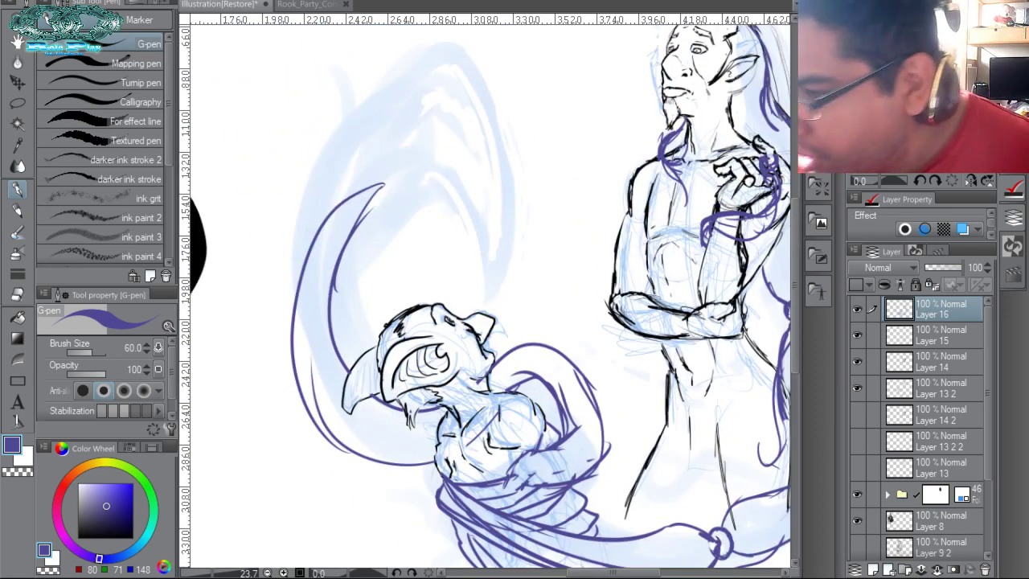
mouse_move(321, 230)
mouse_down()
mouse_move(340, 166)
mouse_move(365, 148)
mouse_move(378, 228)
mouse_move(408, 166)
mouse_up()
drag(378, 203, 402, 133)
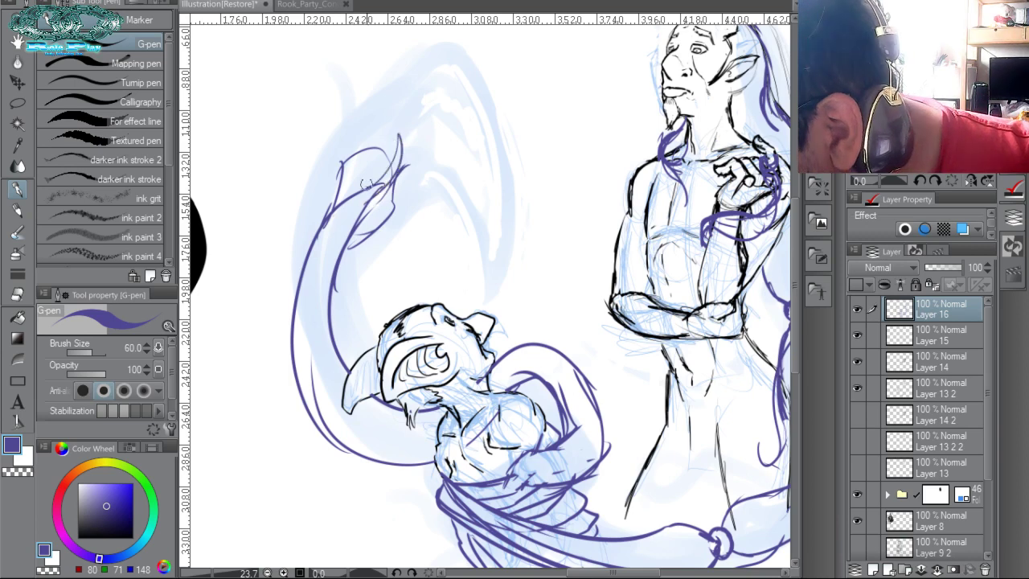
drag(344, 164, 401, 126)
drag(278, 218, 378, 463)
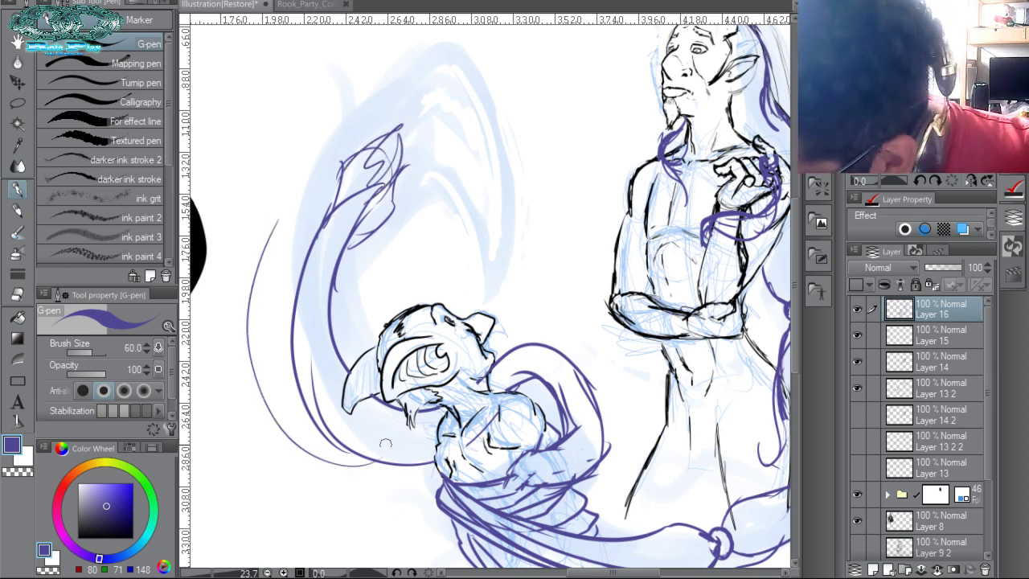
drag(235, 194, 246, 441)
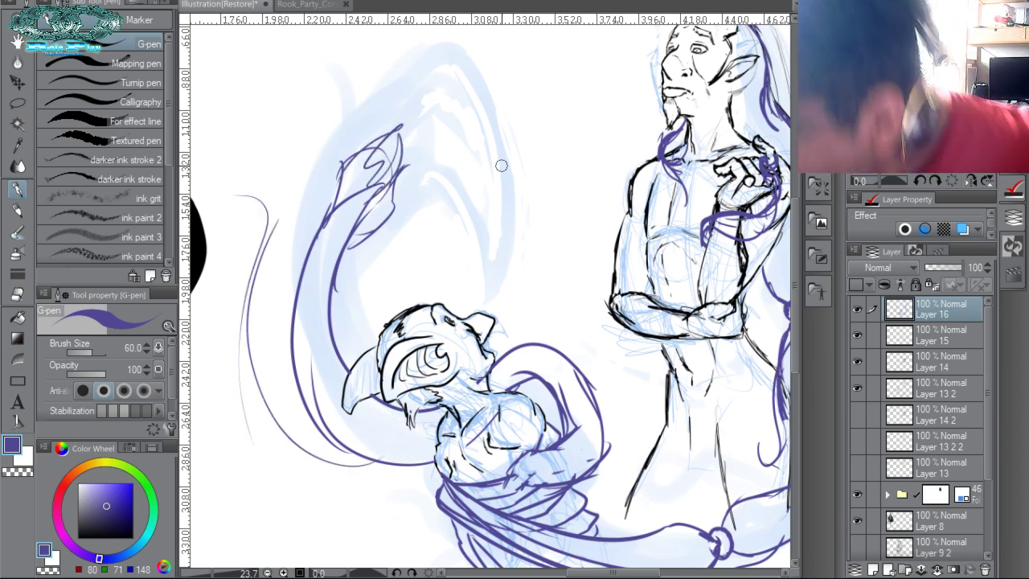
drag(456, 255, 476, 169)
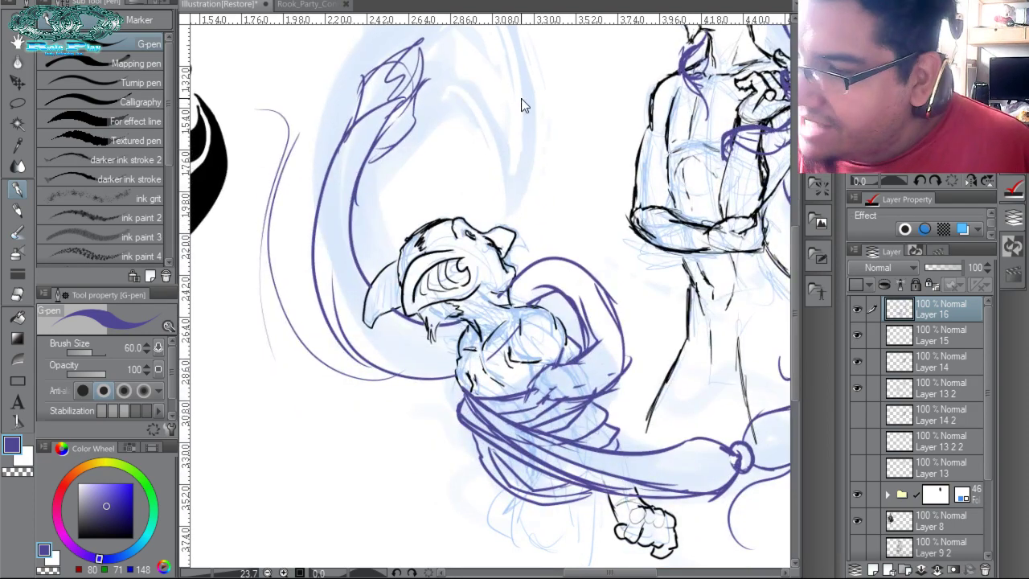
key(ctrl+z)
key(ctrl+z)
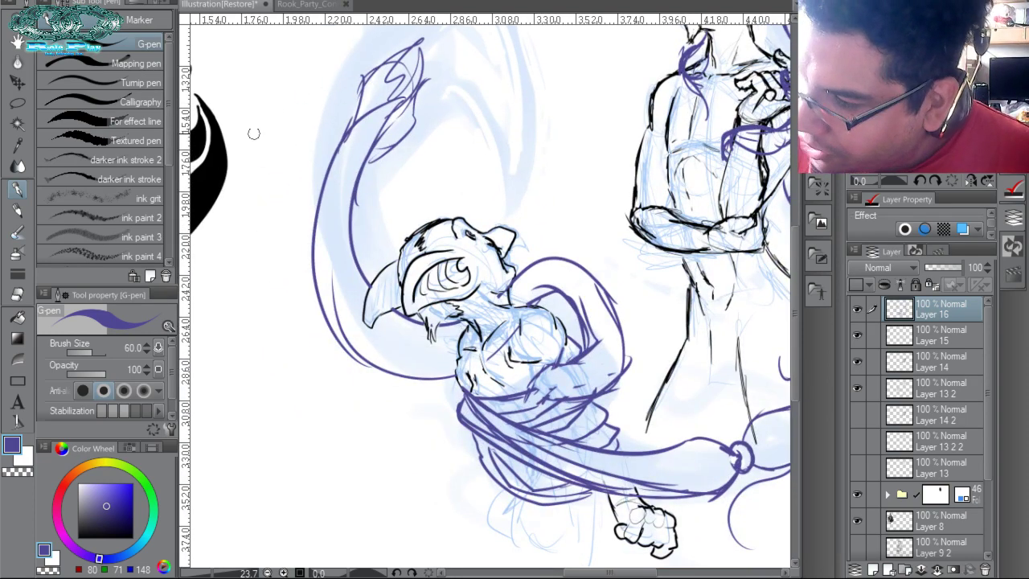
Add thin, curling loose strands along the rising hair, beneath the wrapped torso and beside the shoulder loop.
mouse_move(296, 117)
mouse_down()
mouse_move(302, 326)
mouse_move(424, 376)
mouse_up()
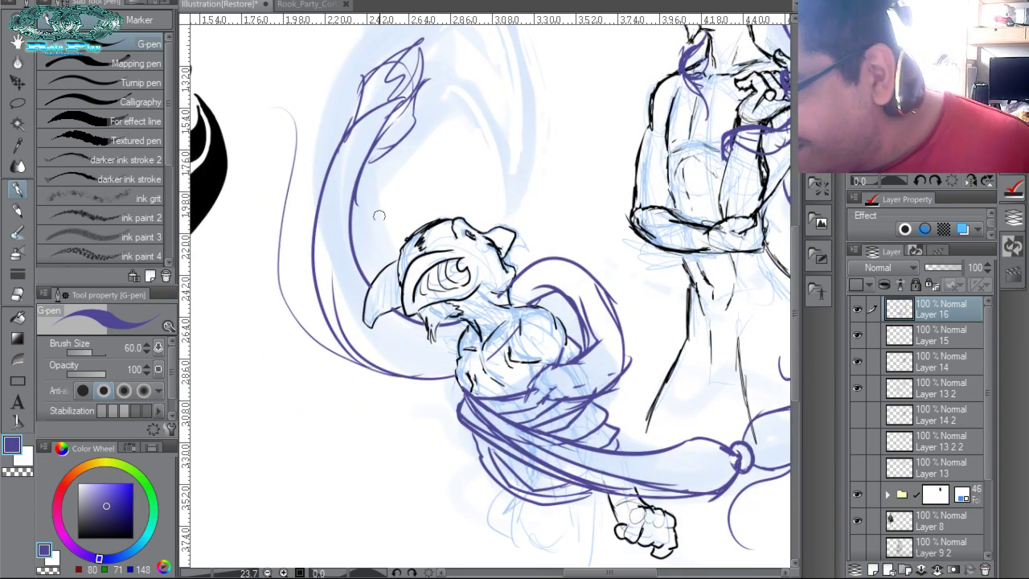
drag(384, 218, 362, 297)
drag(592, 245, 448, 113)
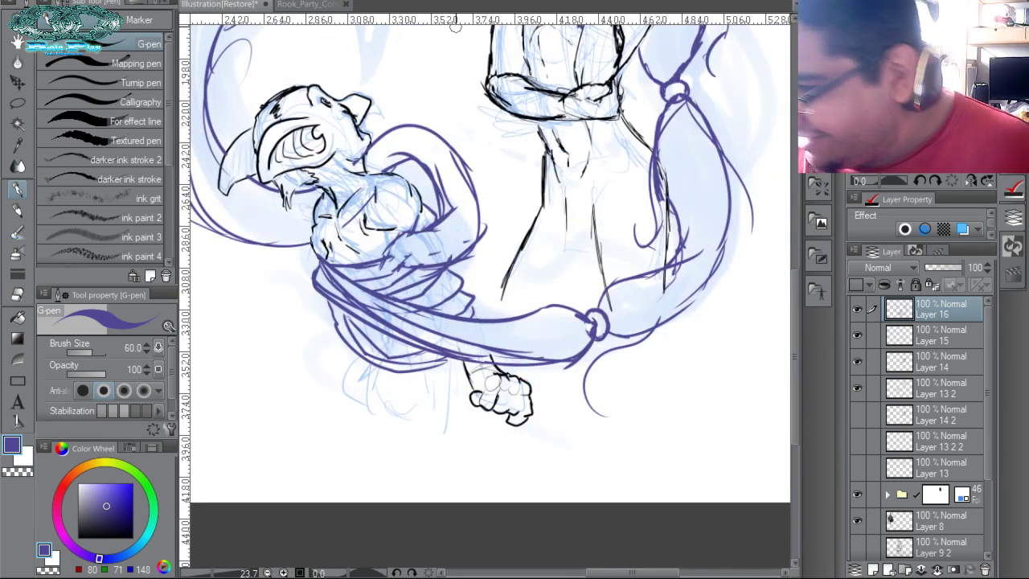
mouse_move(296, 306)
mouse_down()
mouse_move(309, 361)
mouse_move(426, 418)
mouse_up()
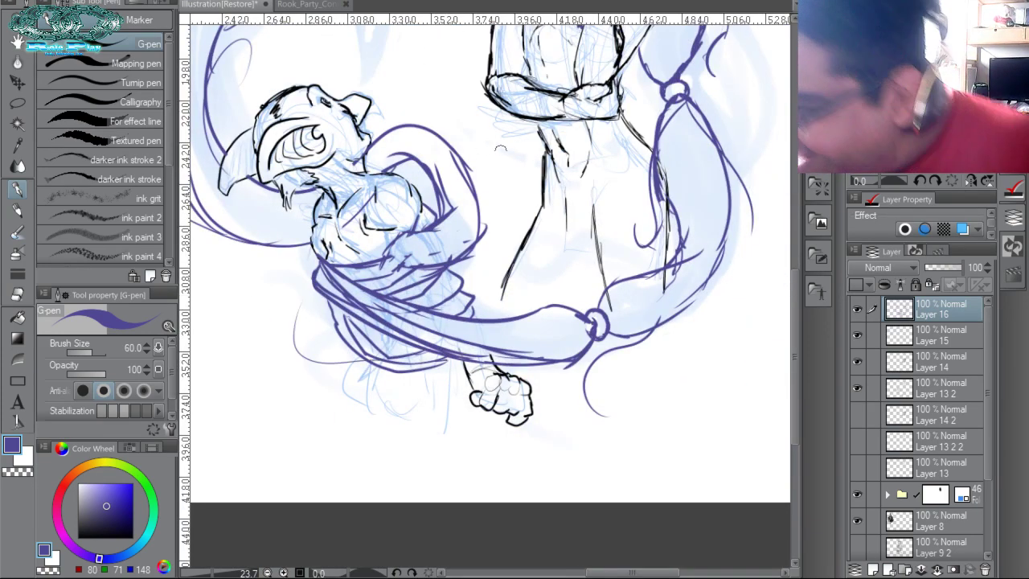
drag(501, 235, 481, 183)
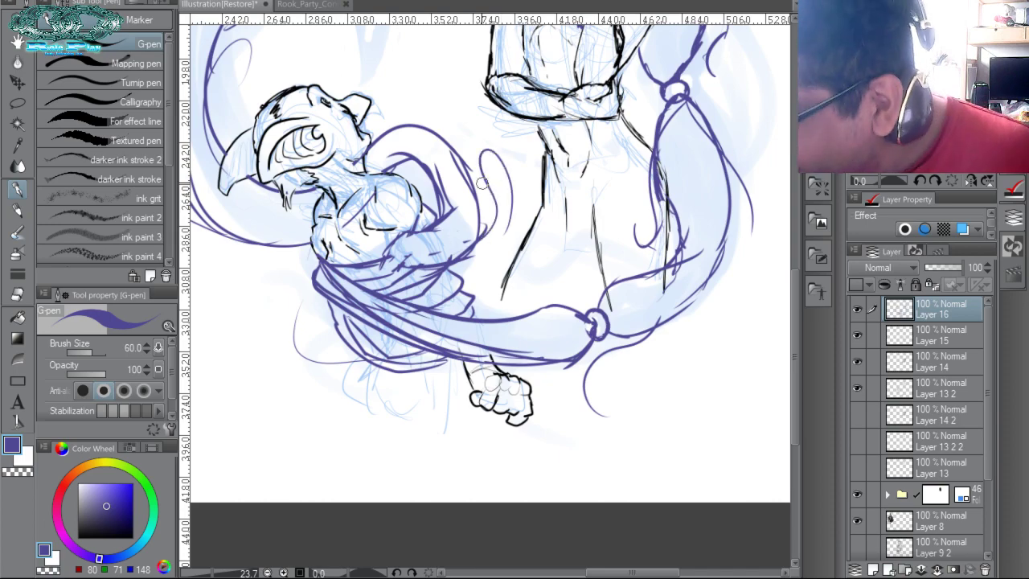
drag(493, 239, 515, 365)
drag(439, 222, 453, 351)
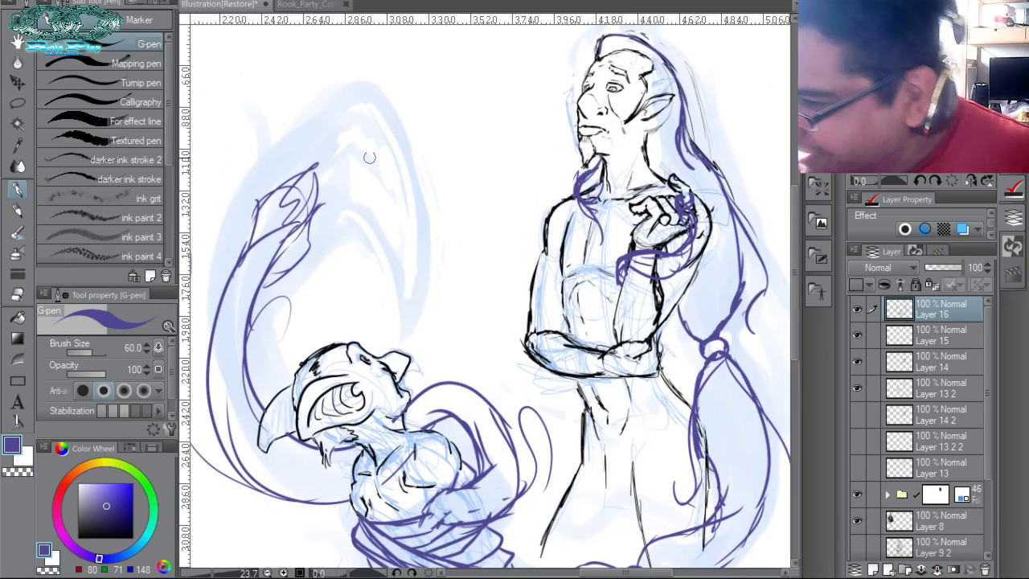
Outline a large pointed crescent shape arching from the hair's tufted end over the small figure's head.
drag(326, 213, 402, 304)
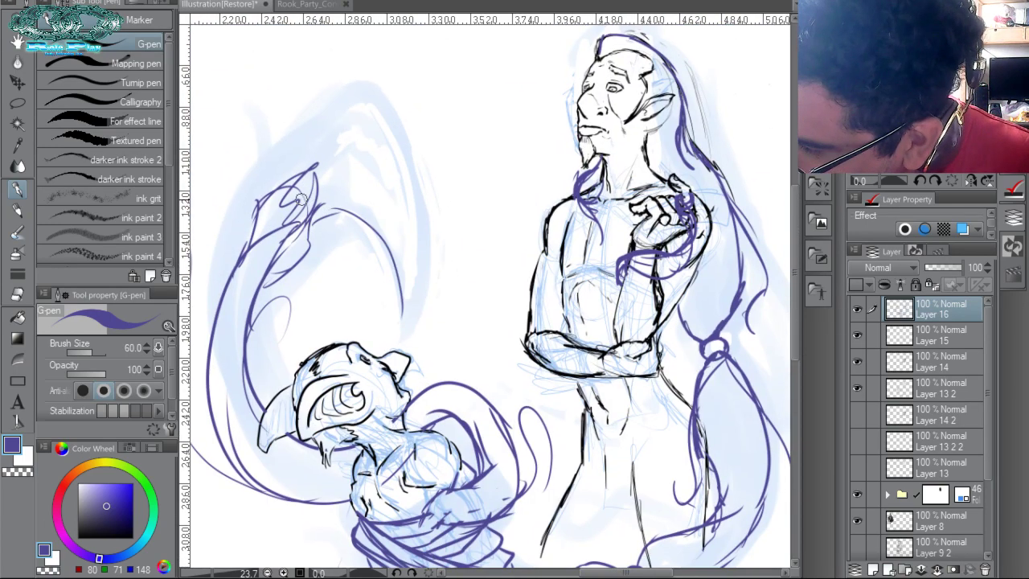
mouse_move(300, 199)
mouse_down()
mouse_move(298, 169)
mouse_move(323, 127)
mouse_move(311, 149)
mouse_move(336, 117)
mouse_move(378, 130)
mouse_up()
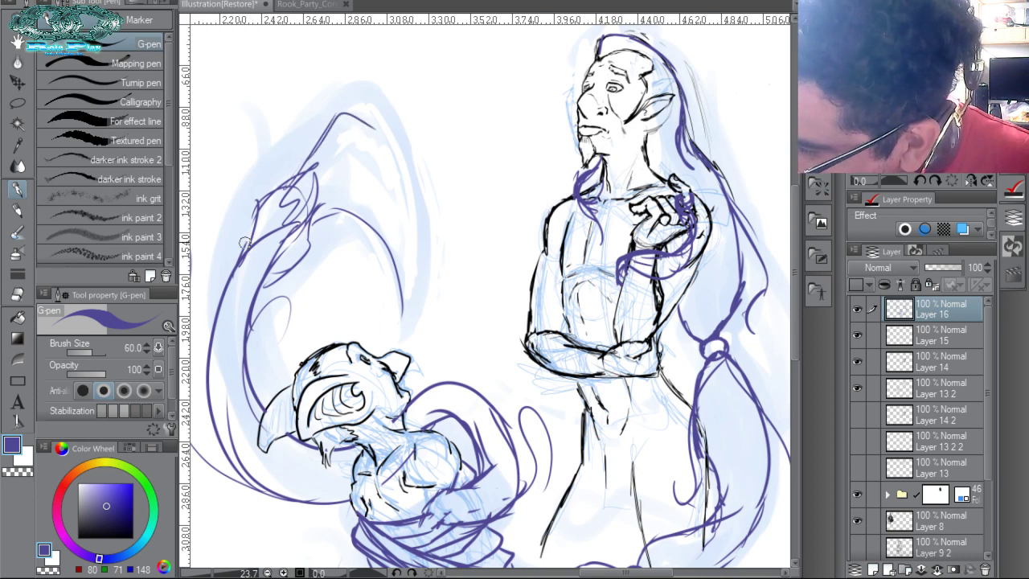
mouse_move(256, 204)
mouse_down()
mouse_move(348, 119)
mouse_move(320, 147)
mouse_move(296, 152)
mouse_move(242, 240)
mouse_move(238, 266)
mouse_move(298, 187)
mouse_move(317, 143)
mouse_move(371, 155)
mouse_move(322, 145)
mouse_move(308, 187)
mouse_move(317, 231)
mouse_move(348, 229)
mouse_move(398, 299)
mouse_up()
mouse_move(326, 217)
mouse_down()
mouse_move(392, 330)
mouse_move(410, 197)
mouse_move(375, 126)
mouse_move(296, 151)
mouse_up()
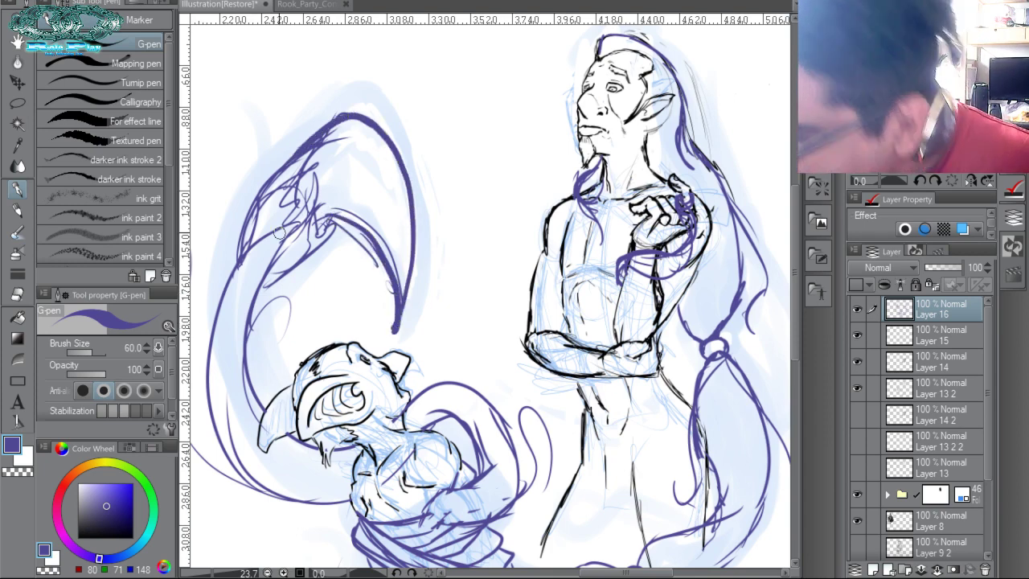
Remove the crescent's long outer arc and erase its inner edge above the small figure's head.
key(ctrl+z)
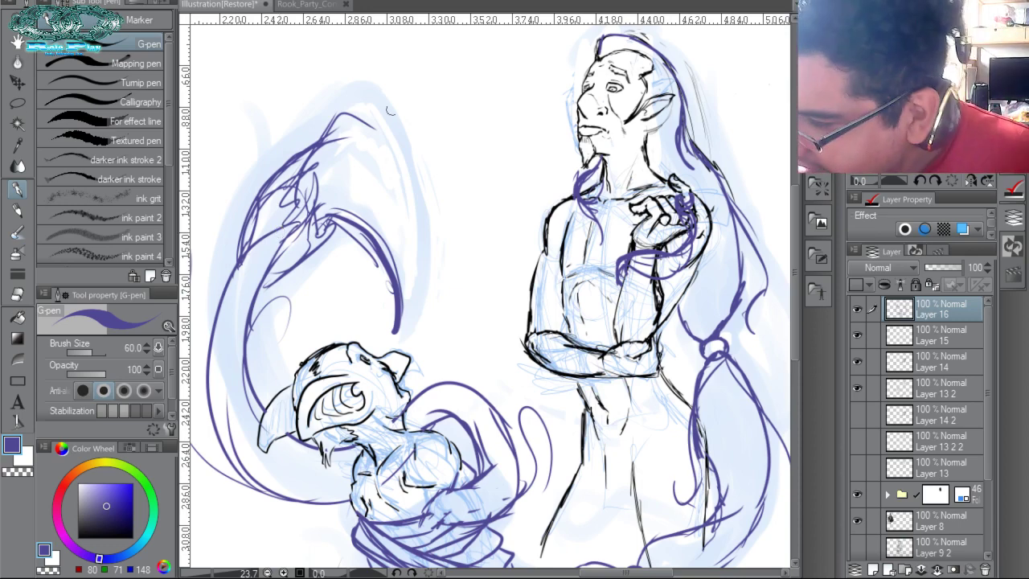
mouse_move(337, 218)
mouse_down()
mouse_move(370, 251)
mouse_move(396, 331)
mouse_up()
drag(385, 242, 401, 322)
drag(349, 213, 356, 216)
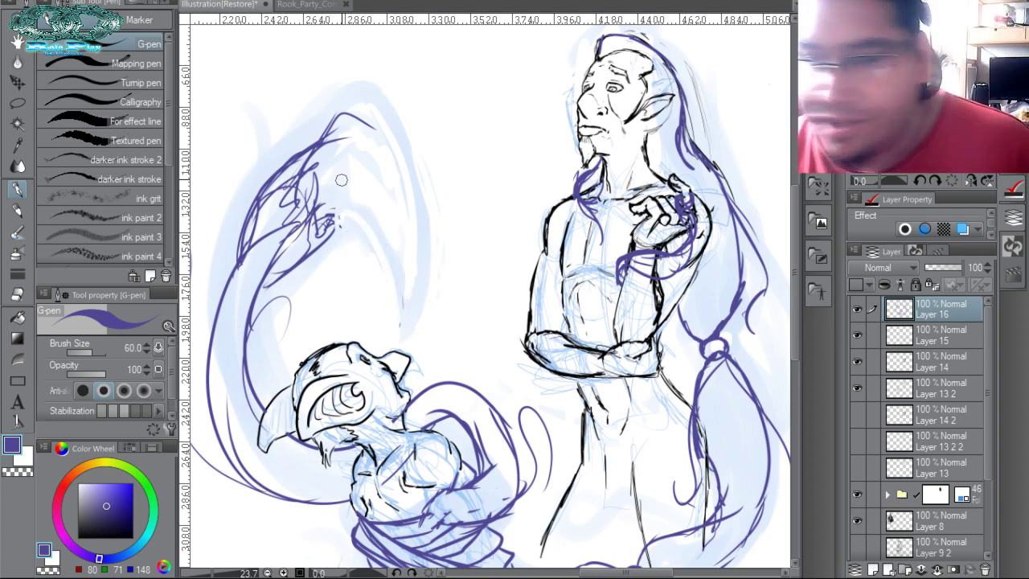
Redraw the crescent as two long arcs running from the tufted hair end to a point just above the small figure's snout.
key(h)
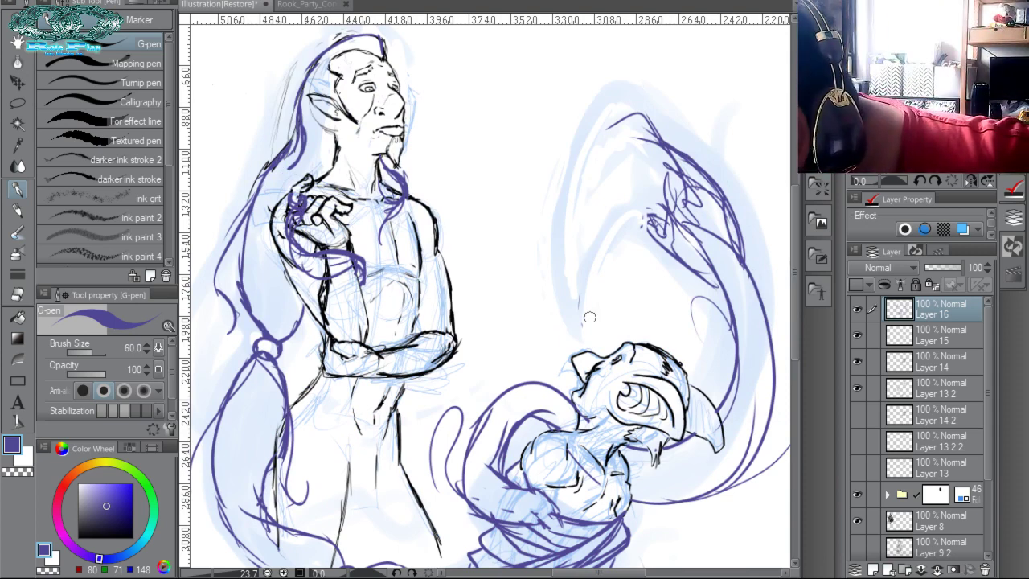
mouse_move(572, 351)
mouse_down()
mouse_move(552, 259)
mouse_move(629, 115)
mouse_up()
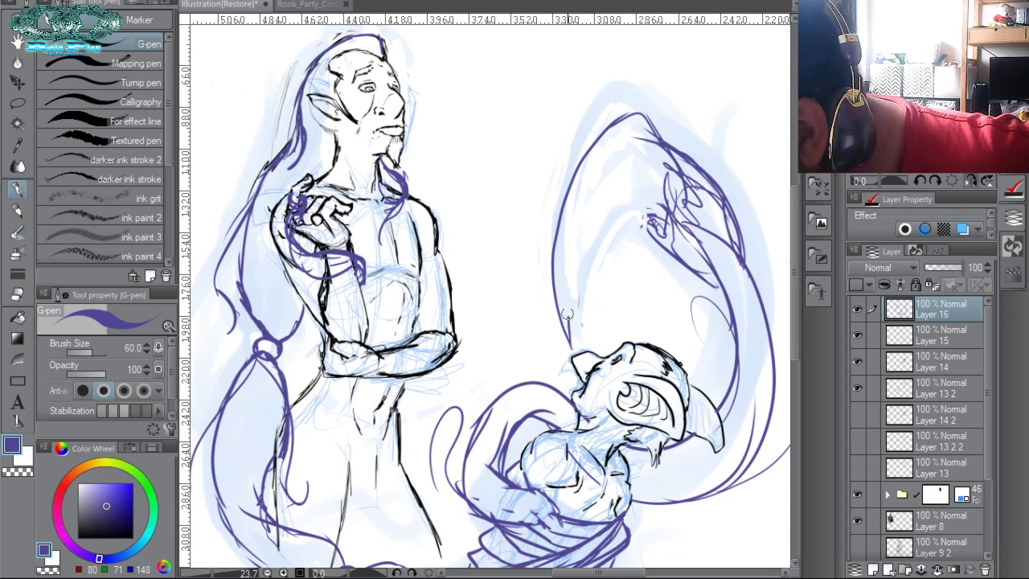
drag(570, 346, 701, 115)
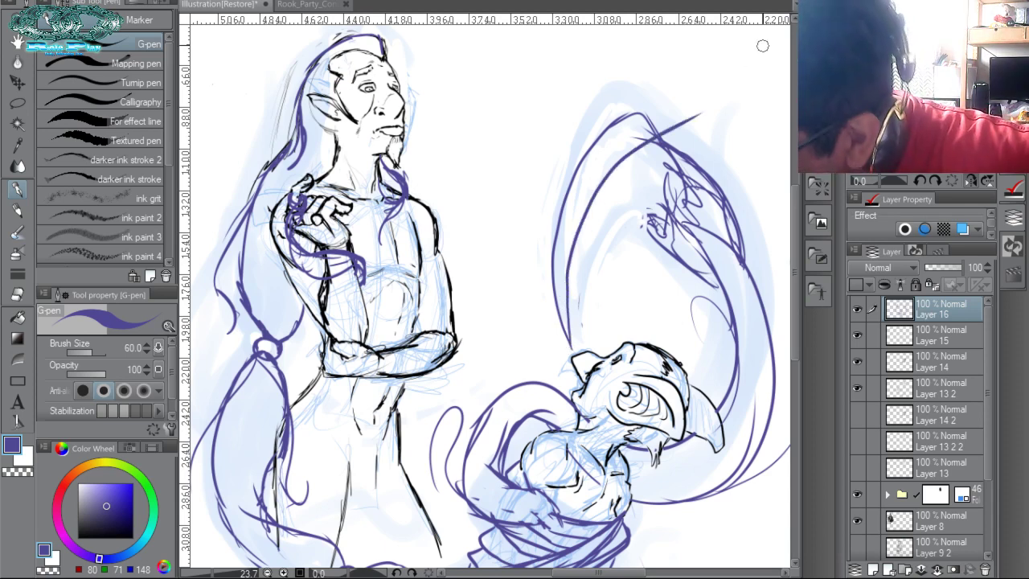
key(ctrl+z)
mouse_move(572, 348)
mouse_down()
mouse_move(582, 235)
mouse_move(665, 185)
mouse_move(608, 211)
mouse_move(578, 268)
mouse_up()
key(ctrl+z)
key(ctrl+z)
mouse_move(670, 221)
mouse_down()
mouse_move(585, 253)
mouse_move(572, 350)
mouse_up()
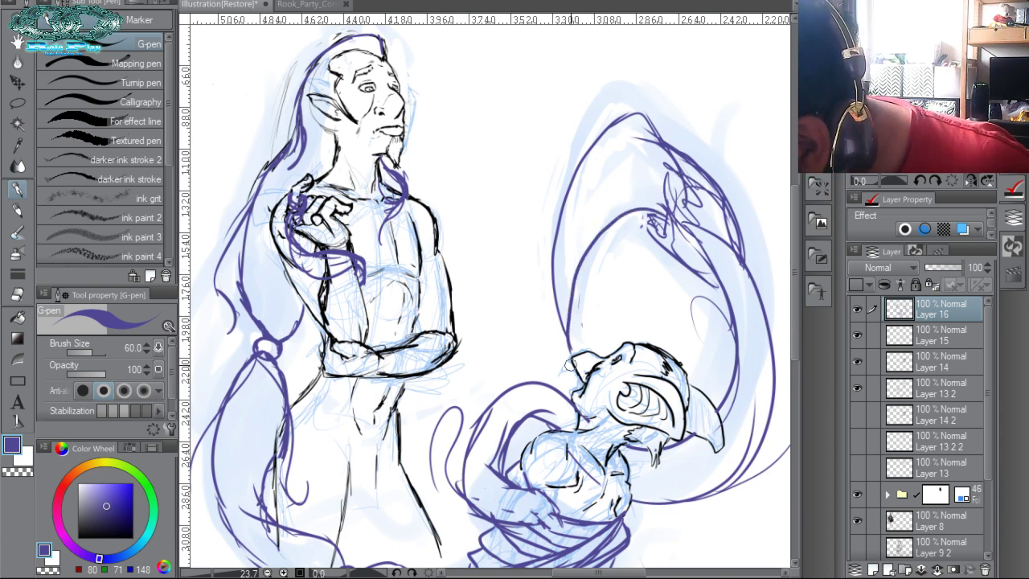
key(ctrl+z)
mouse_move(659, 219)
mouse_down()
mouse_move(573, 306)
mouse_move(572, 347)
mouse_up()
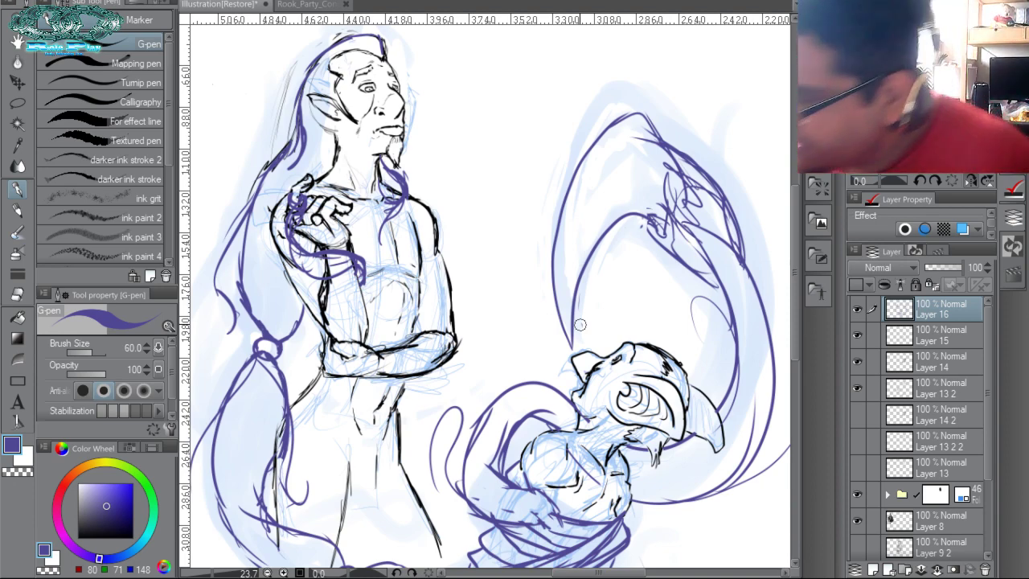
mouse_move(587, 161)
mouse_down()
mouse_move(618, 125)
mouse_move(647, 120)
mouse_move(694, 157)
mouse_up()
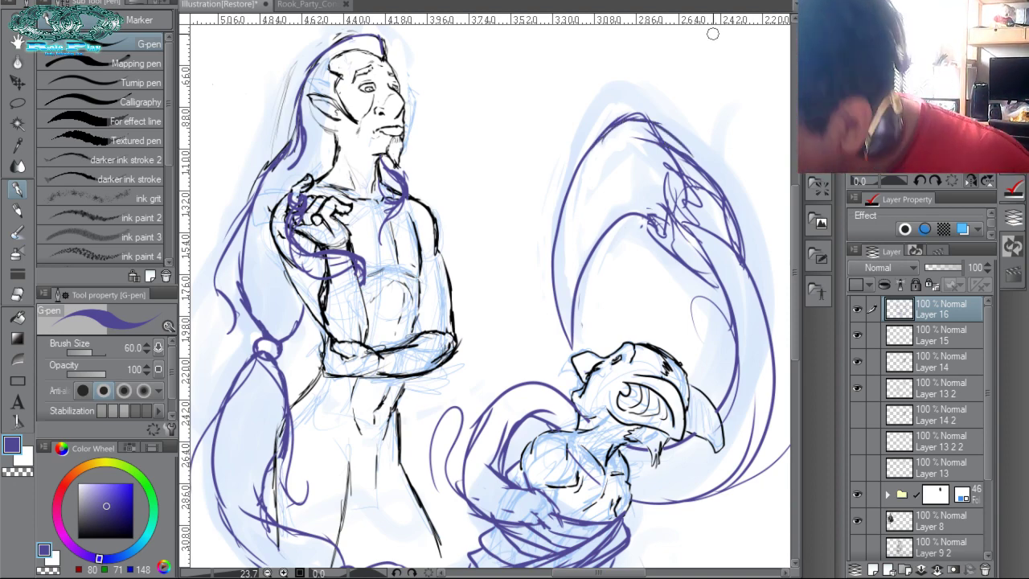
Draw a wider outer edge along the rising hair, sweeping smoothly from the crescent's peak toward the small figure's torso.
mouse_move(713, 33)
mouse_down()
mouse_move(265, 292)
mouse_move(331, 442)
mouse_up()
drag(473, 364, 560, 329)
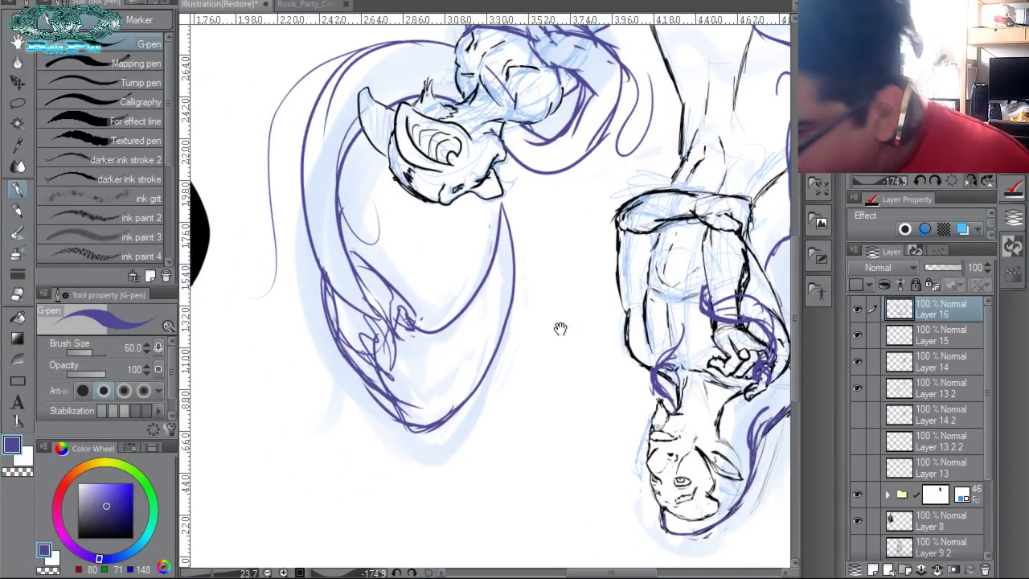
mouse_move(359, 375)
mouse_down()
mouse_move(397, 414)
mouse_move(315, 324)
mouse_up()
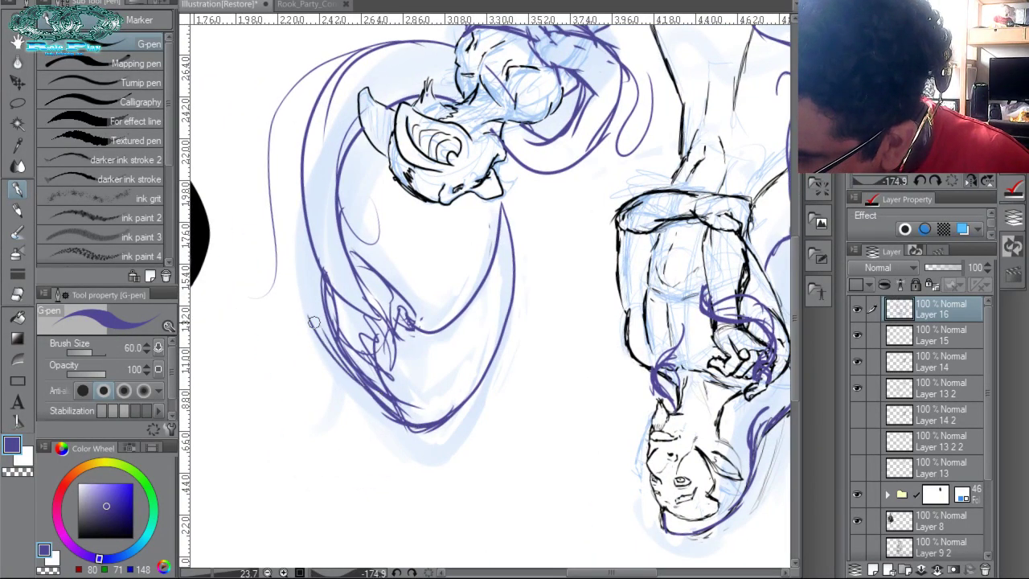
drag(392, 419, 288, 233)
mouse_move(314, 316)
mouse_down()
mouse_move(296, 166)
mouse_move(351, 62)
mouse_up()
drag(301, 188, 353, 376)
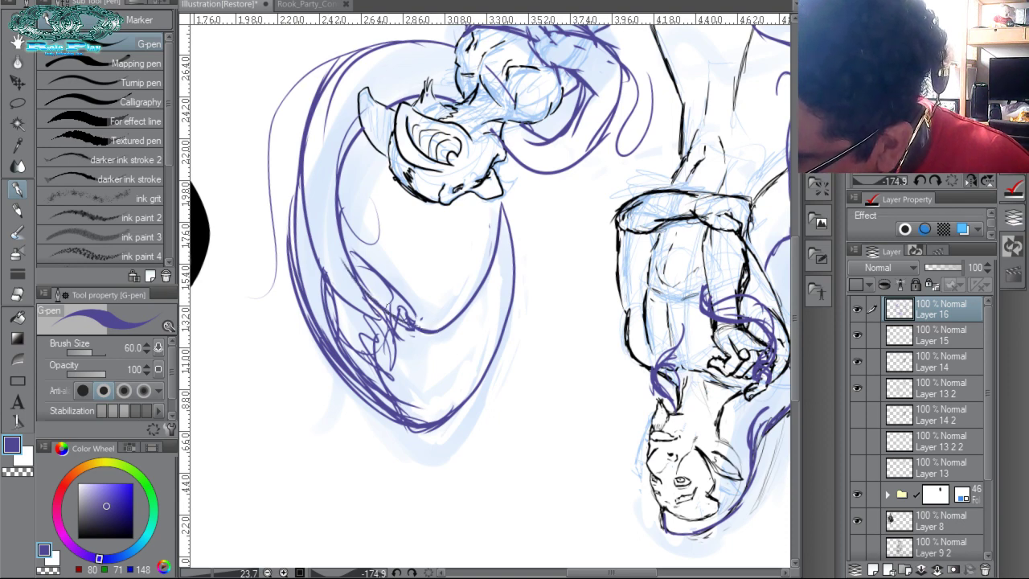
Reinforce the rising hair's inner edge and erase the old tuft strands inside its upper end.
drag(354, 178, 324, 275)
drag(358, 135, 331, 217)
mouse_move(363, 298)
mouse_down()
mouse_move(341, 243)
mouse_move(414, 312)
mouse_up()
mouse_move(315, 246)
mouse_down()
mouse_move(336, 312)
mouse_move(402, 410)
mouse_up()
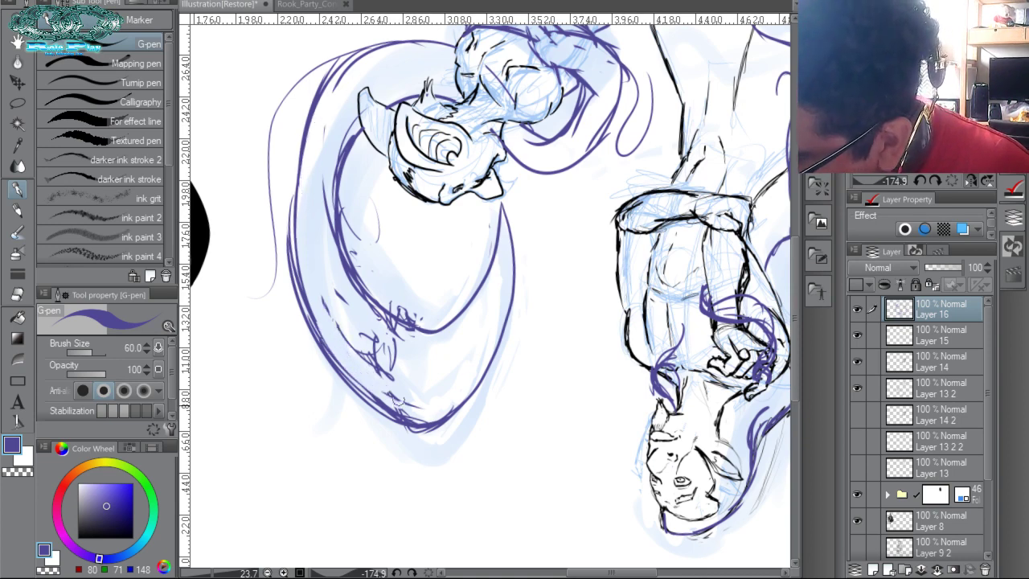
mouse_move(360, 345)
mouse_down()
mouse_move(402, 362)
mouse_move(378, 354)
mouse_move(391, 382)
mouse_move(370, 391)
mouse_up()
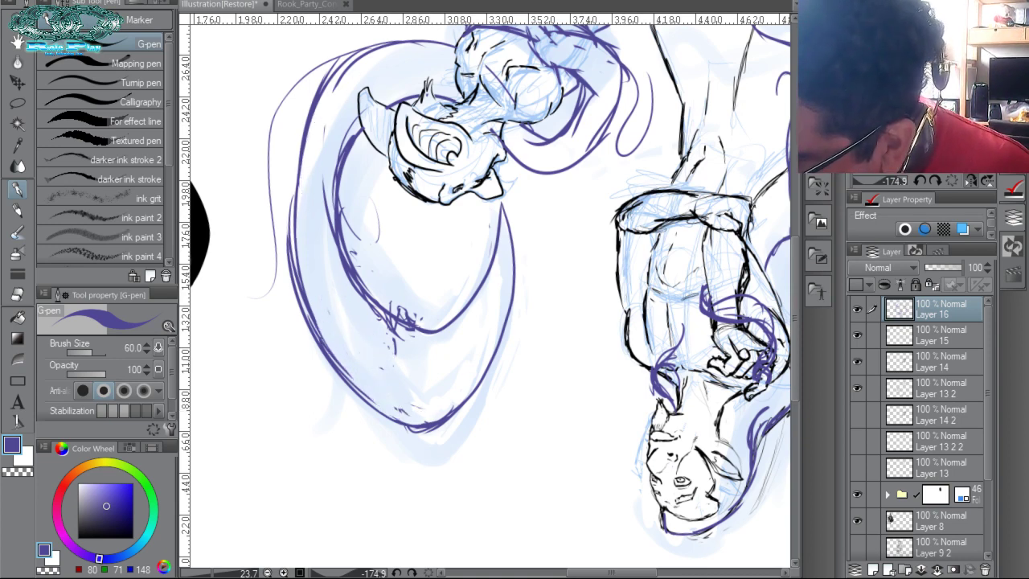
Erase the doubled lines on the rising hair's outer side and redraw that contour toward the lower bend.
mouse_move(299, 273)
mouse_down()
mouse_move(298, 153)
mouse_move(318, 89)
mouse_up()
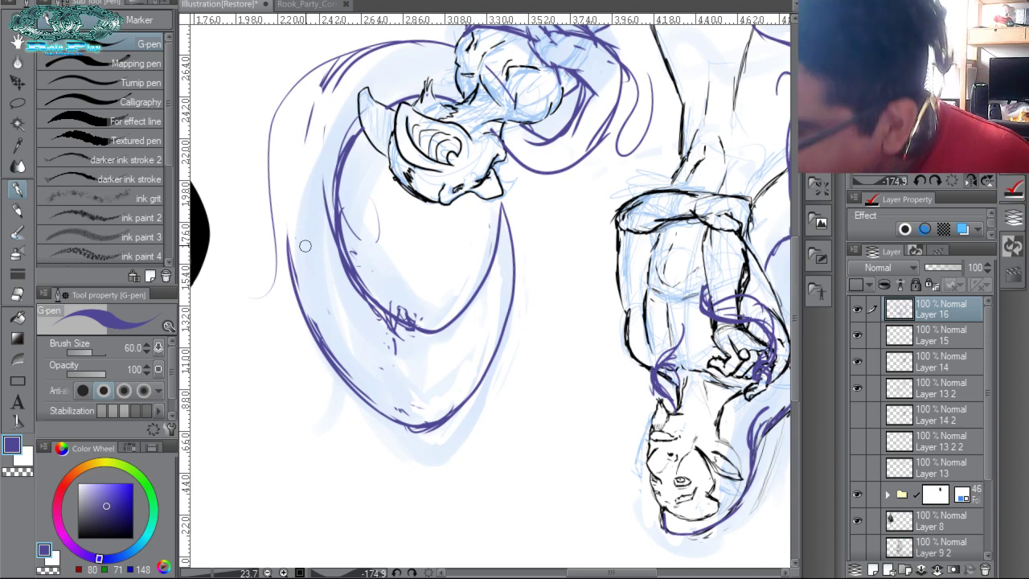
mouse_move(305, 246)
mouse_down()
mouse_move(377, 289)
mouse_move(359, 282)
mouse_move(362, 219)
mouse_up()
mouse_move(359, 256)
mouse_down()
mouse_move(386, 144)
mouse_move(424, 101)
mouse_up()
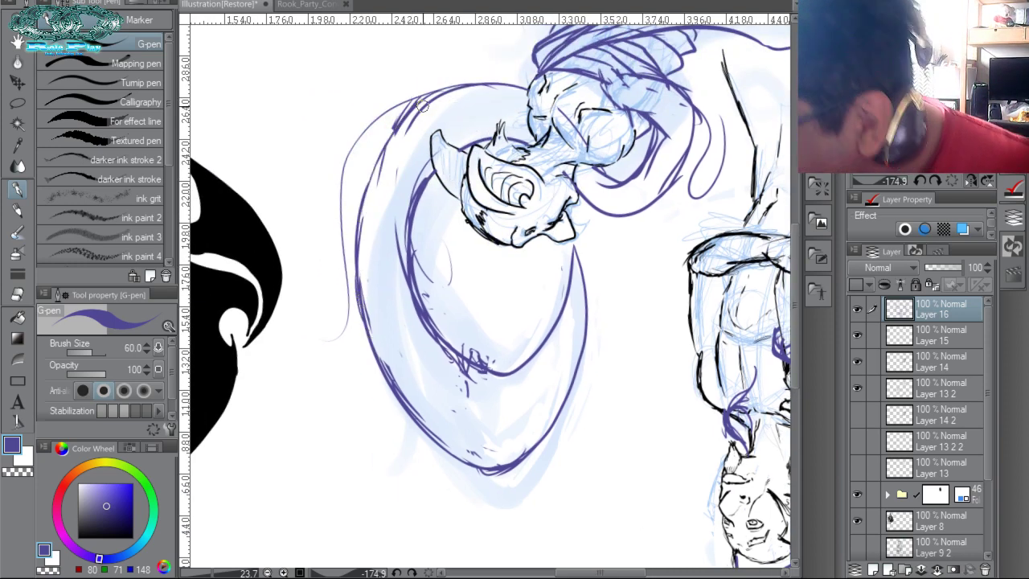
click(955, 180)
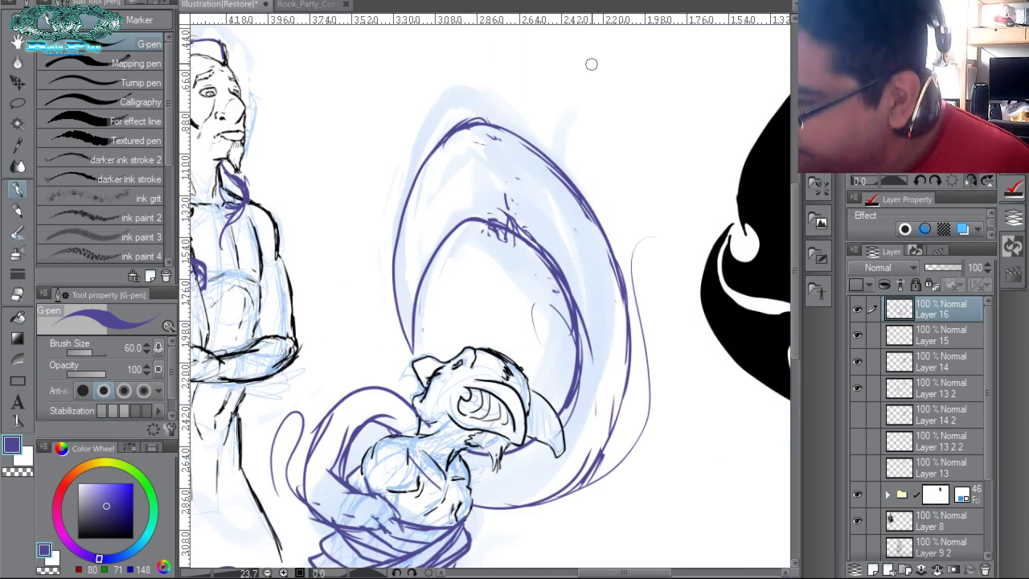
Sketch a new jagged tuft where the hair meets the crescent, with curved strand lines running down from it.
drag(496, 178, 476, 213)
mouse_move(486, 132)
mouse_down()
mouse_move(493, 220)
mouse_move(521, 163)
mouse_up()
mouse_move(479, 210)
mouse_down()
mouse_move(508, 198)
mouse_move(516, 171)
mouse_move(476, 158)
mouse_move(510, 172)
mouse_move(513, 146)
mouse_up()
mouse_move(518, 138)
mouse_down()
mouse_move(555, 157)
mouse_move(539, 179)
mouse_move(574, 294)
mouse_up()
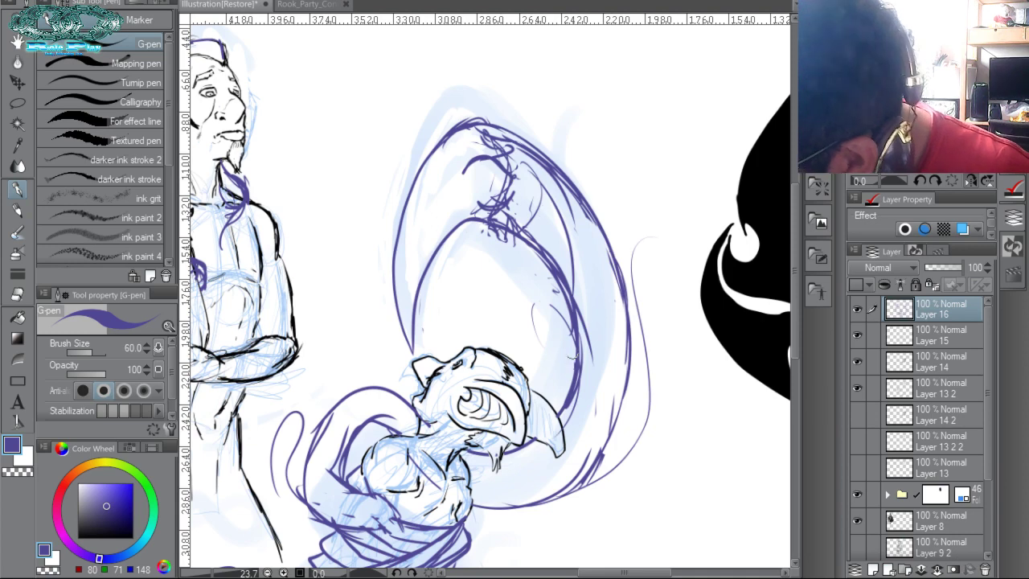
Add curling loose strands inside the rising hair's arch and above its outer edge.
drag(573, 356, 537, 201)
mouse_move(553, 273)
mouse_down()
mouse_move(508, 296)
mouse_move(524, 324)
mouse_up()
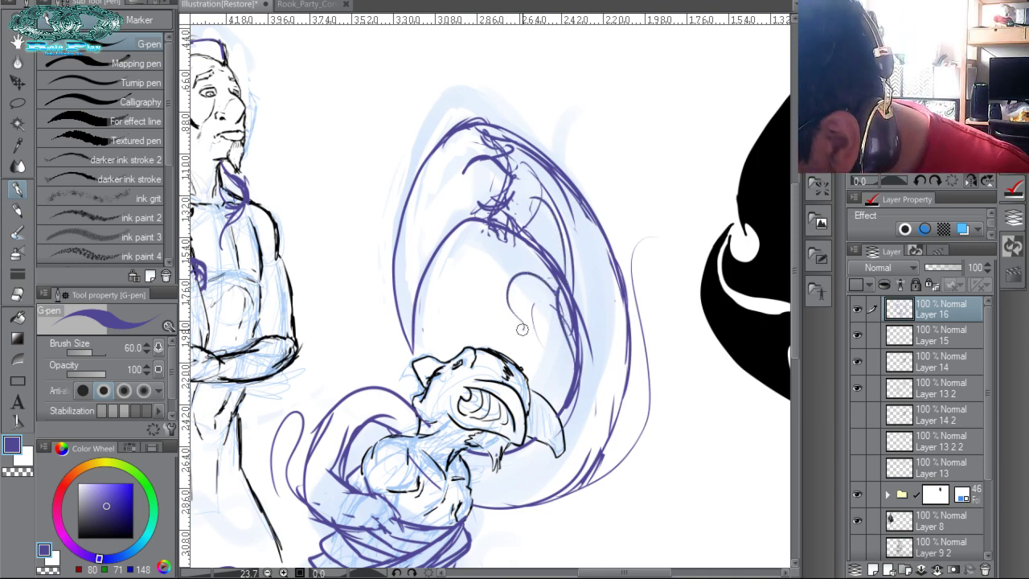
drag(518, 98, 554, 144)
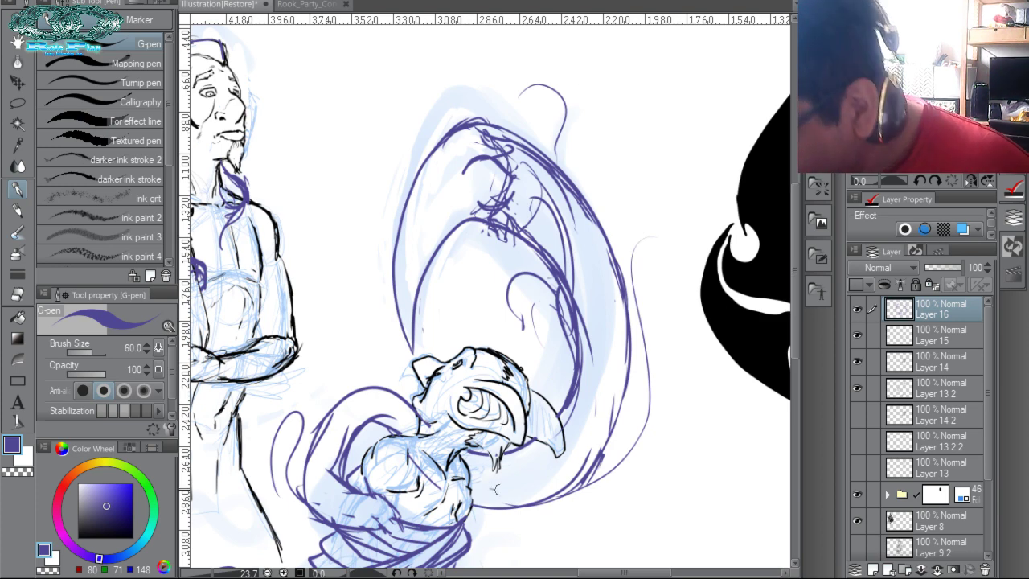
Add strand lines along the hair's lower bend behind the head and a second outer contour around the shoulder loop.
drag(493, 487, 602, 452)
drag(573, 465, 631, 370)
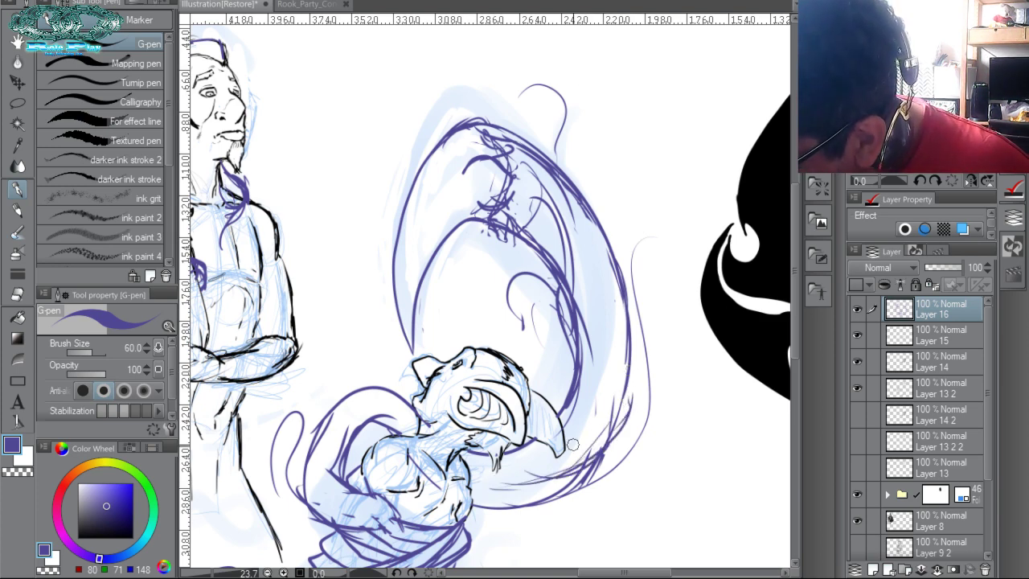
drag(573, 444, 549, 264)
drag(418, 359, 558, 195)
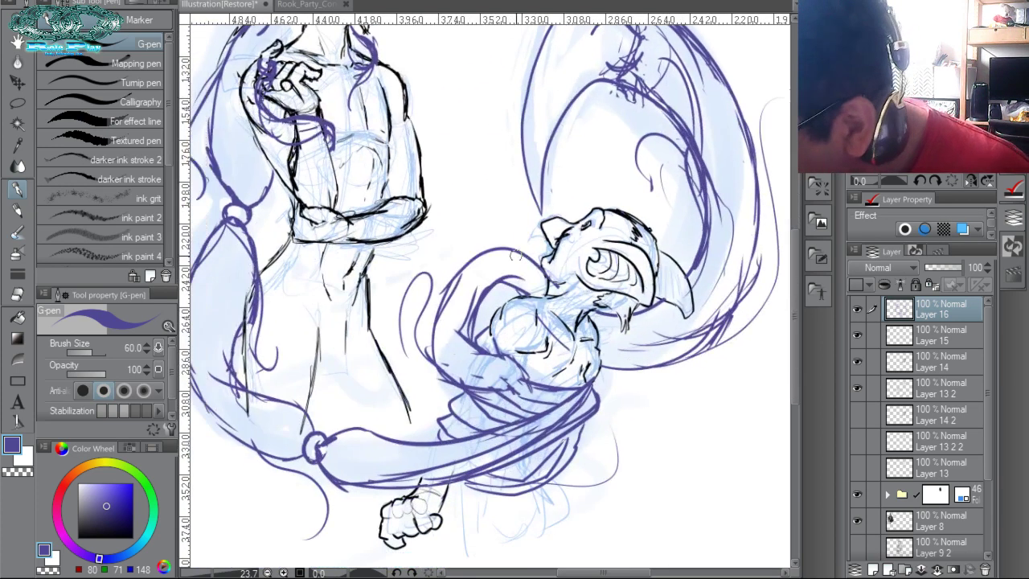
mouse_move(533, 388)
mouse_down()
mouse_move(552, 411)
mouse_move(456, 302)
mouse_up()
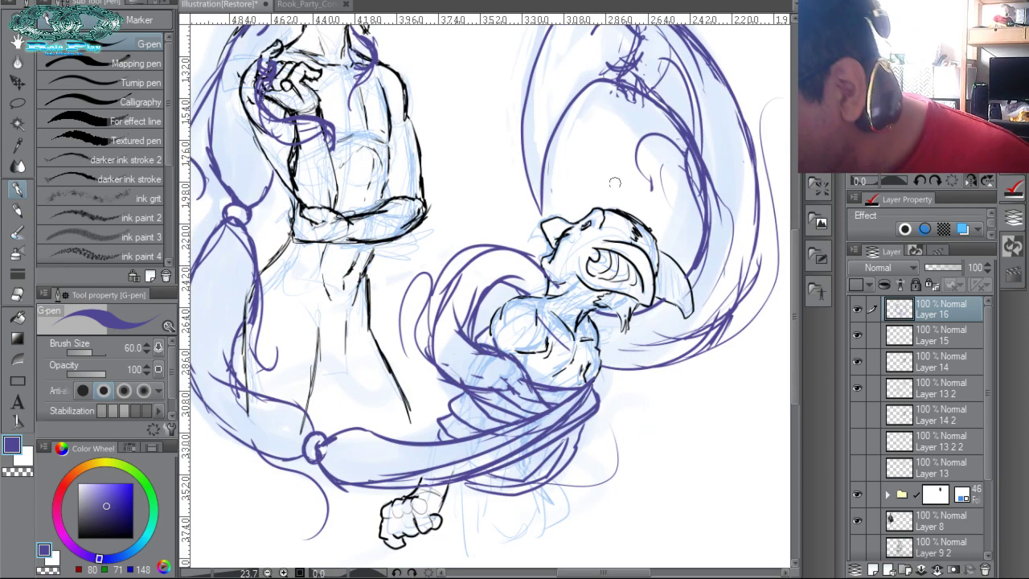
drag(612, 189, 607, 254)
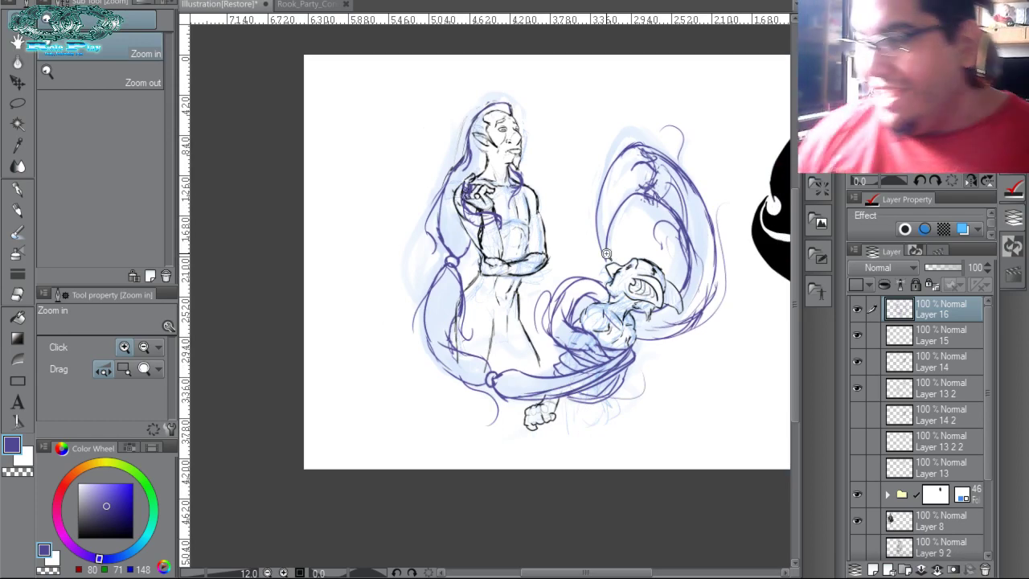
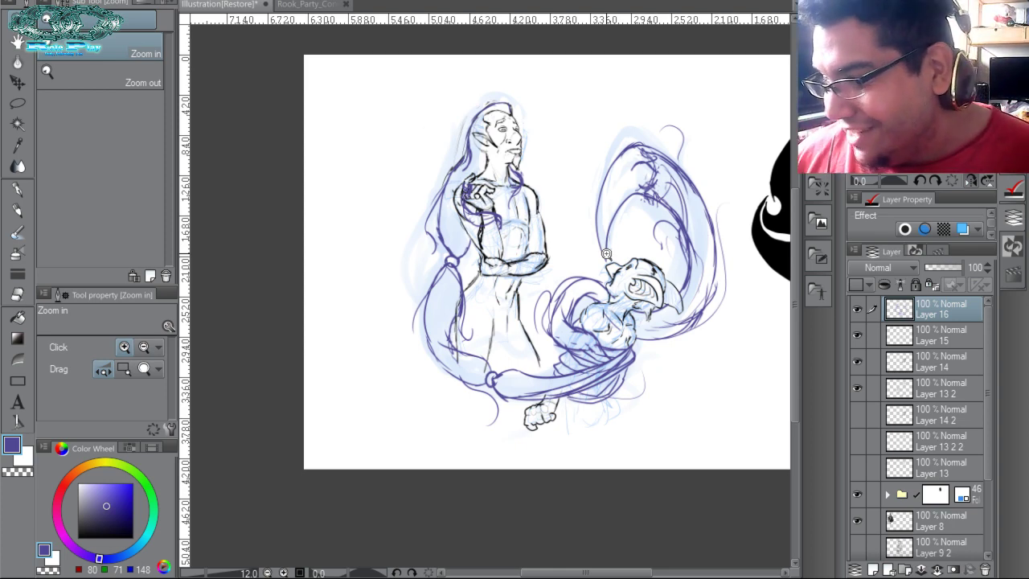
Hide the folder containing the pale blue rough sketch.
click(858, 496)
click(857, 496)
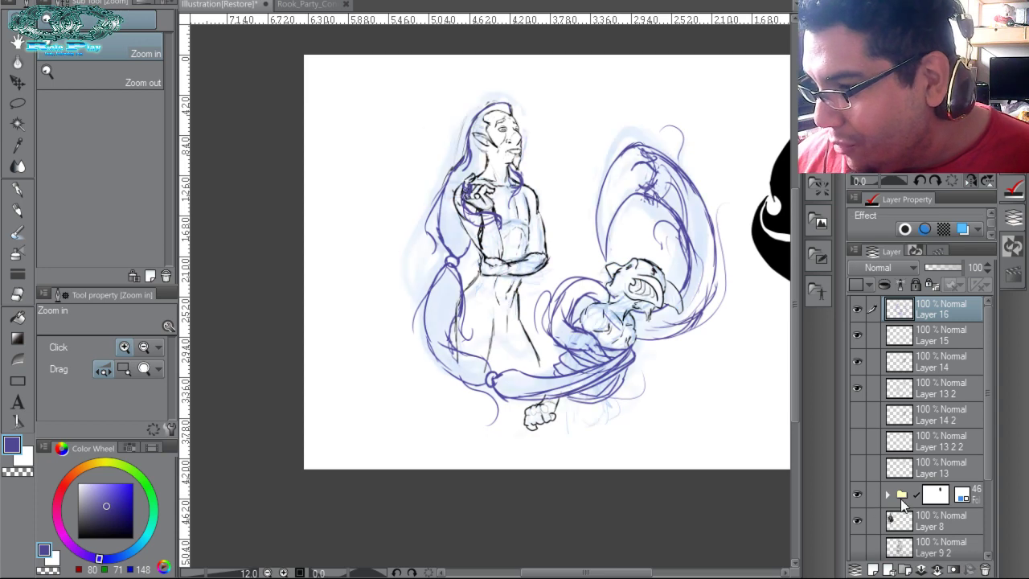
click(858, 495)
click(858, 494)
click(858, 494)
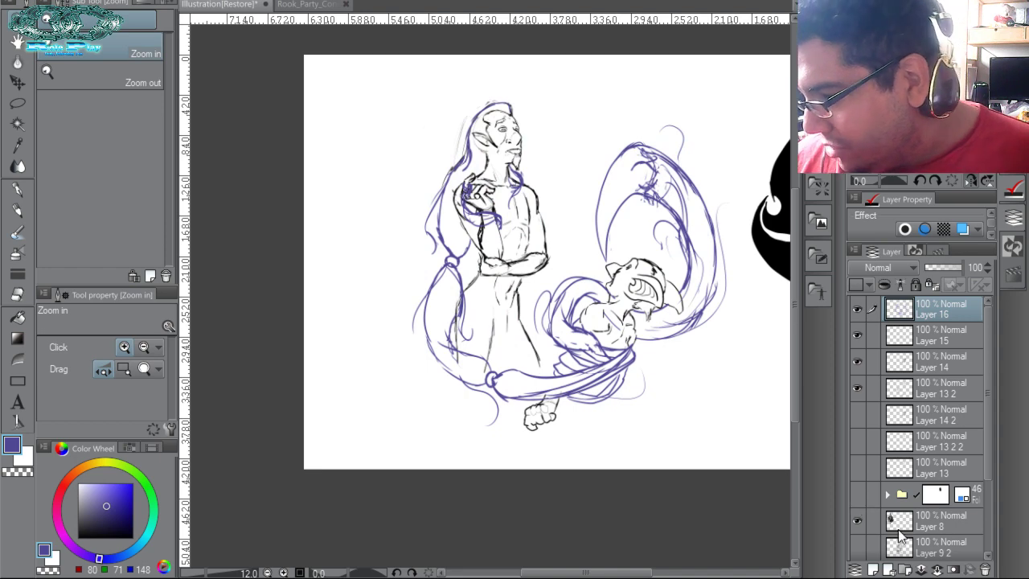
Group Layer 16 through the rough sketch folder into a new folder and tint it blue with the layer color effect.
click(904, 569)
click(947, 334)
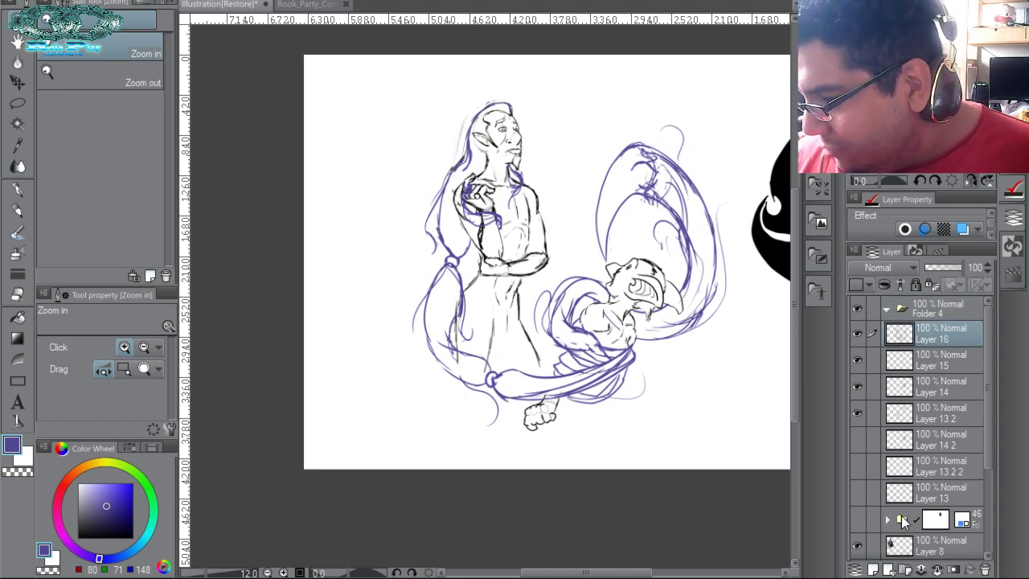
shift+click(917, 490)
drag(917, 465, 934, 325)
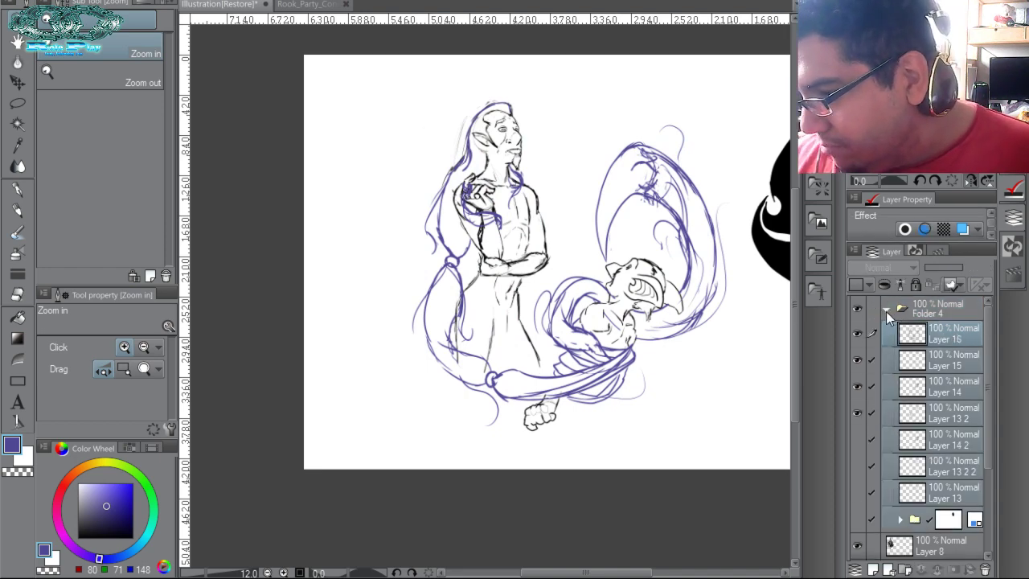
click(887, 308)
click(963, 229)
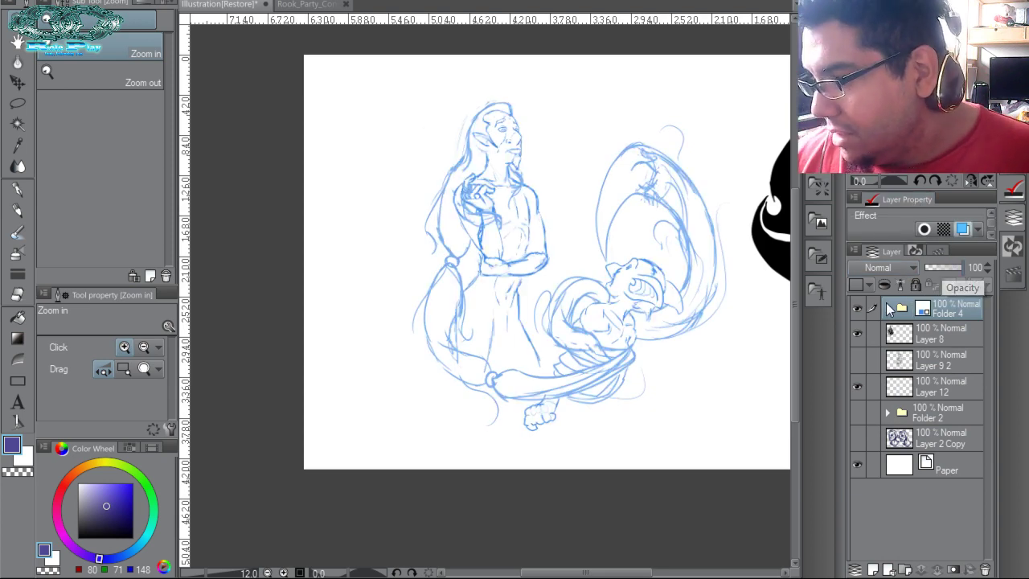
Create a new layer above the blue sketch folder, add a mask to the folder, and make the new layer active.
click(873, 568)
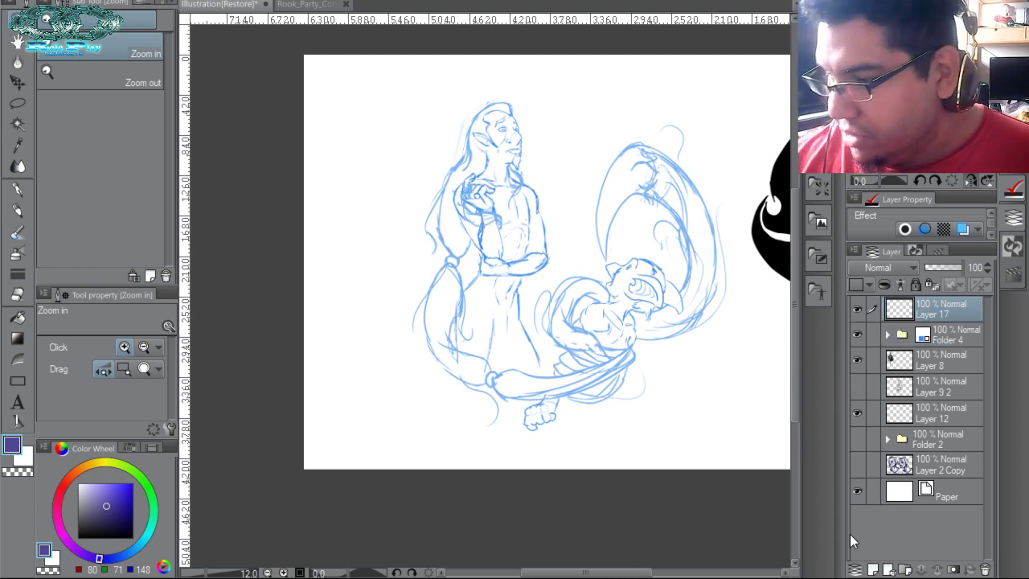
click(510, 291)
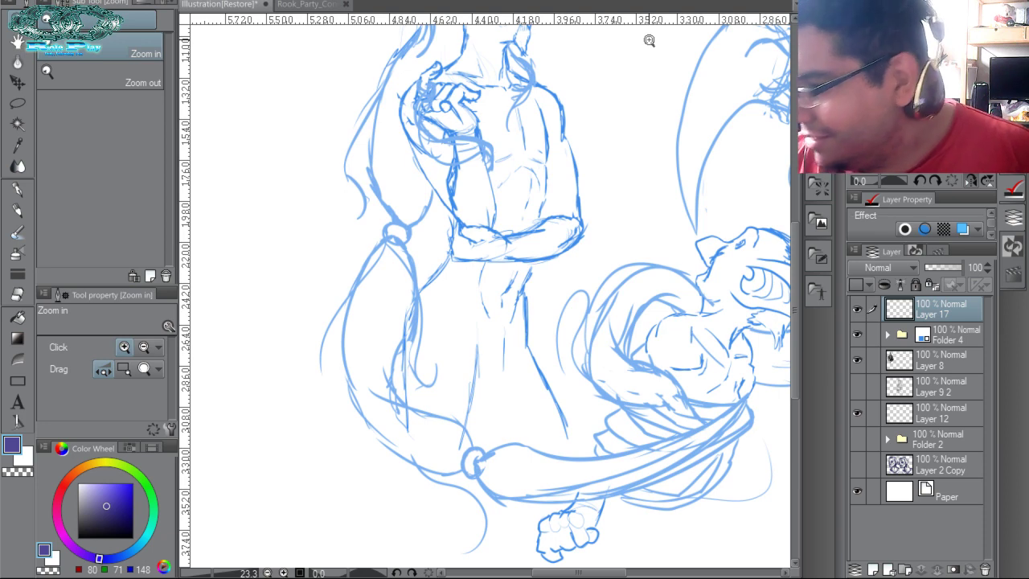
click(923, 341)
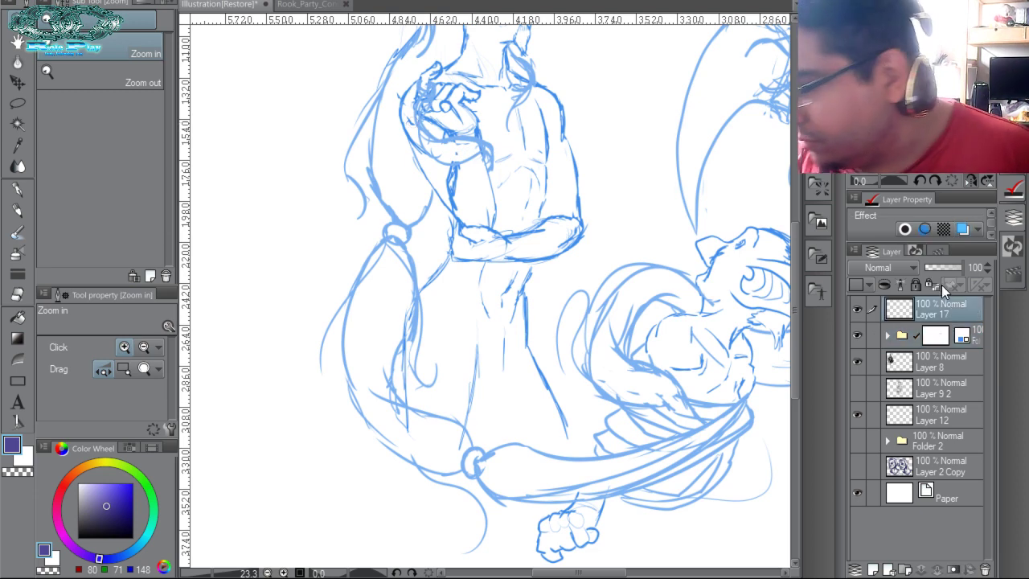
click(940, 307)
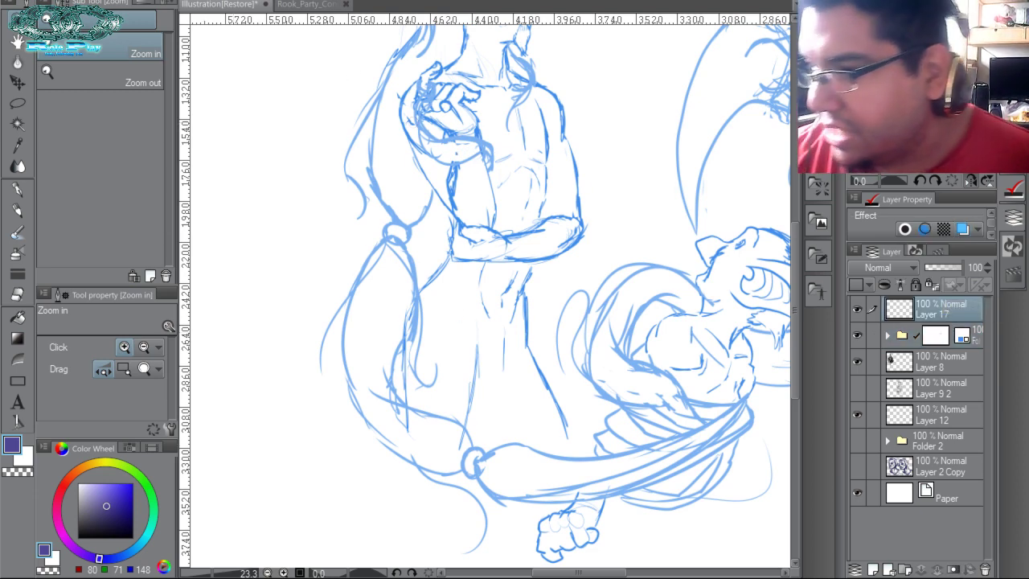
Examine the blue-haired character's outfit in the Rook_Party_Concepts document, then return to the illustration with the G-pen.
click(306, 5)
drag(487, 451, 513, 316)
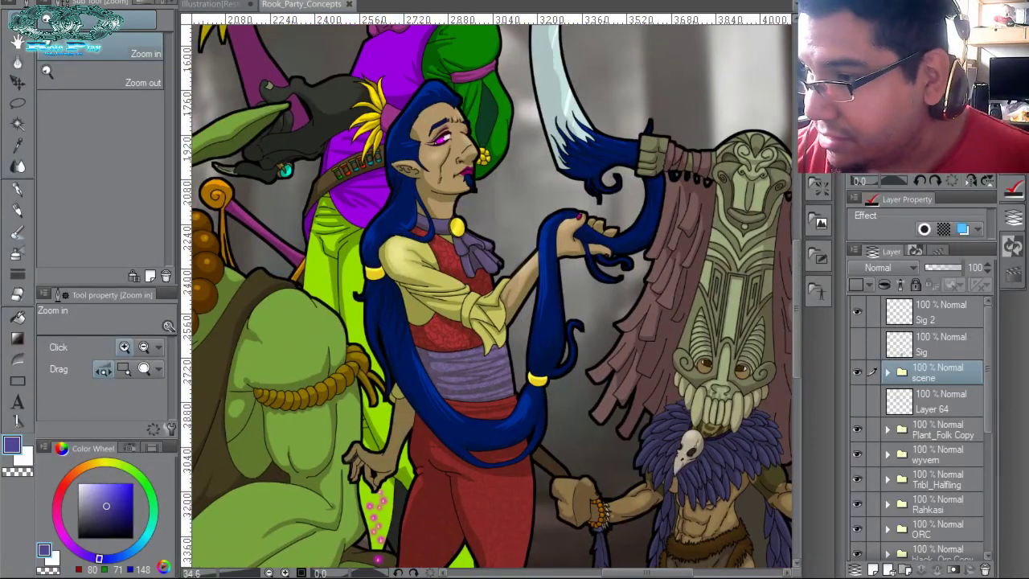
click(215, 5)
key(p)
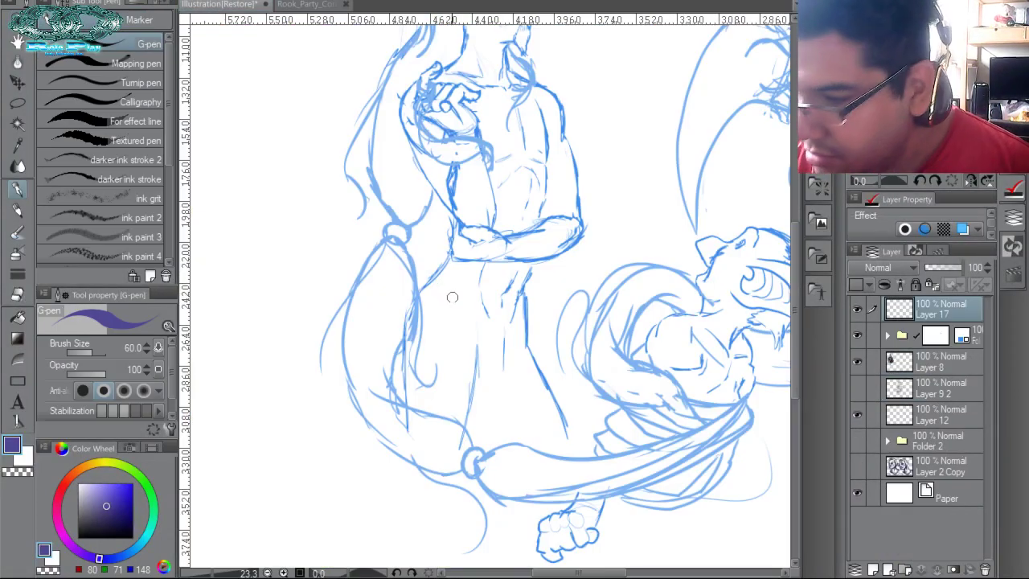
Draw the sash's curved lower edge, ruffled sides and adjoining hip line at the standing character's waist in black.
drag(125, 504, 147, 548)
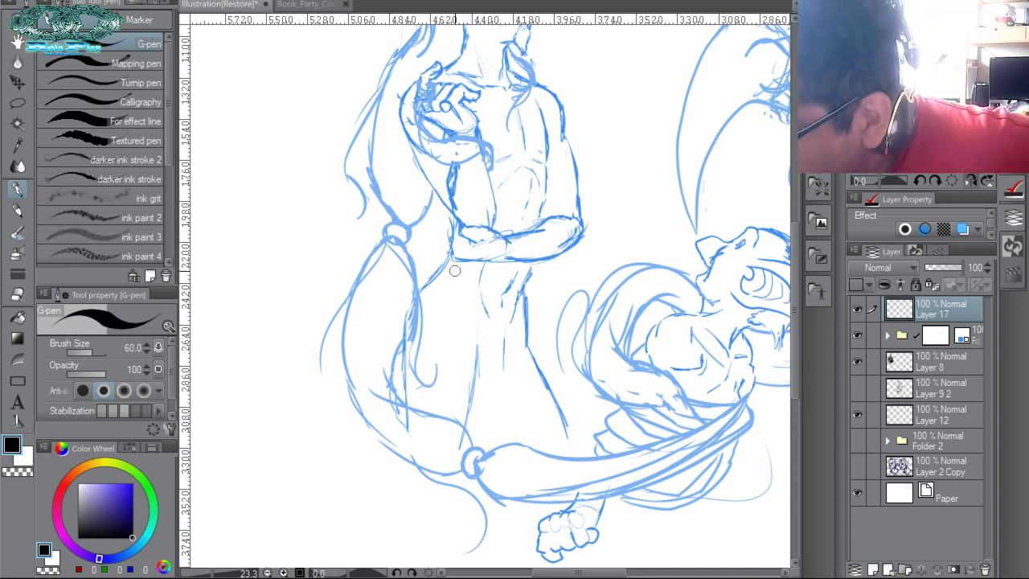
drag(441, 265, 524, 289)
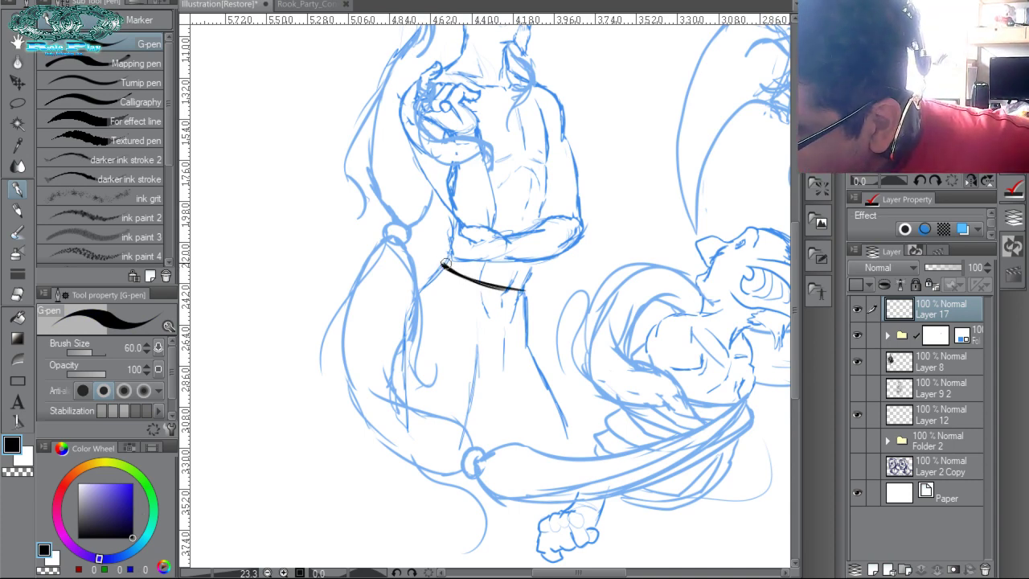
drag(445, 264, 448, 228)
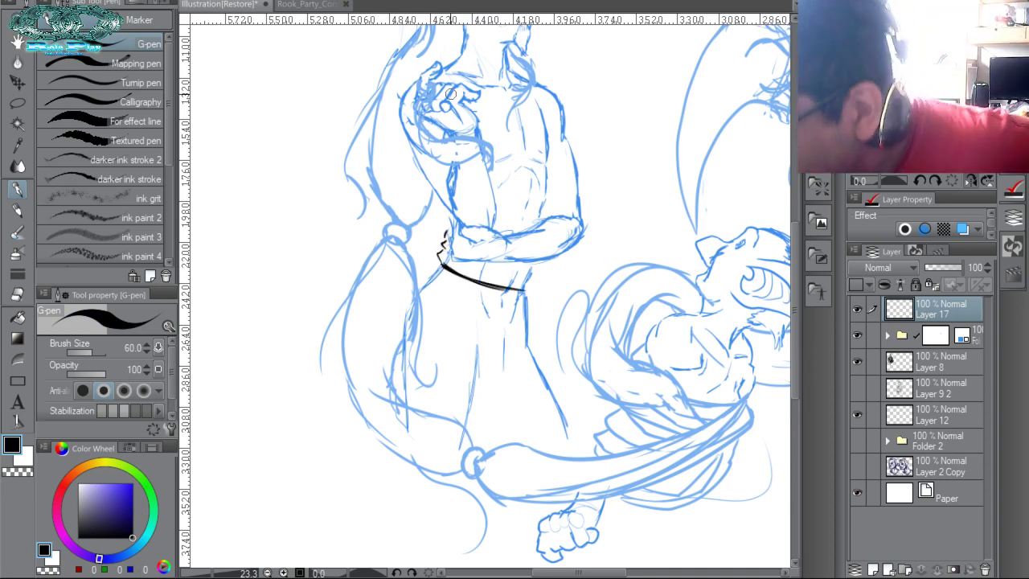
mouse_move(477, 275)
mouse_down()
mouse_move(522, 292)
mouse_move(537, 264)
mouse_up()
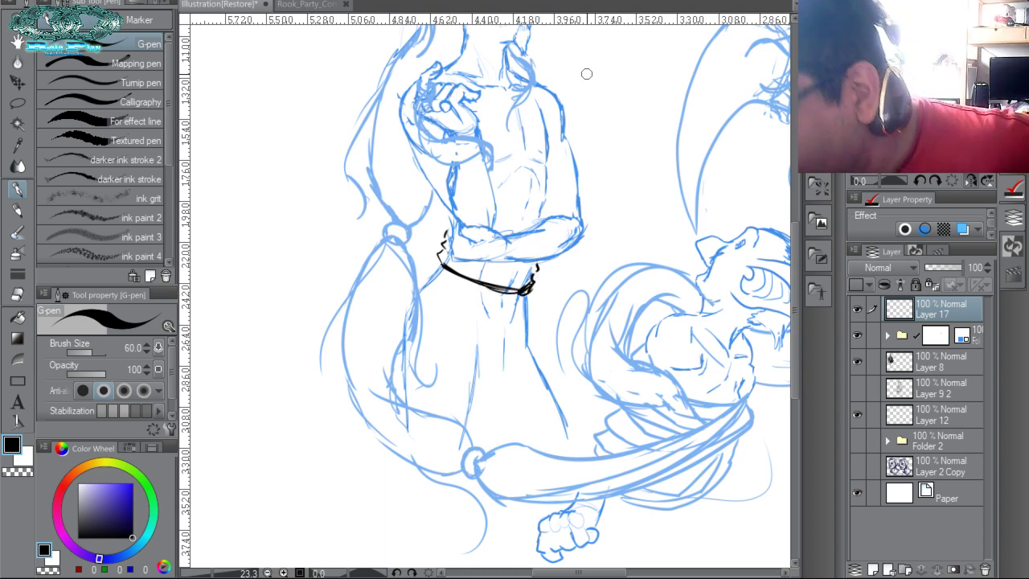
drag(441, 265, 418, 293)
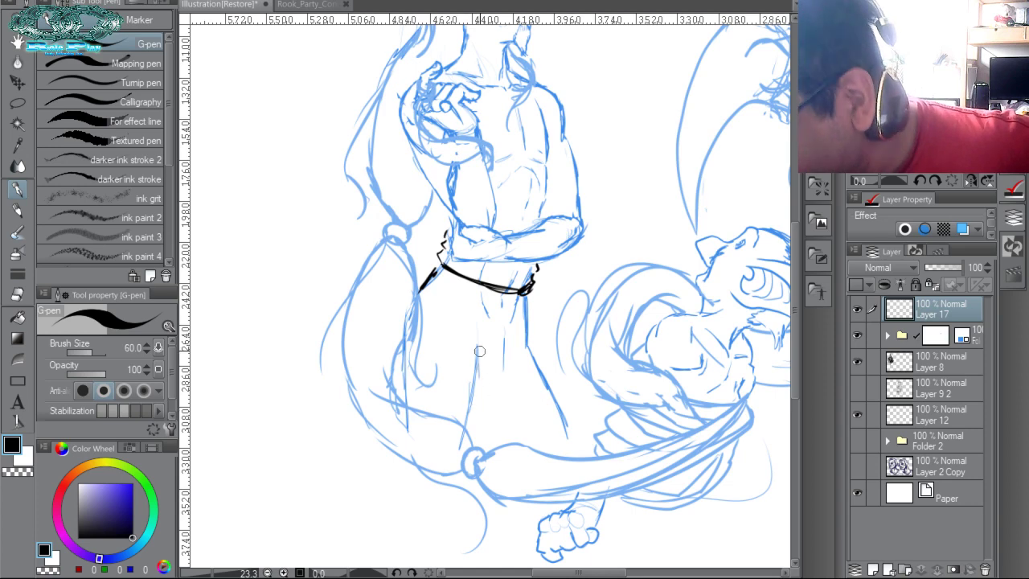
Draw the standing character's trousers with curved folds across the hips, a crotch crease and the inner and outer leg lines.
drag(480, 351, 473, 425)
drag(465, 333, 475, 349)
drag(449, 299, 519, 334)
drag(527, 298, 451, 281)
drag(519, 320, 471, 310)
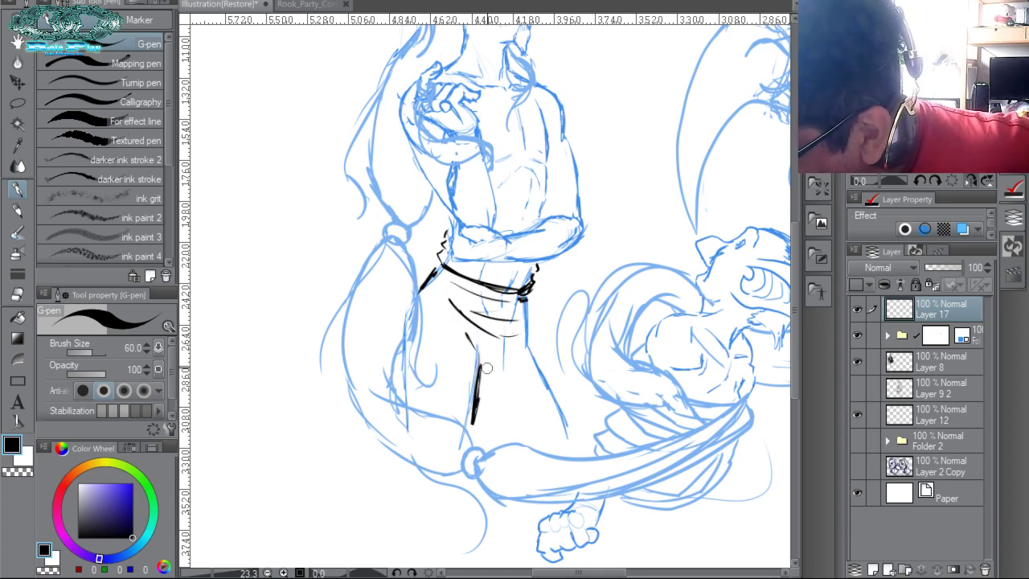
mouse_move(481, 368)
mouse_down()
mouse_move(503, 363)
mouse_move(526, 339)
mouse_up()
mouse_move(493, 309)
mouse_down()
mouse_move(526, 314)
mouse_move(530, 343)
mouse_move(519, 354)
mouse_move(535, 352)
mouse_move(572, 455)
mouse_up()
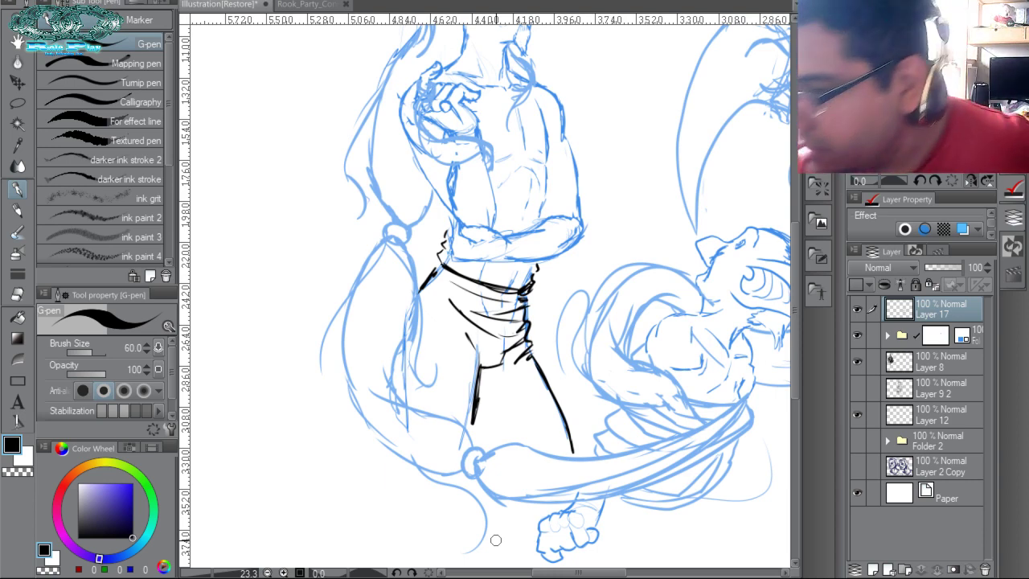
Extend the sash's ruffled back edge upward, draw its upper edge above the forearm, and check the outfit in Rook_Party_Concepts.
drag(448, 235, 442, 213)
drag(511, 222, 499, 215)
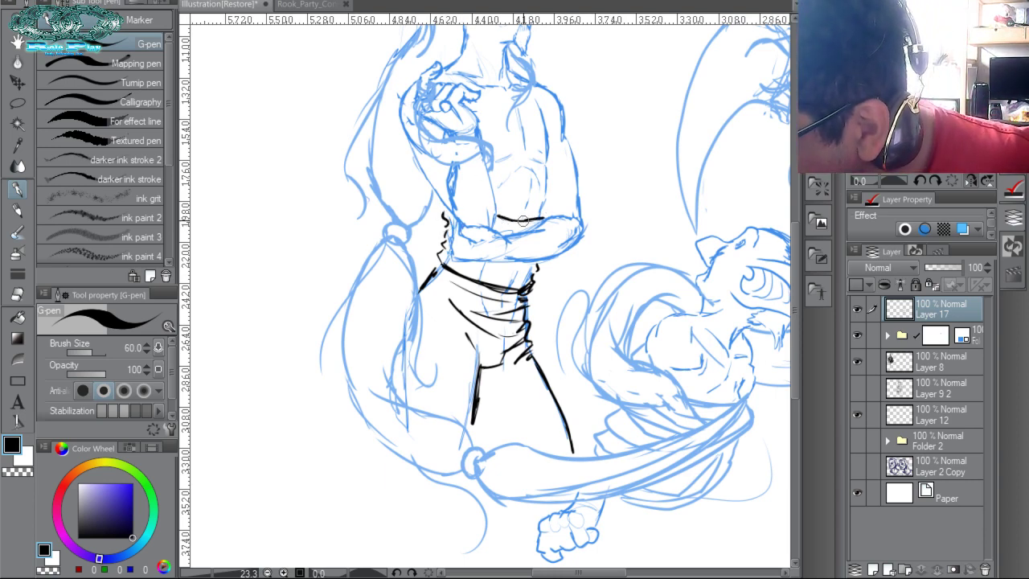
click(318, 7)
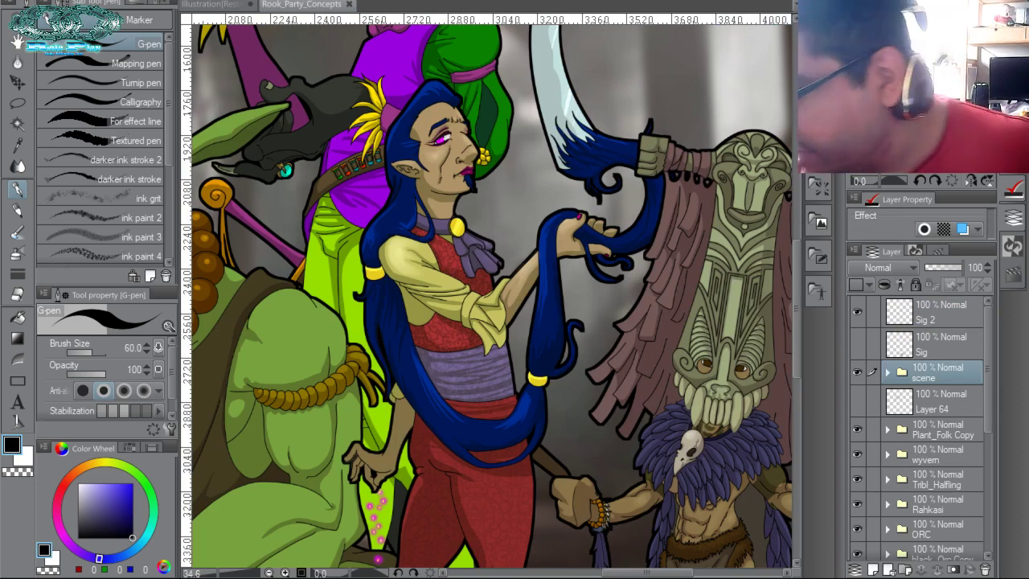
click(213, 5)
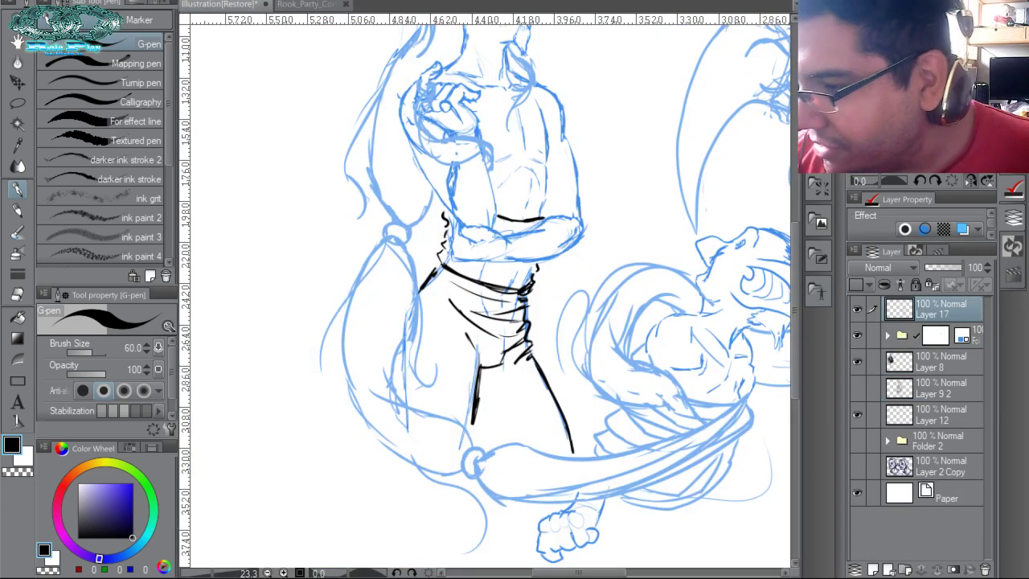
Draw the vest's side edge from the shoulder to the sash and the V-shaped neckline on the chest.
mouse_move(531, 84)
mouse_down()
mouse_move(550, 164)
mouse_move(546, 218)
mouse_up()
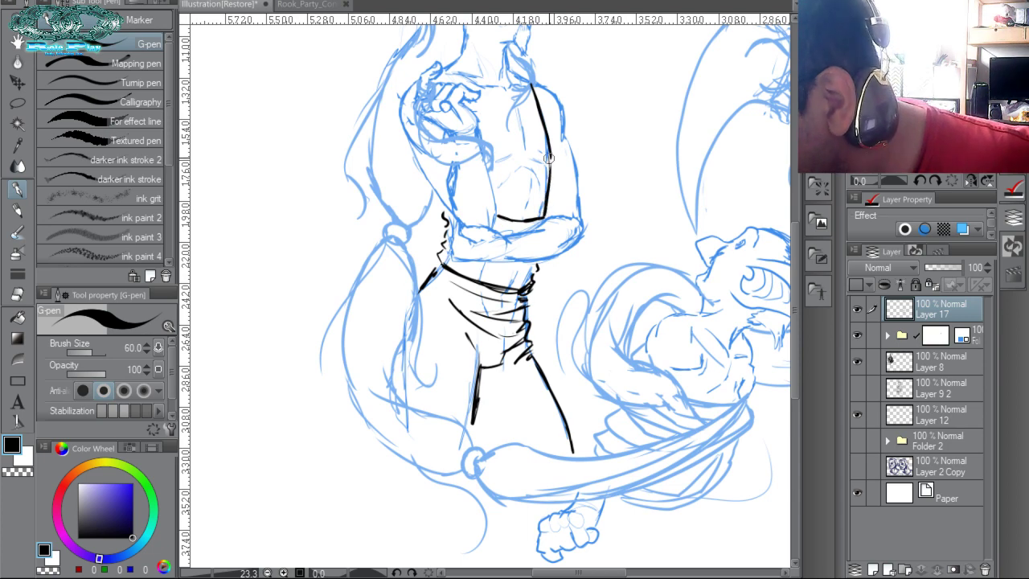
drag(451, 69, 515, 122)
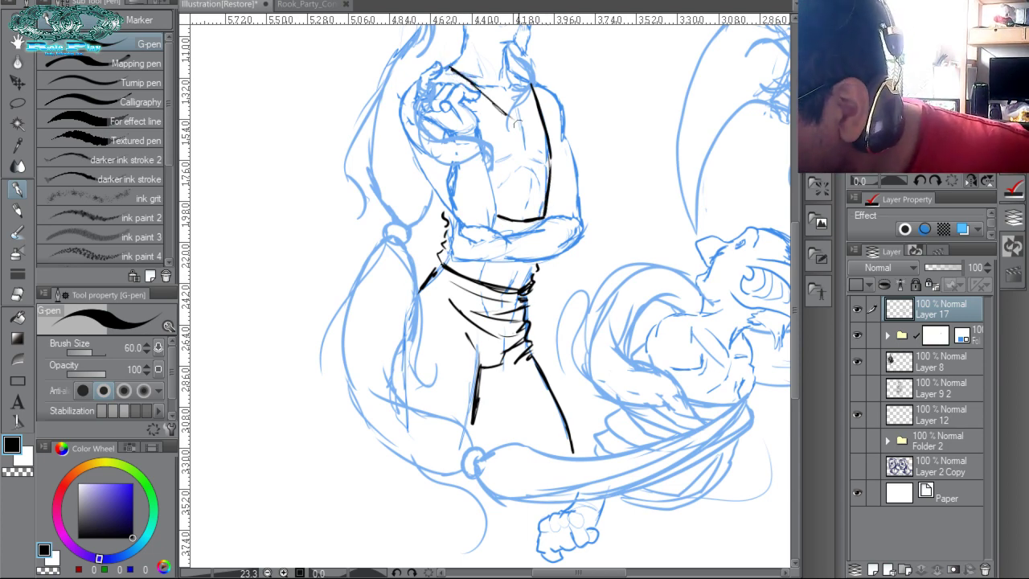
drag(469, 83, 519, 127)
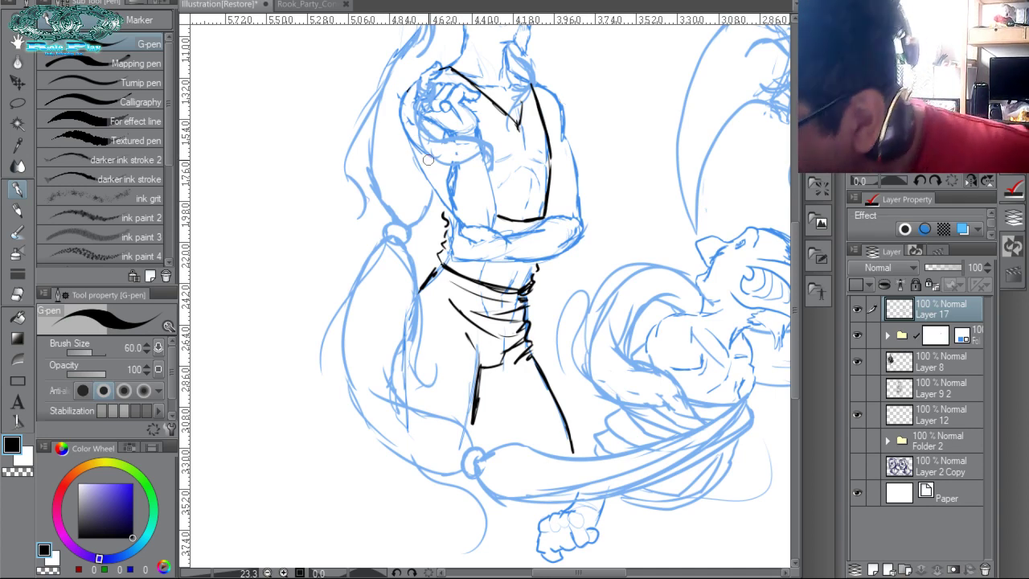
Outline the shirt sleeves on both arms, with fabric folds behind the raised arm and a loose rolled cuff at the folded elbow.
mouse_move(440, 165)
mouse_down()
mouse_move(428, 185)
mouse_move(418, 172)
mouse_move(434, 235)
mouse_up()
drag(441, 198, 454, 211)
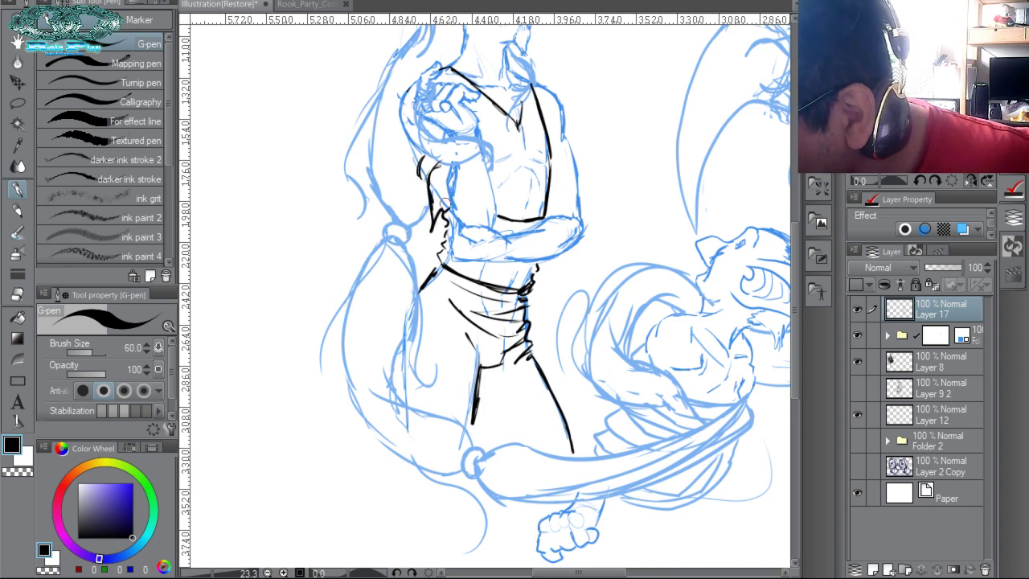
mouse_move(431, 172)
mouse_down()
mouse_move(447, 211)
mouse_move(455, 171)
mouse_move(462, 227)
mouse_up()
mouse_move(448, 69)
mouse_down()
mouse_move(543, 88)
mouse_move(563, 103)
mouse_move(577, 183)
mouse_up()
mouse_move(576, 180)
mouse_down()
mouse_move(551, 178)
mouse_move(578, 192)
mouse_move(581, 230)
mouse_move(567, 211)
mouse_move(601, 246)
mouse_move(569, 193)
mouse_move(554, 193)
mouse_move(557, 215)
mouse_up()
mouse_move(599, 243)
mouse_down()
mouse_move(582, 244)
mouse_move(571, 228)
mouse_up()
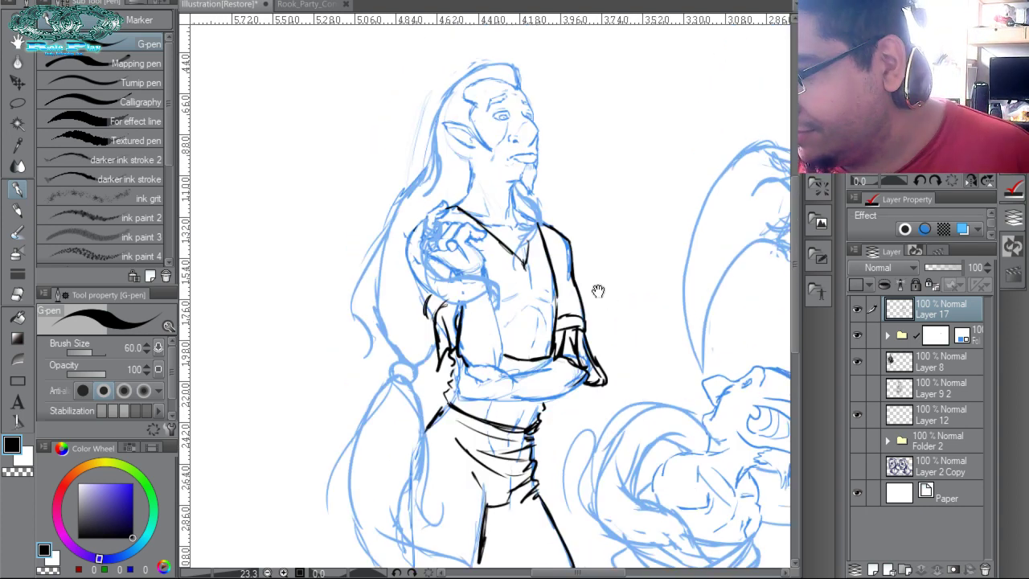
Check the outfit in Rook_Party_Concepts again, then thicken the sash's upper edge and add wrap lines along its back side.
scroll(618, 204, up, 3)
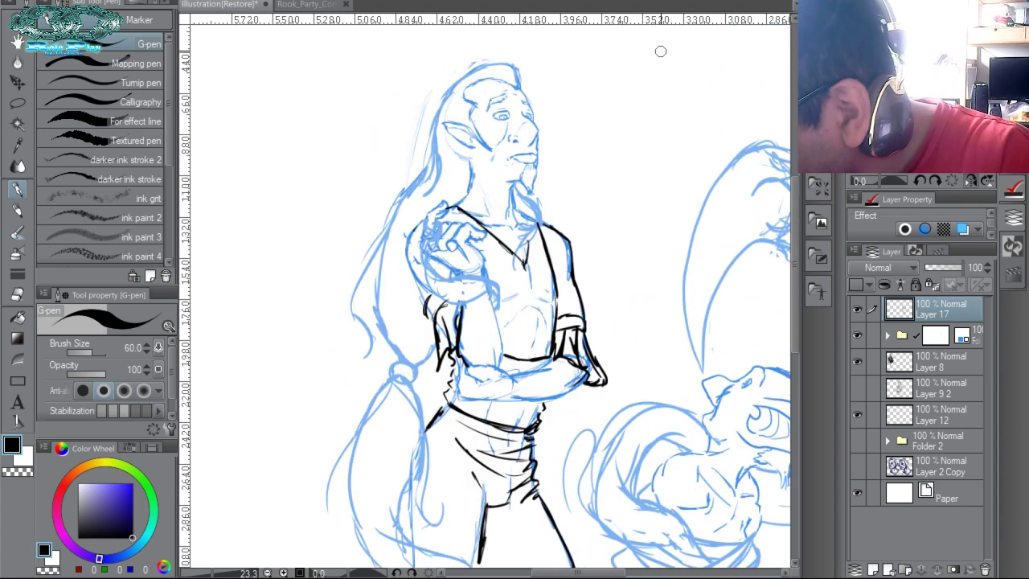
click(321, 5)
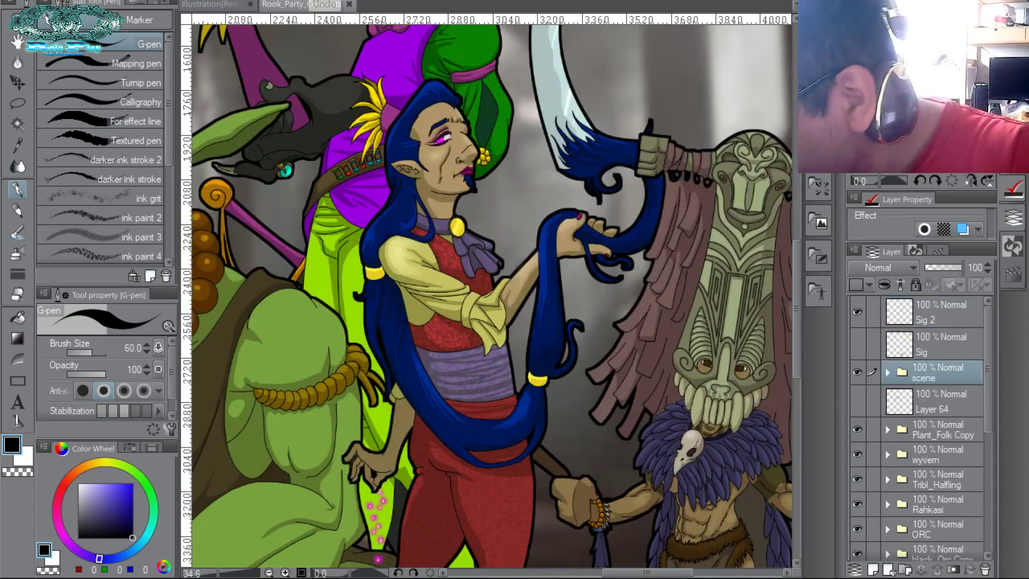
click(226, 4)
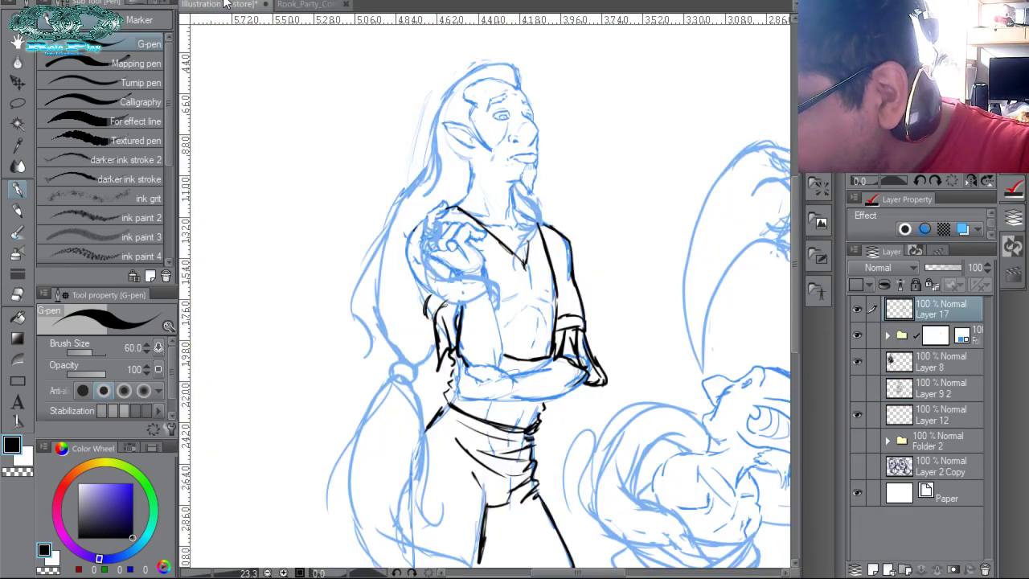
mouse_move(503, 344)
mouse_down()
mouse_move(553, 351)
mouse_move(505, 346)
mouse_move(442, 390)
mouse_move(424, 421)
mouse_up()
drag(439, 402, 422, 424)
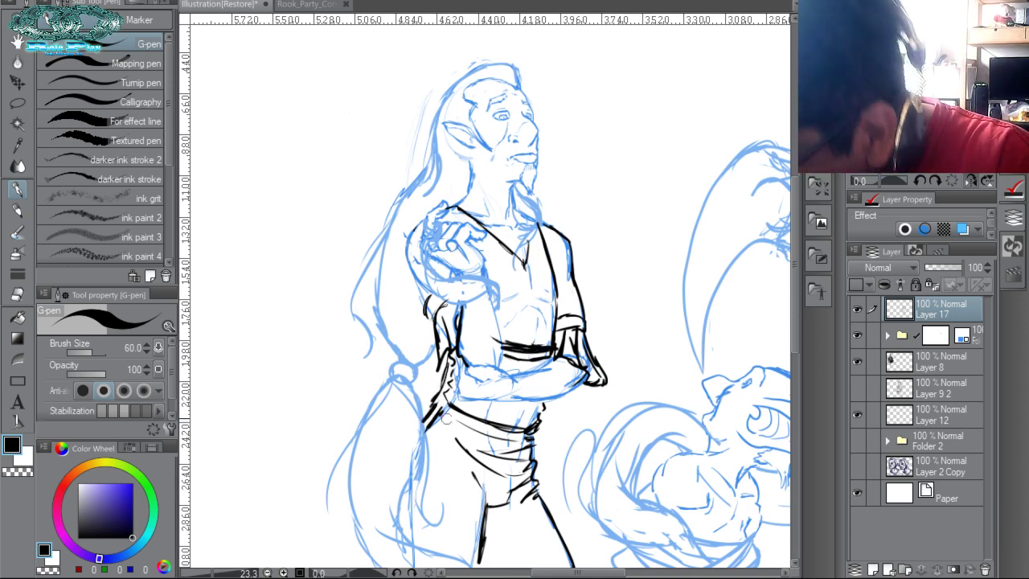
key(ctrl+z)
mouse_move(440, 394)
mouse_down()
mouse_move(461, 413)
mouse_move(421, 416)
mouse_move(432, 397)
mouse_up()
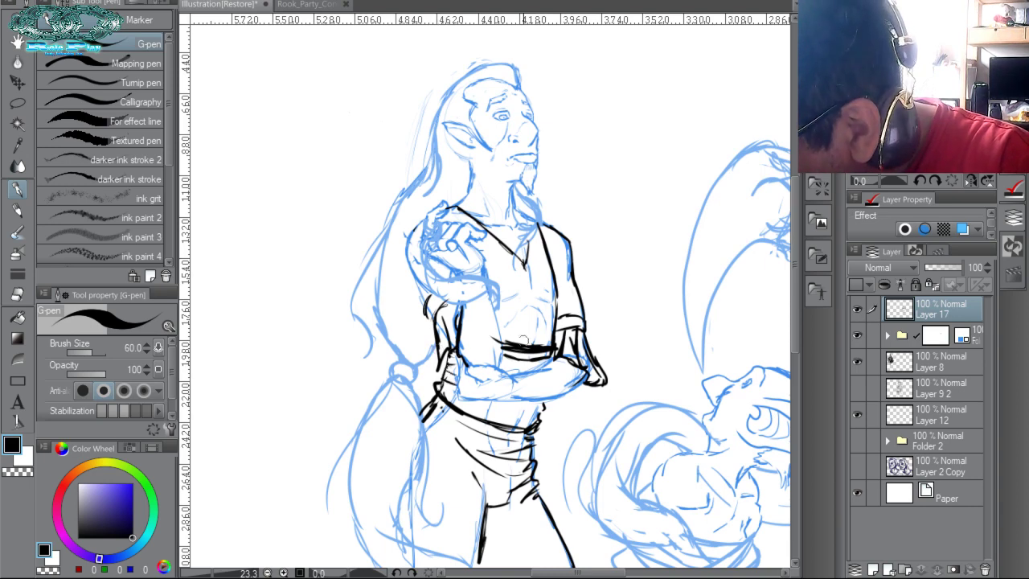
Rework the sash's upper edge as a slanted line across the torso above the folded forearm.
drag(501, 341, 558, 336)
key(ctrl+z)
key(ctrl+z)
key(ctrl+z)
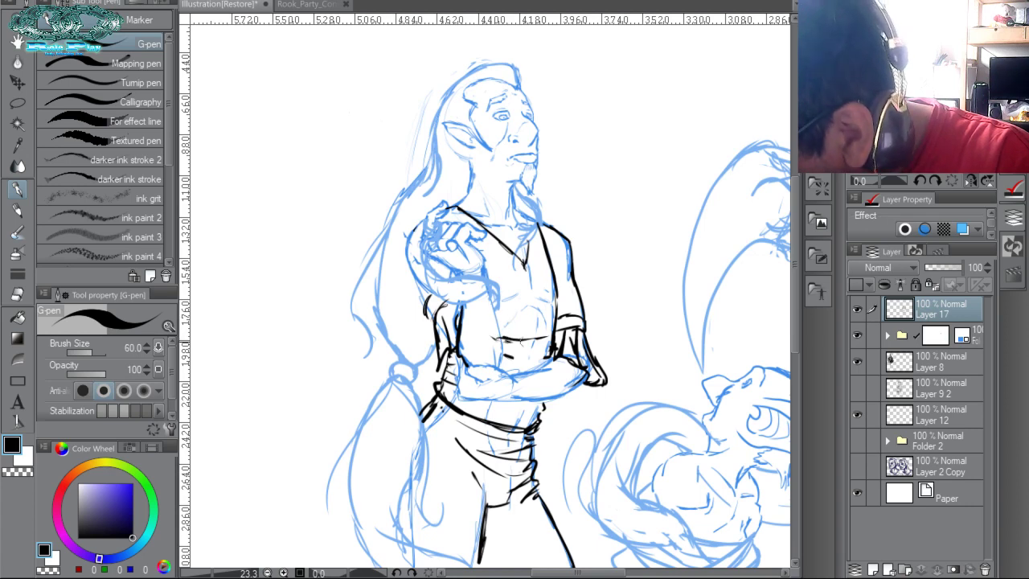
drag(504, 338, 542, 345)
drag(504, 337, 555, 344)
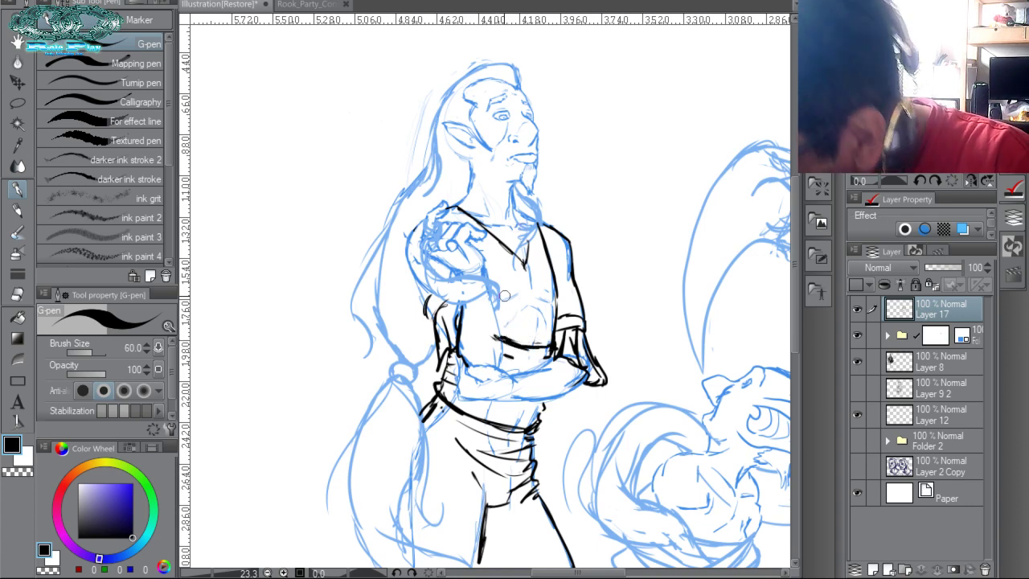
Add horizontal fabric folds to the sash above and below the folded forearm.
mouse_move(515, 353)
mouse_down()
mouse_move(541, 358)
mouse_move(526, 373)
mouse_up()
drag(524, 416, 497, 412)
mouse_move(493, 408)
mouse_down()
mouse_move(522, 409)
mouse_move(496, 404)
mouse_up()
drag(460, 353, 468, 366)
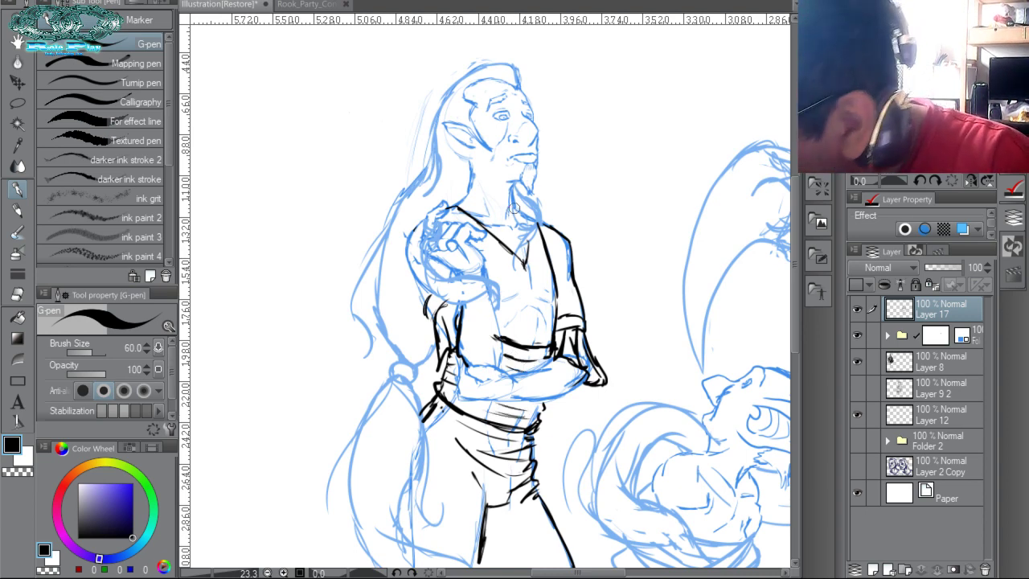
Draw a high collar band around the standing character's neck with a round brooch at its front.
mouse_move(506, 201)
mouse_down()
mouse_move(518, 225)
mouse_move(505, 207)
mouse_move(473, 199)
mouse_move(504, 211)
mouse_move(482, 193)
mouse_move(516, 193)
mouse_up()
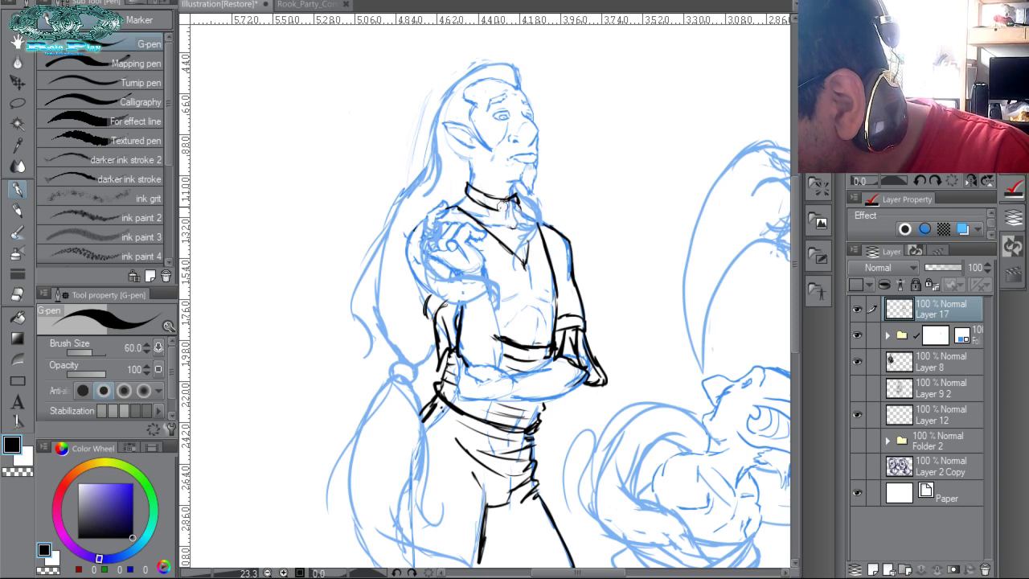
mouse_move(480, 202)
mouse_down()
mouse_move(518, 212)
mouse_move(524, 202)
mouse_move(512, 194)
mouse_move(516, 214)
mouse_move(500, 197)
mouse_move(515, 197)
mouse_up()
key(ctrl+z)
key(ctrl+z)
key(ctrl+z)
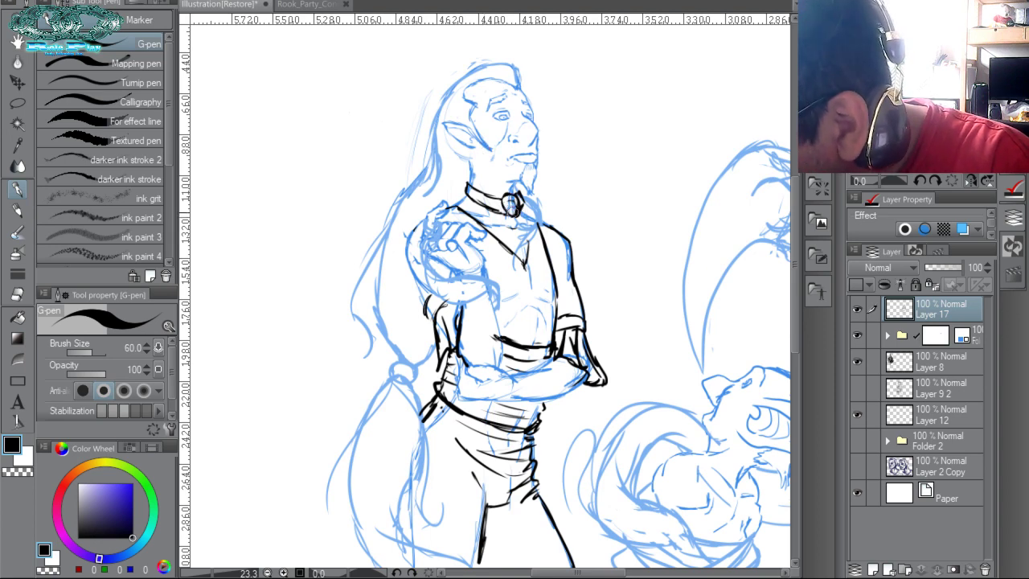
mouse_move(501, 193)
mouse_down()
mouse_move(511, 216)
mouse_move(524, 207)
mouse_move(512, 188)
mouse_up()
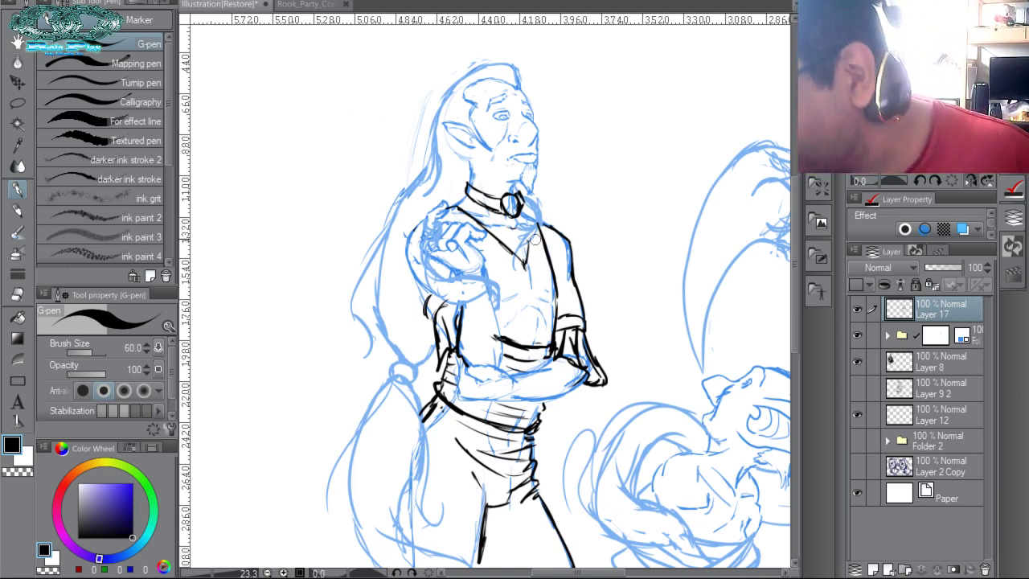
Draw a two-tiered ruffled cravat hanging below the brooch and erase the neckline and vest lines that cross it.
drag(876, 171, 880, 172)
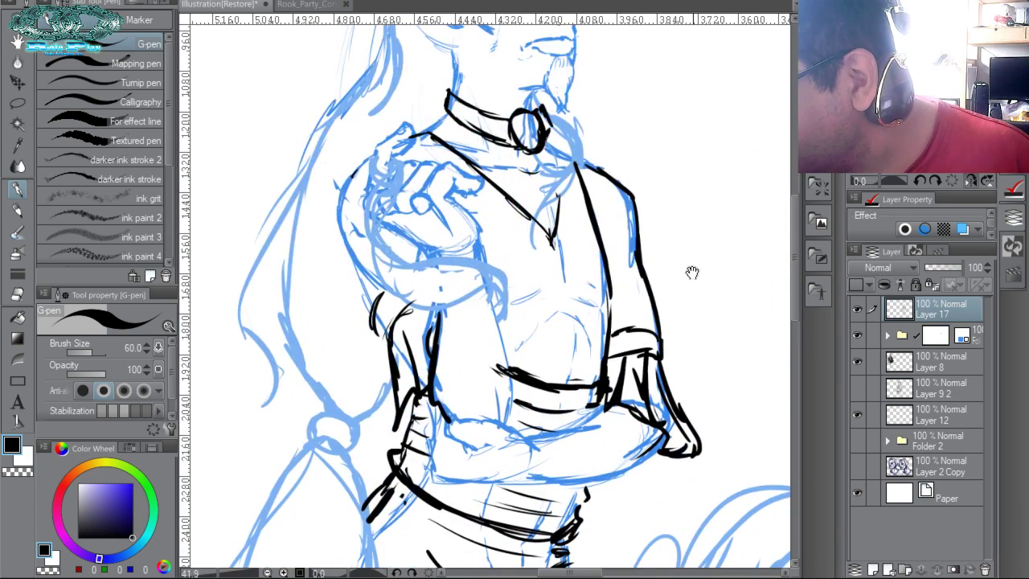
drag(692, 273, 686, 313)
mouse_move(531, 180)
mouse_down()
mouse_move(590, 250)
mouse_move(573, 211)
mouse_move(593, 231)
mouse_move(519, 237)
mouse_move(487, 256)
mouse_move(495, 194)
mouse_up()
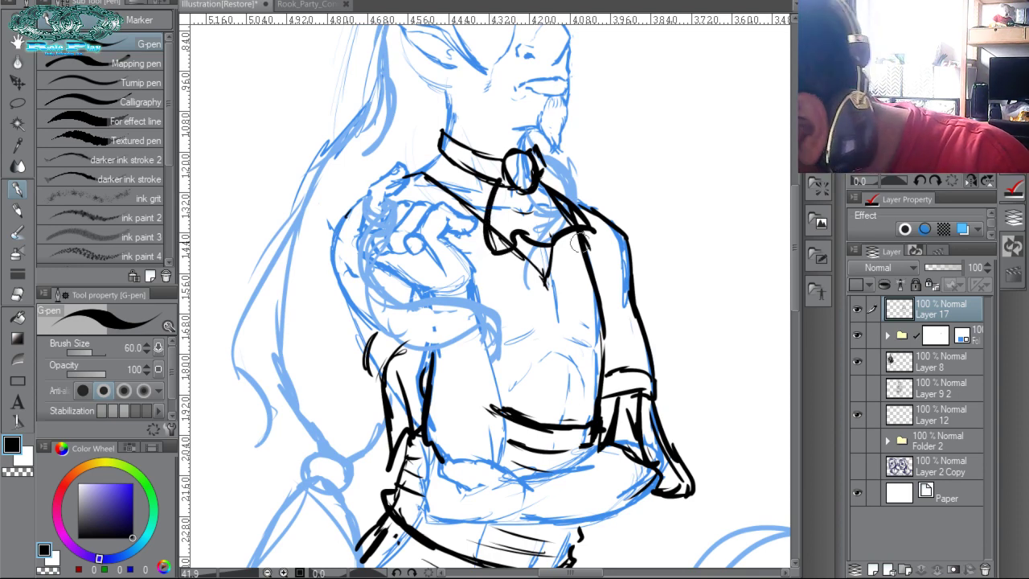
drag(582, 235, 593, 264)
mouse_move(499, 256)
mouse_down()
mouse_move(505, 281)
mouse_move(496, 261)
mouse_move(544, 278)
mouse_move(534, 272)
mouse_move(605, 264)
mouse_up()
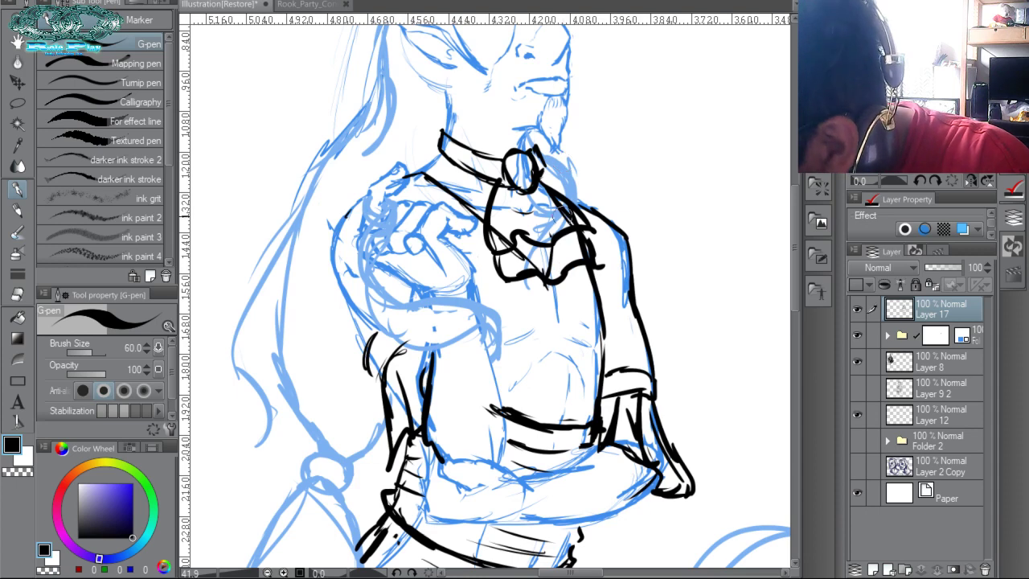
drag(561, 210, 573, 221)
drag(550, 255, 522, 262)
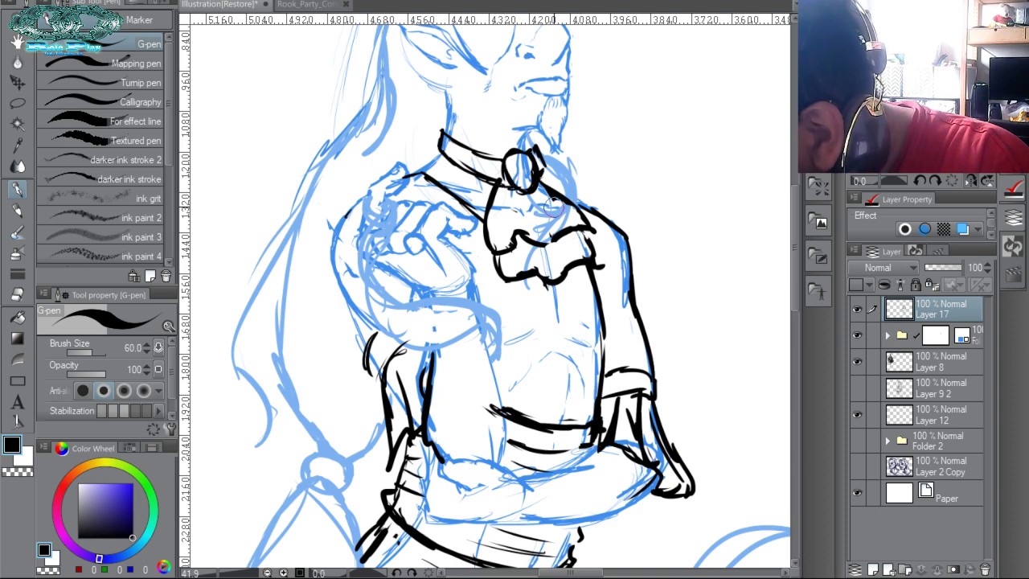
Draw pleats in both tiers of the cravat and a small ruffle beside the shoulder, then switch the pen to transparent colour.
mouse_move(587, 230)
mouse_down()
mouse_move(595, 256)
mouse_move(584, 231)
mouse_move(559, 237)
mouse_move(559, 277)
mouse_up()
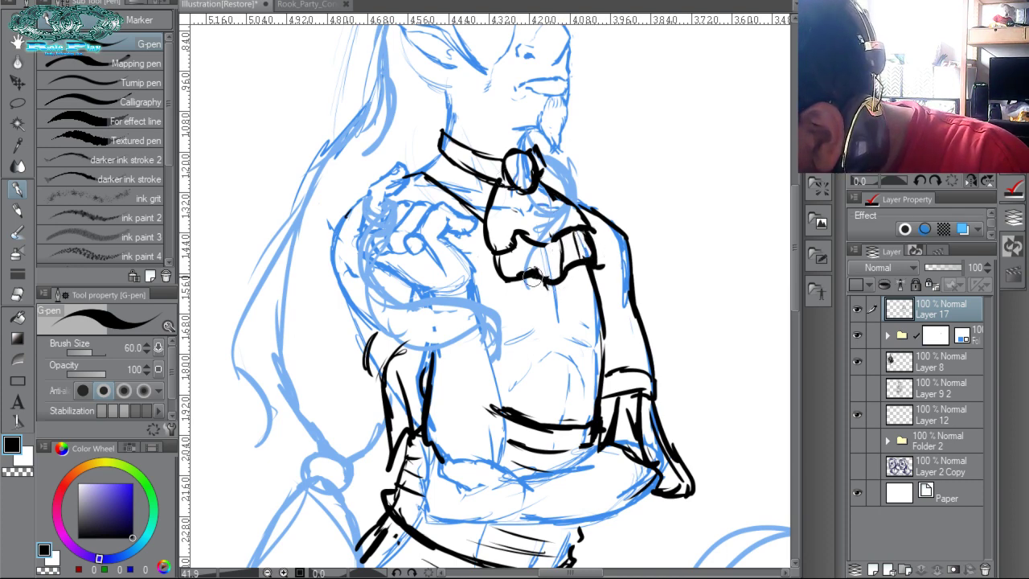
mouse_move(533, 244)
mouse_down()
mouse_move(527, 266)
mouse_move(523, 235)
mouse_move(505, 252)
mouse_move(523, 177)
mouse_up()
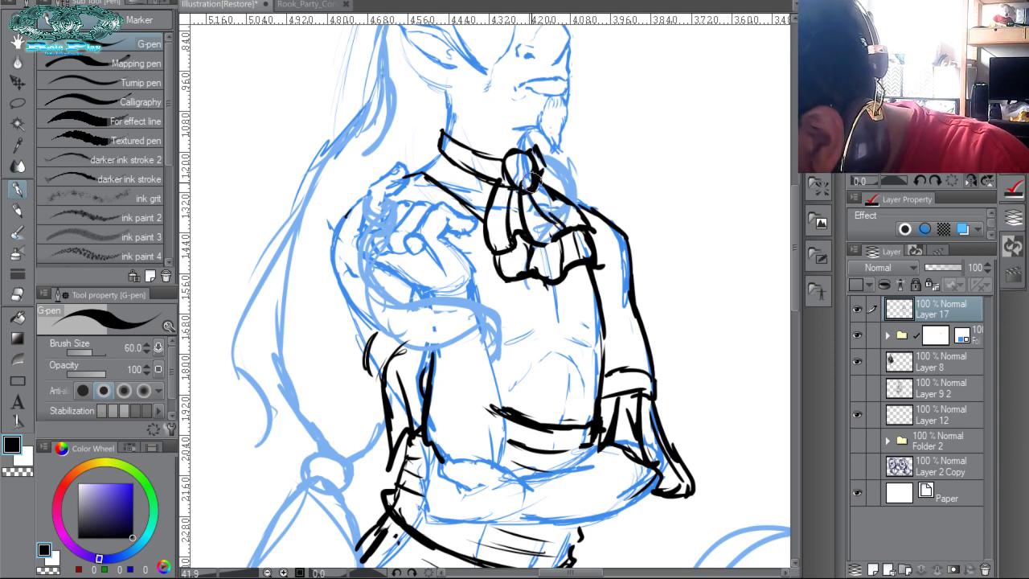
drag(561, 228, 575, 236)
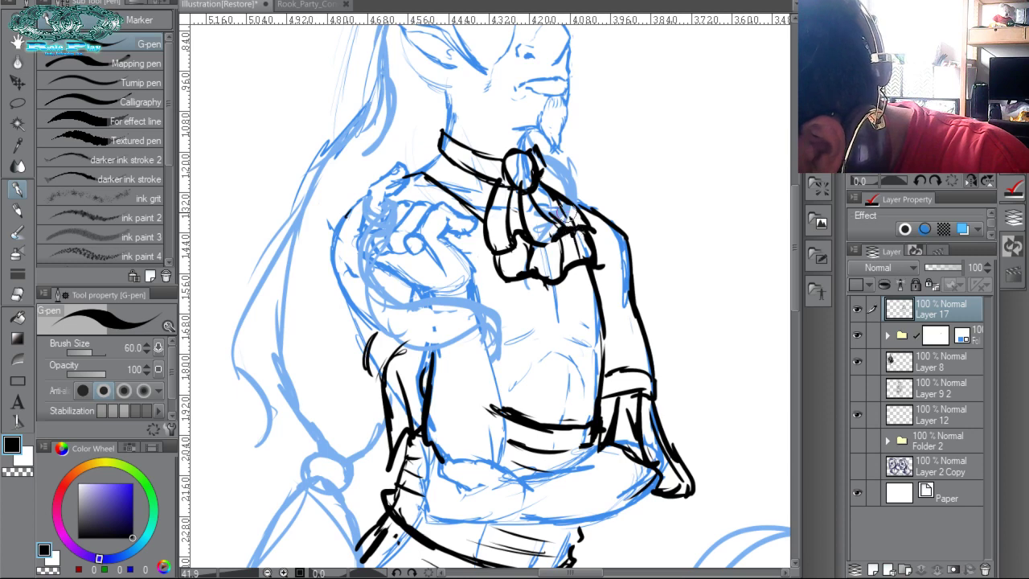
mouse_move(545, 182)
mouse_down()
mouse_move(579, 233)
mouse_move(595, 207)
mouse_move(550, 179)
mouse_up()
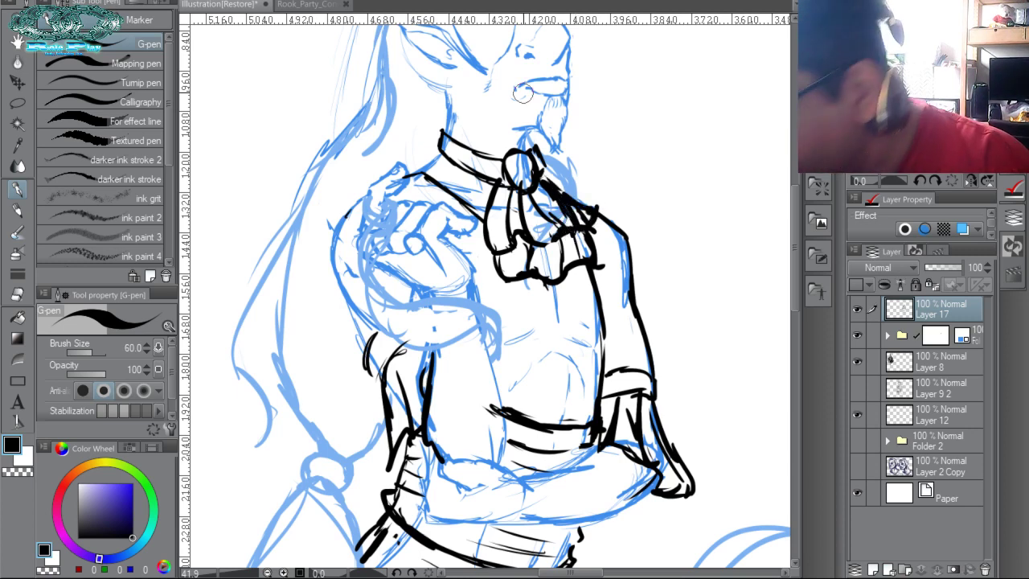
key(c)
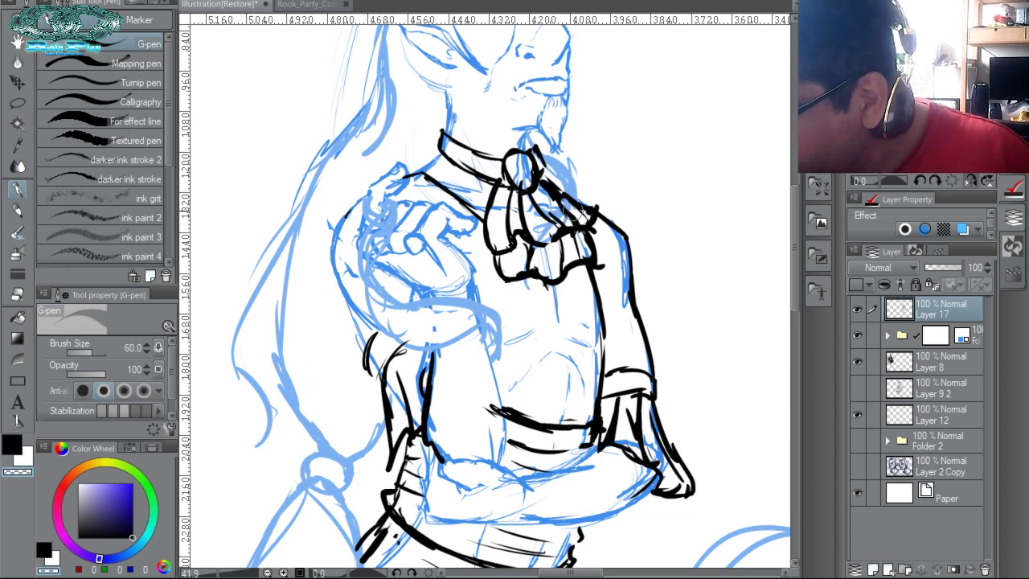
Erase small stray line ends inside the cravat's pleats and at the lower edge of the brooch.
drag(544, 188, 564, 216)
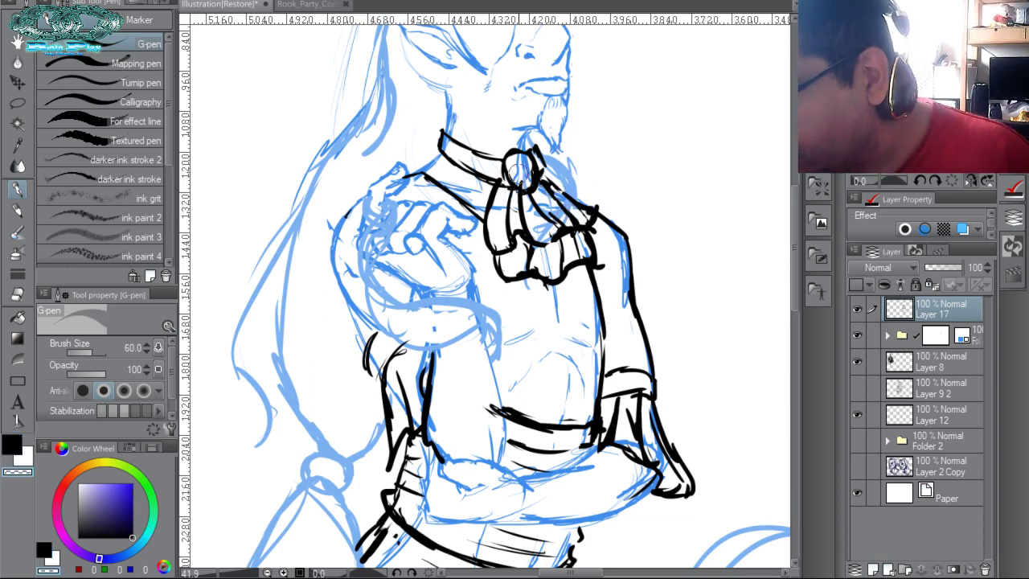
mouse_move(518, 175)
mouse_down()
mouse_move(526, 161)
mouse_move(513, 187)
mouse_move(501, 181)
mouse_move(514, 170)
mouse_up()
key(c)
key(c)
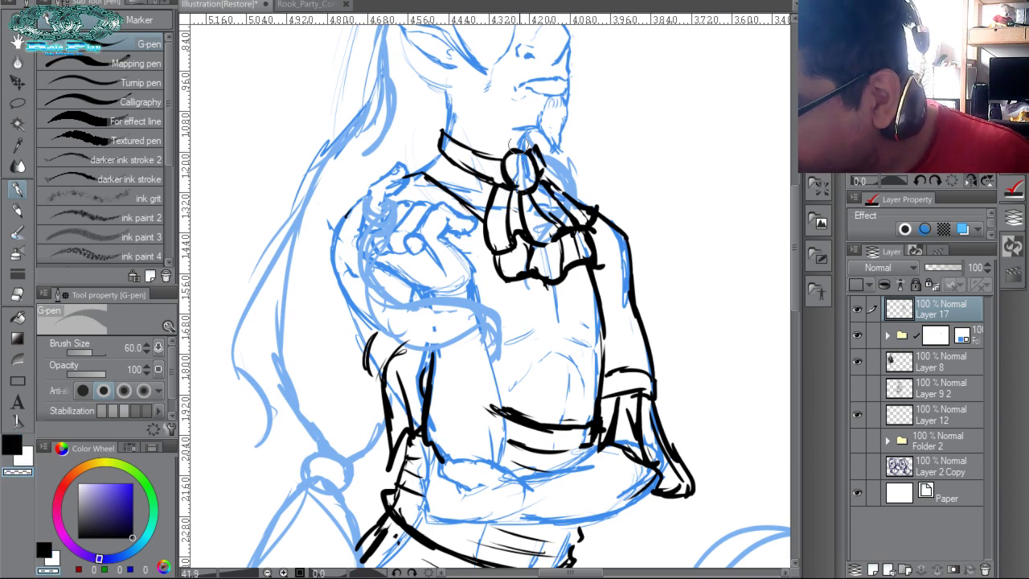
Check the vest in the Rook_Party_Concepts document and draw the vest's front opening line from the cravat down to the sash.
click(304, 4)
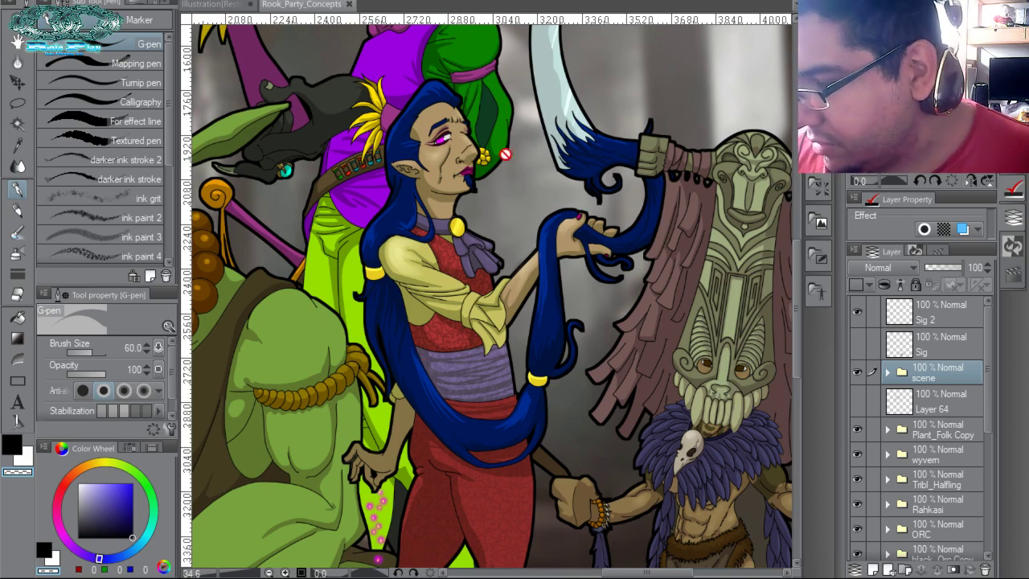
click(230, 4)
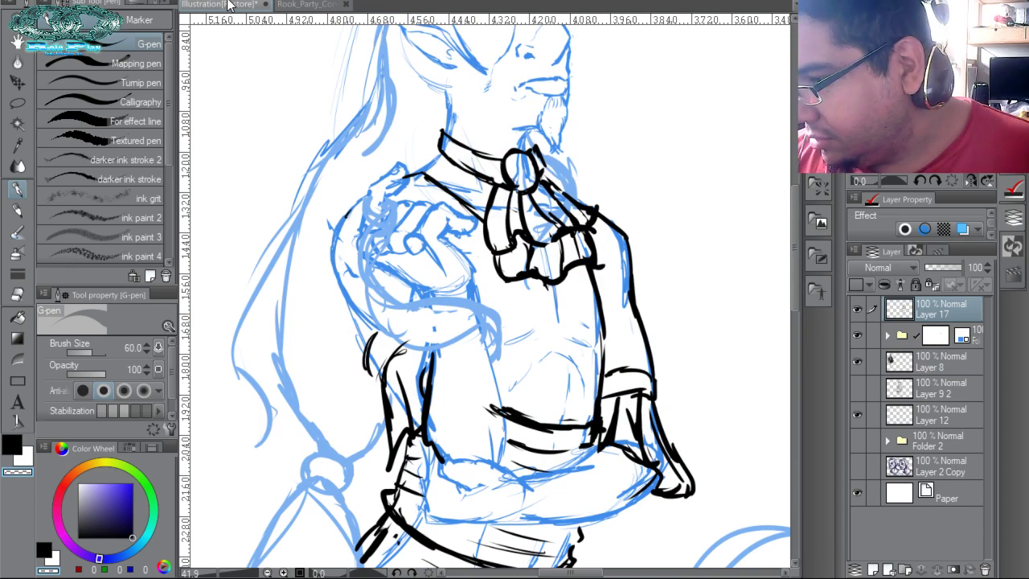
click(301, 5)
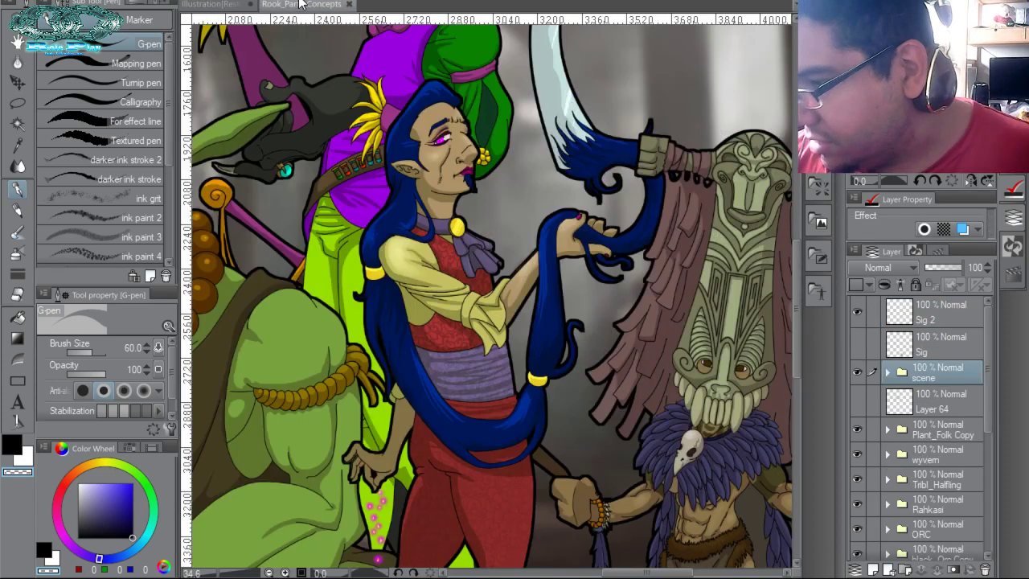
click(231, 4)
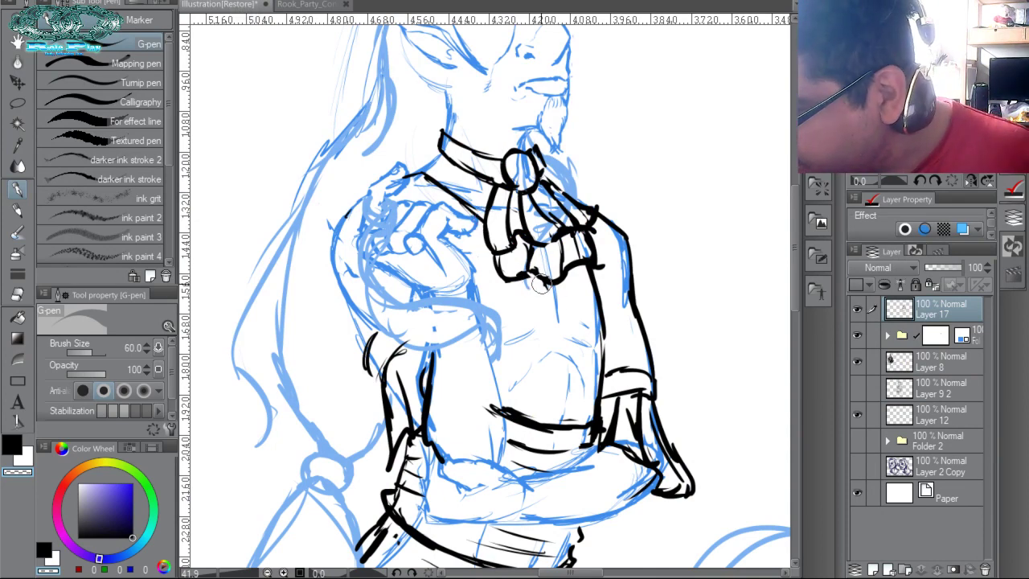
key(c)
mouse_move(529, 276)
mouse_down()
mouse_move(567, 313)
mouse_move(574, 360)
mouse_move(567, 309)
mouse_move(572, 424)
mouse_up()
drag(566, 310, 572, 425)
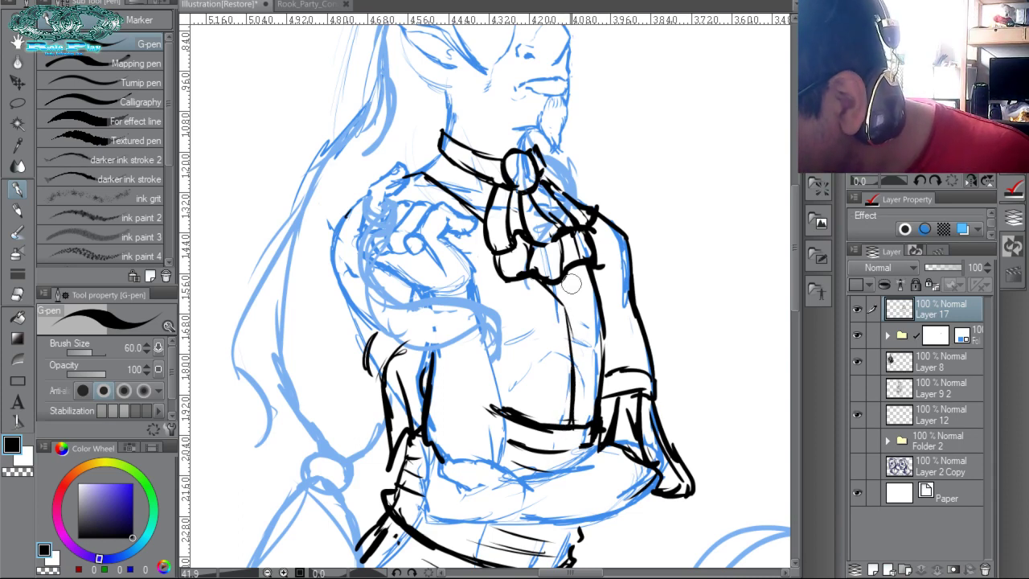
drag(562, 281, 568, 337)
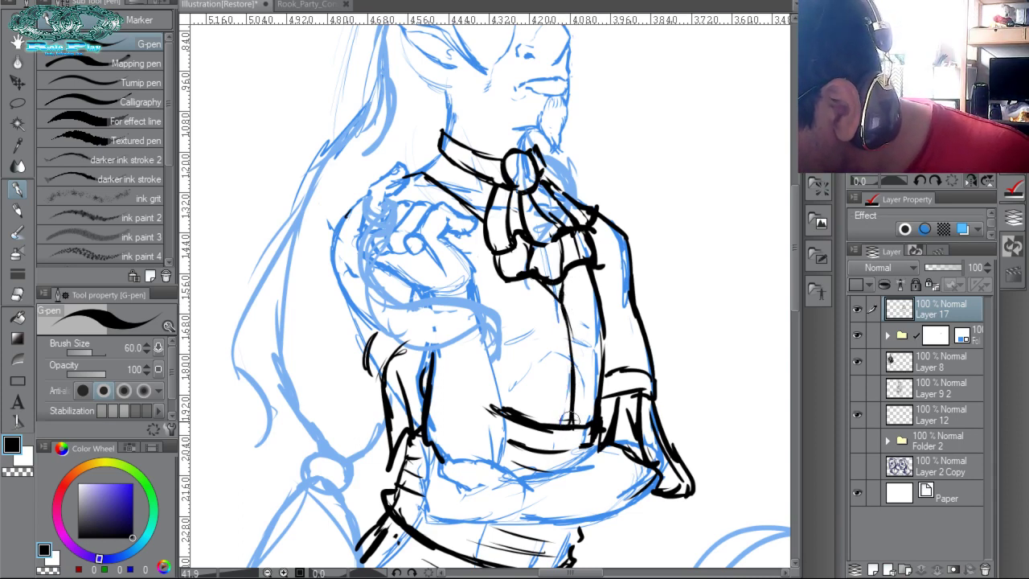
Draw a column of five small round buttons beside the vest's front opening and touch up the lowest one.
drag(568, 299, 578, 410)
key(ctrl+z)
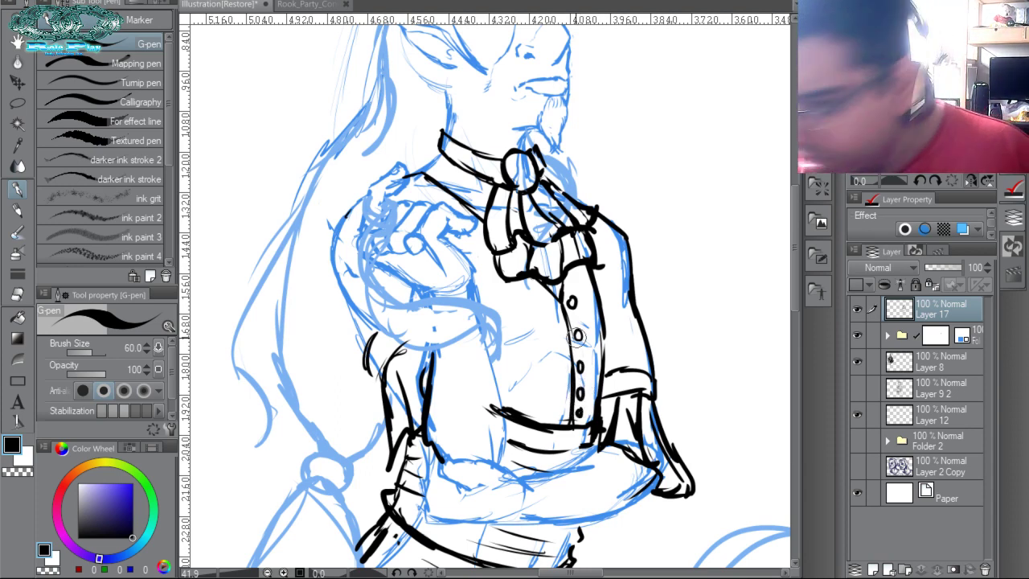
key(c)
drag(579, 413, 583, 419)
key(c)
key(c)
key(c)
key(ctrl+z)
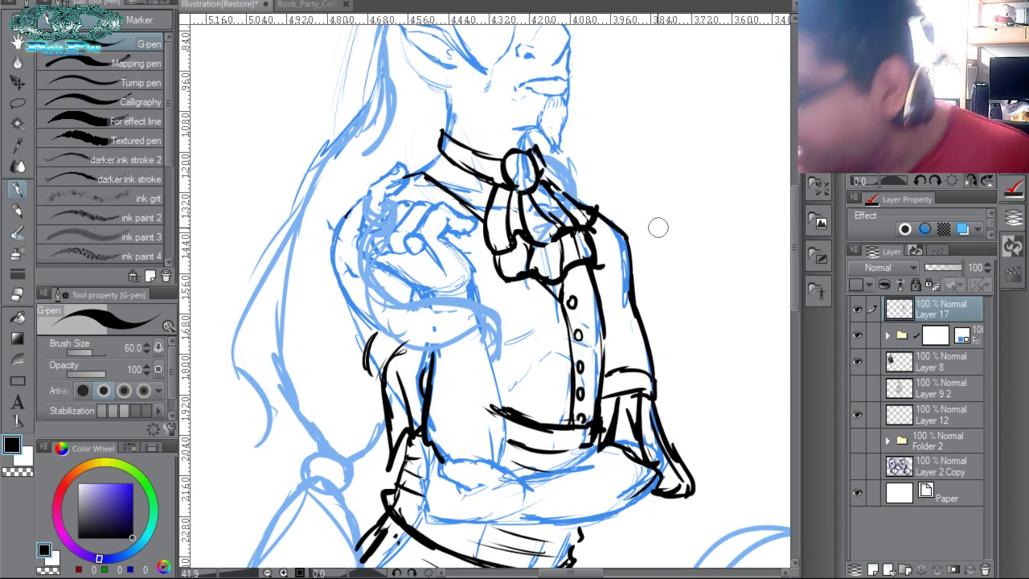
Compare the drawn outfit with the Rook_Party_Concepts design and examine the whole standing figure in the illustration.
click(309, 5)
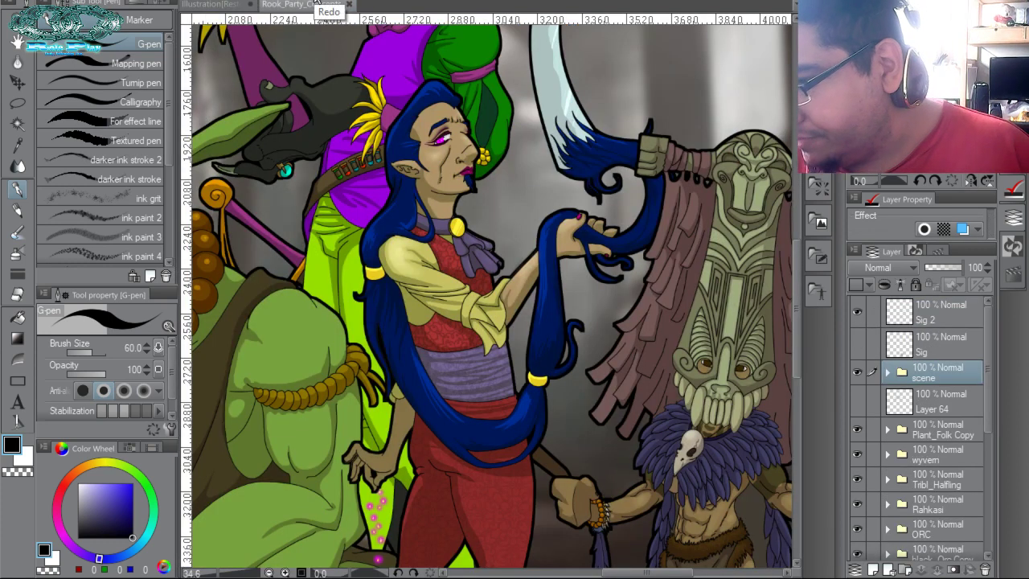
click(211, 4)
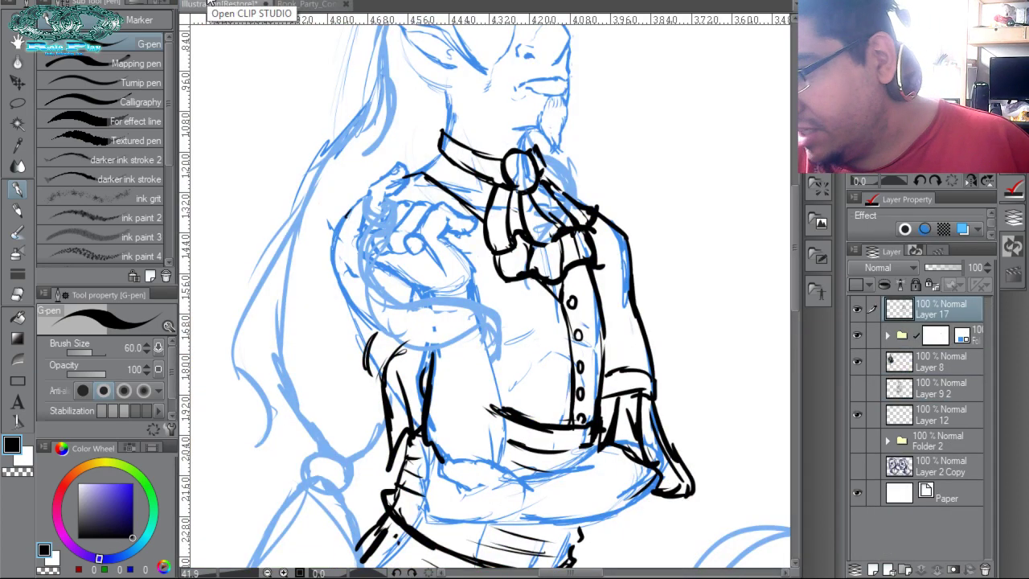
click(299, 6)
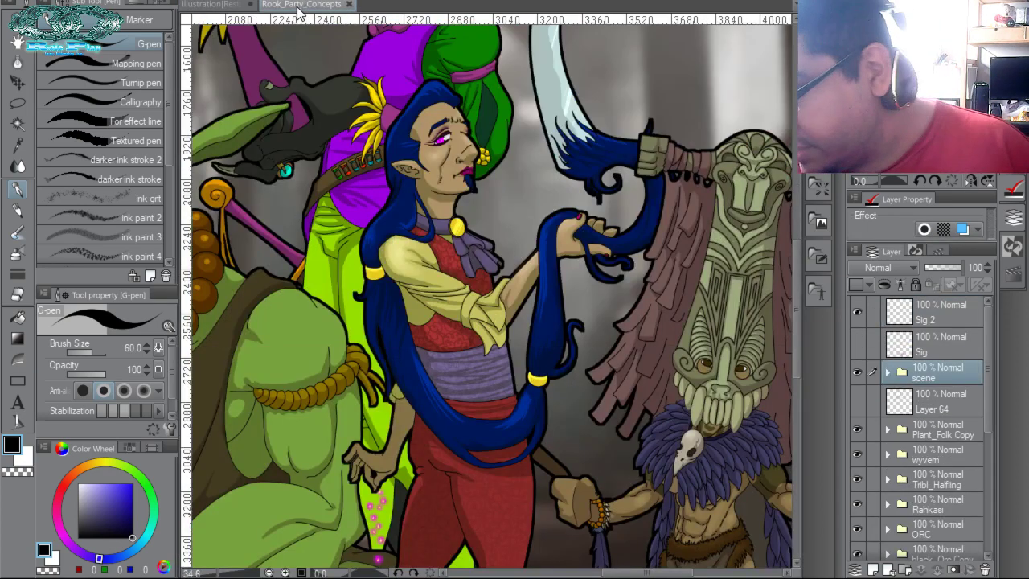
click(210, 5)
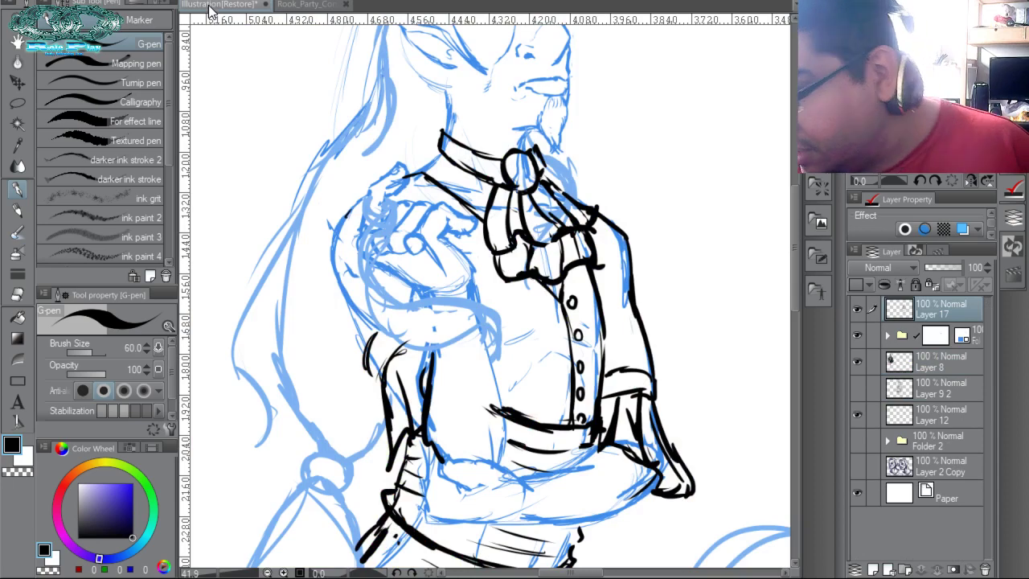
key(ctrl+space)
drag(635, 148, 617, 139)
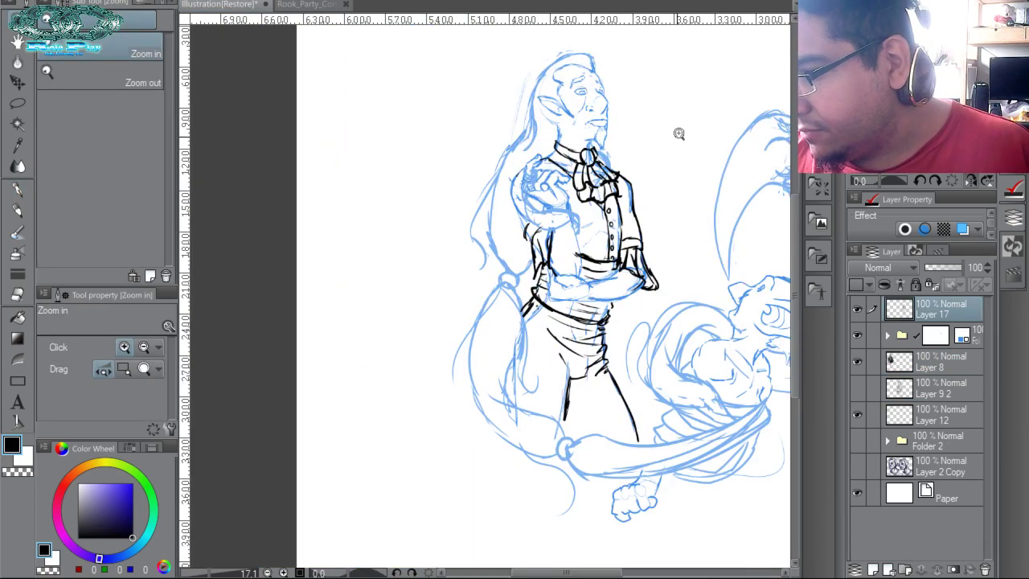
drag(703, 162, 604, 186)
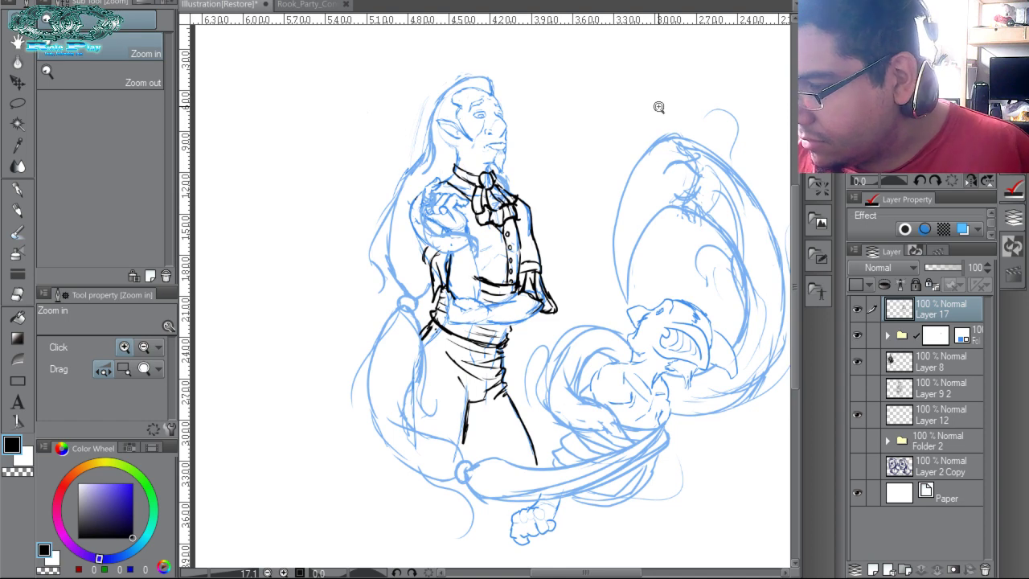
drag(612, 245, 631, 243)
drag(571, 232, 647, 306)
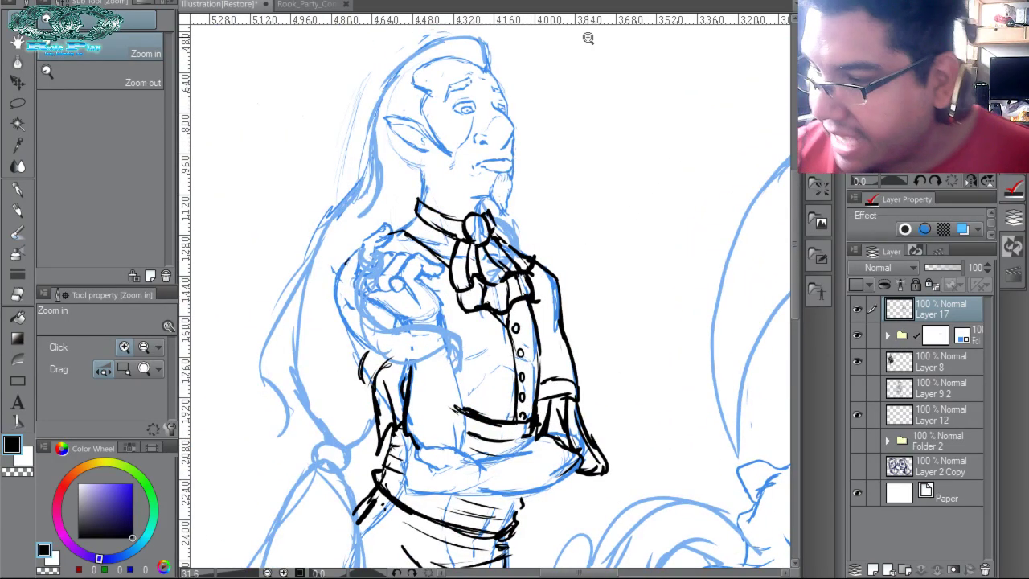
scroll(406, 227, up, 1)
Redraw the vest's neckline edge from the shoulder down to the cravat and tidy it with transparent colour.
key(p)
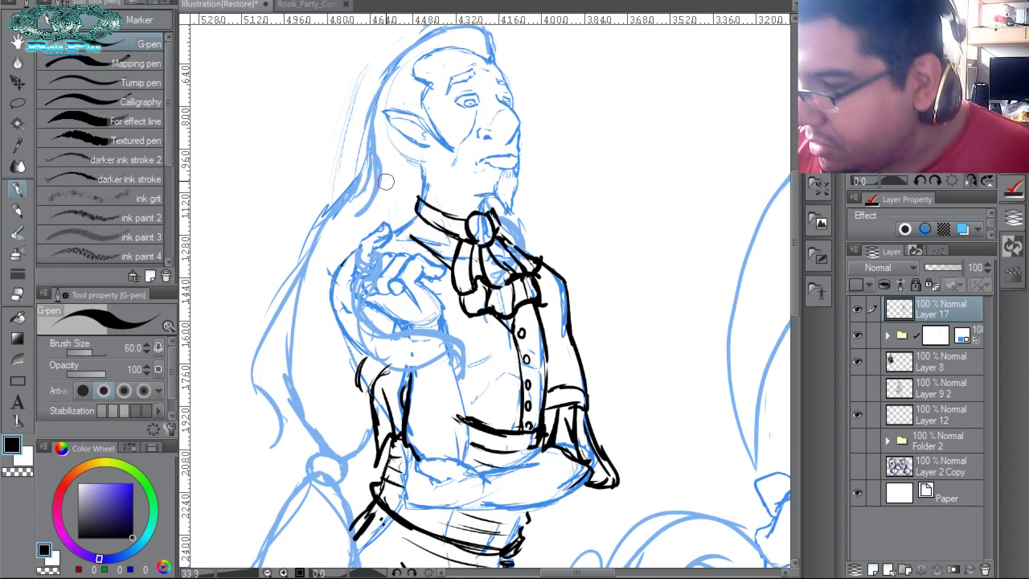
mouse_move(409, 228)
mouse_down()
mouse_move(454, 262)
mouse_move(402, 227)
mouse_move(445, 261)
mouse_up()
key(c)
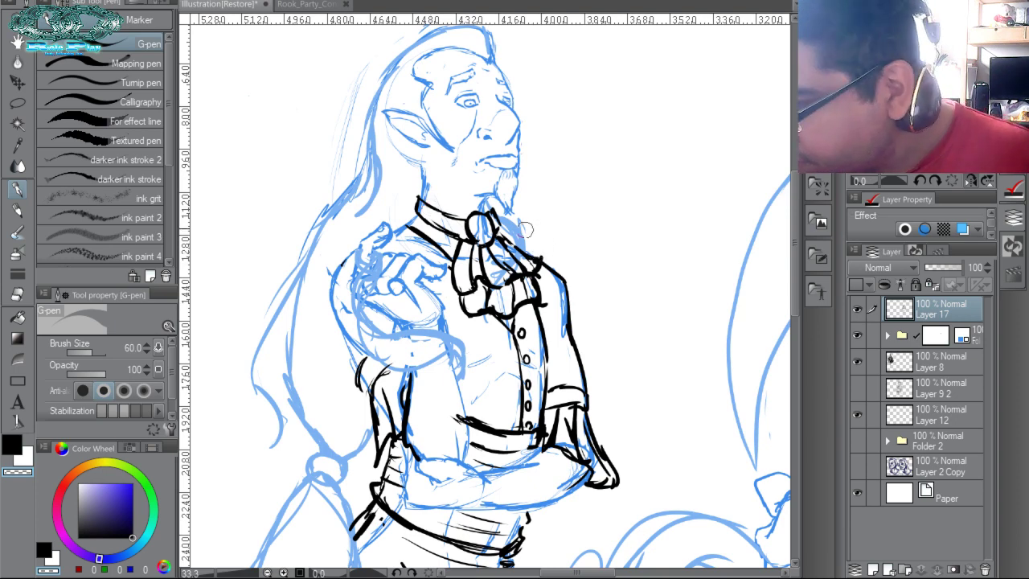
key(c)
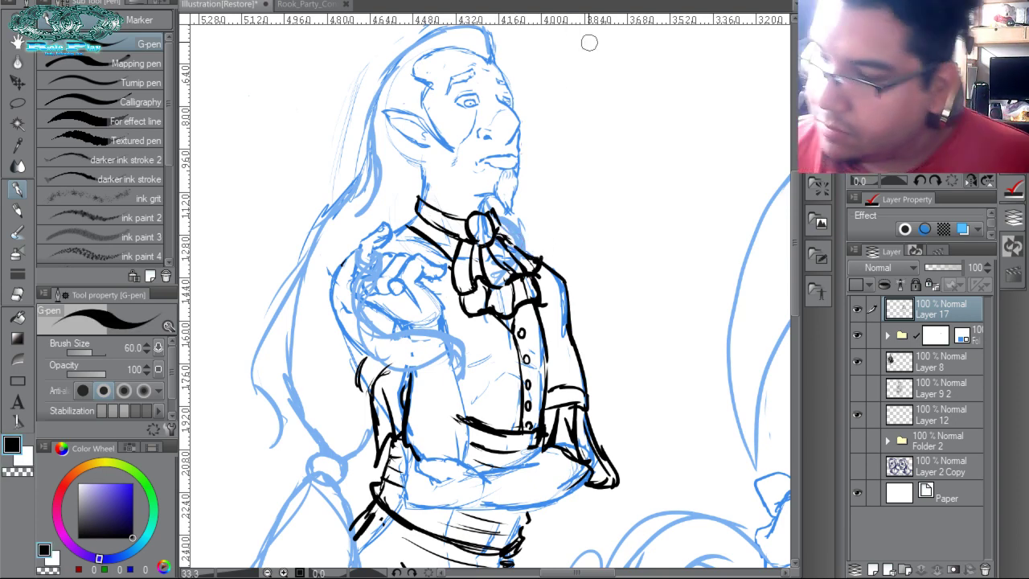
On the blue sketch folder's layer mask, hide the sketch lines showing through the brooch, cravat and vest.
key(ctrl+space)
mouse_move(593, 286)
mouse_down()
mouse_move(547, 288)
mouse_move(563, 213)
mouse_up()
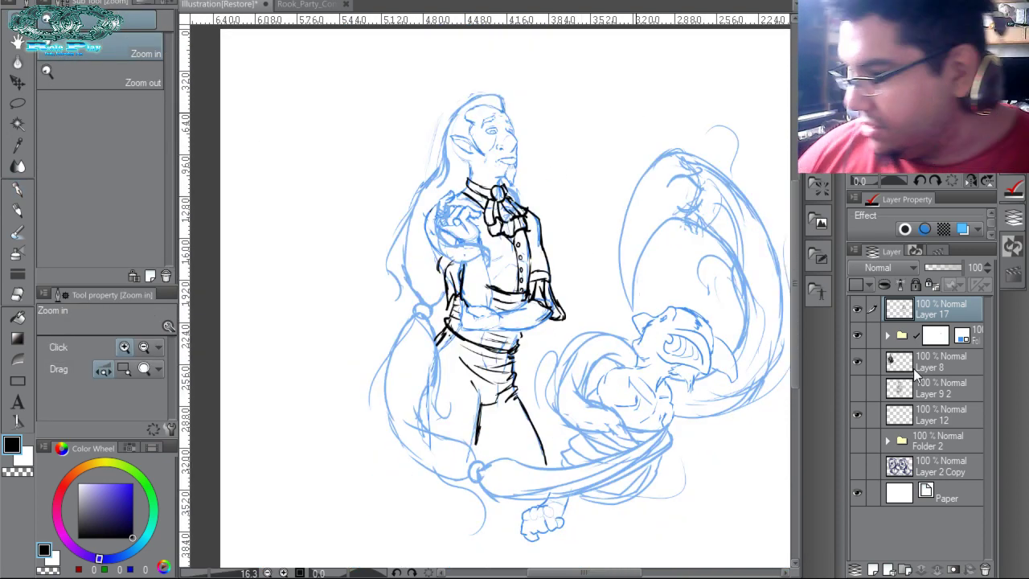
click(913, 342)
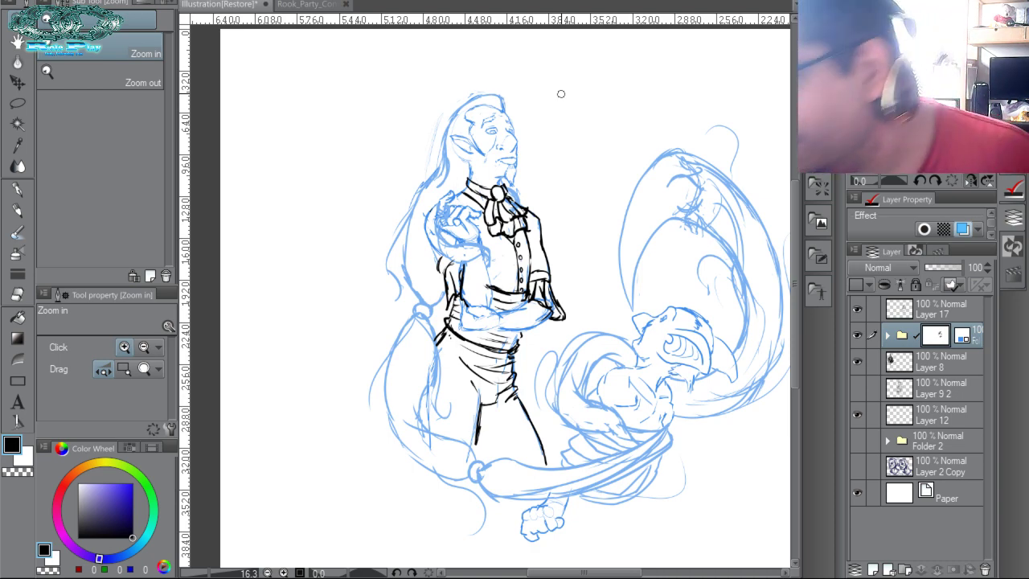
scroll(584, 302, down, 1)
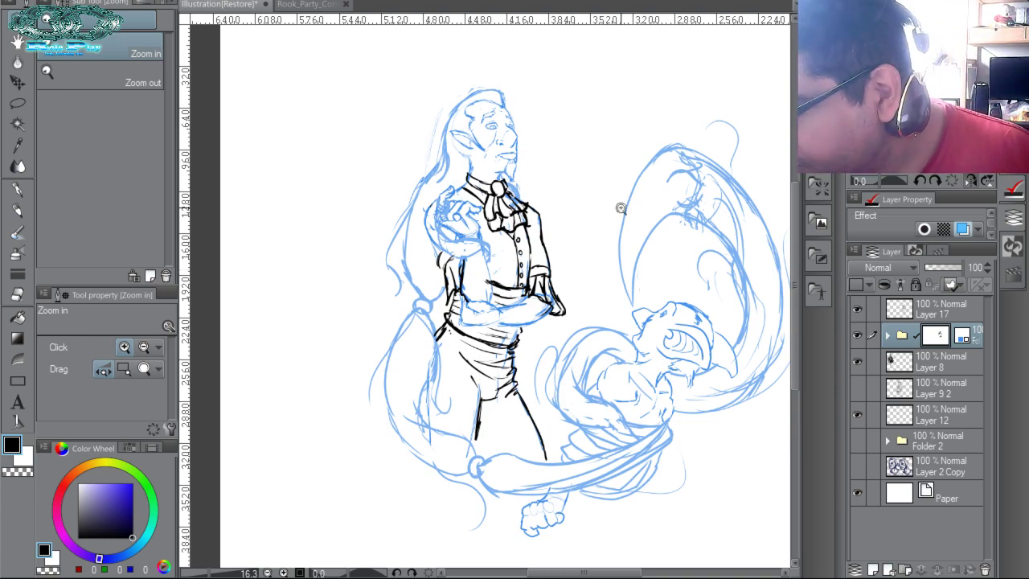
click(567, 254)
click(595, 291)
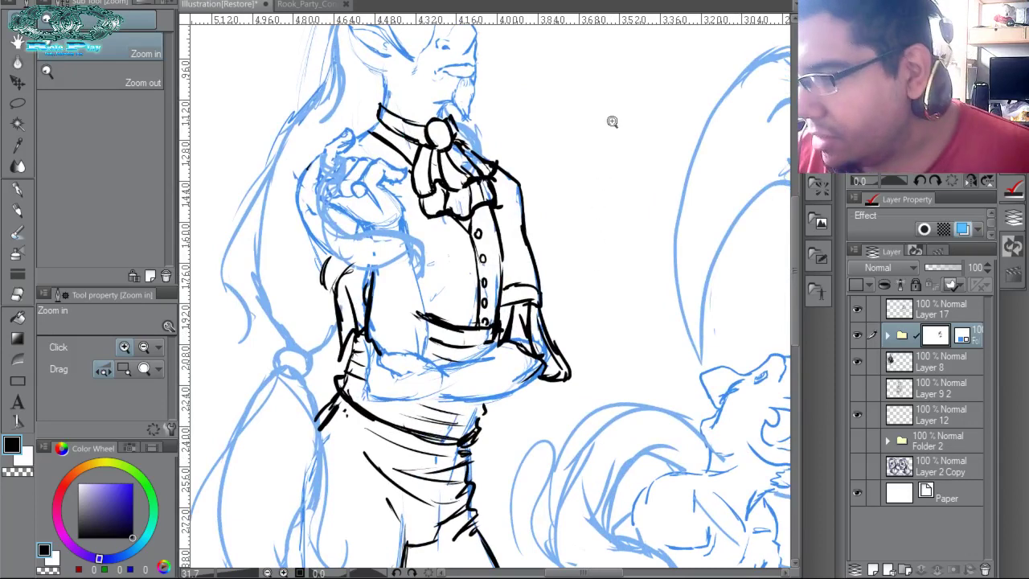
drag(601, 299, 635, 329)
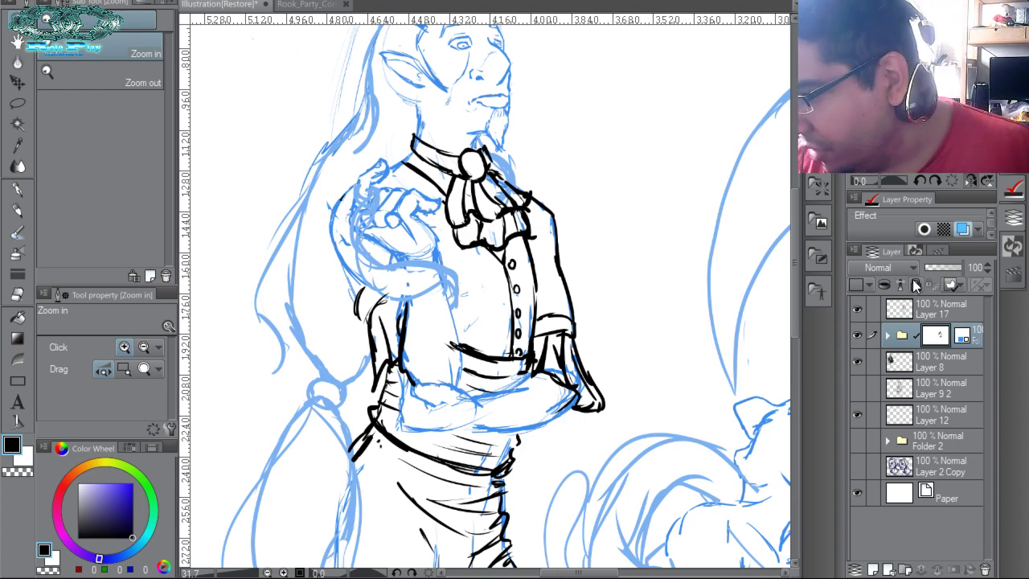
Add a new raster layer at the top of the stack and a new folder directly above Layer 17.
click(872, 569)
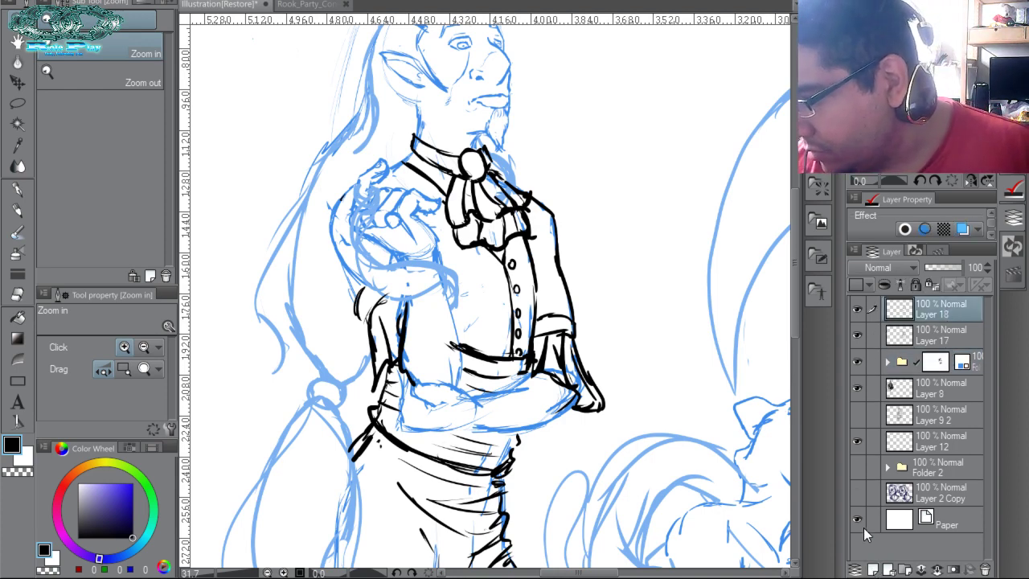
click(941, 341)
click(906, 569)
Turn off the blue layer colour effect on the masked sketch folder below Layer 17.
click(937, 364)
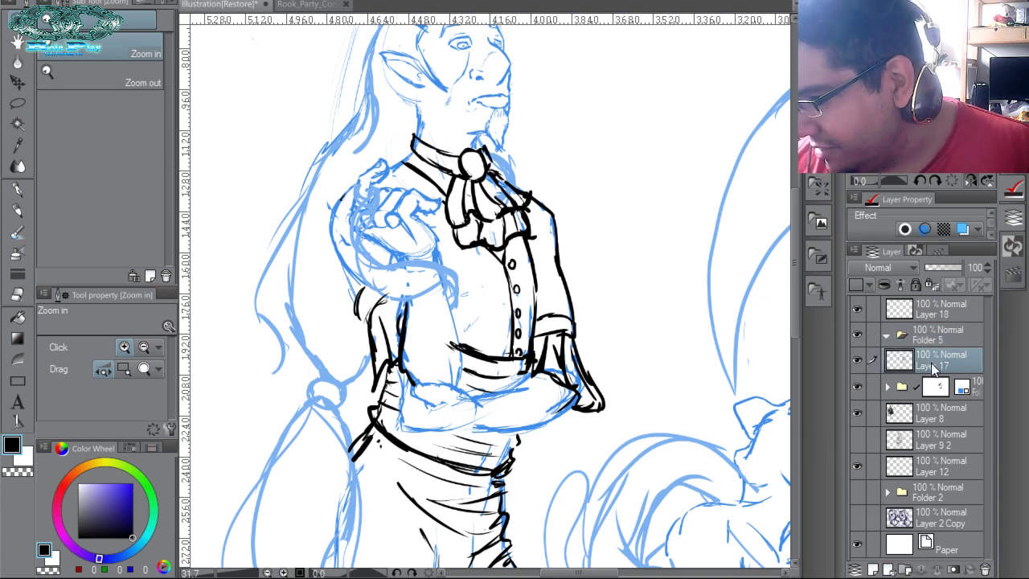
click(925, 393)
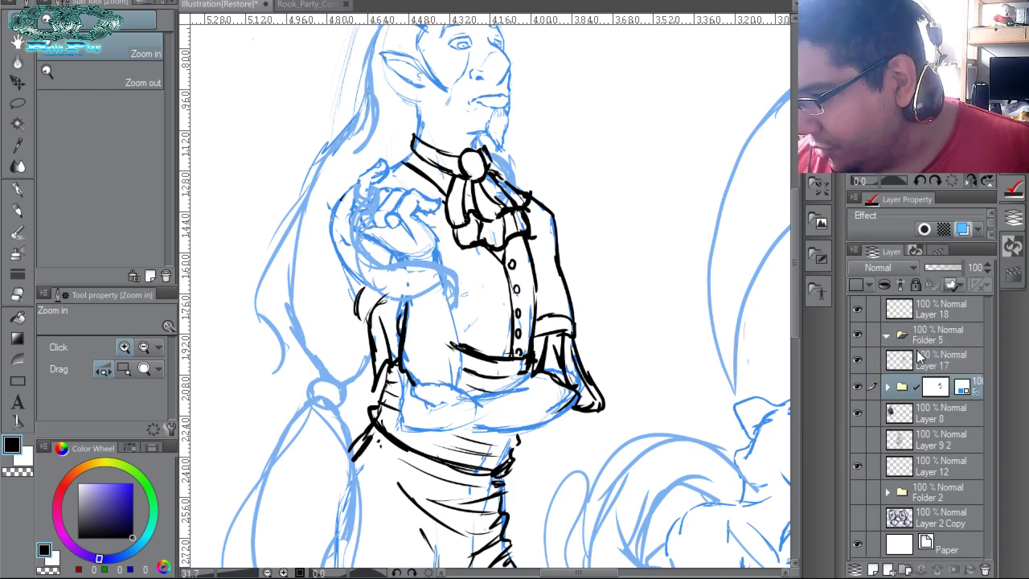
click(960, 231)
click(953, 364)
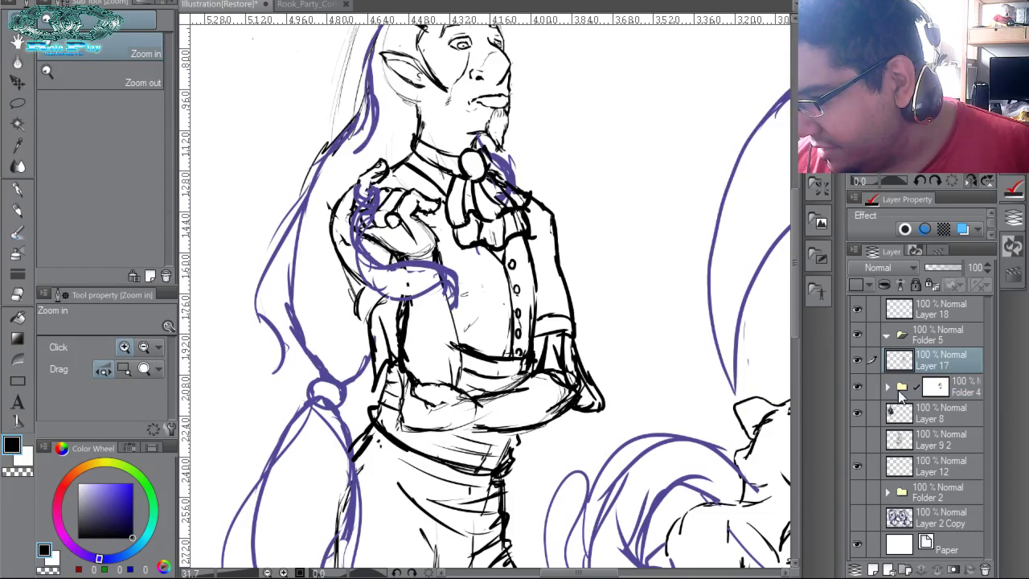
Move Layer 17 and the masked sketch folder together into the new folder and collapse it.
ctrl+click(947, 353)
click(970, 389)
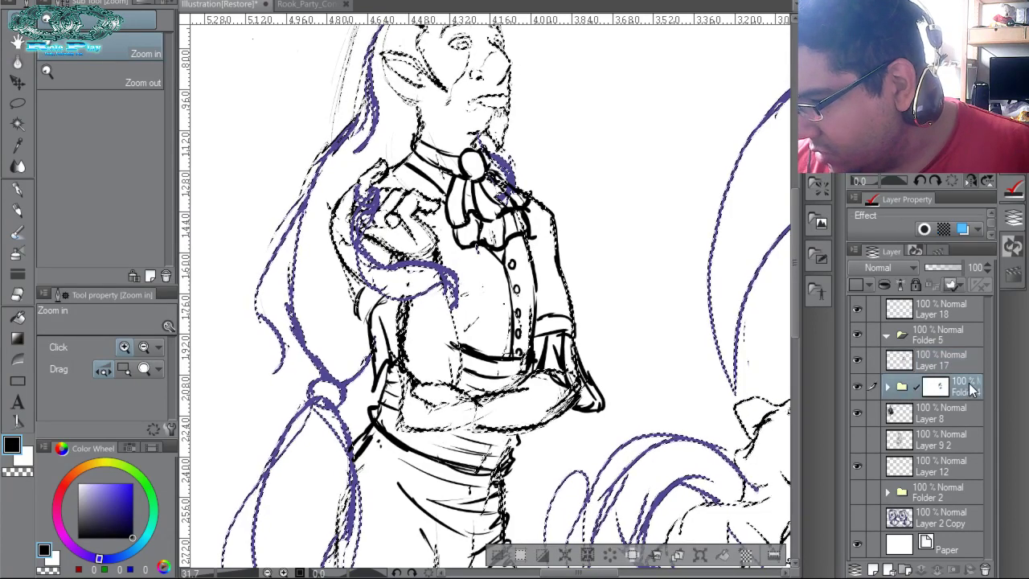
shift+click(964, 362)
drag(964, 362, 952, 340)
click(887, 336)
Apply the blue layer colour to the new folder and make the empty top layer active with no selection.
click(948, 333)
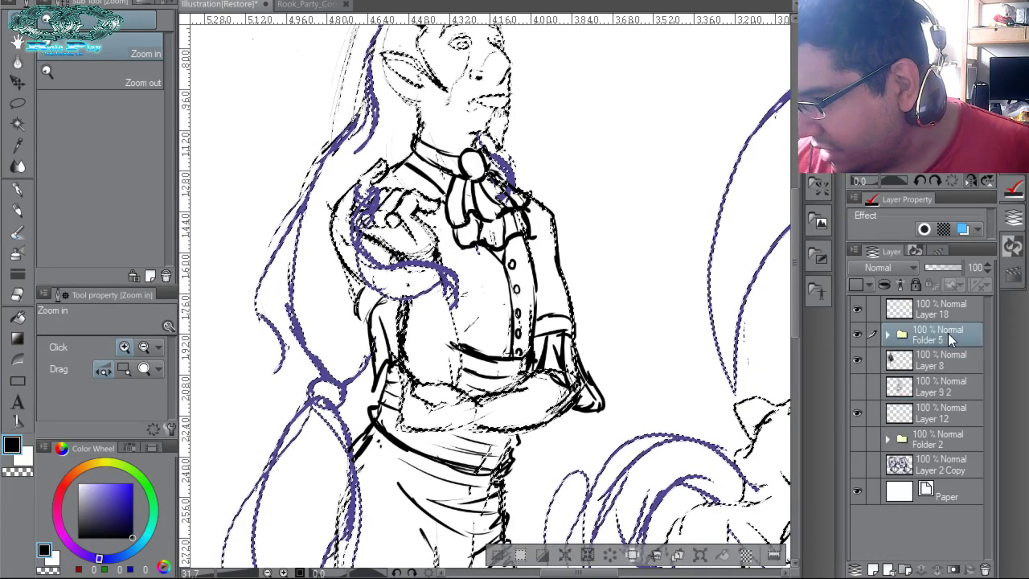
click(963, 231)
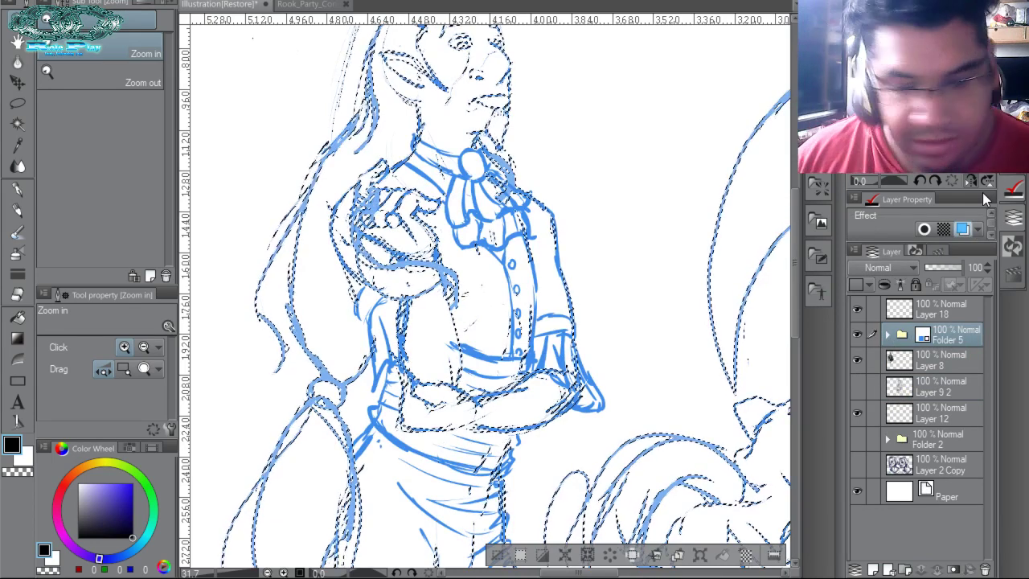
click(937, 310)
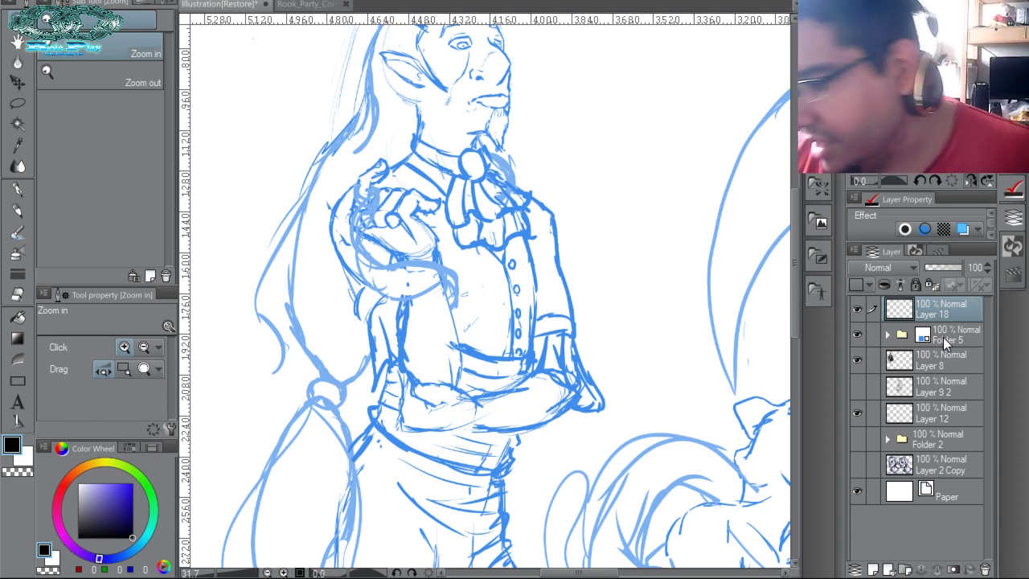
drag(514, 221, 555, 310)
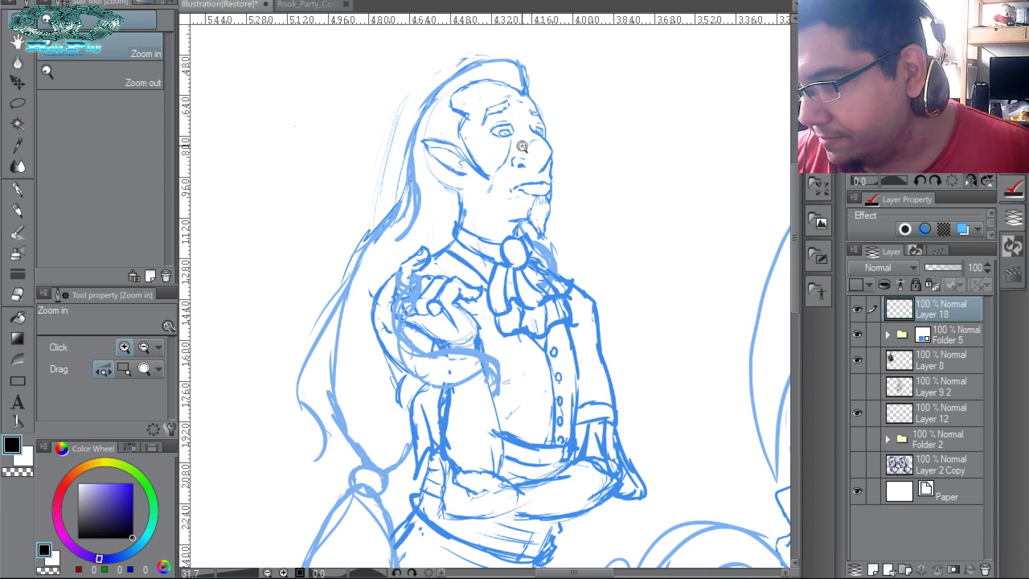
click(531, 157)
click(563, 165)
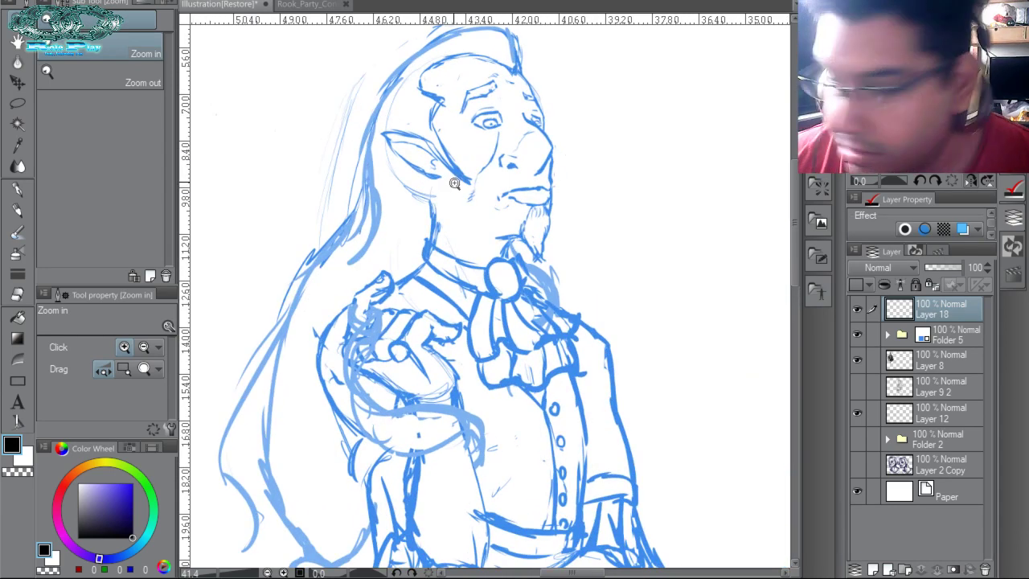
Using the G-pen at size 12, ink two curved lines sweeping from below the ear across the neck to the shoulder.
key(p)
key(bracketleft)
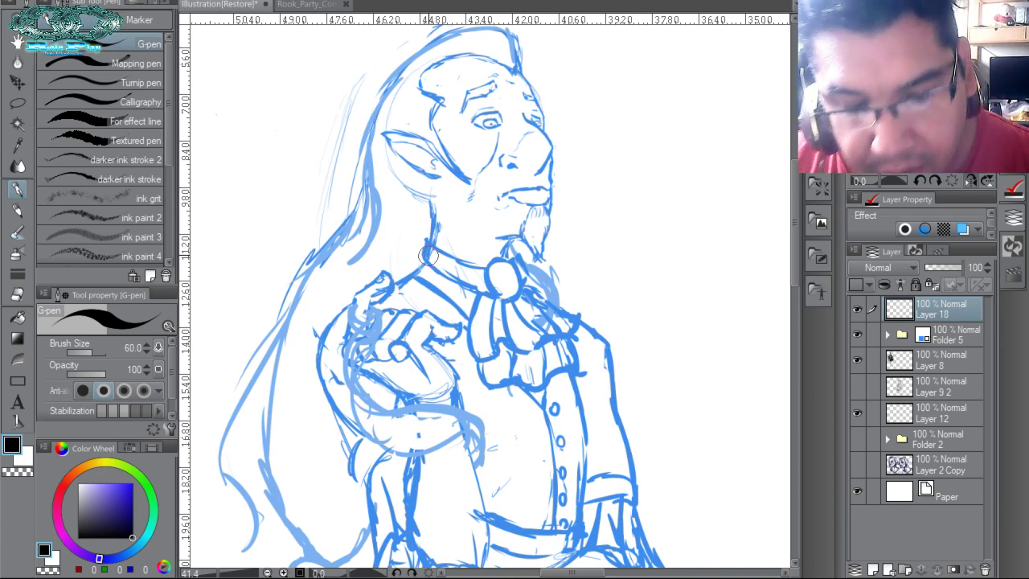
key(bracketleft)
key(bracketleft)
key(bracketleft)
key(bracketleft)
key(bracketleft)
key(bracketleft)
key(bracketleft)
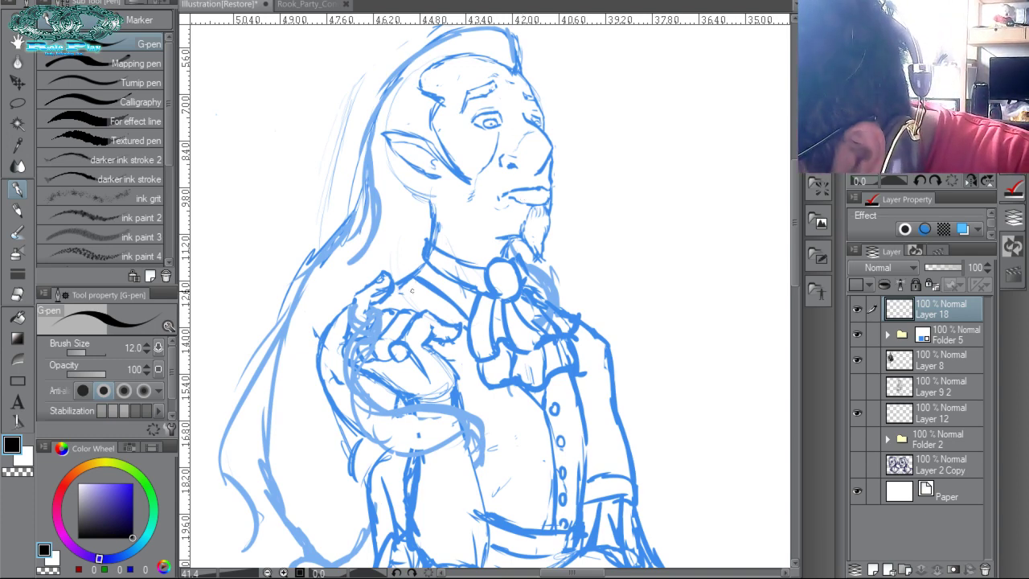
drag(388, 292, 455, 238)
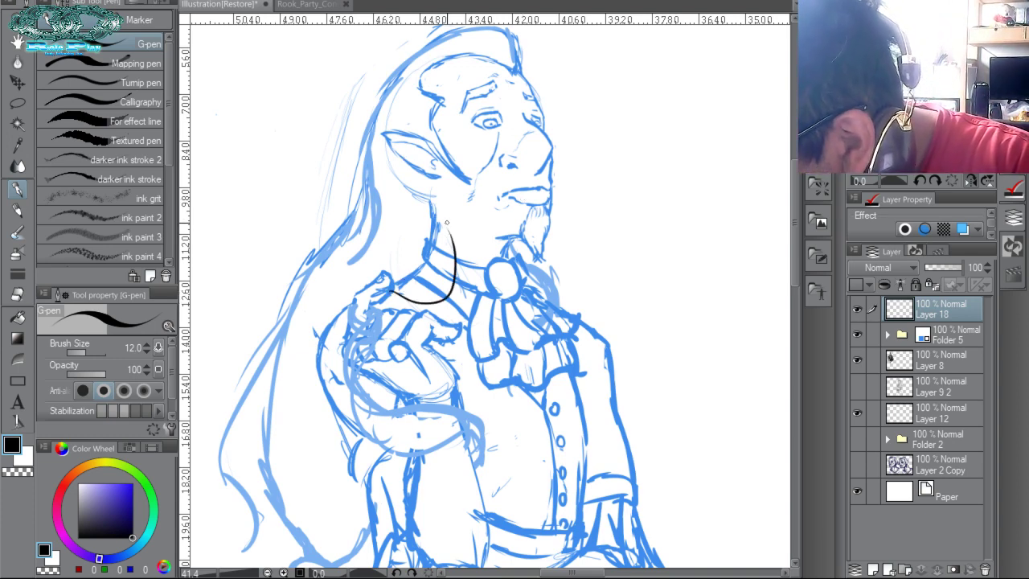
mouse_move(431, 180)
mouse_down()
mouse_move(453, 233)
mouse_move(434, 299)
mouse_move(455, 299)
mouse_move(461, 256)
mouse_up()
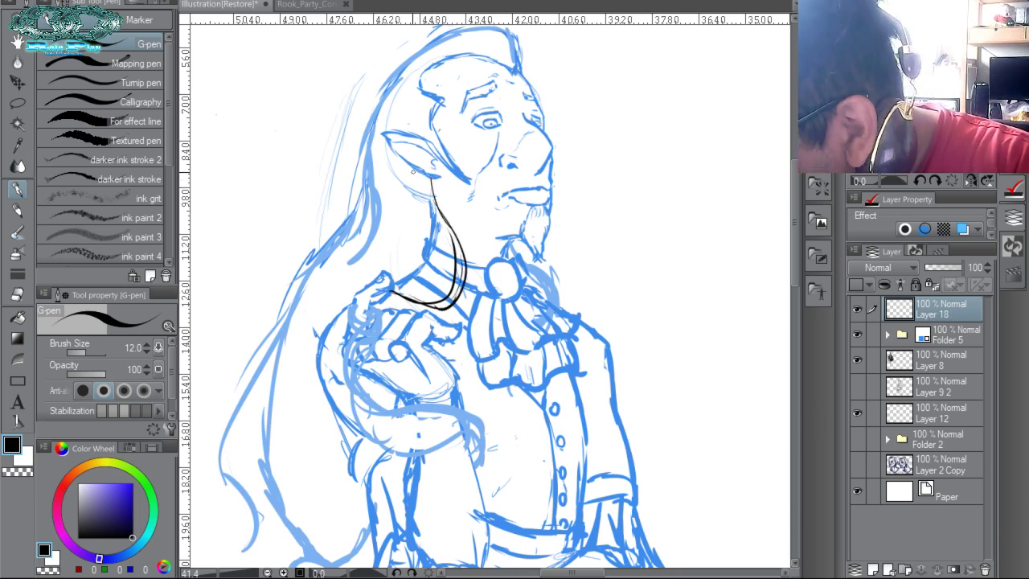
Ink the thin lines behind the neck, along the shoulder top and on the inner edge of the long hair.
mouse_move(417, 179)
mouse_down()
mouse_move(416, 250)
mouse_move(378, 255)
mouse_up()
drag(400, 259, 356, 267)
drag(351, 277, 406, 251)
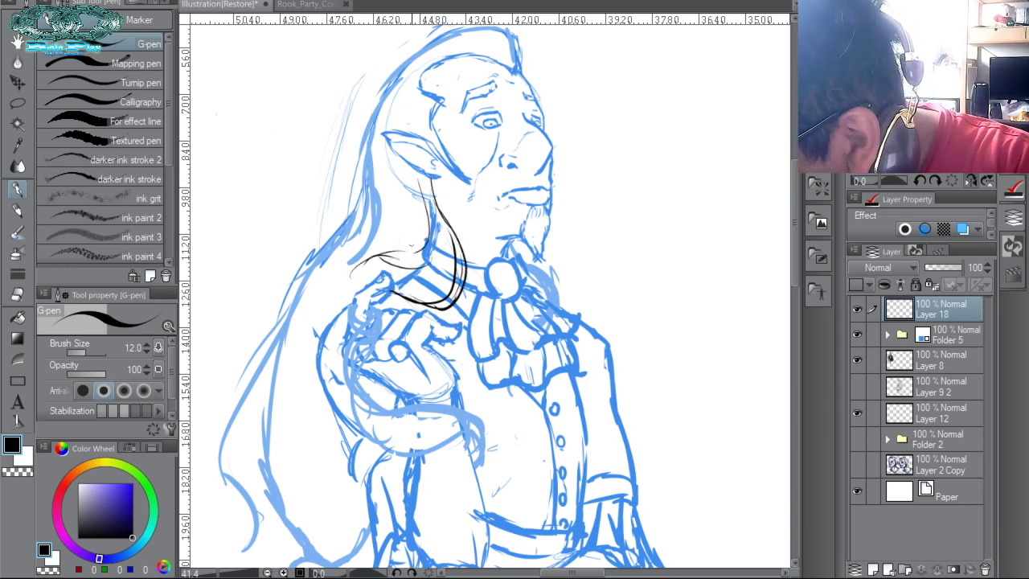
drag(376, 182, 368, 246)
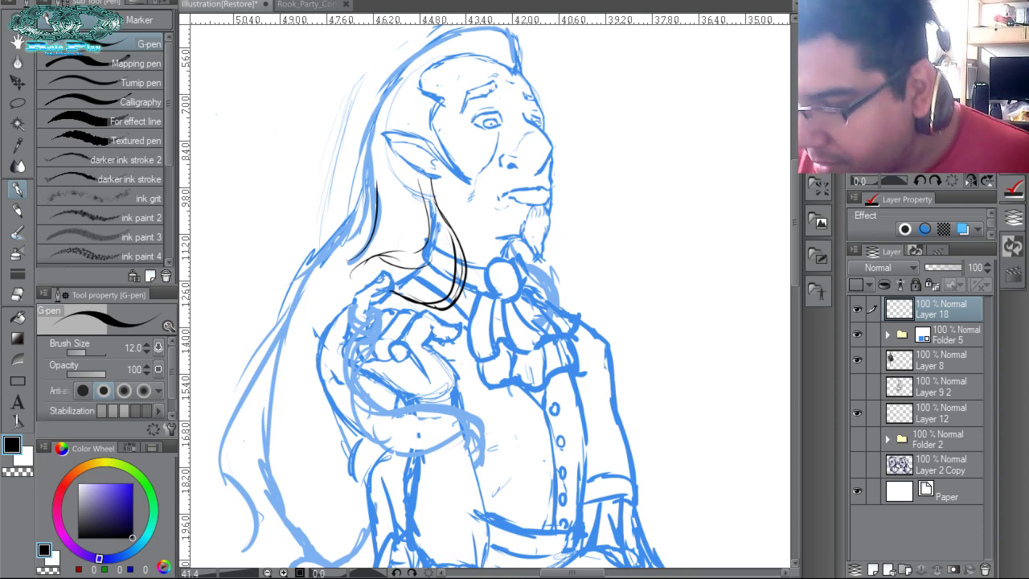
Ink the forehead contour, the outer hair outline, the hairline with its sideburn, and the pointed ear.
scroll(399, 257, up, 3)
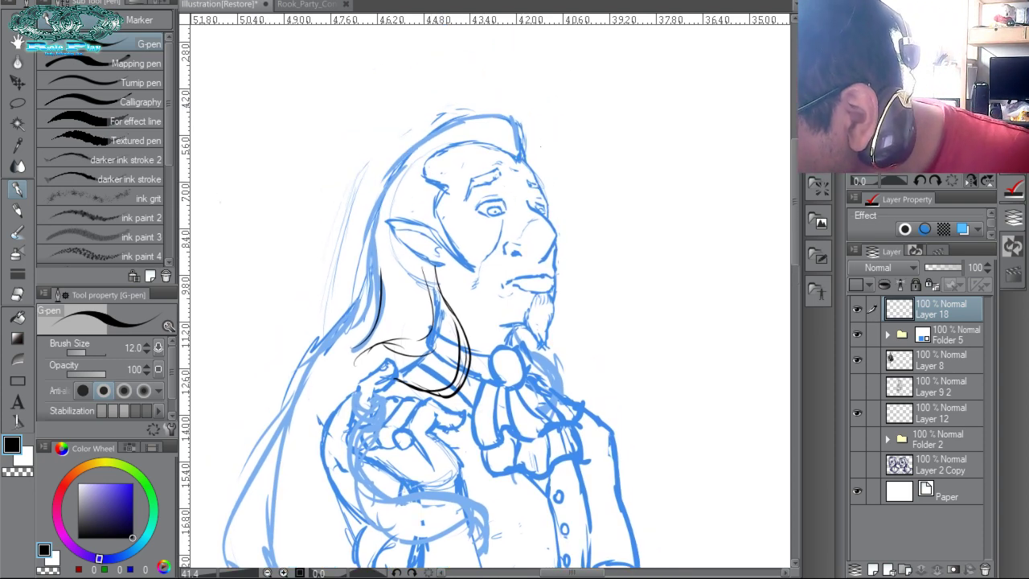
drag(523, 158, 548, 217)
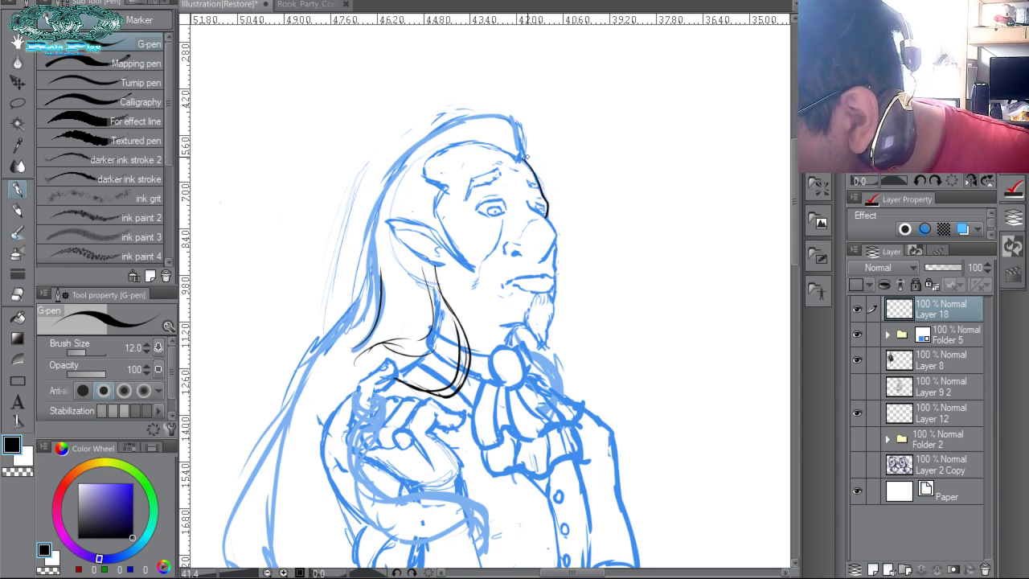
mouse_move(525, 161)
mouse_down()
mouse_move(515, 118)
mouse_move(570, 128)
mouse_move(498, 131)
mouse_move(418, 206)
mouse_move(413, 326)
mouse_up()
mouse_move(554, 172)
mouse_down()
mouse_move(503, 155)
mouse_move(466, 167)
mouse_move(460, 191)
mouse_move(481, 197)
mouse_move(468, 216)
mouse_move(507, 285)
mouse_move(436, 232)
mouse_move(421, 234)
mouse_move(463, 241)
mouse_move(478, 278)
mouse_up()
mouse_move(434, 240)
mouse_down()
mouse_move(469, 257)
mouse_move(467, 266)
mouse_up()
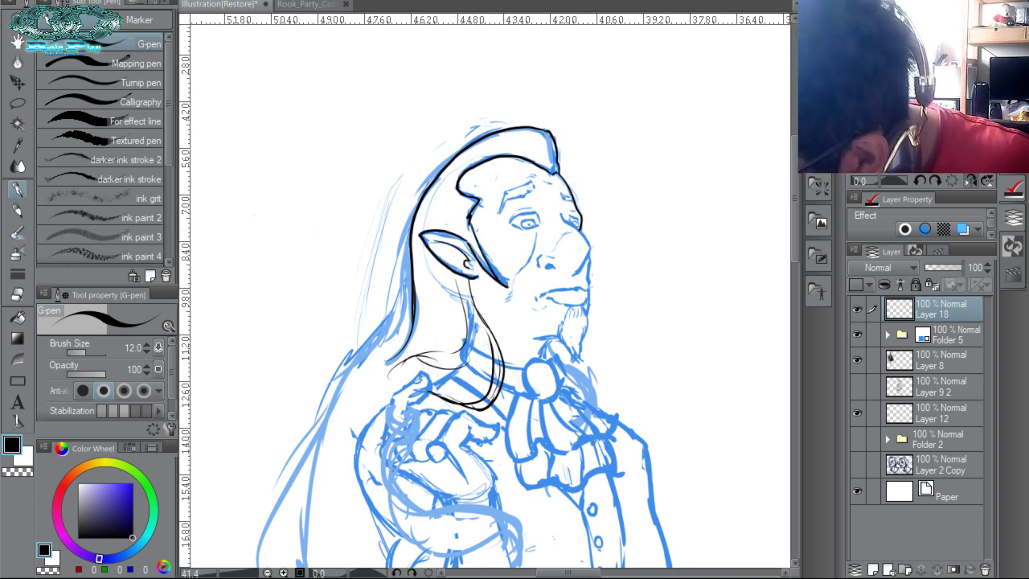
Ink the nose, nostril and front contour of the face, undoing unwanted strokes.
mouse_move(535, 236)
mouse_down()
mouse_move(515, 277)
mouse_move(544, 256)
mouse_move(552, 268)
mouse_move(592, 248)
mouse_up()
mouse_move(564, 217)
mouse_down()
mouse_move(592, 247)
mouse_move(588, 240)
mouse_move(584, 314)
mouse_up()
key(ctrl+z)
key(ctrl+z)
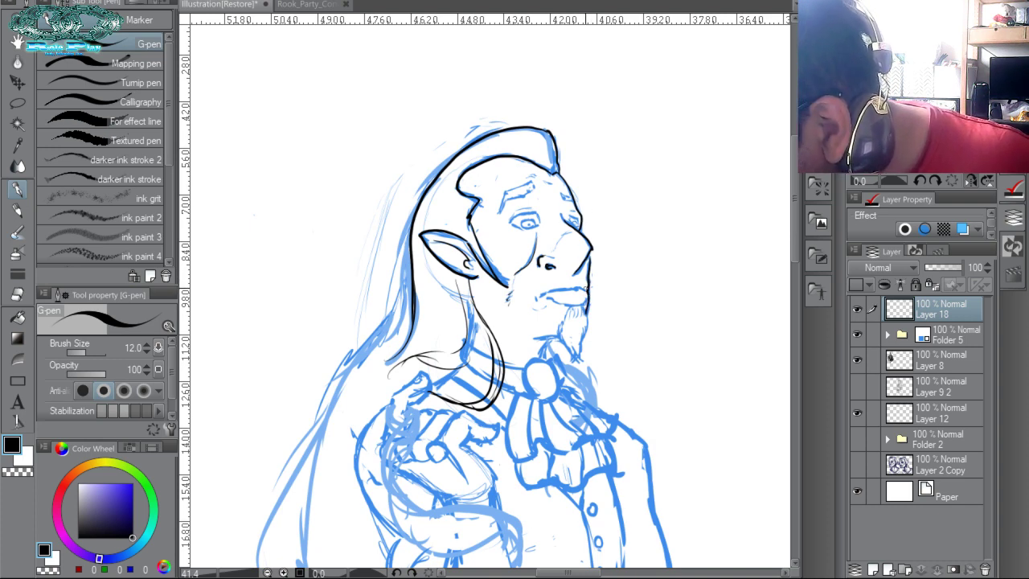
Ink the mouth, the goatee and the jawline beneath the chin.
drag(571, 287, 539, 296)
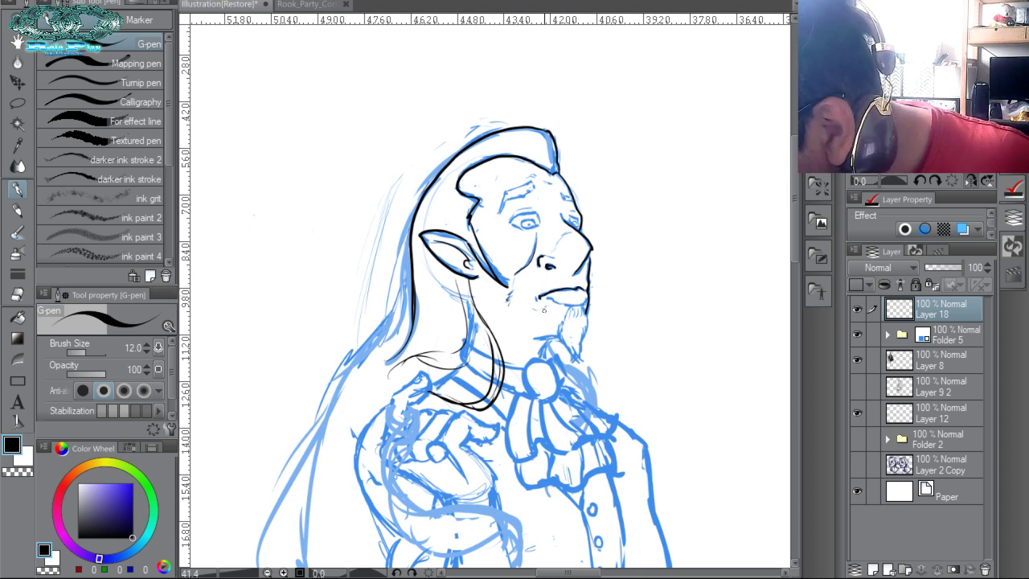
mouse_move(530, 307)
mouse_down()
mouse_move(570, 304)
mouse_move(560, 336)
mouse_up()
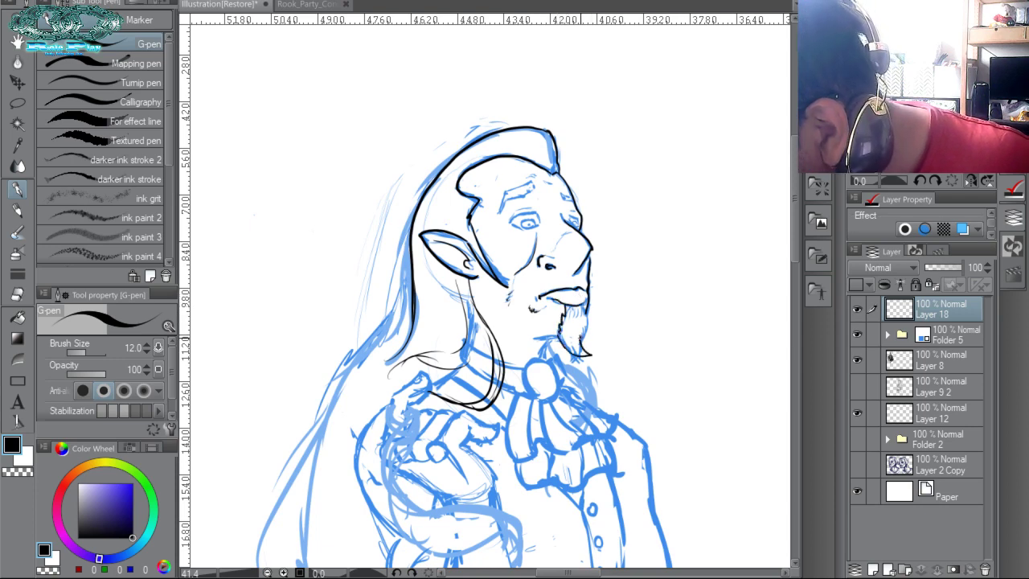
mouse_move(585, 322)
mouse_down()
mouse_move(576, 362)
mouse_move(521, 343)
mouse_move(550, 354)
mouse_up()
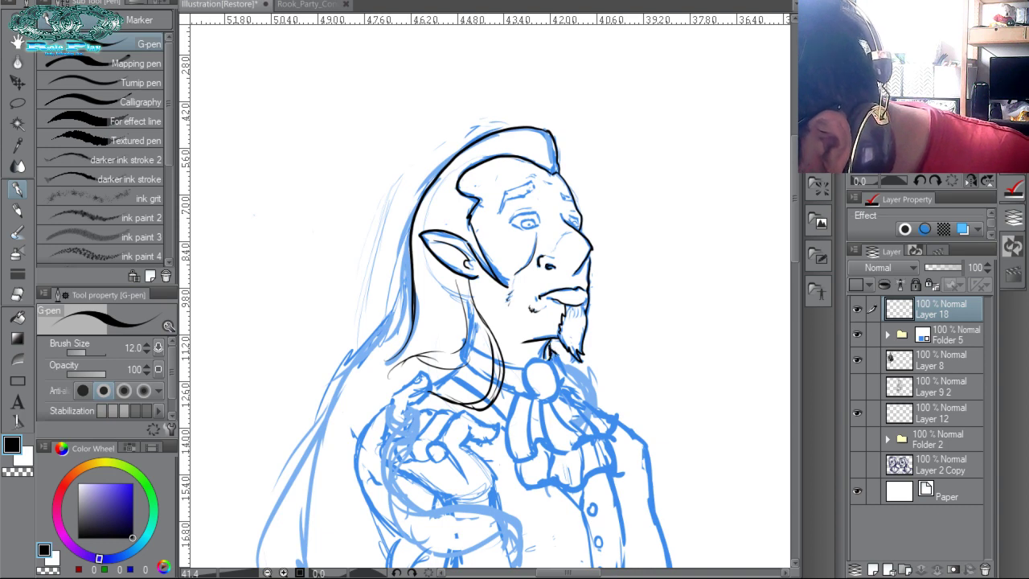
Ink the oval brooch and the collar band around the neck, undoing unwanted strokes.
mouse_move(559, 363)
mouse_down()
mouse_move(526, 358)
mouse_move(553, 402)
mouse_move(561, 375)
mouse_up()
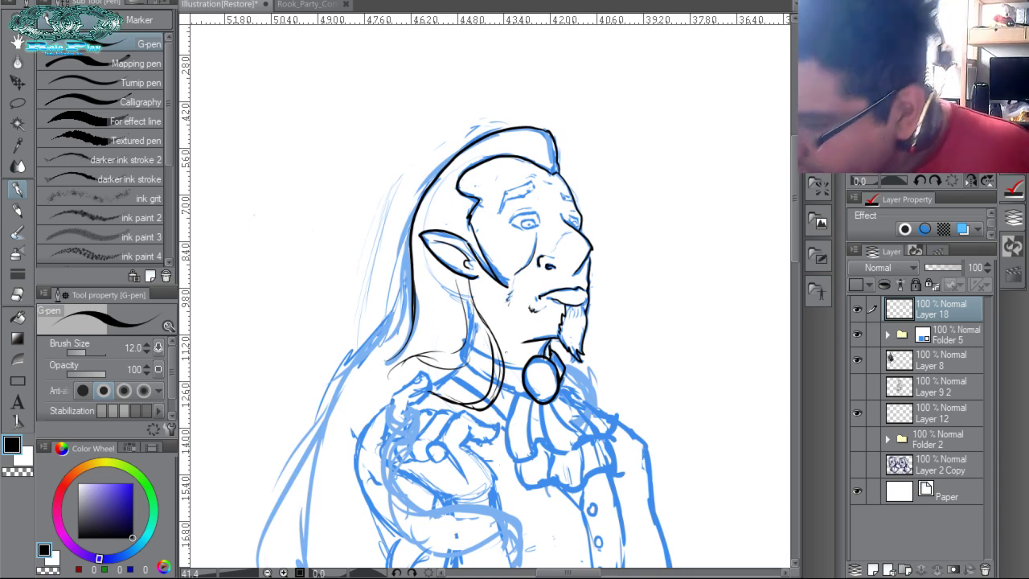
drag(503, 389, 519, 395)
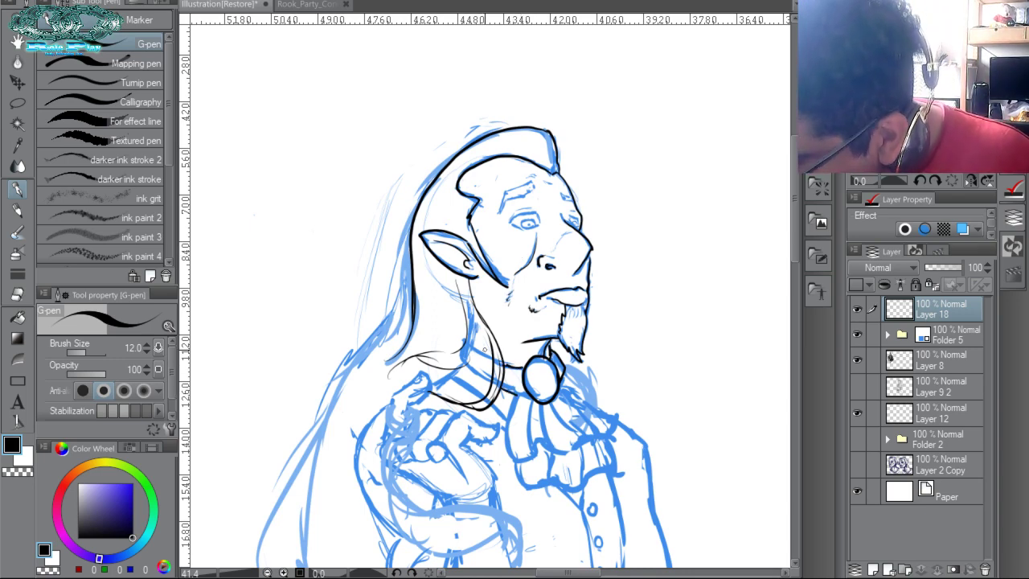
mouse_move(489, 361)
mouse_down()
mouse_move(497, 326)
mouse_move(545, 365)
mouse_move(532, 361)
mouse_move(516, 404)
mouse_move(527, 428)
mouse_up()
key(ctrl+z)
key(ctrl+z)
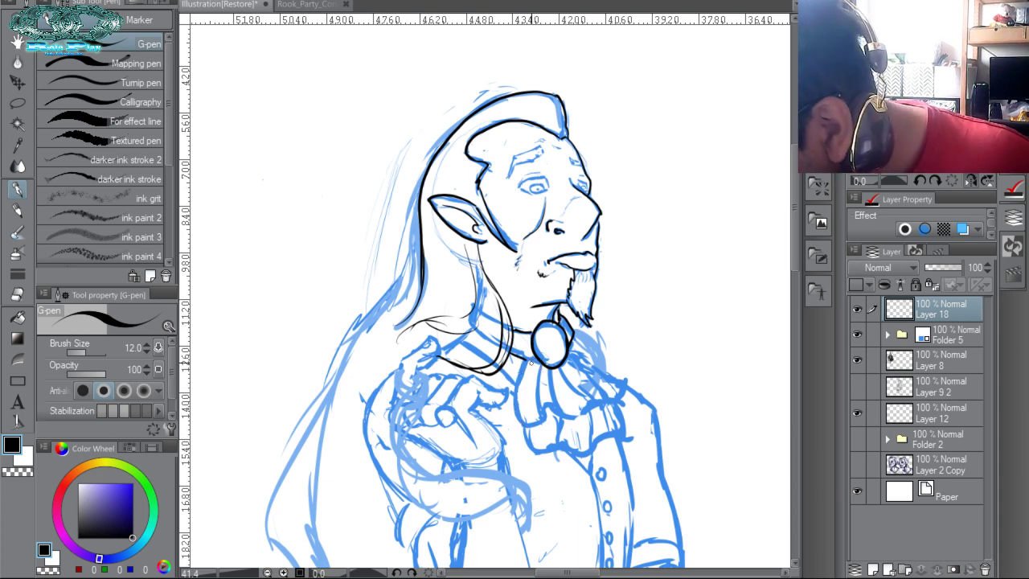
Ink the cravat's upper ruffle below the brooch, including its wavy hem and inner fold lines.
drag(524, 358, 518, 424)
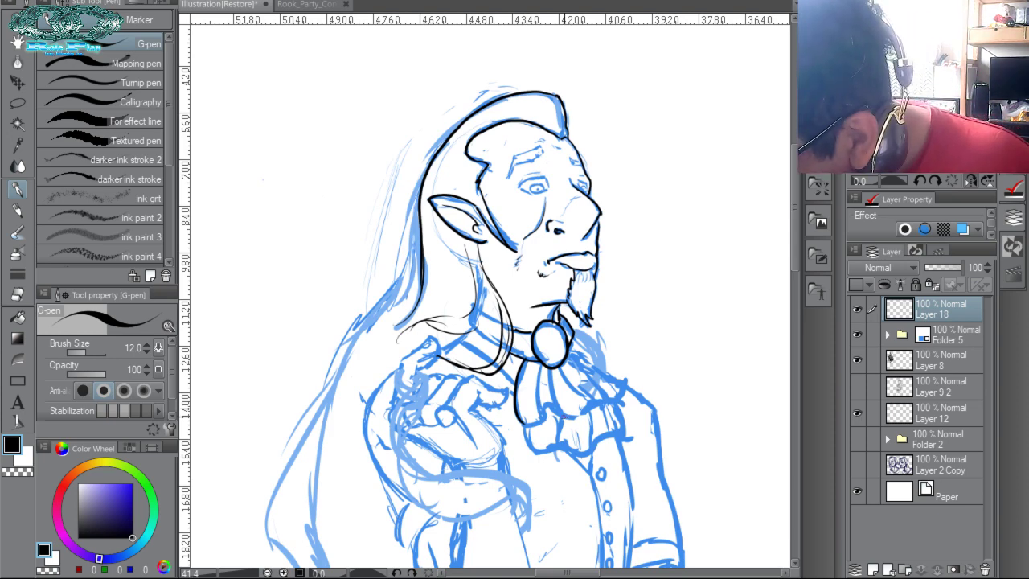
mouse_move(550, 400)
mouse_down()
mouse_move(520, 415)
mouse_move(528, 425)
mouse_move(557, 407)
mouse_move(575, 419)
mouse_move(610, 393)
mouse_up()
key(ctrl+z)
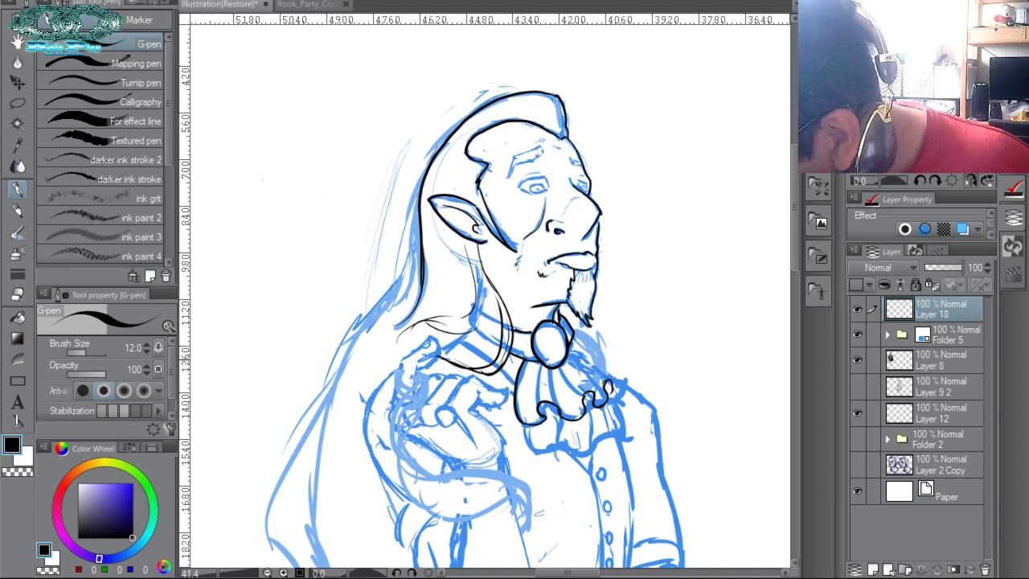
mouse_move(569, 350)
mouse_down()
mouse_move(613, 380)
mouse_move(557, 405)
mouse_up()
drag(542, 365, 537, 402)
Lower the opacity of Folder 5 to 46% and make Layer 18 active again.
click(949, 334)
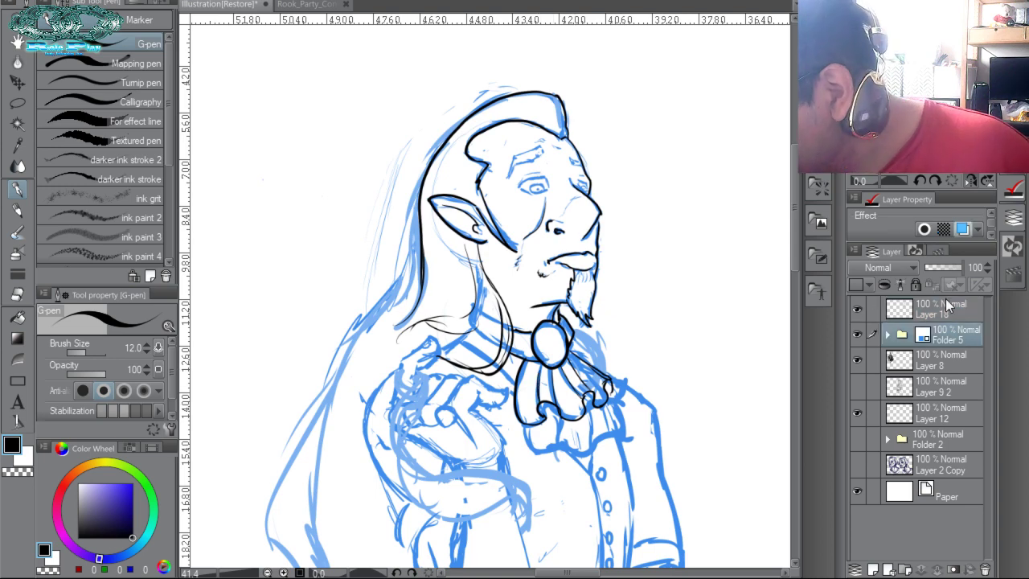
drag(936, 265, 939, 258)
click(953, 312)
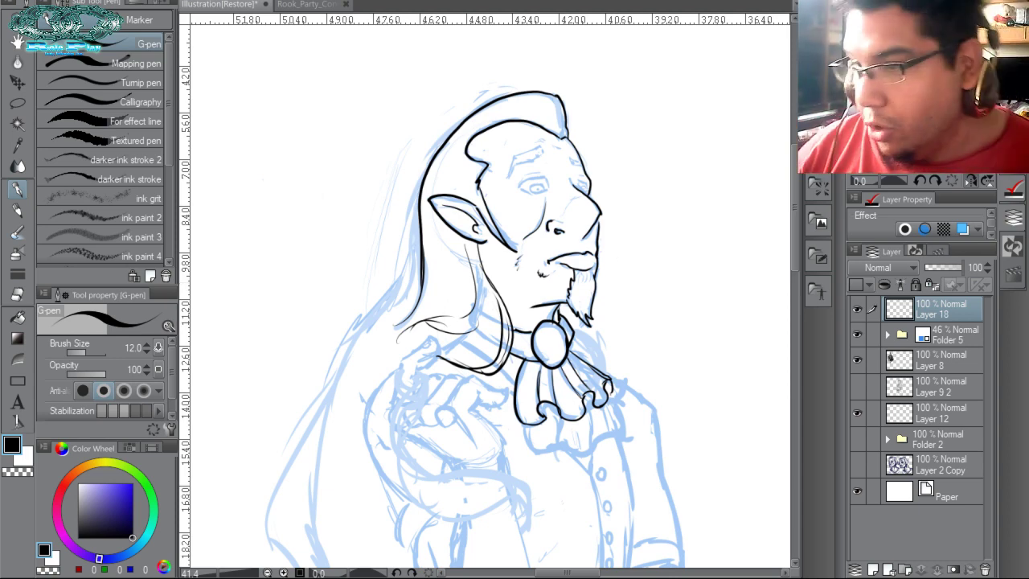
Save the illustration in CLIP STUDIO FORMAT under the file name thingy.
click(16, 1)
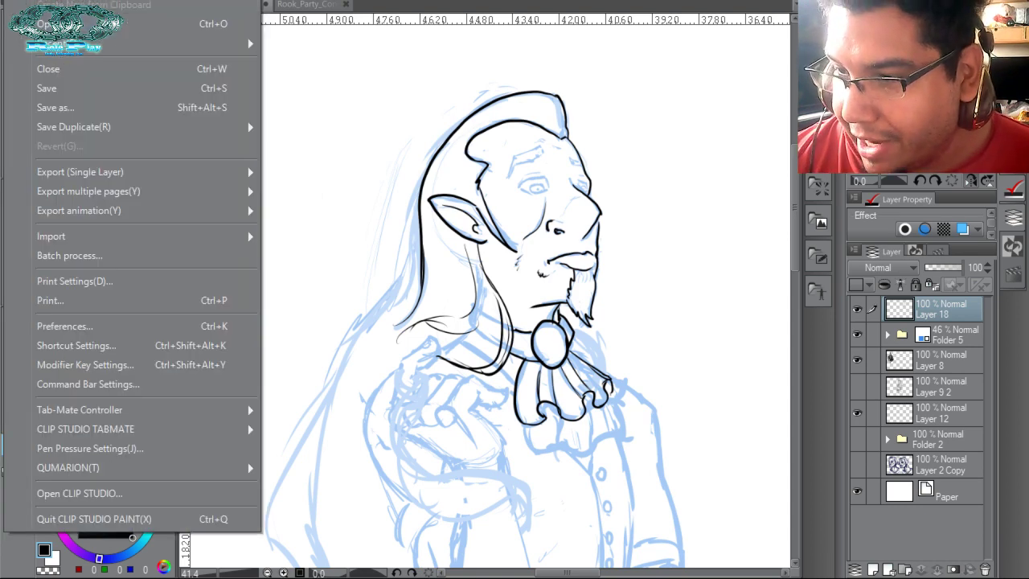
click(55, 89)
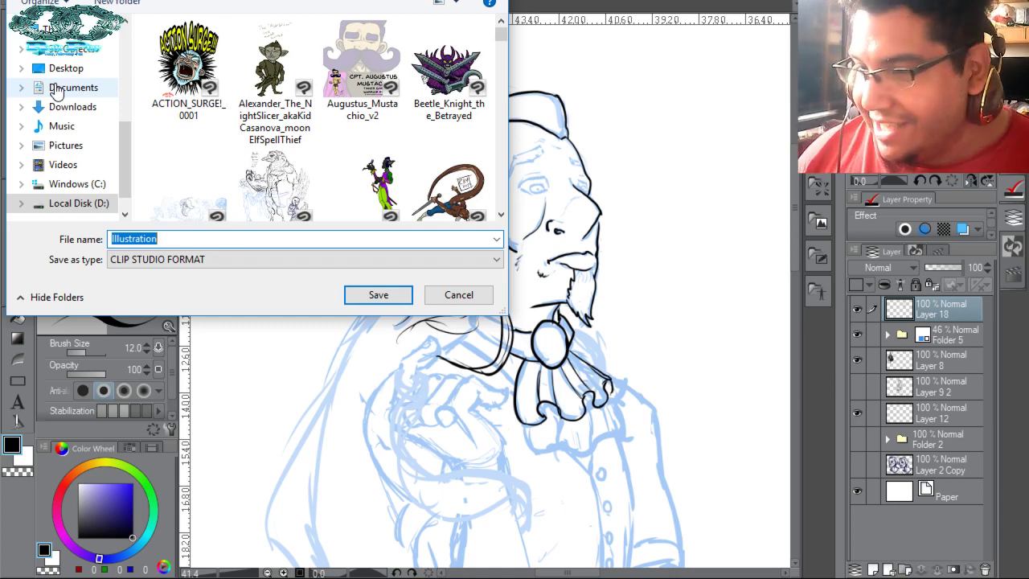
text(th)
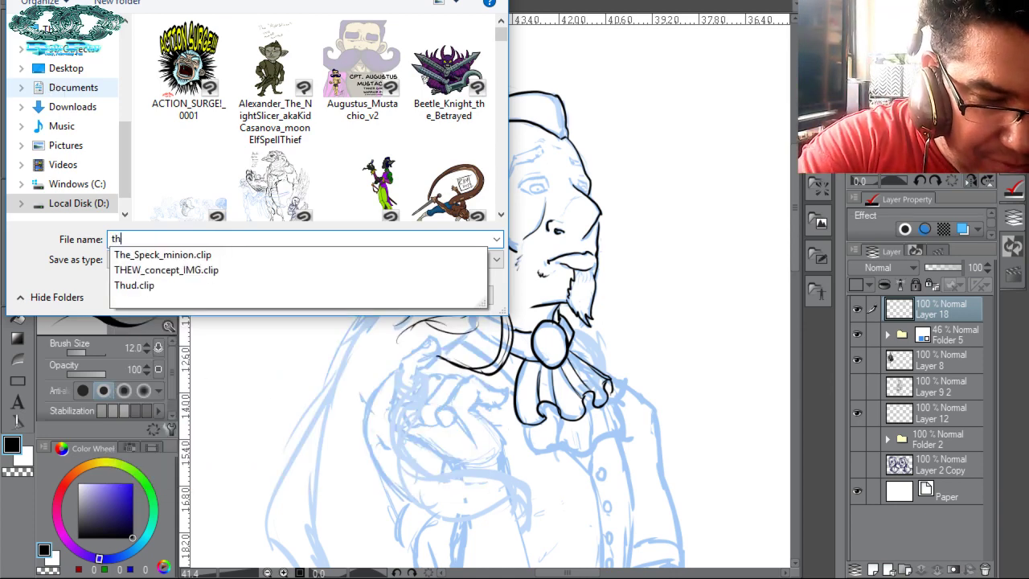
text(ingy)
key(Return)
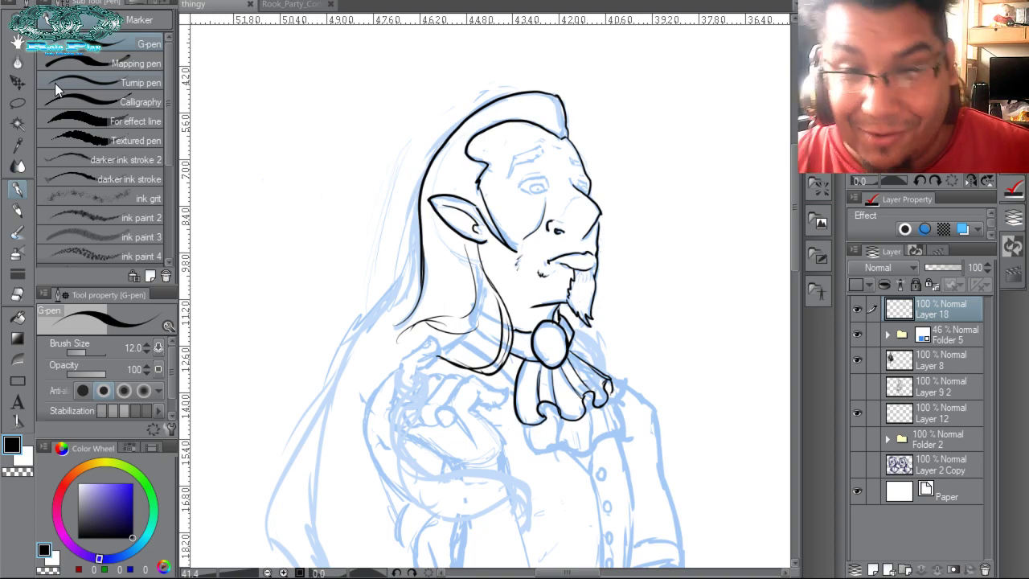
Flip the canvas view horizontally and ink the near eye's lids, iris and pupil.
scroll(490, 295, down, 1)
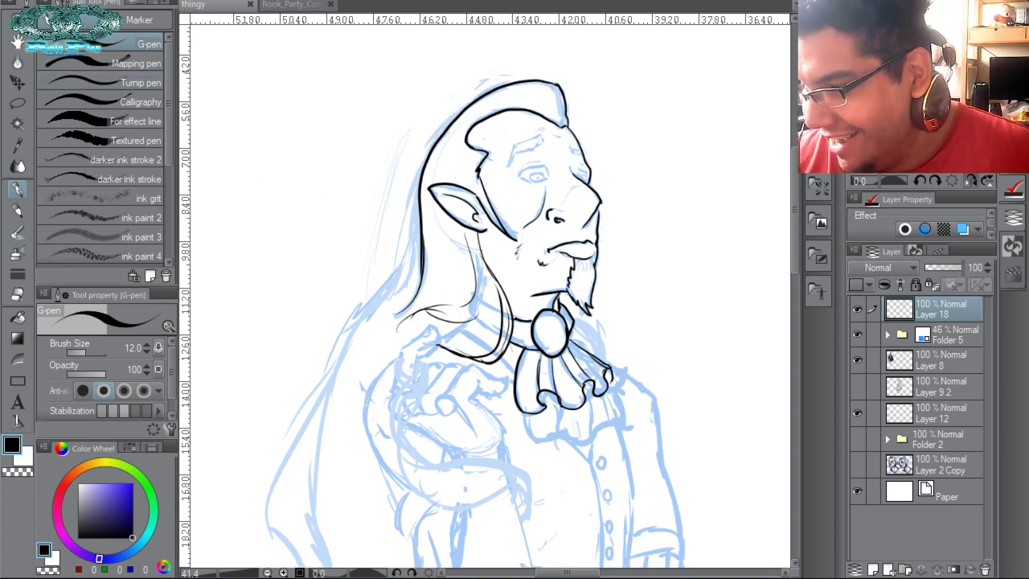
scroll(490, 296, up, 7)
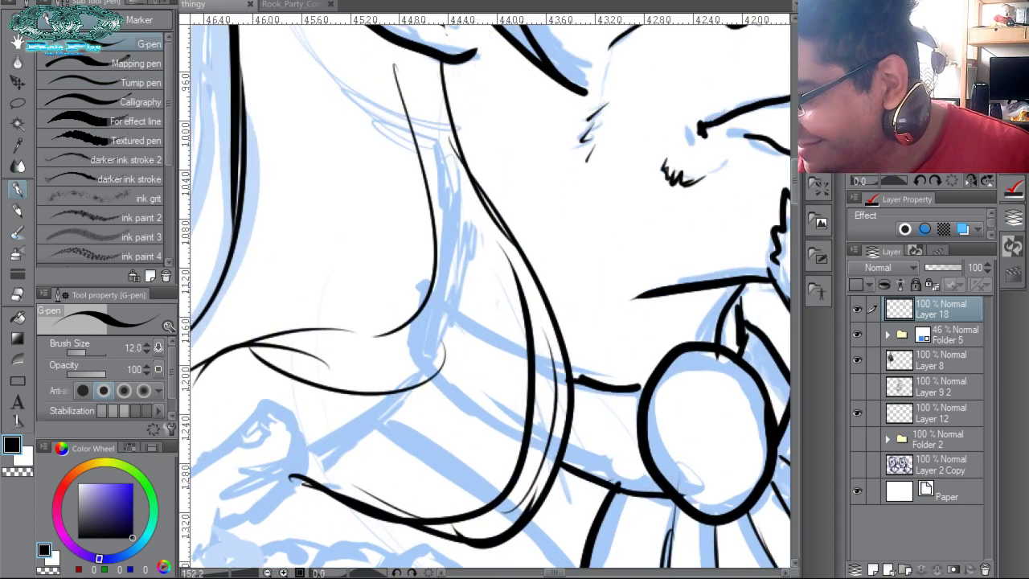
drag(721, 85, 531, 567)
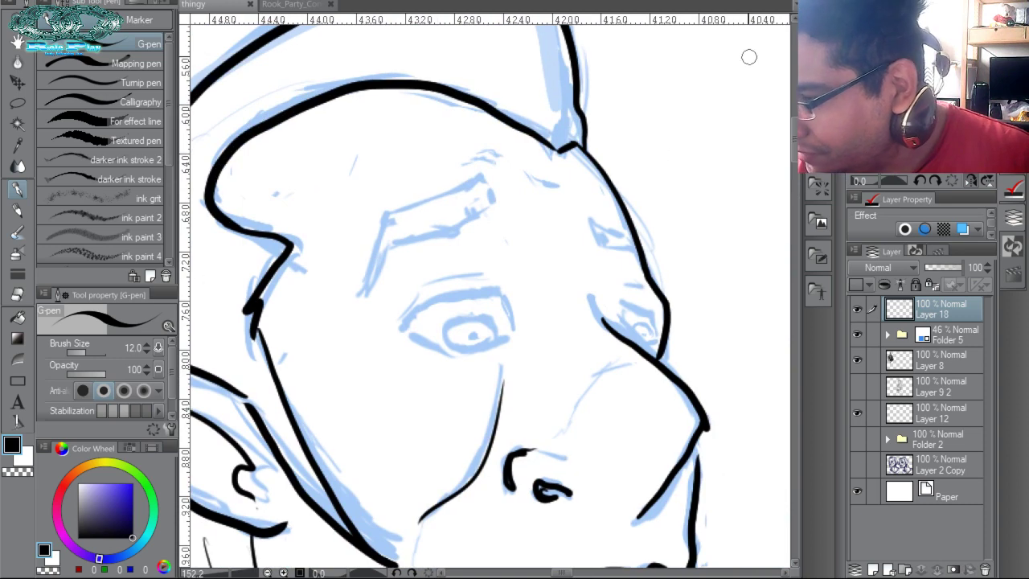
click(970, 181)
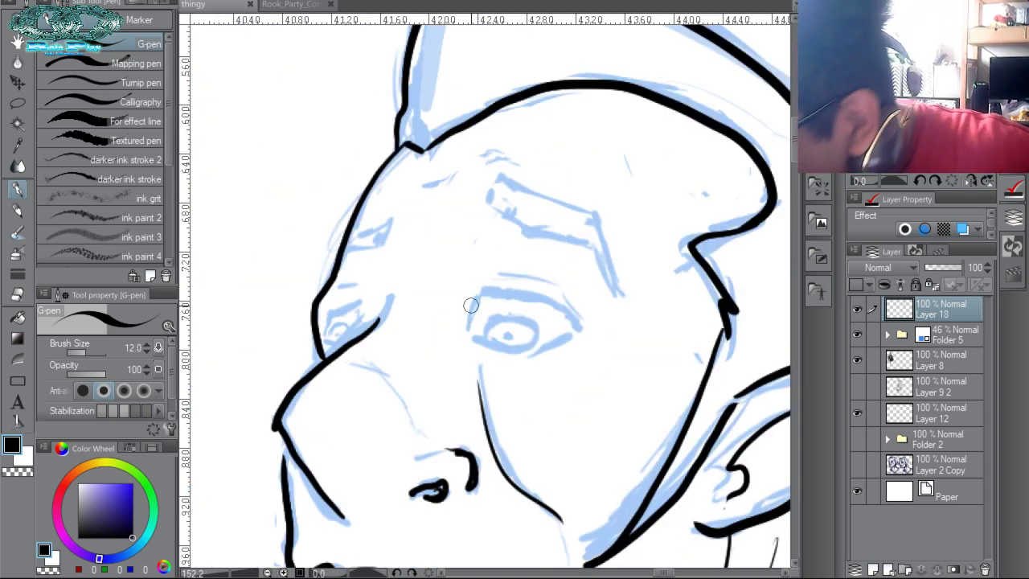
mouse_move(483, 288)
mouse_down()
mouse_move(475, 322)
mouse_move(483, 290)
mouse_move(532, 296)
mouse_move(575, 330)
mouse_up()
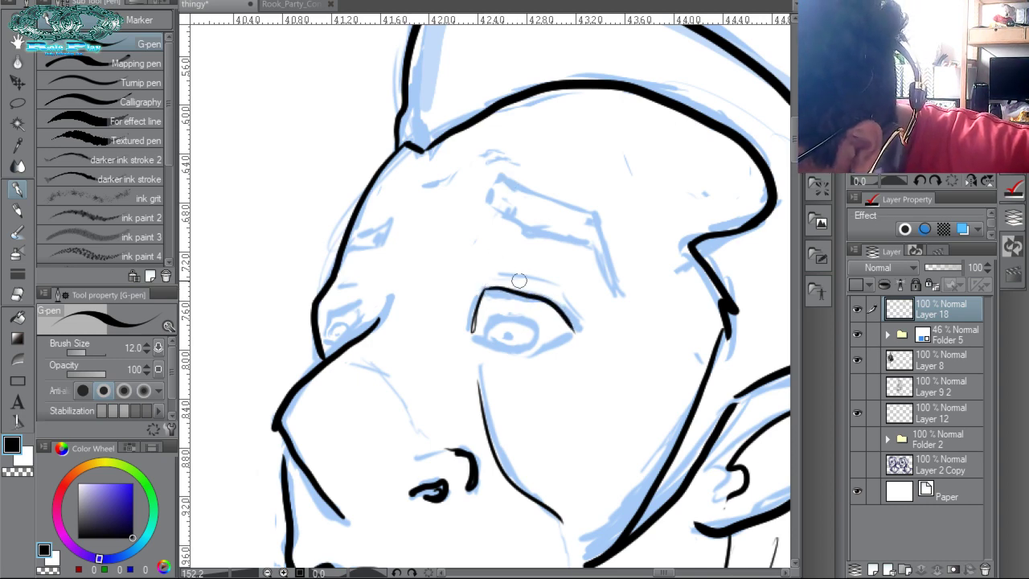
mouse_move(509, 278)
mouse_down()
mouse_move(529, 277)
mouse_move(563, 308)
mouse_move(556, 297)
mouse_move(577, 333)
mouse_up()
key(ctrl+z)
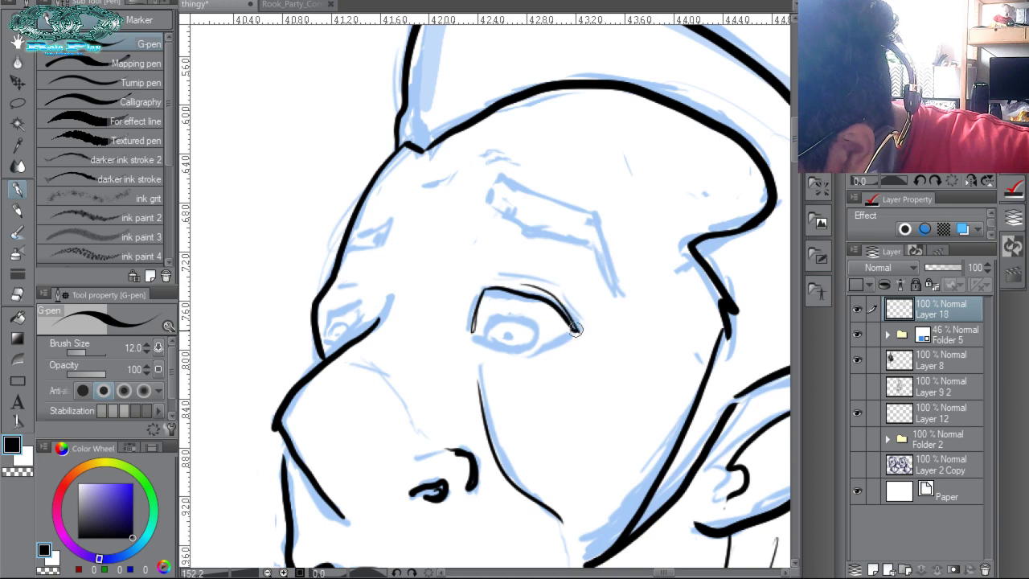
mouse_move(474, 337)
mouse_down()
mouse_move(554, 344)
mouse_move(577, 331)
mouse_up()
mouse_move(492, 344)
mouse_down()
mouse_move(512, 315)
mouse_move(532, 331)
mouse_move(504, 335)
mouse_up()
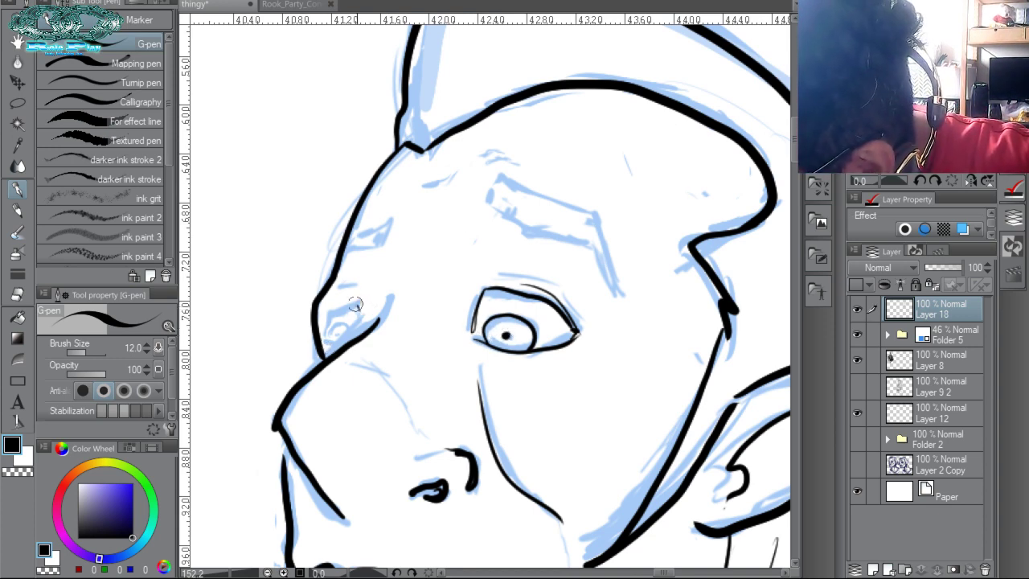
Ink the far eye beside the bridge of the nose, including its lid, iris and pupil.
mouse_move(359, 312)
mouse_down()
mouse_move(326, 320)
mouse_move(332, 347)
mouse_move(312, 367)
mouse_move(328, 330)
mouse_move(348, 336)
mouse_move(335, 346)
mouse_up()
key(c)
key(c)
click(336, 337)
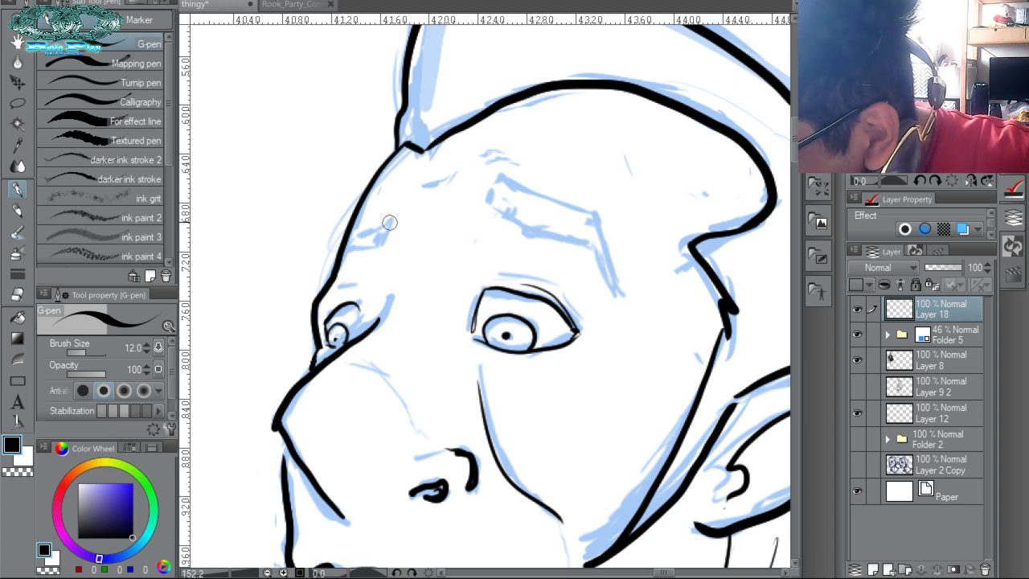
Ink the outlines of both eyebrows and the wrinkle between them on the forehead.
mouse_move(389, 221)
mouse_down()
mouse_move(385, 241)
mouse_move(378, 225)
mouse_move(341, 246)
mouse_move(347, 241)
mouse_up()
key(c)
key(c)
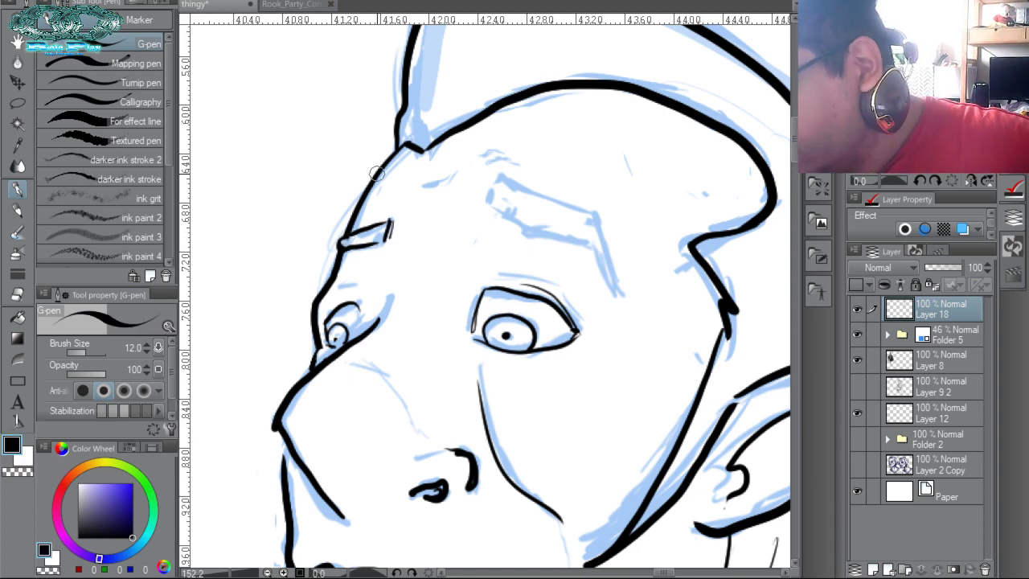
mouse_move(496, 176)
mouse_down()
mouse_move(492, 198)
mouse_move(591, 243)
mouse_up()
mouse_move(498, 175)
mouse_down()
mouse_move(511, 191)
mouse_move(599, 216)
mouse_move(621, 297)
mouse_up()
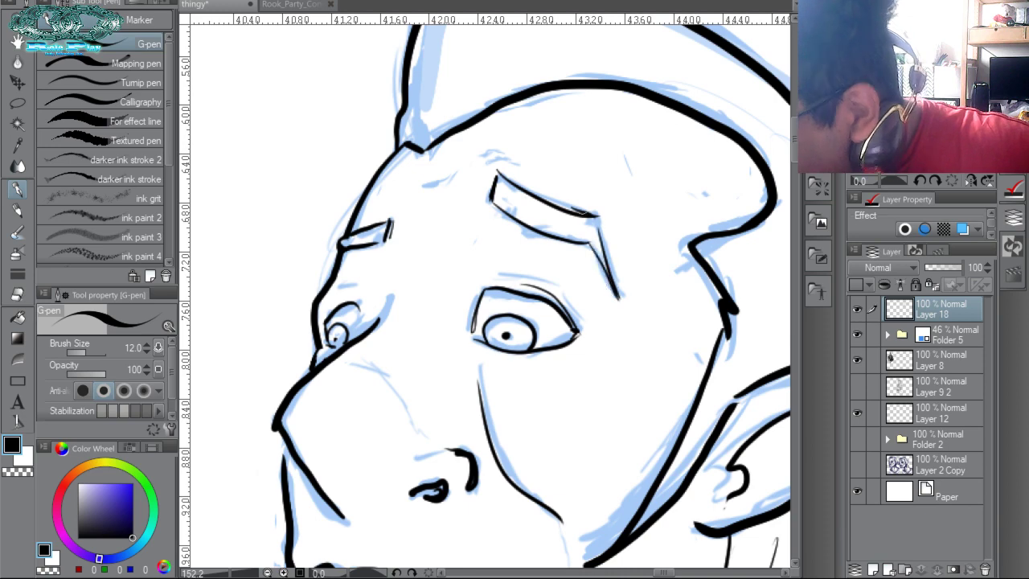
mouse_move(430, 181)
mouse_down()
mouse_move(507, 156)
mouse_move(499, 148)
mouse_up()
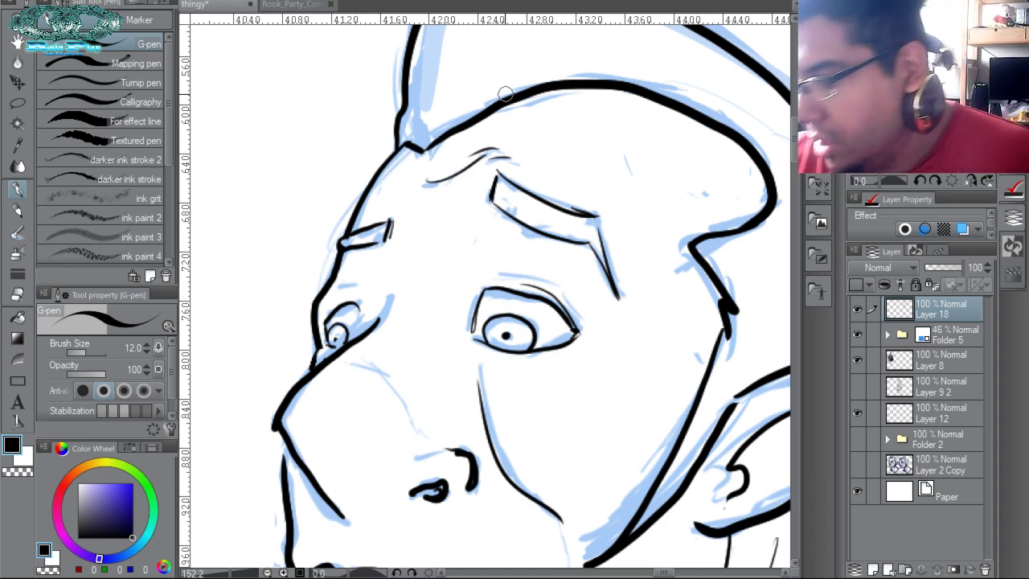
Touch up the hairline corner, fill in the nostril and redraw the cheek crease with fine strokes beside the jaw.
mouse_move(416, 144)
mouse_down()
mouse_move(405, 110)
mouse_move(403, 133)
mouse_up()
scroll(671, 225, down, 5)
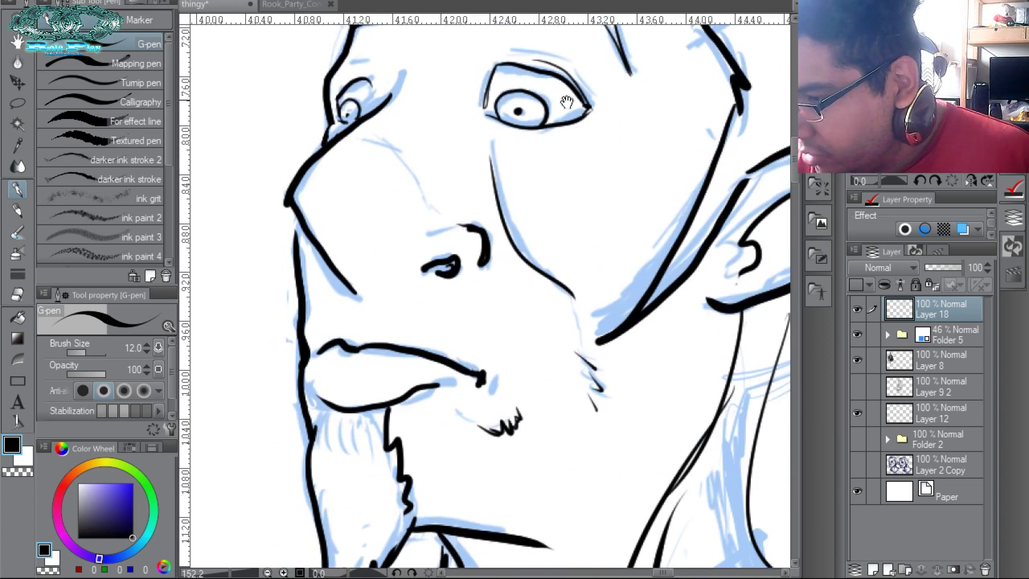
drag(453, 262, 454, 256)
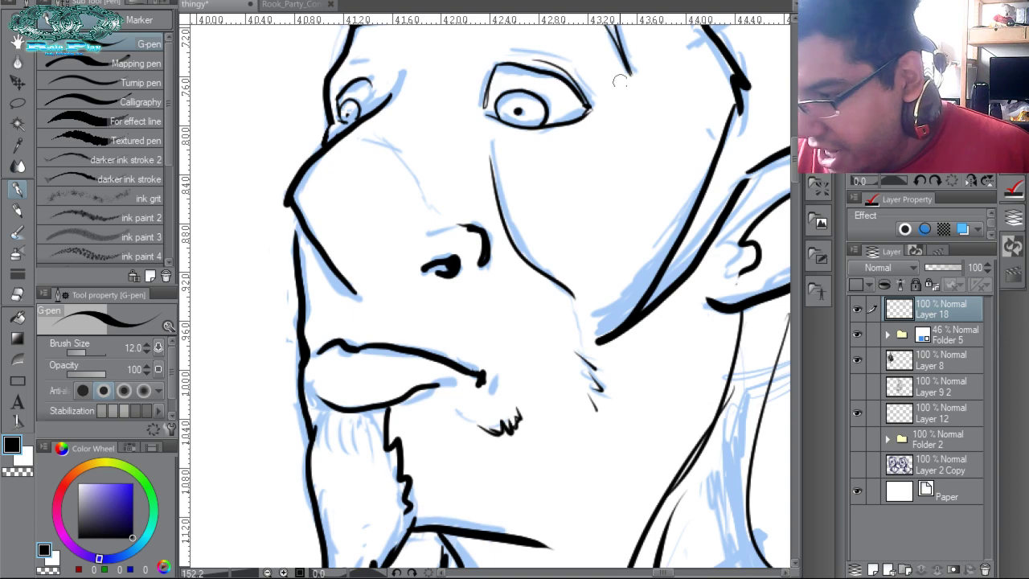
mouse_move(569, 324)
mouse_down()
mouse_move(511, 242)
mouse_move(566, 339)
mouse_up()
mouse_move(518, 263)
mouse_down()
mouse_move(540, 296)
mouse_move(528, 301)
mouse_move(562, 336)
mouse_up()
drag(530, 279, 567, 340)
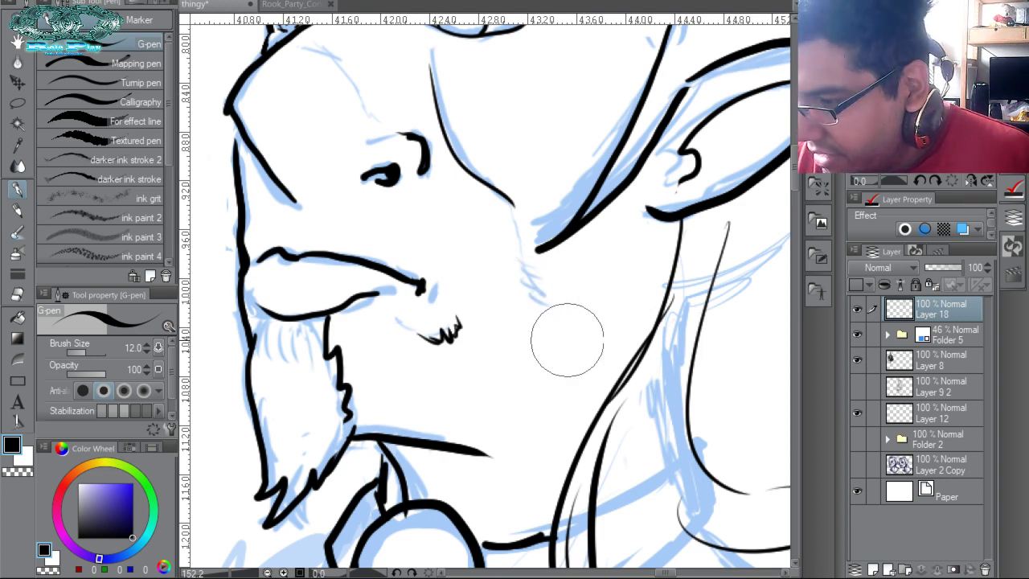
mouse_move(514, 218)
mouse_down()
mouse_move(545, 304)
mouse_move(566, 315)
mouse_up()
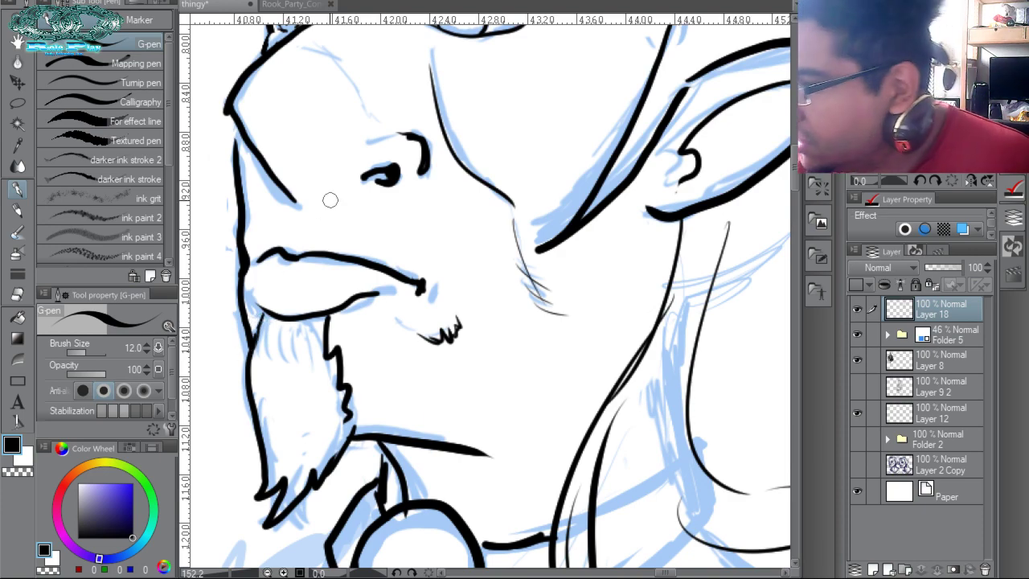
Replace the line running from the nose tip down its underside with a smoother curved contour.
drag(540, 406, 549, 173)
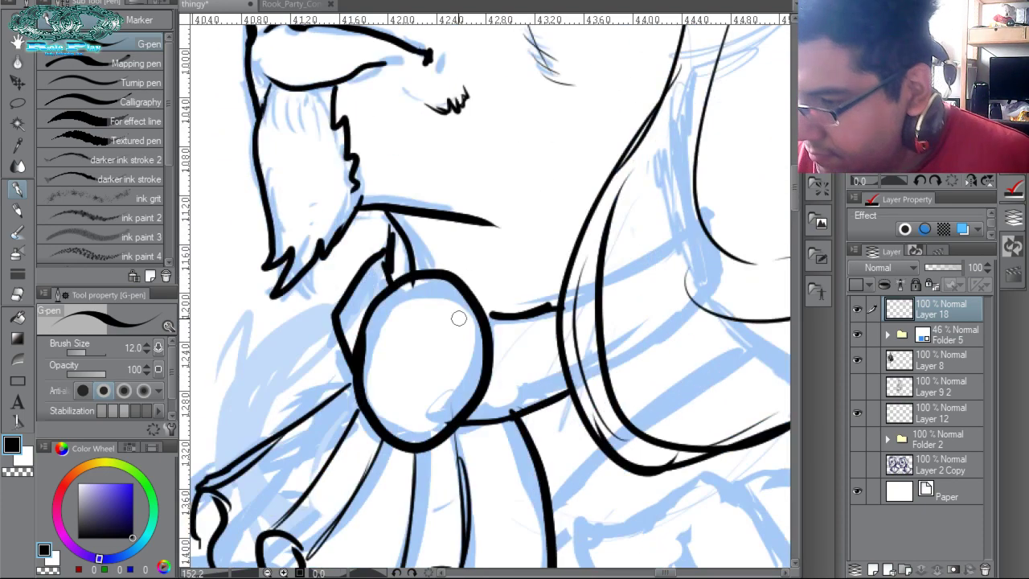
click(879, 169)
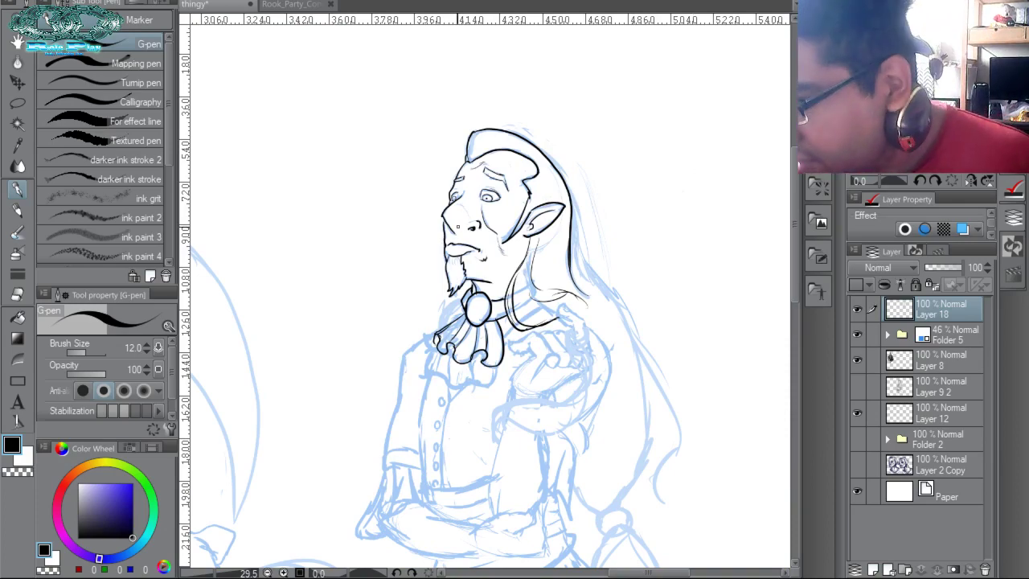
scroll(410, 230, up, 6)
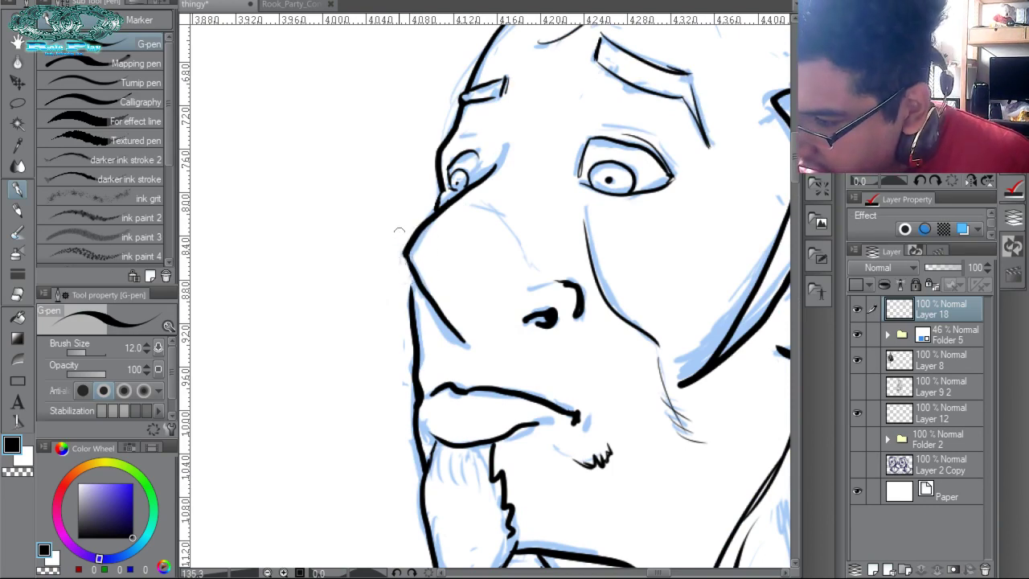
key(ctrl+z)
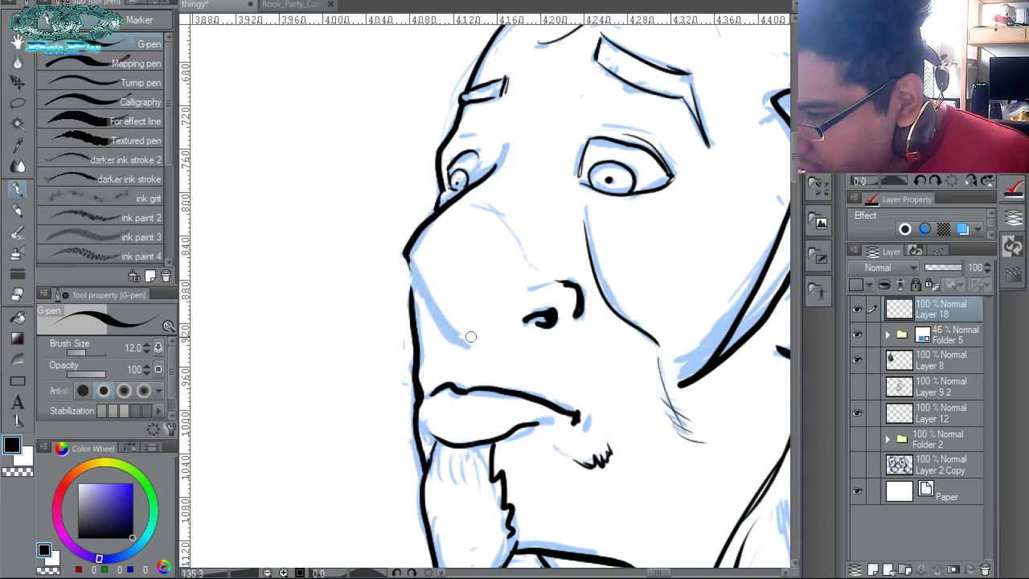
mouse_move(468, 344)
mouse_down()
mouse_move(442, 322)
mouse_move(404, 251)
mouse_up()
key(ctrl+z)
mouse_move(470, 346)
mouse_down()
mouse_move(419, 308)
mouse_move(403, 241)
mouse_up()
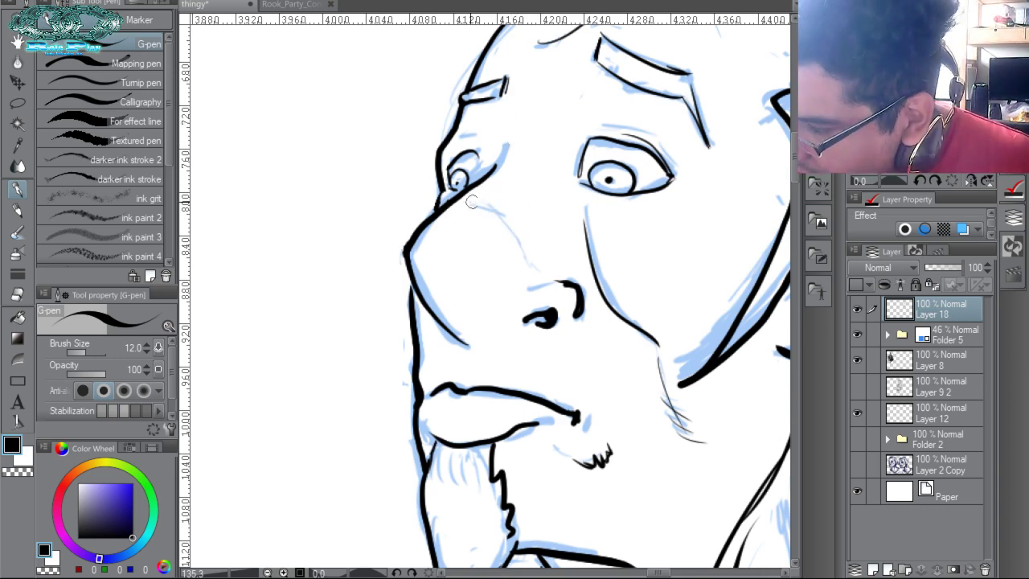
Ink the curved contour across the top of the nose and add fine wrinkle strokes beside the bridge.
drag(472, 202, 536, 266)
mouse_move(549, 201)
mouse_down()
mouse_move(530, 224)
mouse_move(550, 269)
mouse_up()
drag(554, 221, 550, 270)
drag(569, 200, 561, 256)
mouse_move(563, 157)
mouse_down()
mouse_move(584, 182)
mouse_move(550, 160)
mouse_up()
Ink the wavy hem of the cravat's lower ruffle beneath the upper tier.
drag(610, 339, 604, 205)
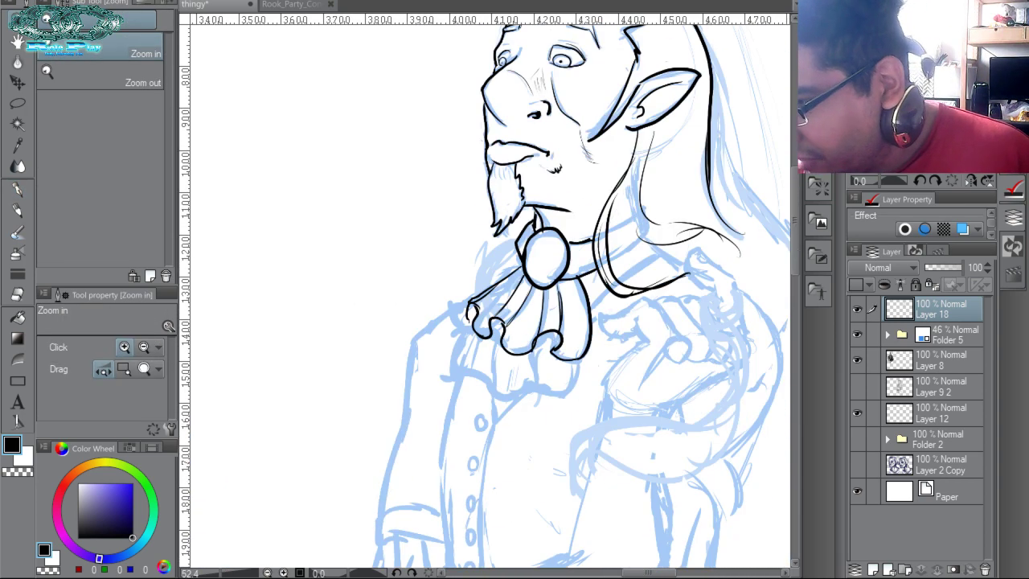
drag(543, 303, 563, 277)
drag(610, 186, 638, 92)
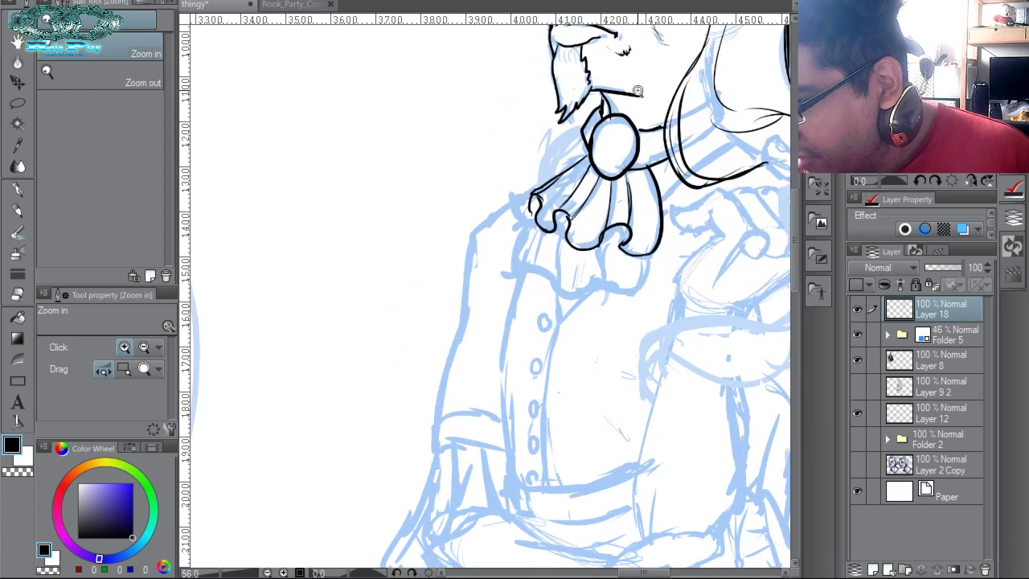
drag(635, 252, 651, 226)
key(p)
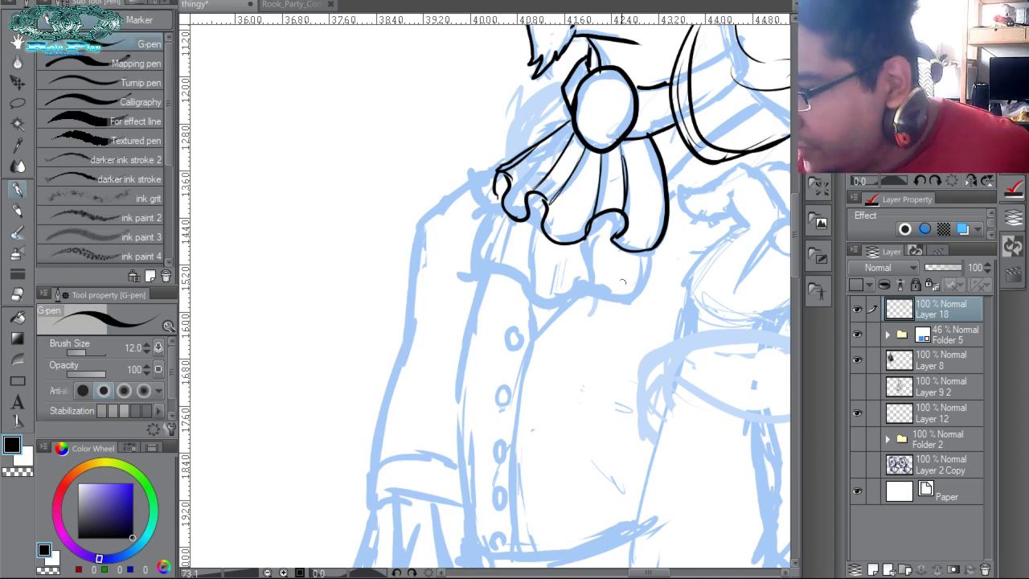
mouse_move(626, 302)
mouse_down()
mouse_move(624, 288)
mouse_move(584, 276)
mouse_move(487, 283)
mouse_move(490, 251)
mouse_move(469, 281)
mouse_move(472, 240)
mouse_move(455, 247)
mouse_up()
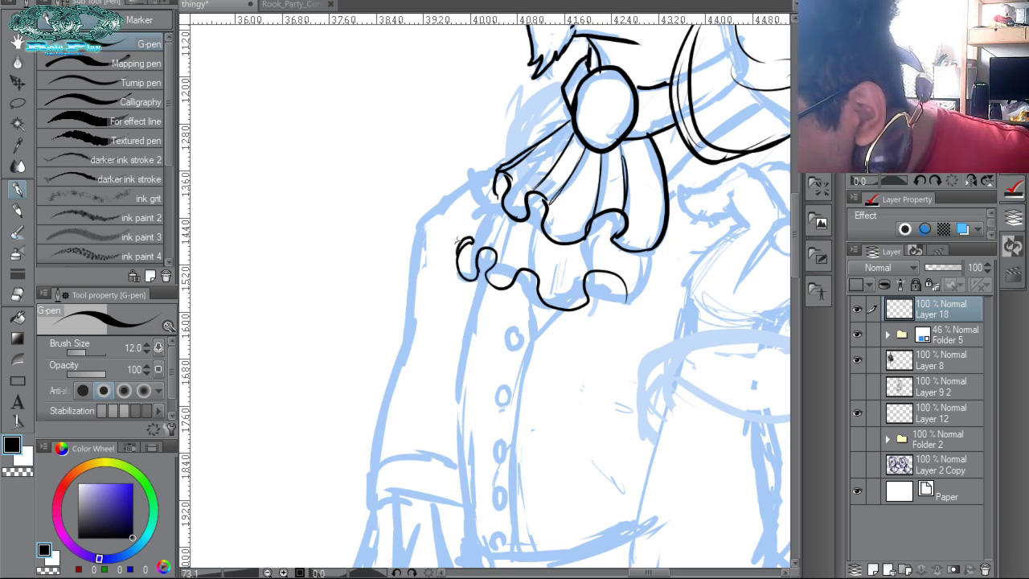
Draw the fold lines between the two cravat ruffles and close the lower ruffle's curled end.
mouse_move(501, 198)
mouse_down()
mouse_move(470, 238)
mouse_move(511, 227)
mouse_up()
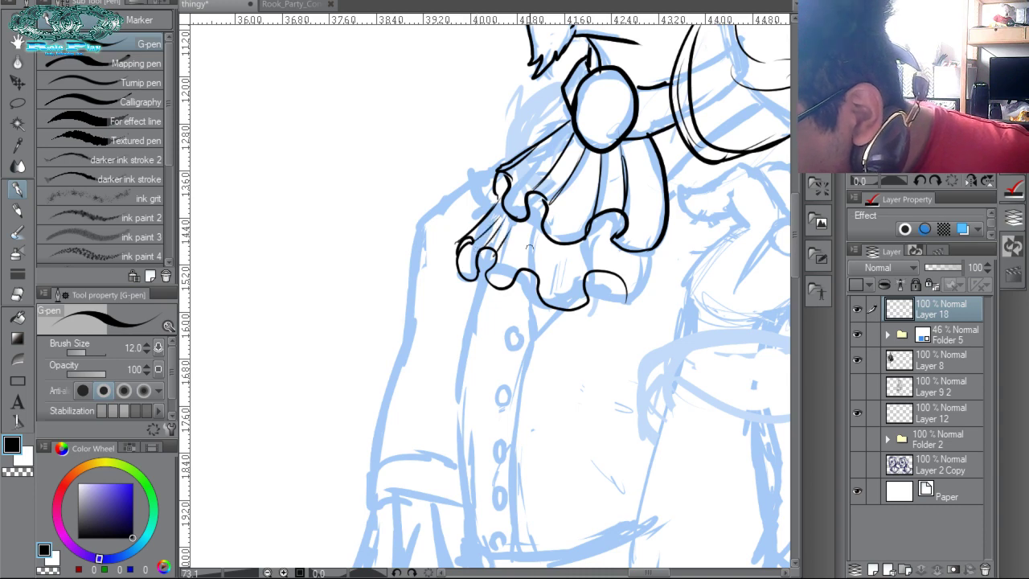
drag(514, 274, 541, 211)
drag(533, 281, 553, 242)
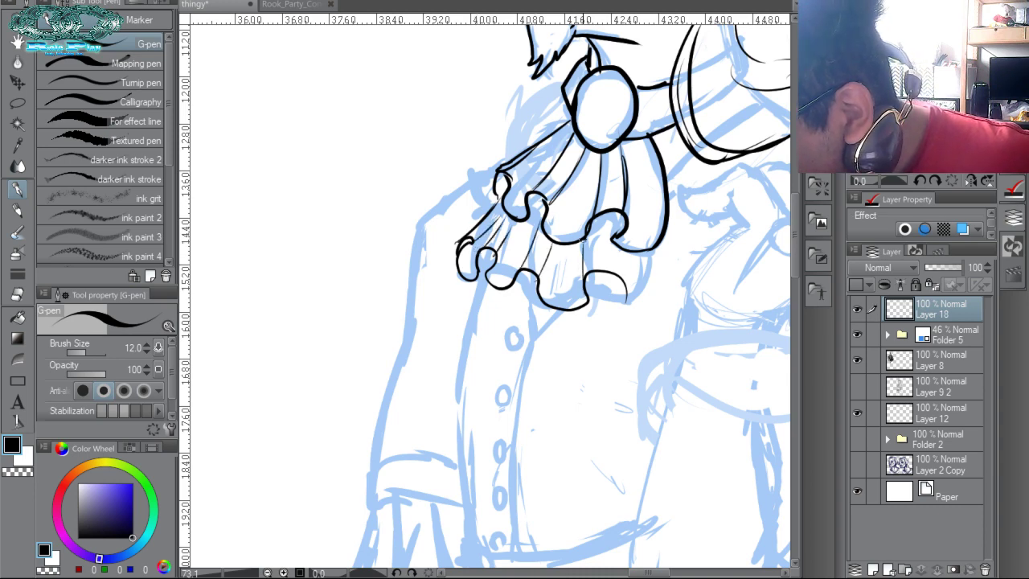
drag(626, 299, 621, 251)
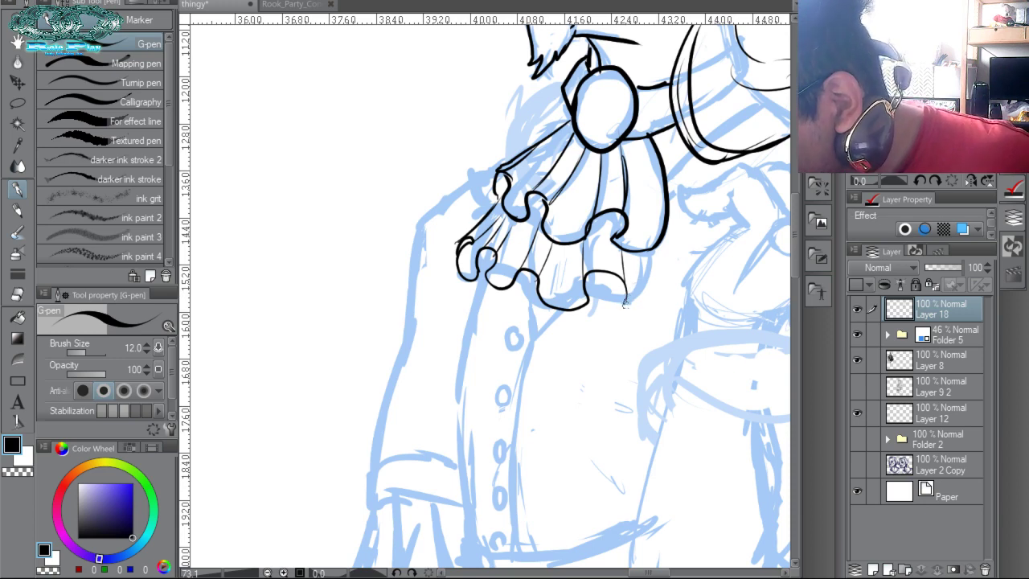
mouse_move(627, 300)
mouse_down()
mouse_move(651, 295)
mouse_move(637, 311)
mouse_move(647, 272)
mouse_move(650, 283)
mouse_move(641, 254)
mouse_up()
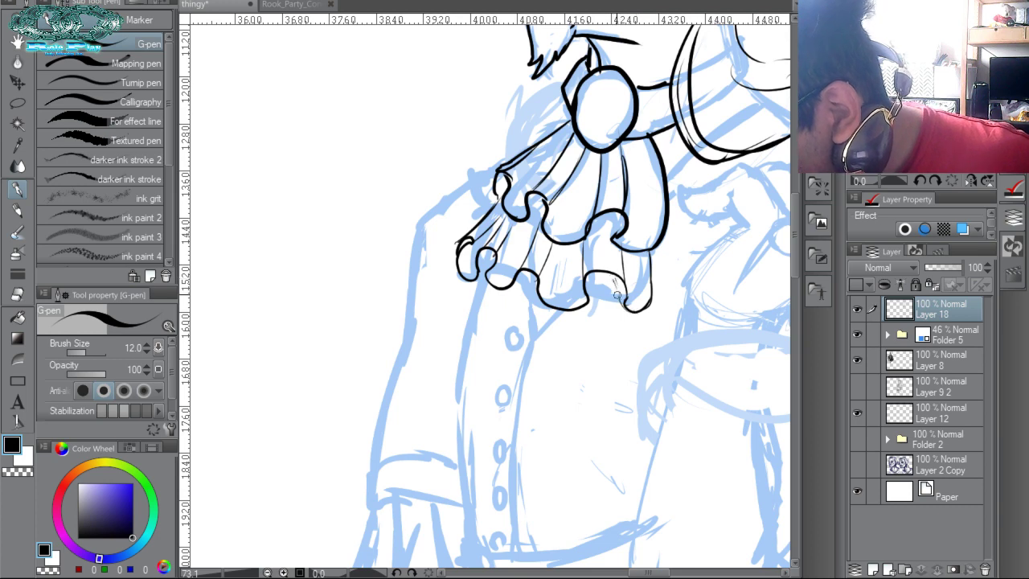
drag(623, 307, 613, 279)
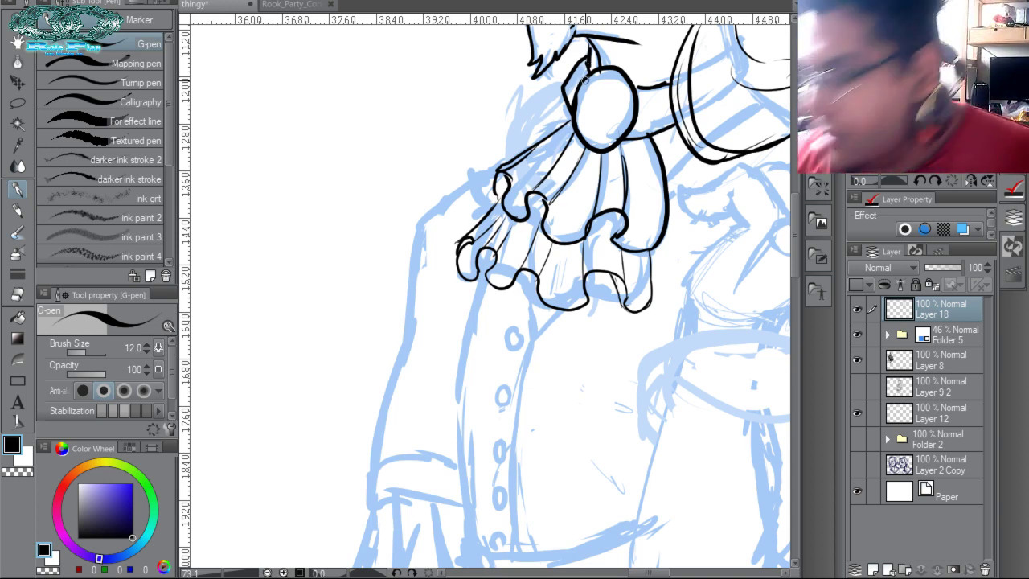
Ink the vest's front opening edge and small lapel line below the cravat, plus the five buttons alongside.
mouse_move(570, 273)
mouse_down()
mouse_move(558, 198)
mouse_move(524, 262)
mouse_up()
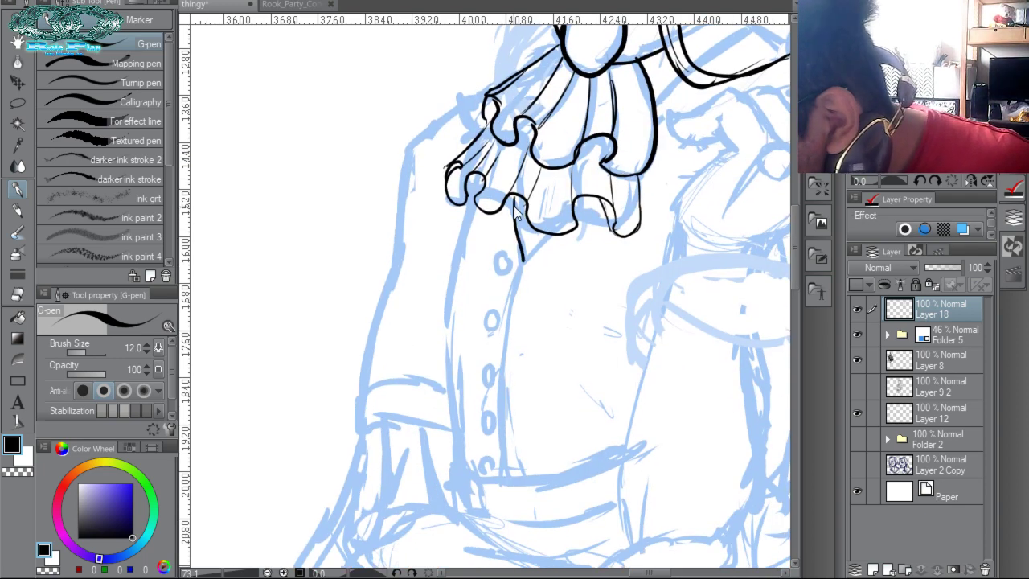
key(ctrl+z)
mouse_move(514, 197)
mouse_down()
mouse_move(518, 244)
mouse_move(500, 485)
mouse_up()
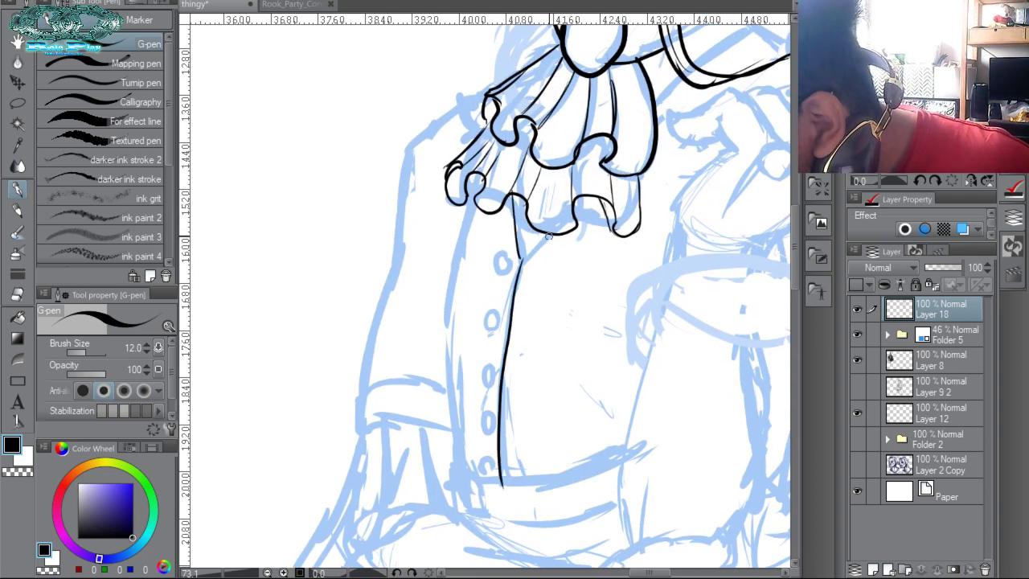
drag(551, 235, 523, 258)
mouse_move(513, 199)
mouse_down()
mouse_move(519, 278)
mouse_move(516, 263)
mouse_up()
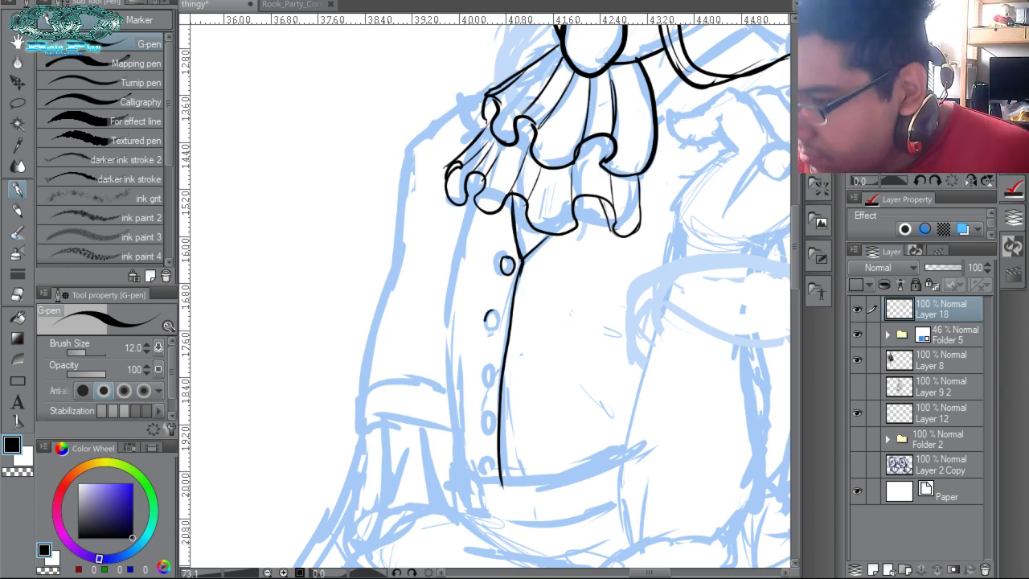
drag(490, 311, 487, 476)
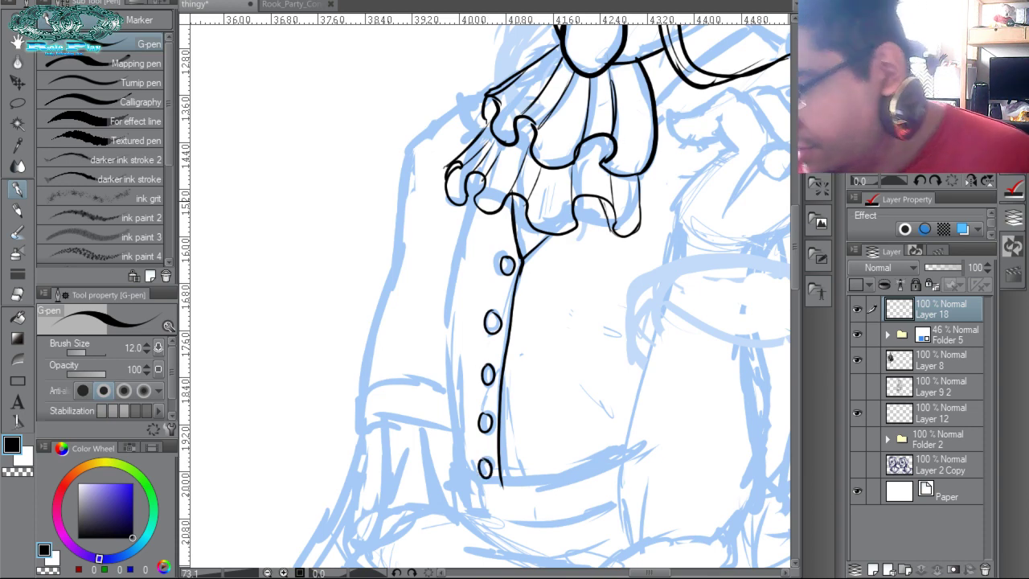
Ink the other long edge of the button strip and the vest's curved lower seam at the waist.
mouse_move(470, 191)
mouse_down()
mouse_move(442, 321)
mouse_move(463, 480)
mouse_up()
key(ctrl+z)
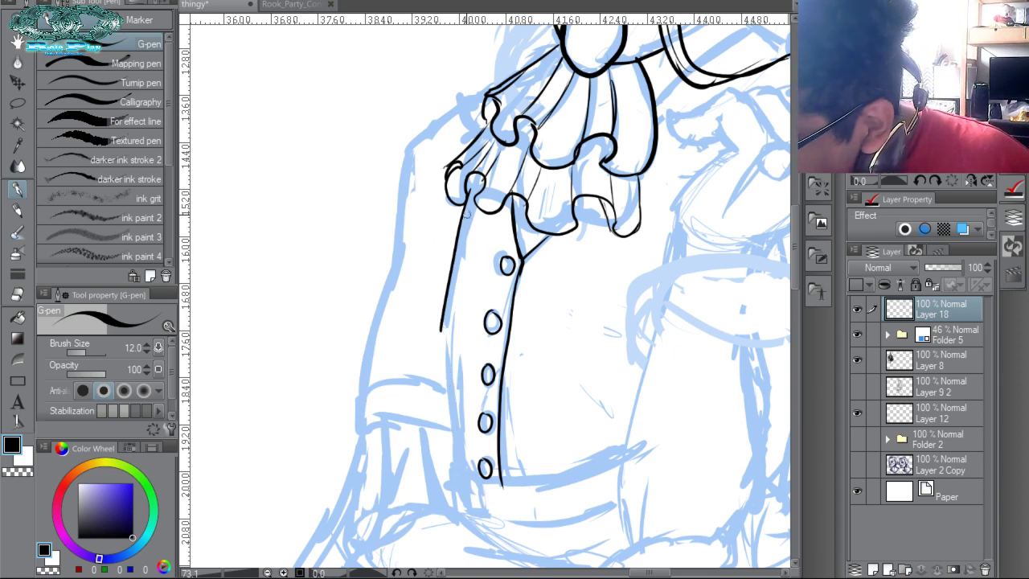
key(ctrl+z)
mouse_move(469, 196)
mouse_down()
mouse_move(451, 363)
mouse_move(464, 484)
mouse_move(522, 486)
mouse_move(643, 442)
mouse_up()
drag(453, 477, 455, 508)
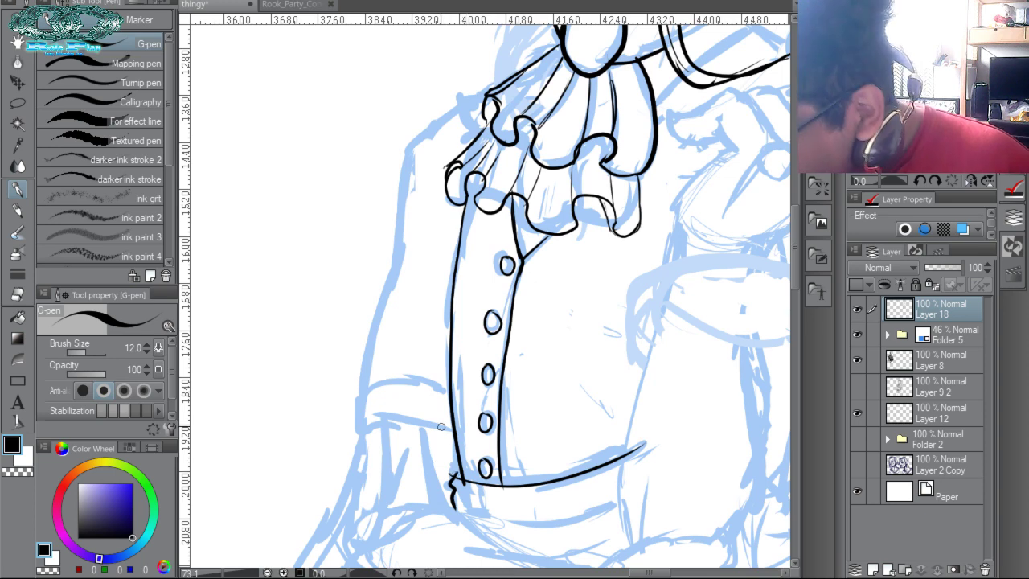
Ink the vest's side edge with a short fold line and the torso's back contour beneath the raised arm.
drag(605, 243, 519, 174)
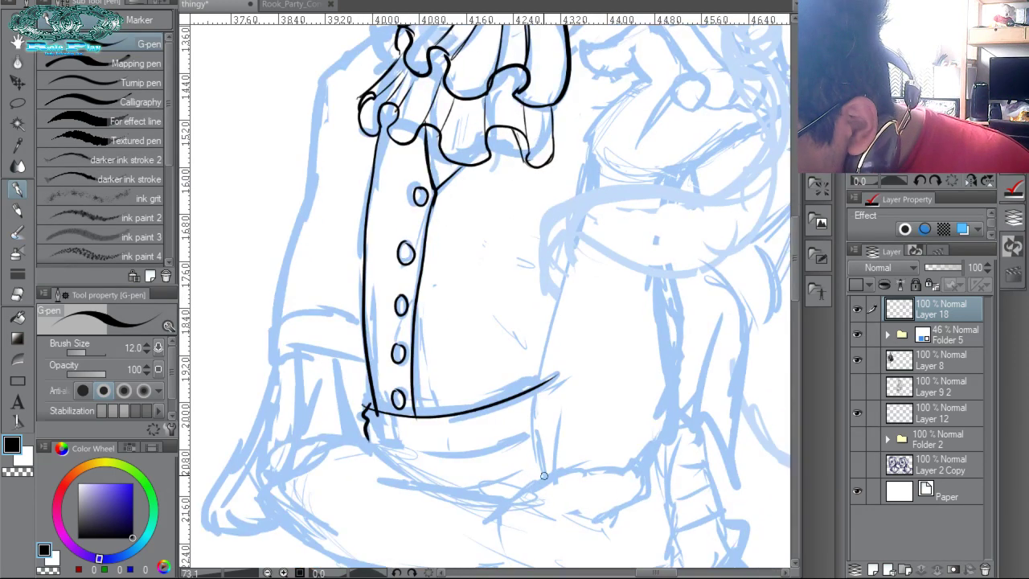
mouse_move(544, 476)
mouse_down()
mouse_move(536, 402)
mouse_move(580, 216)
mouse_up()
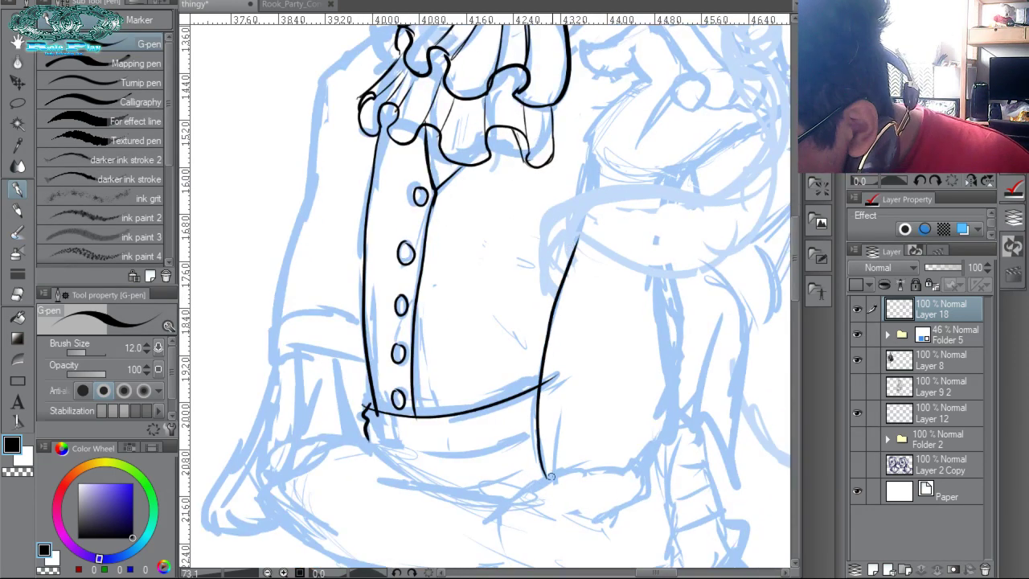
drag(552, 478, 562, 391)
drag(666, 352, 600, 258)
mouse_move(596, 186)
mouse_down()
mouse_move(607, 329)
mouse_move(618, 249)
mouse_up()
Ink the hand resting at the waist with its thumbnail, the contour below it, and thicken the back line down to the hand.
mouse_move(602, 289)
mouse_down()
mouse_move(529, 301)
mouse_move(474, 336)
mouse_up()
mouse_move(601, 292)
mouse_down()
mouse_move(609, 320)
mouse_move(558, 349)
mouse_up()
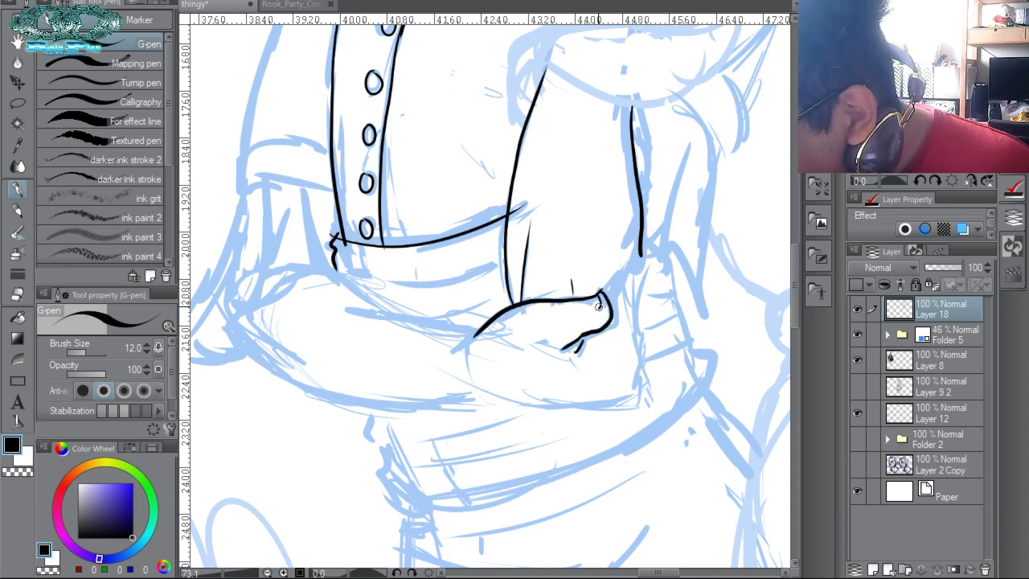
key(ctrl+z)
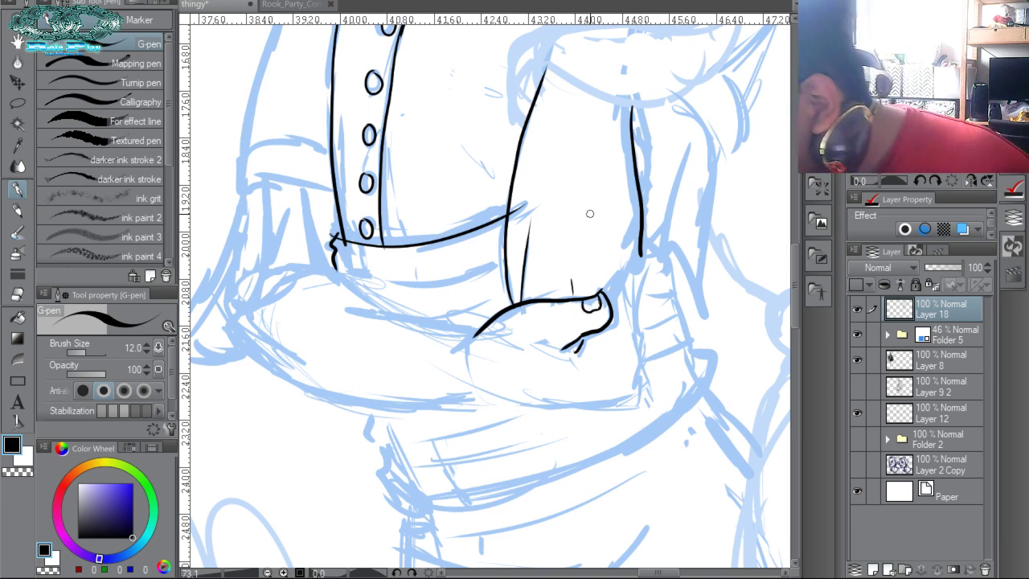
mouse_move(634, 386)
mouse_down()
mouse_move(612, 404)
mouse_move(500, 391)
mouse_up()
mouse_move(637, 380)
mouse_down()
mouse_move(647, 328)
mouse_move(635, 270)
mouse_up()
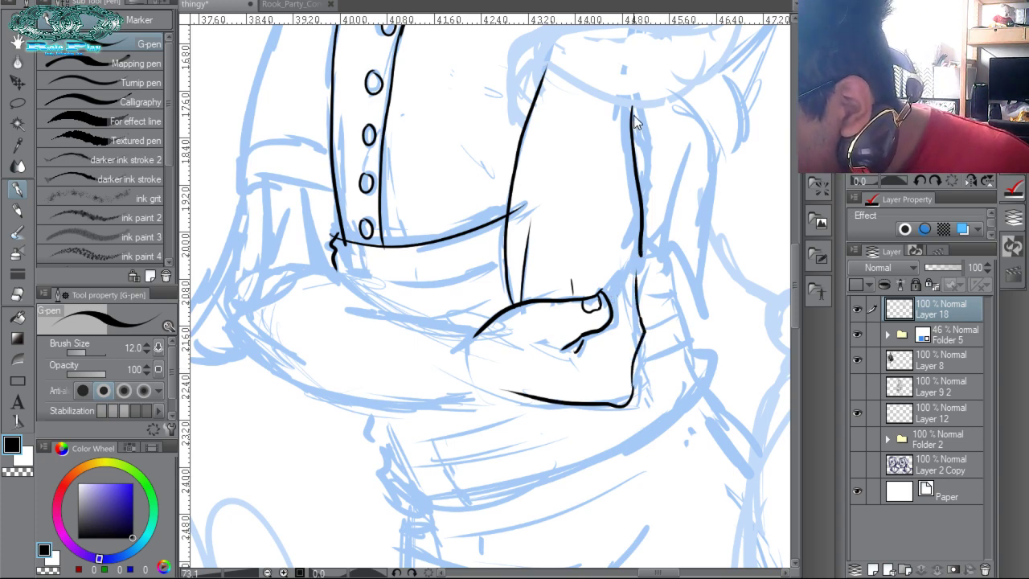
mouse_move(630, 105)
mouse_down()
mouse_move(640, 248)
mouse_move(608, 305)
mouse_up()
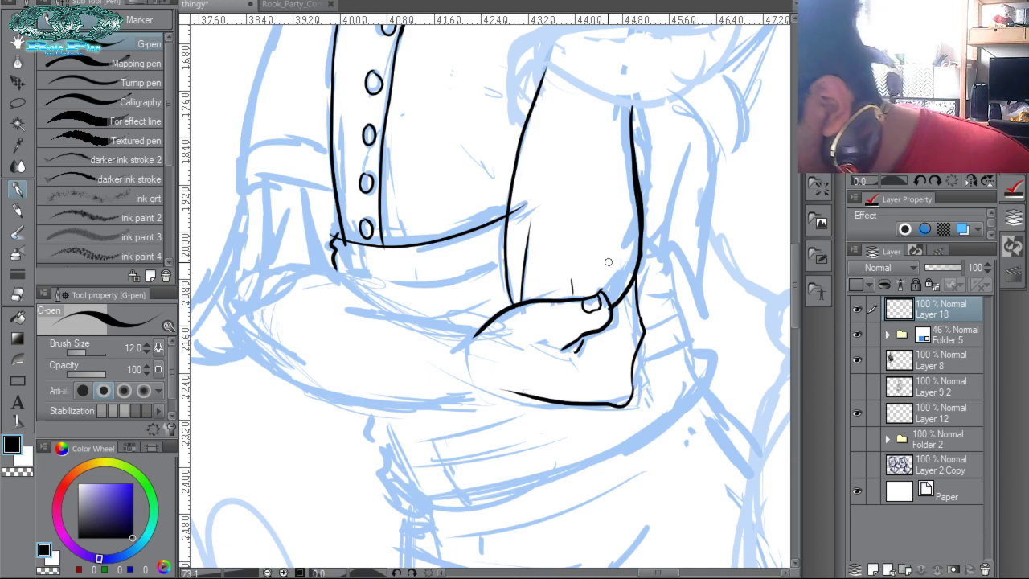
Ink the raised arm's outer shoulder and sleeve contour and the pointed cloth folds hanging behind the torso.
drag(673, 239, 583, 414)
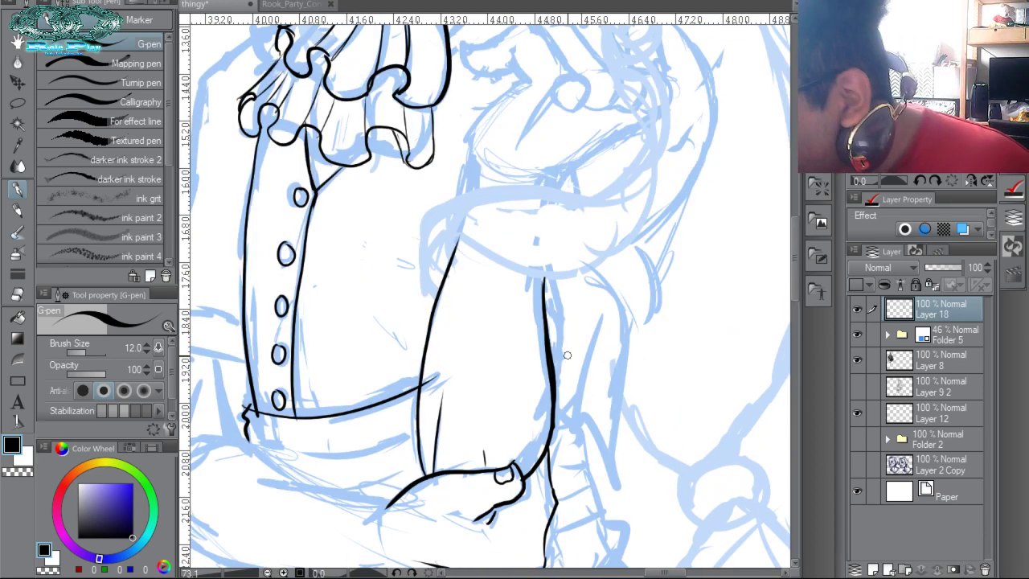
drag(883, 169, 876, 171)
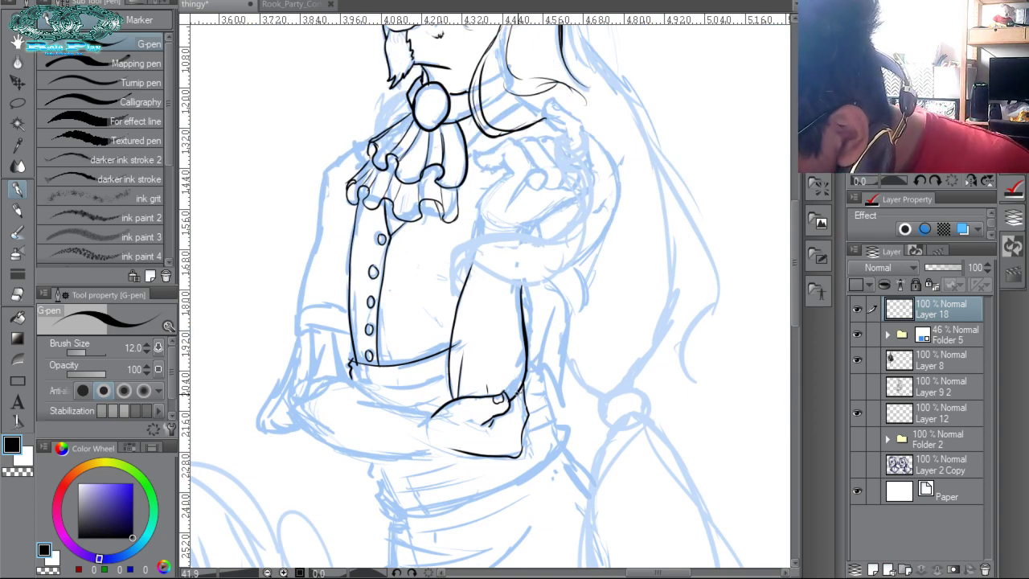
drag(573, 296, 531, 389)
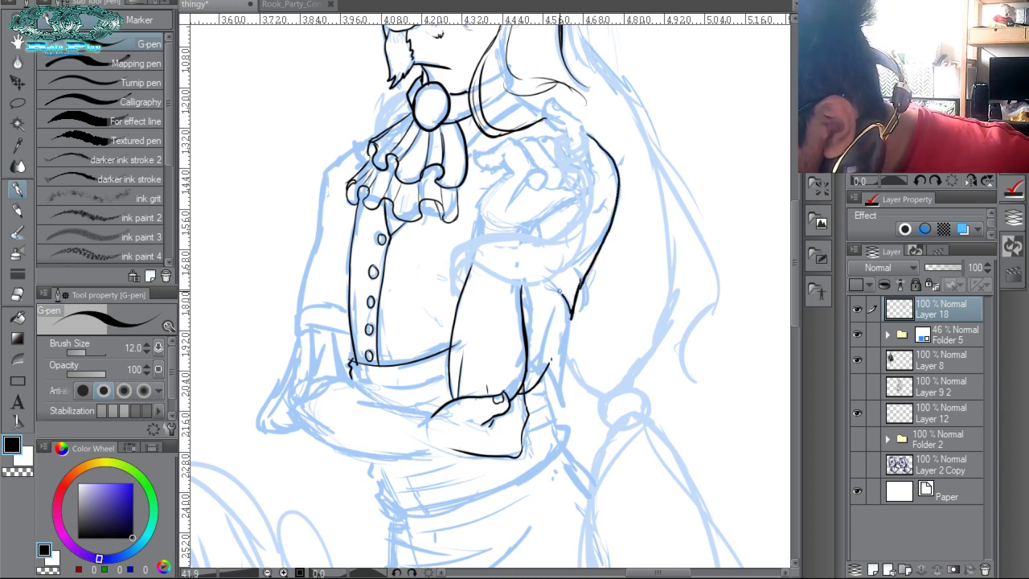
drag(551, 292, 557, 384)
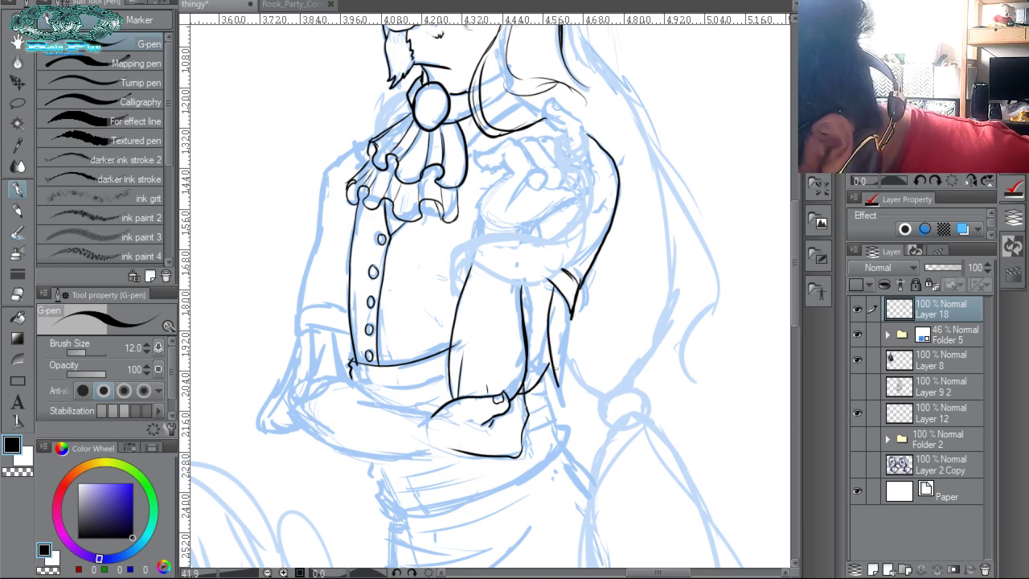
drag(563, 349, 568, 407)
drag(527, 288, 531, 354)
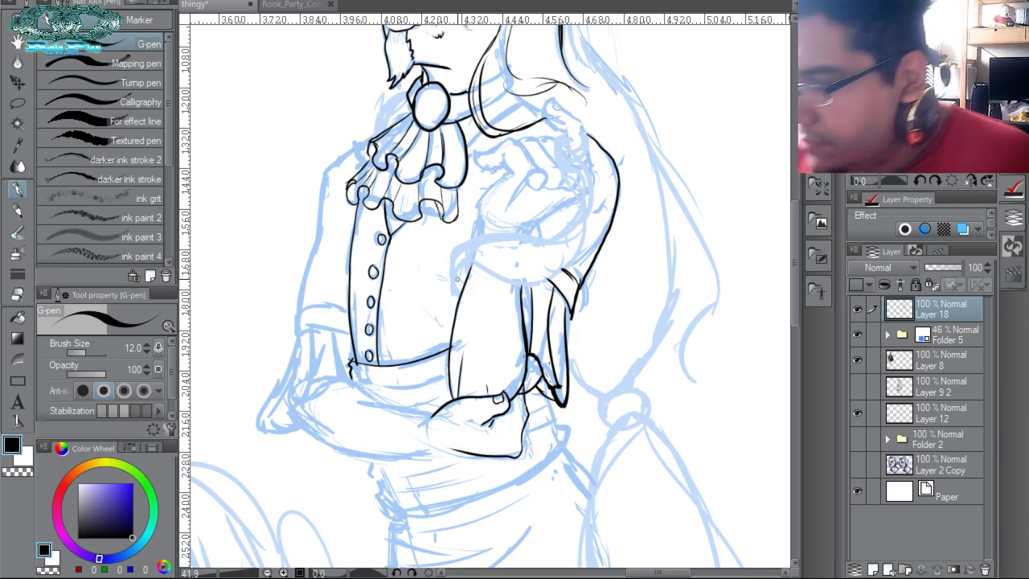
Ink the front arm's outer sleeve contour with its cuff band and the flared, folded ruffle hanging below down to the elbow point.
mouse_move(337, 156)
mouse_down()
mouse_move(296, 332)
mouse_move(351, 328)
mouse_up()
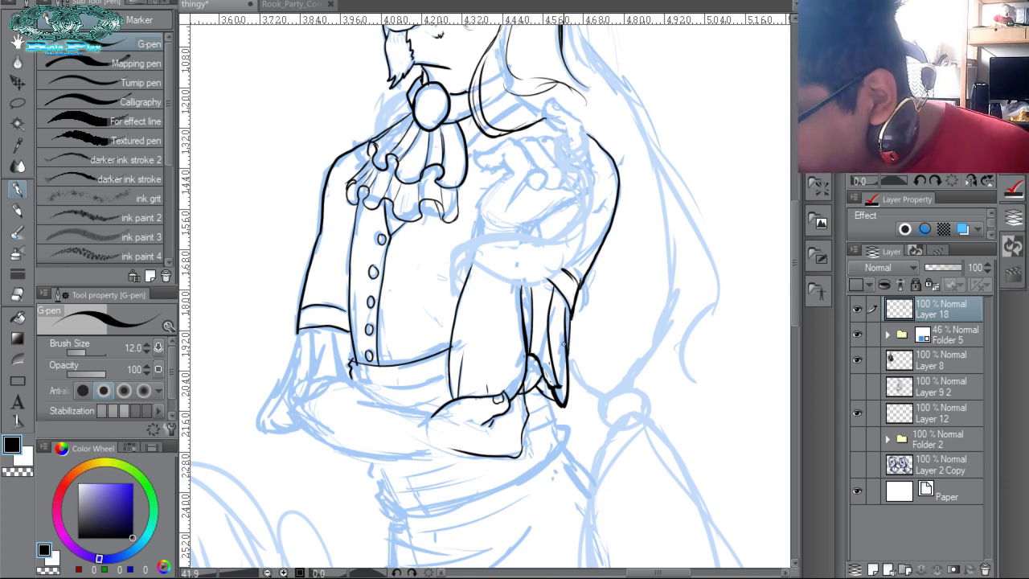
drag(531, 304, 601, 194)
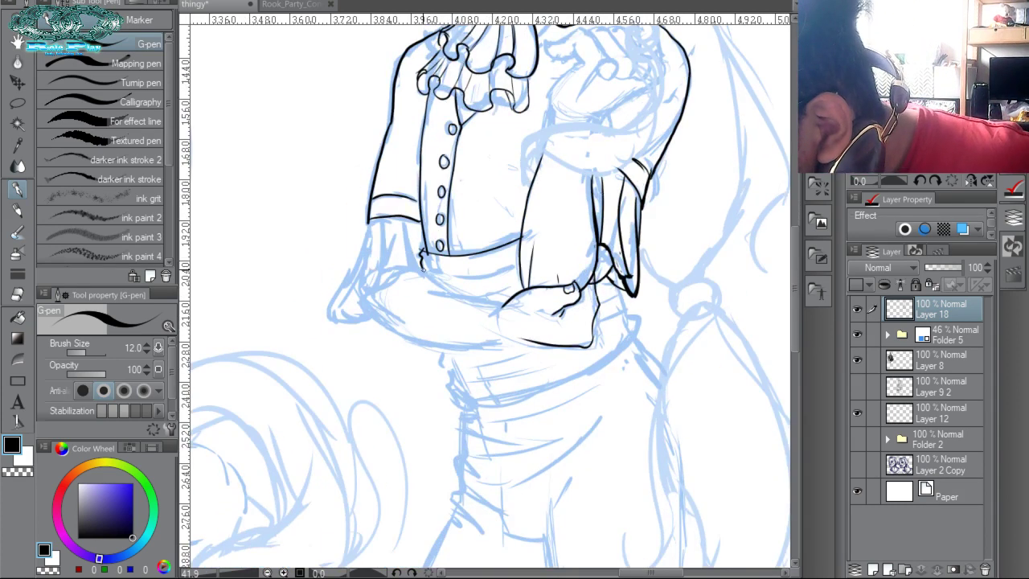
drag(401, 219, 419, 261)
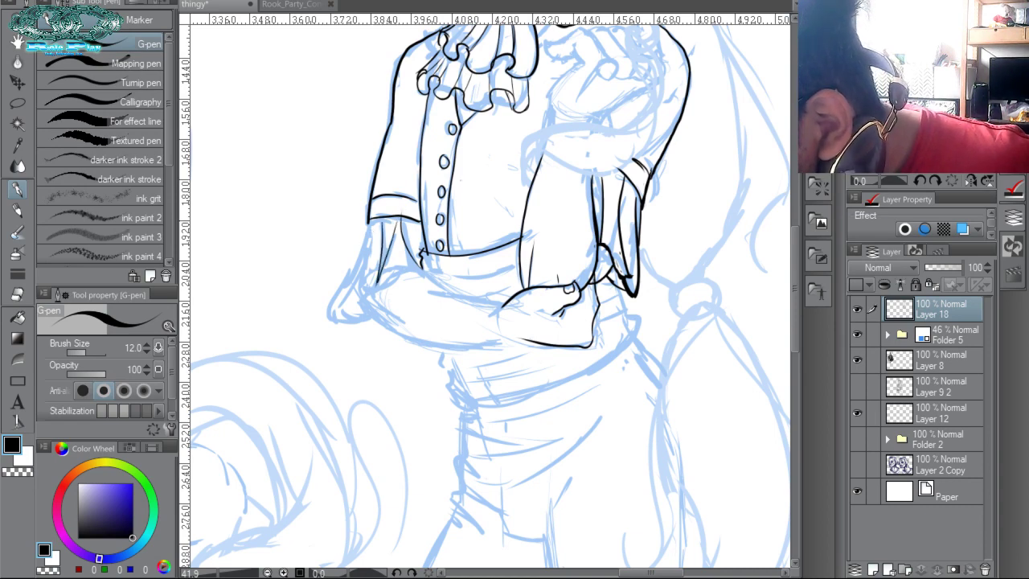
drag(369, 228, 344, 314)
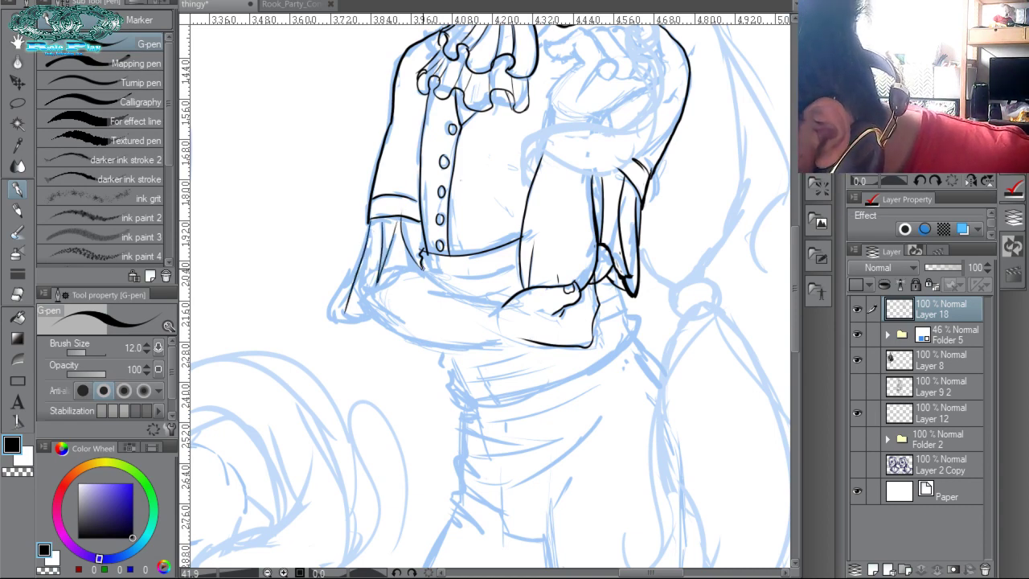
drag(424, 263, 373, 288)
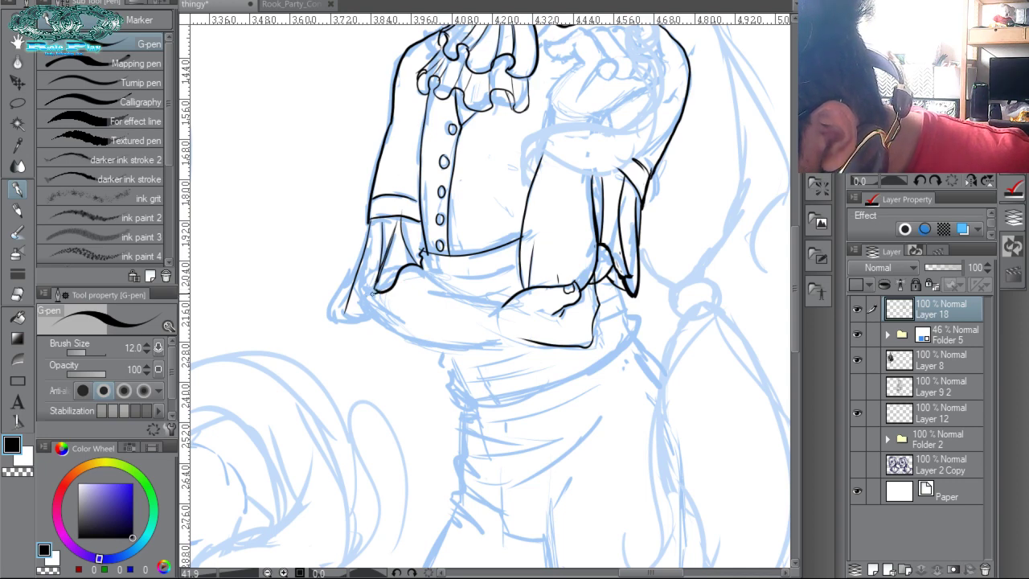
drag(369, 221, 350, 312)
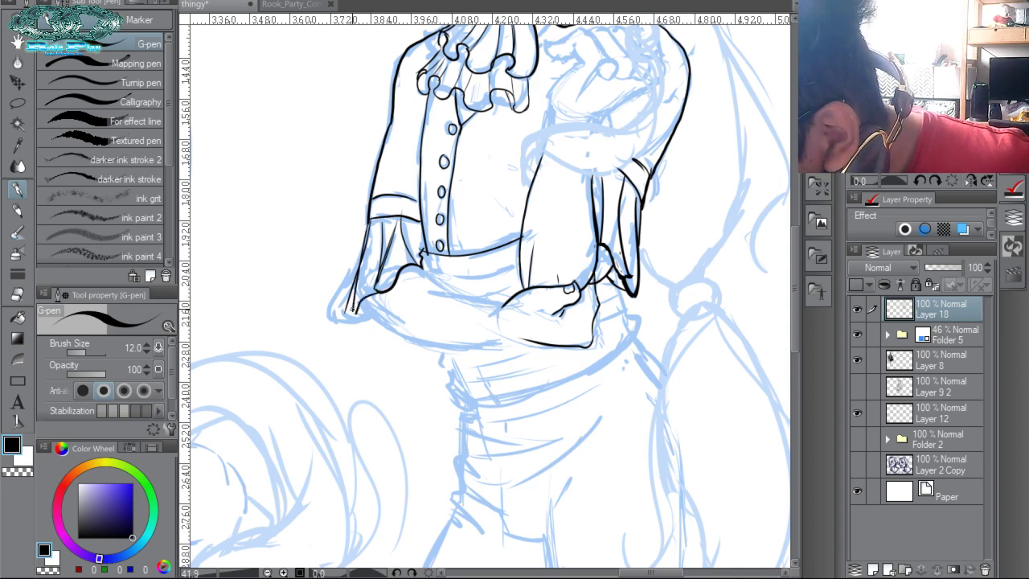
drag(369, 248, 351, 313)
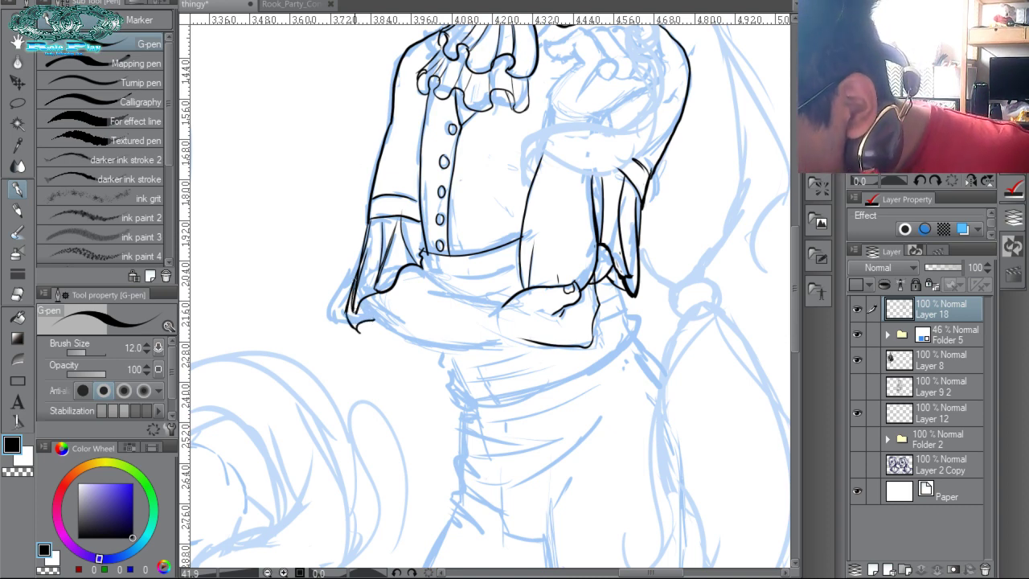
drag(360, 254, 349, 312)
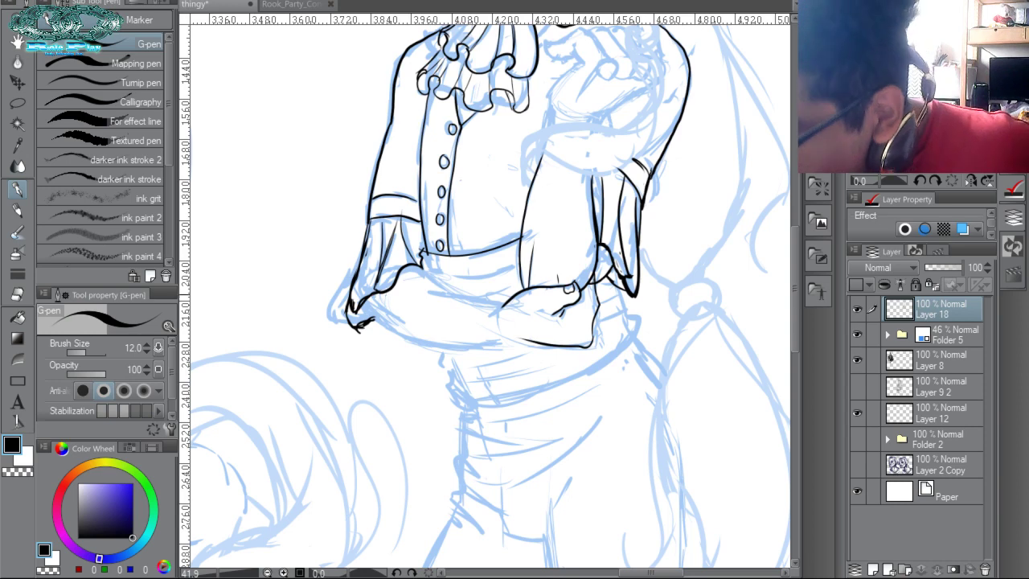
Ink the upper and lower contours of the folded forearm, plus the sash's curved fold lines above and below it.
drag(363, 320, 495, 341)
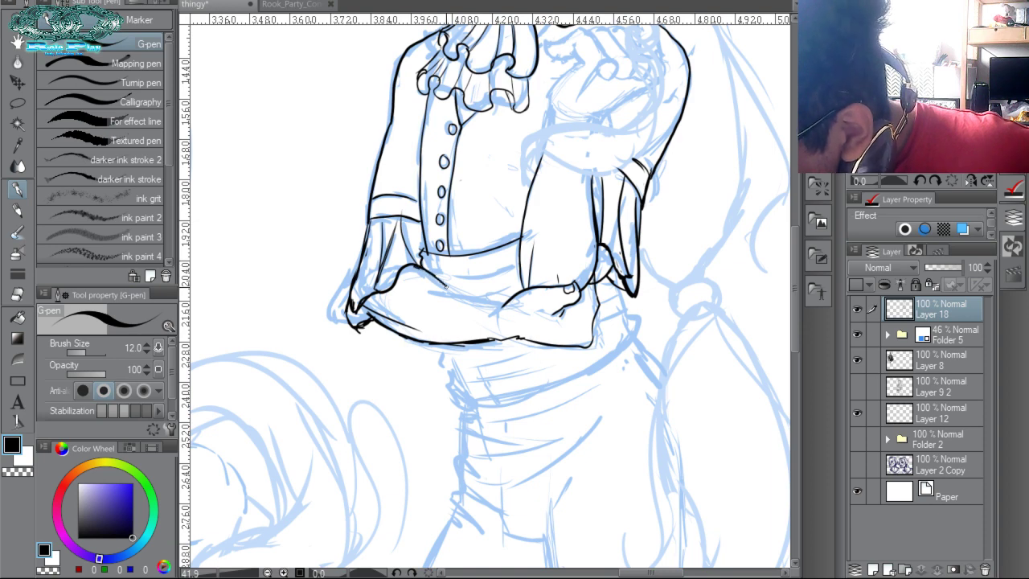
drag(424, 290, 496, 303)
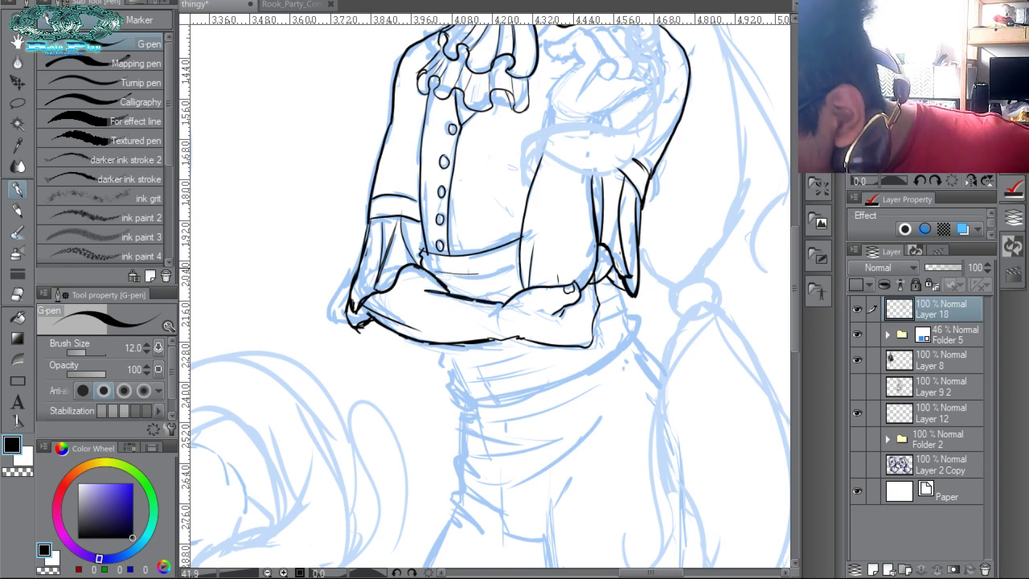
drag(434, 264, 515, 265)
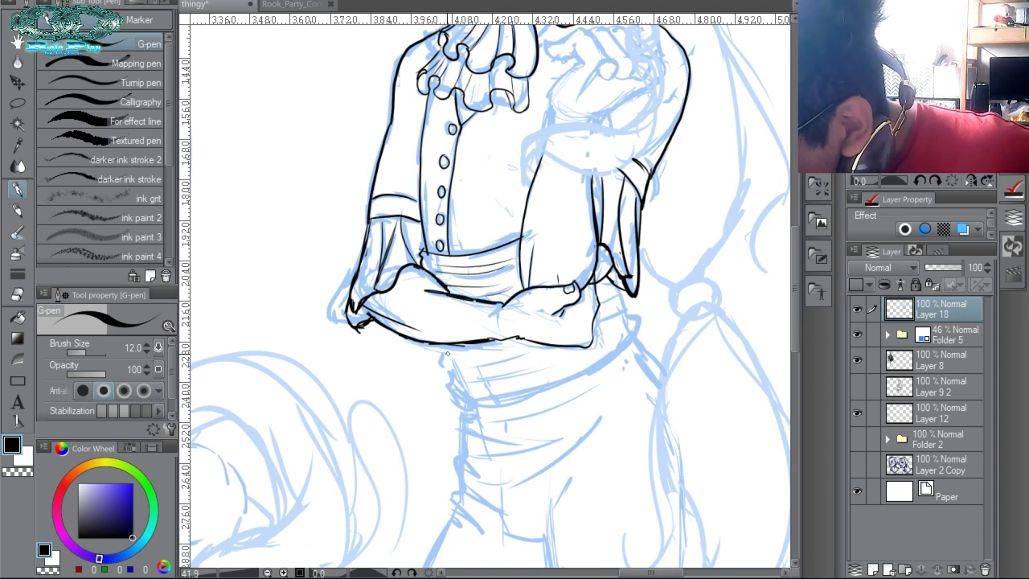
drag(517, 366, 435, 368)
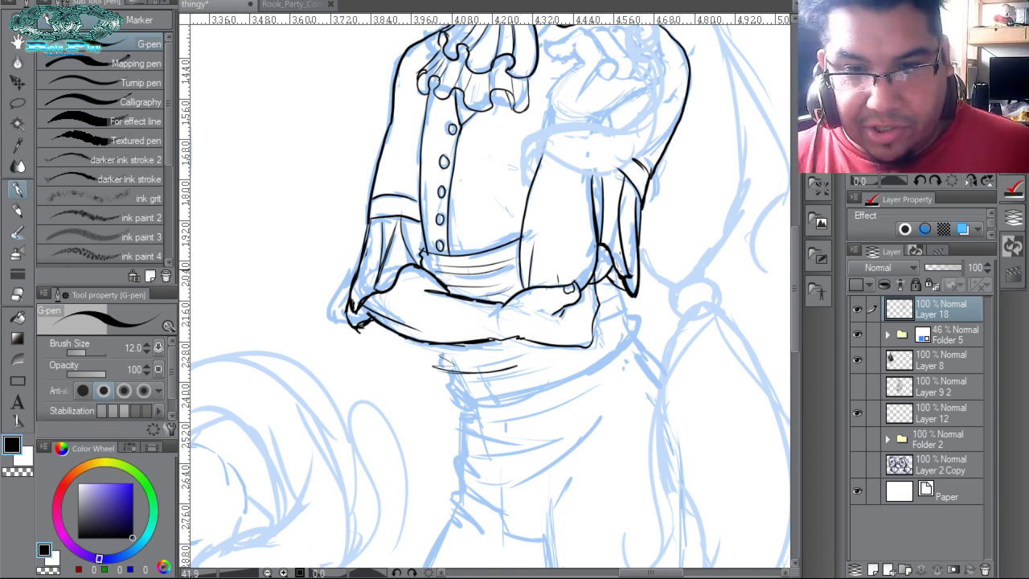
Add a new layer above Layer 18 for the lower-body line art.
key(ctrl+space)
drag(644, 269, 567, 270)
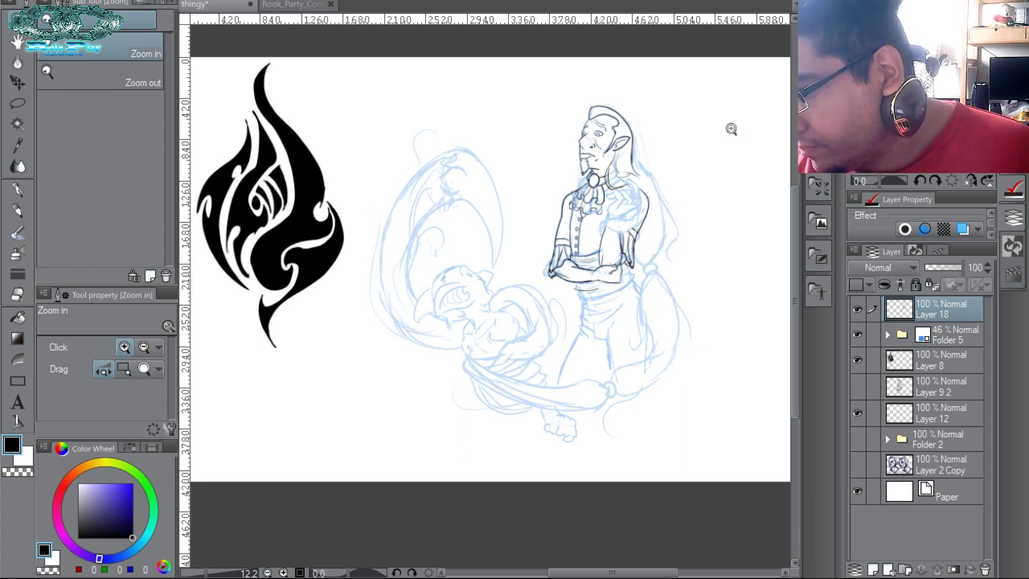
click(874, 570)
drag(612, 303, 656, 329)
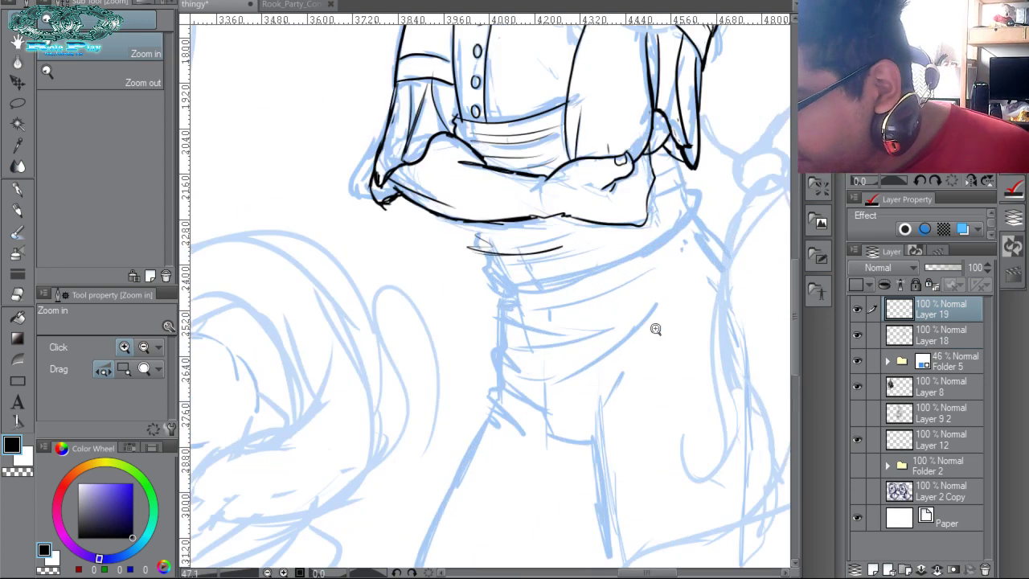
Ink the sash's wrinkled front edge and long curved lower edge with the canvas rotated, and reset the rotation.
click(890, 181)
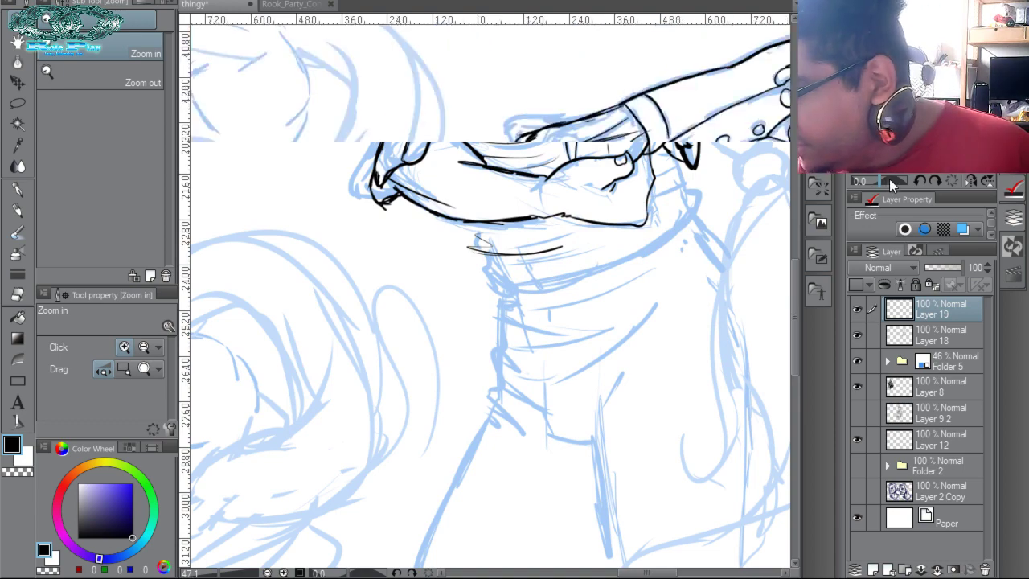
drag(890, 181, 897, 181)
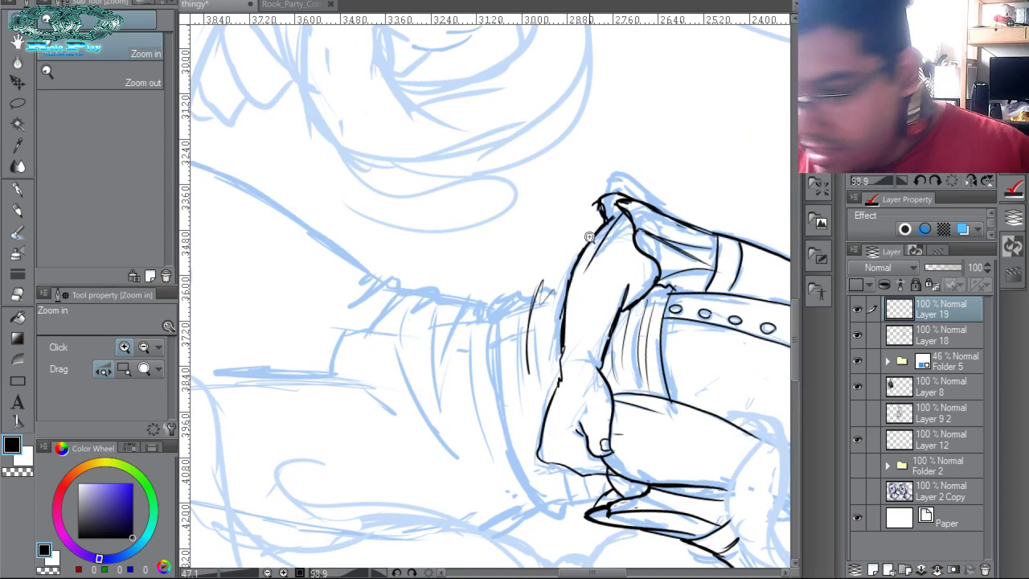
key(p)
mouse_move(517, 287)
mouse_down()
mouse_move(534, 296)
mouse_move(502, 302)
mouse_move(493, 398)
mouse_up()
mouse_move(493, 343)
mouse_down()
mouse_move(521, 485)
mouse_move(544, 507)
mouse_up()
drag(505, 440, 552, 513)
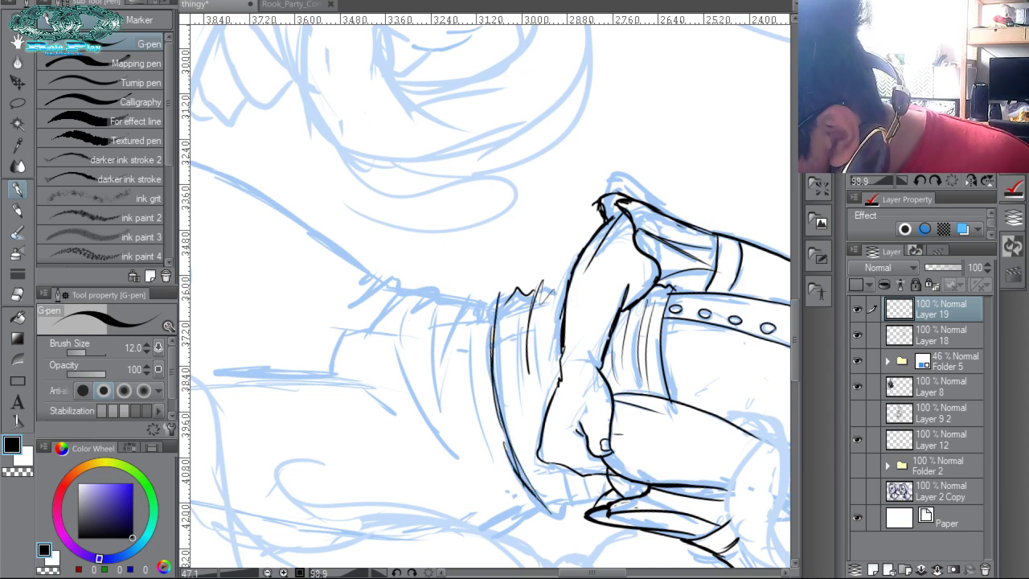
click(948, 179)
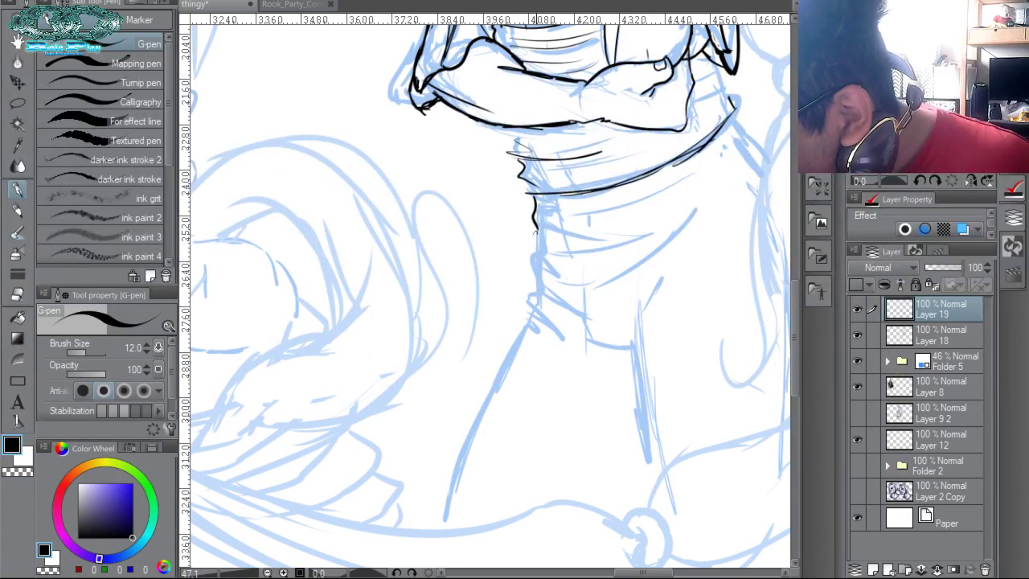
Ink the front leg's outer contour, the curved crotch line and the trouser fold lines across the hips.
mouse_move(536, 233)
mouse_down()
mouse_move(533, 287)
mouse_move(521, 286)
mouse_move(528, 301)
mouse_move(498, 366)
mouse_move(485, 472)
mouse_up()
mouse_move(604, 214)
mouse_down()
mouse_move(501, 238)
mouse_move(567, 288)
mouse_up()
drag(515, 238, 628, 183)
drag(494, 219, 632, 174)
drag(464, 196, 610, 161)
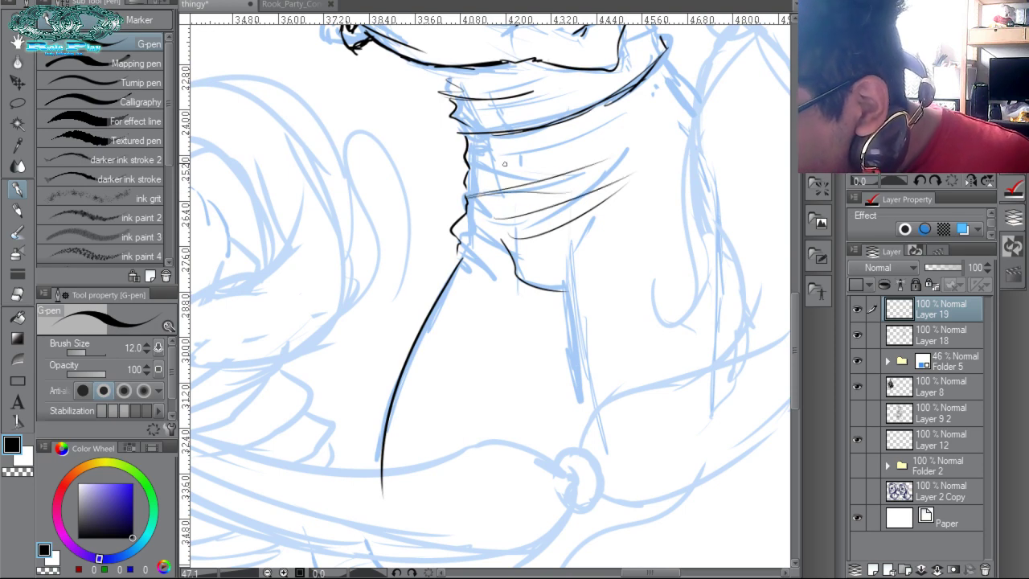
drag(492, 166, 632, 122)
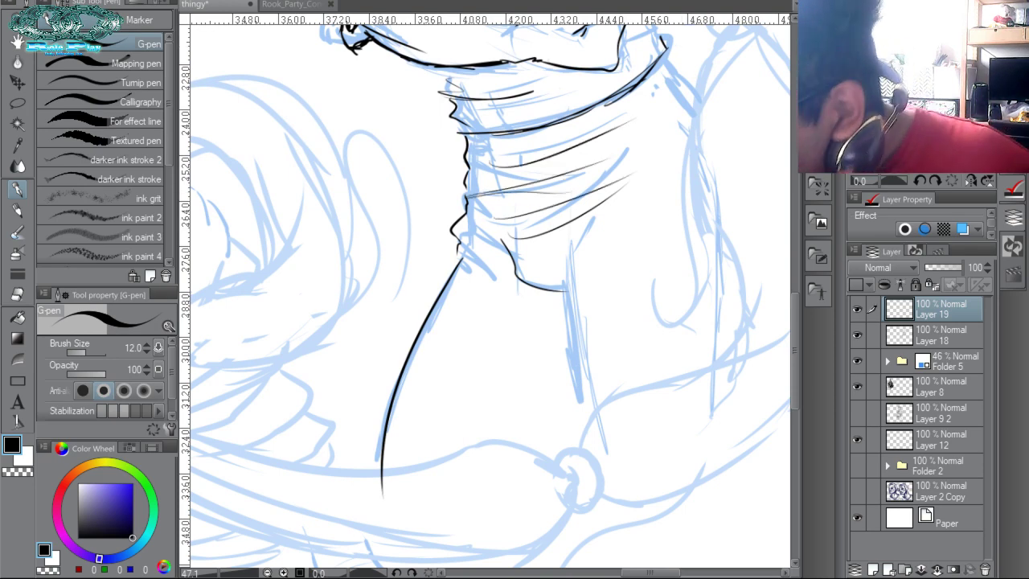
Ink the other leg's inner contour from the hip fold downward and a short slanted line at the back of the hip.
drag(579, 242, 565, 284)
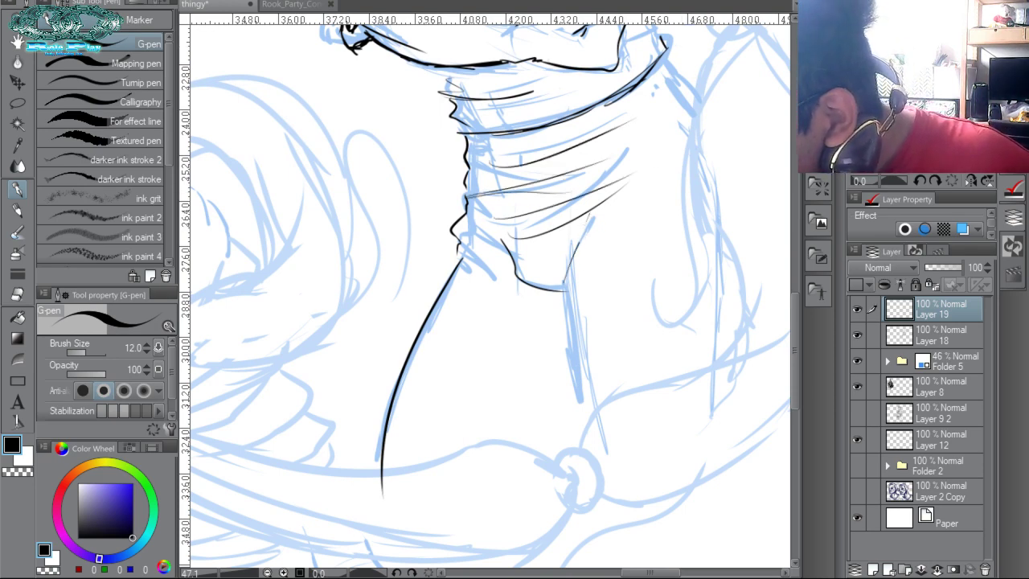
drag(618, 183, 572, 283)
drag(607, 210, 569, 314)
drag(570, 303, 590, 404)
drag(676, 213, 633, 370)
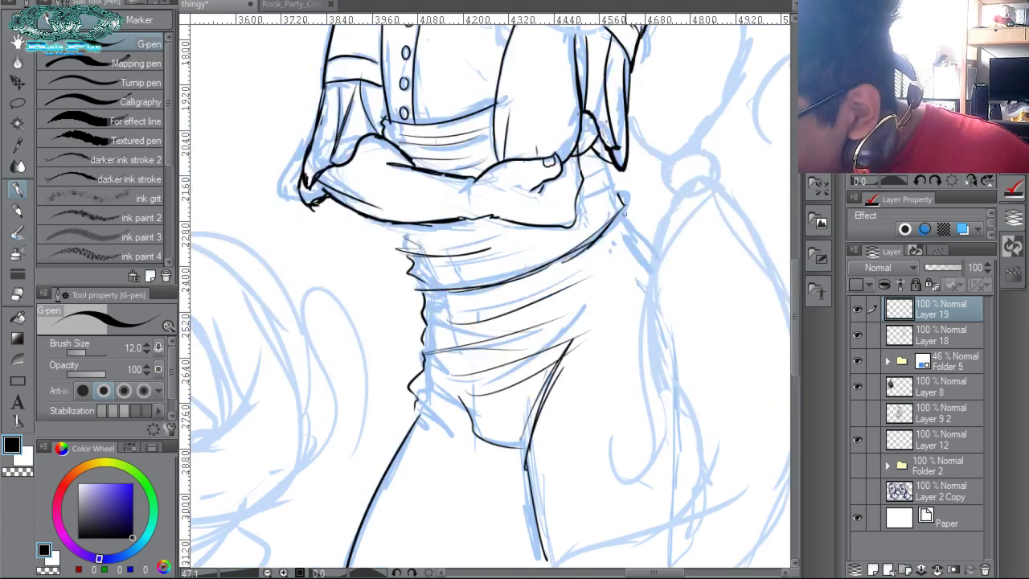
Nudge the Layer 19 line art upward so the sash and legs sit closer to the folded arms.
ctrl+alt+click(668, 294)
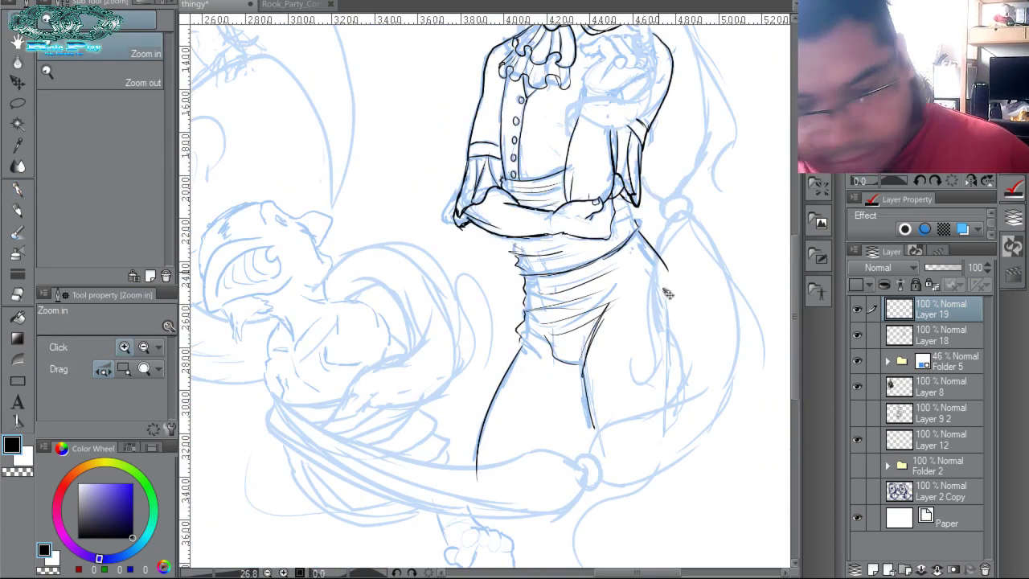
drag(677, 317, 679, 307)
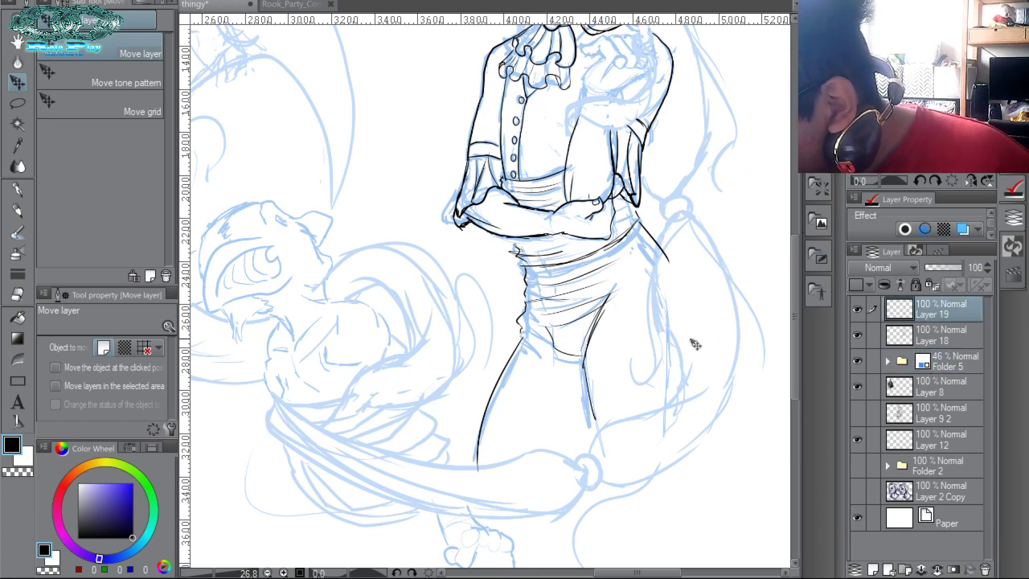
ctrl+alt+click(688, 289)
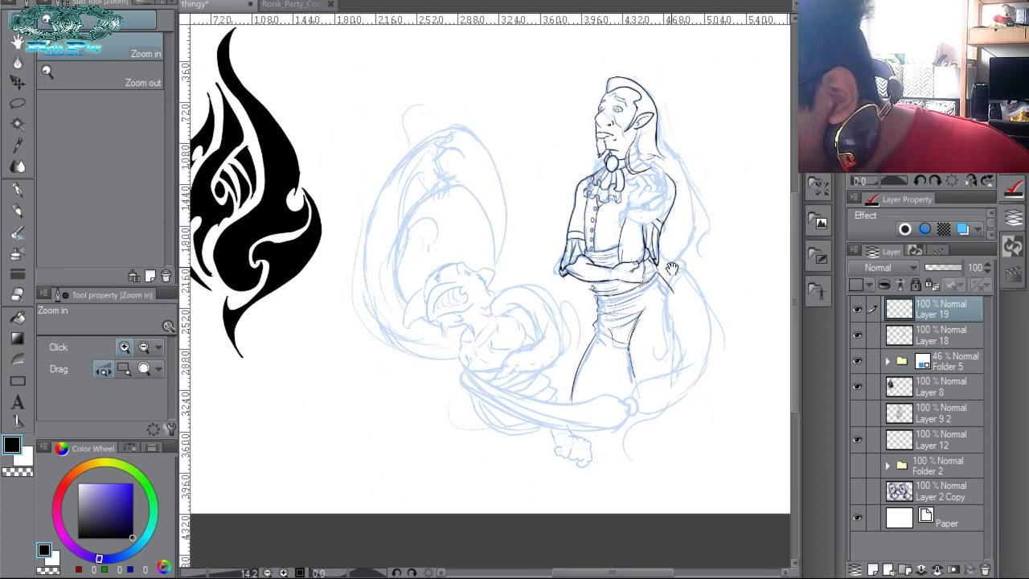
drag(672, 268, 655, 304)
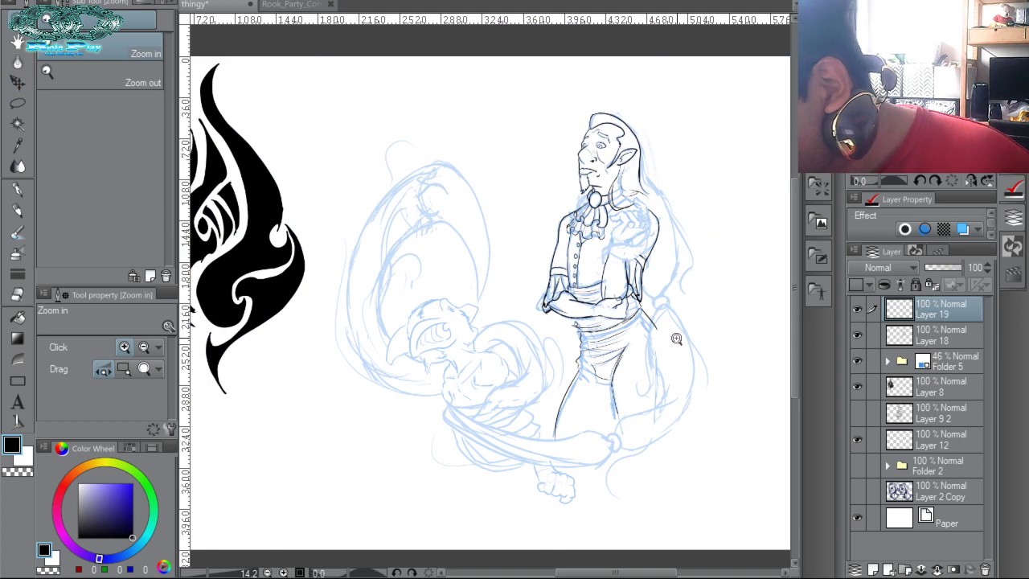
key(k)
drag(685, 364, 685, 343)
key(ctrl+space)
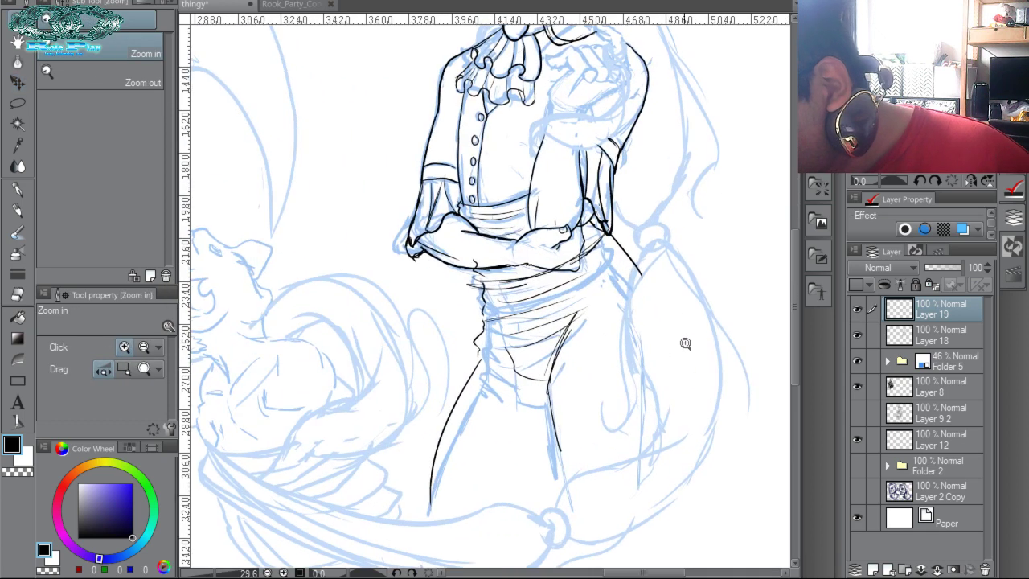
Lower Folder 5's opacity to 21% and return to the pen on Layer 19 with the canvas rotated to 83.7°.
click(945, 362)
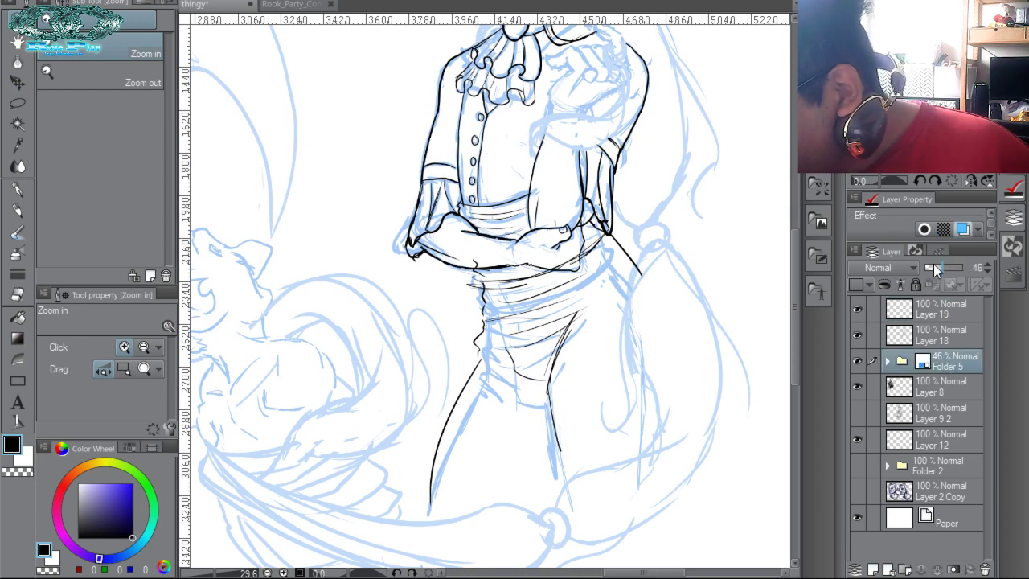
drag(935, 271, 930, 270)
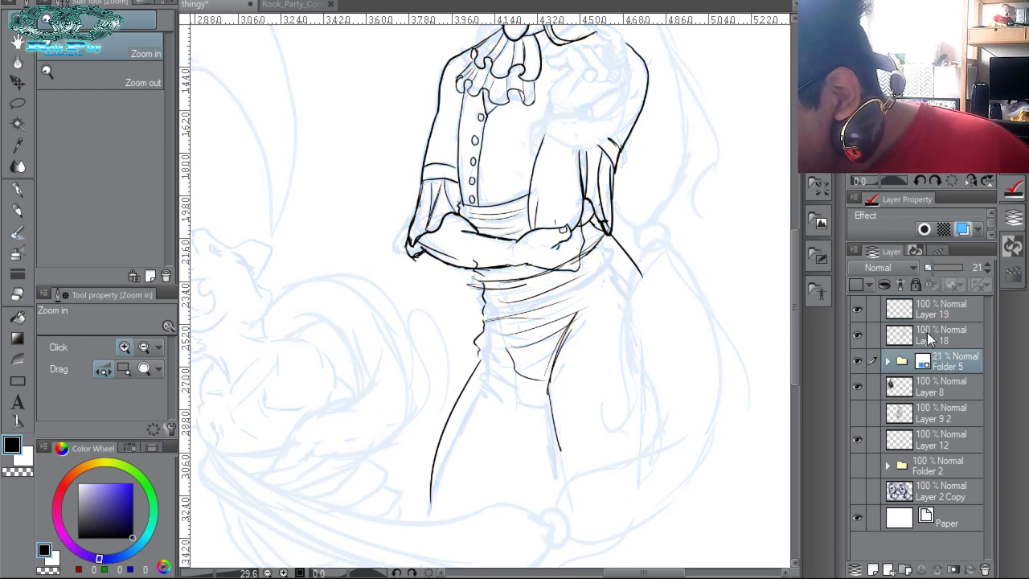
click(933, 311)
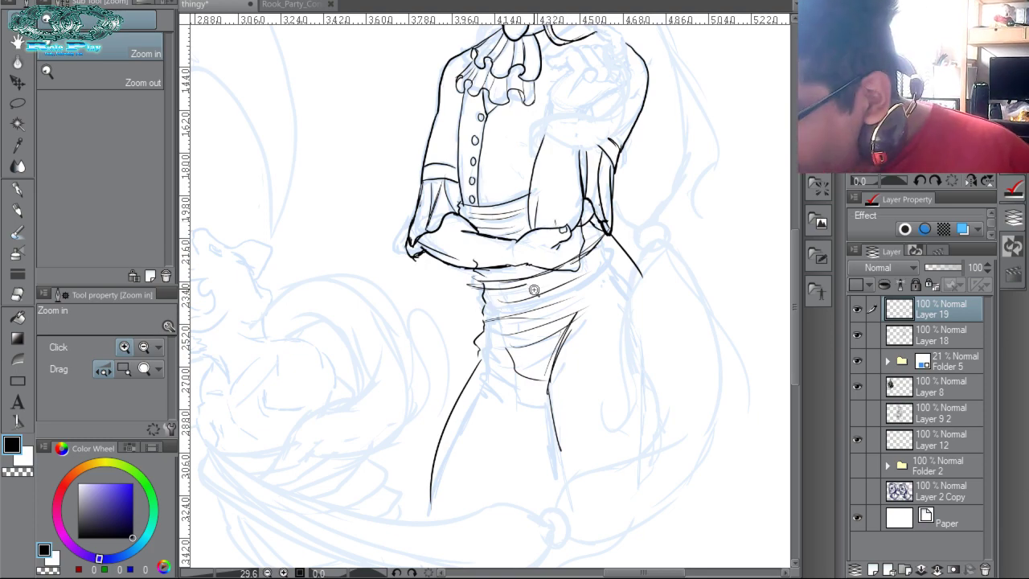
key(p)
drag(880, 182, 892, 182)
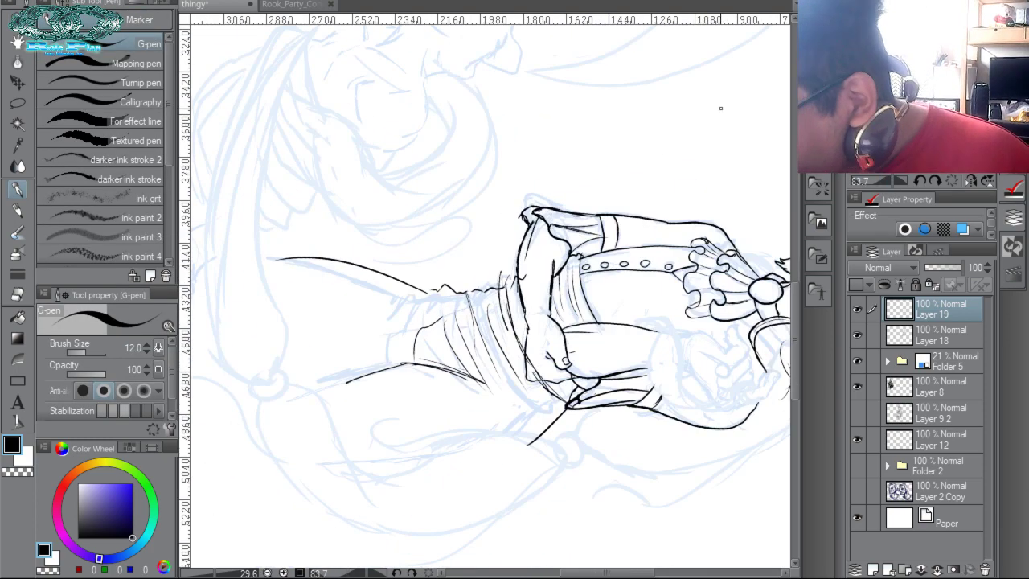
Try to ink the sash's lower edge with long curved strokes, and undo the strokes.
mouse_move(472, 293)
mouse_down()
mouse_move(485, 349)
mouse_move(524, 416)
mouse_move(552, 425)
mouse_up()
drag(499, 379, 549, 420)
key(ctrl+z)
key(ctrl+z)
key(ctrl+z)
key(ctrl+z)
key(ctrl+z)
key(ctrl+z)
key(ctrl+z)
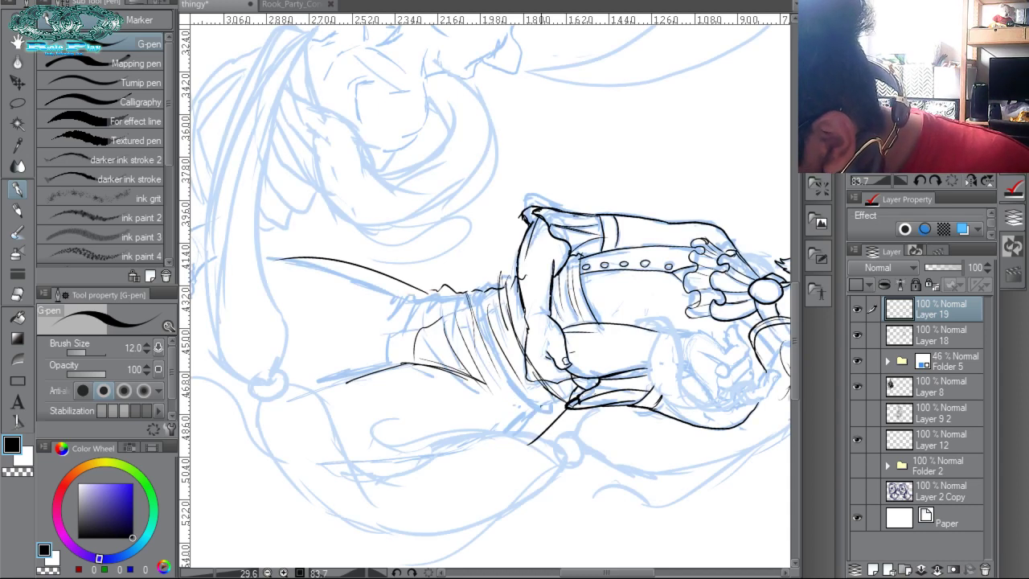
key(ctrl+y)
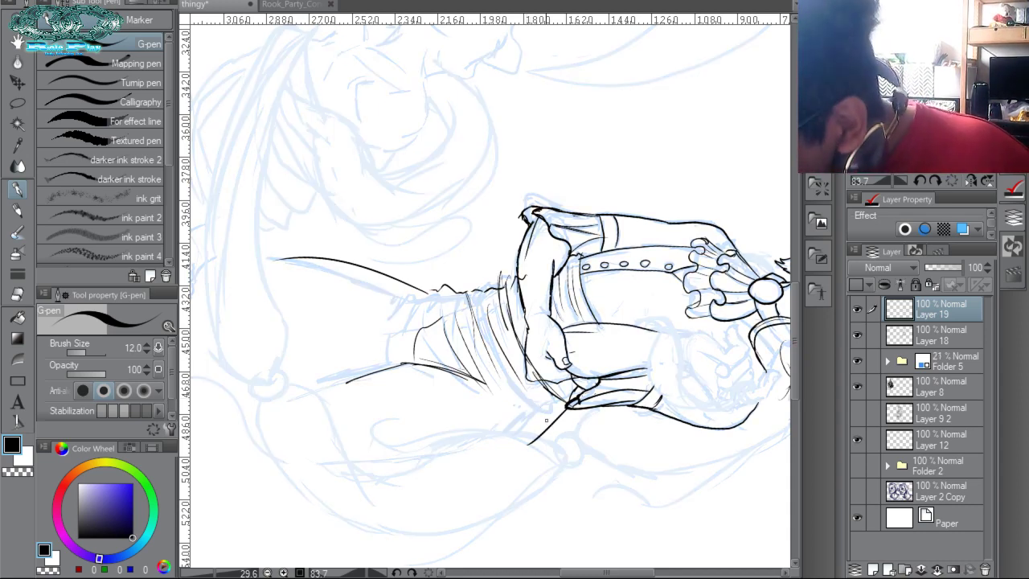
Ink the sash's lower edge with a thicker curve, redraw its front and back side edges, and reset the canvas rotation.
drag(503, 395, 532, 420)
mouse_move(469, 286)
mouse_down()
mouse_move(471, 312)
mouse_move(553, 423)
mouse_up()
drag(470, 289, 505, 285)
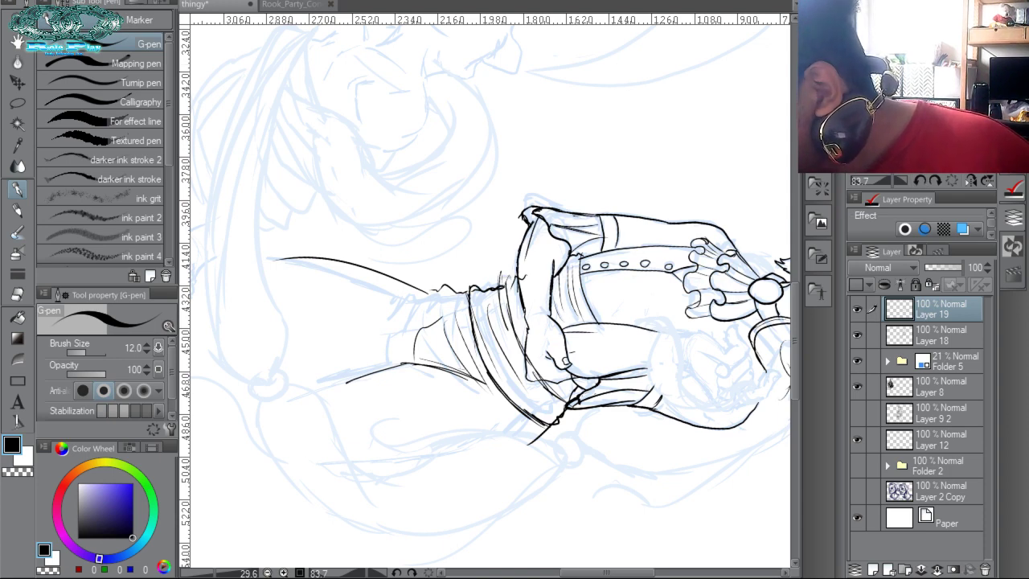
click(952, 179)
drag(660, 151, 672, 226)
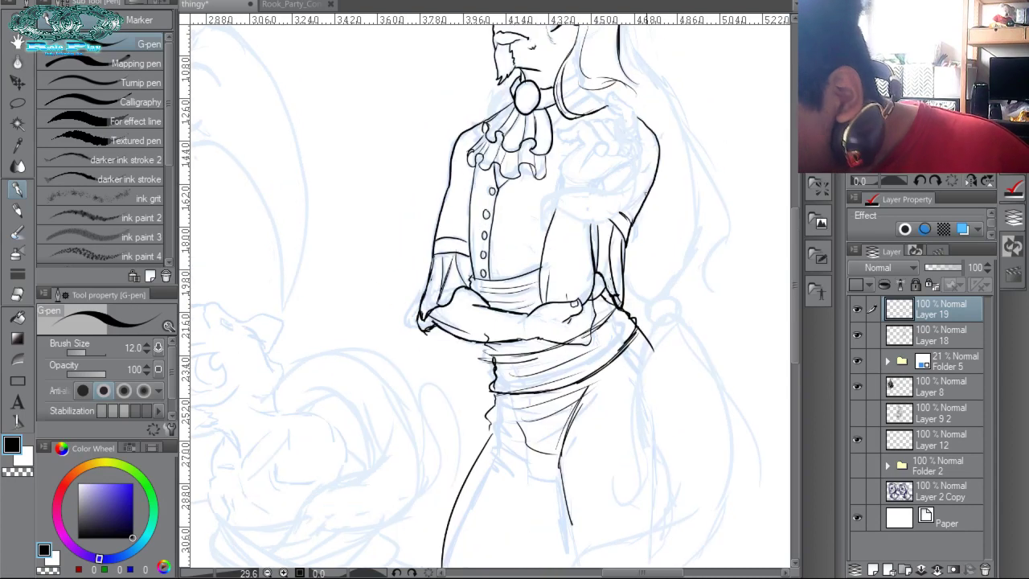
Undo the sash's lower and side edges, keep Folder 5 at 21% opacity, and re-ink the lower edge closer to the arms.
key(ctrl+z)
key(ctrl+z)
key(ctrl+z)
key(ctrl+z)
key(ctrl+z)
key(ctrl+z)
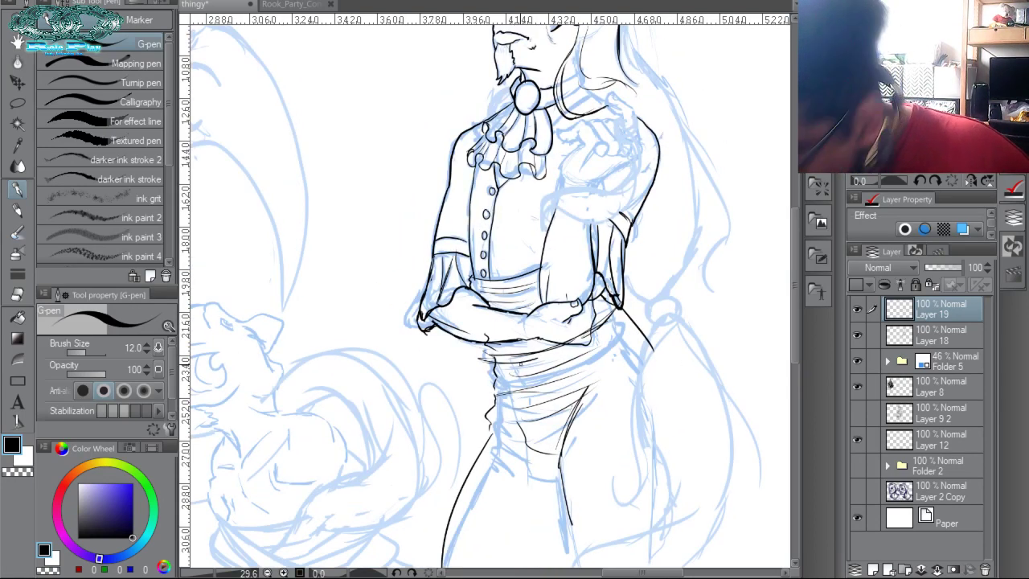
key(ctrl+y)
drag(496, 377, 542, 371)
mouse_move(513, 374)
mouse_down()
mouse_move(551, 368)
mouse_move(510, 373)
mouse_up()
mouse_move(485, 366)
mouse_down()
mouse_move(511, 376)
mouse_move(502, 373)
mouse_move(580, 360)
mouse_move(627, 319)
mouse_up()
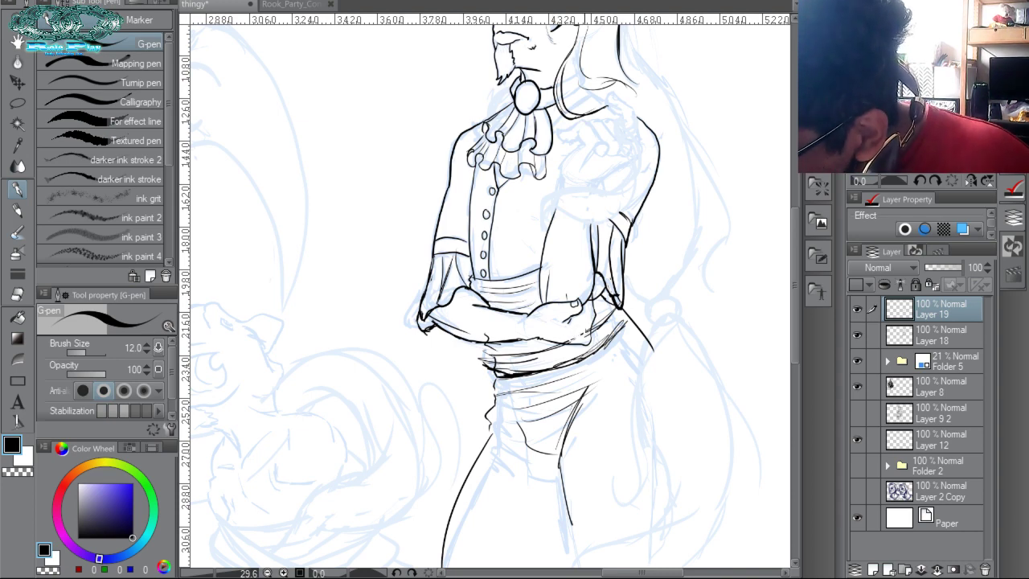
Lasso the front hip and leg line on Layer 19, shift it slightly up and outward, and clear the selection.
drag(584, 286, 633, 215)
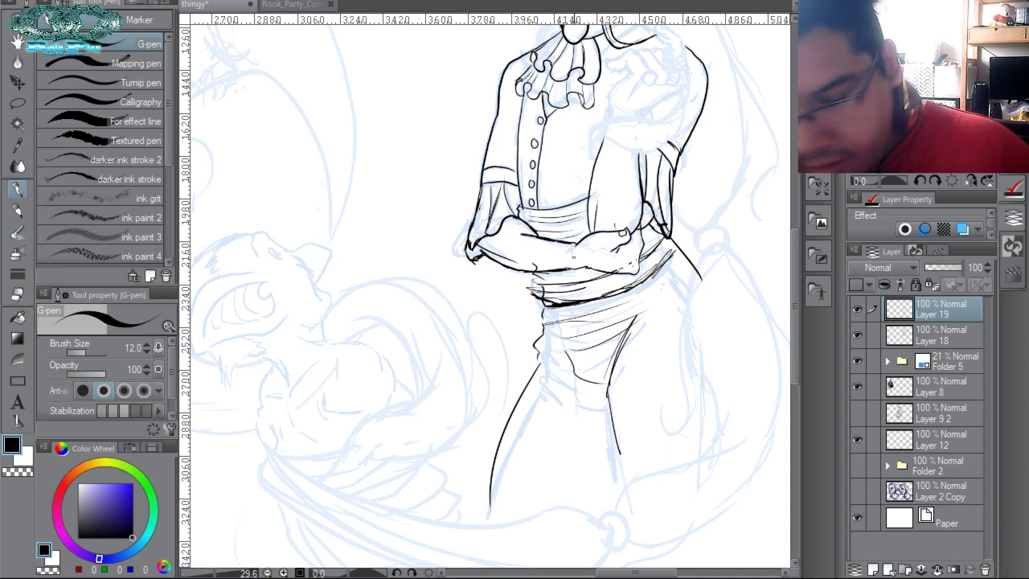
key(m)
mouse_move(550, 312)
mouse_down()
mouse_move(558, 398)
mouse_move(517, 497)
mouse_move(457, 481)
mouse_up()
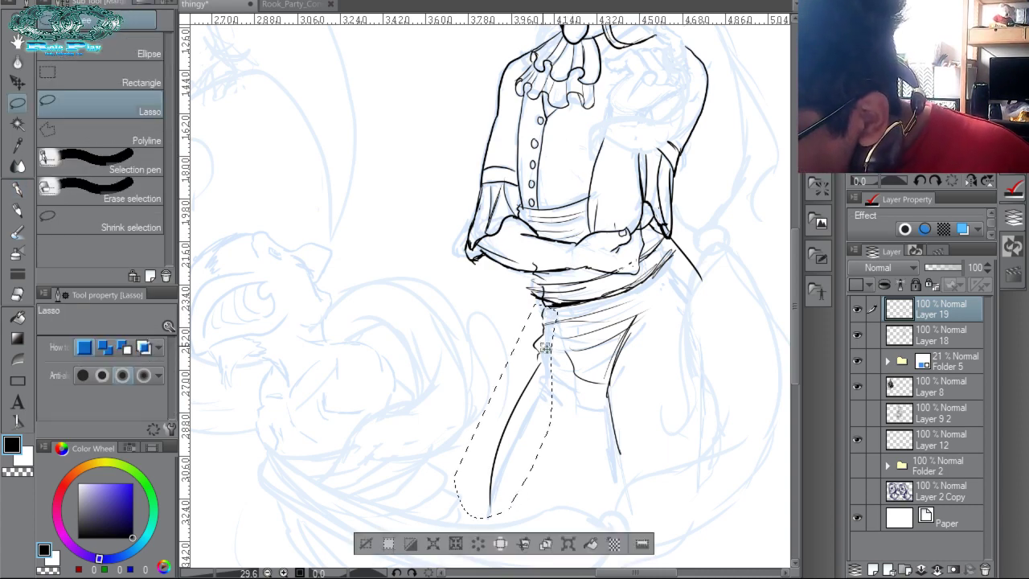
drag(545, 348, 539, 301)
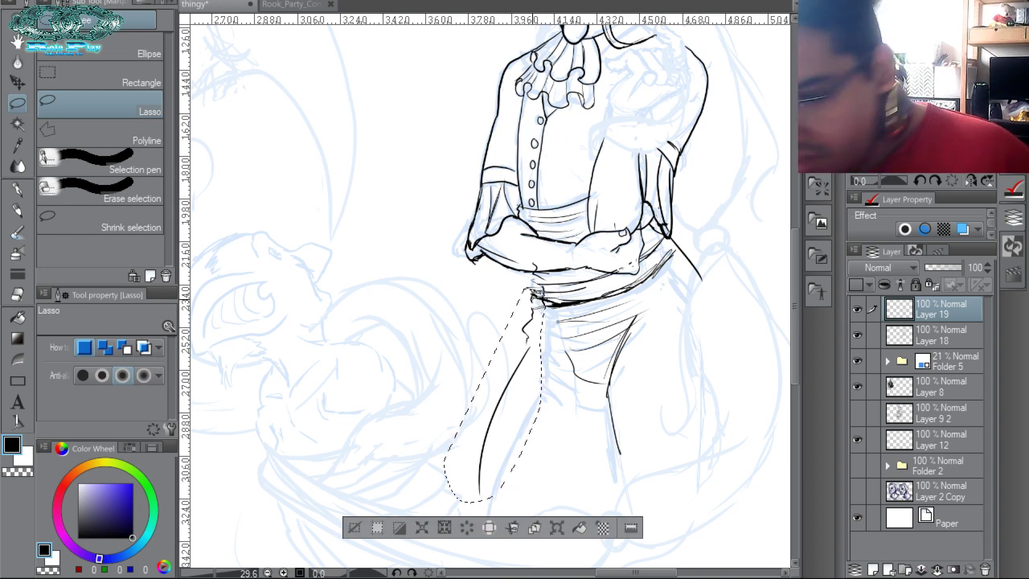
key(ctrl+d)
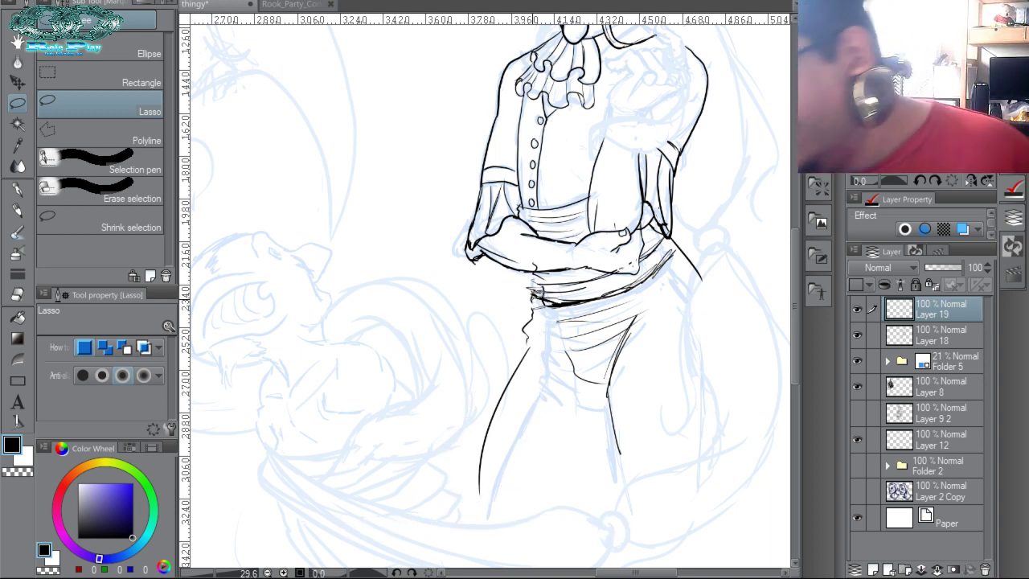
Ink the small rounded fingertip and the ring-like curves over the far shoulder with the G-pen.
drag(653, 218, 631, 345)
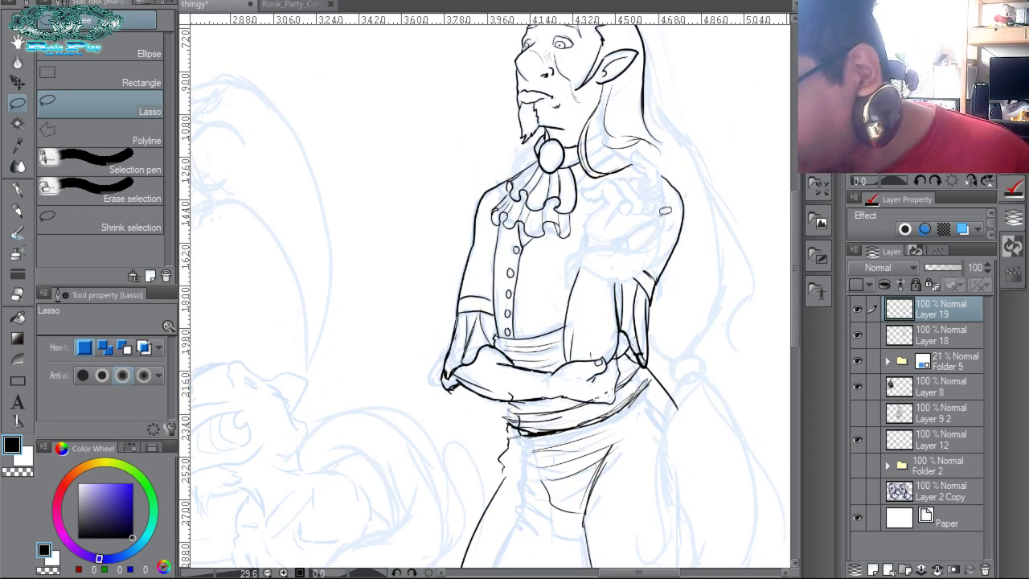
key(ctrl+space)
drag(658, 221, 701, 274)
key(p)
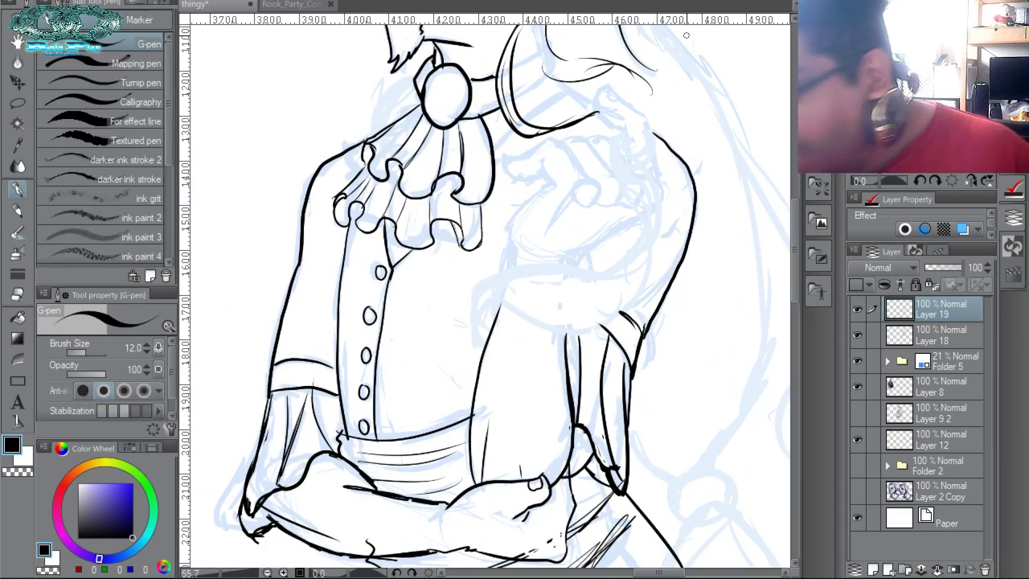
drag(670, 199, 667, 278)
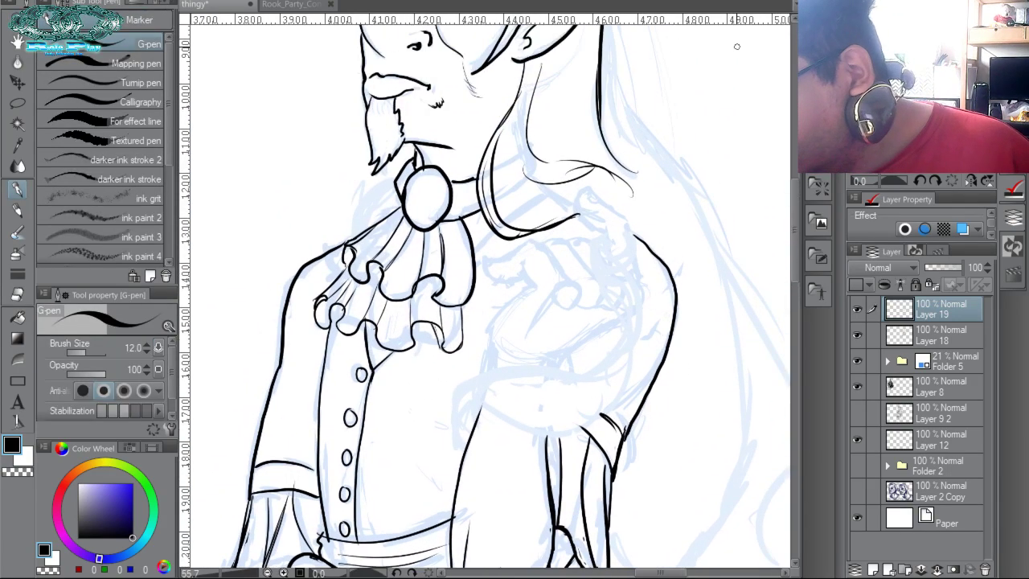
drag(690, 237, 660, 145)
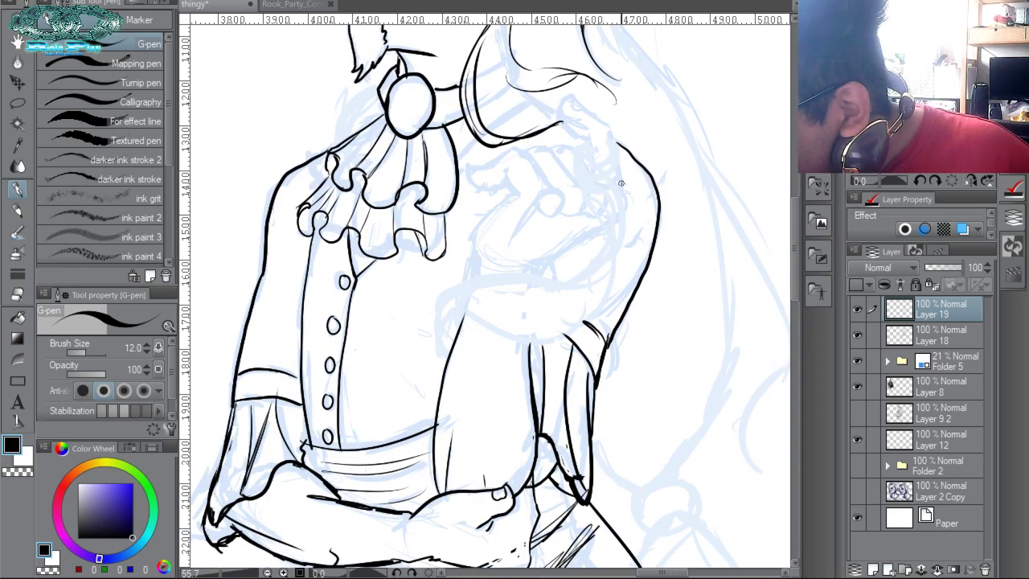
mouse_move(621, 174)
mouse_down()
mouse_move(626, 191)
mouse_move(612, 127)
mouse_move(573, 98)
mouse_move(609, 127)
mouse_move(586, 110)
mouse_move(602, 165)
mouse_move(620, 140)
mouse_move(608, 174)
mouse_up()
drag(618, 135, 624, 179)
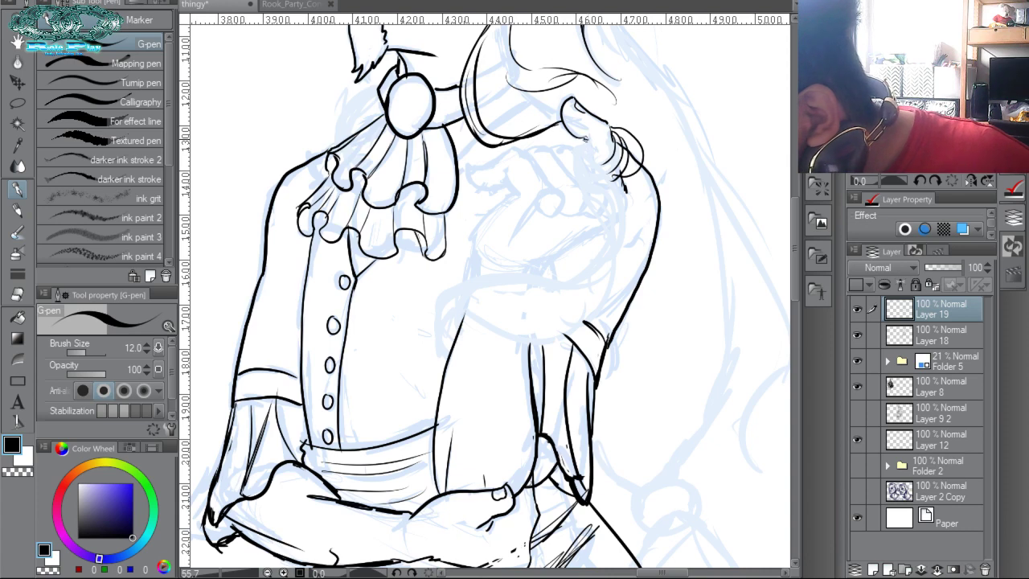
Replace the first curve below the rings with a long S-shaped line sweeping from the shoulder to the chest, adding inner contour lines.
mouse_move(586, 139)
mouse_down()
mouse_move(612, 189)
mouse_move(593, 264)
mouse_up()
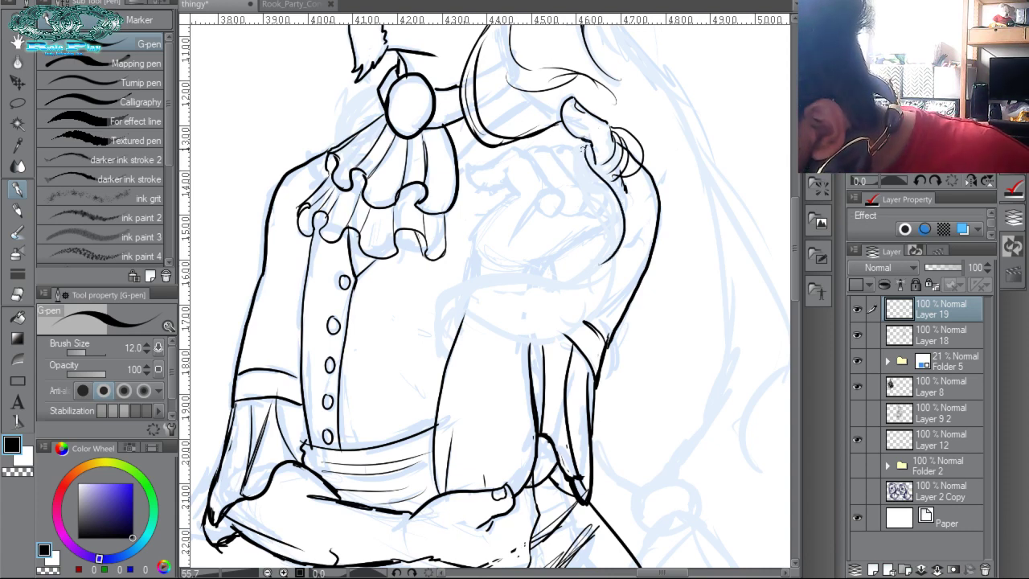
key(ctrl+z)
mouse_move(593, 160)
mouse_down()
mouse_move(616, 207)
mouse_move(574, 286)
mouse_up()
drag(594, 160, 623, 179)
mouse_move(584, 141)
mouse_down()
mouse_move(588, 193)
mouse_move(577, 181)
mouse_move(590, 252)
mouse_move(590, 242)
mouse_move(598, 248)
mouse_move(571, 271)
mouse_move(499, 240)
mouse_move(512, 257)
mouse_move(495, 251)
mouse_move(454, 290)
mouse_up()
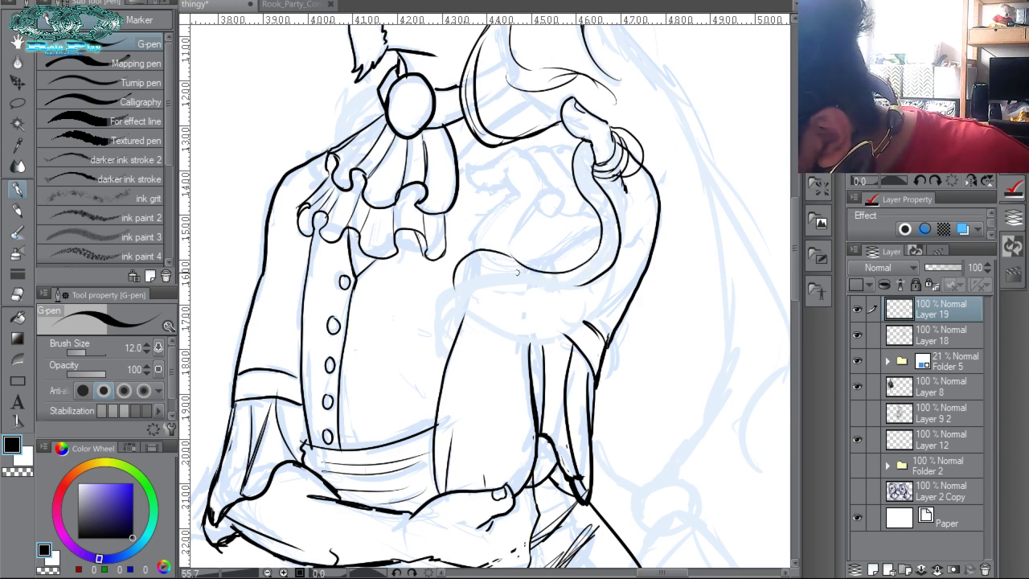
drag(520, 261, 467, 286)
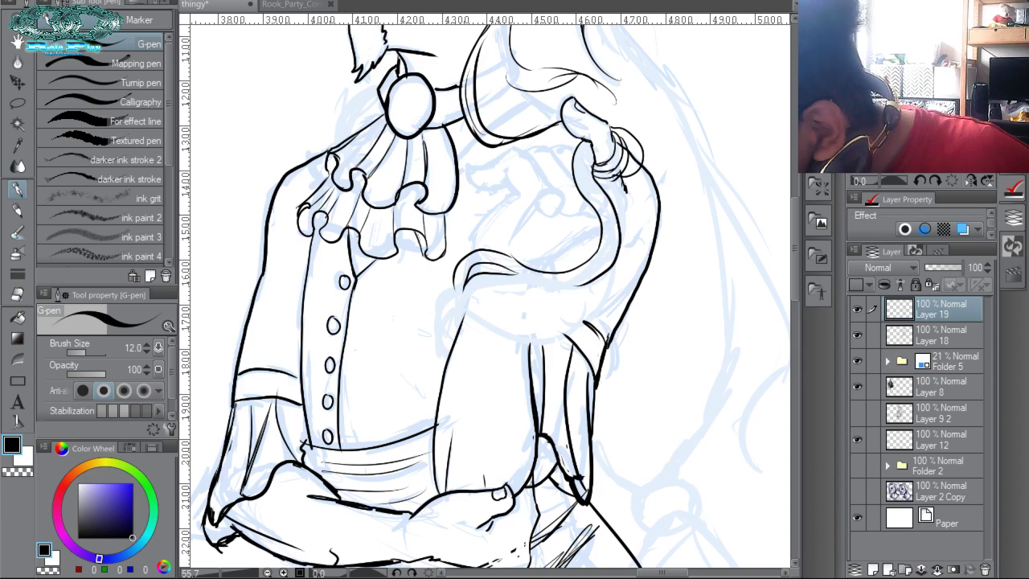
Ink the curved band's outer edge and pointed end at the chest, and extend the sleeve line up to it.
mouse_move(601, 186)
mouse_down()
mouse_move(629, 236)
mouse_move(566, 303)
mouse_move(569, 286)
mouse_move(558, 300)
mouse_move(505, 283)
mouse_move(460, 308)
mouse_move(470, 297)
mouse_move(460, 322)
mouse_up()
drag(455, 280, 460, 318)
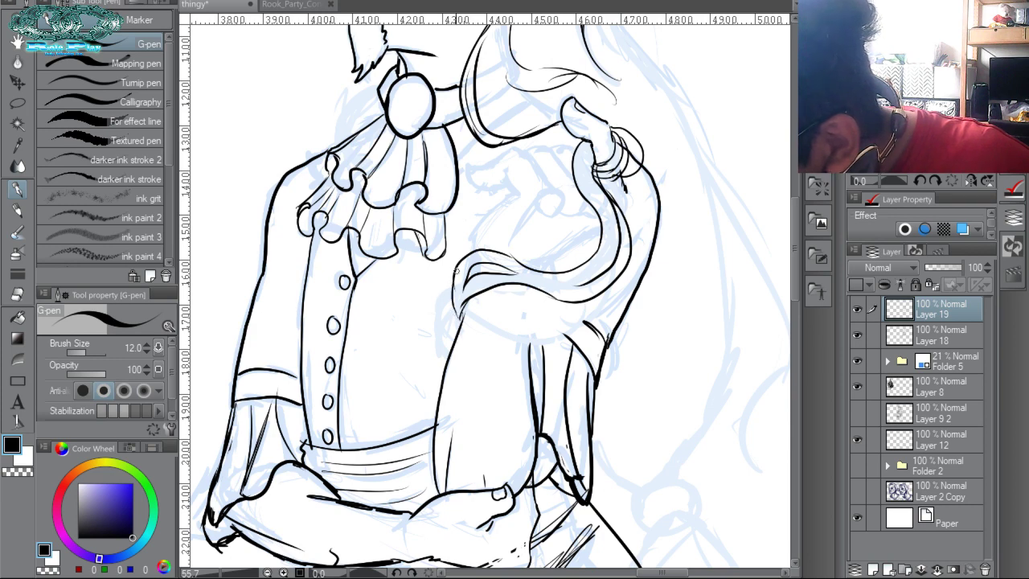
drag(468, 255, 458, 316)
drag(452, 275, 453, 311)
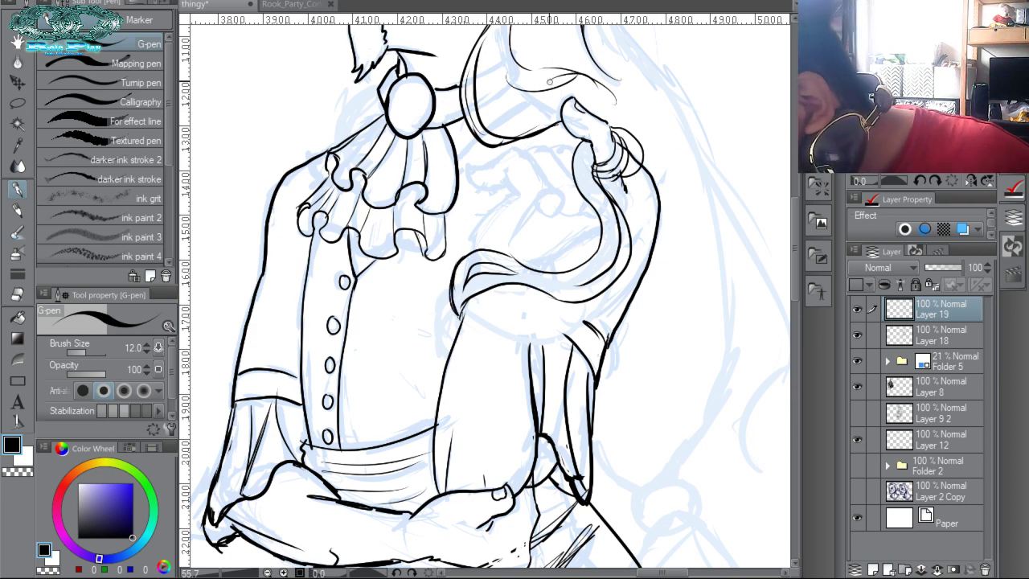
mouse_move(530, 311)
mouse_down()
mouse_move(529, 357)
mouse_move(533, 287)
mouse_move(527, 331)
mouse_up()
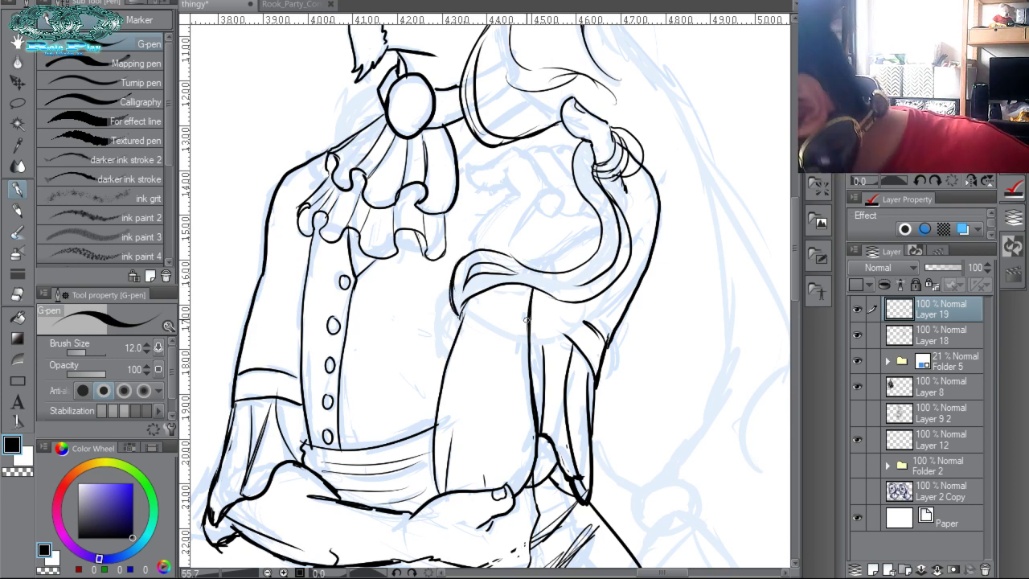
Ink the fingers, palm creases and outline of the hand inside the curved band, and refine the fingertip by the shoulder.
drag(601, 231, 546, 266)
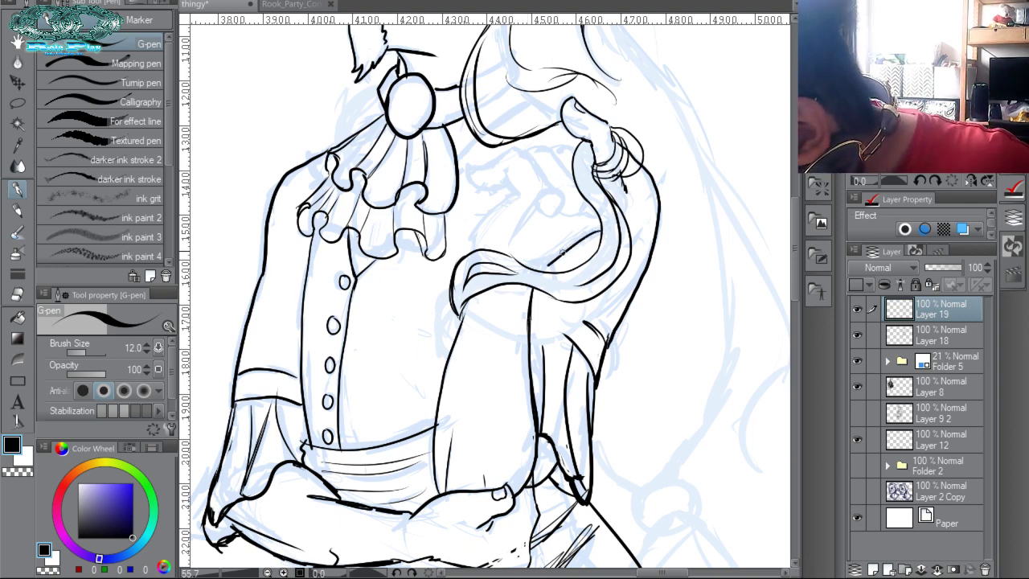
mouse_move(552, 192)
mouse_down()
mouse_move(555, 217)
mouse_move(530, 237)
mouse_up()
drag(585, 209, 560, 233)
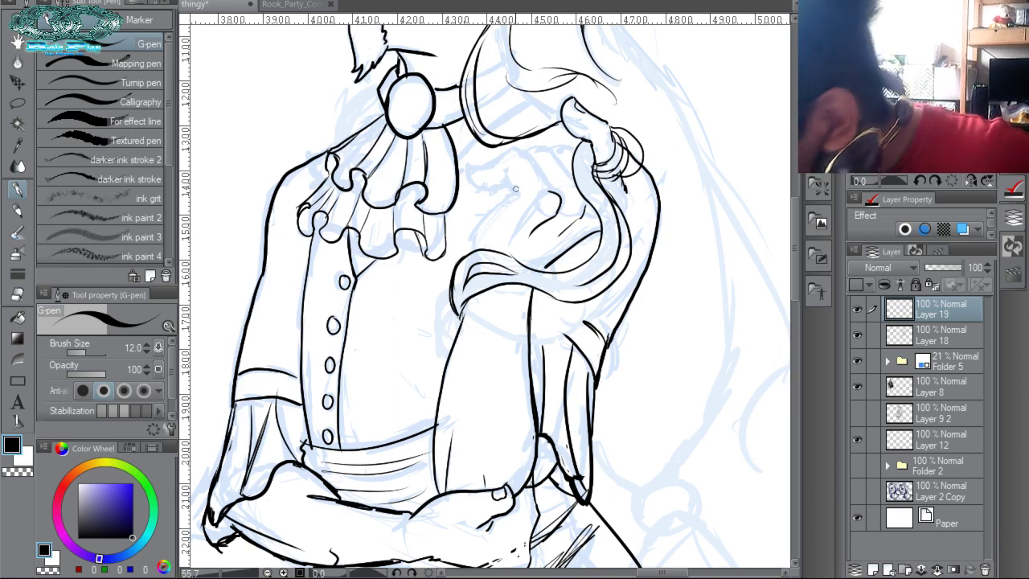
mouse_move(515, 194)
mouse_down()
mouse_move(482, 216)
mouse_move(473, 254)
mouse_up()
mouse_move(514, 170)
mouse_down()
mouse_move(492, 188)
mouse_move(470, 167)
mouse_up()
mouse_move(551, 180)
mouse_down()
mouse_move(514, 148)
mouse_move(468, 169)
mouse_up()
drag(529, 155, 570, 145)
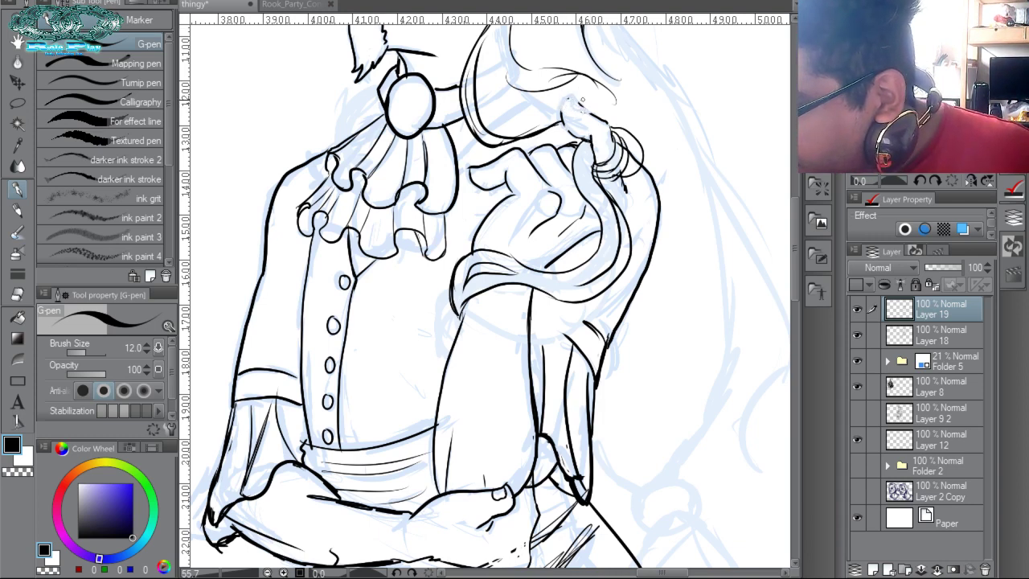
mouse_move(562, 123)
mouse_down()
mouse_move(570, 103)
mouse_move(586, 109)
mouse_move(570, 106)
mouse_move(578, 120)
mouse_move(567, 113)
mouse_move(578, 112)
mouse_move(591, 135)
mouse_up()
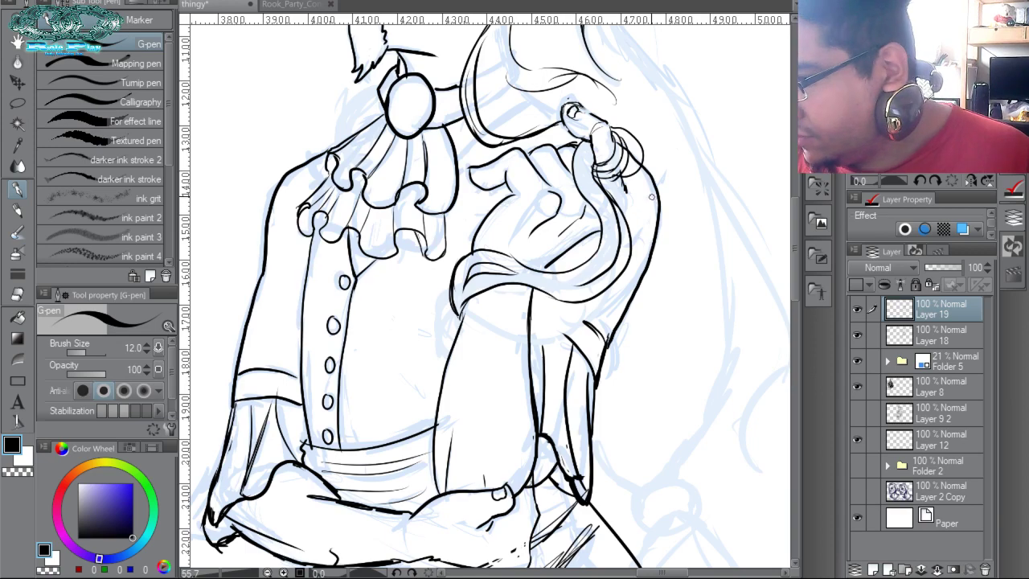
Erase the stray specks along the folded forearm's lower edge using the pen with transparent color.
key(ctrl+space)
drag(654, 198, 680, 64)
scroll(681, 202, up, 5)
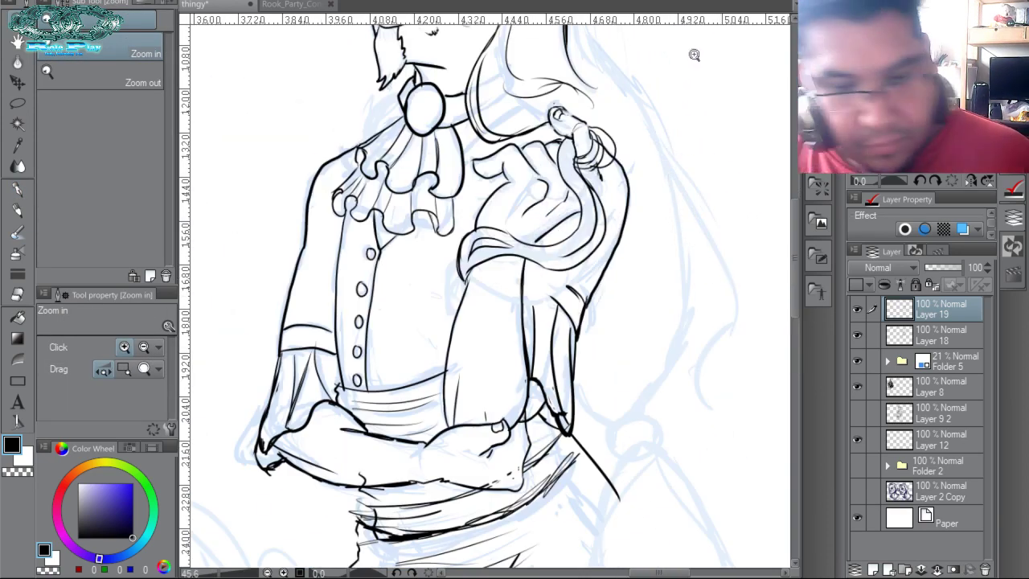
key(p)
key(c)
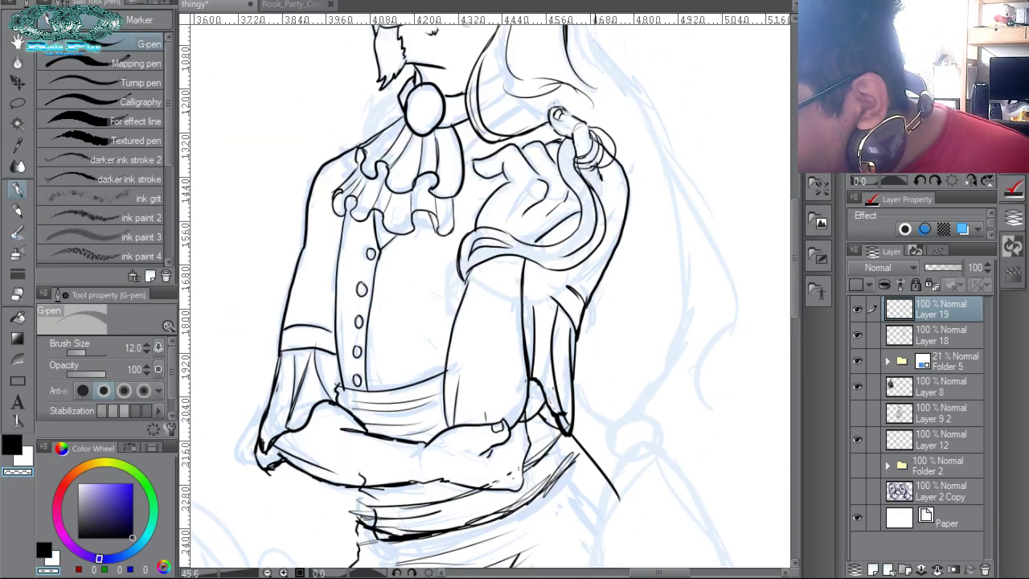
key(c)
key(c)
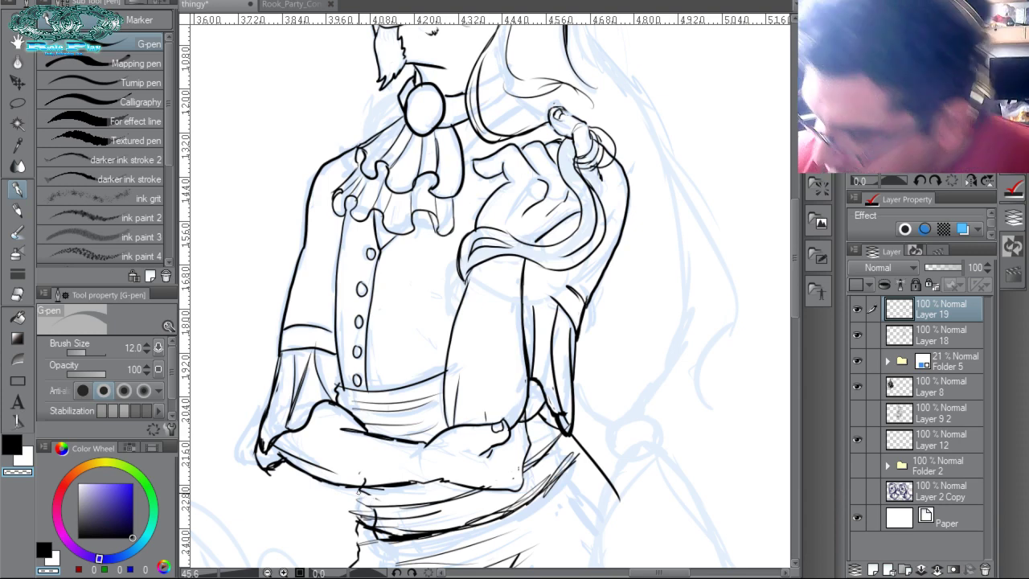
Ink the sash's front edge as a bulging fold directly beneath the folded forearm in black.
drag(550, 424, 620, 229)
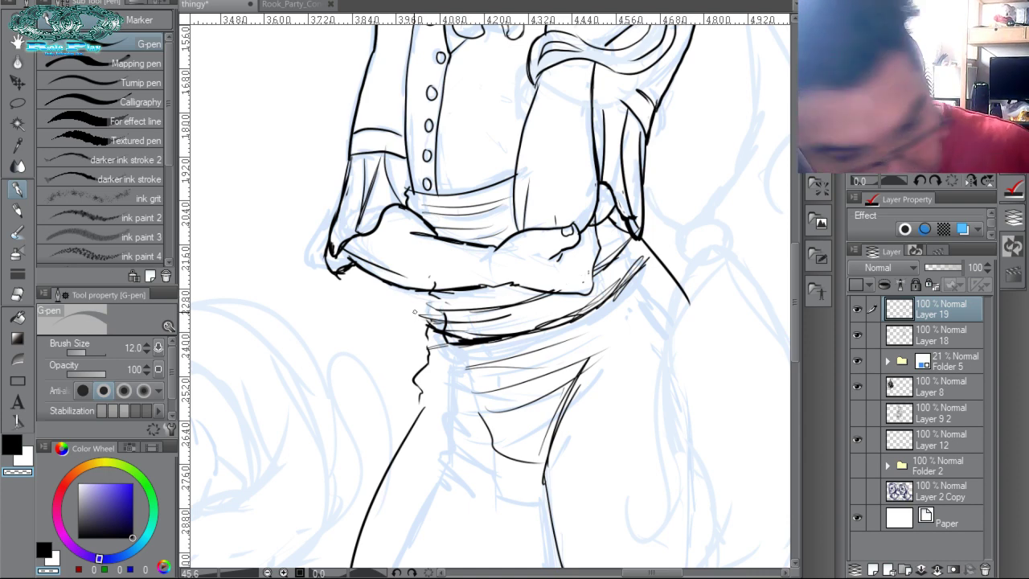
key(c)
mouse_move(412, 291)
mouse_down()
mouse_move(422, 329)
mouse_move(433, 312)
mouse_move(414, 301)
mouse_move(426, 326)
mouse_up()
key(ctrl+z)
key(ctrl+z)
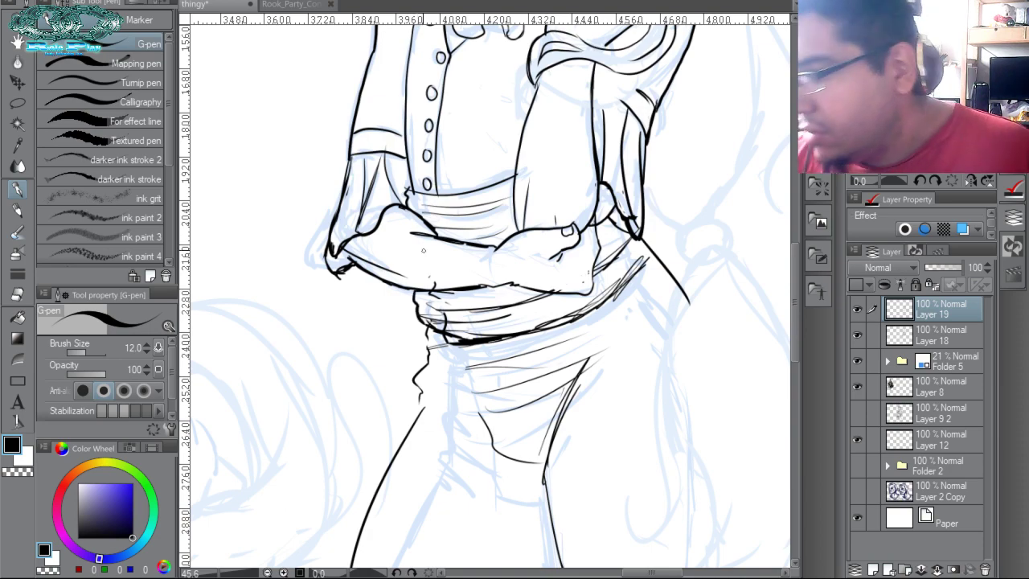
Ink thin curved fold lines across the front of the hips below the sash.
drag(513, 29, 453, 213)
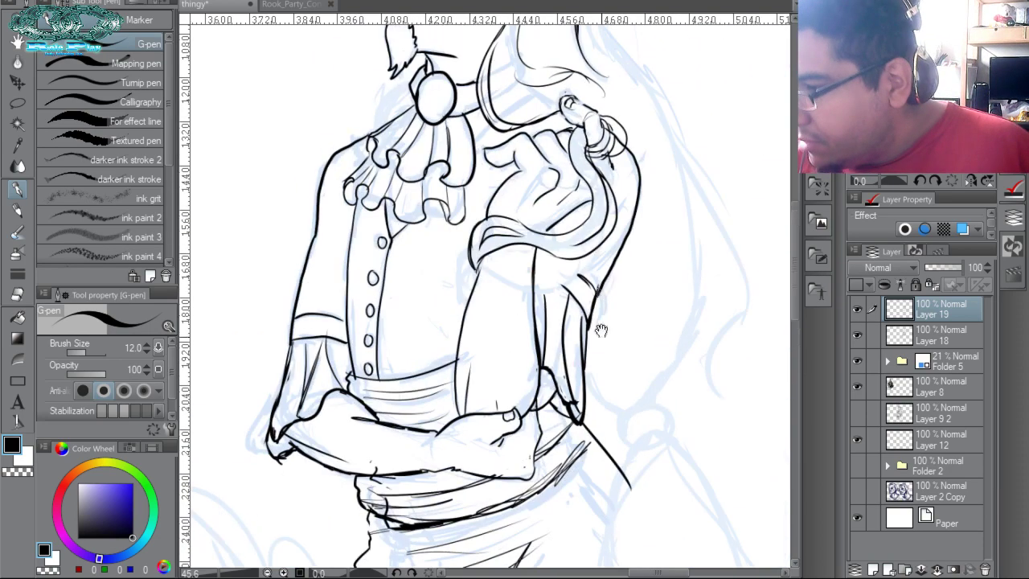
drag(659, 310, 616, 51)
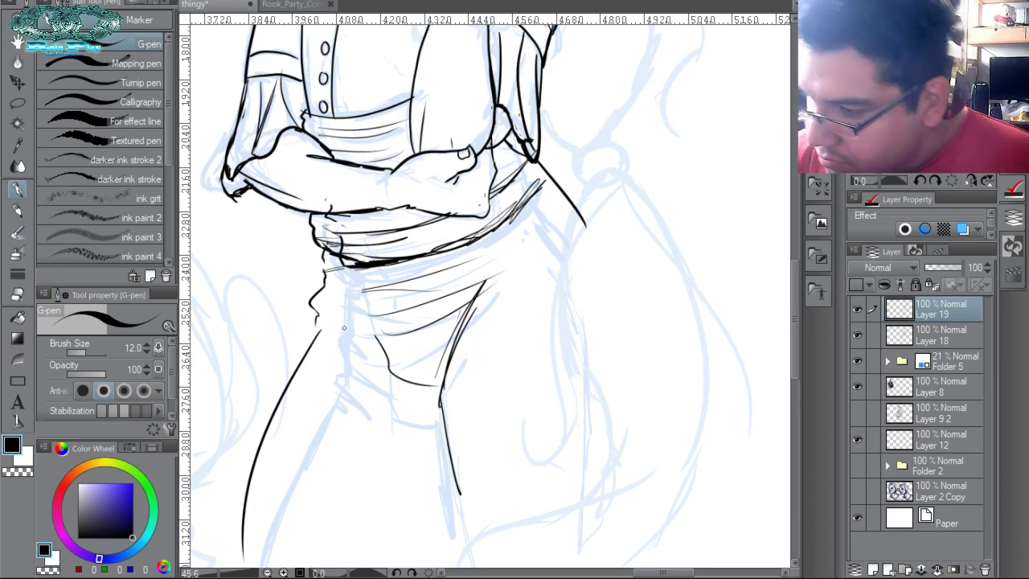
drag(324, 323, 376, 329)
drag(327, 300, 418, 294)
scroll(552, 294, down, 5)
scroll(551, 294, left, 1)
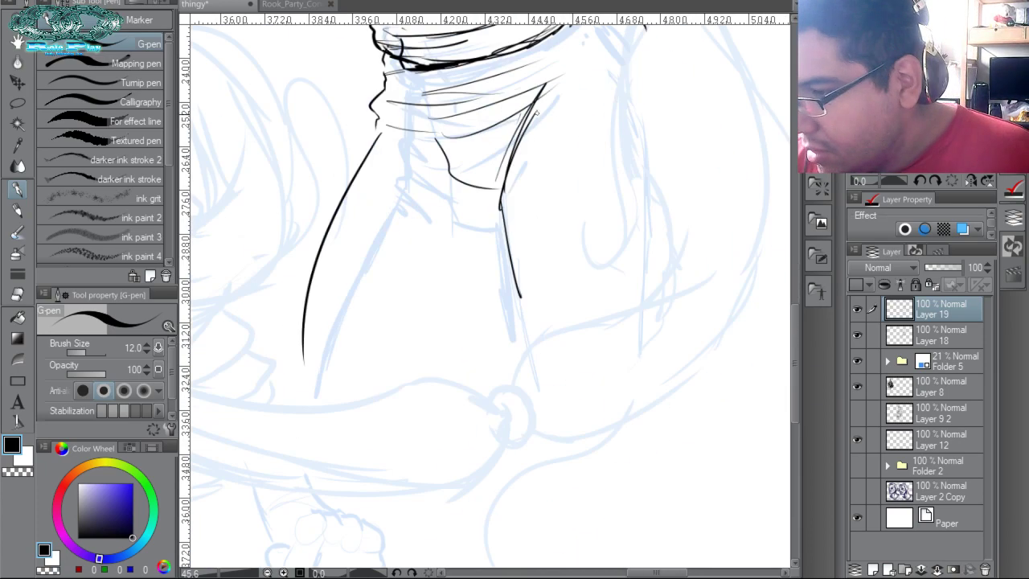
scroll(584, 285, up, 6)
scroll(584, 285, left, 1)
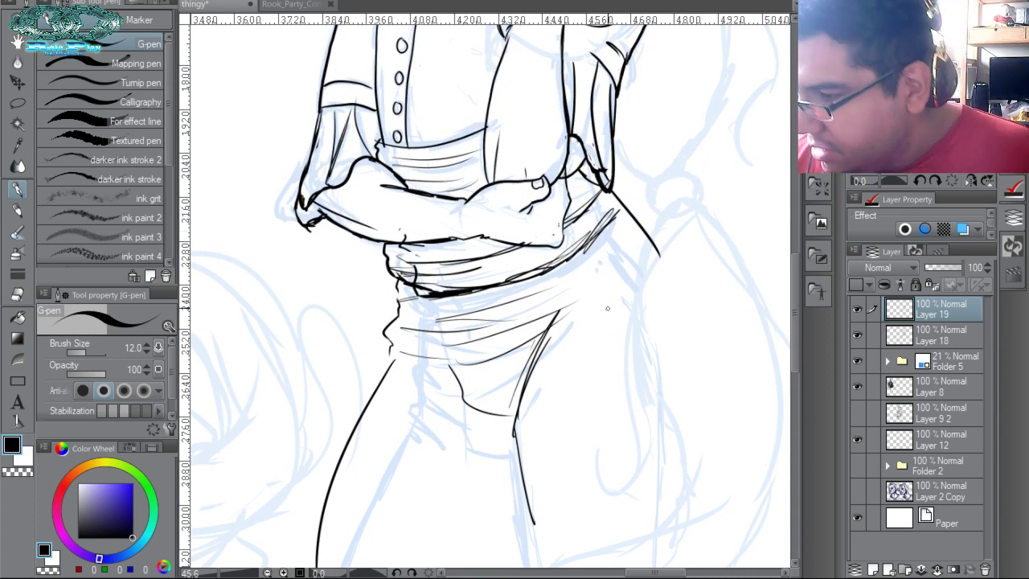
Erase the jagged front hip edge and ink straighter slanted strokes down the hip from the sash.
key(ctrl+z)
key(ctrl+z)
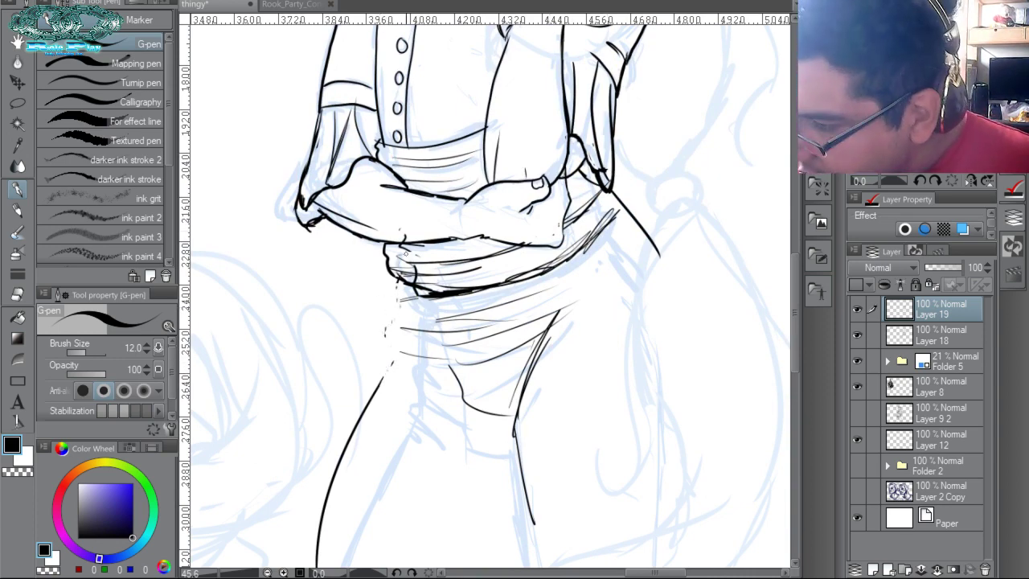
mouse_move(386, 274)
mouse_down()
mouse_move(405, 352)
mouse_move(397, 298)
mouse_move(417, 361)
mouse_up()
drag(420, 314, 439, 346)
drag(420, 316, 444, 380)
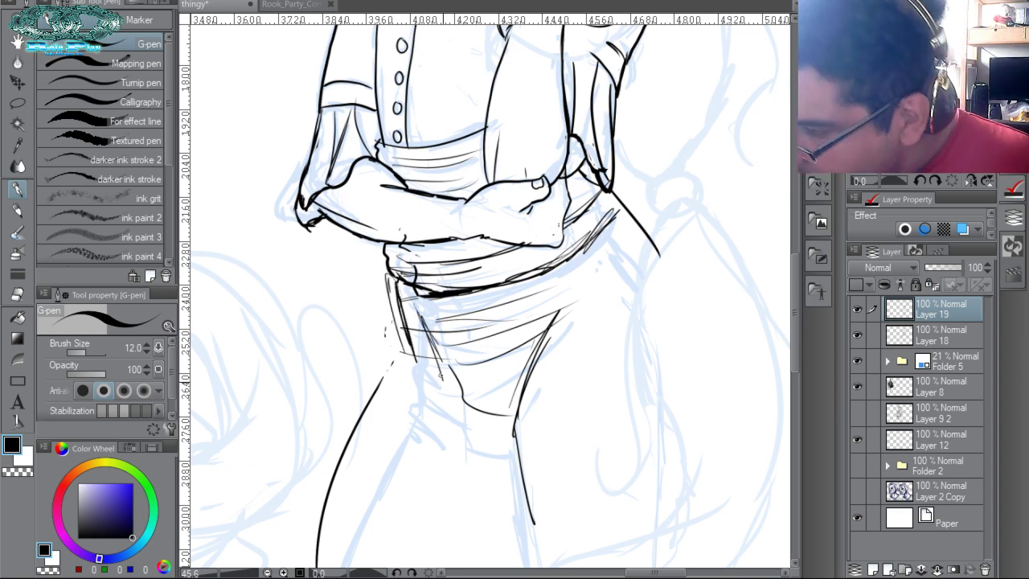
Thicken the front leg's outer line and join its upper end to the new hip edge.
drag(486, 309, 535, 160)
mouse_move(450, 167)
mouse_down()
mouse_move(463, 233)
mouse_move(363, 500)
mouse_up()
mouse_move(403, 307)
mouse_down()
mouse_move(418, 245)
mouse_move(370, 370)
mouse_move(364, 429)
mouse_up()
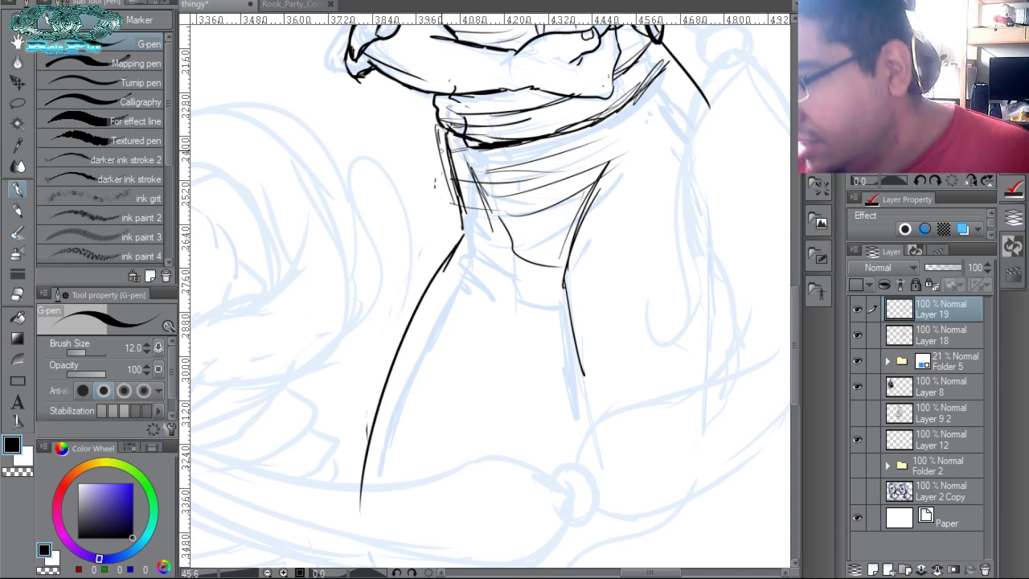
Extend the other leg line downward from below the sash folds with overlapping strokes, and trim its doubled edges.
mouse_move(590, 304)
mouse_down()
mouse_move(564, 241)
mouse_move(540, 317)
mouse_move(550, 338)
mouse_up()
drag(540, 203, 556, 356)
drag(538, 227, 561, 375)
drag(545, 319, 576, 403)
drag(547, 144, 539, 318)
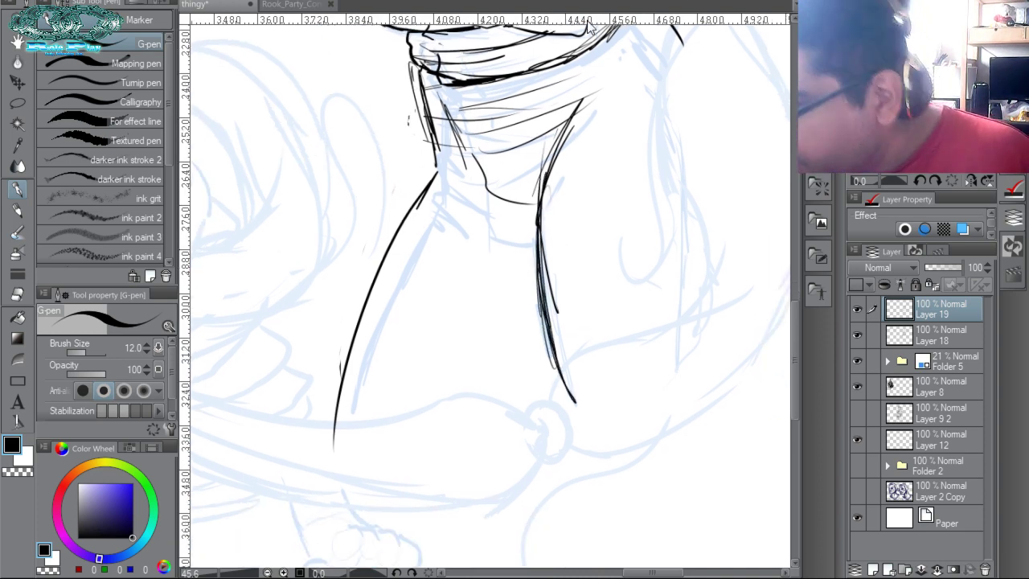
drag(543, 241, 558, 312)
drag(541, 227, 550, 325)
drag(543, 253, 552, 341)
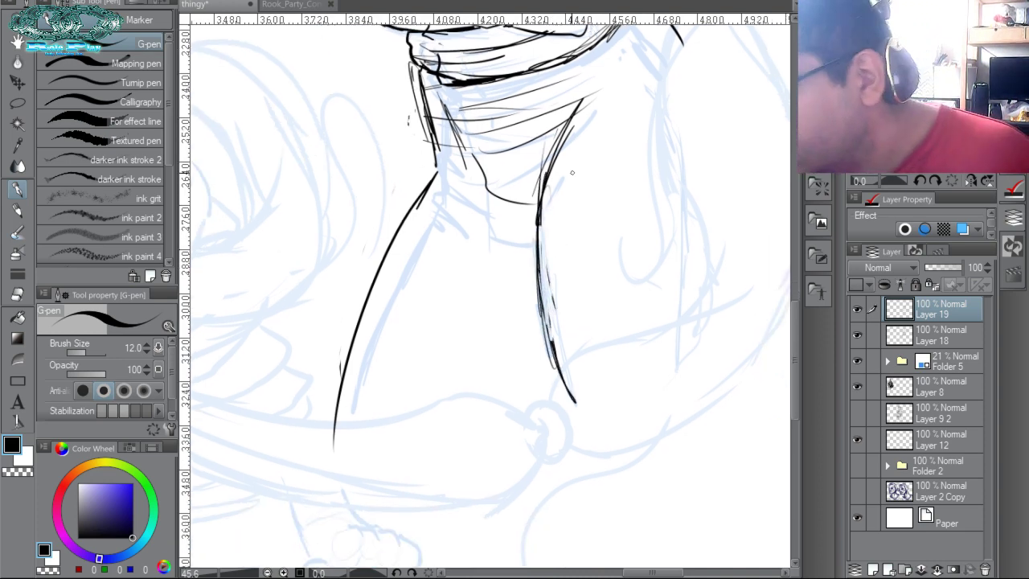
Ink the round upper hair tie behind the waist and the inner contour of the hair bundle curving down beside the legs.
key(ctrl+space)
drag(615, 252, 563, 311)
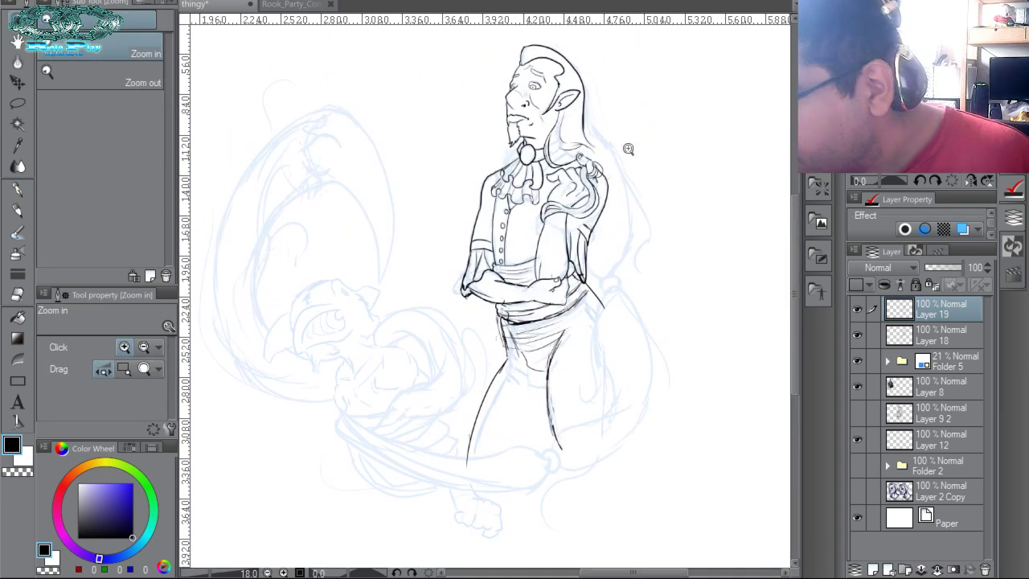
drag(632, 208, 648, 225)
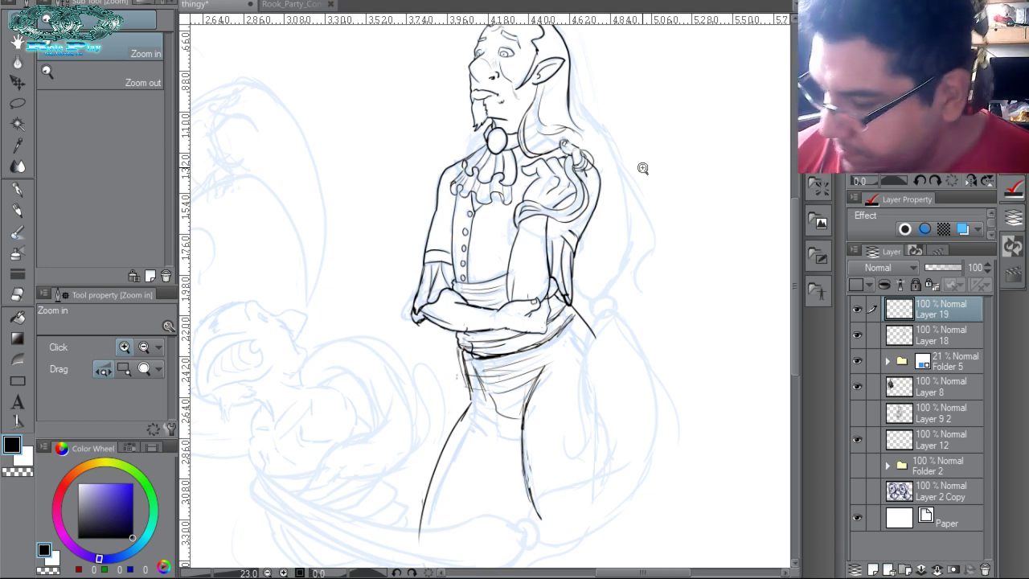
click(616, 305)
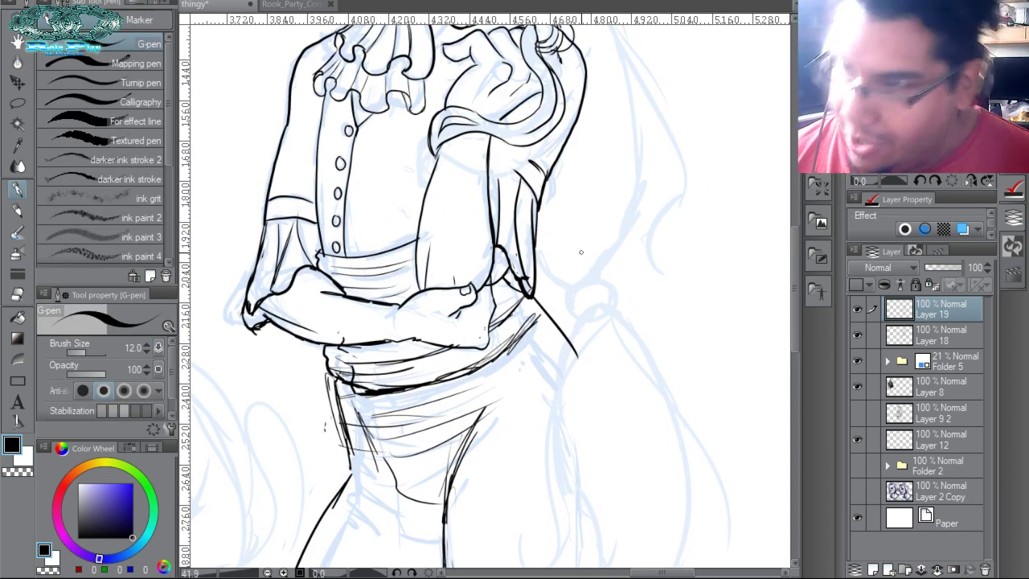
mouse_move(612, 307)
mouse_down()
mouse_move(577, 320)
mouse_move(618, 305)
mouse_move(605, 281)
mouse_move(572, 287)
mouse_move(579, 323)
mouse_up()
key(ctrl+z)
key(ctrl+z)
key(ctrl+z)
key(space)
mouse_move(638, 263)
mouse_down()
mouse_move(595, 365)
mouse_move(646, 60)
mouse_up()
mouse_move(560, 120)
mouse_down()
mouse_move(548, 142)
mouse_move(537, 279)
mouse_move(527, 175)
mouse_move(551, 294)
mouse_move(424, 330)
mouse_move(413, 371)
mouse_up()
mouse_move(577, 174)
mouse_down()
mouse_move(519, 214)
mouse_move(453, 167)
mouse_up()
drag(544, 105, 538, 102)
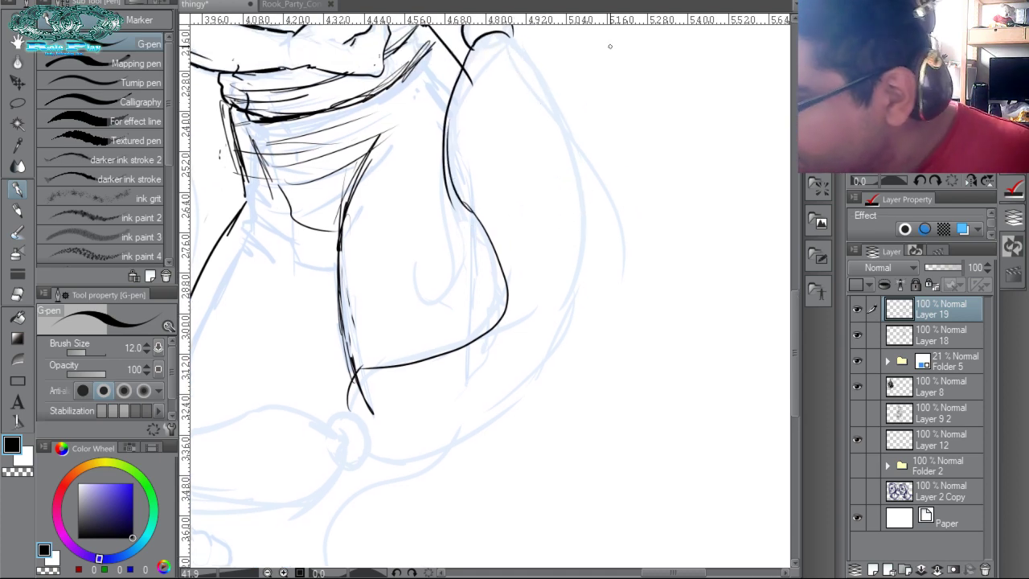
Flip the canvas view, ink the hair bundle's long outer contour, and outline the round lower hair tie at its end.
click(945, 181)
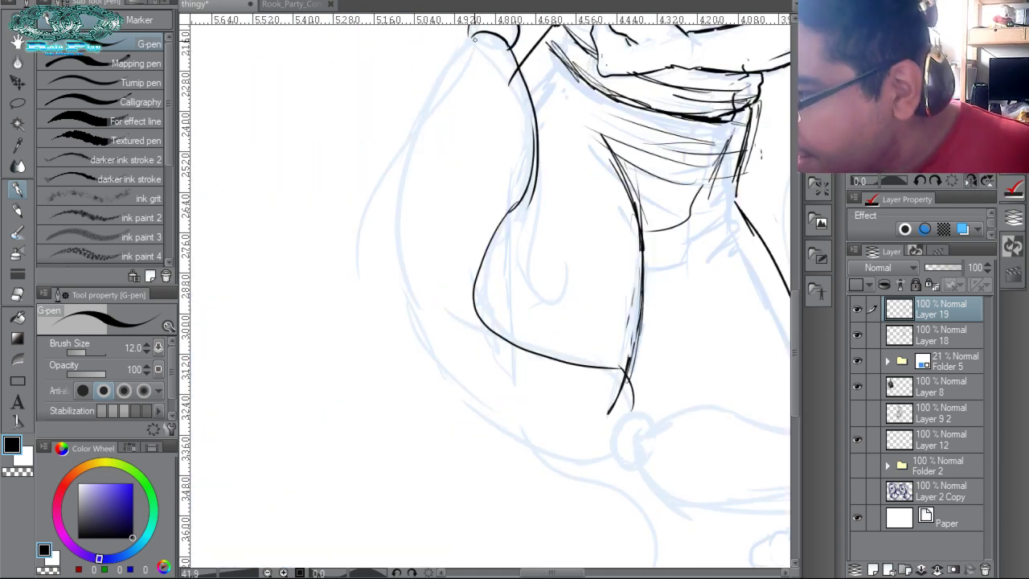
mouse_move(474, 36)
mouse_down()
mouse_move(417, 121)
mouse_move(393, 222)
mouse_move(413, 333)
mouse_move(464, 411)
mouse_move(541, 454)
mouse_move(619, 446)
mouse_up()
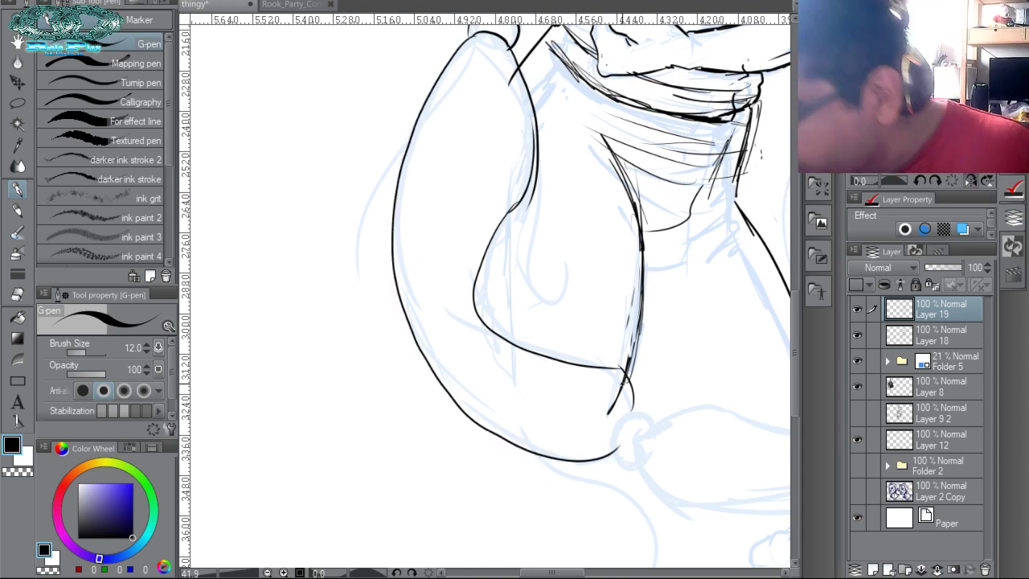
drag(694, 340, 670, 234)
mouse_move(629, 316)
mouse_down()
mouse_move(602, 308)
mouse_move(616, 353)
mouse_up()
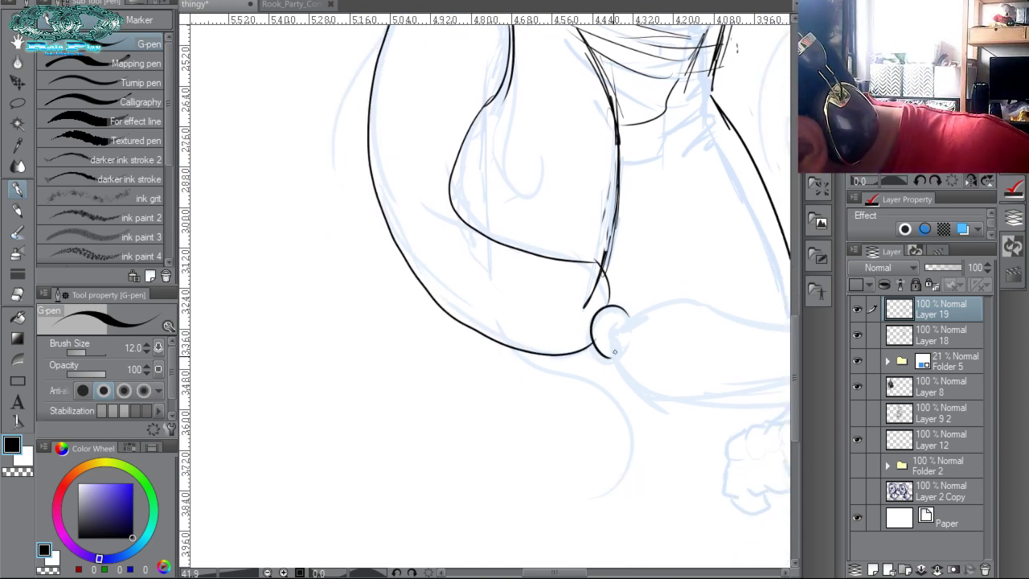
Rotate the view and ink both long edges of the hair section running from the lower tie to the small creature, closing its rounded tip.
drag(673, 292, 611, 205)
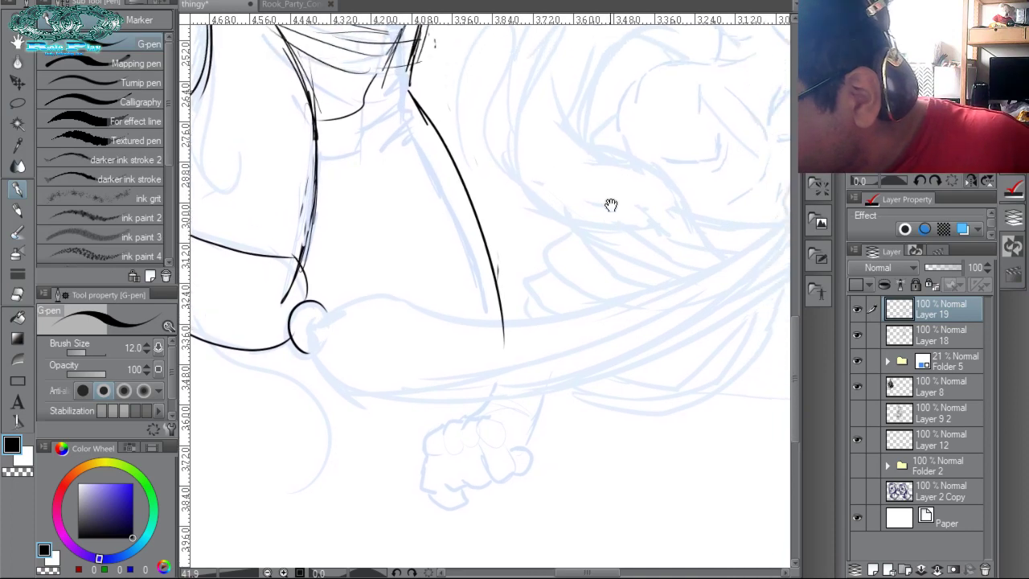
click(887, 180)
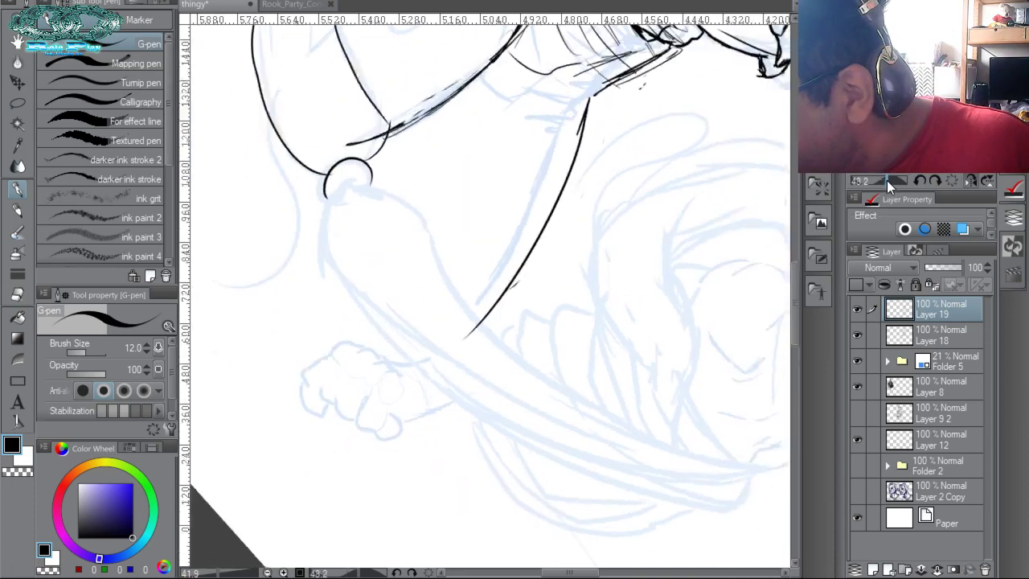
drag(887, 180, 893, 181)
drag(572, 213, 540, 189)
mouse_move(398, 102)
mouse_down()
mouse_move(443, 151)
mouse_move(515, 450)
mouse_move(570, 522)
mouse_up()
mouse_move(386, 104)
mouse_down()
mouse_move(349, 261)
mouse_move(541, 567)
mouse_up()
drag(518, 372, 375, 99)
drag(367, 268, 470, 279)
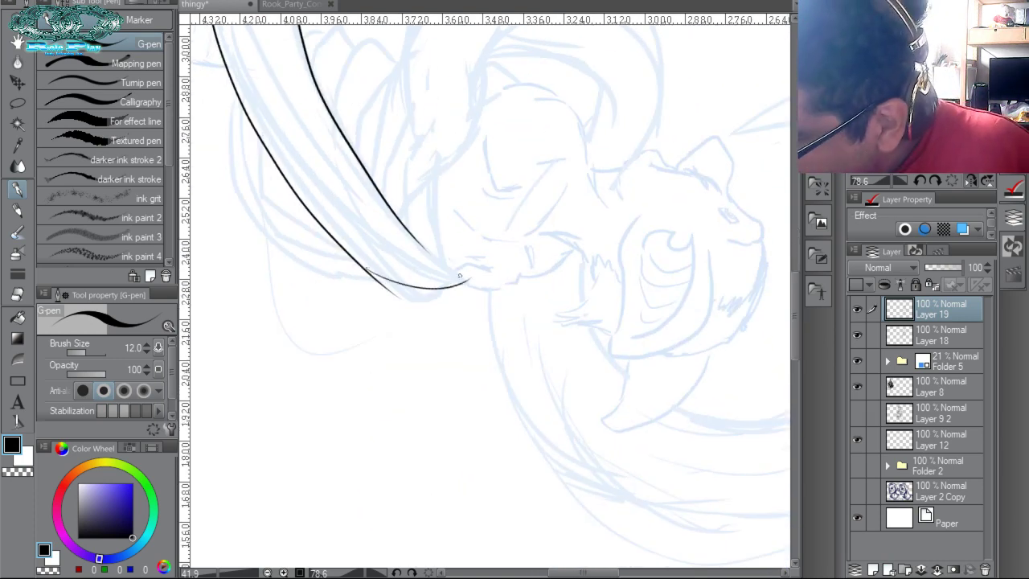
drag(369, 271, 481, 291)
drag(399, 225, 470, 279)
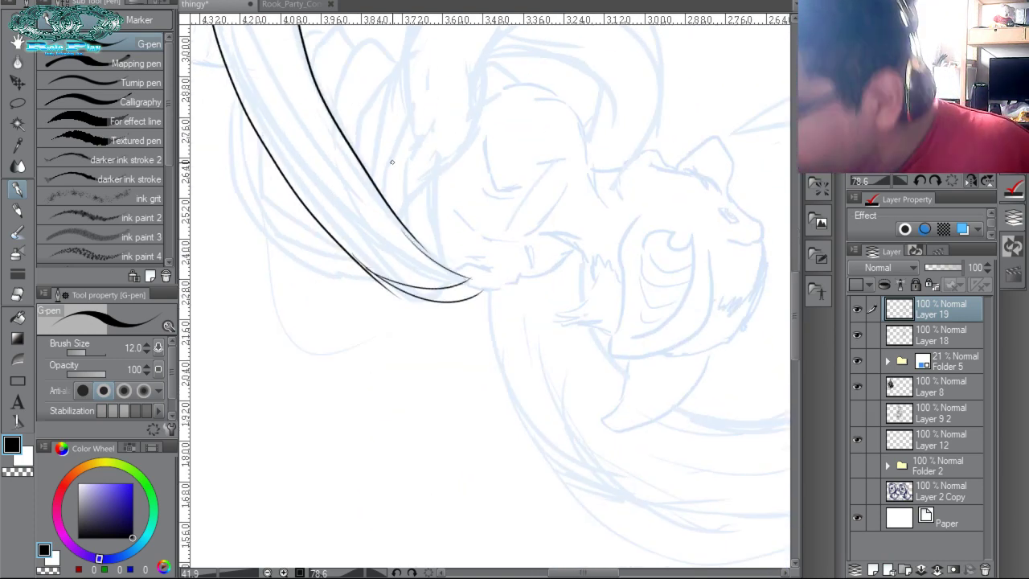
Reset the view rotation and thicken the outline of the round lower hair tie.
click(952, 181)
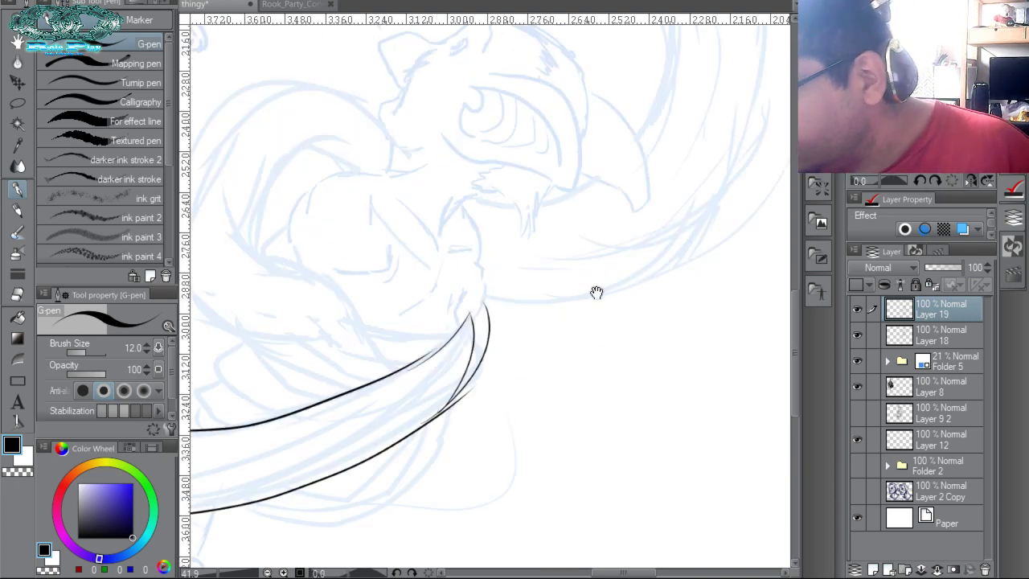
drag(376, 395, 786, 357)
drag(627, 300, 676, 287)
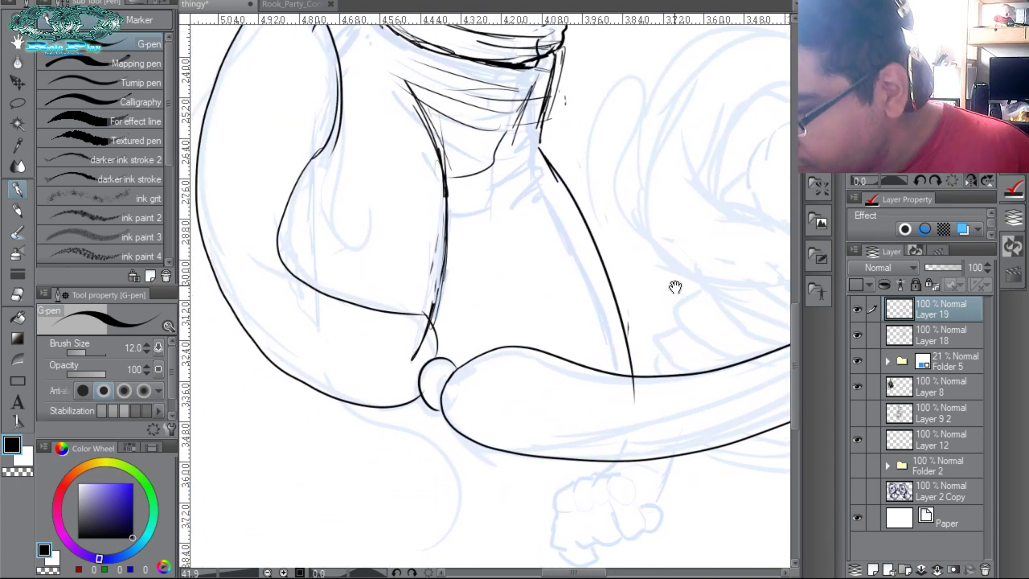
drag(433, 361, 440, 409)
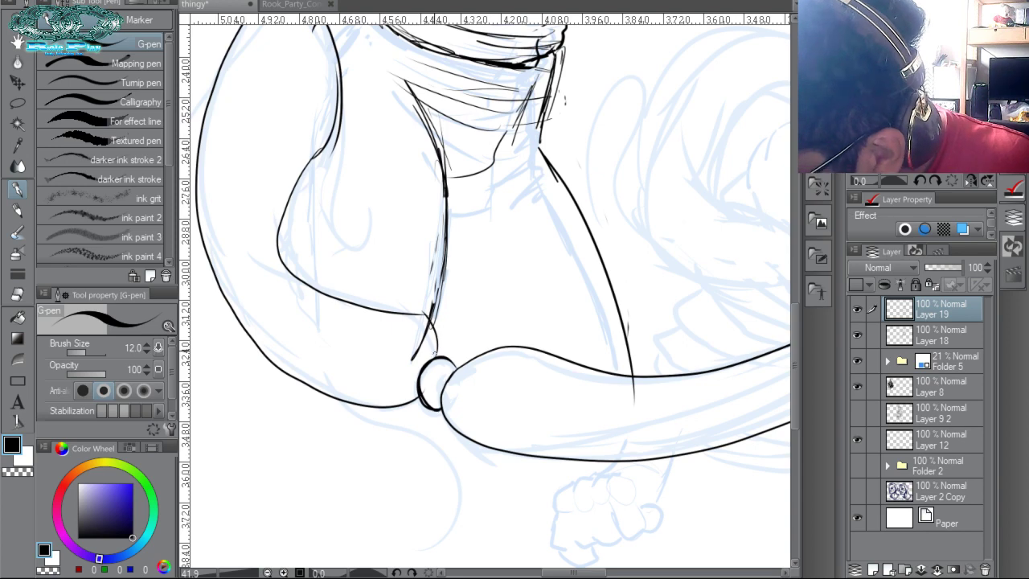
Ink a loose strand curling down from the hair bundle beneath the lower tie, and erase the contour line where they overlap.
drag(447, 300, 515, 284)
mouse_move(409, 361)
mouse_down()
mouse_move(386, 329)
mouse_move(465, 392)
mouse_move(430, 488)
mouse_move(470, 396)
mouse_move(492, 478)
mouse_up()
drag(431, 315, 520, 482)
drag(461, 397, 418, 281)
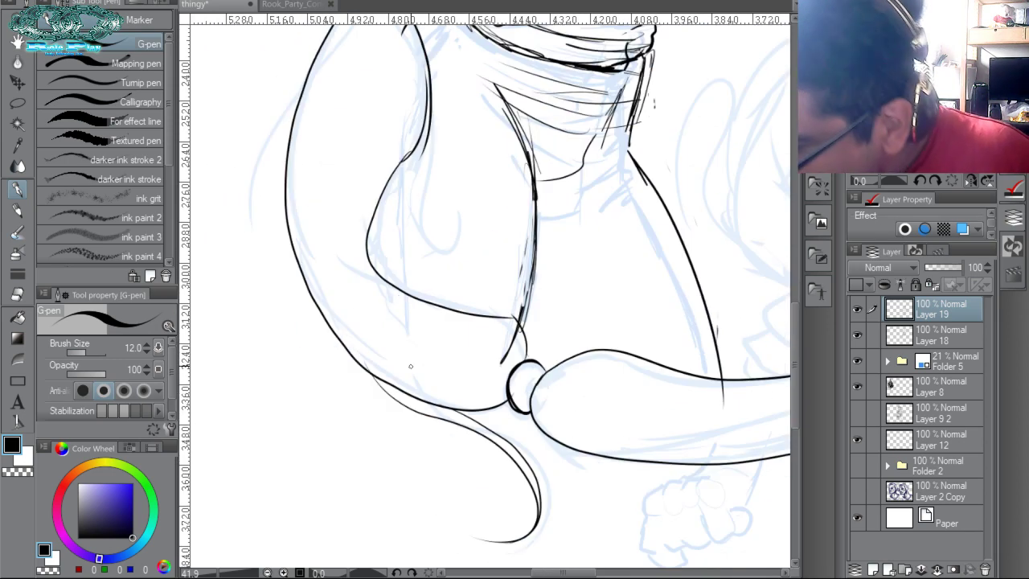
drag(415, 398, 442, 408)
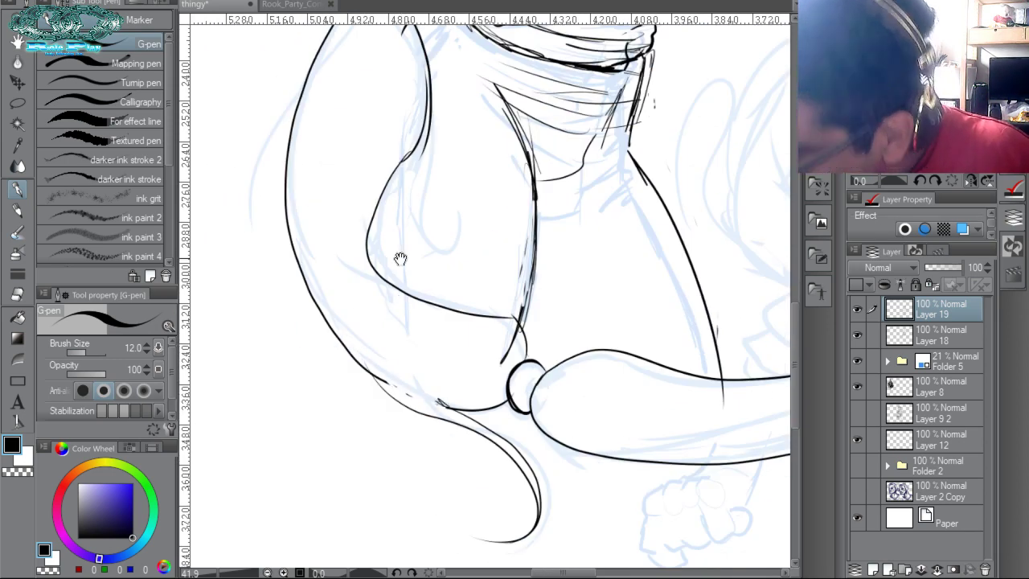
Ink a curled loose strand off the hair bundle's inner edge and a thin wisp along its outer edge.
drag(400, 259, 454, 363)
mouse_move(464, 259)
mouse_down()
mouse_move(513, 330)
mouse_move(484, 219)
mouse_up()
drag(516, 158, 591, 261)
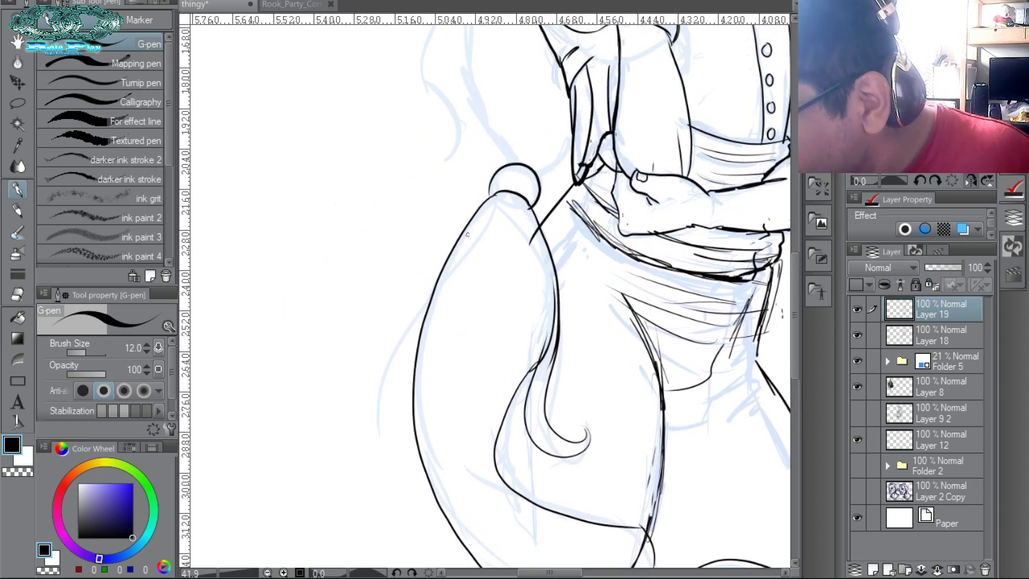
drag(472, 224, 392, 420)
drag(392, 382, 448, 285)
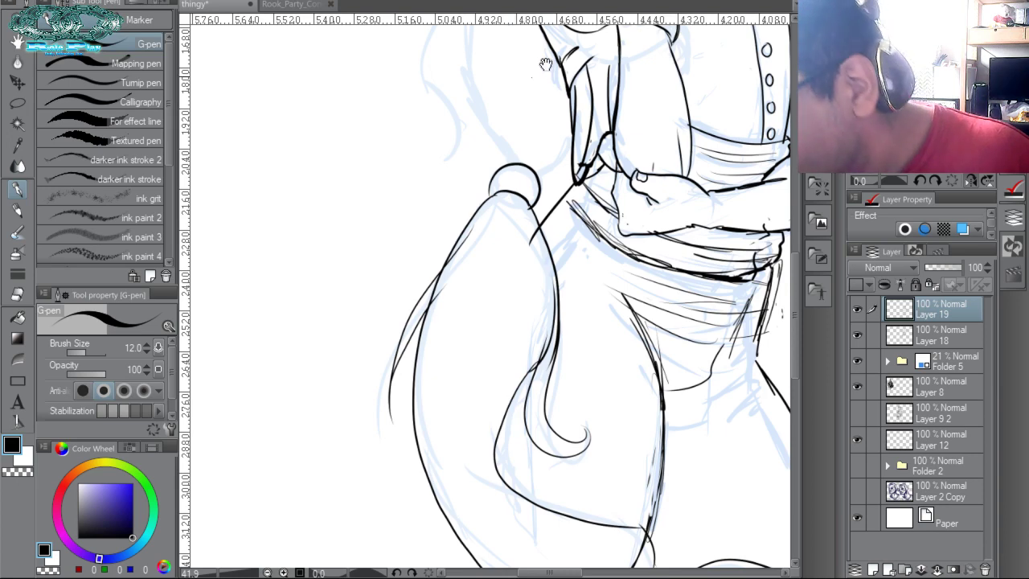
Ink the short curved hair edge connecting the upper hair tie to the sleeve.
drag(547, 64, 526, 245)
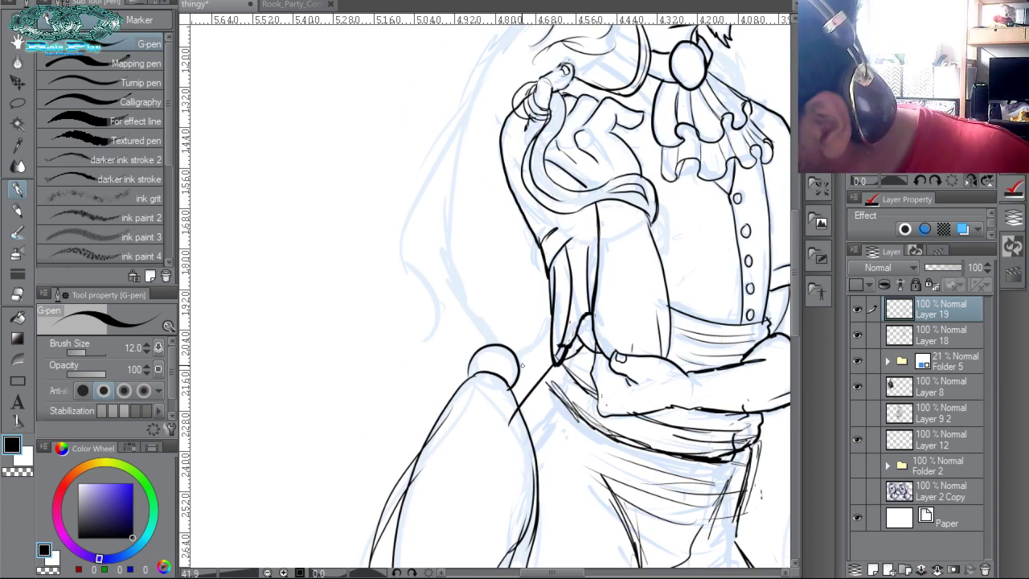
drag(519, 363, 556, 314)
key(ctrl+z)
drag(521, 371, 559, 321)
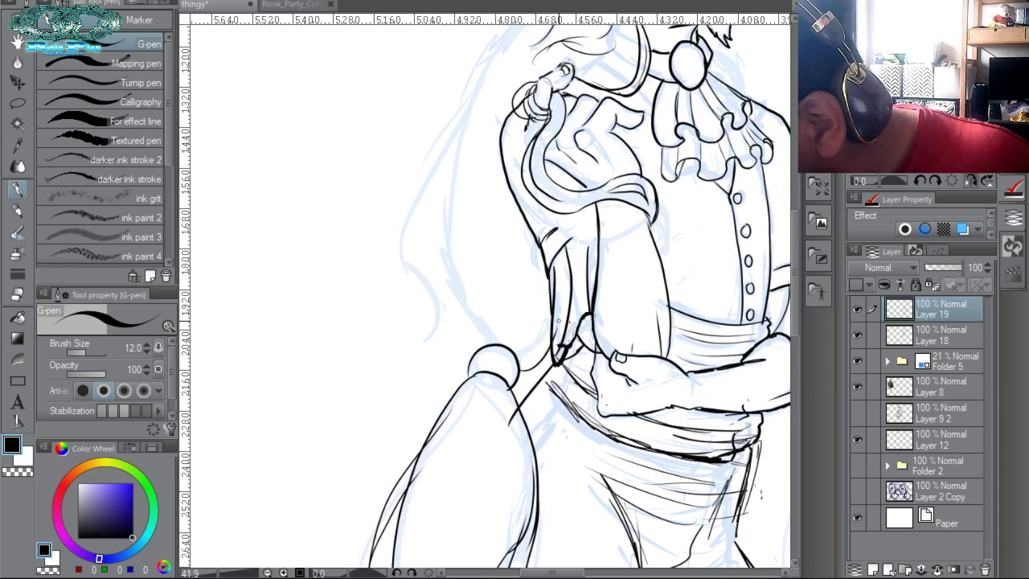
Ink the upper hair section's outer contour sweeping from behind the neck down to the upper hair tie, redoing the stroke wider.
drag(524, 289, 547, 372)
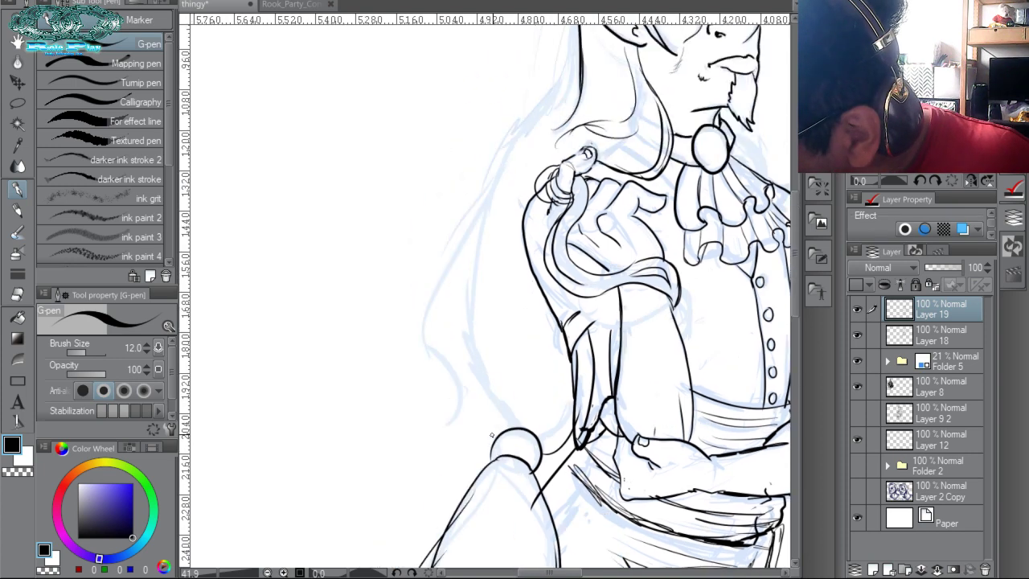
drag(582, 92, 594, 171)
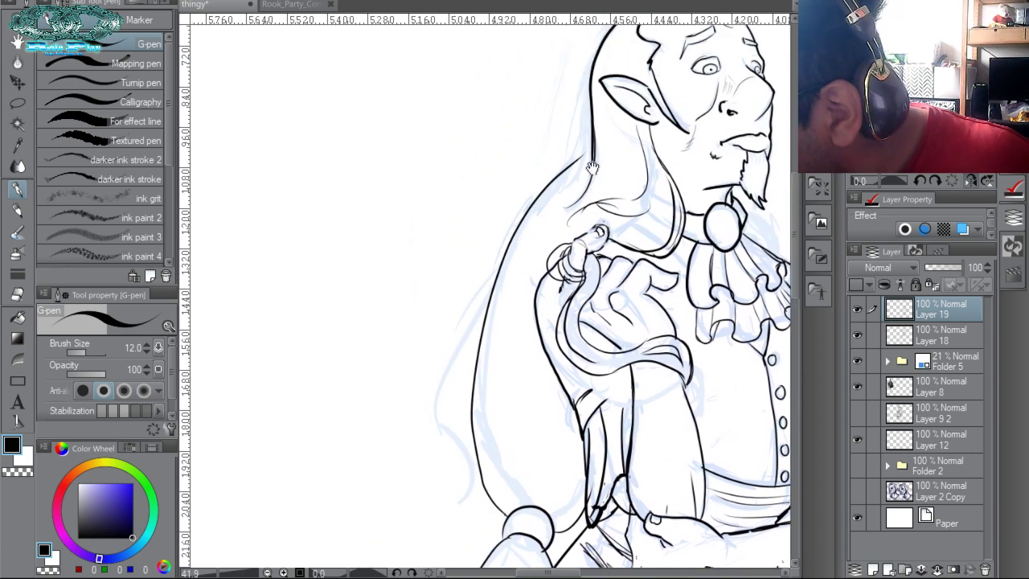
mouse_move(586, 129)
mouse_down()
mouse_move(550, 199)
mouse_move(491, 431)
mouse_move(529, 506)
mouse_up()
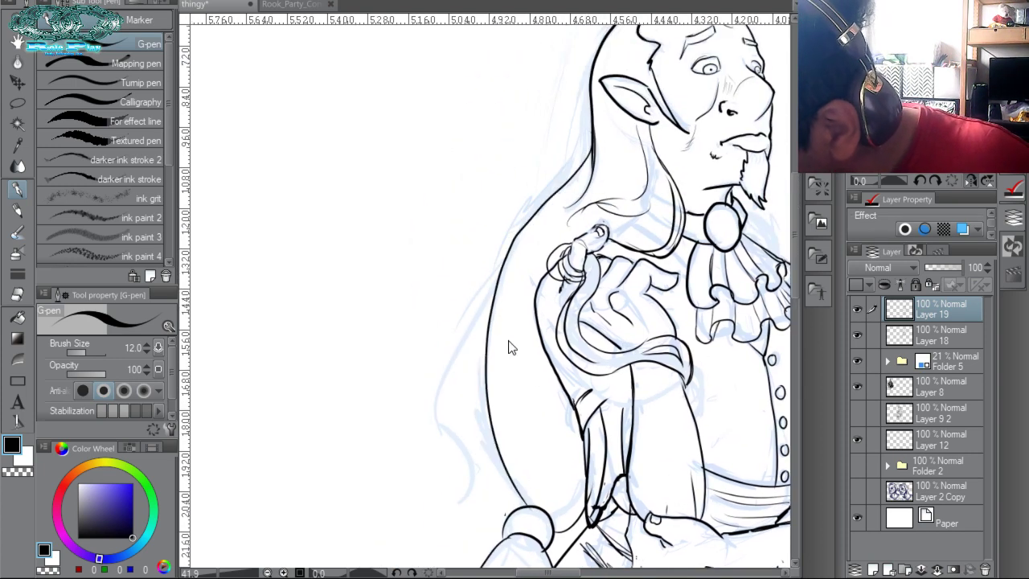
key(ctrl+z)
mouse_move(585, 159)
mouse_down()
mouse_move(477, 326)
mouse_move(505, 514)
mouse_up()
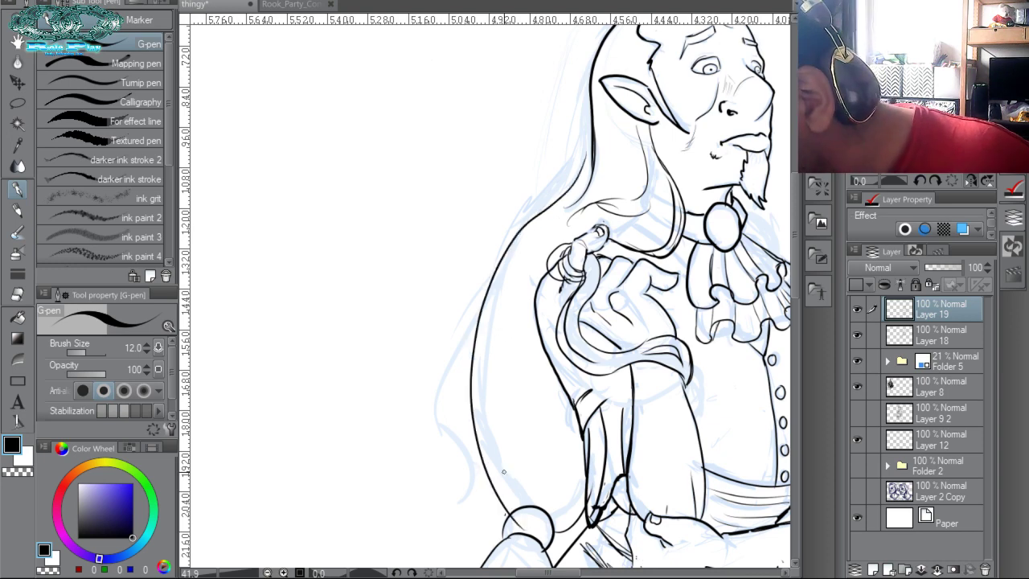
Ink a wavy loose lock off the upper hair section and a small curl above the tie, and trim the crossing lines.
drag(512, 350, 544, 214)
drag(463, 342, 533, 159)
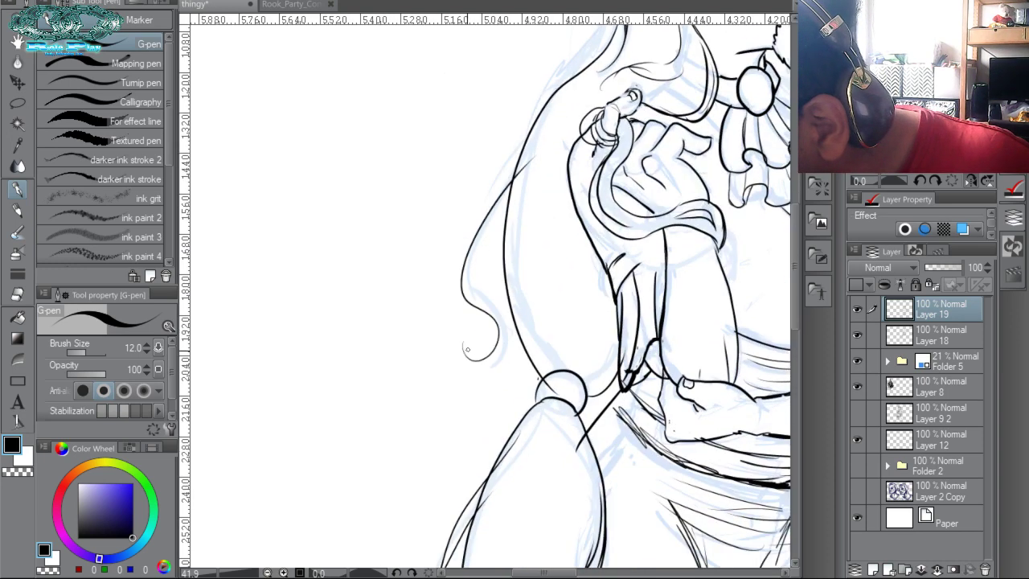
mouse_move(467, 349)
mouse_down()
mouse_move(492, 256)
mouse_move(524, 219)
mouse_up()
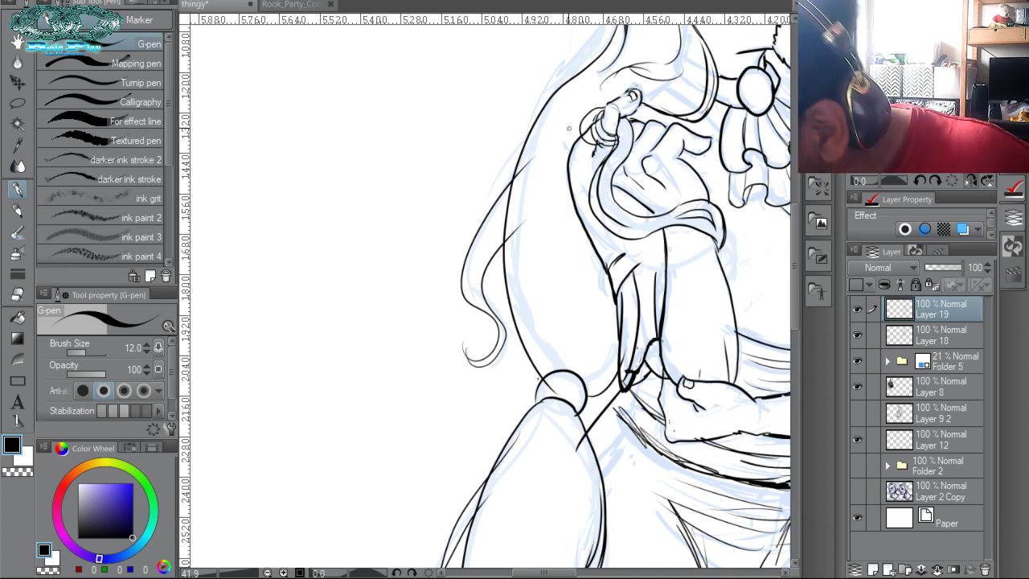
drag(509, 392, 532, 341)
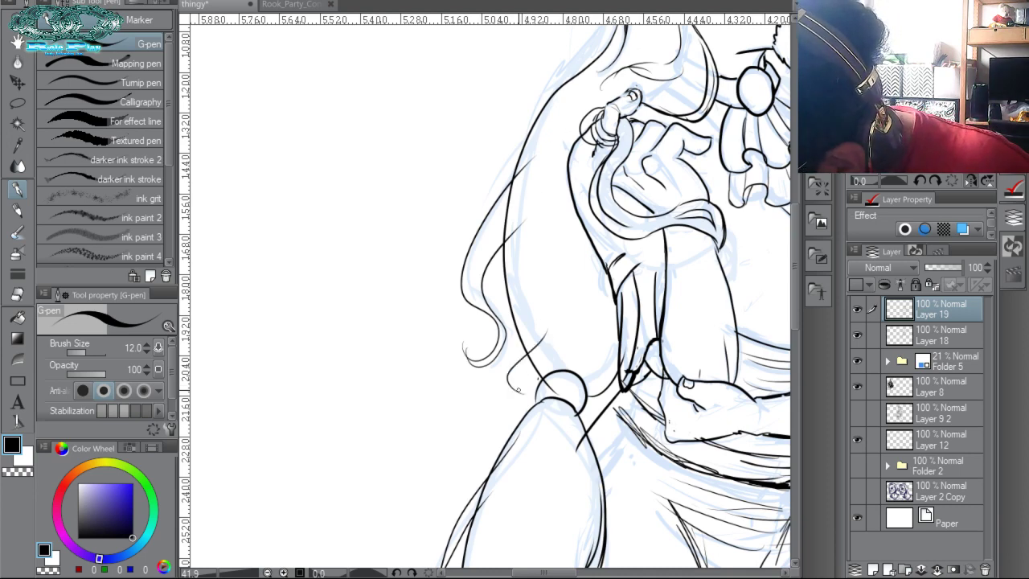
drag(518, 391, 534, 356)
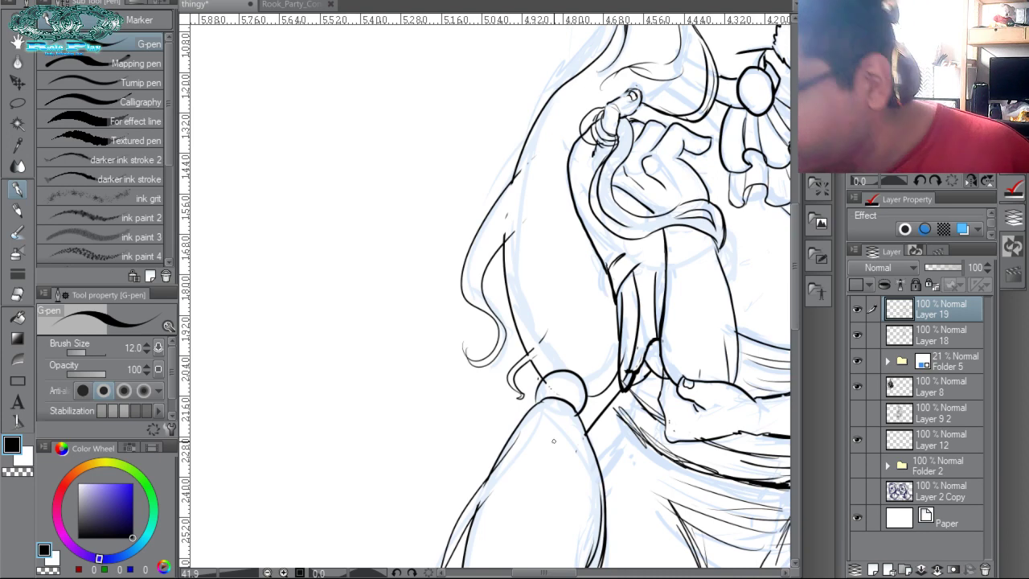
Ink the curved cuff band across the sleeve below the shoulder hand.
mouse_move(613, 268)
mouse_down()
mouse_move(662, 250)
mouse_move(686, 280)
mouse_move(627, 263)
mouse_up()
key(ctrl+z)
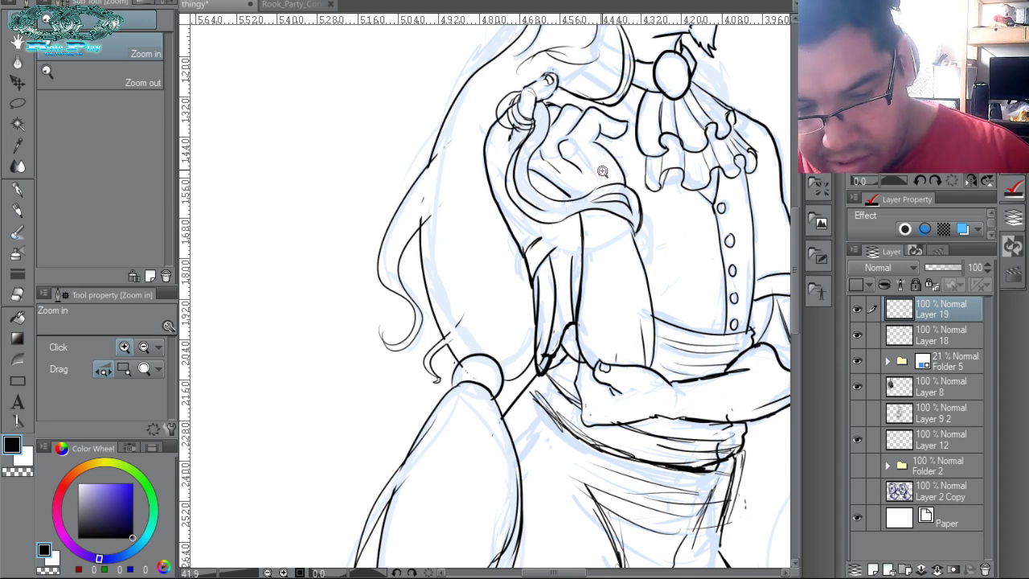
key(o)
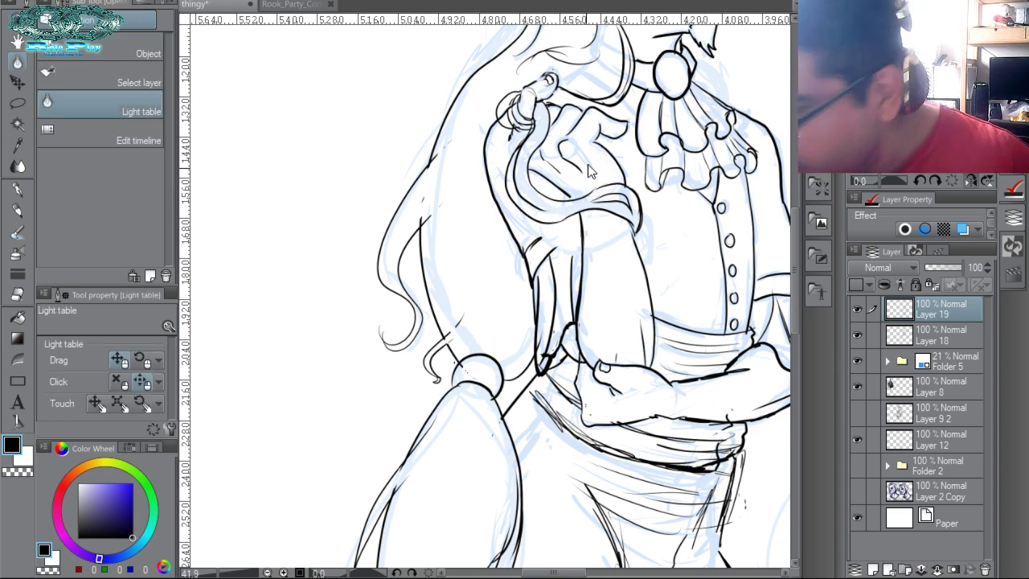
mouse_move(554, 269)
mouse_down()
mouse_move(608, 225)
mouse_move(604, 208)
mouse_move(611, 225)
mouse_move(607, 210)
mouse_up()
key(p)
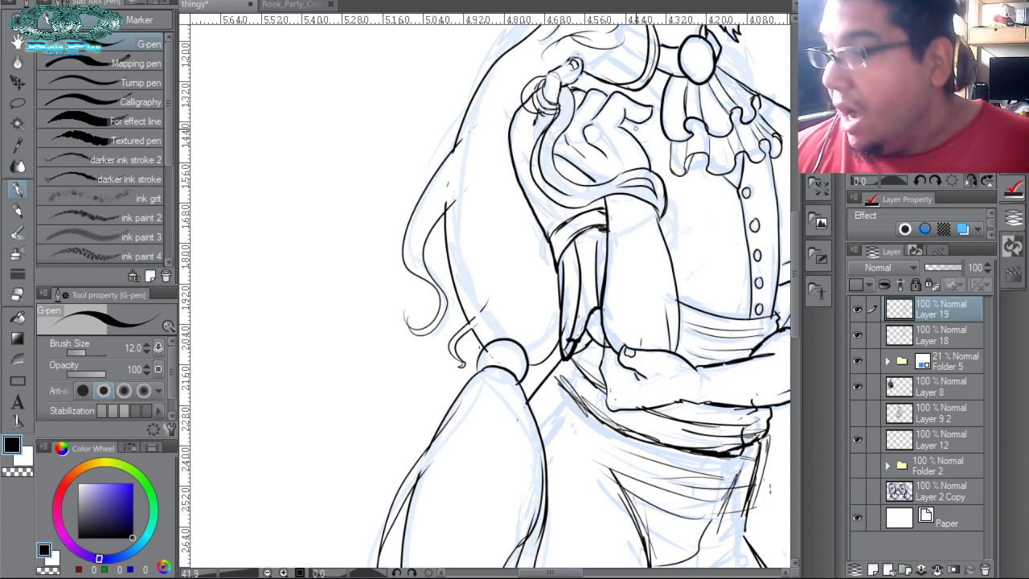
Switch to the Watery brush at size 300 and paint a gray test patch in the blank area beside the head.
key(ctrl+space)
drag(683, 254, 587, 255)
drag(691, 183, 580, 233)
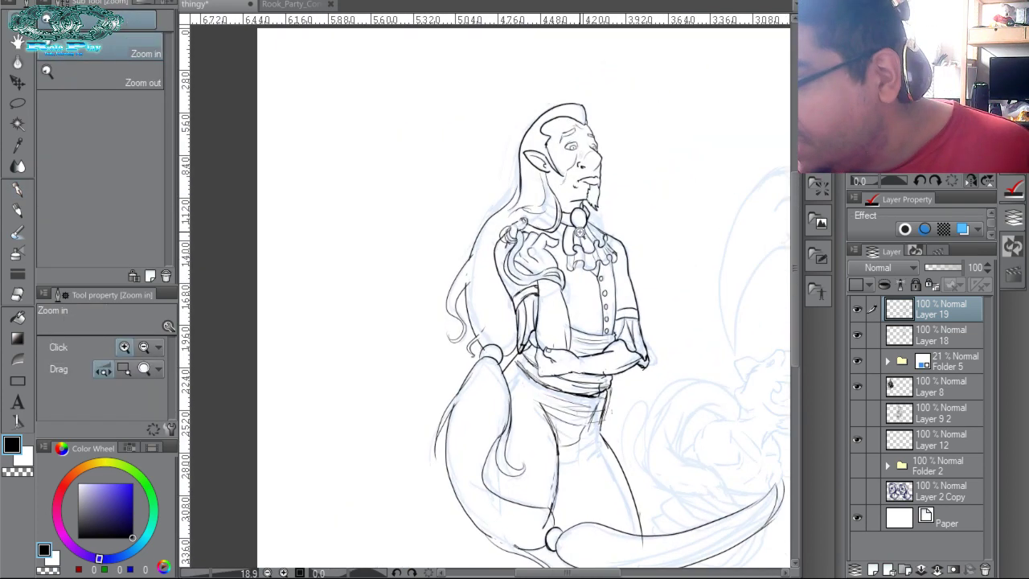
drag(667, 332, 596, 274)
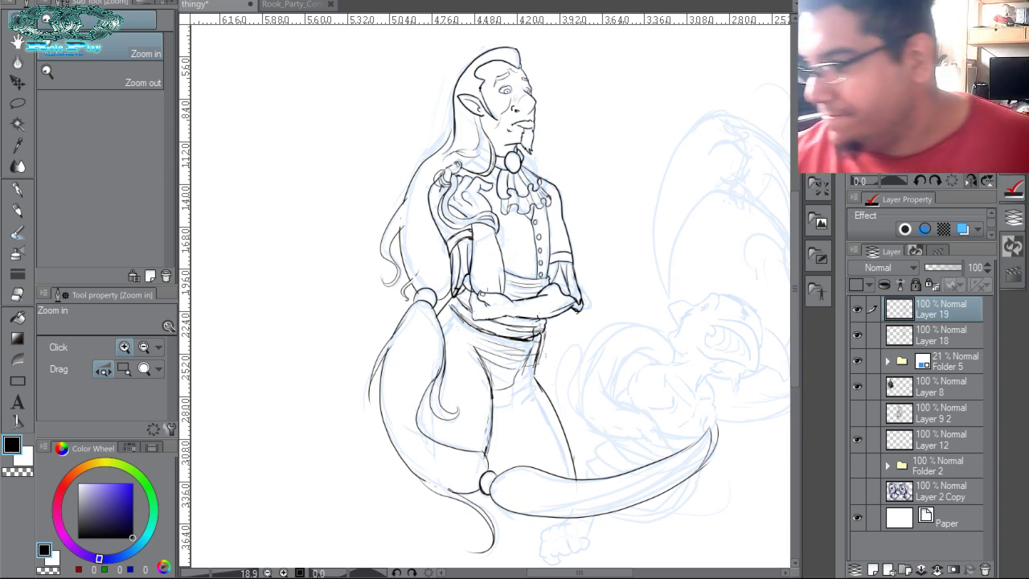
click(593, 110)
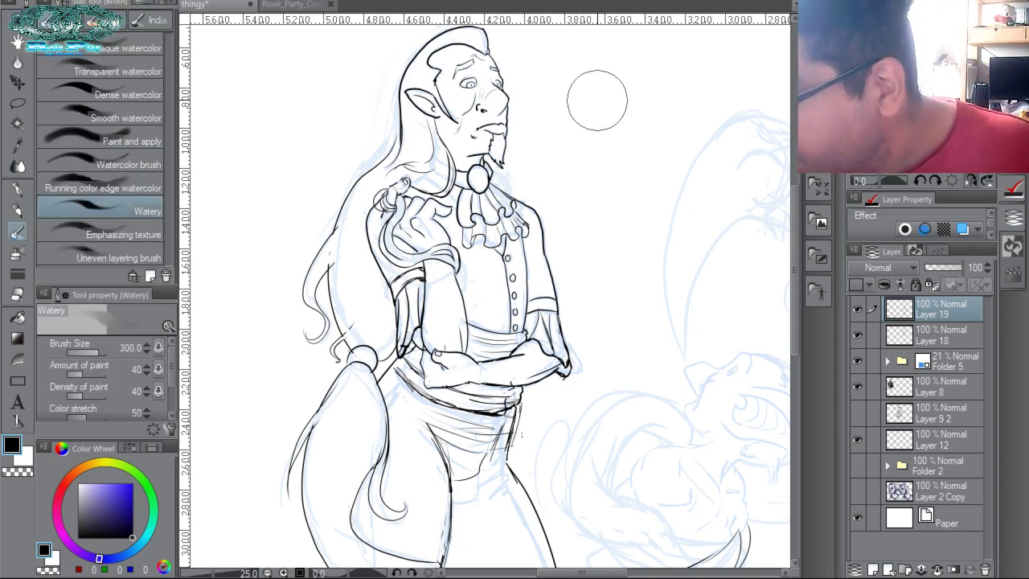
key(b)
drag(591, 72, 604, 109)
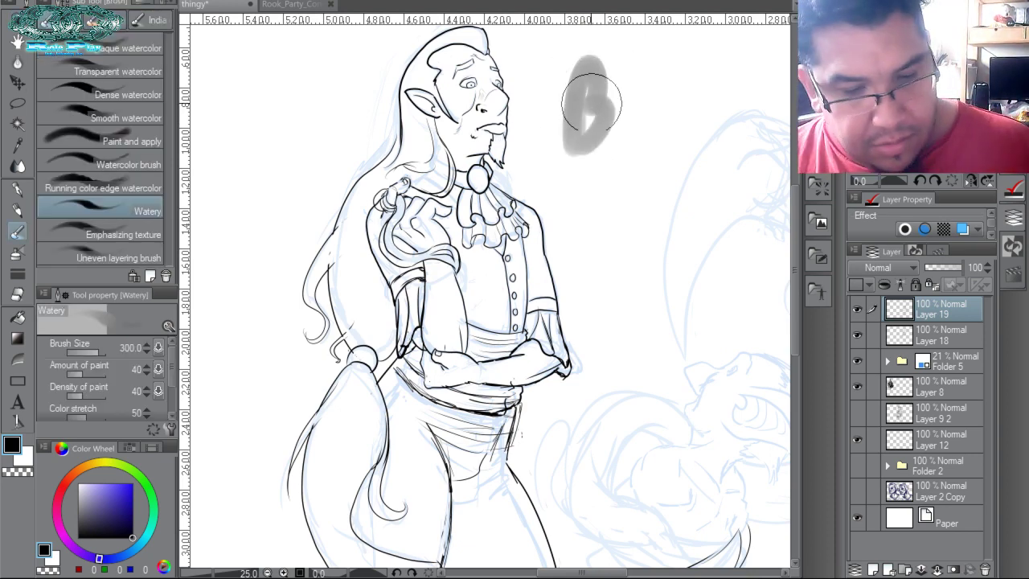
Letter BRB with a zigzag underline over the gray test patch beside the head, using the G-pen at size 12.
key(p)
drag(573, 64, 571, 151)
mouse_move(582, 90)
mouse_down()
mouse_move(573, 149)
mouse_move(603, 142)
mouse_up()
mouse_move(605, 62)
mouse_down()
mouse_move(613, 114)
mouse_move(630, 133)
mouse_up()
drag(637, 56, 635, 134)
drag(561, 184, 614, 240)
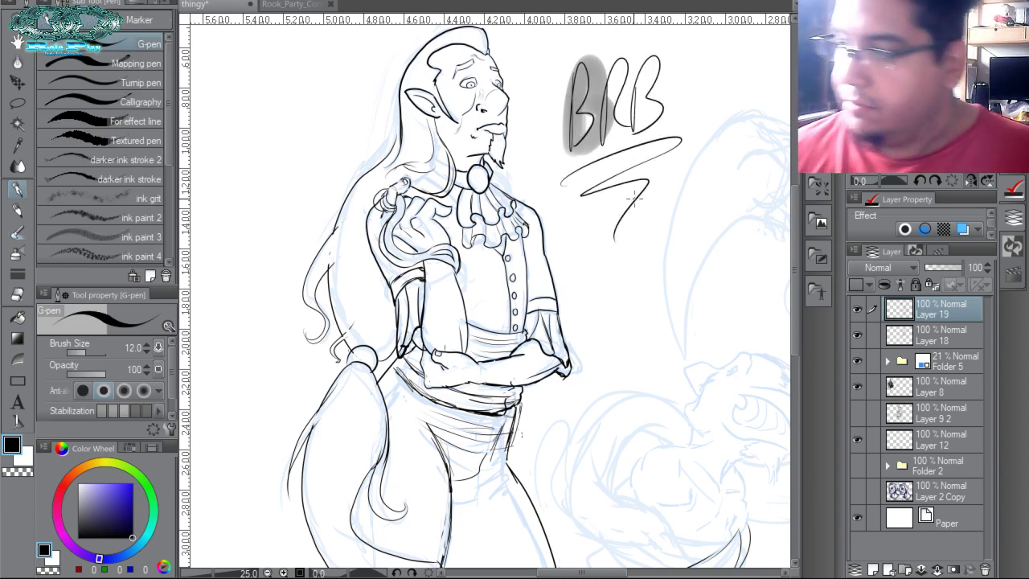
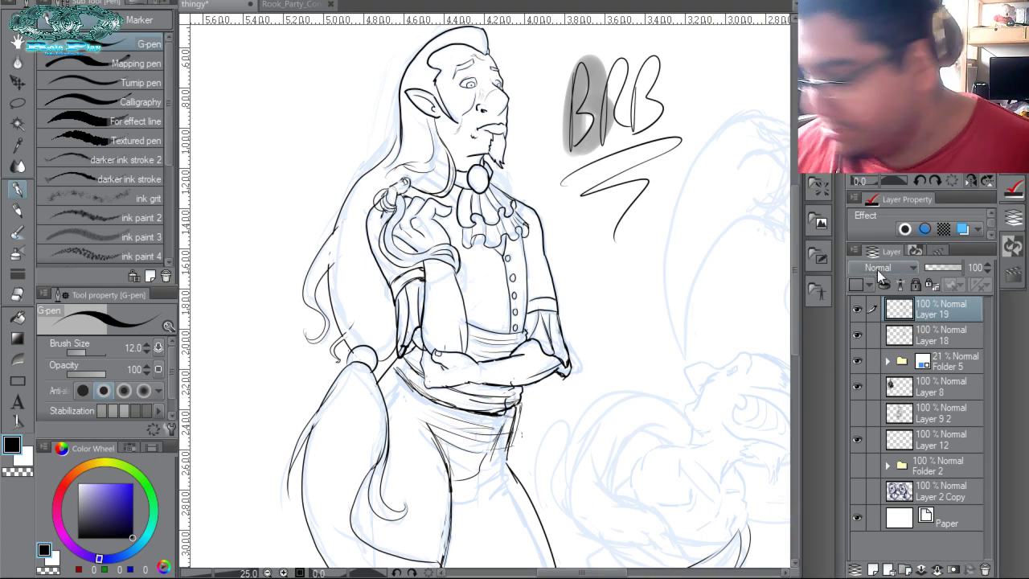
Lasso and delete the BRB lettering and gray test patch, and clear the selection.
key(m)
mouse_move(698, 160)
mouse_down()
mouse_move(620, 29)
mouse_move(564, 57)
mouse_move(548, 101)
mouse_move(557, 190)
mouse_move(650, 272)
mouse_up()
key(Delete)
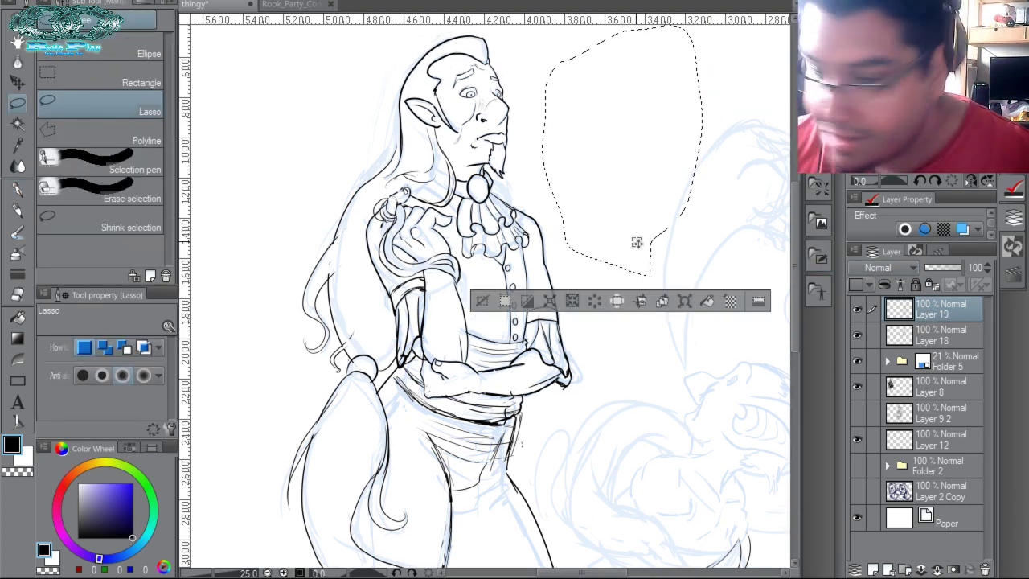
key(ctrl+d)
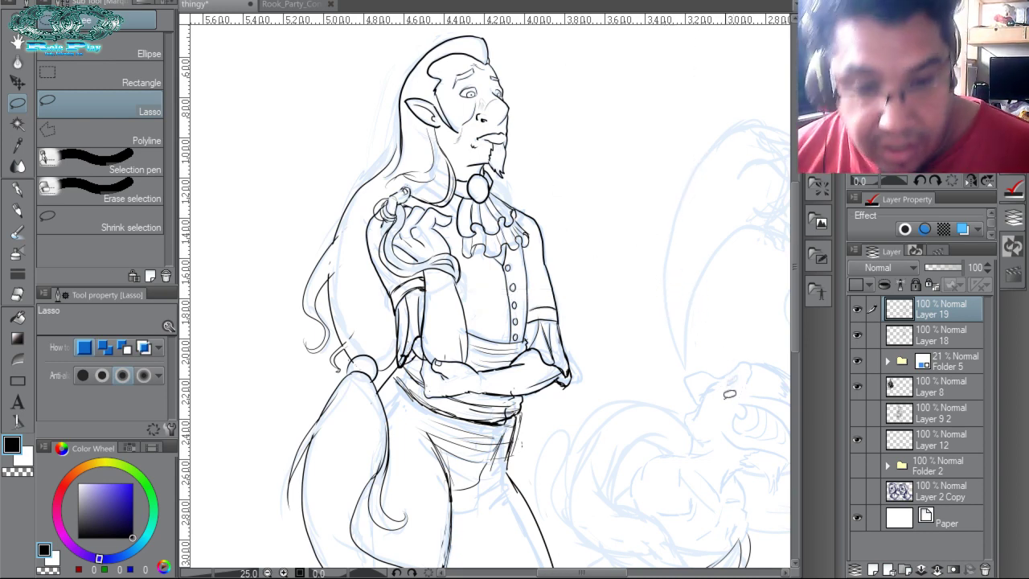
Ink the crouching creature's face profile with the G-pen, covering the brow bump, pointed nose, mouth, chin and small eye outline.
mouse_move(726, 382)
mouse_down()
mouse_move(618, 301)
mouse_move(552, 292)
mouse_up()
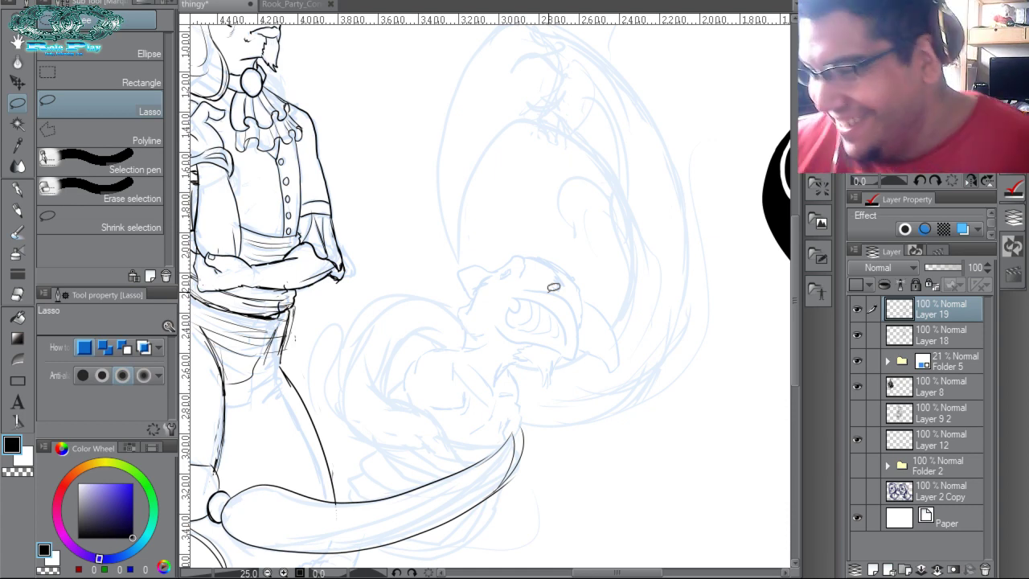
key(p)
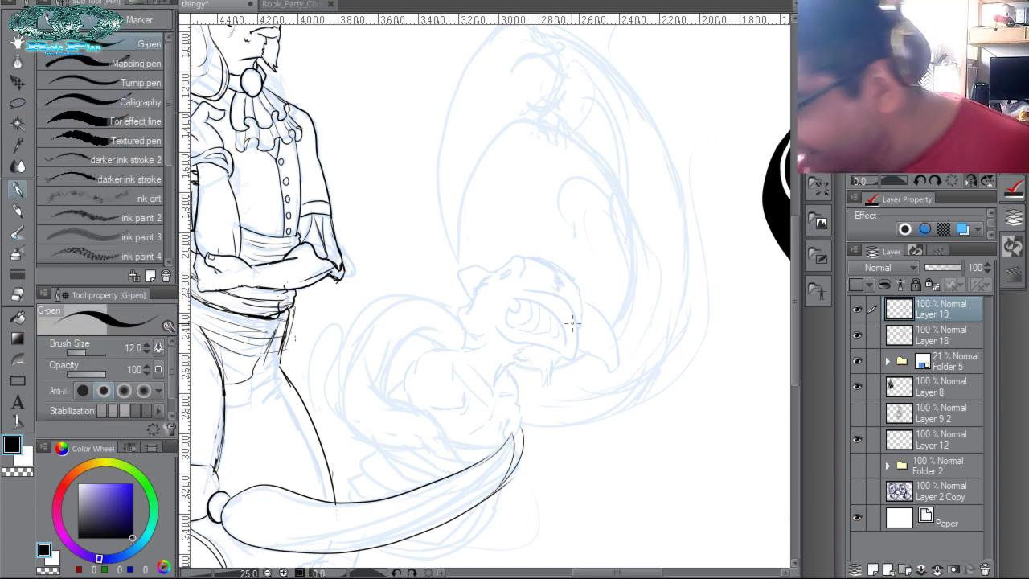
drag(889, 165, 873, 179)
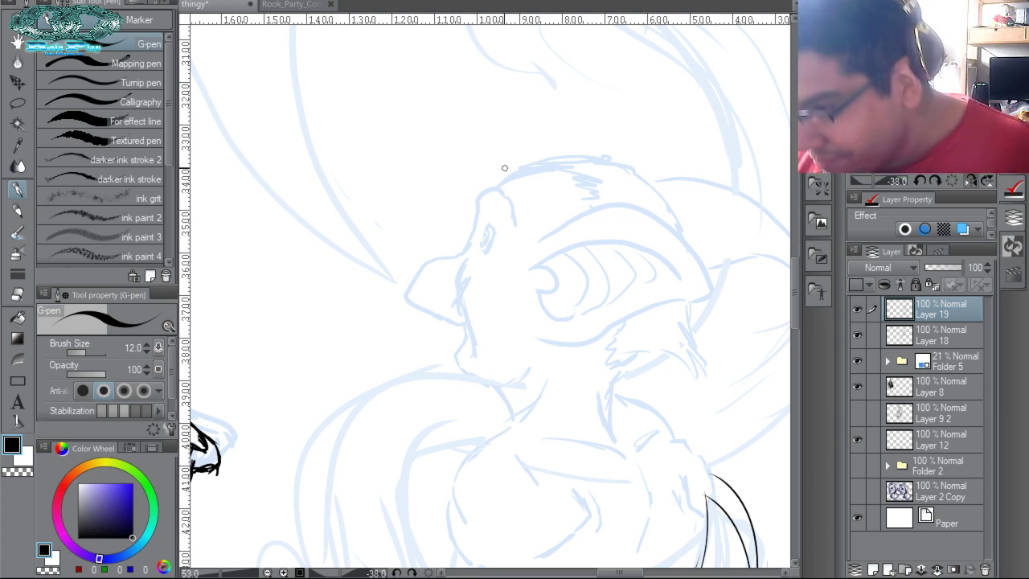
mouse_move(514, 227)
mouse_down()
mouse_move(508, 197)
mouse_move(491, 187)
mouse_move(455, 281)
mouse_move(473, 356)
mouse_up()
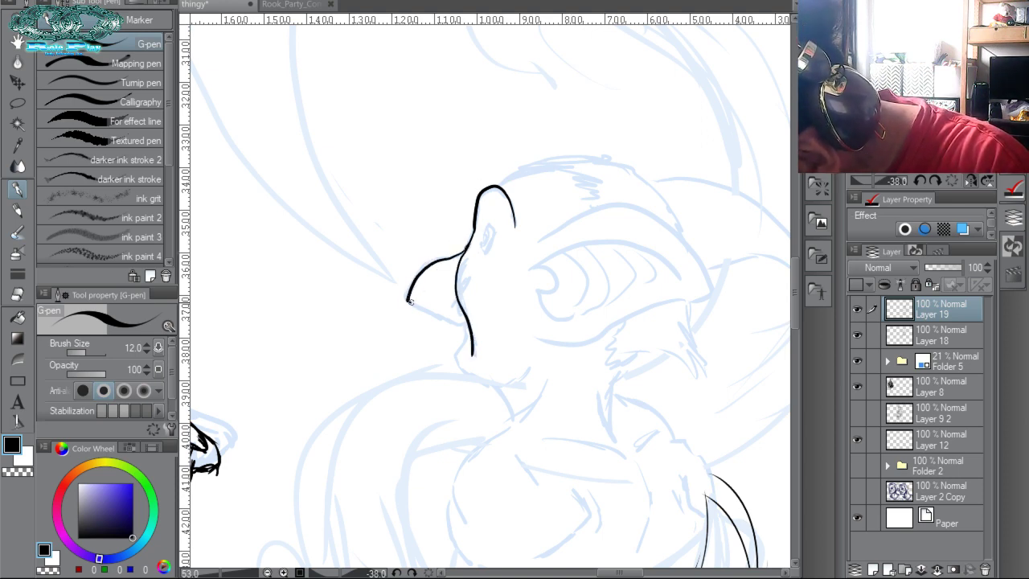
mouse_move(409, 297)
mouse_down()
mouse_move(460, 322)
mouse_move(466, 337)
mouse_move(453, 355)
mouse_move(471, 377)
mouse_move(493, 386)
mouse_move(529, 360)
mouse_up()
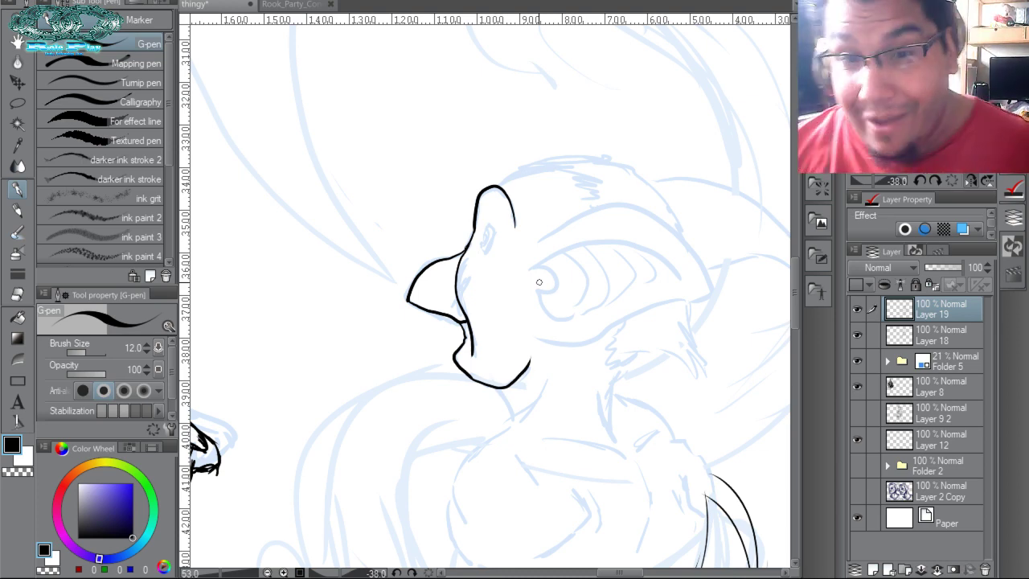
mouse_move(488, 229)
mouse_down()
mouse_move(481, 243)
mouse_move(486, 224)
mouse_move(492, 245)
mouse_move(482, 241)
mouse_up()
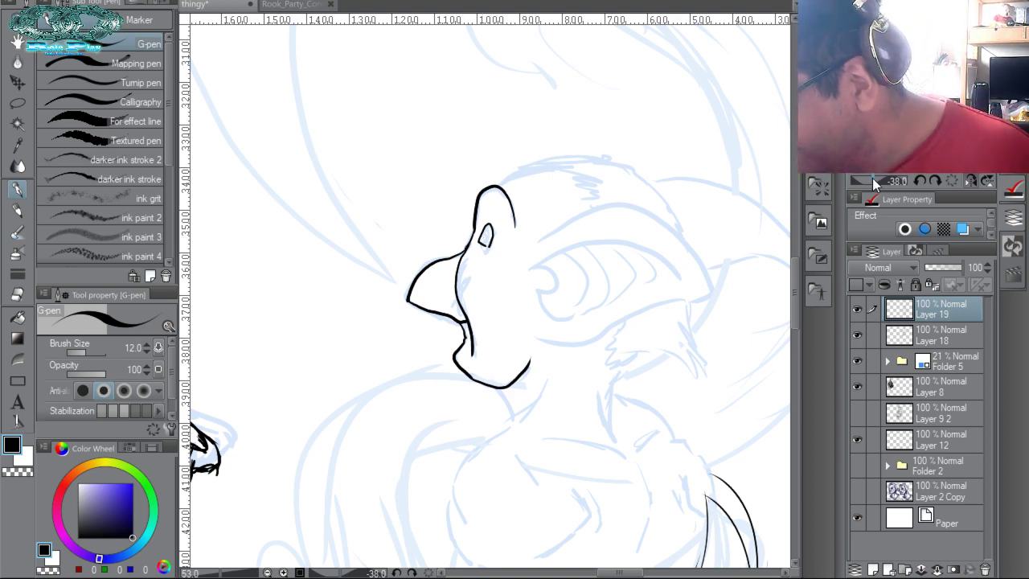
Ink the creature's large near ear, redoing its upper edge with a sharper tip, and add the inner rim and curved folds.
drag(873, 180, 864, 180)
mouse_move(620, 124)
mouse_down()
mouse_move(608, 206)
mouse_move(586, 190)
mouse_move(492, 223)
mouse_up()
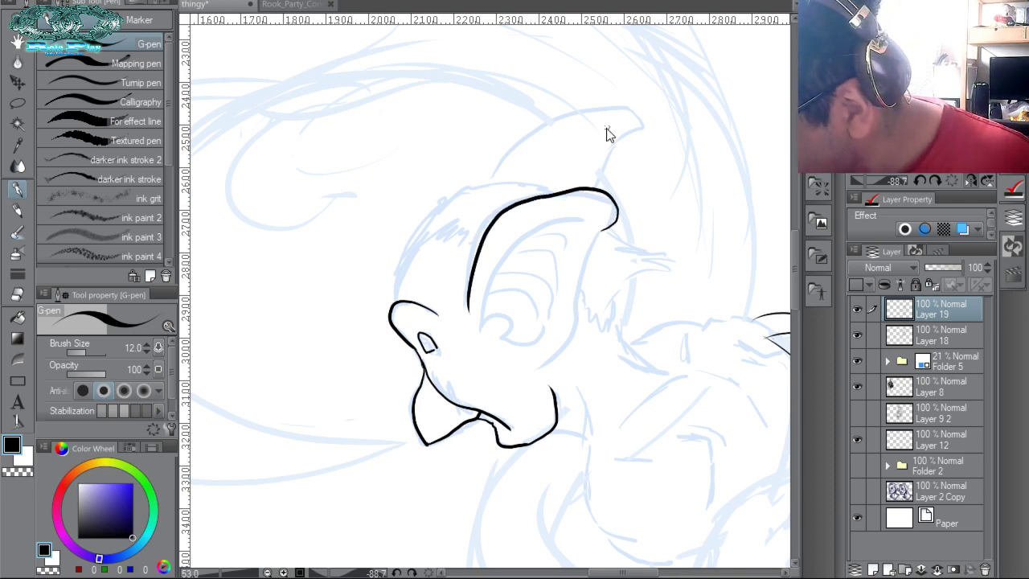
key(ctrl+z)
mouse_move(602, 230)
mouse_down()
mouse_move(550, 195)
mouse_move(498, 214)
mouse_move(470, 306)
mouse_up()
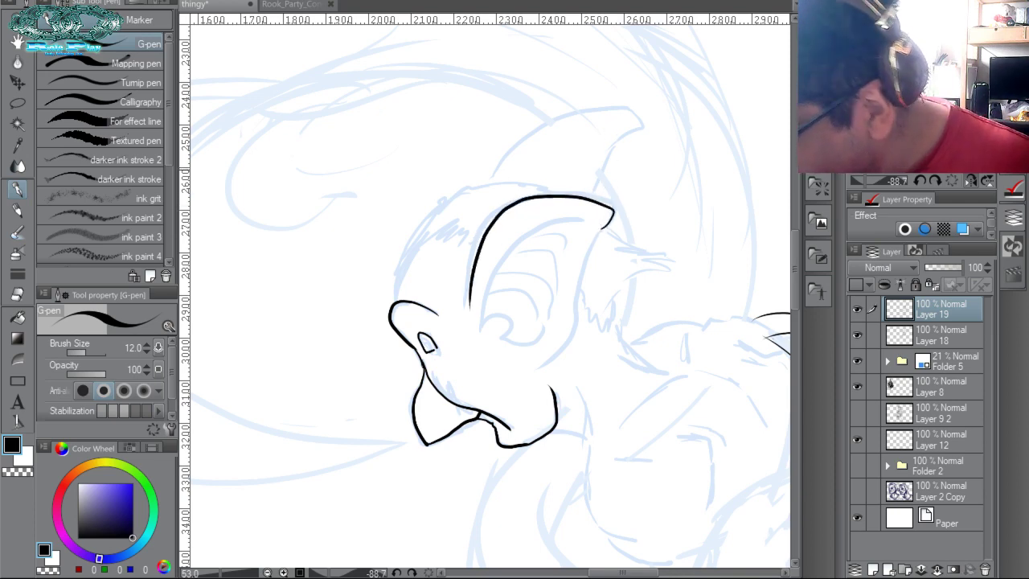
mouse_move(602, 230)
mouse_down()
mouse_move(568, 327)
mouse_move(531, 368)
mouse_up()
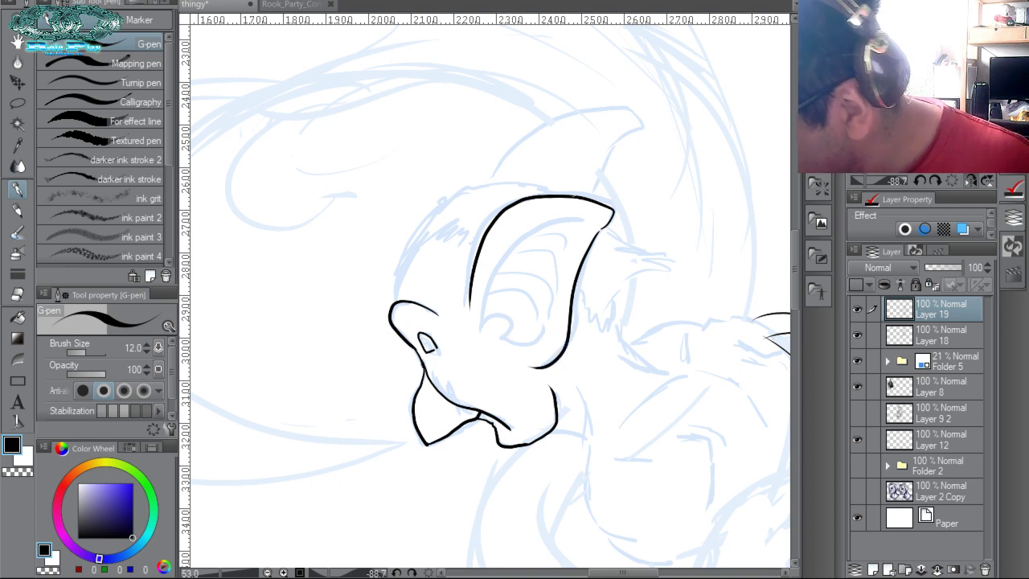
mouse_move(596, 228)
mouse_down()
mouse_move(553, 227)
mouse_move(503, 255)
mouse_move(495, 324)
mouse_move(511, 340)
mouse_move(541, 324)
mouse_up()
mouse_move(505, 270)
mouse_down()
mouse_move(537, 270)
mouse_move(518, 256)
mouse_move(552, 291)
mouse_up()
mouse_move(552, 245)
mouse_down()
mouse_move(559, 269)
mouse_move(567, 250)
mouse_up()
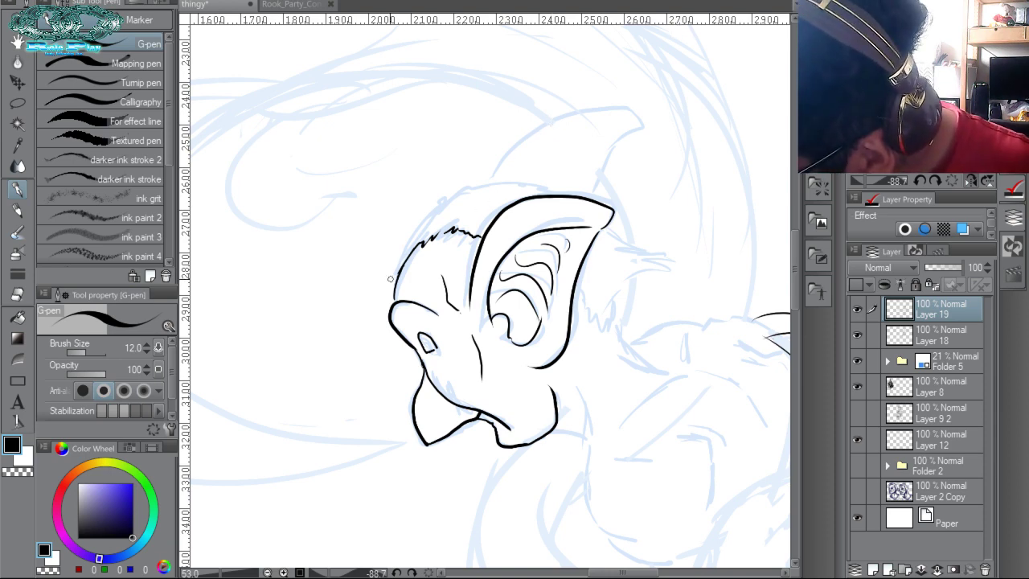
Ink the jagged fur over the crown and back of the creature's head, the far ear and the ragged cheek fur.
mouse_move(386, 275)
mouse_down()
mouse_move(414, 219)
mouse_move(453, 187)
mouse_up()
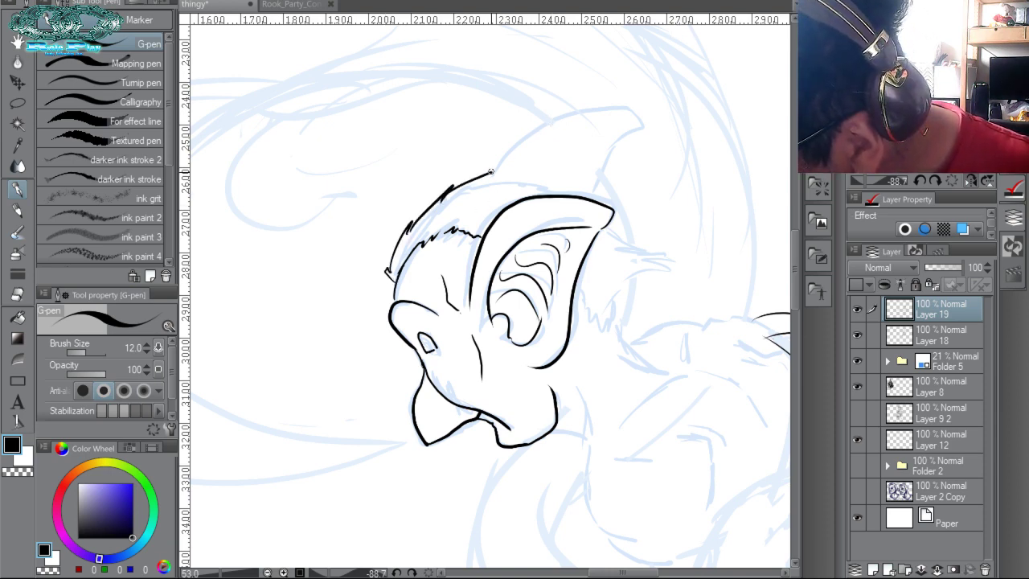
click(951, 182)
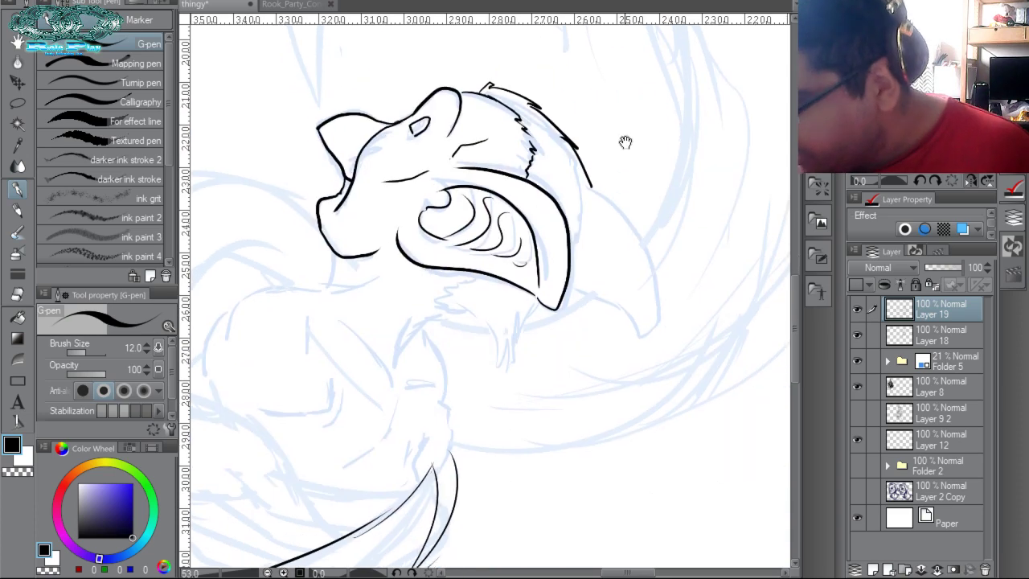
drag(593, 192, 585, 238)
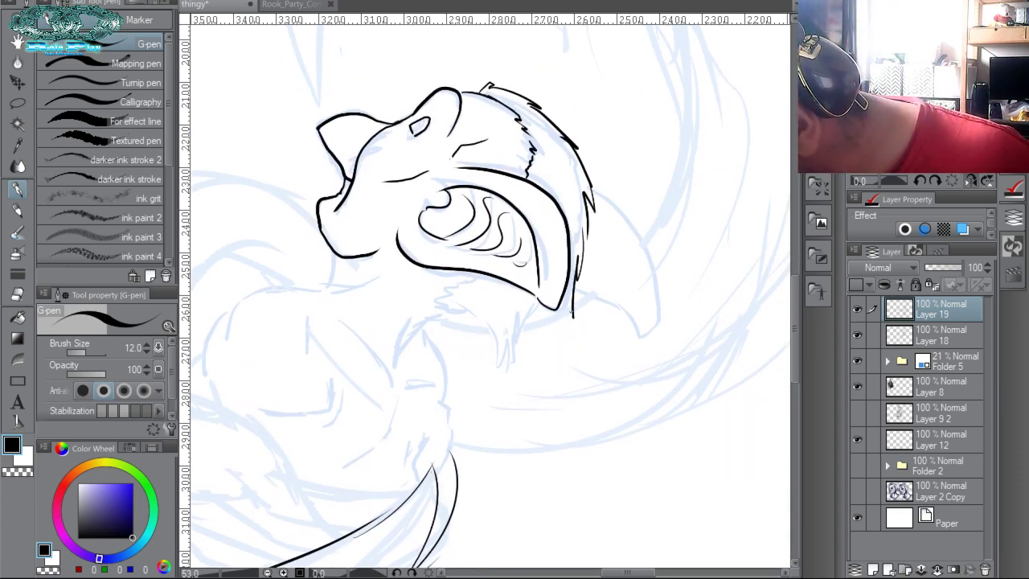
drag(521, 370, 494, 330)
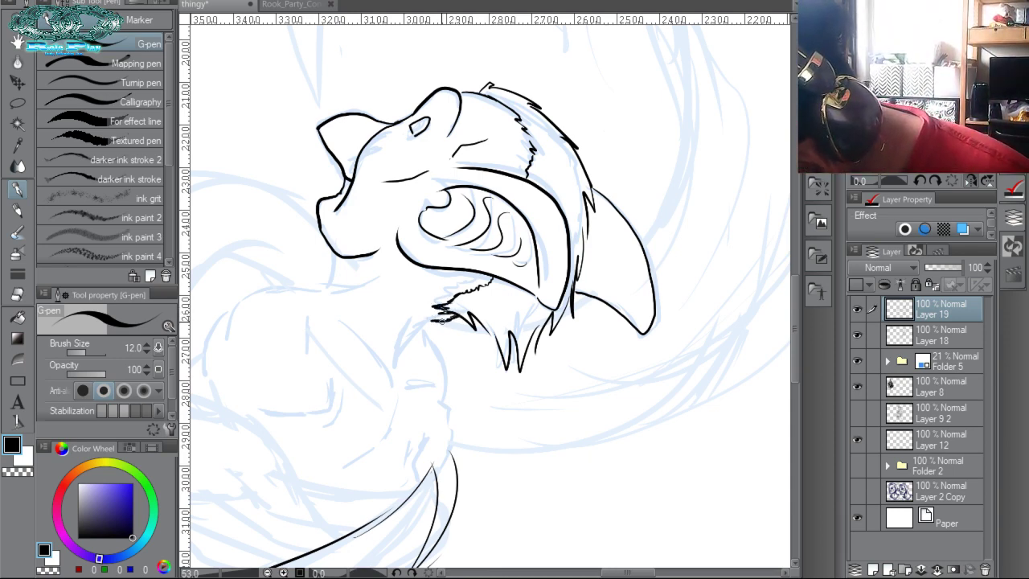
Ink the creature's neck, upper shoulder and collarbone lines, drawing and undoing a short throat line under the jaw.
mouse_move(411, 322)
mouse_down()
mouse_move(402, 374)
mouse_move(418, 342)
mouse_up()
drag(426, 320, 440, 392)
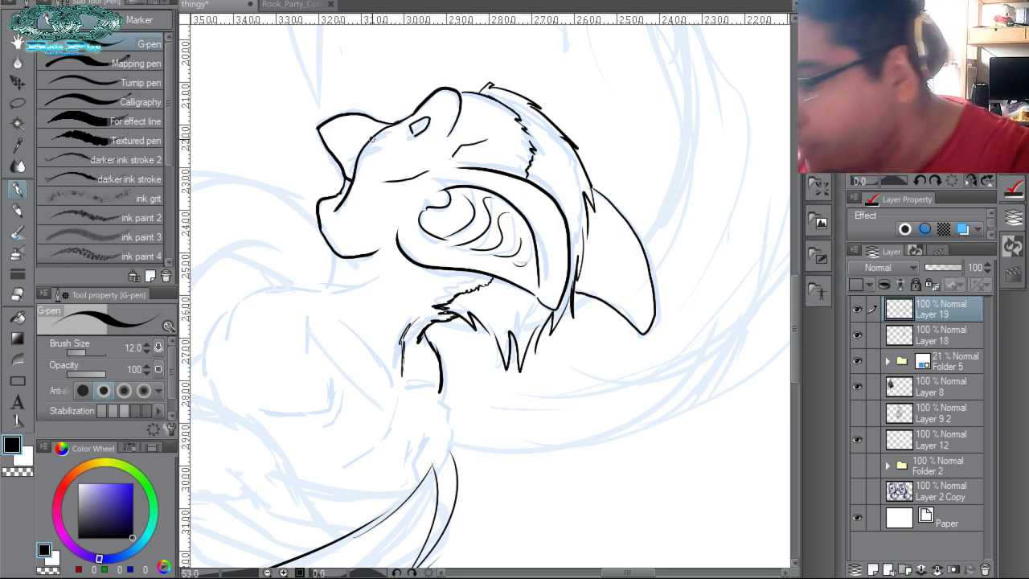
drag(879, 183, 871, 177)
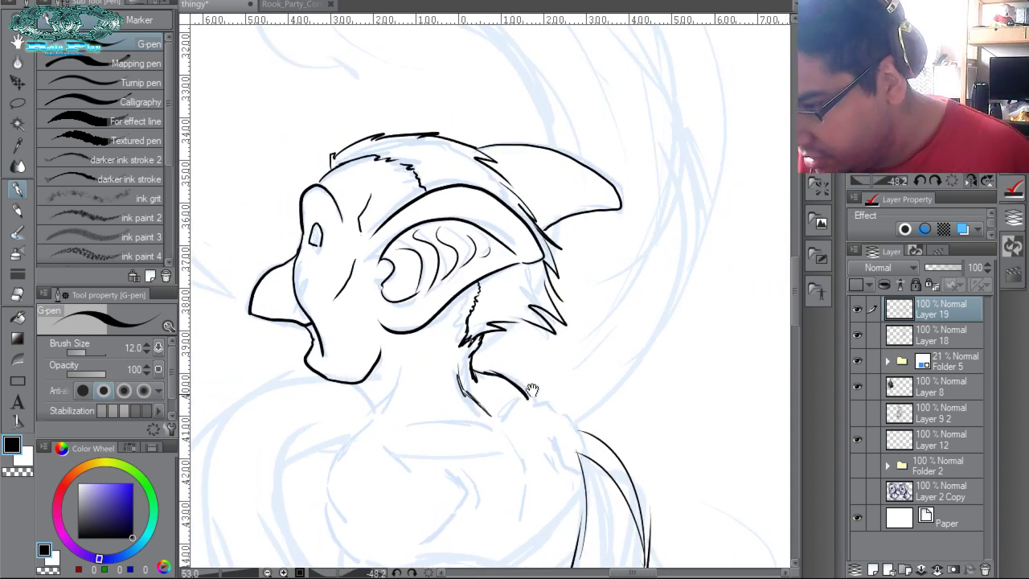
drag(532, 391, 586, 212)
drag(402, 274, 419, 246)
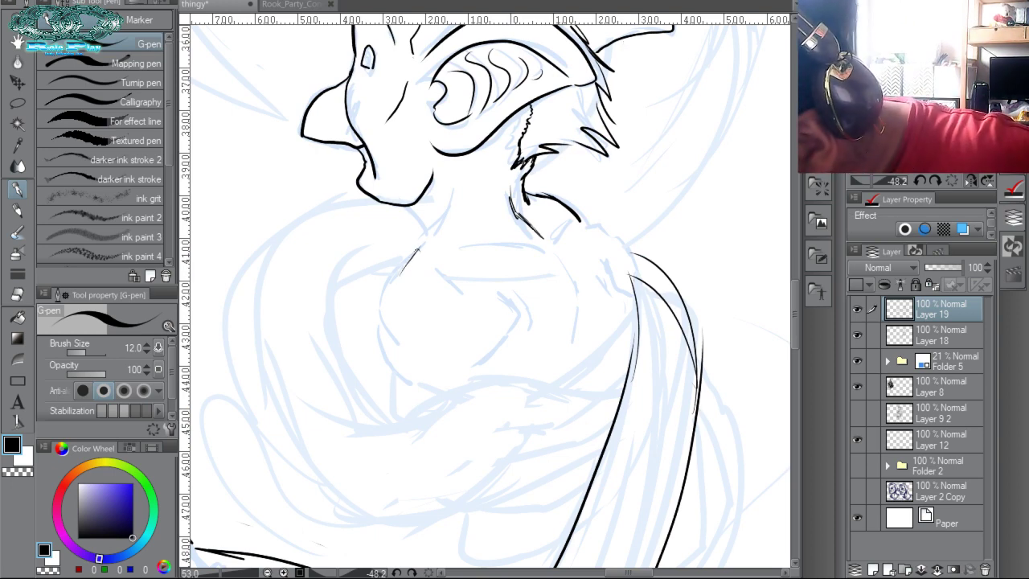
mouse_move(452, 172)
mouse_down()
mouse_move(435, 236)
mouse_move(415, 250)
mouse_up()
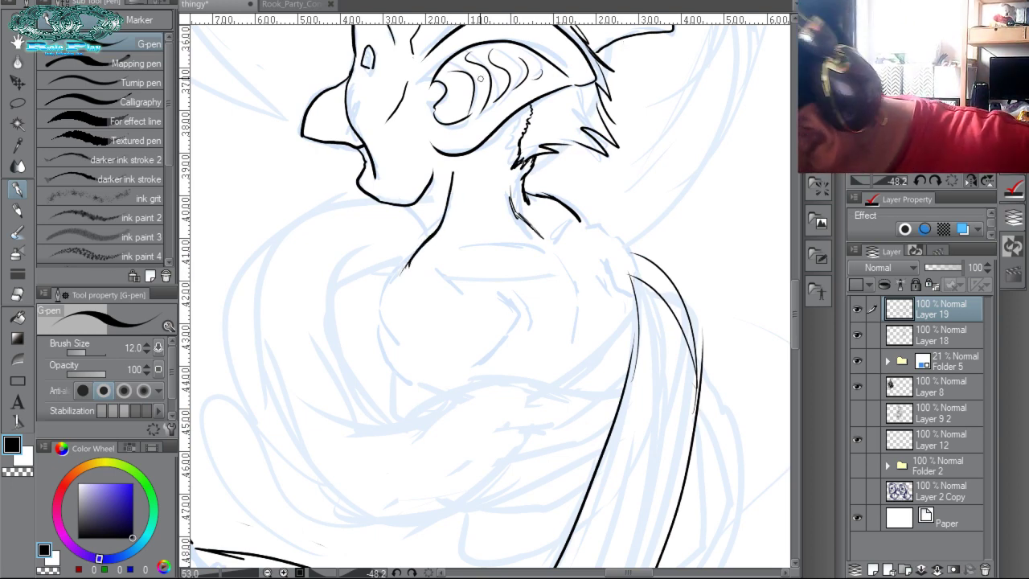
mouse_move(500, 259)
mouse_down()
mouse_move(468, 263)
mouse_move(563, 254)
mouse_up()
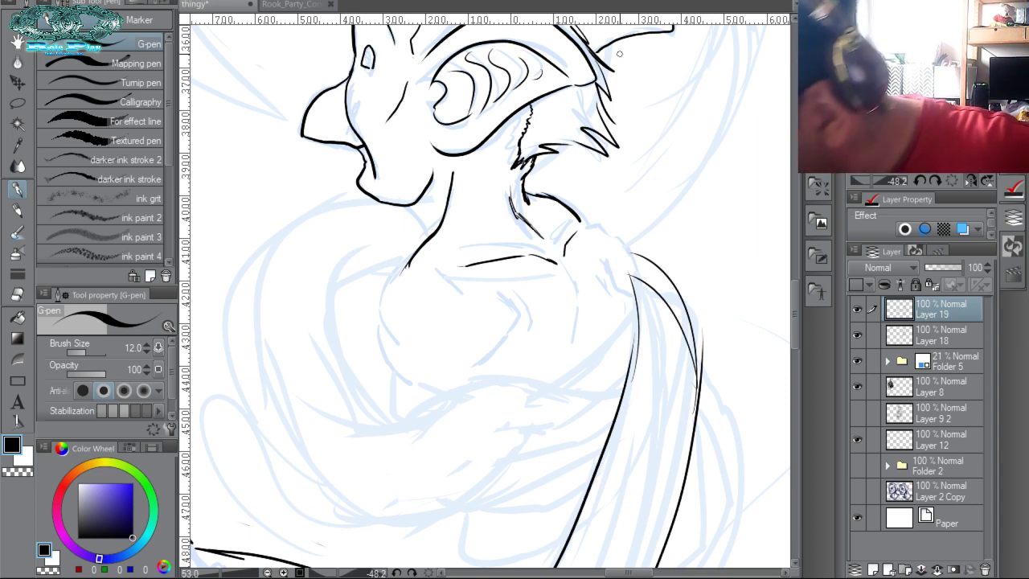
drag(408, 208, 428, 228)
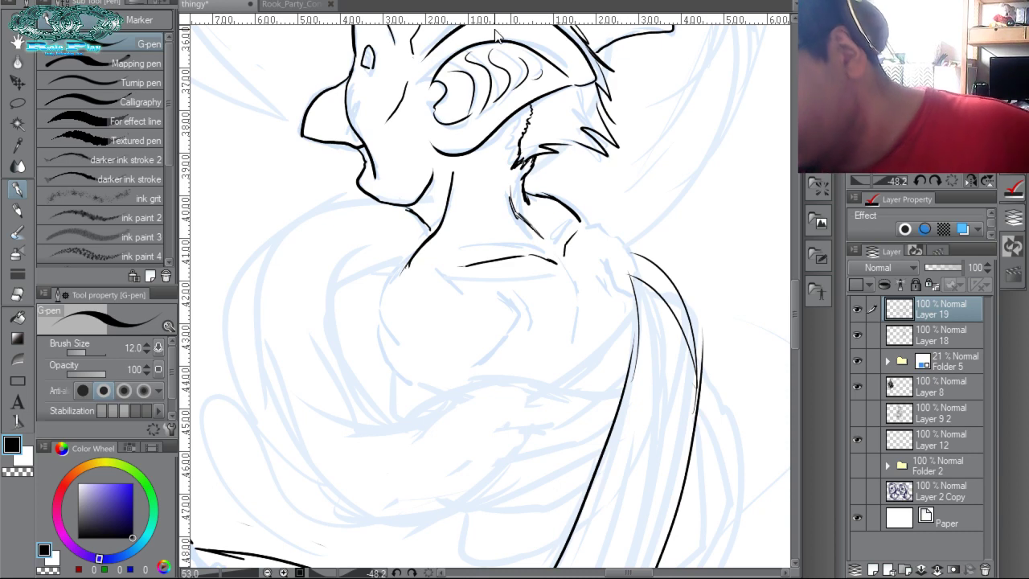
key(ctrl+z)
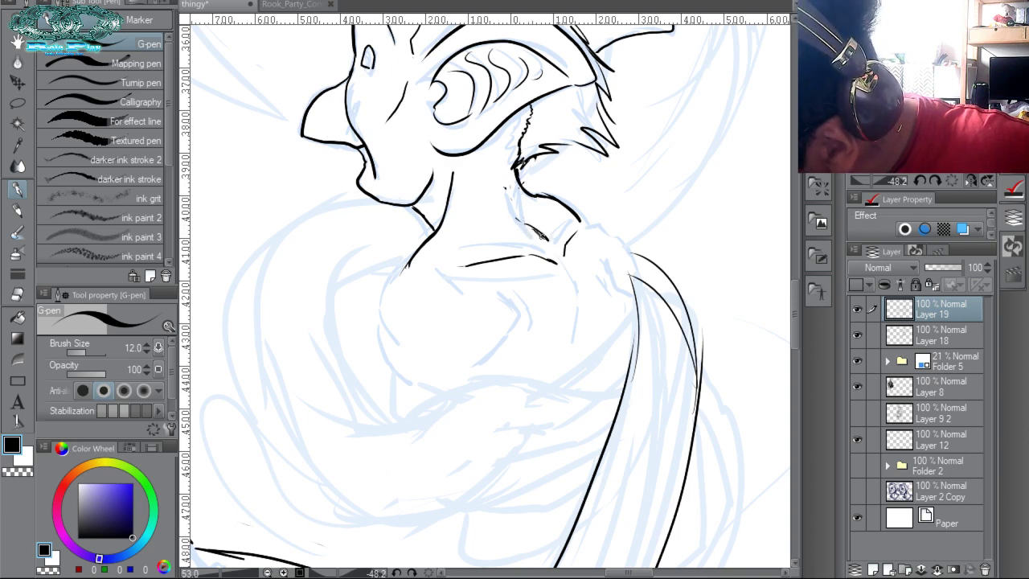
Ink the creature's chest contour, then its rear shoulder outline and short muscle creases with the canvas tilted the other way.
drag(588, 287, 559, 163)
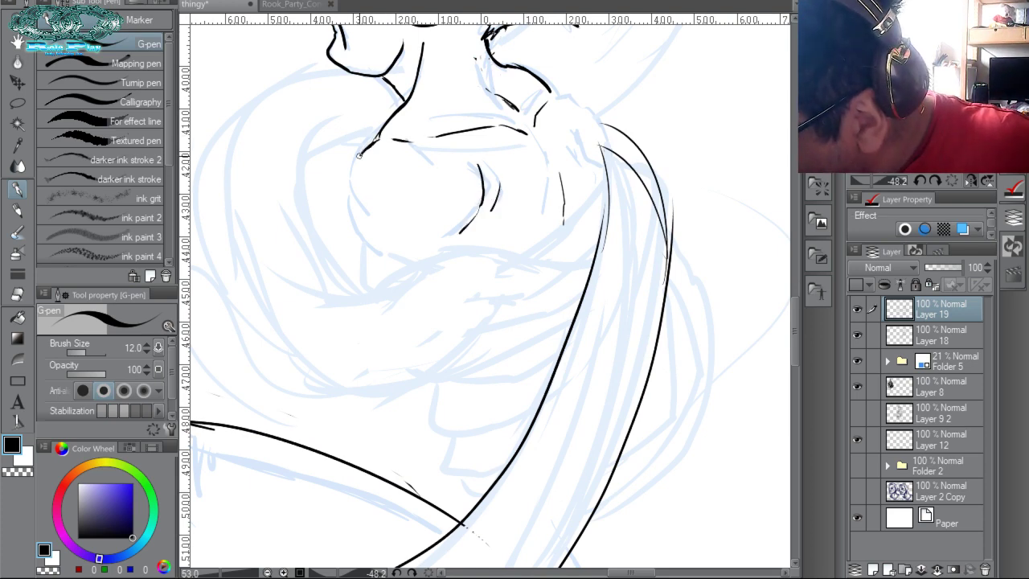
drag(359, 154, 366, 226)
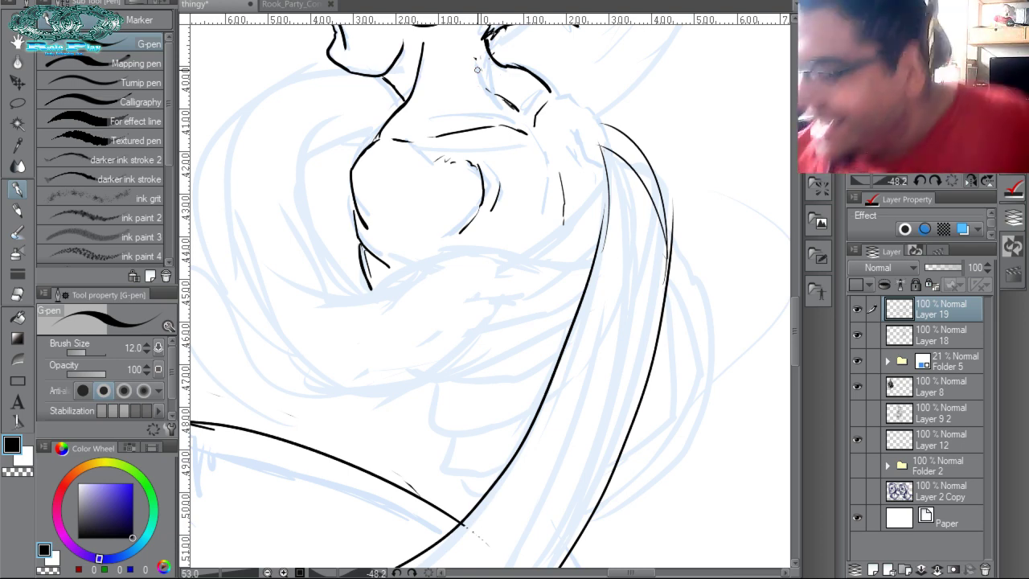
click(970, 180)
drag(565, 246, 641, 323)
mouse_move(510, 163)
mouse_down()
mouse_move(454, 192)
mouse_move(450, 233)
mouse_move(476, 214)
mouse_move(457, 244)
mouse_up()
drag(486, 223, 479, 240)
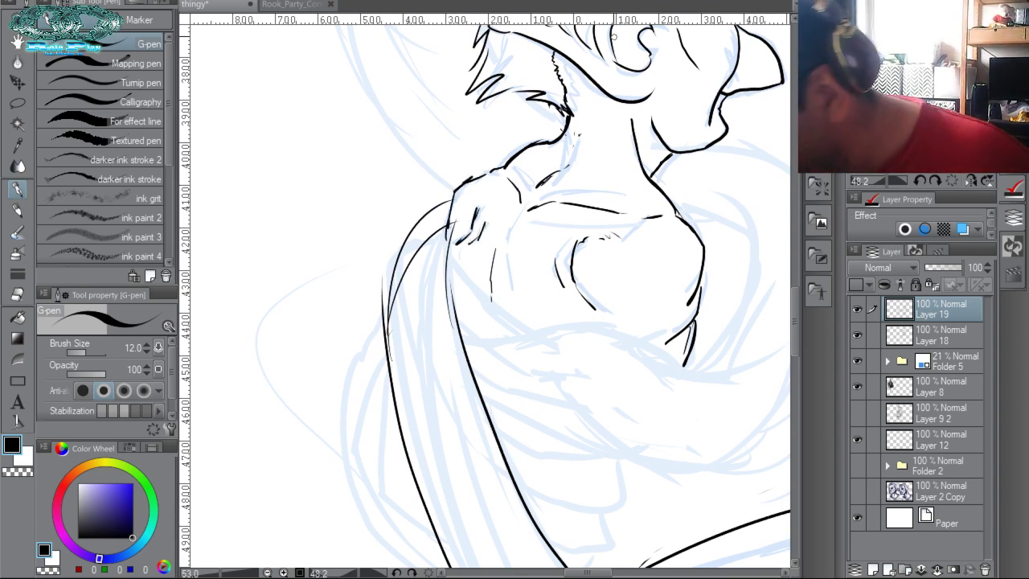
Ink the pupil in the creature's eye and rework the short brow line beside it.
click(953, 181)
key(ctrl+space)
drag(692, 272, 630, 69)
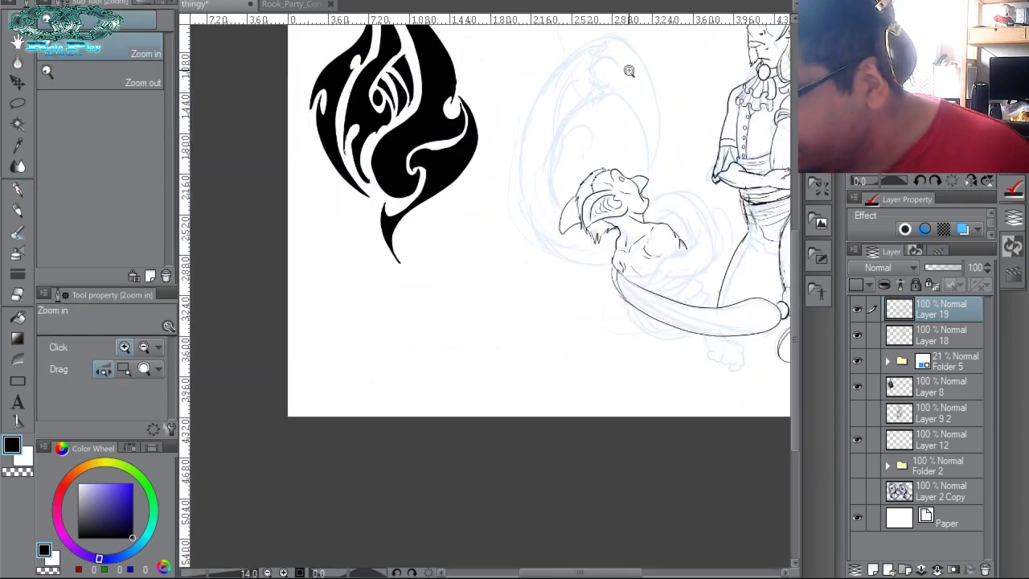
drag(723, 214, 671, 273)
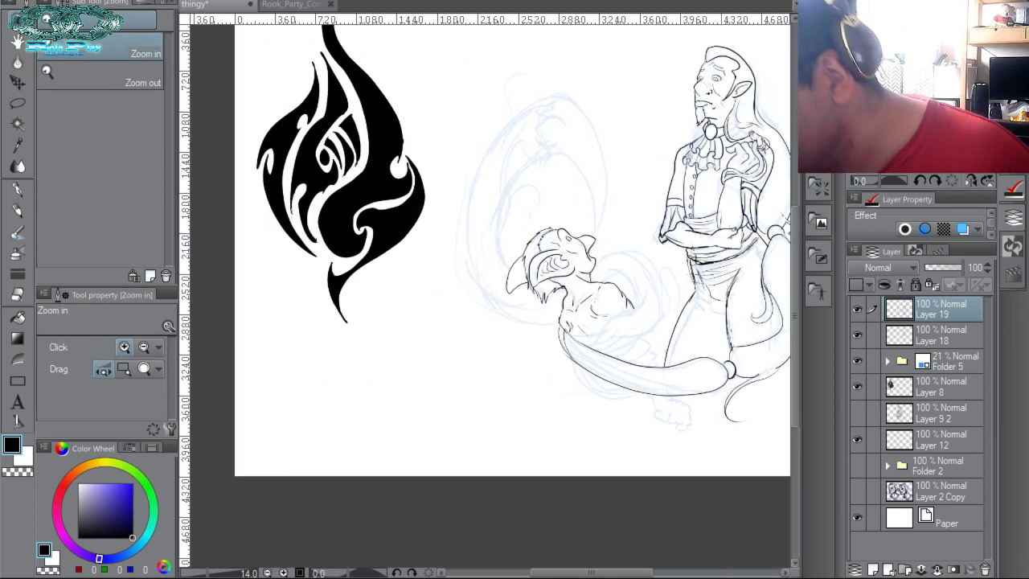
click(595, 229)
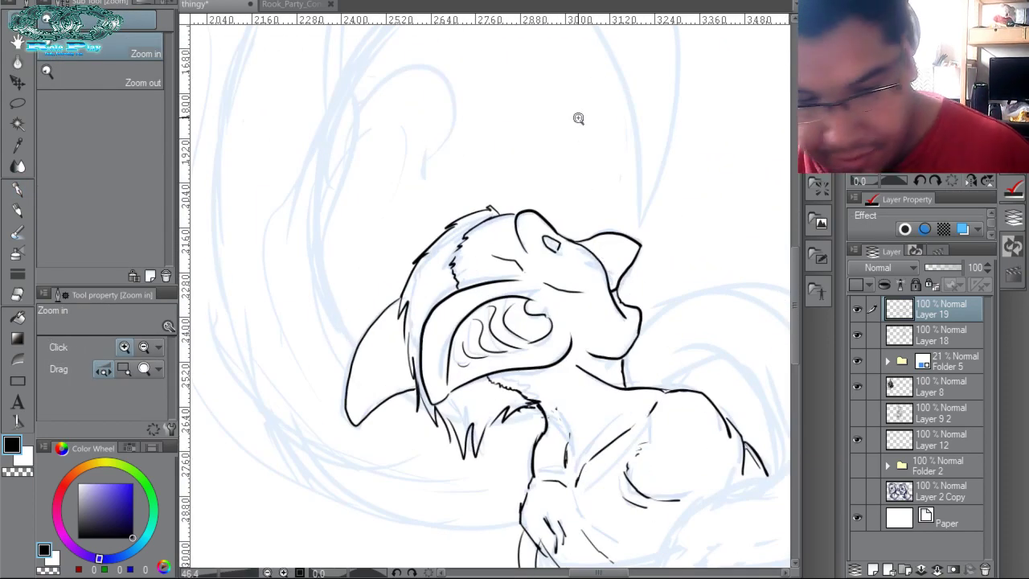
key(p)
drag(553, 241, 556, 243)
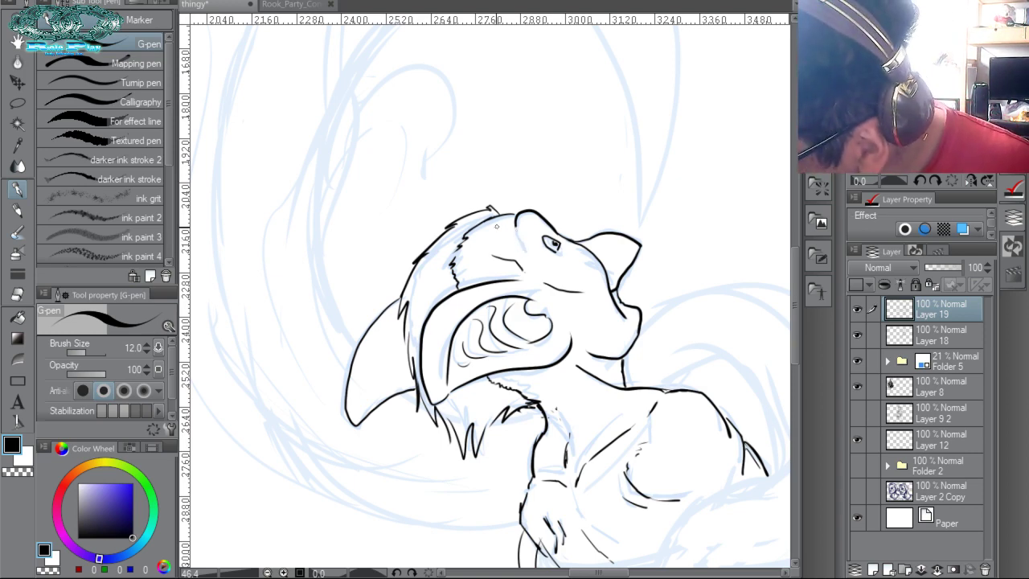
mouse_move(516, 224)
mouse_down()
mouse_move(532, 248)
mouse_move(515, 239)
mouse_up()
drag(516, 213, 515, 227)
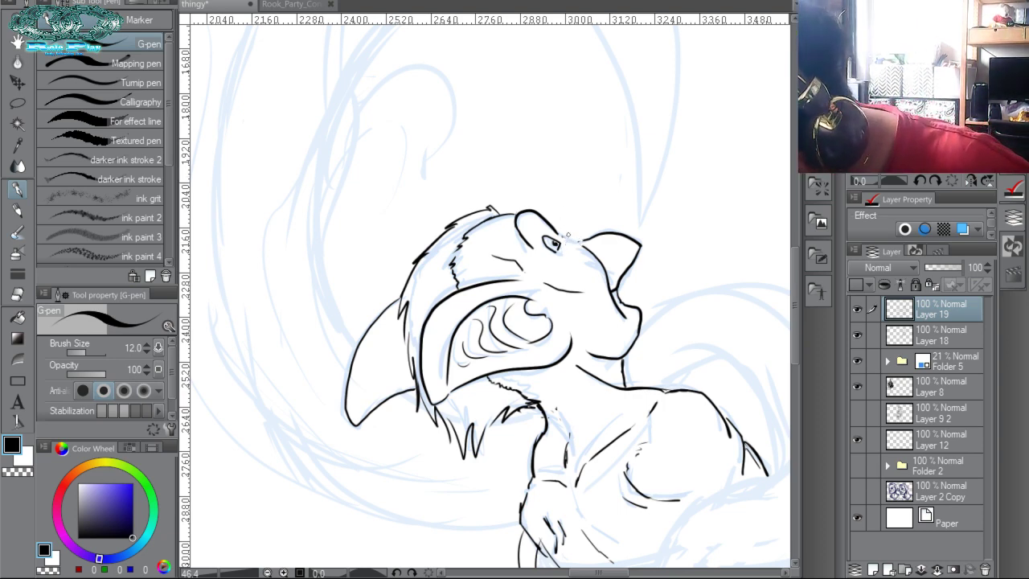
Reshape the creature's nose with a shorter tip and ink a firmer bridge line running from the eye.
drag(567, 236, 617, 232)
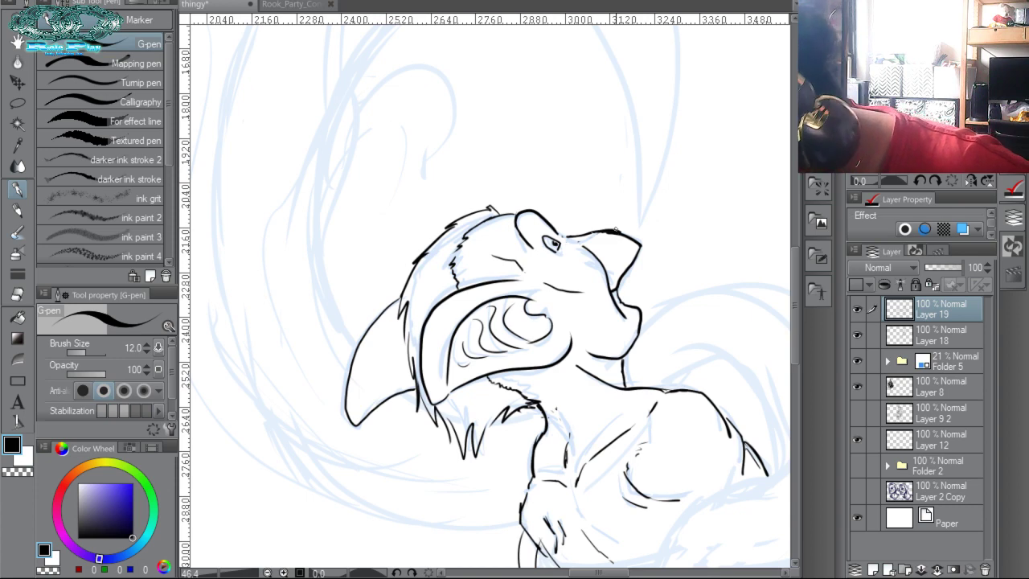
mouse_move(618, 230)
mouse_down()
mouse_move(631, 251)
mouse_move(623, 275)
mouse_move(638, 244)
mouse_move(627, 272)
mouse_up()
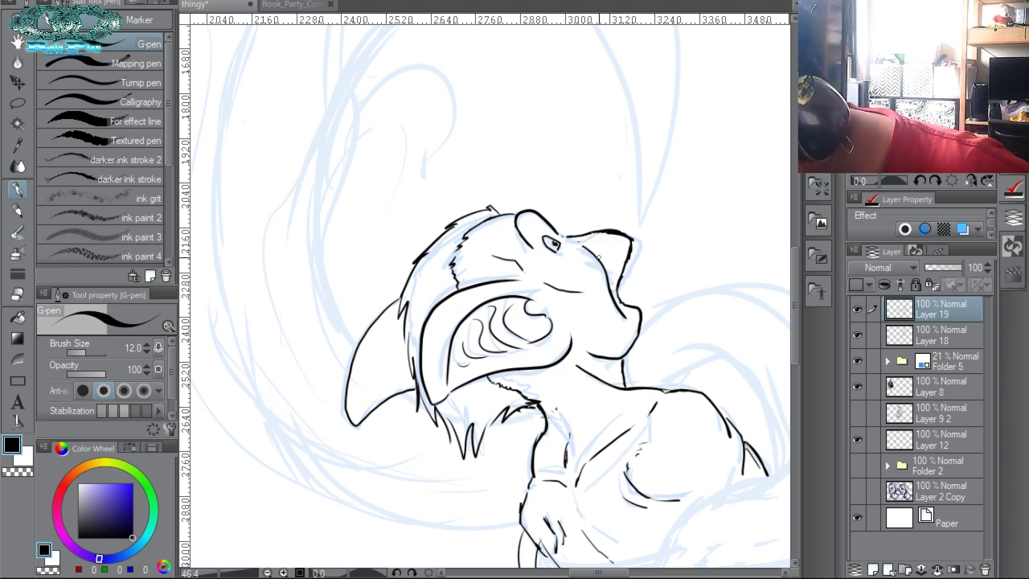
drag(555, 230, 594, 259)
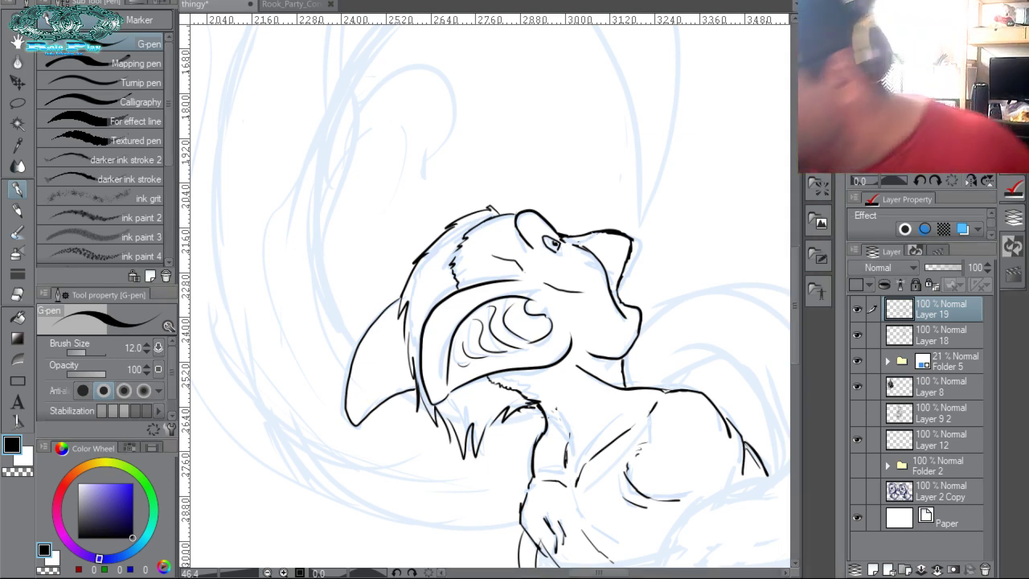
drag(660, 317, 615, 124)
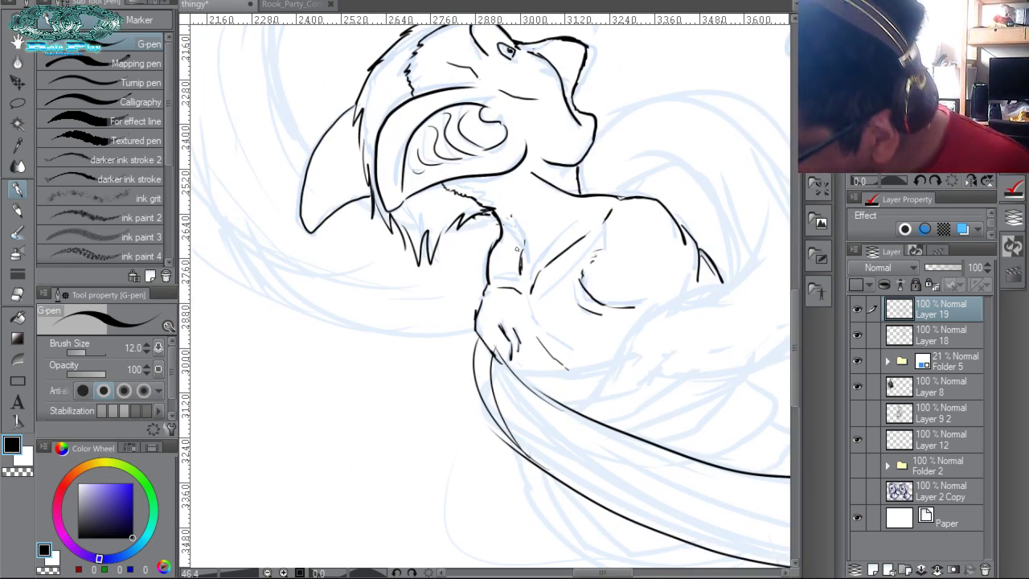
Ink the crouching figure's inner forearm contour and the top of the inner tail loop behind its back.
drag(517, 249, 519, 271)
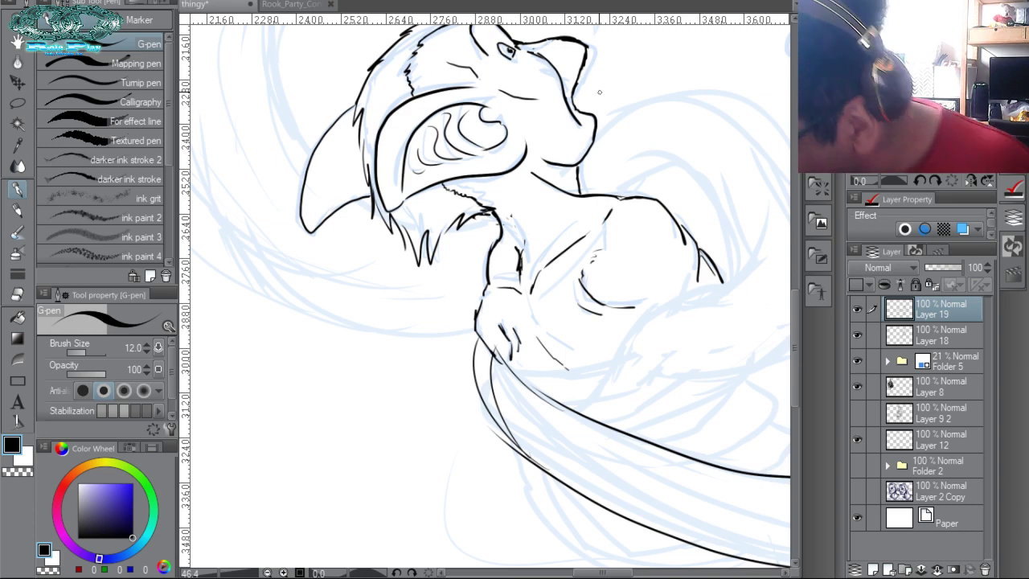
drag(678, 181, 562, 233)
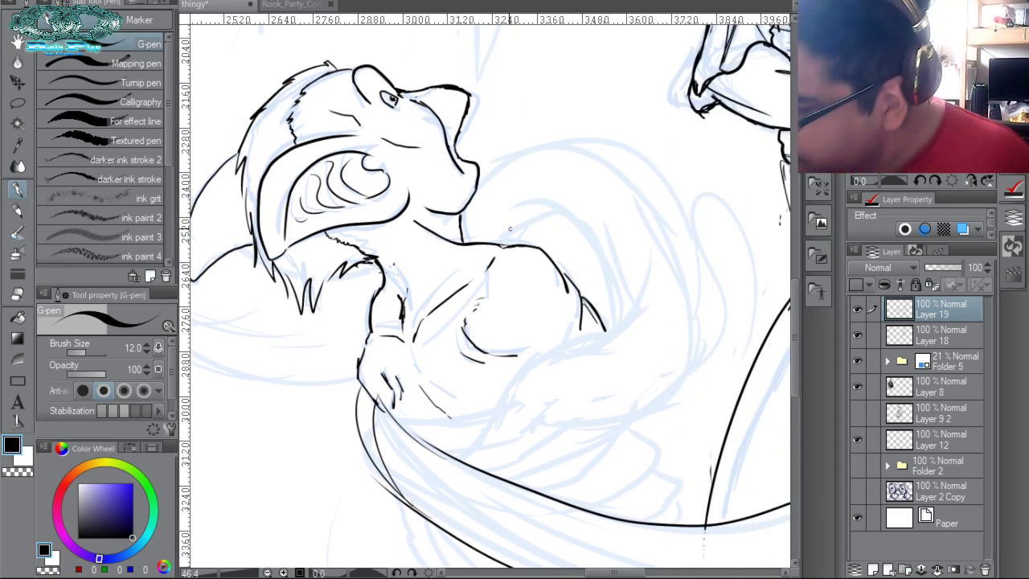
mouse_move(510, 232)
mouse_down()
mouse_move(499, 243)
mouse_move(571, 210)
mouse_move(603, 245)
mouse_up()
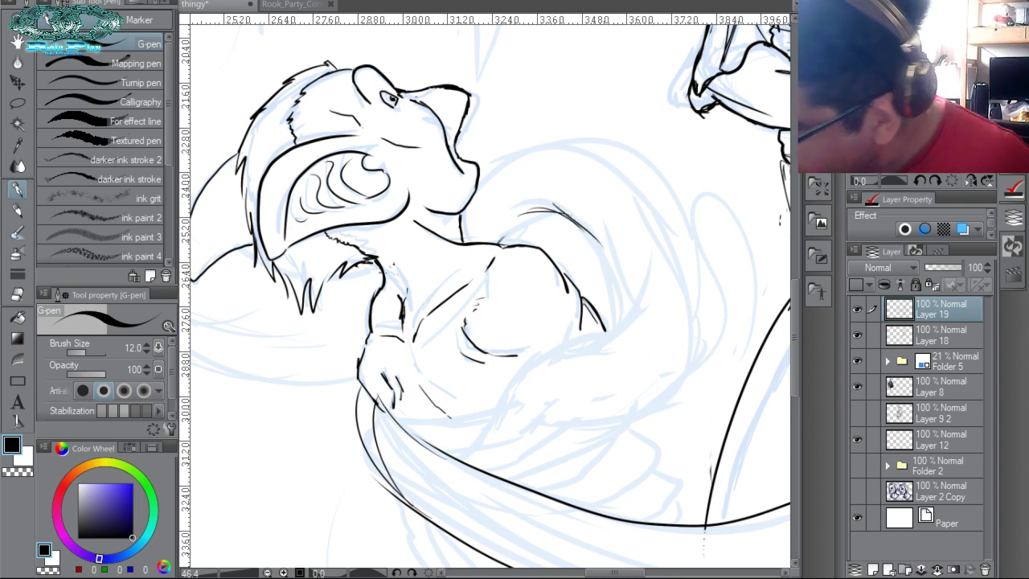
Ink and thicken the crouching figure's waistline, from the lower back down to the sash.
mouse_move(477, 444)
mouse_down()
mouse_move(518, 362)
mouse_move(620, 318)
mouse_up()
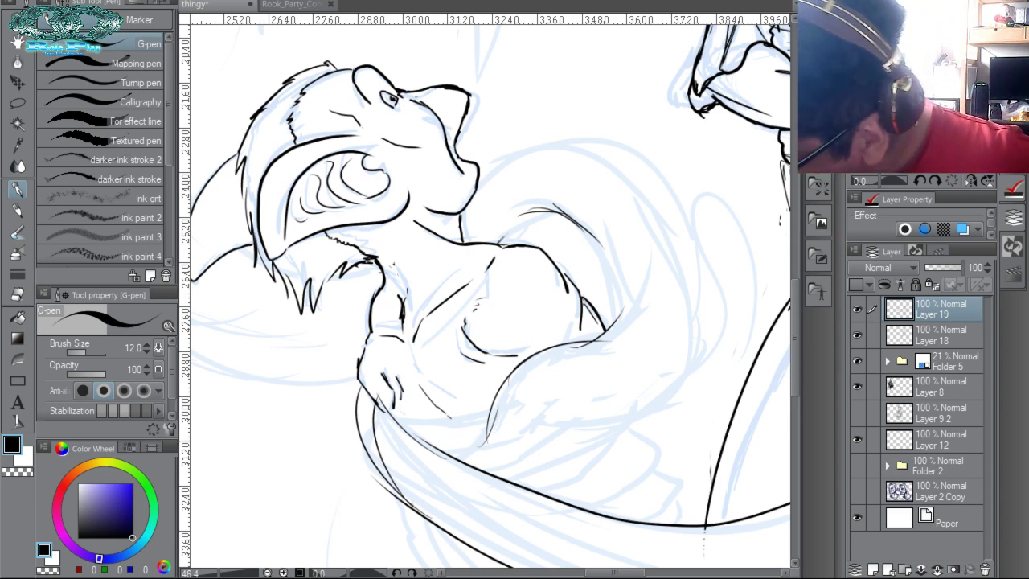
drag(465, 468, 515, 358)
mouse_move(491, 395)
mouse_down()
mouse_move(583, 338)
mouse_move(484, 437)
mouse_up()
Thicken the sash's upper edge below the hand and sketch fold lines across its narrow end.
mouse_move(380, 408)
mouse_down()
mouse_move(467, 471)
mouse_move(502, 483)
mouse_up()
drag(357, 386, 352, 418)
drag(353, 402, 412, 486)
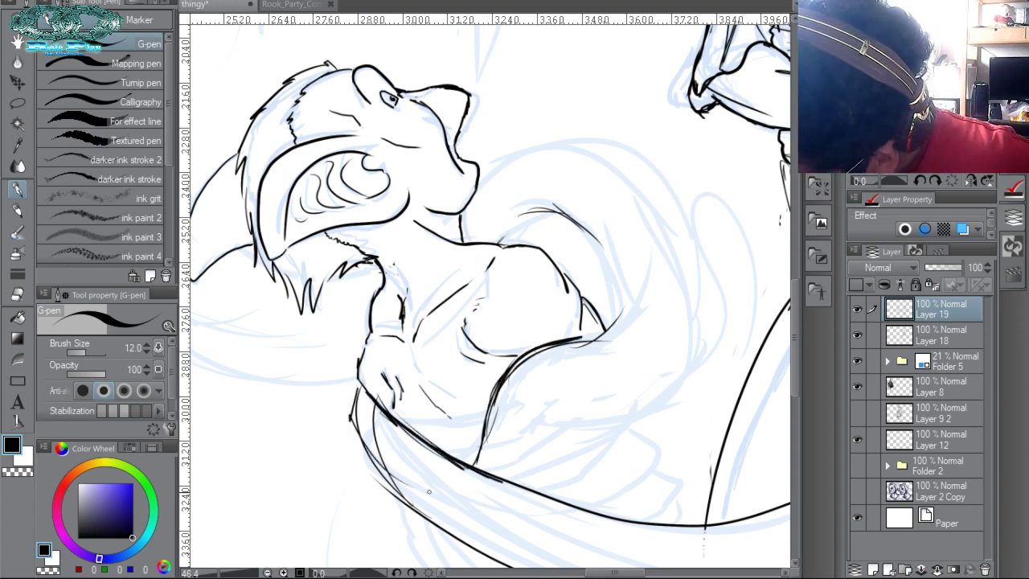
mouse_move(378, 455)
mouse_down()
mouse_move(433, 504)
mouse_move(436, 523)
mouse_up()
drag(361, 422, 466, 530)
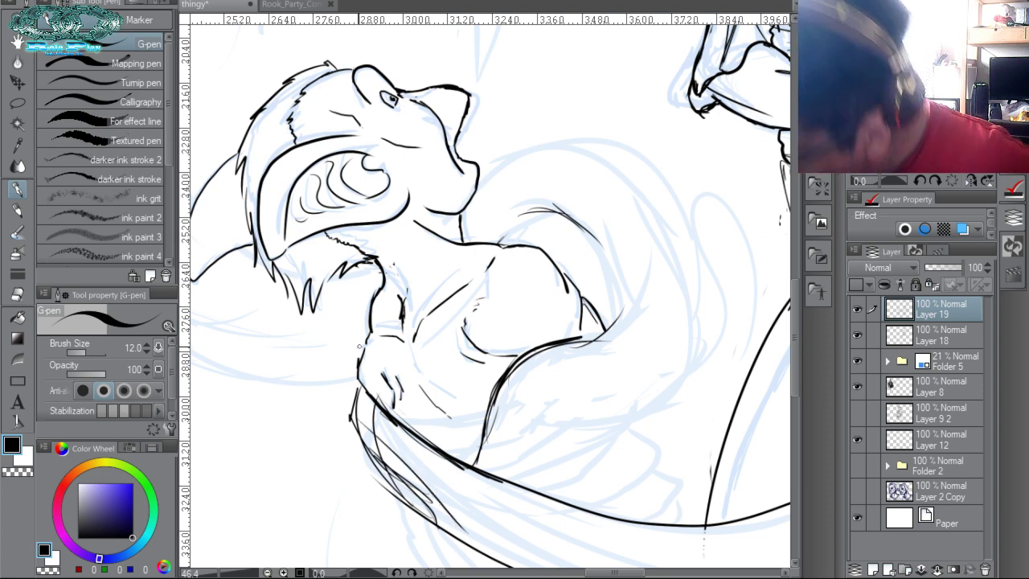
Ink the curled tail's inner and outer contours behind the crouching figure's back, including the small hooked tip.
mouse_move(643, 258)
mouse_down()
mouse_move(595, 363)
mouse_move(556, 351)
mouse_up()
drag(615, 268, 603, 332)
drag(615, 321, 604, 247)
mouse_move(555, 208)
mouse_down()
mouse_move(608, 264)
mouse_move(610, 301)
mouse_move(564, 346)
mouse_up()
drag(549, 210, 515, 241)
mouse_move(483, 166)
mouse_down()
mouse_move(542, 130)
mouse_move(569, 131)
mouse_move(698, 230)
mouse_up()
mouse_move(596, 132)
mouse_down()
mouse_move(642, 155)
mouse_move(689, 209)
mouse_move(637, 133)
mouse_move(651, 218)
mouse_move(613, 299)
mouse_move(536, 336)
mouse_move(500, 368)
mouse_move(489, 405)
mouse_move(437, 345)
mouse_move(553, 288)
mouse_up()
mouse_move(480, 341)
mouse_down()
mouse_move(618, 312)
mouse_move(580, 318)
mouse_up()
drag(474, 345, 642, 233)
drag(657, 94, 677, 206)
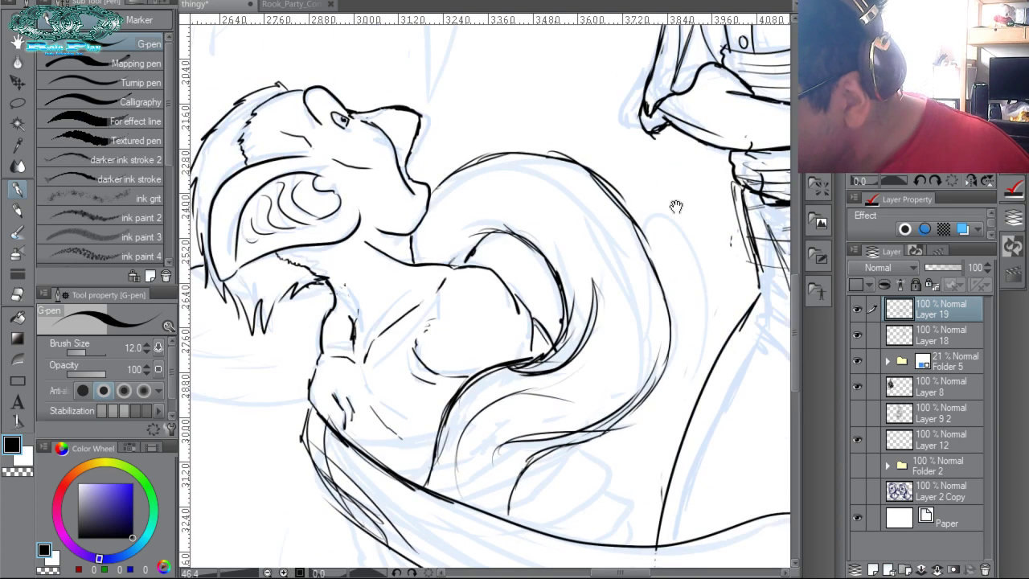
mouse_move(651, 391)
mouse_down()
mouse_move(659, 275)
mouse_move(698, 256)
mouse_move(686, 304)
mouse_move(708, 235)
mouse_move(665, 204)
mouse_move(641, 251)
mouse_up()
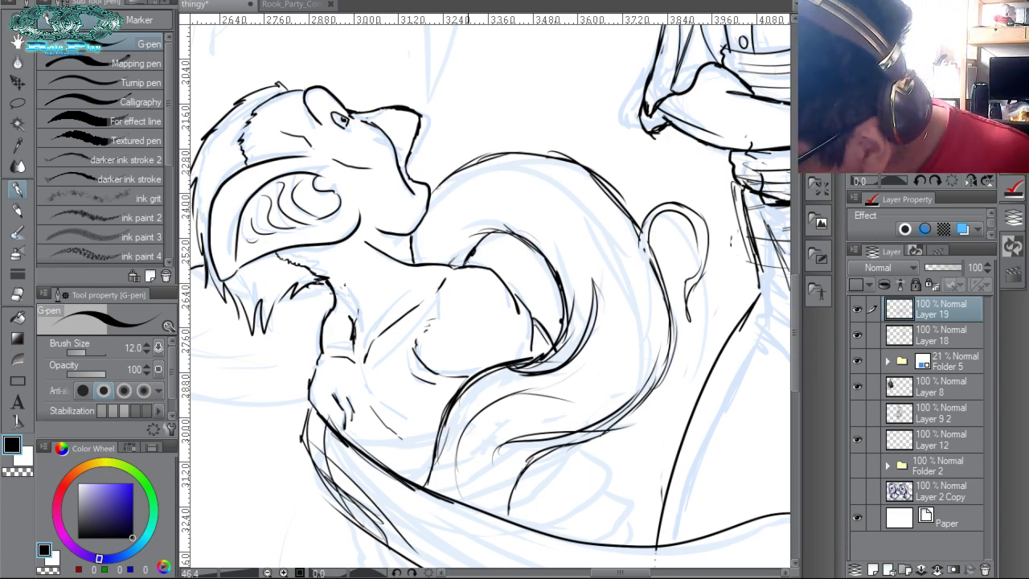
Rotate the canvas view to 73.5 degrees and ink a curved body contour between the sash and the waistline.
mouse_move(508, 255)
mouse_down()
mouse_move(620, 298)
mouse_move(666, 343)
mouse_move(552, 114)
mouse_up()
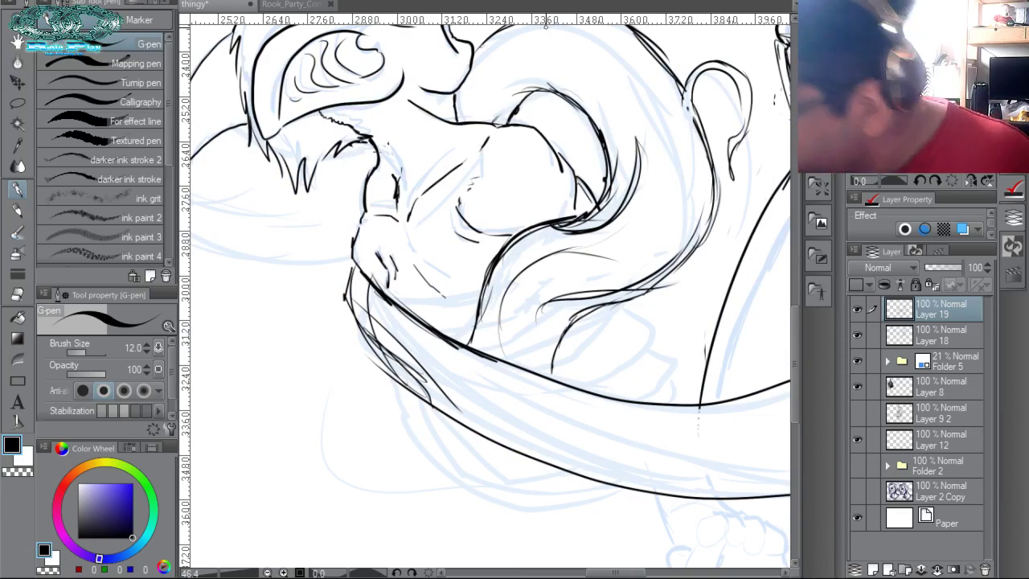
drag(885, 179, 892, 180)
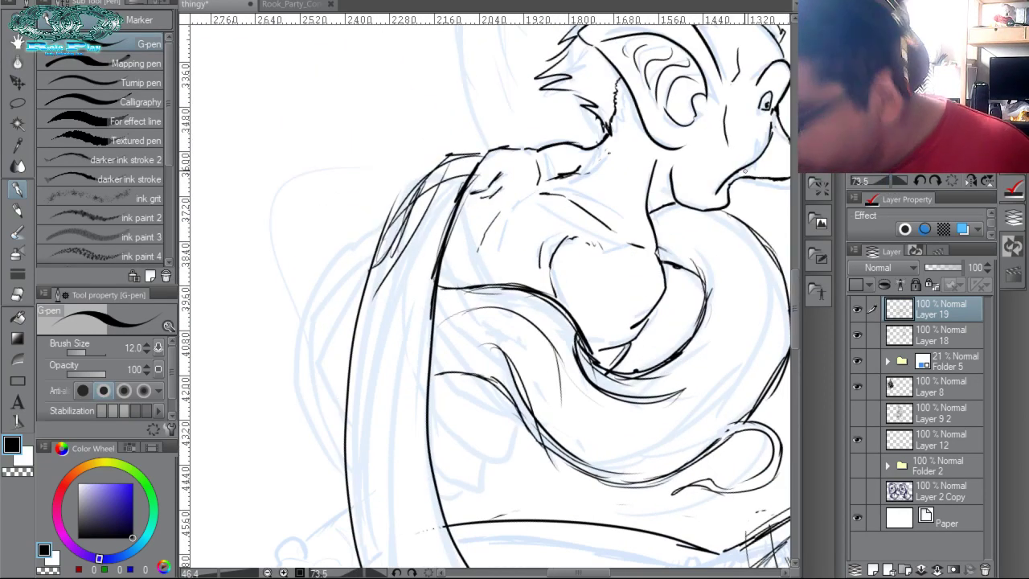
mouse_move(455, 222)
mouse_down()
mouse_move(492, 281)
mouse_move(474, 279)
mouse_up()
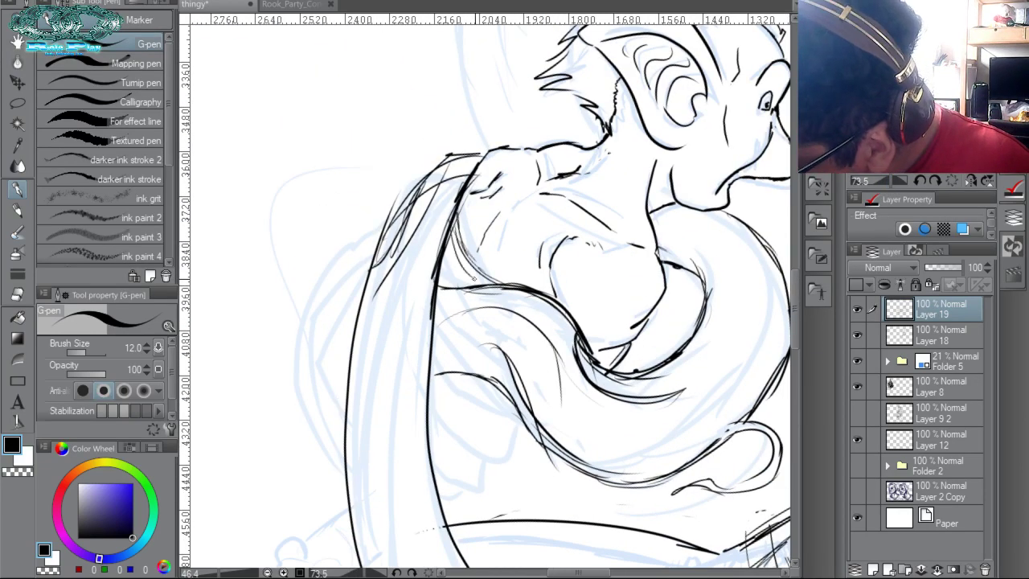
Ink the layered, jagged cloth folds below the tail, along the sash's inner edge.
scroll(473, 278, down, 1)
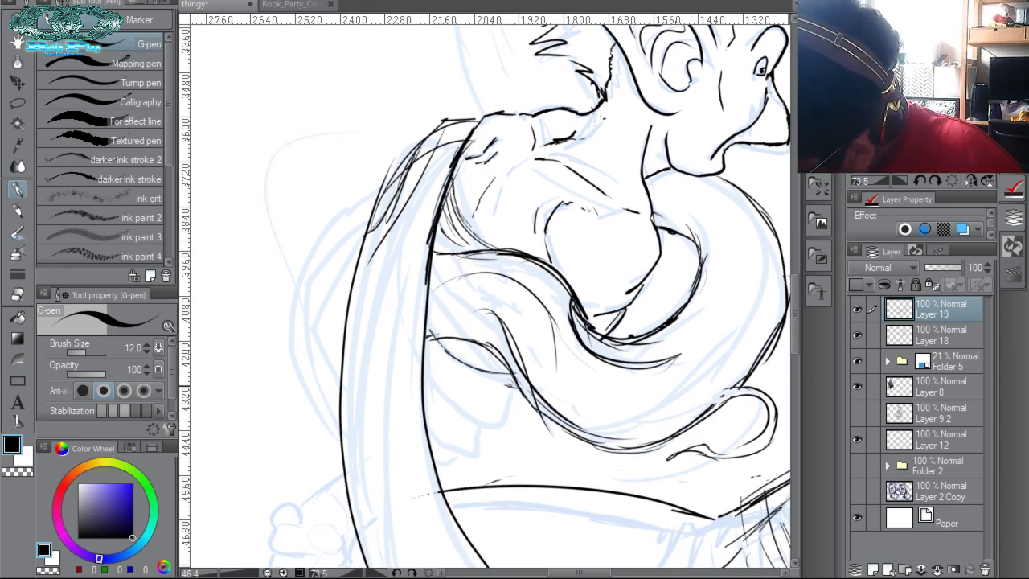
drag(452, 365, 518, 393)
mouse_move(452, 391)
mouse_down()
mouse_move(520, 406)
mouse_move(488, 406)
mouse_up()
mouse_move(426, 390)
mouse_down()
mouse_move(513, 415)
mouse_move(500, 413)
mouse_up()
drag(434, 407, 501, 423)
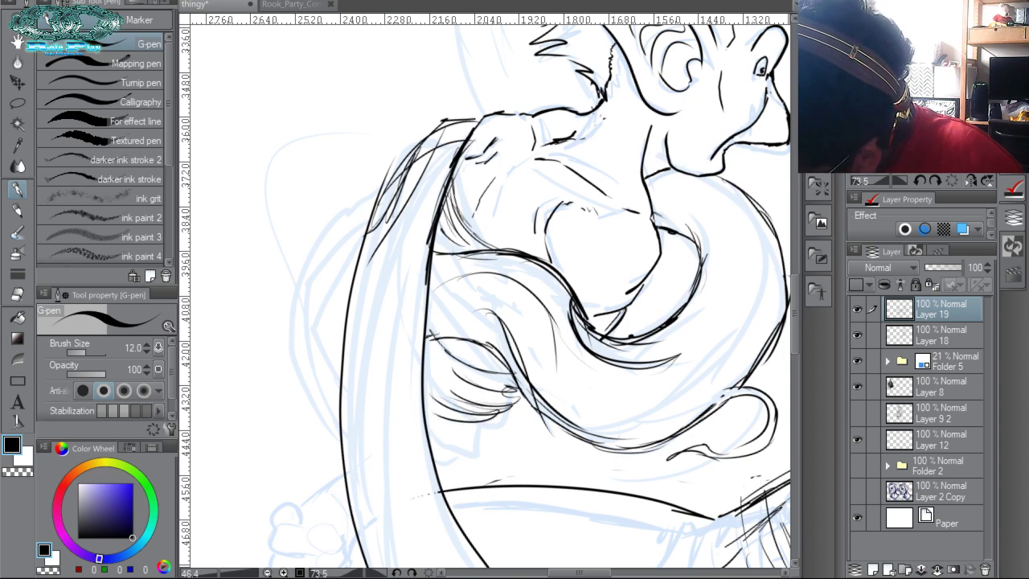
mouse_move(439, 447)
mouse_down()
mouse_move(482, 427)
mouse_move(465, 462)
mouse_up()
drag(437, 468, 452, 467)
Ink the rounded outer contour of the gathered cloth on the far side of the sash, with long inner fold lines.
drag(444, 273, 561, 269)
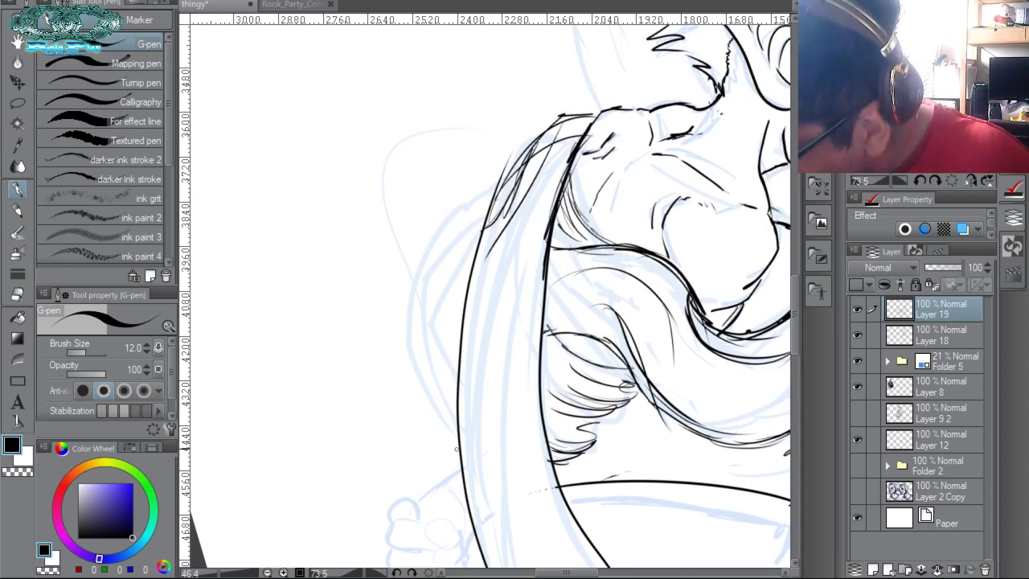
drag(456, 446, 428, 414)
mouse_move(472, 266)
mouse_down()
mouse_move(478, 174)
mouse_move(545, 230)
mouse_up()
drag(531, 410, 487, 337)
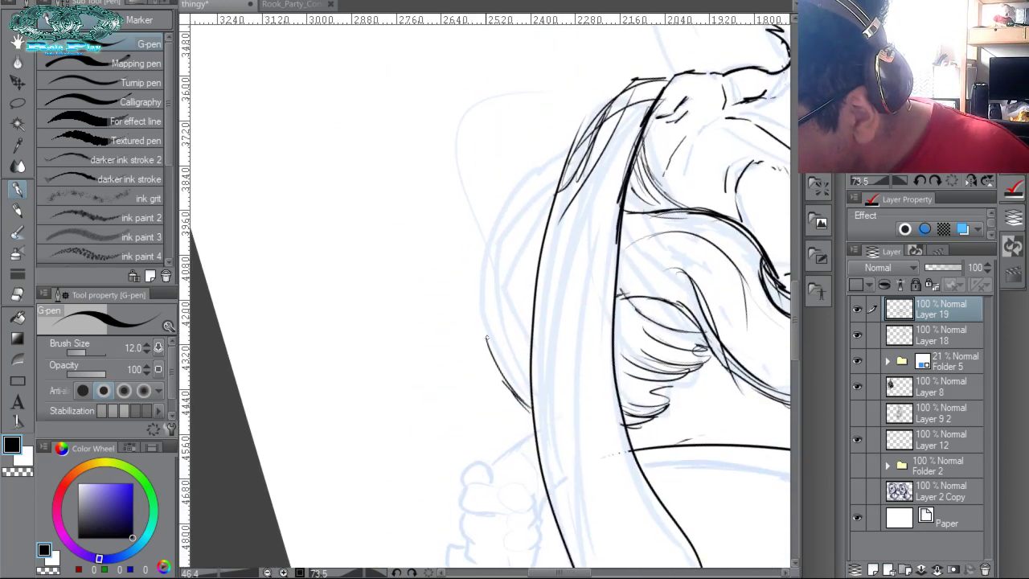
drag(505, 376, 483, 232)
drag(482, 293, 520, 172)
drag(510, 354, 492, 229)
drag(505, 314, 538, 161)
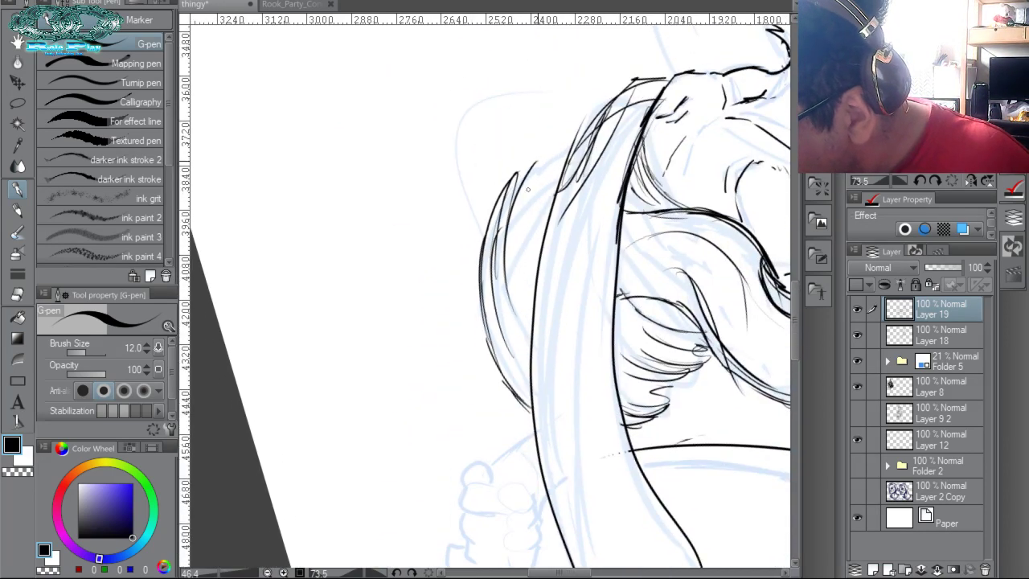
Add short overlapping fold strokes along the gathered cloth's edge where it narrows towards the sash end.
drag(515, 206, 535, 155)
mouse_move(530, 190)
mouse_down()
mouse_move(547, 150)
mouse_move(569, 135)
mouse_up()
drag(544, 172, 575, 136)
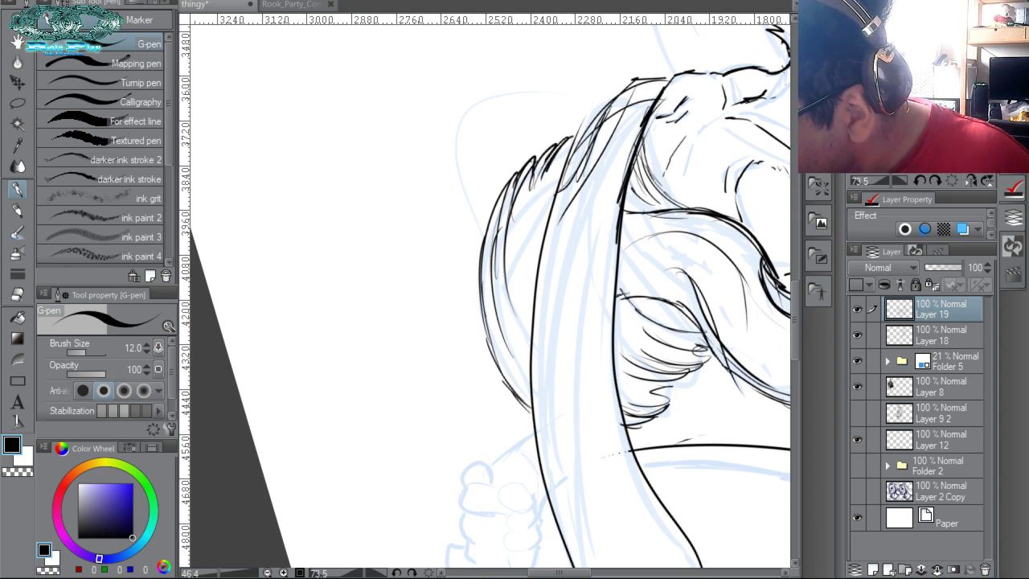
drag(521, 220, 534, 175)
mouse_move(538, 207)
mouse_down()
mouse_move(555, 147)
mouse_move(548, 184)
mouse_up()
drag(560, 182, 579, 132)
Thicken the sash's outer edge up to its narrow end and add long folds inside that end.
mouse_move(537, 262)
mouse_down()
mouse_move(528, 398)
mouse_move(553, 477)
mouse_up()
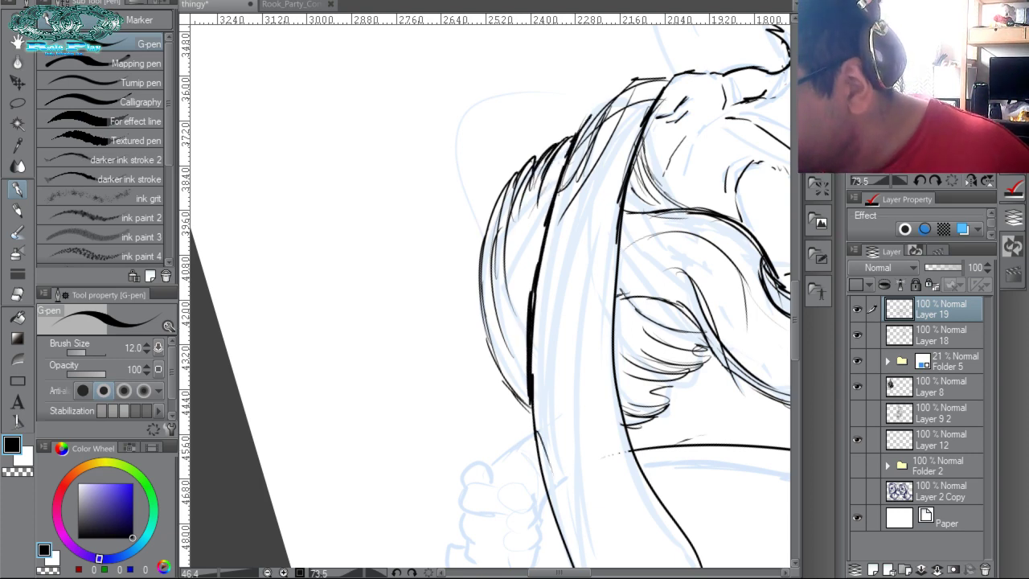
mouse_move(572, 140)
mouse_down()
mouse_move(642, 78)
mouse_move(671, 78)
mouse_up()
drag(627, 93, 568, 229)
drag(601, 174, 532, 371)
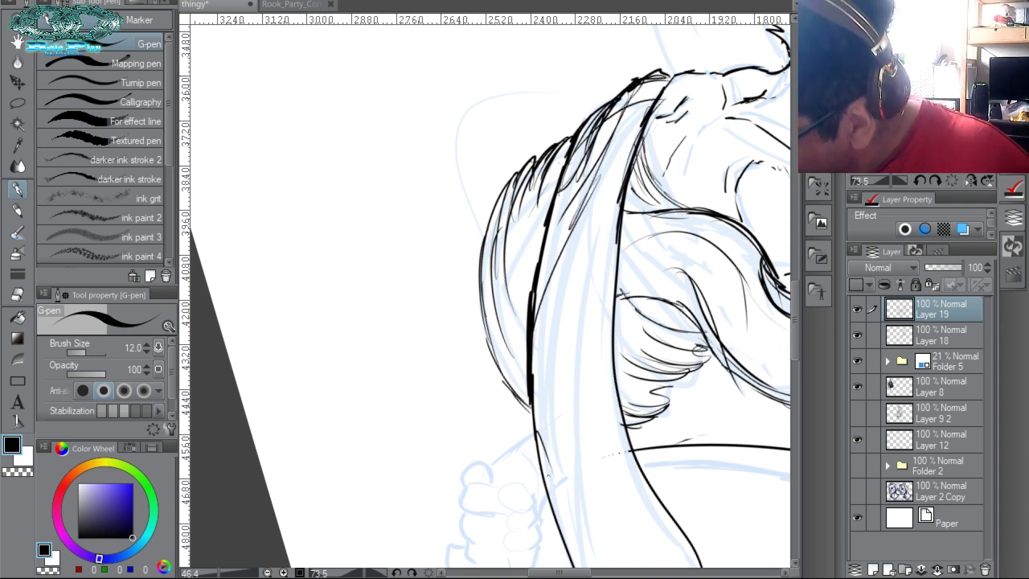
Ink long, thin fold lines through the sash's wide section towards the round knot.
drag(553, 491, 609, 202)
drag(611, 254, 611, 41)
drag(576, 150, 629, 379)
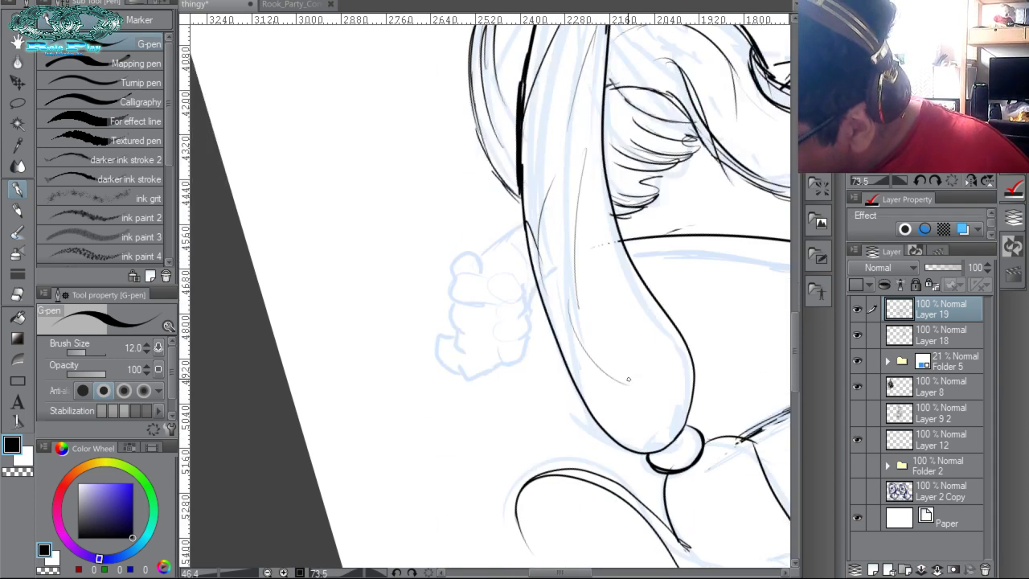
drag(599, 277, 662, 358)
drag(568, 135, 613, 295)
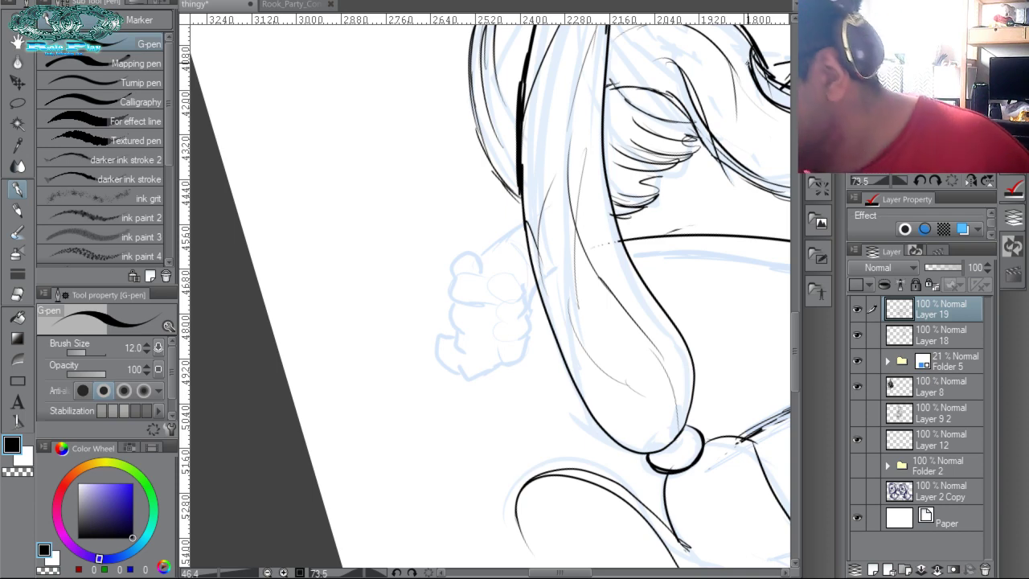
Reset the canvas rotation, zoom out to 16.3%, and trace the large loop's inner edge above the crouching figure's head with the Curve tool.
click(952, 183)
key(ctrl+space)
drag(643, 207, 626, 204)
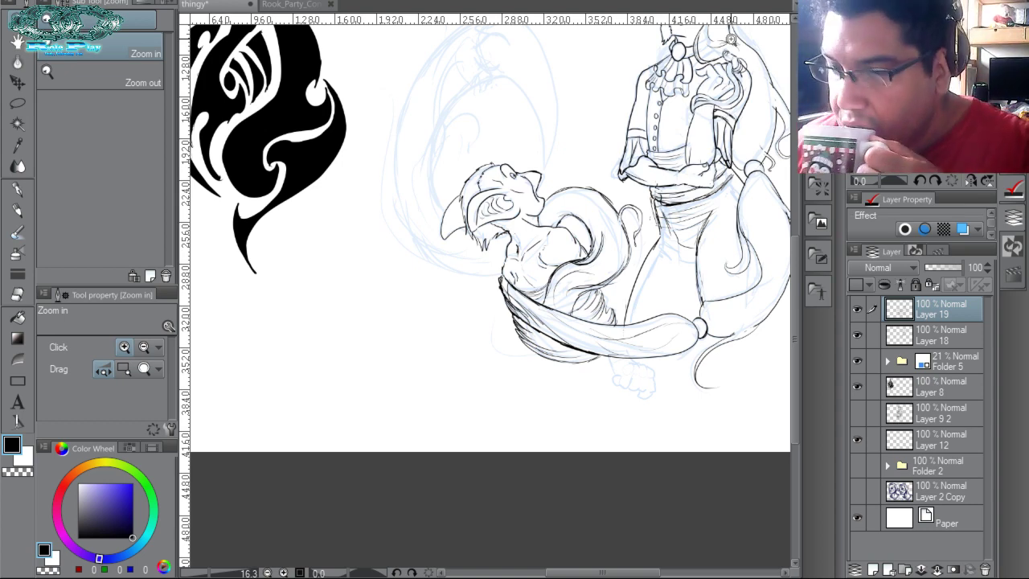
click(18, 379)
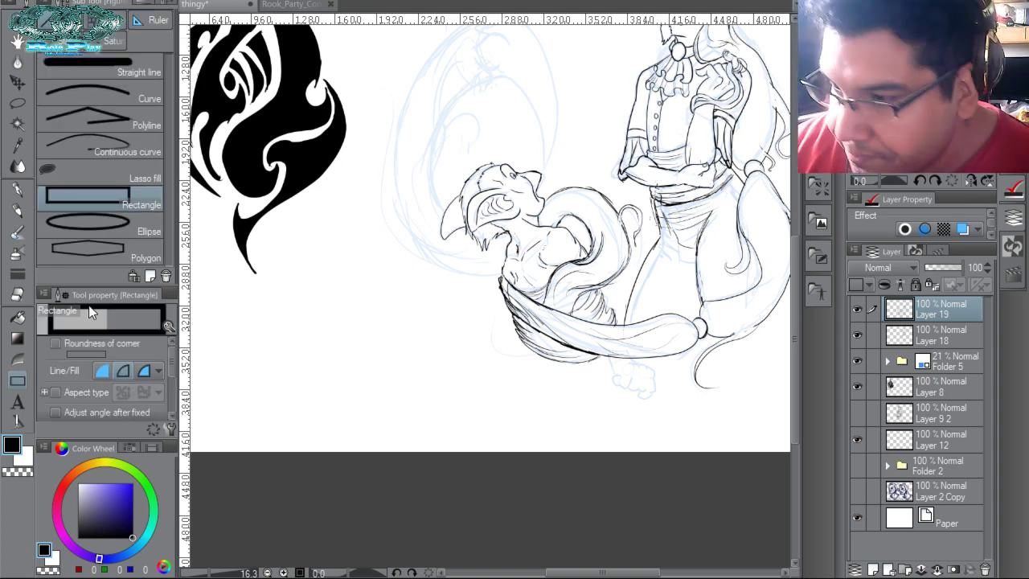
click(142, 98)
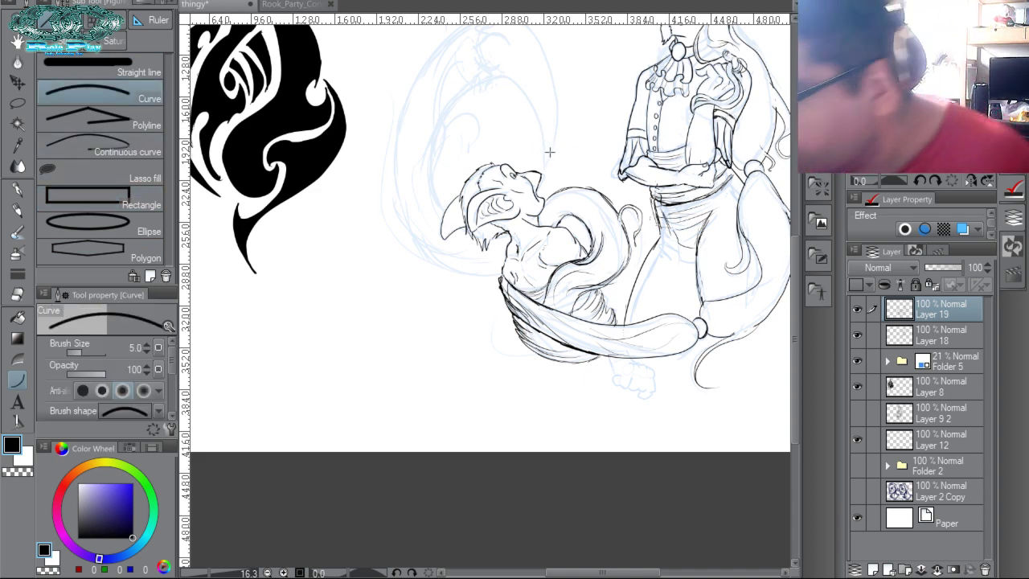
drag(537, 142, 487, 78)
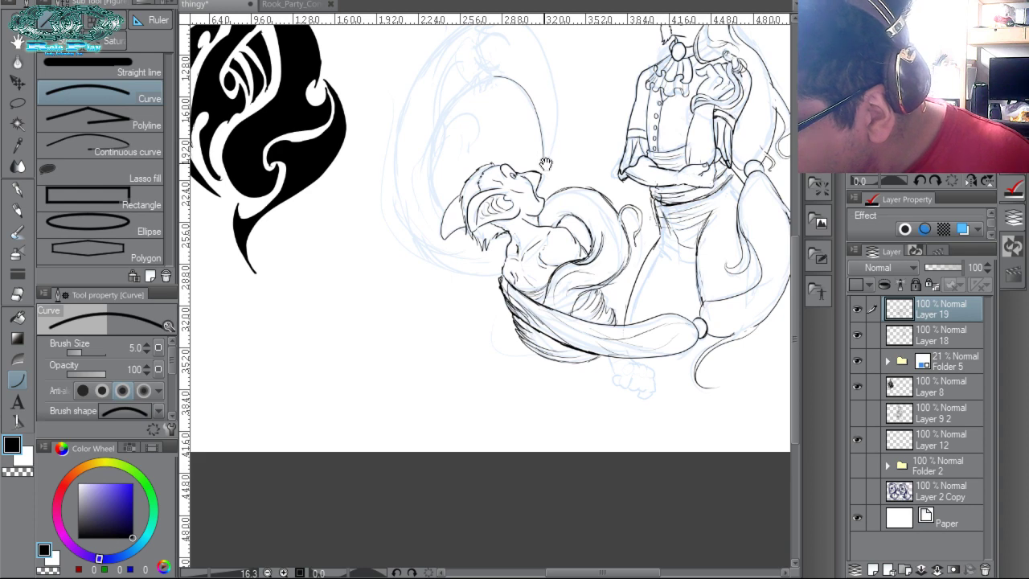
drag(546, 164, 538, 236)
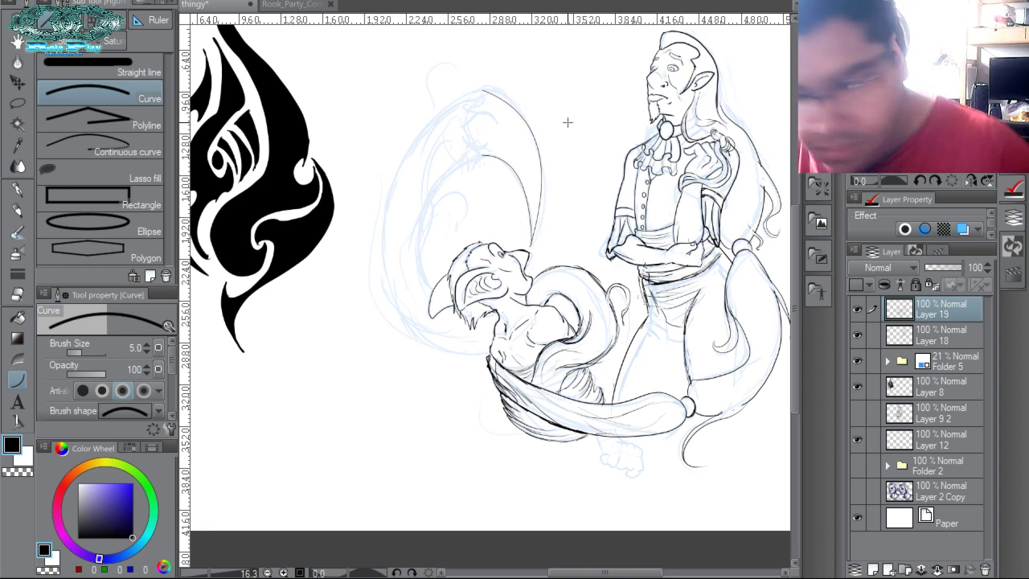
click(149, 122)
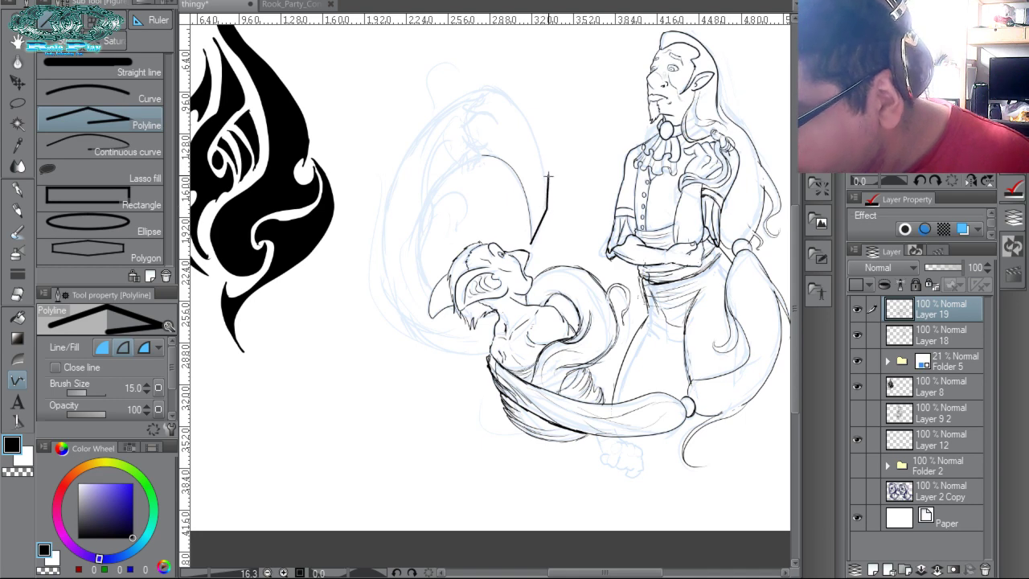
click(141, 152)
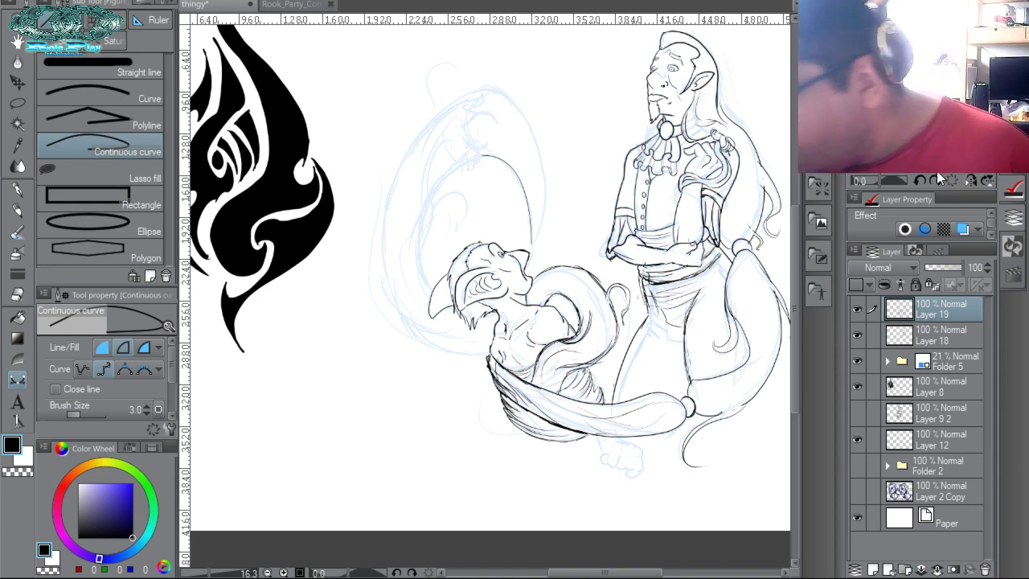
Flip the canvas view horizontally and ink the large loop's outer edge above the head with the G-pen.
key(p)
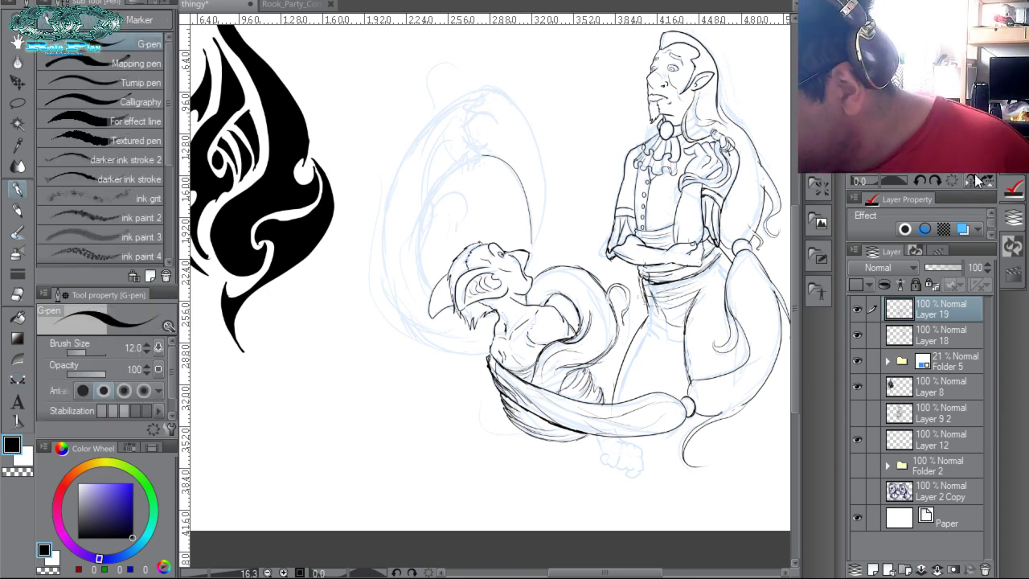
click(947, 180)
drag(443, 130, 452, 245)
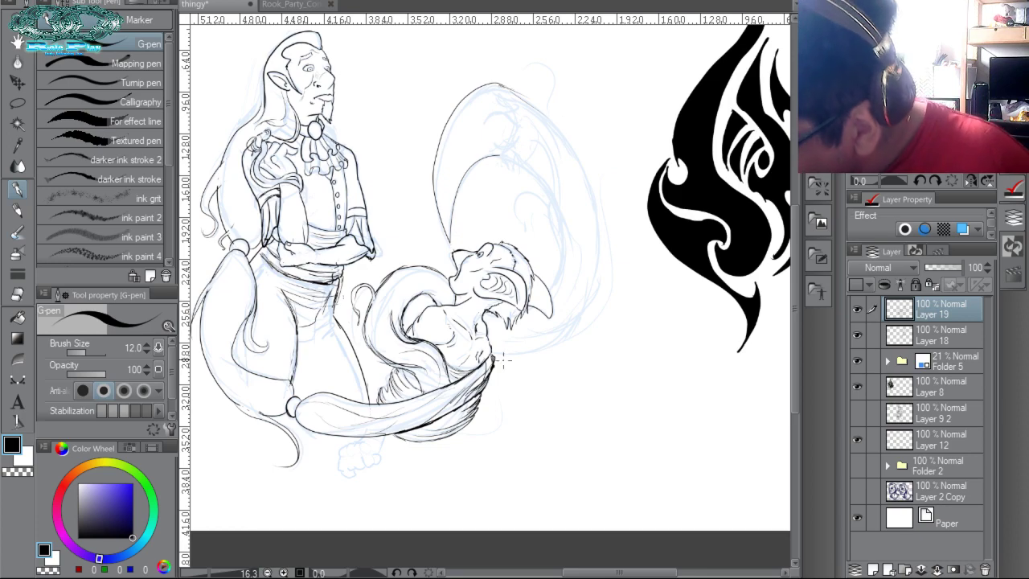
Rotate the canvas view to -139.4 degrees and ink the large loop's far outer side with long G-pen strokes.
drag(882, 181, 859, 181)
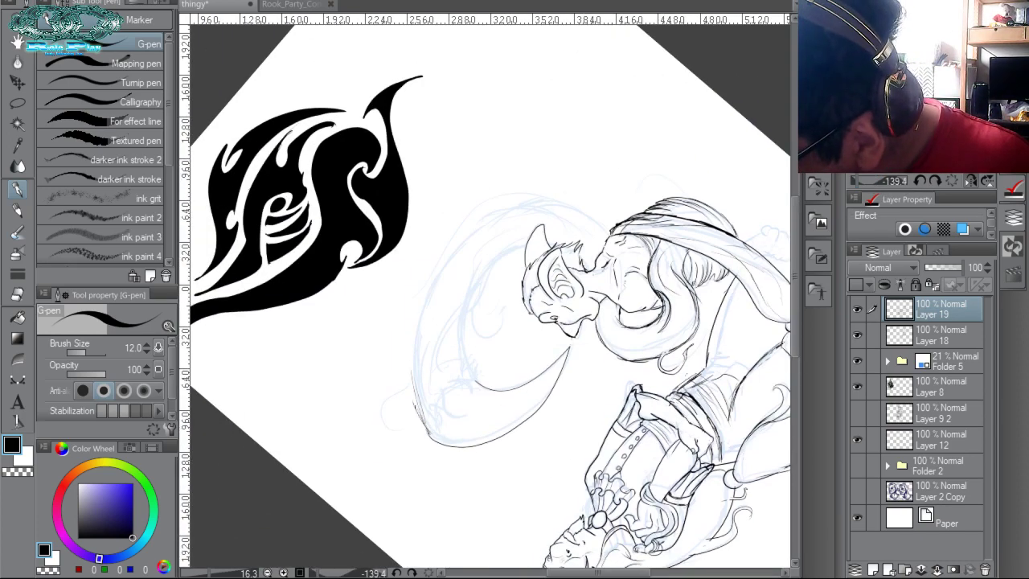
mouse_move(434, 438)
mouse_down()
mouse_move(426, 265)
mouse_move(508, 207)
mouse_up()
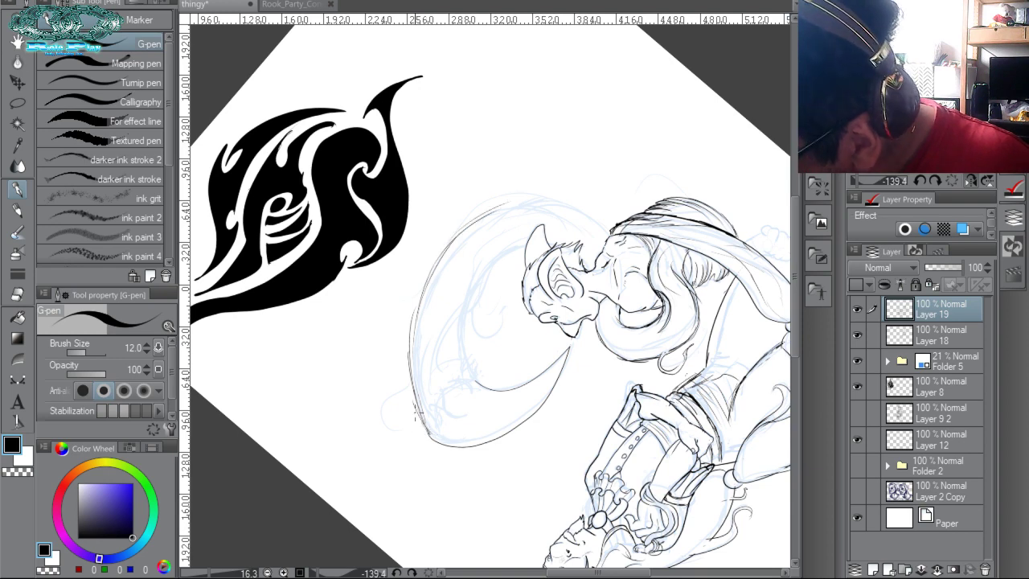
mouse_move(420, 423)
mouse_down()
mouse_move(415, 345)
mouse_move(476, 219)
mouse_up()
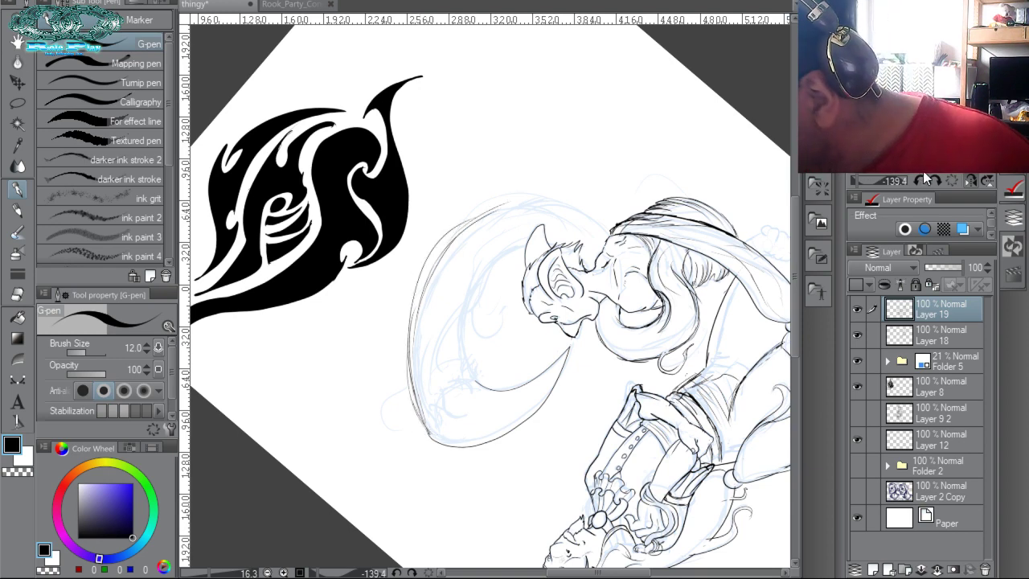
Try tracing the large loop's outer edge from its lower tip to the neck with the Curve tool on a new vector layer.
click(17, 386)
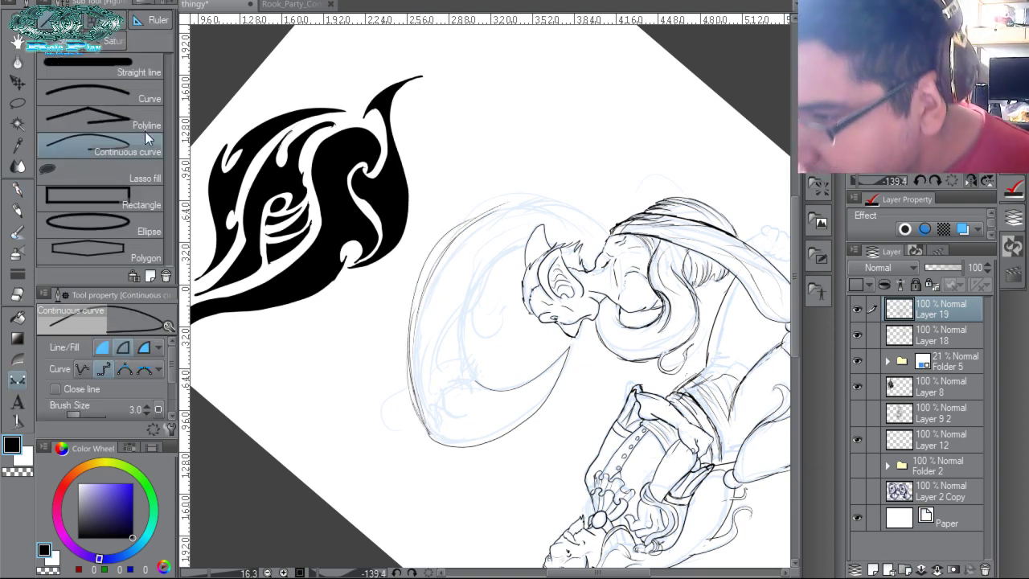
click(153, 97)
drag(430, 427, 604, 241)
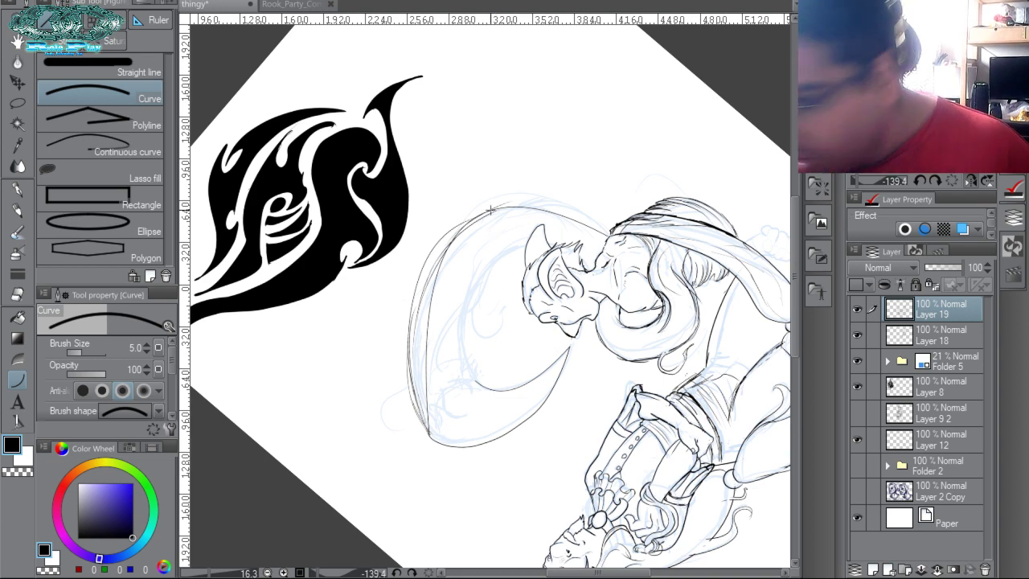
click(889, 569)
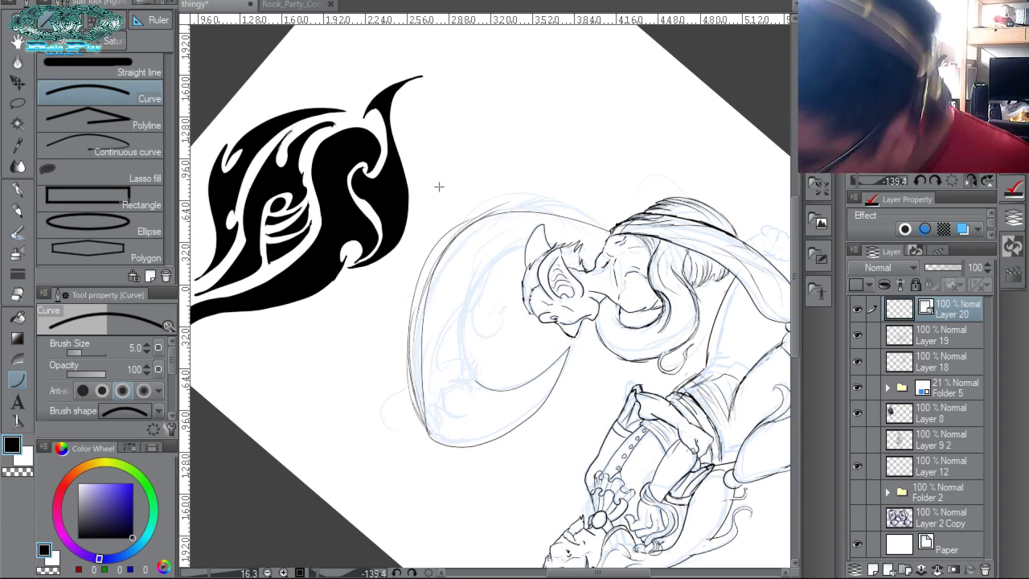
Try to reshape the loop's vector curve by moving its control points with the Object tool, and delete that vector layer.
key(o)
click(519, 233)
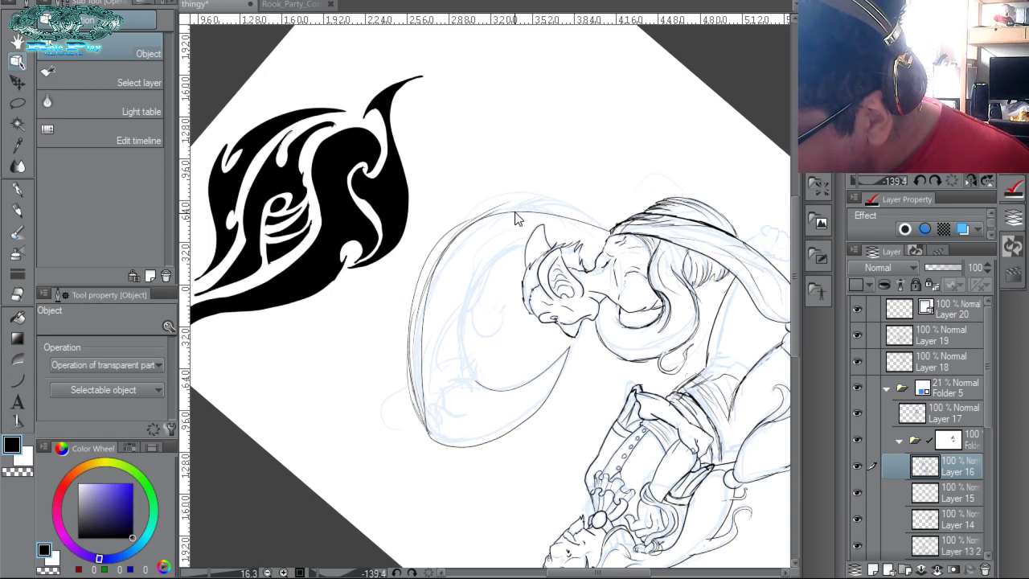
click(516, 215)
drag(391, 148, 349, 164)
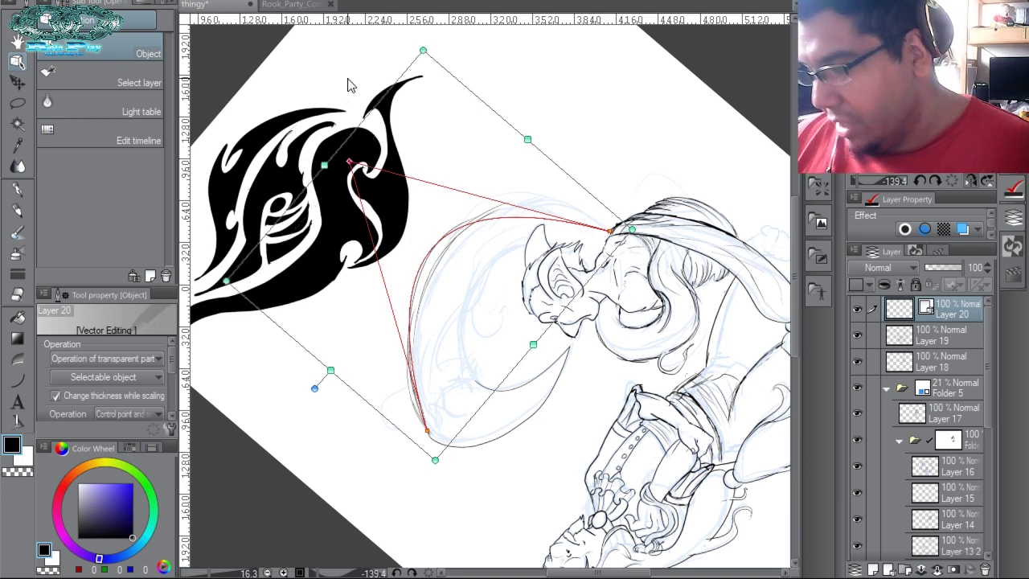
drag(612, 232, 565, 211)
drag(356, 149, 375, 189)
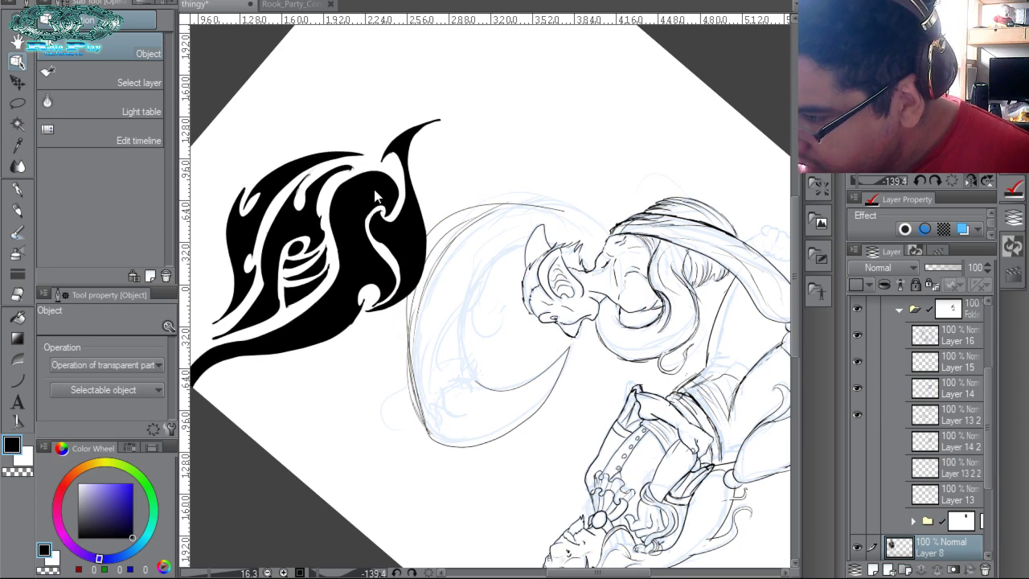
key(ctrl+z)
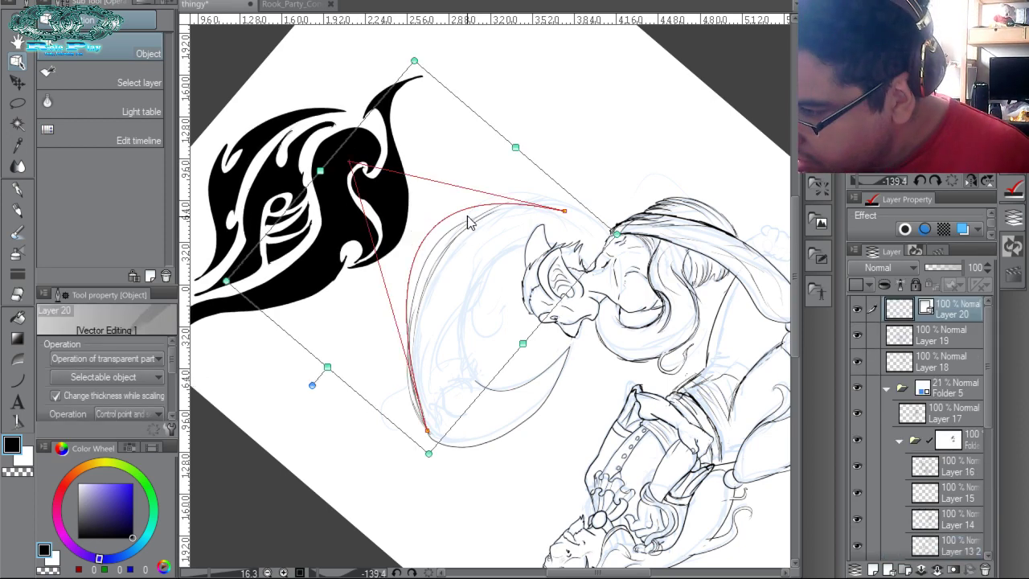
drag(360, 168, 351, 205)
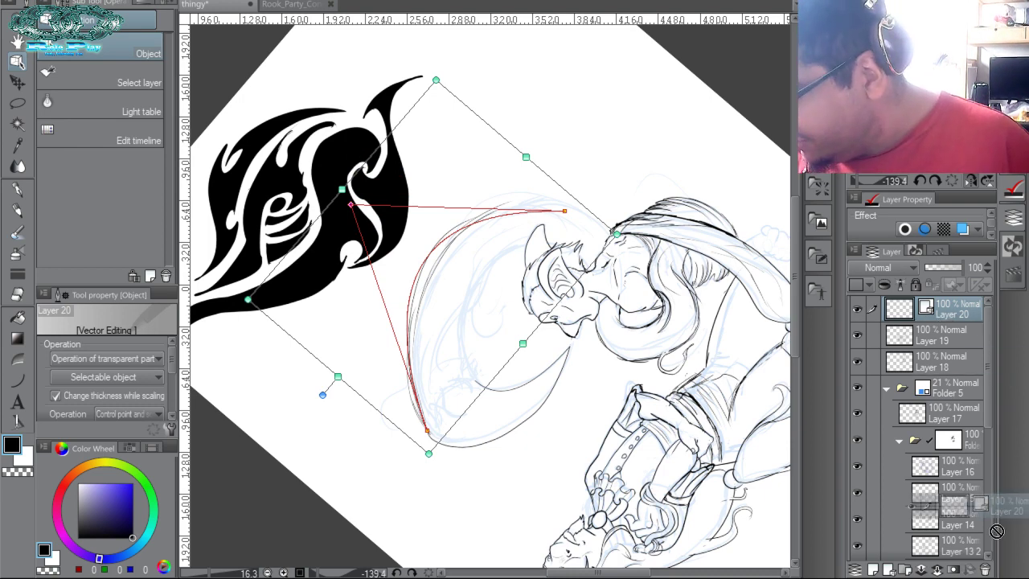
click(984, 568)
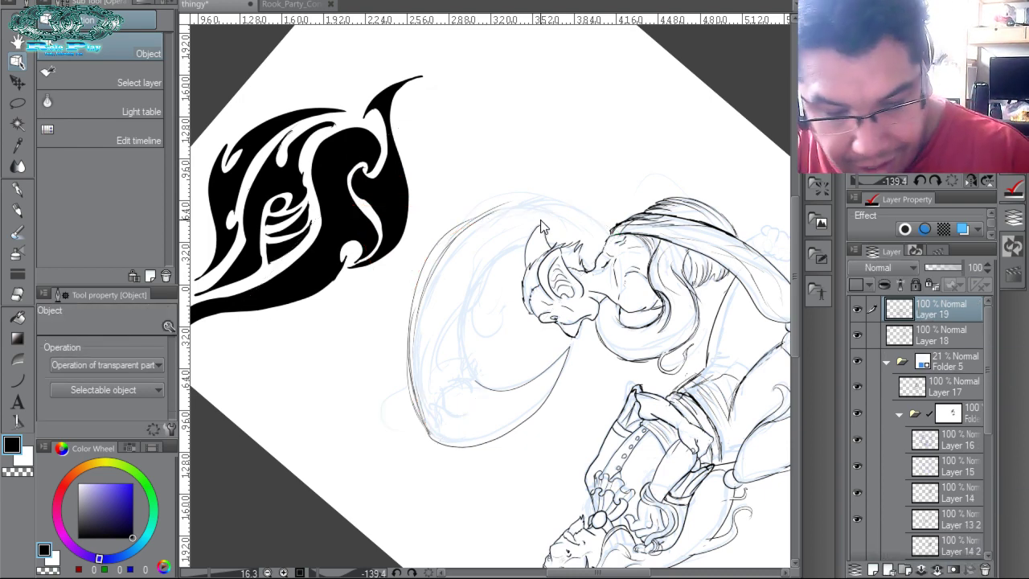
Ink the large loop's outer edge from the neck to its lower tip with long, overlapping G-pen strokes on Layer 19.
key(p)
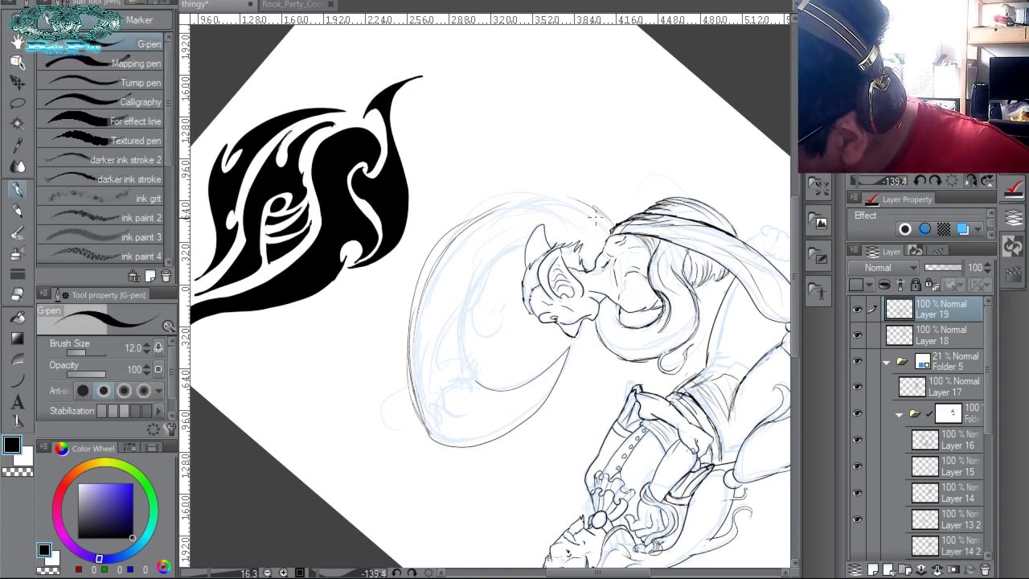
mouse_move(538, 190)
mouse_down()
mouse_move(435, 237)
mouse_move(405, 398)
mouse_up()
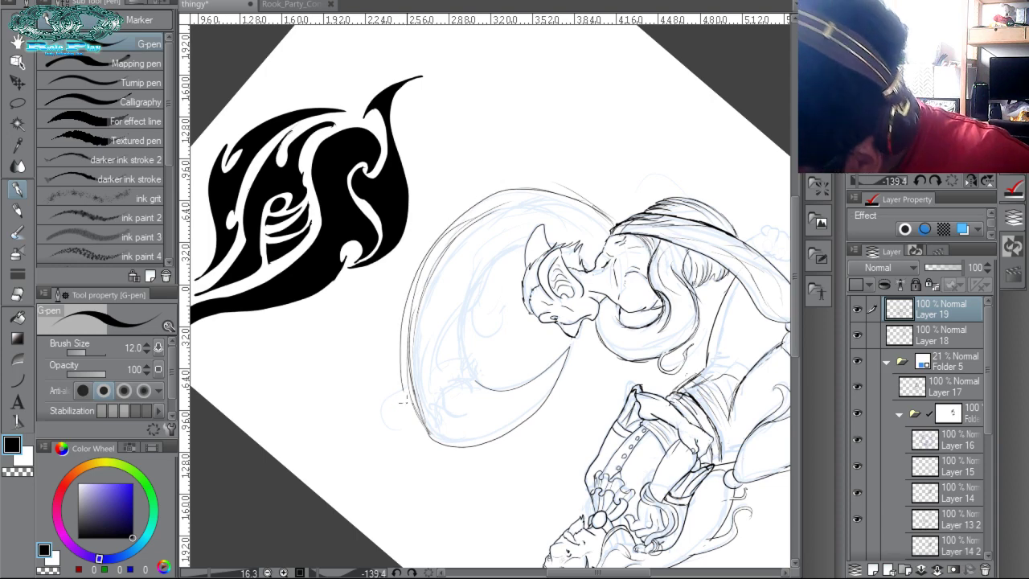
mouse_move(620, 210)
mouse_down()
mouse_move(430, 251)
mouse_move(427, 441)
mouse_move(515, 182)
mouse_move(426, 439)
mouse_up()
mouse_move(595, 207)
mouse_down()
mouse_move(396, 354)
mouse_move(430, 444)
mouse_up()
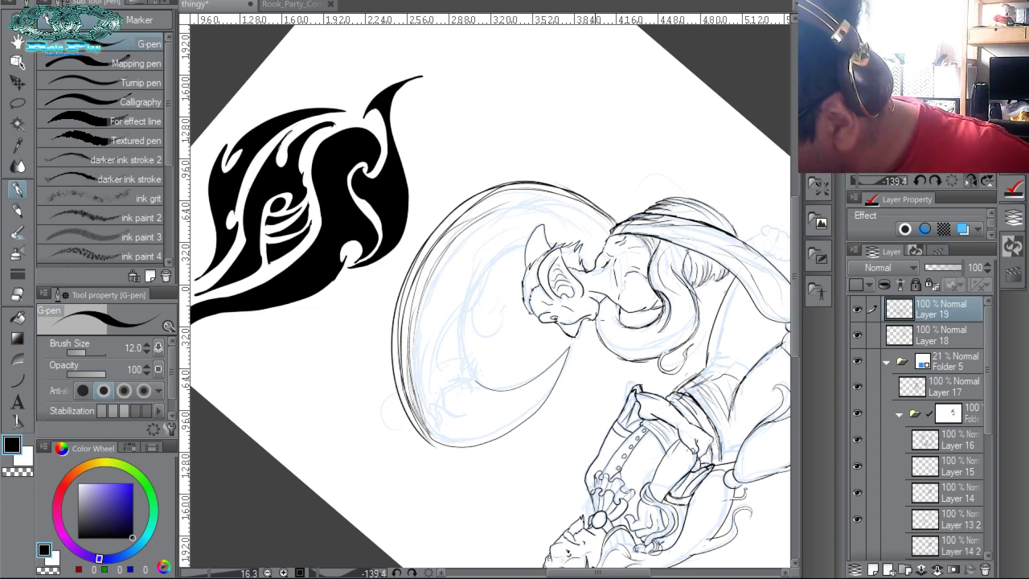
Try inking the large loop's inner edge around the horned head on Layer 19, and undo the strokes.
drag(594, 279, 450, 328)
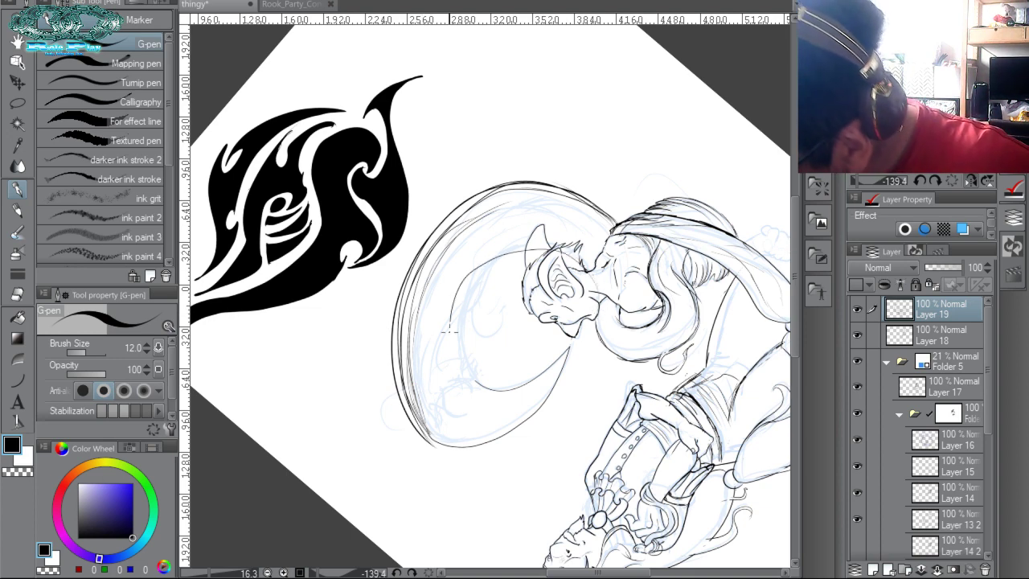
key(ctrl+z)
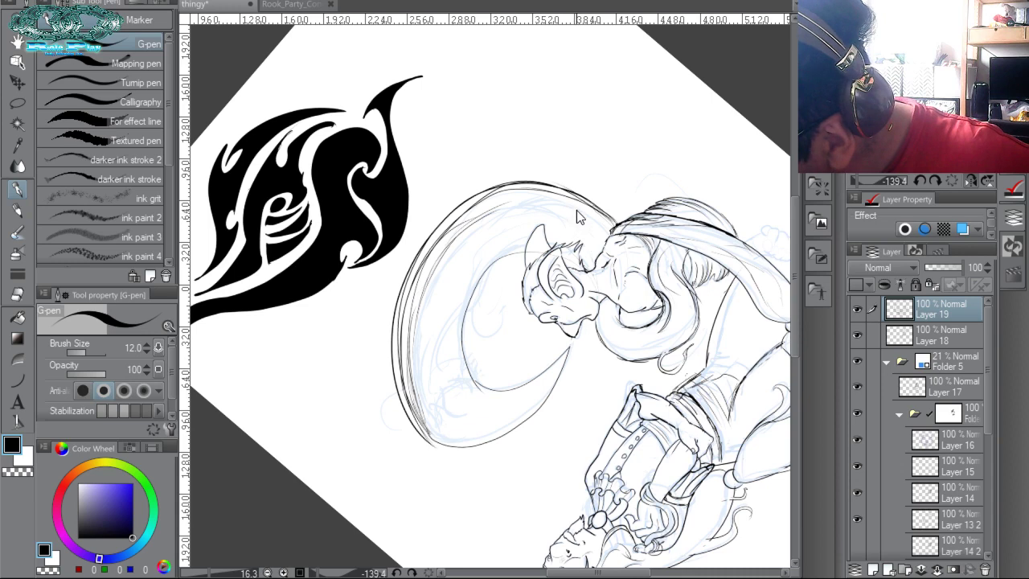
key(ctrl+z)
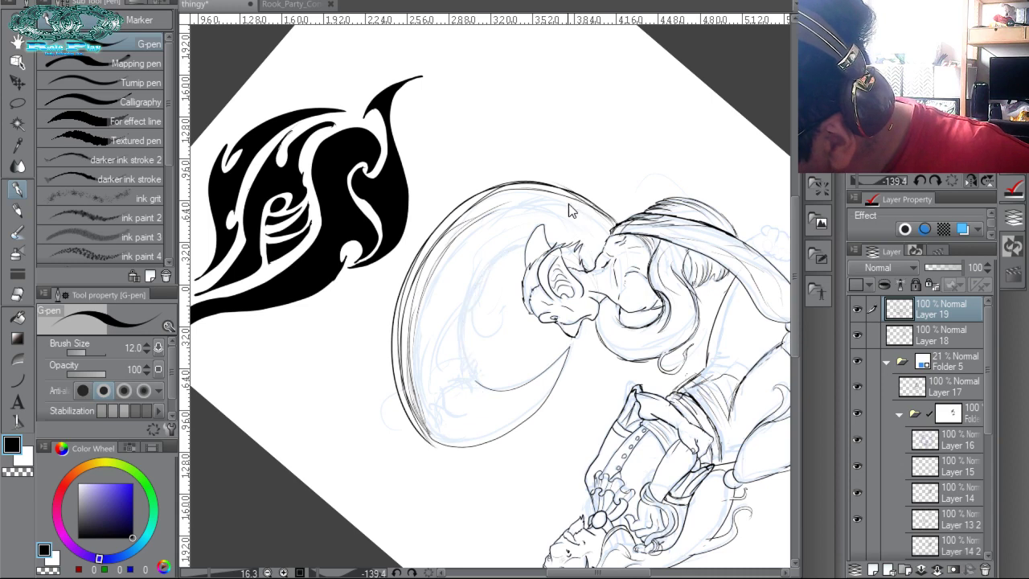
Add a new raster layer above Layer 19 and sketch a wider outer edge and a new inner edge for the large loop.
click(856, 308)
click(857, 308)
click(856, 335)
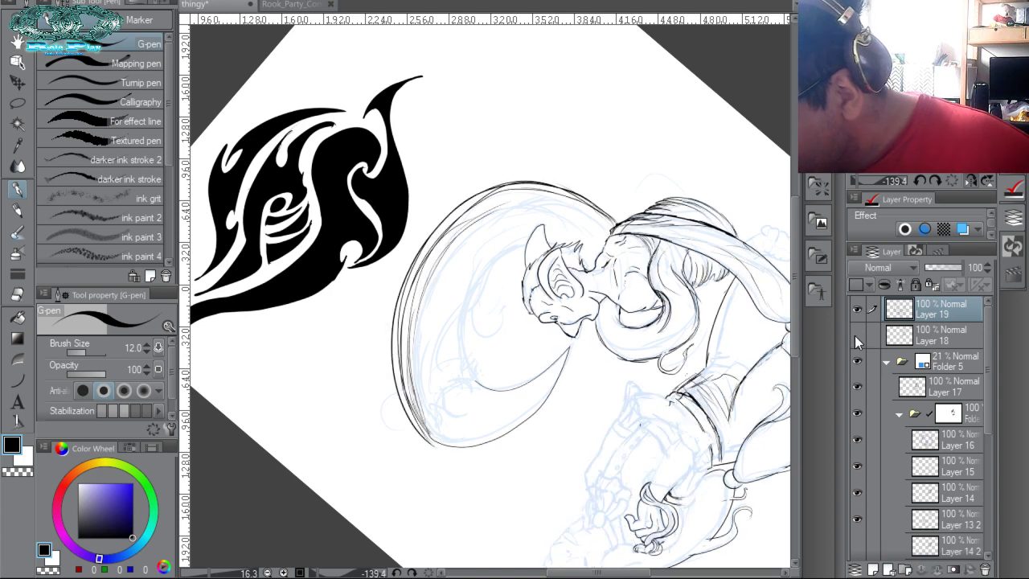
click(857, 334)
click(873, 569)
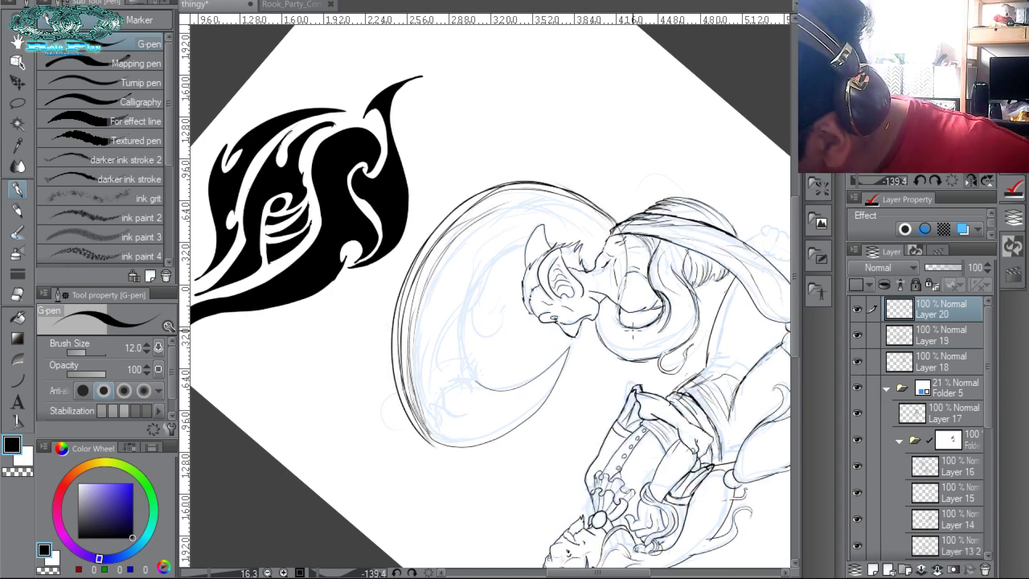
mouse_move(617, 241)
mouse_down()
mouse_move(494, 172)
mouse_move(431, 446)
mouse_up()
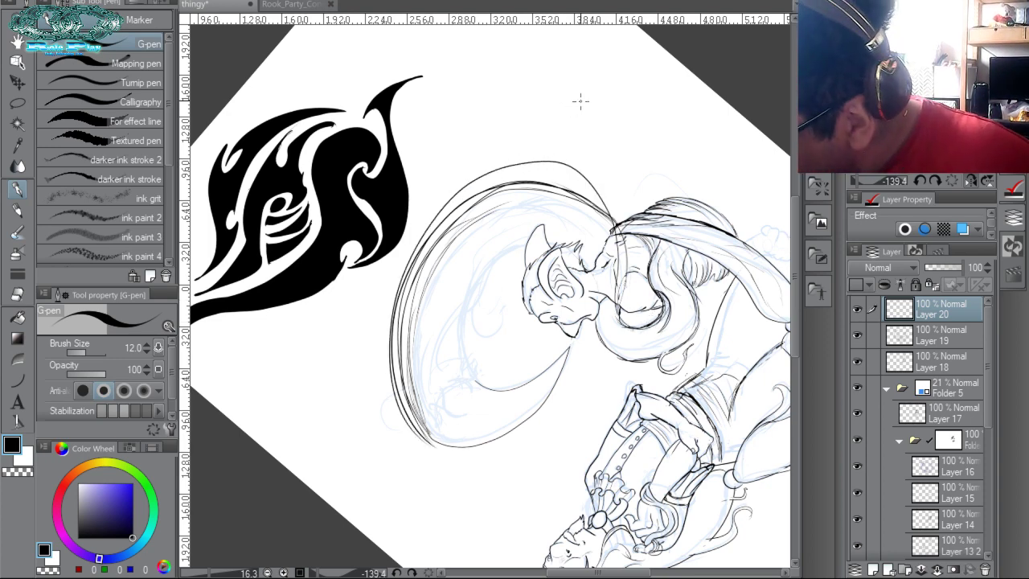
mouse_move(589, 321)
mouse_down()
mouse_move(526, 218)
mouse_move(476, 391)
mouse_up()
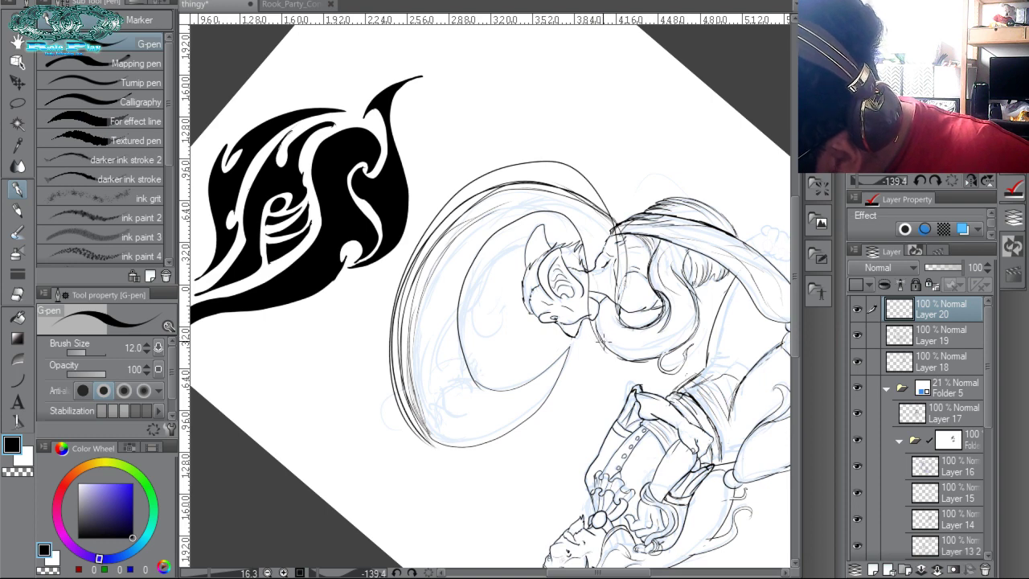
Apply the blue layer colour to Layer 20, lower its opacity to 40%, and return to Layer 19 for inking.
key(alt+bracketleft)
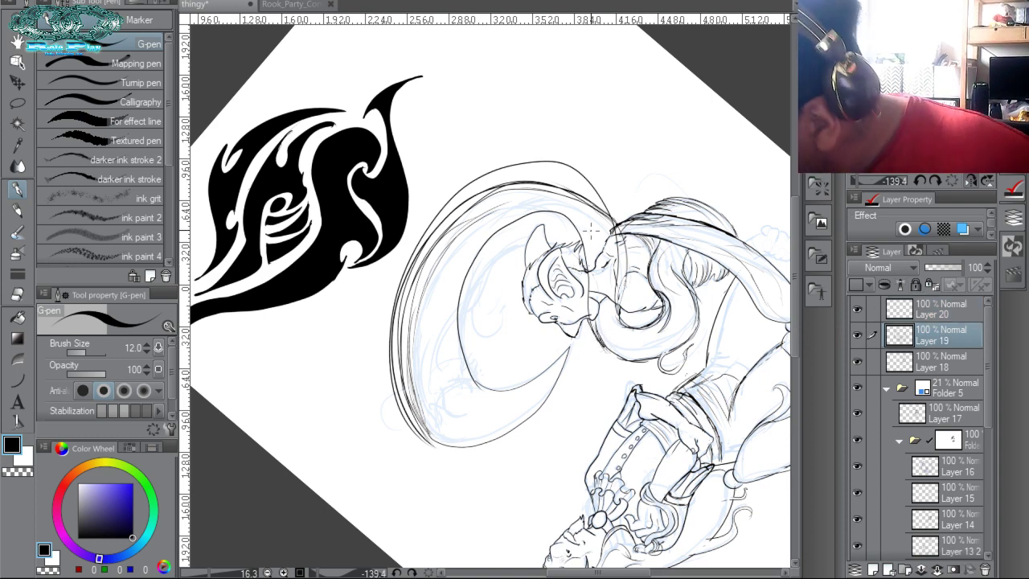
key(alt+bracketright)
click(962, 231)
drag(940, 271, 941, 271)
click(948, 335)
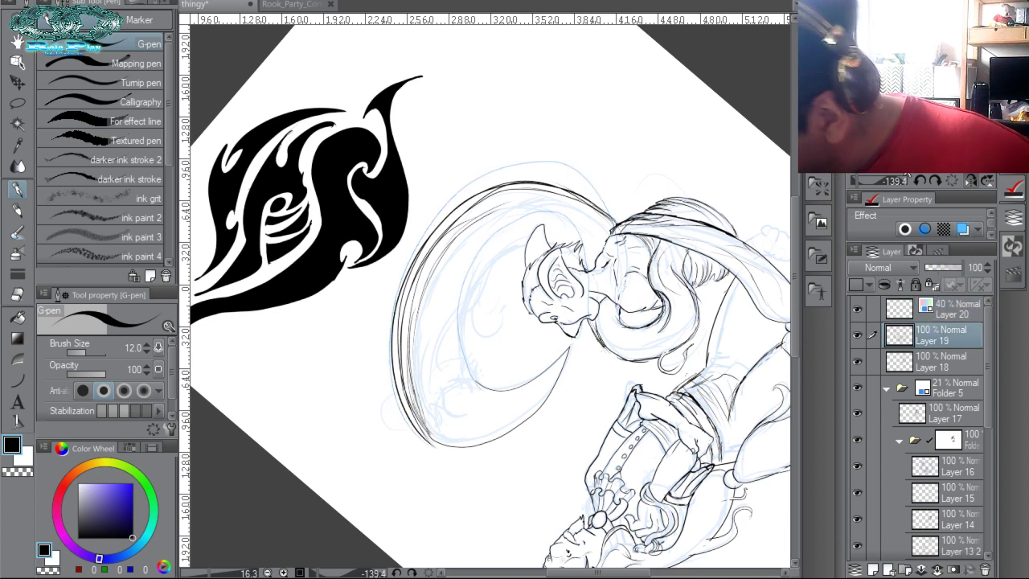
click(860, 311)
click(857, 310)
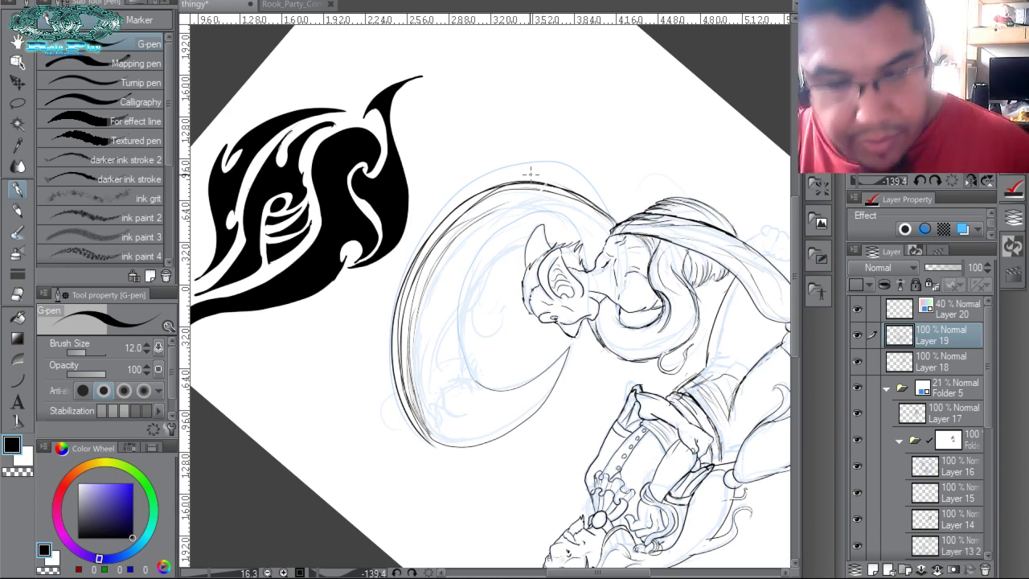
Remove the old overlapping outer-edge lines of the large loop from Layer 19.
drag(566, 189, 576, 198)
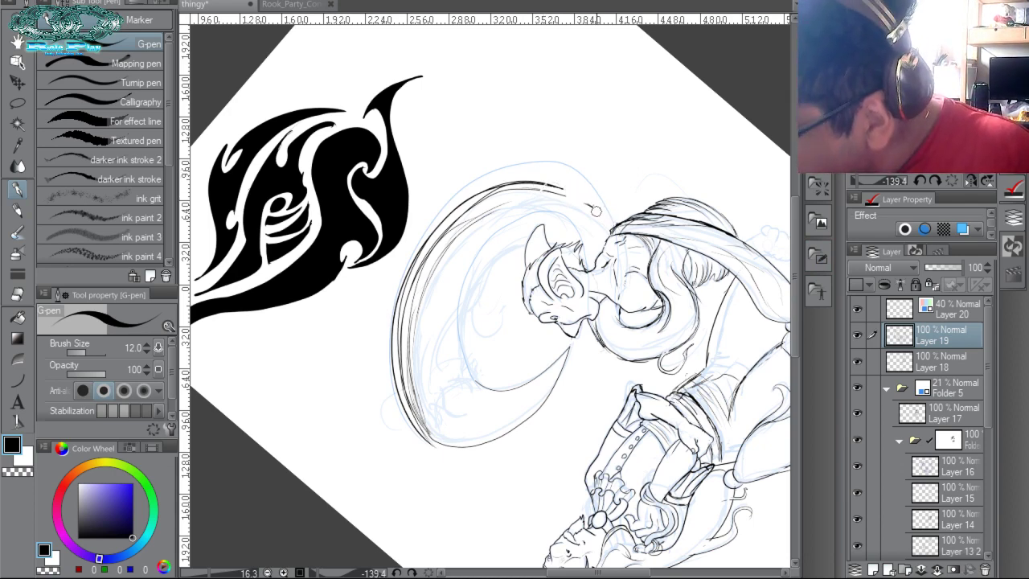
key(ctrl+z)
key(ctrl+z)
key(ctrl+z)
key(ctrl+z)
key(ctrl+z)
key(ctrl+z)
key(ctrl+z)
key(ctrl+z)
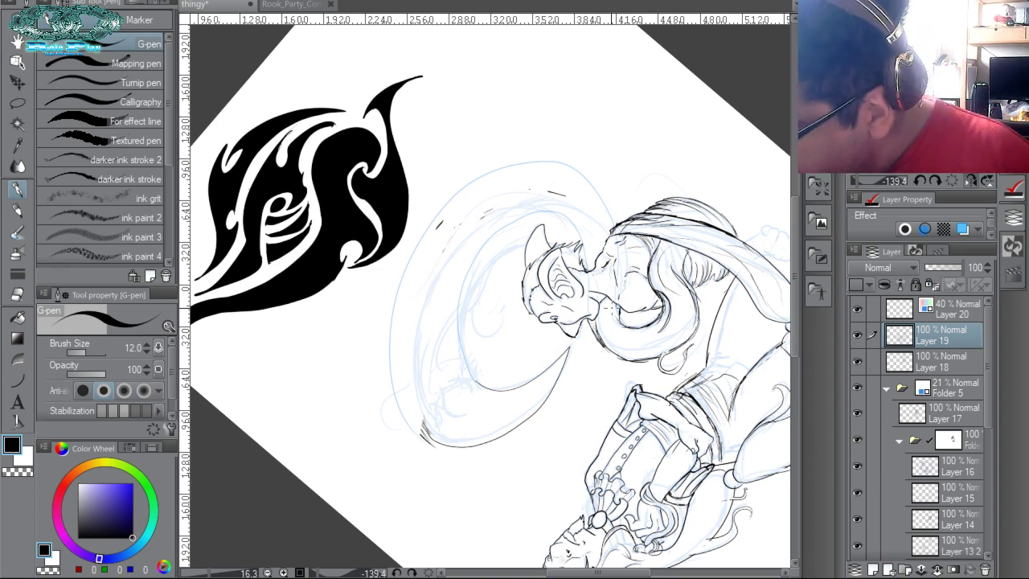
Touch up the coil line below the neck and ink the large loop's inner edge along the blue guide with the G-pen.
key(p)
key(p)
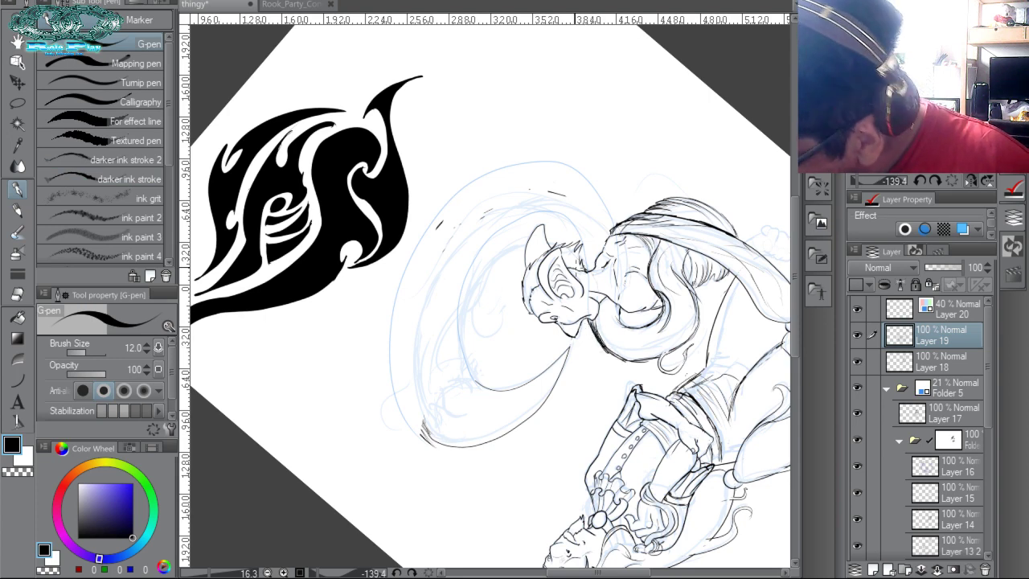
key(c)
drag(592, 320, 601, 346)
key(c)
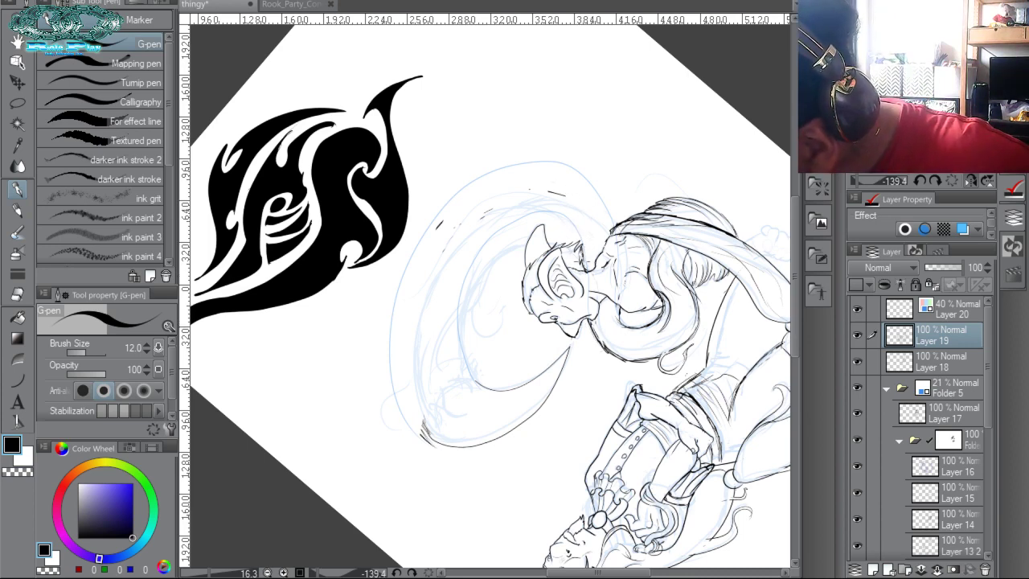
drag(557, 207, 466, 273)
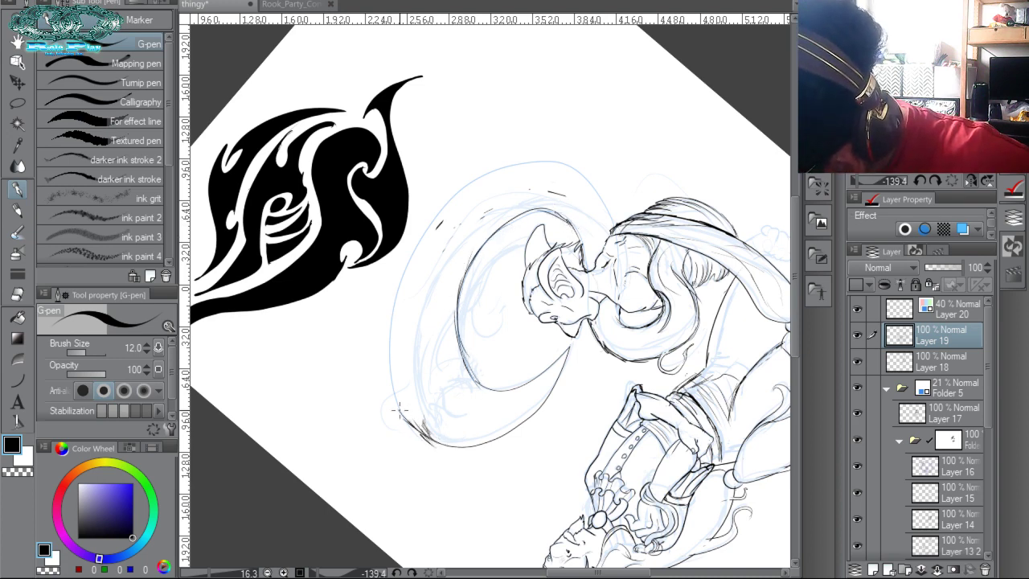
Ink the large loop's outer edge along the blue guide down to the shoulder, unflipping the canvas view and rotating it to 48.2 degrees.
mouse_move(393, 363)
mouse_down()
mouse_move(388, 325)
mouse_move(408, 251)
mouse_up()
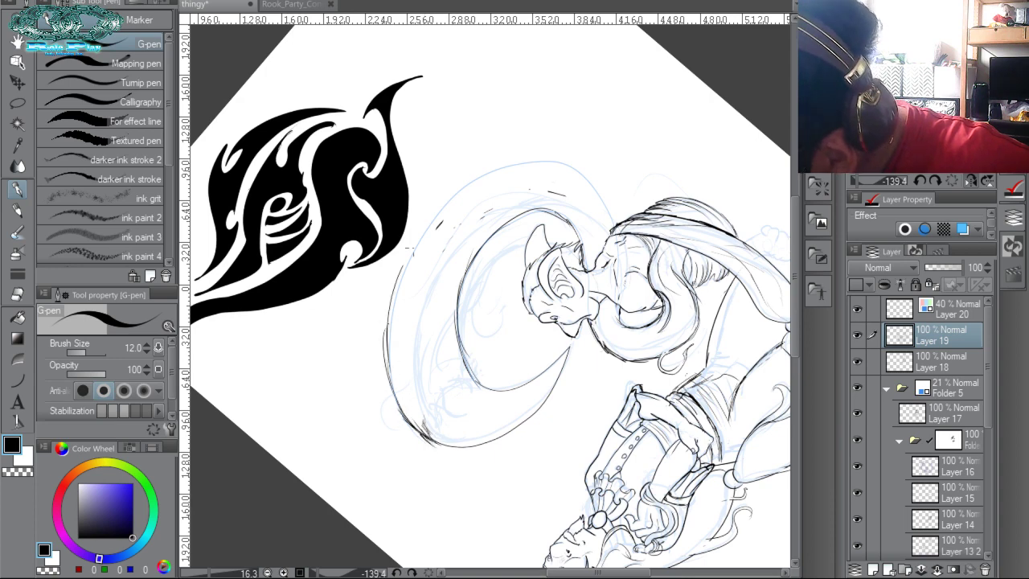
mouse_move(450, 199)
mouse_down()
mouse_move(386, 341)
mouse_move(412, 248)
mouse_move(458, 195)
mouse_up()
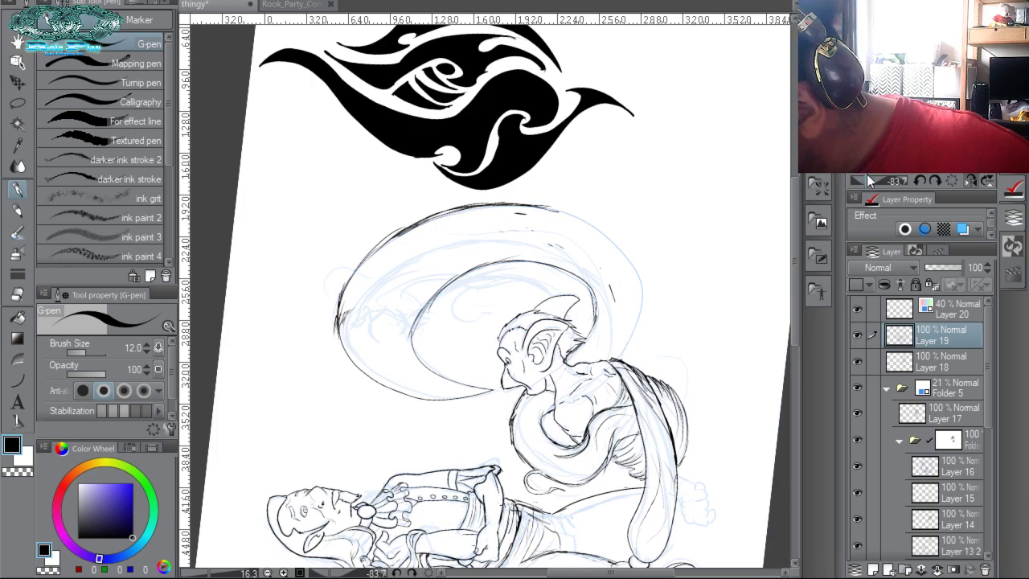
drag(866, 177, 972, 176)
click(972, 179)
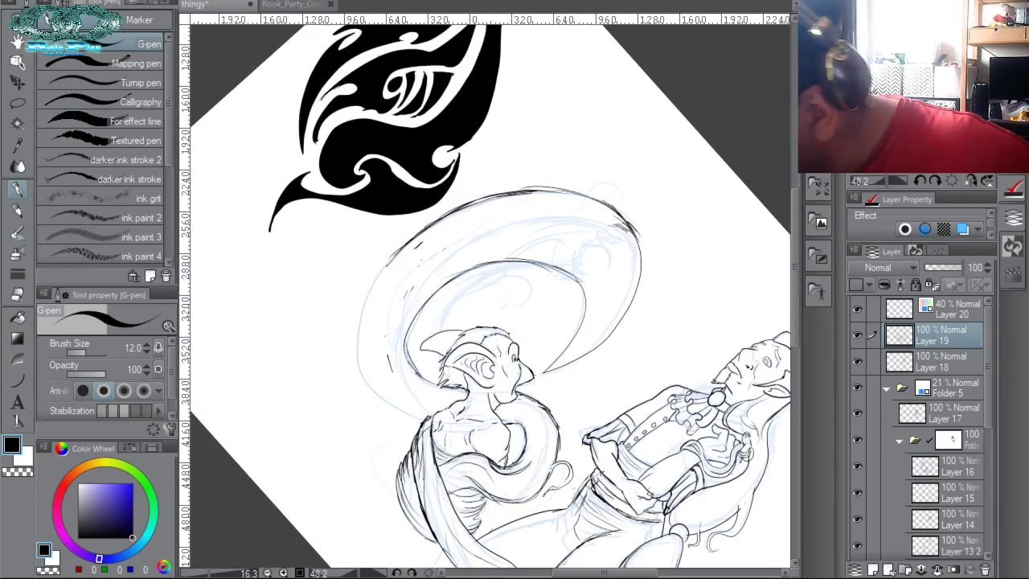
mouse_move(368, 291)
mouse_down()
mouse_move(358, 324)
mouse_move(373, 389)
mouse_move(418, 419)
mouse_up()
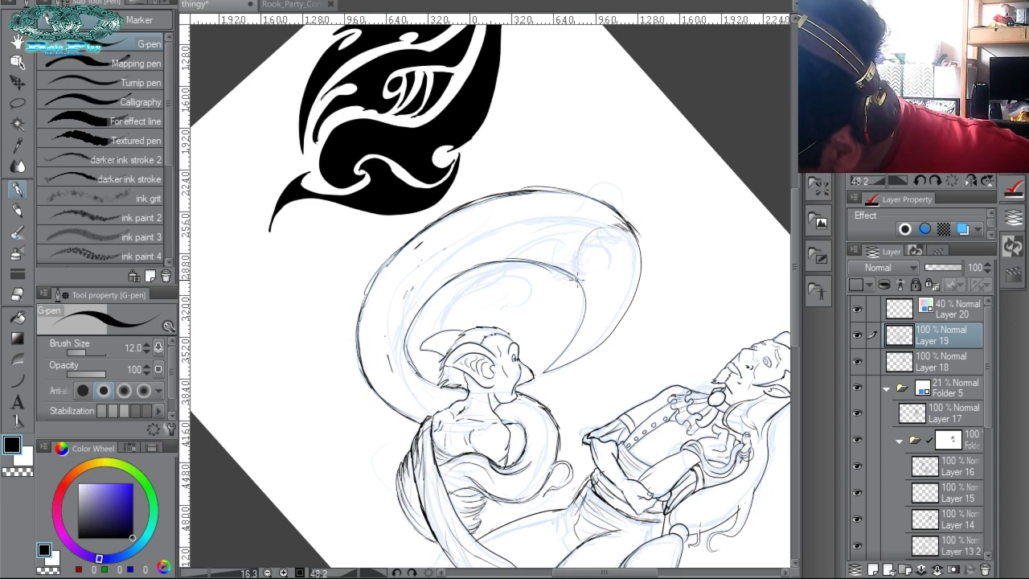
Ink the small curved strands across the loop's far end and the curl rising outside its outer edge.
mouse_move(545, 228)
mouse_down()
mouse_move(558, 264)
mouse_move(590, 275)
mouse_up()
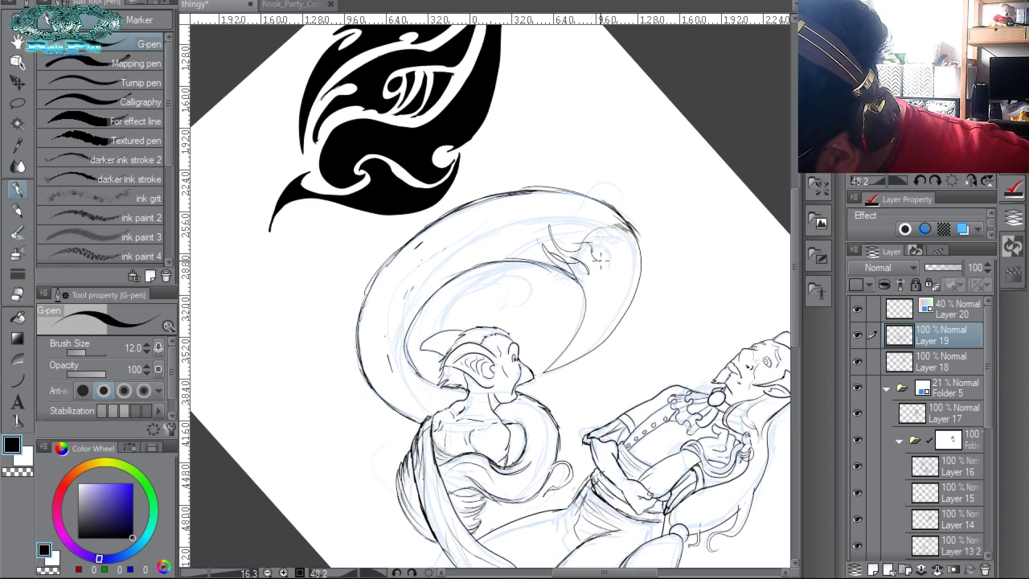
drag(594, 238, 603, 253)
mouse_move(601, 235)
mouse_down()
mouse_move(612, 249)
mouse_move(634, 230)
mouse_move(639, 239)
mouse_move(613, 220)
mouse_move(624, 218)
mouse_move(628, 188)
mouse_move(562, 197)
mouse_up()
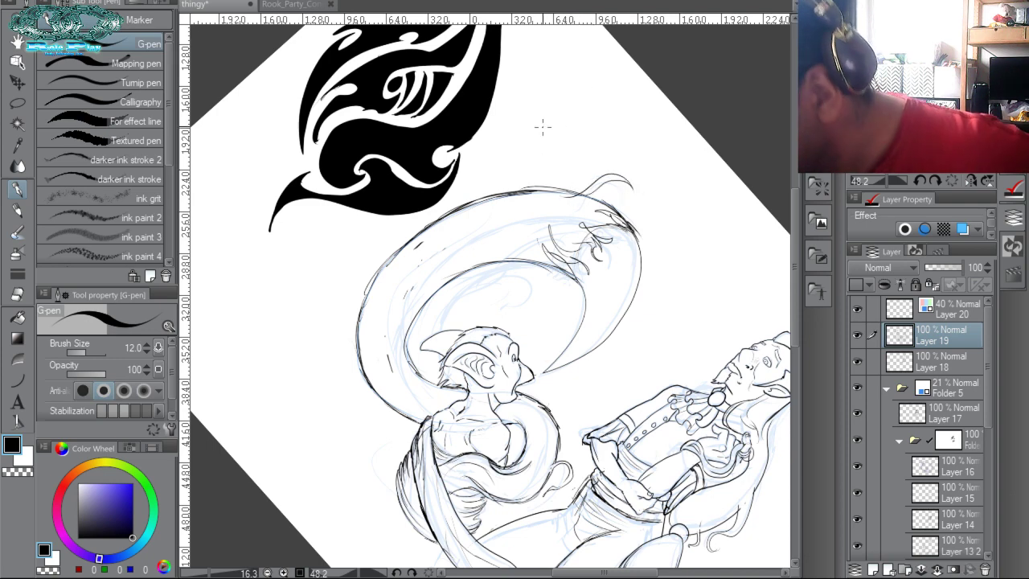
Reset the canvas rotation to 0 degrees and delete the blue guide layer above Layer 19.
click(953, 177)
drag(962, 307, 996, 532)
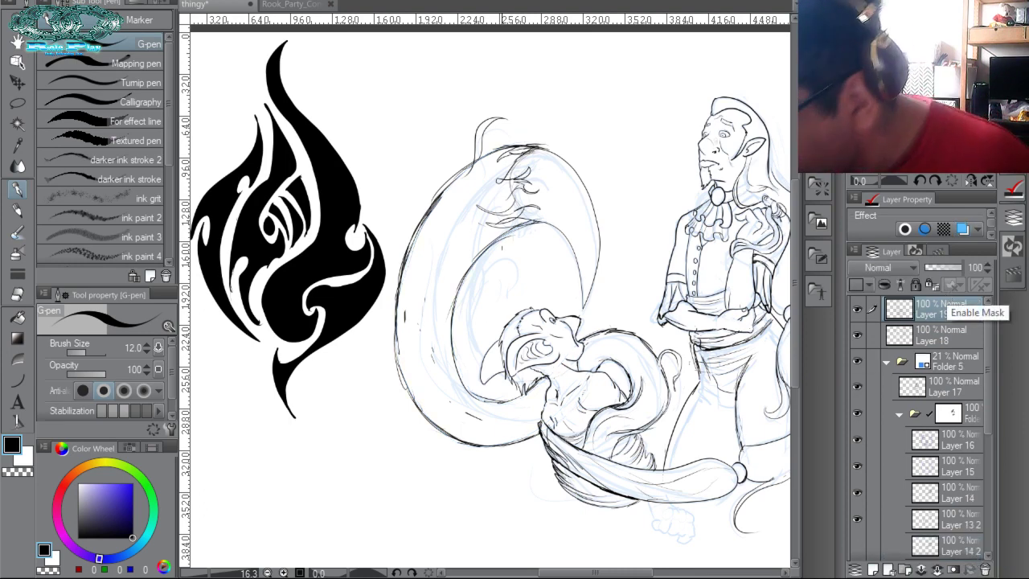
Ink the curled strands inside the large loop, outside its lower outer edge and beneath the crouching figure's hip.
drag(488, 276, 452, 350)
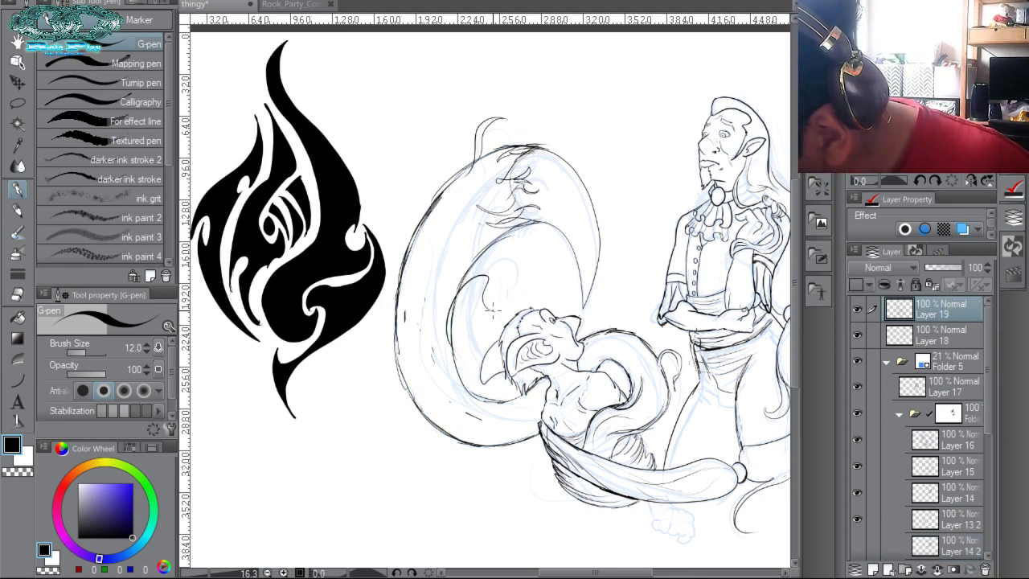
drag(492, 308, 483, 270)
drag(384, 344, 454, 438)
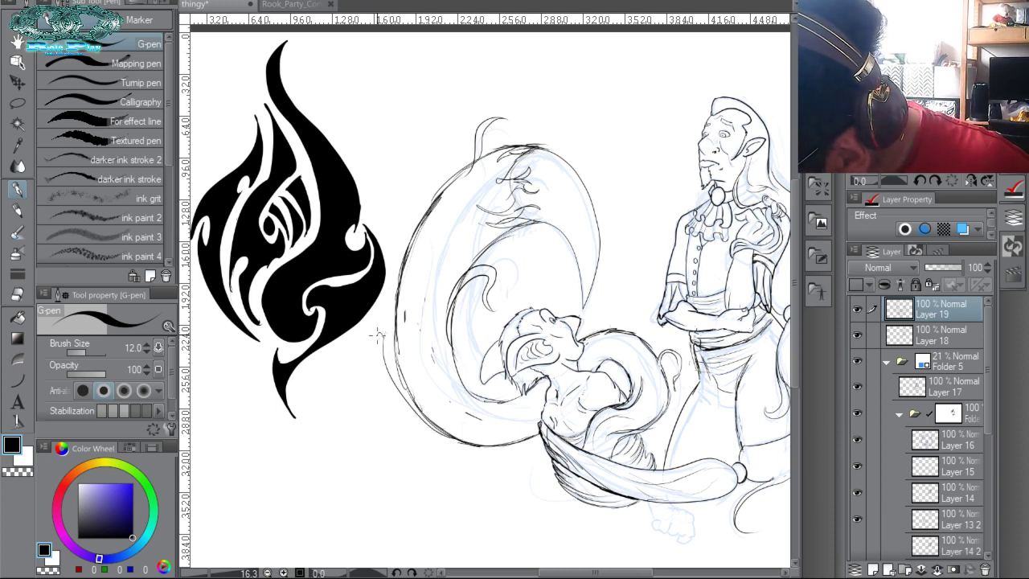
drag(378, 334, 412, 393)
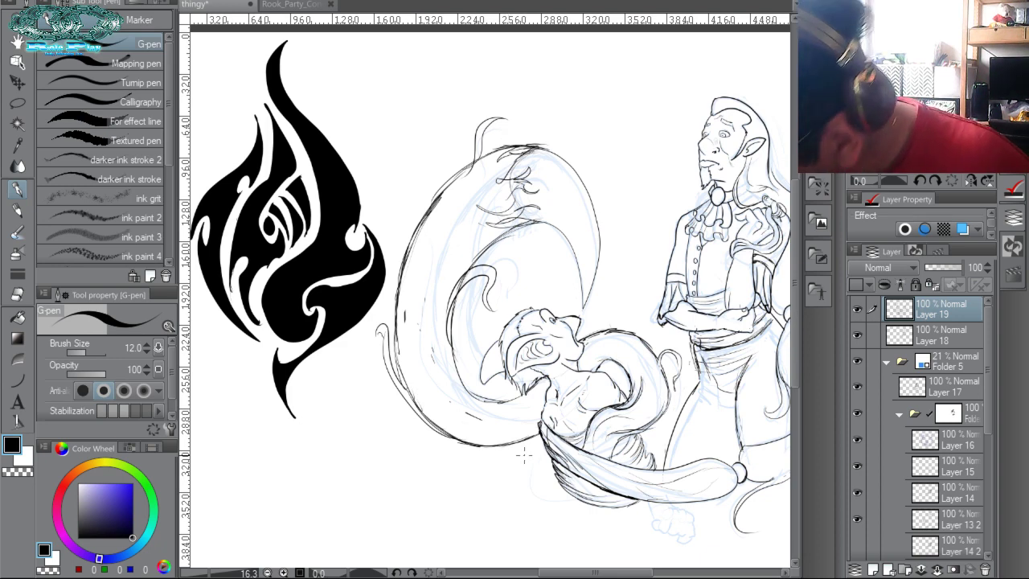
mouse_move(532, 462)
mouse_down()
mouse_move(466, 374)
mouse_move(521, 406)
mouse_up()
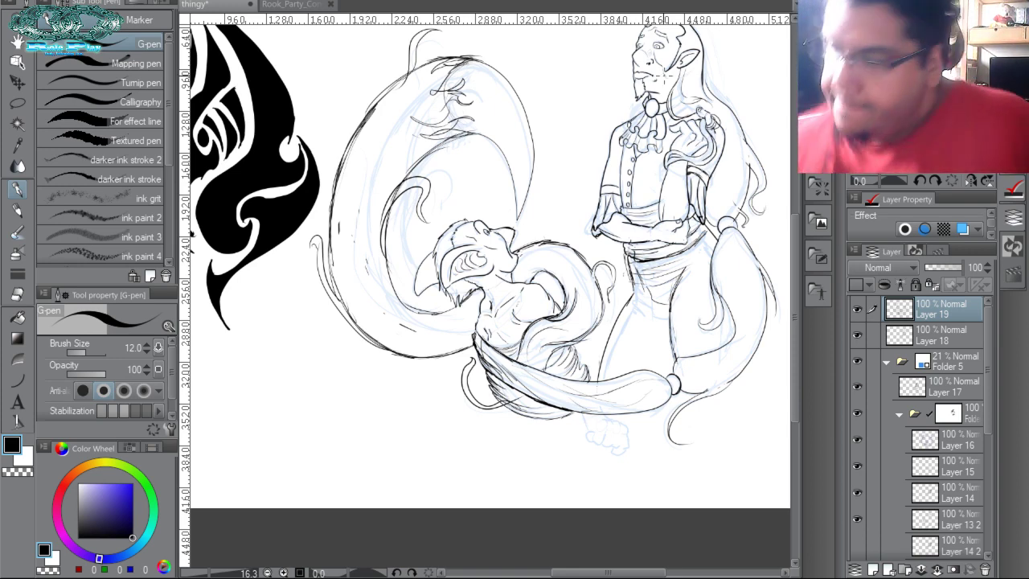
Draw light flowing strand lines through the large loop's body and just outside its outer edge with the G-pen.
mouse_move(465, 132)
mouse_down()
mouse_move(357, 230)
mouse_move(363, 322)
mouse_up()
mouse_move(363, 323)
mouse_down()
mouse_move(347, 262)
mouse_move(439, 142)
mouse_up()
drag(372, 157, 348, 167)
drag(424, 115, 359, 170)
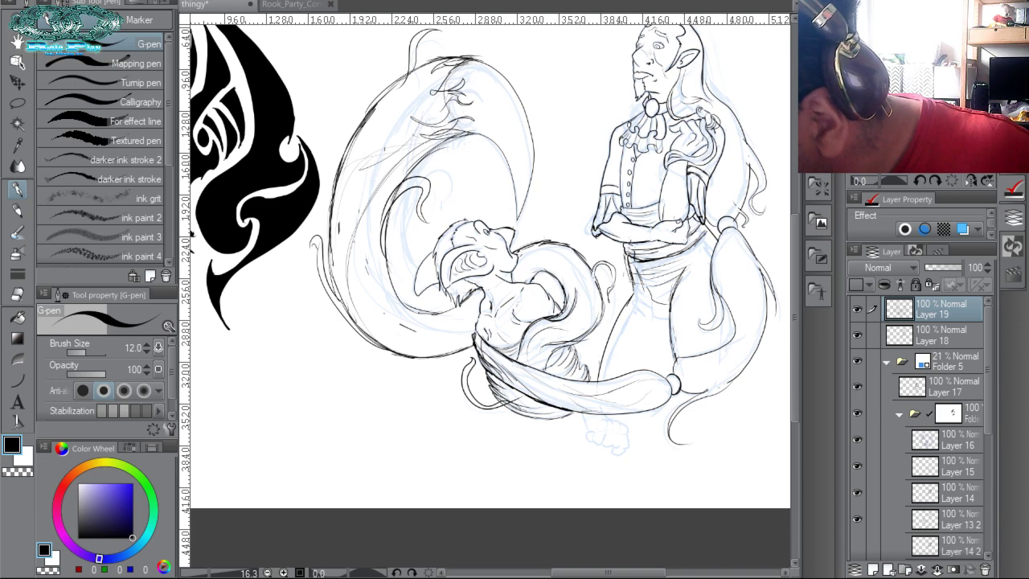
drag(402, 133, 319, 246)
drag(358, 322, 331, 277)
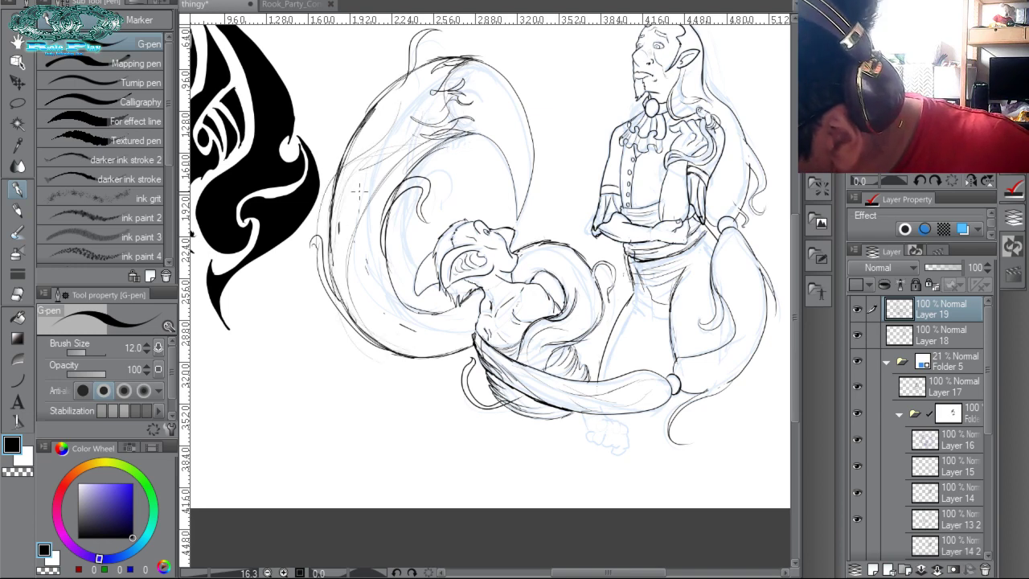
drag(393, 138, 364, 179)
mouse_move(371, 172)
mouse_down()
mouse_move(397, 92)
mouse_move(351, 177)
mouse_up()
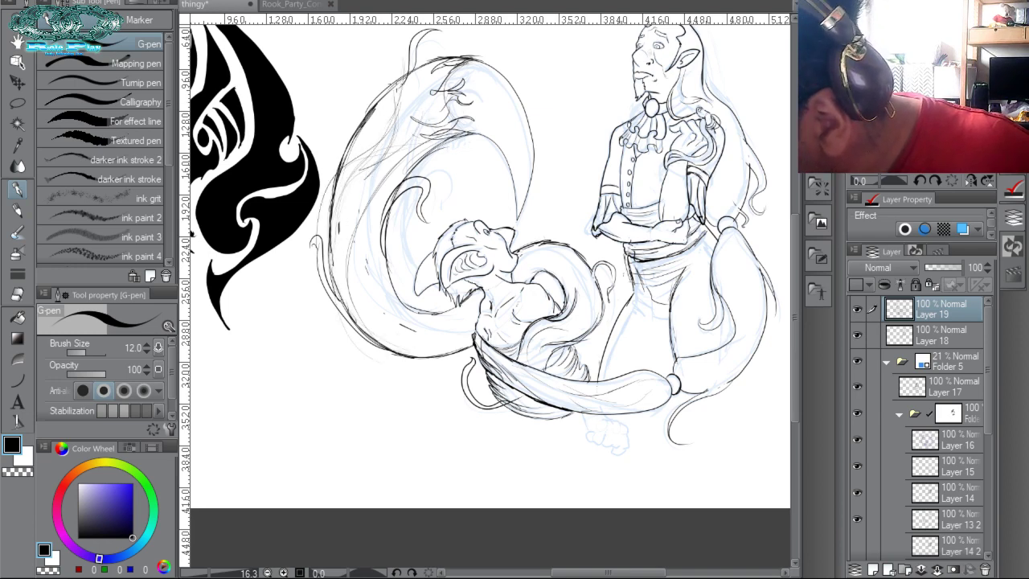
Add strand lines running into the curl above the loop and along the loop's inner edge down to the shoulder.
drag(405, 56, 401, 101)
mouse_move(418, 30)
mouse_down()
mouse_move(403, 74)
mouse_move(413, 98)
mouse_move(411, 89)
mouse_up()
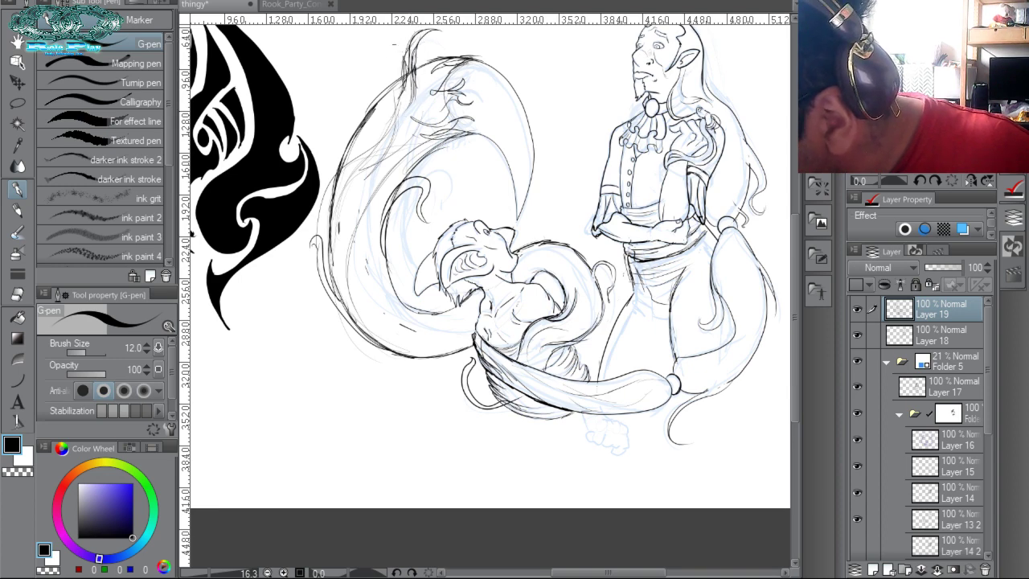
mouse_move(403, 179)
mouse_down()
mouse_move(380, 222)
mouse_move(378, 284)
mouse_up()
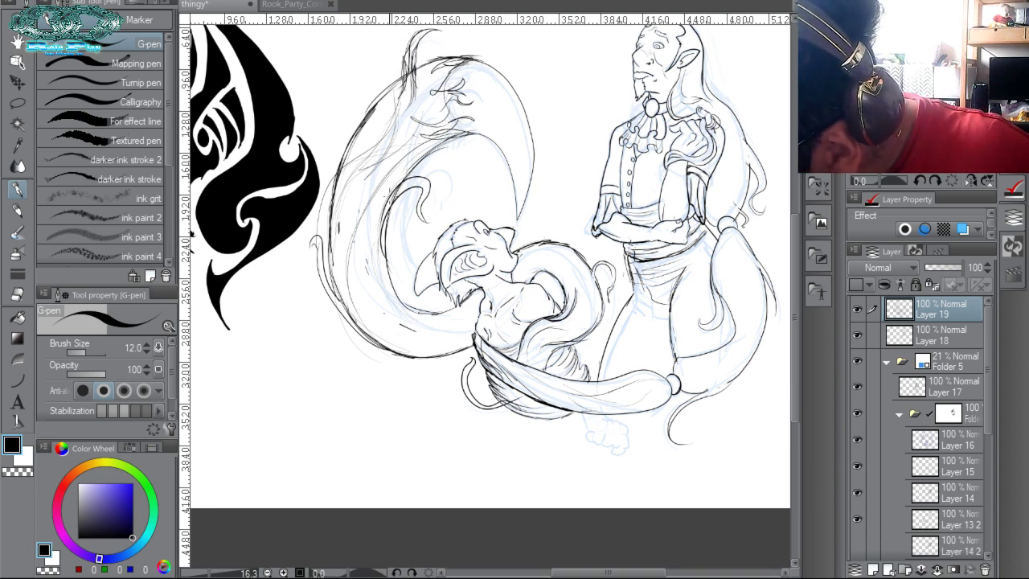
drag(388, 201, 375, 317)
mouse_move(375, 280)
mouse_down()
mouse_move(398, 340)
mouse_move(472, 307)
mouse_up()
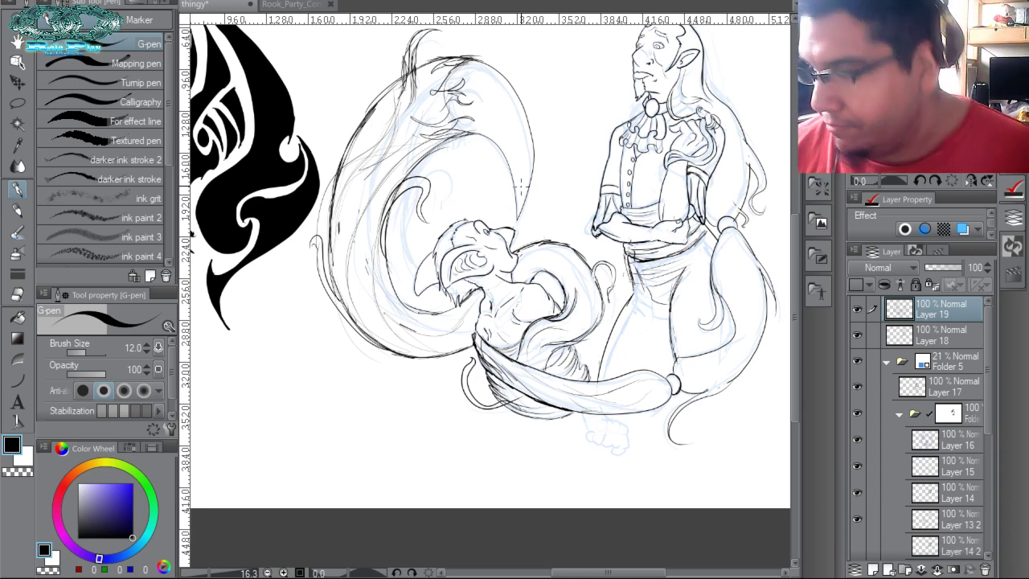
Collapse and hide the blue sketch group Folder 5, keeping Layer 19 as the only selected layer.
click(886, 361)
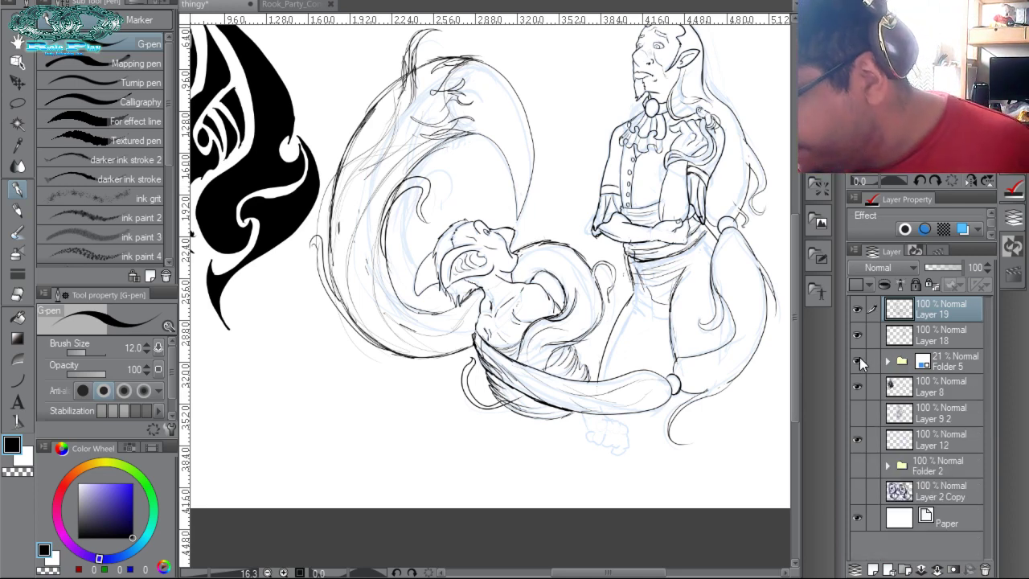
click(858, 361)
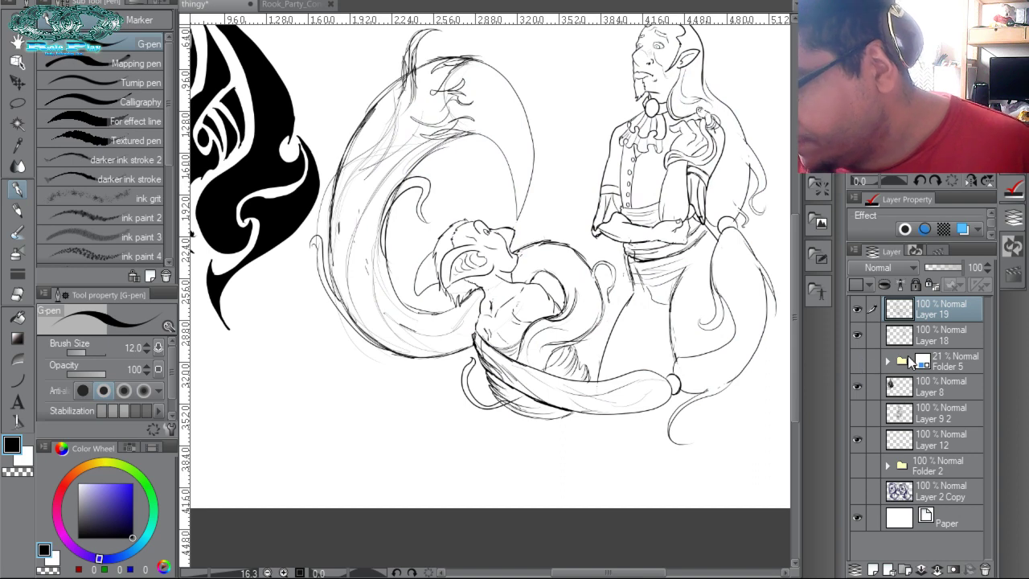
click(867, 362)
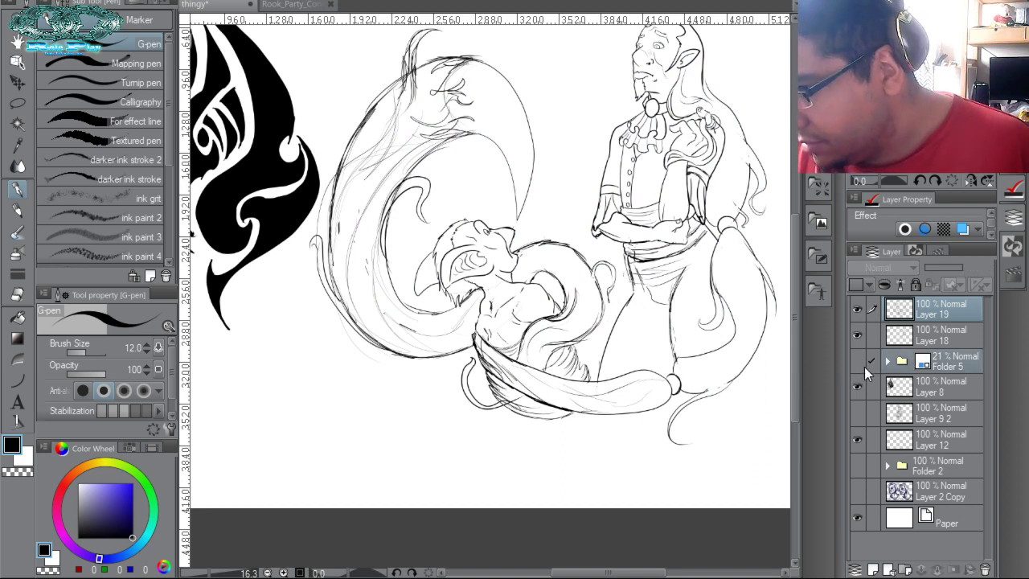
click(857, 362)
click(858, 363)
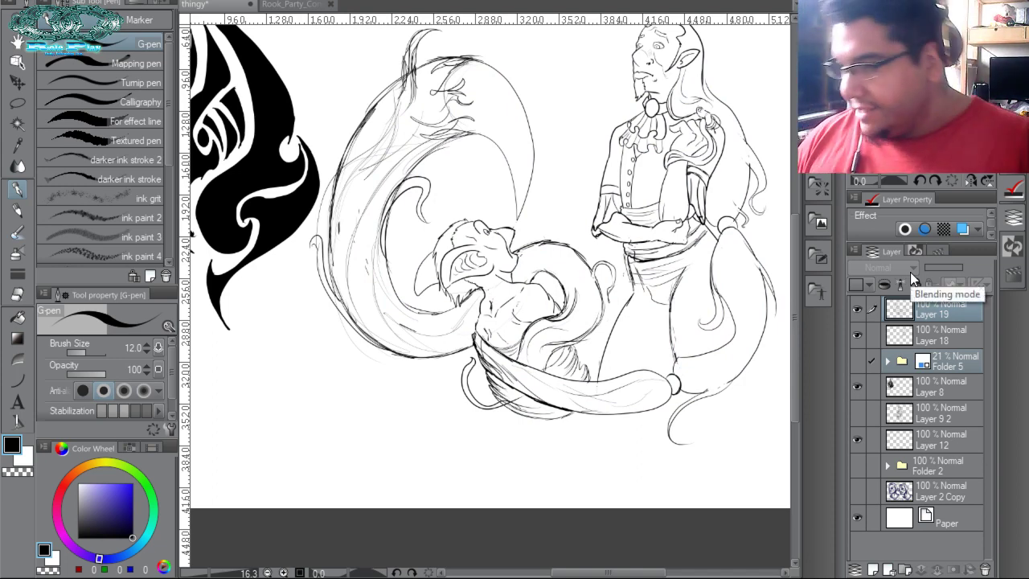
click(951, 310)
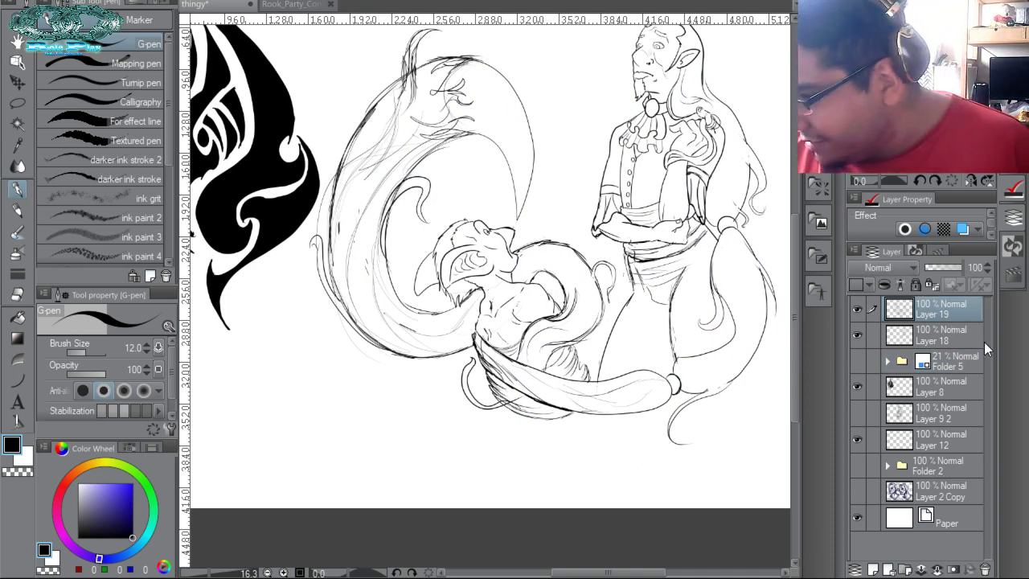
Group Layer 19, Layer 18 and Folder 5 in a new folder, add a raster layer above it and save the file.
click(905, 569)
shift+click(944, 387)
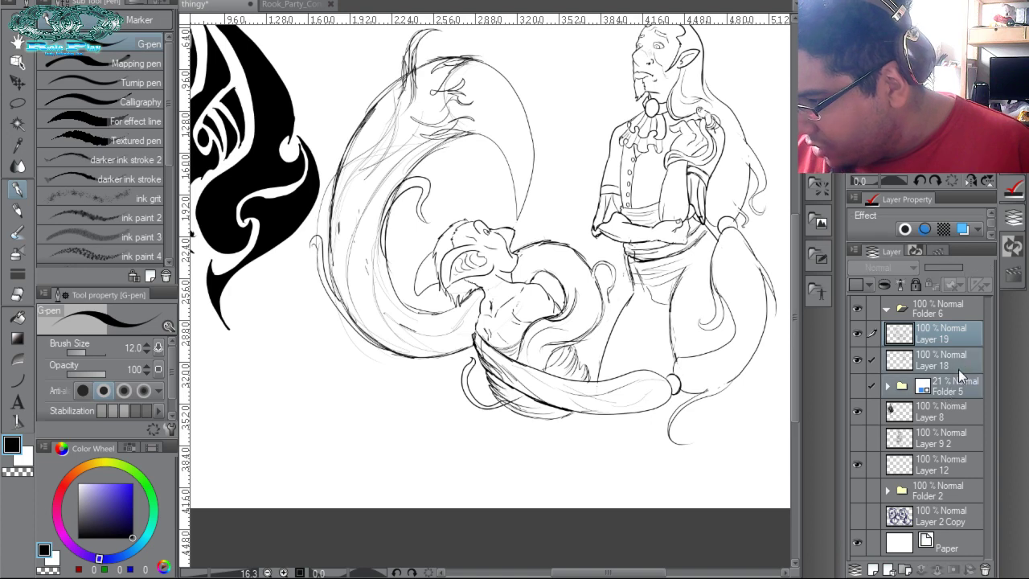
drag(938, 322, 934, 314)
click(888, 310)
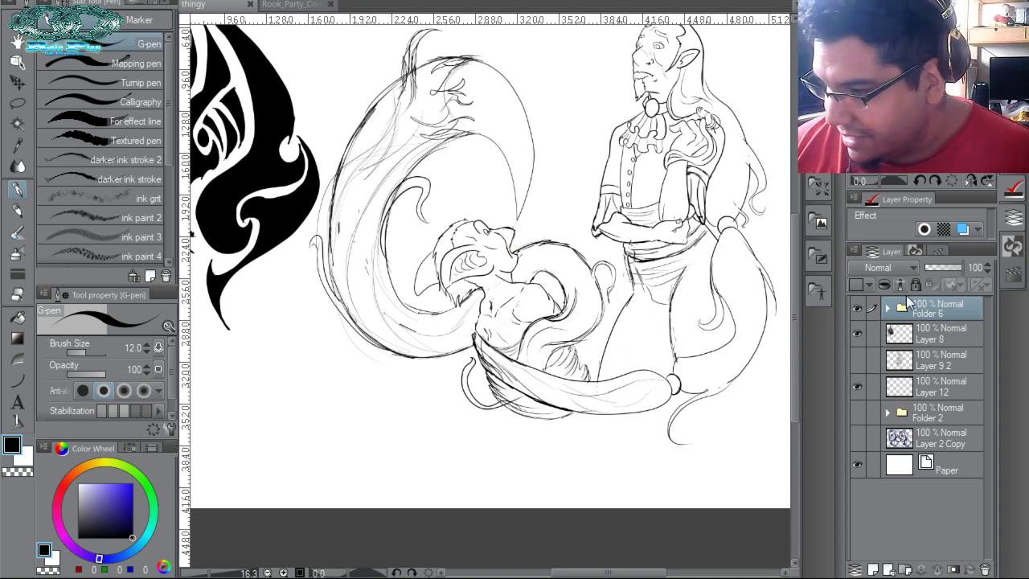
click(874, 570)
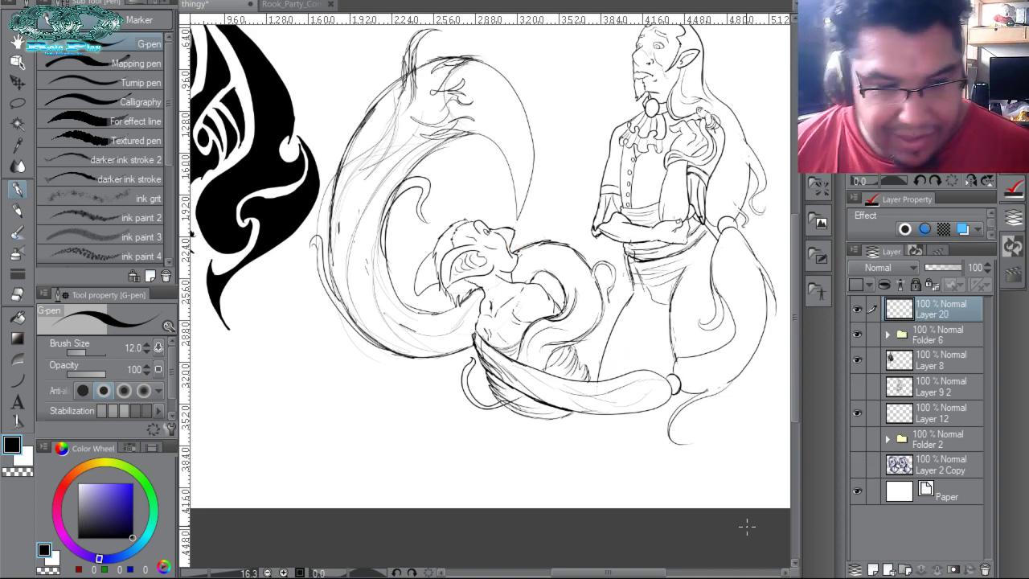
key(ctrl+s)
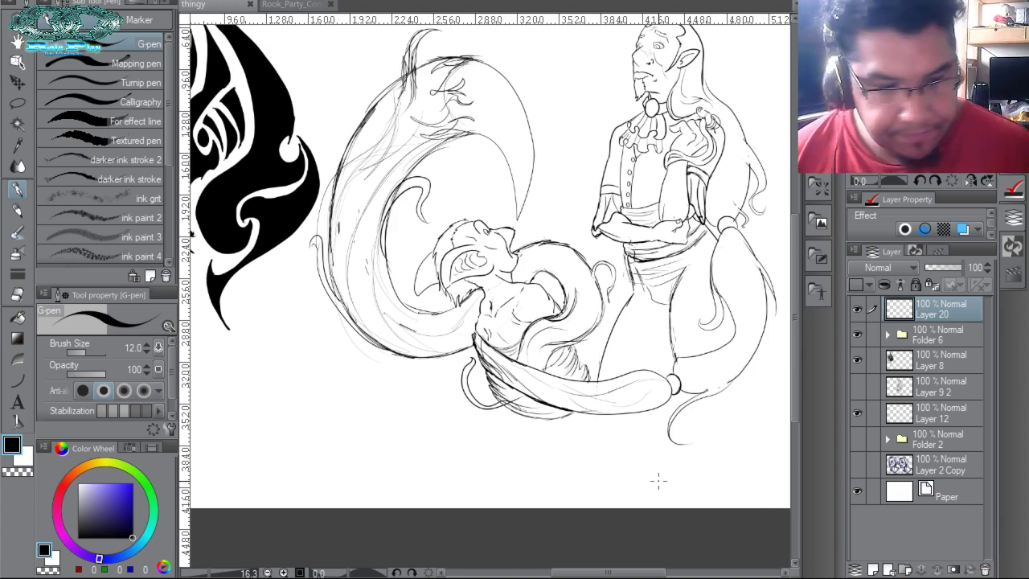
Select Layer 18 in Folder 6 and rework the standing character's hair tie and the top of the lock below it with the G-pen.
key(ctrl+space)
drag(722, 134, 784, 228)
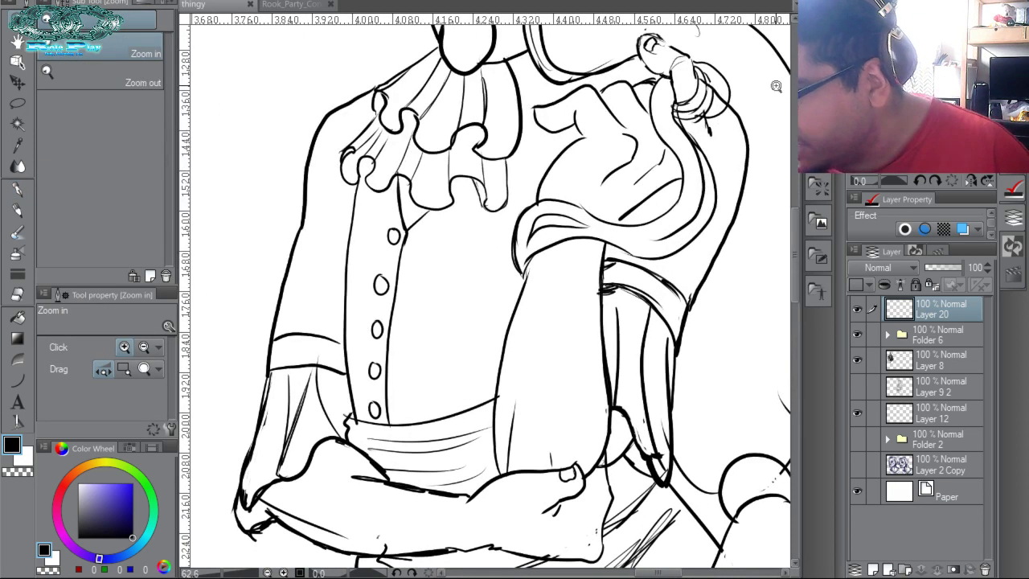
click(888, 334)
click(939, 389)
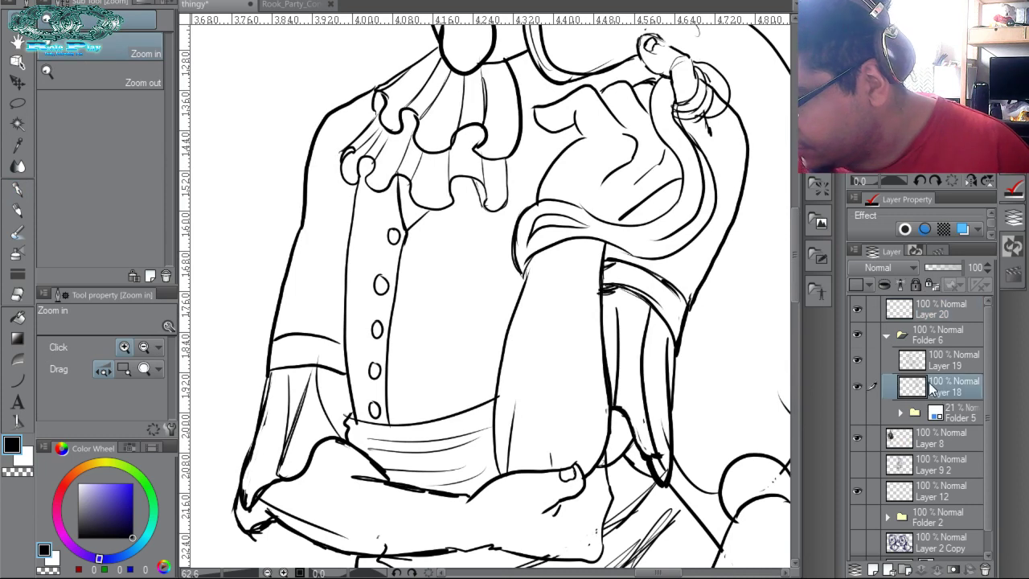
key(p)
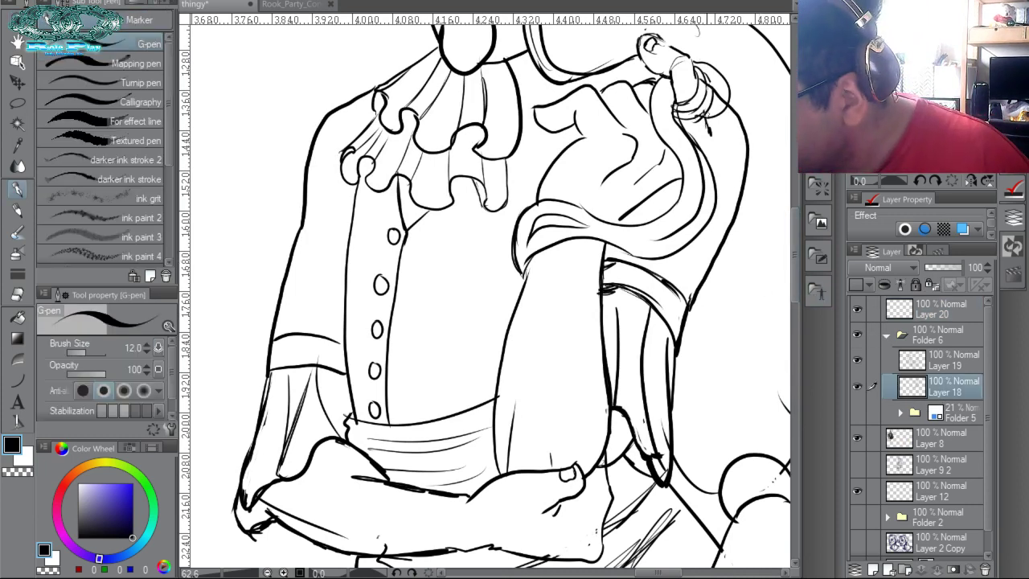
drag(697, 83, 701, 147)
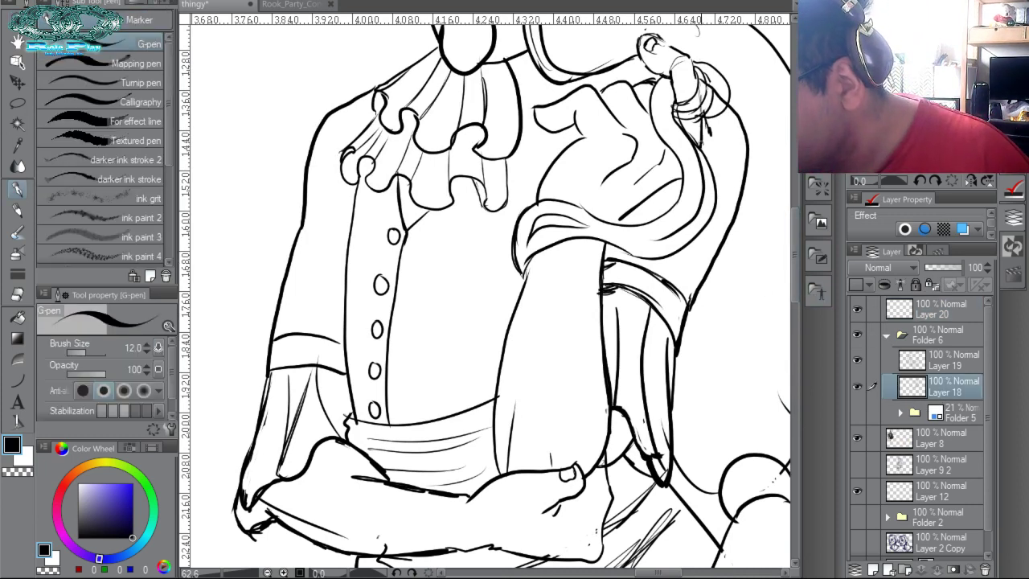
mouse_move(703, 109)
mouse_down()
mouse_move(698, 134)
mouse_move(711, 115)
mouse_move(698, 60)
mouse_move(689, 119)
mouse_up()
key(ctrl+z)
key(ctrl+z)
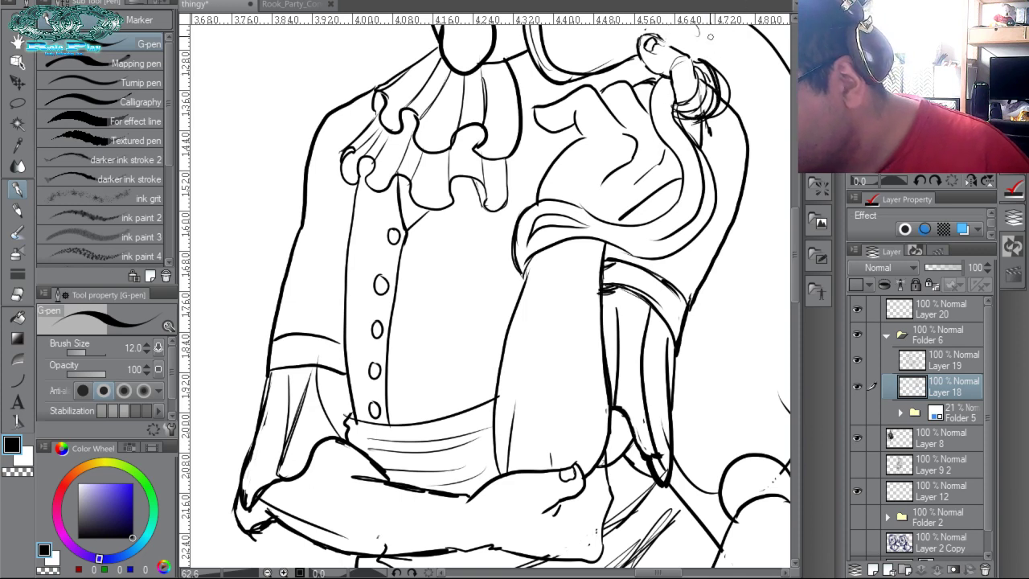
mouse_move(673, 87)
mouse_down()
mouse_move(655, 112)
mouse_move(661, 147)
mouse_move(692, 185)
mouse_up()
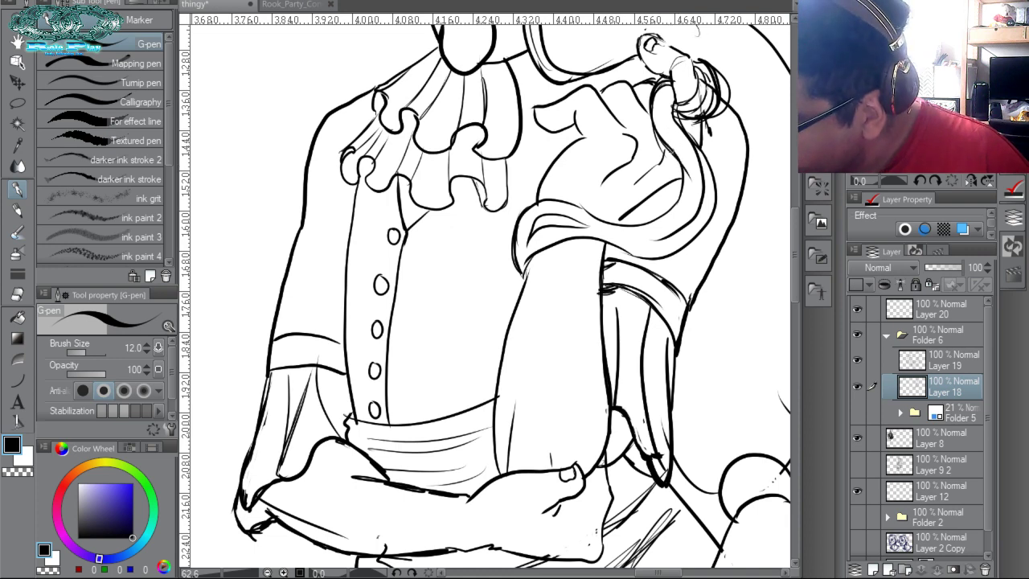
Touch up the hair lock draped over the standing character's arm, checking Layer 19 against Layer 18, and erase the inner lines on Layer 19.
mouse_move(672, 152)
mouse_down()
mouse_move(702, 205)
mouse_move(699, 233)
mouse_move(680, 250)
mouse_up()
drag(683, 169, 697, 202)
mouse_move(690, 137)
mouse_down()
mouse_move(710, 212)
mouse_move(694, 239)
mouse_up()
drag(701, 153, 697, 238)
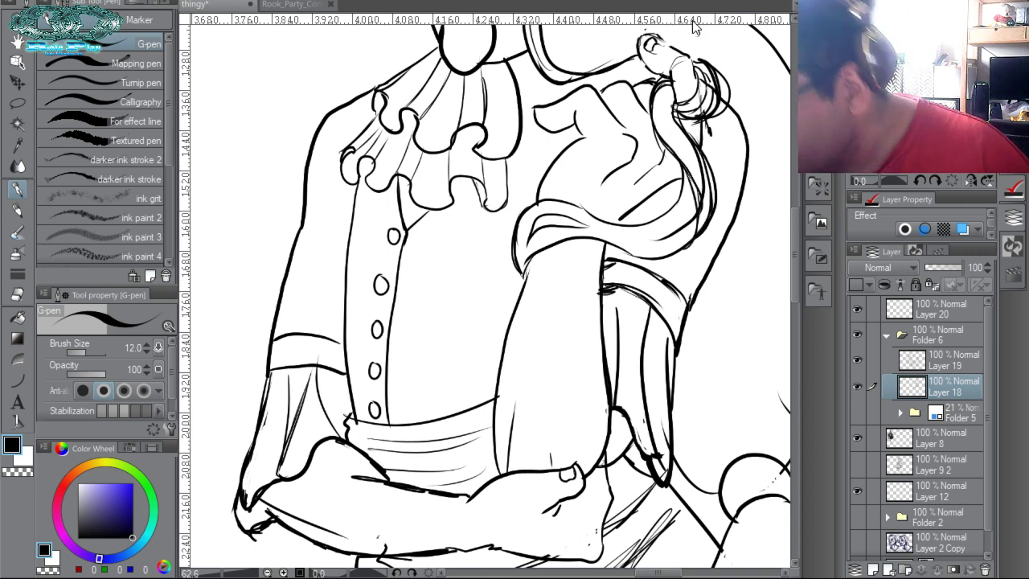
mouse_move(692, 160)
mouse_down()
mouse_move(700, 216)
mouse_move(688, 224)
mouse_up()
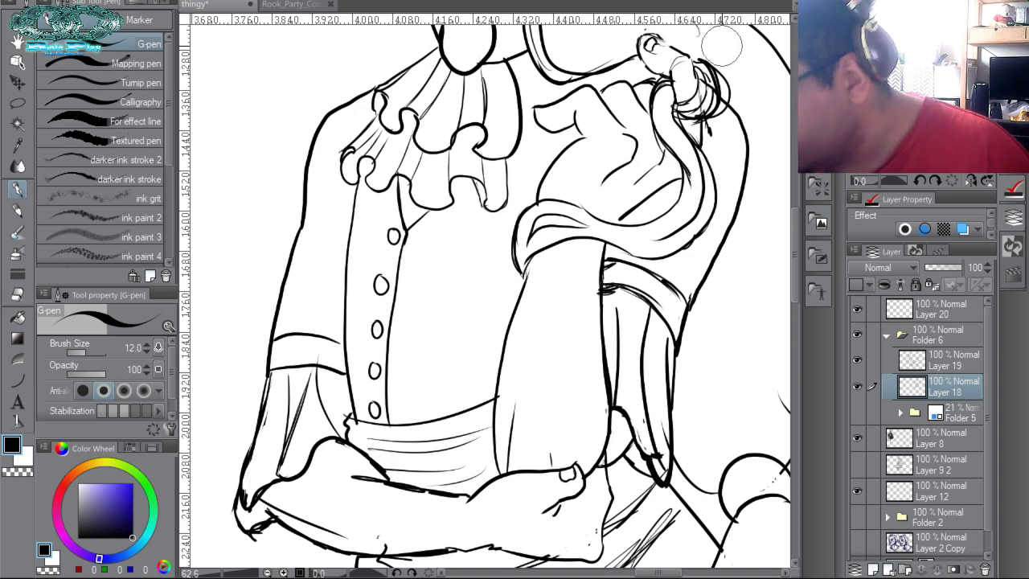
click(856, 361)
click(858, 363)
click(858, 363)
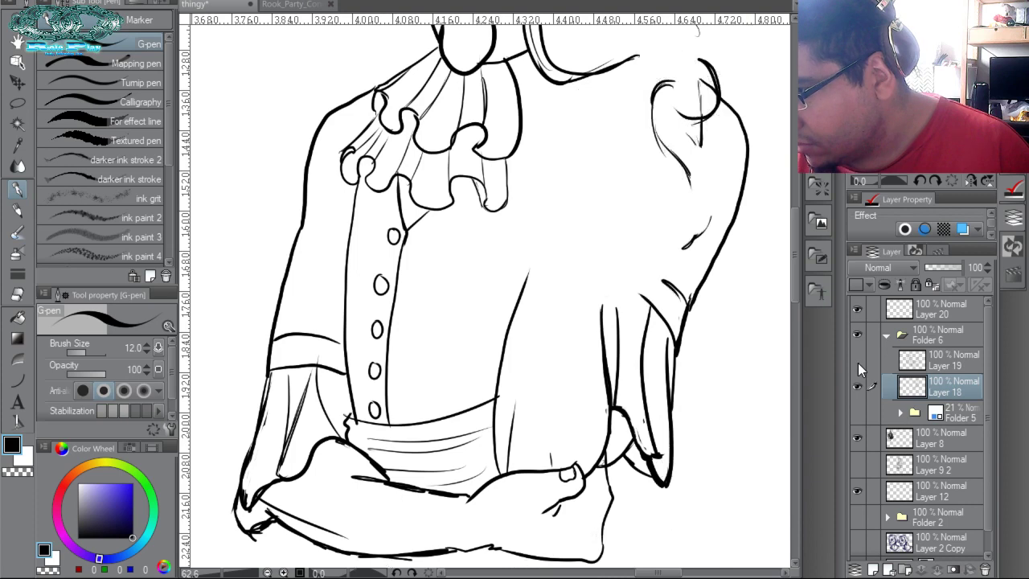
click(858, 363)
click(940, 366)
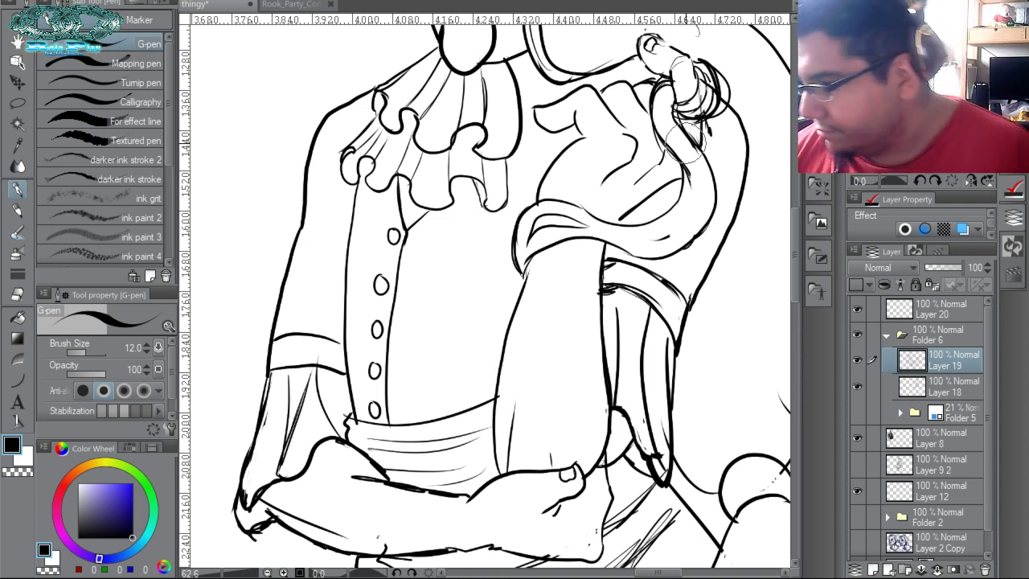
Collapse Folder 6, give it the blue layer color and set its opacity to 40%.
click(892, 334)
click(887, 335)
click(963, 229)
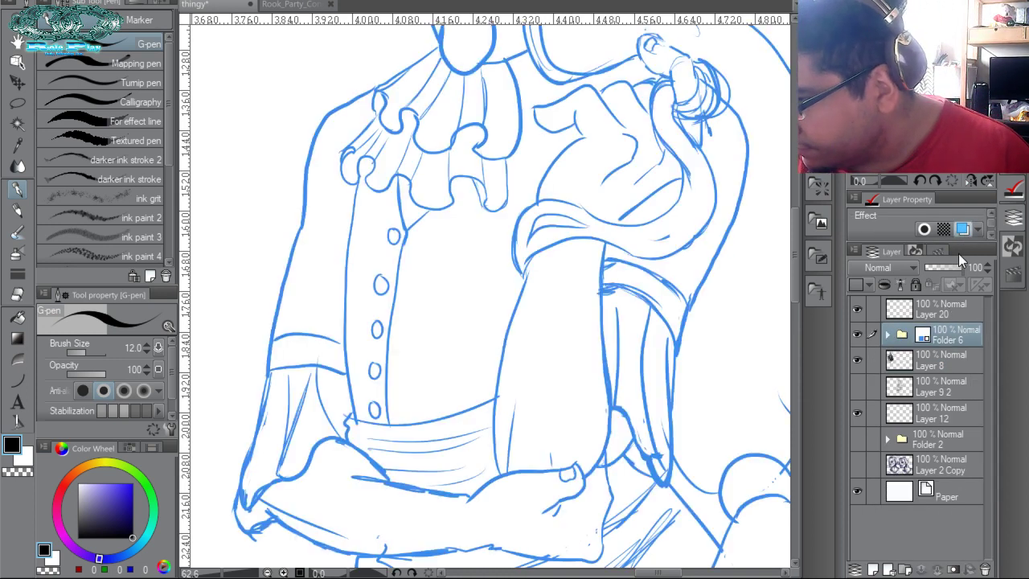
click(942, 267)
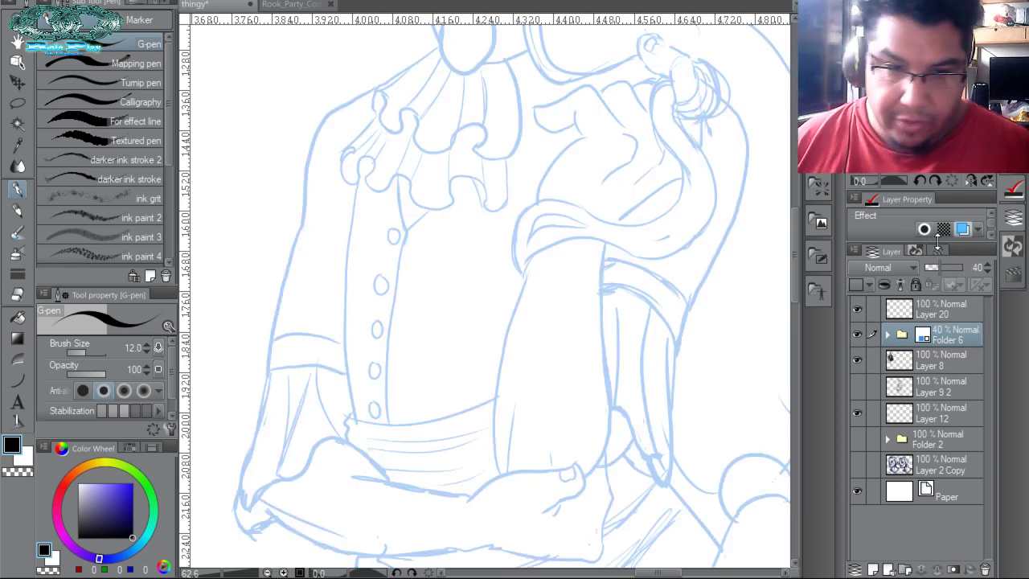
Create a new folder above Layer 20 with a new vector layer inside it.
click(945, 314)
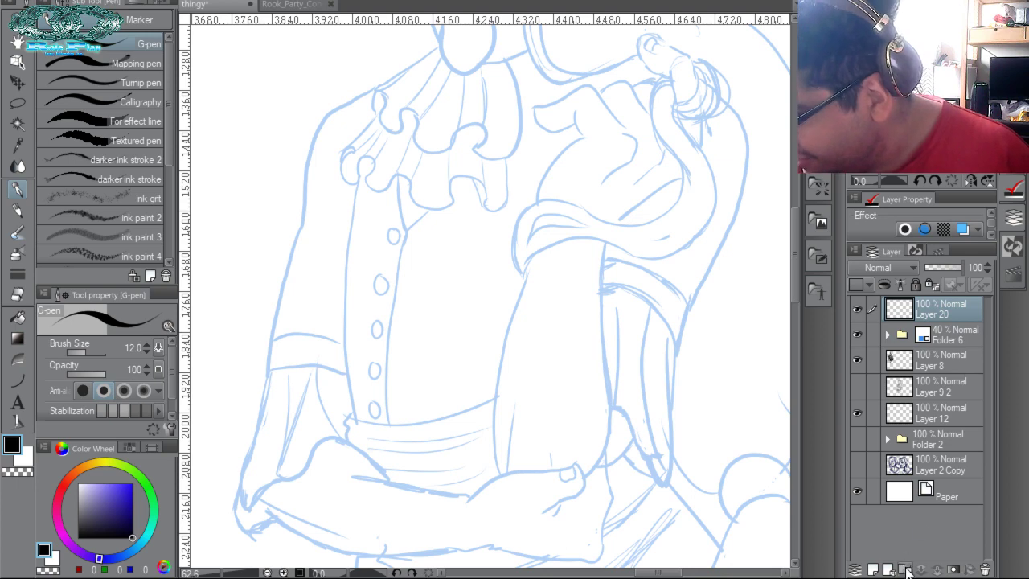
click(890, 569)
click(890, 570)
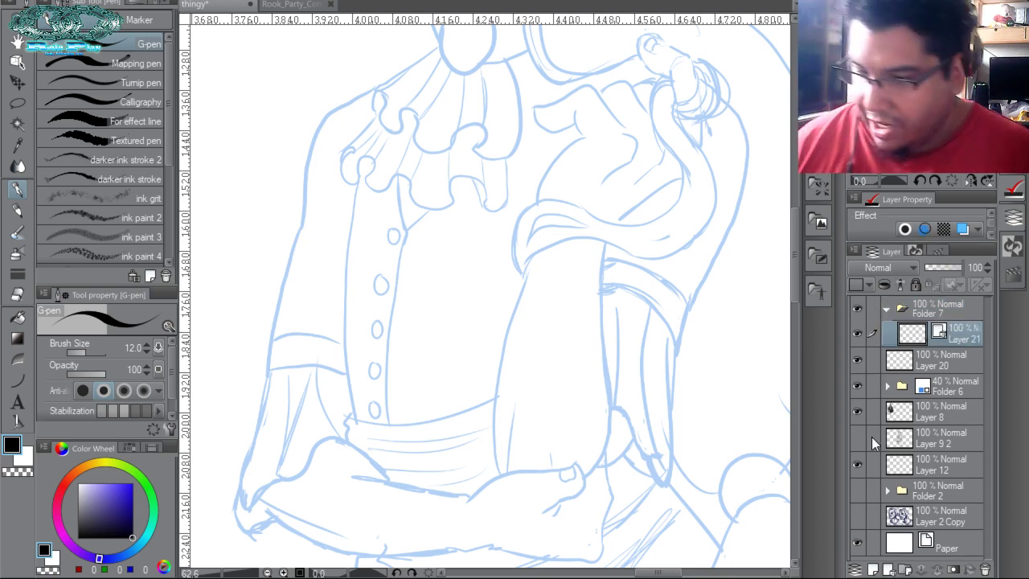
Draw a wavy test stroke across the standing character's torso with the custon marker at brush size 8.0.
click(139, 19)
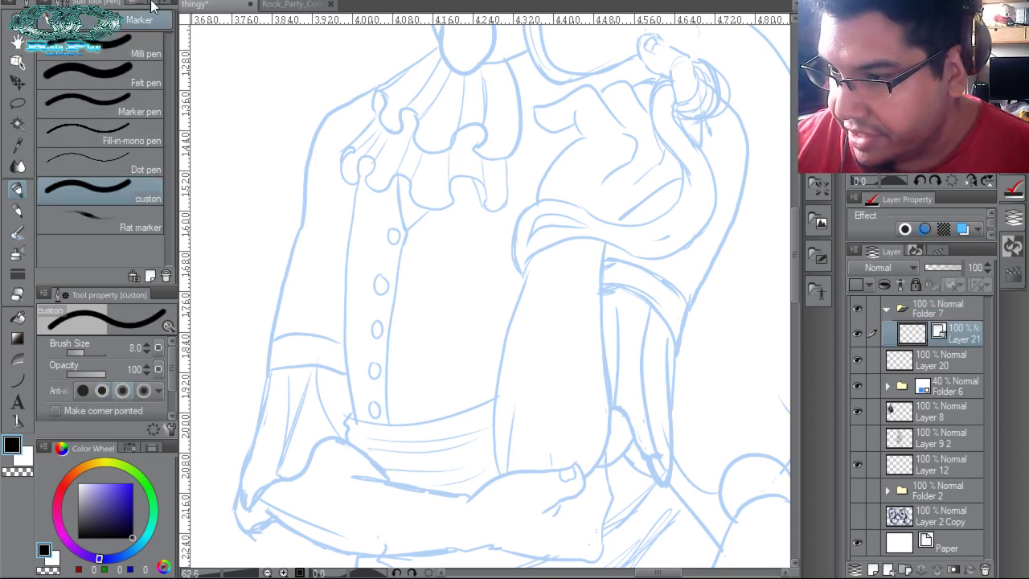
mouse_move(274, 238)
mouse_down()
mouse_move(333, 300)
mouse_move(561, 321)
mouse_up()
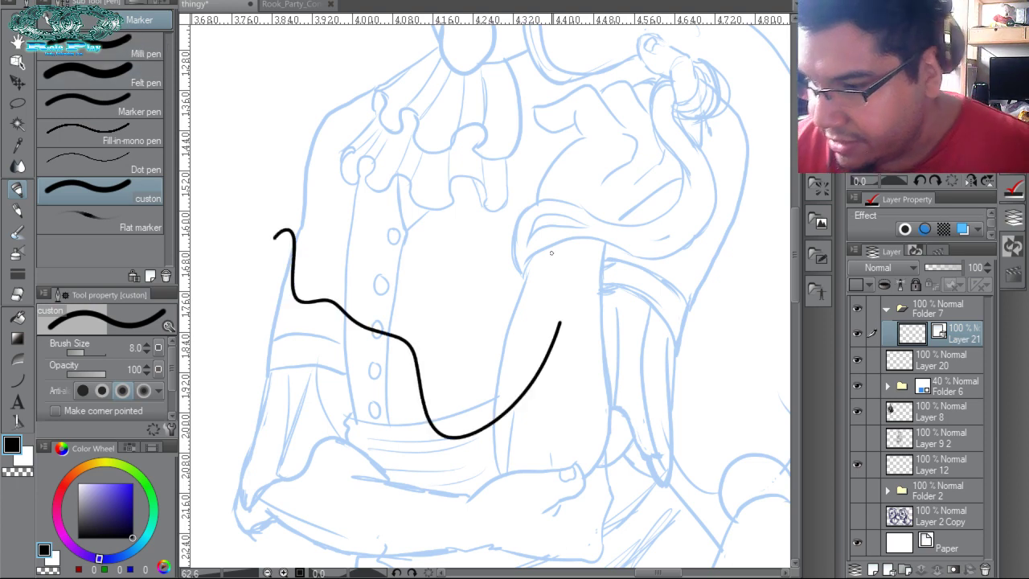
Set the custon marker's brush size to 4.0, try a stroke across the torso, and undo the test strokes.
click(146, 352)
click(146, 351)
click(147, 346)
click(146, 351)
click(147, 352)
click(147, 352)
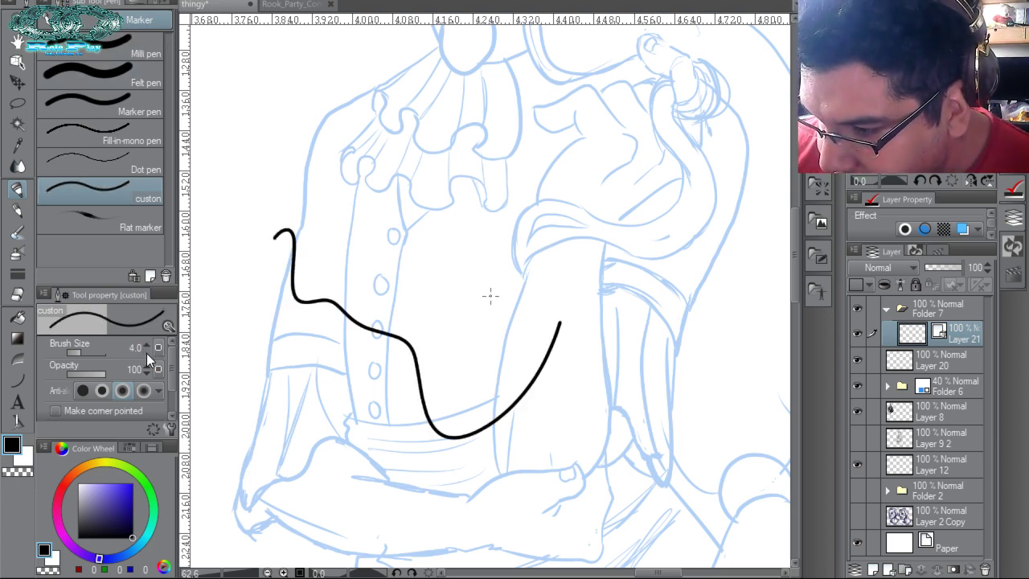
mouse_move(364, 248)
mouse_down()
mouse_move(430, 293)
mouse_move(531, 269)
mouse_move(500, 389)
mouse_up()
key(ctrl+z)
key(ctrl+z)
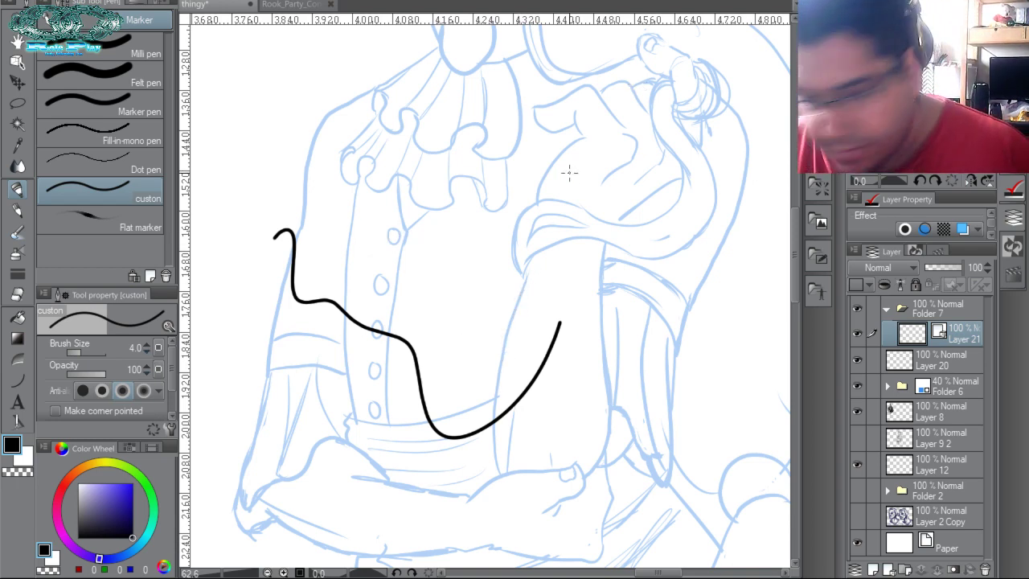
key(ctrl+z)
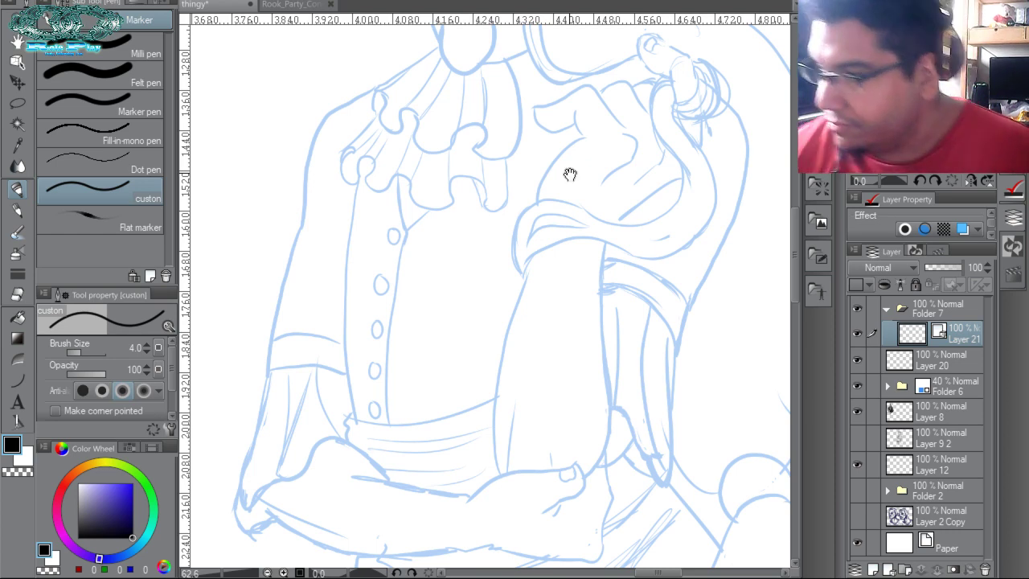
Ink the upper and lower lids of the standing character's near eye with the Curve tool at brush size 5.0.
scroll(569, 172, up, 10)
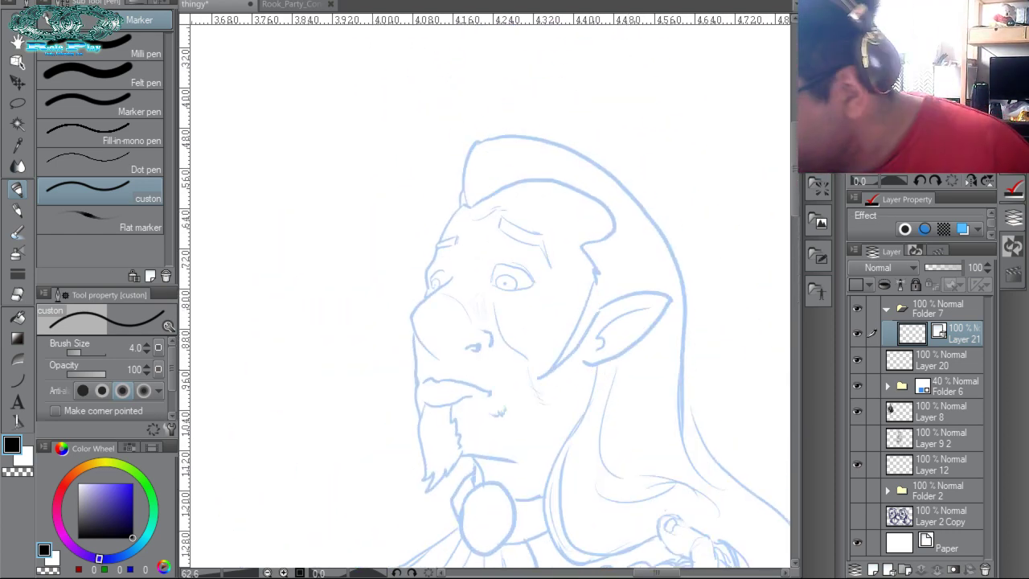
scroll(492, 296, up, 13)
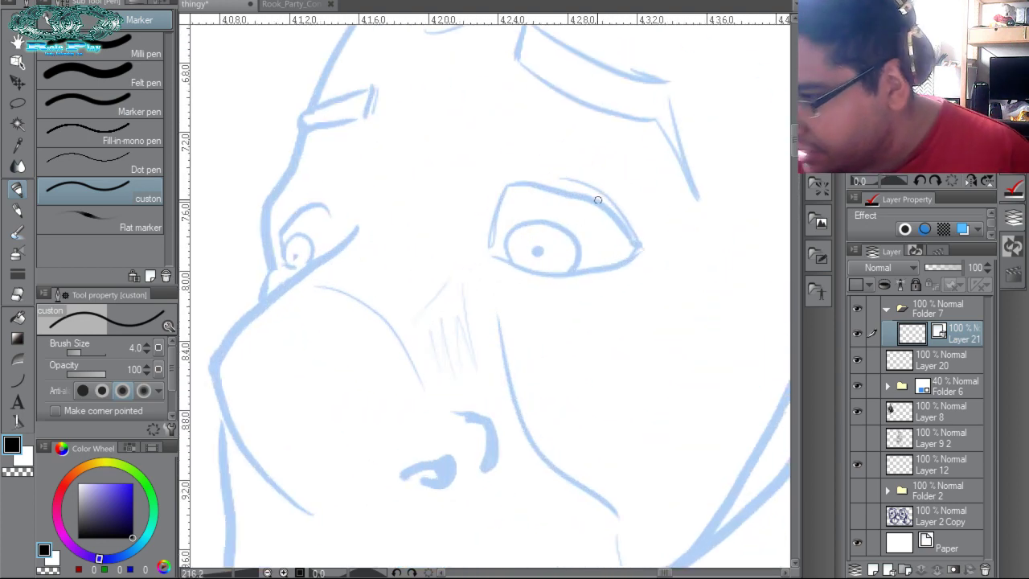
click(18, 379)
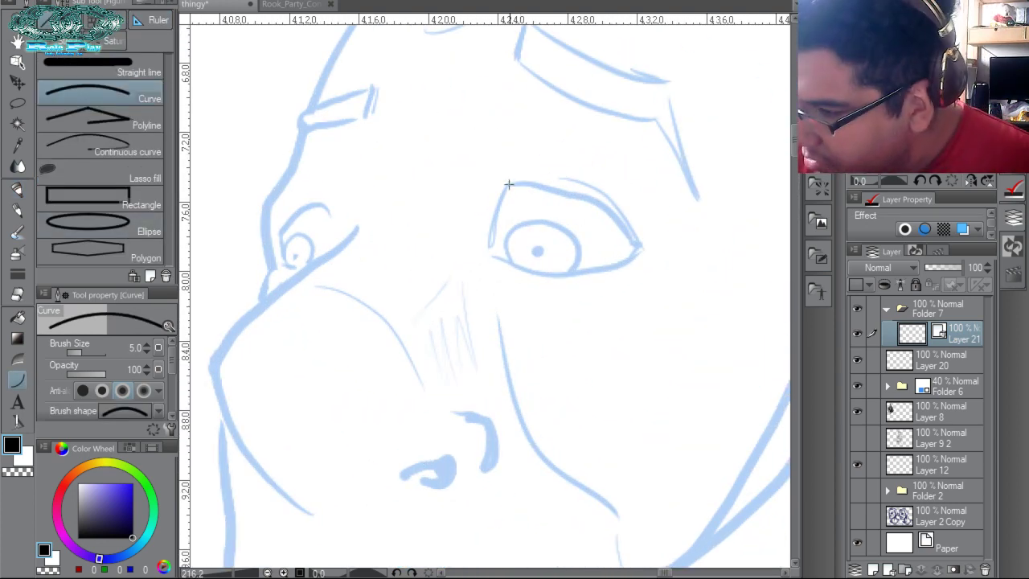
drag(509, 184, 636, 246)
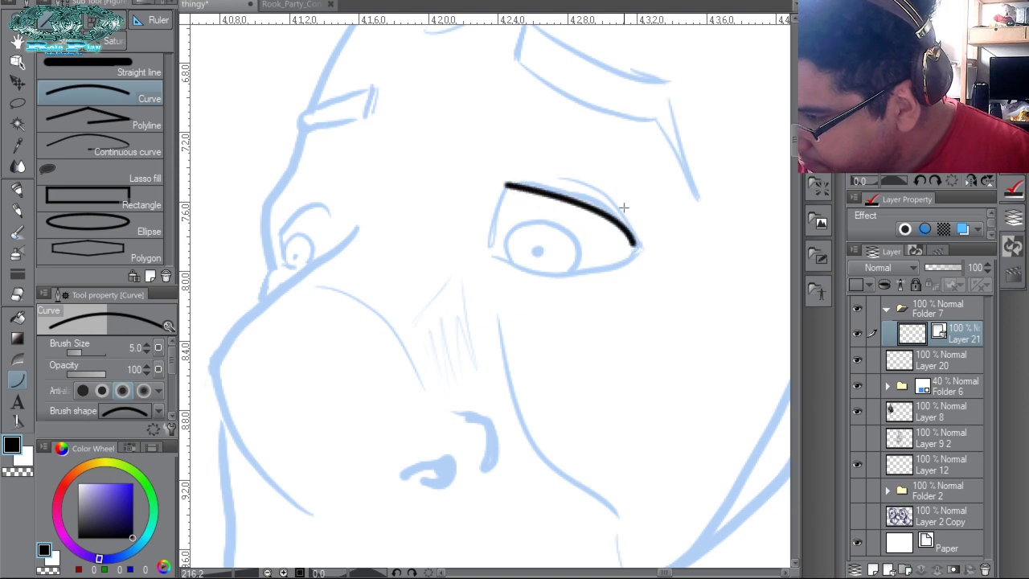
click(597, 202)
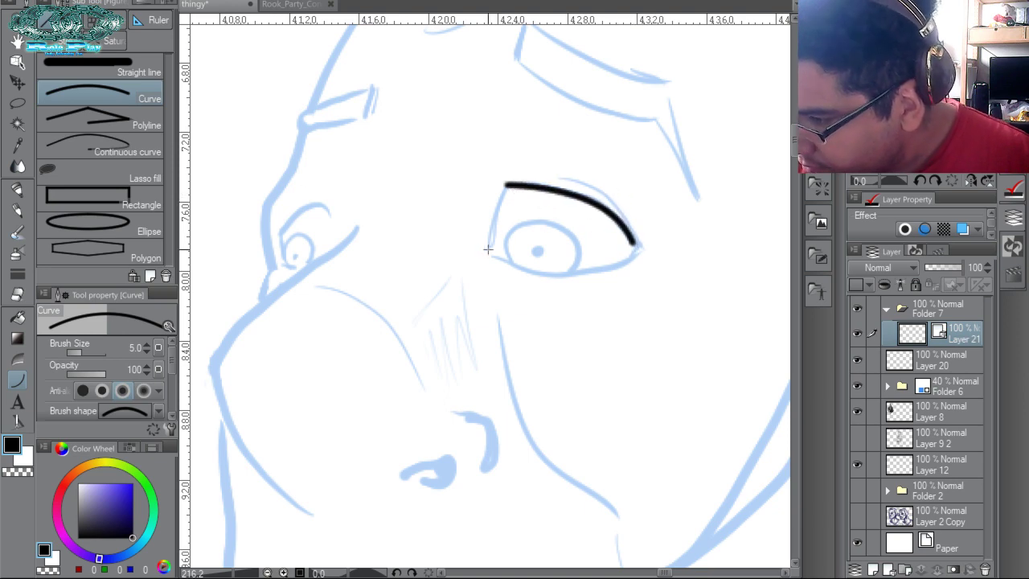
drag(488, 249, 642, 242)
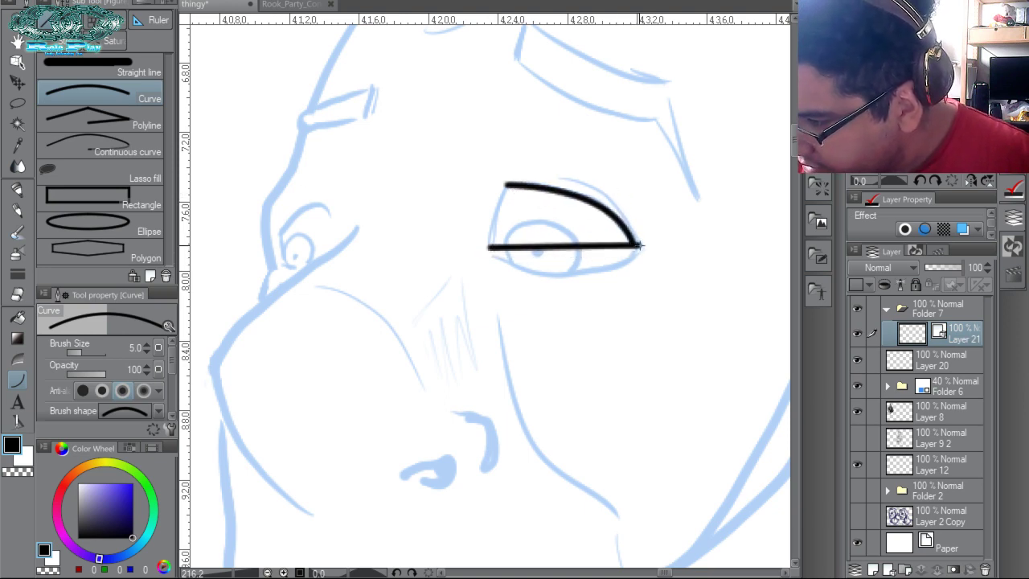
click(568, 292)
Set the eraser to the Vector type and move the upper lid's outer control point to meet the lower lid's corner.
key(e)
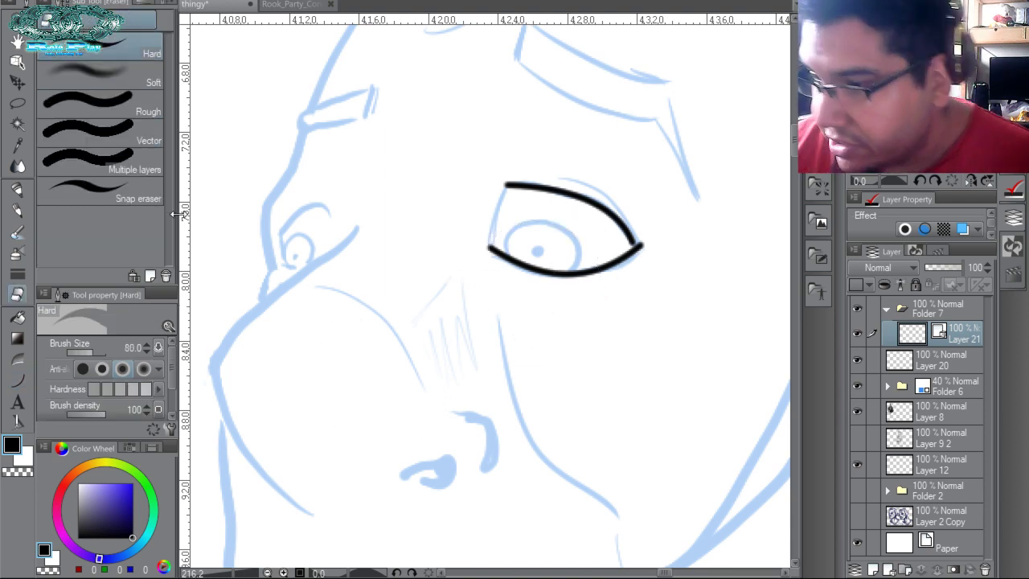
click(137, 144)
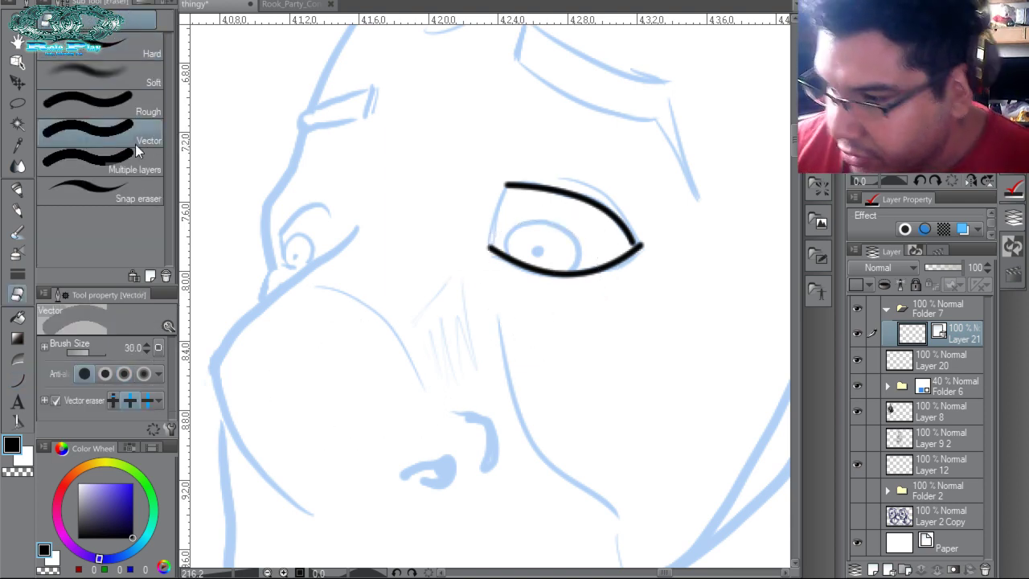
key(o)
click(634, 243)
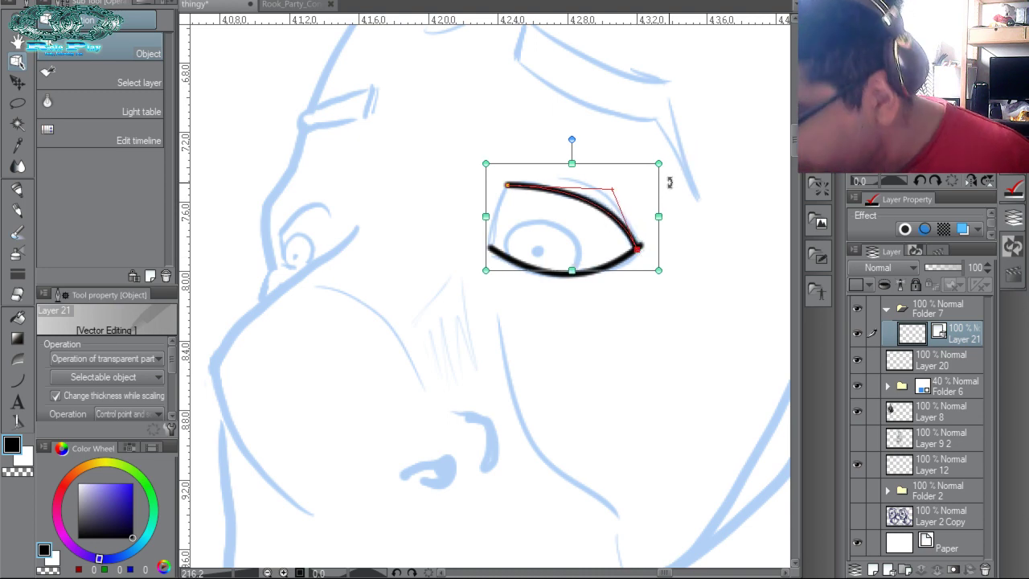
Close the near eye's inner edge and ink the far eye's upper lid, sides and lower edge with the Curve tool.
click(17, 381)
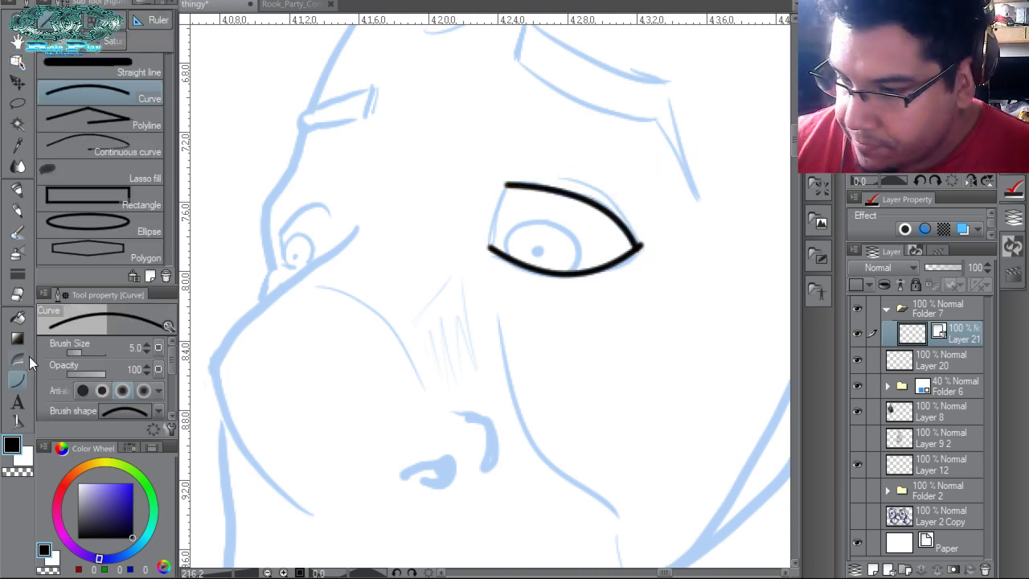
drag(494, 248, 508, 185)
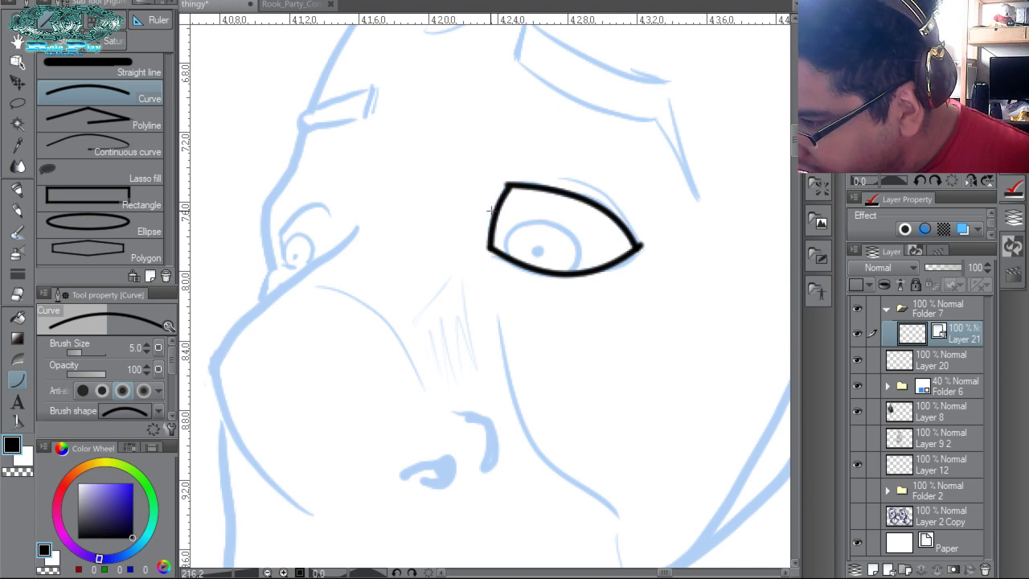
mouse_move(281, 230)
mouse_down()
mouse_move(329, 211)
mouse_move(309, 195)
mouse_up()
click(310, 195)
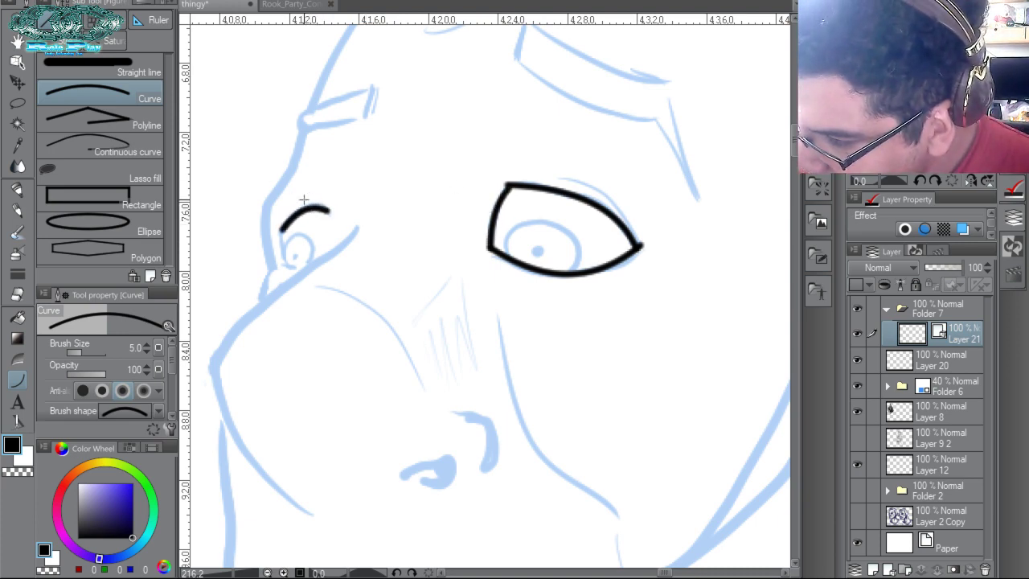
mouse_move(283, 263)
mouse_down()
mouse_move(303, 269)
mouse_move(282, 230)
mouse_up()
click(293, 272)
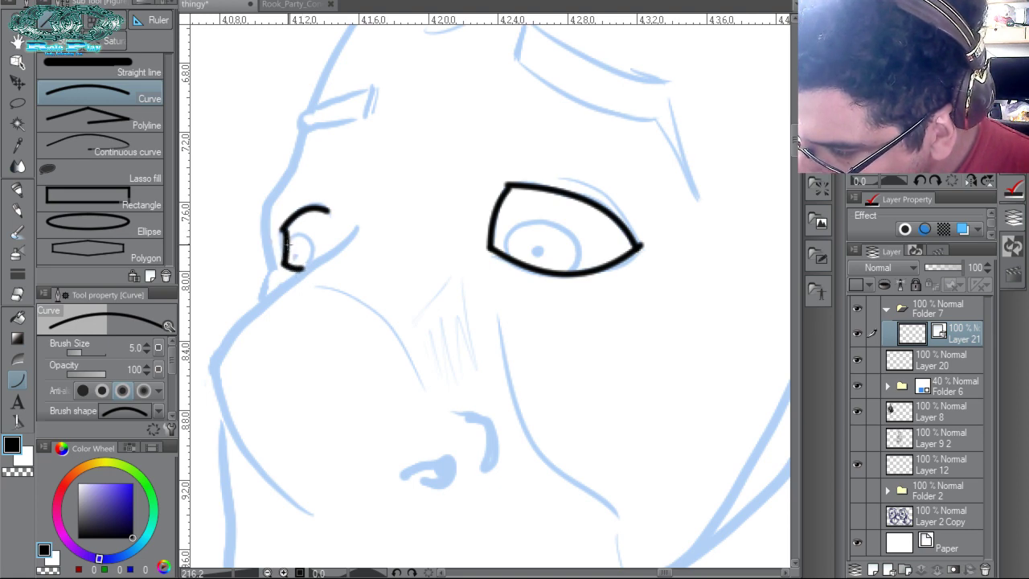
drag(327, 212, 319, 265)
click(329, 258)
Ink the nose contour from the far eye down to the tip and along the underside, letting the lines cross at the tip.
mouse_move(398, 221)
mouse_down()
mouse_move(509, 108)
mouse_move(416, 155)
mouse_move(309, 283)
mouse_up()
key(p)
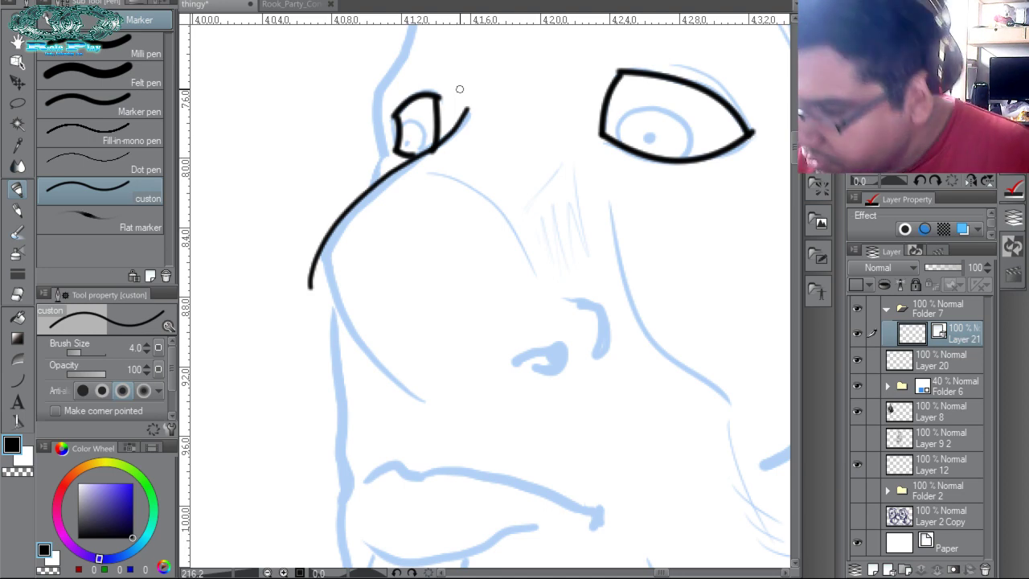
drag(422, 404, 328, 217)
key(ctrl+z)
mouse_move(429, 406)
mouse_down()
mouse_move(347, 325)
mouse_move(320, 208)
mouse_move(308, 278)
mouse_up()
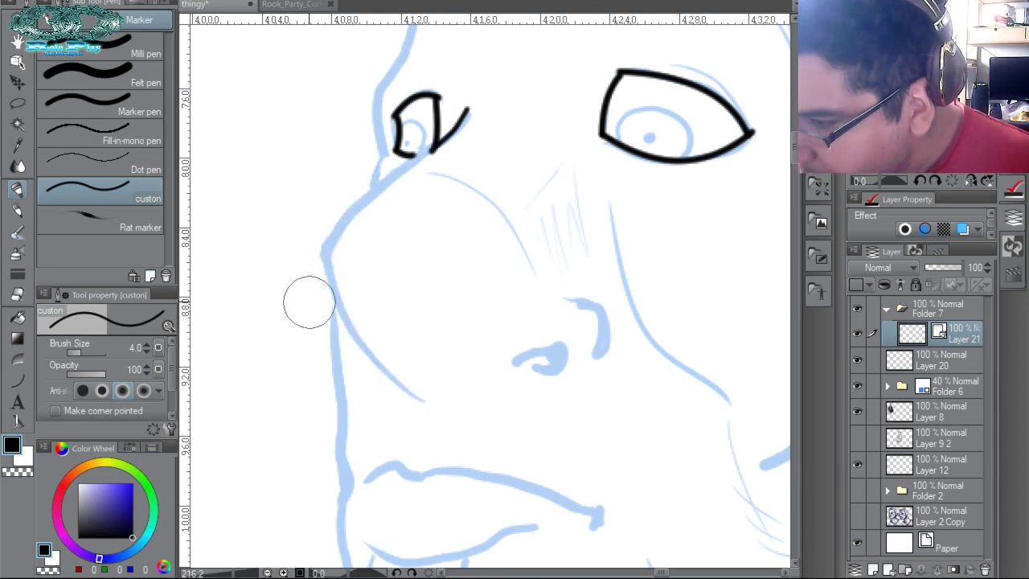
key(ctrl+z)
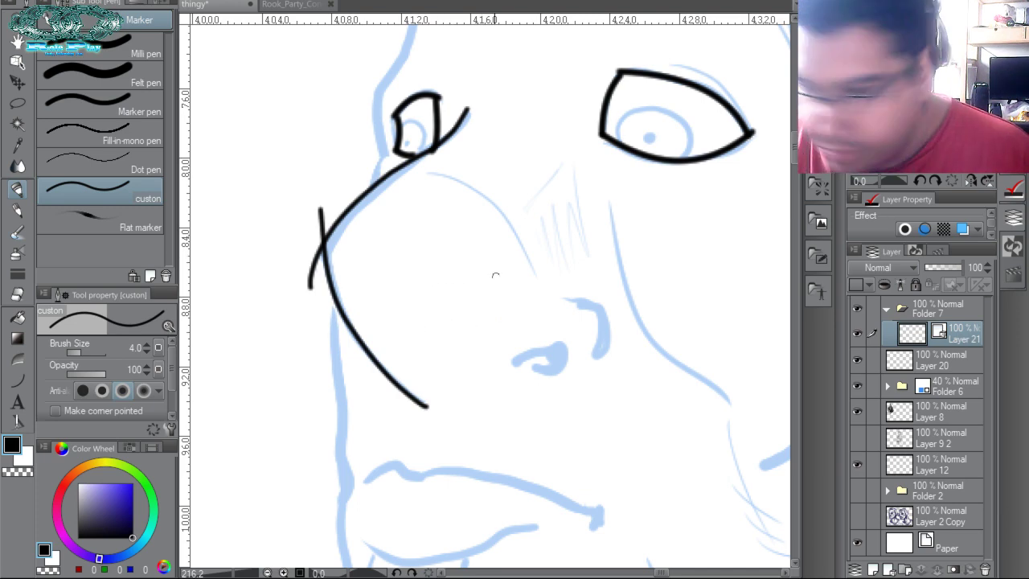
Trim the overlapping line ends at the nose tip with the Vector eraser at brush size 6.0.
key(e)
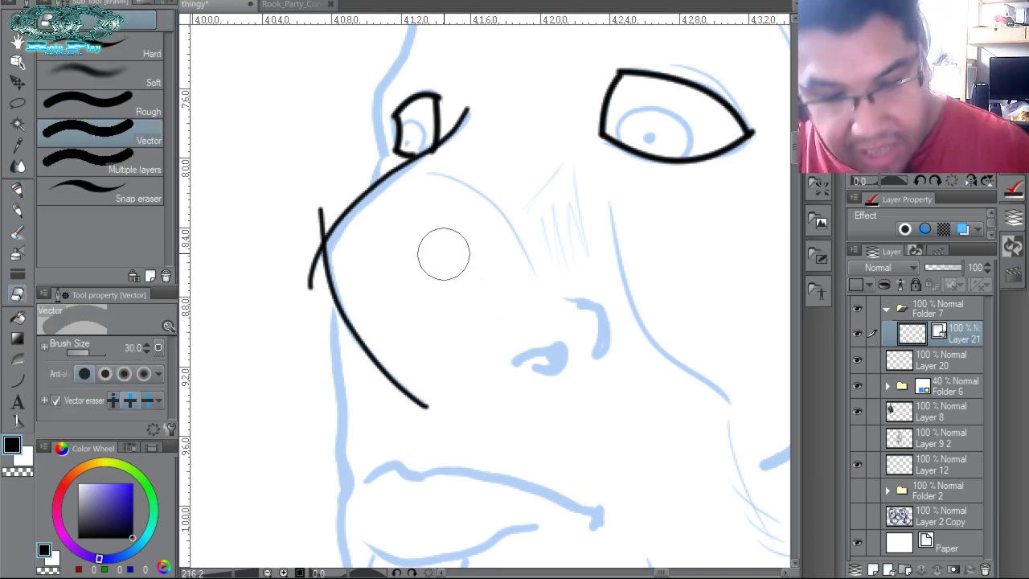
key(bracketleft)
key(bracketleft)
key(bracketleft)
key(bracketleft)
key(bracketleft)
key(bracketleft)
key(bracketleft)
key(bracketleft)
drag(331, 212, 312, 278)
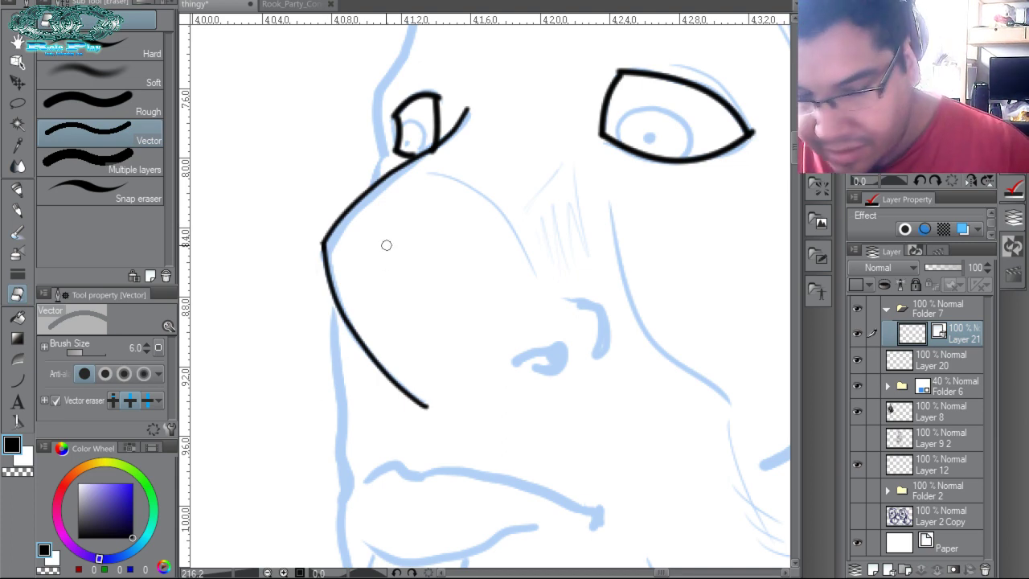
Set the Vector eraser's brush size to 4.0 and move the lower nose line's end control point to join the upper line at the tip.
key(o)
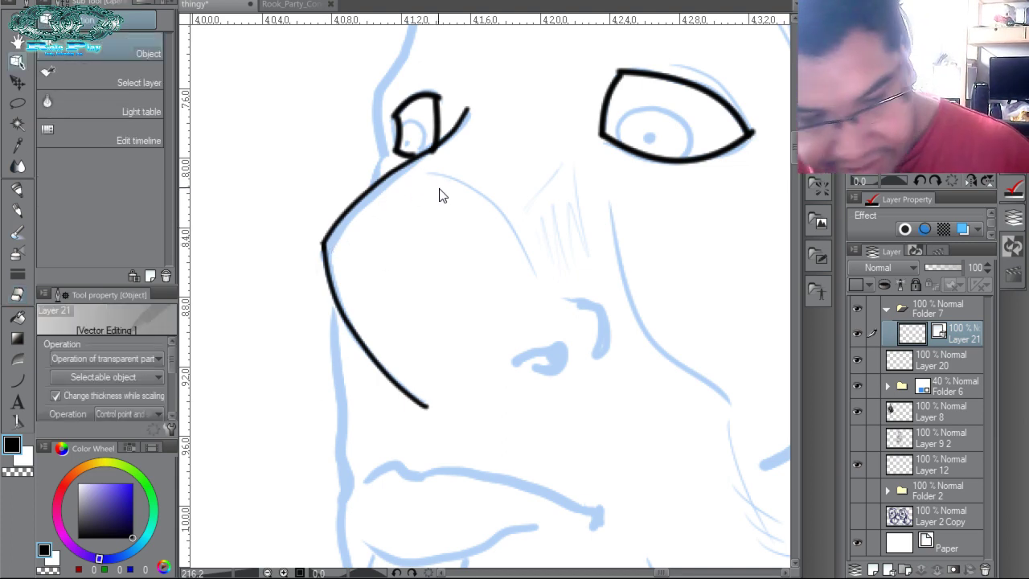
key(e)
key(bracketleft)
key(bracketleft)
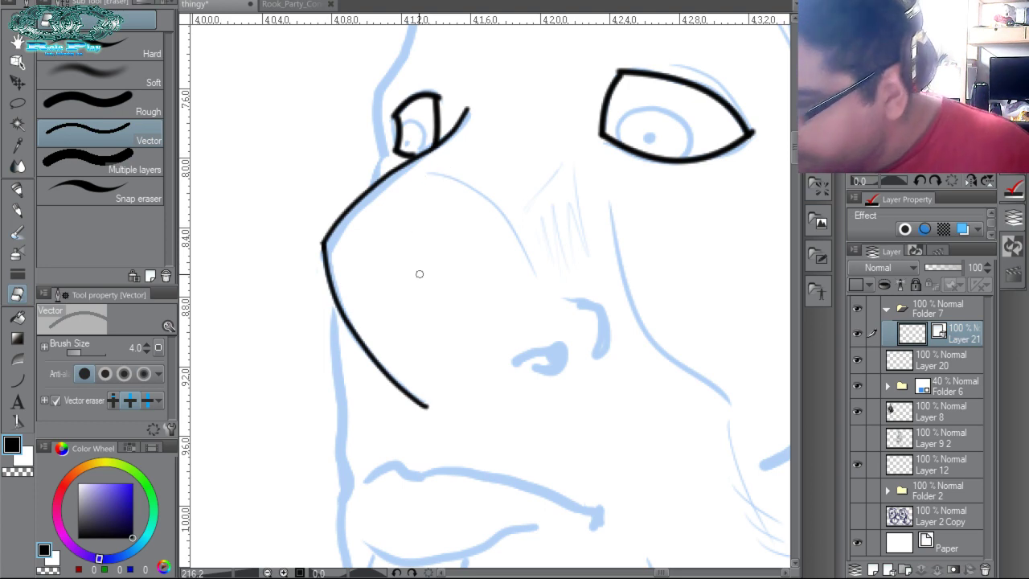
key(o)
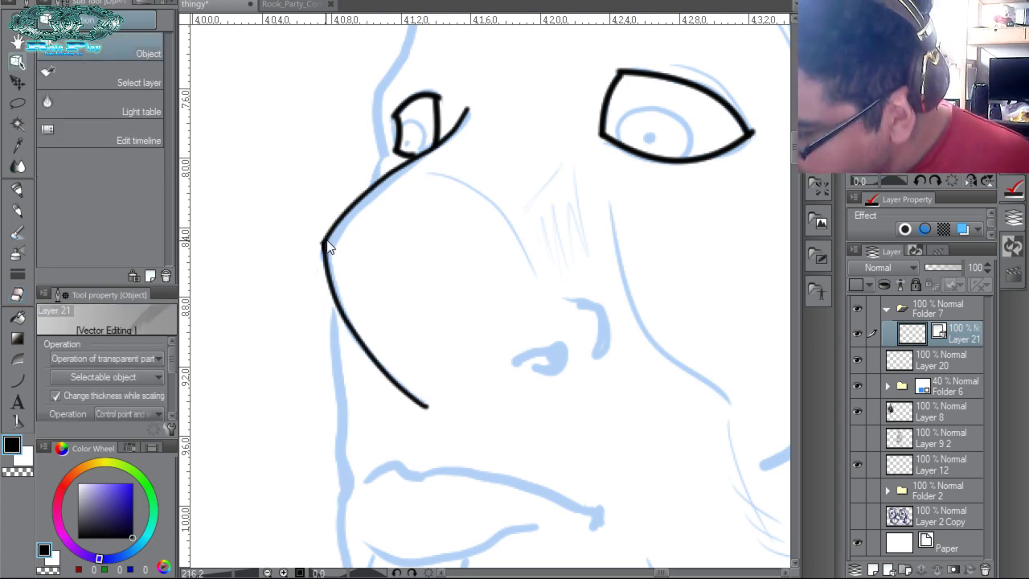
click(327, 247)
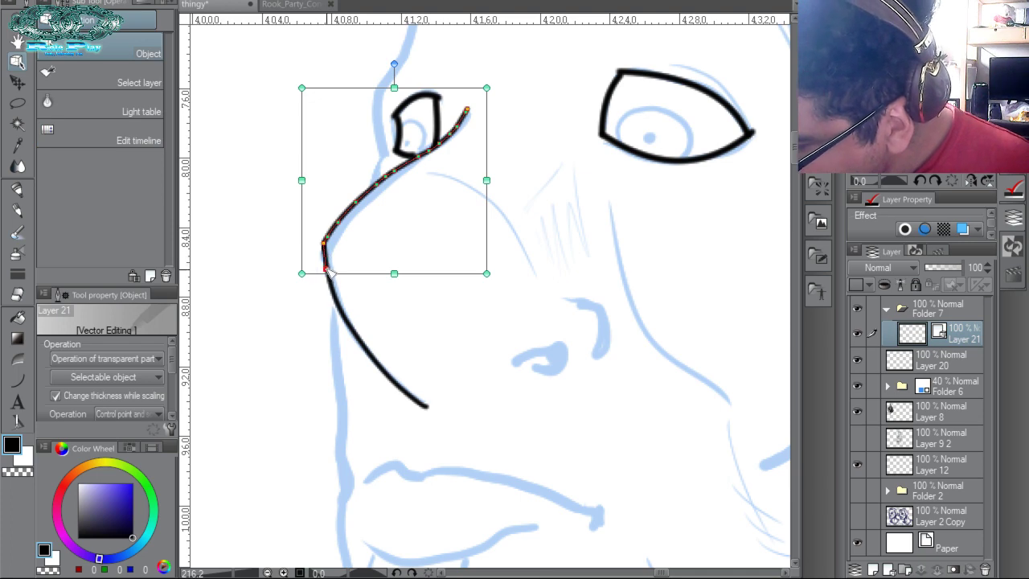
click(338, 306)
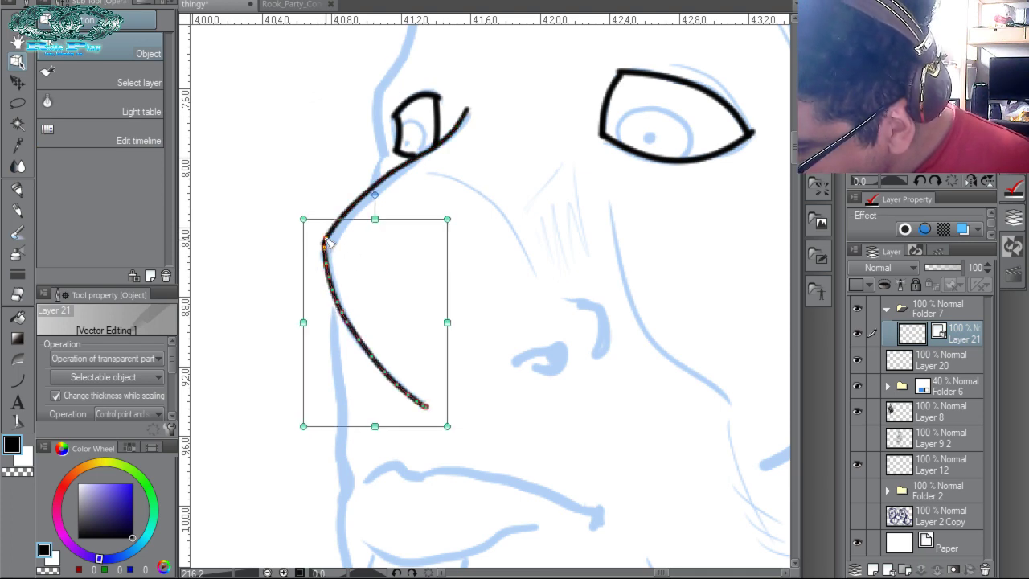
drag(326, 239, 324, 244)
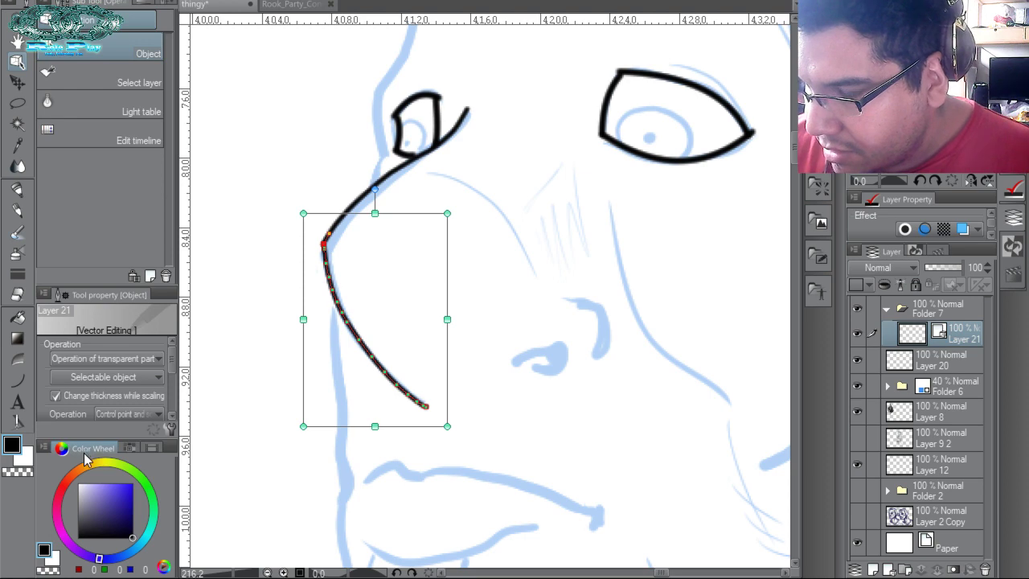
Ink the irises and pupils of both eyes with the custon marker at size 4.0, removing the iris overshoot below the near eye.
key(p)
mouse_move(672, 166)
mouse_down()
mouse_move(690, 121)
mouse_move(631, 165)
mouse_move(682, 153)
mouse_move(626, 121)
mouse_move(624, 162)
mouse_up()
key(ctrl+z)
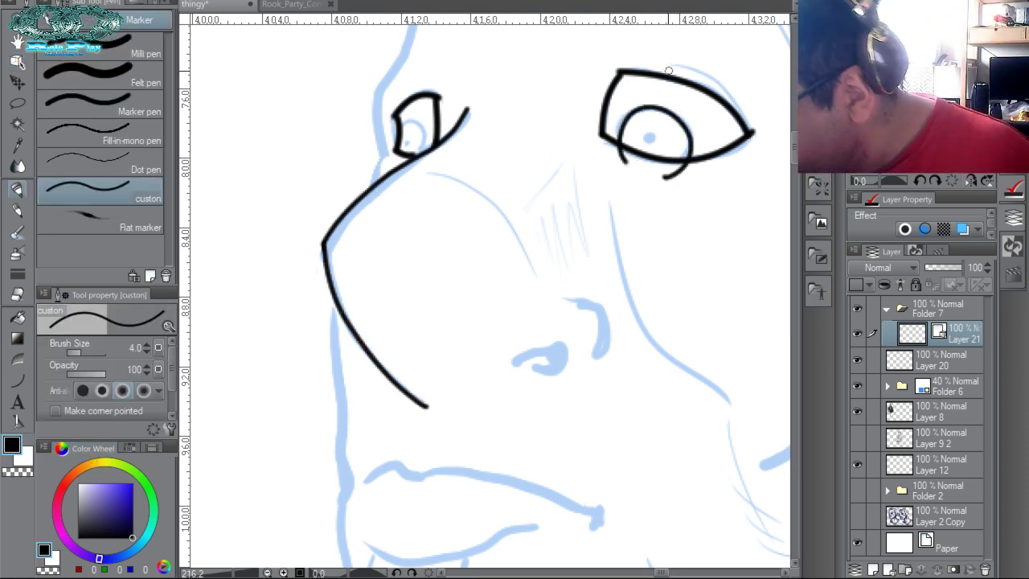
mouse_move(422, 152)
mouse_down()
mouse_move(404, 125)
mouse_move(415, 102)
mouse_move(423, 133)
mouse_up()
key(ctrl+z)
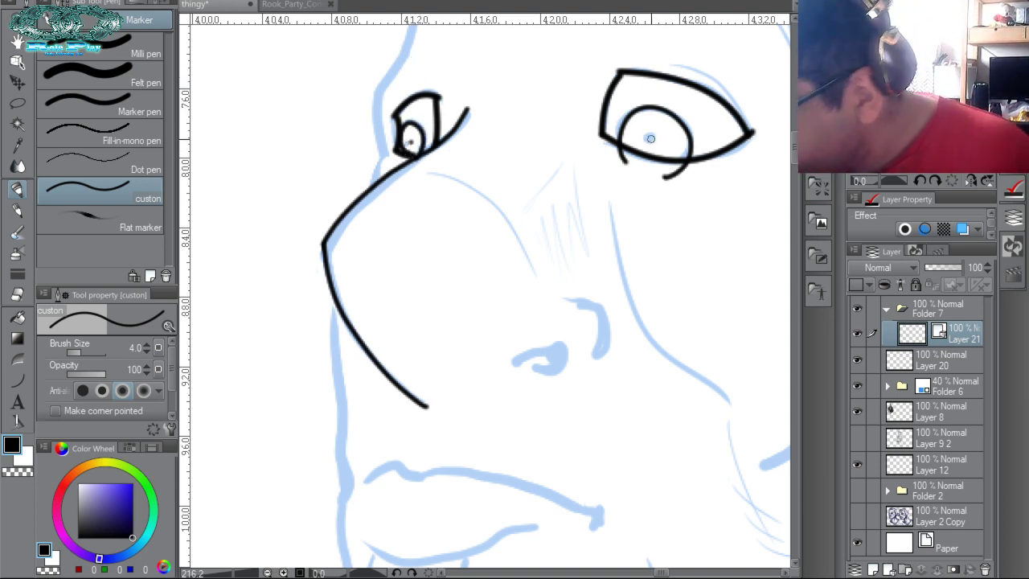
drag(651, 138, 651, 140)
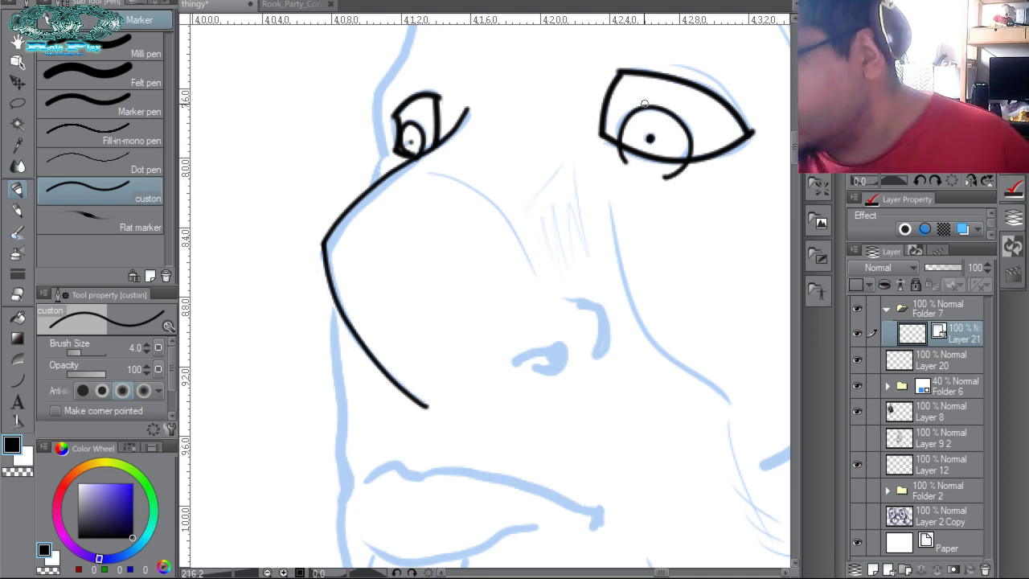
key(ctrl+z)
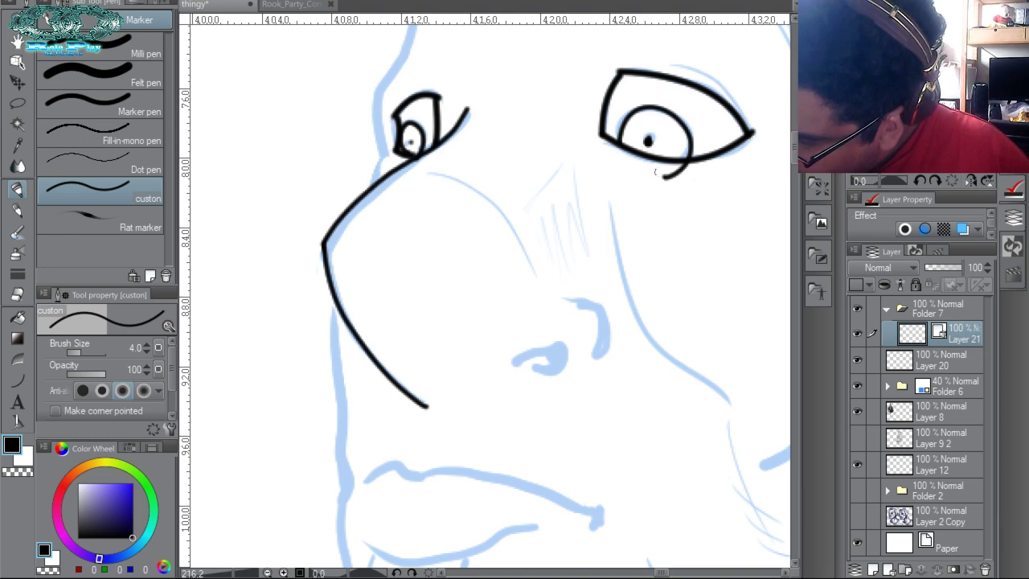
key(ctrl+z)
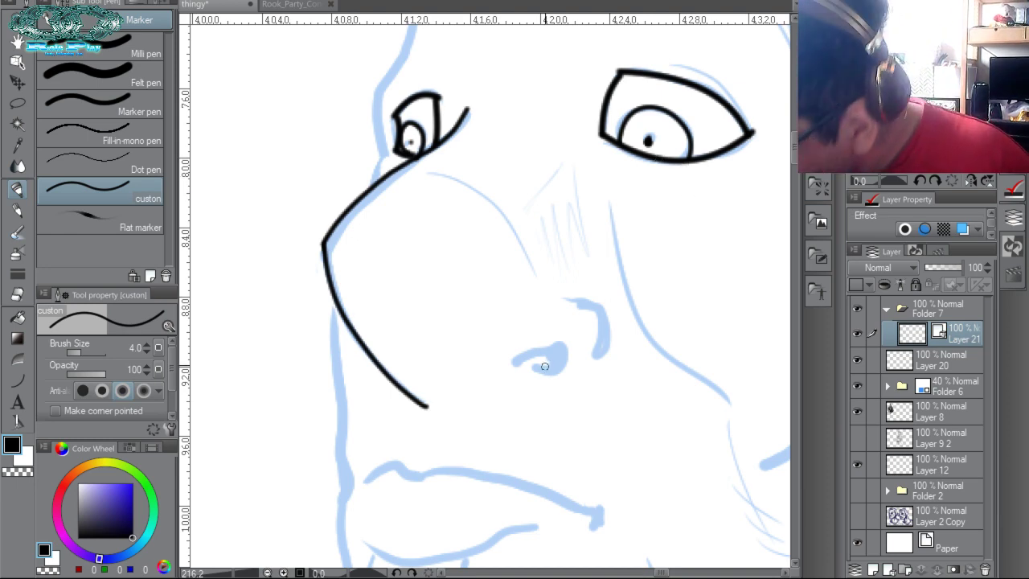
Ink the nostril and nose wing, and add the inner nose curve with short hatch marks at its end at brush size 3.0.
mouse_move(544, 367)
mouse_down()
mouse_move(555, 368)
mouse_move(511, 367)
mouse_up()
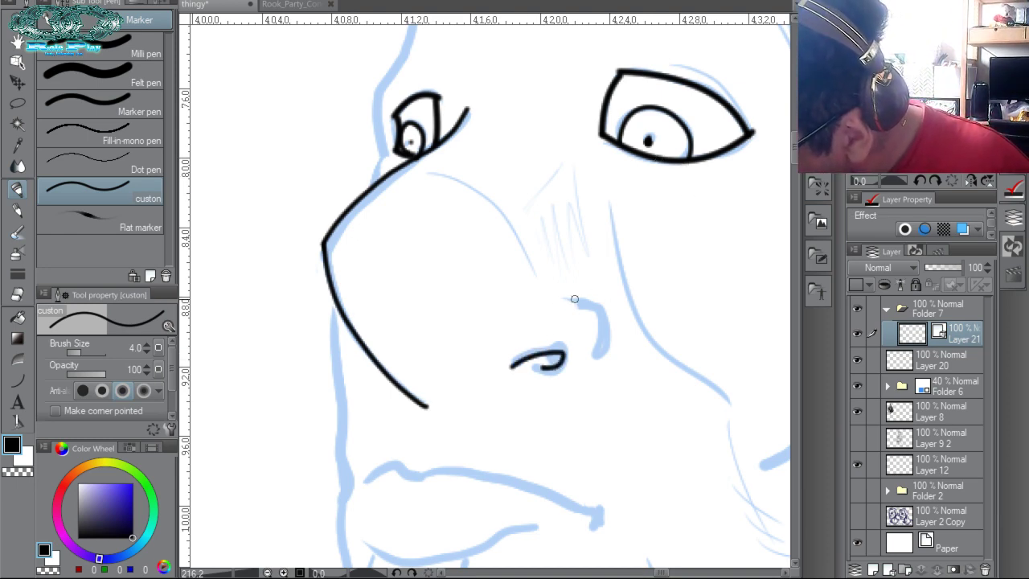
drag(575, 299, 595, 359)
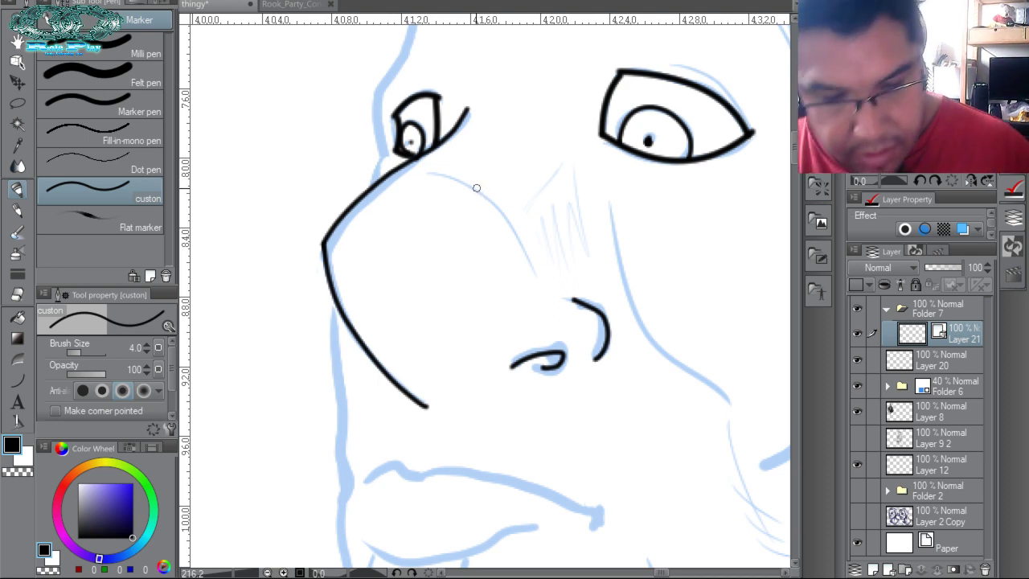
key(bracketleft)
mouse_move(432, 169)
mouse_down()
mouse_move(497, 202)
mouse_move(538, 280)
mouse_move(532, 273)
mouse_up()
drag(545, 256, 544, 270)
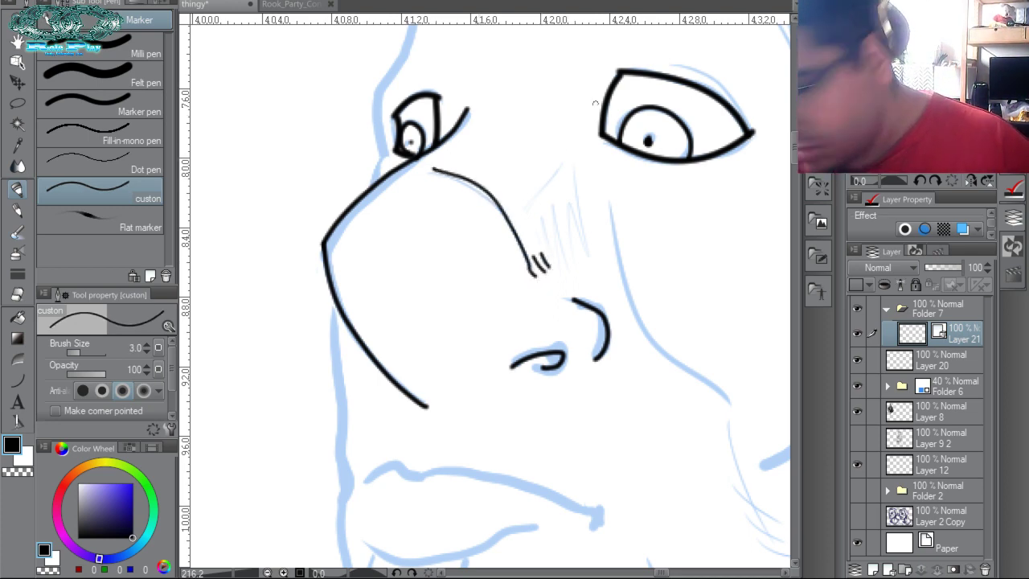
Ink the long cheek fold running down from beside the nose with the custon marker at brush size 4.0.
key(bracketright)
drag(659, 217, 519, 120)
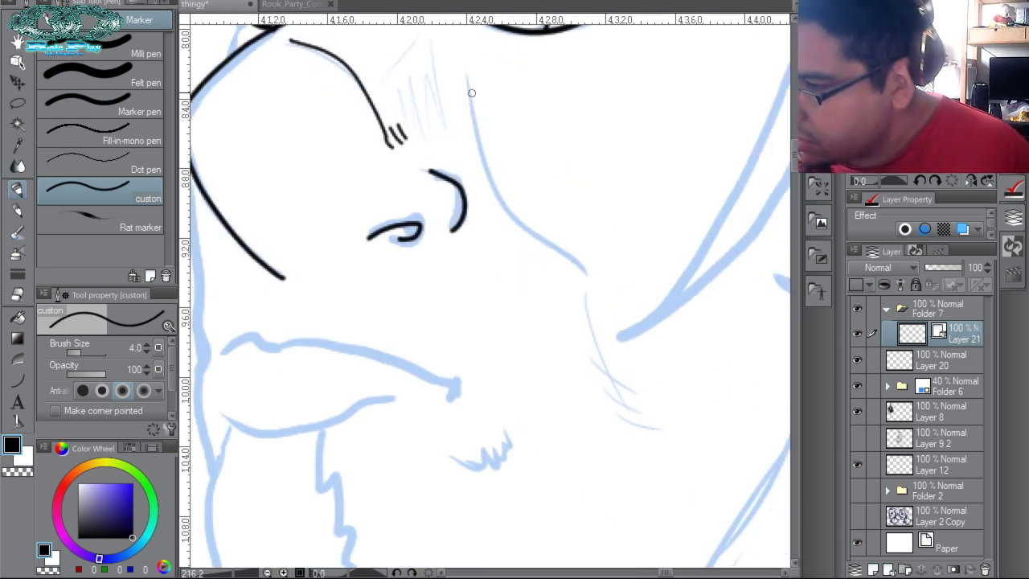
mouse_move(472, 74)
mouse_down()
mouse_move(475, 121)
mouse_move(530, 231)
mouse_move(589, 309)
mouse_move(607, 361)
mouse_move(634, 382)
mouse_up()
key(bracketleft)
mouse_move(604, 370)
mouse_down()
mouse_move(636, 399)
mouse_move(682, 425)
mouse_up()
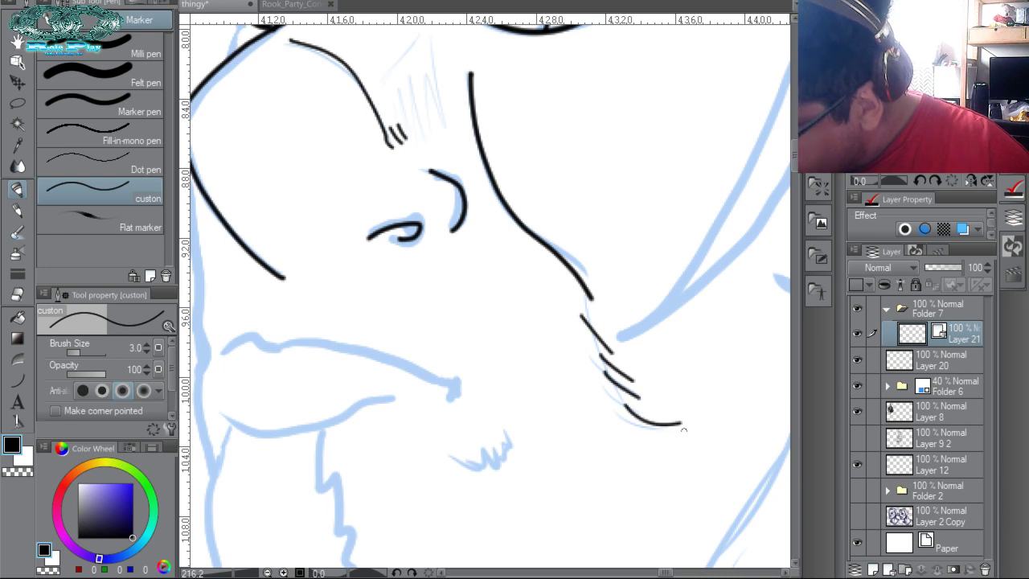
key(ctrl+z)
key(ctrl+z)
key(ctrl+z)
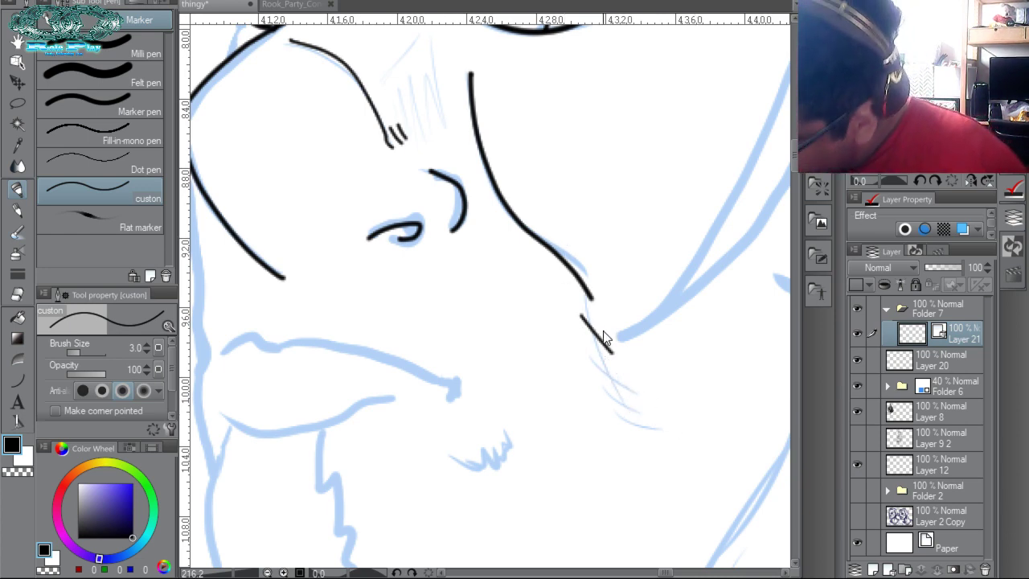
key(ctrl+z)
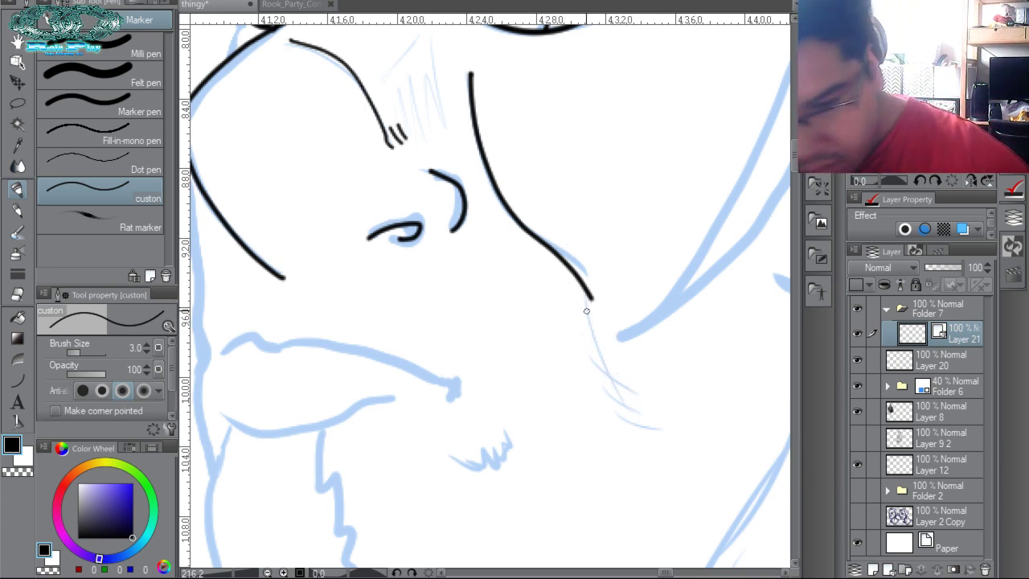
Ink the cheek fold's thin lower tail with crossing hatch marks, and the small hatched crease beside the mouth corner, at brush size 2.5.
key(bracketleft)
drag(590, 304, 652, 438)
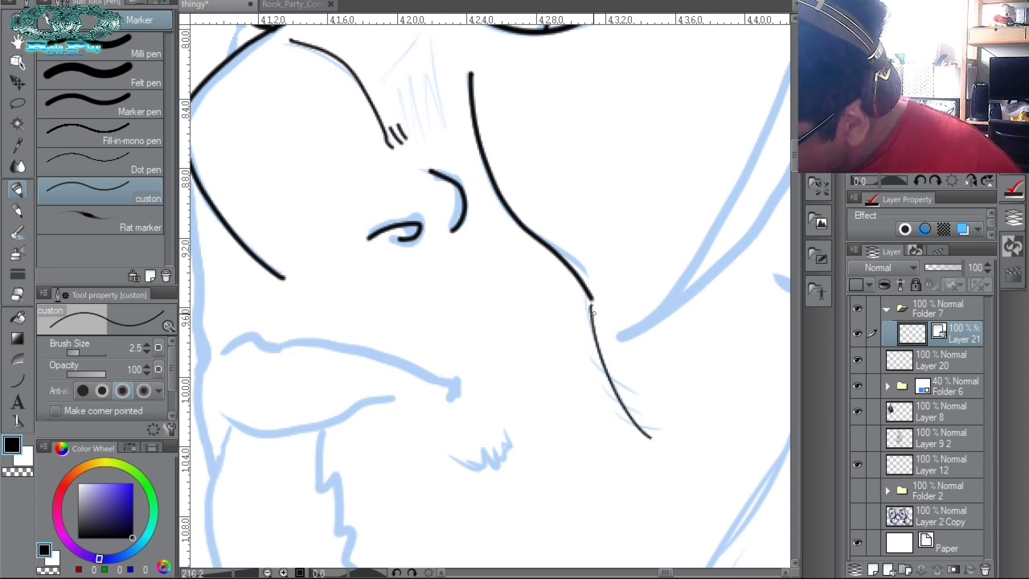
drag(591, 348, 637, 398)
drag(611, 394, 643, 412)
drag(619, 414, 653, 430)
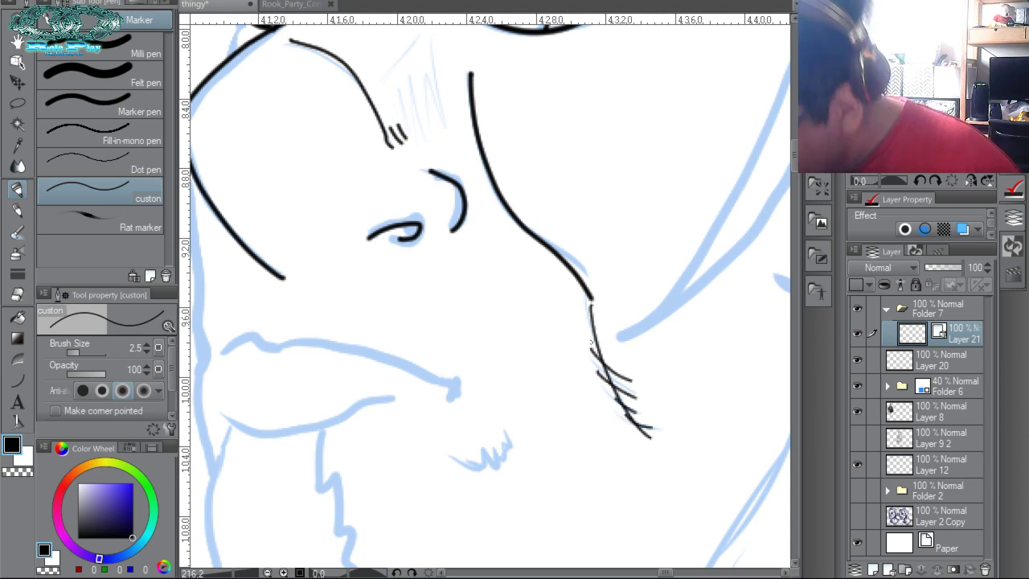
drag(460, 463, 504, 448)
mouse_move(472, 483)
mouse_down()
mouse_move(499, 442)
mouse_move(506, 452)
mouse_up()
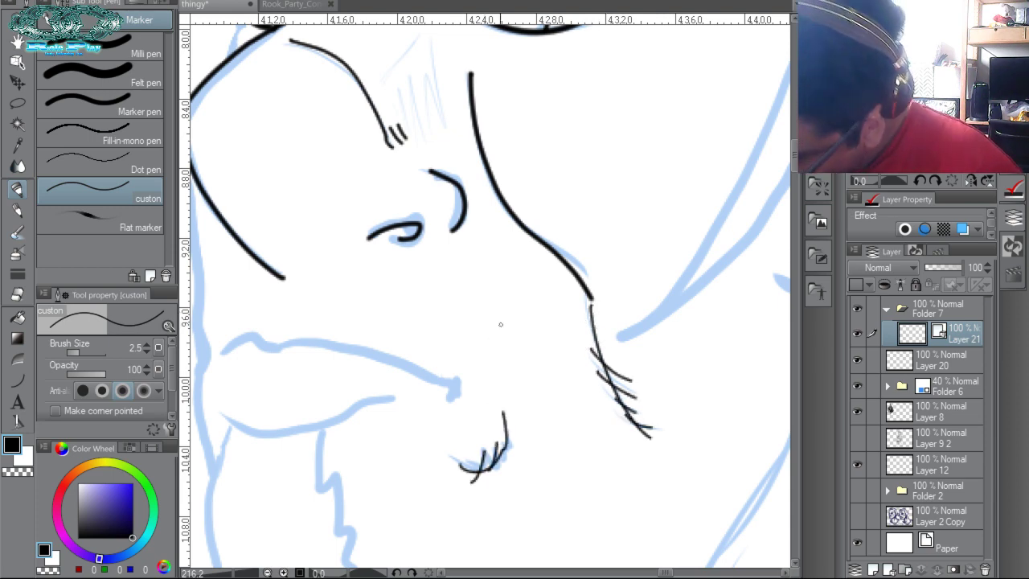
Ink the upper and lower lip lines over the mouth sketch at brush size 4.0.
drag(478, 388, 607, 342)
key(bracketleft)
key(bracketleft)
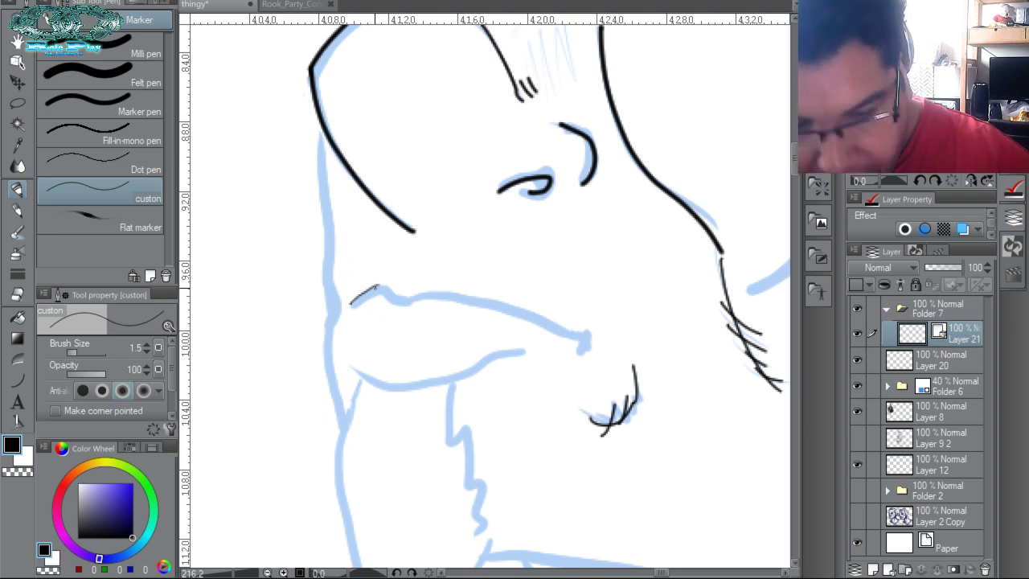
key(bracketright)
key(bracketright)
key(bracketright)
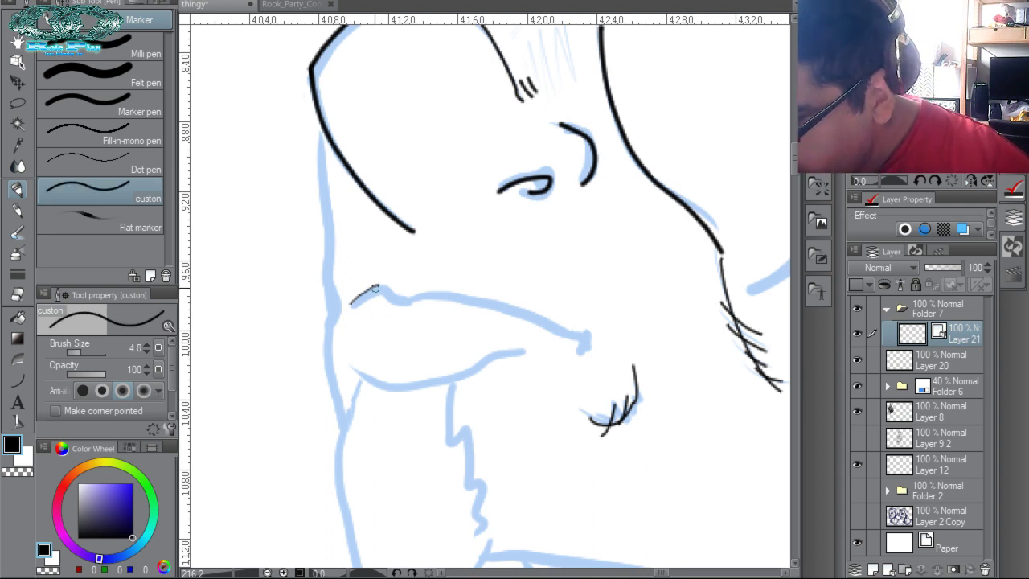
mouse_move(349, 306)
mouse_down()
mouse_move(383, 290)
mouse_move(380, 279)
mouse_move(401, 301)
mouse_move(456, 293)
mouse_move(587, 347)
mouse_up()
mouse_move(347, 353)
mouse_down()
mouse_move(374, 382)
mouse_move(449, 386)
mouse_move(525, 348)
mouse_up()
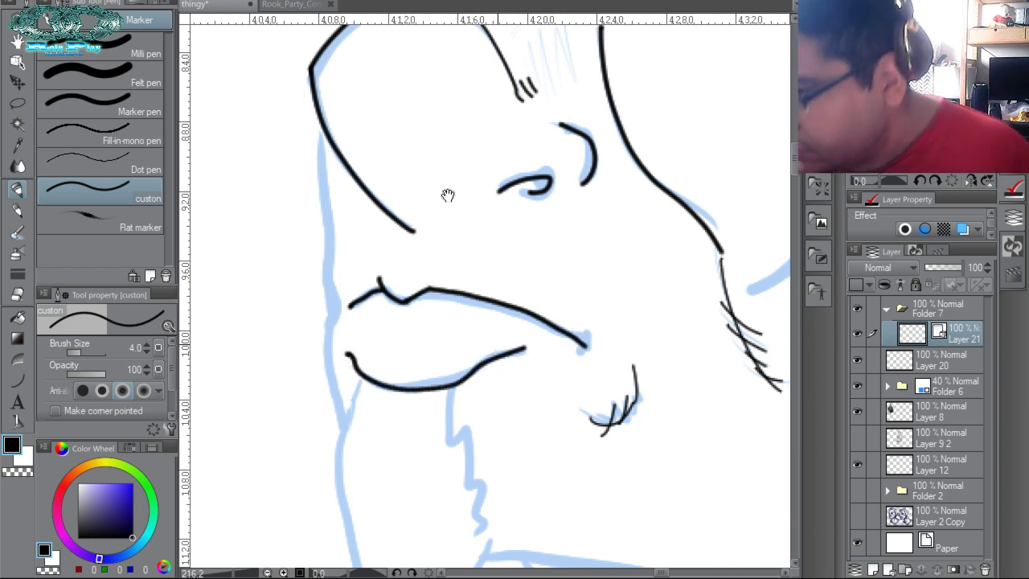
Ink the face's outer contour from the nose past the lips to the chin at brush size 4.0.
drag(452, 193, 548, 195)
mouse_move(415, 123)
mouse_down()
mouse_move(420, 291)
mouse_move(440, 442)
mouse_up()
key(ctrl+z)
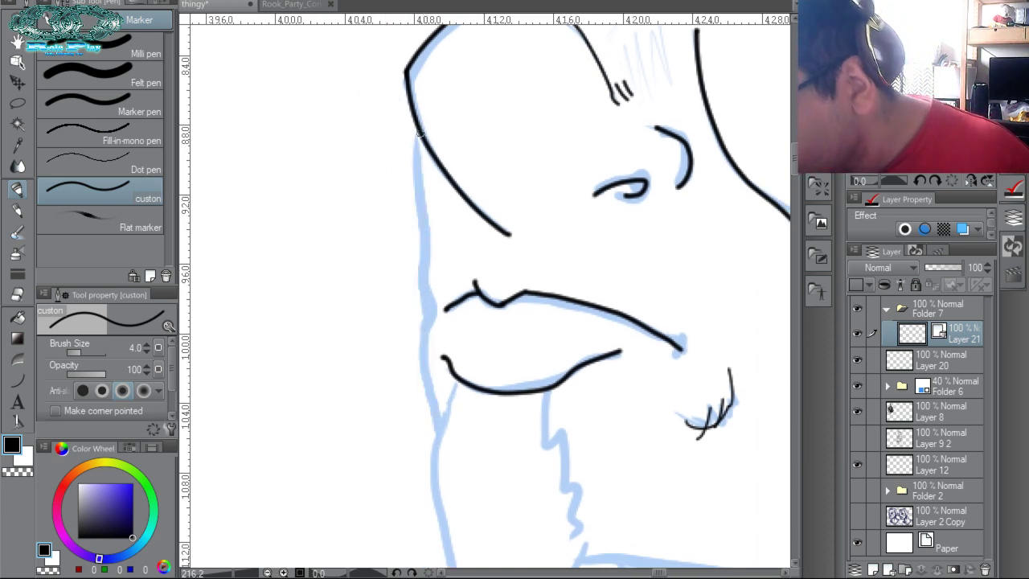
mouse_move(415, 119)
mouse_down()
mouse_move(423, 357)
mouse_move(451, 443)
mouse_up()
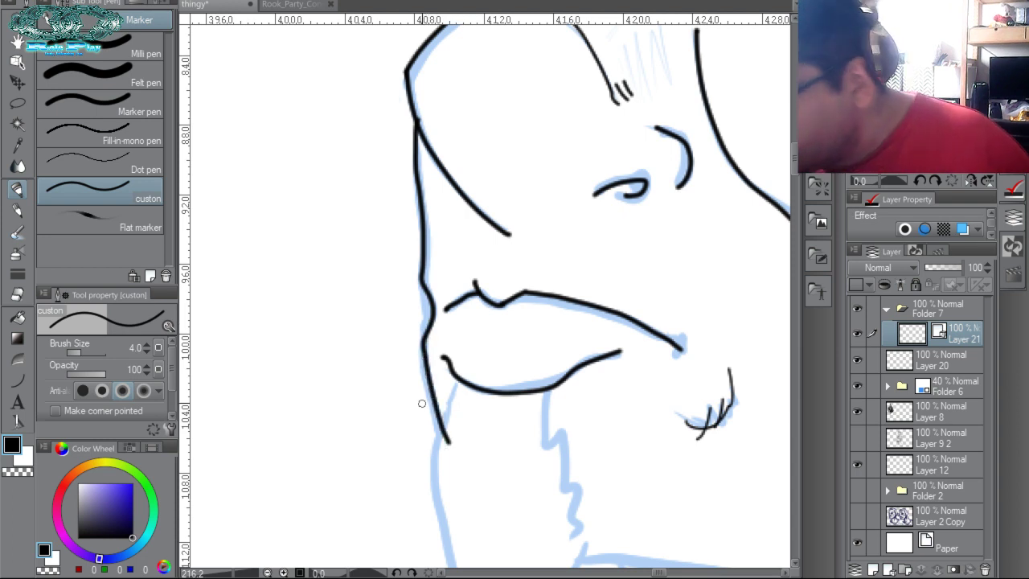
key(ctrl+z)
key(ctrl+y)
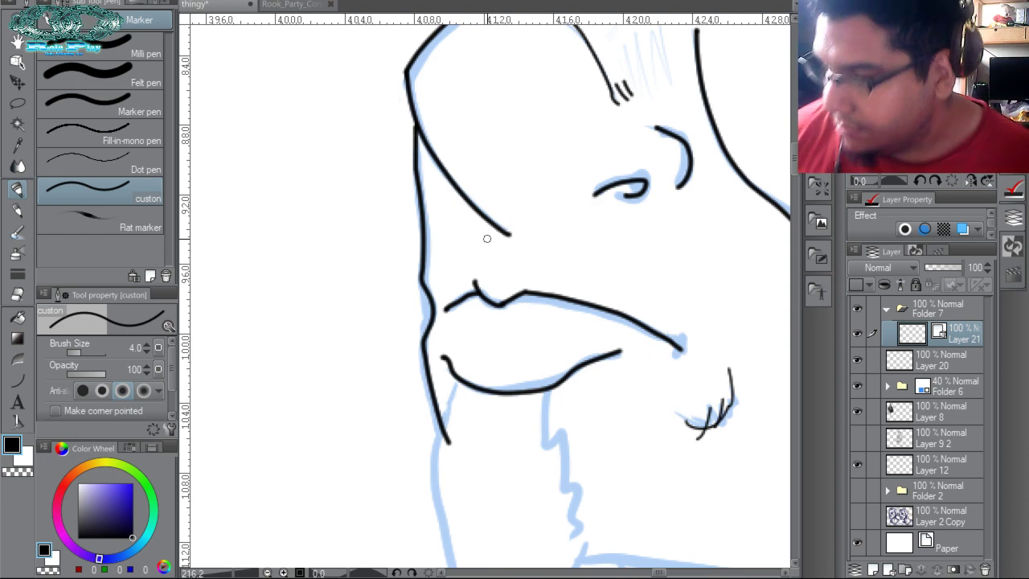
Ink the forehead contour from the hairline down to the far eye, and outline the far eyebrow.
scroll(487, 237, up, 3)
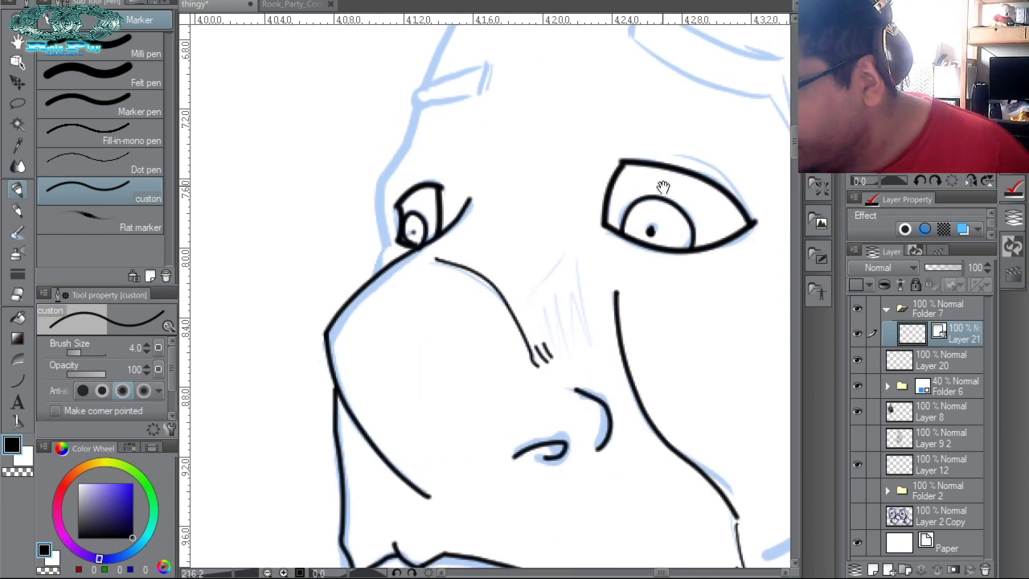
scroll(630, 242, up, 1)
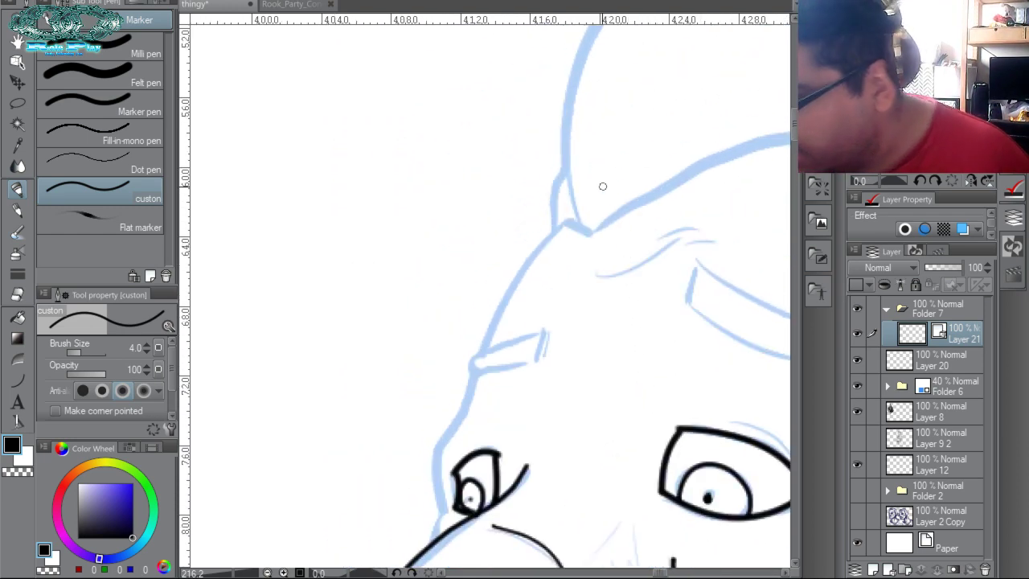
mouse_move(588, 234)
mouse_down()
mouse_move(548, 233)
mouse_move(506, 289)
mouse_move(472, 374)
mouse_move(510, 257)
mouse_move(469, 341)
mouse_move(452, 455)
mouse_up()
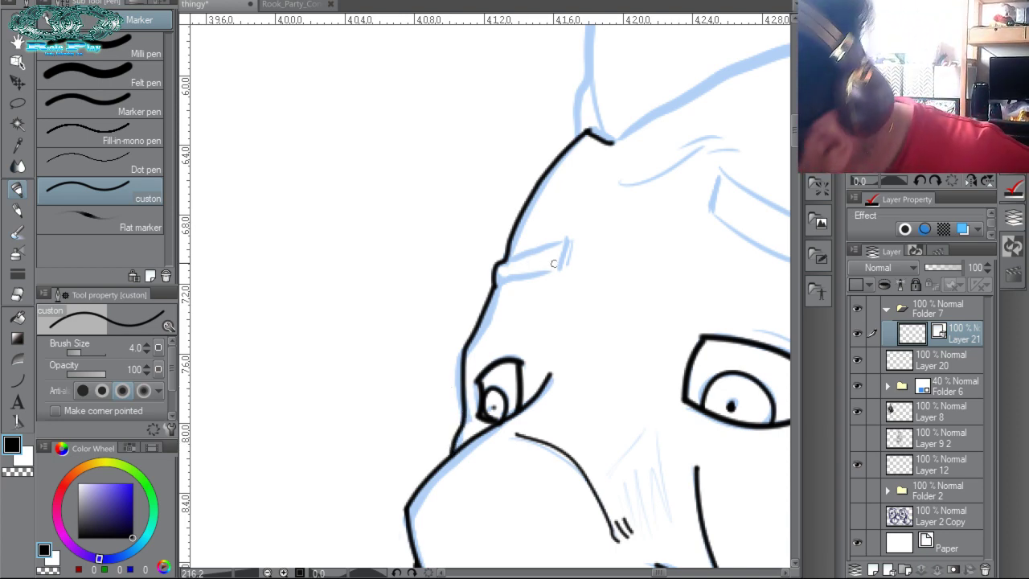
mouse_move(560, 268)
mouse_down()
mouse_move(491, 287)
mouse_move(555, 274)
mouse_move(566, 249)
mouse_move(492, 260)
mouse_move(568, 240)
mouse_up()
key(ctrl+z)
key(ctrl+z)
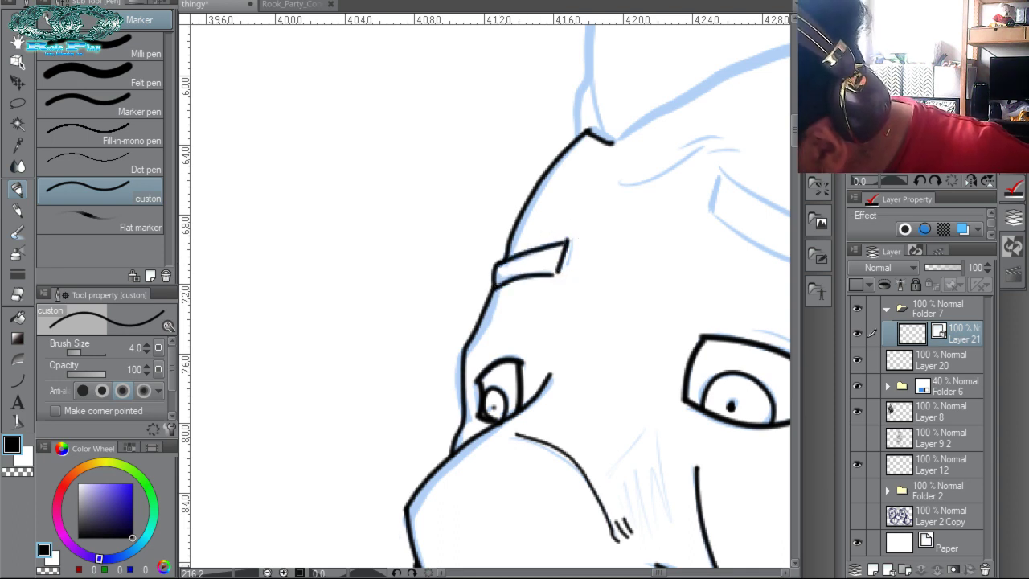
Outline the near eyebrow, including its narrow tail tapering down toward the outer corner of the eye.
mouse_move(711, 154)
mouse_down()
mouse_move(463, 199)
mouse_move(505, 237)
mouse_move(653, 300)
mouse_up()
drag(522, 196, 652, 259)
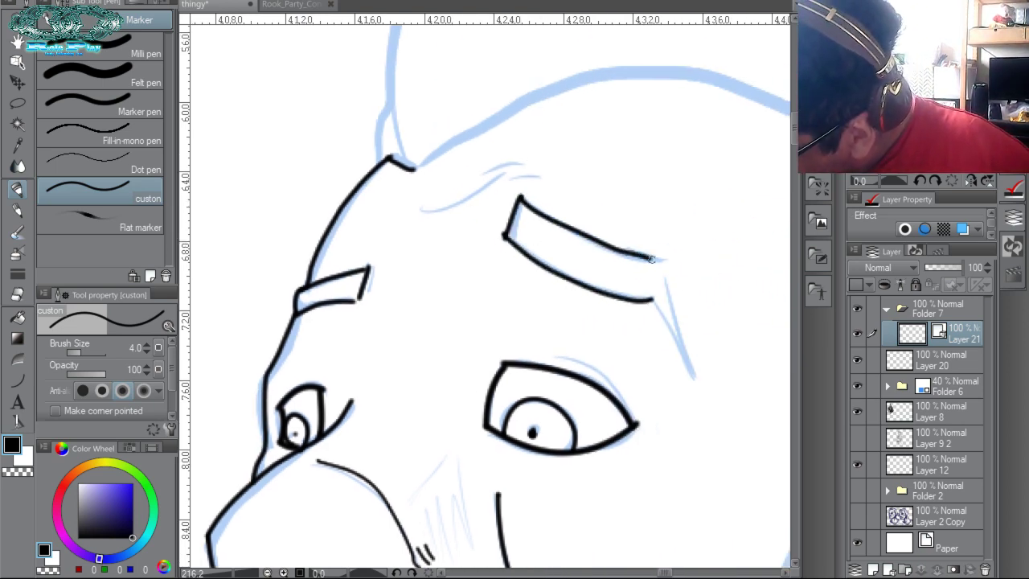
drag(653, 299, 692, 379)
drag(655, 260, 693, 386)
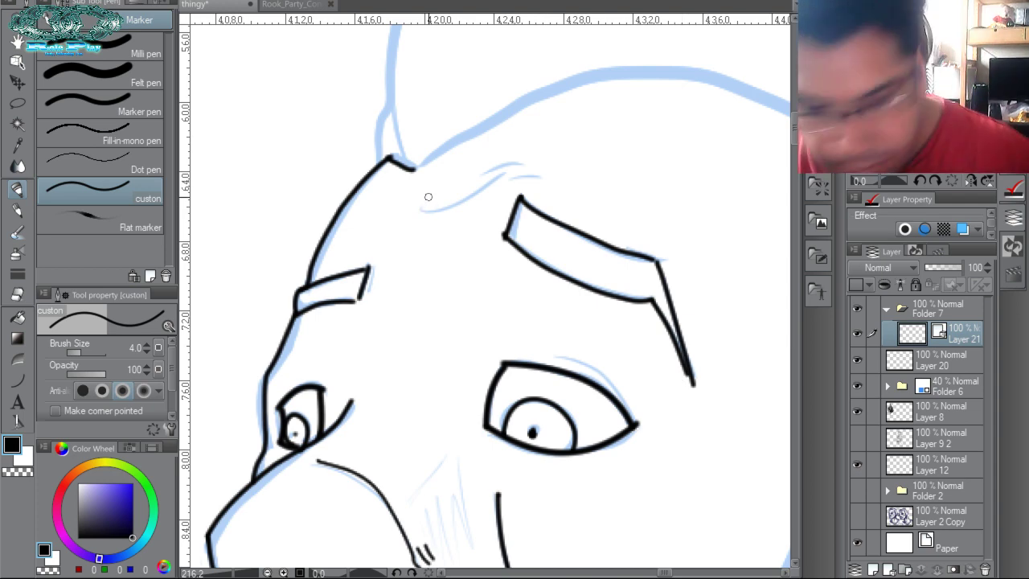
Ink two forehead wrinkle lines above the near eyebrow at brush size 2.5, and set the brush size back to 4.0.
key(bracketleft)
key(bracketleft)
drag(537, 171, 424, 216)
drag(502, 164, 440, 185)
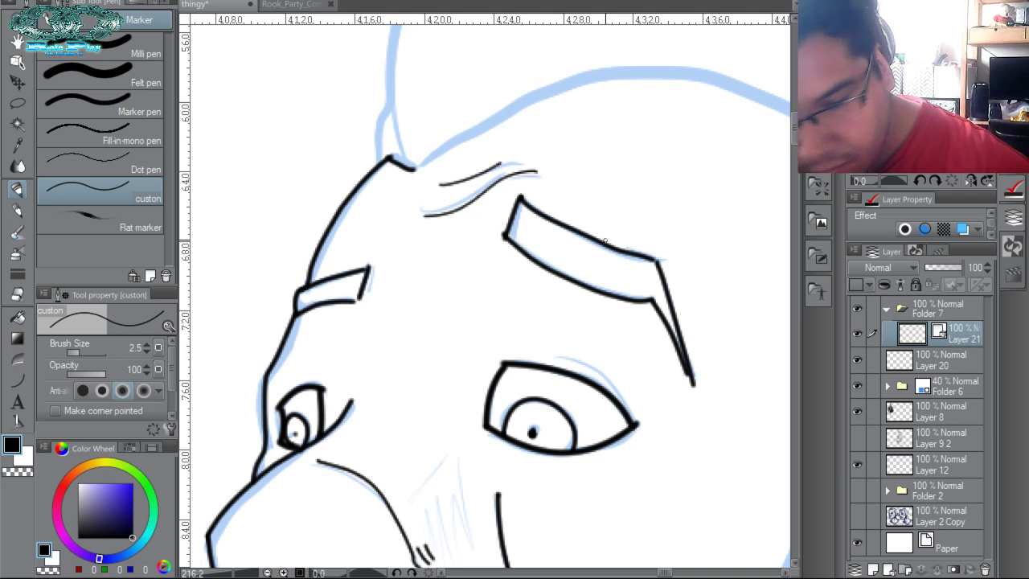
key(bracketright)
key(bracketright)
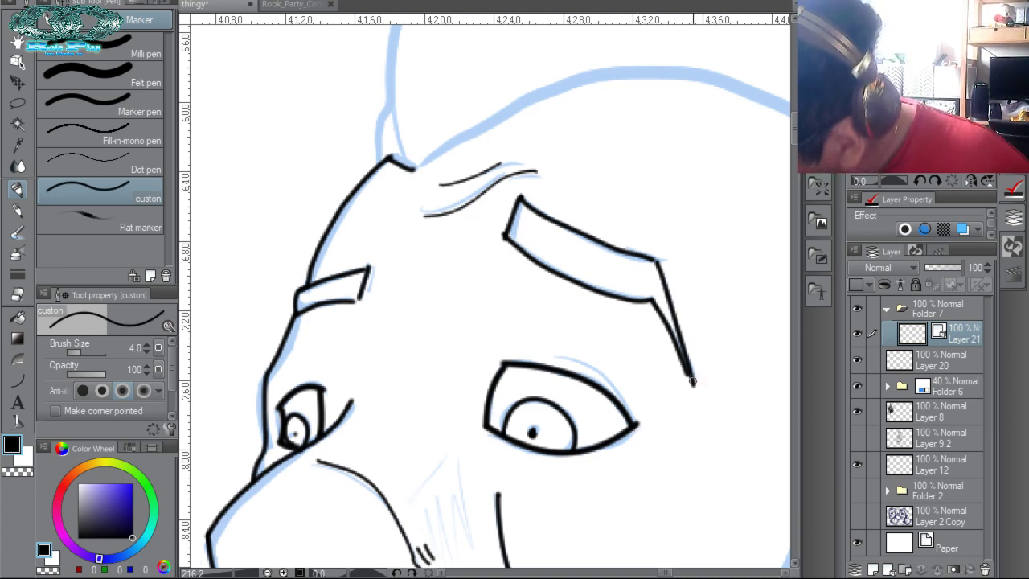
Adjust the control points of the near eyebrow's tail lines so they meet at the upper corner and the tip.
key(o)
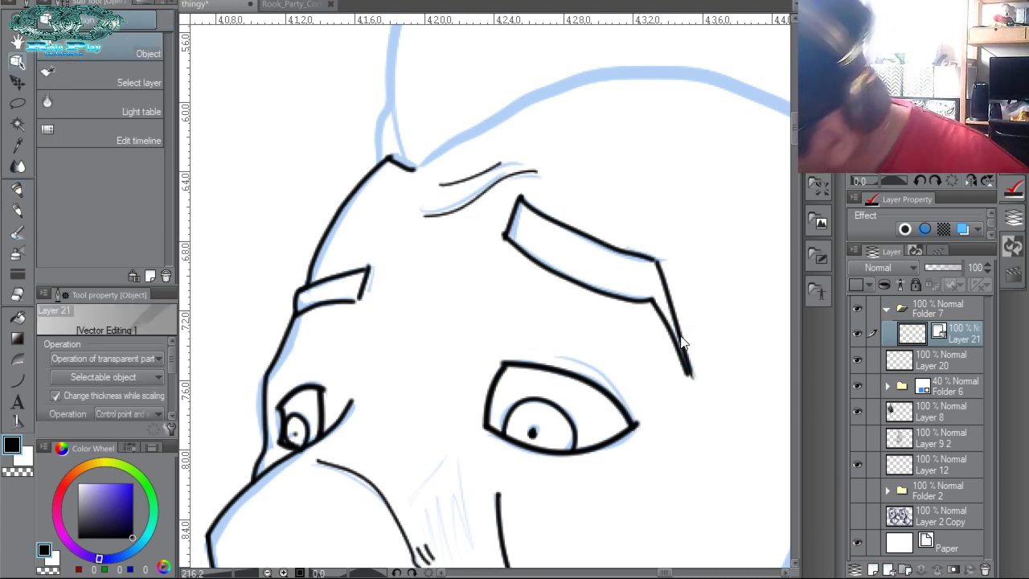
click(685, 366)
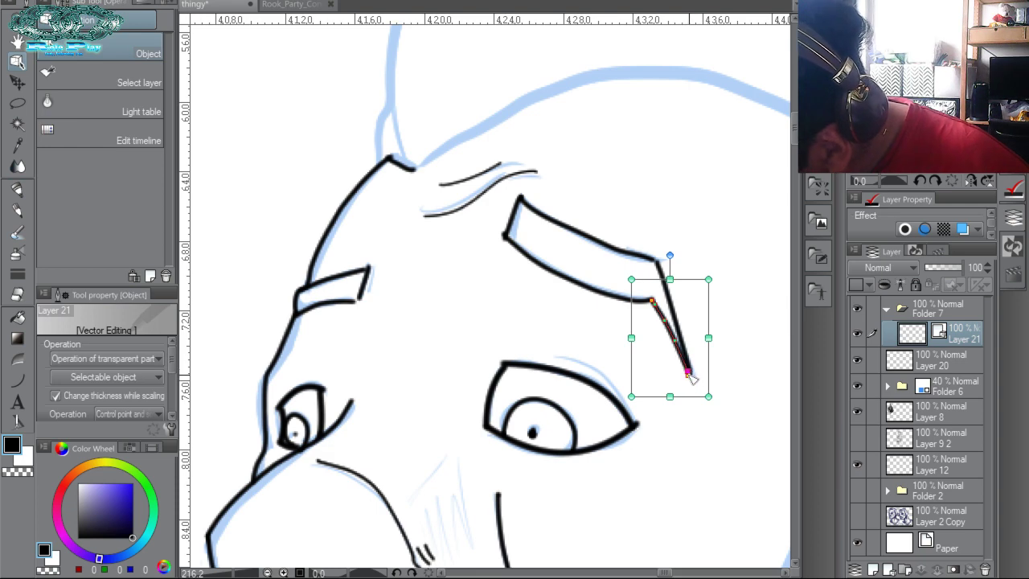
mouse_move(688, 377)
mouse_down()
mouse_move(648, 398)
mouse_move(706, 435)
mouse_up()
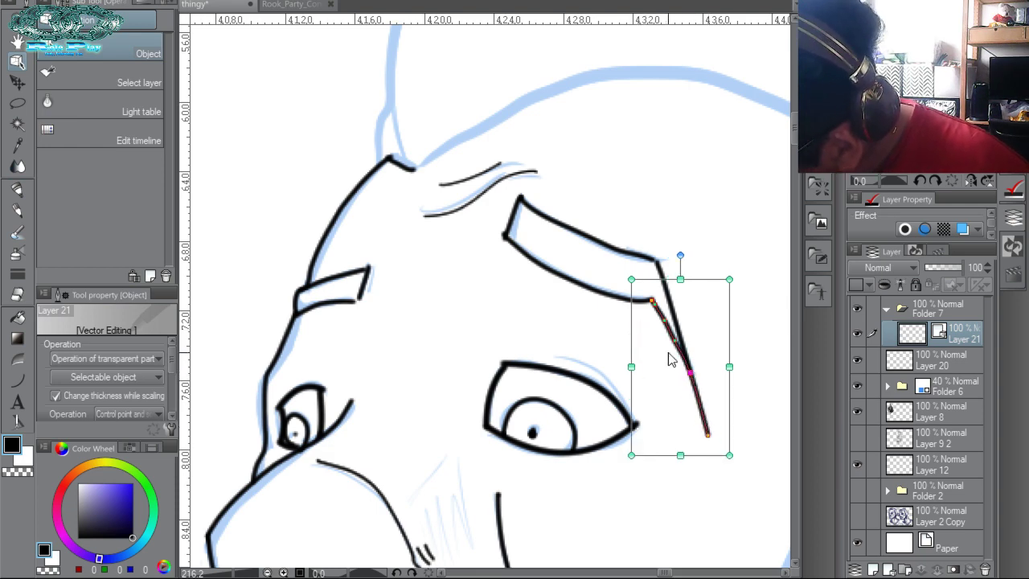
click(704, 384)
click(658, 262)
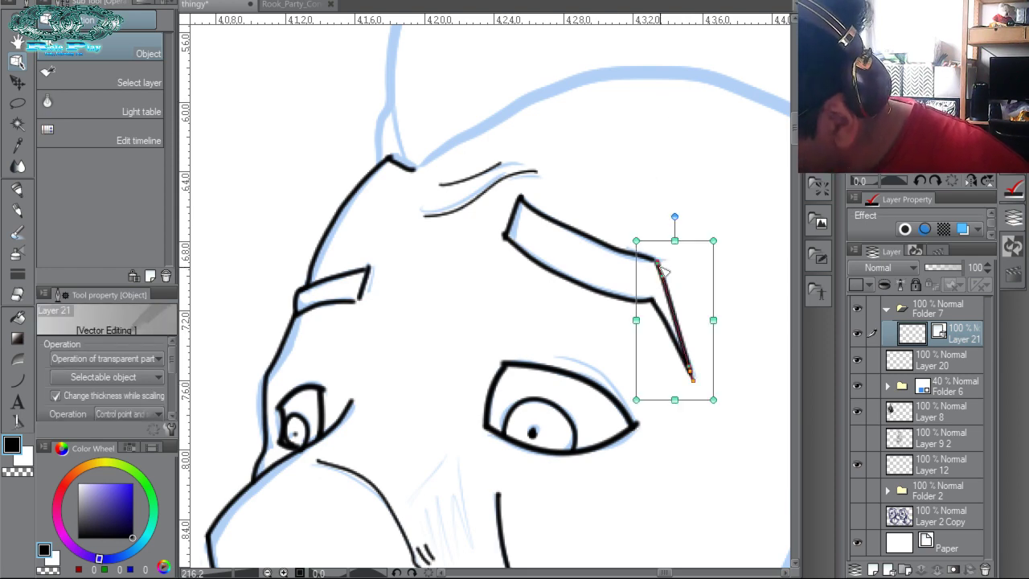
drag(657, 260, 653, 258)
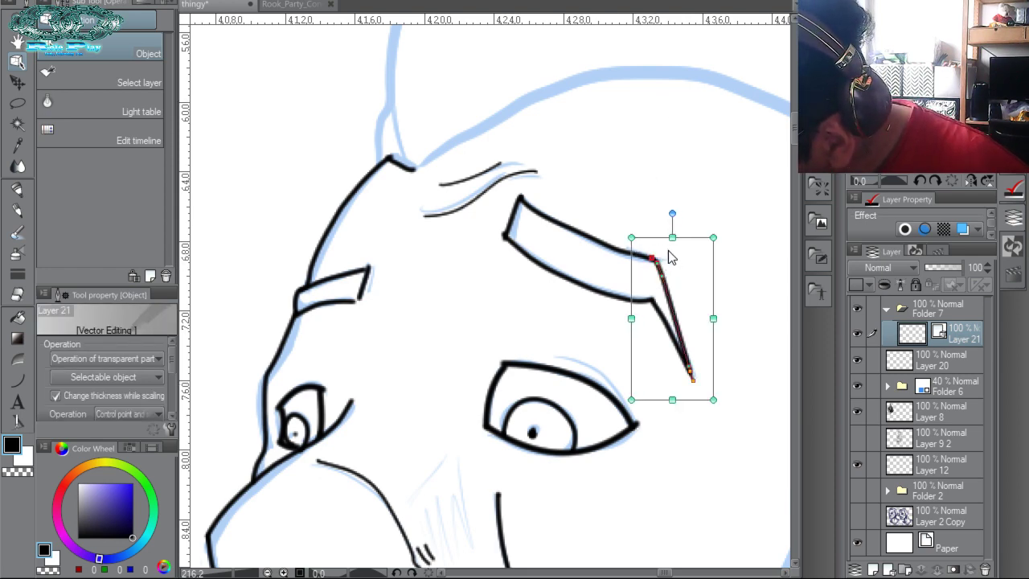
click(739, 292)
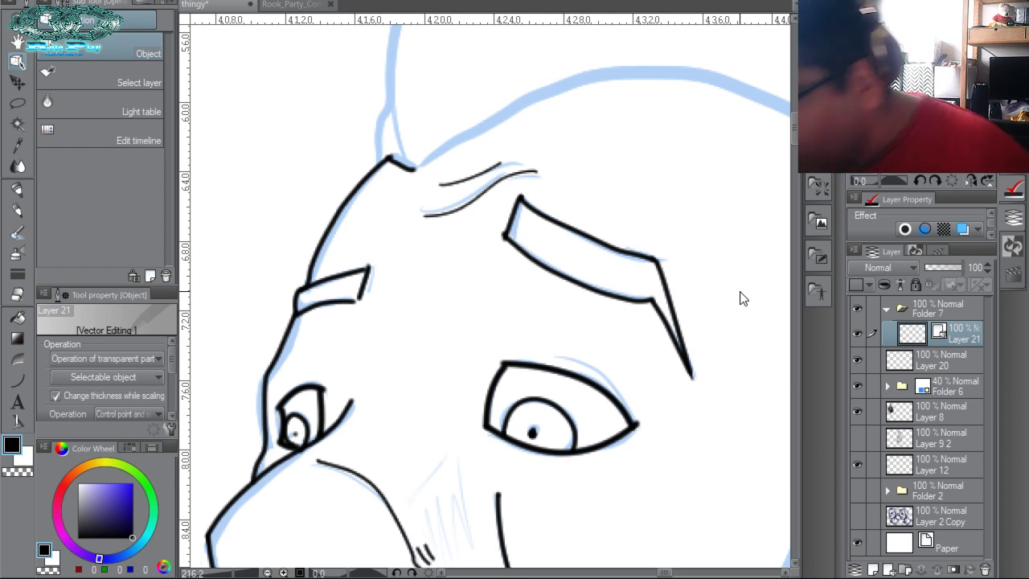
Move both end control points of the far eyebrow's short inner edge to join its upper and lower lines.
key(e)
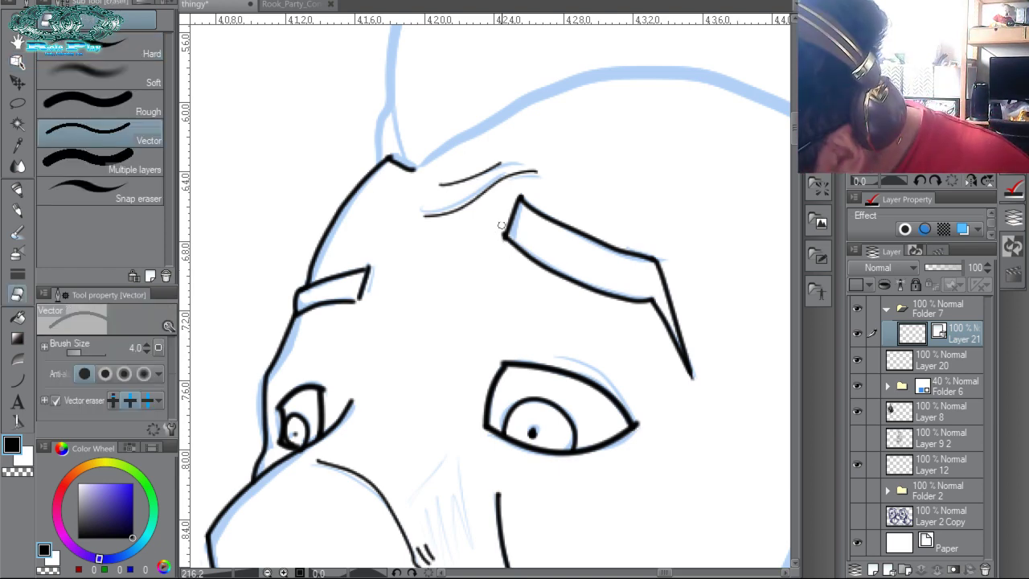
key(o)
click(364, 286)
drag(360, 298, 357, 301)
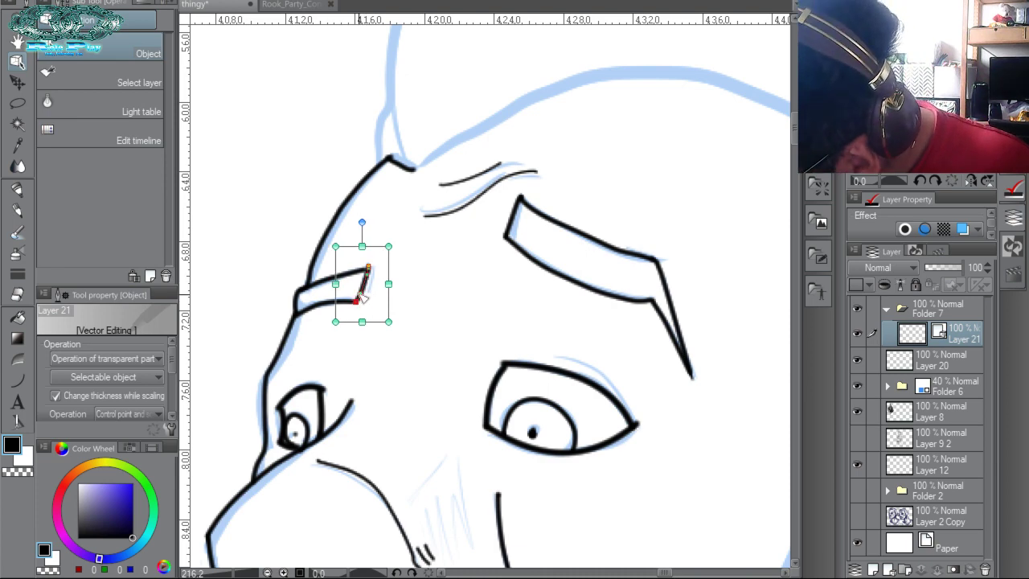
drag(368, 266, 360, 271)
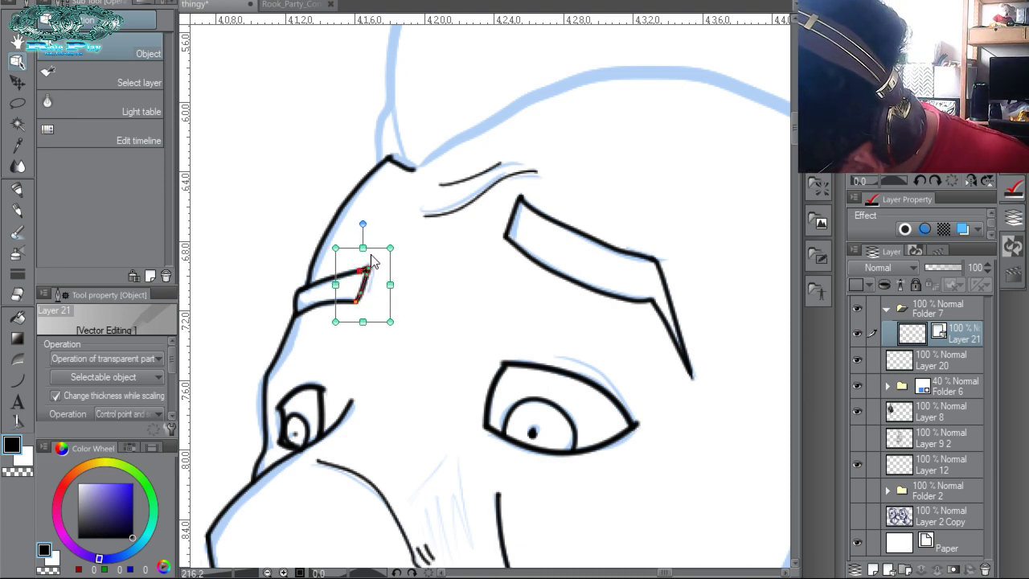
click(437, 310)
Examine the blue-haired character's face in the Rook_Party_Concepts document as reference, and return to the line art document.
key(ctrl+space)
drag(463, 344, 437, 255)
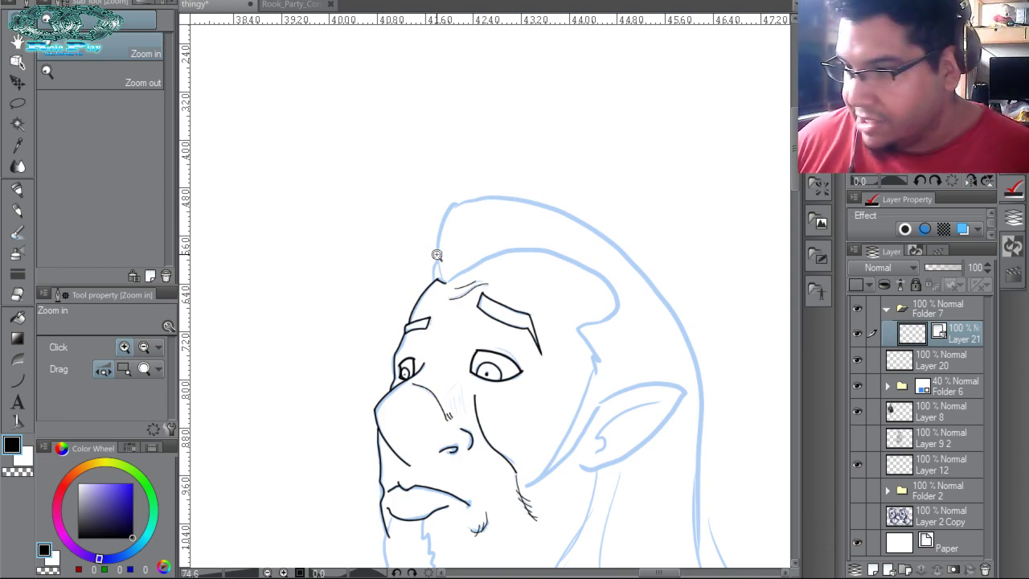
click(292, 6)
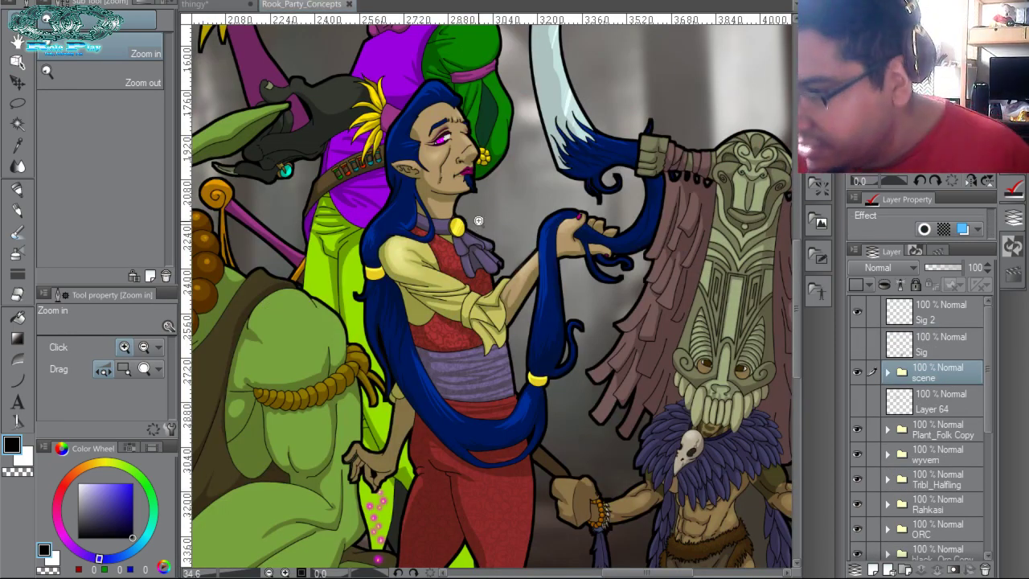
drag(506, 205, 538, 268)
drag(489, 247, 544, 305)
drag(541, 255, 607, 343)
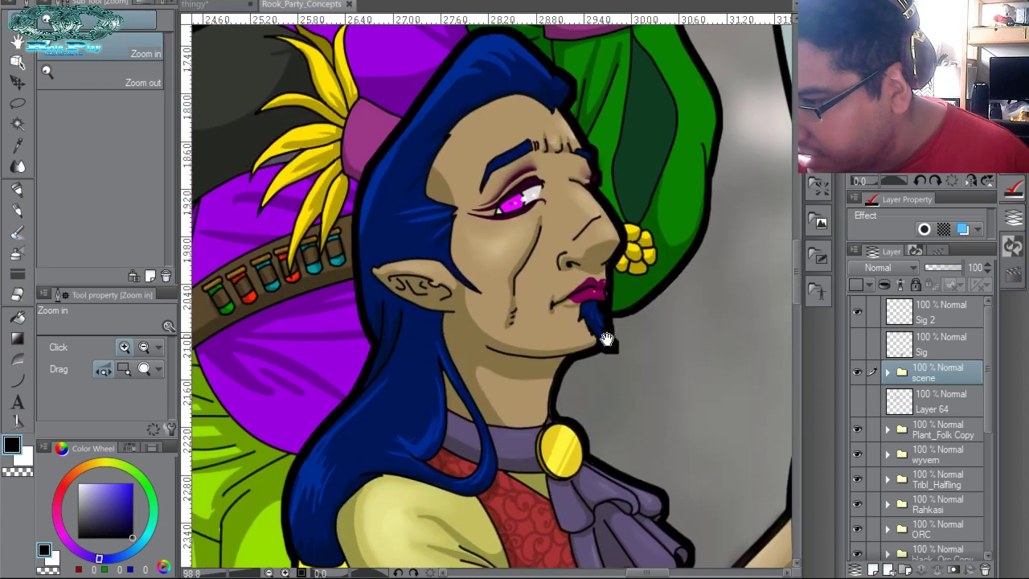
drag(577, 298, 611, 267)
scroll(679, 131, down, 6)
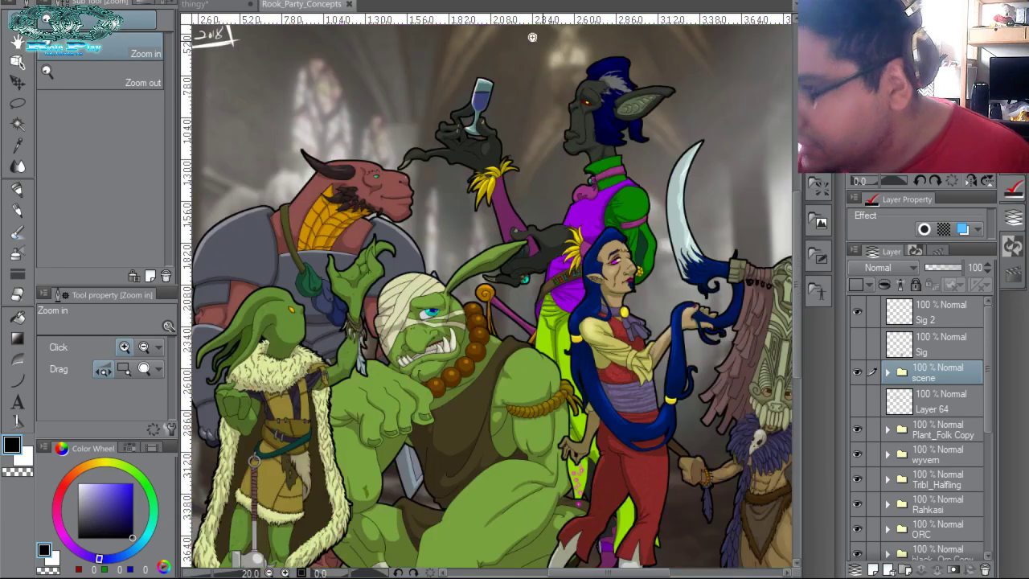
click(197, 4)
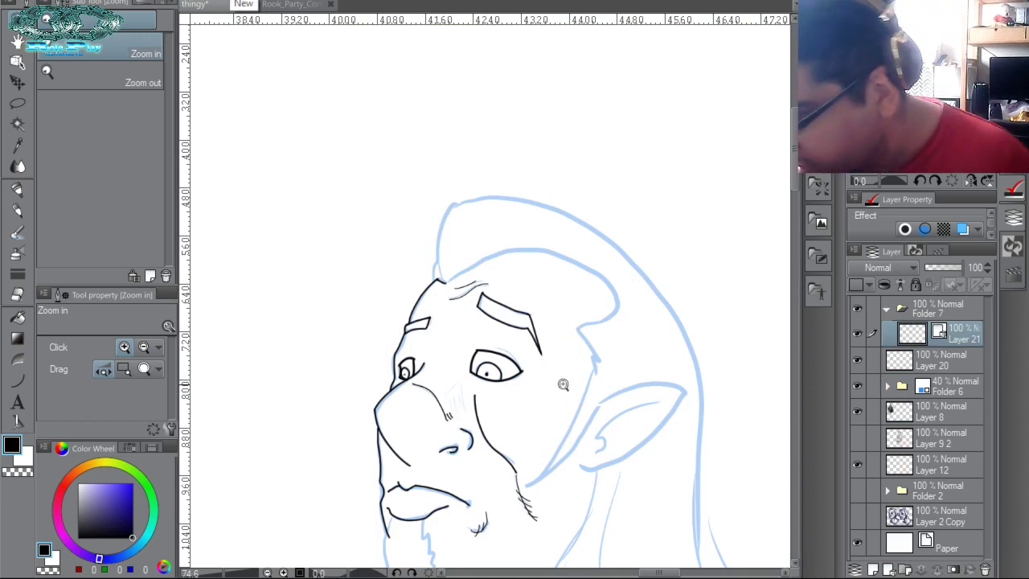
Ink the jaw line running back from the beard and two short diverging neck lines beneath it with the custom marker.
drag(583, 298, 586, 202)
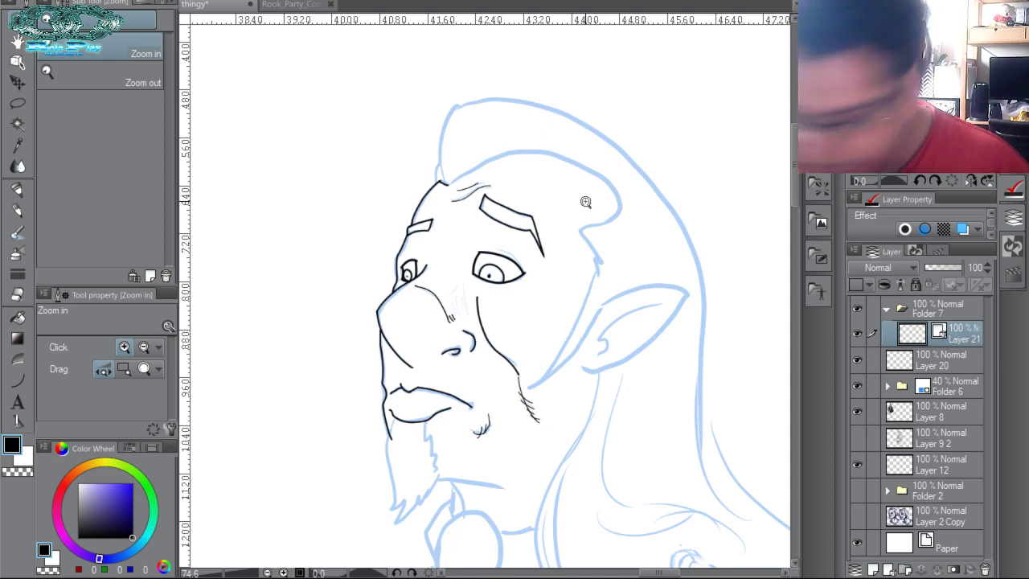
click(535, 445)
drag(496, 433, 551, 289)
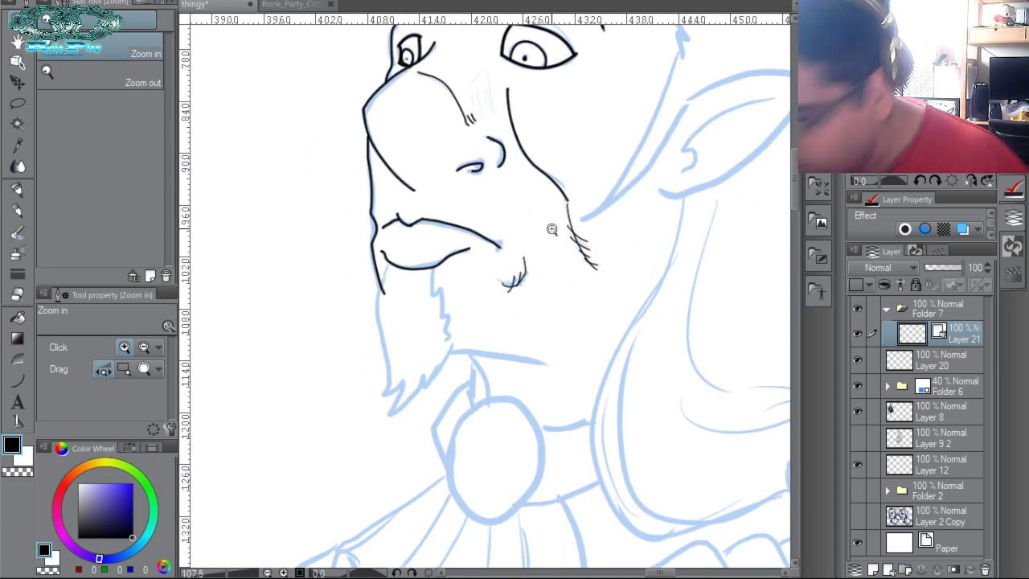
key(p)
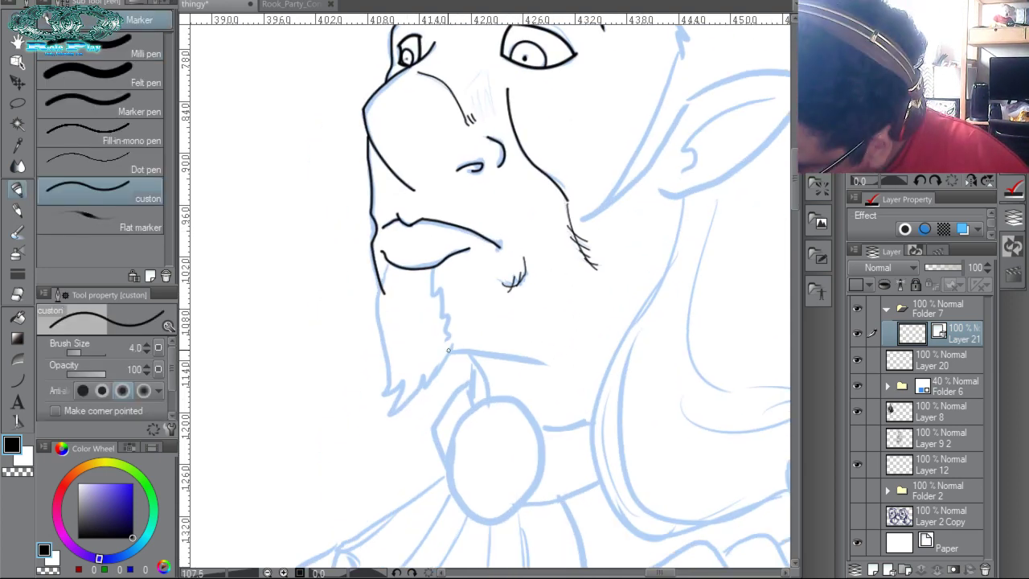
drag(448, 349, 545, 361)
key(ctrl+z)
drag(446, 350, 546, 368)
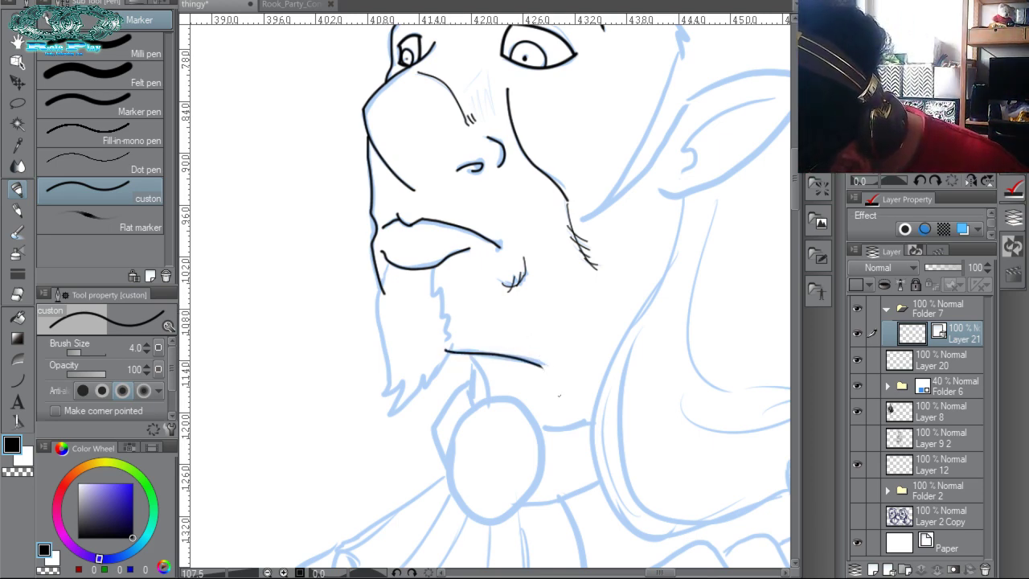
drag(472, 357, 488, 397)
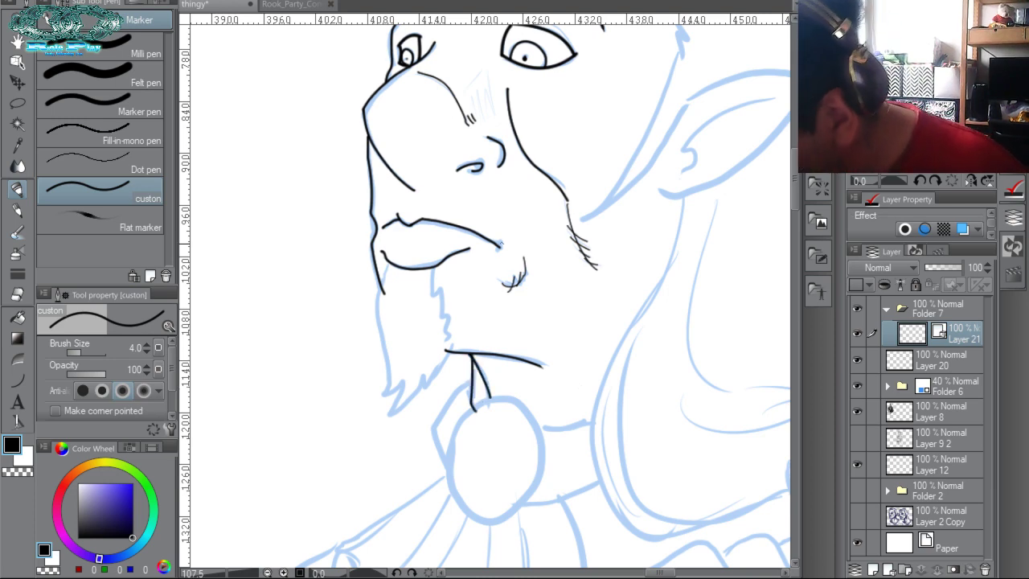
Ink the goatee's outline, with its front edge, pointed ragged tip and jagged inner edge up to the lower lip.
drag(386, 265, 383, 292)
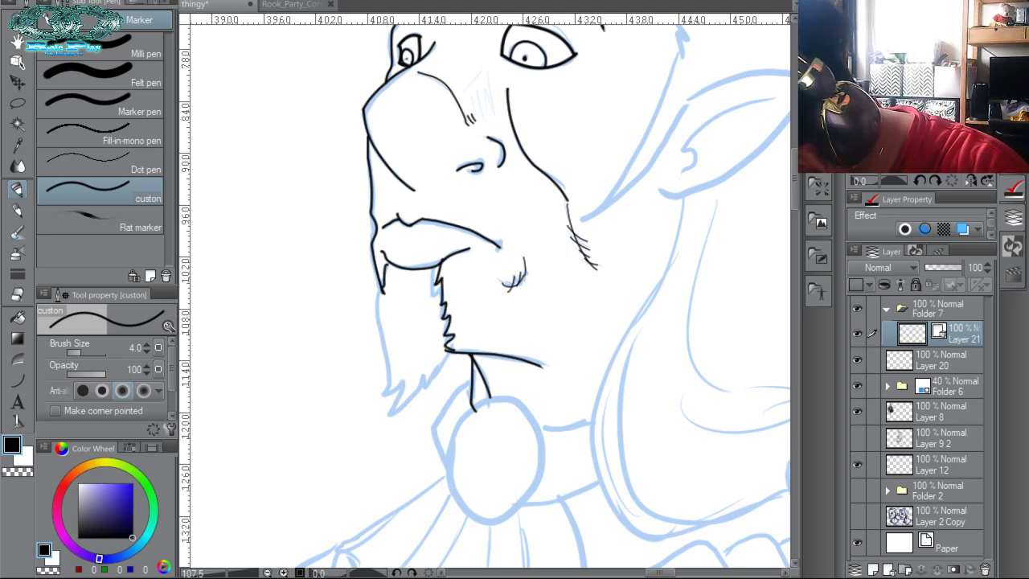
mouse_move(402, 404)
mouse_down()
mouse_move(400, 379)
mouse_move(387, 390)
mouse_move(384, 331)
mouse_up()
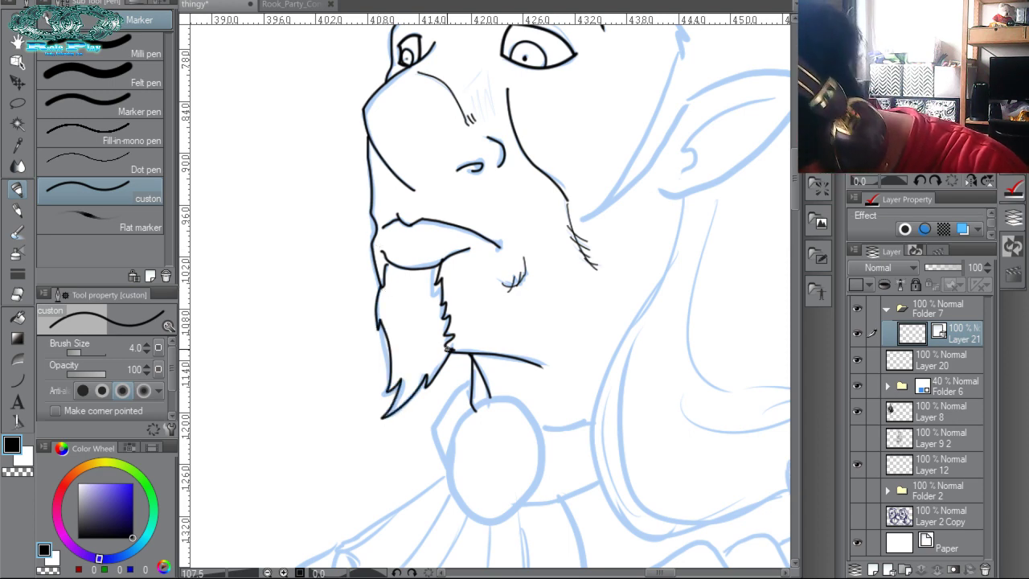
key(ctrl+z)
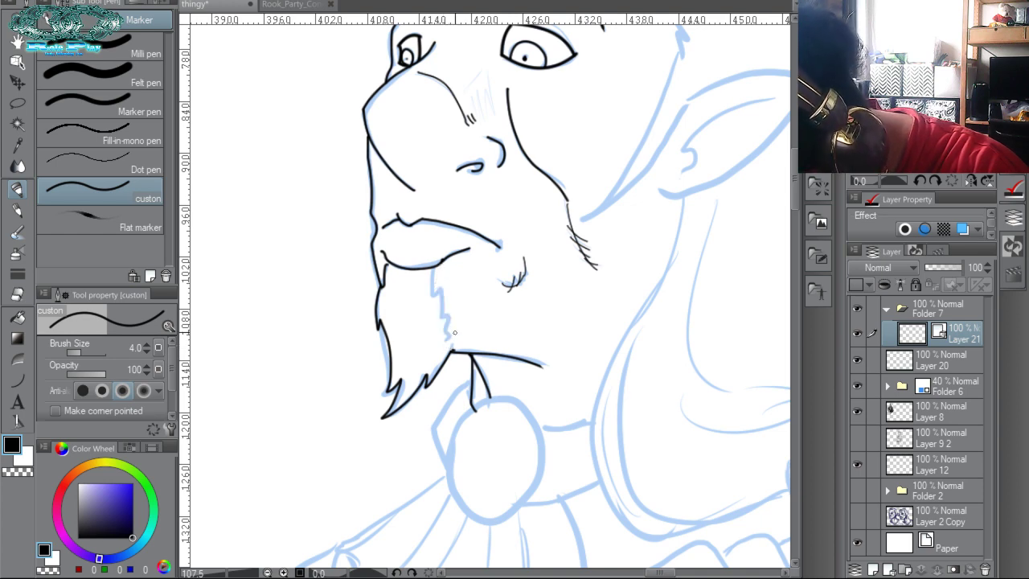
key(ctrl+y)
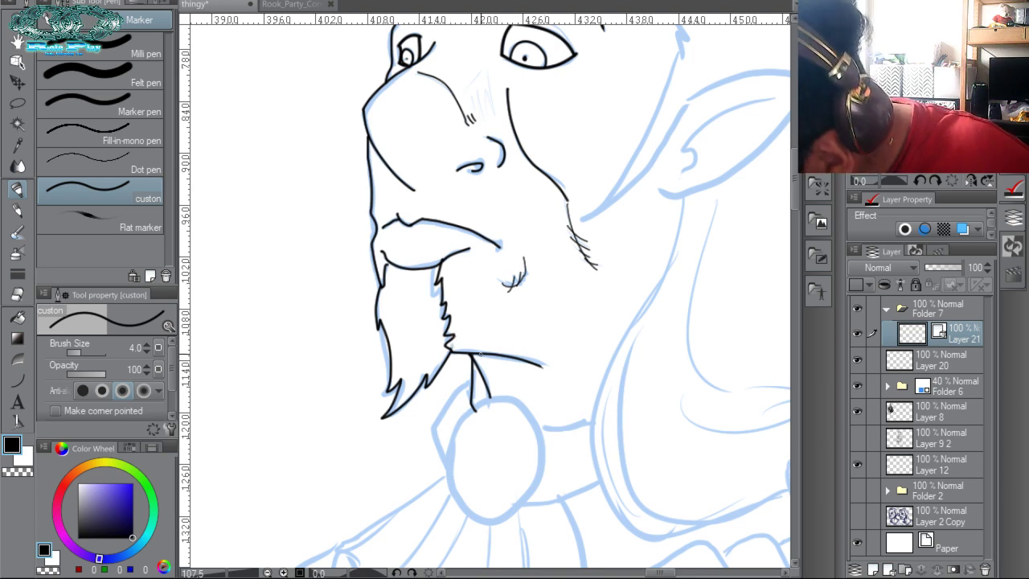
key(ctrl+z)
key(ctrl+y)
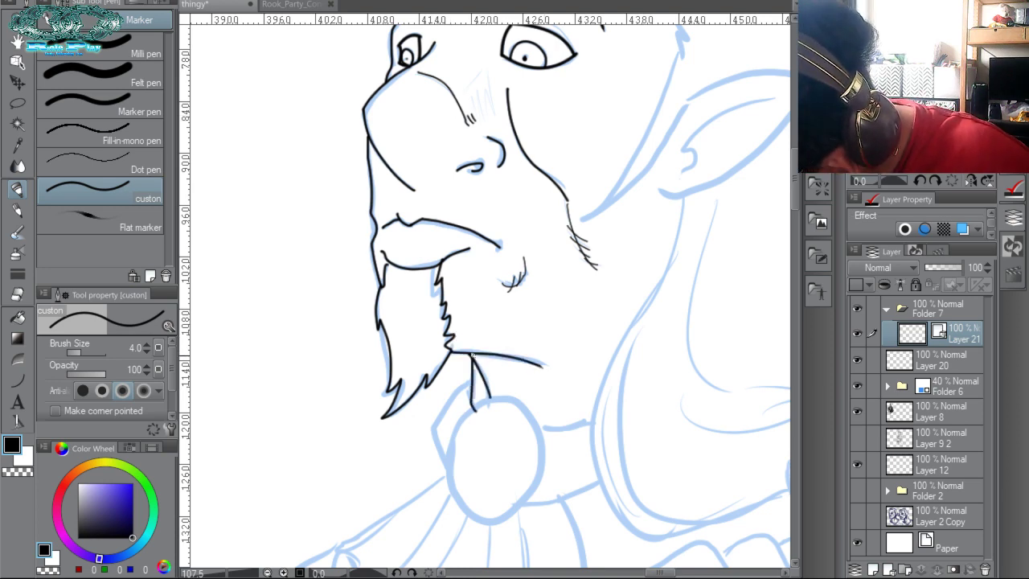
Move the upper end control point of the vertical neck line so it joins the underside of the jaw line.
key(ctrl+space)
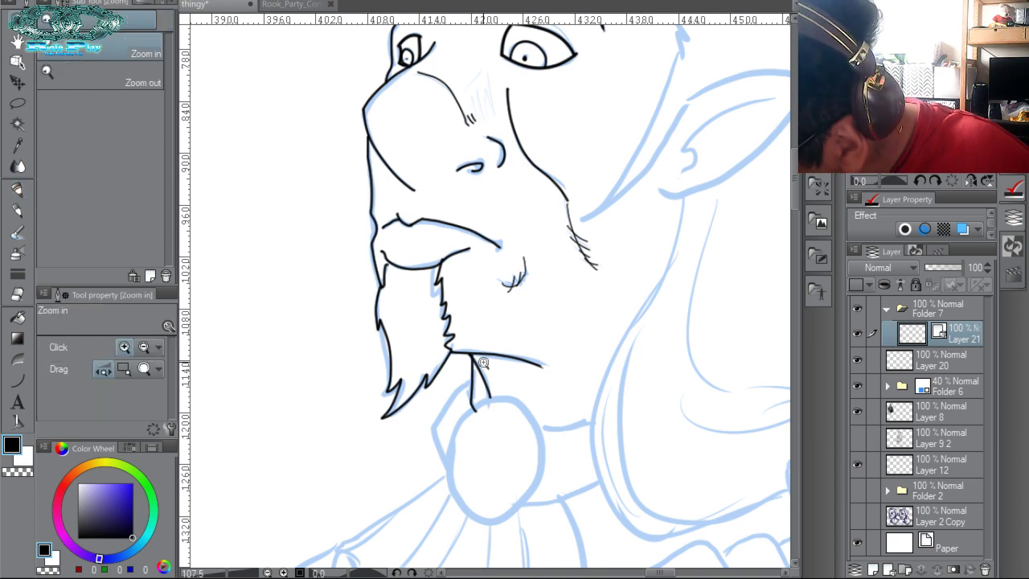
drag(475, 356, 547, 397)
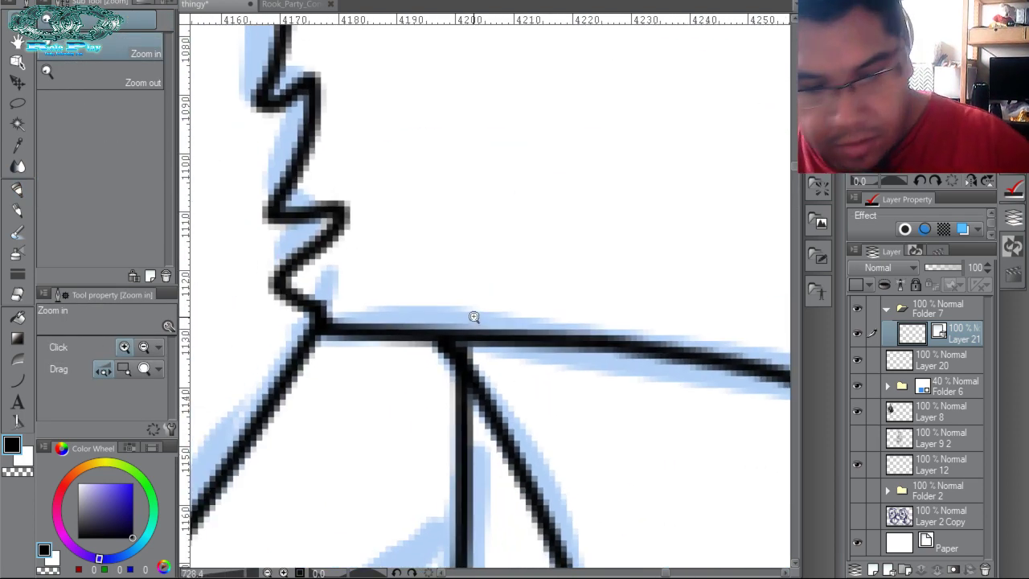
click(461, 358)
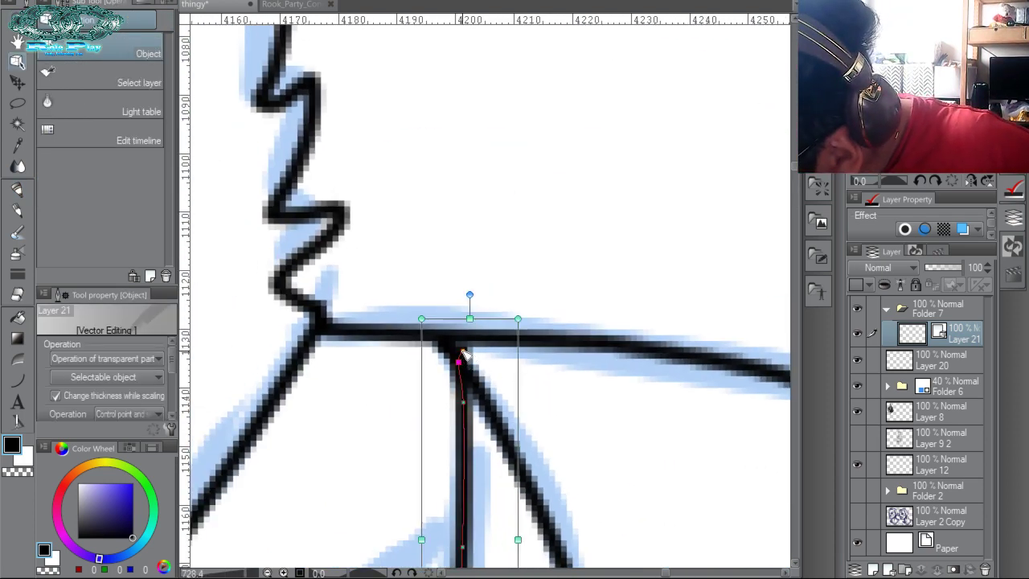
drag(463, 353, 428, 338)
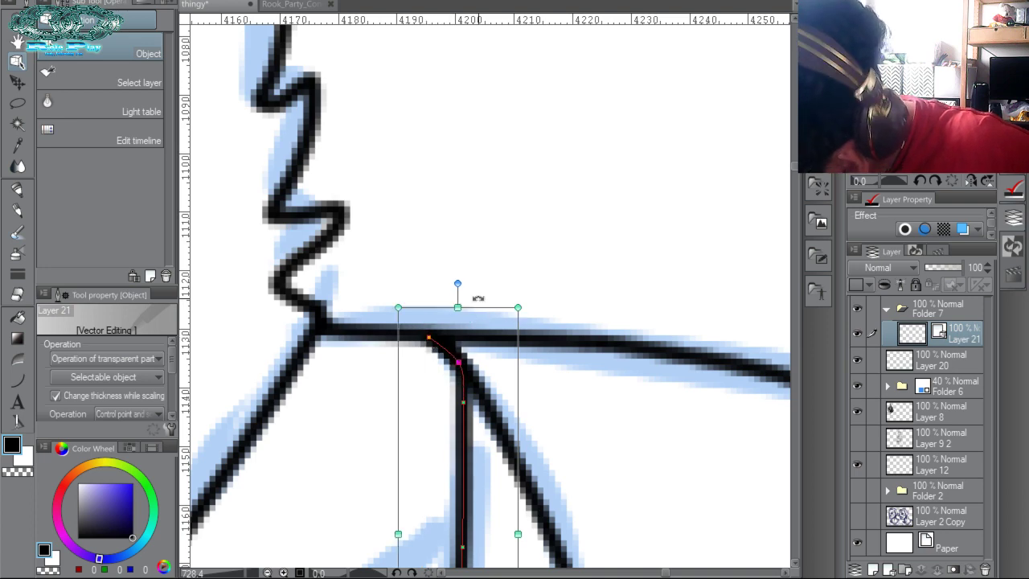
Adjust the upper control points of the goatee's inner and front edges so they blend into the lower lip line.
key(ctrl+space)
drag(496, 263, 426, 138)
drag(540, 227, 538, 271)
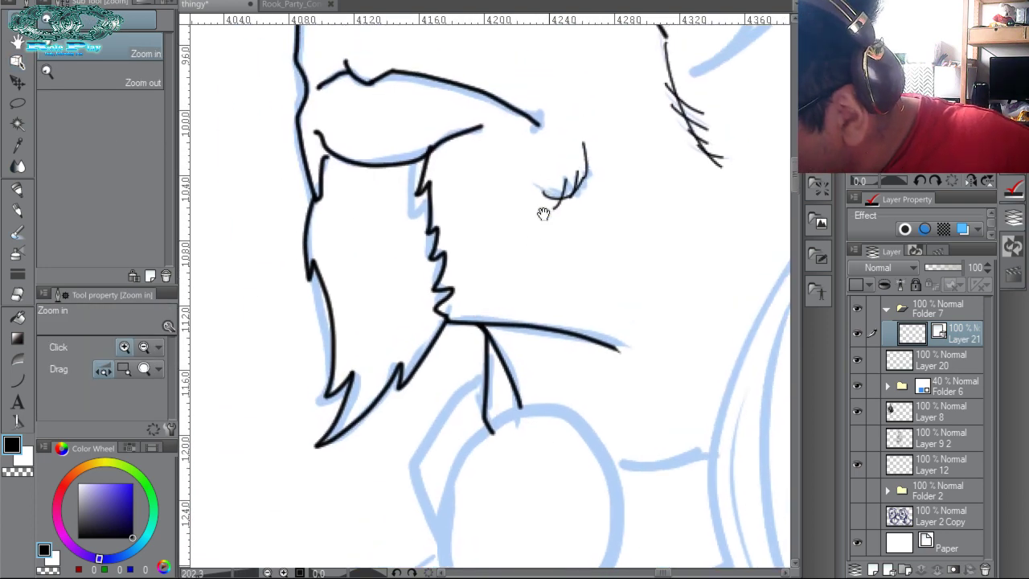
drag(544, 213, 550, 289)
drag(523, 197, 545, 355)
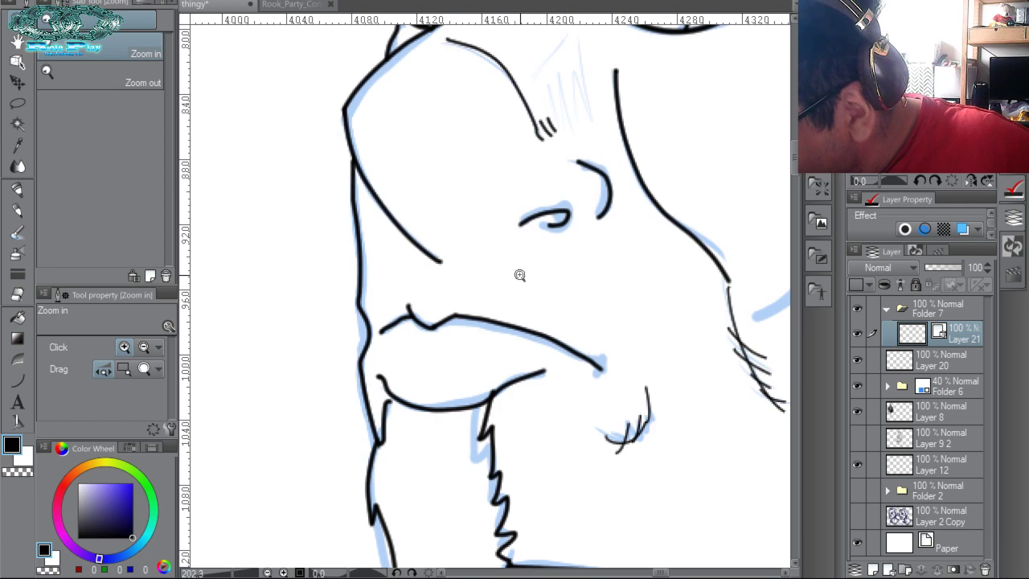
click(492, 387)
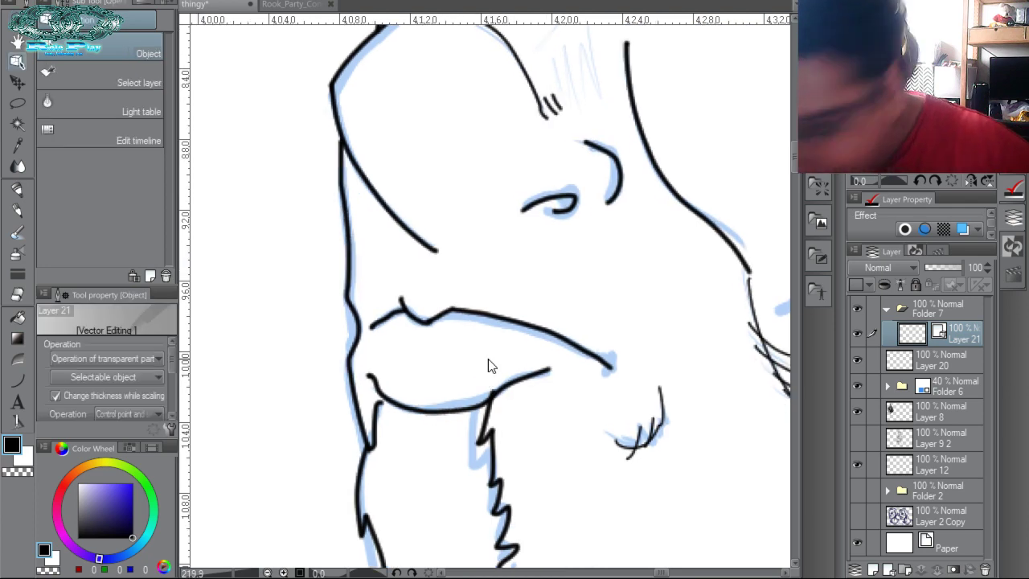
click(495, 394)
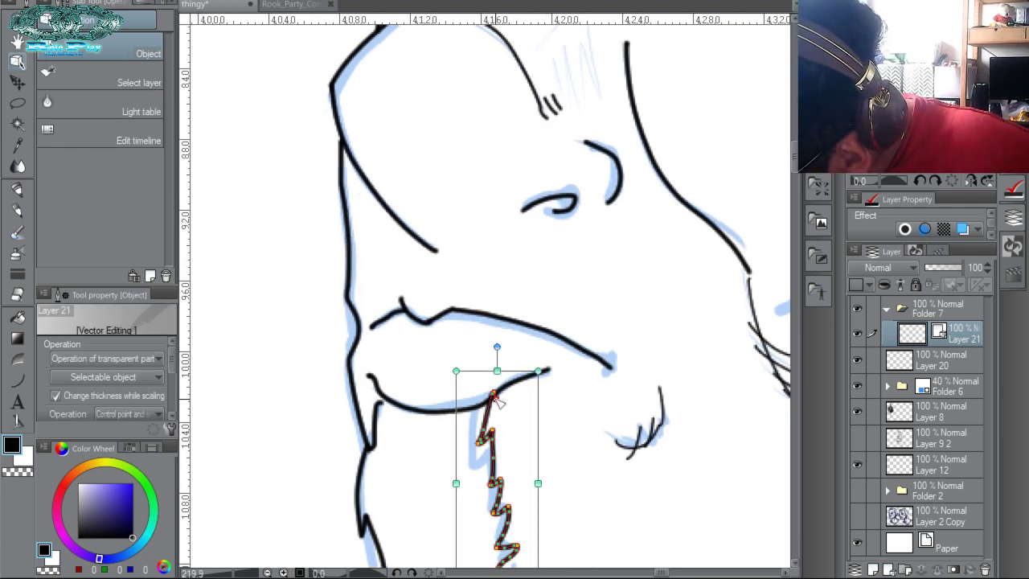
drag(496, 394, 506, 388)
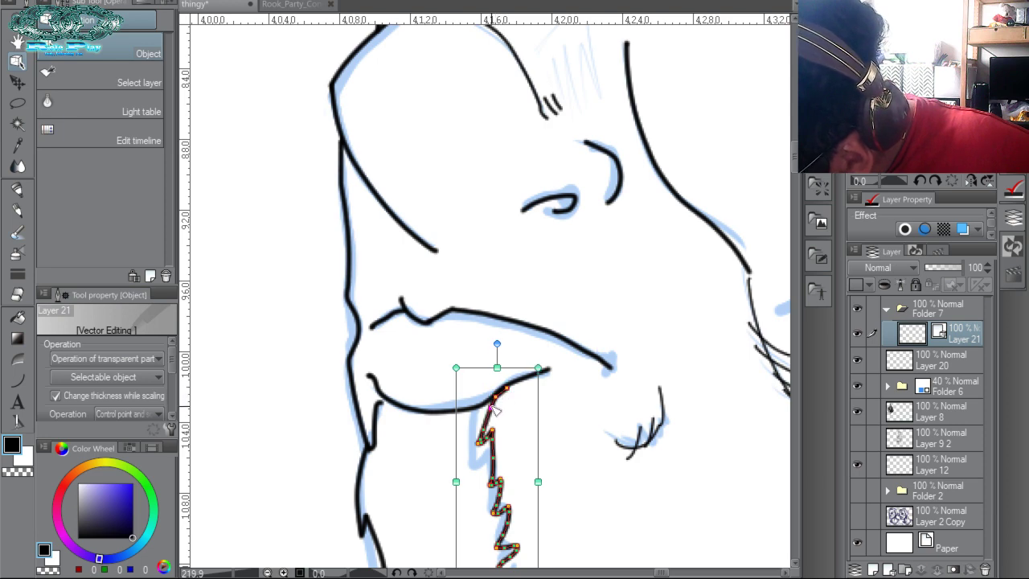
drag(499, 397, 519, 380)
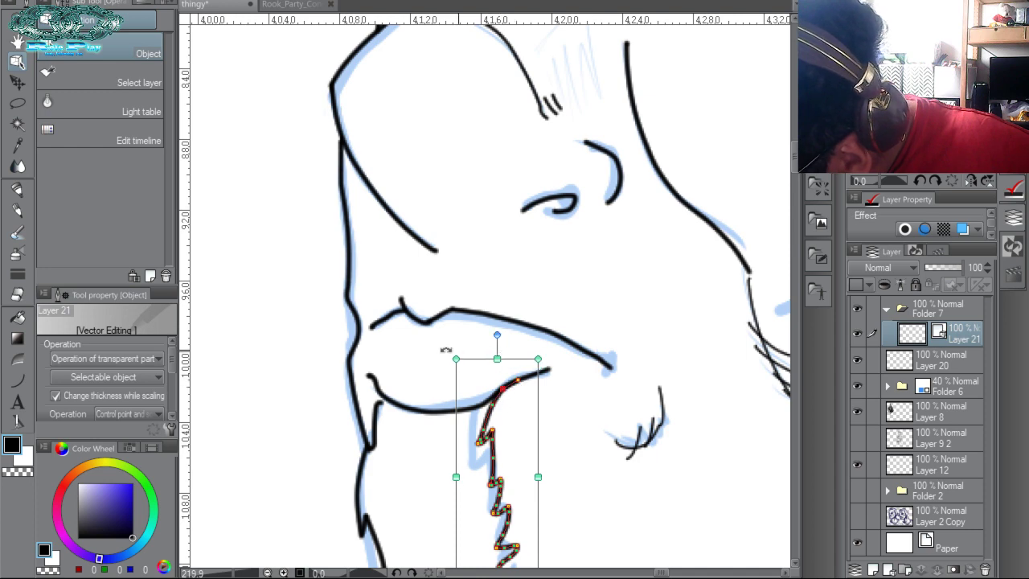
click(383, 407)
mouse_move(383, 401)
mouse_down()
mouse_move(375, 376)
mouse_move(376, 399)
mouse_up()
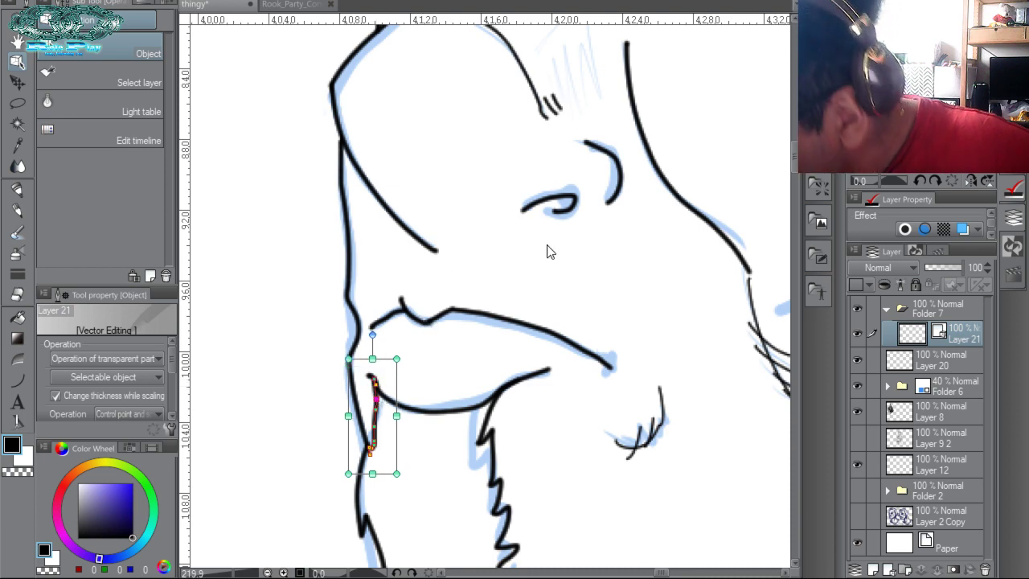
Ink the front edge of the hair above the forehead, including the small tuft at its base, with the Curve tool.
key(space)
drag(557, 255, 434, 318)
key(ctrl+space)
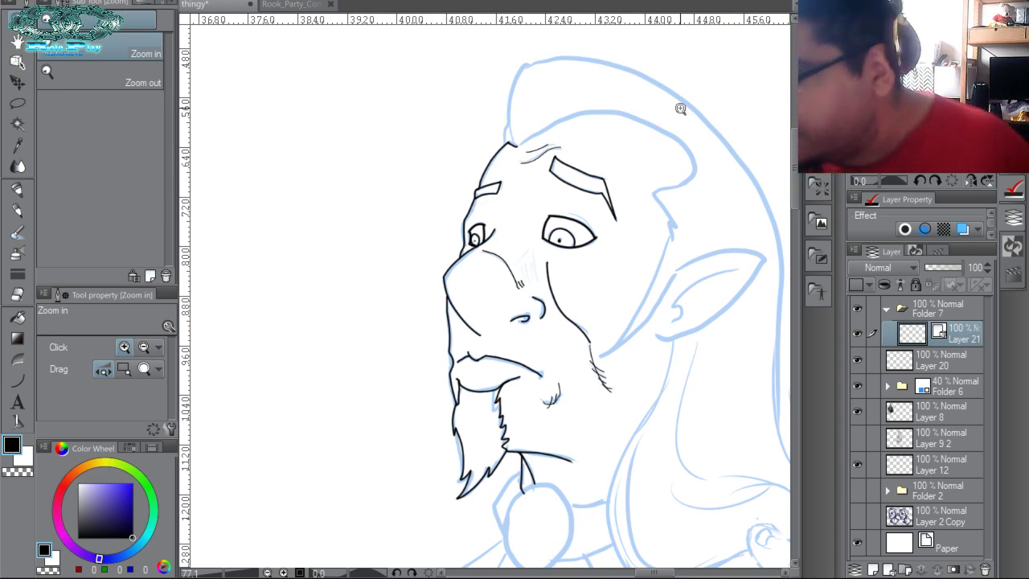
key(u)
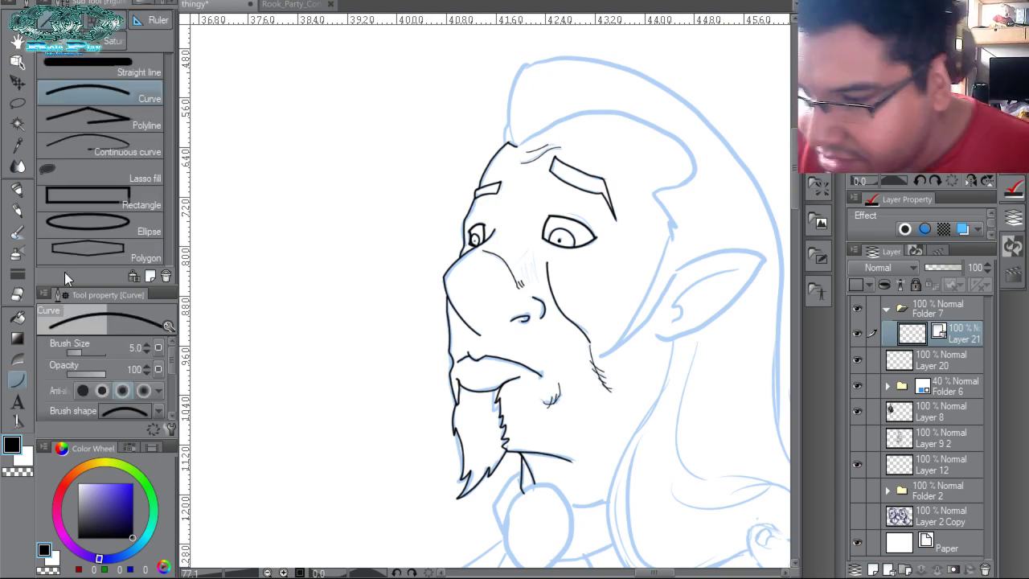
drag(516, 148, 522, 69)
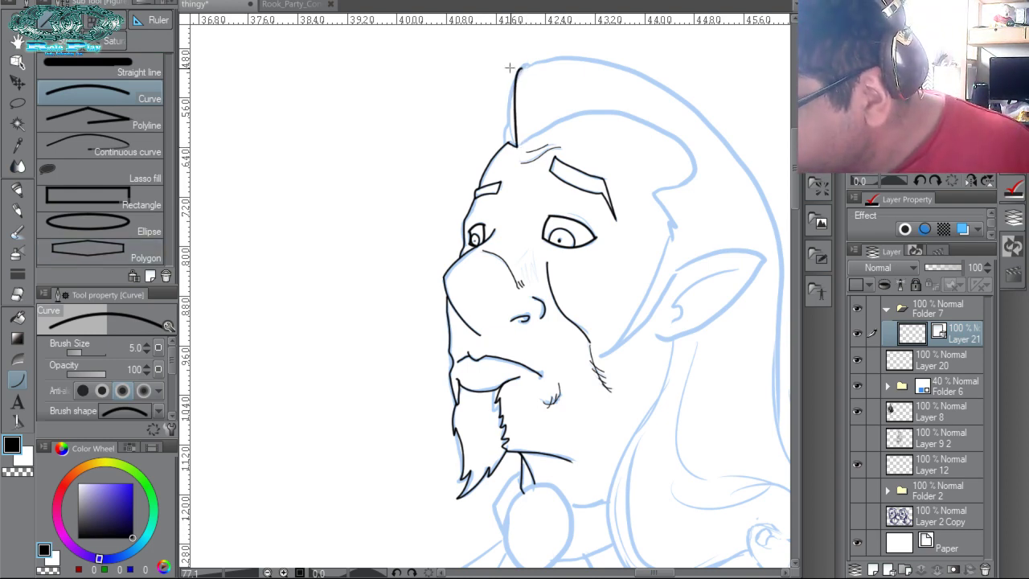
click(494, 80)
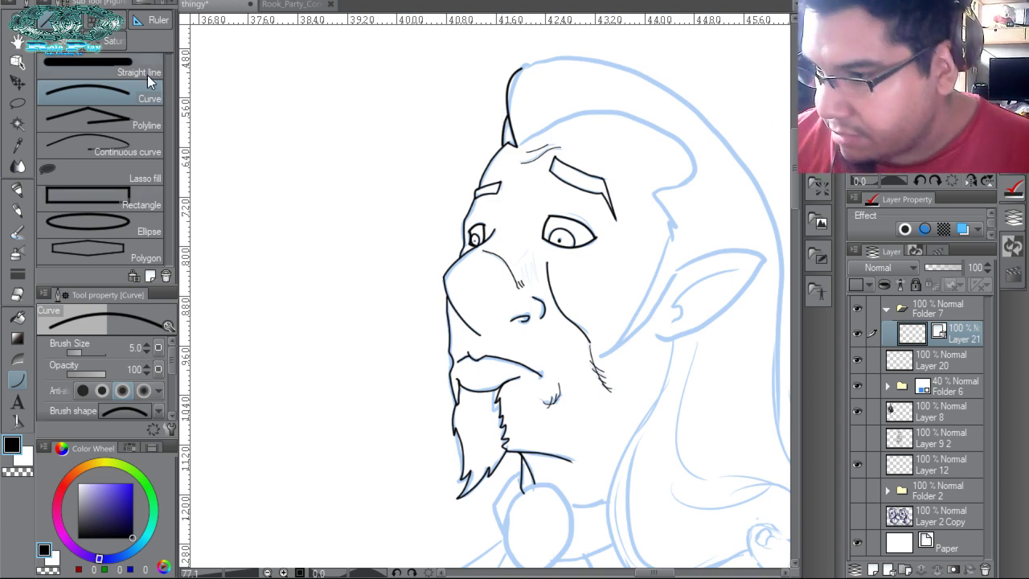
Trace the hair's outer outline from the front edge over the crown with a Continuous curve at brush size 4.0.
click(113, 149)
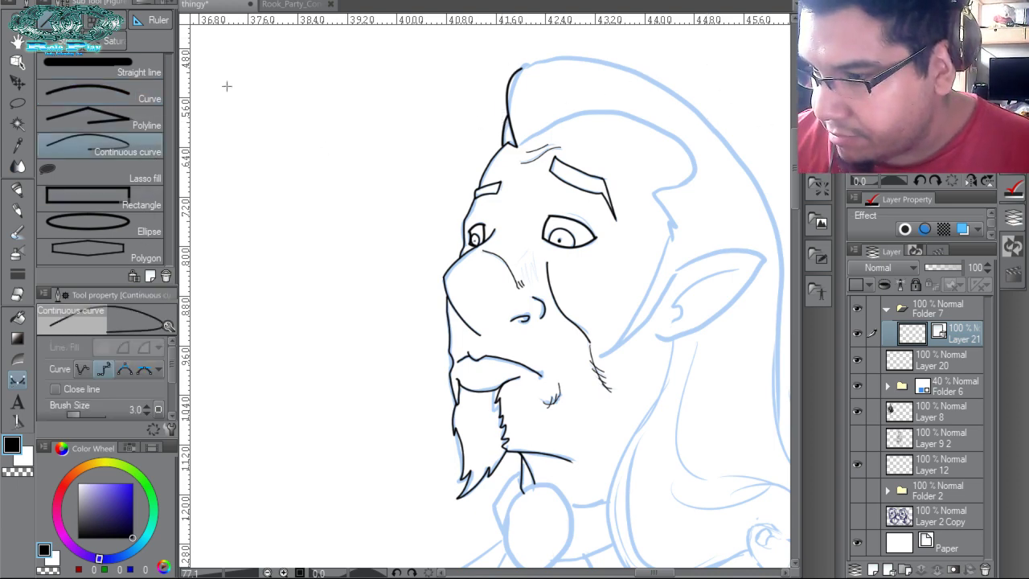
click(972, 182)
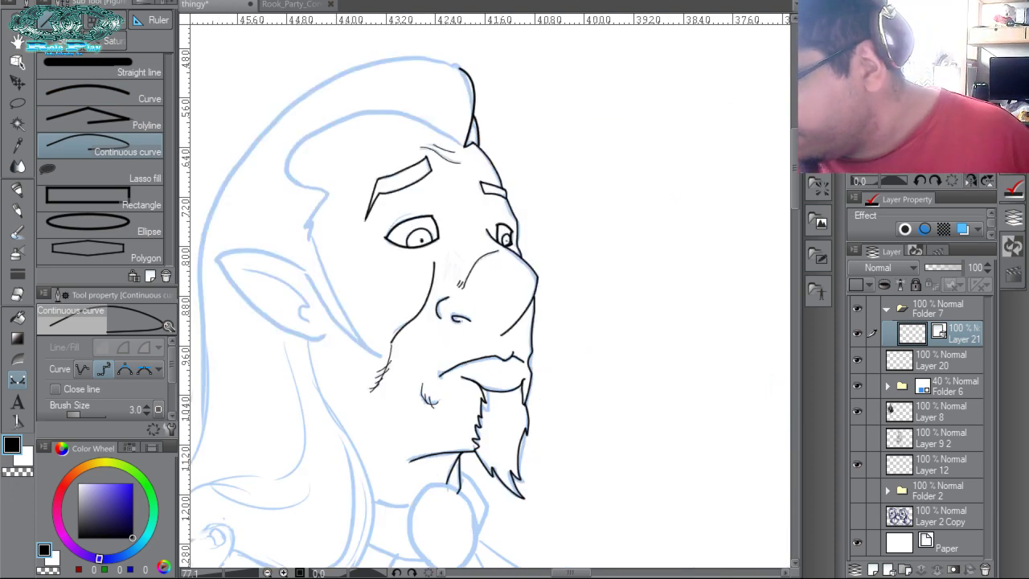
click(971, 181)
click(919, 180)
click(919, 180)
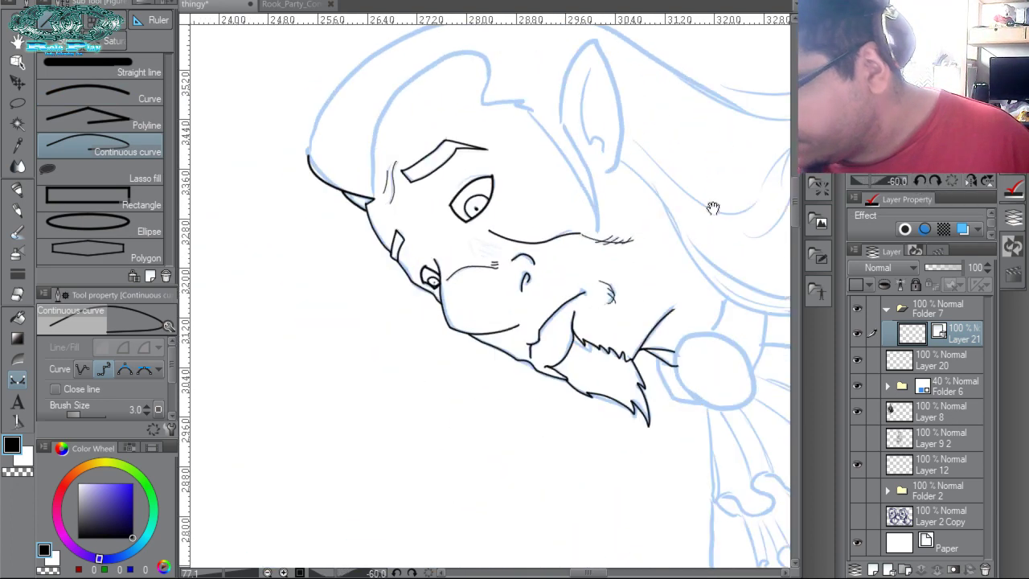
drag(713, 208, 752, 344)
drag(868, 181, 865, 181)
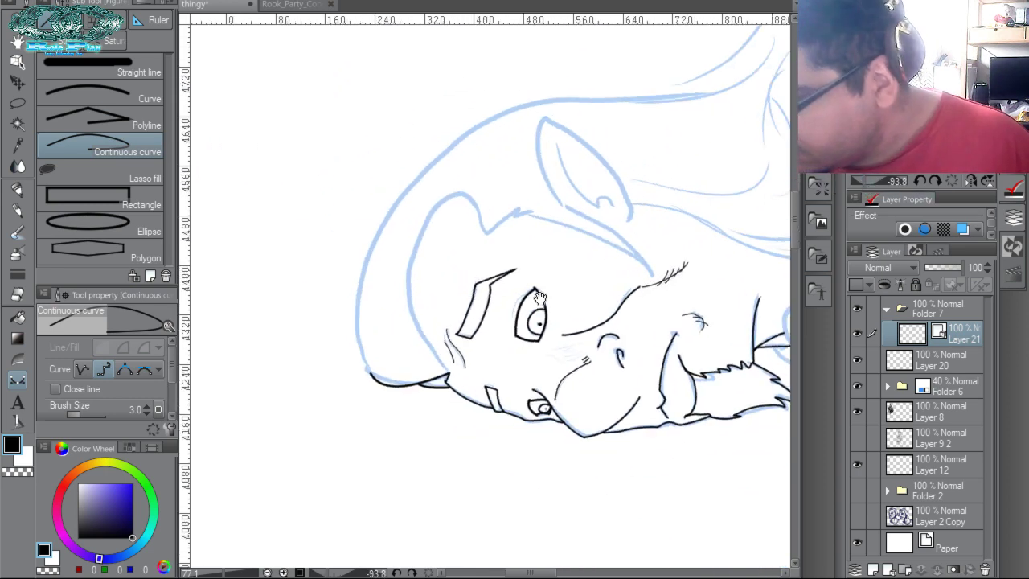
drag(540, 297, 616, 322)
click(447, 398)
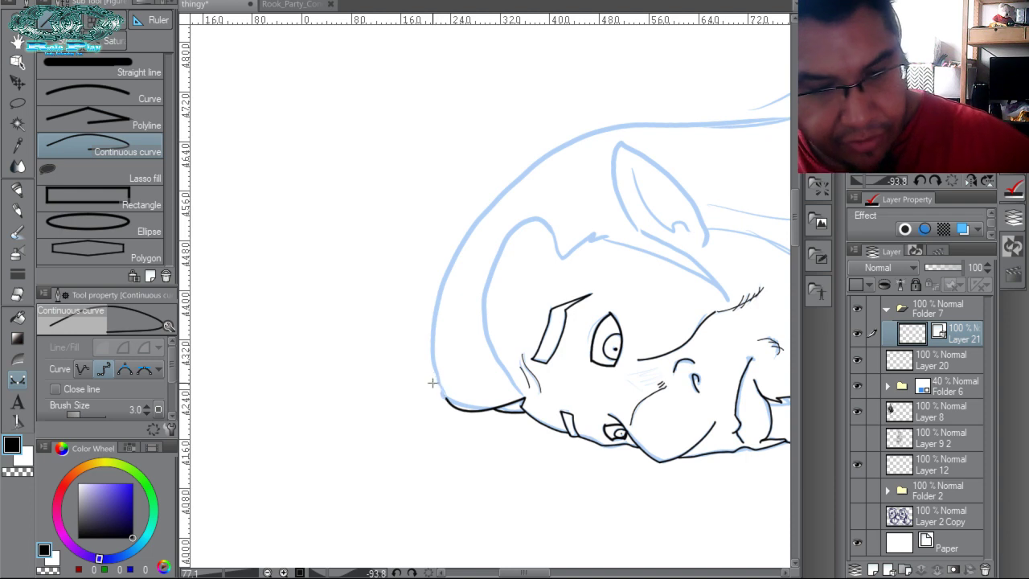
key(bracketright)
click(446, 398)
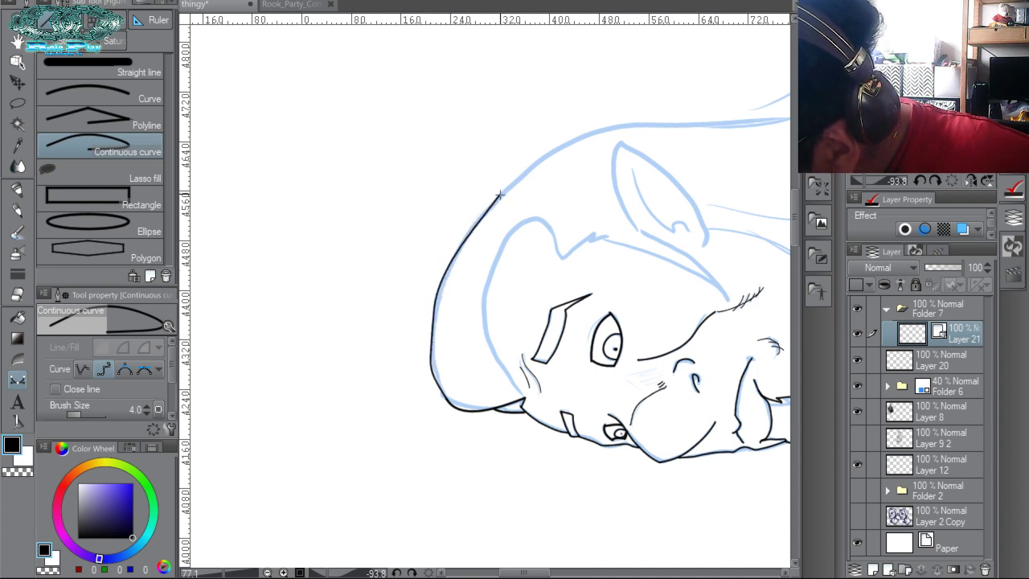
click(632, 122)
Continue the hair's outer outline from the crown down the back of the neck and along the sketched lower back edge.
drag(714, 179, 525, 296)
drag(768, 183, 498, 177)
drag(468, 242, 750, 225)
drag(345, 289, 653, 266)
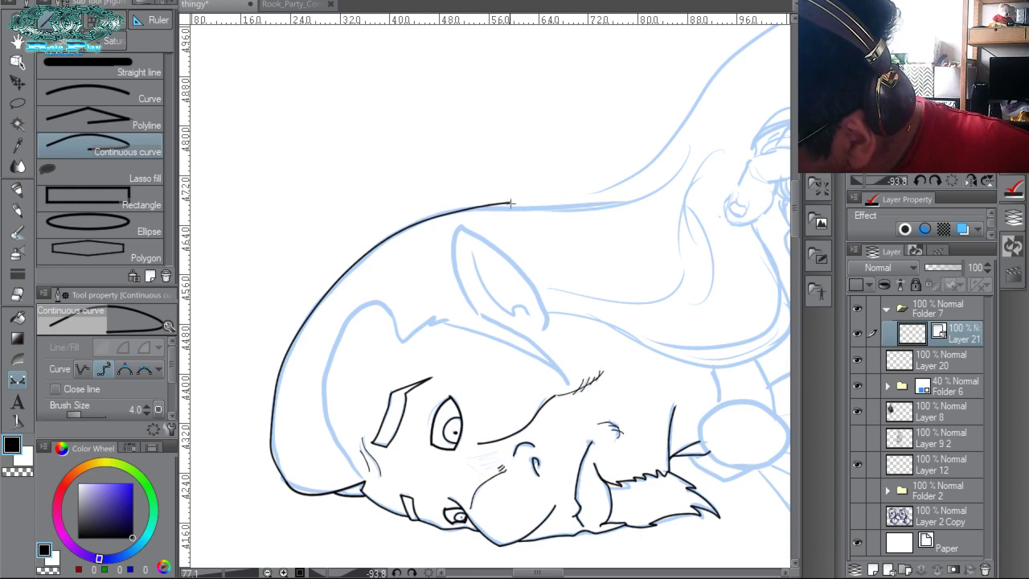
click(574, 209)
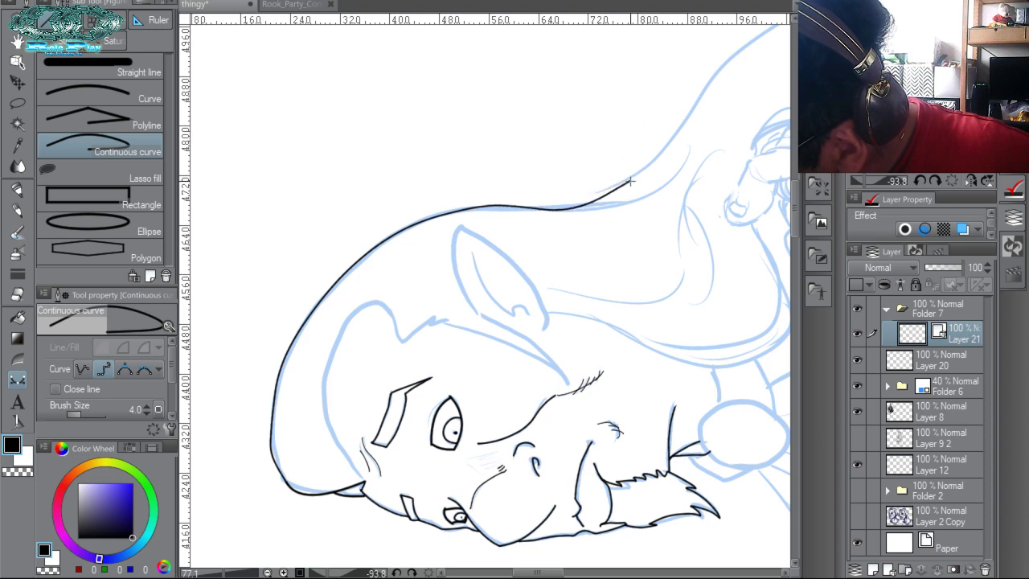
click(698, 94)
drag(700, 88, 563, 235)
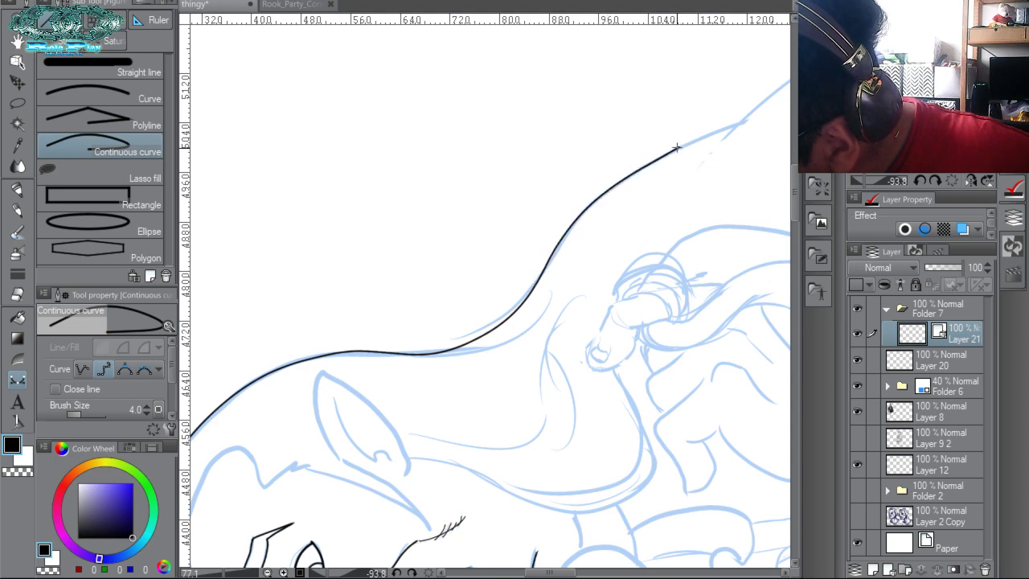
drag(677, 148, 499, 255)
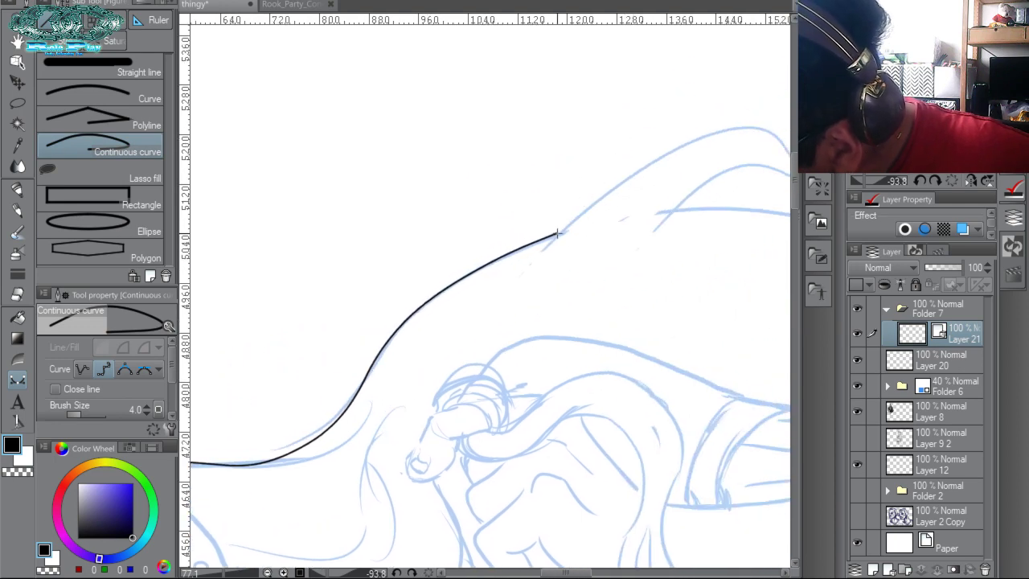
click(561, 234)
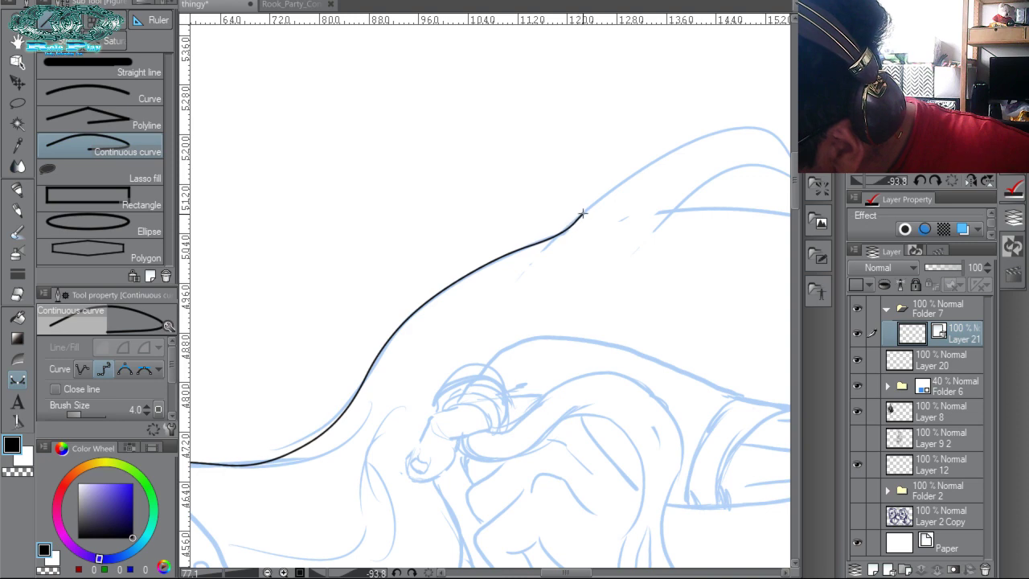
Trace the outer edge of the long hair lock at the end of the hair and round its curled tip.
drag(638, 172, 524, 284)
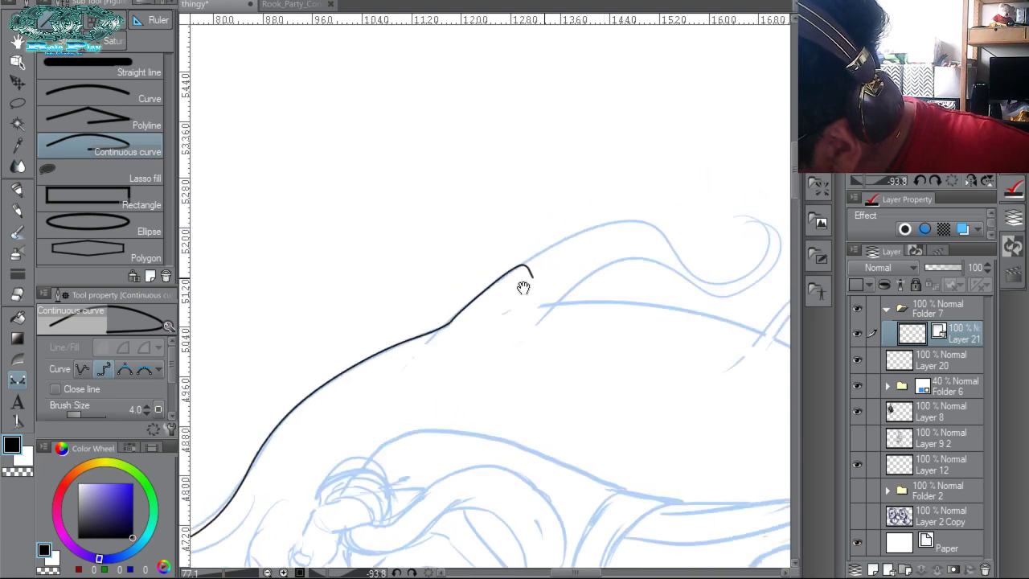
click(574, 239)
click(631, 231)
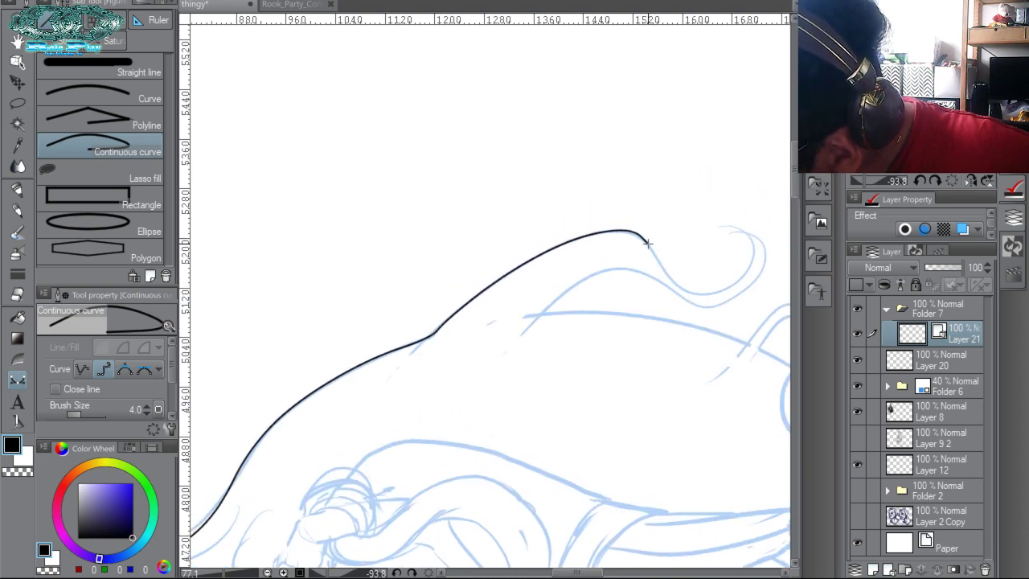
click(679, 286)
click(706, 295)
drag(704, 228, 607, 268)
click(640, 320)
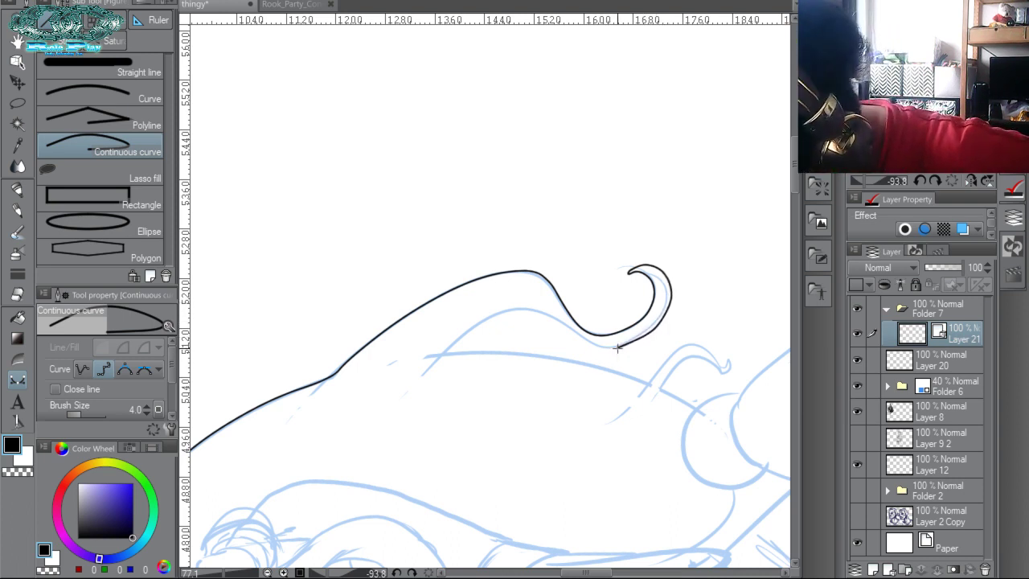
Ink the long lock's inner edge and continue the hair's hem through the small curled lock to the round shape.
drag(623, 338, 518, 342)
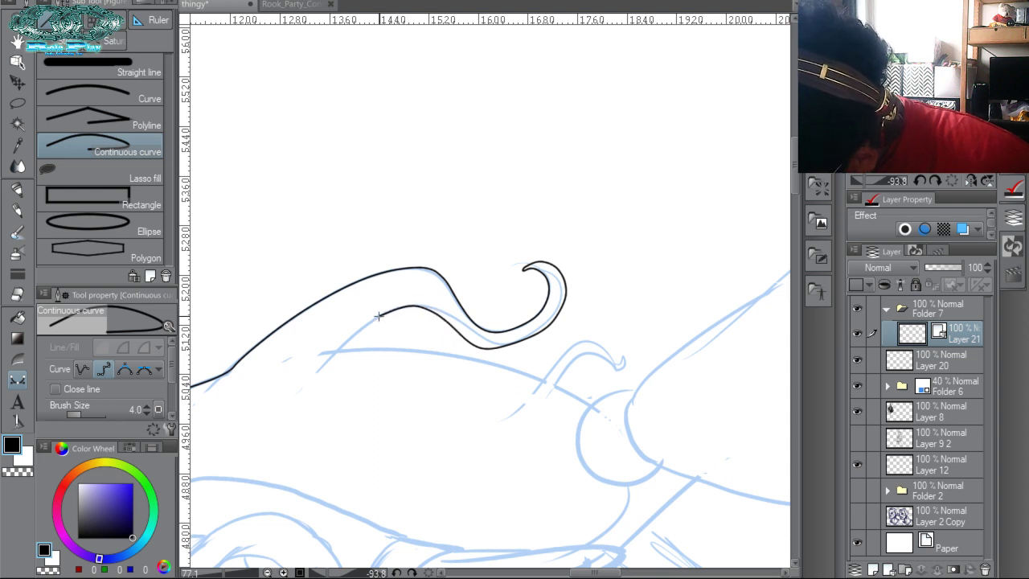
click(337, 352)
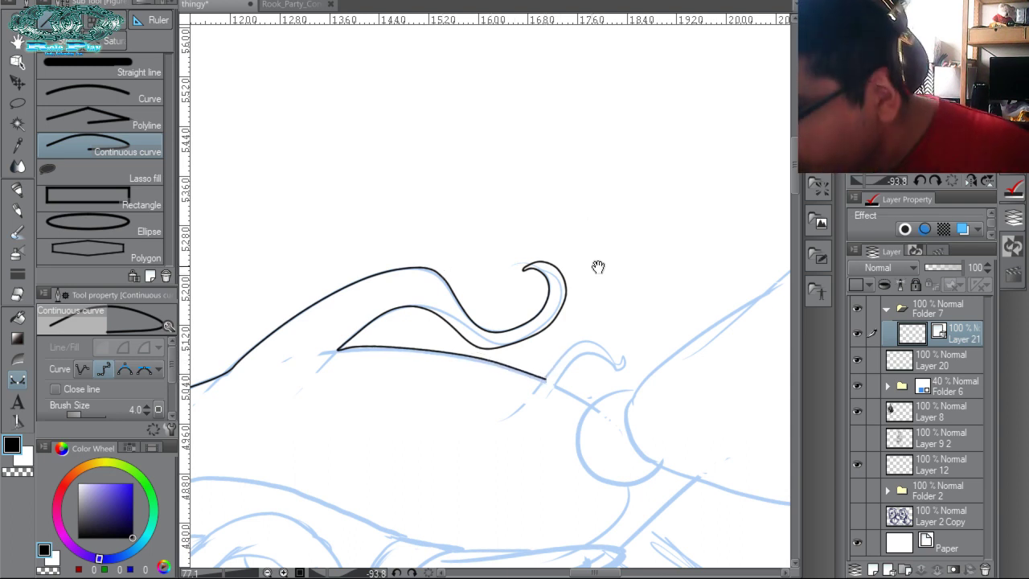
drag(598, 267, 608, 232)
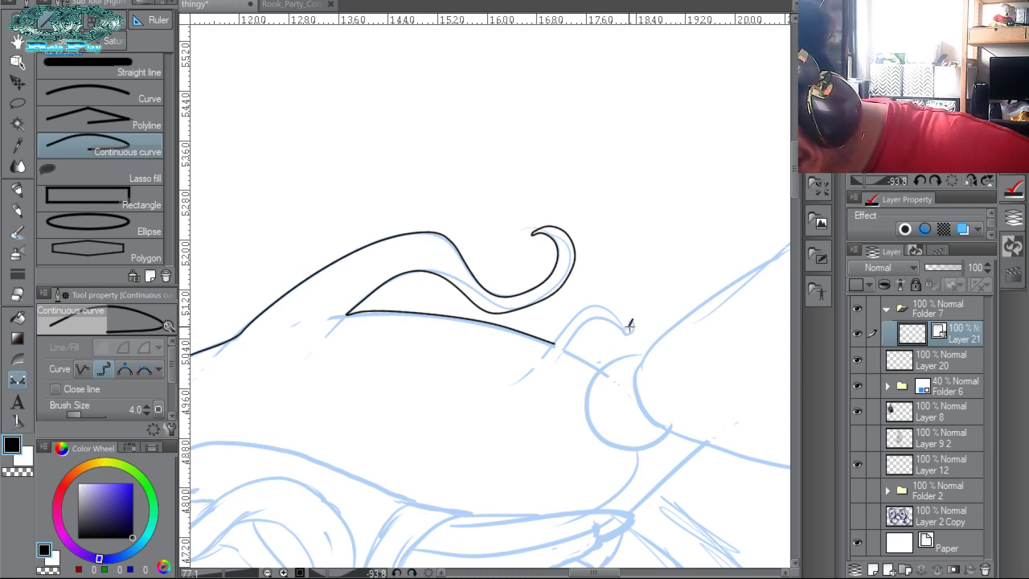
click(587, 306)
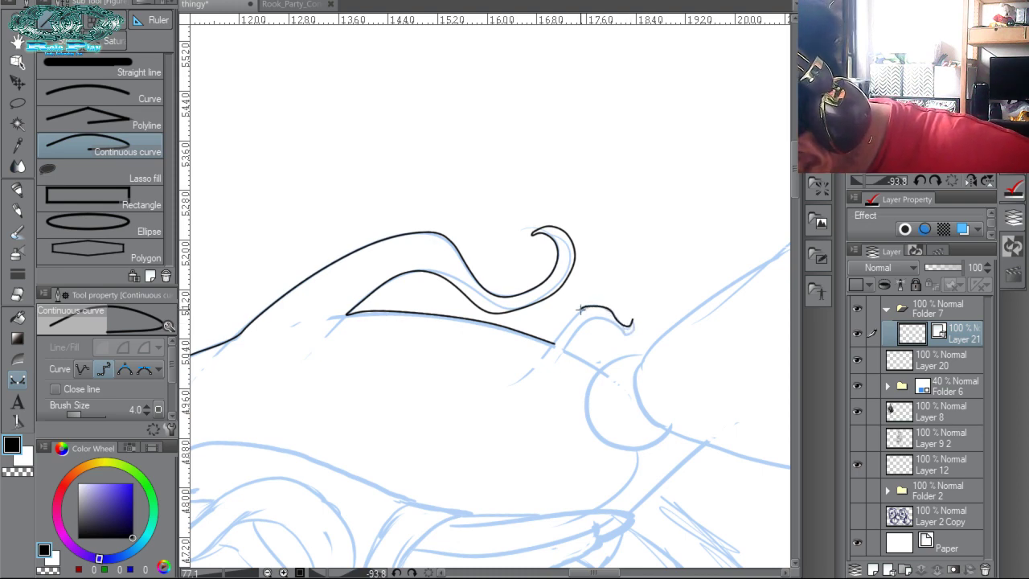
click(563, 327)
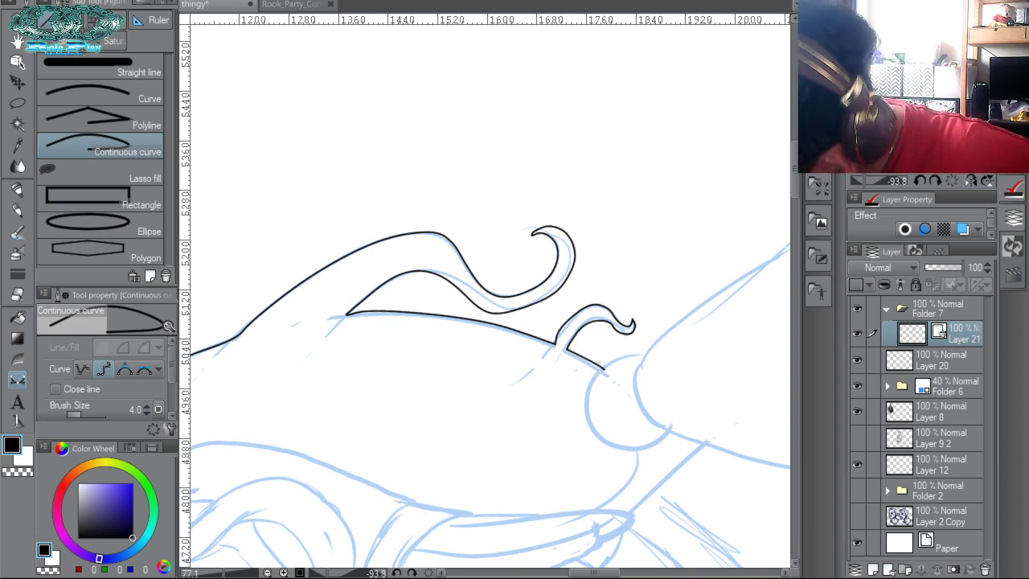
click(953, 181)
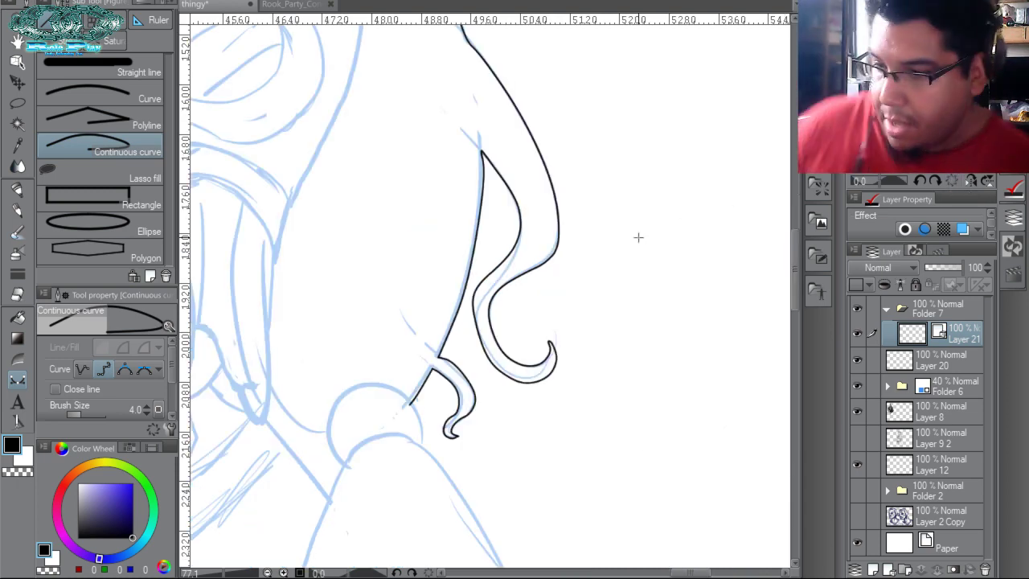
drag(500, 241, 611, 451)
drag(497, 111, 676, 277)
drag(565, 264, 697, 449)
drag(676, 175, 573, 224)
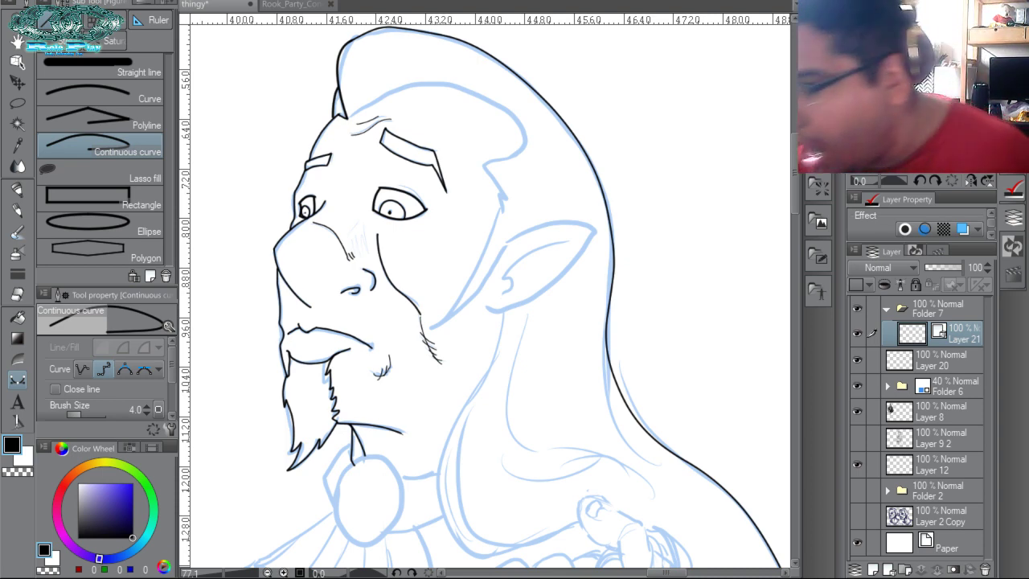
click(348, 119)
scroll(637, 222, right, 5)
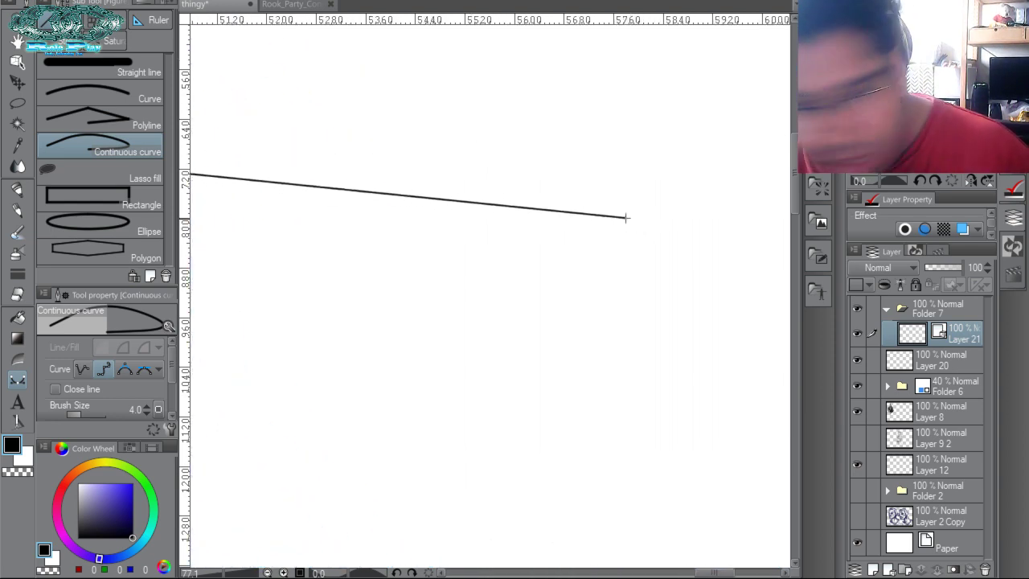
key(Escape)
Ink the hairline from the tuft at the forehead over the brow to the notch at the temple with a Continuous curve.
click(933, 52)
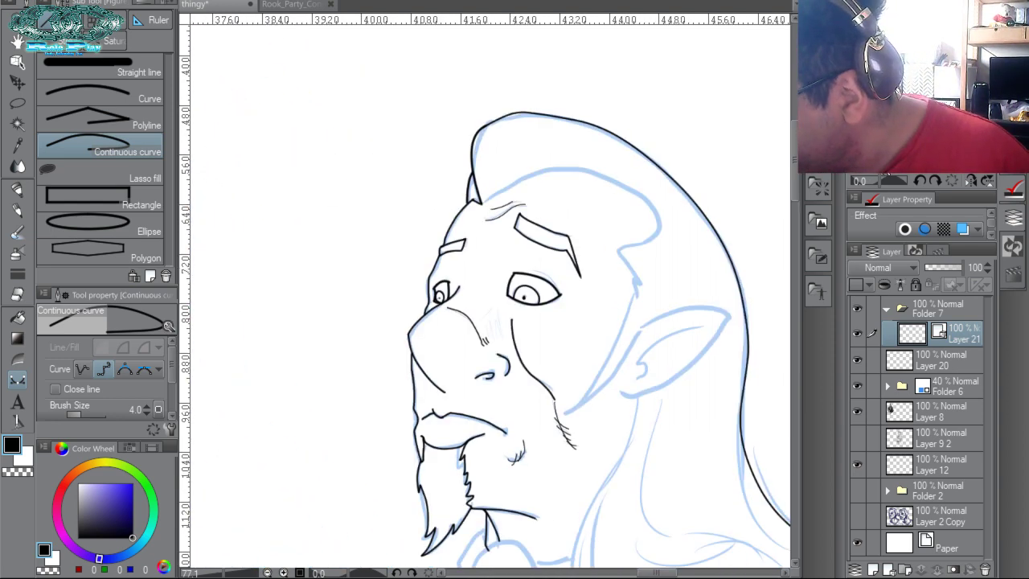
drag(887, 165, 894, 165)
drag(661, 221, 624, 272)
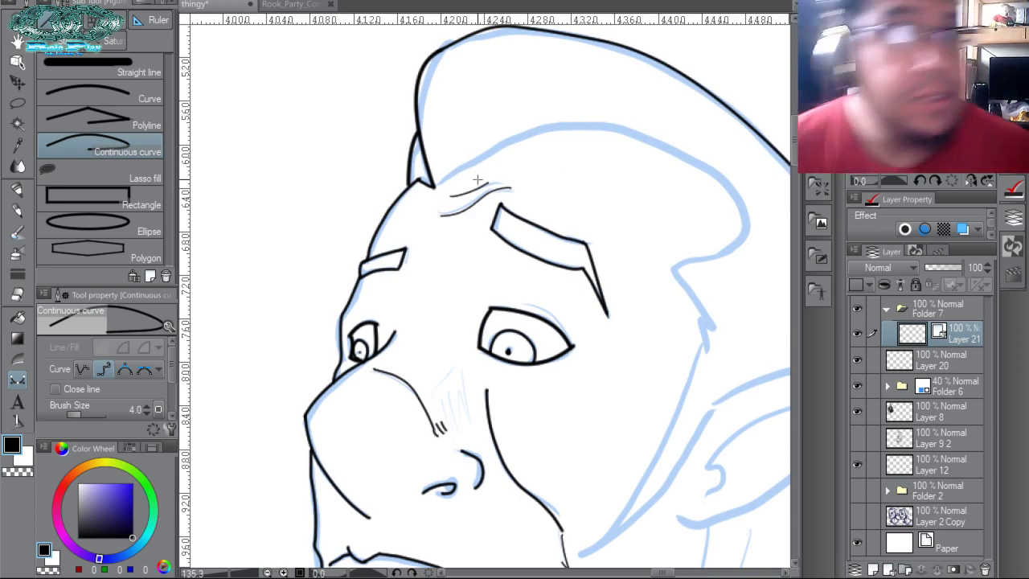
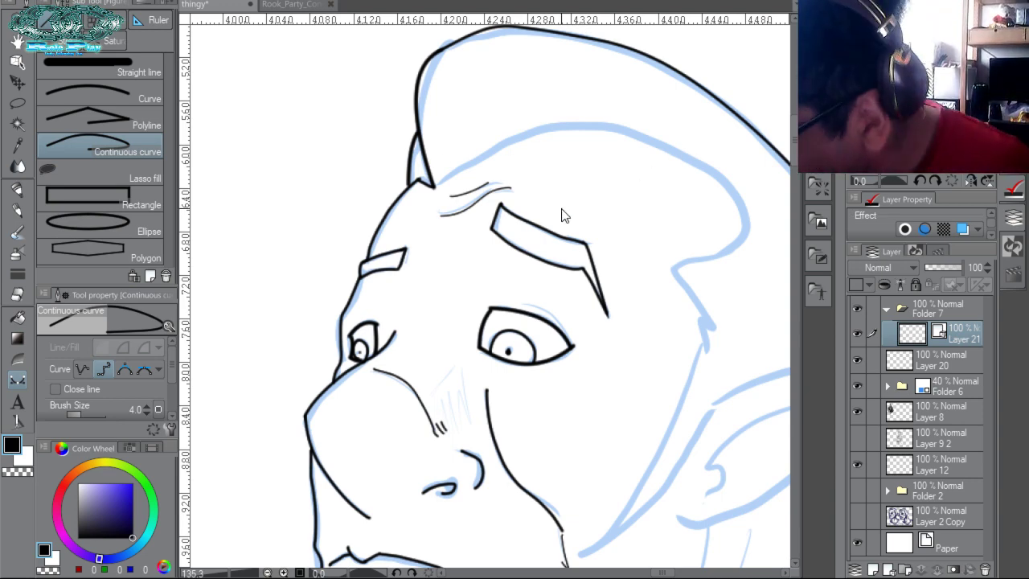
click(434, 186)
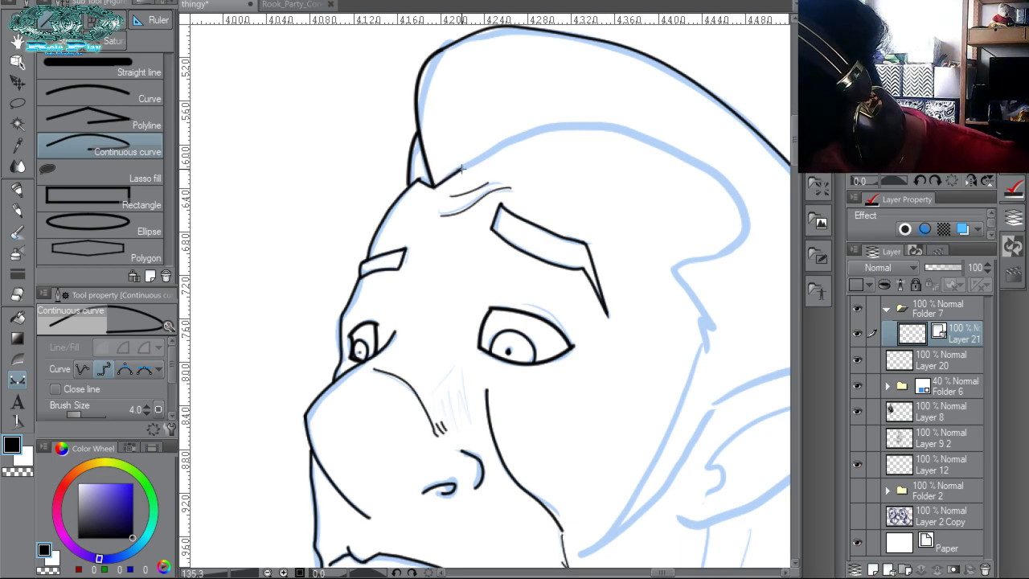
click(507, 143)
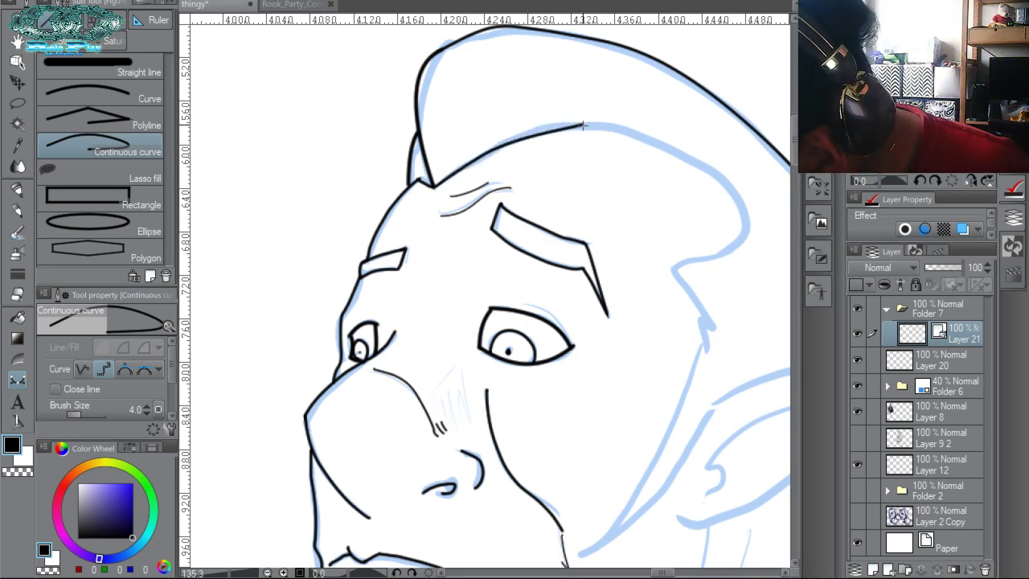
click(607, 125)
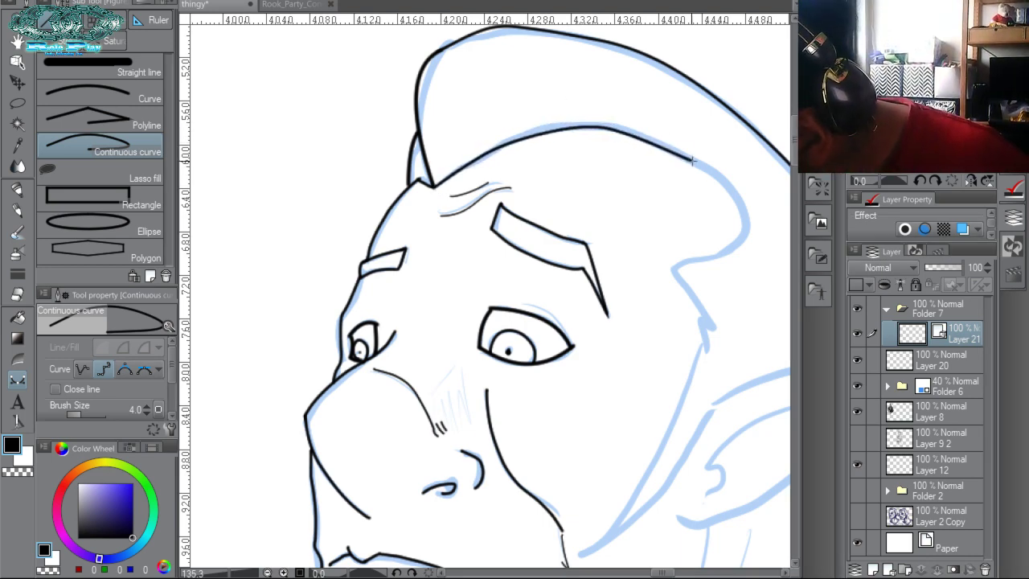
click(722, 183)
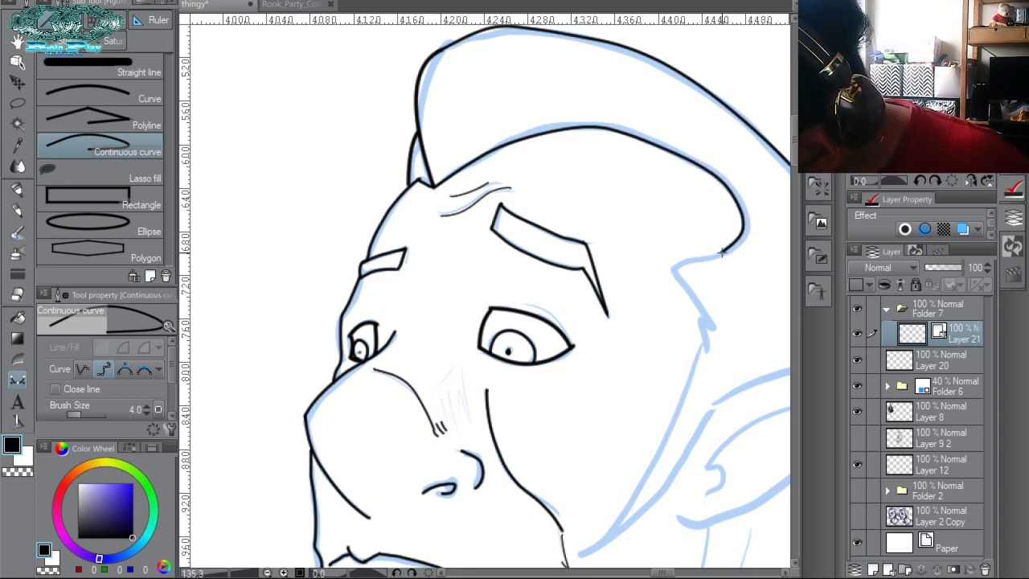
click(676, 268)
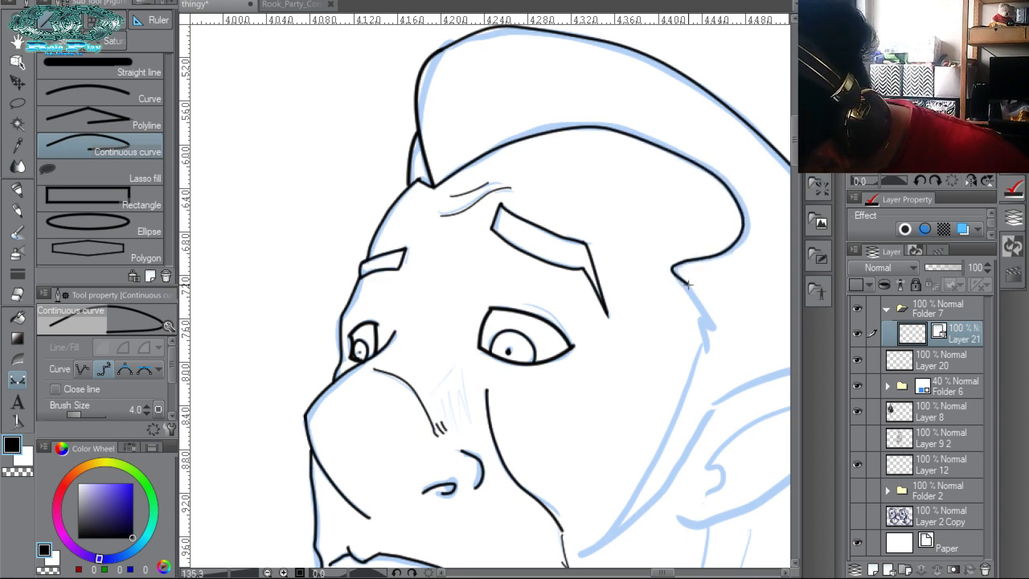
click(703, 335)
Trace the sideburn from the temple notch down to its pointed tip on the cheek and back up to the ear.
drag(683, 286, 639, 161)
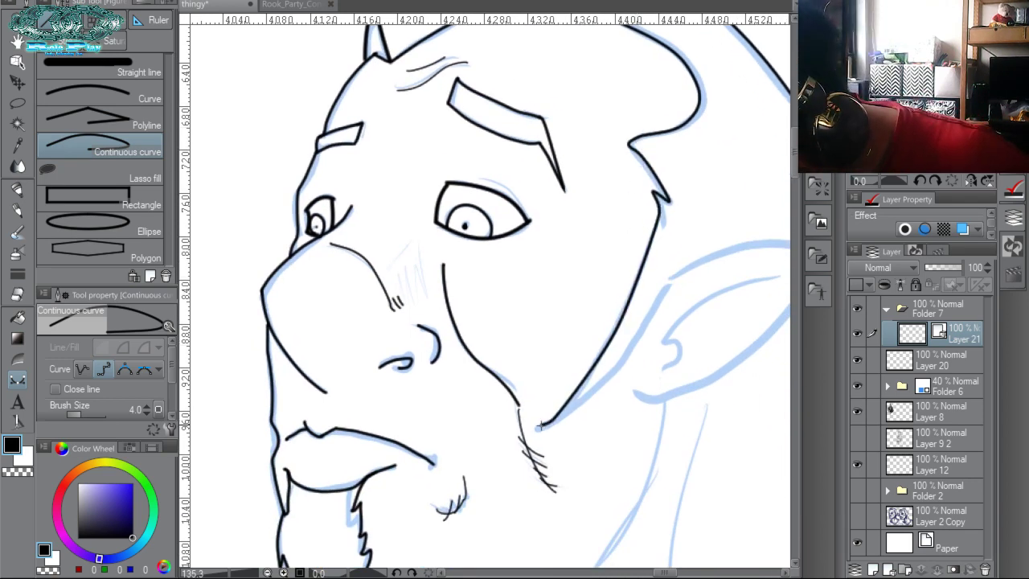
click(533, 430)
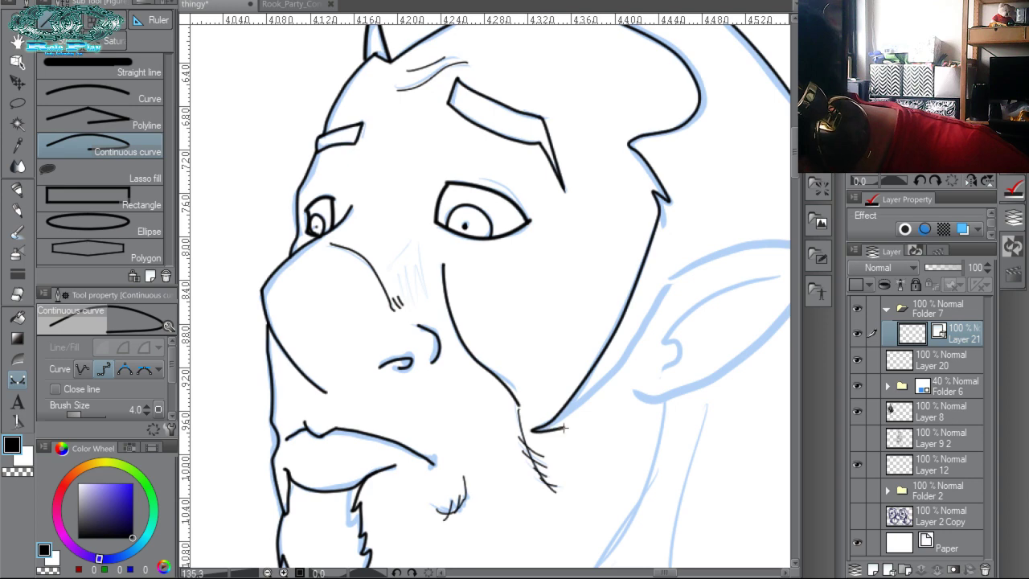
click(640, 353)
click(673, 280)
Ink the pointed ear's outer outline from the sideburn to the lobe, plus its inner fold line.
drag(697, 251, 581, 260)
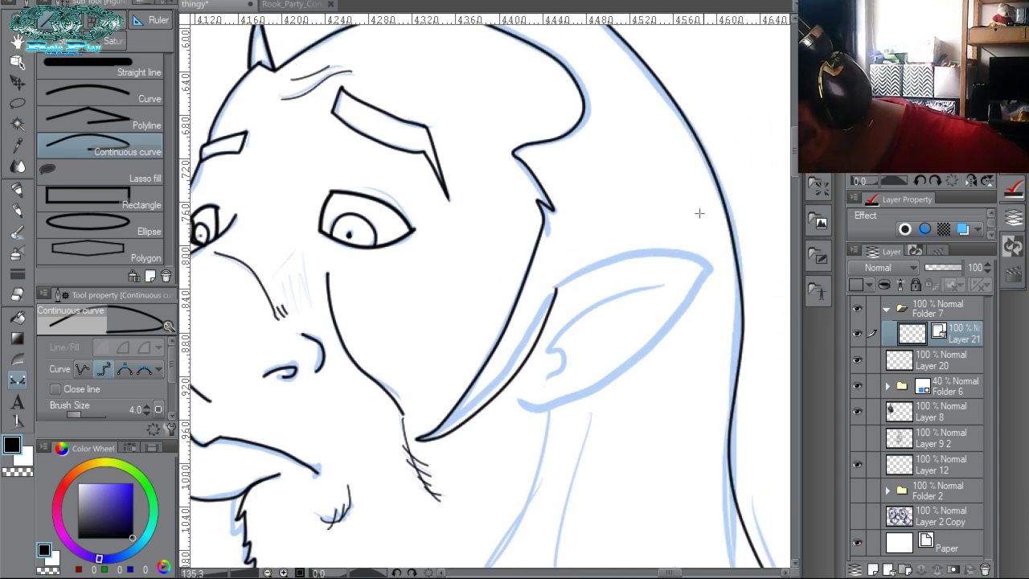
click(553, 290)
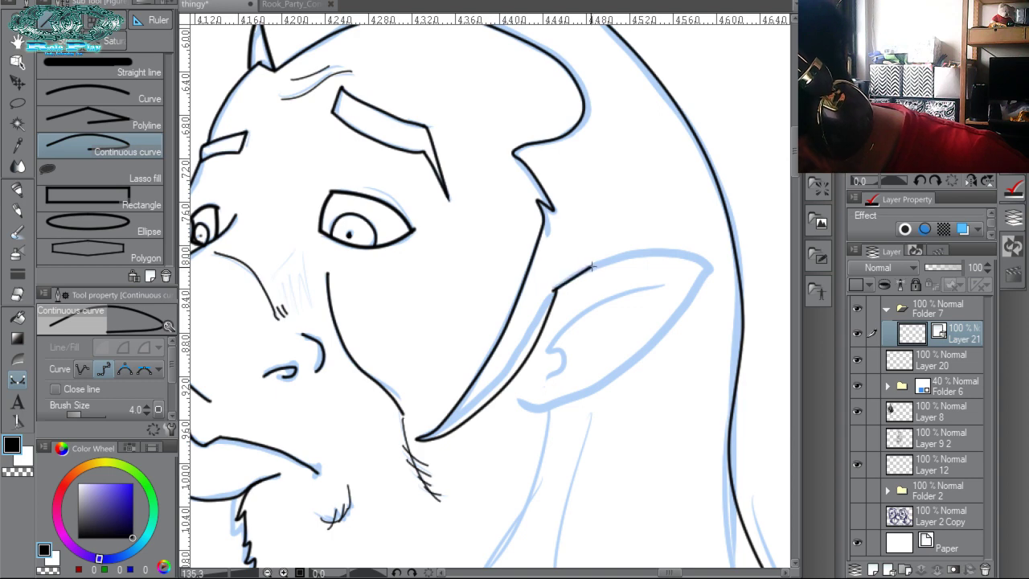
click(699, 257)
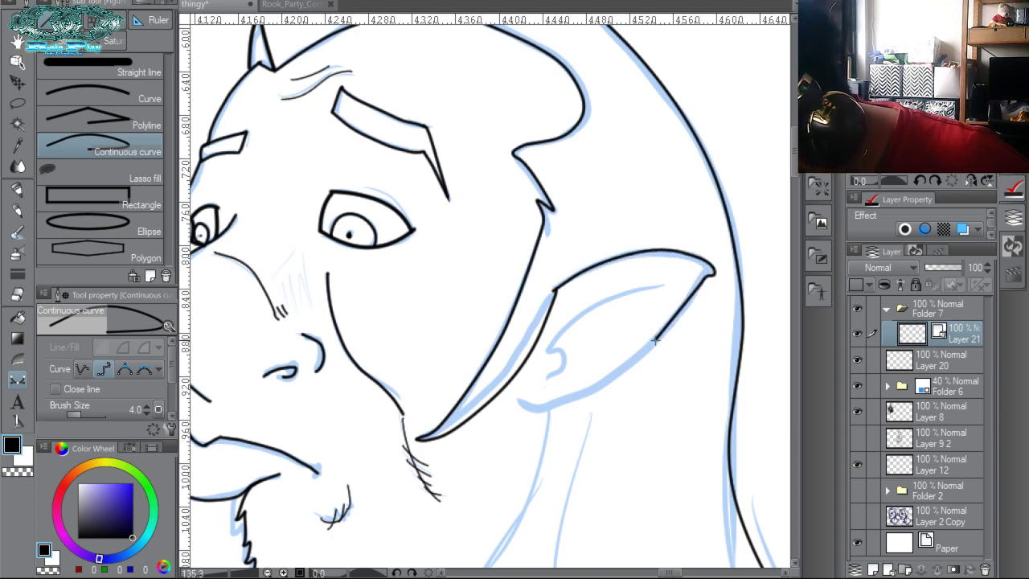
double_click(521, 410)
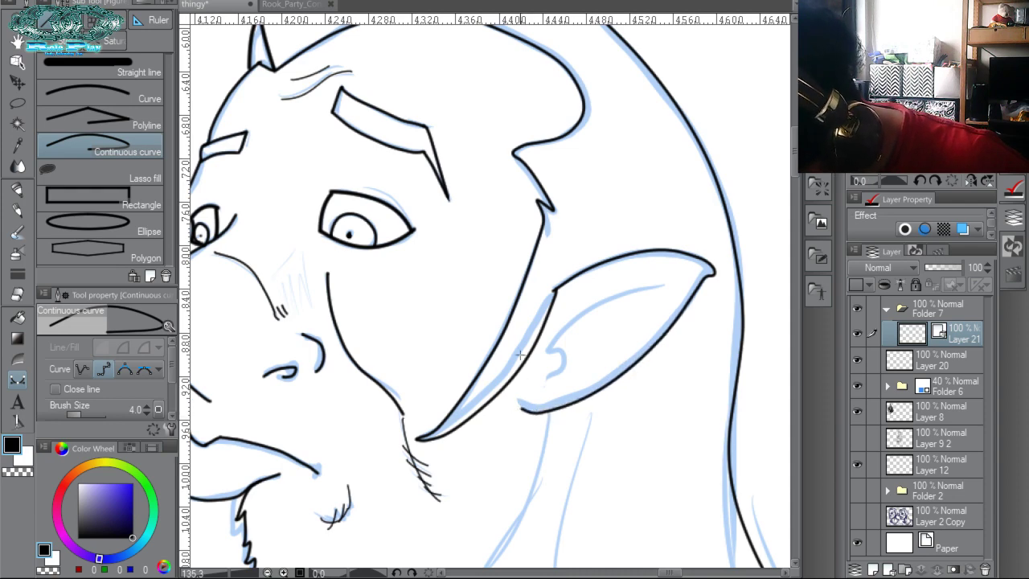
click(689, 277)
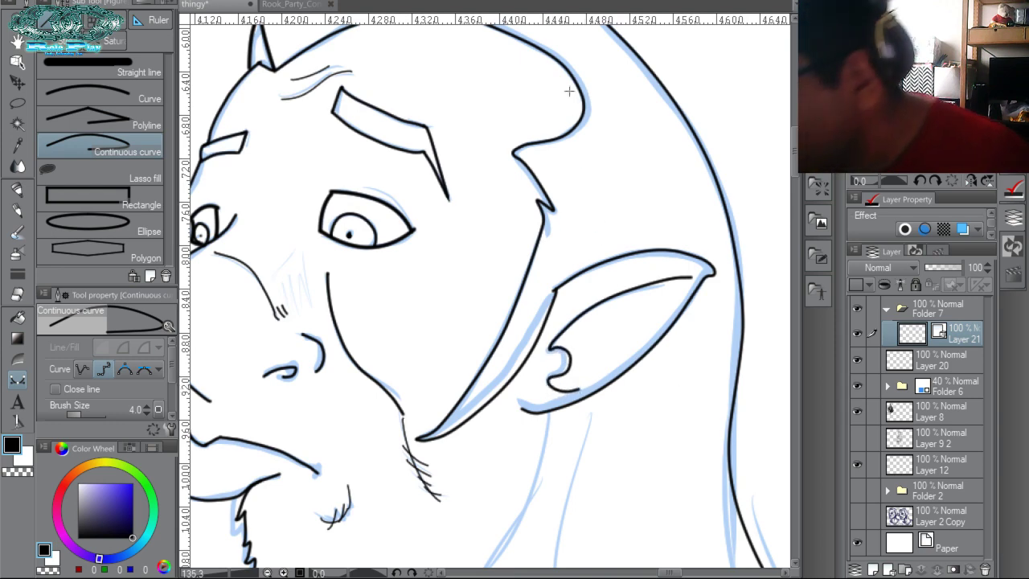
Examine the blue-haired character in the Rook_Party_Concepts drawing as a reference.
click(293, 4)
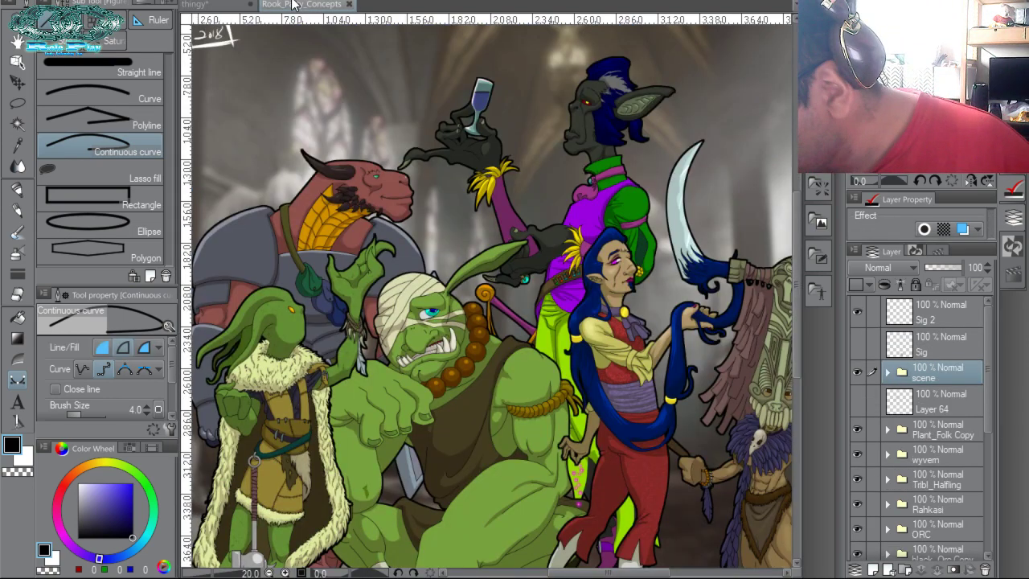
key(ctrl+space)
drag(613, 284, 690, 372)
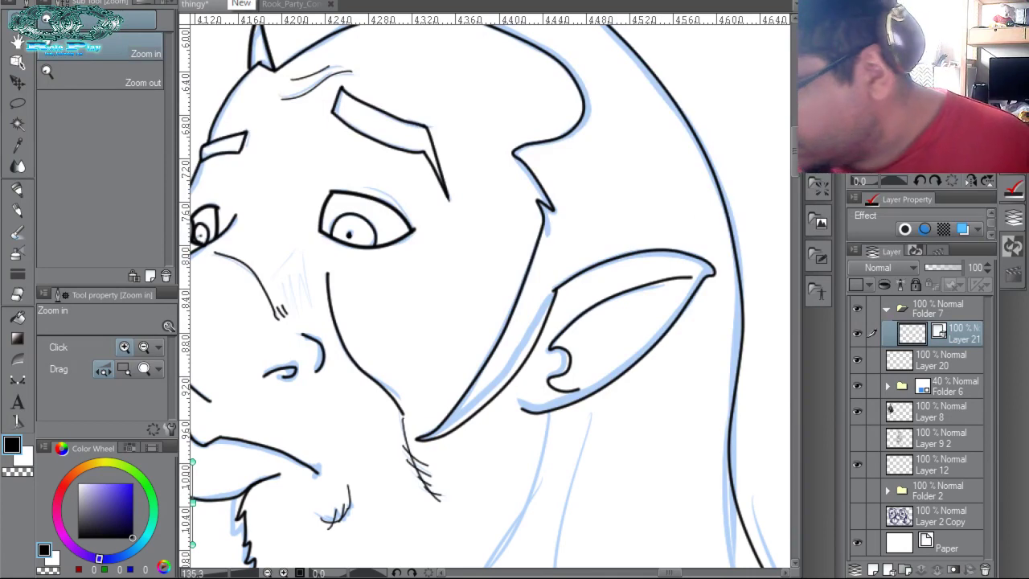
Flip the canvas view horizontally and draw small curled fold lines inside the pointed ear with the custom marker.
click(970, 180)
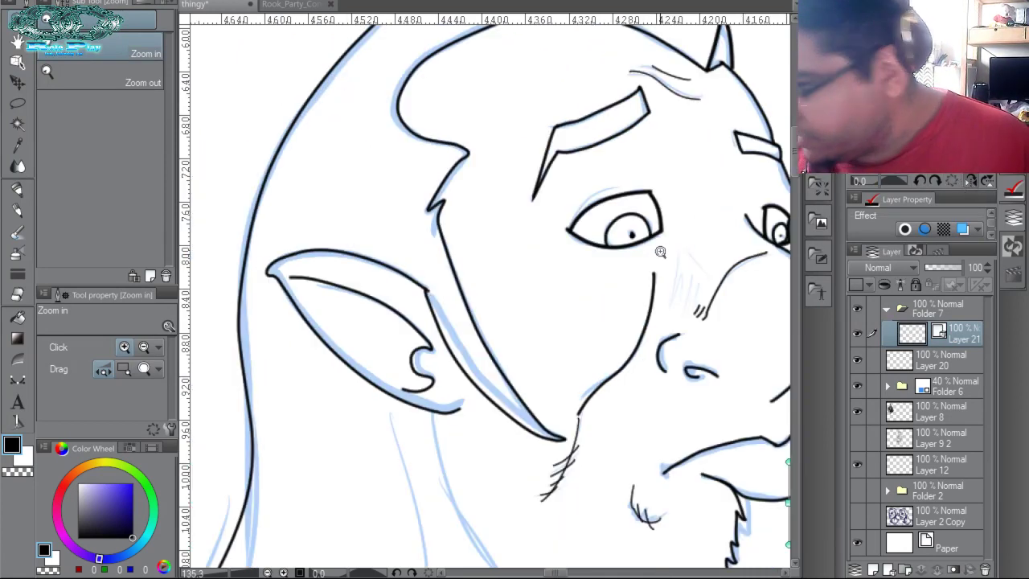
key(p)
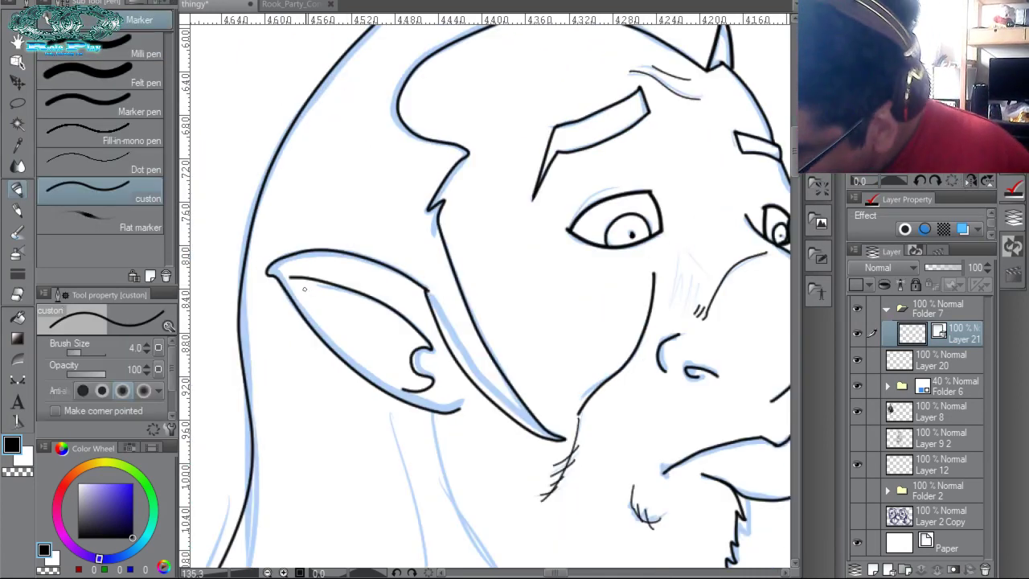
mouse_move(302, 285)
mouse_down()
mouse_move(335, 326)
mouse_move(326, 297)
mouse_move(342, 301)
mouse_move(351, 330)
mouse_move(397, 341)
mouse_up()
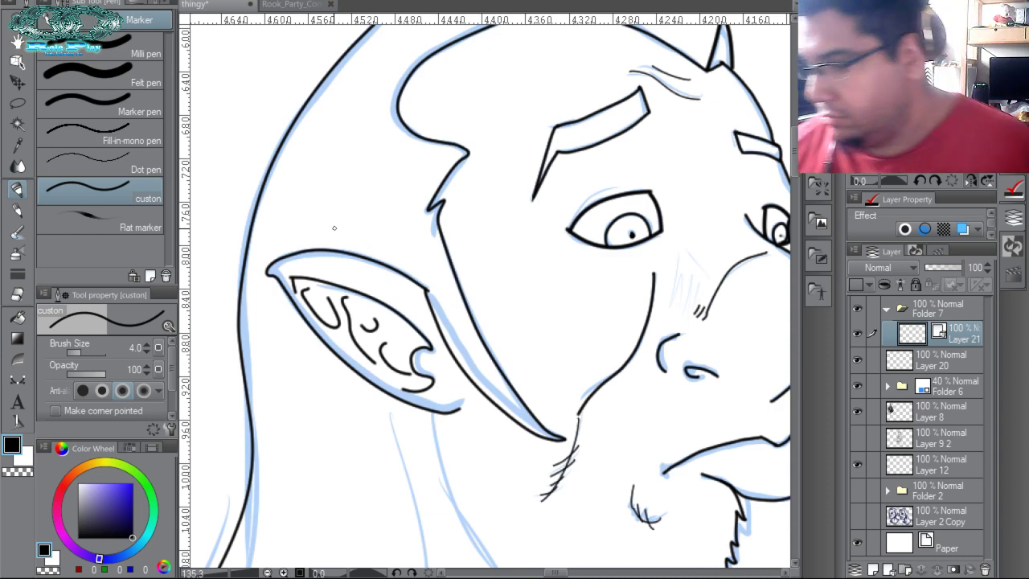
Ink the front edge of the long hair from below the ear past the neck to its rounded bottom with a Continuous curve.
mouse_move(673, 283)
mouse_down()
mouse_move(671, 358)
mouse_move(598, 405)
mouse_up()
drag(704, 337, 665, 130)
drag(670, 243, 693, 73)
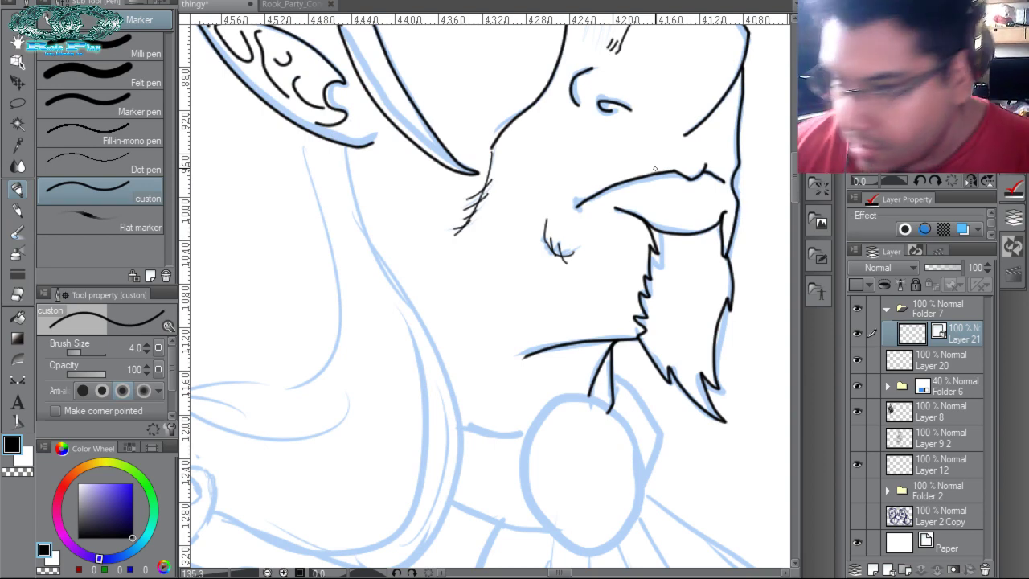
click(18, 379)
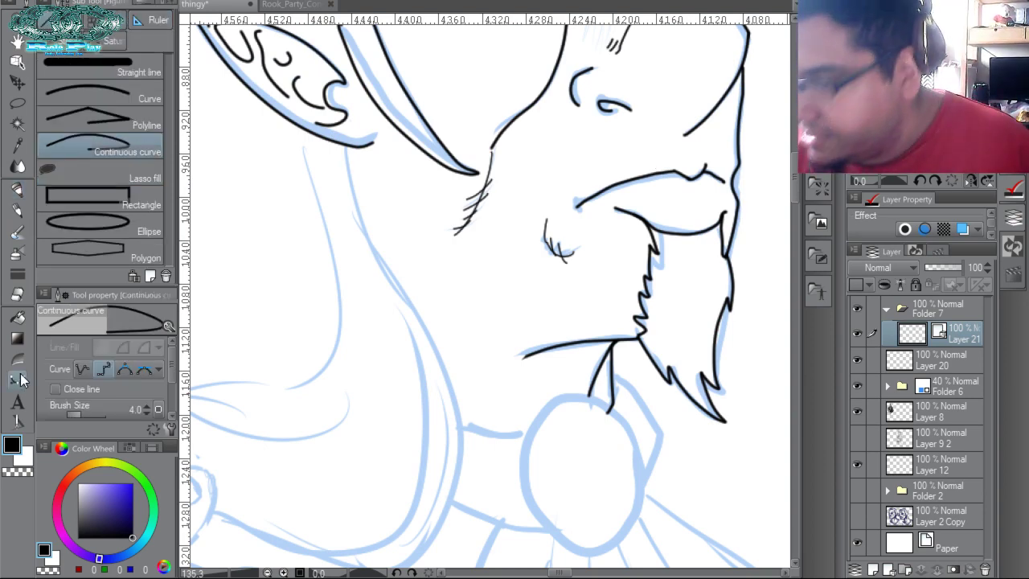
click(347, 150)
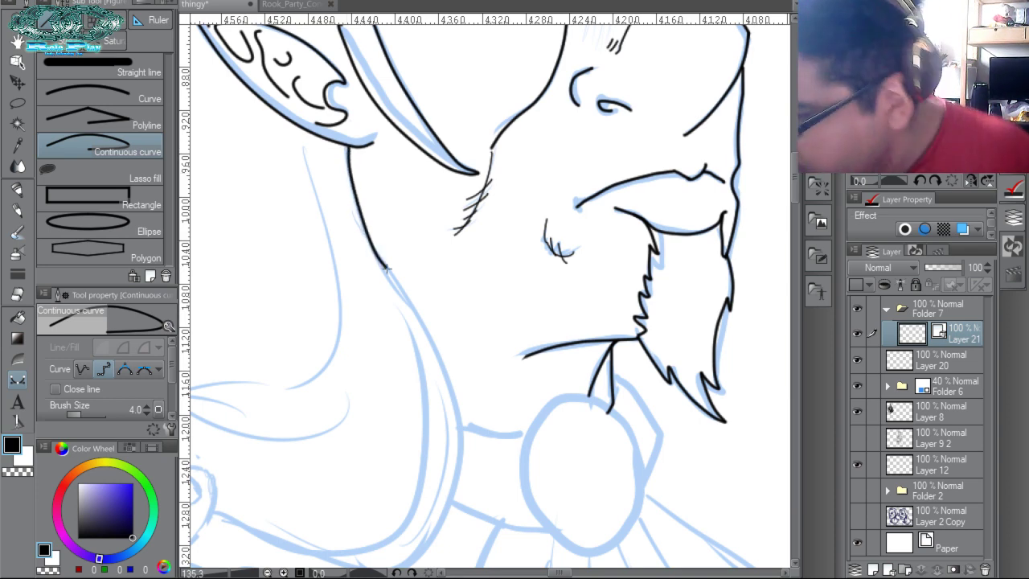
click(404, 294)
drag(438, 346, 532, 136)
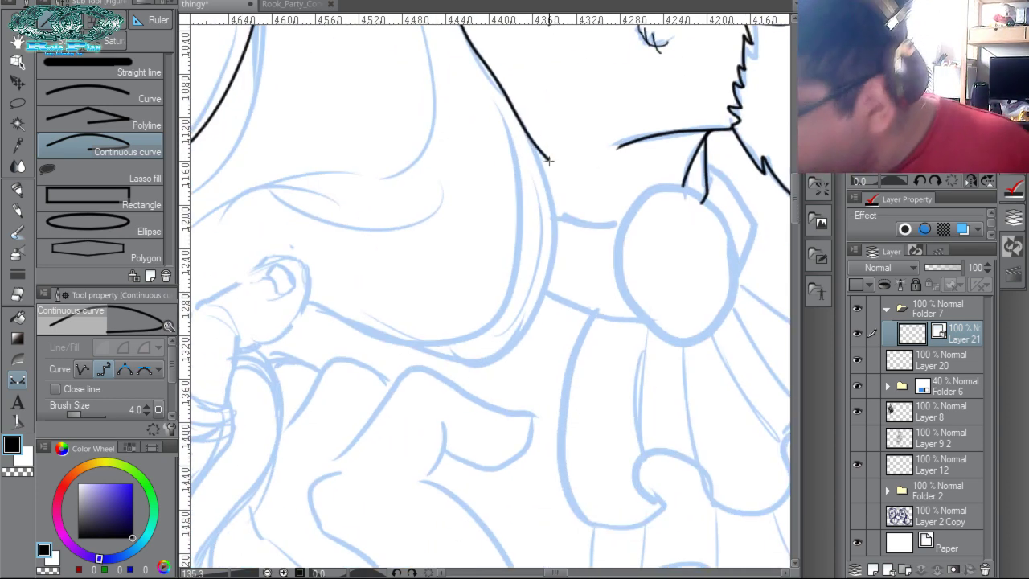
mouse_move(548, 178)
mouse_down()
mouse_move(560, 229)
mouse_move(552, 295)
mouse_move(514, 357)
mouse_move(439, 376)
mouse_up()
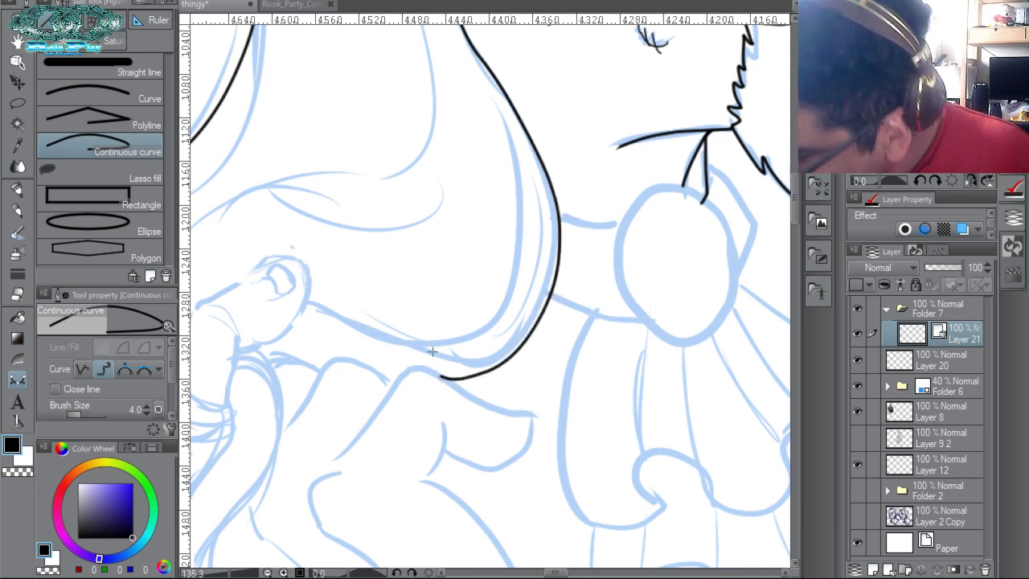
drag(478, 175, 673, 254)
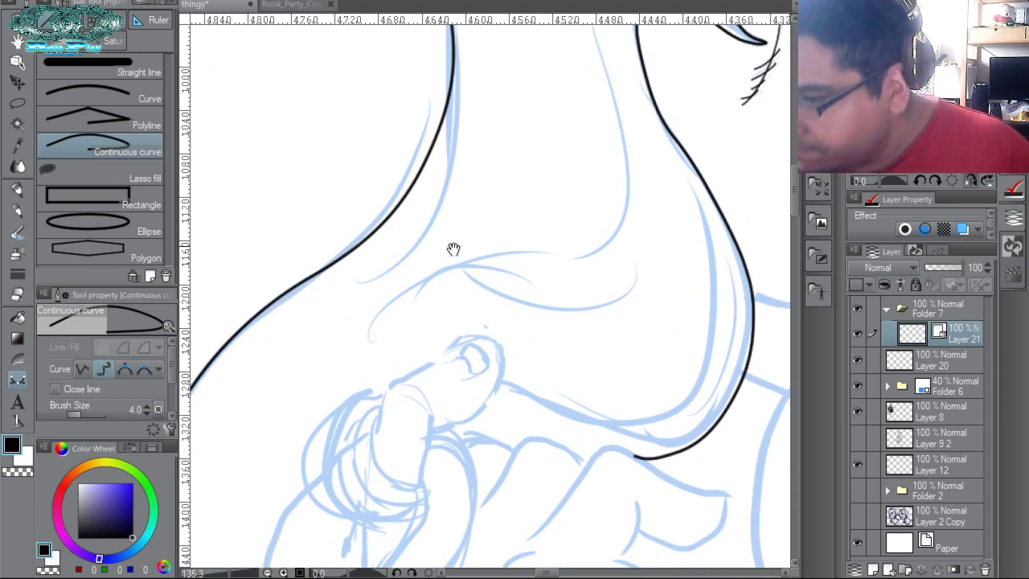
click(341, 345)
mouse_move(352, 320)
mouse_down()
mouse_move(419, 284)
mouse_move(402, 277)
mouse_move(413, 273)
mouse_move(478, 262)
mouse_move(518, 278)
mouse_move(579, 250)
mouse_move(554, 277)
mouse_move(597, 252)
mouse_move(618, 211)
mouse_move(610, 147)
mouse_move(621, 210)
mouse_move(621, 200)
mouse_move(606, 204)
mouse_move(620, 170)
mouse_up()
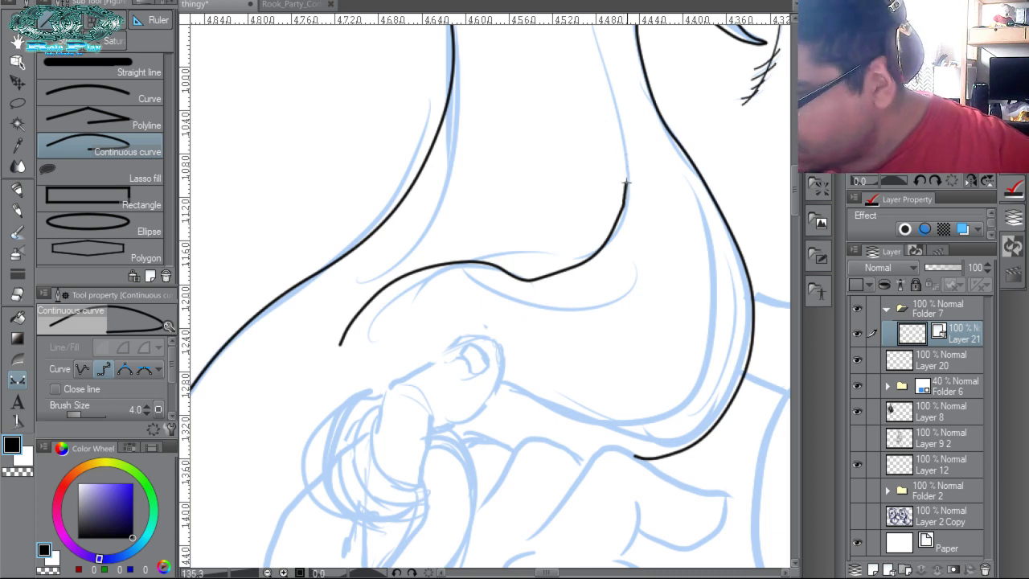
key(Escape)
Ink the hair's inner contour from the neck across to the shoulder and delete the surplus control point in its middle.
mouse_move(618, 122)
mouse_down()
mouse_move(626, 199)
mouse_move(600, 242)
mouse_move(583, 254)
mouse_move(497, 264)
mouse_move(523, 247)
mouse_move(450, 260)
mouse_move(381, 288)
mouse_move(319, 359)
mouse_up()
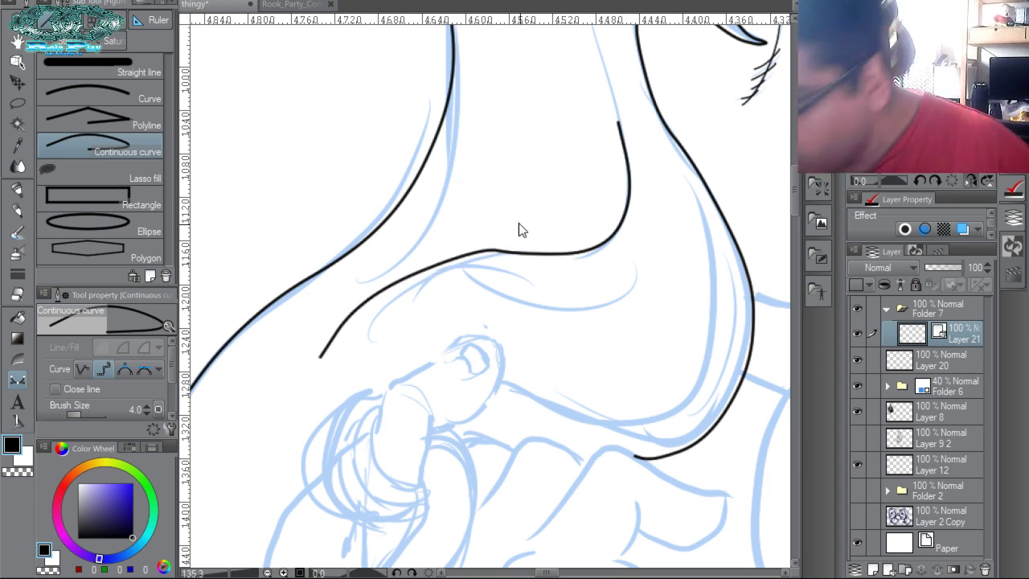
key(o)
click(517, 250)
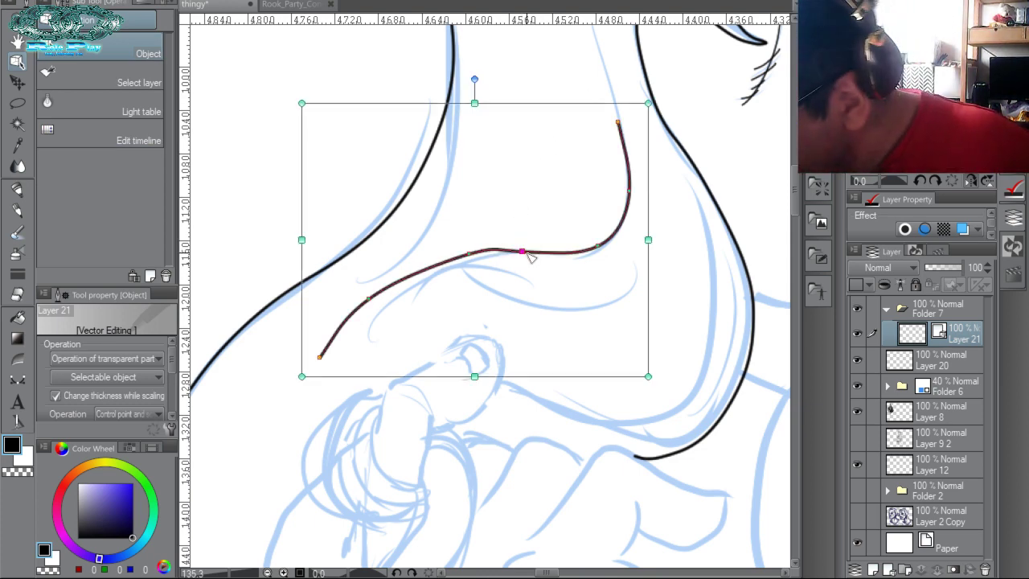
right_click(523, 251)
click(540, 271)
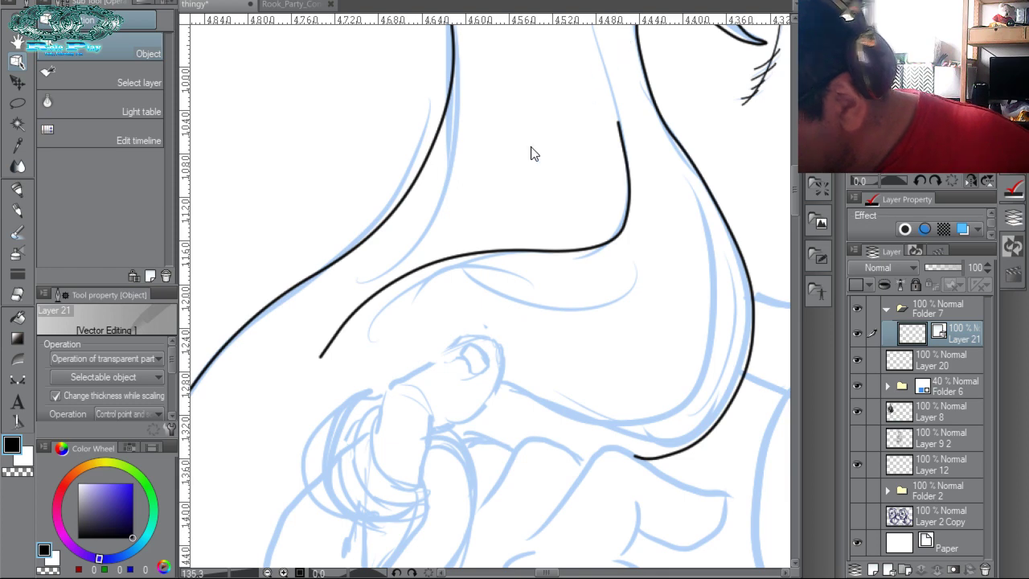
Set the brush size of the hair's inner contour line to 3.0.
click(480, 254)
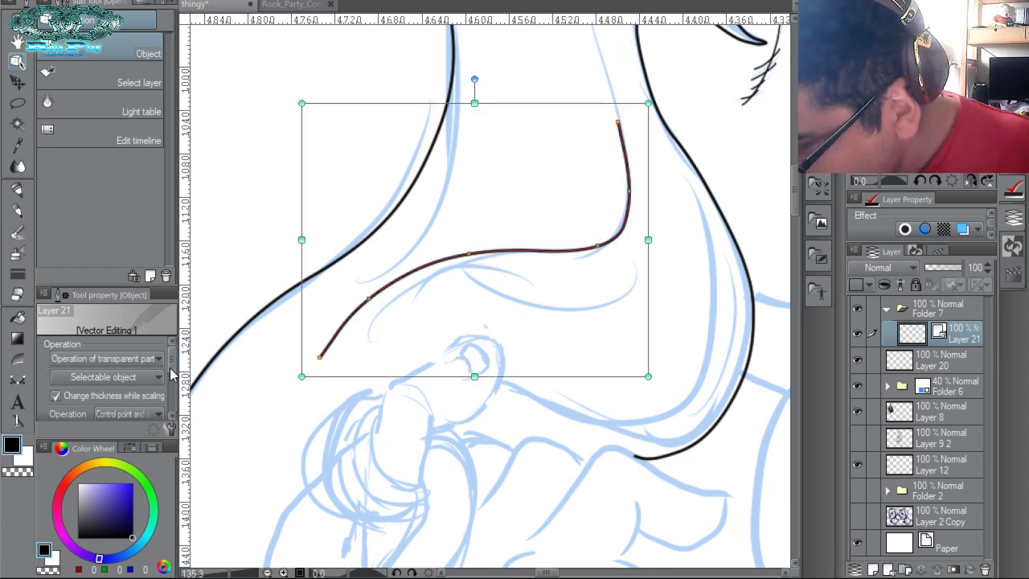
mouse_move(172, 366)
mouse_down()
mouse_move(168, 394)
mouse_move(143, 400)
mouse_up()
click(145, 402)
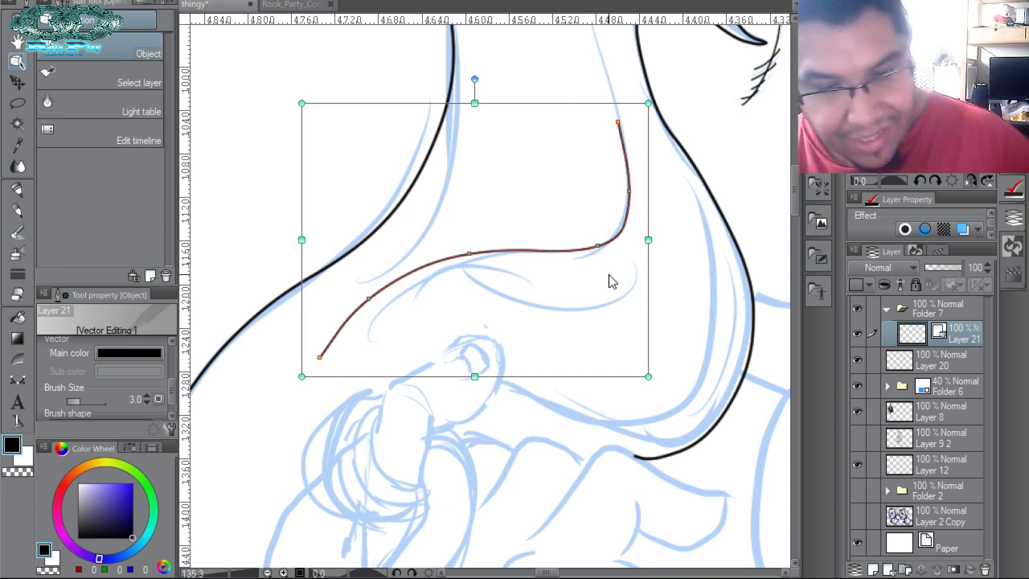
Ink the outlines of the hand's three curled fingers below the hair with Continuous curves.
key(p)
key(ctrl+space)
drag(627, 267, 574, 110)
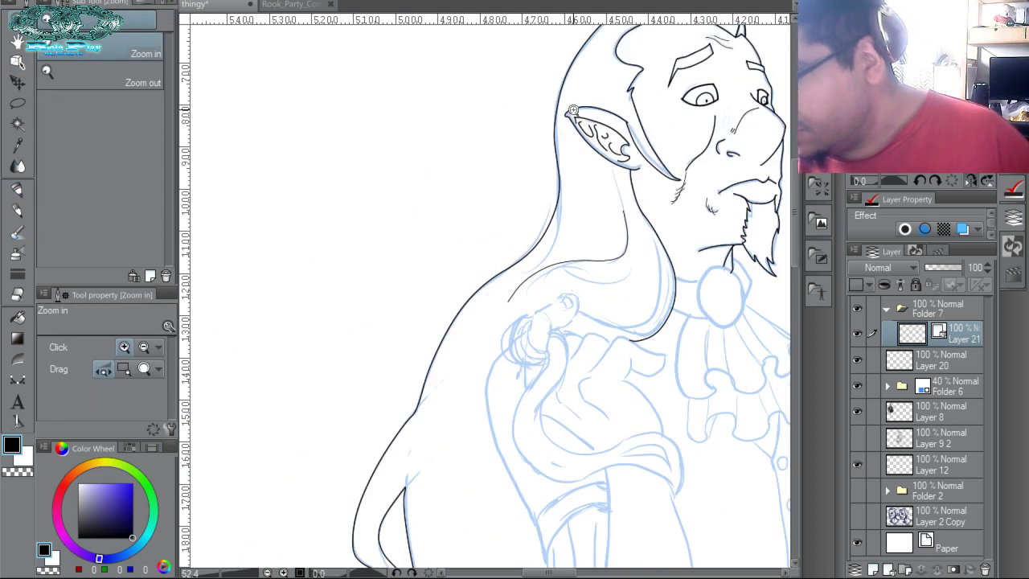
mouse_move(634, 232)
mouse_down()
mouse_move(601, 191)
mouse_move(534, 147)
mouse_up()
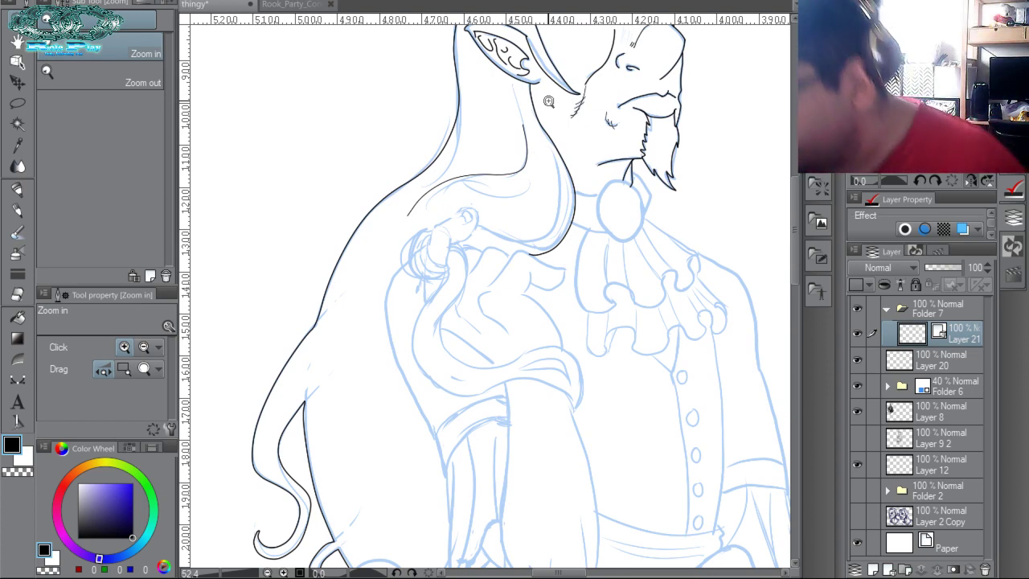
drag(570, 269, 609, 288)
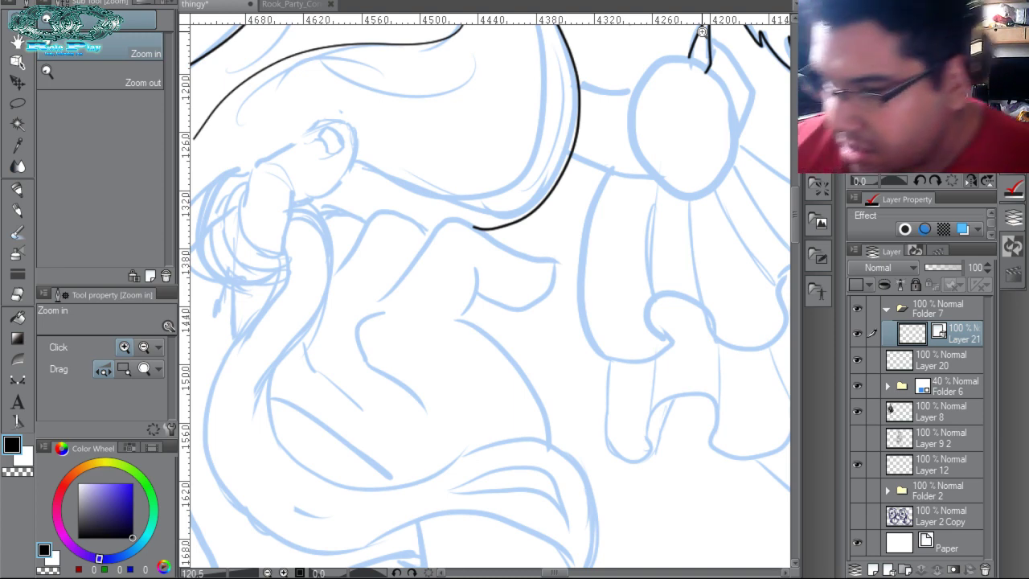
click(17, 379)
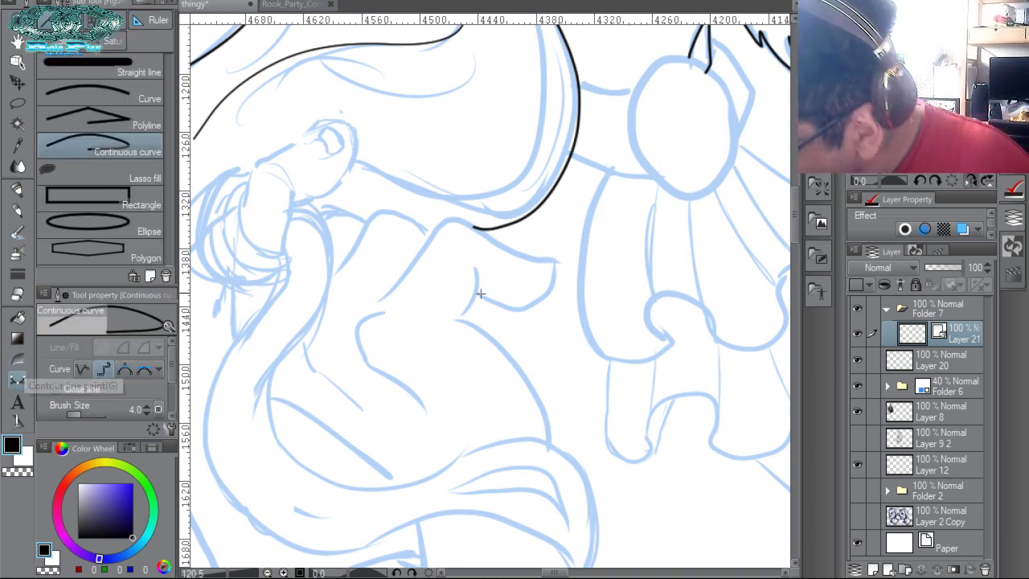
mouse_move(479, 292)
mouse_down()
mouse_move(506, 310)
mouse_move(539, 307)
mouse_move(551, 265)
mouse_move(462, 220)
mouse_move(433, 220)
mouse_move(371, 304)
mouse_up()
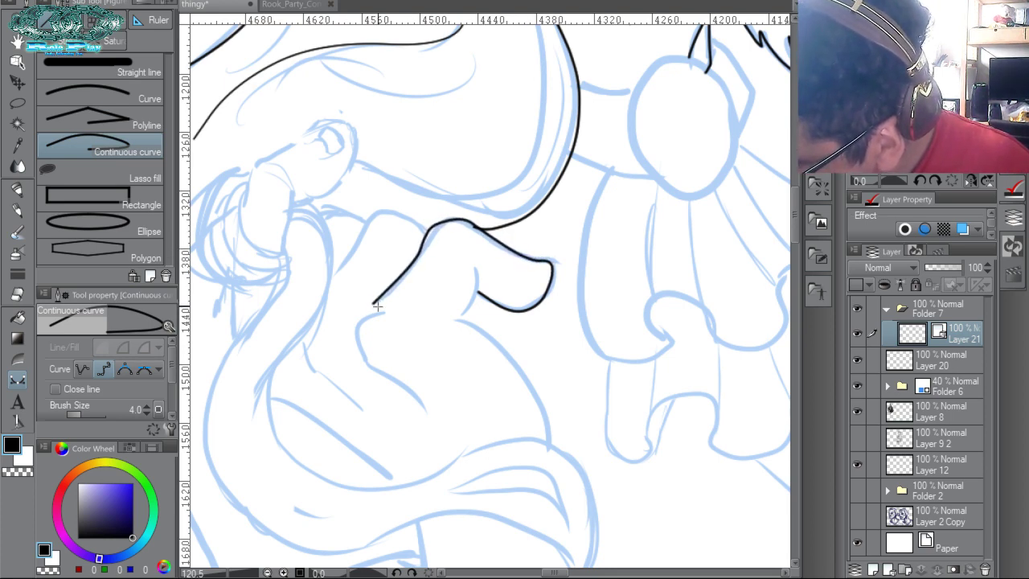
mouse_move(410, 219)
mouse_down()
mouse_move(376, 214)
mouse_move(358, 225)
mouse_move(333, 271)
mouse_up()
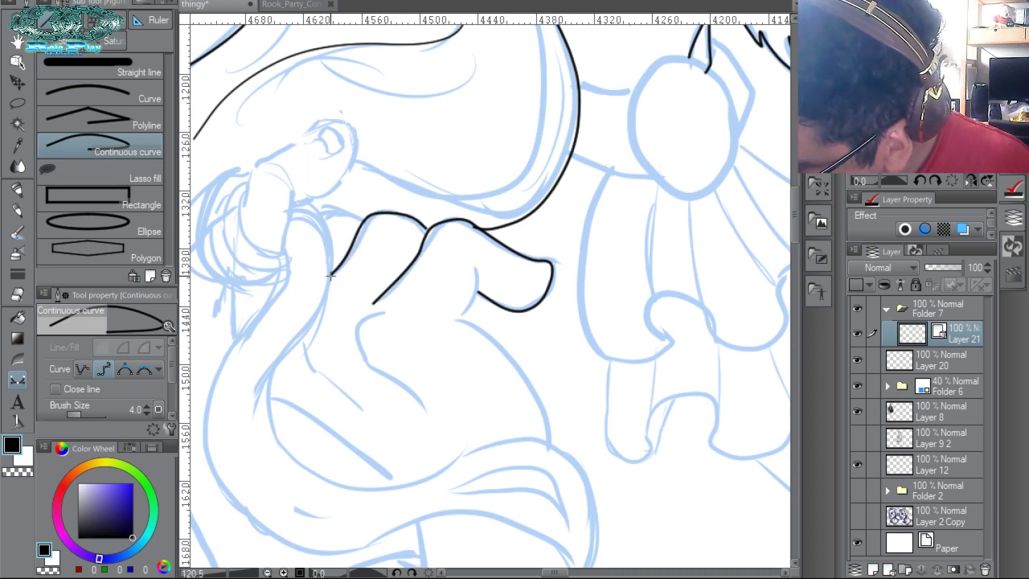
mouse_move(383, 197)
mouse_down()
mouse_move(430, 276)
mouse_move(395, 275)
mouse_up()
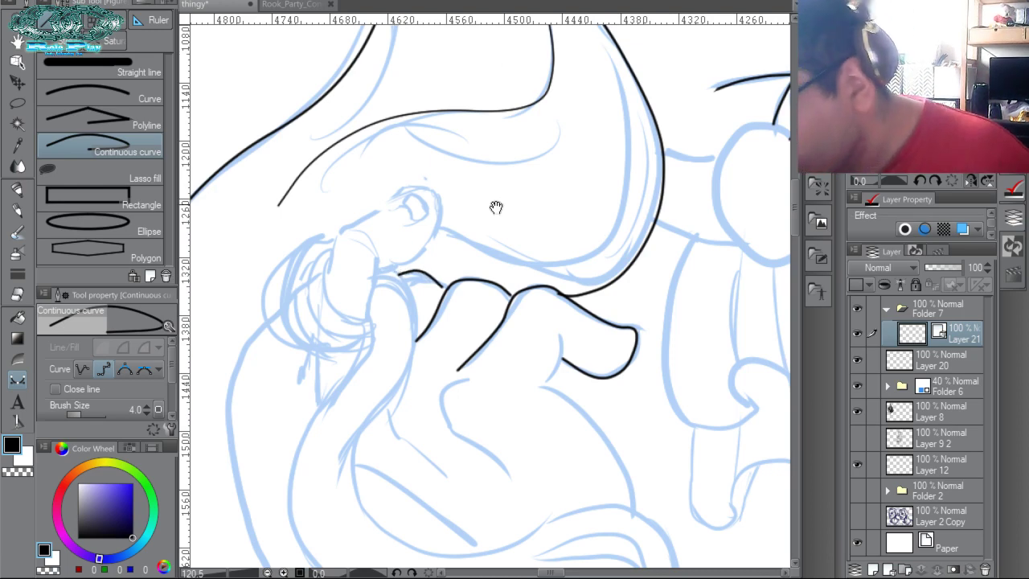
Ink the raised finger beside the ring sketch, outlining its lower segment and its rounded tip with Continuous curves.
drag(496, 207, 586, 232)
mouse_move(477, 229)
mouse_down()
mouse_move(419, 271)
mouse_move(412, 304)
mouse_move(418, 329)
mouse_move(453, 348)
mouse_move(464, 278)
mouse_up()
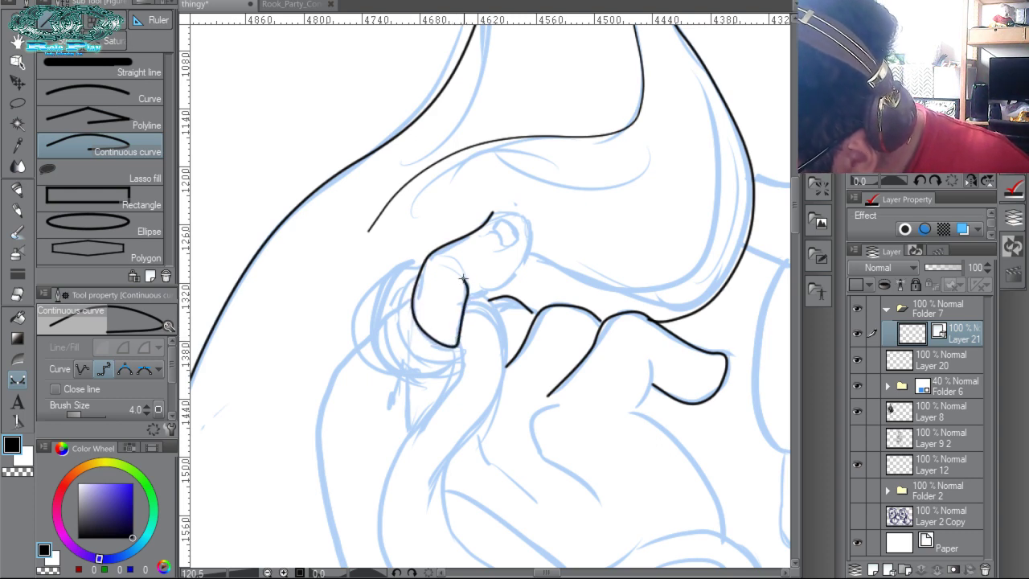
mouse_move(490, 213)
mouse_down()
mouse_move(529, 227)
mouse_move(520, 265)
mouse_move(474, 292)
mouse_move(465, 265)
mouse_up()
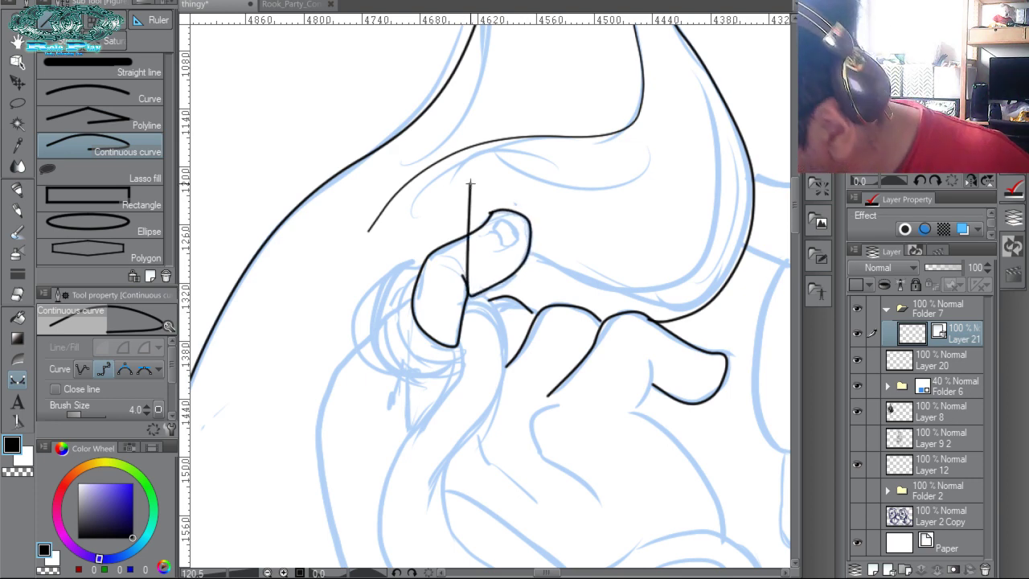
key(Return)
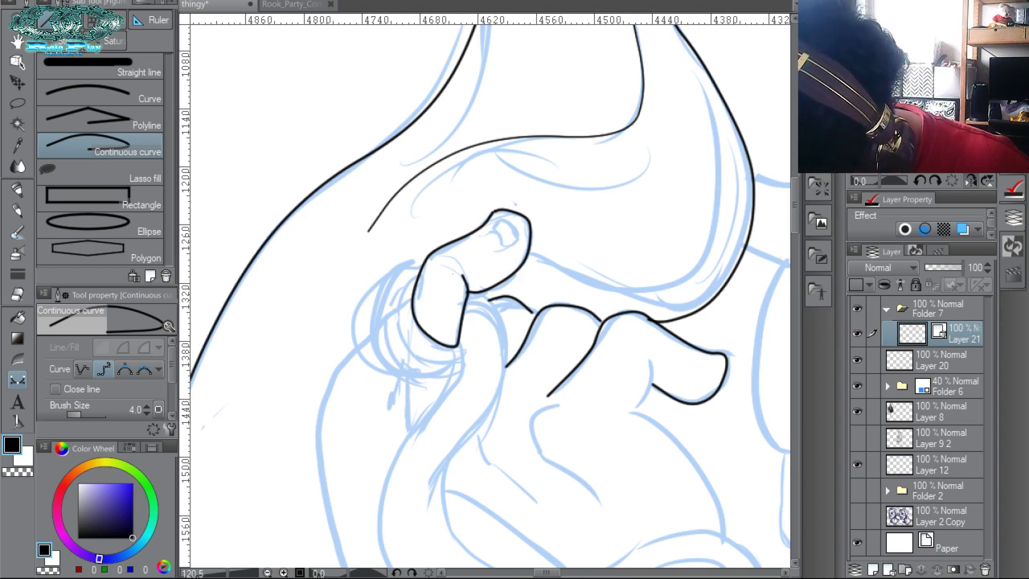
Move the lower end point of the raised fingertip's outline inward across the lower segment's edge.
key(o)
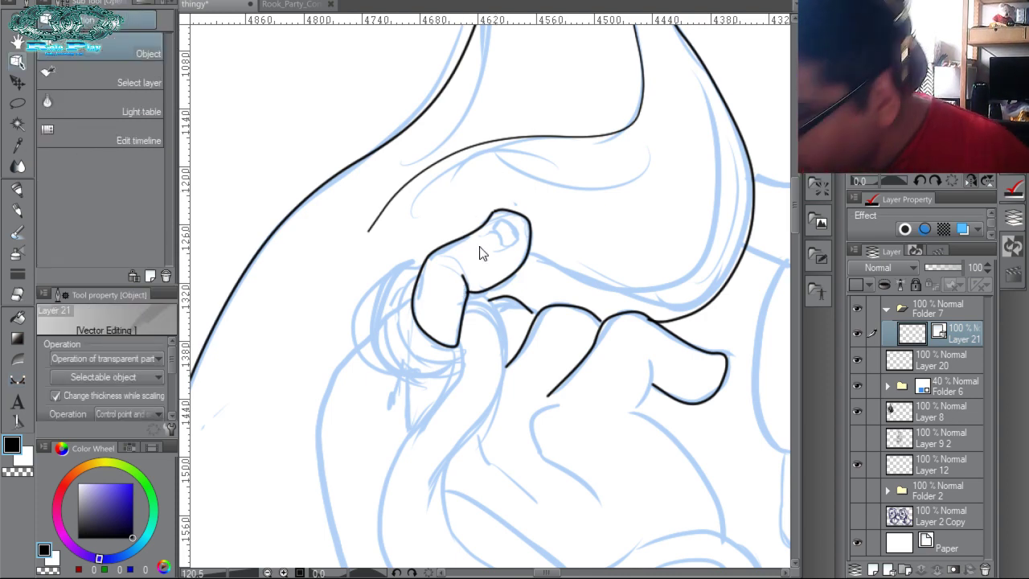
click(474, 300)
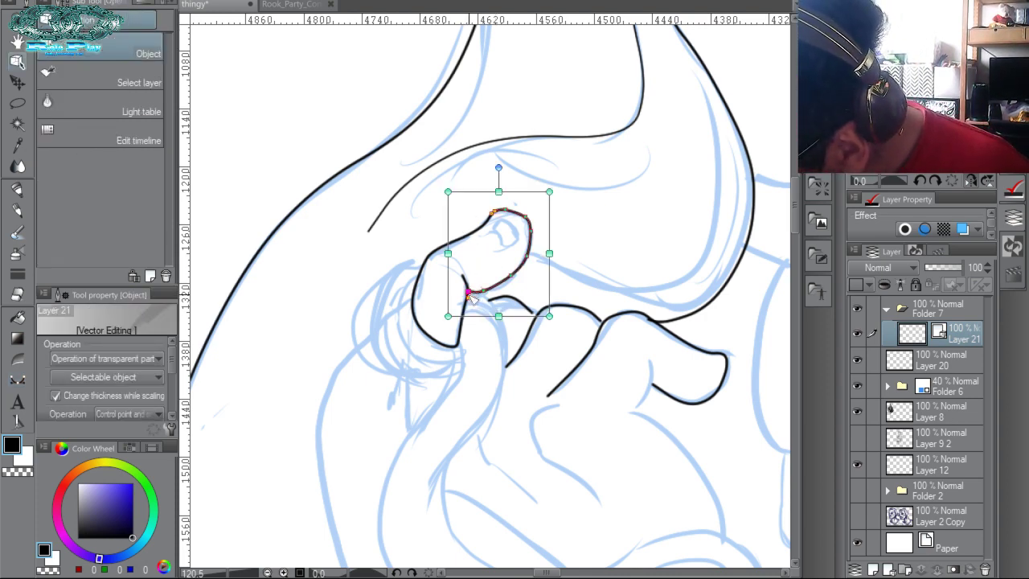
drag(473, 297, 458, 290)
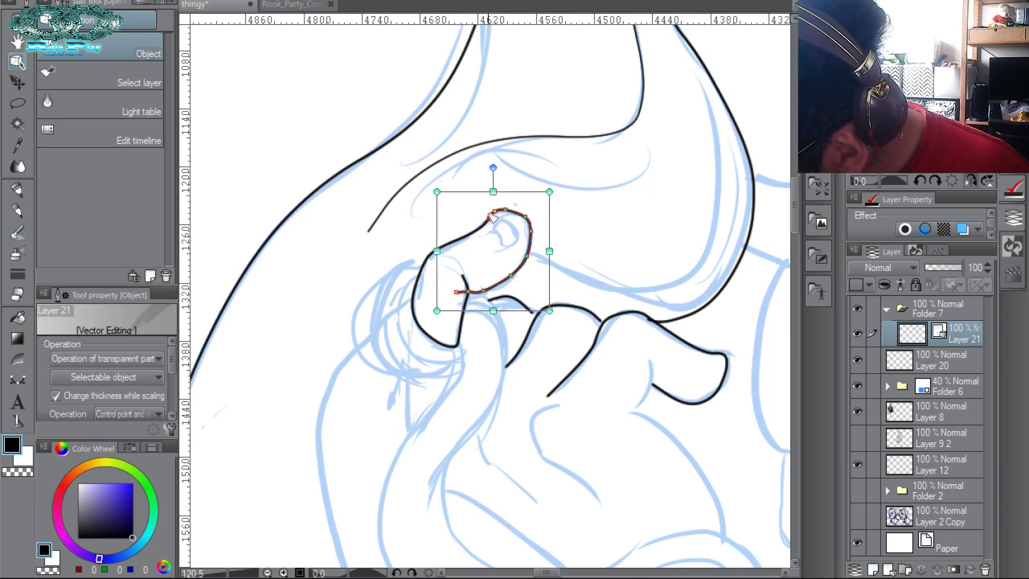
click(489, 251)
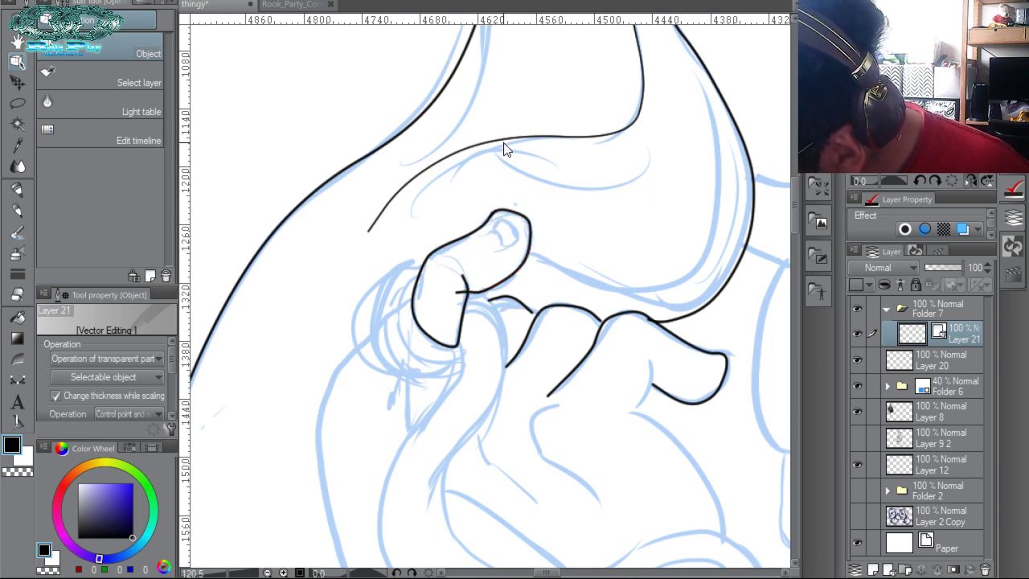
click(496, 216)
click(500, 241)
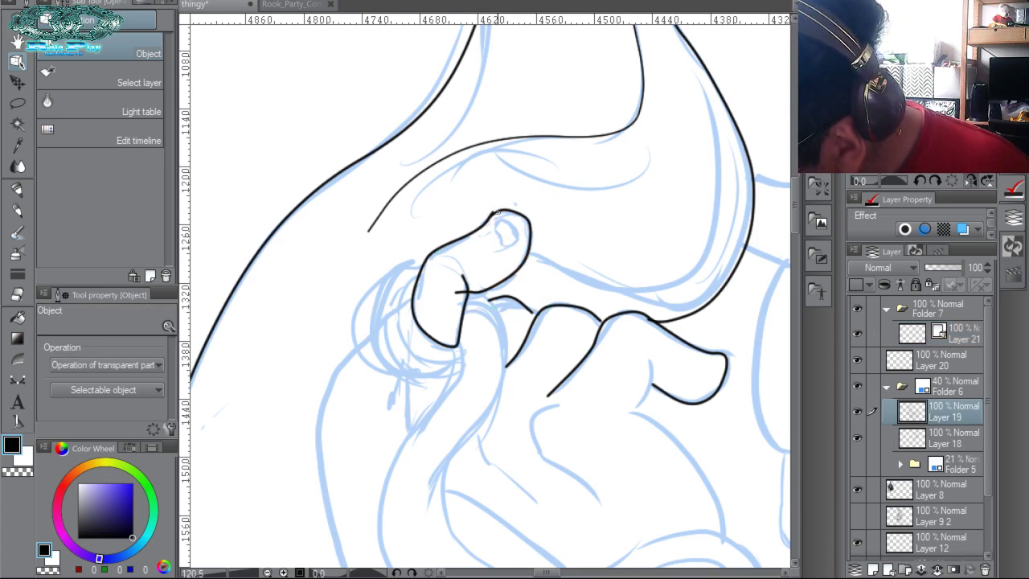
click(493, 213)
click(494, 204)
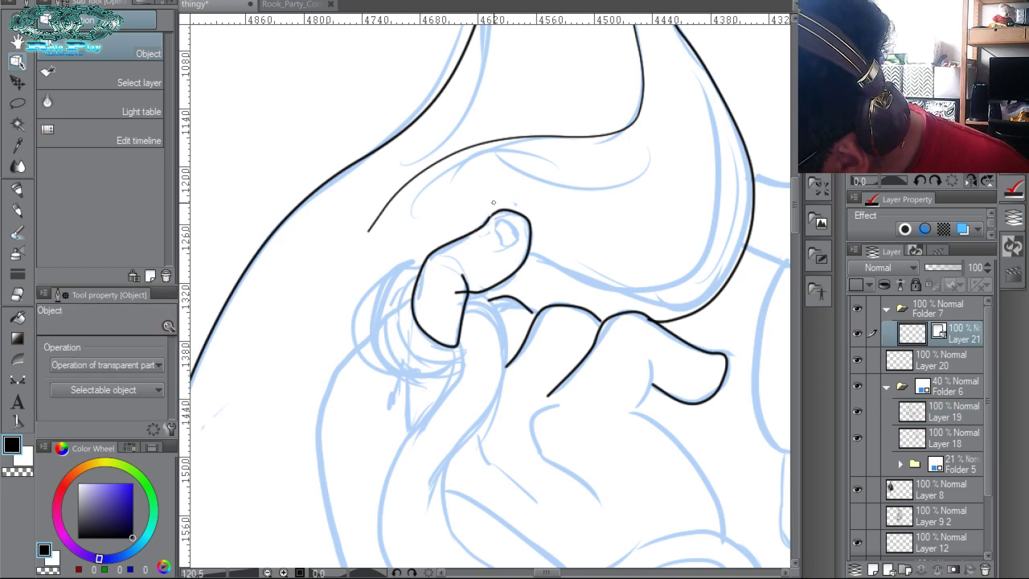
click(493, 202)
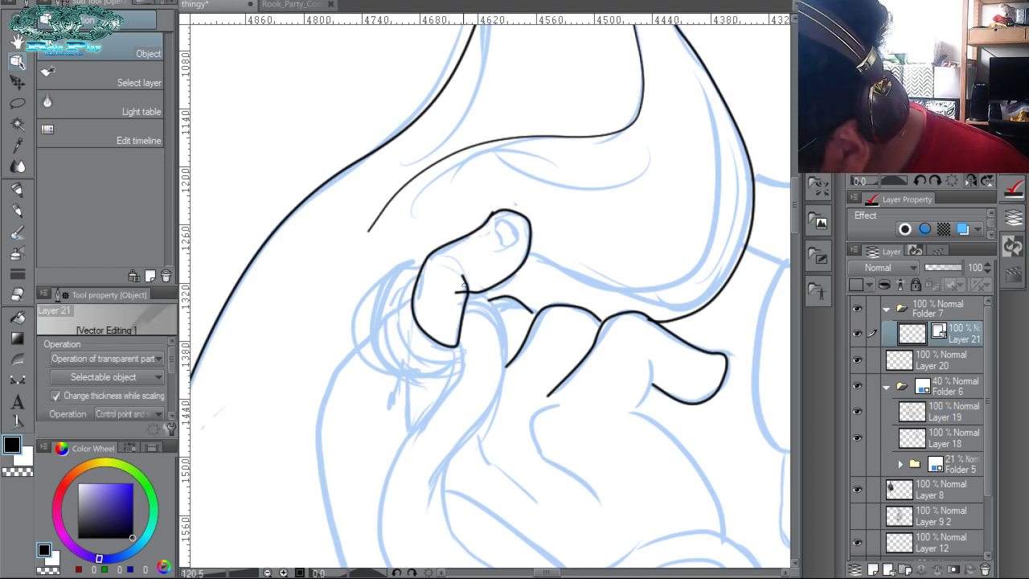
click(447, 225)
Delete the surplus end control point on the raised fingertip's outline and move its end up to meet the adjoining finger line.
key(ctrl+space)
click(505, 230)
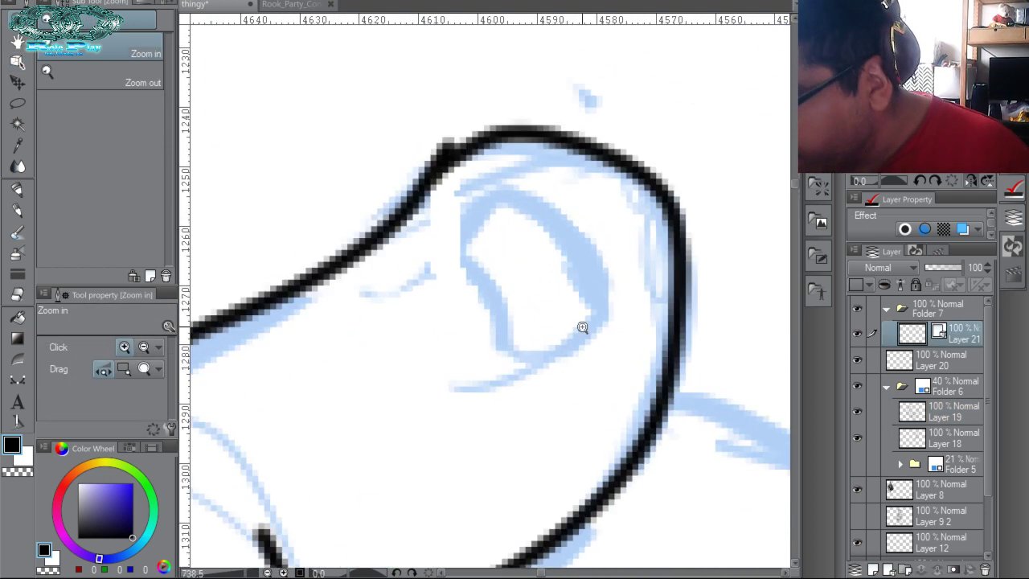
click(474, 147)
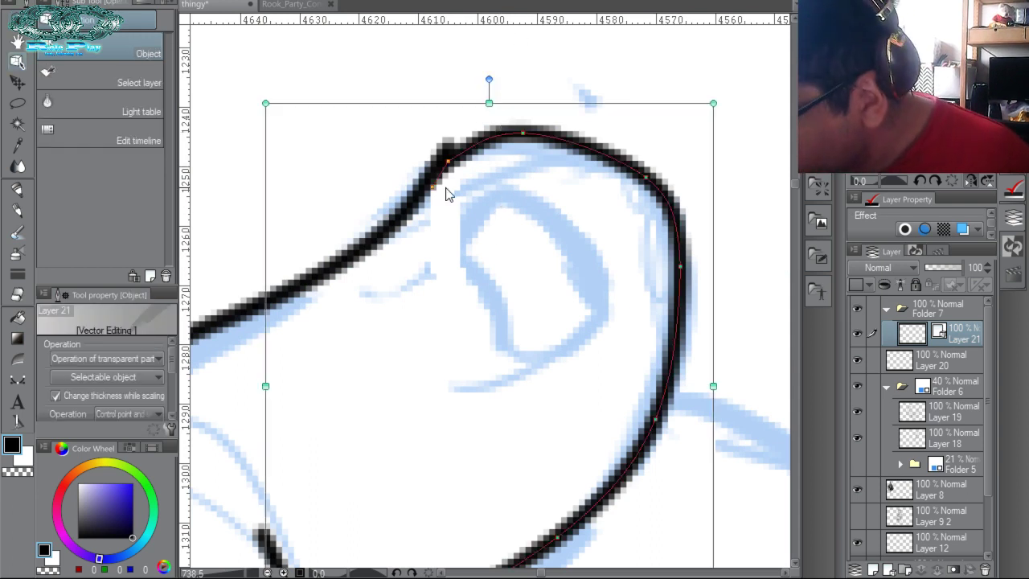
drag(433, 186, 456, 193)
right_click(451, 194)
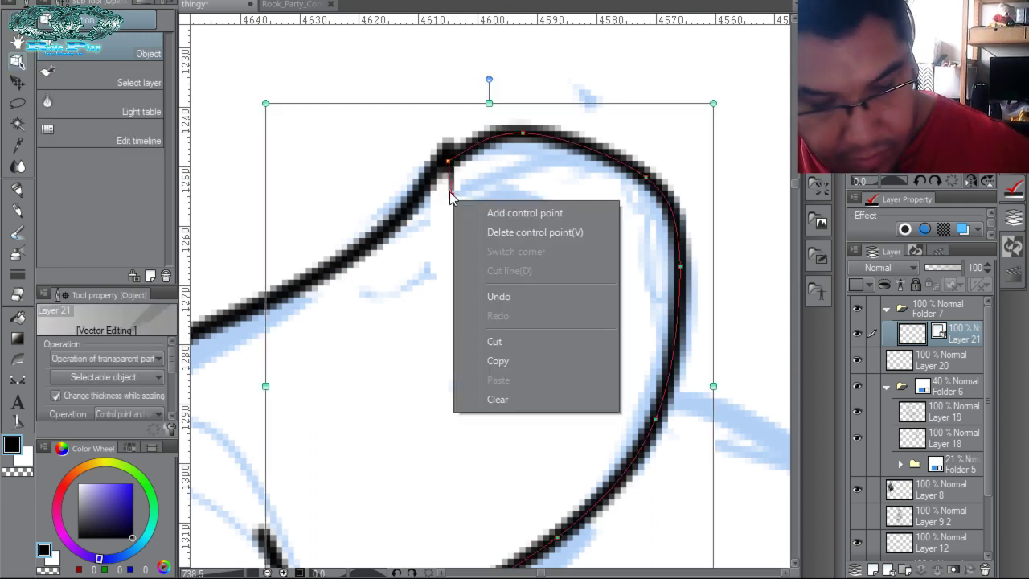
key(v)
click(456, 151)
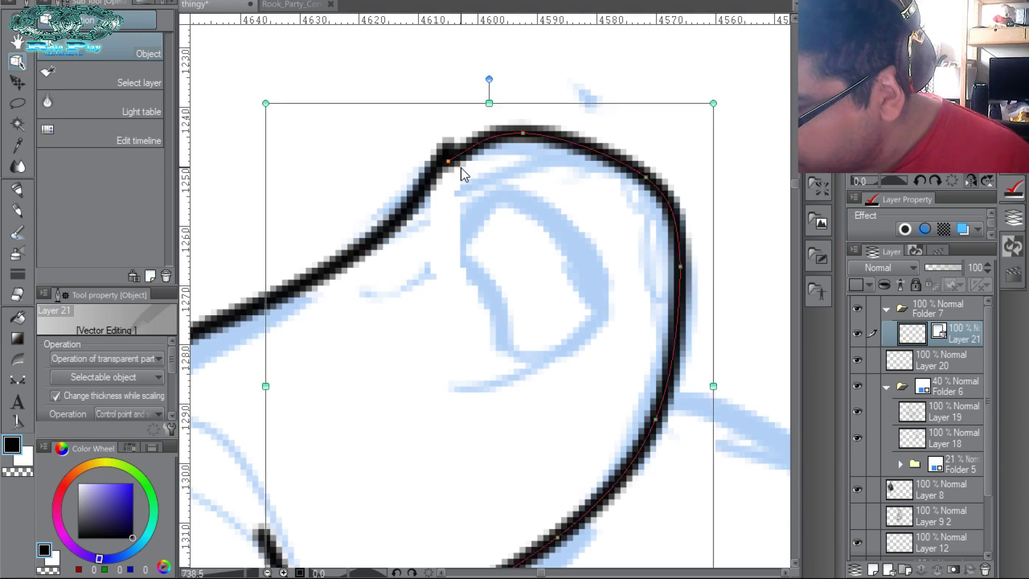
drag(460, 161, 445, 152)
click(481, 194)
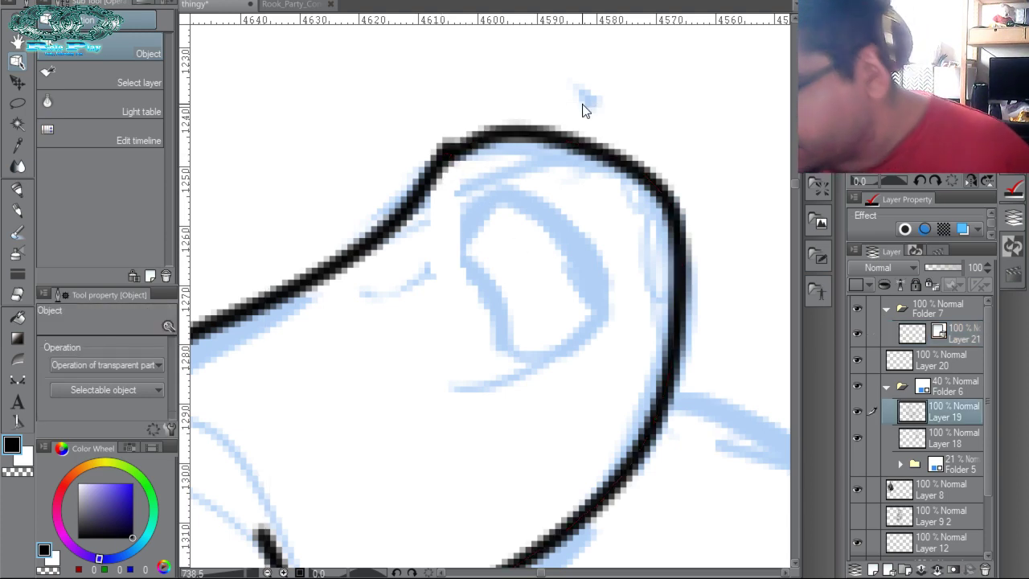
Ink the small fingernail shape inside the raised fingertip on Layer 21 with the size 4.0 custom marker.
key(p)
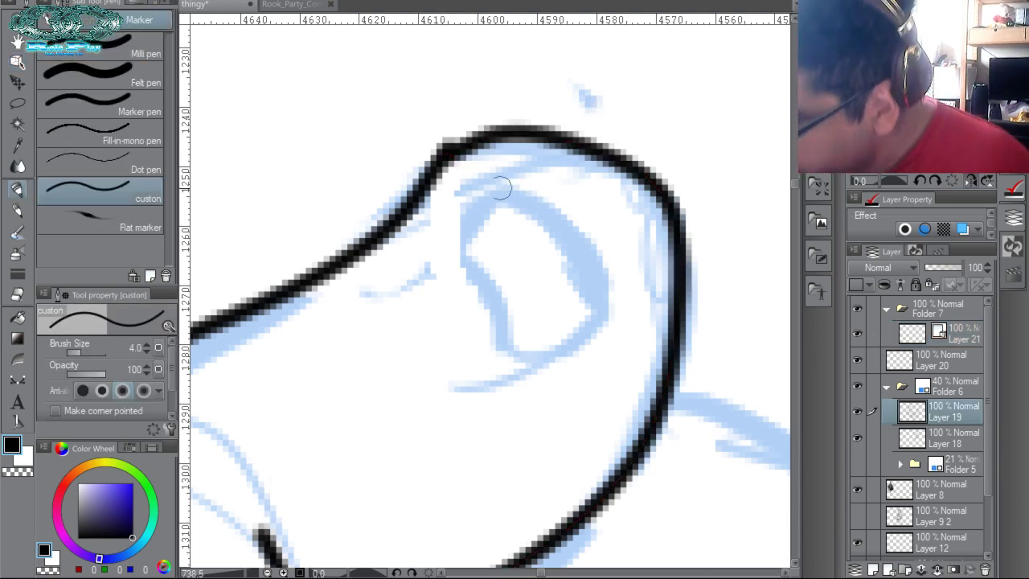
ctrl+shift+click(523, 132)
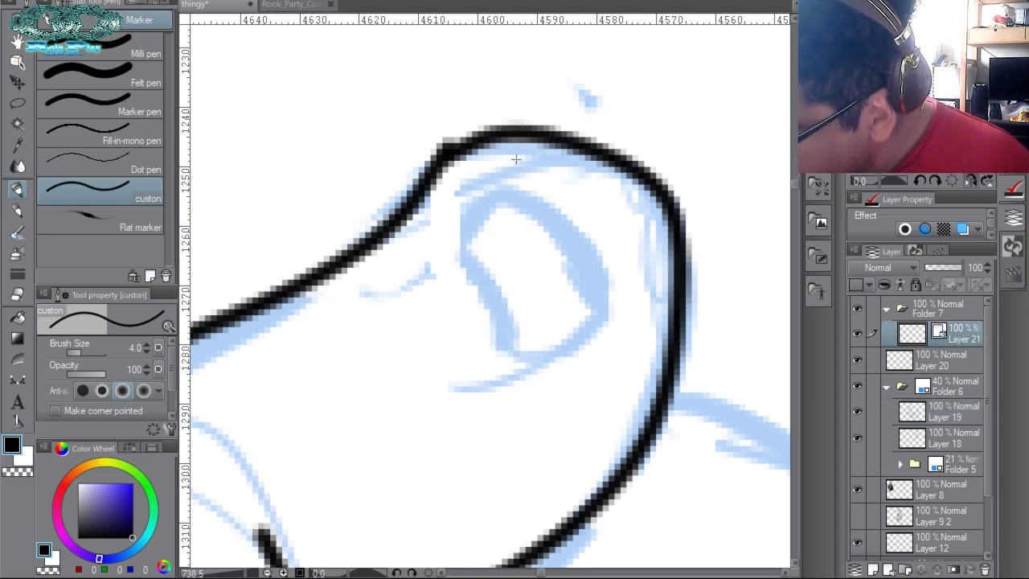
mouse_move(468, 261)
mouse_down()
mouse_move(508, 345)
mouse_move(492, 289)
mouse_move(462, 256)
mouse_move(484, 204)
mouse_move(531, 209)
mouse_move(580, 263)
mouse_move(598, 308)
mouse_move(471, 301)
mouse_up()
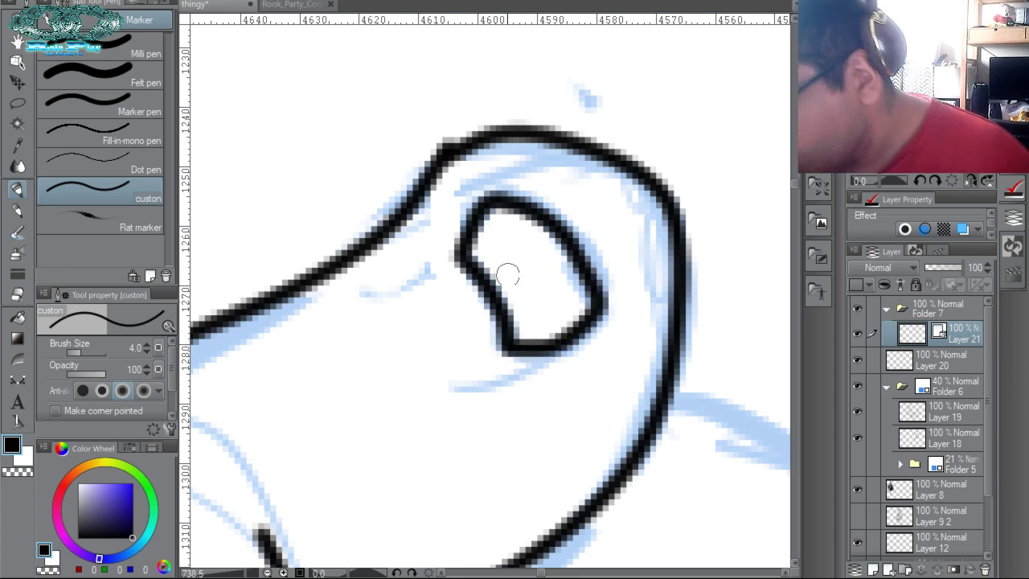
Move the end point of the short finger curve beside the raised finger so it meets the neighbouring curled finger's outline.
key(ctrl+space)
drag(536, 352, 453, 276)
drag(537, 326, 592, 147)
drag(588, 234, 553, 211)
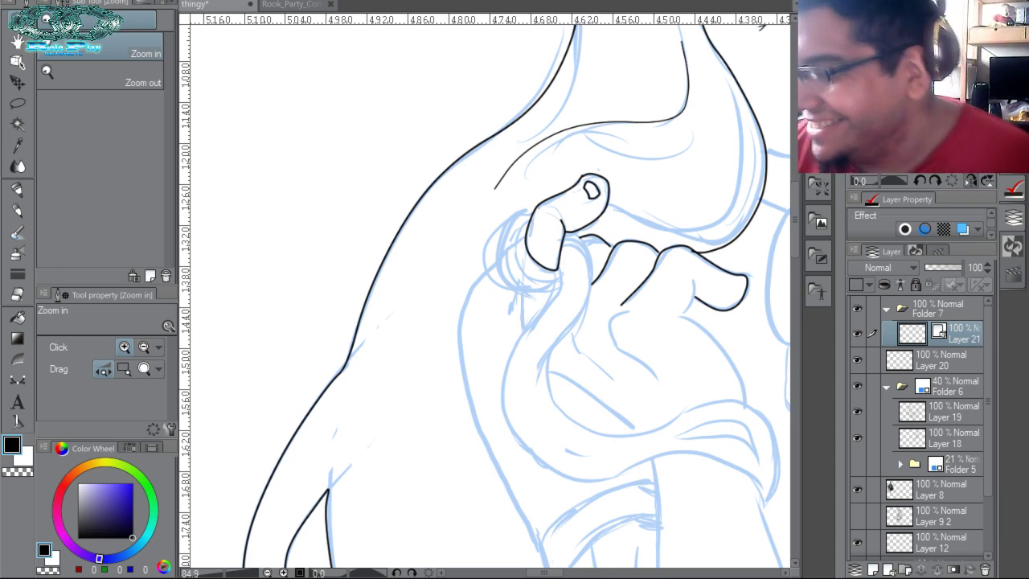
click(701, 264)
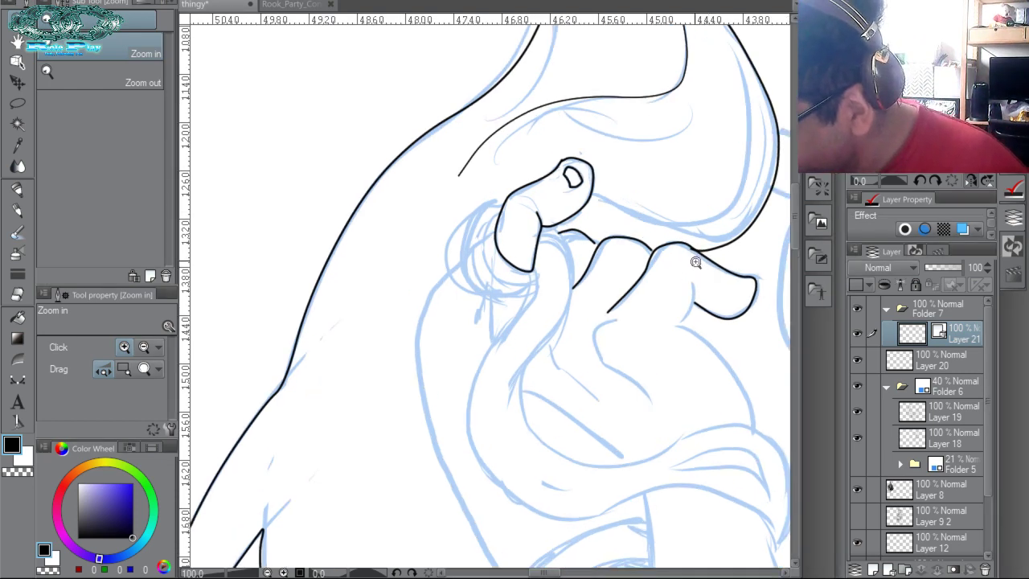
click(697, 269)
key(e)
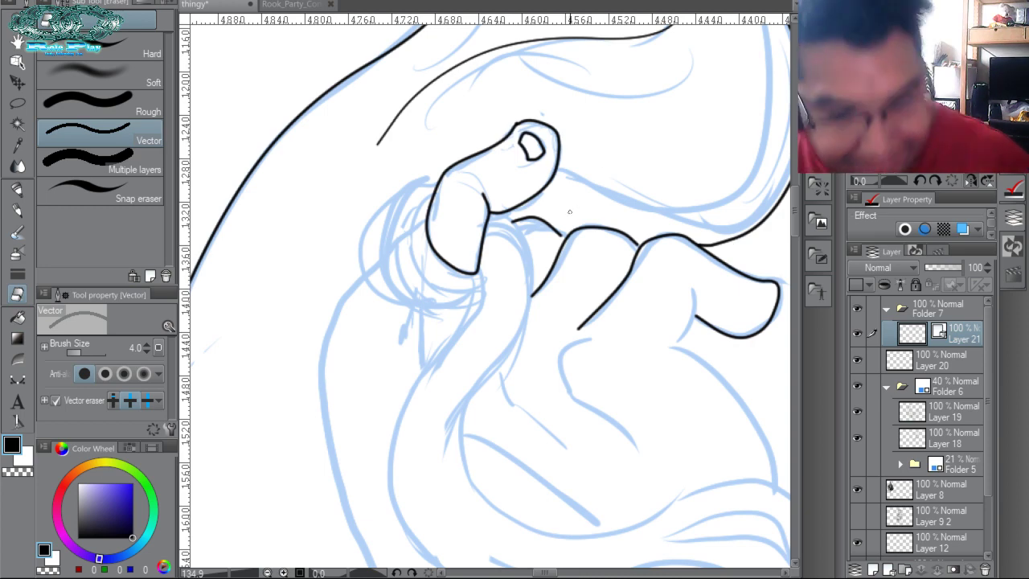
key(o)
click(566, 241)
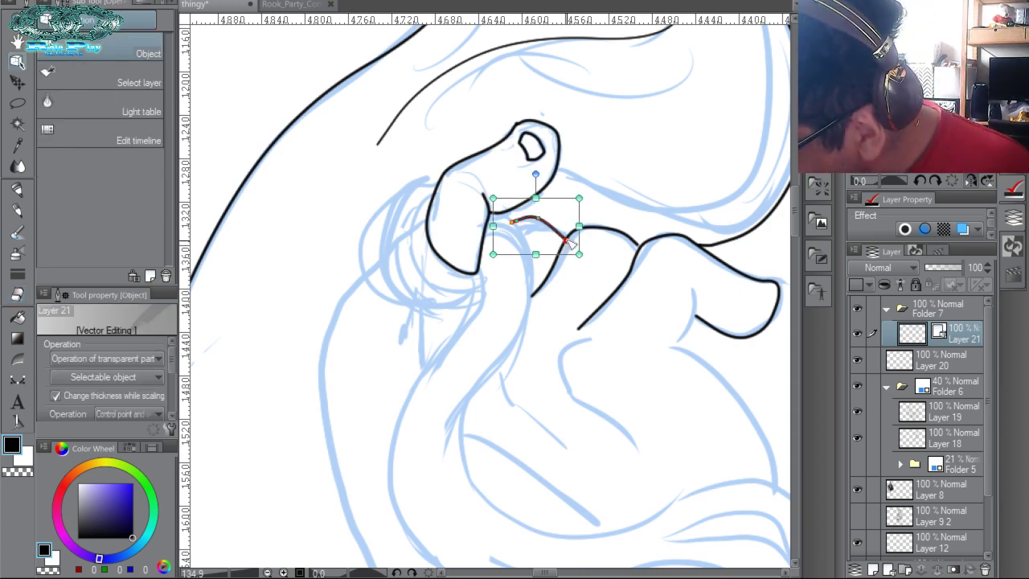
click(624, 326)
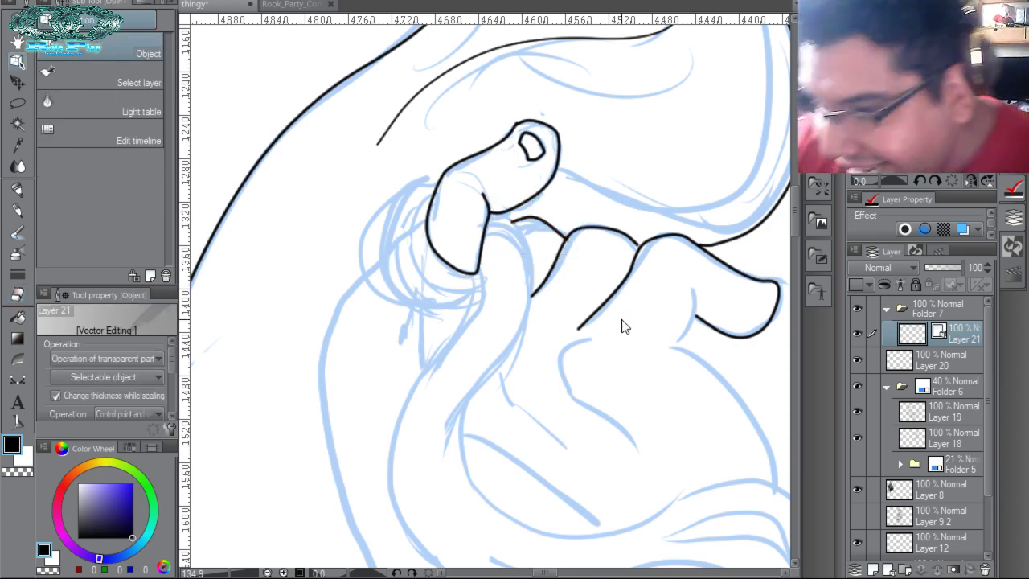
Ink the inner edge of the long curved band from beneath the raised finger around to its pointed tip with Continuous curves.
click(17, 379)
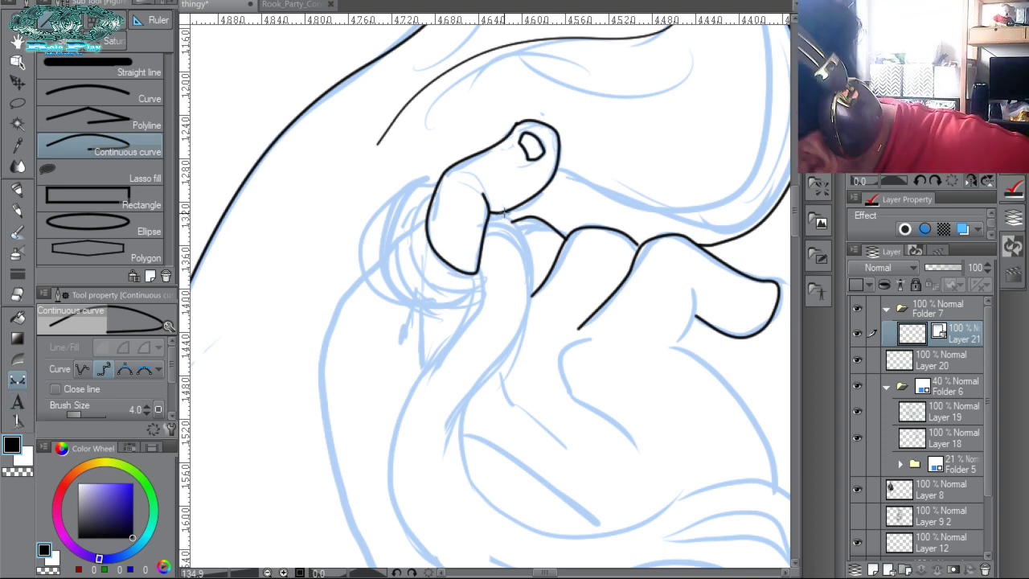
click(530, 256)
click(533, 289)
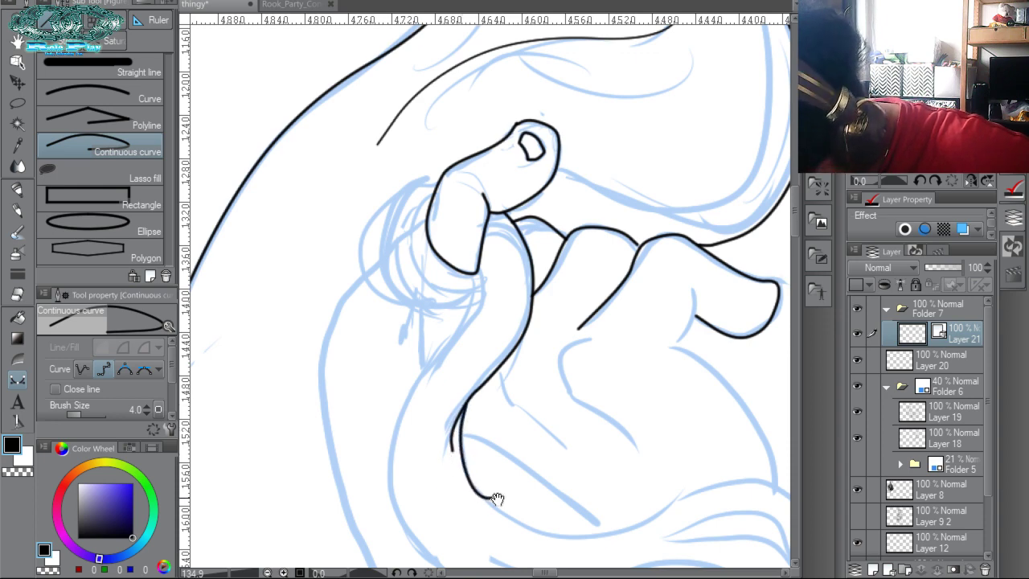
drag(526, 520, 426, 415)
click(440, 428)
click(489, 432)
click(526, 424)
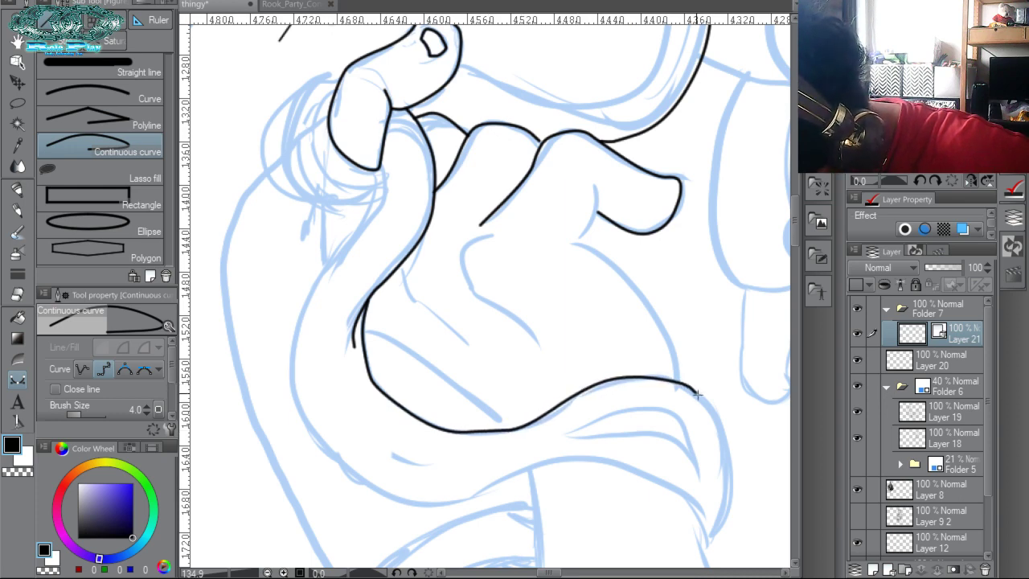
drag(705, 401, 511, 271)
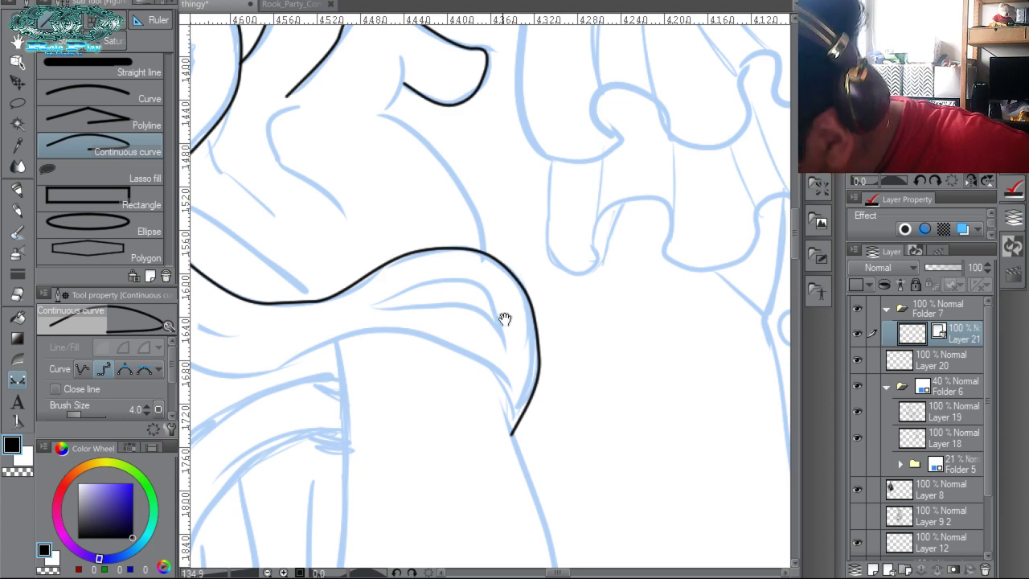
Ink the opposite edge of the curved band from near its tip back up to the raised finger with a Continuous curve.
drag(503, 319, 551, 305)
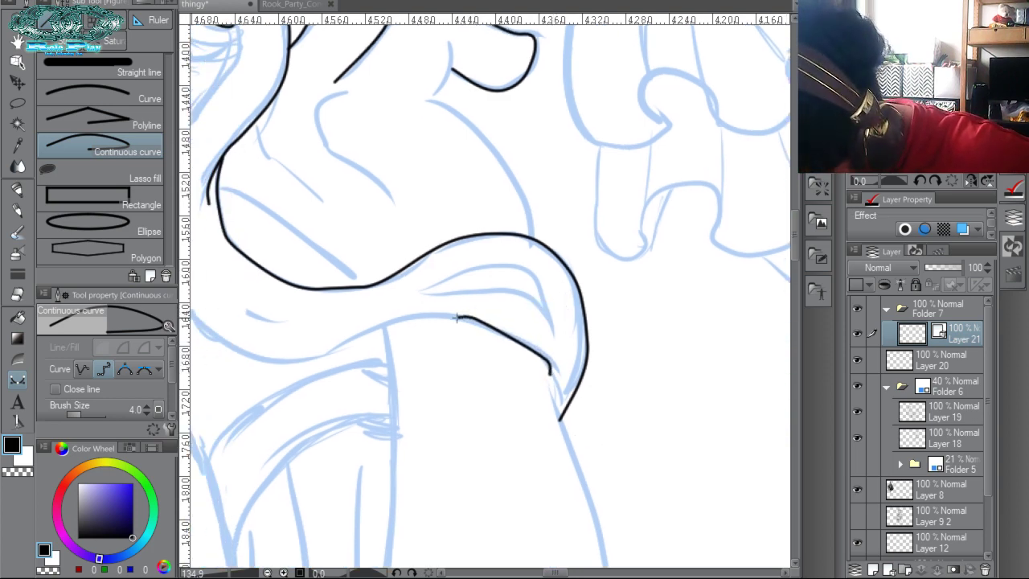
click(379, 327)
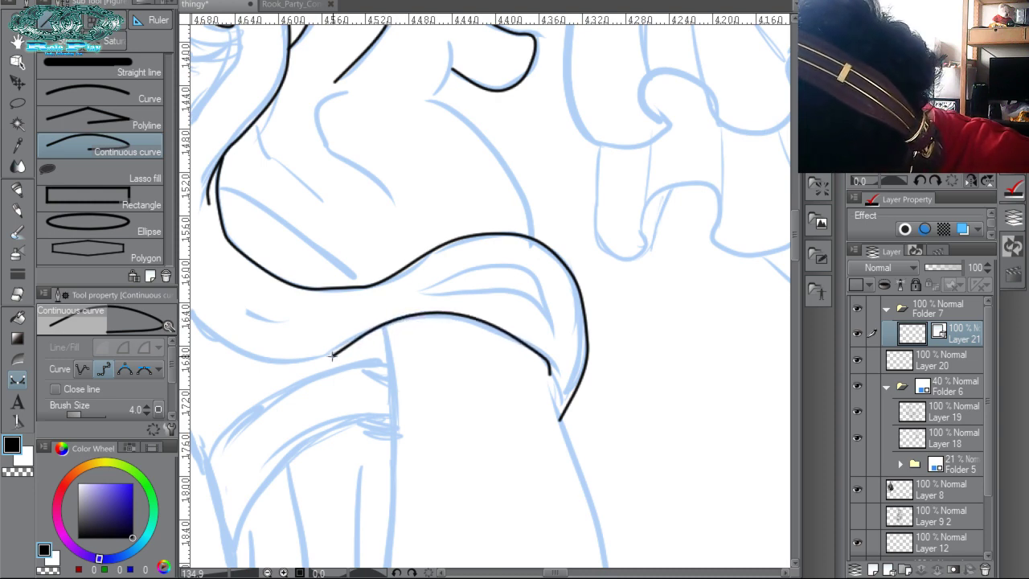
drag(331, 354, 536, 342)
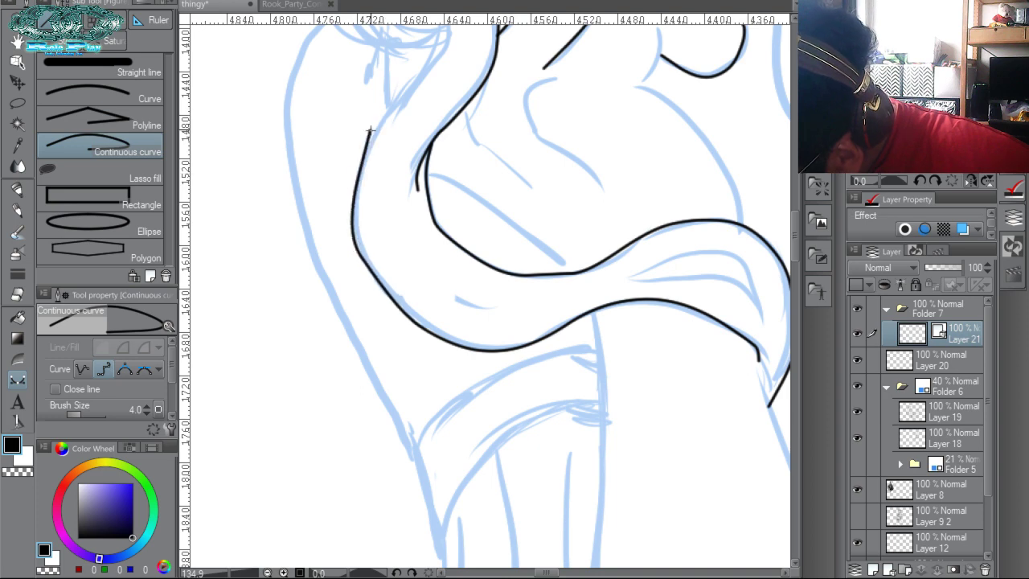
click(365, 155)
drag(419, 123, 444, 258)
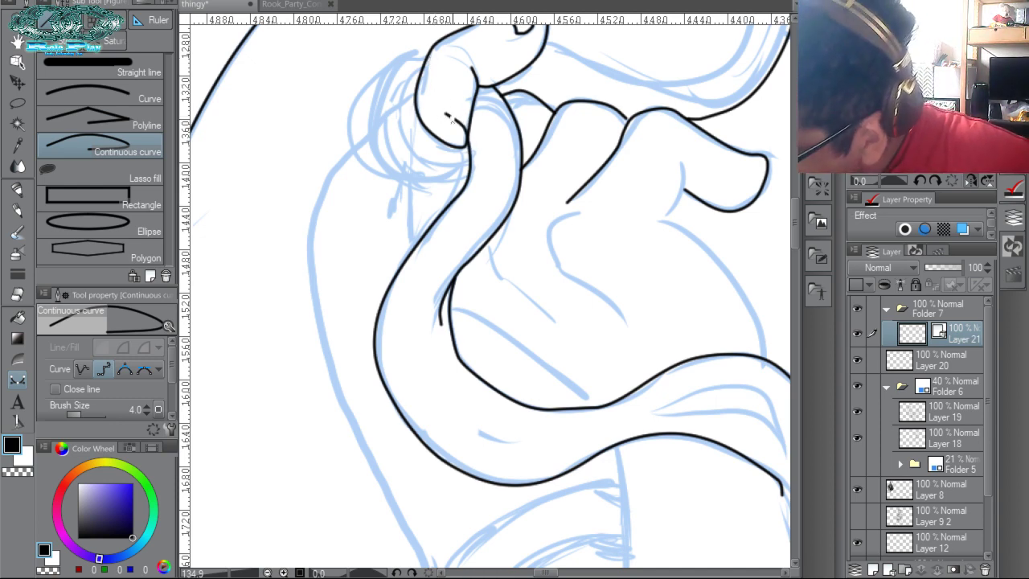
key(Return)
Ink a narrow crescent detail inside the band's bend near its tip with two Continuous curves, trimming the overshooting ends.
drag(447, 52, 498, 146)
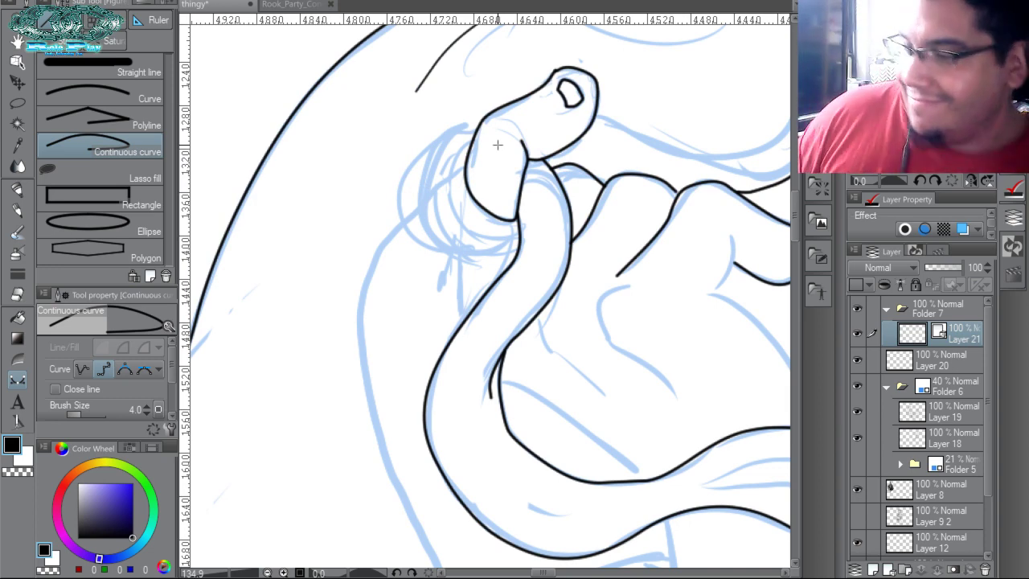
drag(560, 289, 379, 268)
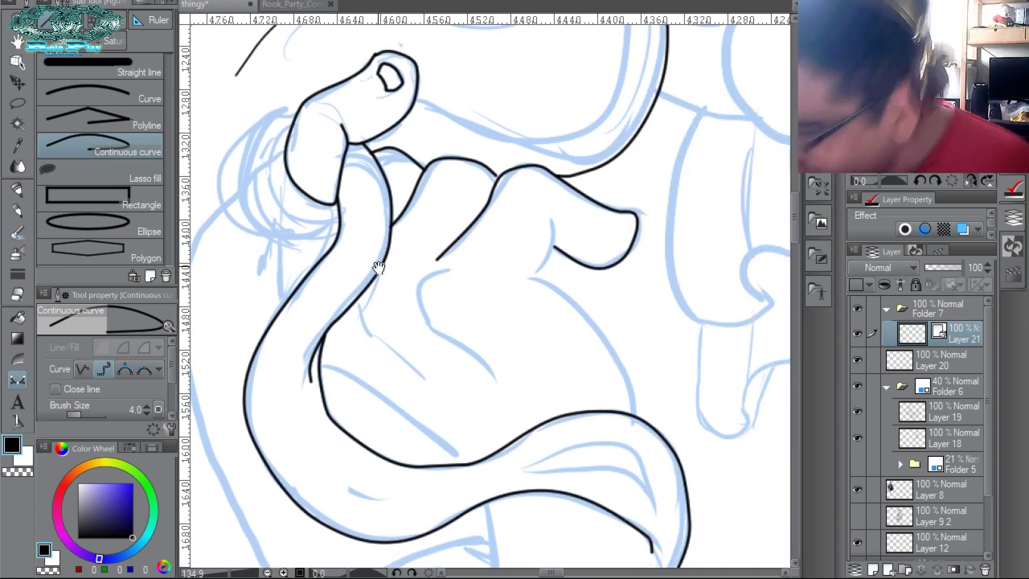
drag(589, 340, 485, 188)
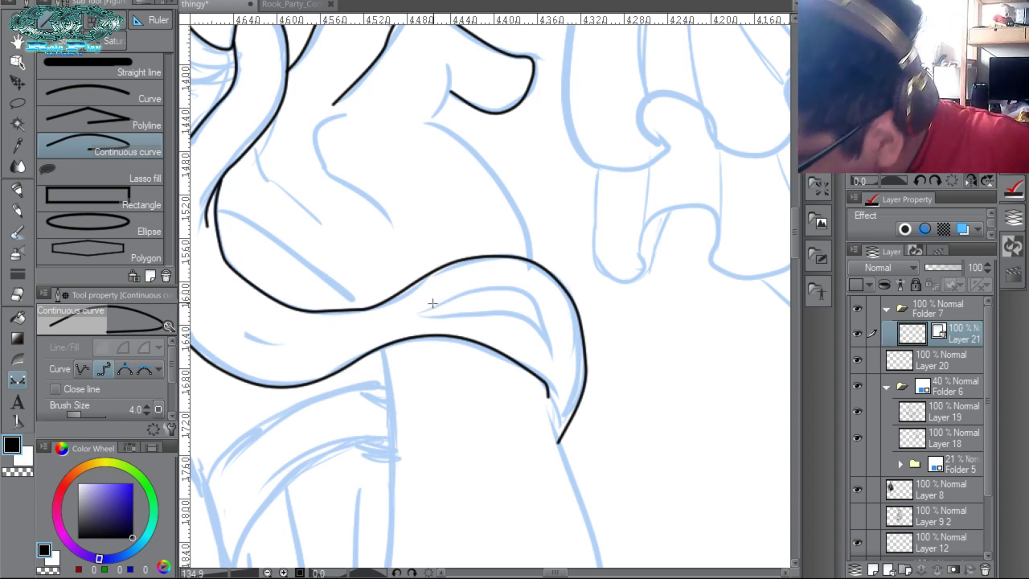
mouse_move(411, 306)
mouse_down()
mouse_move(513, 300)
mouse_move(537, 315)
mouse_move(556, 356)
mouse_move(551, 310)
mouse_move(537, 288)
mouse_move(511, 278)
mouse_move(460, 280)
mouse_move(414, 304)
mouse_up()
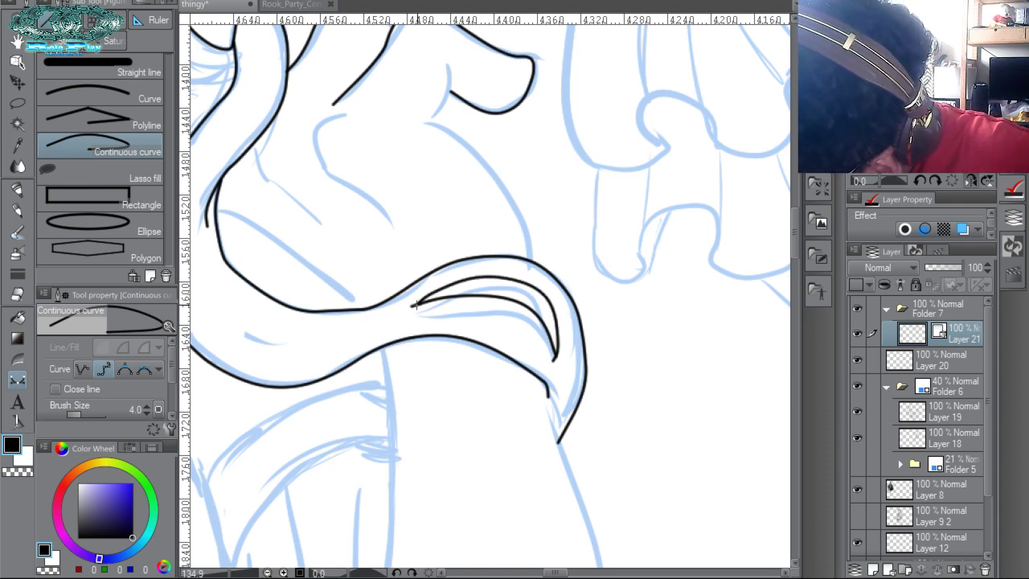
drag(550, 359, 568, 373)
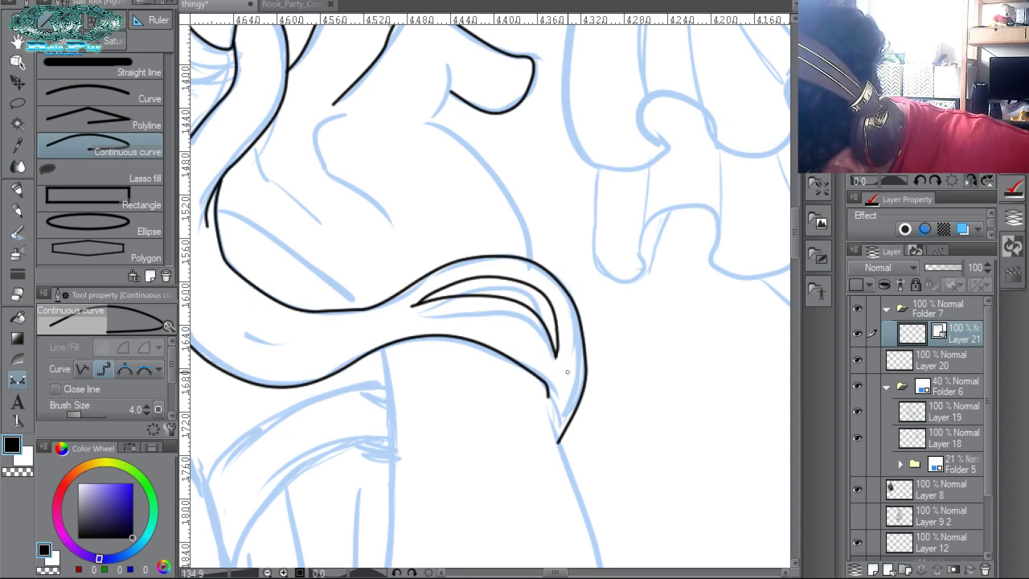
drag(413, 311, 414, 297)
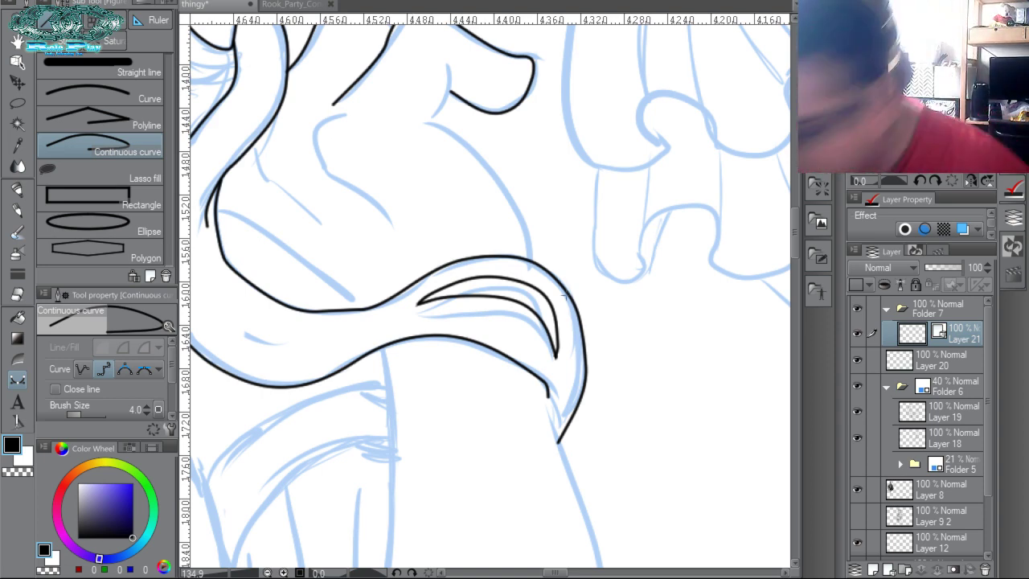
Extend the crescent's lower line past its upper line, reshape its curve, and trim the crossing into a sharp point.
key(o)
click(556, 349)
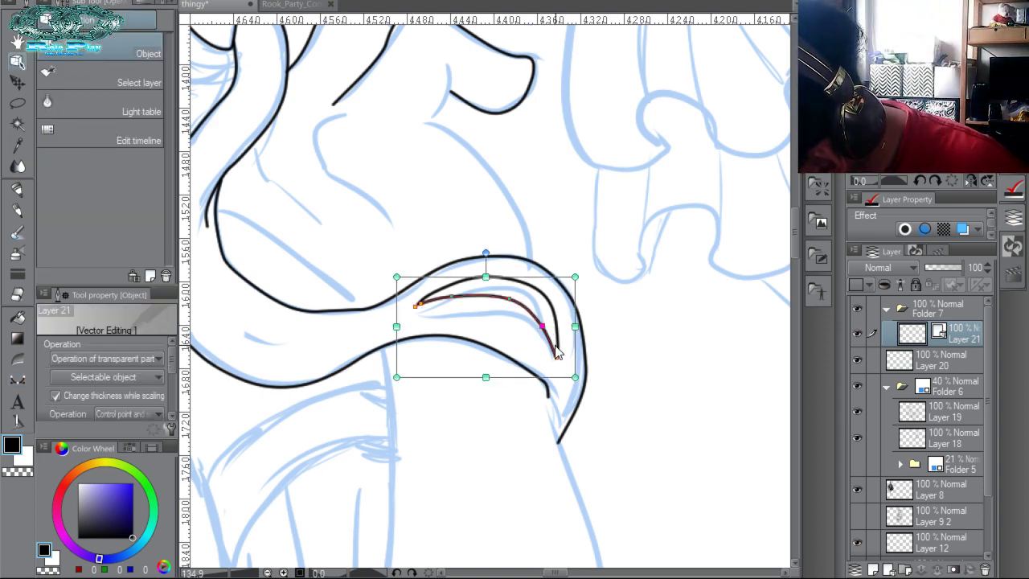
drag(562, 362, 566, 367)
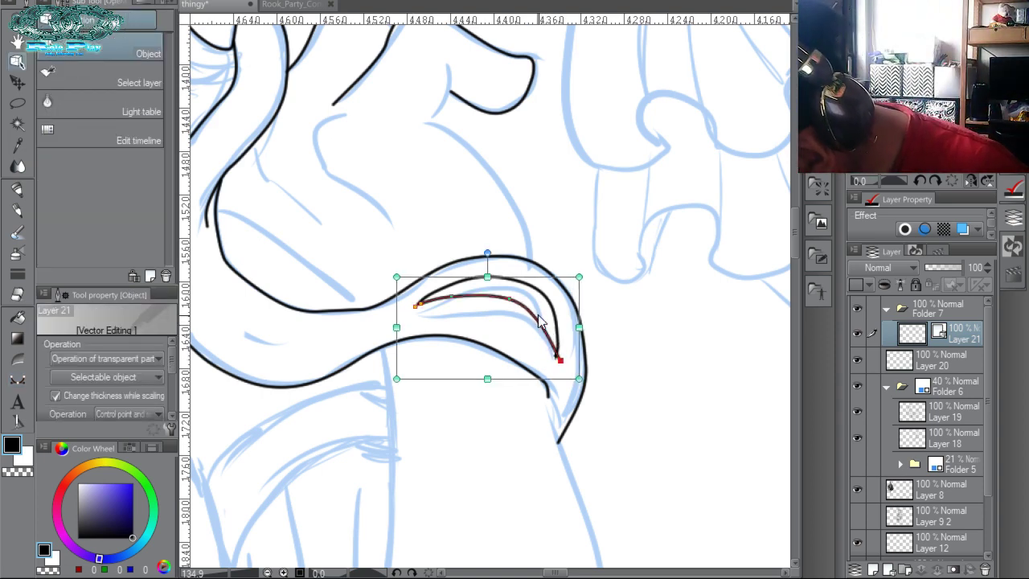
drag(512, 299, 515, 297)
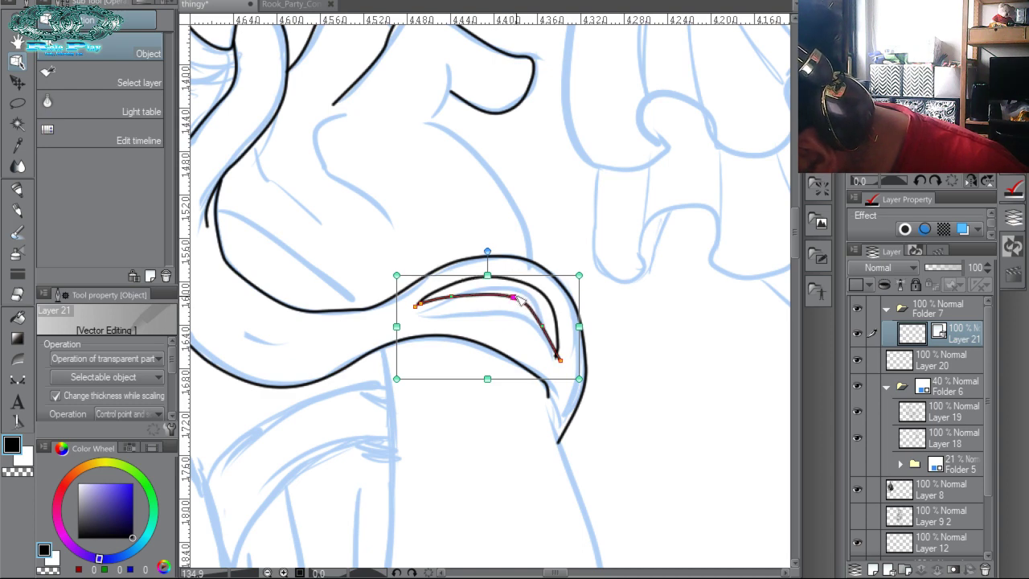
drag(565, 362, 582, 397)
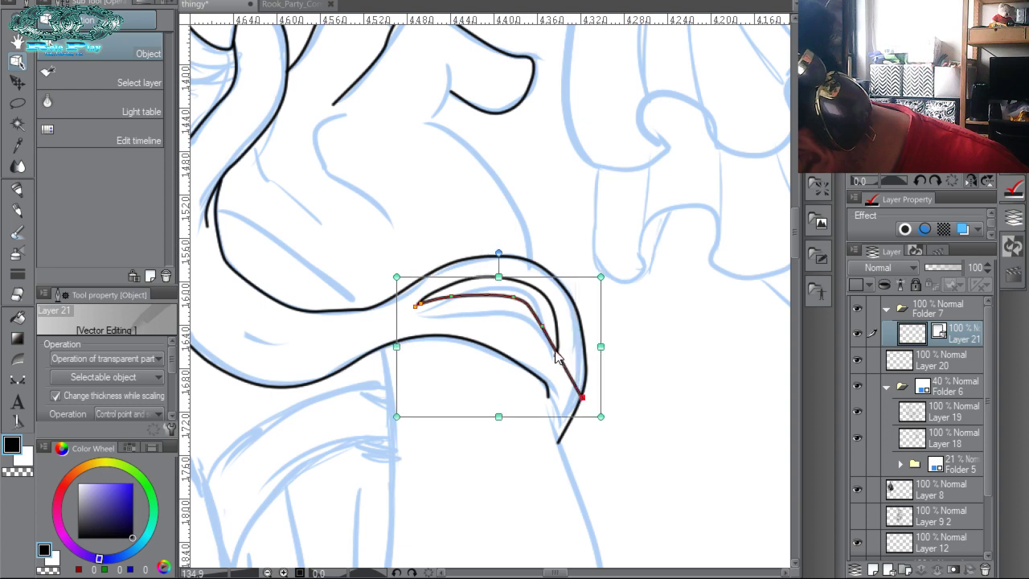
drag(552, 330, 568, 337)
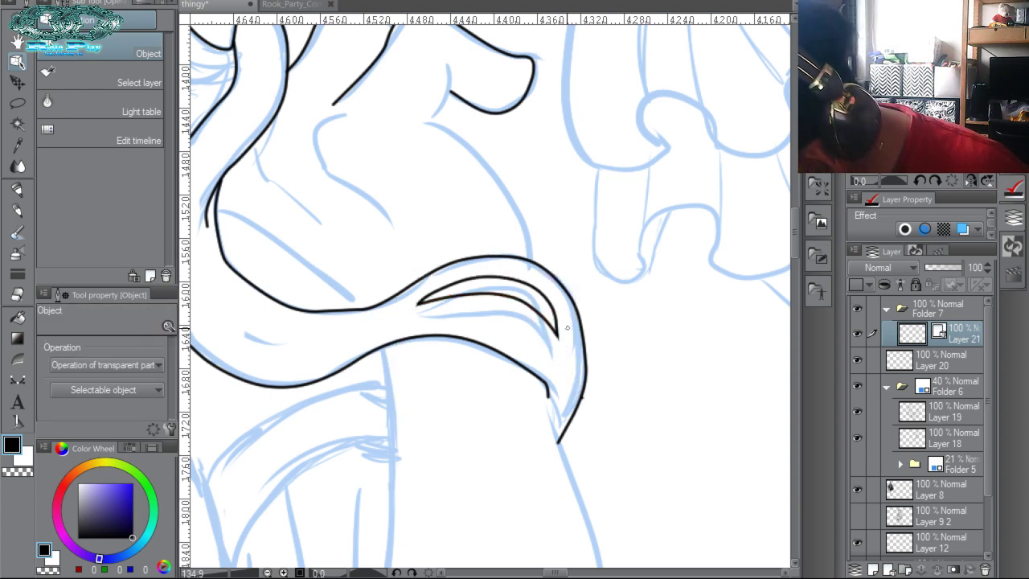
Reshape the curved band's outer edge just above its pointed tip to smooth out the kink.
click(582, 399)
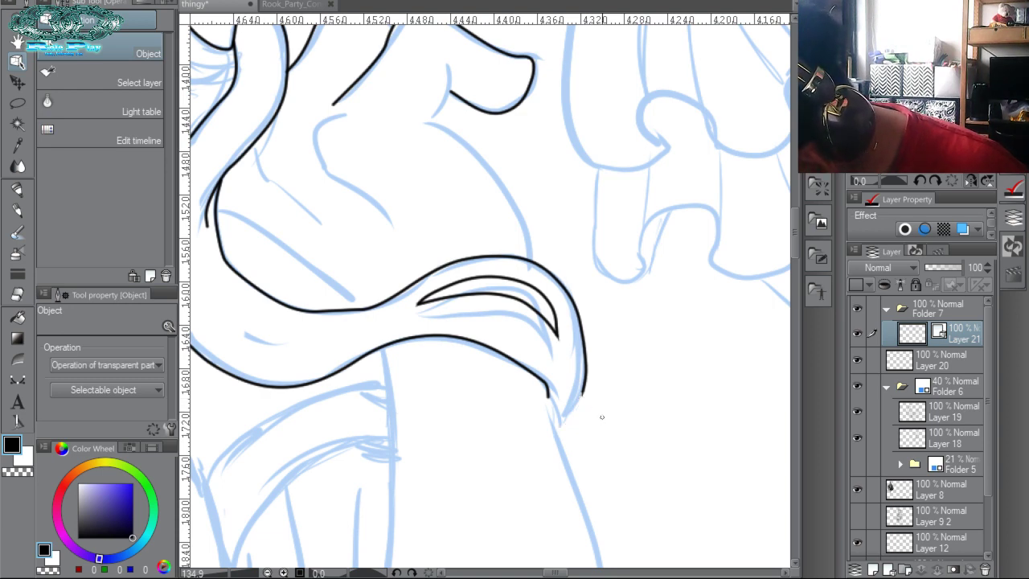
click(585, 358)
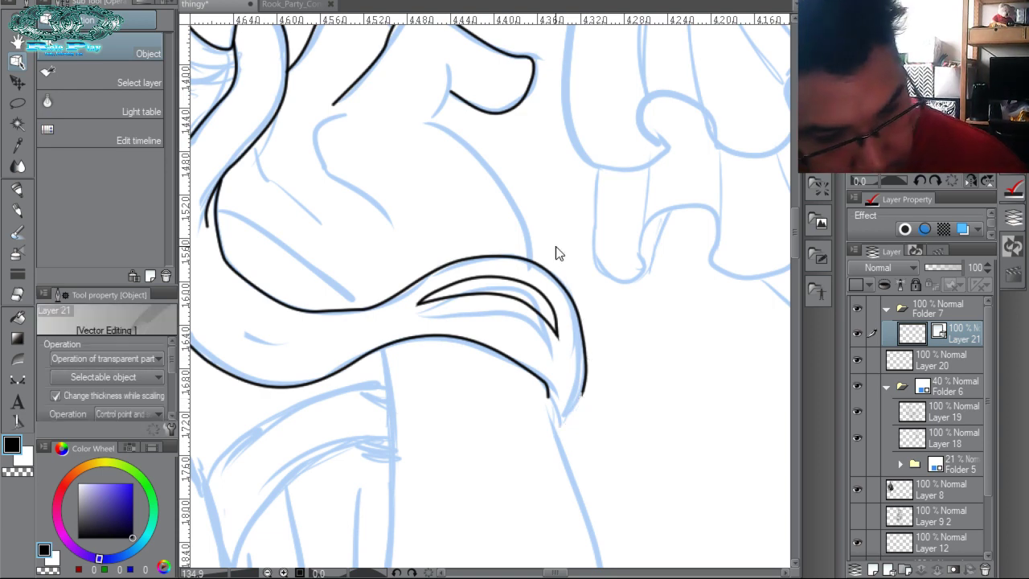
click(586, 403)
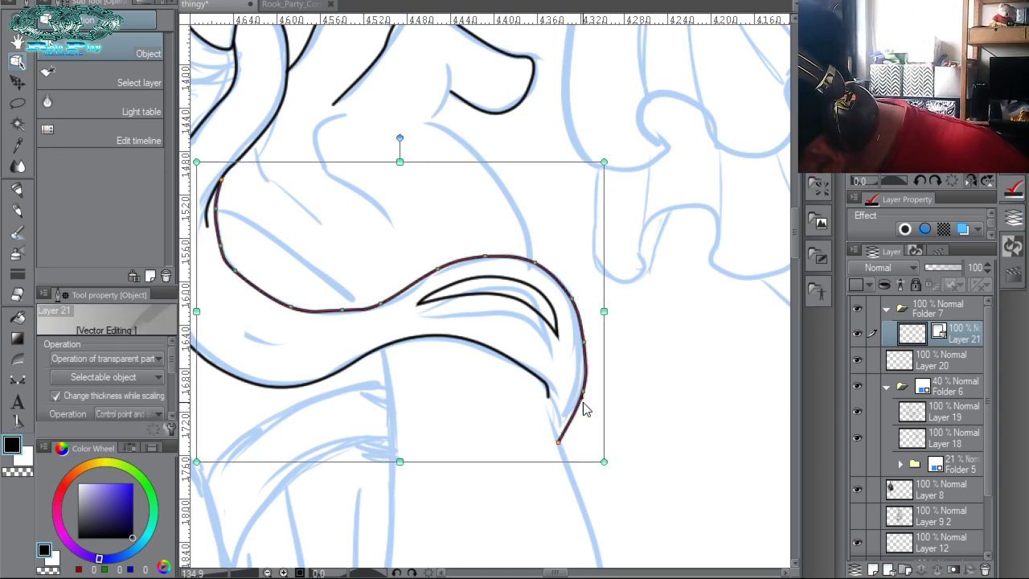
click(594, 406)
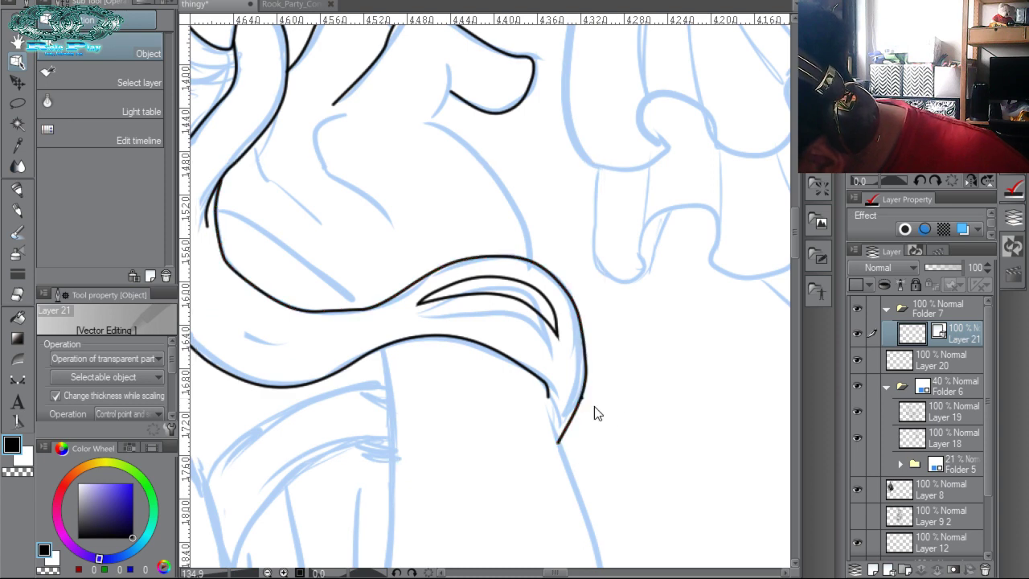
click(587, 409)
click(595, 430)
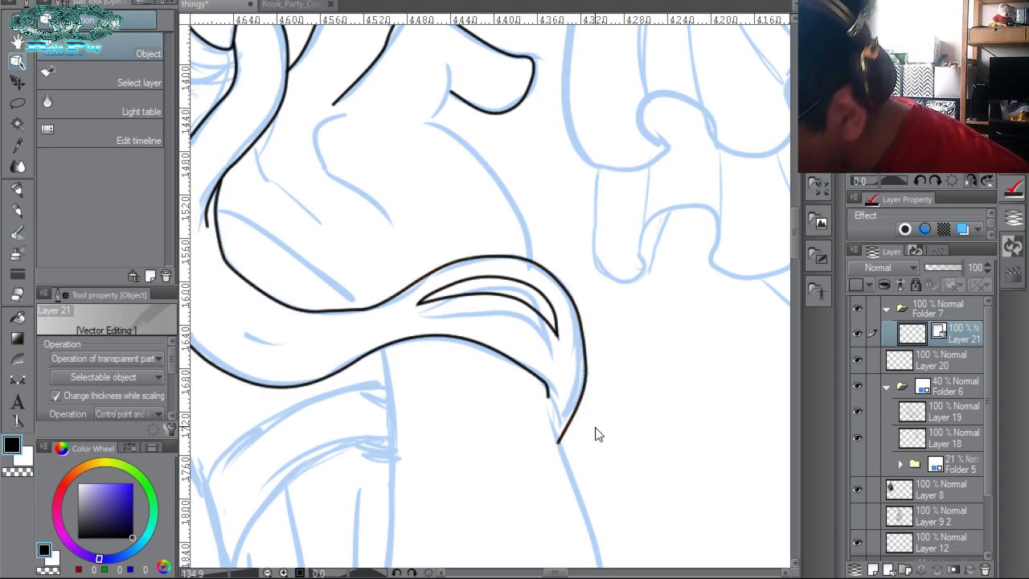
Add a new vector layer directly above Layer 21 for the loop around the raised finger.
key(slash)
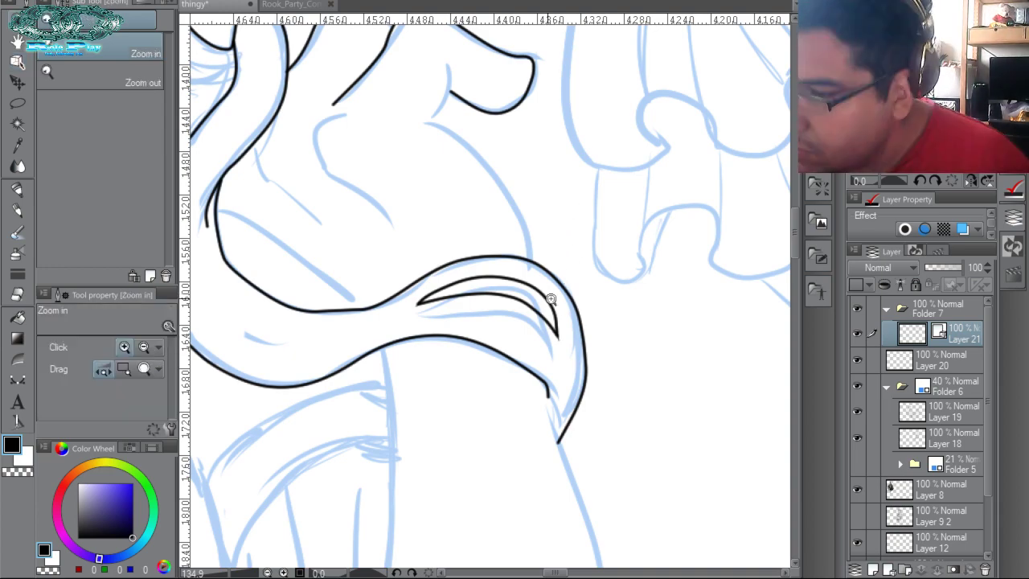
drag(553, 296, 494, 261)
scroll(573, 220, up, 4)
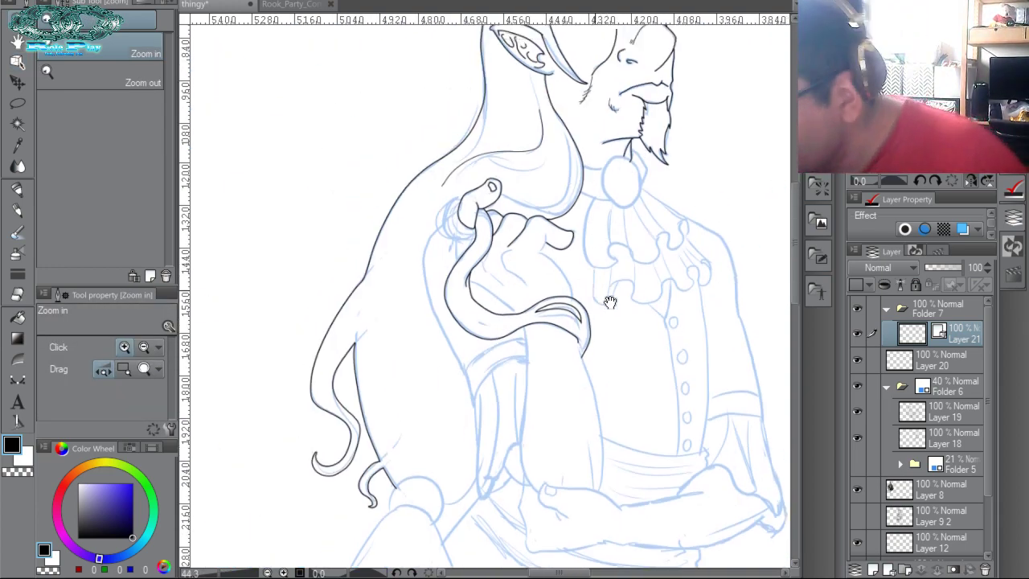
scroll(596, 313, up, 1)
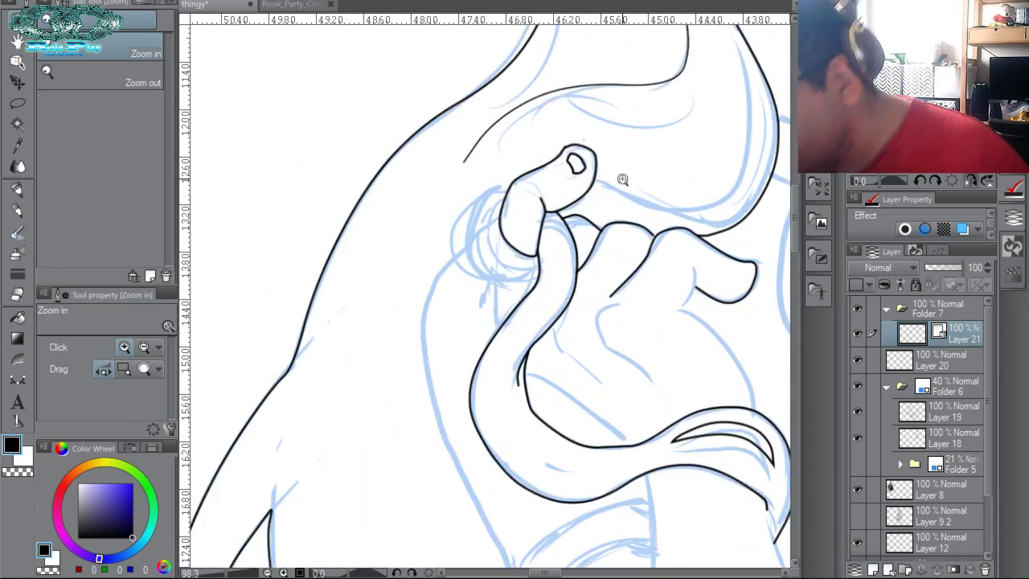
key(o)
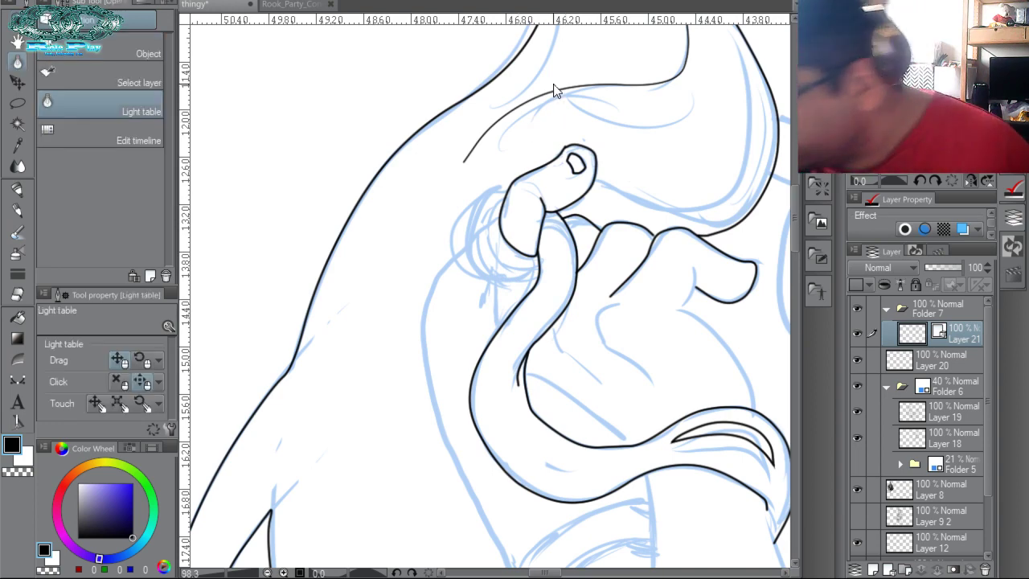
click(890, 568)
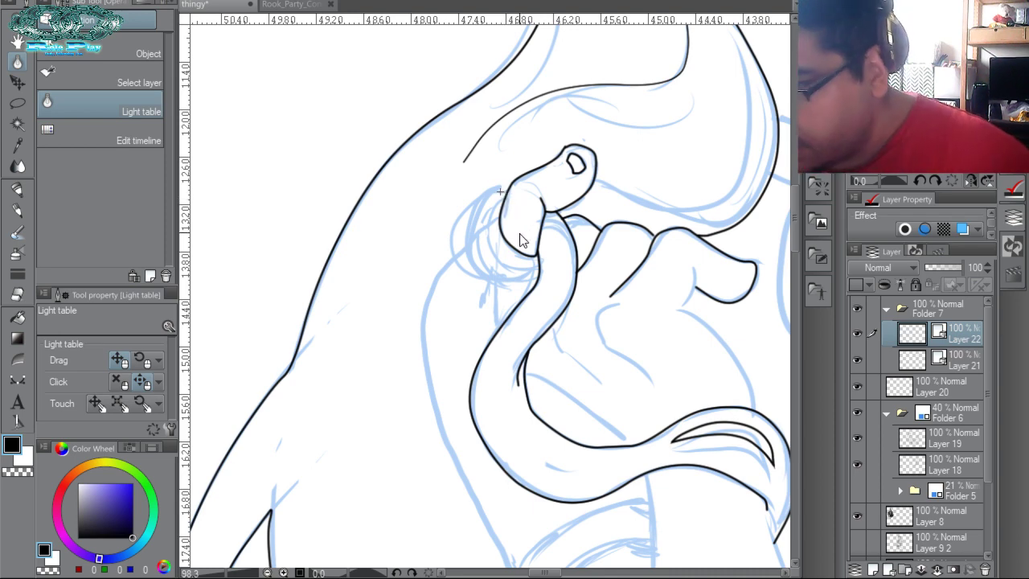
click(138, 48)
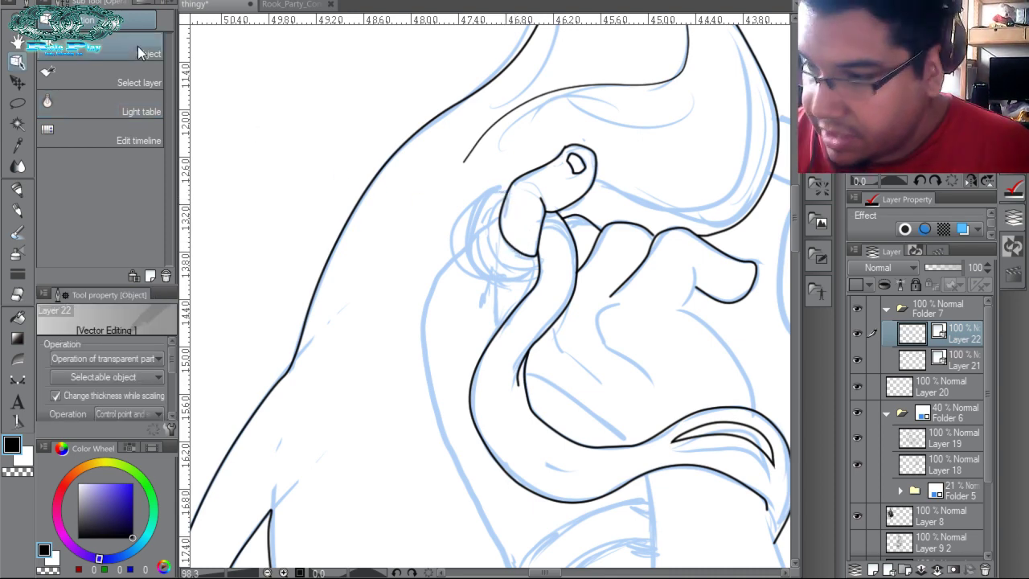
Ink the loop behind the raised finger and its inner line with the custon pen, and trim the overshooting ends.
key(p)
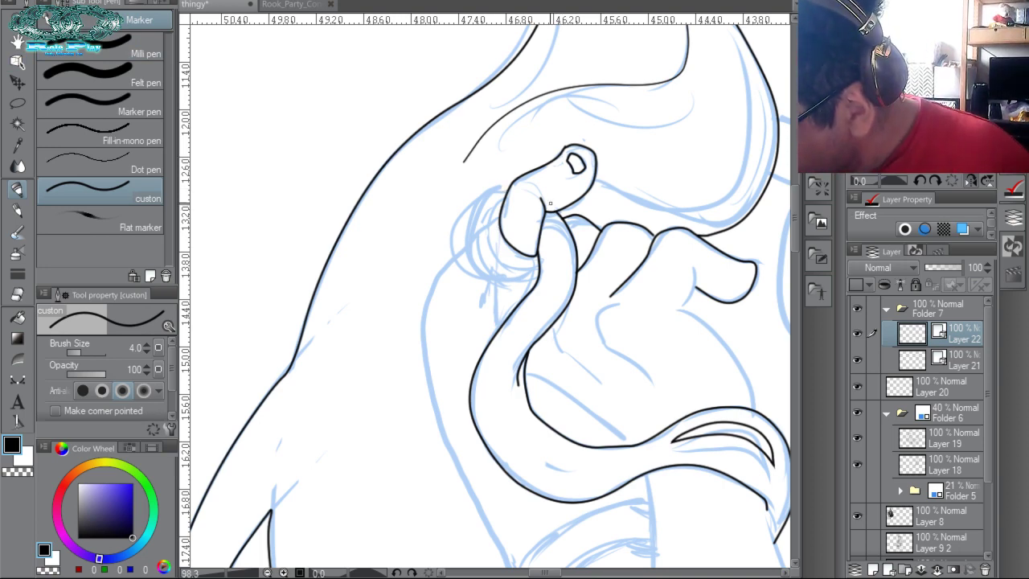
mouse_move(549, 197)
mouse_down()
mouse_move(523, 184)
mouse_move(551, 291)
mouse_up()
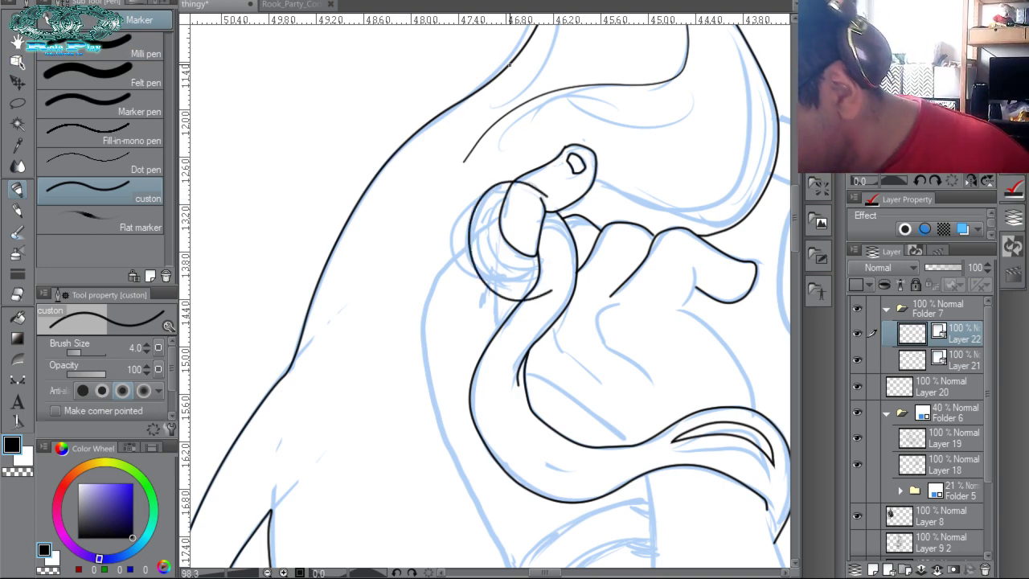
mouse_move(486, 189)
mouse_down()
mouse_move(473, 215)
mouse_move(494, 271)
mouse_up()
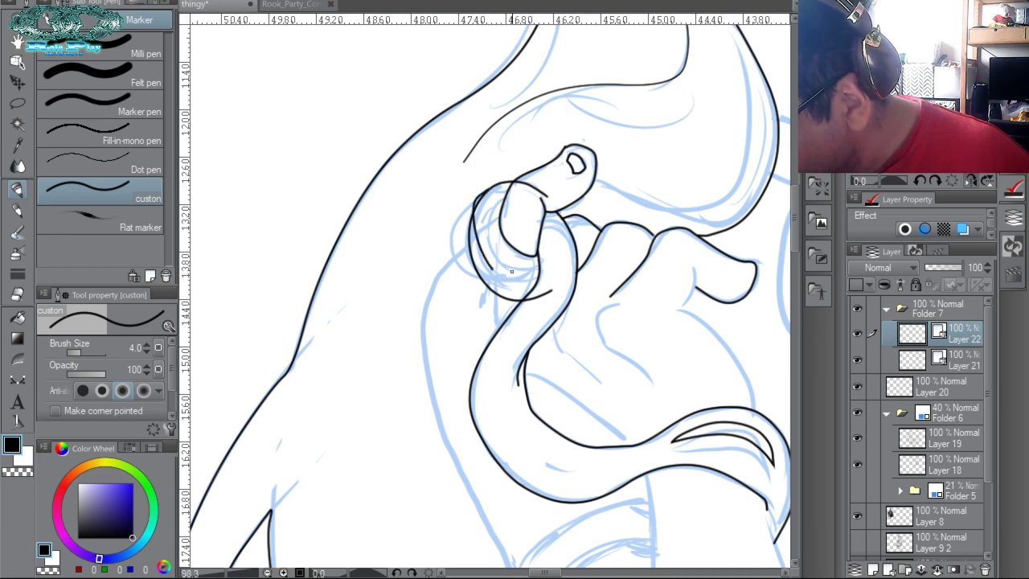
click(537, 190)
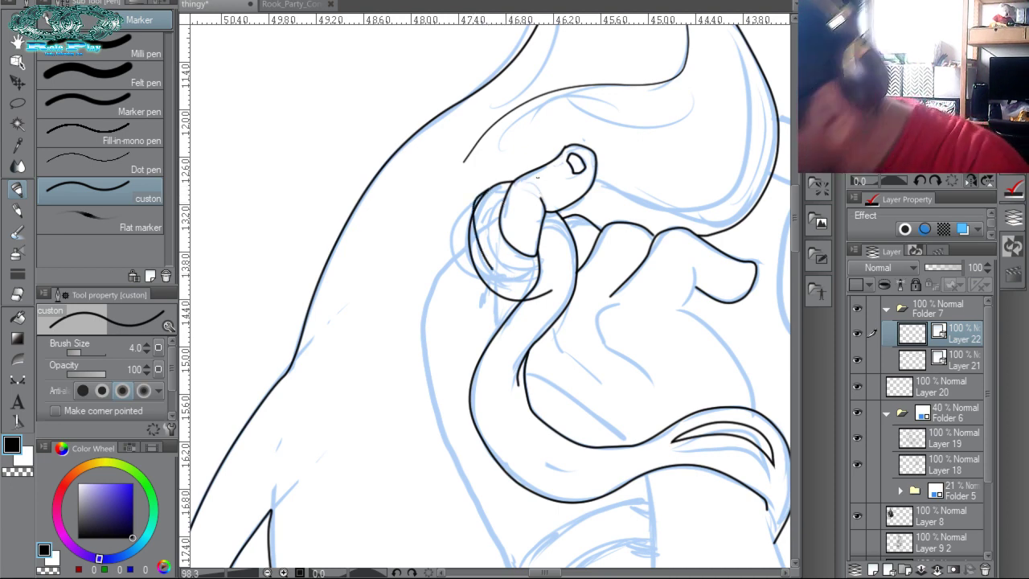
click(547, 294)
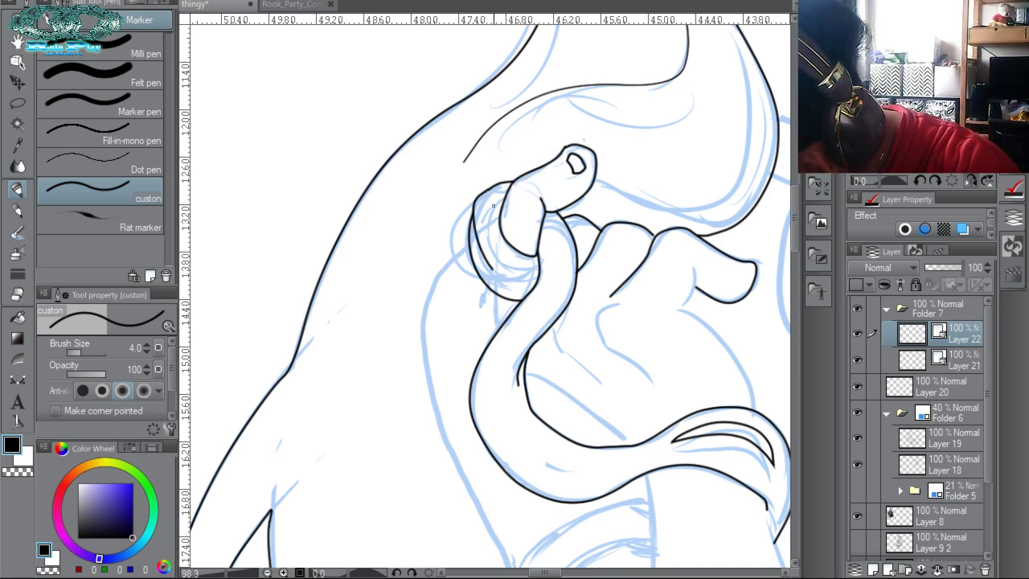
Ink a second strand line beneath the loop, curving from its outer side down to the band.
drag(479, 277, 505, 317)
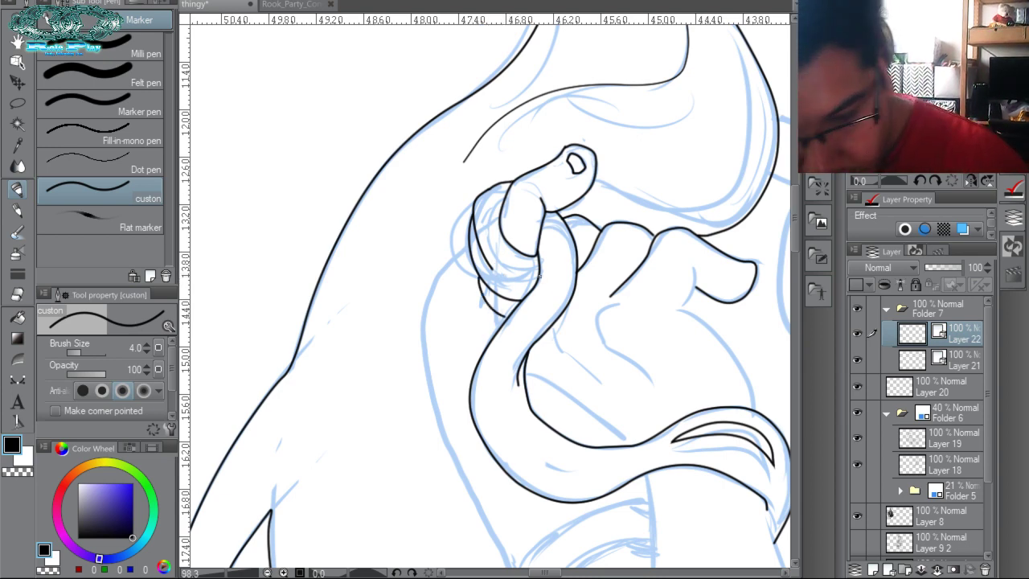
key(ctrl+z)
drag(469, 248, 514, 319)
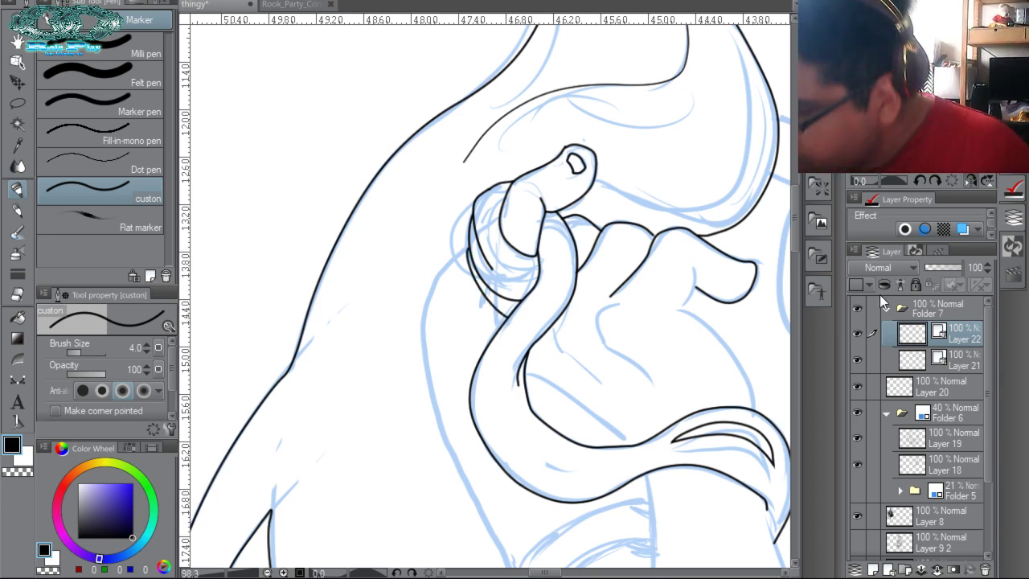
Ink the palm on Layer 21: its lower edge against the band, two inner creases and the outer contour down to the band.
click(956, 362)
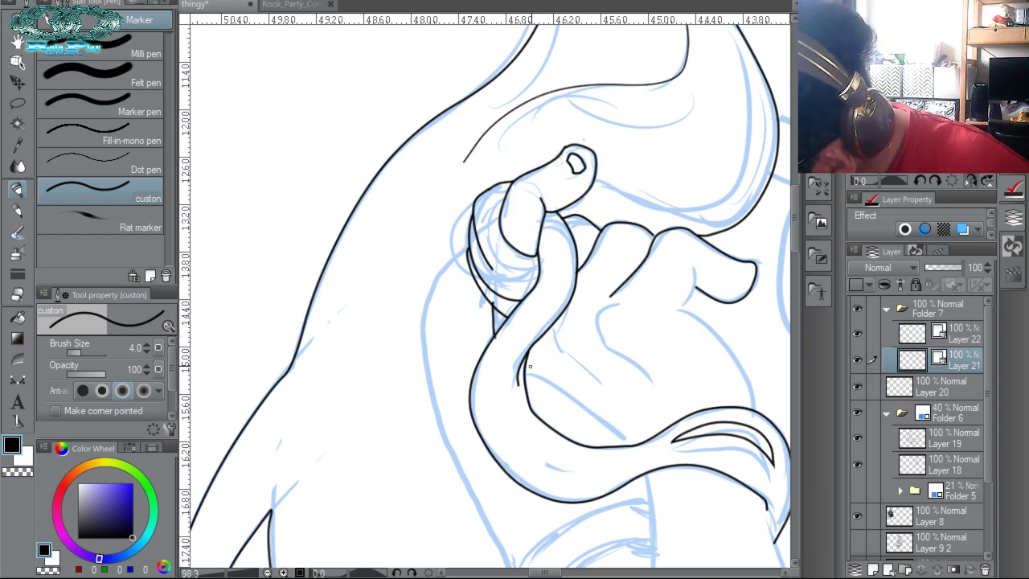
mouse_move(527, 371)
mouse_down()
mouse_move(565, 390)
mouse_move(639, 448)
mouse_up()
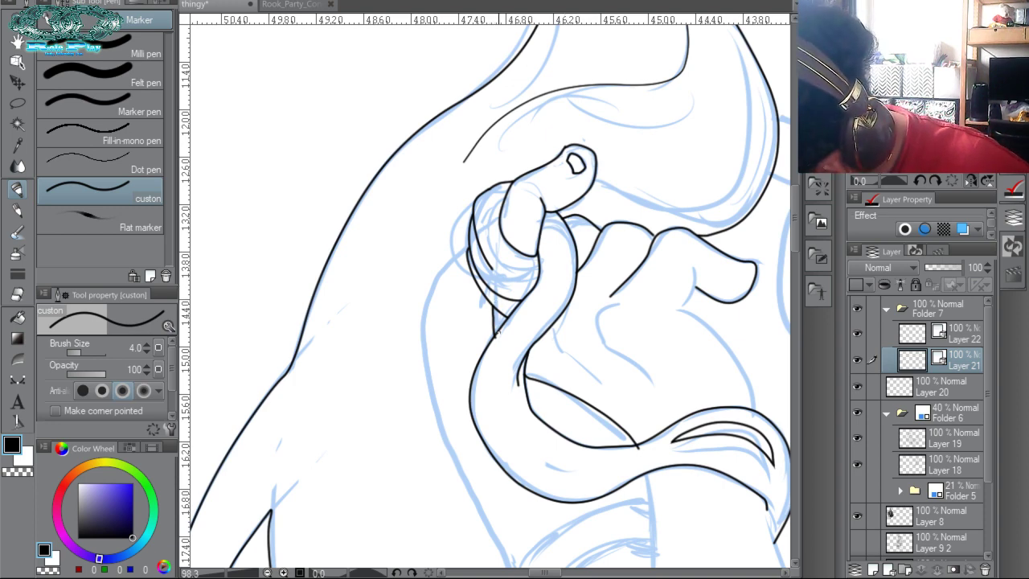
drag(632, 446, 533, 303)
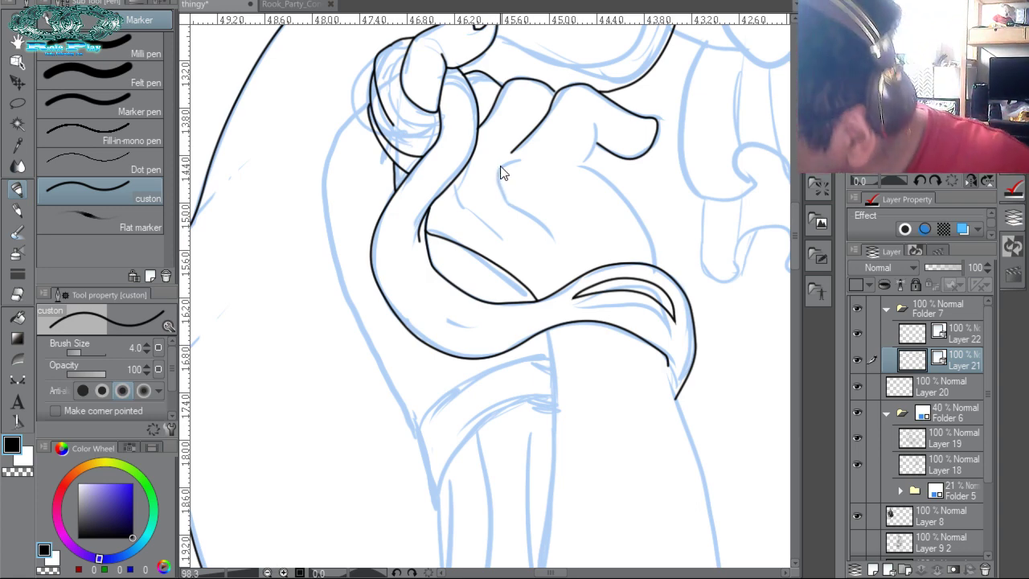
drag(504, 166, 524, 217)
key(ctrl+z)
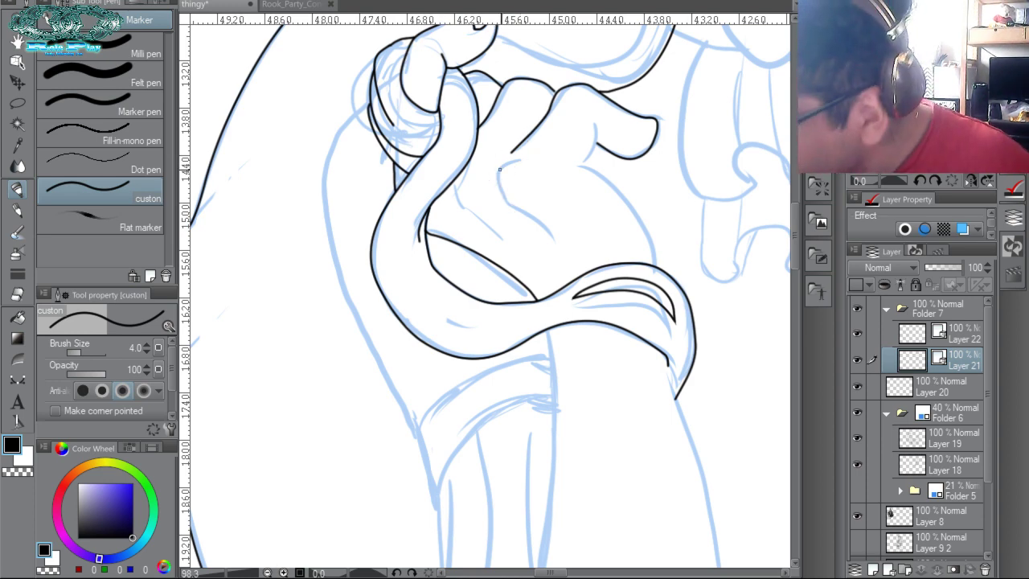
drag(498, 169, 558, 227)
key(ctrl+z)
mouse_move(497, 171)
mouse_down()
mouse_move(506, 199)
mouse_move(557, 239)
mouse_up()
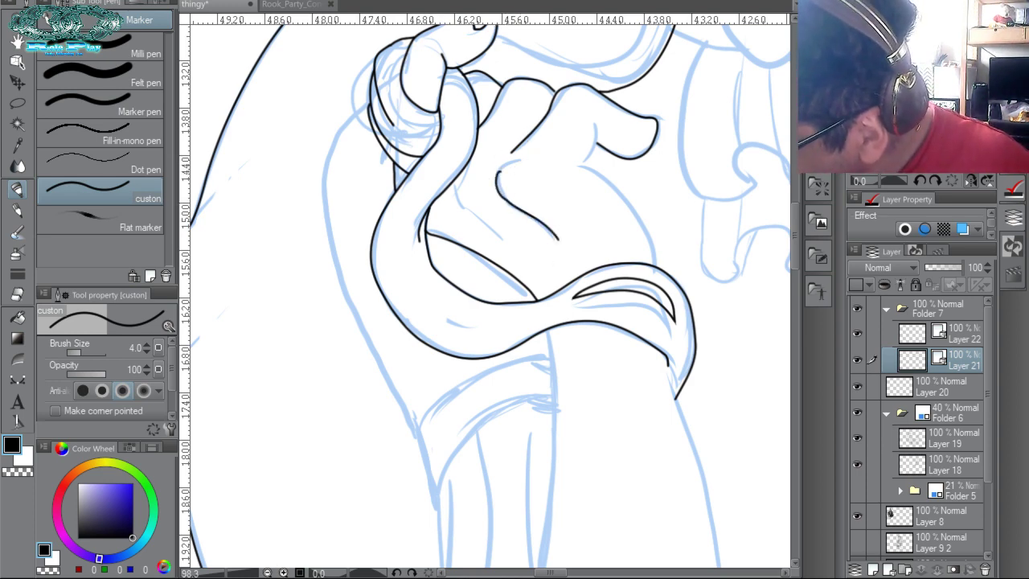
drag(455, 187, 507, 240)
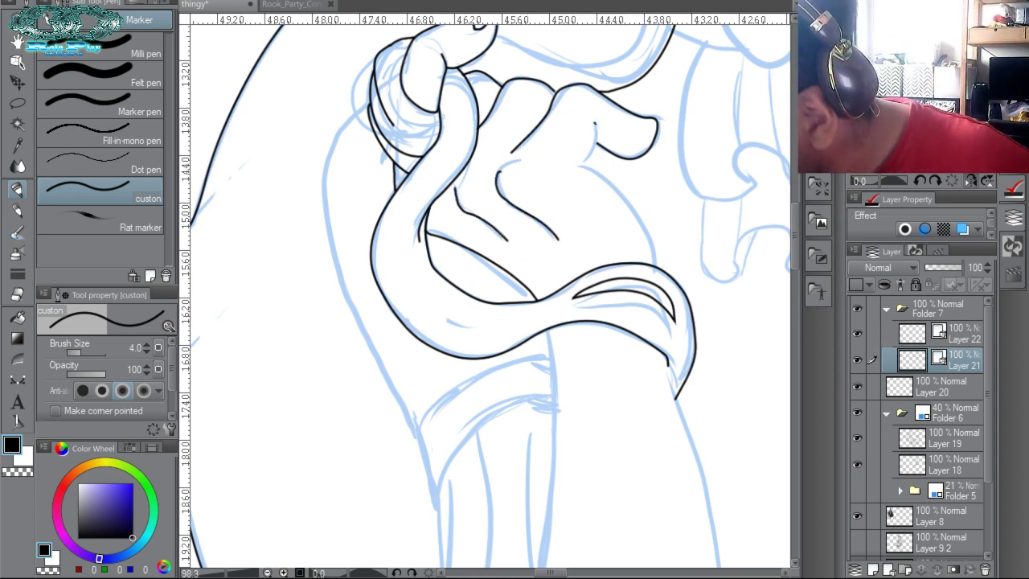
mouse_move(595, 123)
mouse_down()
mouse_move(597, 151)
mouse_move(654, 243)
mouse_move(653, 293)
mouse_up()
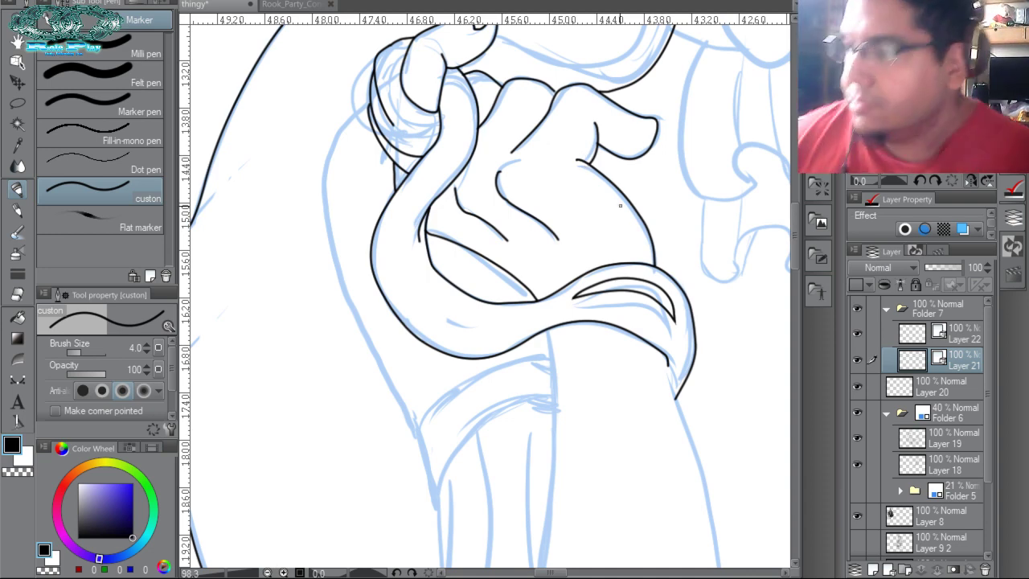
Smooth the longer palm crease by adjusting its upper end and deleting a surplus control point at its bend.
key(o)
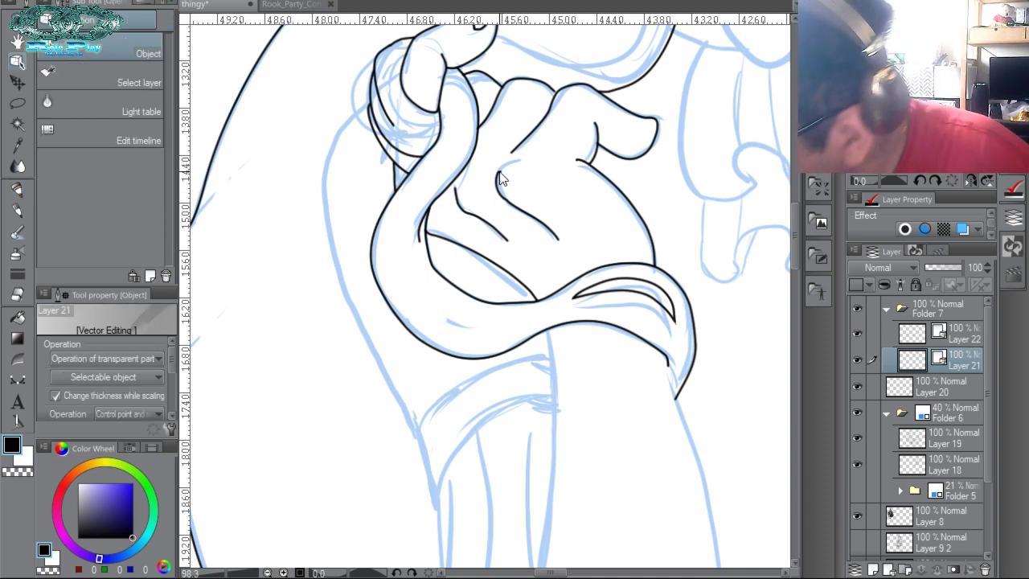
click(504, 171)
click(510, 177)
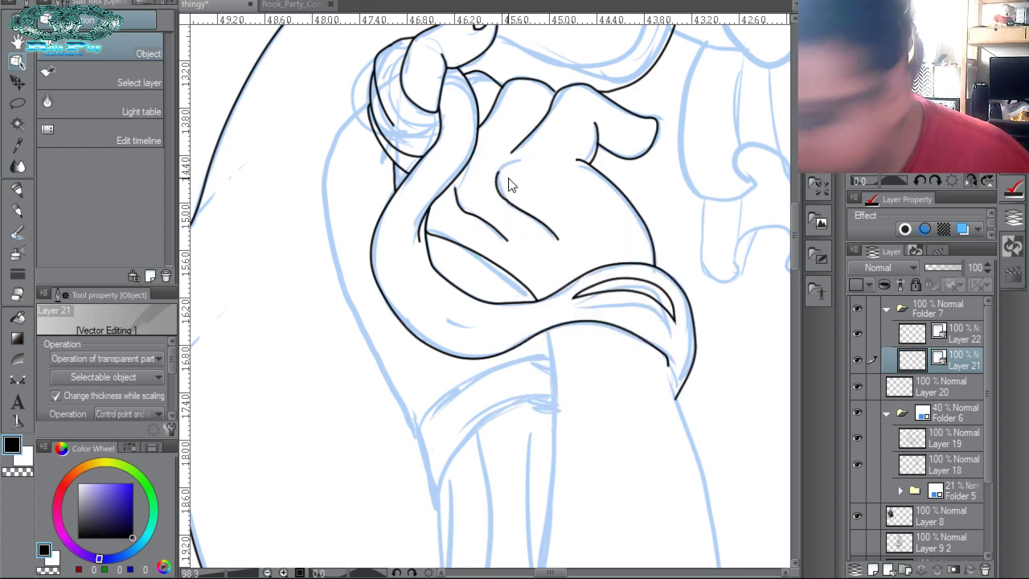
click(501, 178)
right_click(503, 171)
click(520, 93)
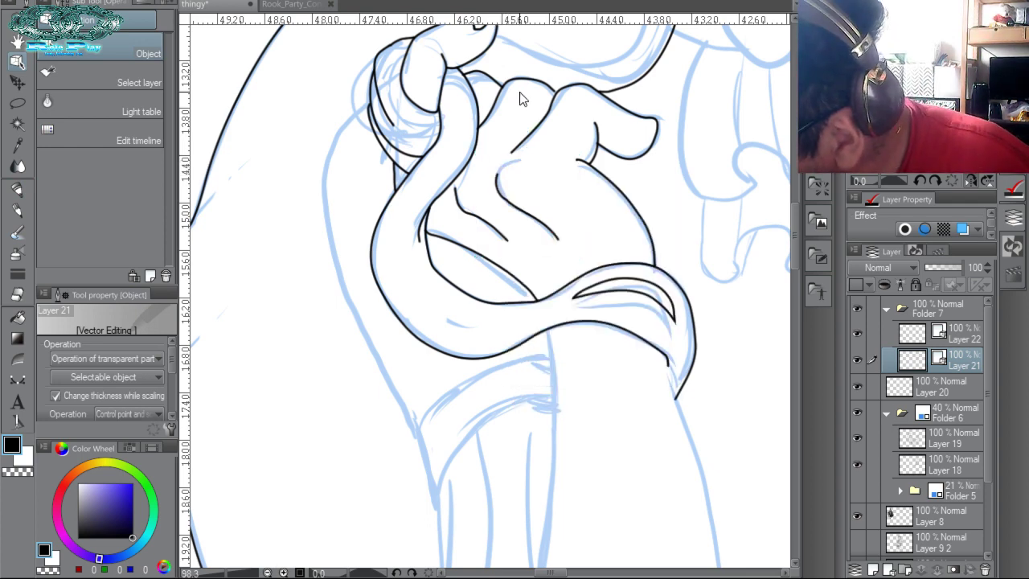
click(511, 206)
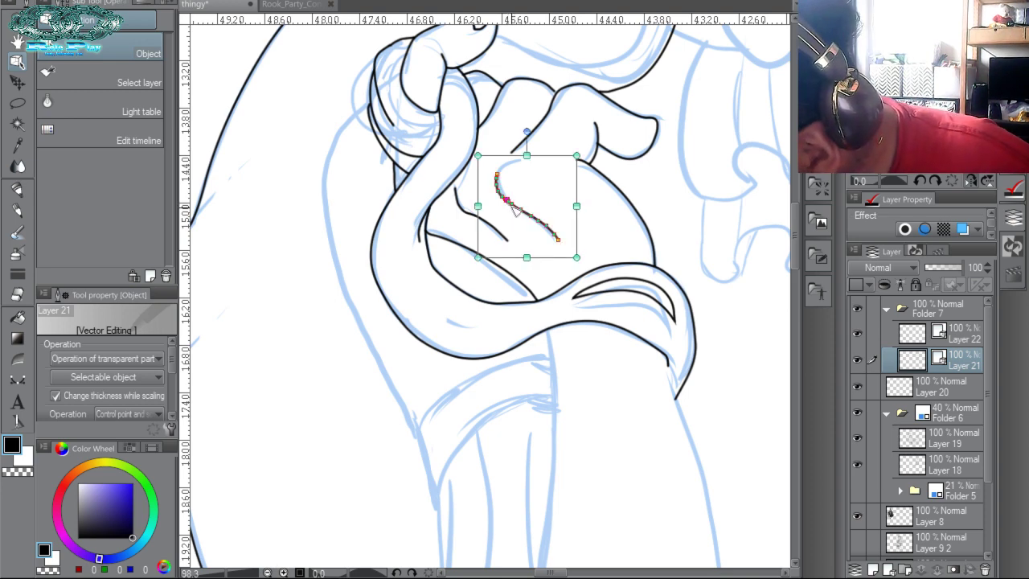
right_click(507, 189)
key(d)
click(507, 207)
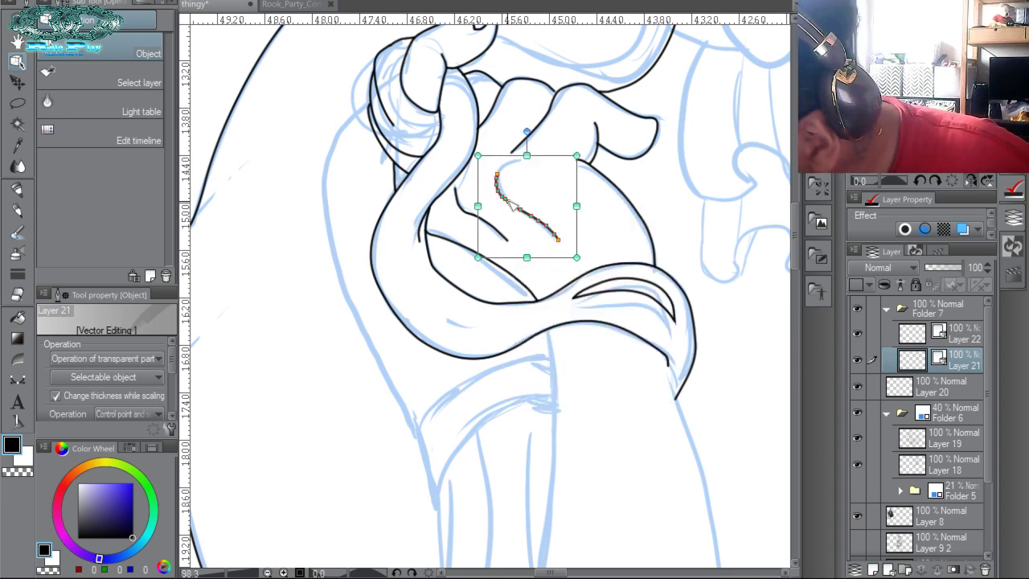
click(530, 159)
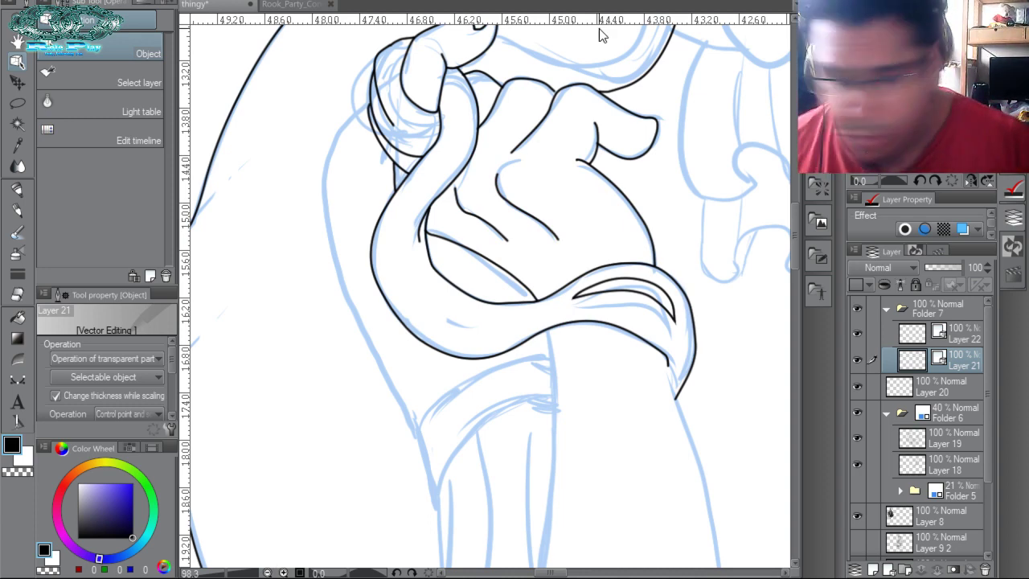
key(p)
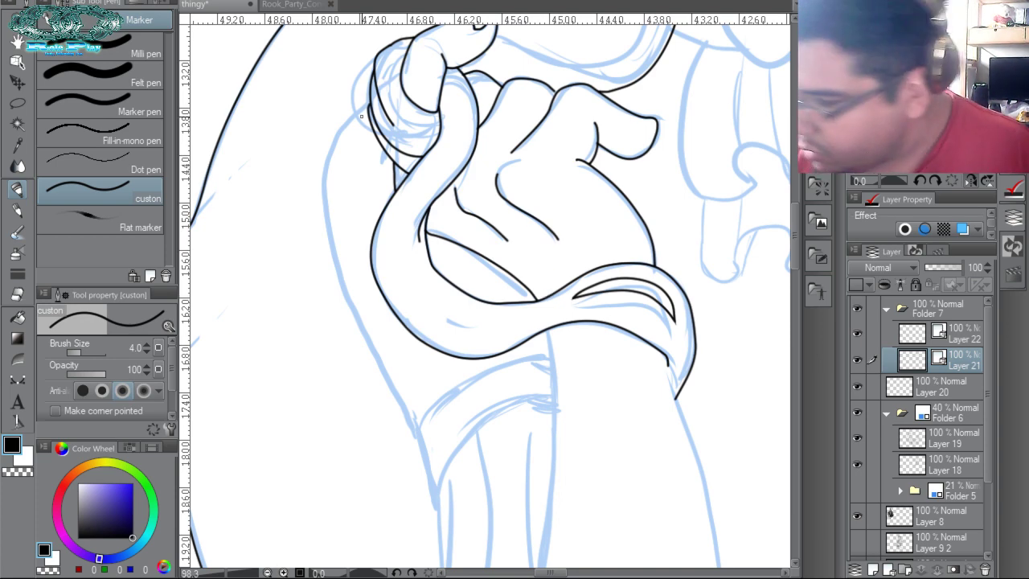
click(857, 360)
click(857, 362)
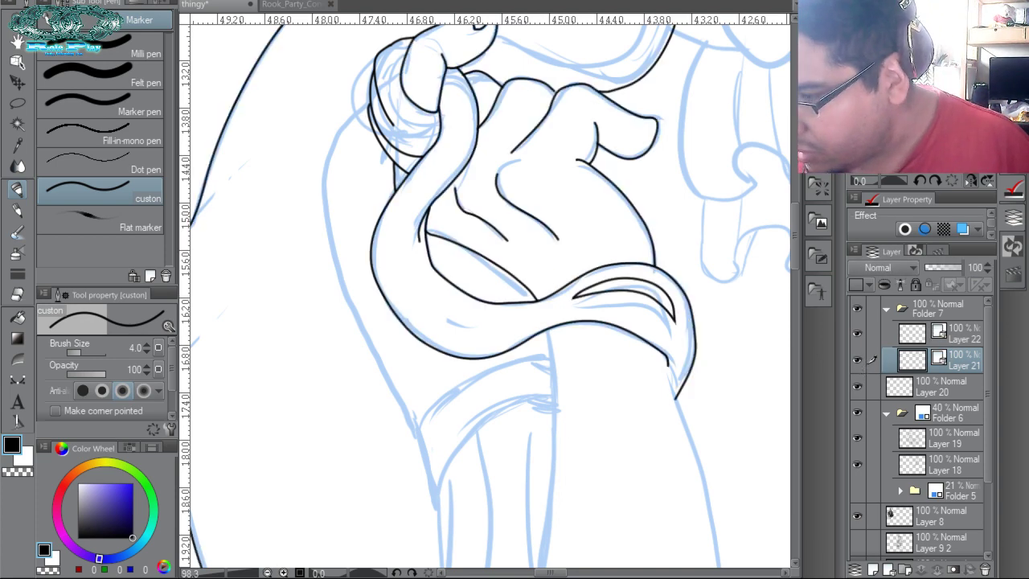
mouse_move(564, 406)
mouse_down()
mouse_move(640, 460)
mouse_move(688, 474)
mouse_up()
key(ctrl+z)
mouse_move(372, 97)
mouse_down()
mouse_move(349, 115)
mouse_move(325, 172)
mouse_up()
key(ctrl+z)
mouse_move(370, 101)
mouse_down()
mouse_move(327, 153)
mouse_move(329, 225)
mouse_move(430, 452)
mouse_move(374, 362)
mouse_move(333, 254)
mouse_move(338, 159)
mouse_move(370, 105)
mouse_up()
key(ctrl+z)
key(ctrl+z)
mouse_move(420, 442)
mouse_down()
mouse_move(332, 250)
mouse_move(327, 176)
mouse_move(369, 100)
mouse_up()
key(ctrl+z)
mouse_move(420, 447)
mouse_down()
mouse_move(334, 229)
mouse_move(355, 119)
mouse_move(371, 101)
mouse_up()
key(ctrl+z)
Ink the long outer contour as a continuous curve, from the loop behind the finger around the band's outer side to the sketched pointed tip.
click(19, 380)
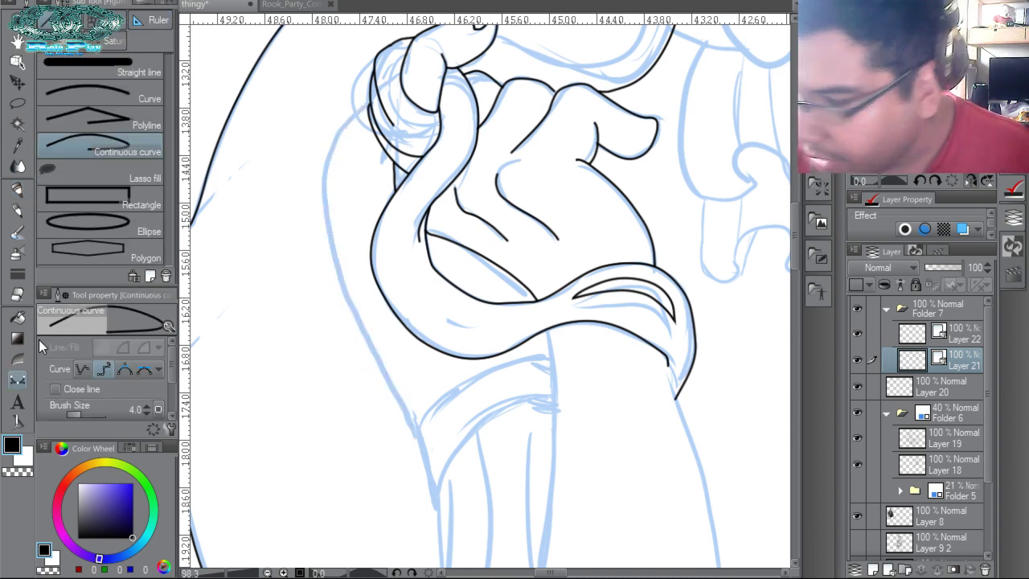
click(368, 103)
click(341, 127)
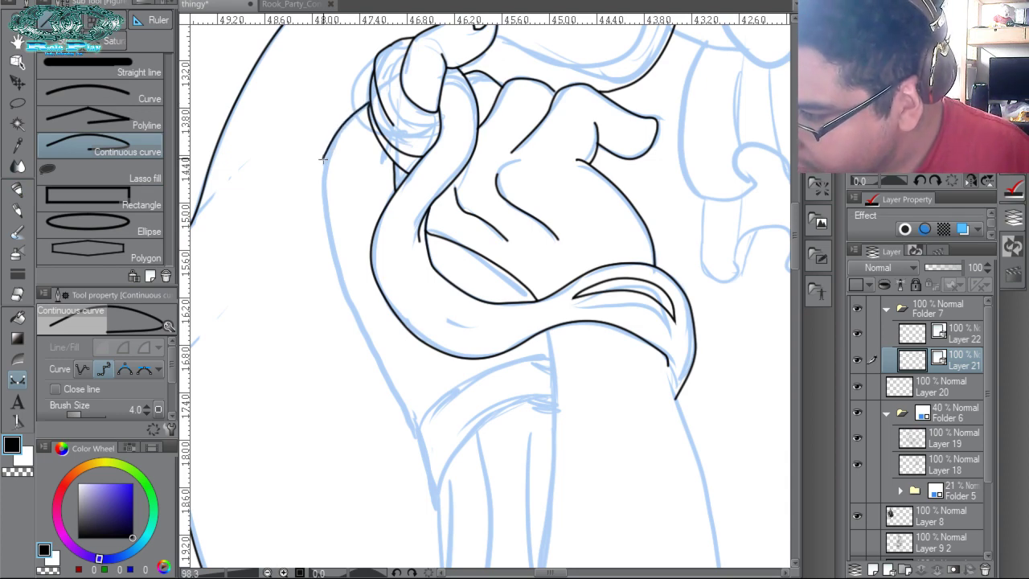
click(323, 169)
mouse_move(321, 216)
mouse_down()
mouse_move(346, 306)
mouse_move(428, 462)
mouse_up()
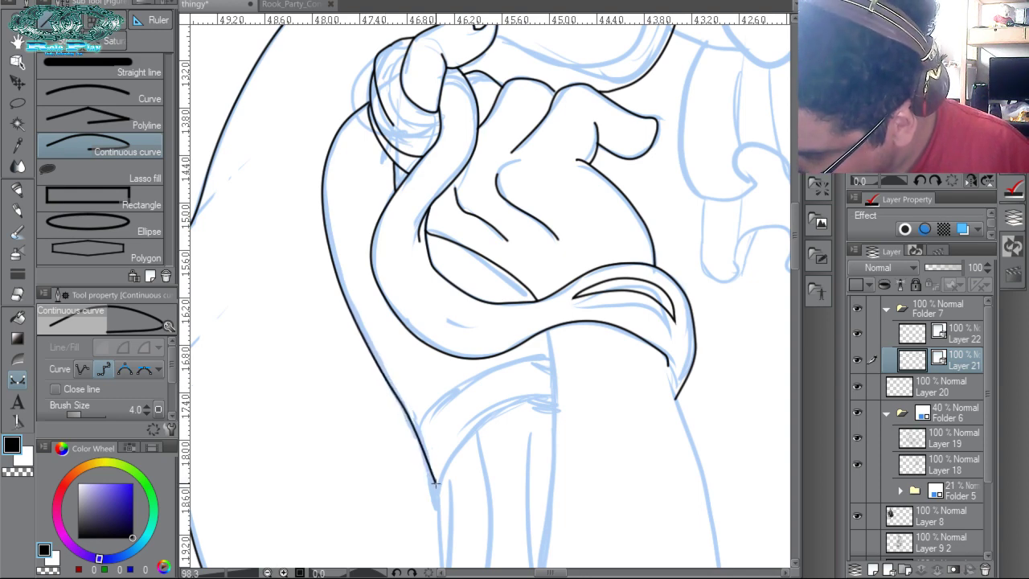
double_click(438, 484)
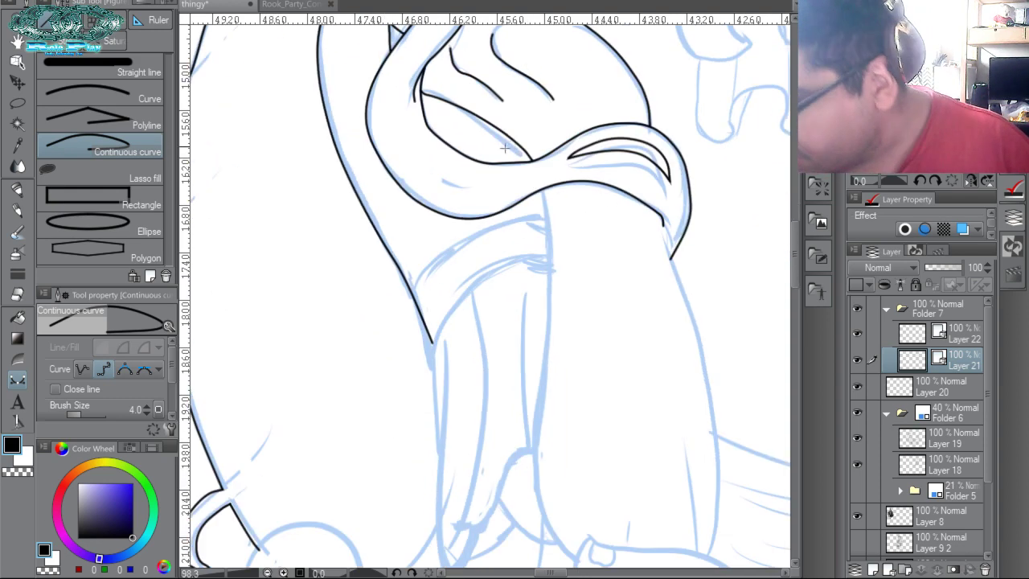
Ink the two parallel arcs beneath the band with the Curve tool and trim their ends overshooting the outer contour.
scroll(426, 476, down, 3)
click(128, 100)
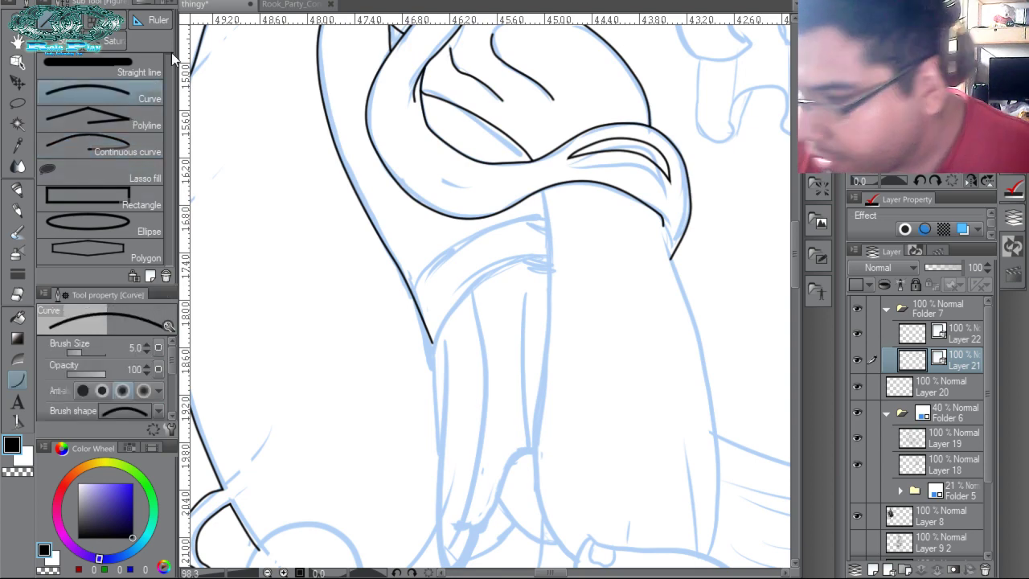
drag(428, 347, 564, 257)
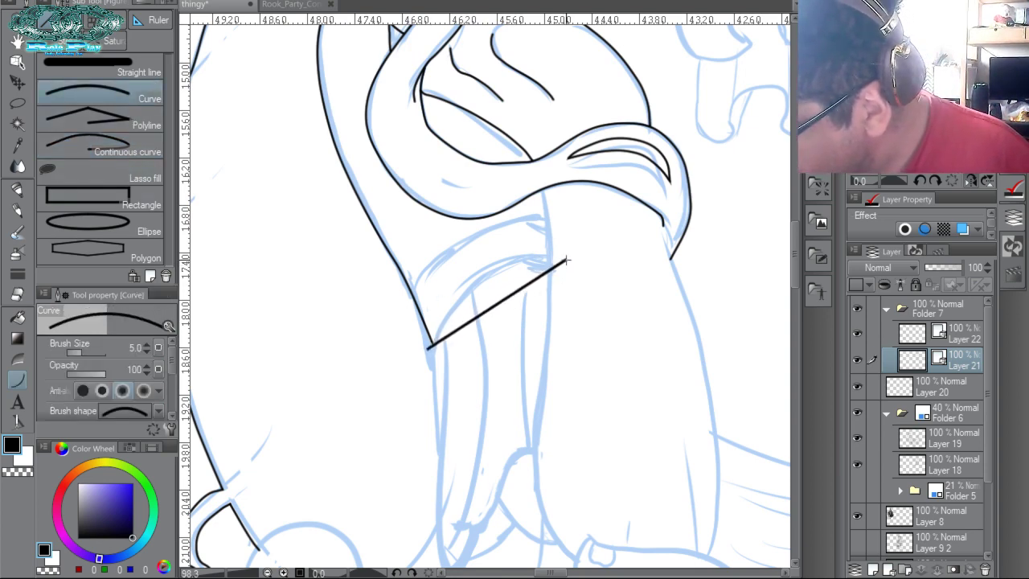
click(474, 247)
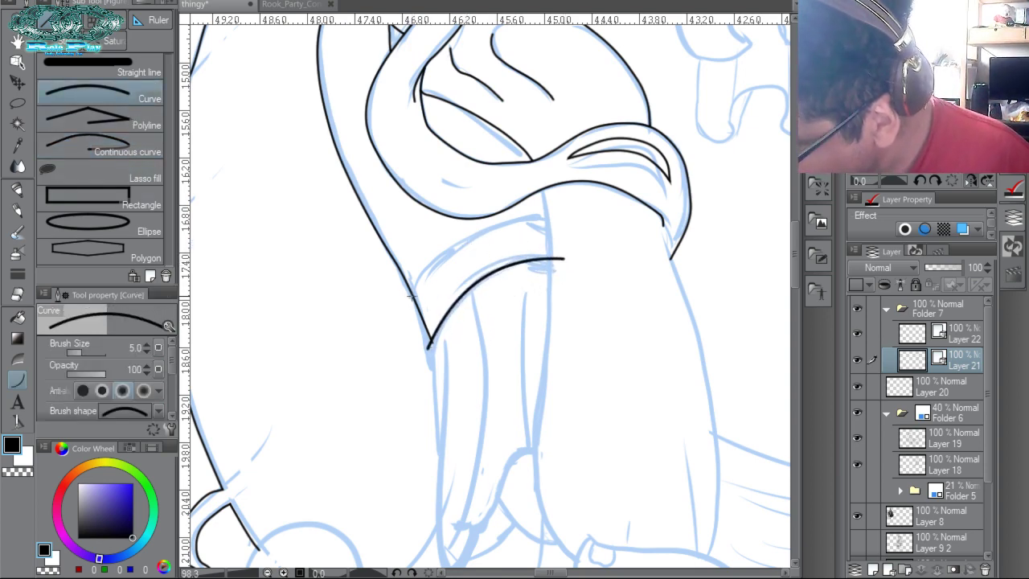
drag(408, 299, 555, 217)
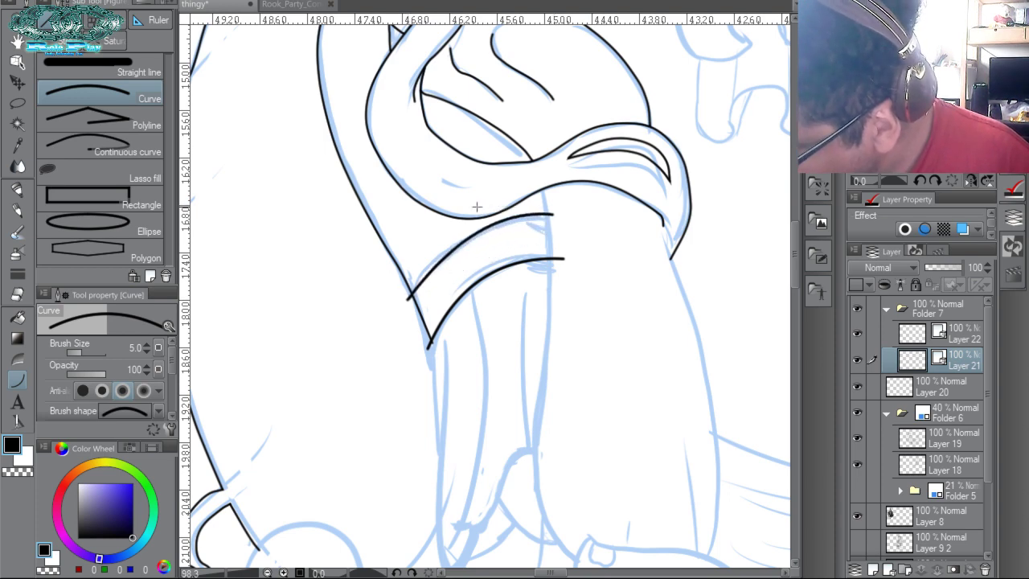
click(457, 223)
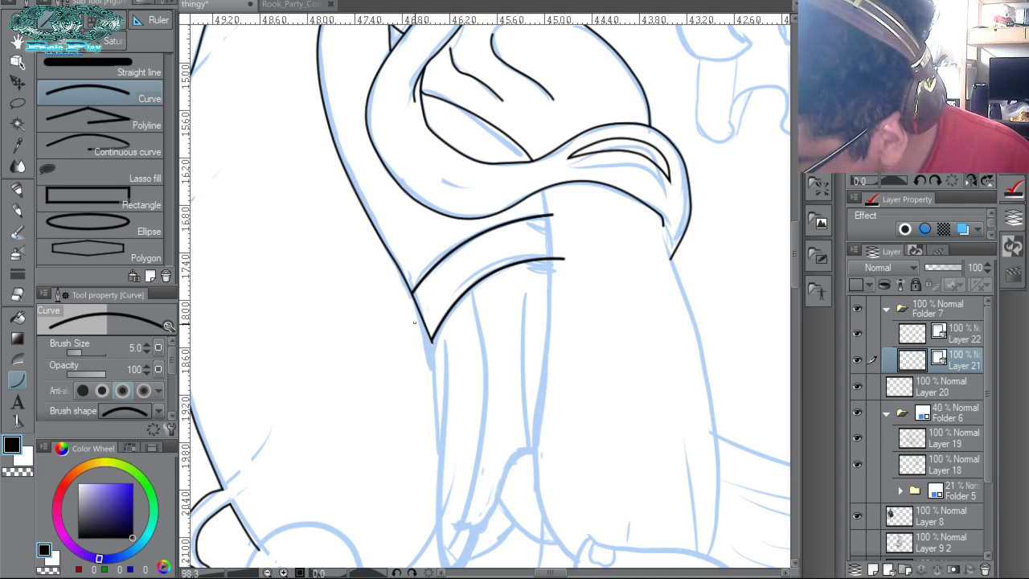
Set the brush size of both new arcs beneath the band to 4.0.
key(o)
click(471, 239)
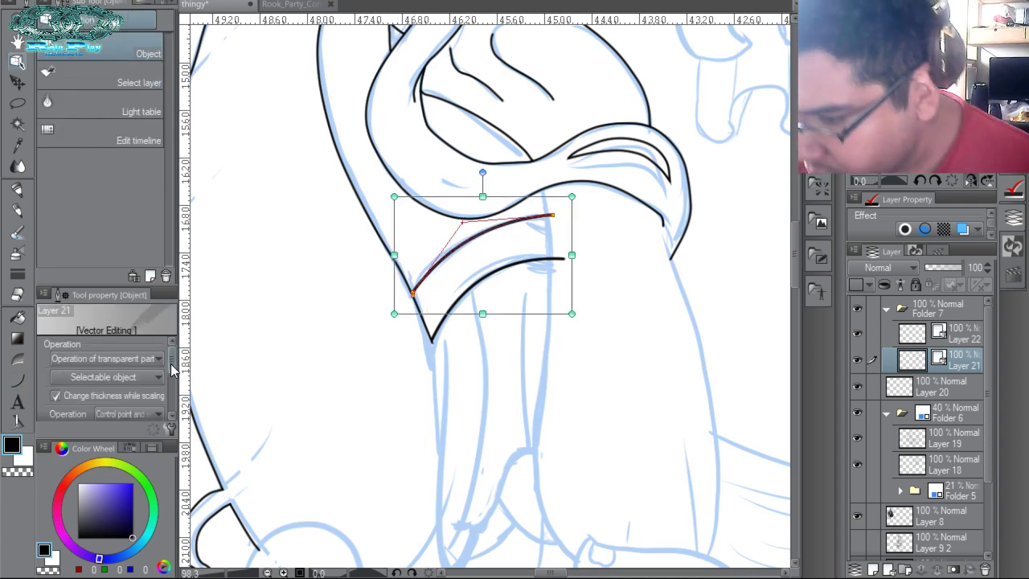
scroll(145, 402, down, 3)
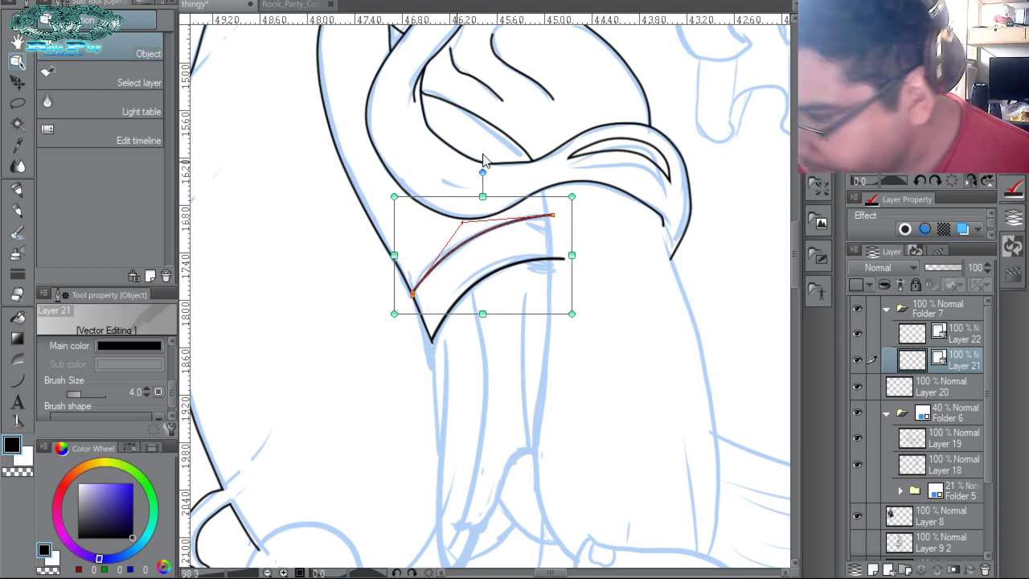
click(540, 263)
click(146, 395)
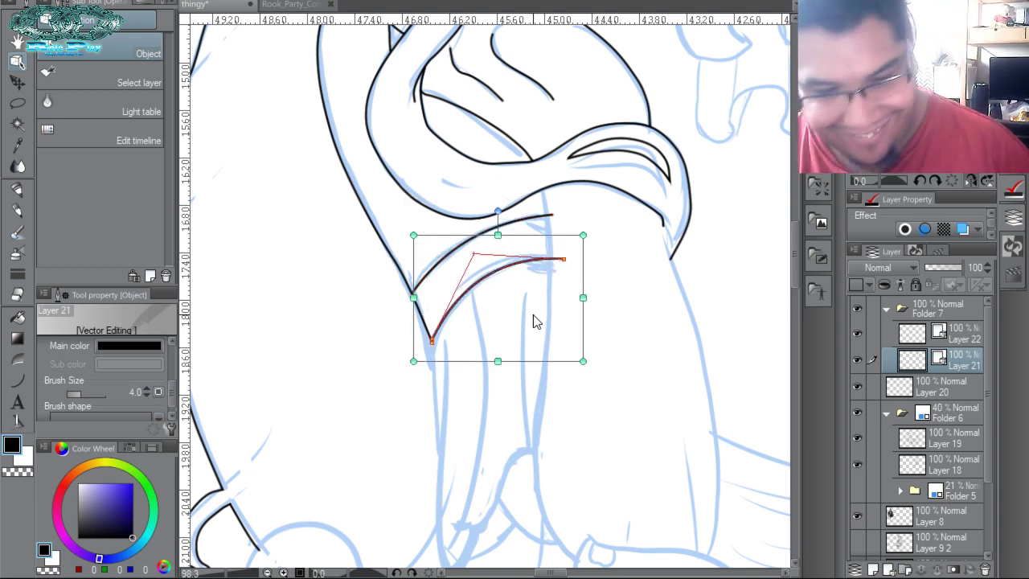
Ink both long sides of the forearm below the band with the custon pen, plus two short crease lines near its lower end.
key(p)
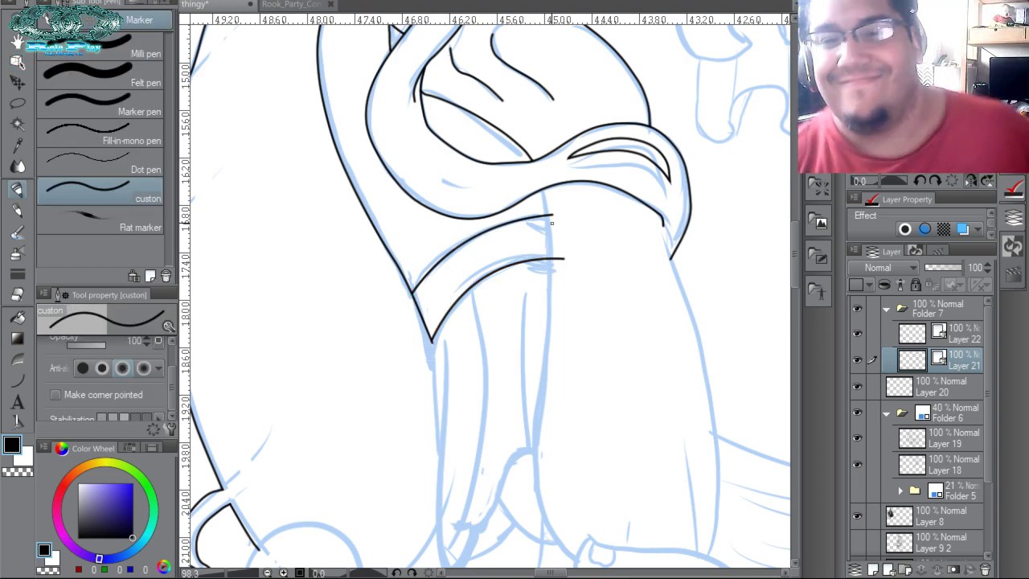
drag(623, 307, 540, 265)
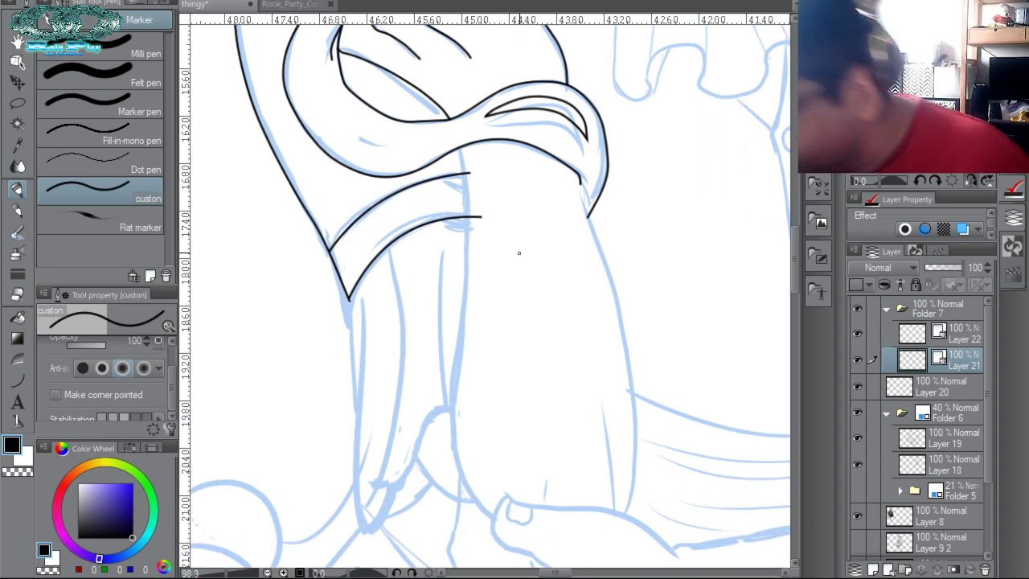
mouse_move(491, 521)
mouse_down()
mouse_move(455, 456)
mouse_move(459, 136)
mouse_up()
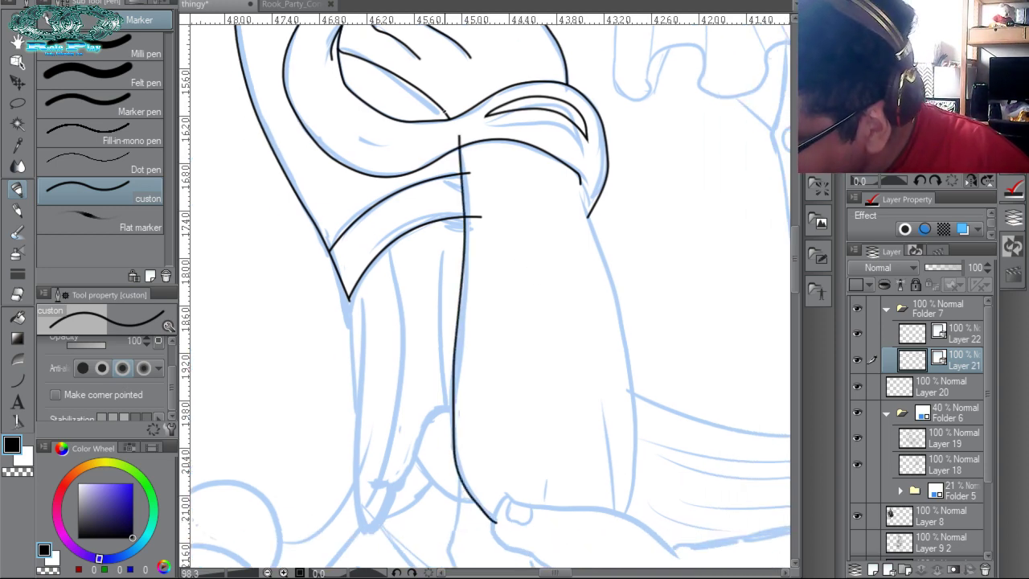
mouse_move(576, 175)
mouse_down()
mouse_move(602, 237)
mouse_move(637, 435)
mouse_move(632, 536)
mouse_up()
key(ctrl+z)
mouse_move(577, 177)
mouse_down()
mouse_move(604, 267)
mouse_move(630, 554)
mouse_up()
drag(599, 406, 605, 543)
drag(547, 523, 527, 411)
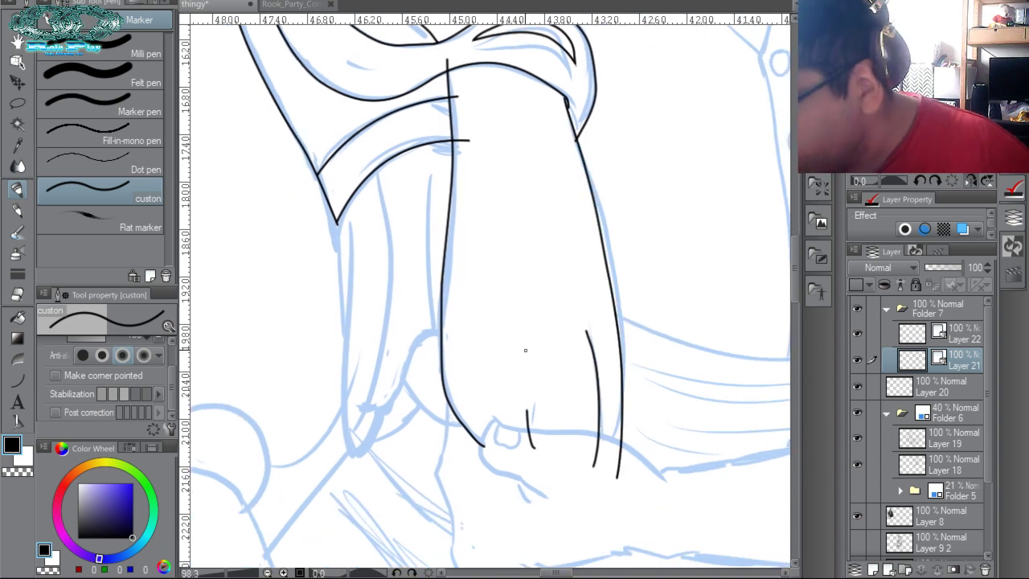
Trim the ends of the two arcs that cross the forearm's side, and the forearm line's end overlapping the band.
drag(630, 224, 652, 359)
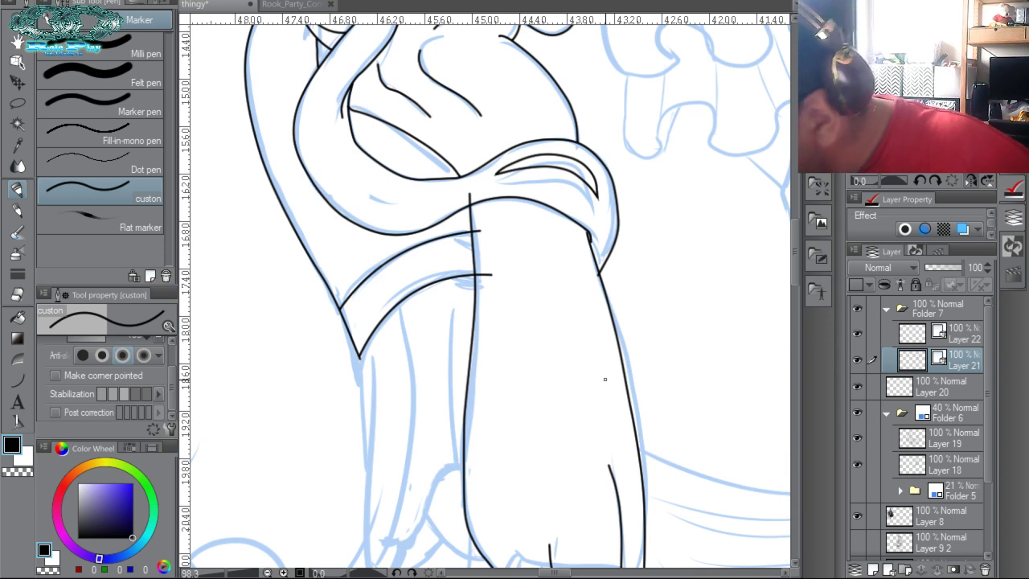
key(ctrl+z)
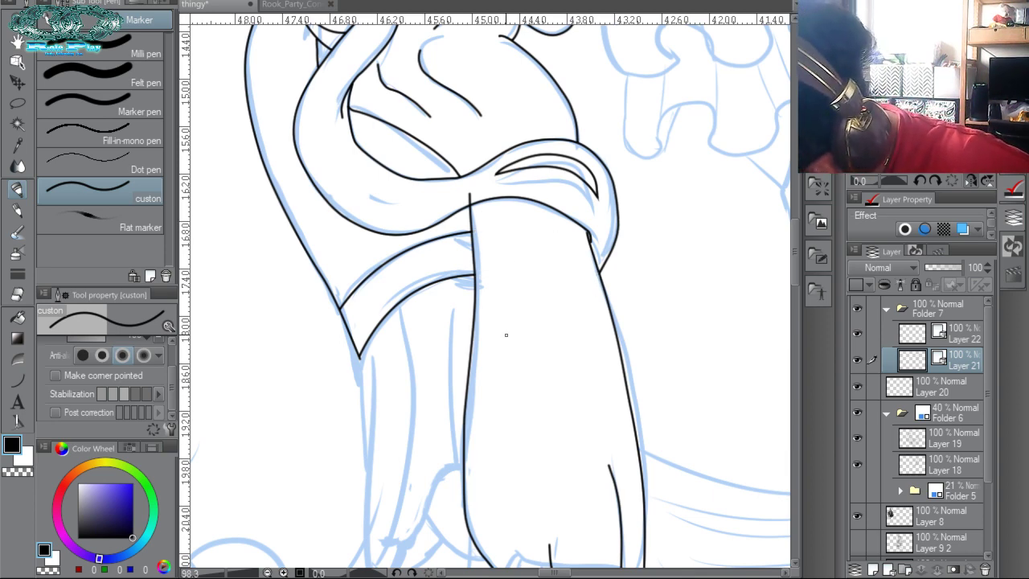
key(ctrl+z)
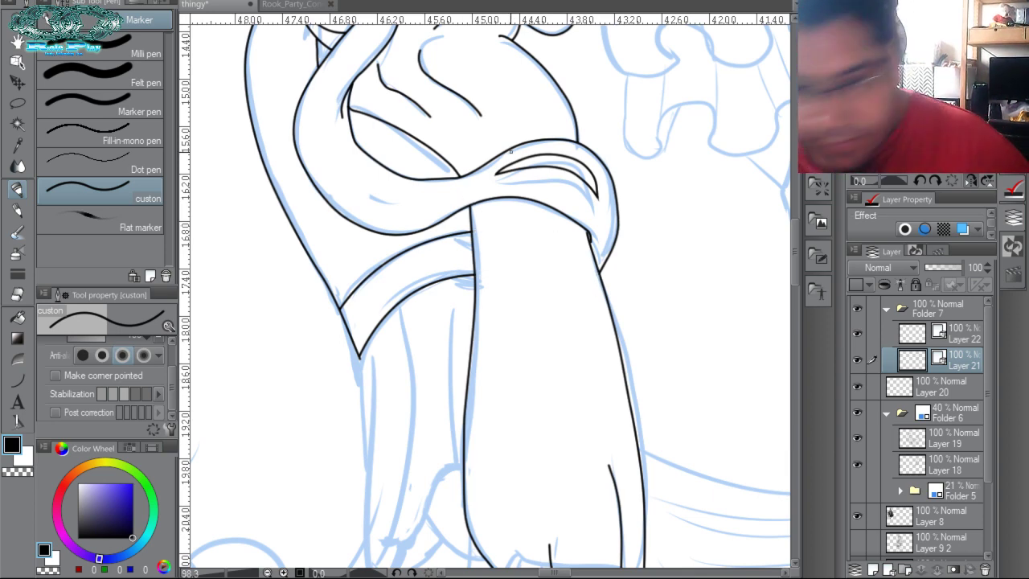
Adjust the vector end points of the wrist wrap's lower line and the forearm's outer line so they meet cleanly.
key(o)
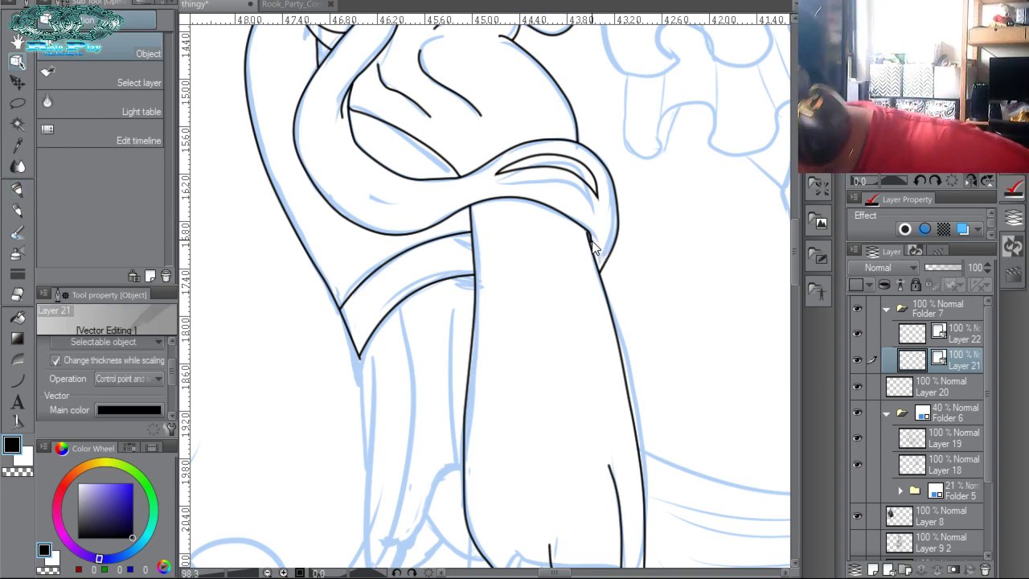
click(591, 240)
drag(591, 239, 595, 241)
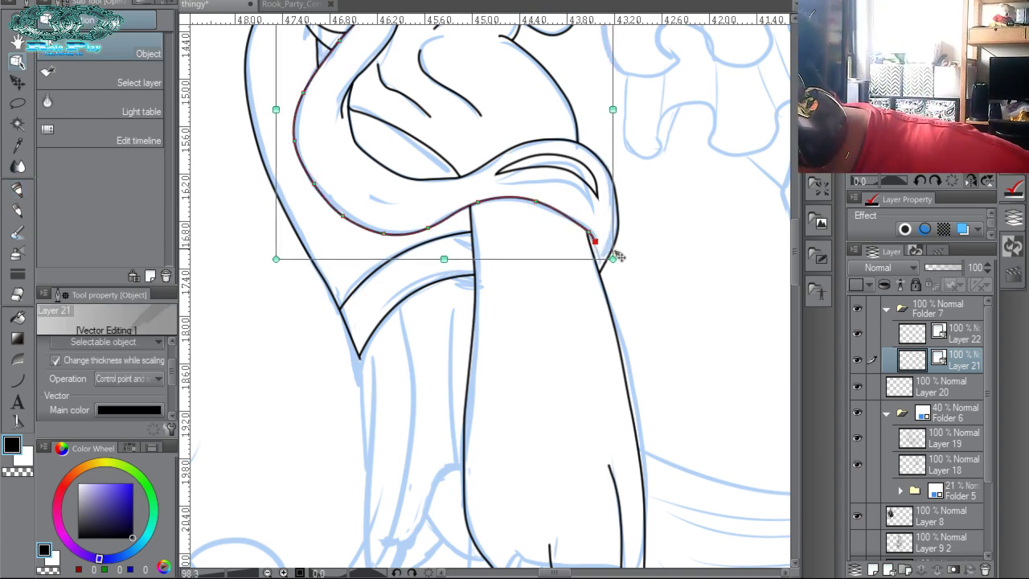
click(639, 295)
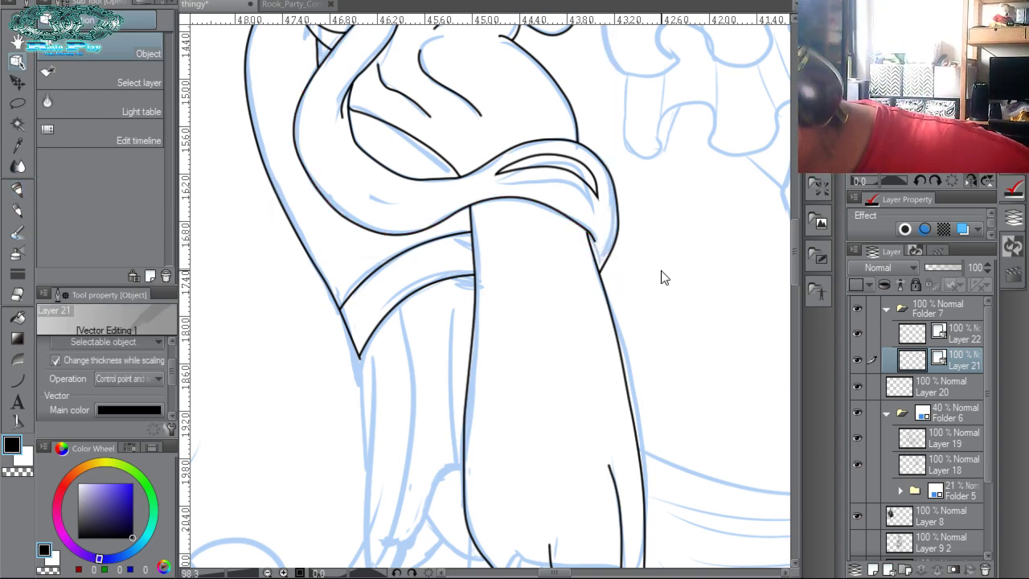
click(594, 243)
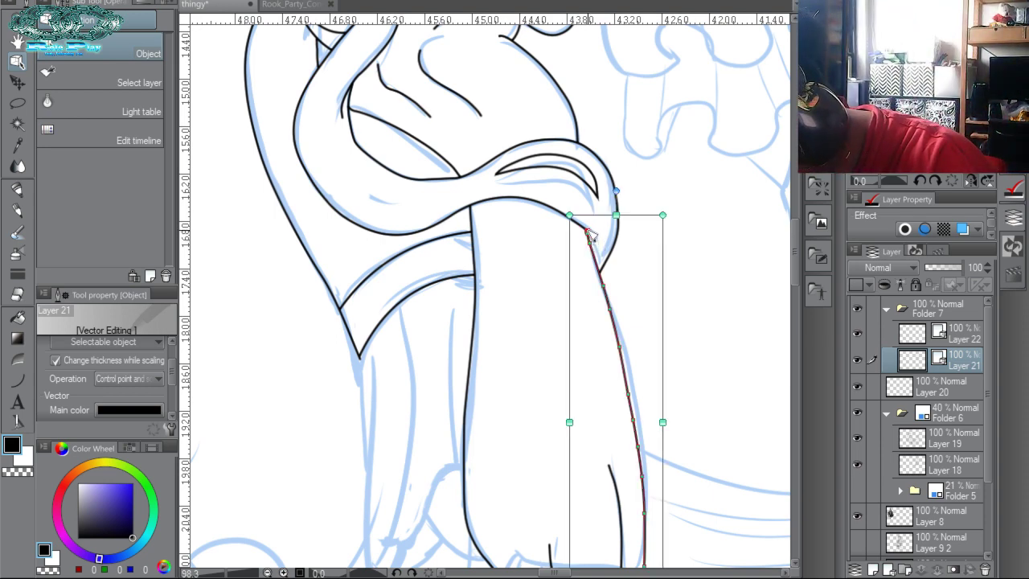
drag(593, 232, 589, 229)
click(705, 325)
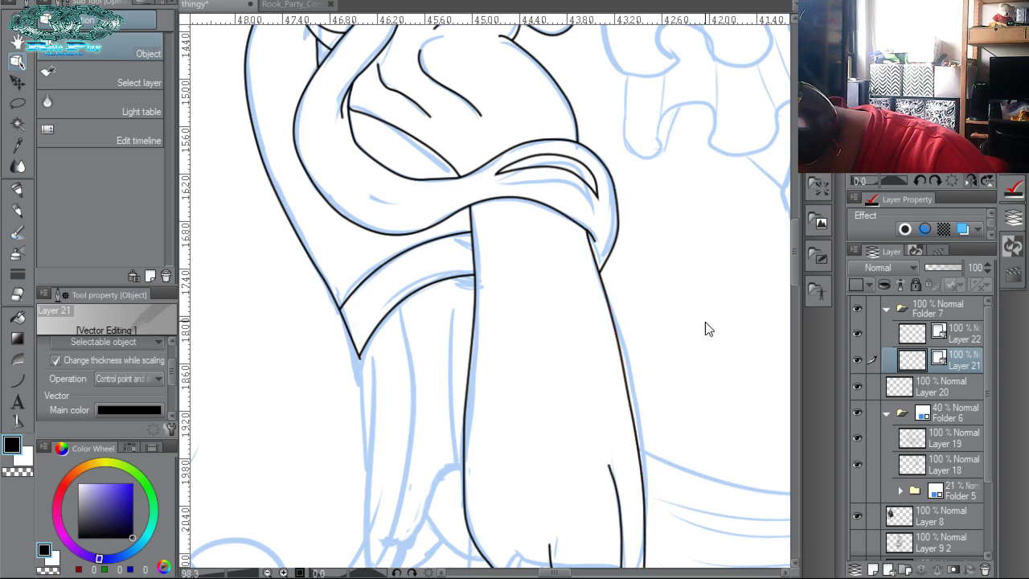
click(609, 259)
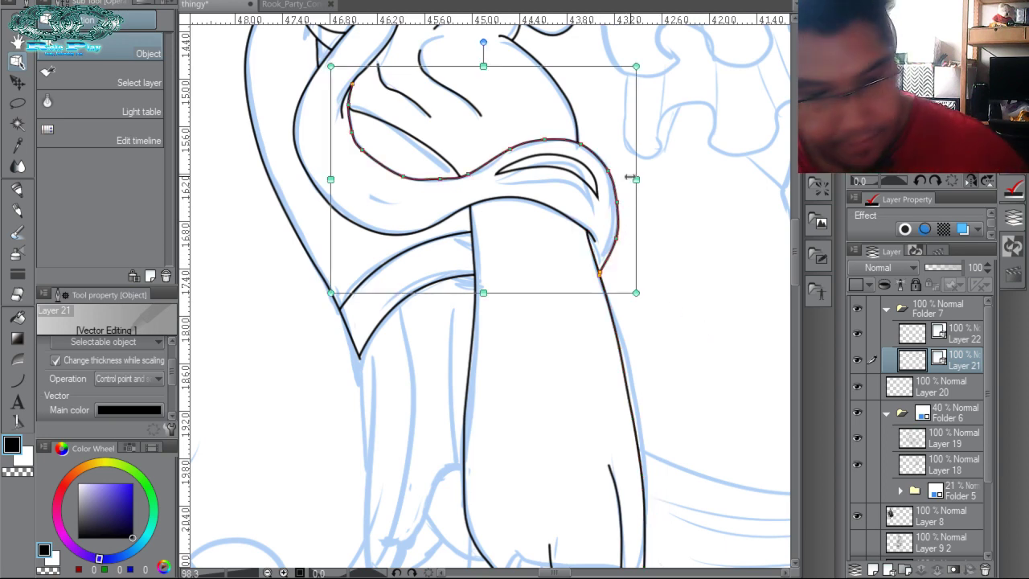
Ink a curved line with the custom marker beneath the forearm's lower inner edge, redrawing it slightly lower than the first attempt.
key(p)
drag(582, 356, 597, 141)
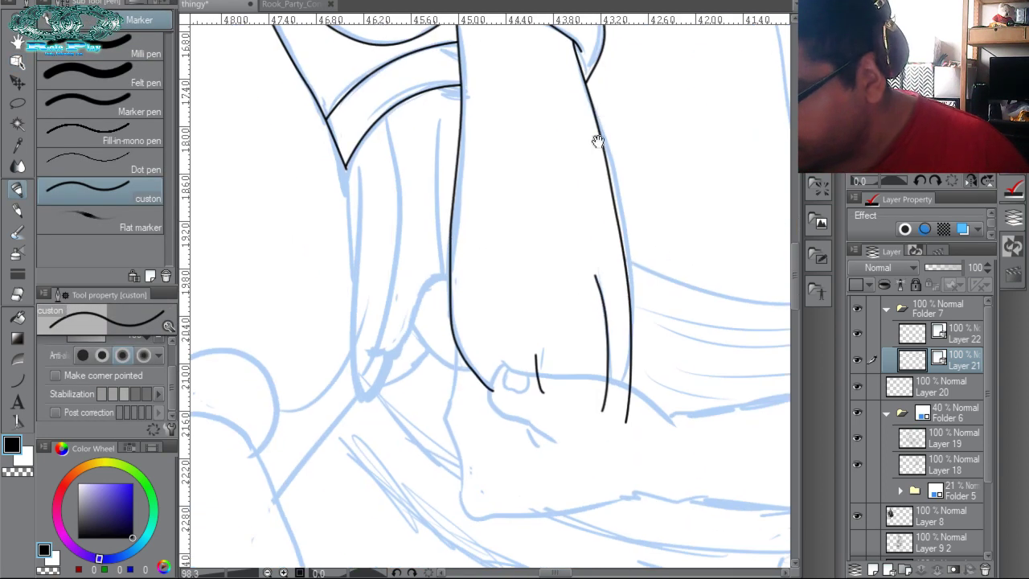
drag(580, 238, 640, 185)
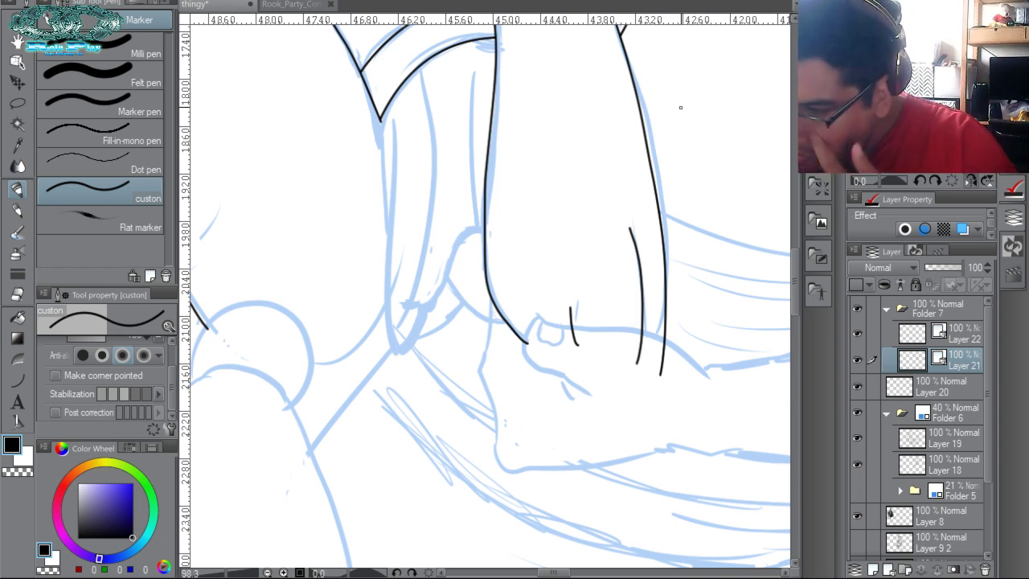
drag(497, 334, 526, 343)
drag(420, 252, 500, 336)
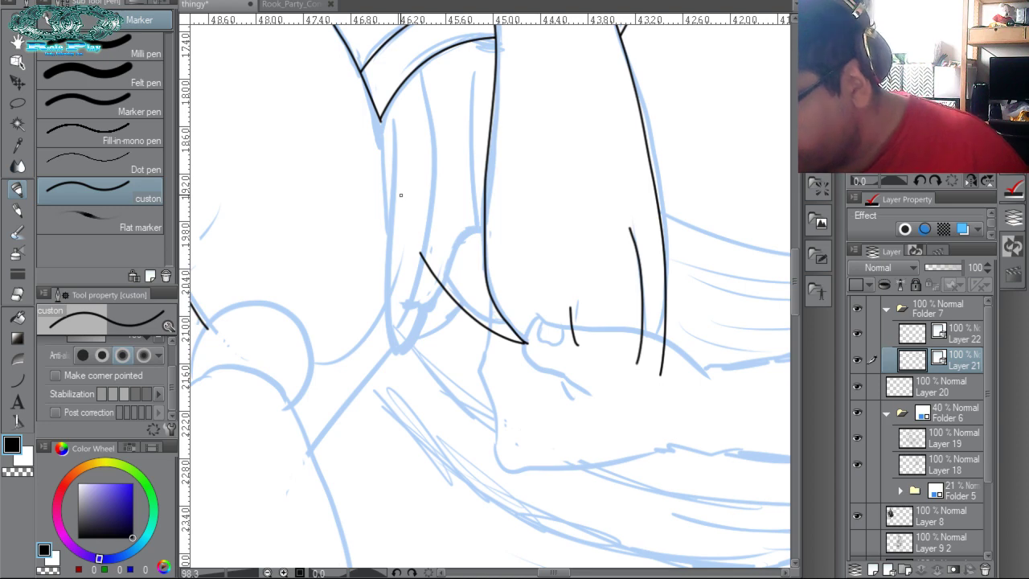
key(ctrl+z)
mouse_move(440, 262)
mouse_down()
mouse_move(466, 307)
mouse_move(536, 352)
mouse_up()
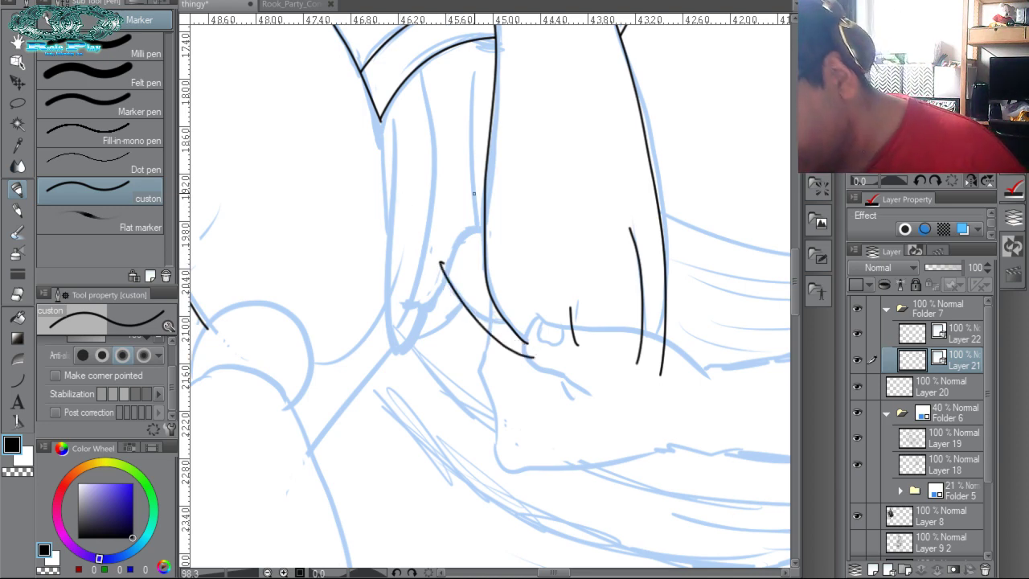
Ink the rounded fold beside the forearm and the long fold line running down the hanging sleeve.
drag(469, 271, 501, 292)
mouse_move(517, 252)
mouse_down()
mouse_move(476, 287)
mouse_move(435, 323)
mouse_up()
mouse_move(450, 84)
mouse_down()
mouse_move(464, 158)
mouse_move(428, 341)
mouse_up()
mouse_move(509, 71)
mouse_down()
mouse_move(495, 177)
mouse_move(460, 279)
mouse_up()
key(ctrl+z)
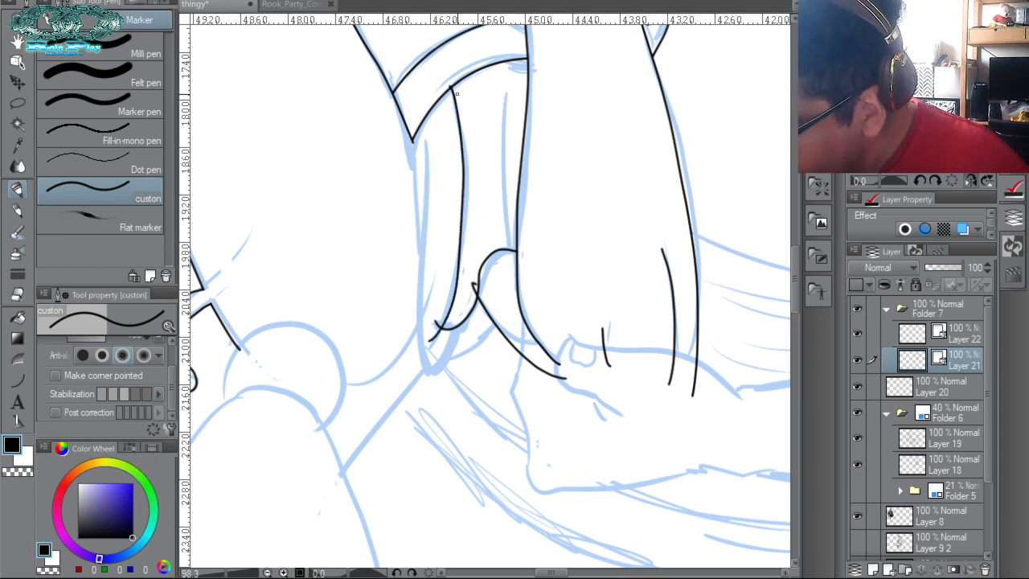
Ink the V-shaped fold inside the hanging sleeve and the narrow line beside the forearm in black.
mouse_move(456, 92)
mouse_down()
mouse_move(506, 72)
mouse_move(512, 254)
mouse_up()
key(x)
key(ctrl+z)
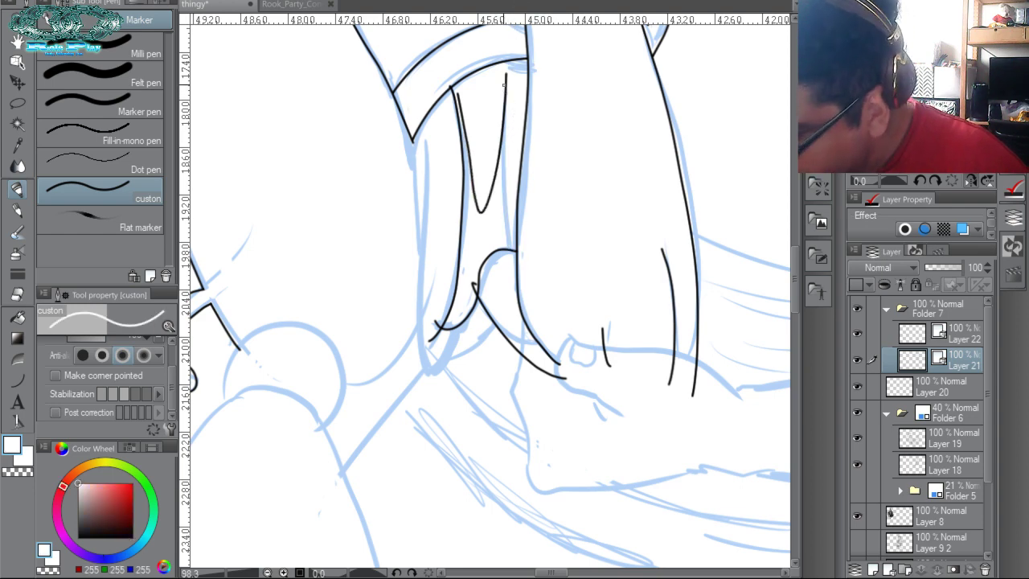
key(x)
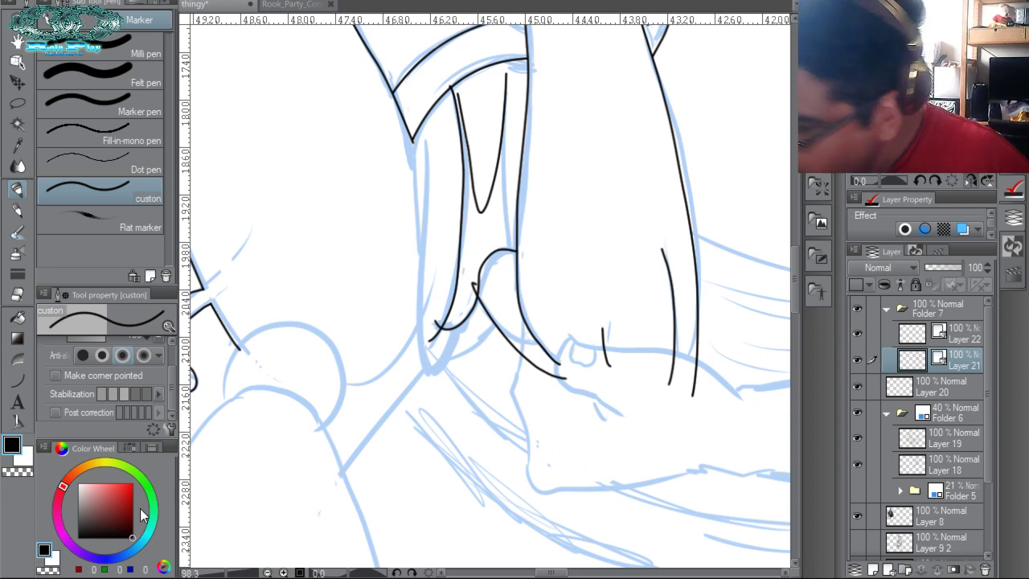
mouse_move(509, 64)
mouse_down()
mouse_move(508, 161)
mouse_move(516, 257)
mouse_up()
Ink the hanging sleeve's outer edge and the line just inside it, and trim the overshooting ends of the lower folds.
drag(431, 110, 440, 370)
mouse_move(413, 142)
mouse_down()
mouse_move(424, 362)
mouse_move(492, 310)
mouse_up()
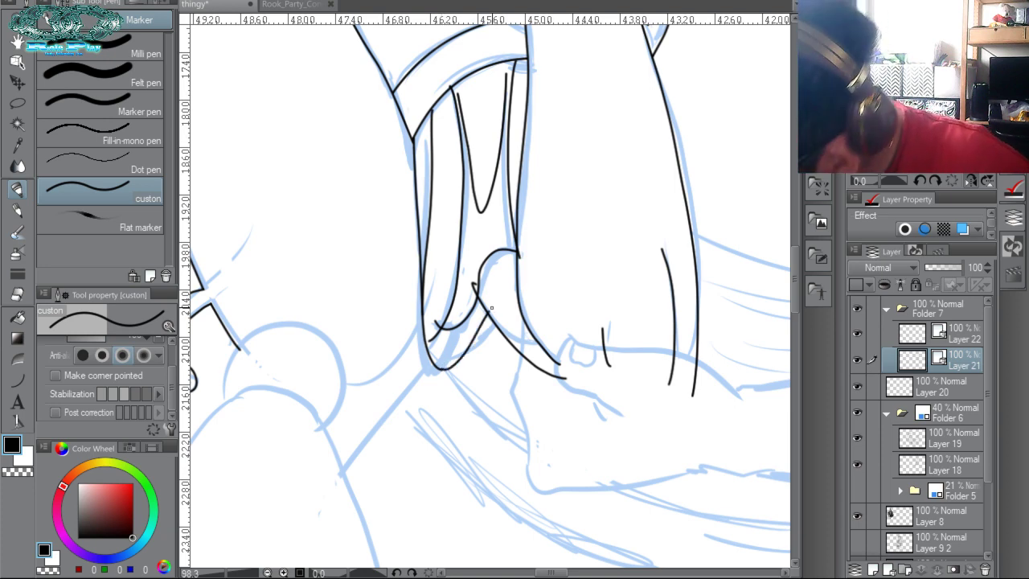
key(ctrl+z)
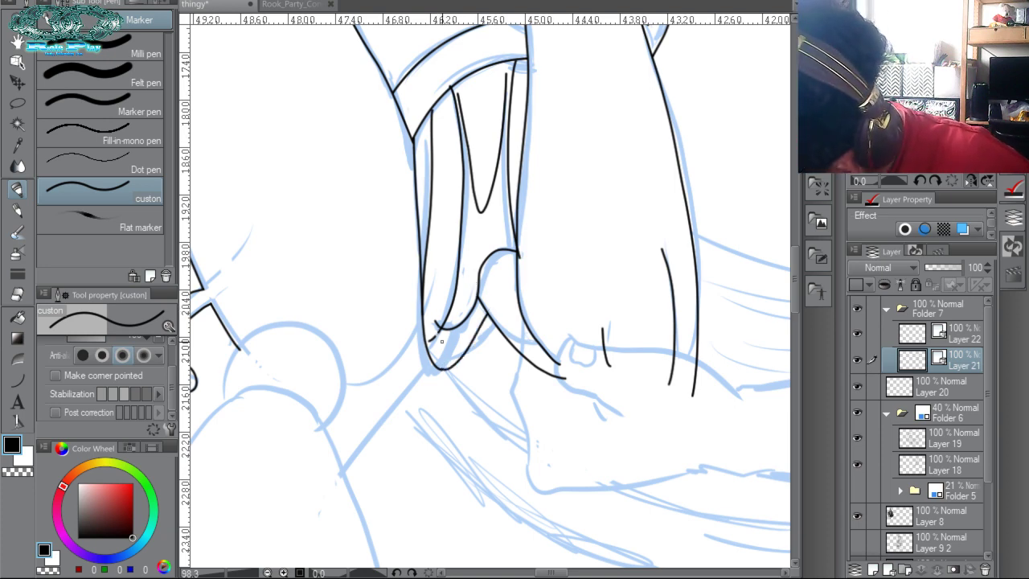
drag(442, 341, 435, 327)
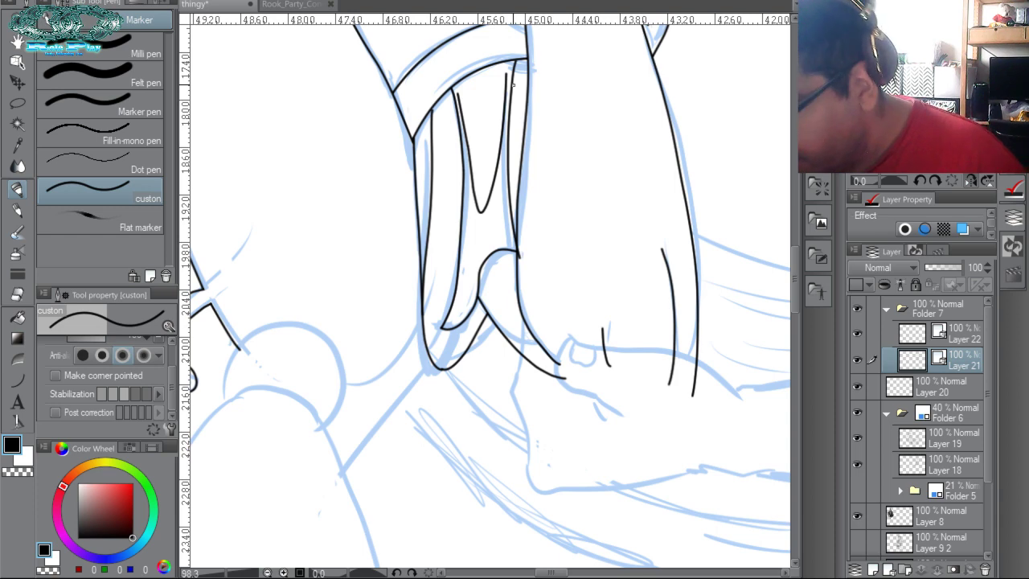
Ink the small inner loop at the hanging sleeve's lower tip, redrawing it until it curves into the outer edge.
mouse_move(442, 329)
mouse_down()
mouse_move(476, 326)
mouse_move(480, 314)
mouse_up()
key(ctrl+z)
drag(440, 347, 481, 316)
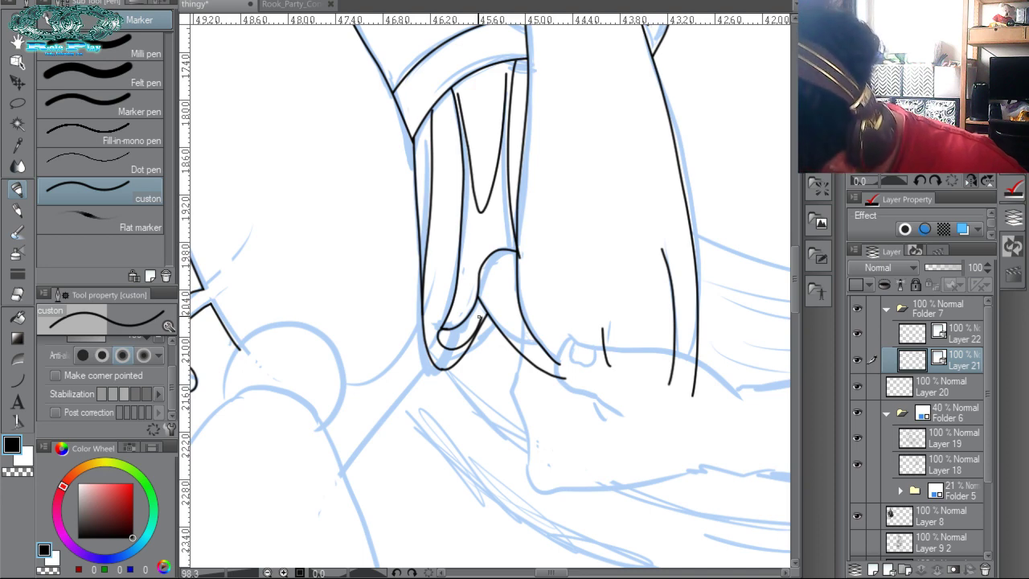
key(ctrl+z)
key(ctrl+y)
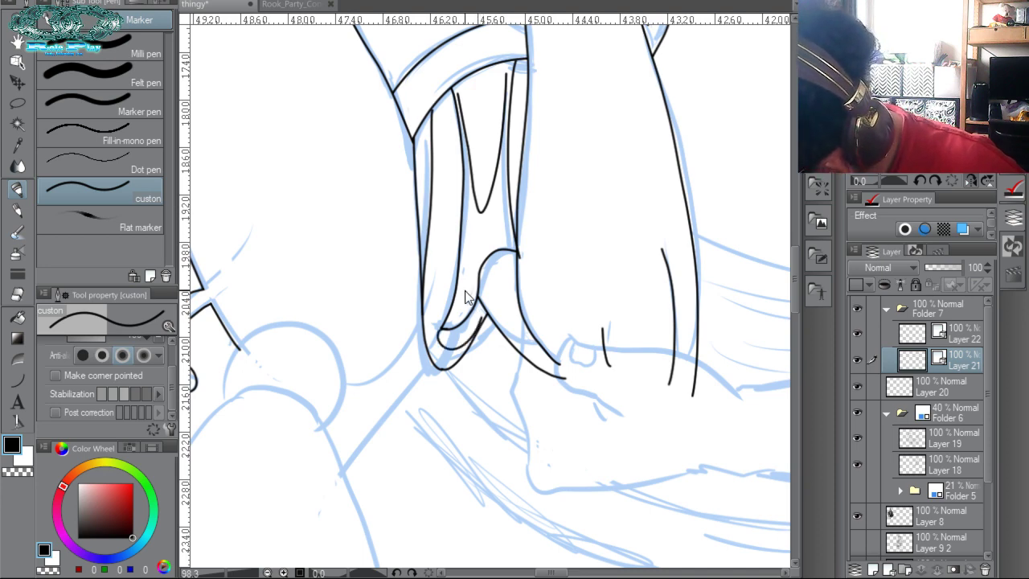
key(ctrl+z)
drag(440, 326, 484, 336)
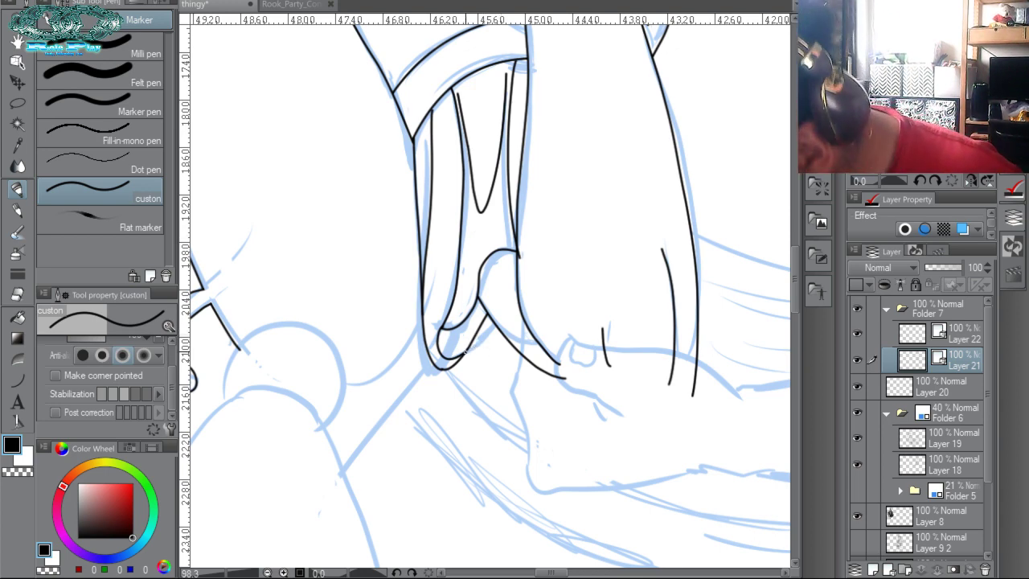
Ink the S-shaped edge linking the sleeve tip to the curve under the forearm, and trim the superseded line.
drag(466, 352, 491, 310)
key(ctrl+z)
drag(466, 351, 477, 324)
key(ctrl+z)
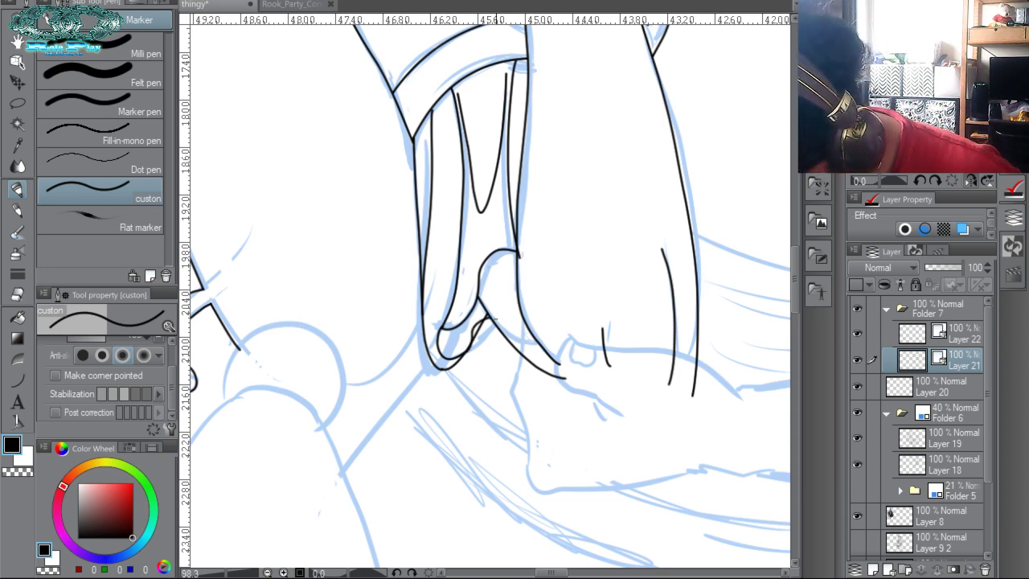
key(ctrl+z)
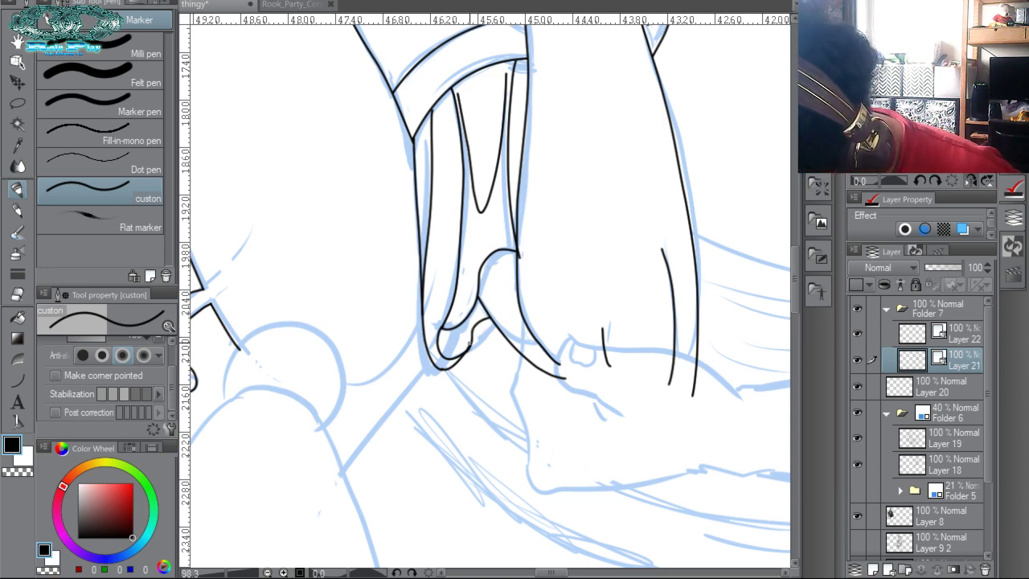
mouse_move(469, 331)
mouse_down()
mouse_move(465, 354)
mouse_move(540, 400)
mouse_up()
Reshape the sleeve tip's outer curve by moving its vector control point to where the inner loop joins it.
key(ctrl+space)
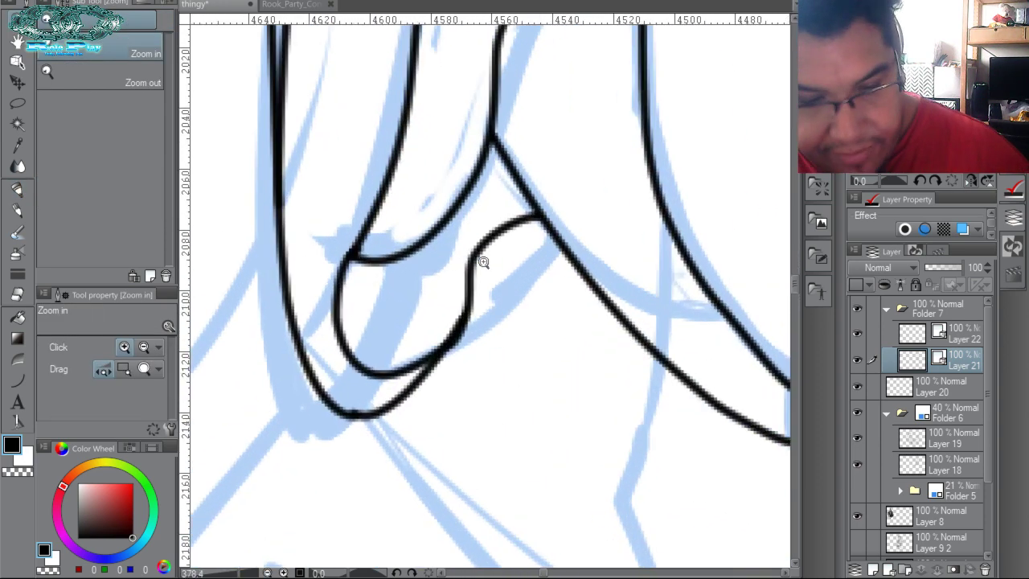
click(469, 331)
click(448, 347)
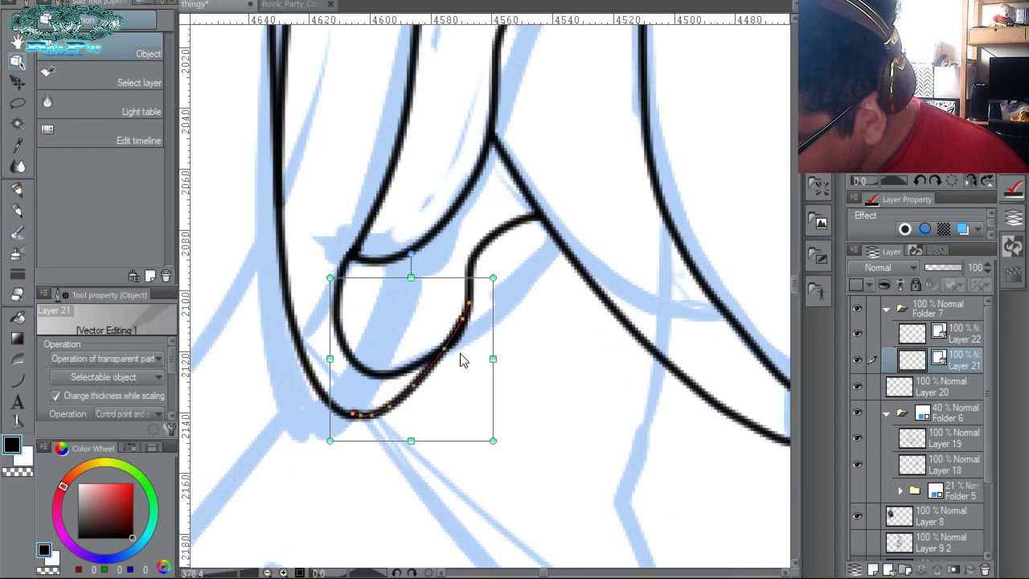
mouse_move(463, 320)
mouse_down()
mouse_move(447, 348)
mouse_move(473, 302)
mouse_move(456, 342)
mouse_up()
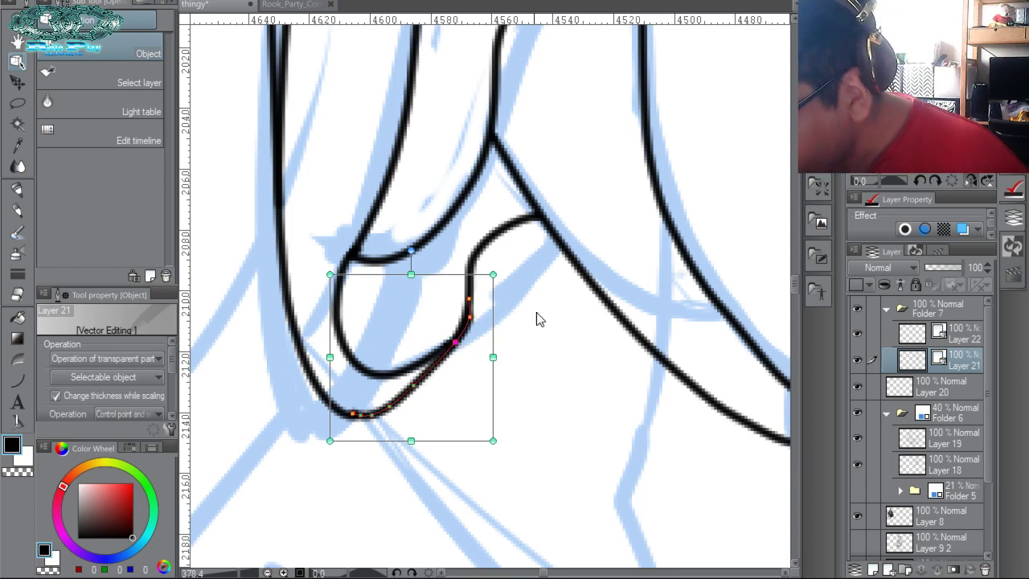
Draw the upper and lower edges of the neck band over the sketched collar with the Curve tool.
key(ctrl+space)
scroll(545, 322, down, 6)
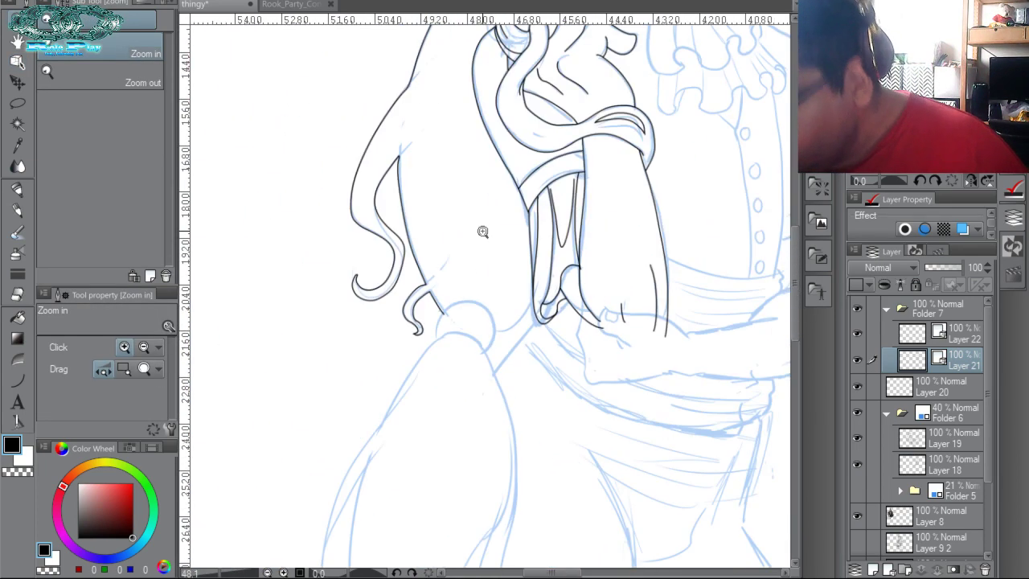
drag(641, 277, 602, 408)
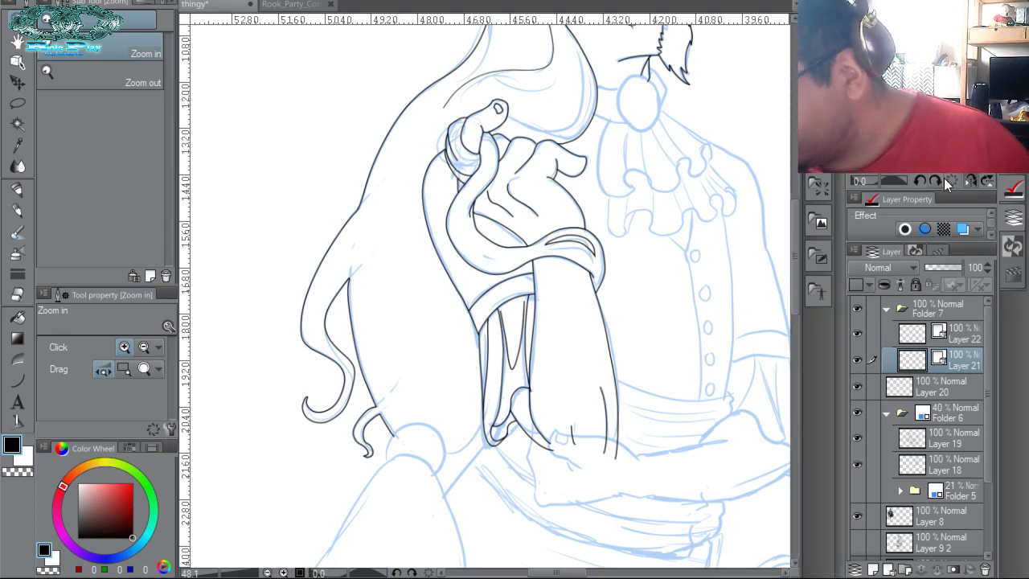
drag(684, 199, 665, 393)
drag(656, 302, 722, 325)
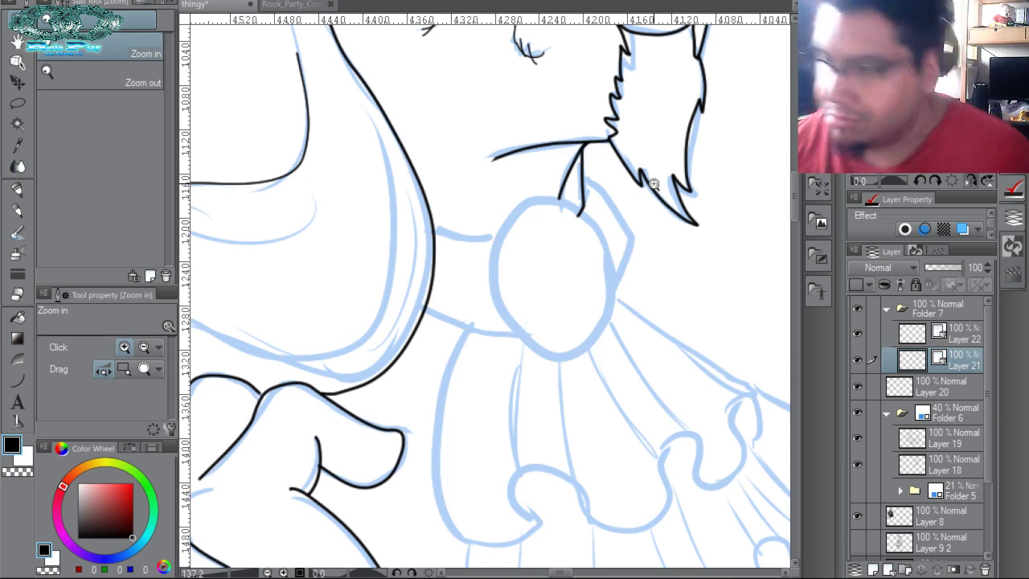
key(u)
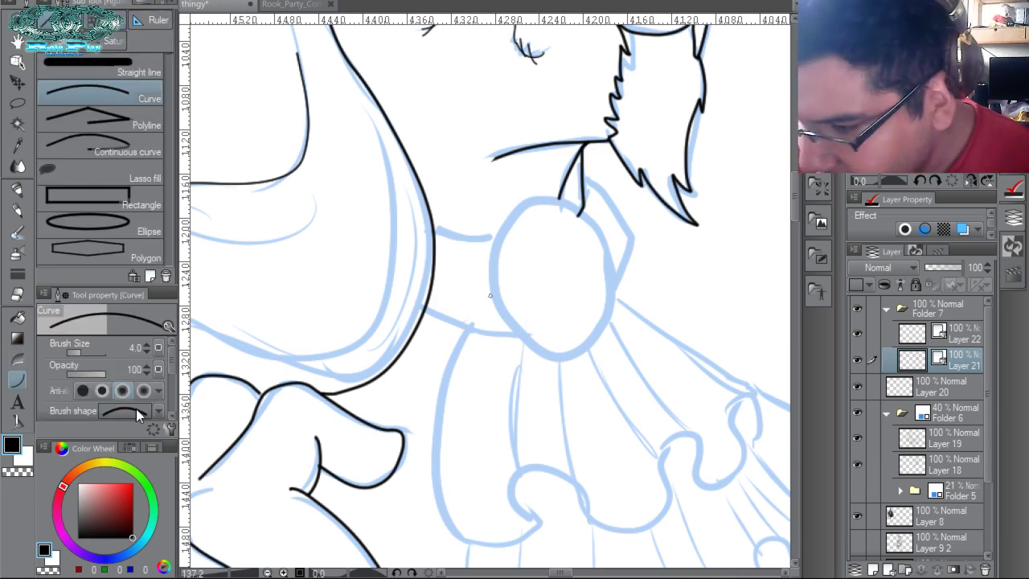
mouse_move(381, 217)
mouse_down()
mouse_move(599, 181)
mouse_move(589, 193)
mouse_up()
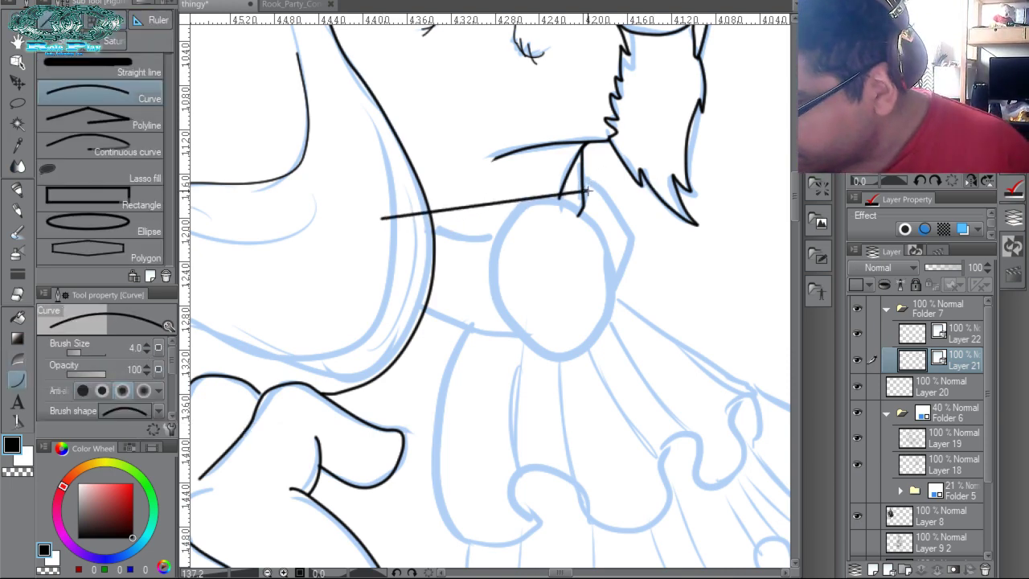
click(567, 266)
drag(507, 343, 625, 263)
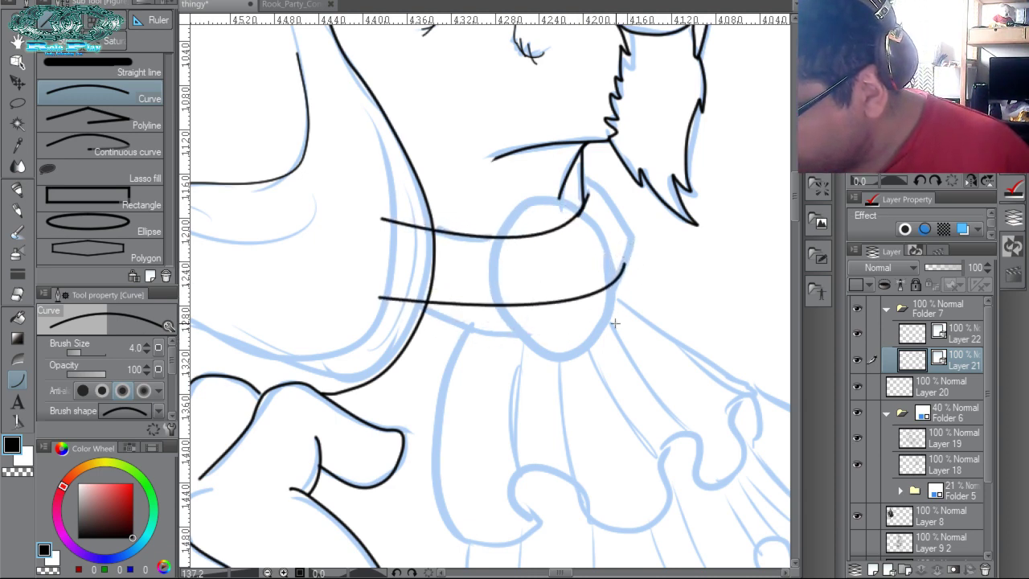
click(587, 392)
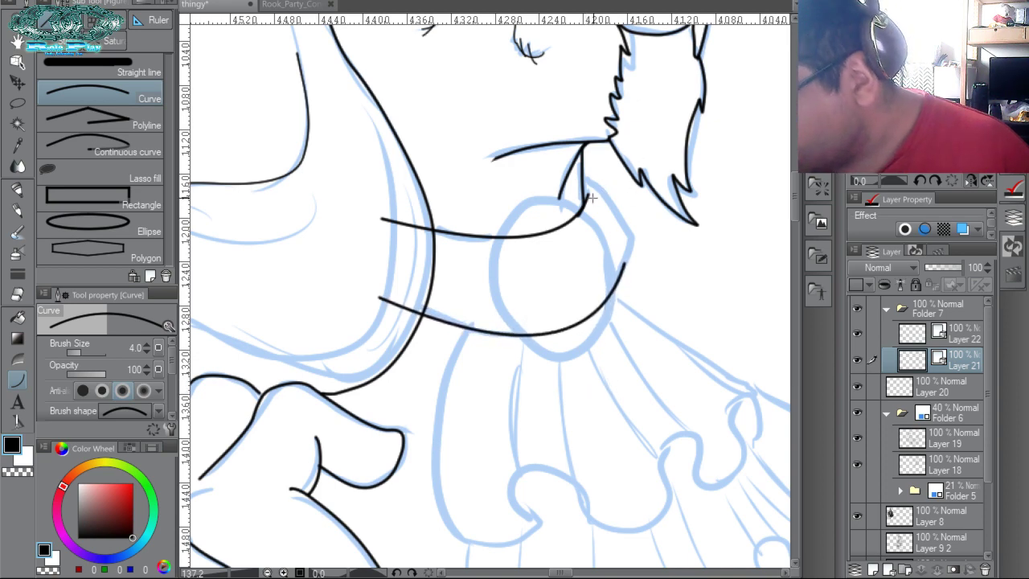
Draw the neck band's curved side edge below the jaw and trim the band lines overshooting the hair and that edge.
drag(586, 185, 614, 288)
click(622, 242)
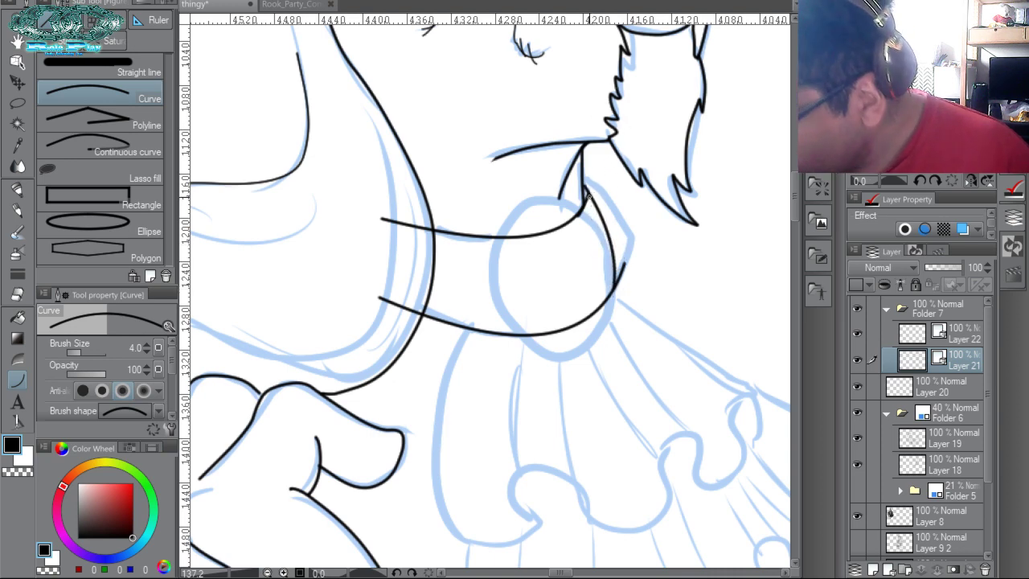
key(ctrl+z)
key(ctrl+y)
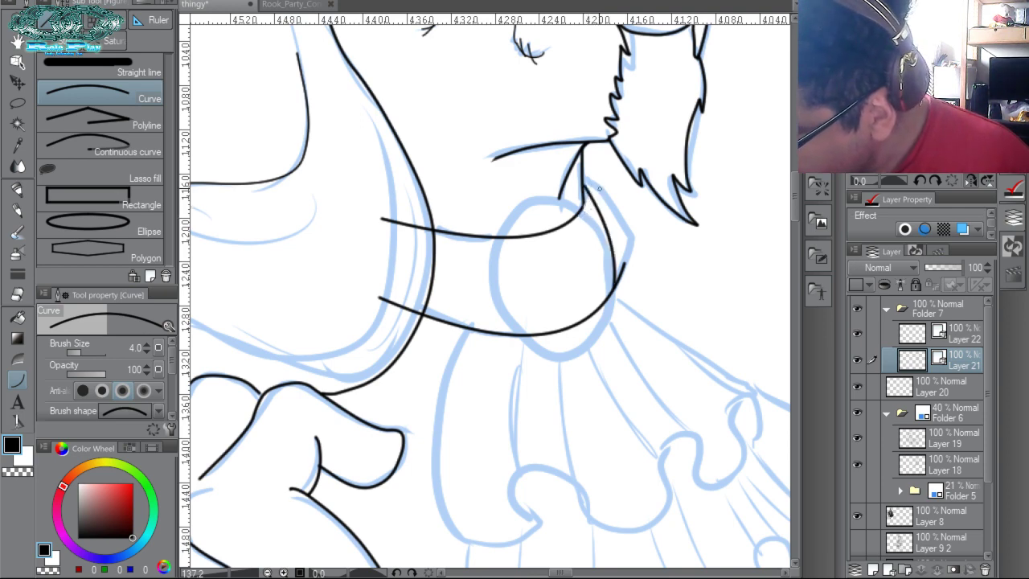
drag(629, 283, 630, 287)
drag(404, 210, 395, 315)
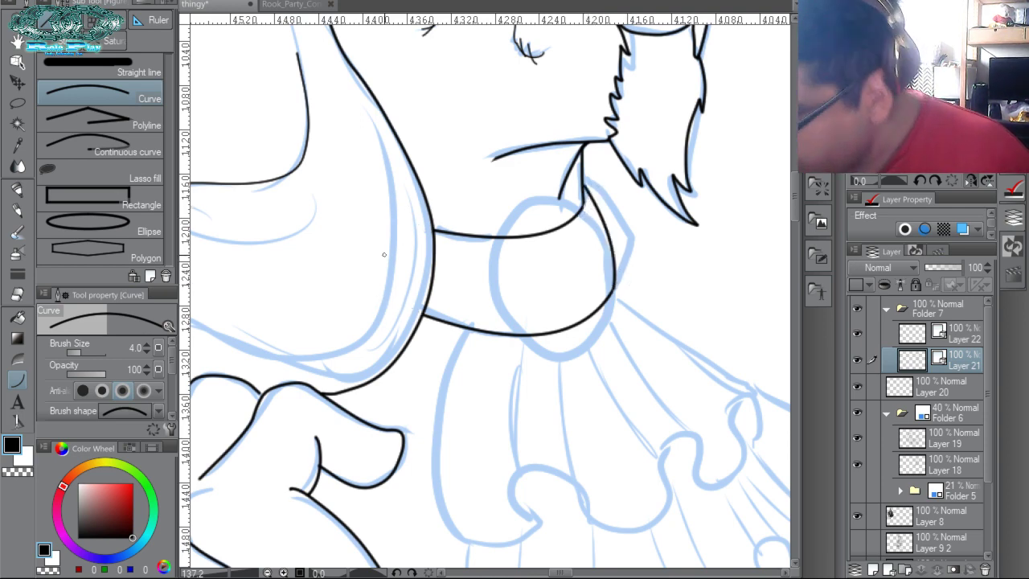
Set the Ellipse tool's brush size to 4.0 and try an ellipse over the sketched round brooch on the neck band.
key(o)
click(585, 209)
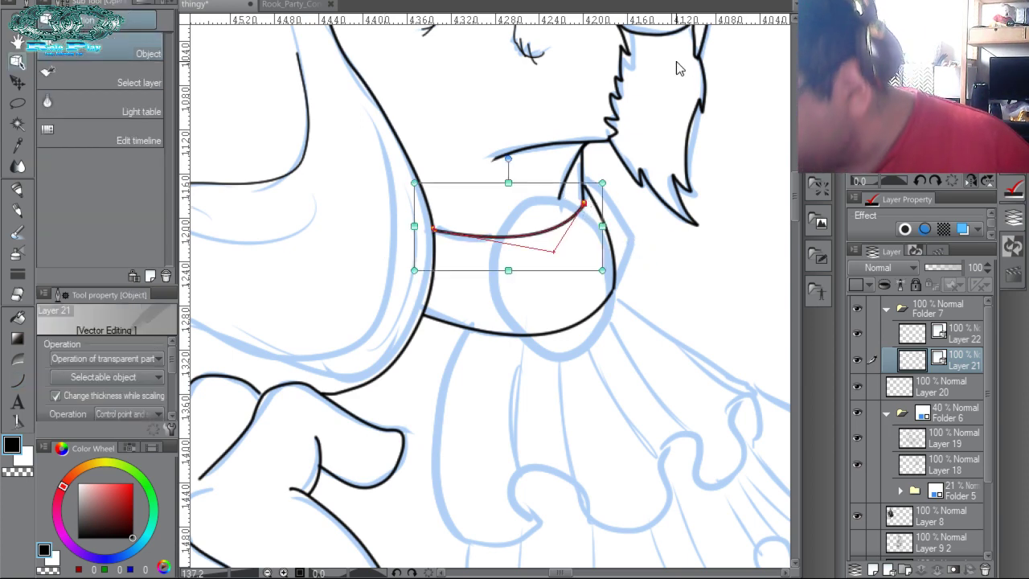
click(961, 336)
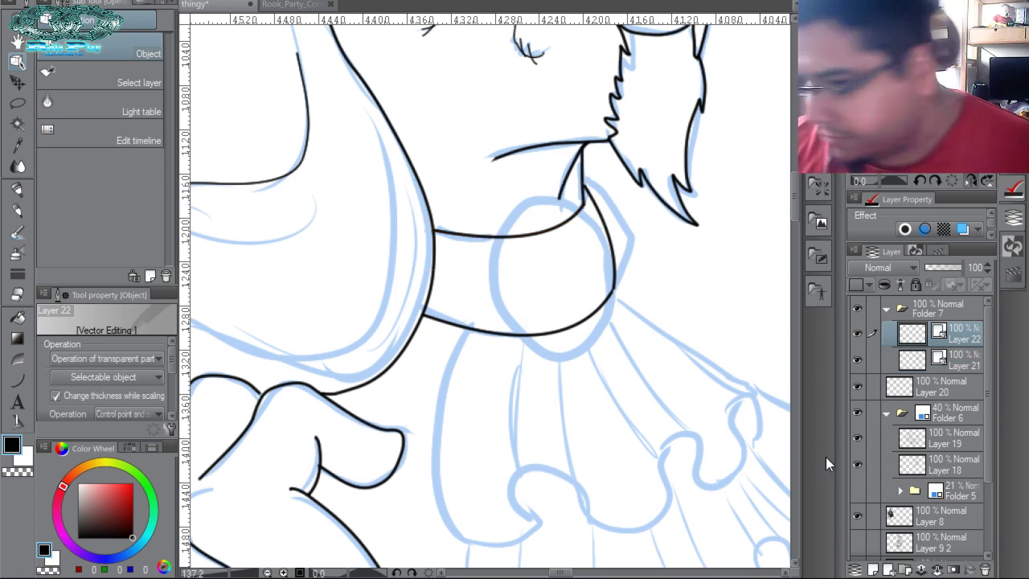
click(23, 381)
click(137, 227)
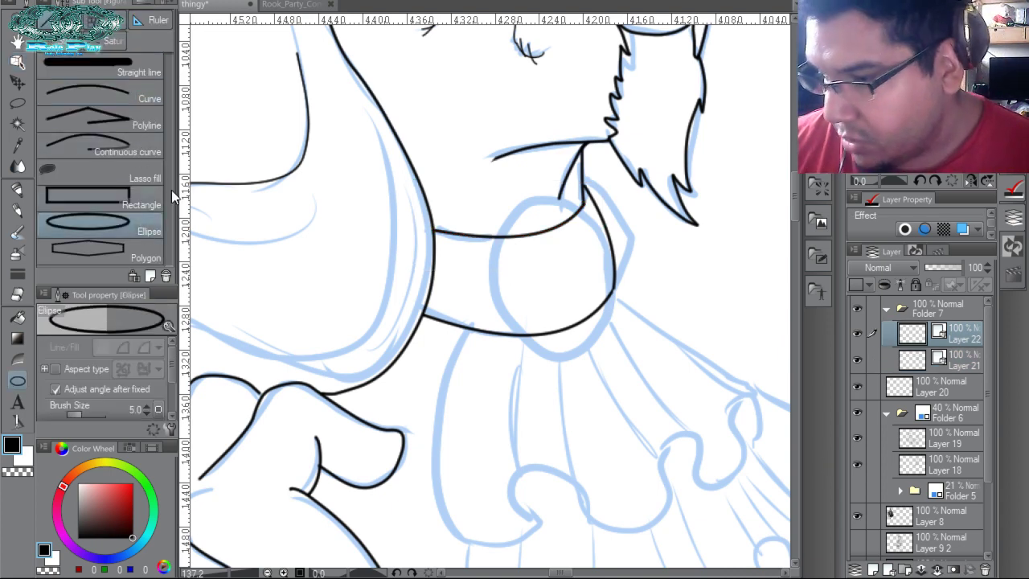
click(145, 414)
mouse_move(710, 244)
mouse_down()
mouse_move(426, 136)
mouse_move(529, 206)
mouse_move(520, 214)
mouse_up()
mouse_move(299, 187)
mouse_down()
mouse_move(418, 323)
mouse_move(441, 332)
mouse_move(423, 345)
mouse_move(416, 324)
mouse_up()
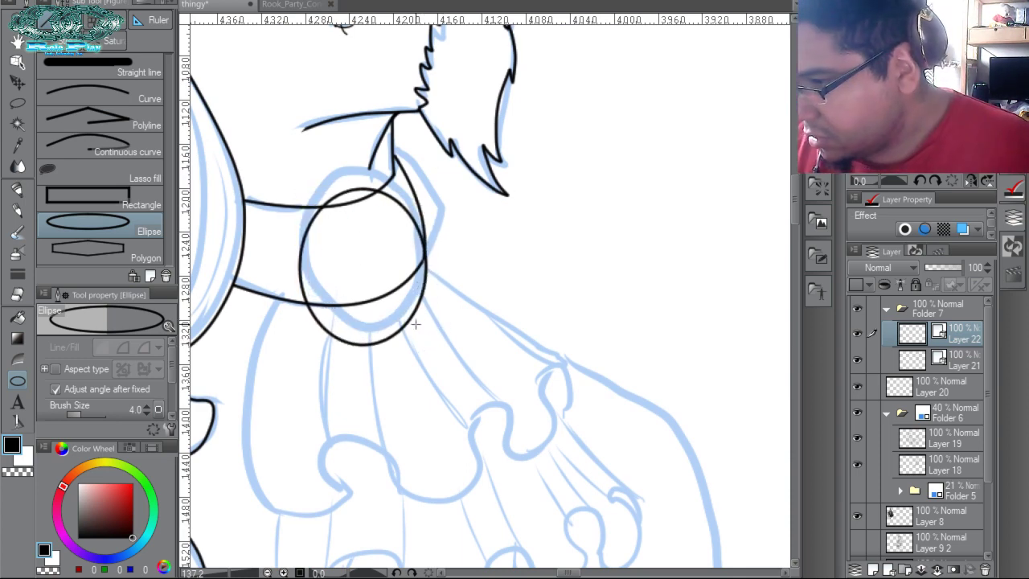
key(Escape)
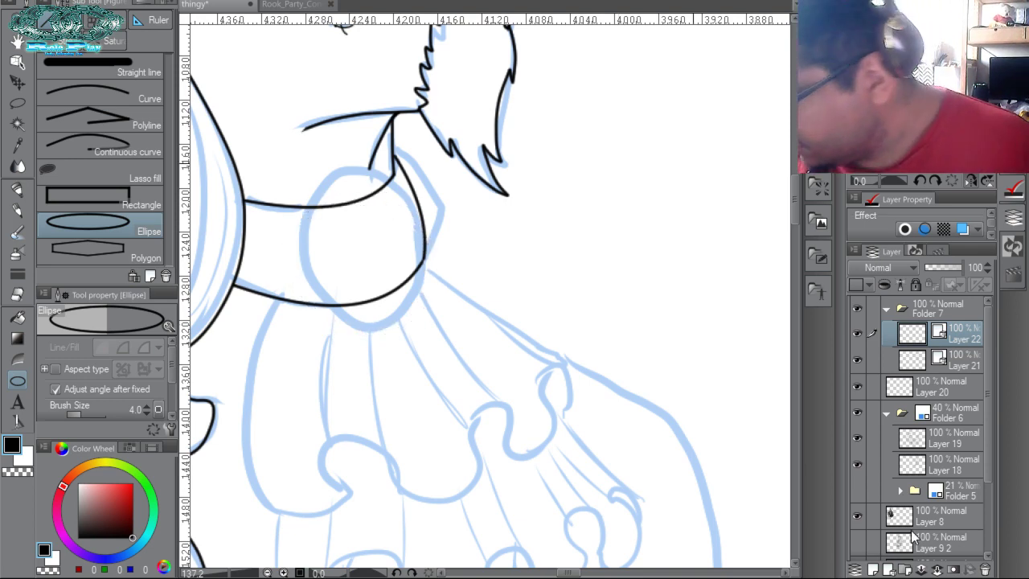
Draw a tall upright ellipse on a new vector layer in the empty area beside the goatee.
click(887, 568)
mouse_move(615, 122)
mouse_down()
mouse_move(684, 283)
mouse_move(721, 287)
mouse_up()
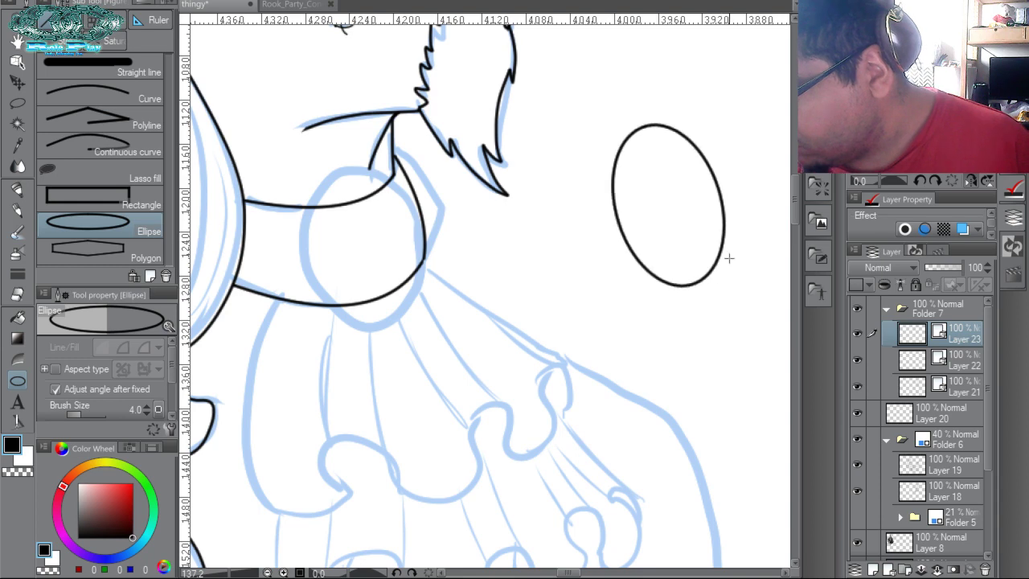
click(733, 291)
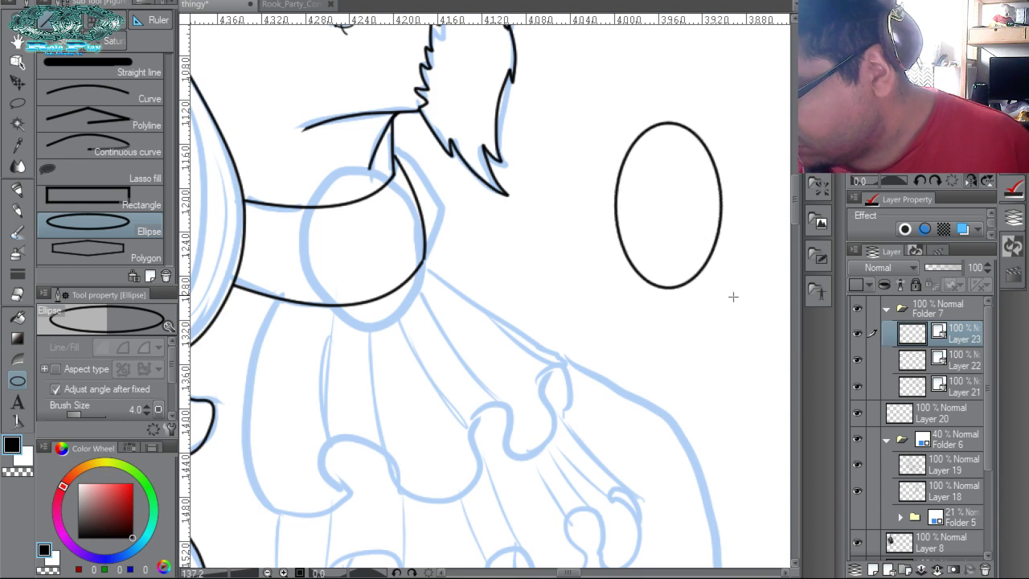
Duplicate the ellipse layer and shift the copy slightly to the right to form the brooch's rim.
key(k)
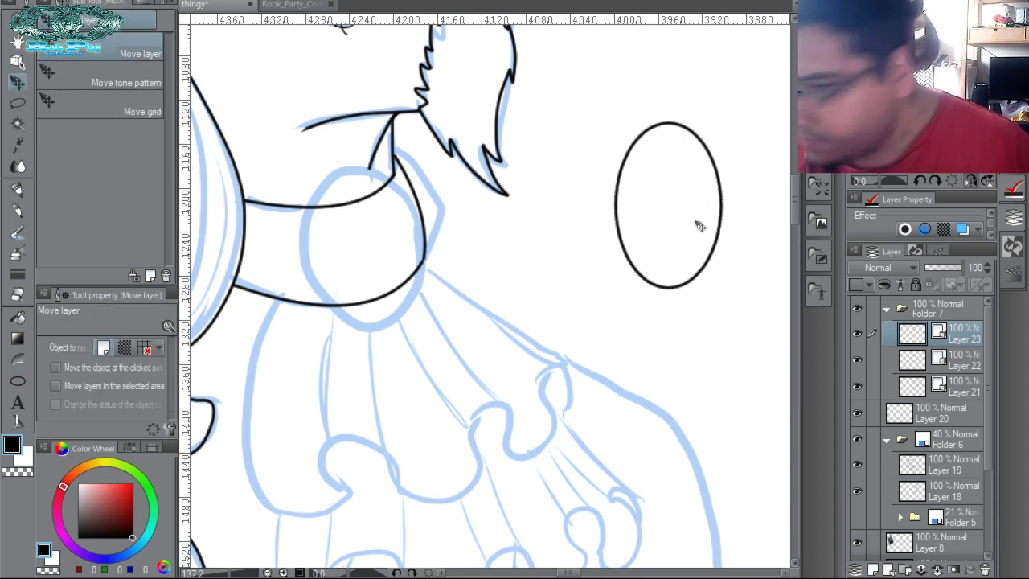
key(ctrl+c)
key(ctrl+v)
drag(708, 234, 714, 238)
key(Right)
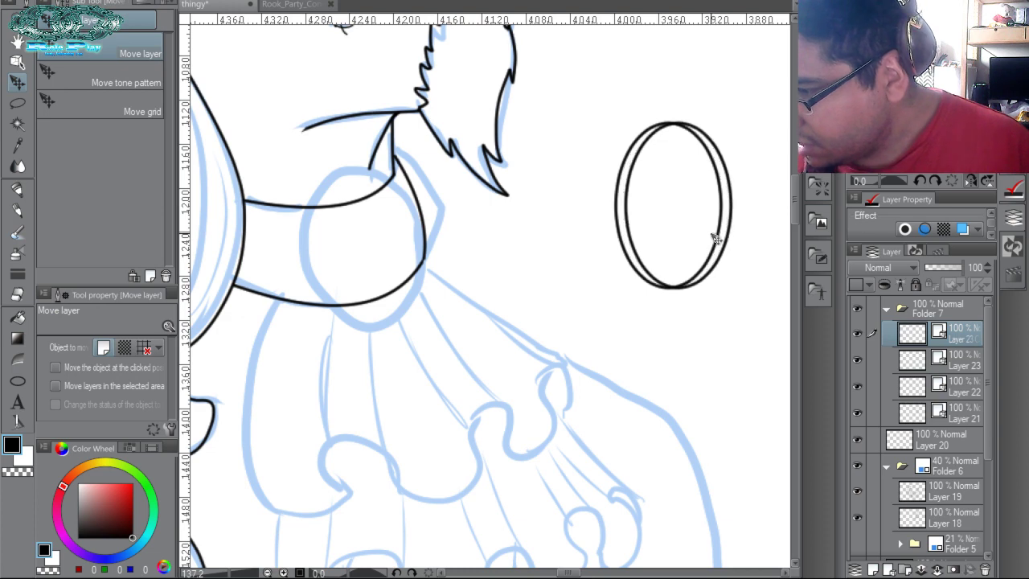
key(Left)
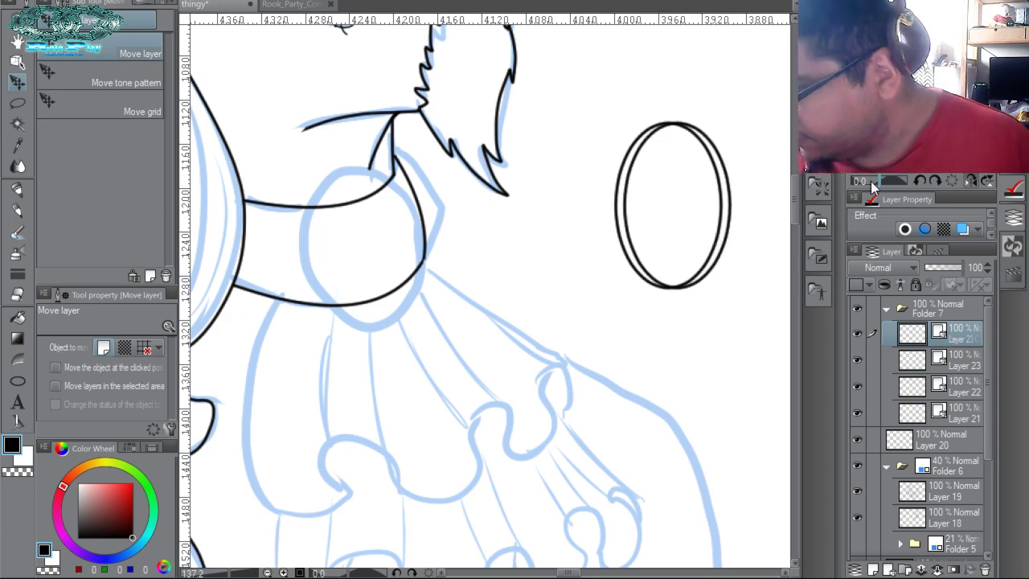
Erase the original ellipse's edge inside the shifted copy and combine the two ellipse layers.
ctrl+shift+click(722, 191)
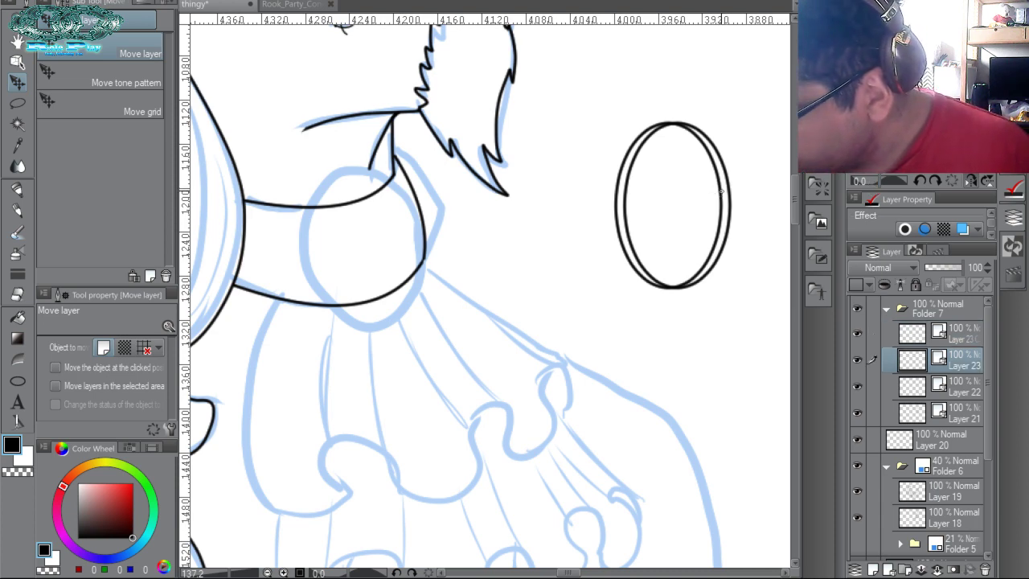
click(720, 182)
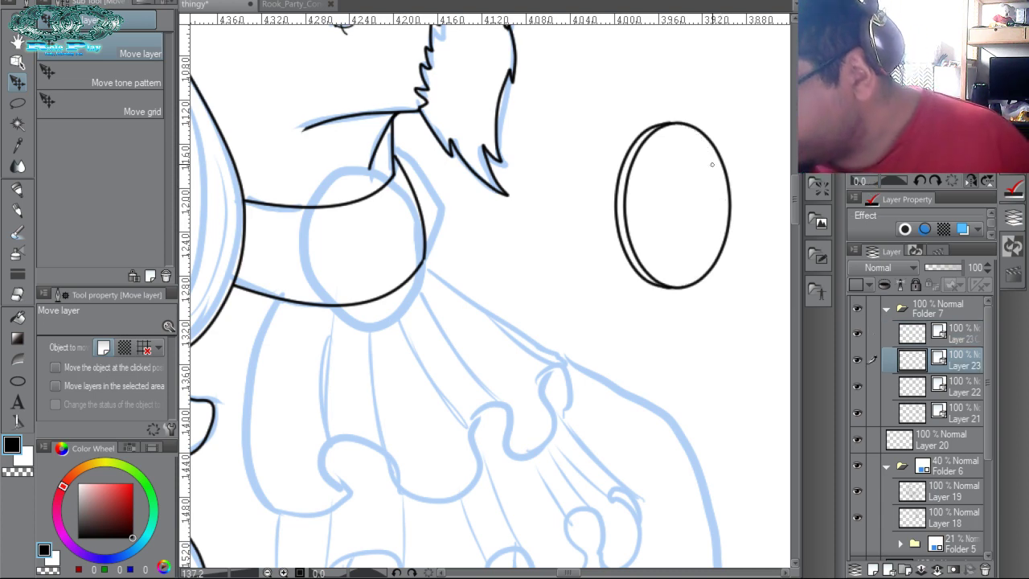
ctrl+click(966, 331)
right_click(963, 337)
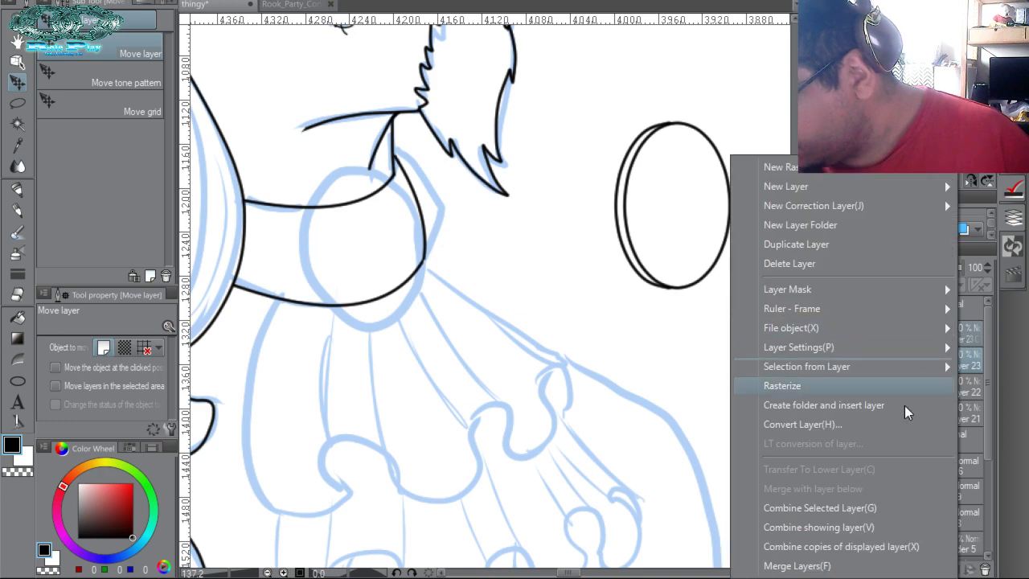
click(888, 505)
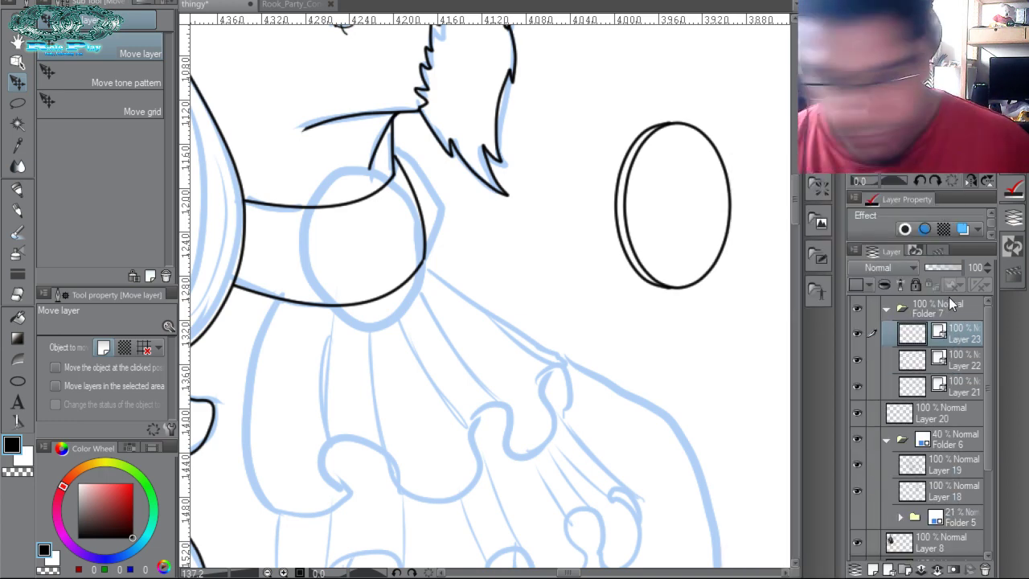
Move the brooch onto its sketched circle on the neck band, tilting, widening and shortening it to fit.
drag(735, 332, 443, 292)
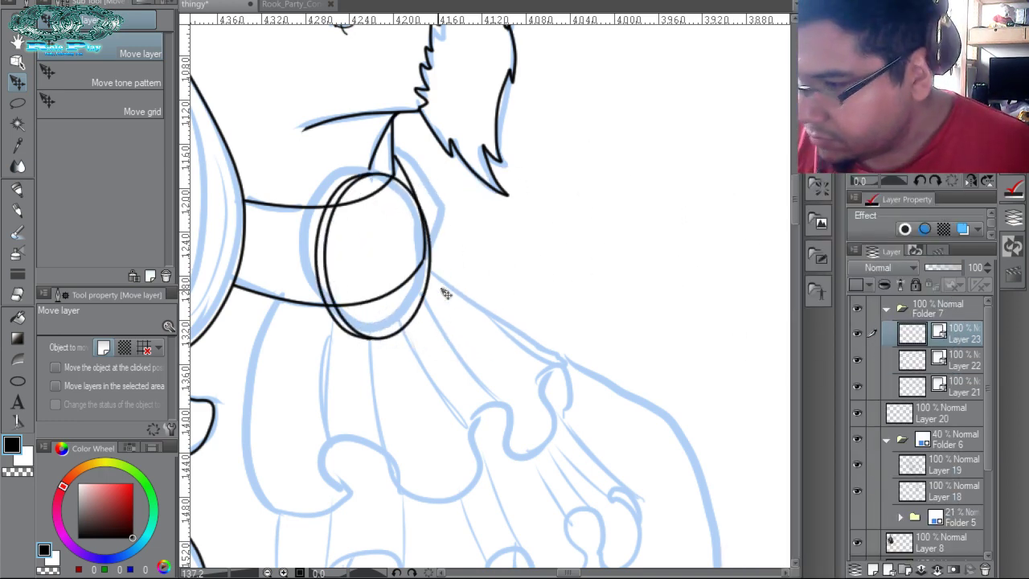
key(ctrl+t)
drag(588, 268, 593, 224)
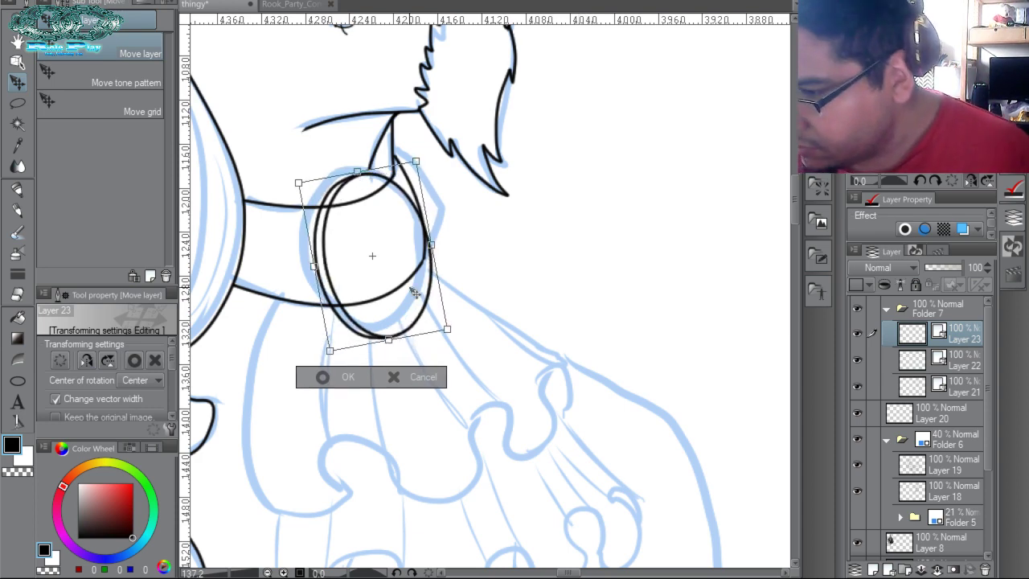
drag(409, 288, 405, 281)
drag(428, 238, 419, 260)
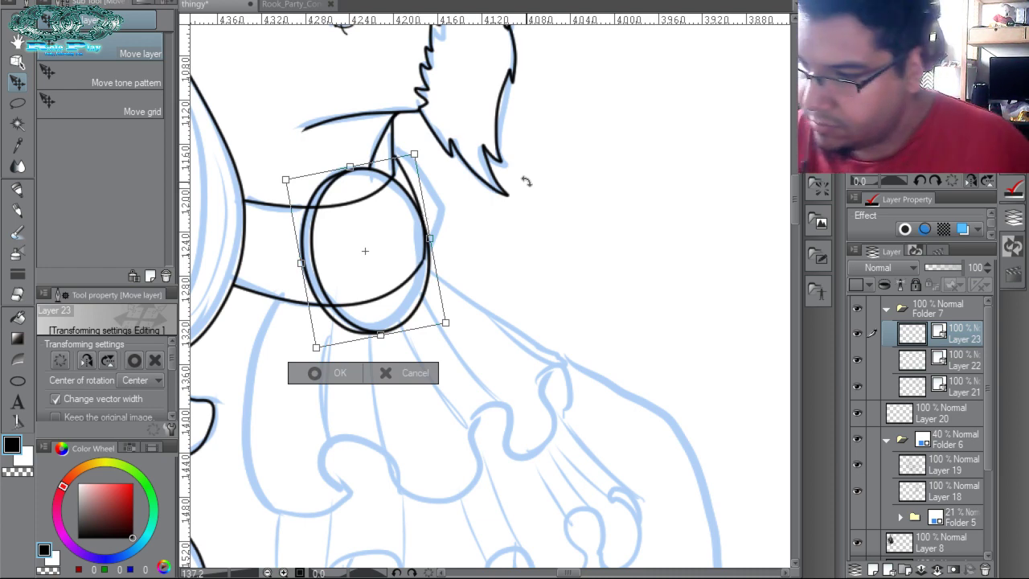
drag(381, 334, 382, 322)
drag(352, 168, 354, 176)
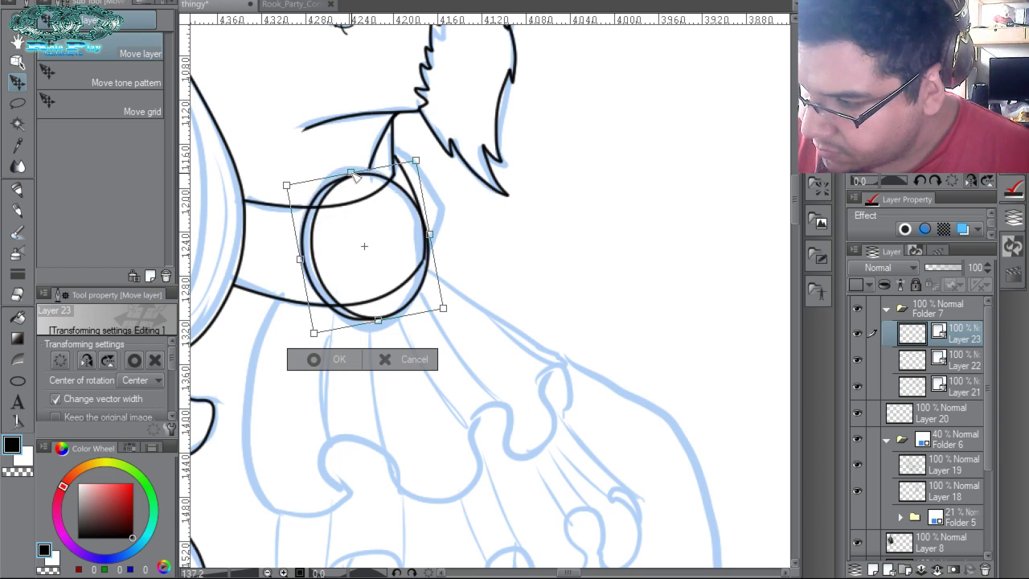
key(Return)
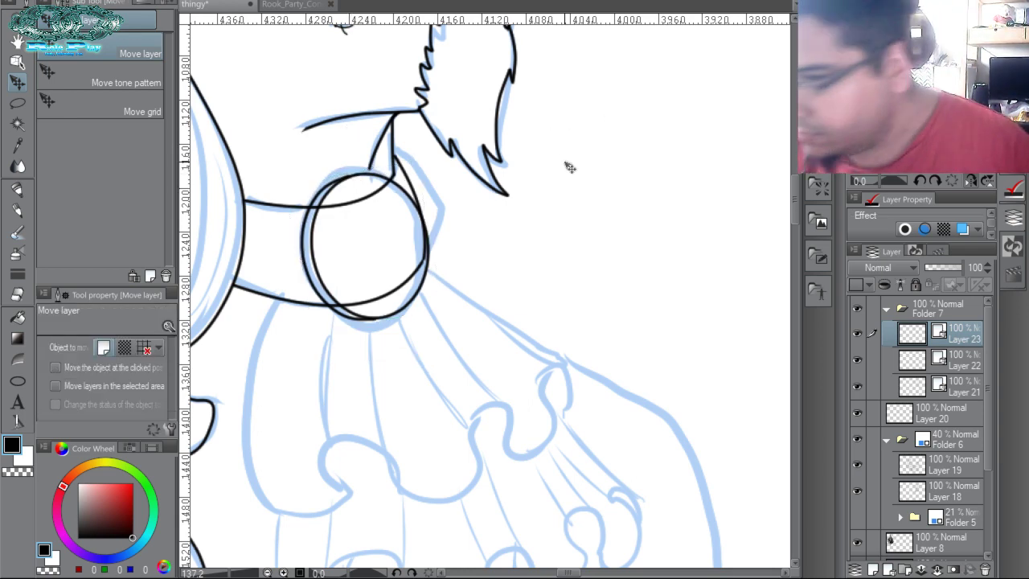
Erase the neck band lines crossing the brooch on Layer 21 and undo the accidental shift of that layer.
click(963, 364)
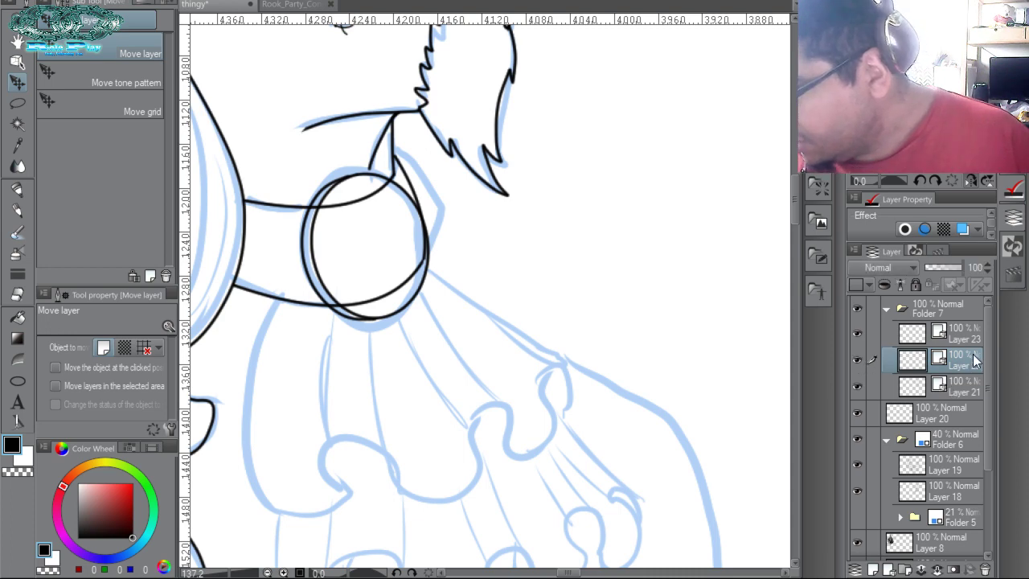
click(969, 387)
drag(314, 203, 330, 208)
click(340, 304)
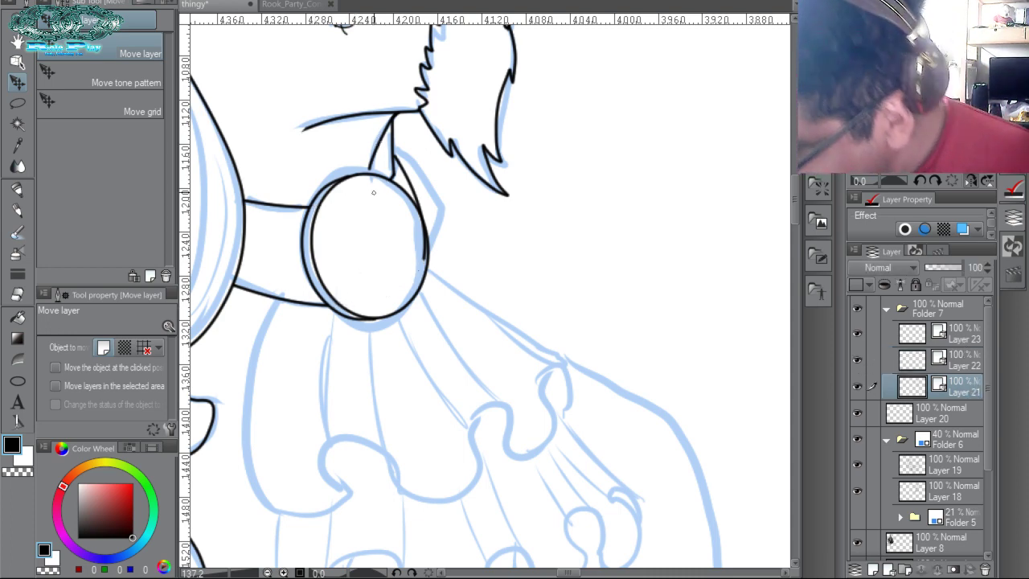
click(424, 251)
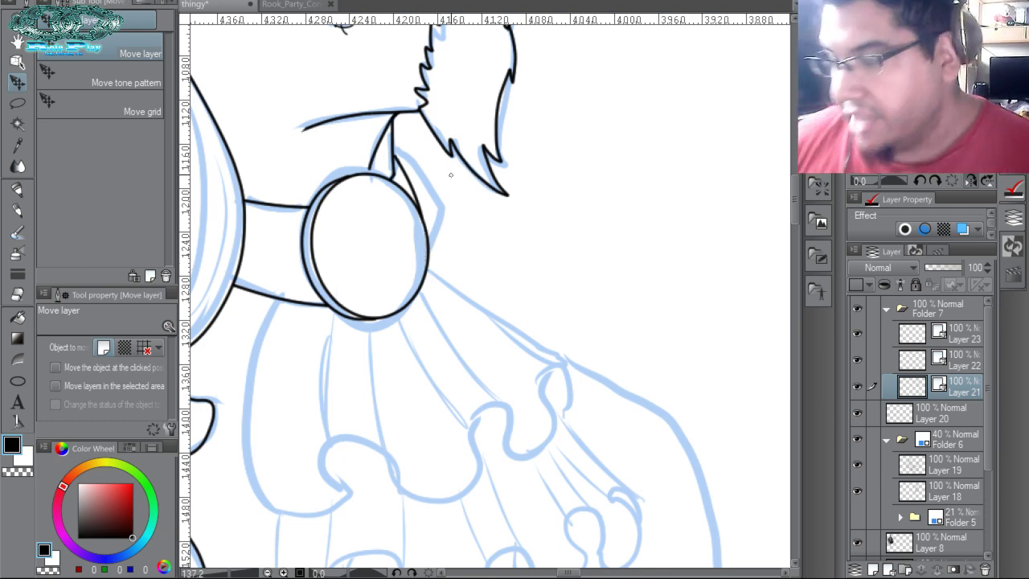
drag(473, 294, 403, 257)
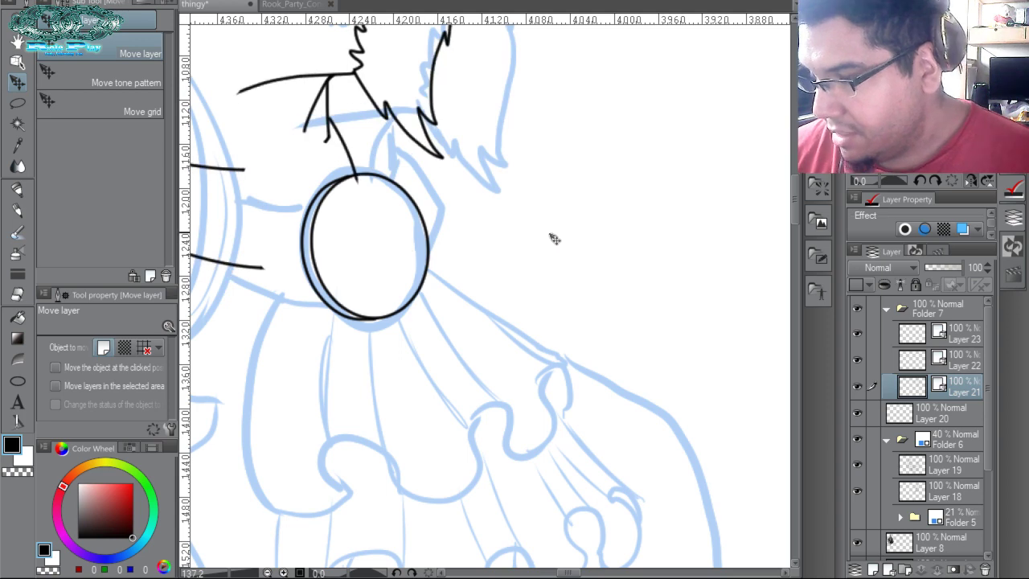
key(ctrl+z)
Flip the canvas view horizontally, keeping the sketched ruffled collar and shoulder in view.
drag(529, 326, 475, 246)
scroll(514, 250, down, 1)
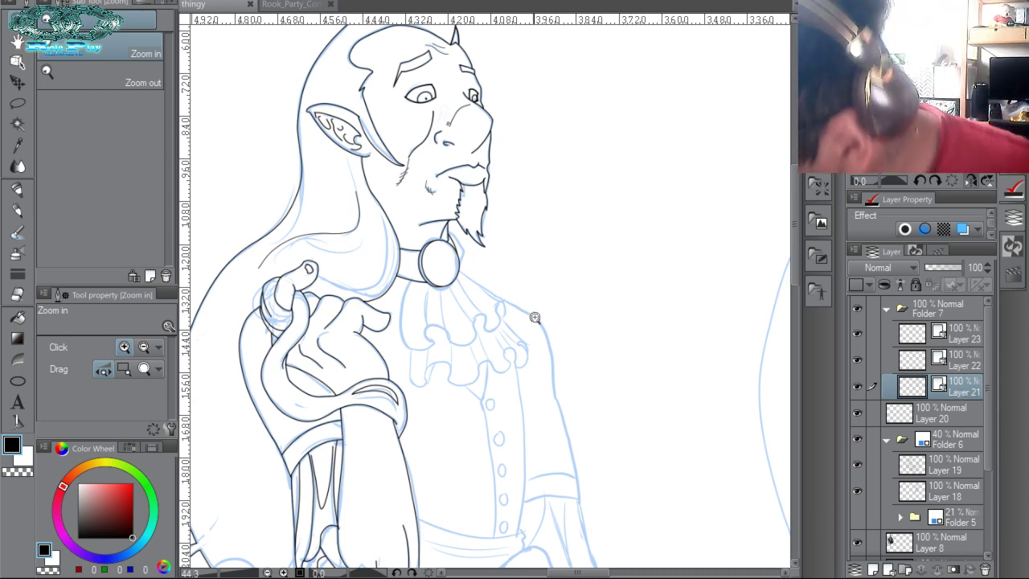
drag(531, 320, 564, 350)
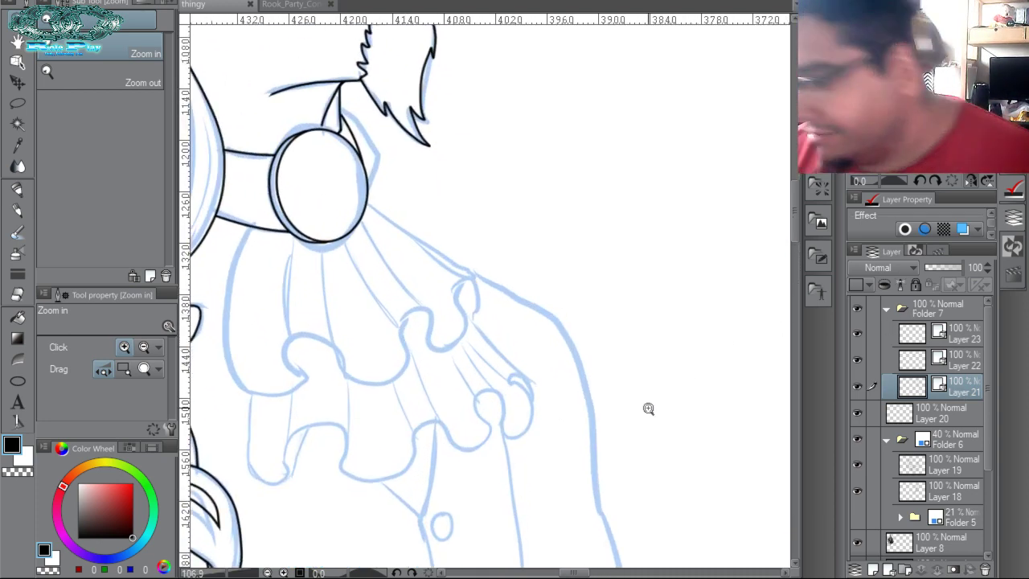
click(970, 180)
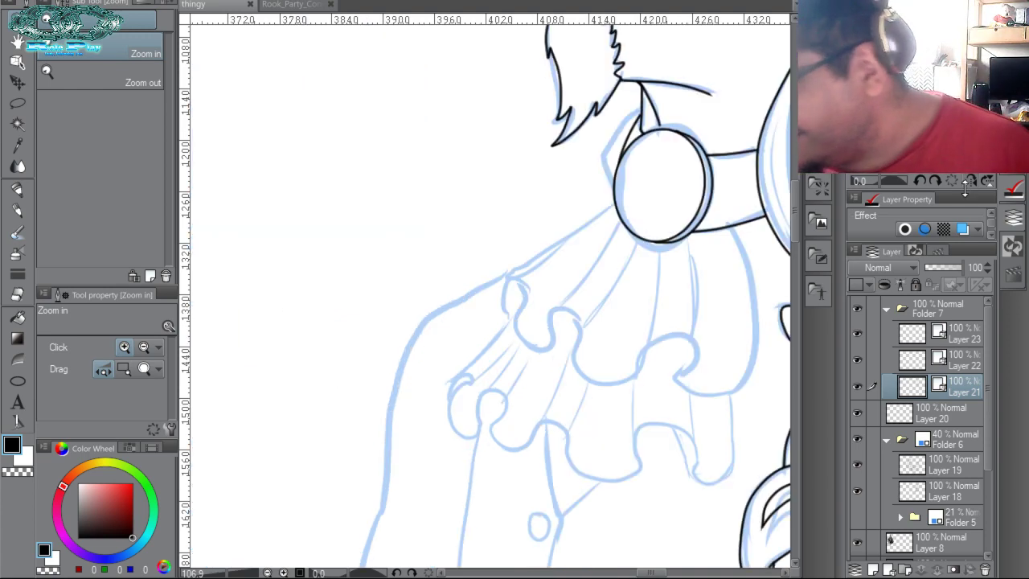
drag(604, 457, 626, 400)
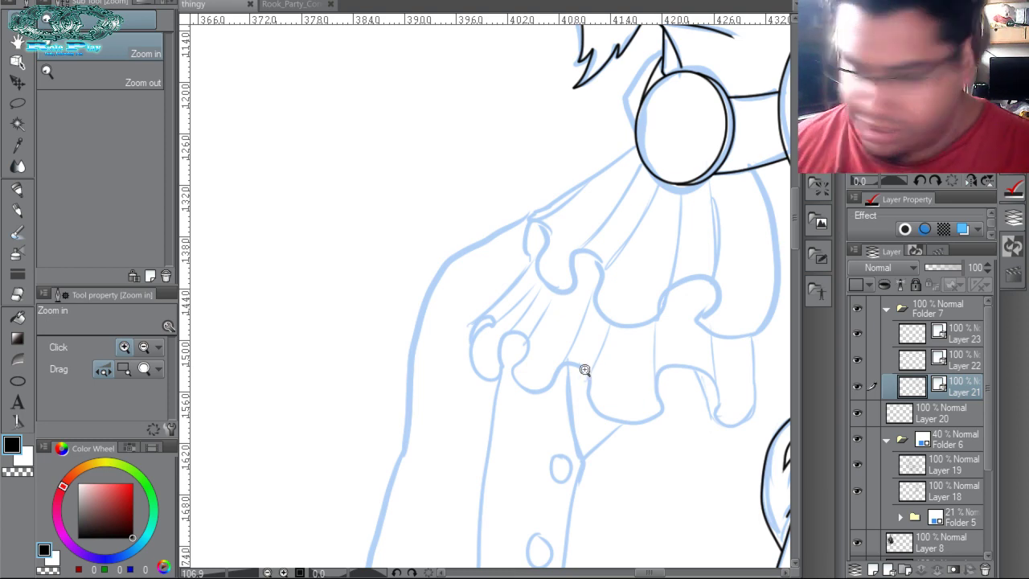
key(p)
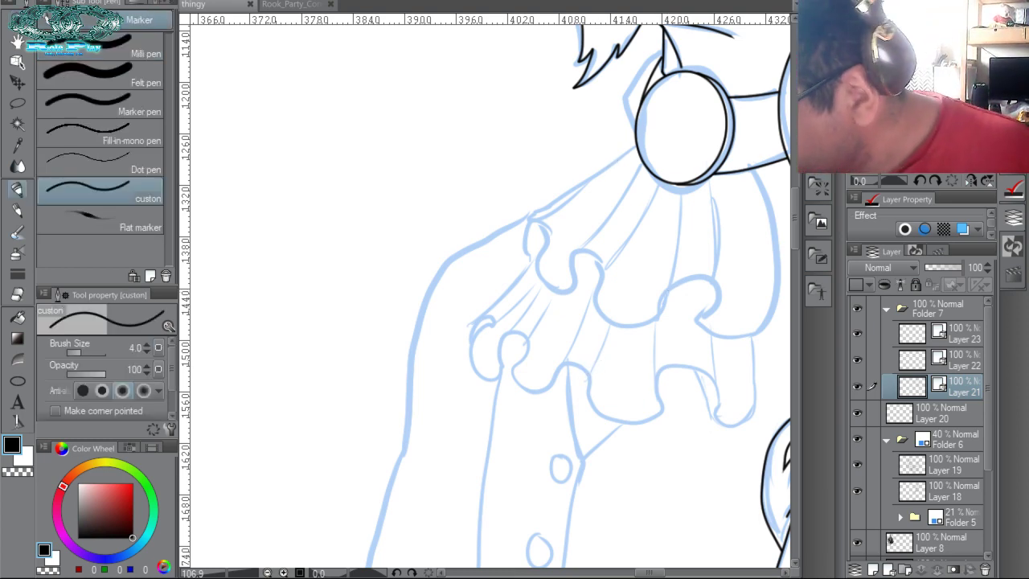
mouse_move(531, 237)
mouse_down()
mouse_move(600, 172)
mouse_move(557, 194)
mouse_move(530, 225)
mouse_move(497, 394)
mouse_up()
key(ctrl+z)
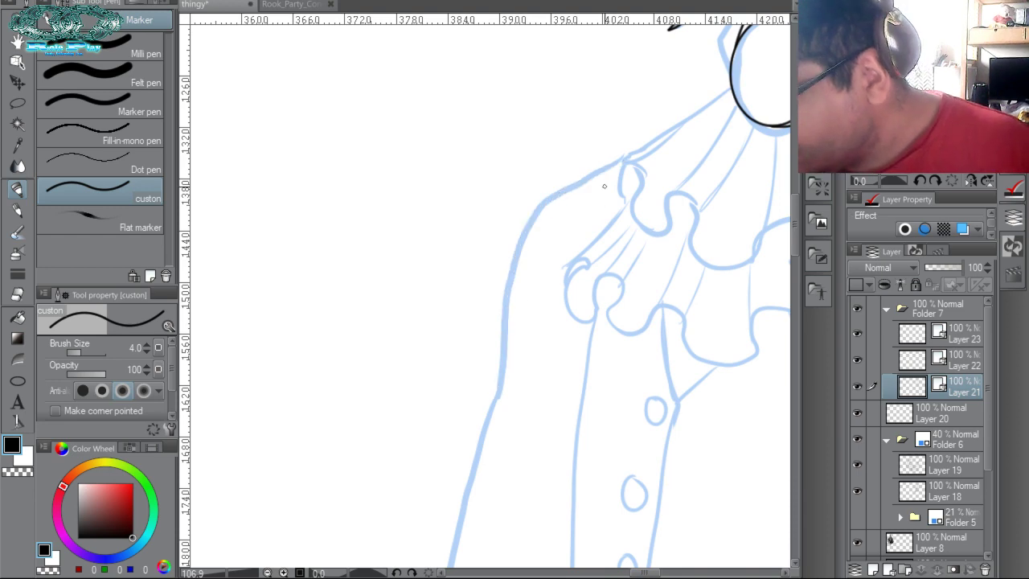
Ink the outer sleeve outline from the ruffle's edge over the shoulder down to the cuff with the Continuous curve tool.
click(18, 380)
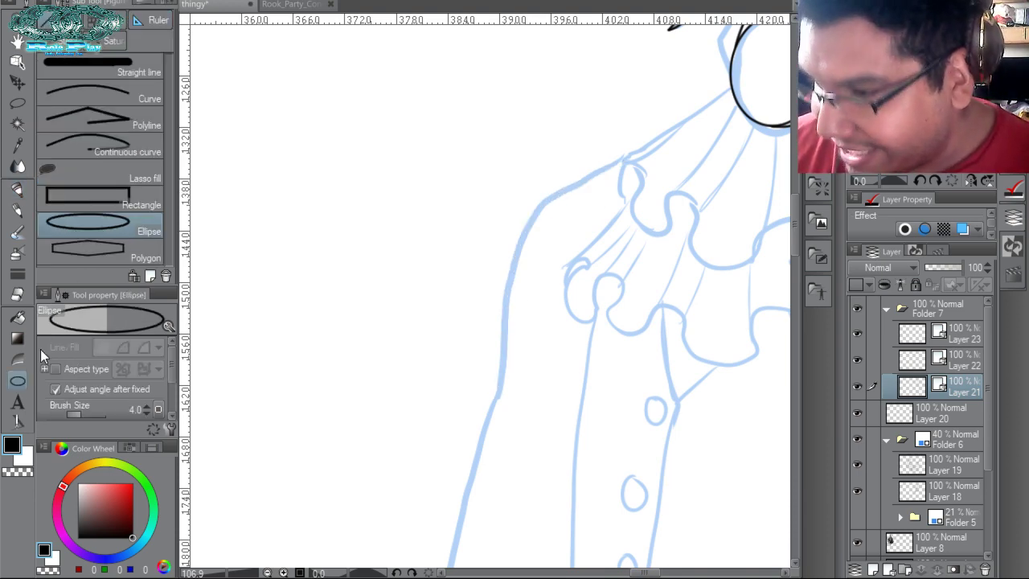
click(139, 157)
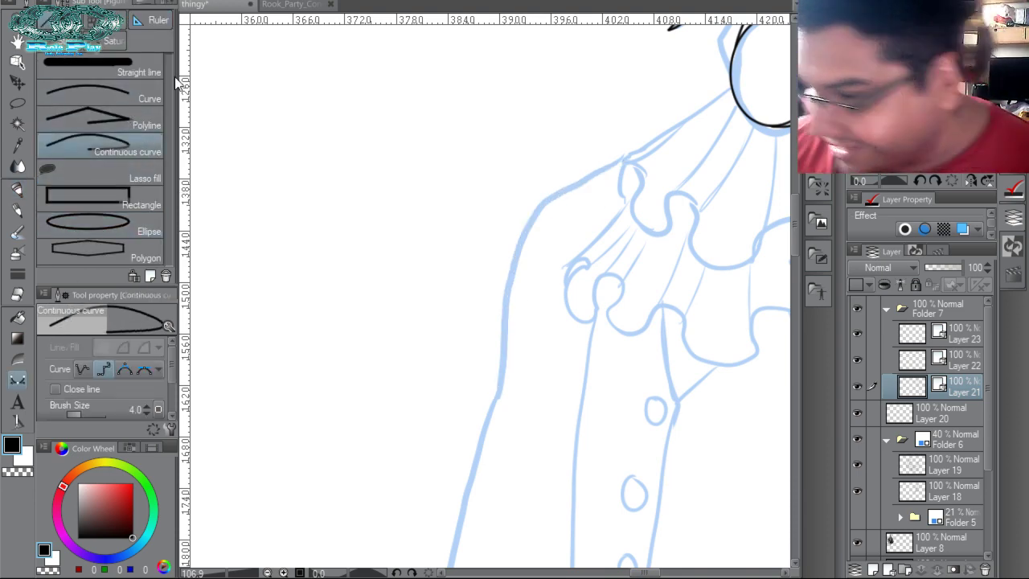
click(628, 158)
click(534, 206)
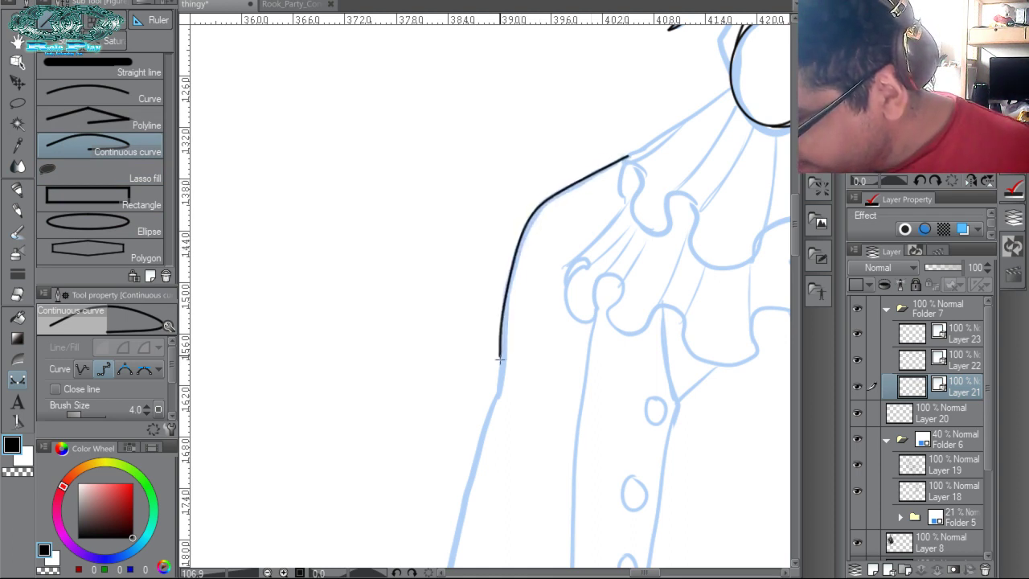
drag(503, 383, 526, 205)
click(526, 205)
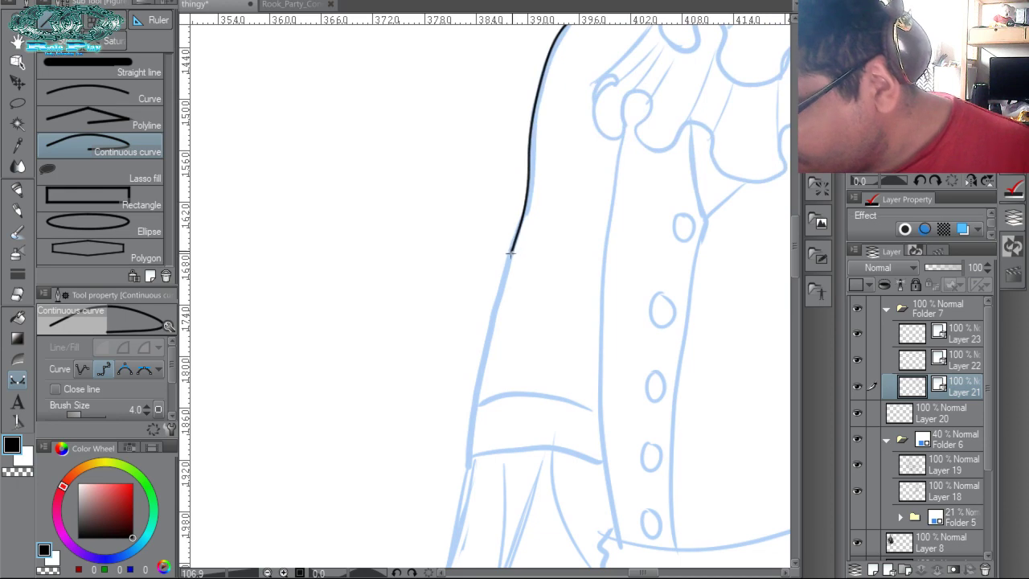
double_click(471, 458)
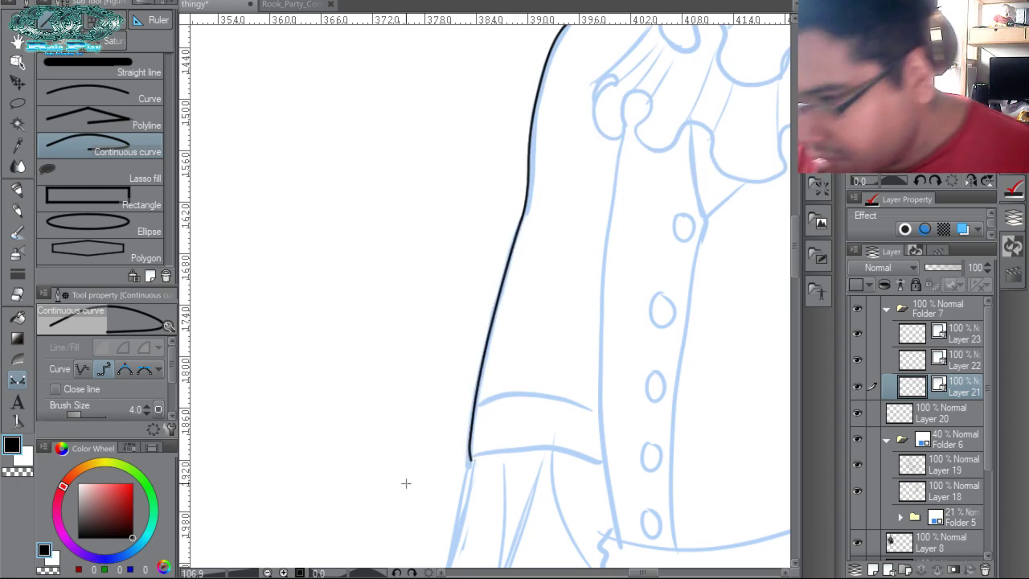
Ink the sleeve cuff's two curved band edges with the Curve tool and trim their ends past the outer sleeve line.
click(151, 95)
drag(563, 243, 474, 42)
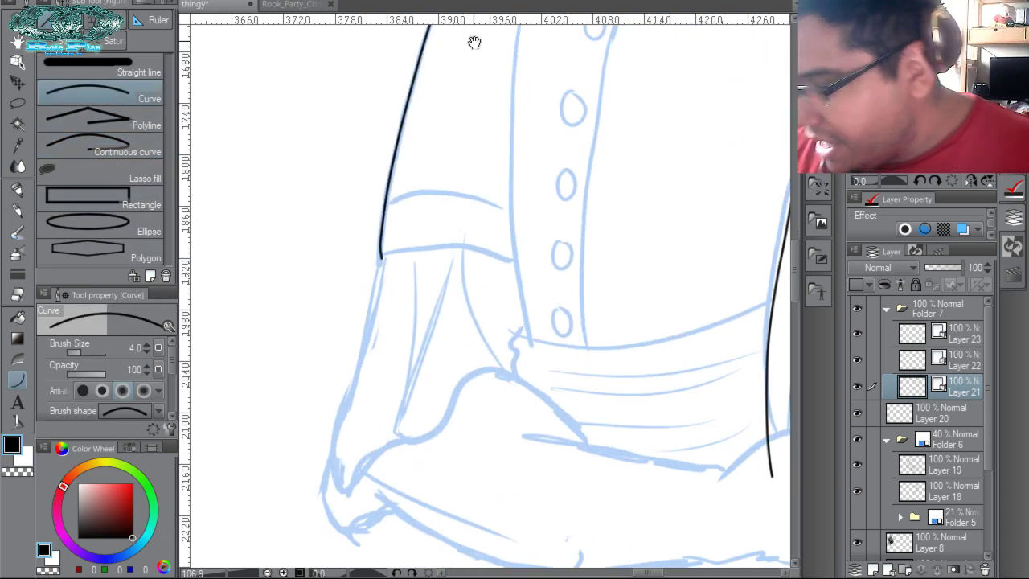
drag(373, 259, 529, 265)
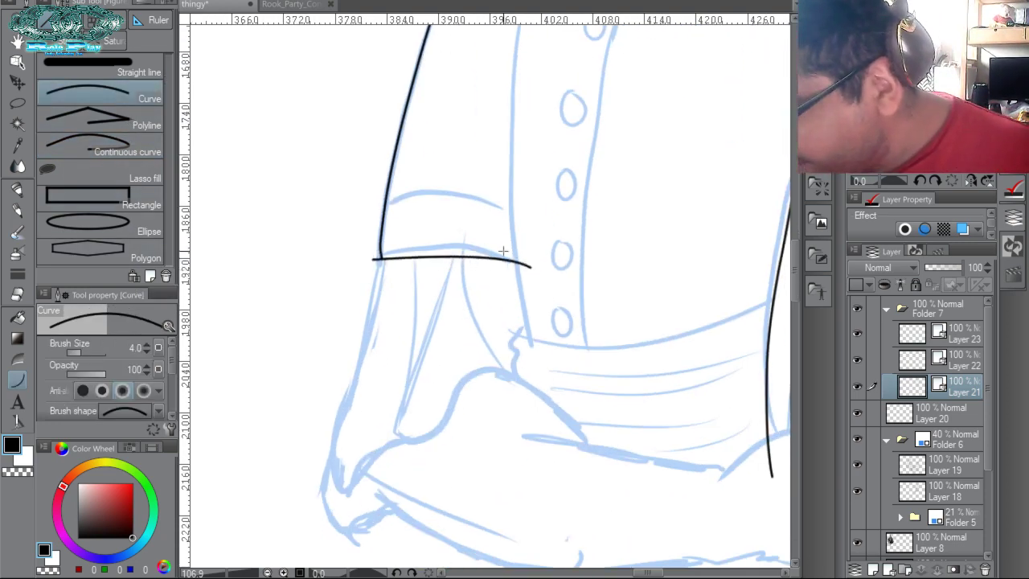
click(426, 223)
drag(373, 202, 522, 211)
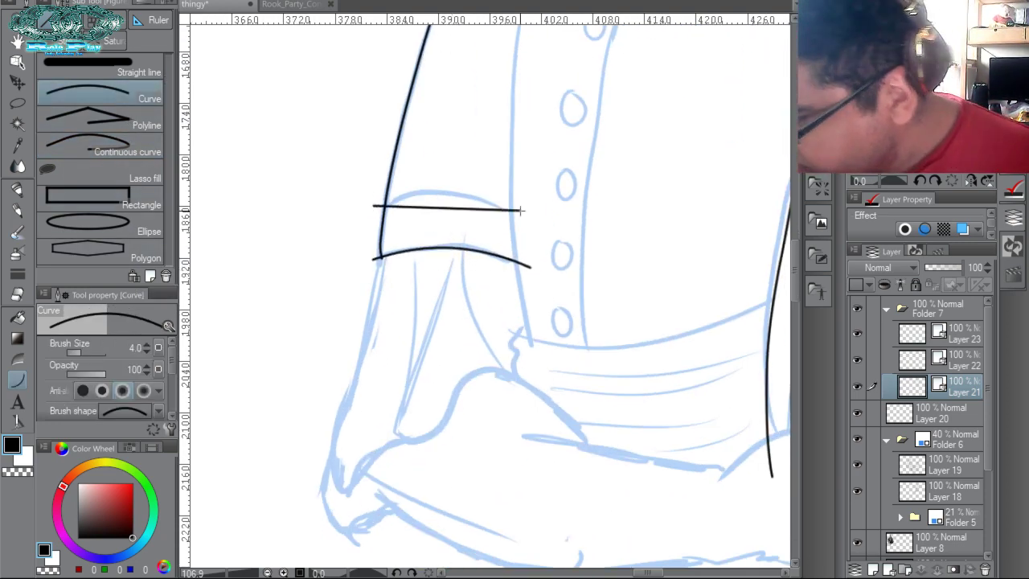
click(446, 175)
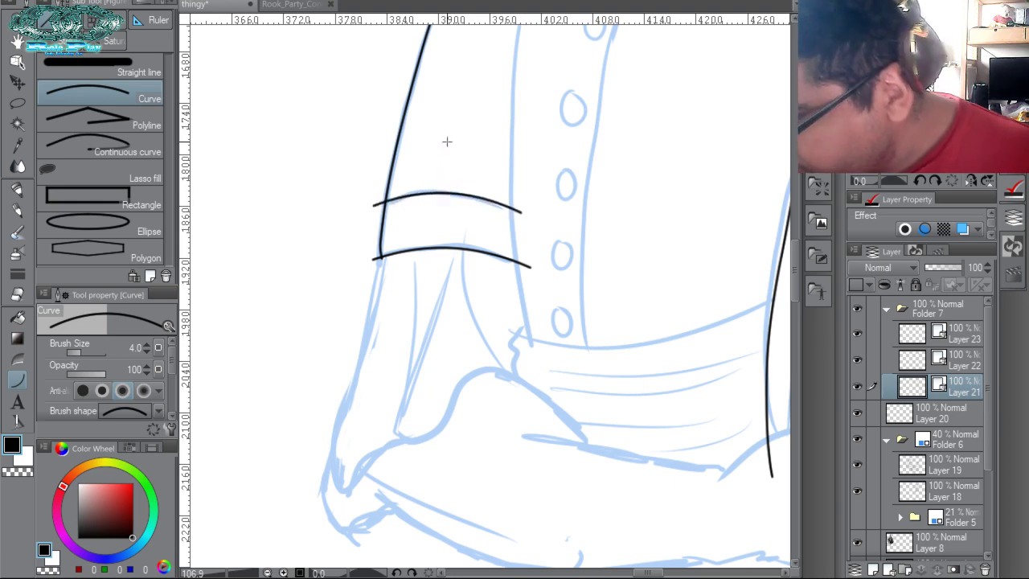
drag(377, 210, 380, 283)
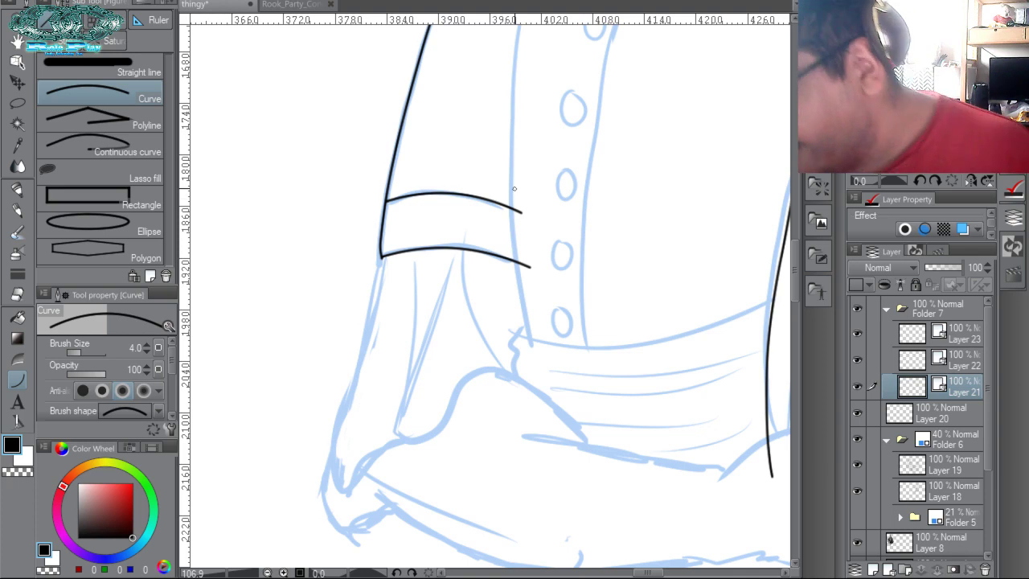
Ink the inner sleeve line from the waist up into the ruffle and trim the cuff band ends that cross it.
scroll(616, 232, up, 3)
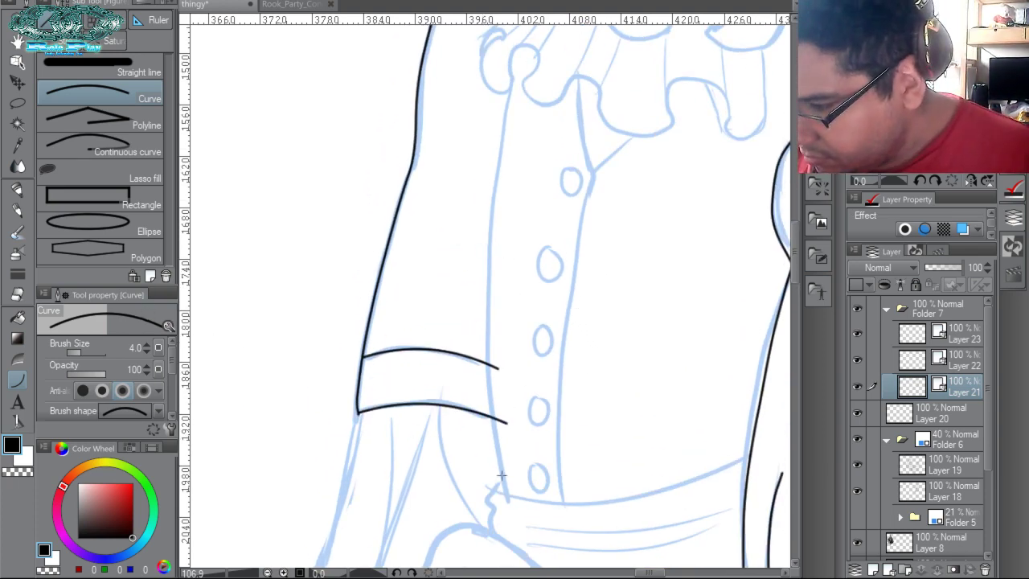
mouse_move(504, 493)
mouse_down()
mouse_move(494, 434)
mouse_move(538, 33)
mouse_move(549, 41)
mouse_move(549, 147)
mouse_up()
scroll(538, 32, up, 3)
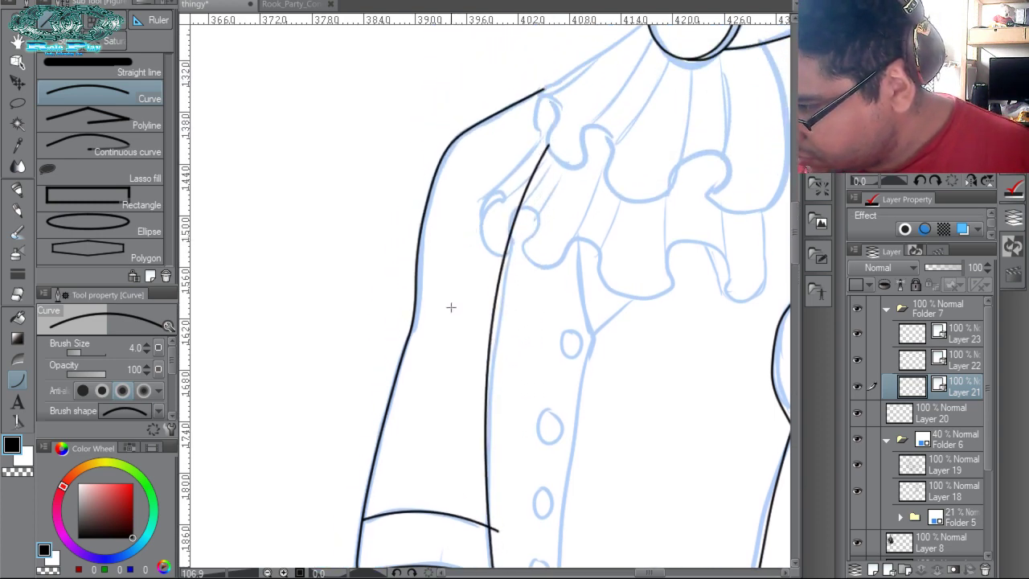
drag(576, 312, 552, 82)
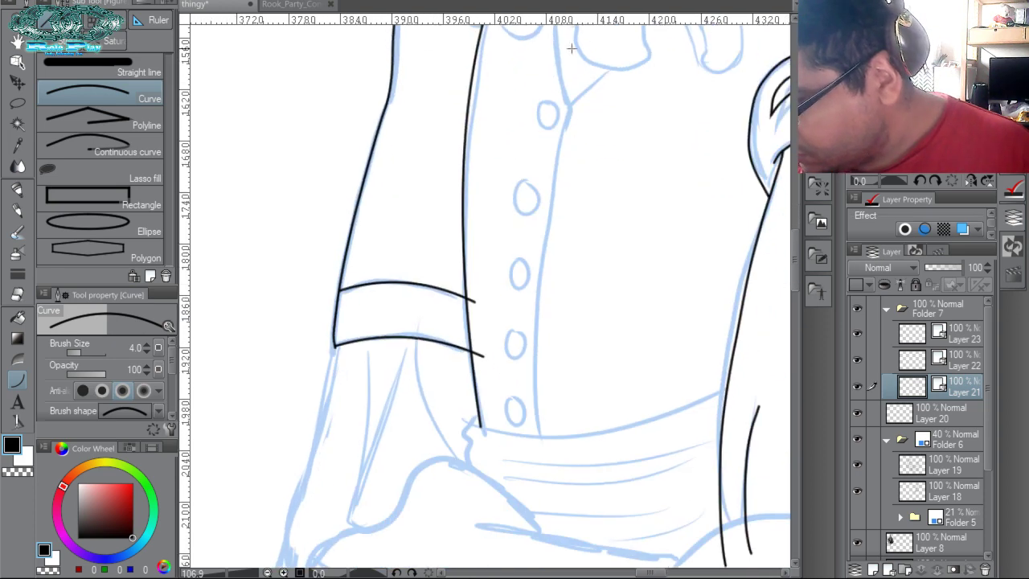
drag(474, 295, 482, 360)
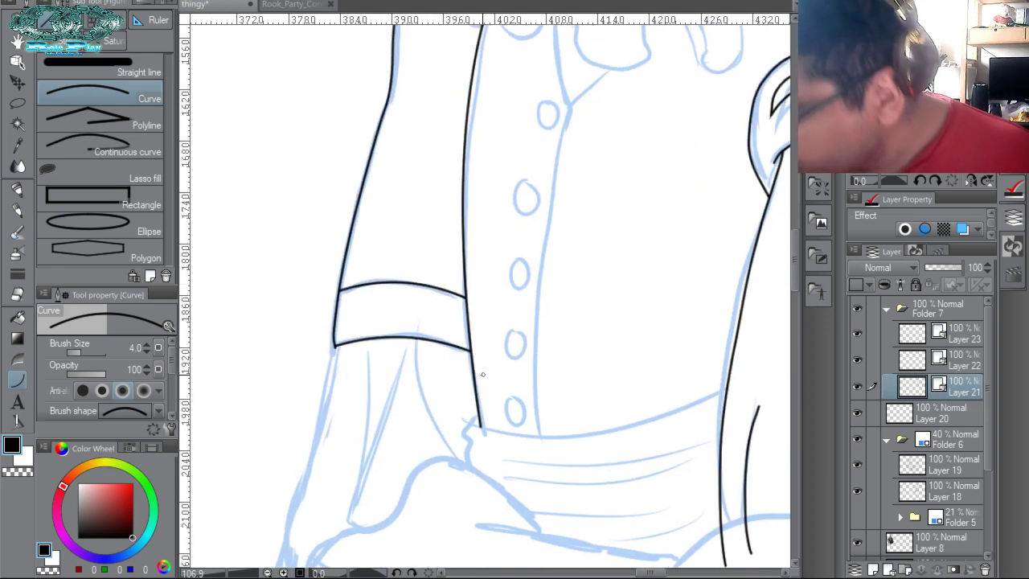
Ink the button placket's inner edge as a curve, then add the custon pen line from its upper corner into the ruffle, trimming the overrun.
drag(539, 437, 567, 103)
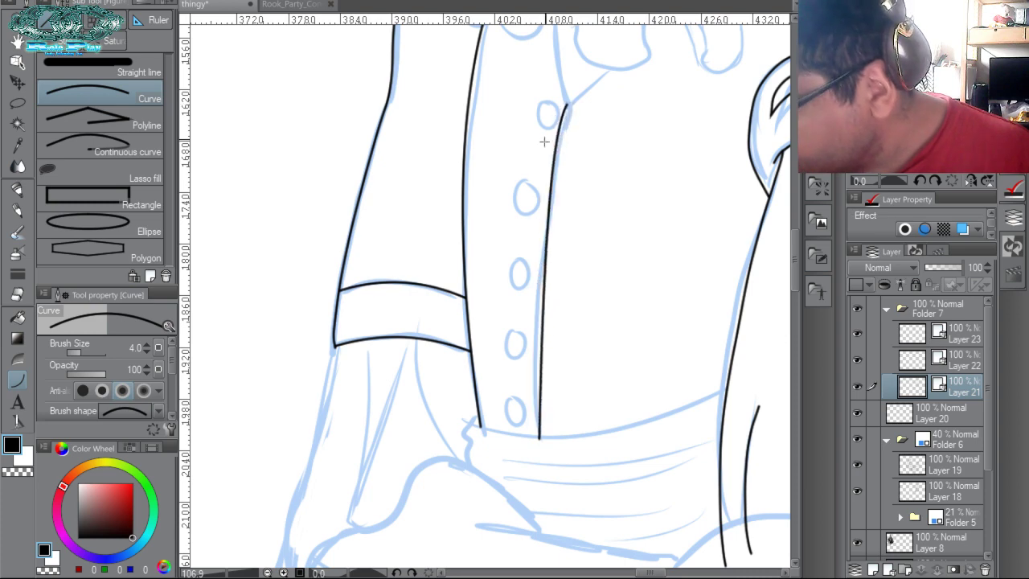
click(527, 250)
scroll(563, 150, up, 3)
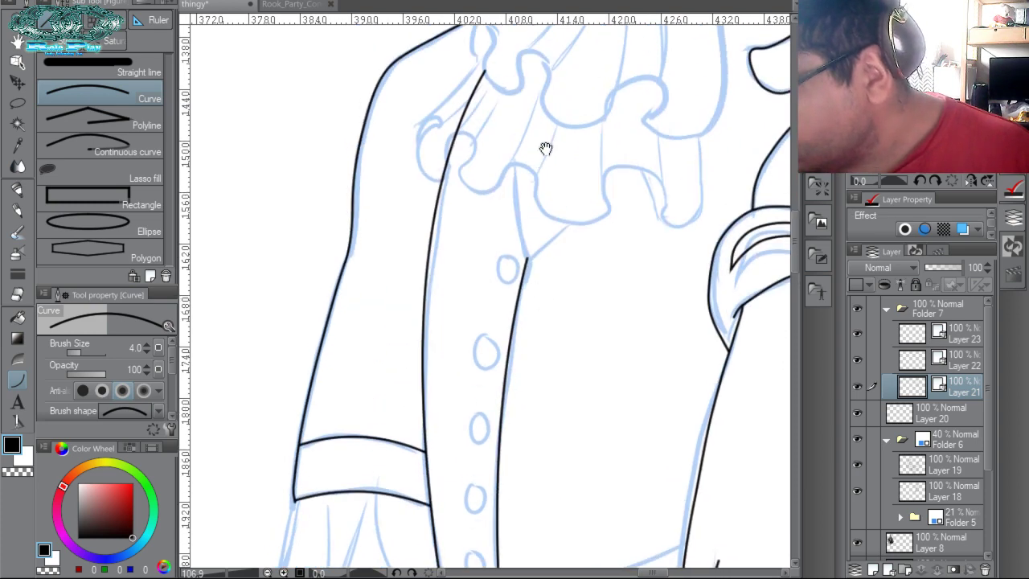
key(p)
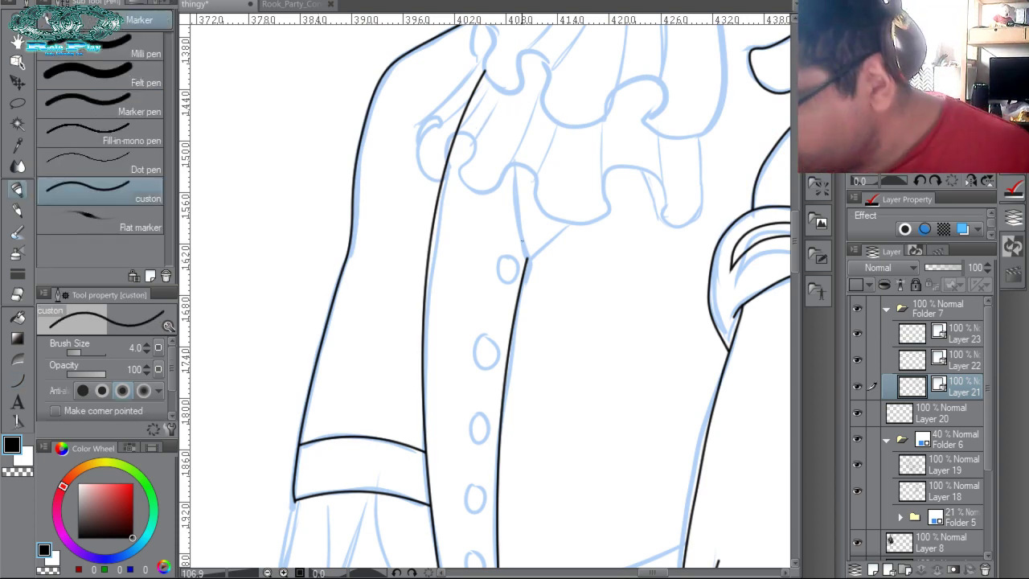
drag(531, 267, 513, 132)
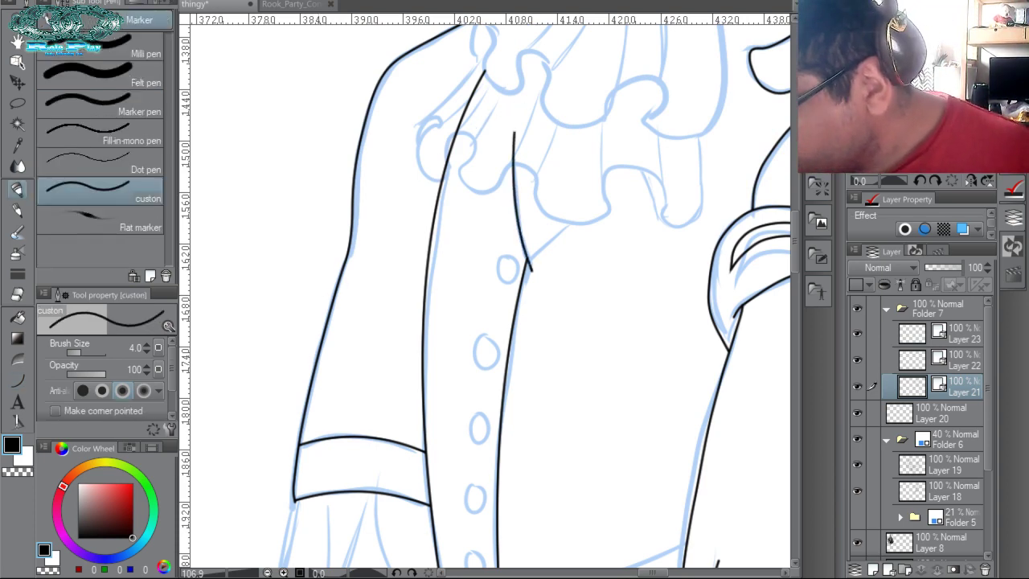
key(ctrl+z)
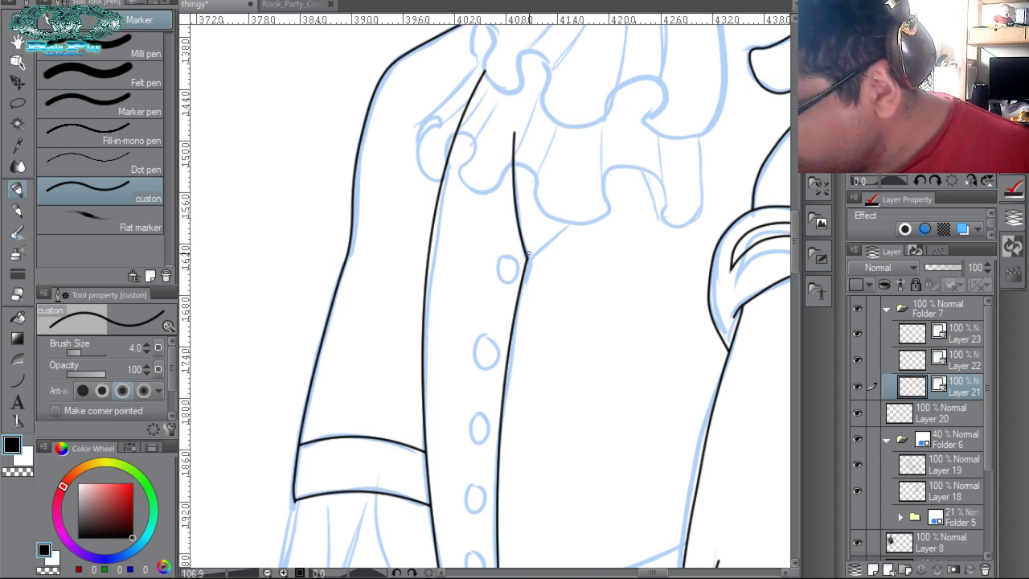
Ink the slanted opening line from the placket's upper corner into the ruffle, redrawing it until it rises in a steeper curve.
drag(526, 256, 622, 177)
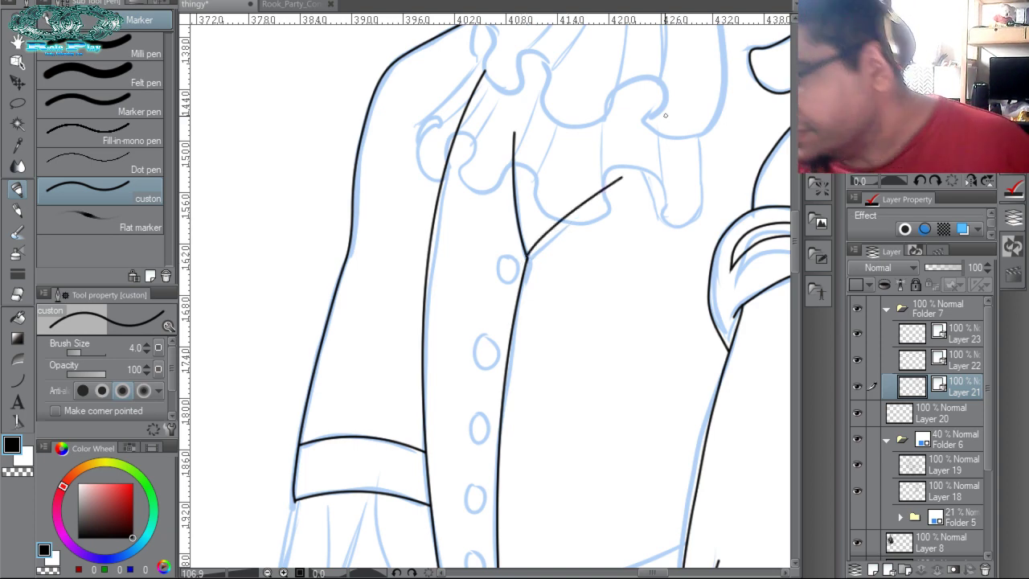
key(ctrl+z)
drag(545, 238, 621, 155)
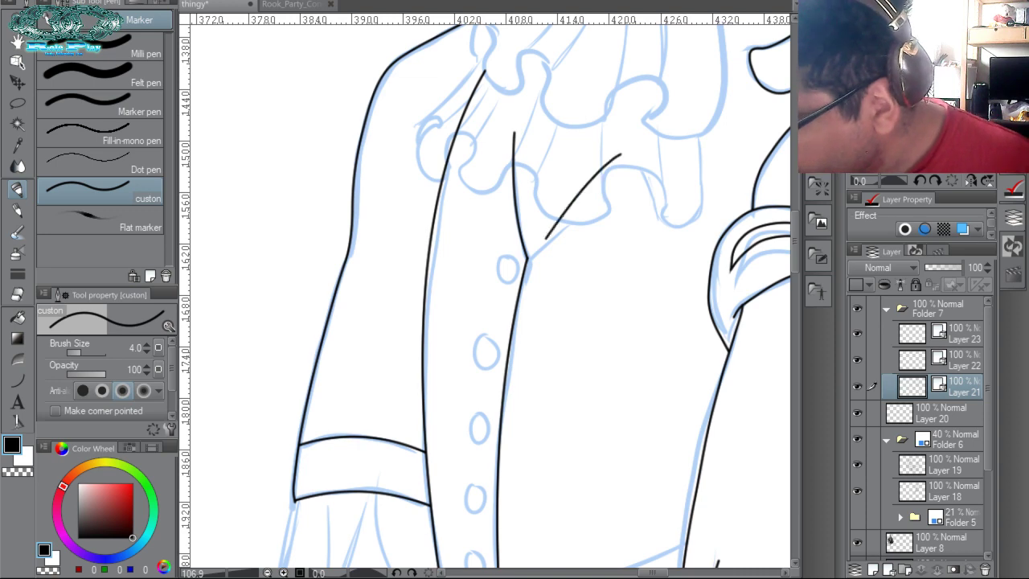
key(ctrl+z)
drag(524, 256, 629, 140)
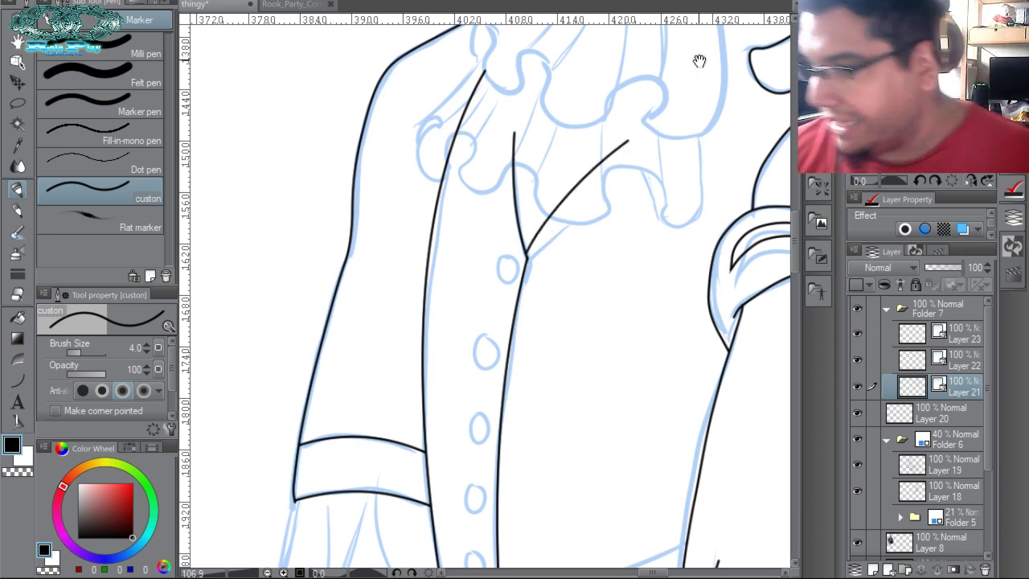
Ink the sash's upper edge as a downward-bowed curve from the inner sleeve line across to the opposite black line.
mouse_move(701, 62)
mouse_down()
mouse_move(571, 370)
mouse_move(588, 298)
mouse_up()
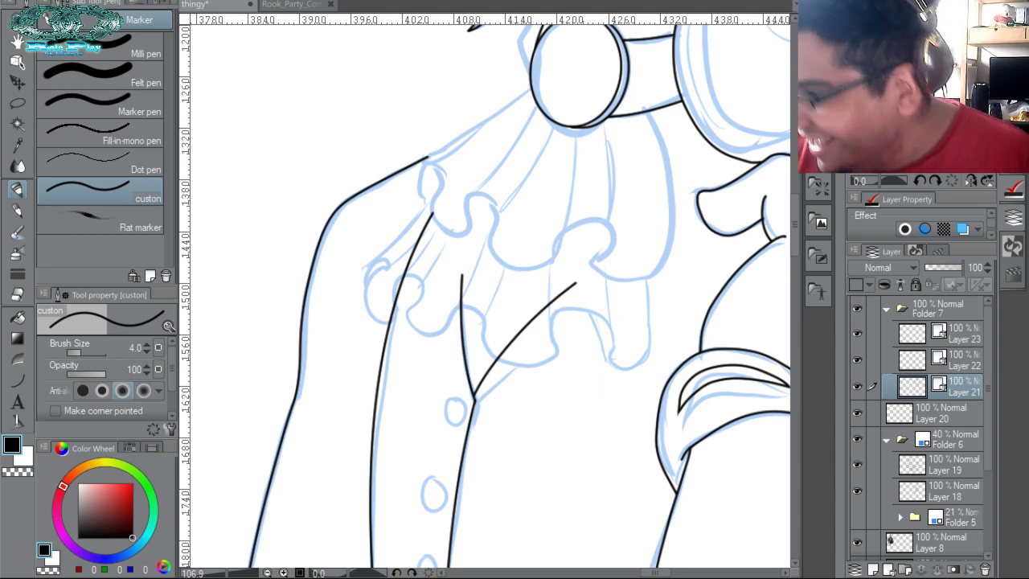
drag(615, 358, 678, 152)
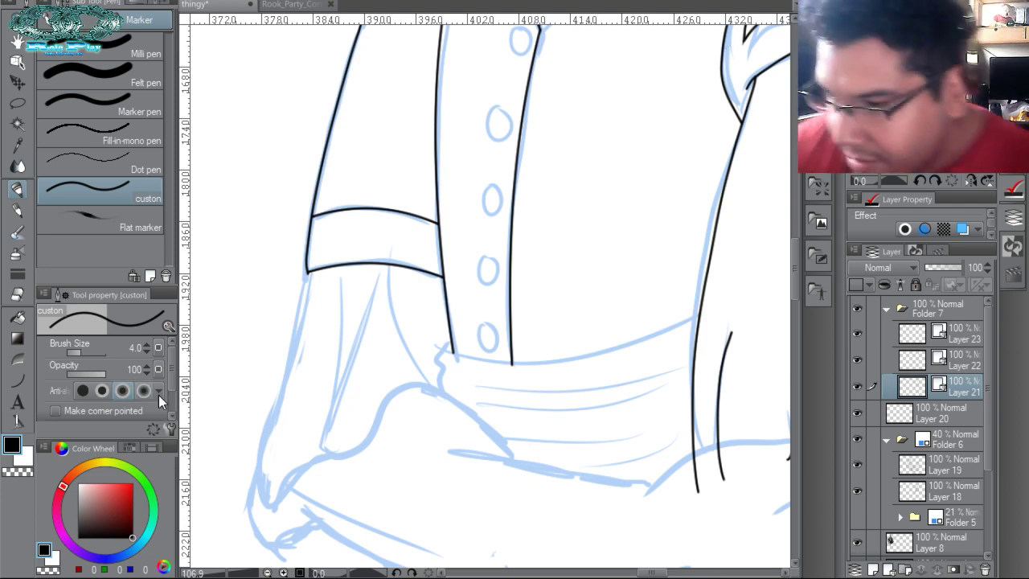
key(u)
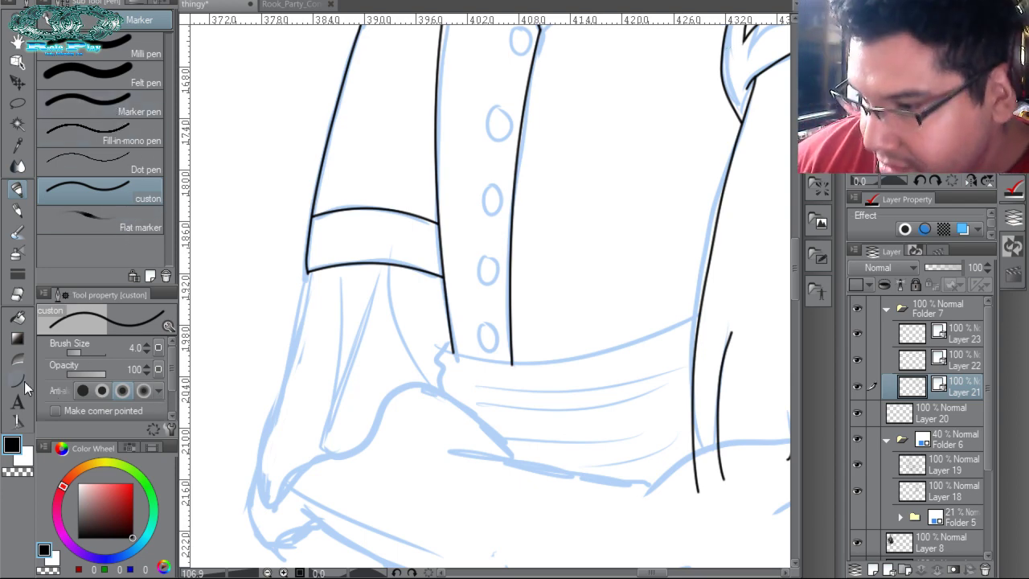
drag(454, 351, 696, 317)
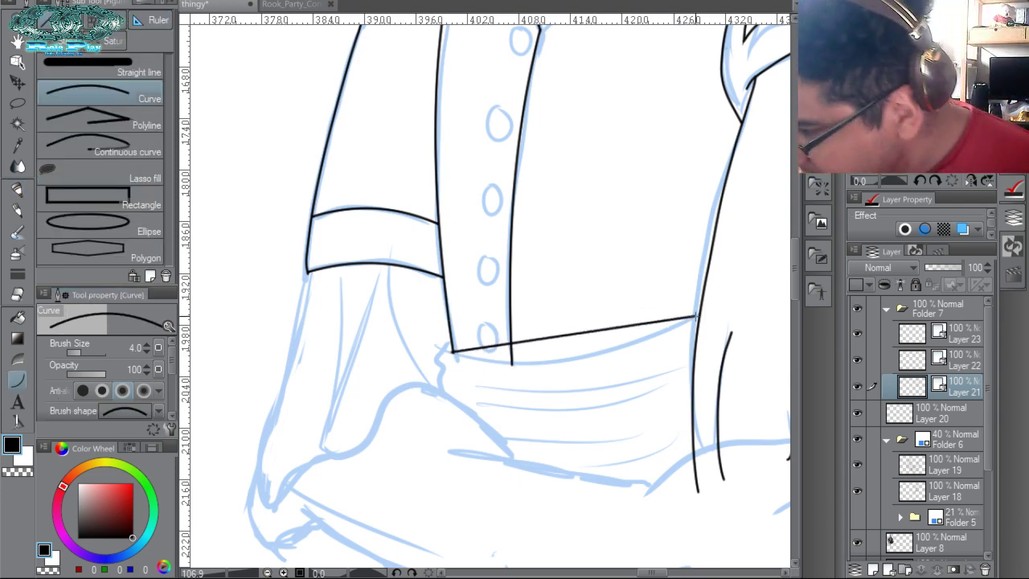
click(552, 384)
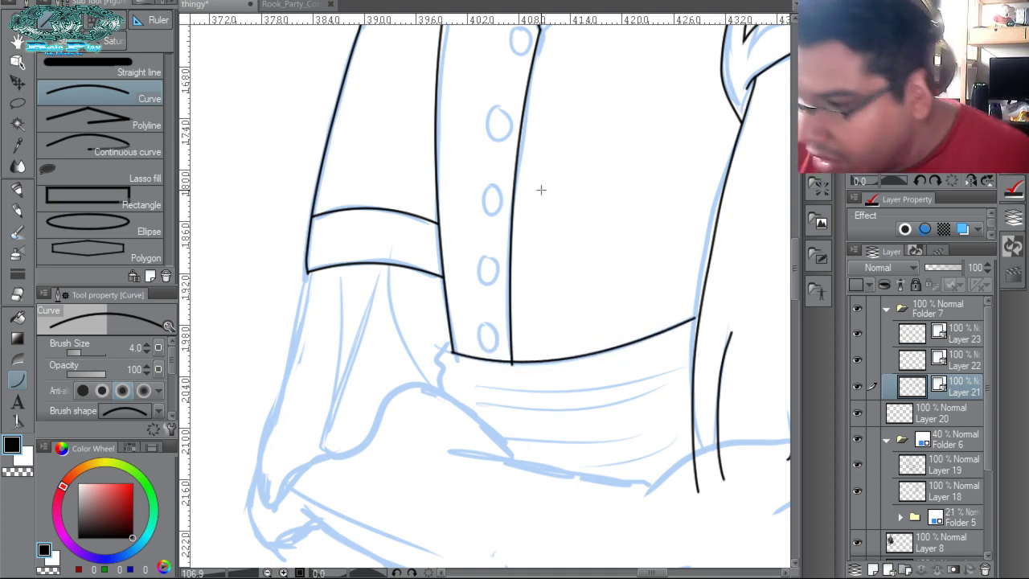
Ink the sash's pinched side edge and its curved fold lines with the custon pen.
key(p)
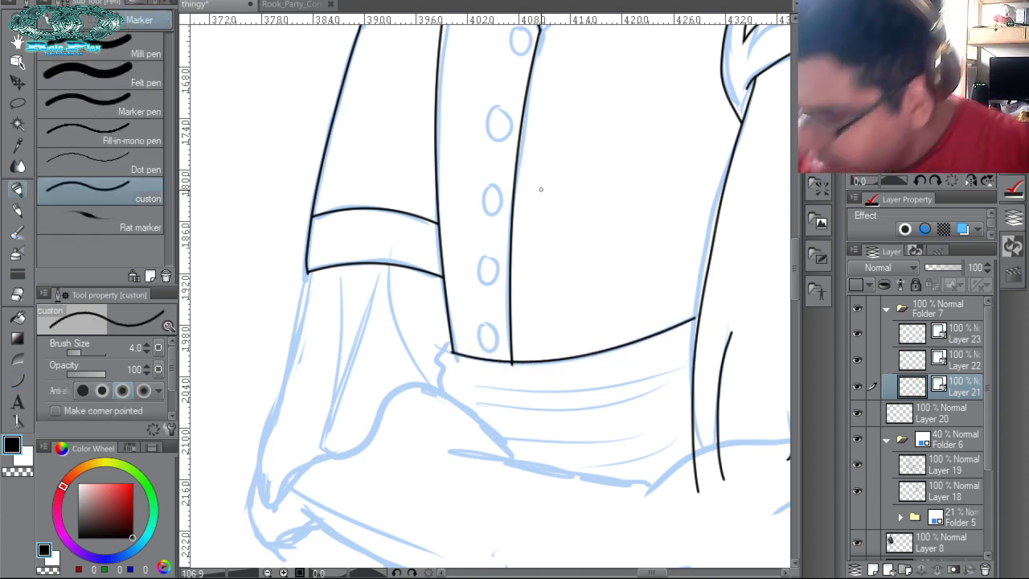
mouse_move(451, 341)
mouse_down()
mouse_move(440, 373)
mouse_move(478, 390)
mouse_move(437, 381)
mouse_move(441, 394)
mouse_move(656, 366)
mouse_up()
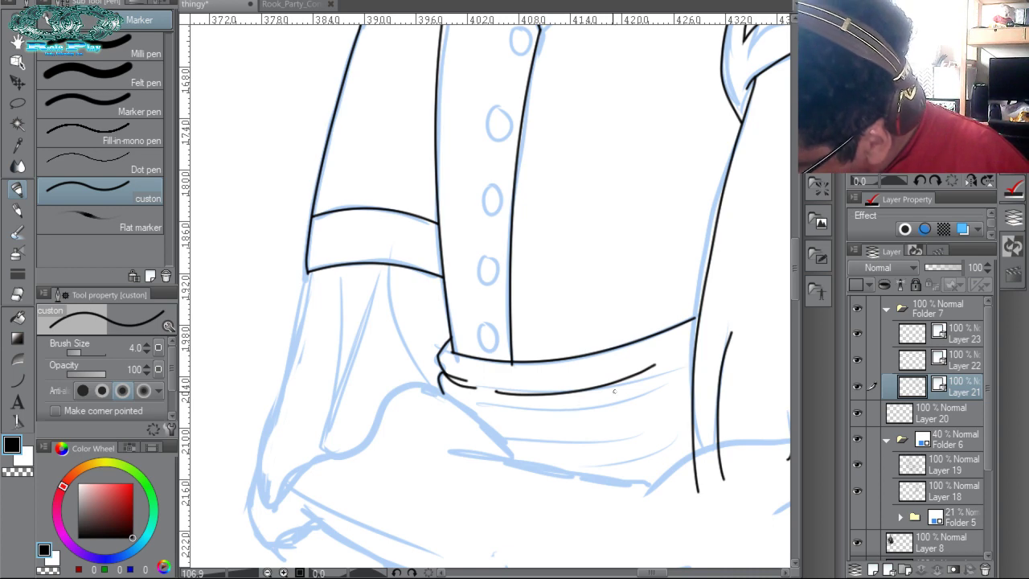
drag(603, 395, 667, 389)
drag(542, 414, 685, 408)
drag(487, 419, 684, 411)
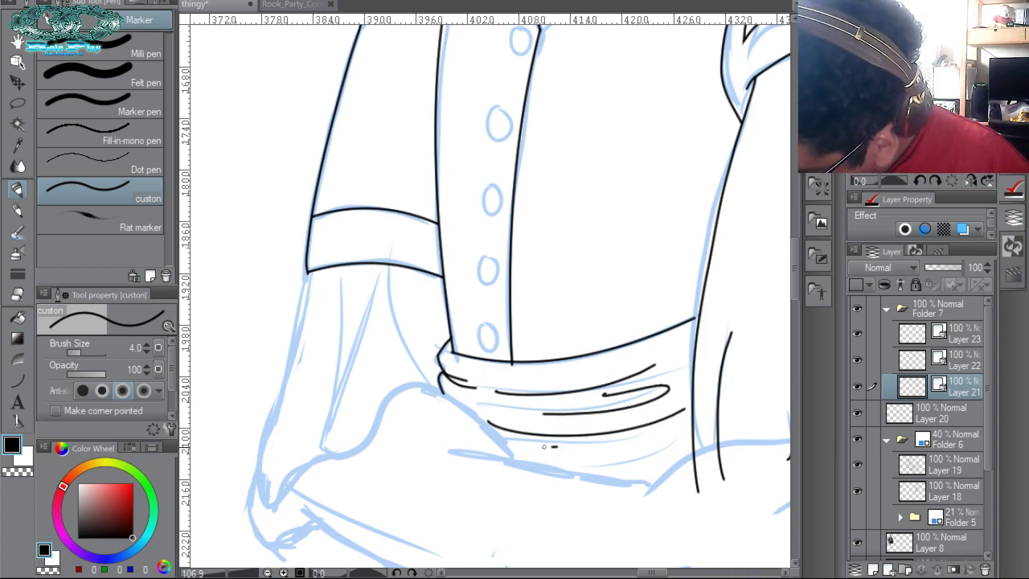
drag(544, 446, 685, 421)
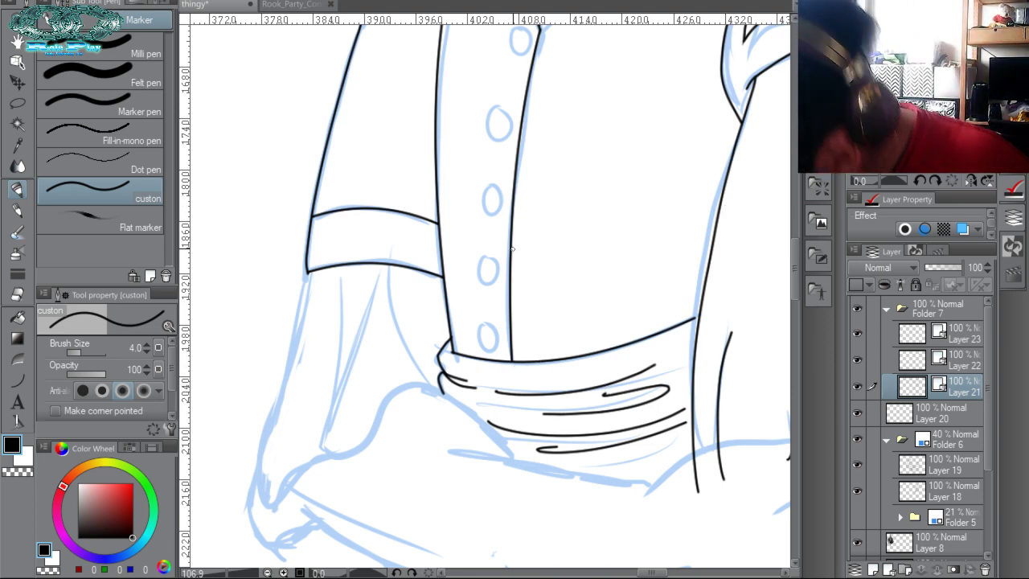
Delete the control point at the free upper end of the hooked sash fold line with the Object tool.
key(o)
click(605, 394)
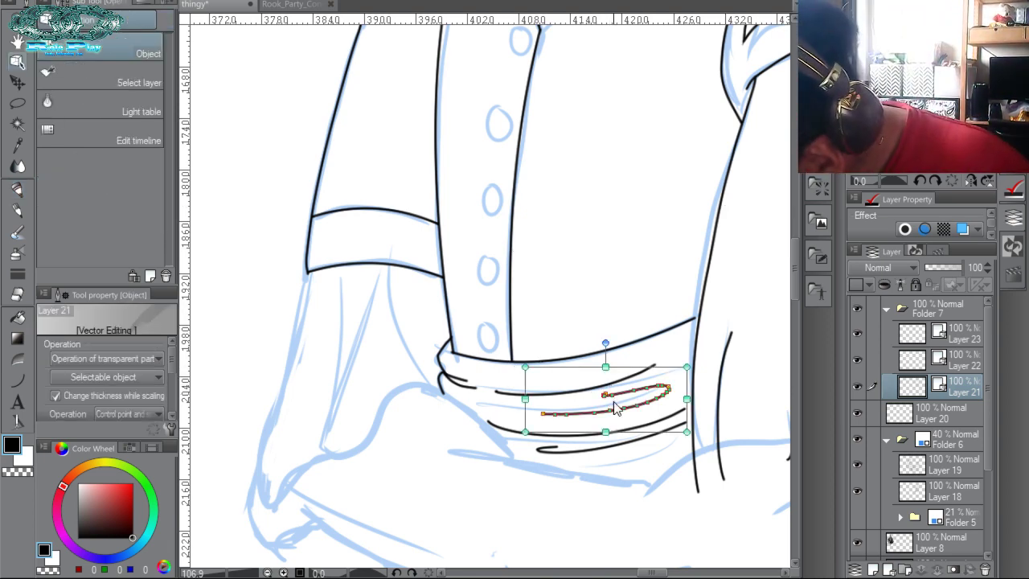
right_click(609, 394)
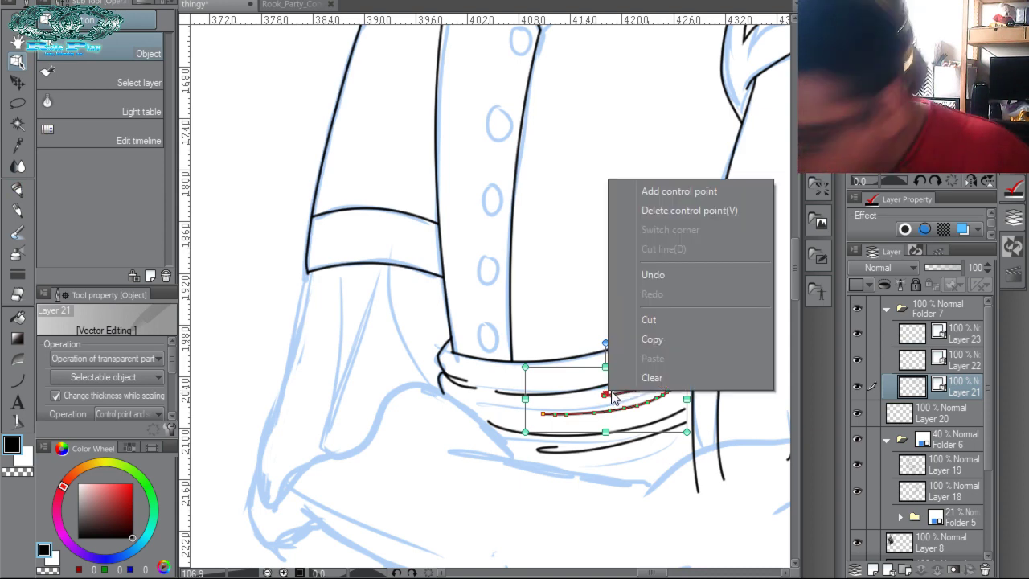
click(609, 396)
click(605, 395)
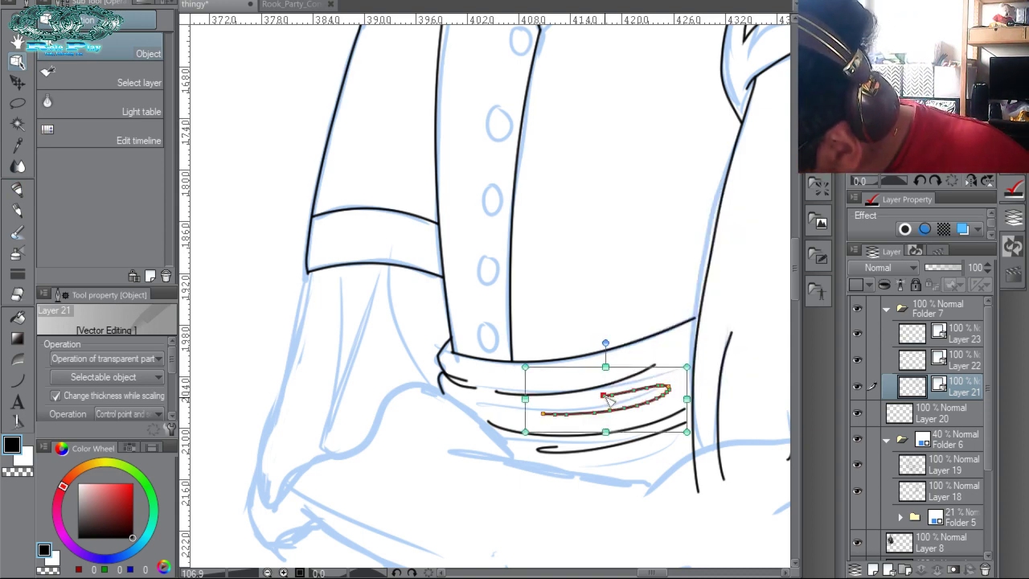
right_click(606, 395)
click(616, 394)
click(607, 398)
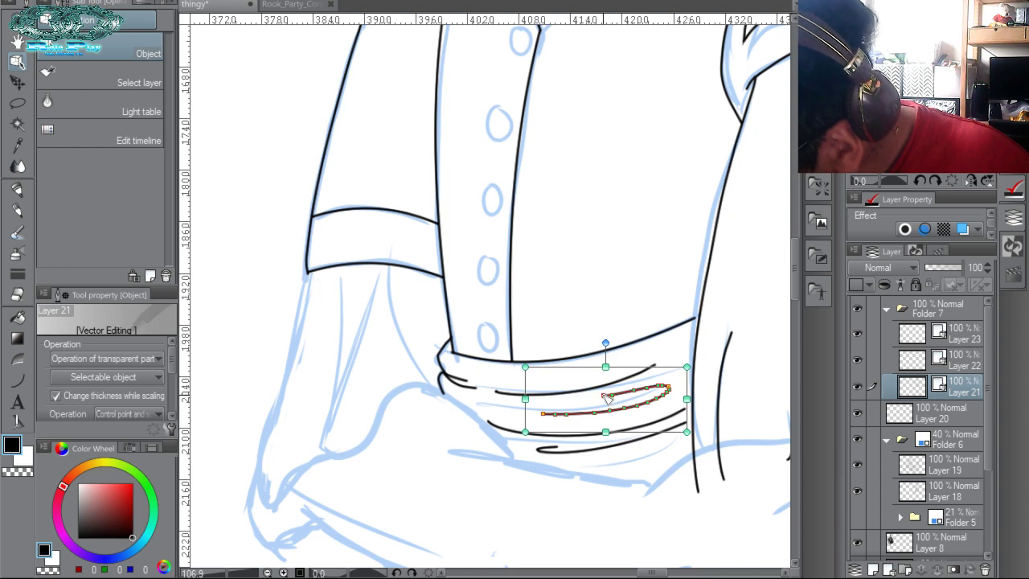
right_click(608, 400)
click(609, 400)
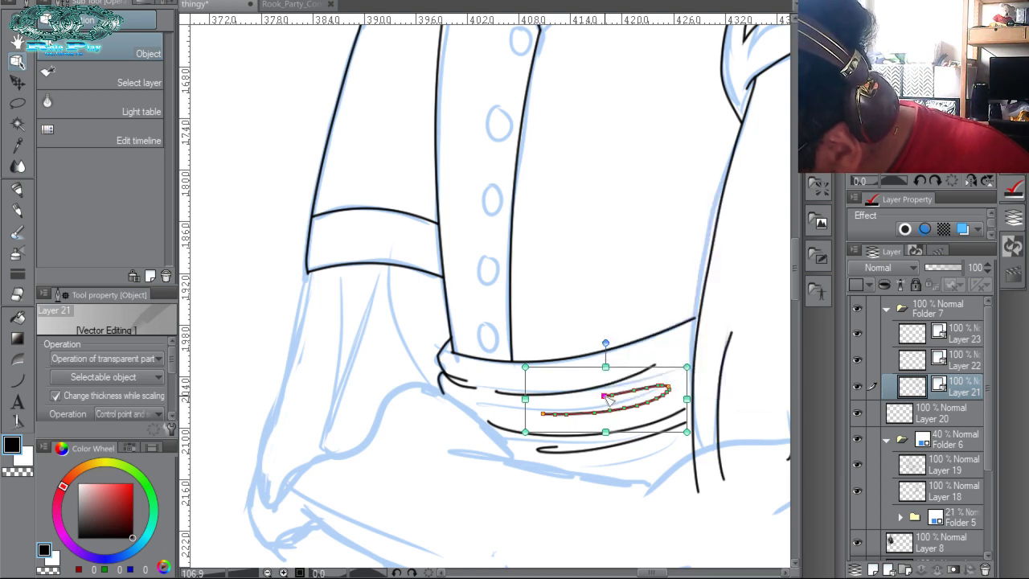
right_click(608, 398)
click(609, 402)
click(609, 406)
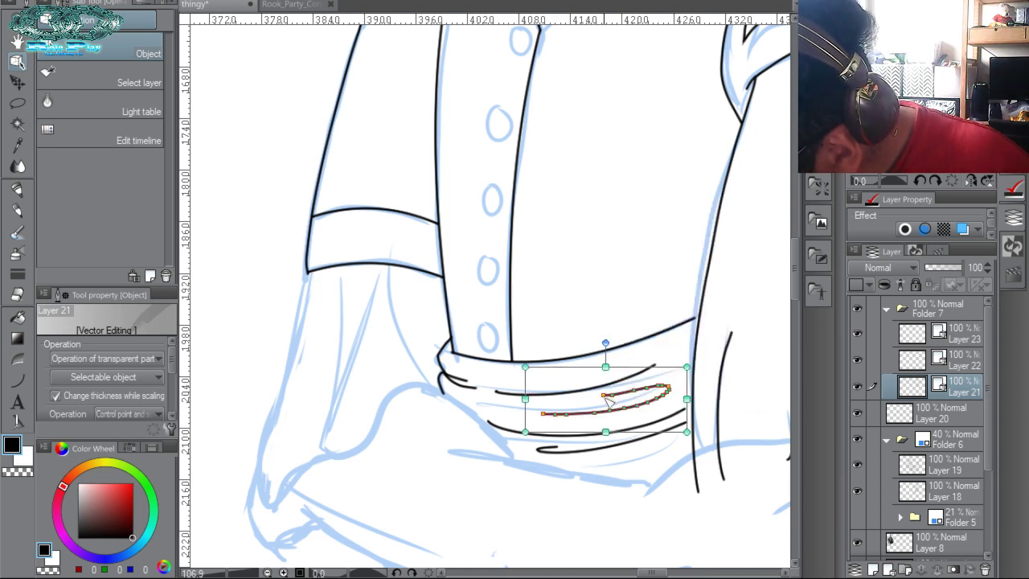
right_click(609, 404)
click(644, 445)
click(644, 444)
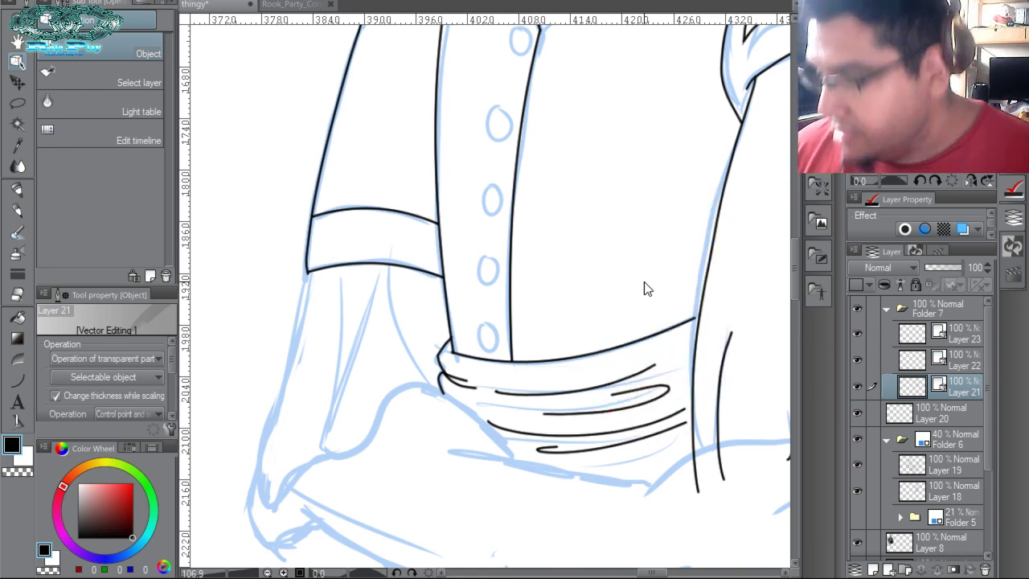
Delete the surplus control point at the free lower end of the uppermost long sash fold line with the Object tool.
click(496, 393)
right_click(496, 393)
click(504, 399)
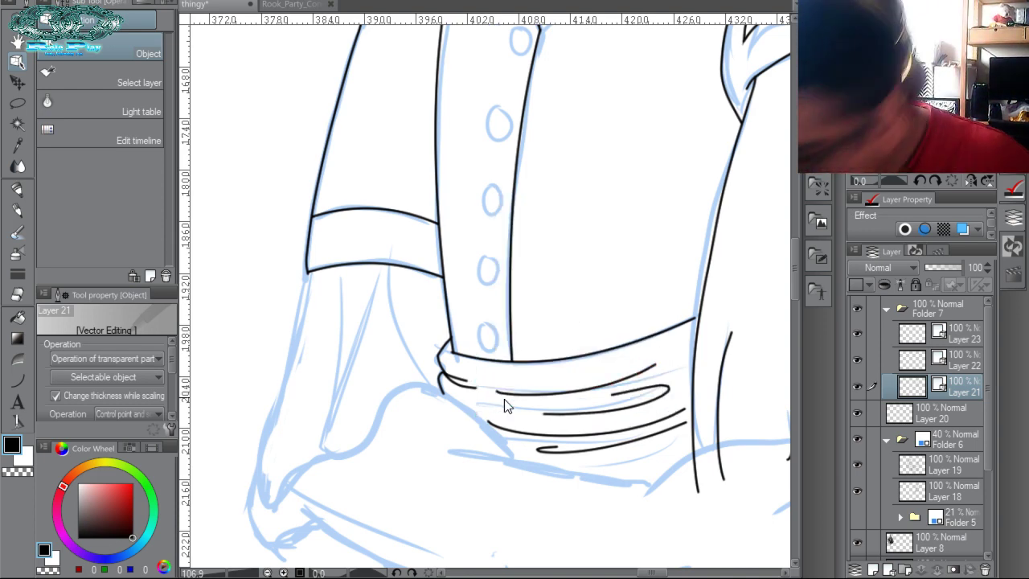
click(496, 392)
right_click(498, 395)
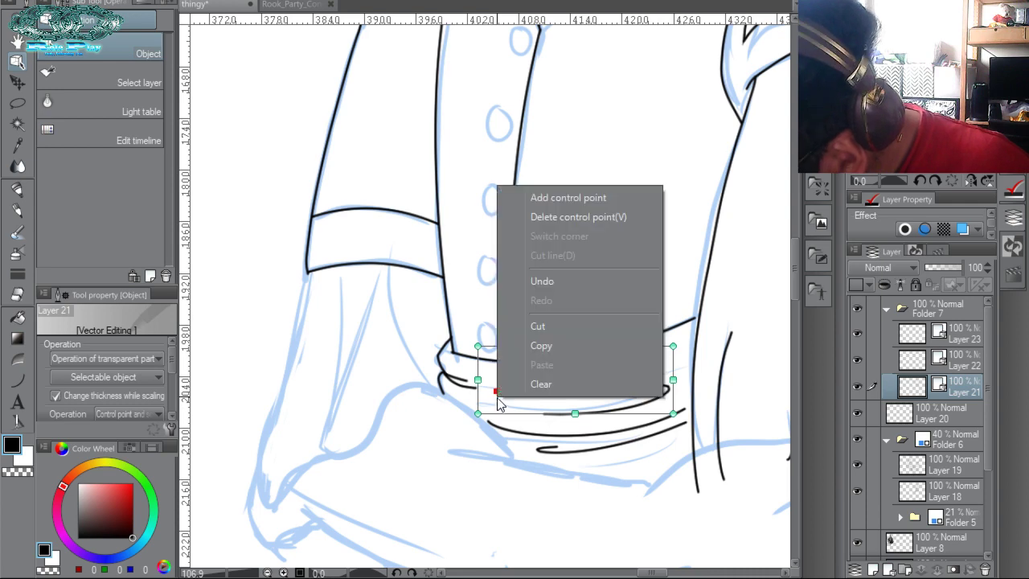
click(501, 398)
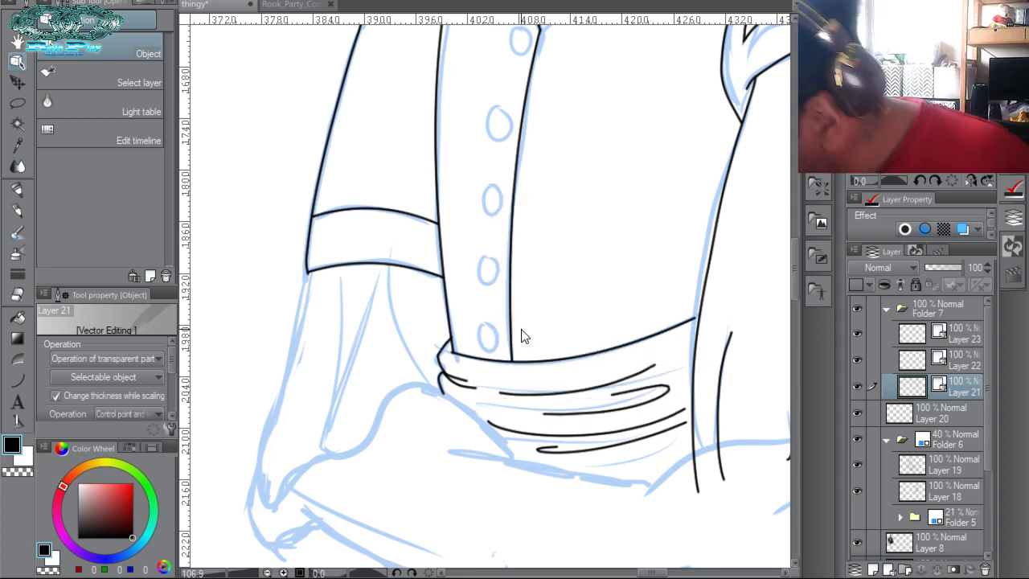
Thin out the remaining control points along the uppermost long sash fold line to smooth its curve.
click(514, 396)
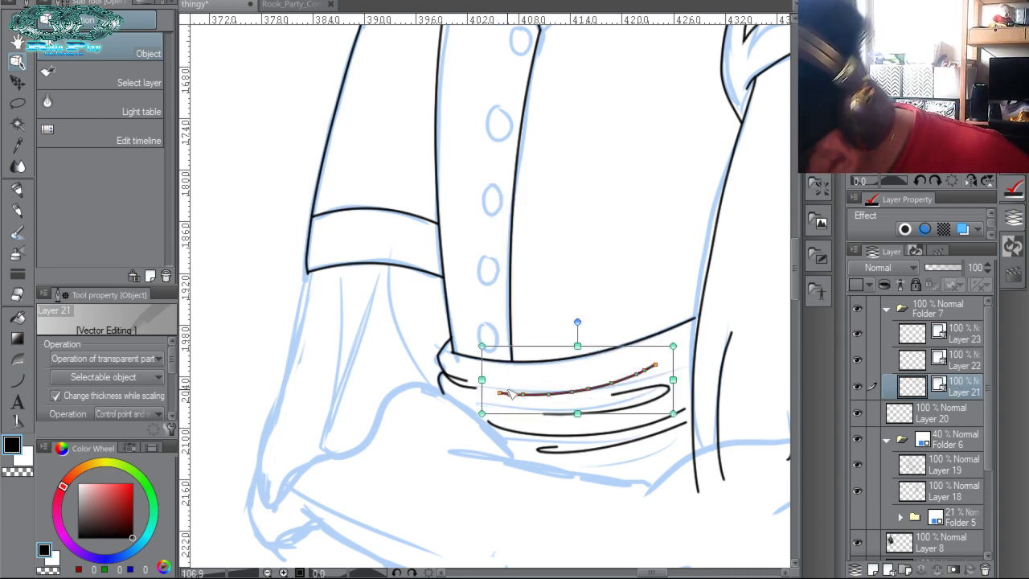
right_click(519, 406)
click(525, 402)
click(527, 402)
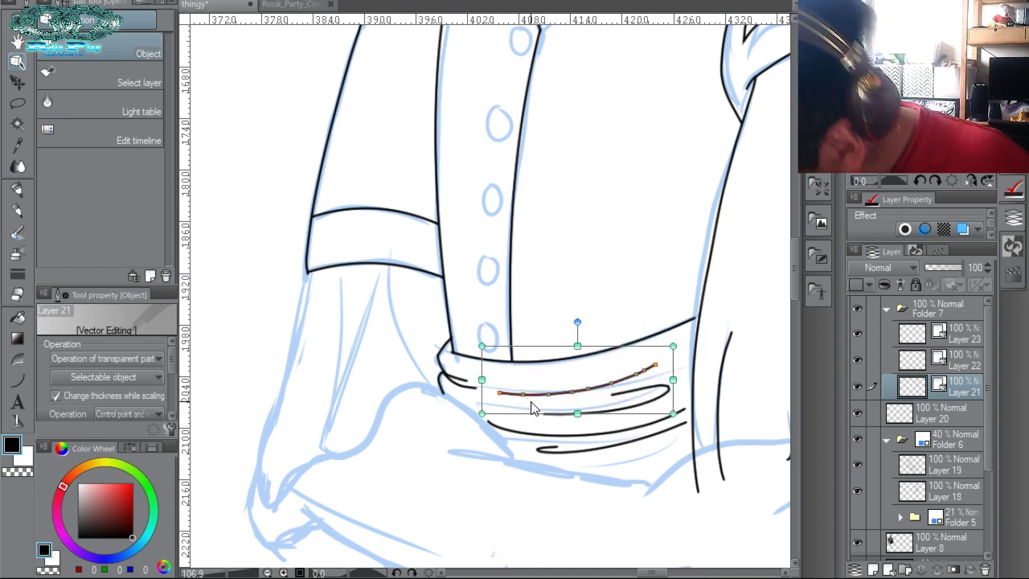
right_click(527, 409)
click(573, 260)
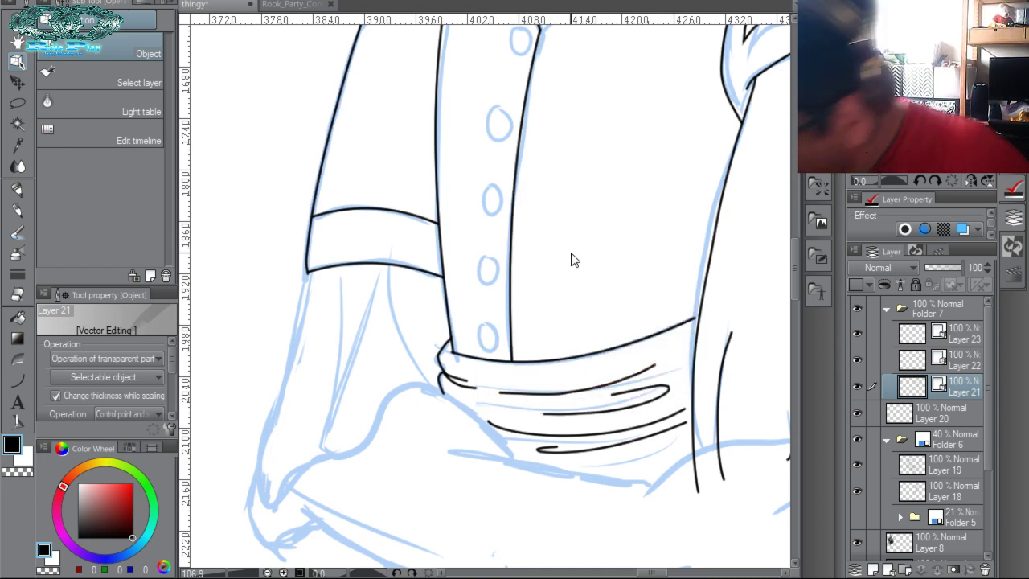
click(565, 397)
click(573, 393)
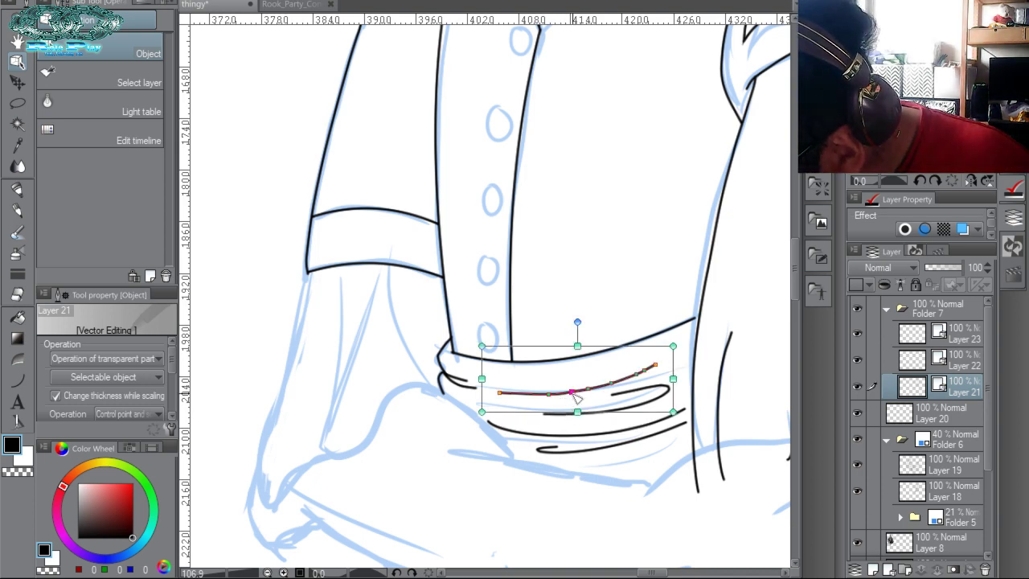
click(635, 385)
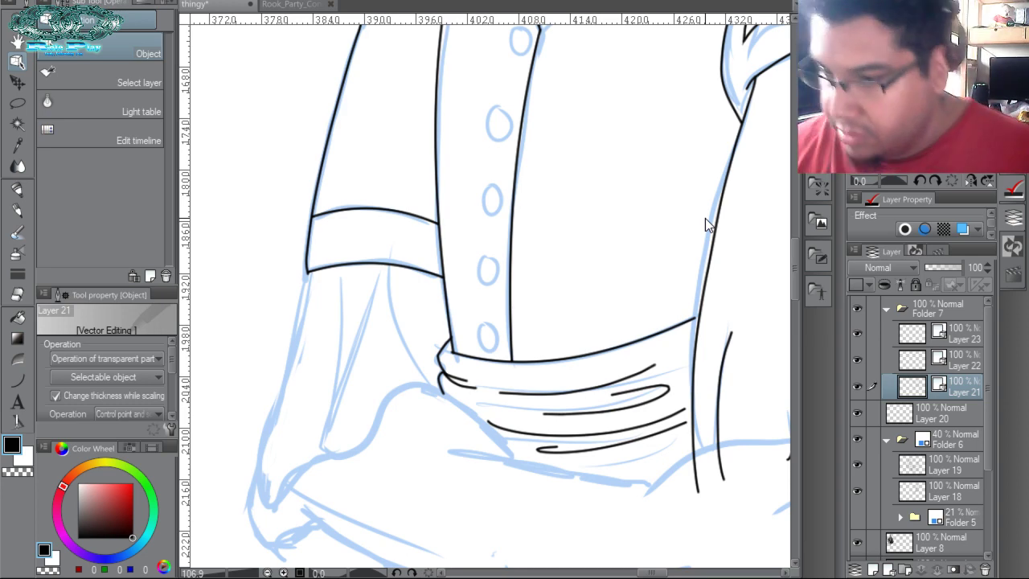
Ink the sash's lower edge on Layer 22 with the custon pen as one sweeping curve, redrawing it once.
key(p)
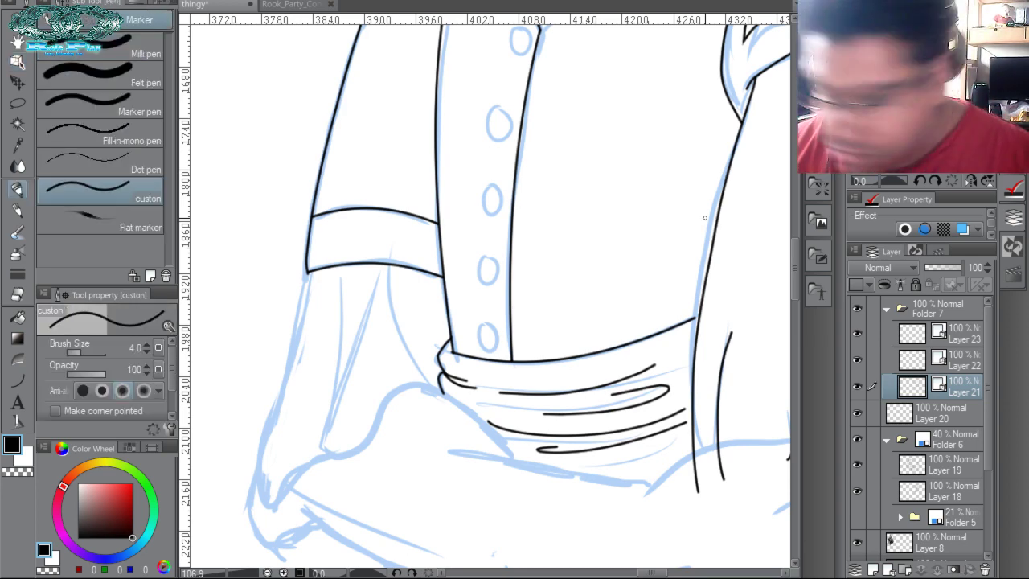
click(858, 388)
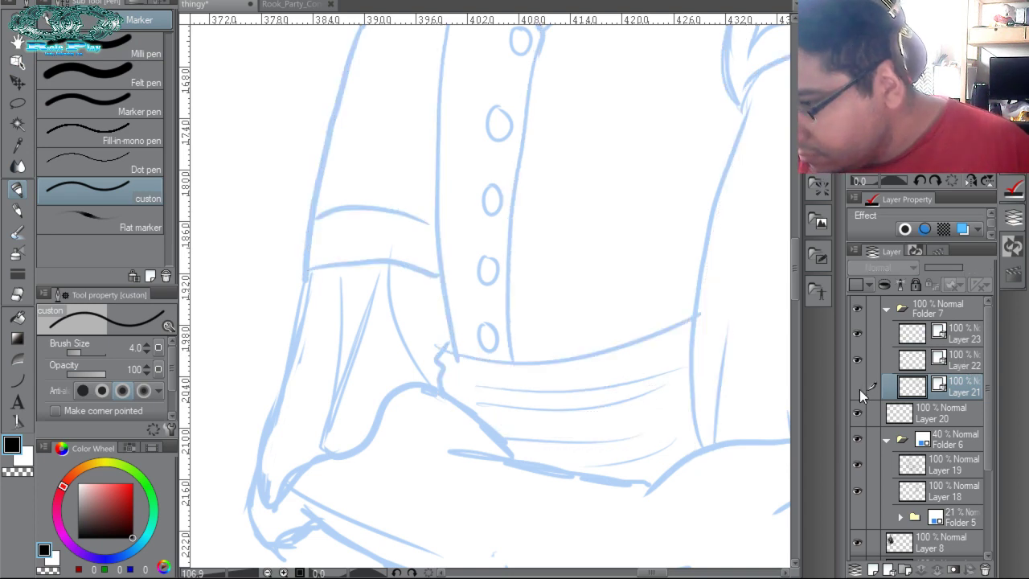
click(858, 388)
click(953, 361)
drag(672, 411, 632, 298)
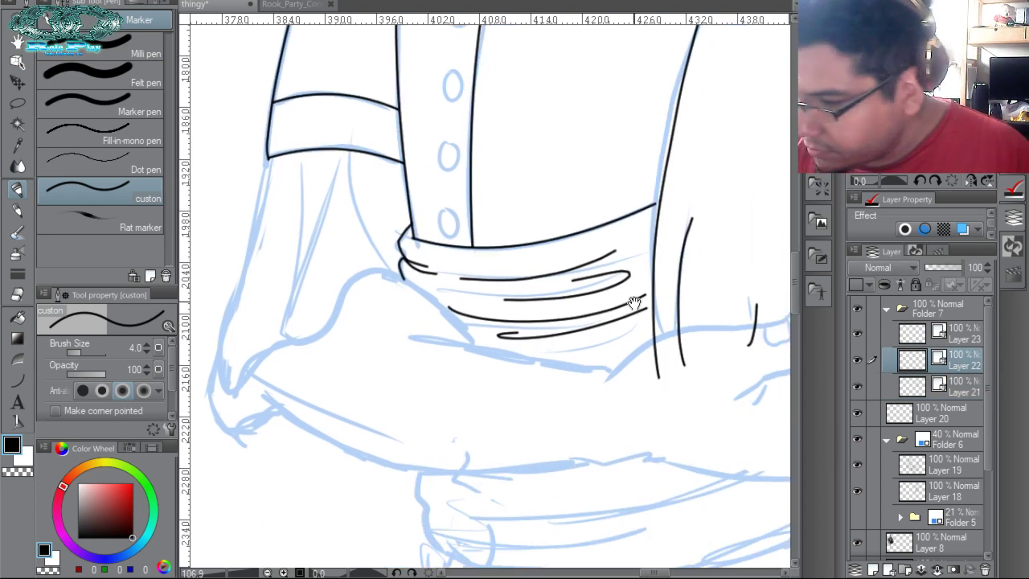
mouse_move(383, 268)
mouse_down()
mouse_move(480, 339)
mouse_move(616, 370)
mouse_up()
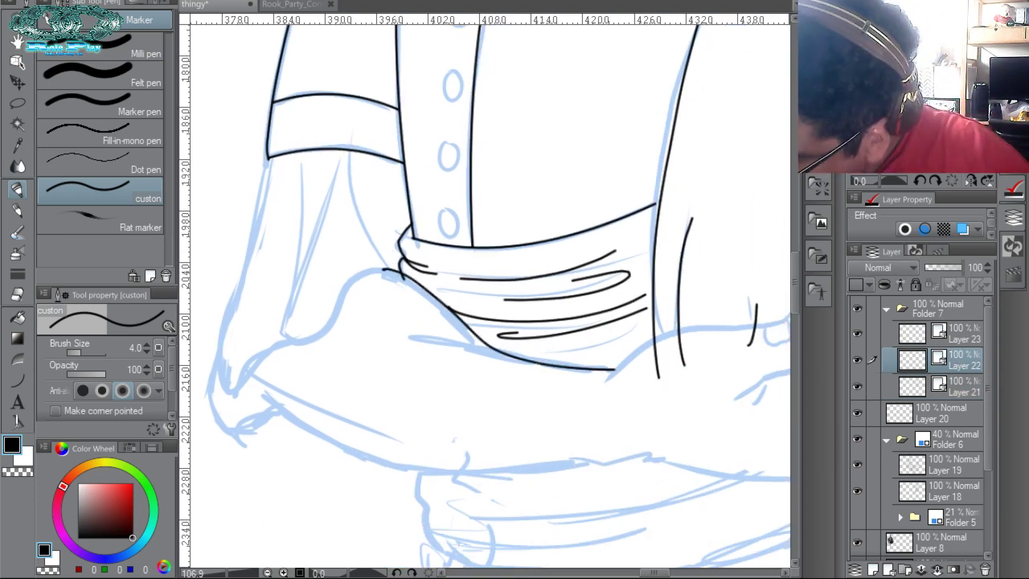
key(ctrl+z)
mouse_move(377, 267)
mouse_down()
mouse_move(454, 321)
mouse_move(615, 371)
mouse_up()
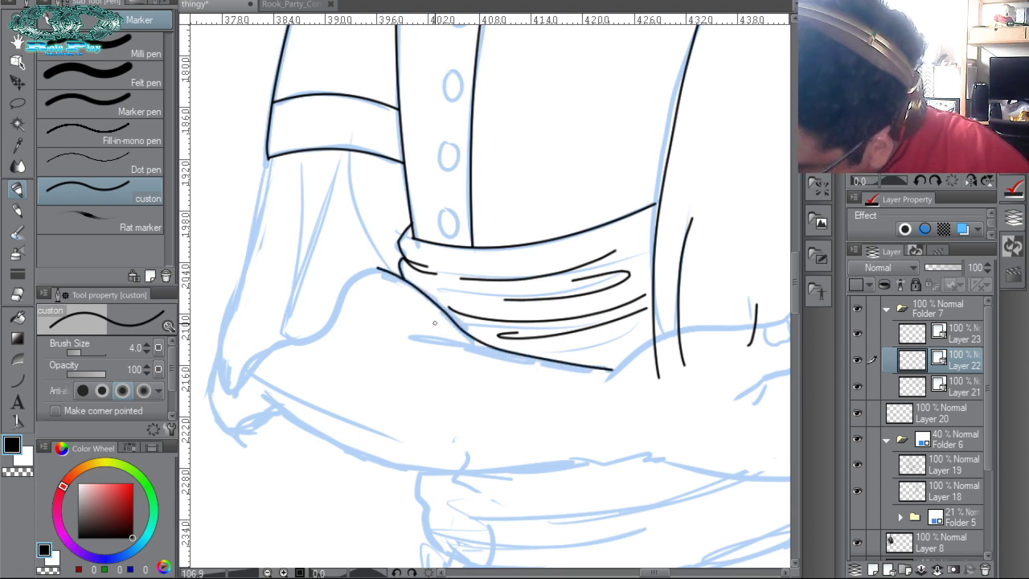
Ink the long wavy bottom edge of the flared shape below the sash and a short fold line just above it.
mouse_move(243, 374)
mouse_down()
mouse_move(353, 434)
mouse_move(341, 451)
mouse_move(557, 480)
mouse_move(617, 475)
mouse_up()
key(ctrl+z)
mouse_move(254, 388)
mouse_down()
mouse_move(363, 465)
mouse_move(556, 472)
mouse_move(266, 394)
mouse_up()
key(ctrl+z)
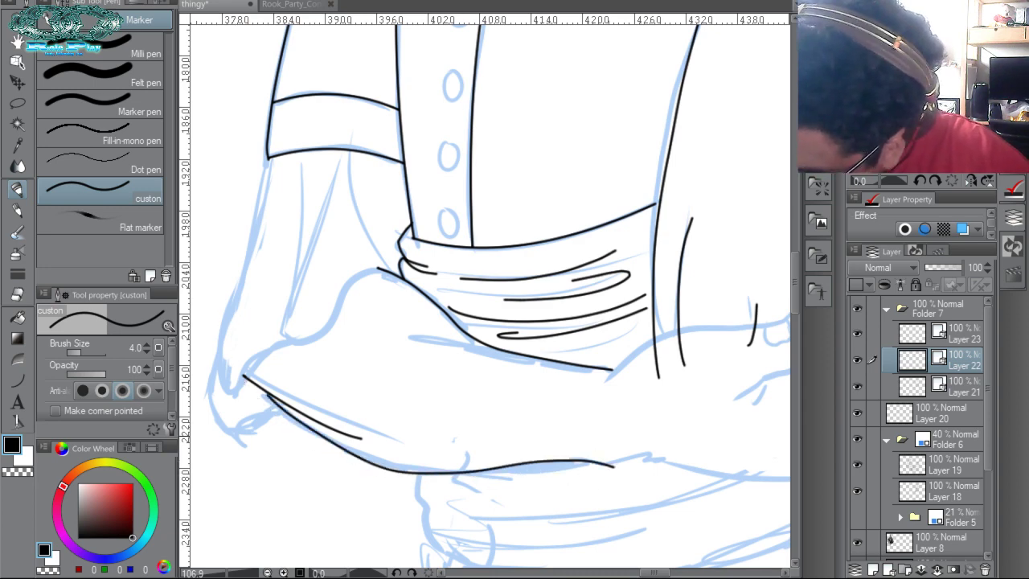
Move the flared shape's bottom-edge endpoint onto the short fold line and delete control points along its steep slope with the Object tool.
key(o)
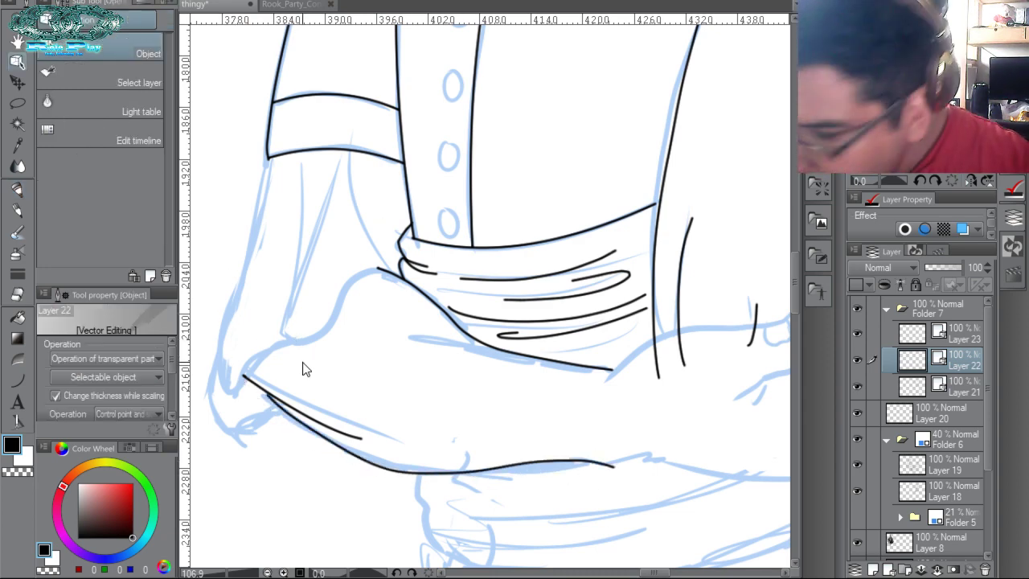
click(270, 401)
drag(262, 390, 278, 409)
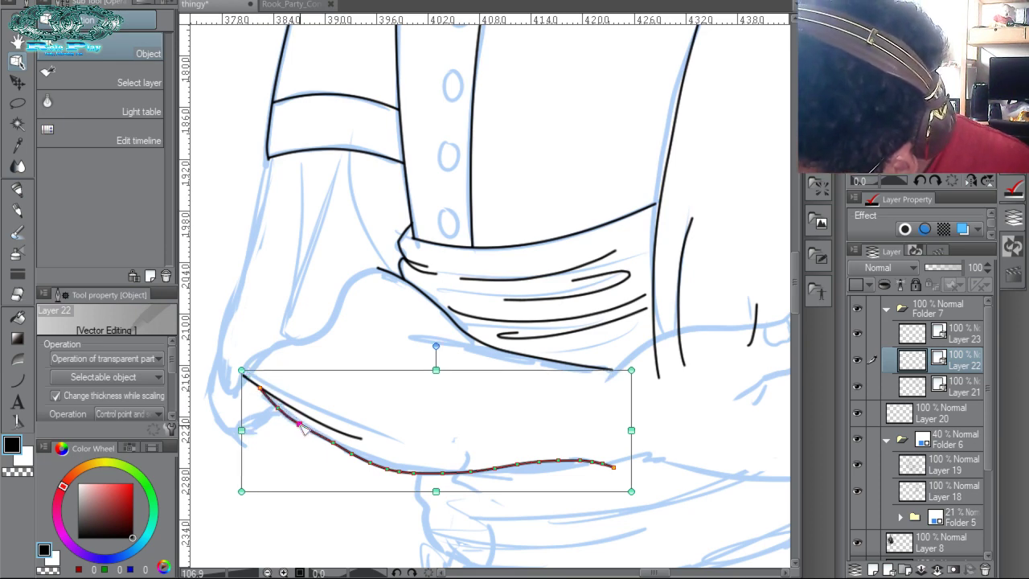
right_click(341, 451)
click(356, 457)
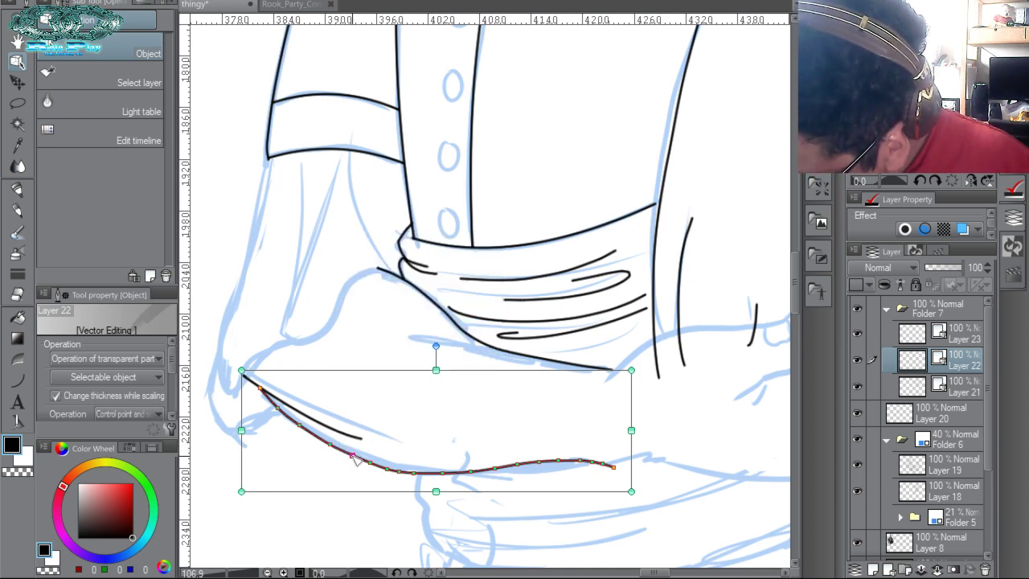
right_click(349, 457)
click(351, 456)
click(348, 429)
click(361, 446)
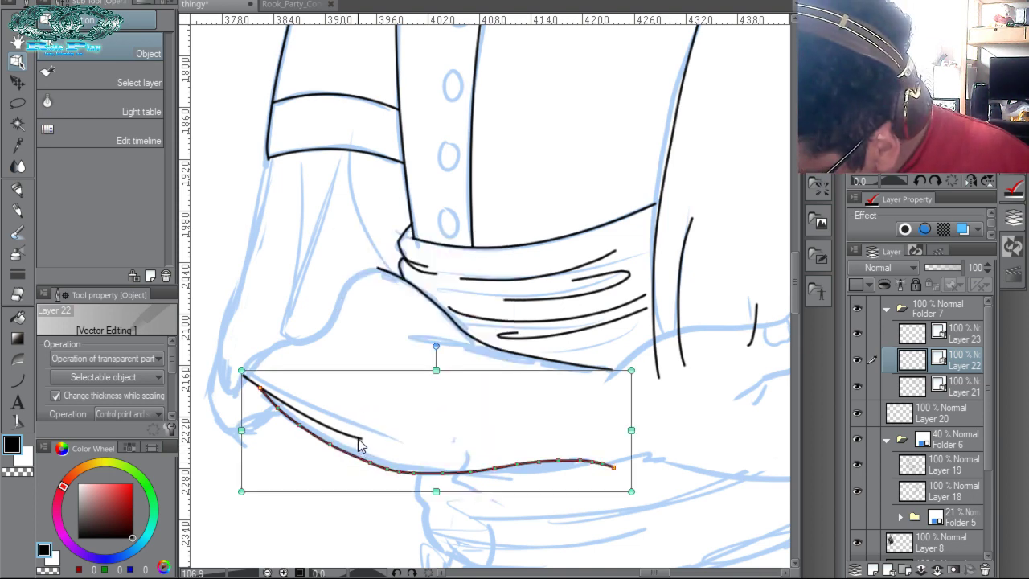
Delete the surplus control points around the bend of the flared shape's bottom edge and return to the custon pen.
right_click(375, 469)
click(378, 459)
click(394, 472)
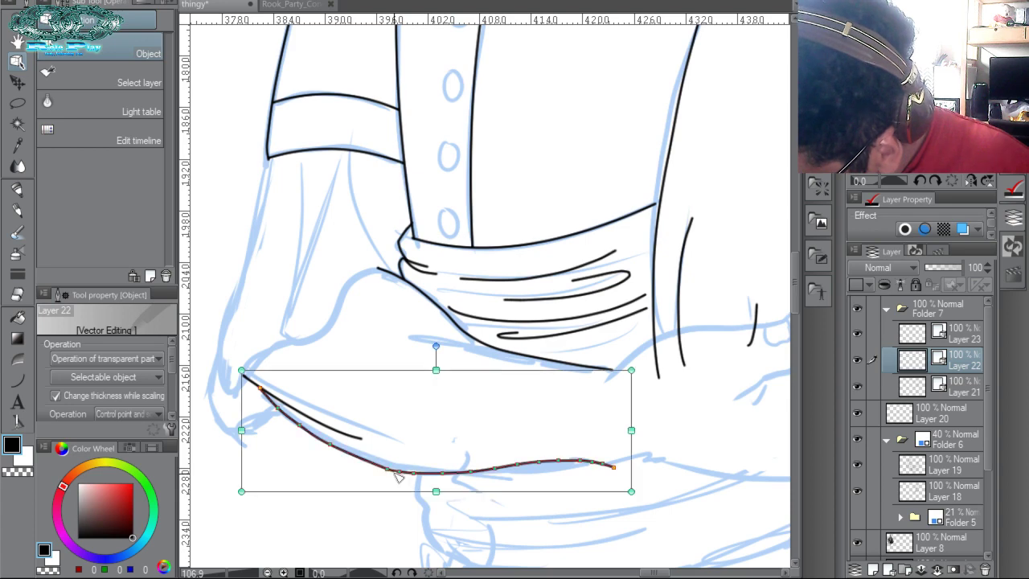
right_click(398, 473)
click(406, 479)
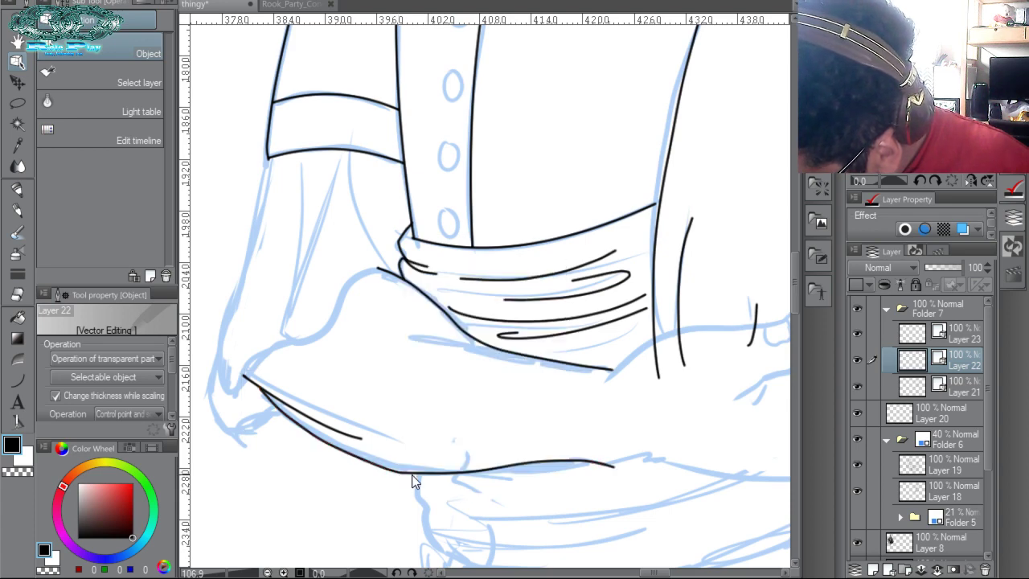
click(411, 477)
right_click(412, 477)
click(410, 478)
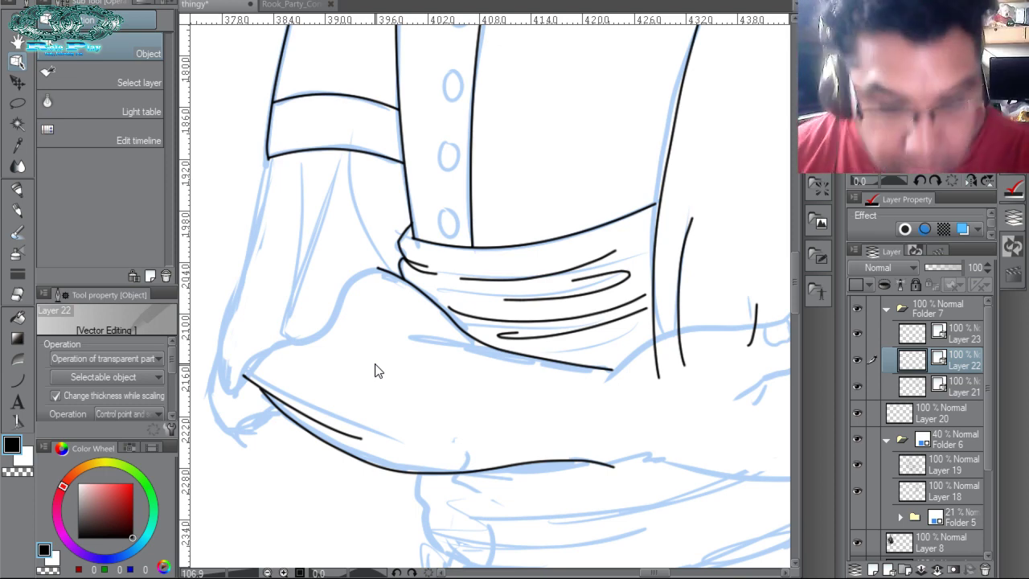
key(p)
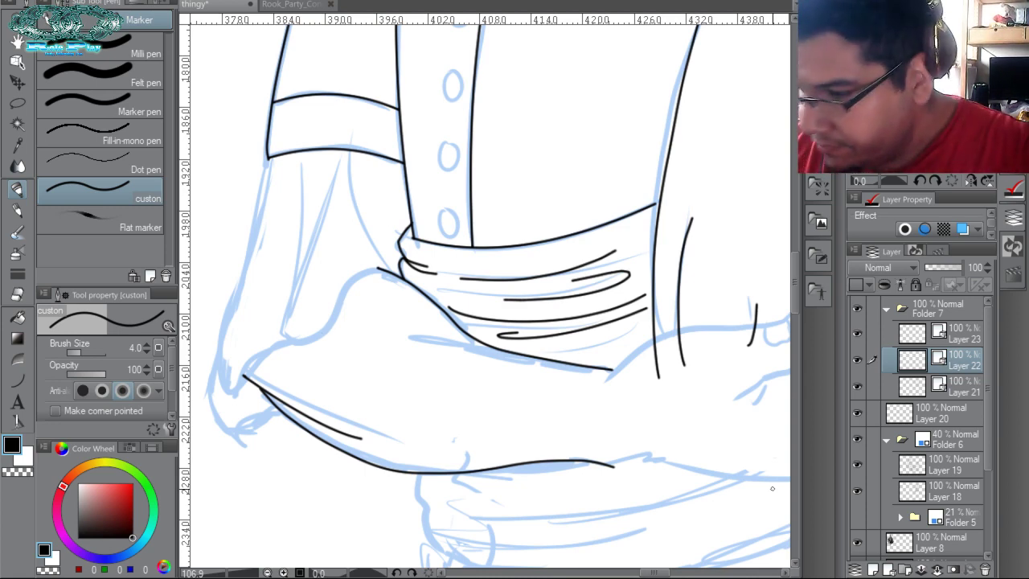
drag(329, 292, 348, 333)
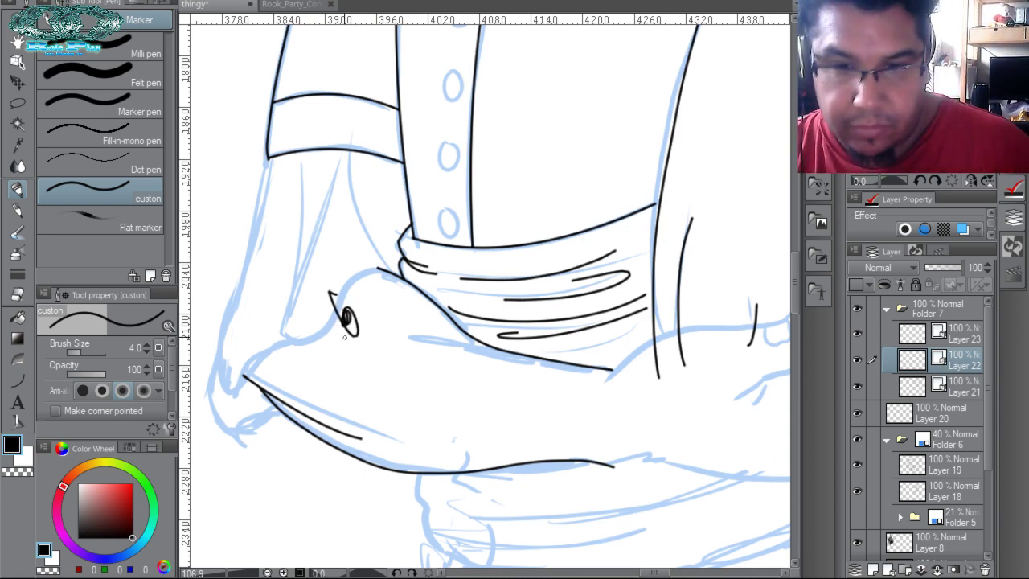
key(ctrl+z)
key(ctrl+z)
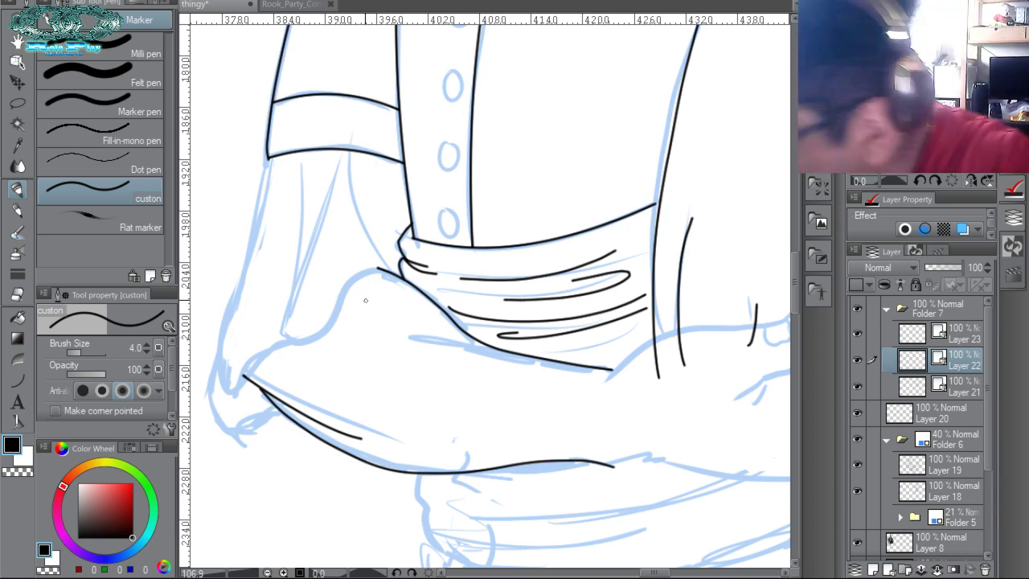
Ink the wavy edge of the sleeve opening from the sash down to a small hook at the flared shape's tip, redrawing it once.
mouse_move(393, 271)
mouse_down()
mouse_move(372, 268)
mouse_move(320, 342)
mouse_move(248, 359)
mouse_move(255, 391)
mouse_up()
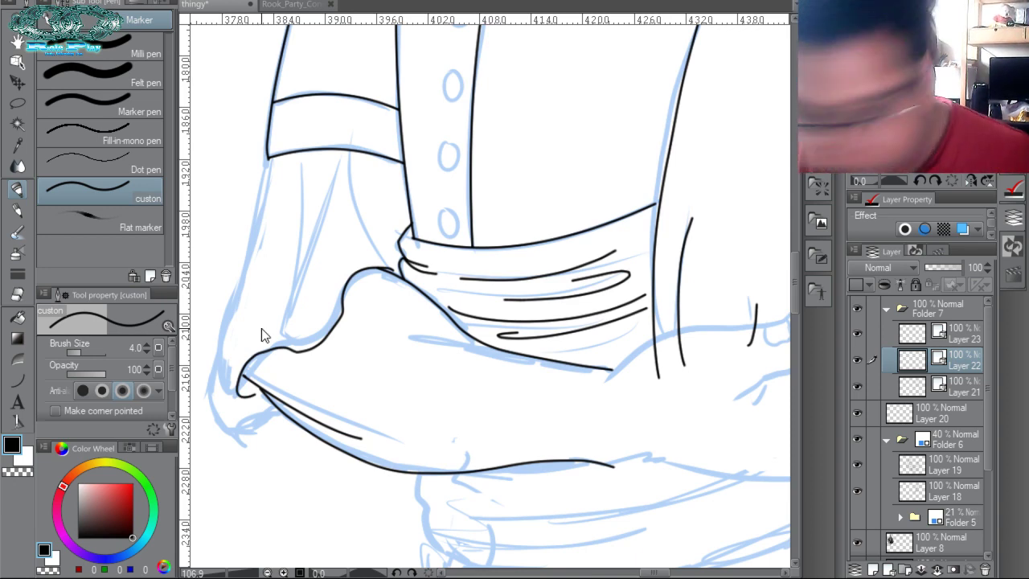
key(ctrl+z)
mouse_move(396, 271)
mouse_down()
mouse_move(341, 284)
mouse_move(299, 343)
mouse_move(247, 373)
mouse_move(258, 396)
mouse_up()
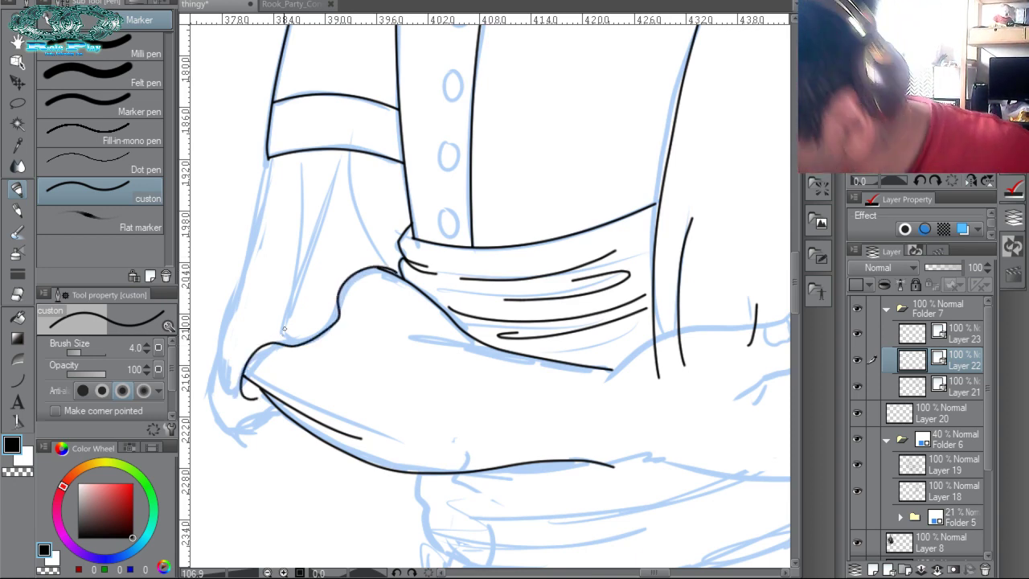
Ink the lower sleeve's outer outline around its rounded tip and the fold lines hanging from the cuff.
drag(316, 334, 400, 338)
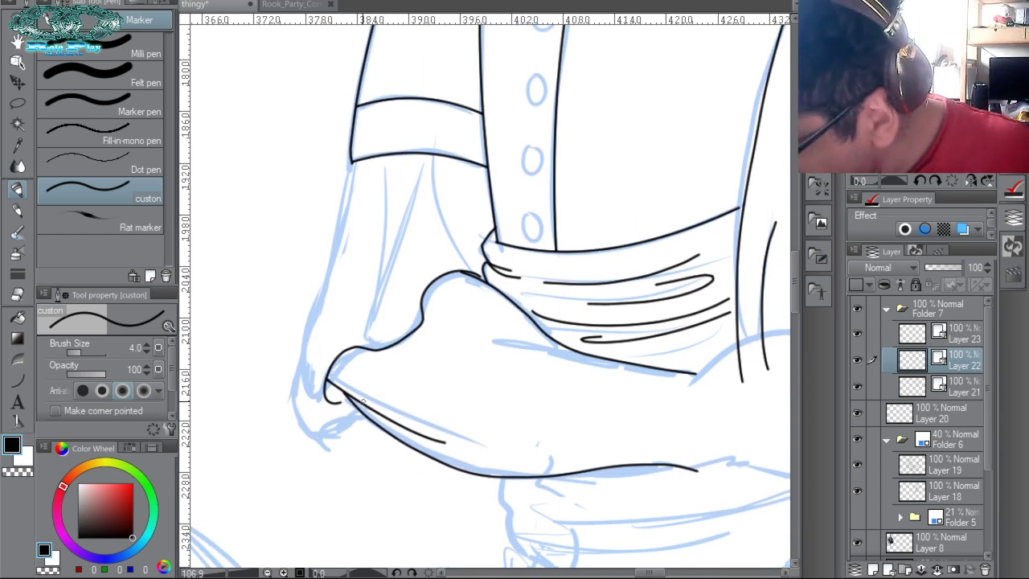
mouse_move(358, 410)
mouse_down()
mouse_move(292, 414)
mouse_move(360, 155)
mouse_move(331, 282)
mouse_up()
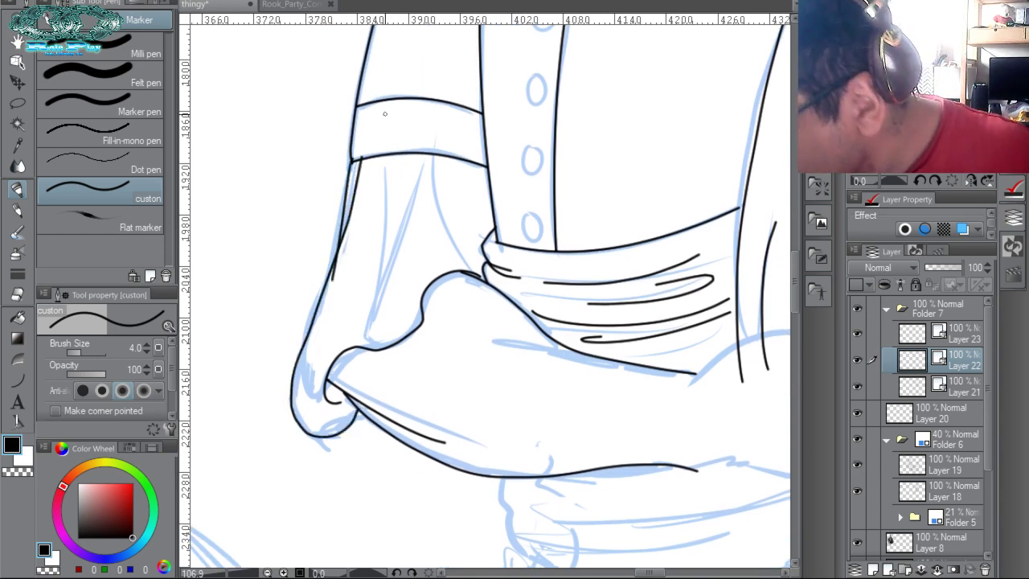
mouse_move(383, 158)
mouse_down()
mouse_move(380, 256)
mouse_move(357, 352)
mouse_up()
drag(416, 158, 369, 315)
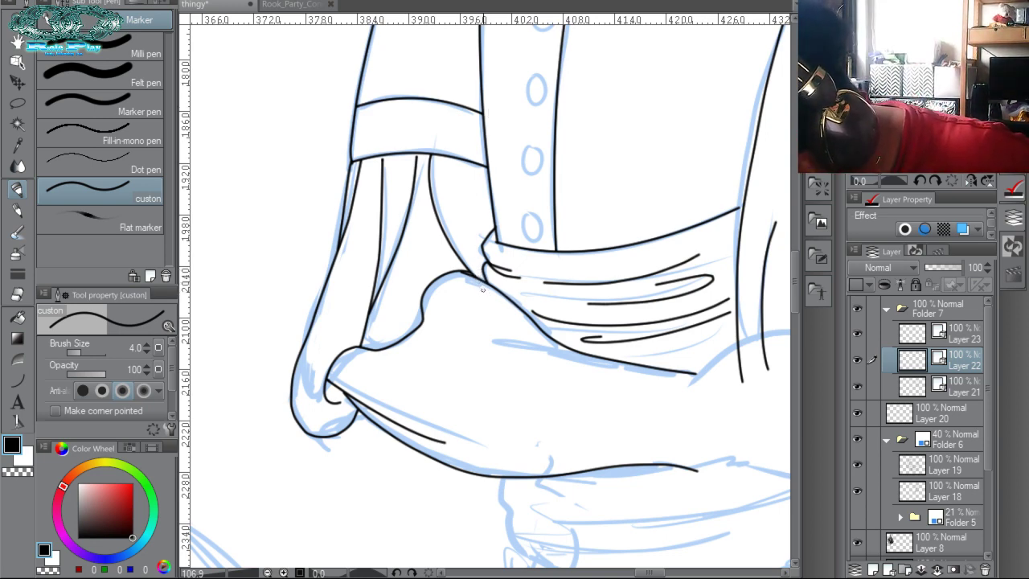
key(ctrl+z)
drag(472, 281, 366, 347)
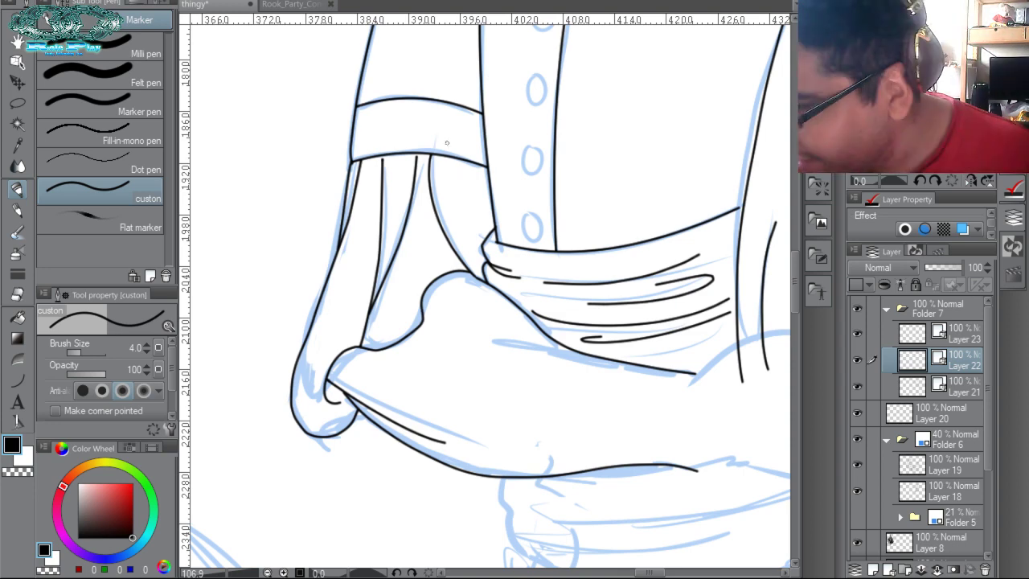
Try to ink a hooked fold line hanging from the inner end of the cuff beside the shirt edge.
drag(480, 183, 455, 190)
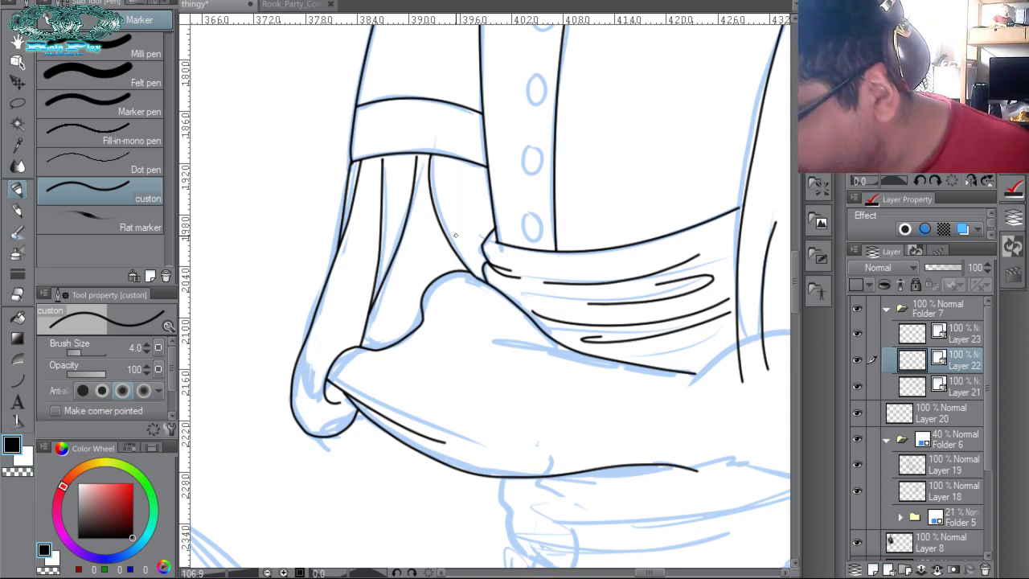
mouse_move(455, 233)
mouse_down()
mouse_move(458, 244)
mouse_move(481, 178)
mouse_up()
key(ctrl+z)
drag(456, 235, 494, 161)
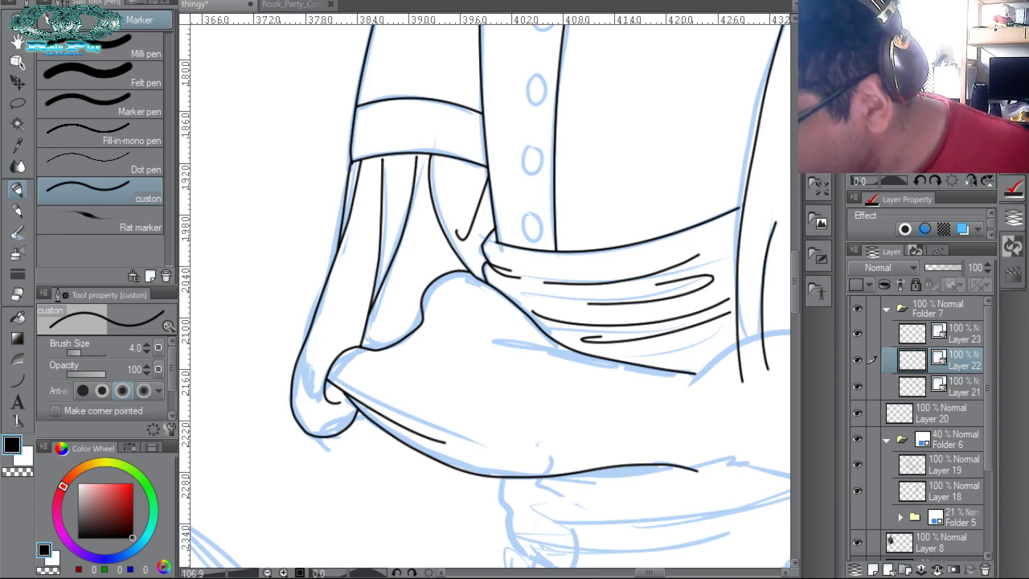
key(ctrl+z)
key(ctrl+z)
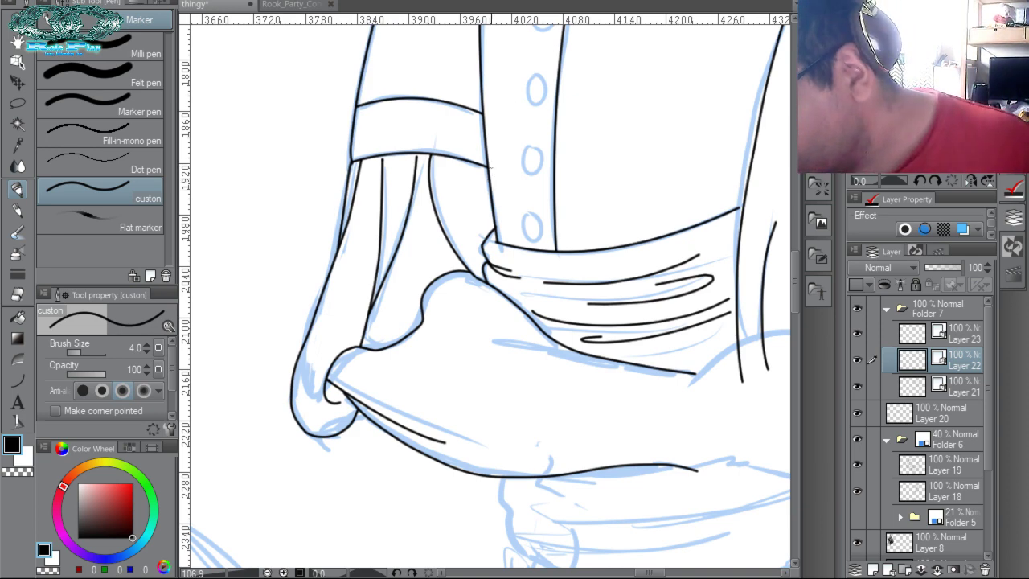
drag(459, 216, 489, 157)
key(ctrl+z)
key(ctrl+y)
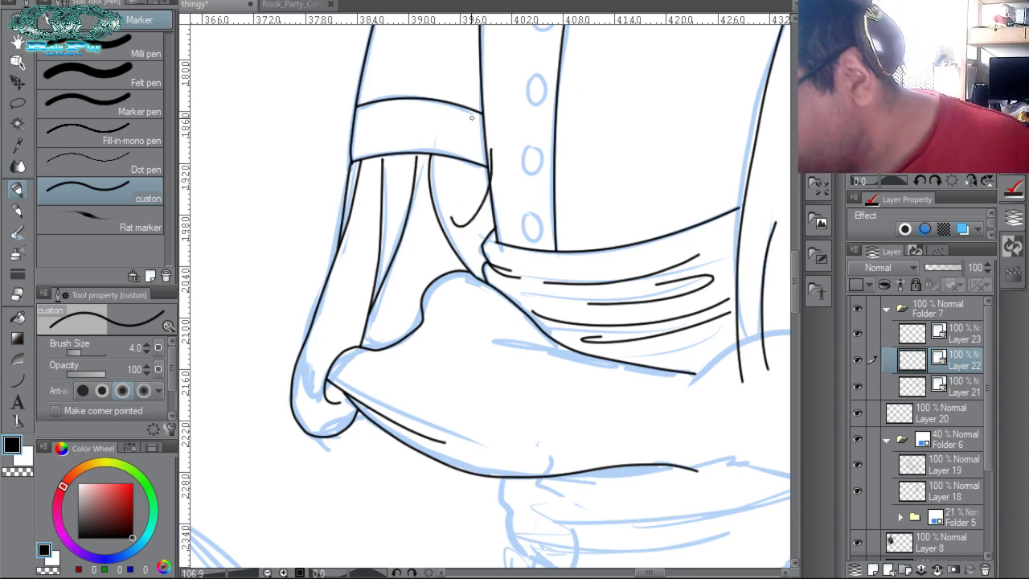
key(ctrl+z)
key(ctrl+z)
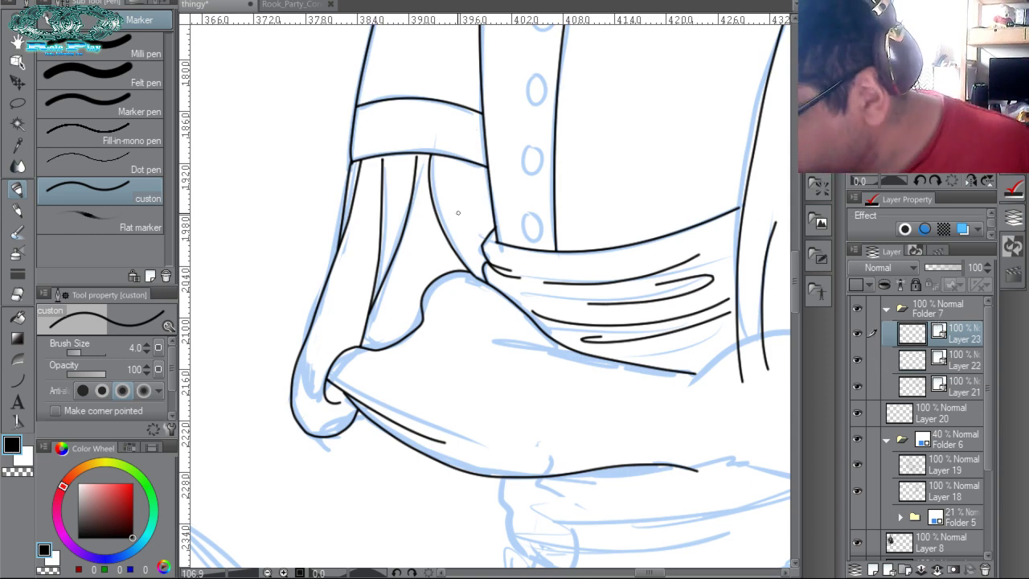
Ink a short, nearly vertical fold line with a small hooked end below the cuff's inner end, undoing the unsatisfactory strokes.
drag(456, 215, 514, 143)
key(ctrl+z)
drag(467, 239, 502, 148)
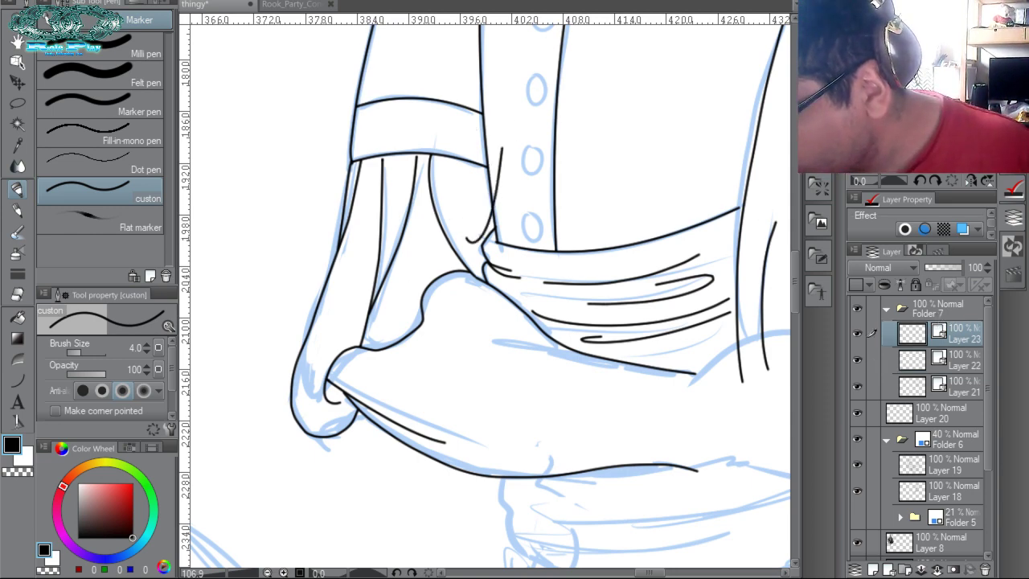
key(ctrl+z)
mouse_move(453, 219)
mouse_down()
mouse_move(494, 121)
mouse_move(473, 242)
mouse_up()
key(ctrl+z)
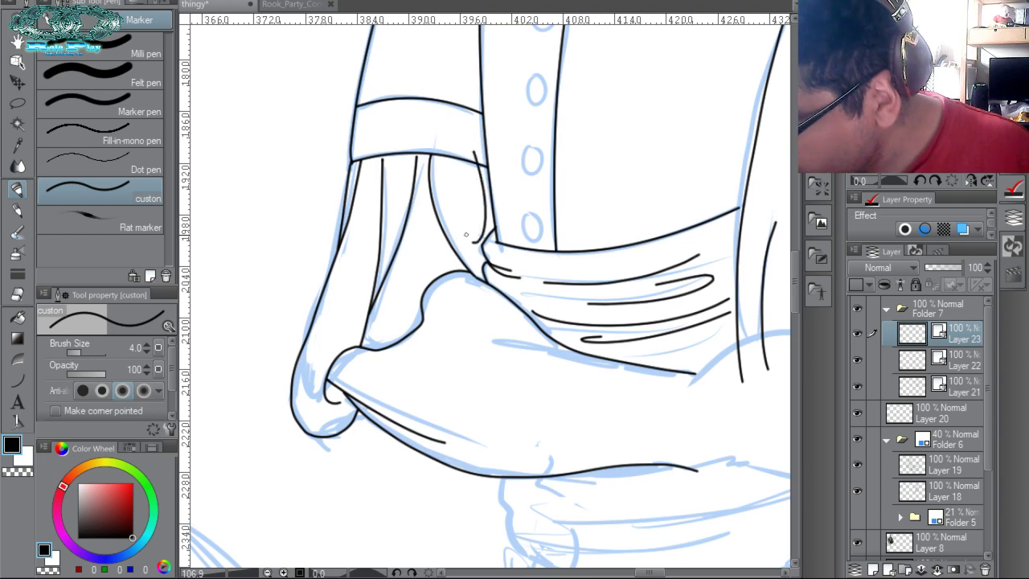
key(ctrl+z)
drag(475, 151, 463, 241)
key(ctrl+z)
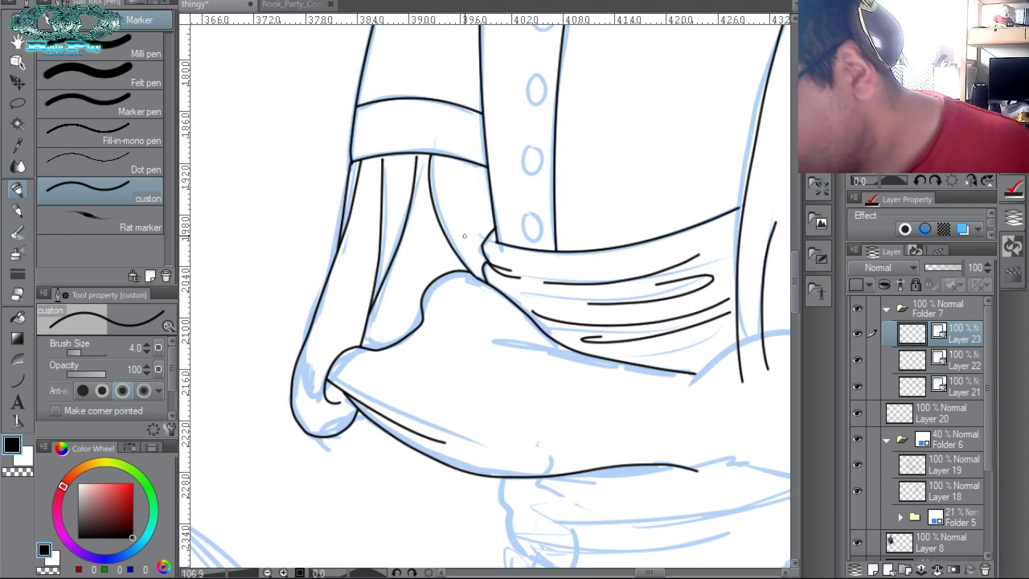
drag(473, 138, 459, 241)
key(ctrl+z)
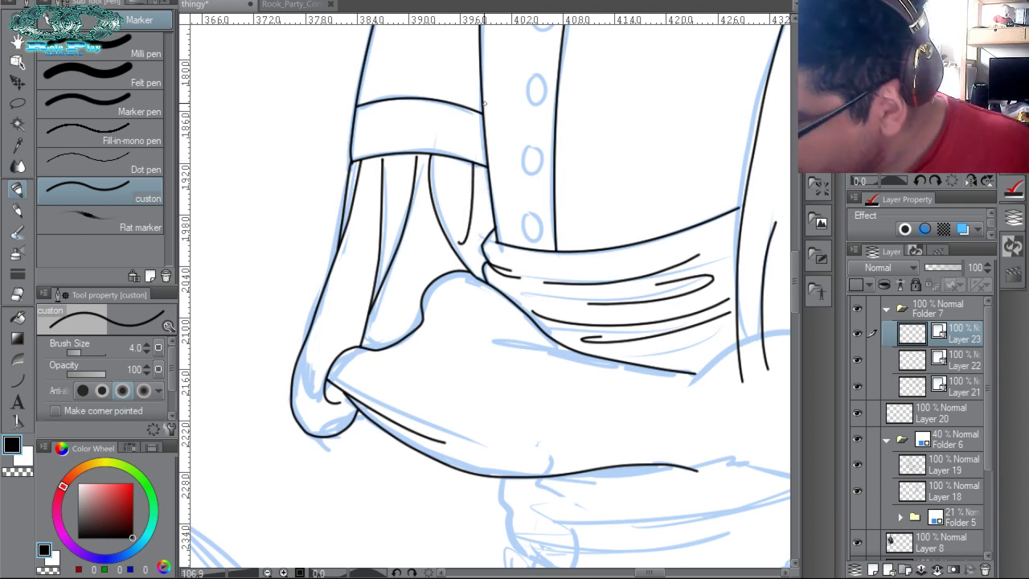
drag(497, 249, 573, 293)
drag(494, 230, 486, 244)
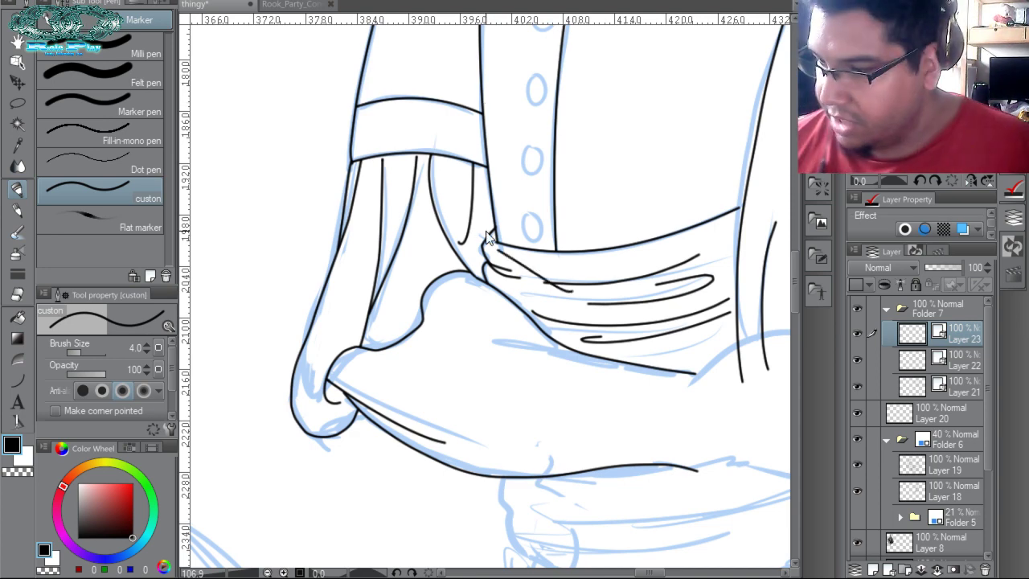
key(ctrl+z)
key(ctrl+z)
Create a new folder above the line art layers inside Folder 7 and add a new vector layer in it.
key(ctrl+space)
drag(630, 281, 540, 244)
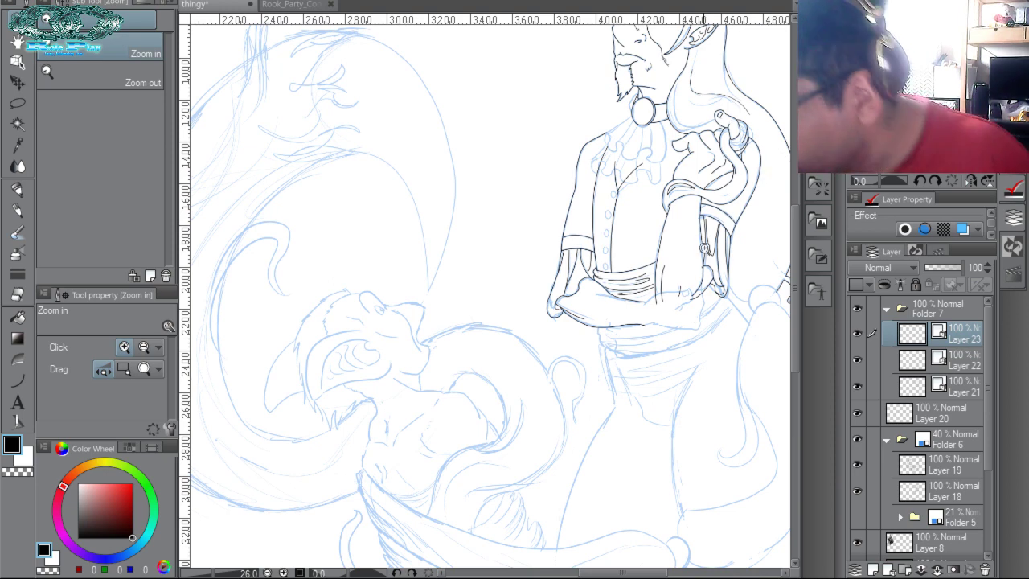
drag(699, 245, 583, 219)
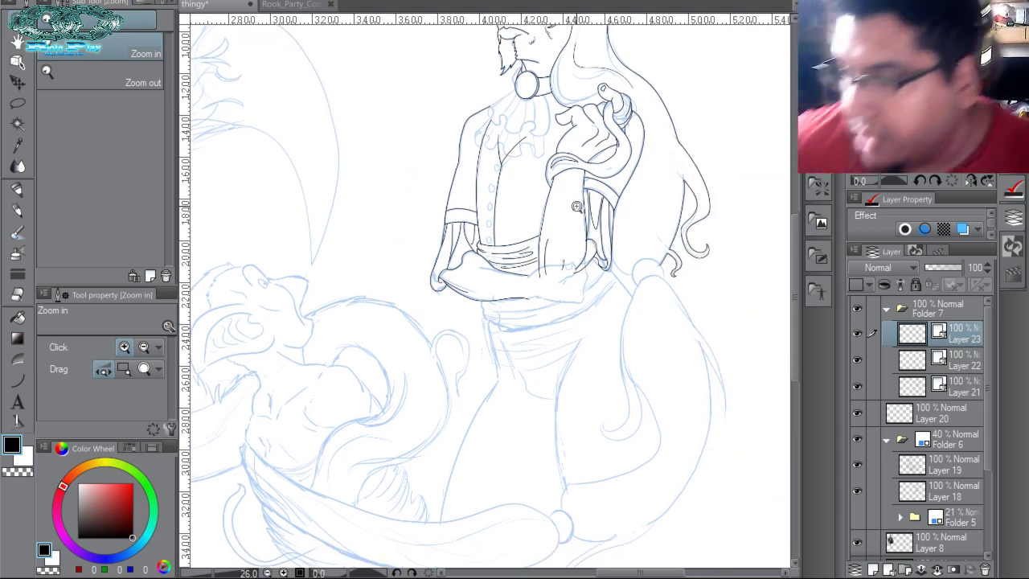
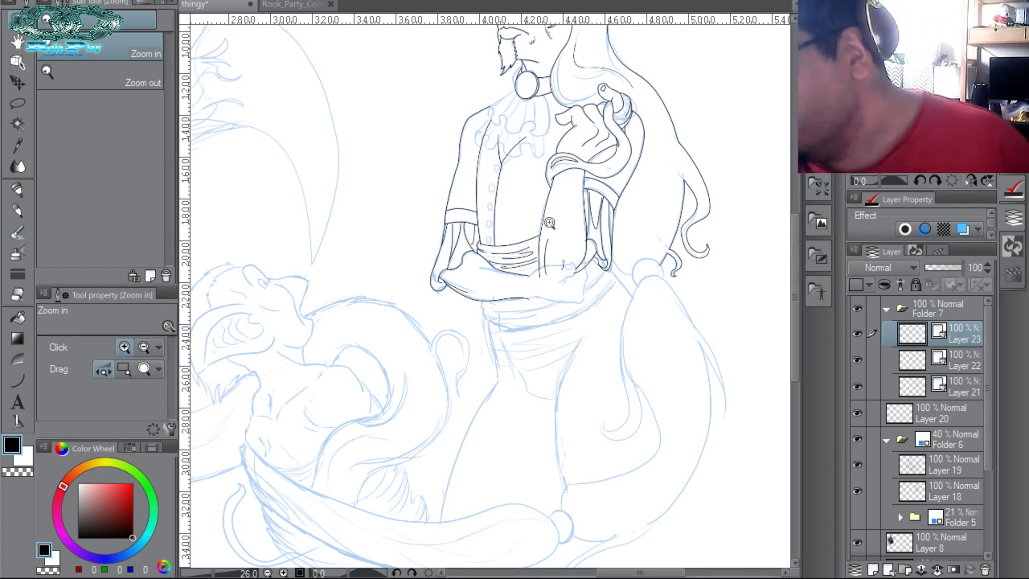
click(521, 259)
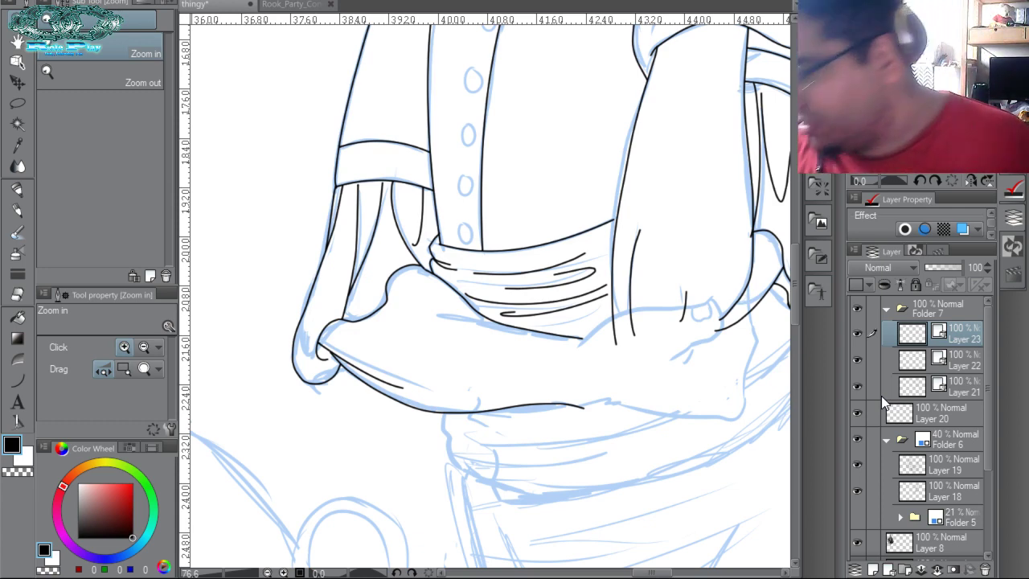
click(907, 569)
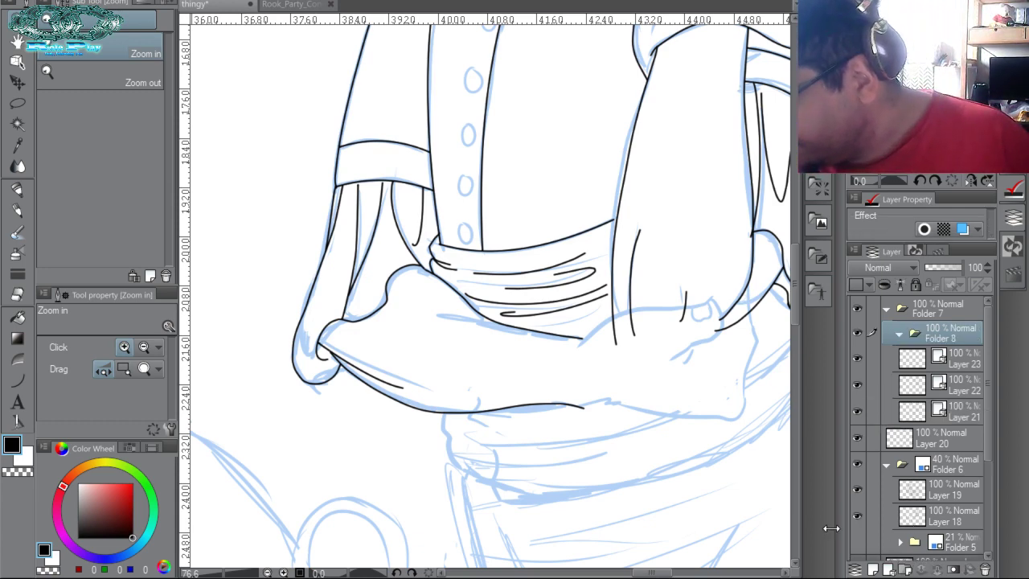
key(ctrl+shift+n)
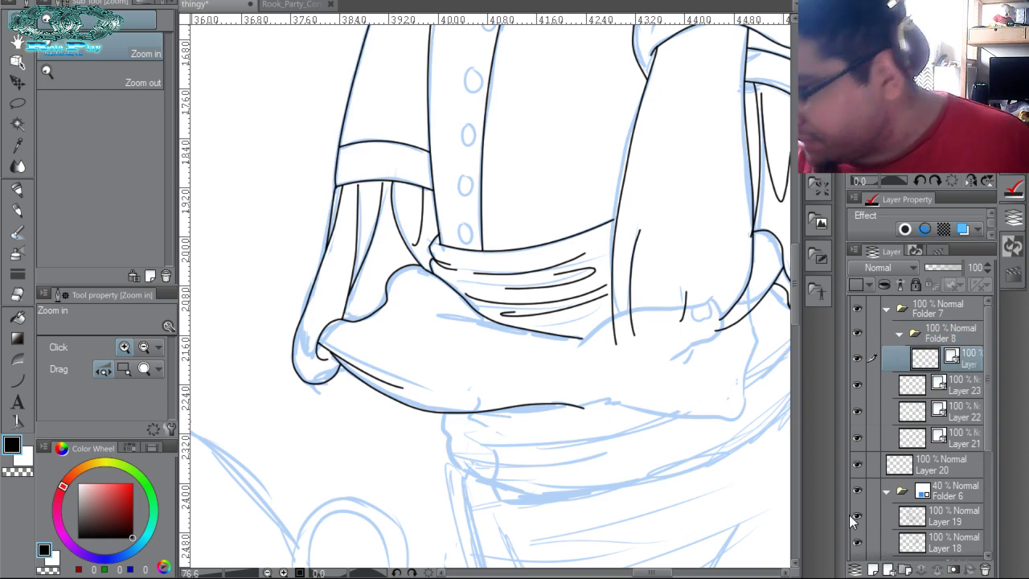
Draw a small circle for a shirt button with the Ellipse tool on the blank canvas beside the sleeve.
drag(212, 186, 443, 230)
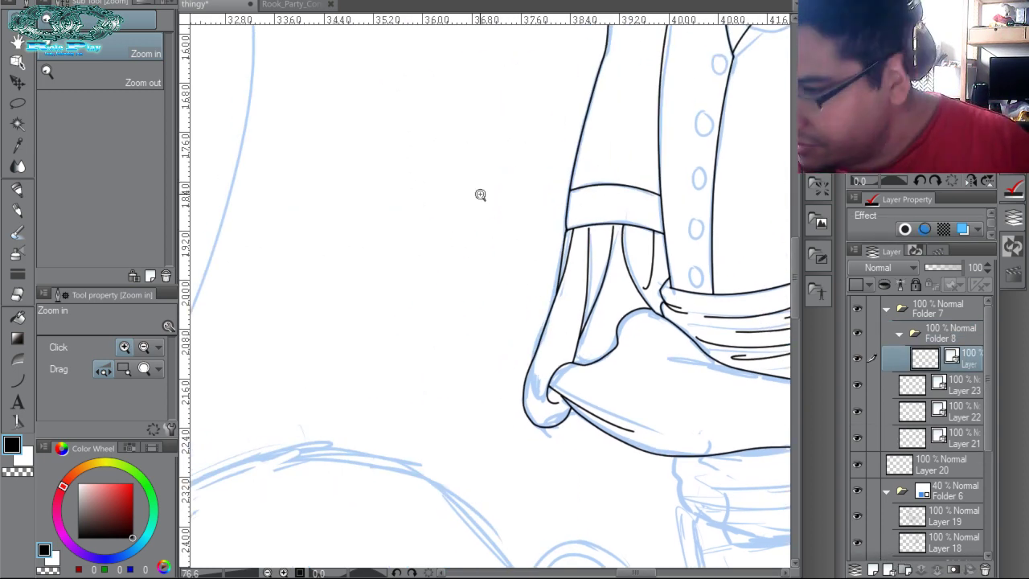
key(p)
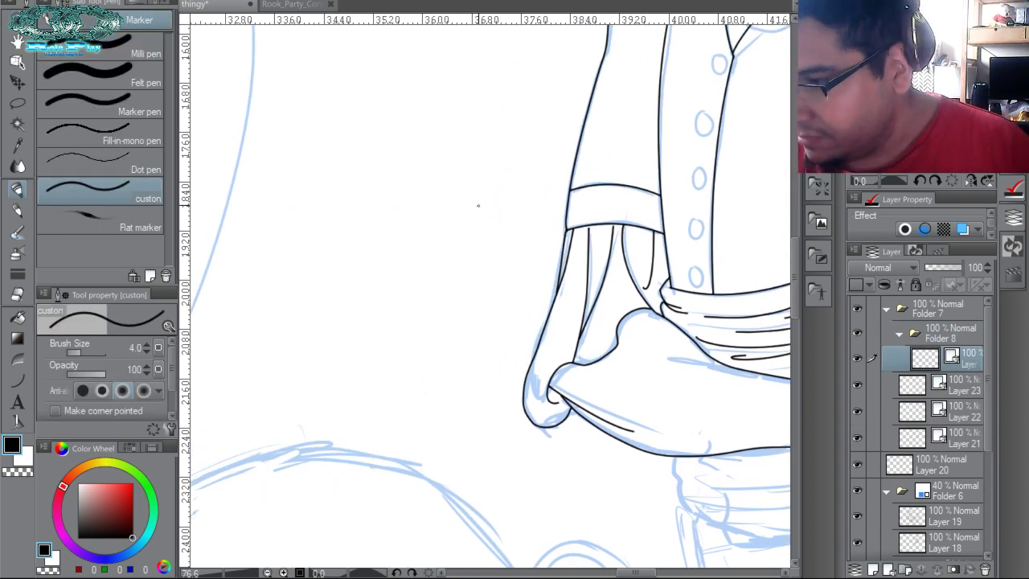
click(18, 381)
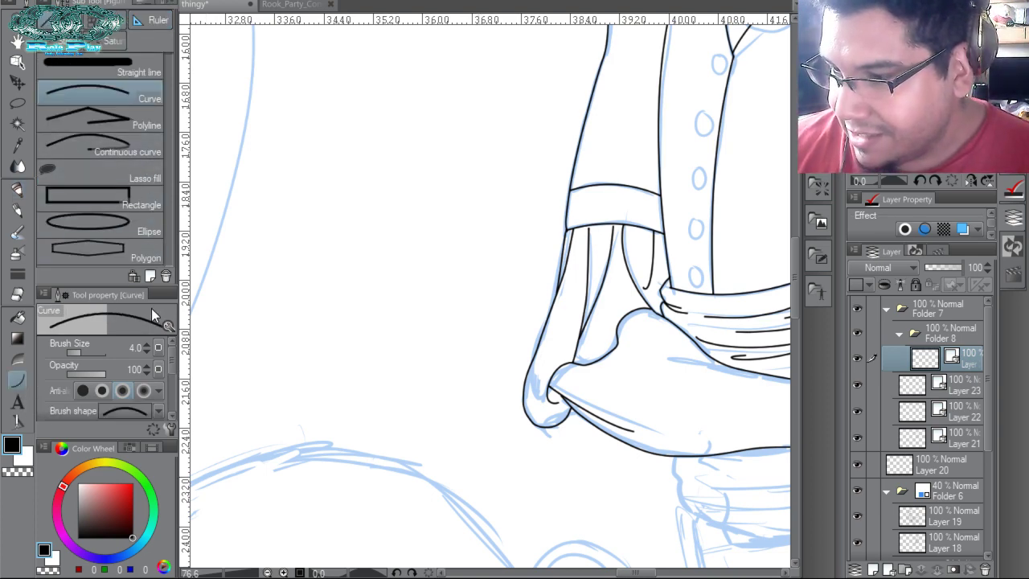
click(144, 231)
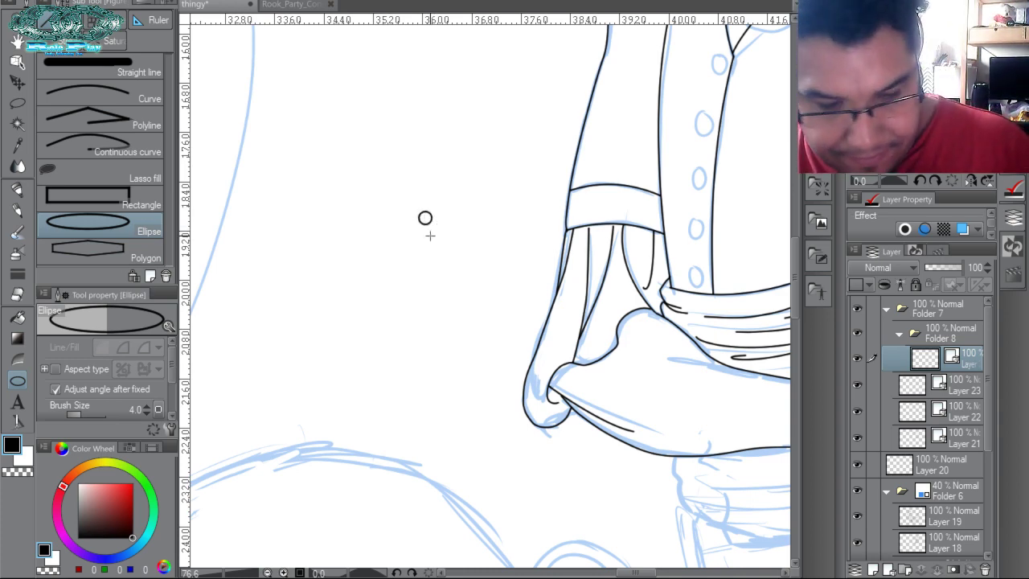
Paste two copies of the circle and offset them downward with the Move layer tool.
key(k)
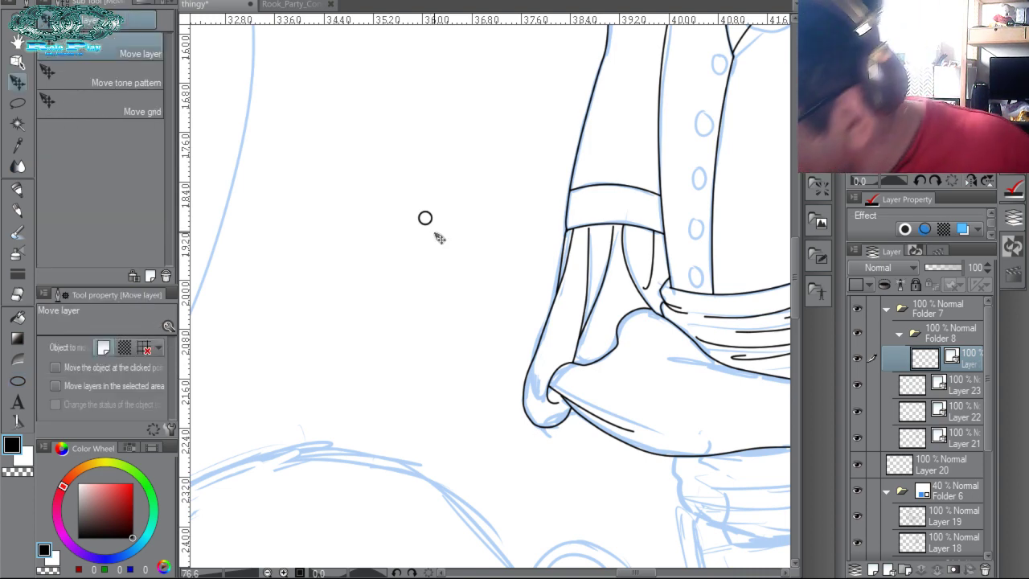
key(ctrl+v)
drag(439, 238, 440, 250)
key(ctrl+v)
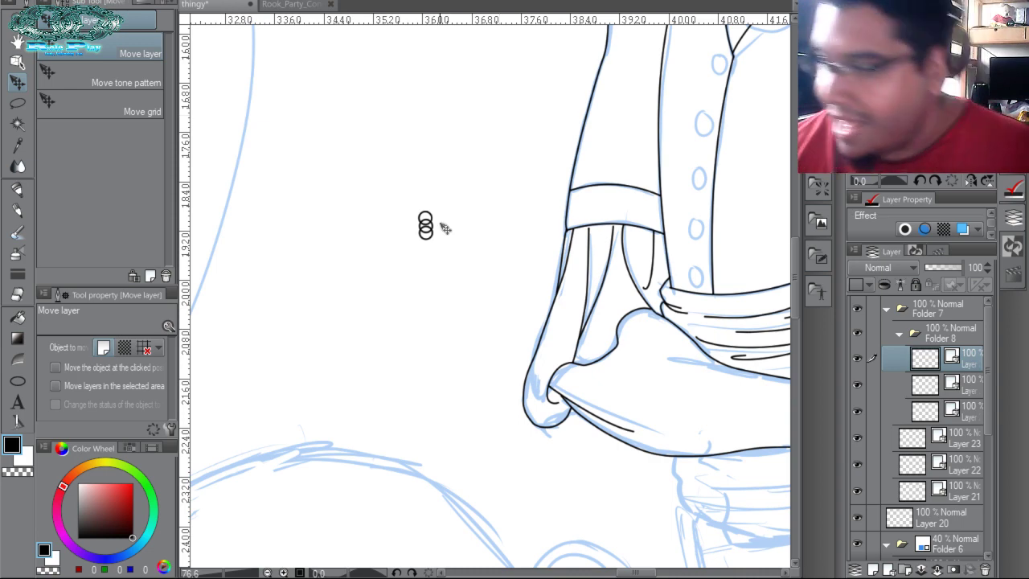
Try scaling down the original circle, cancel the transform and undo the offset copies.
key(ctrl+space)
drag(442, 237, 489, 257)
drag(430, 132, 540, 186)
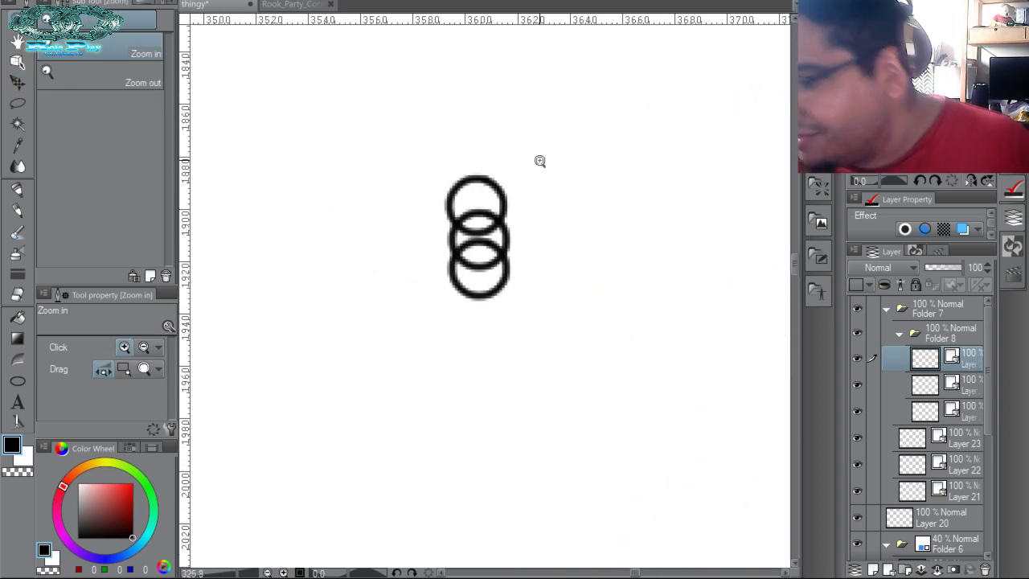
ctrl+shift+click(506, 207)
key(ctrl+t)
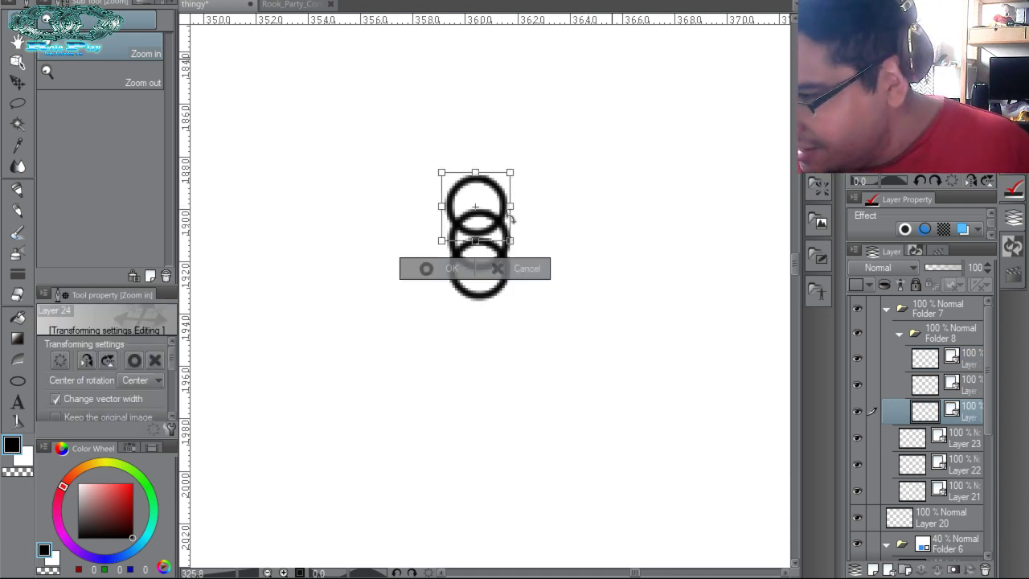
drag(510, 241, 507, 229)
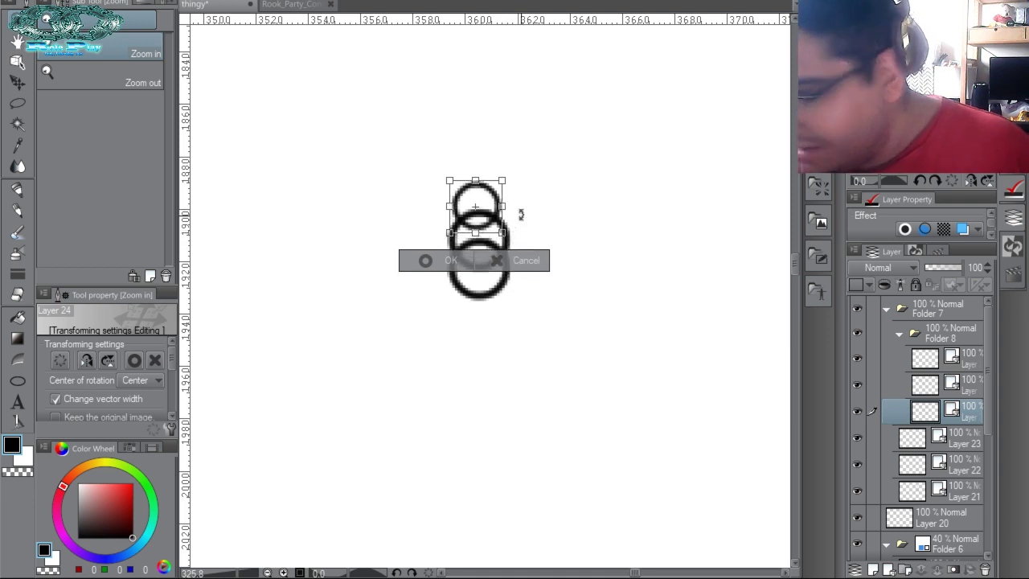
key(Escape)
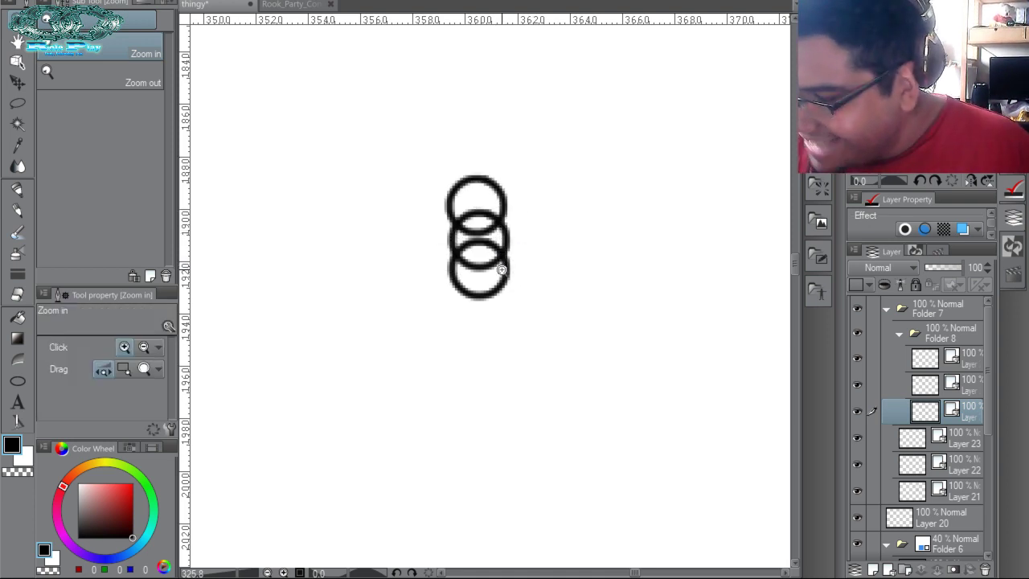
key(ctrl+z)
key(ctrl+z)
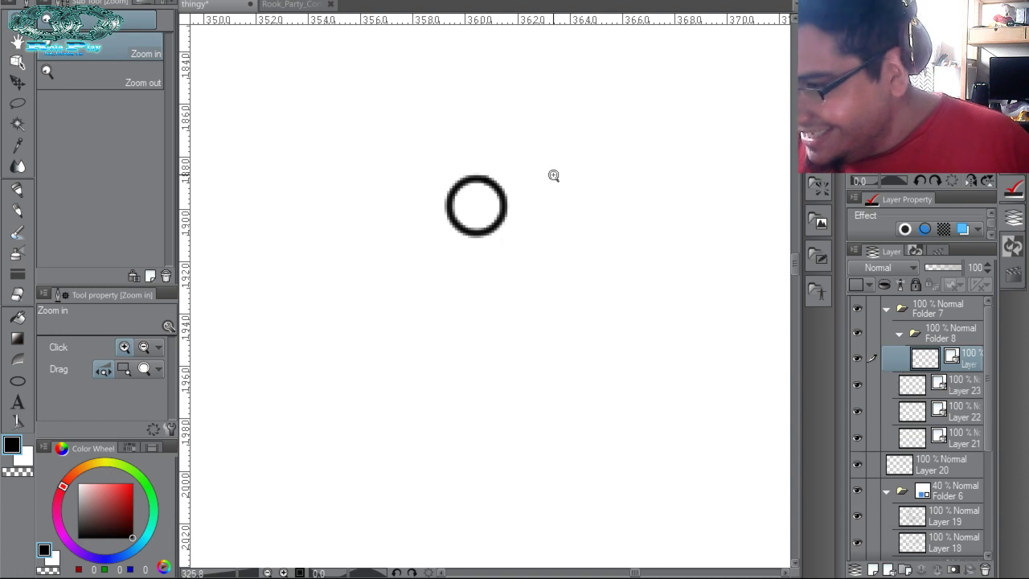
Restore a copy of the circle in place and scale it down to a small concentric ring inside the original.
key(ctrl+y)
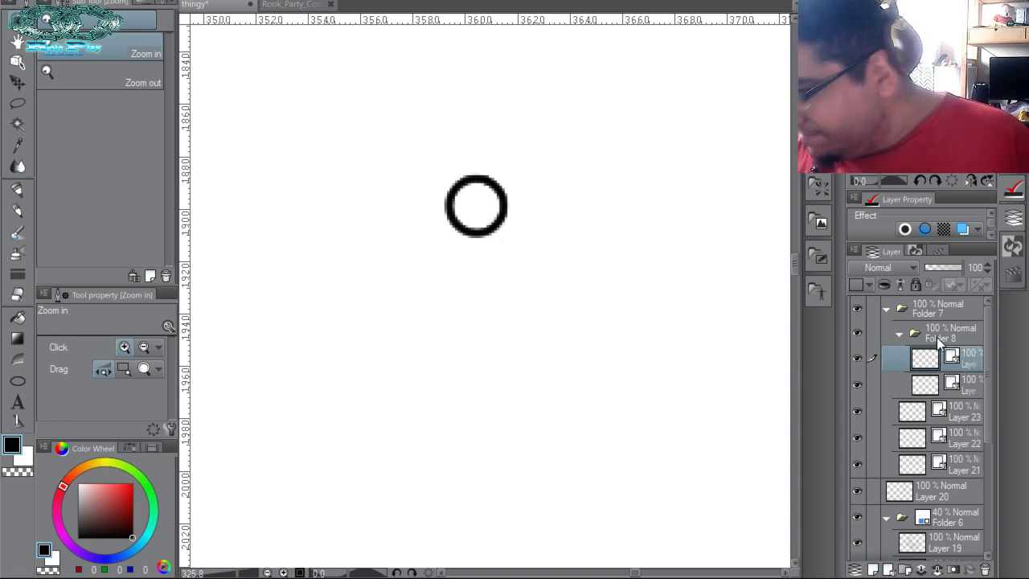
key(ctrl+t)
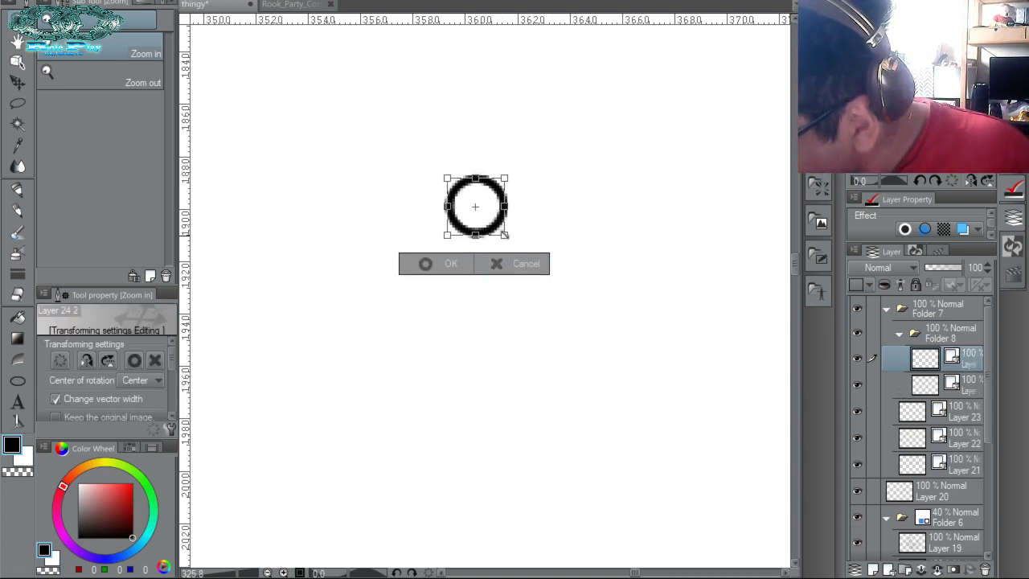
drag(497, 229, 488, 221)
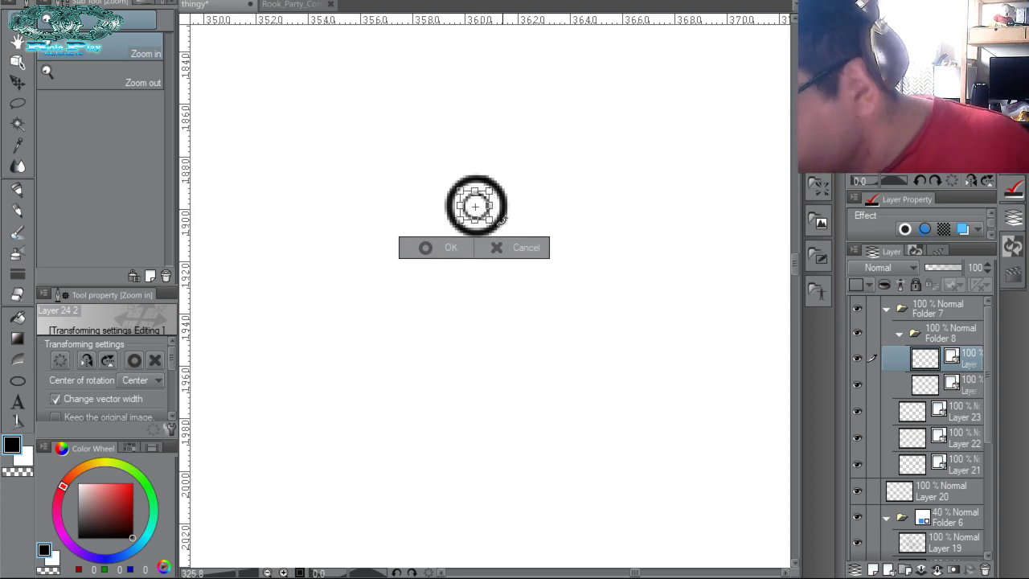
key(Return)
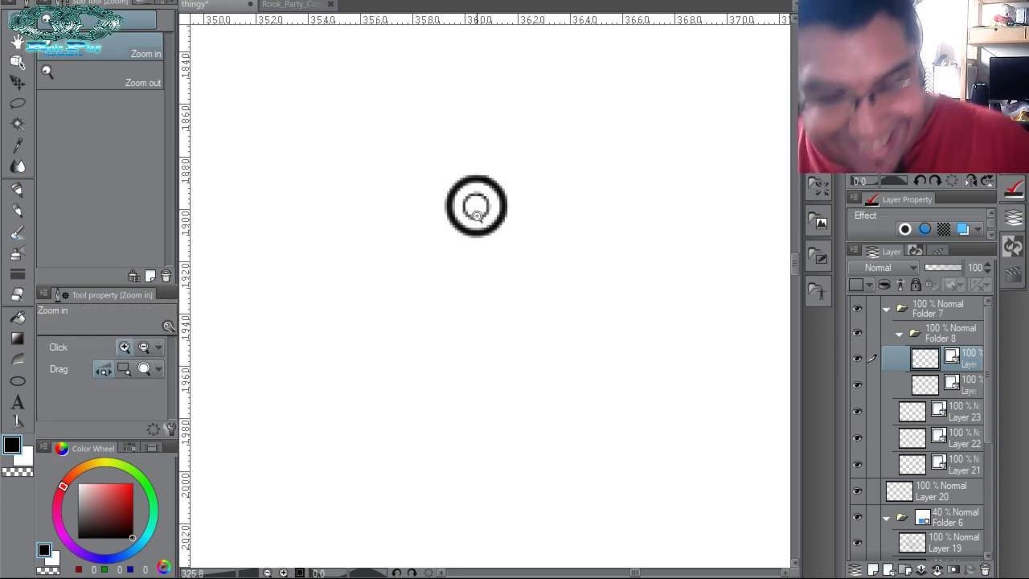
Select the inner ring with the Object tool and thicken its line to brush size 4.0.
key(o)
click(468, 229)
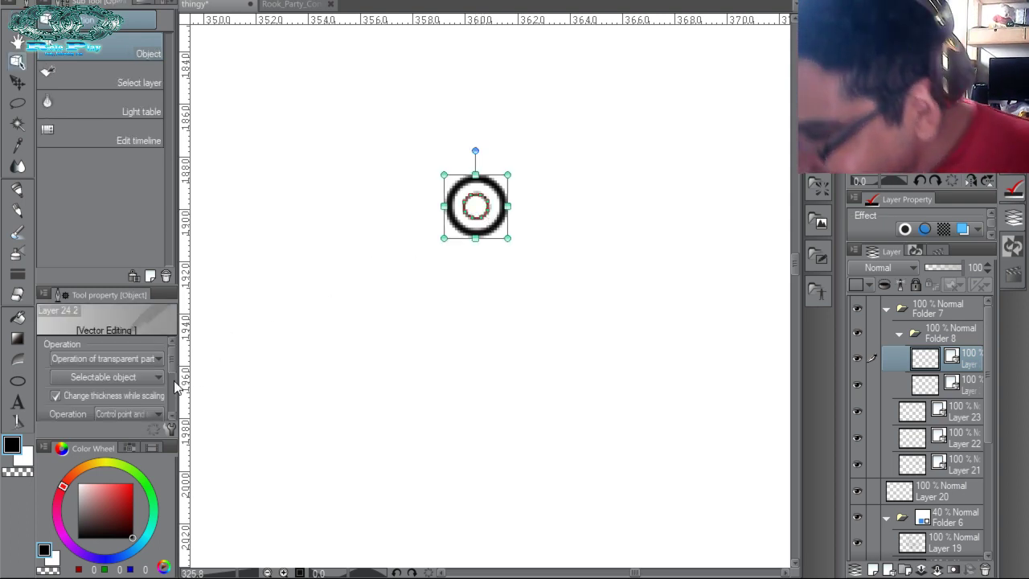
scroll(153, 398, down, 3)
click(146, 403)
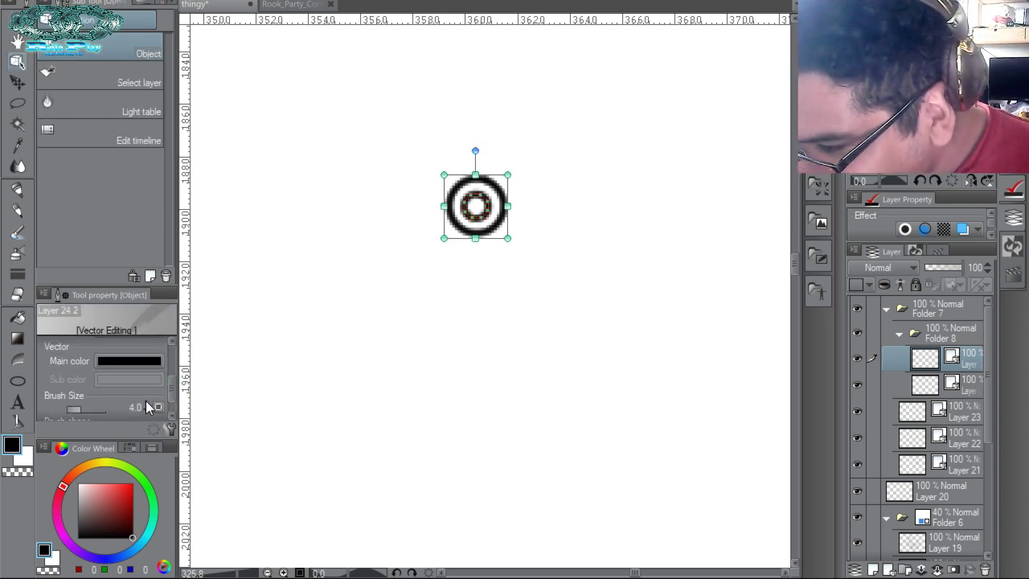
Combine the two concentric ring layers in Folder 8 into a single layer.
click(959, 386)
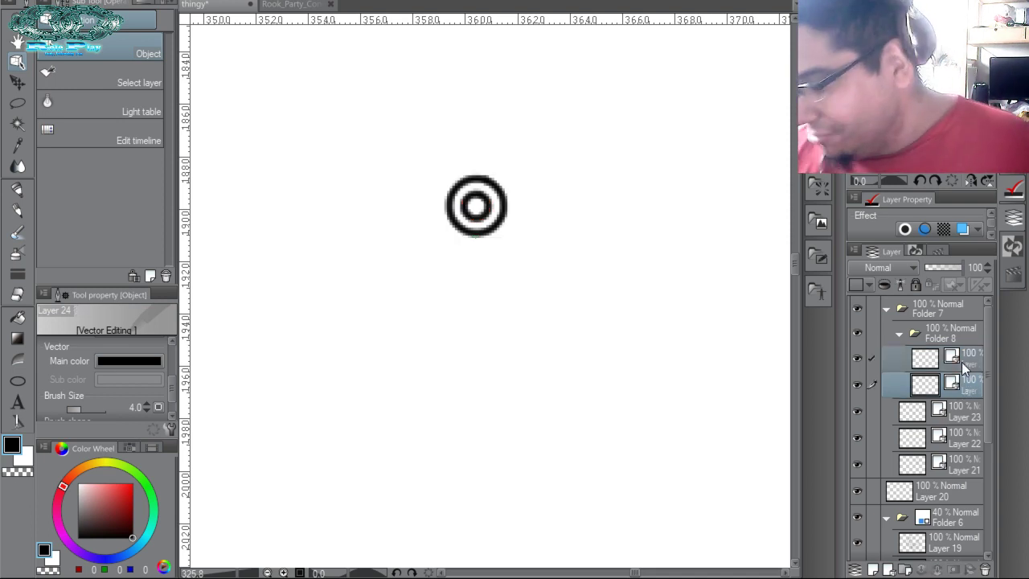
right_click(963, 366)
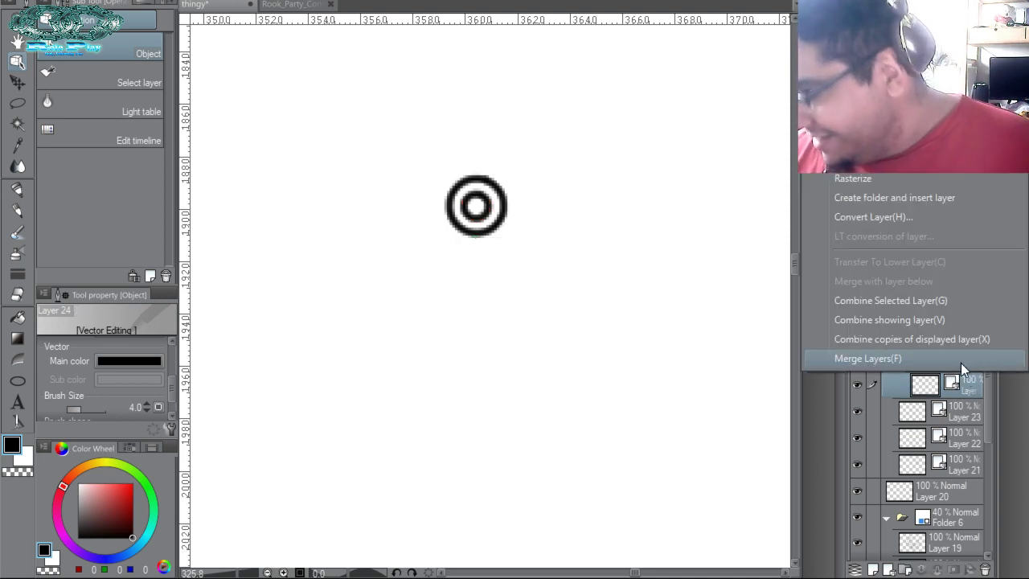
click(943, 300)
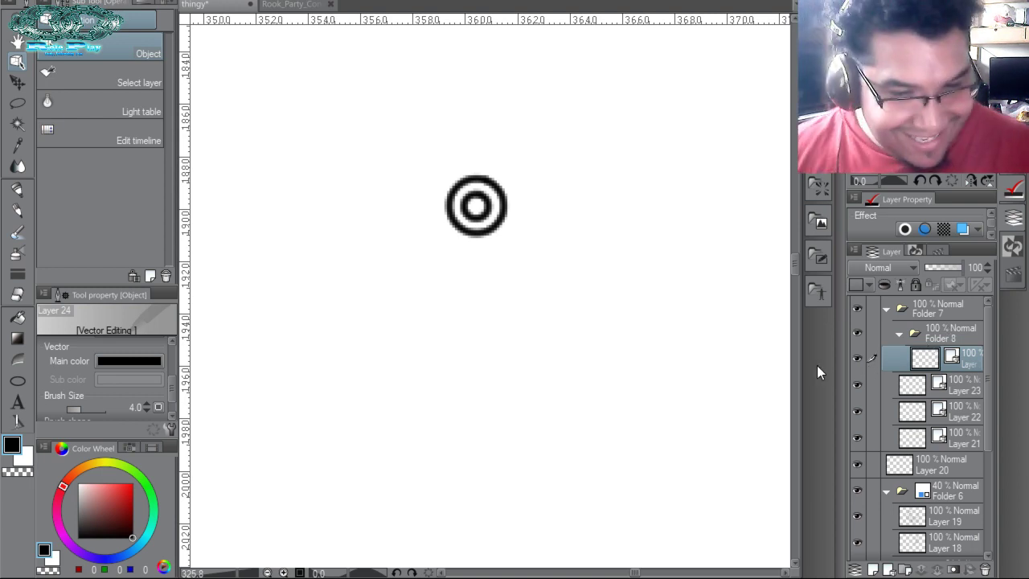
Make two copies of the double-ring button and offset them downward with the Move layer tool as an overlapping vertical stack.
key(k)
drag(523, 253, 528, 287)
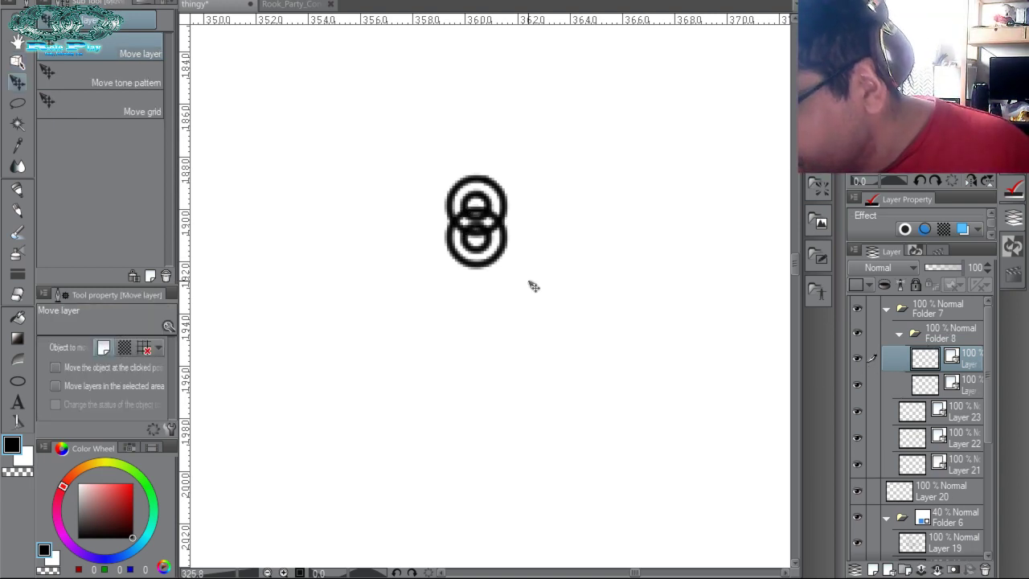
drag(524, 285, 527, 325)
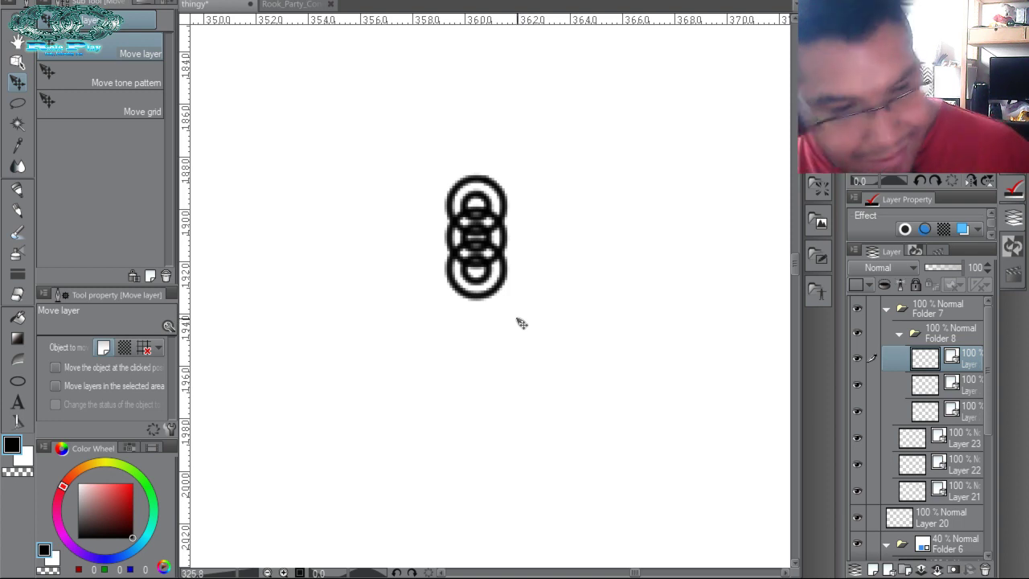
Try trimming the overlapping ring lines on the three button layers with the Vector eraser.
key(e)
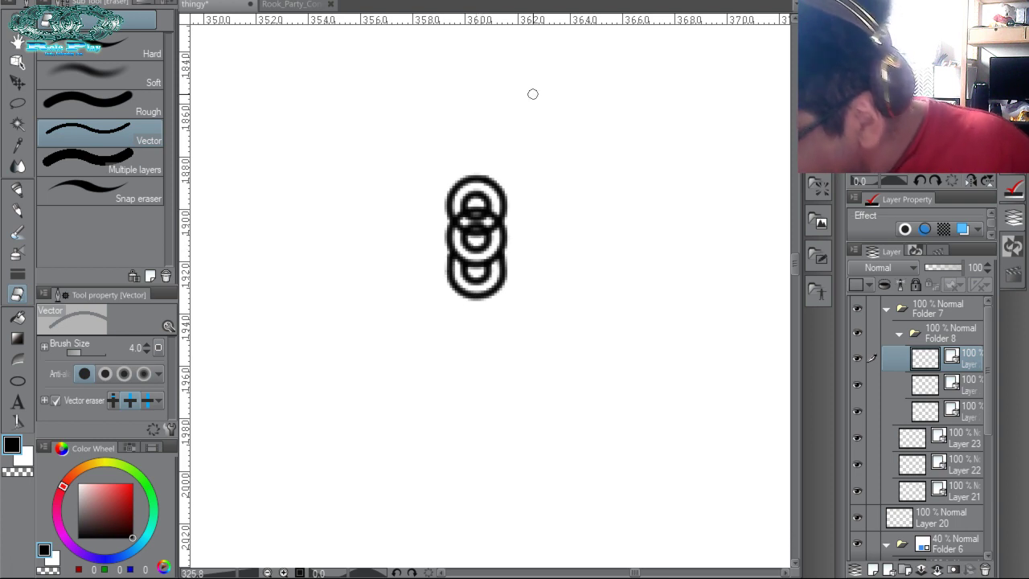
key(alt+bracketleft)
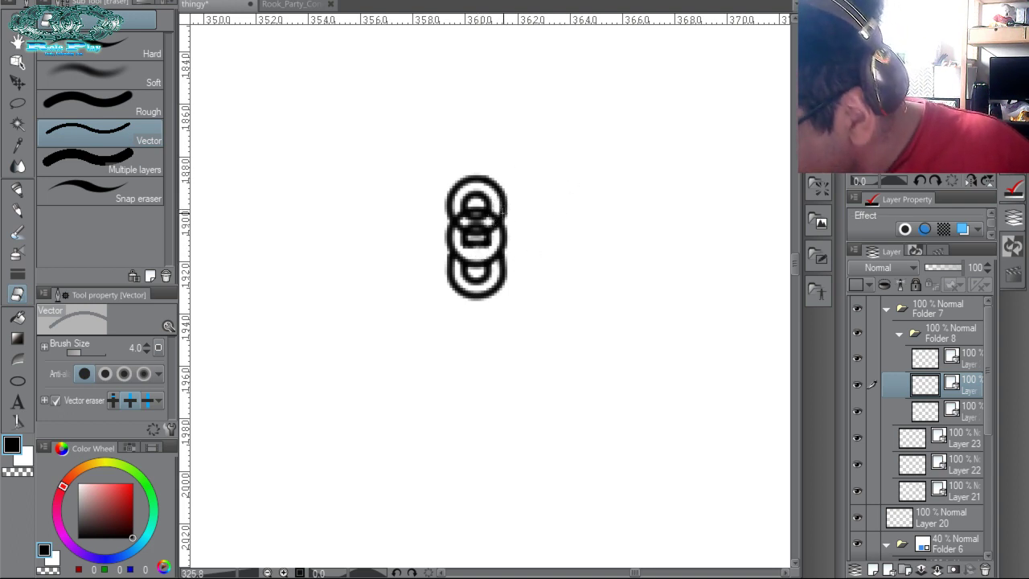
key(alt+bracketleft)
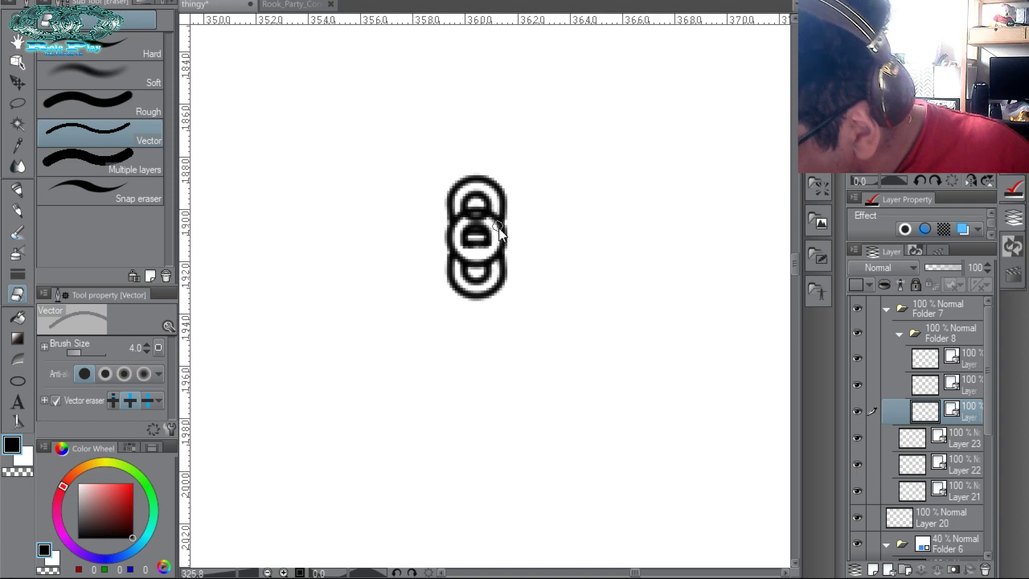
key(alt+bracketright)
click(476, 232)
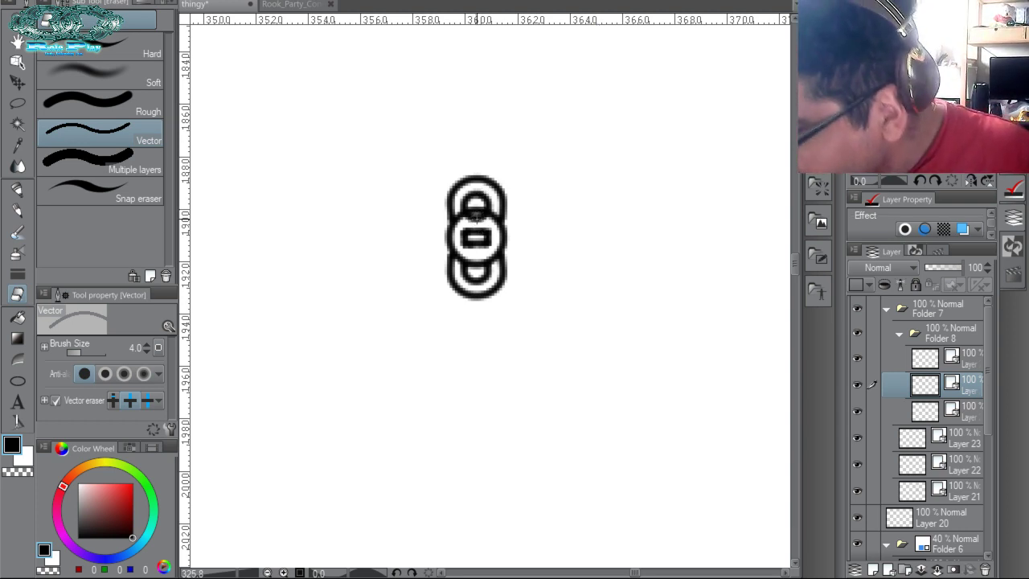
key(alt+bracketleft)
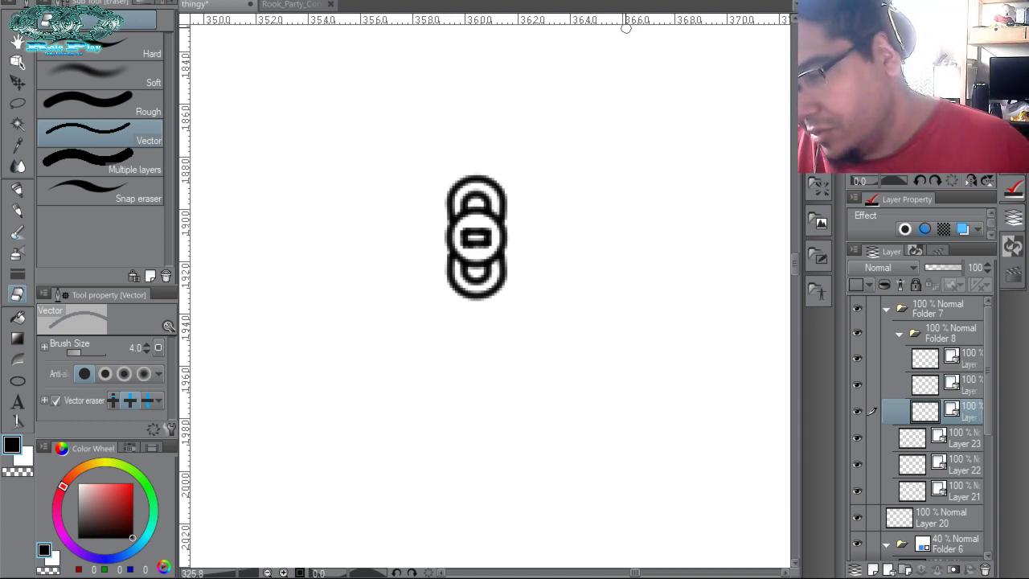
Undo all the eraser trims on the three stacked buttons.
key(ctrl+z)
key(ctrl+z)
key(ctrl+z)
key(ctrl+z)
key(ctrl+z)
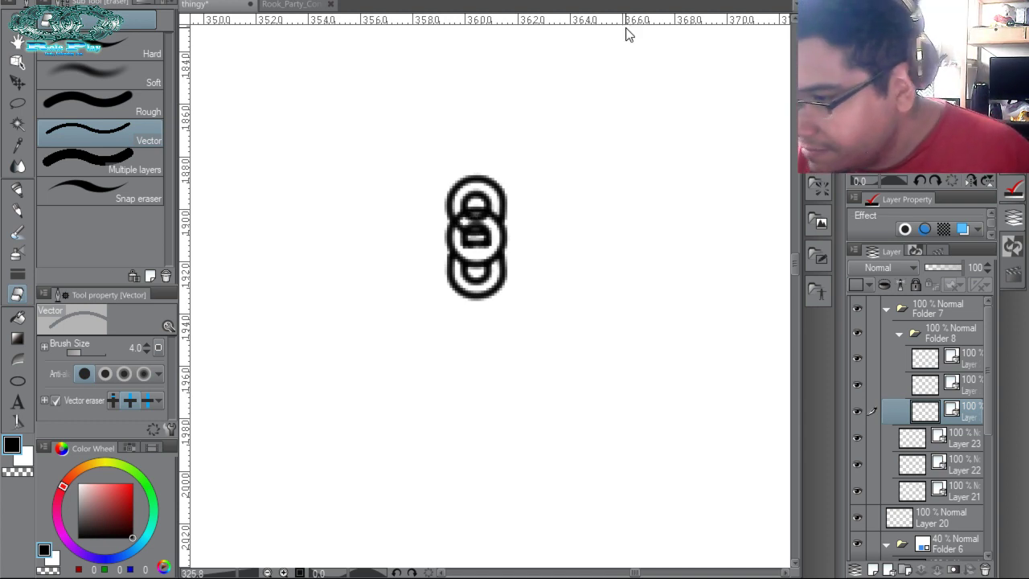
key(ctrl+z)
key(ctrl+z)
key(ctrl+z)
key(ctrl+z)
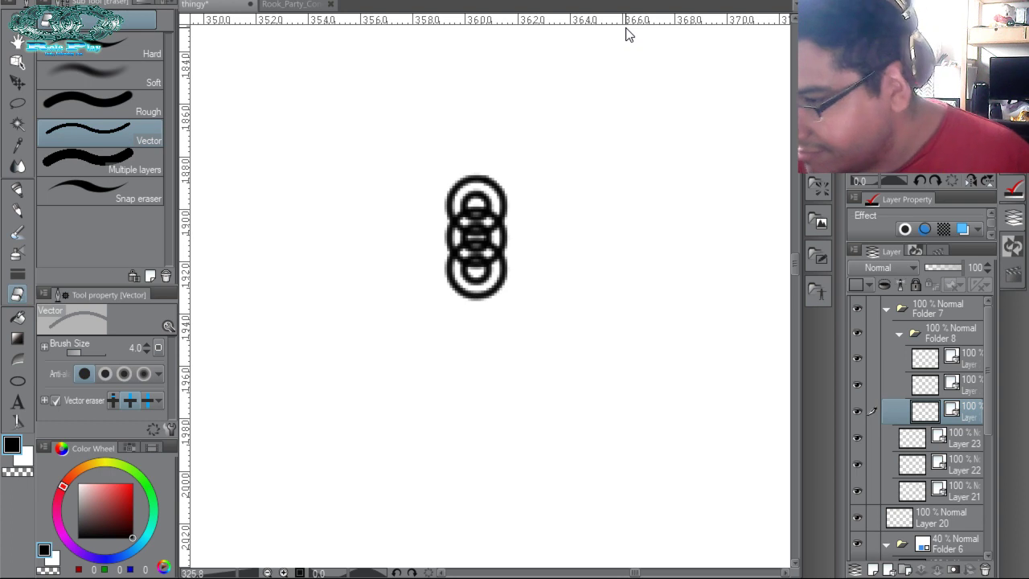
Trim the overlapping lines layer by layer with the Vector eraser, keeping the middle button whole in front of the other two.
key(alt+bracketright)
key(alt+bracketright)
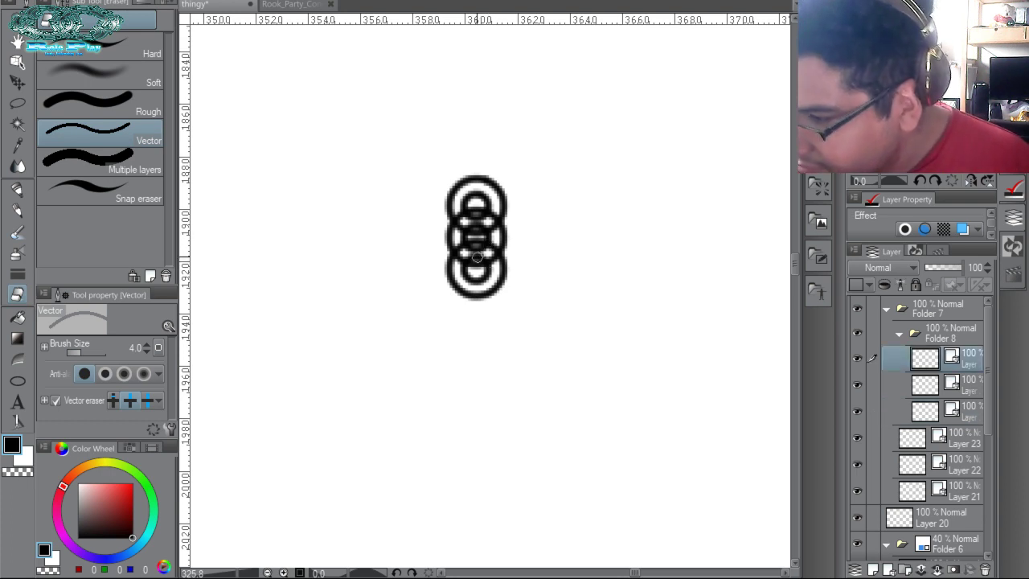
click(480, 237)
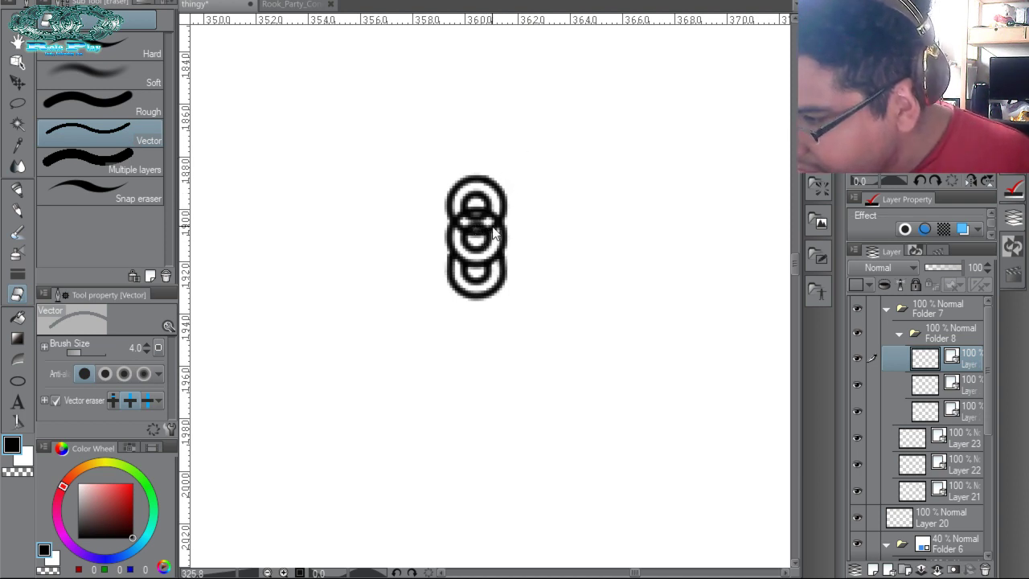
key(alt+bracketleft)
drag(485, 228, 478, 215)
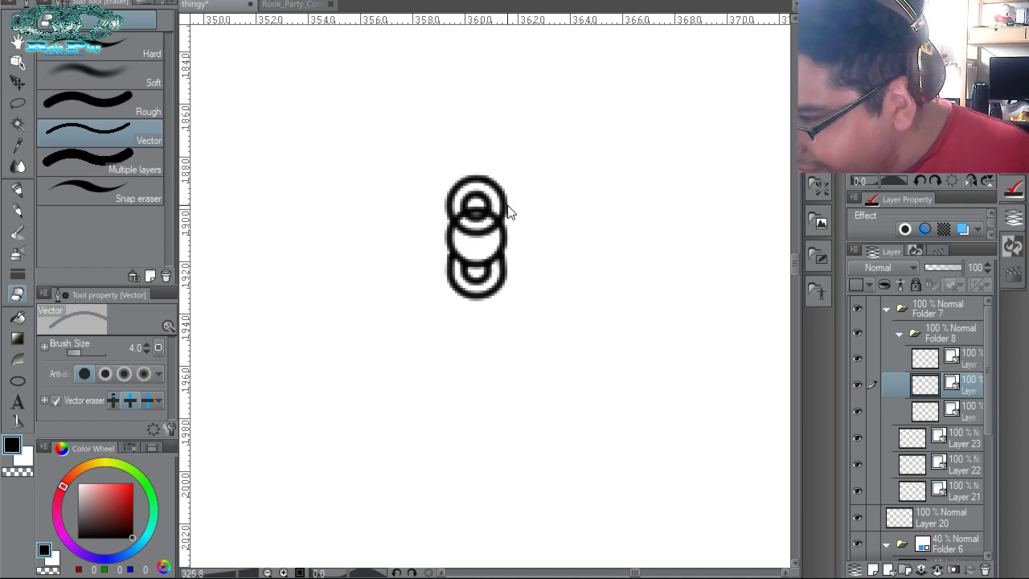
key(ctrl+z)
key(alt+bracketright)
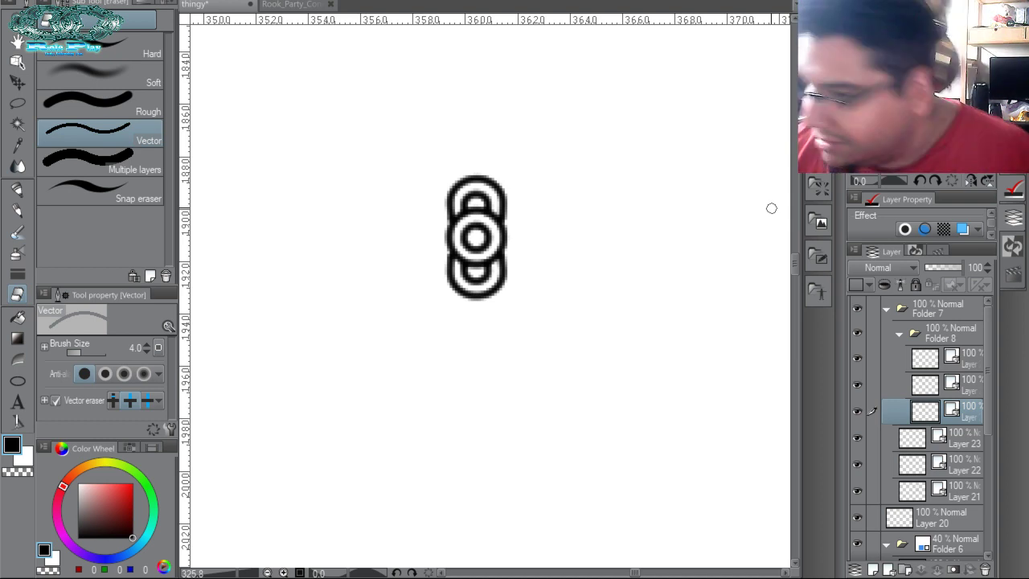
Clear the button line art in Folder 8 and remove its surplus layers so only one vector layer is left.
click(947, 340)
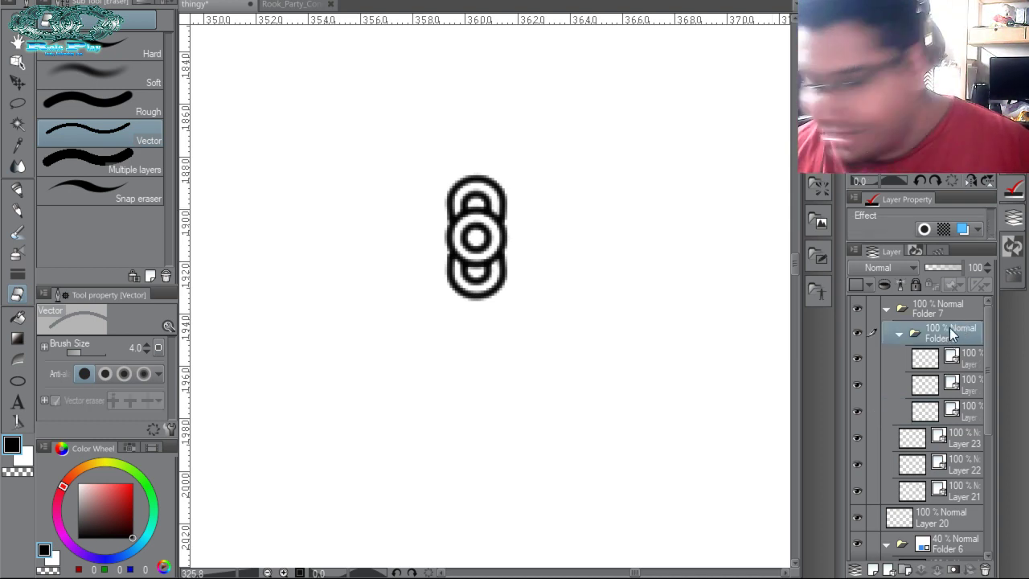
key(Delete)
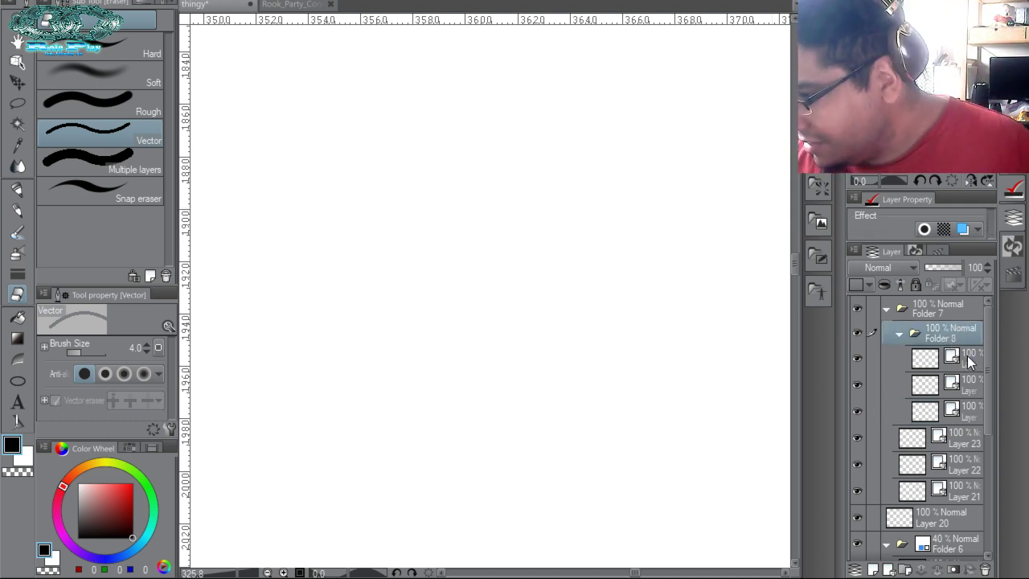
click(967, 357)
shift+click(970, 386)
drag(971, 388, 986, 569)
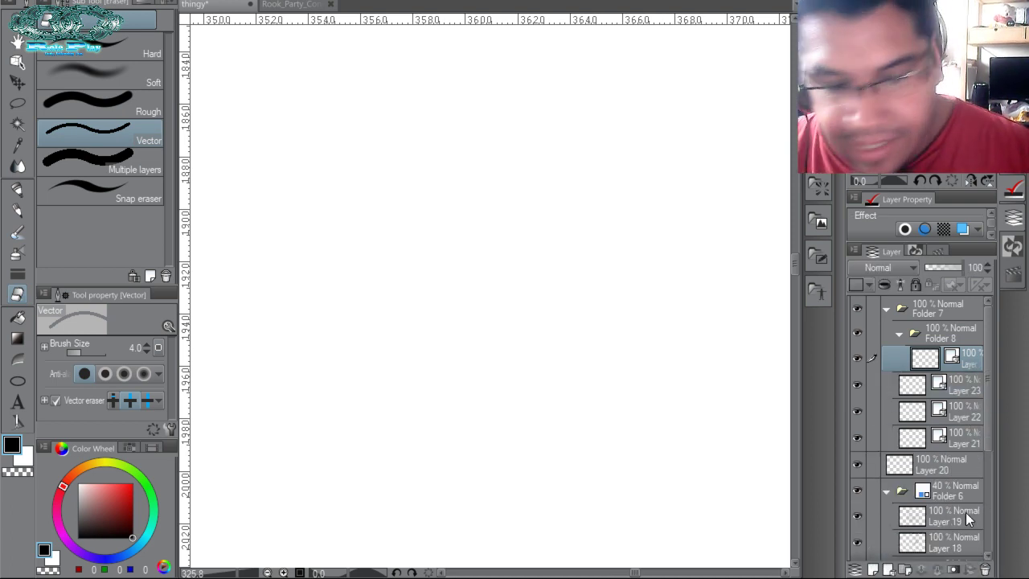
Sketch a scalloped edge with small loops and an adjoining oval using the custom marker, and clear the sketch.
key(p)
mouse_move(493, 191)
mouse_down()
mouse_move(524, 197)
mouse_move(535, 252)
mouse_move(519, 312)
mouse_move(481, 320)
mouse_up()
mouse_move(498, 211)
mouse_down()
mouse_move(512, 258)
mouse_move(500, 295)
mouse_up()
drag(463, 190, 481, 317)
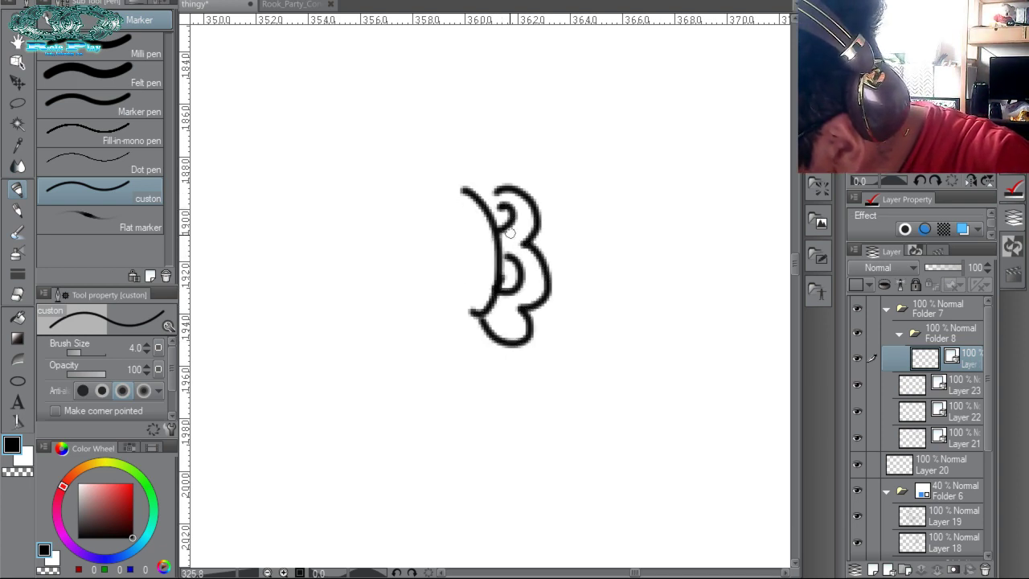
mouse_move(509, 232)
mouse_down()
mouse_move(495, 251)
mouse_move(501, 296)
mouse_move(483, 317)
mouse_up()
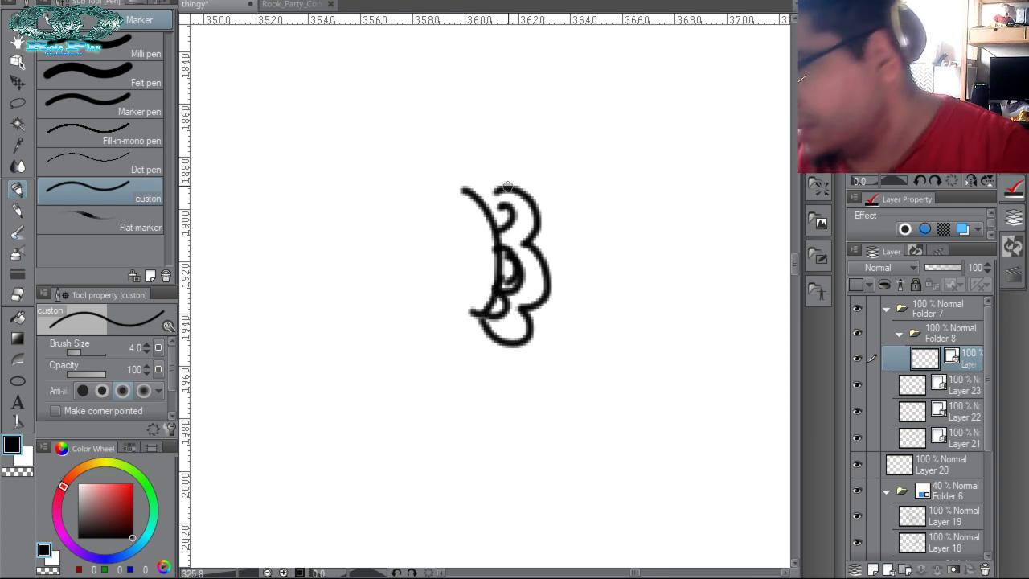
drag(492, 211, 483, 315)
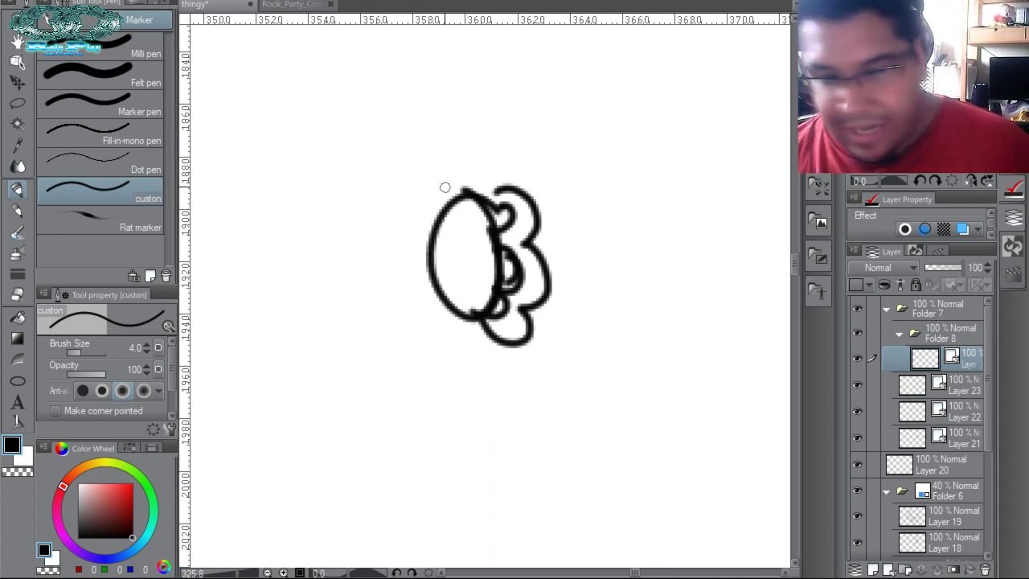
key(Delete)
Draw two separate, similarly sized circles diagonally apart with the Ellipse tool at brush size 4.0.
click(17, 381)
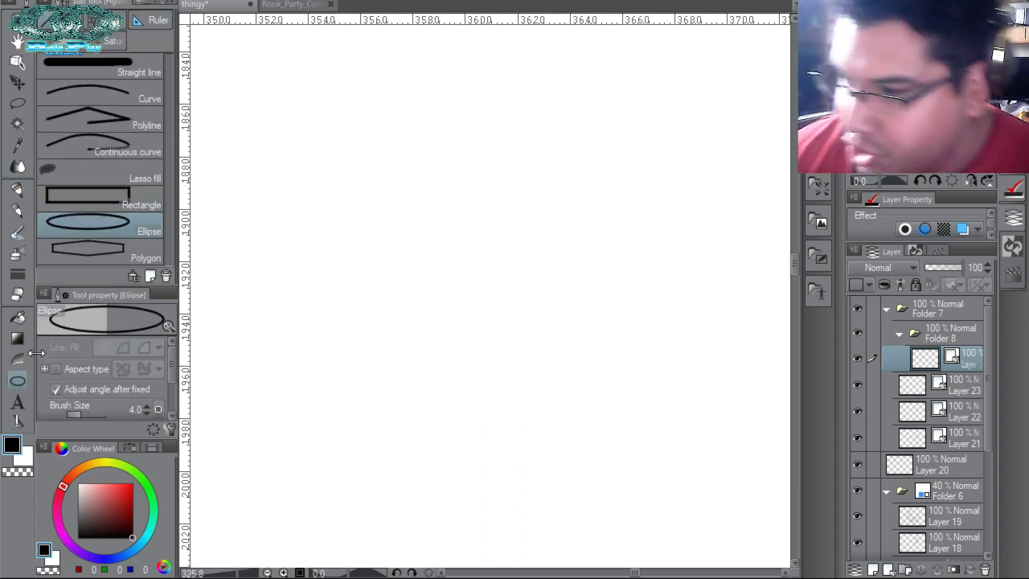
drag(406, 239, 493, 320)
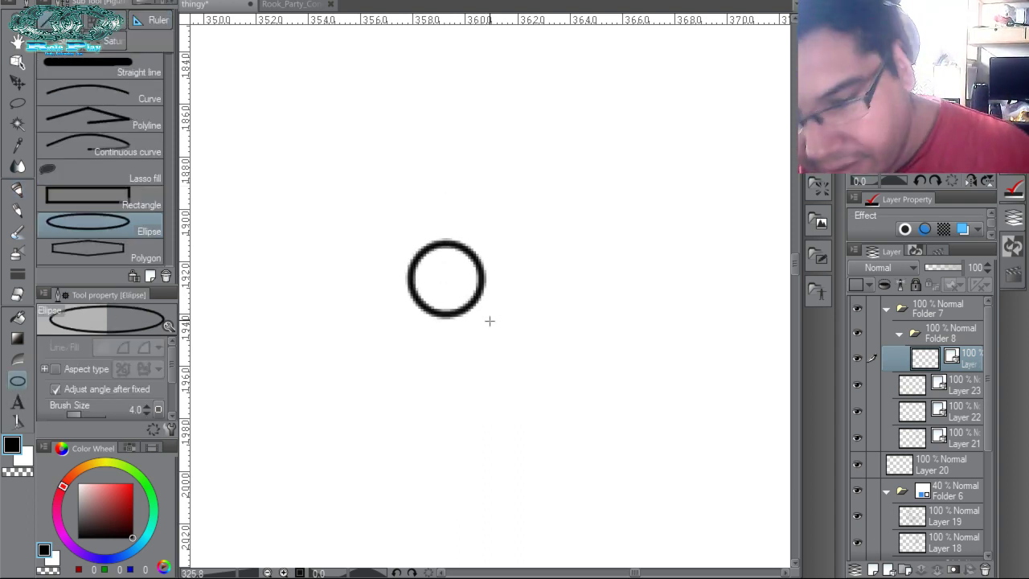
drag(475, 171, 558, 239)
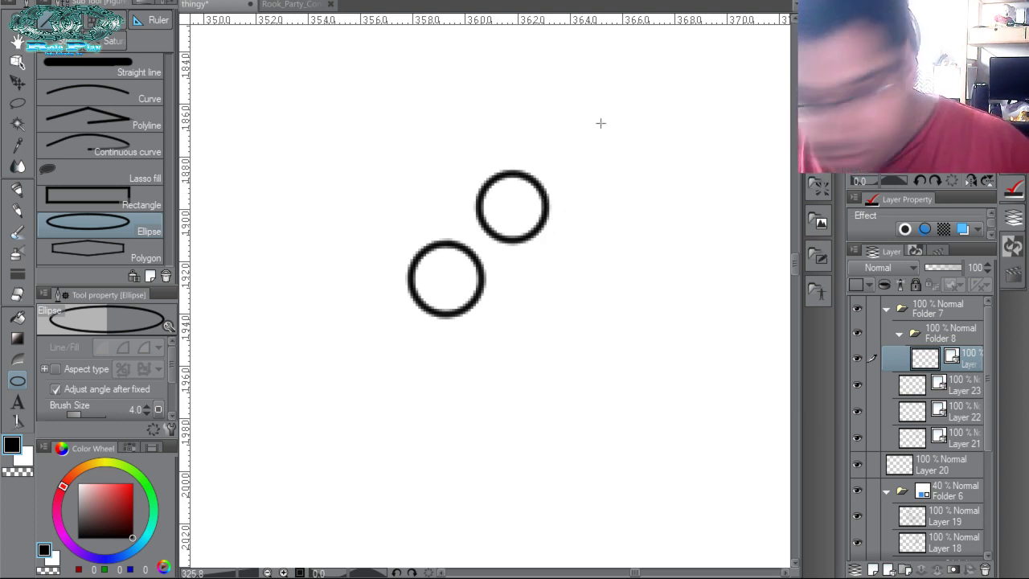
Duplicate the circle layer and remove the lower circle from the copy using a Lasso selection.
drag(967, 358, 966, 344)
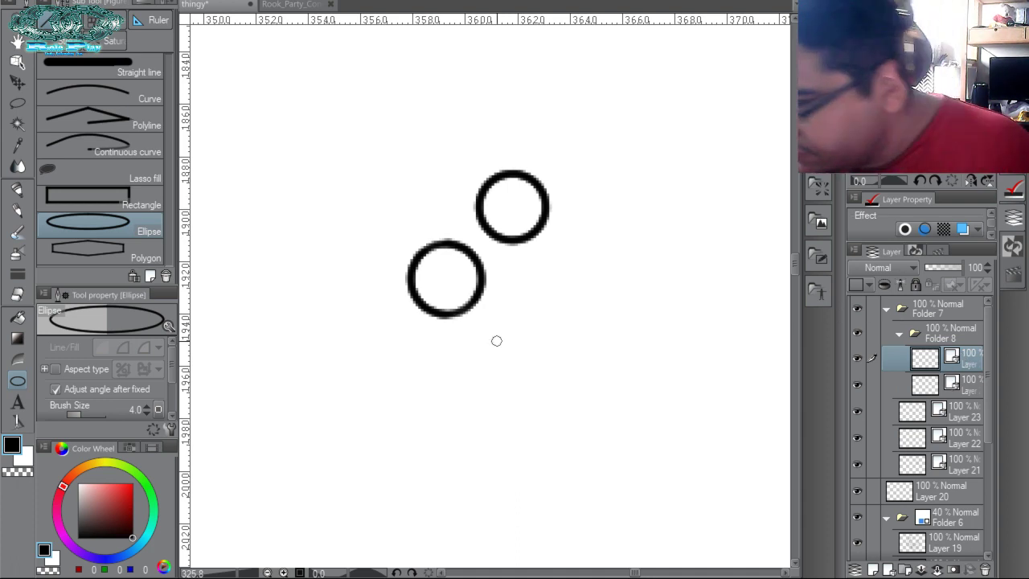
key(ctrl+t)
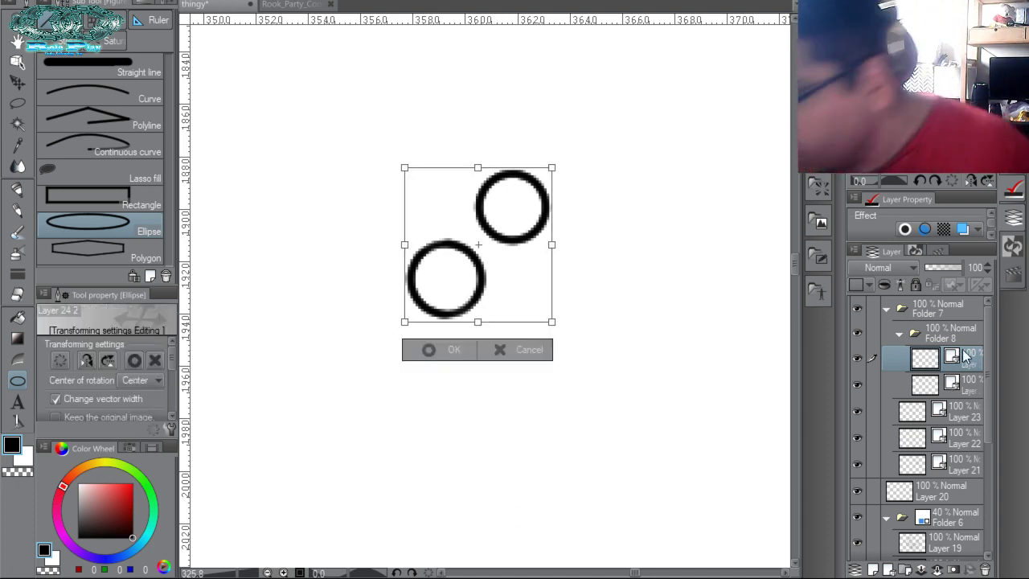
key(Return)
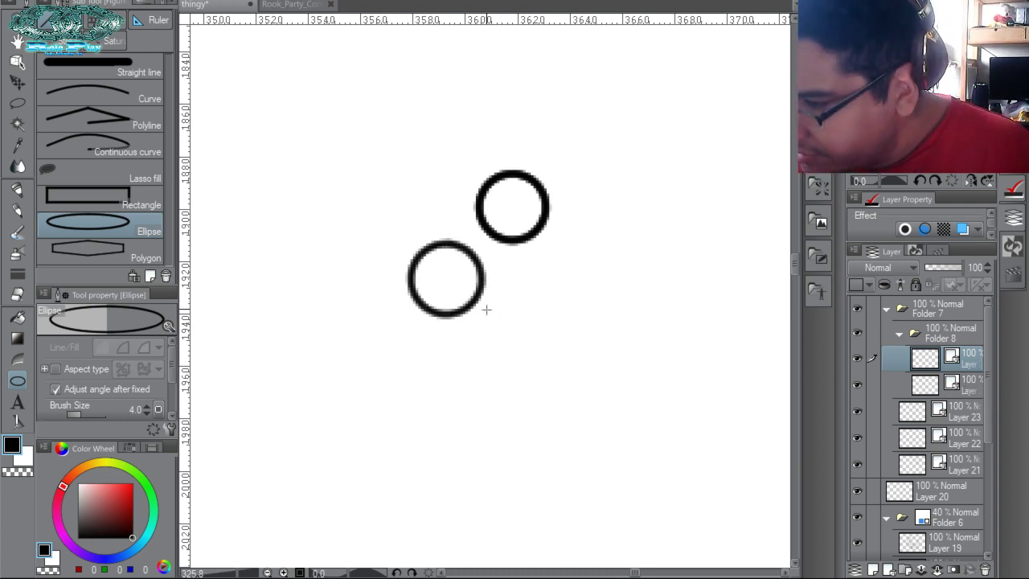
key(m)
mouse_move(489, 306)
mouse_down()
mouse_move(430, 201)
mouse_move(493, 304)
mouse_up()
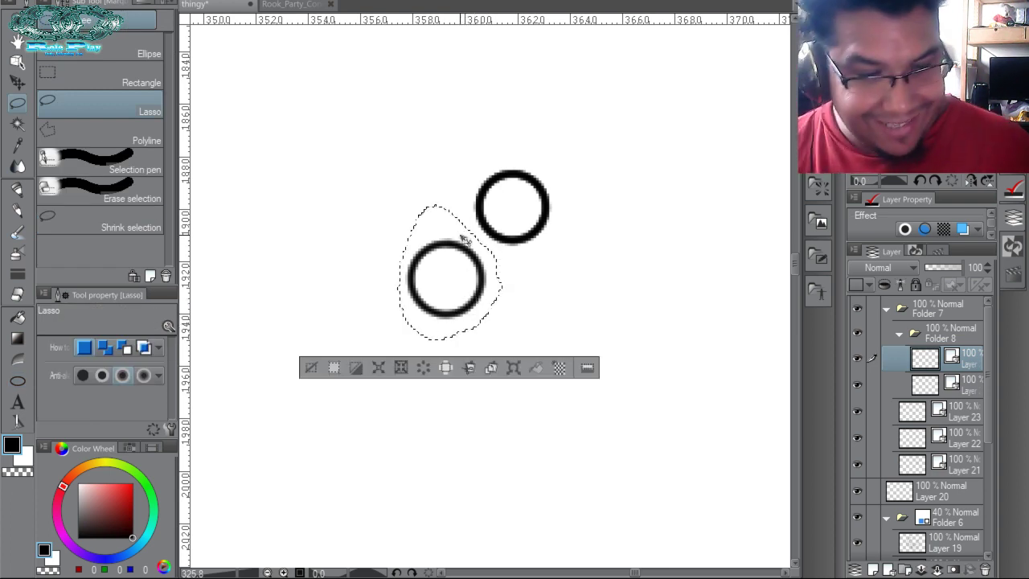
key(ctrl+d)
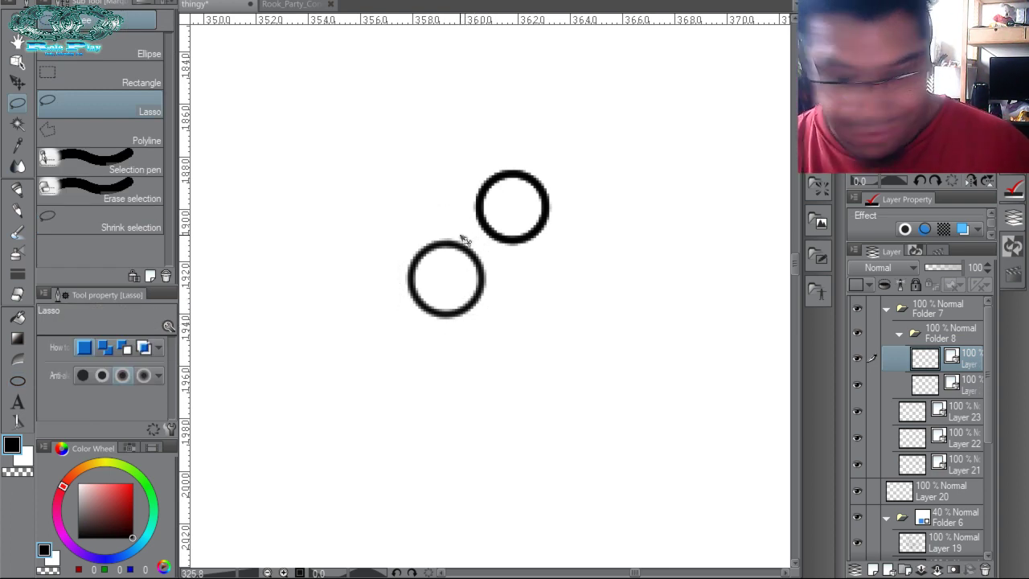
Scale the copied upper circle down to a small concentric ring inside the original.
key(ctrl+t)
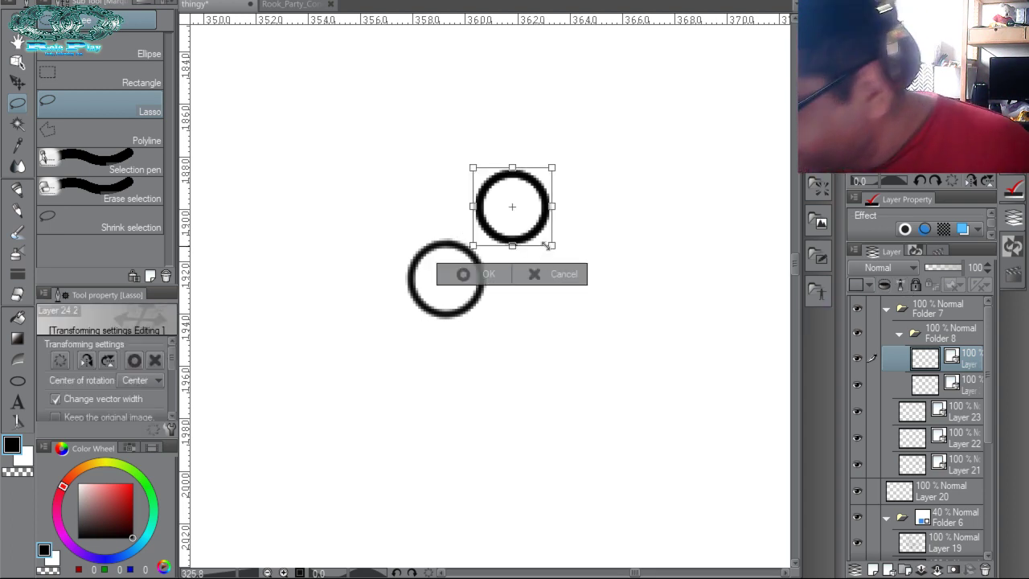
drag(547, 246, 531, 228)
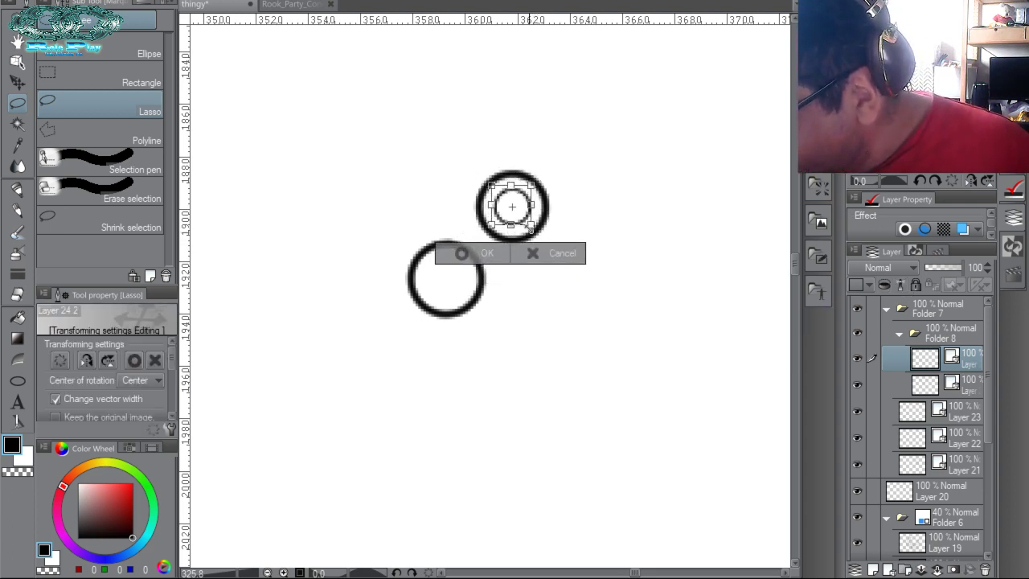
key(Return)
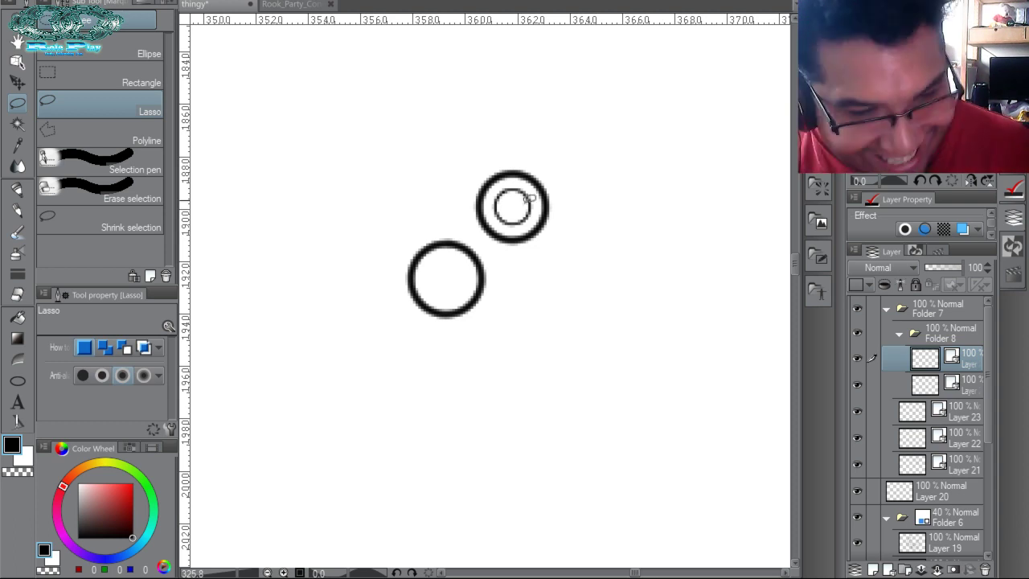
Set the brush size of the small inner ring in the upper circle to 4.0.
key(o)
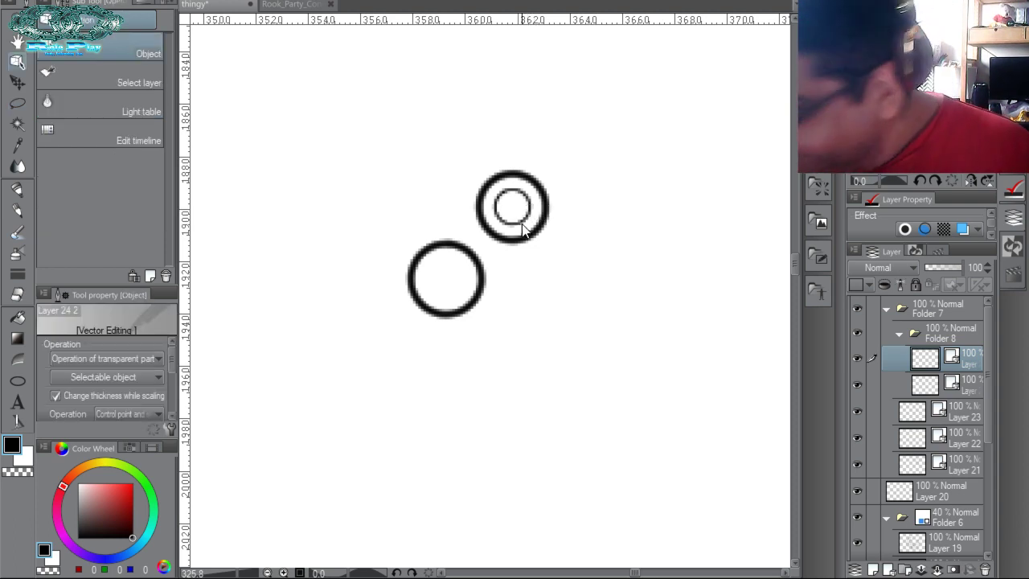
click(523, 229)
scroll(171, 378, down, 1)
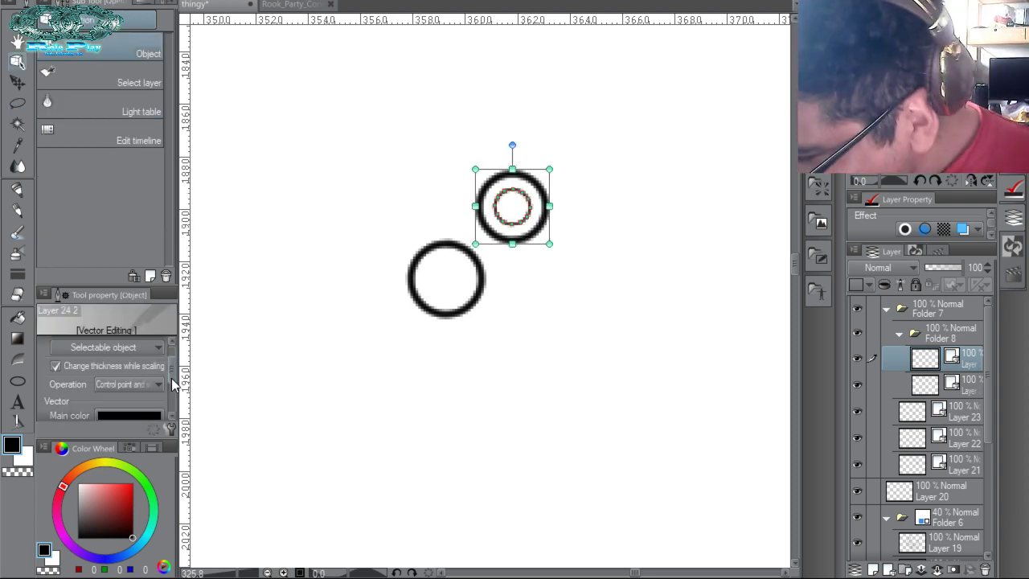
drag(171, 378, 171, 402)
click(146, 387)
click(145, 386)
click(145, 386)
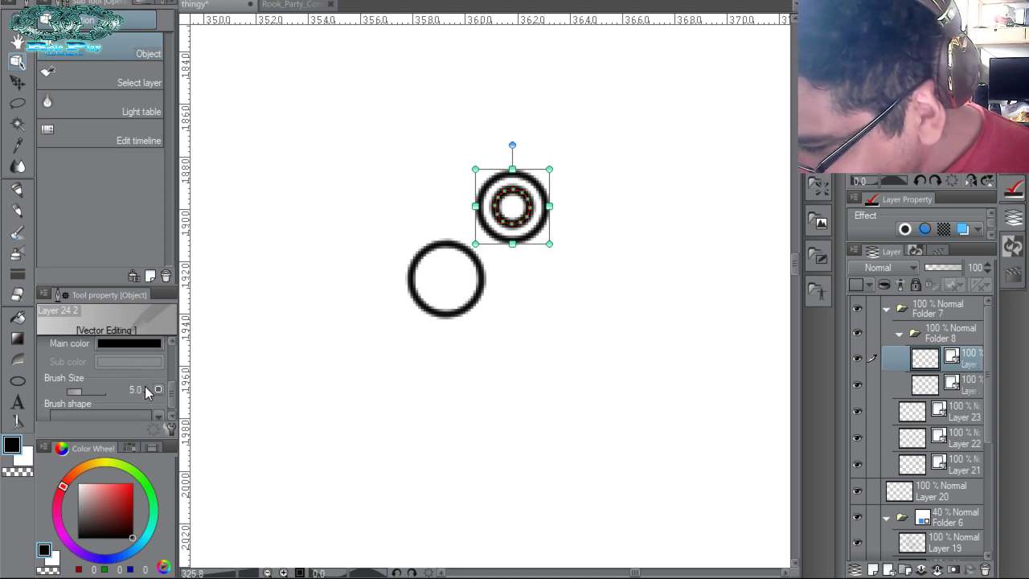
click(146, 392)
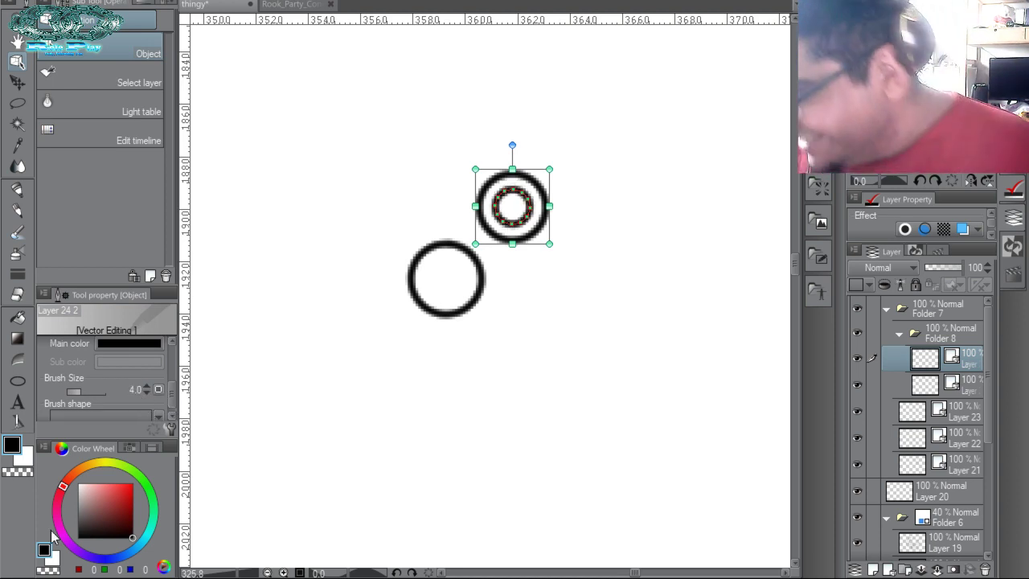
click(971, 385)
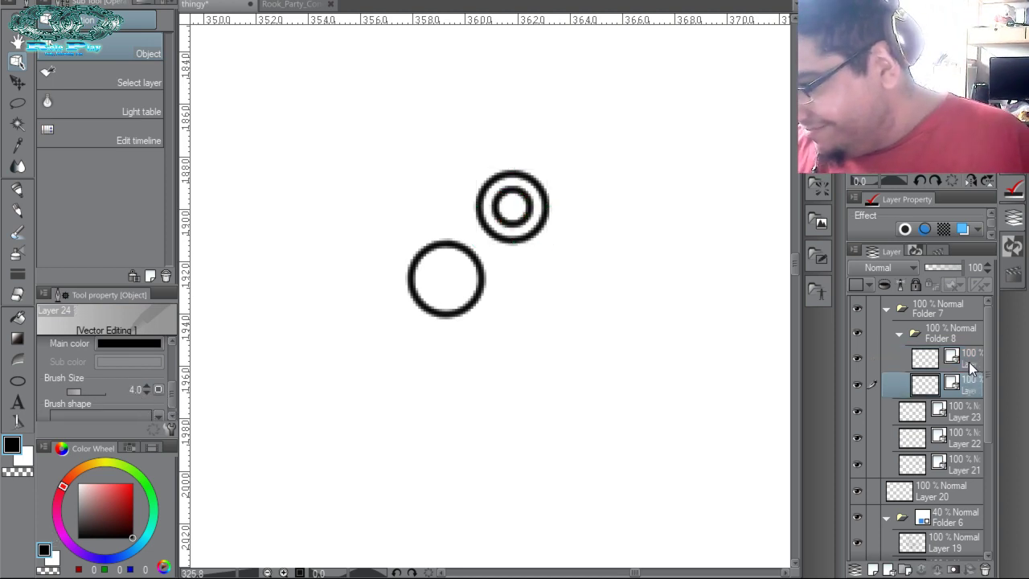
click(971, 367)
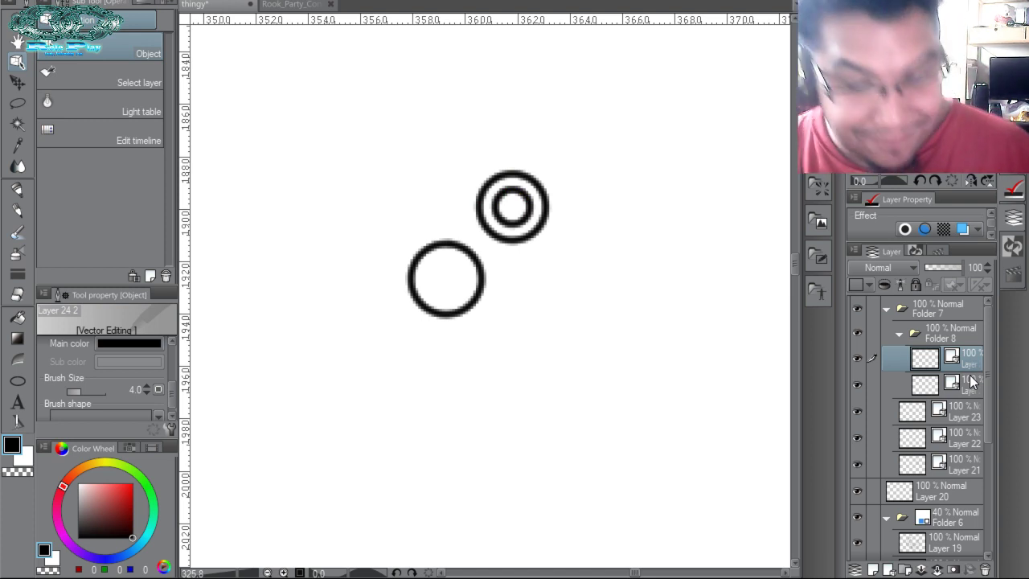
key(k)
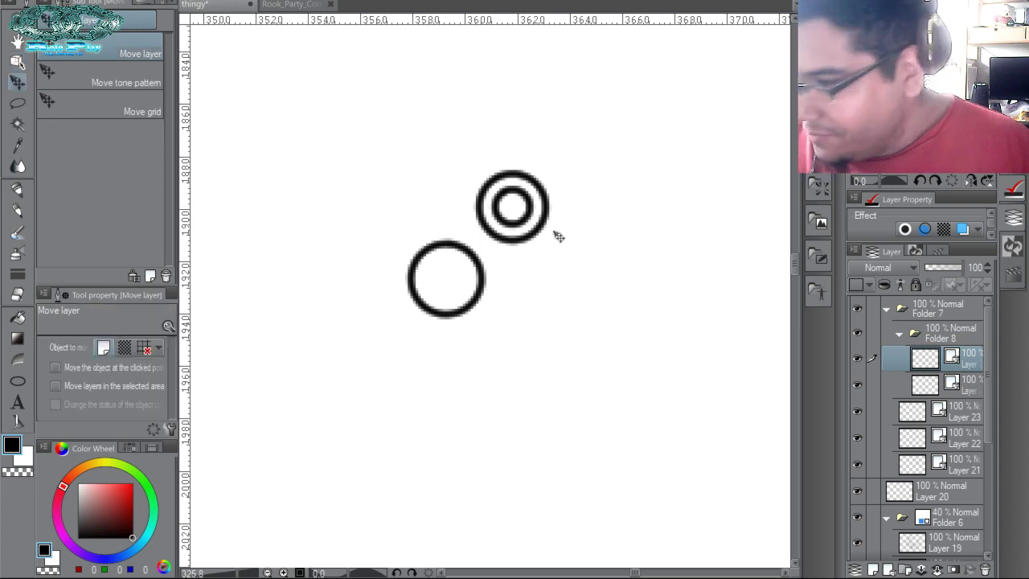
drag(554, 233, 525, 253)
key(ctrl+z)
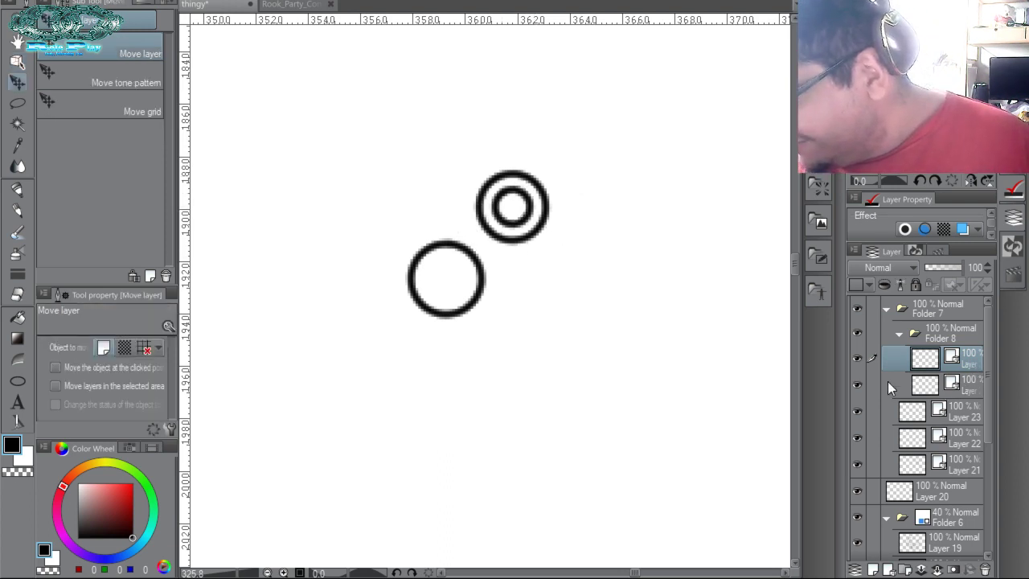
click(858, 384)
click(859, 384)
Move the upper outer circle onto its own layer using a Lasso selection, and merge it with the inner ring's layer.
click(968, 381)
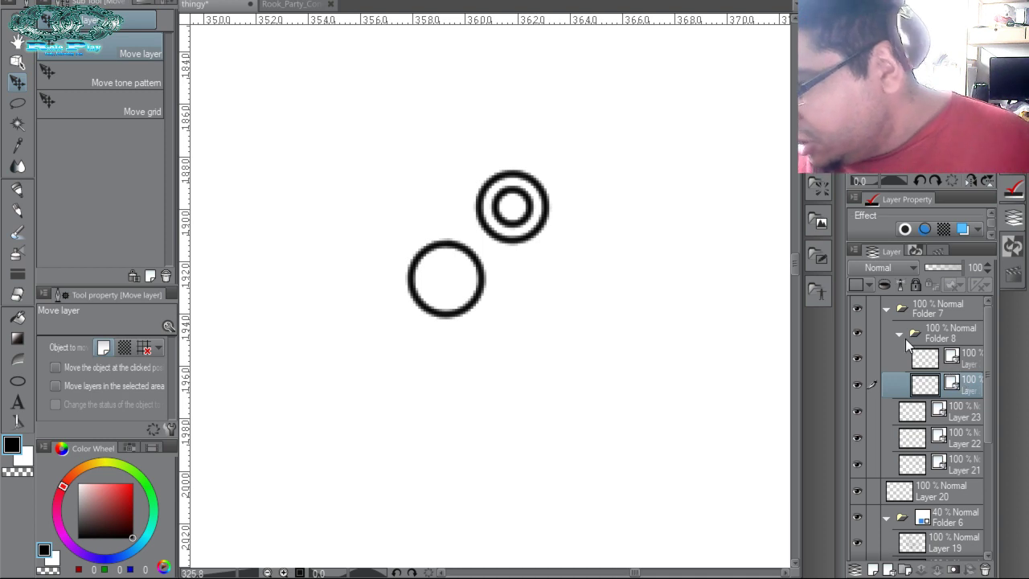
key(m)
mouse_move(572, 208)
mouse_down()
mouse_move(507, 127)
mouse_move(483, 239)
mouse_move(548, 242)
mouse_up()
key(Delete)
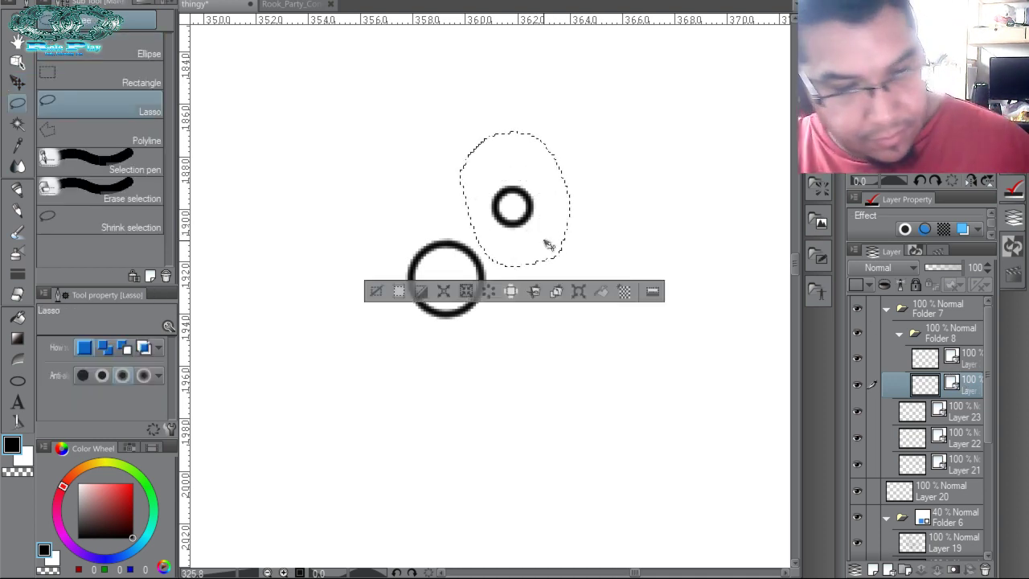
key(ctrl+v)
click(965, 358)
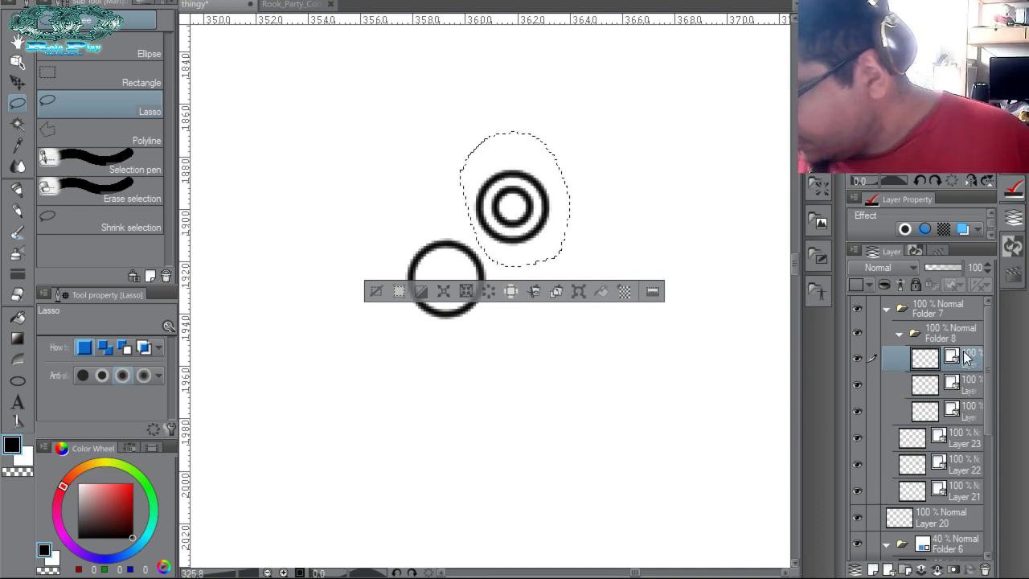
ctrl+click(962, 372)
right_click(959, 371)
click(941, 299)
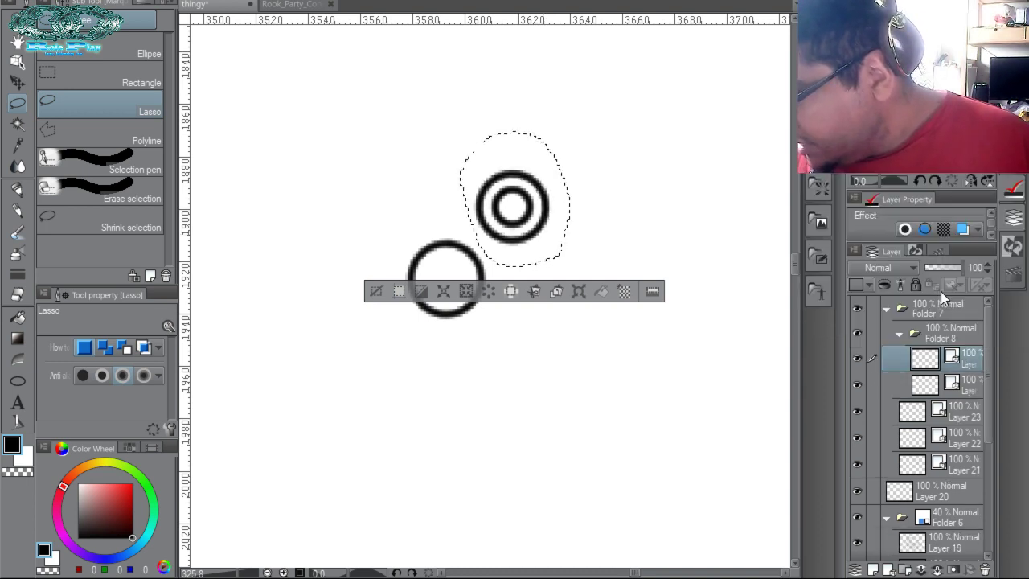
key(ctrl+d)
Arrange the double ring and two pasted copies around the single circle, overlapping it at its upper, lower and right sides.
key(k)
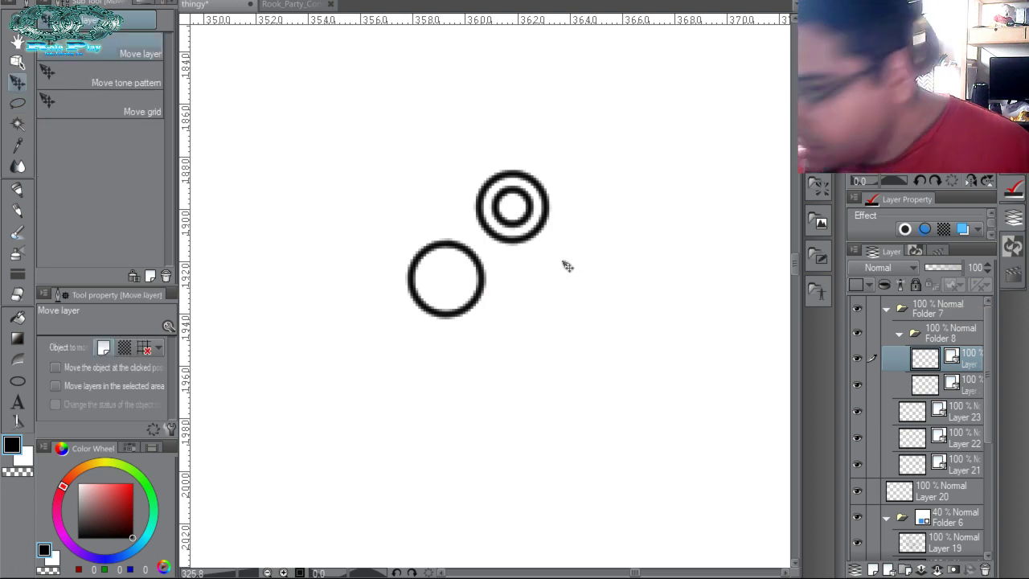
mouse_move(572, 261)
mouse_down()
mouse_move(524, 289)
mouse_move(525, 353)
mouse_up()
key(ctrl+v)
key(ctrl+v)
drag(542, 310, 536, 301)
key(ctrl+z)
key(ctrl+z)
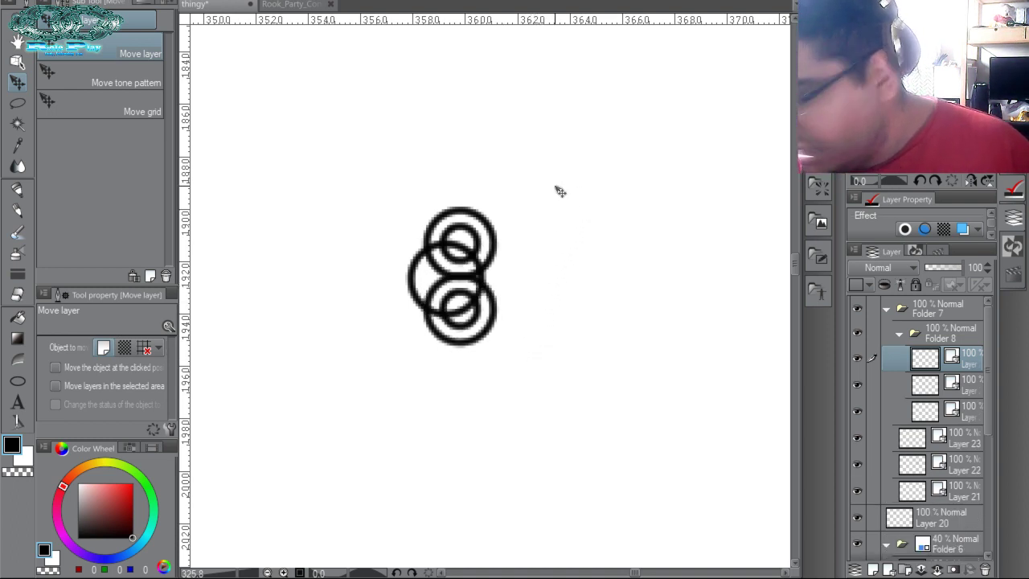
key(ctrl+v)
drag(531, 351, 538, 298)
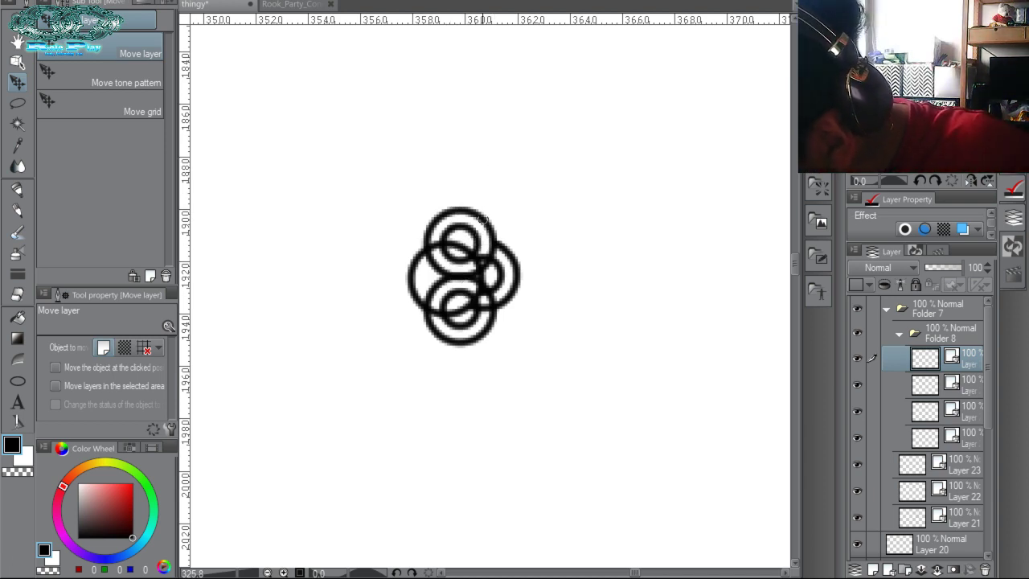
Erase the lower double ring's lines that lie inside the single circle.
ctrl+shift+click(484, 306)
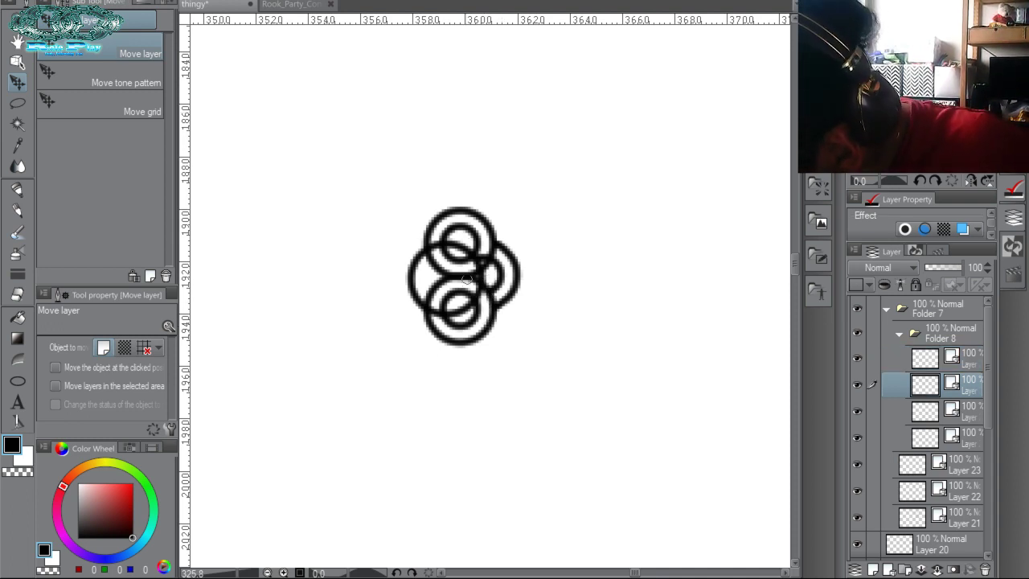
drag(454, 296, 445, 274)
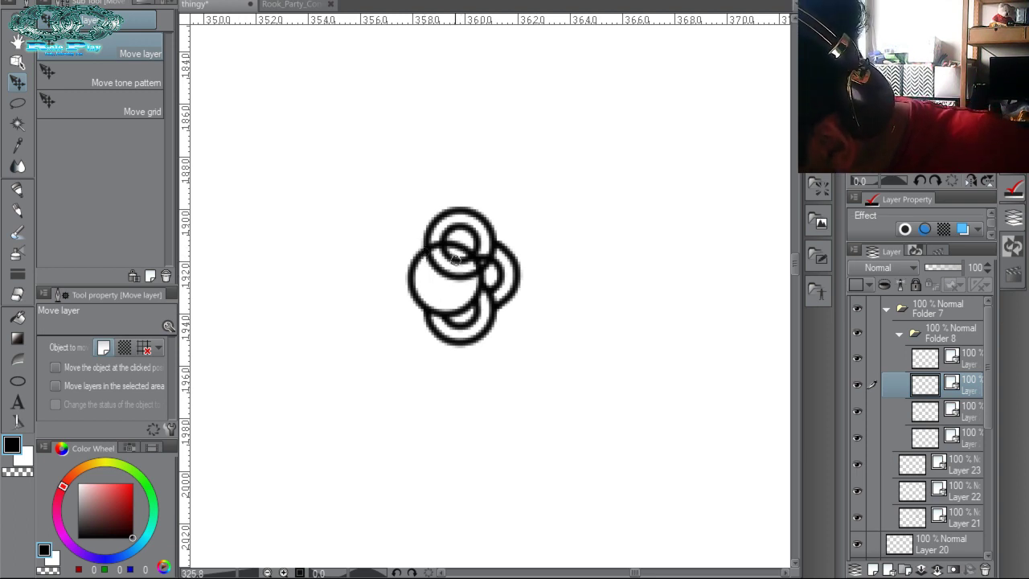
ctrl+click(452, 272)
drag(452, 278, 455, 245)
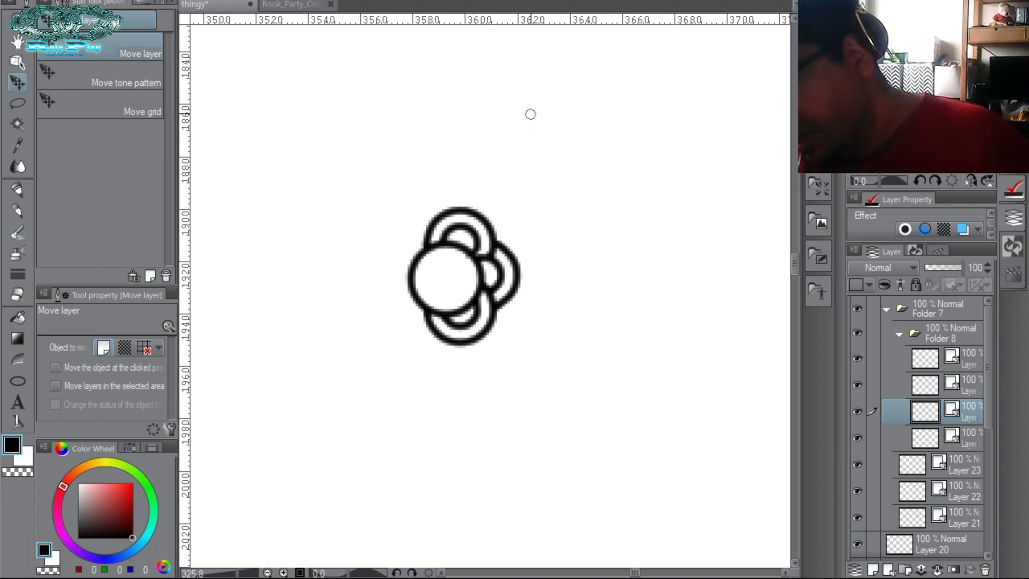
key(ctrl+z)
key(ctrl+z)
key(ctrl+z)
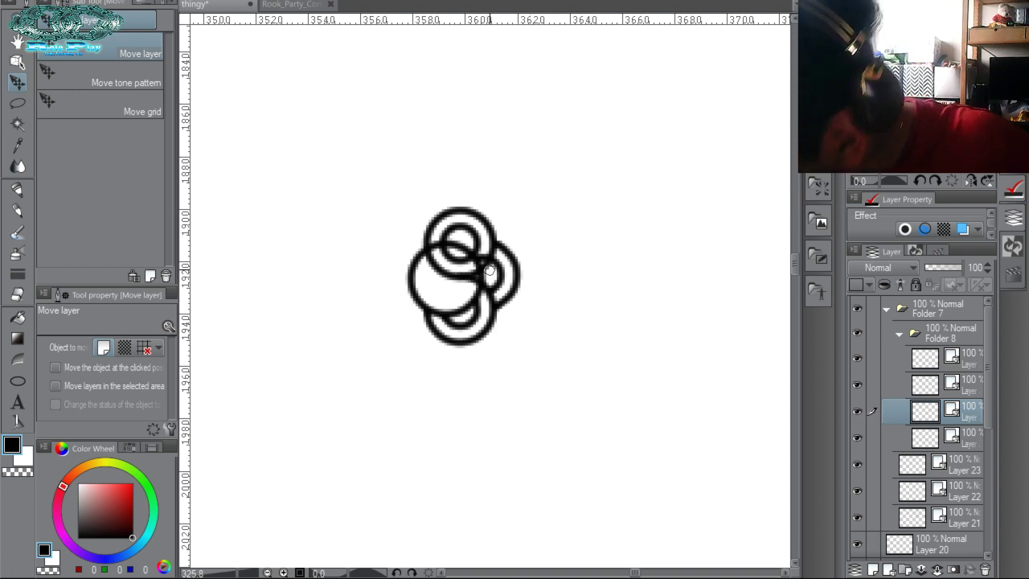
Erase the upper double ring's lines and the leftover line stub inside the single circle.
ctrl+shift+click(491, 312)
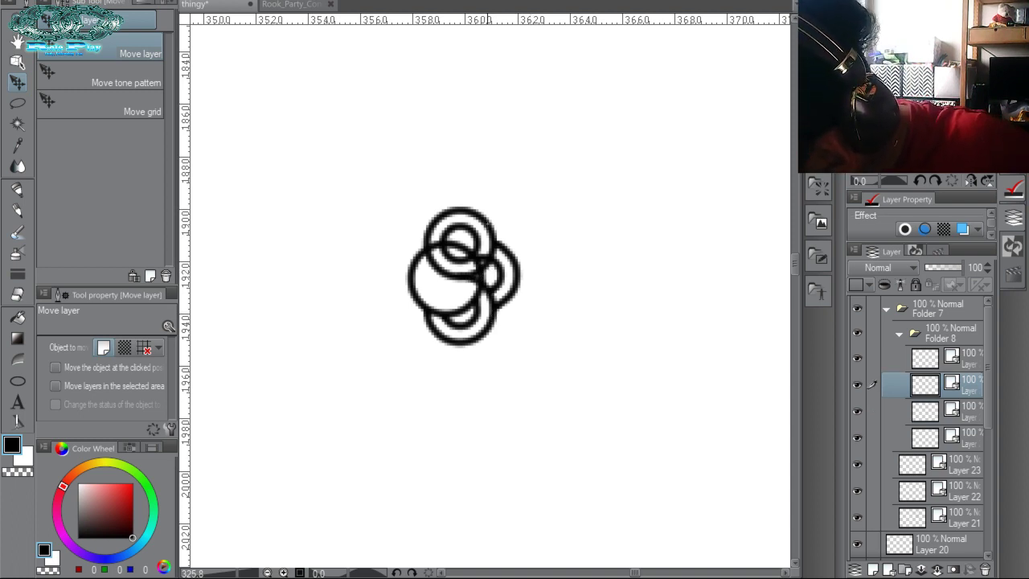
ctrl+shift+click(489, 262)
mouse_move(478, 263)
mouse_down()
mouse_move(441, 268)
mouse_move(458, 263)
mouse_up()
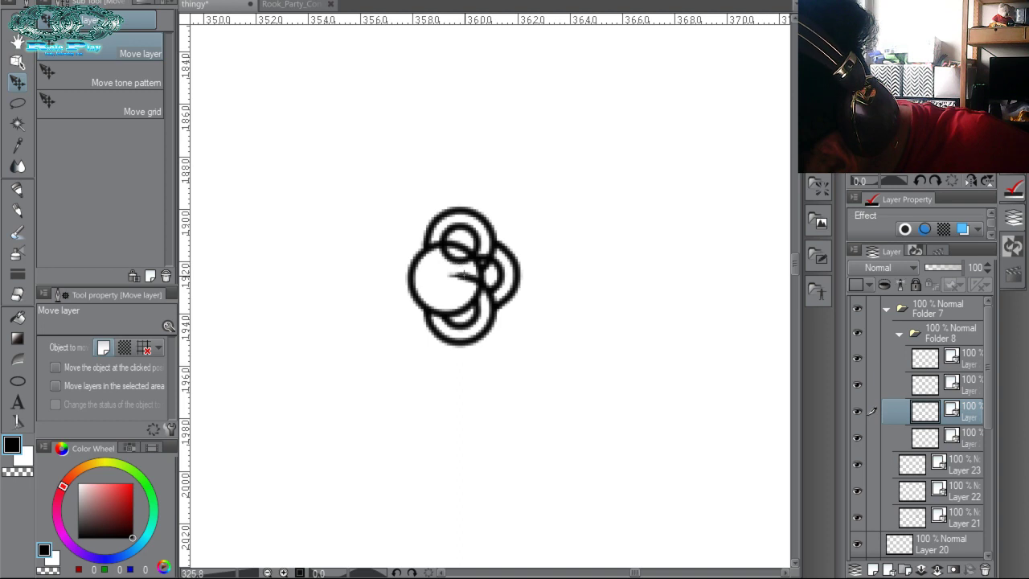
ctrl+shift+click(463, 275)
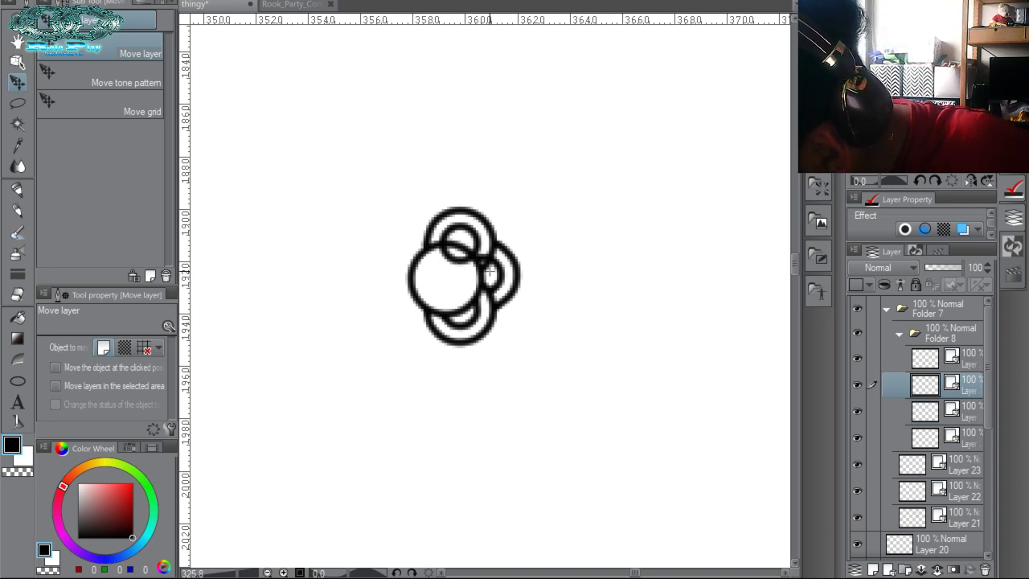
ctrl+shift+click(485, 260)
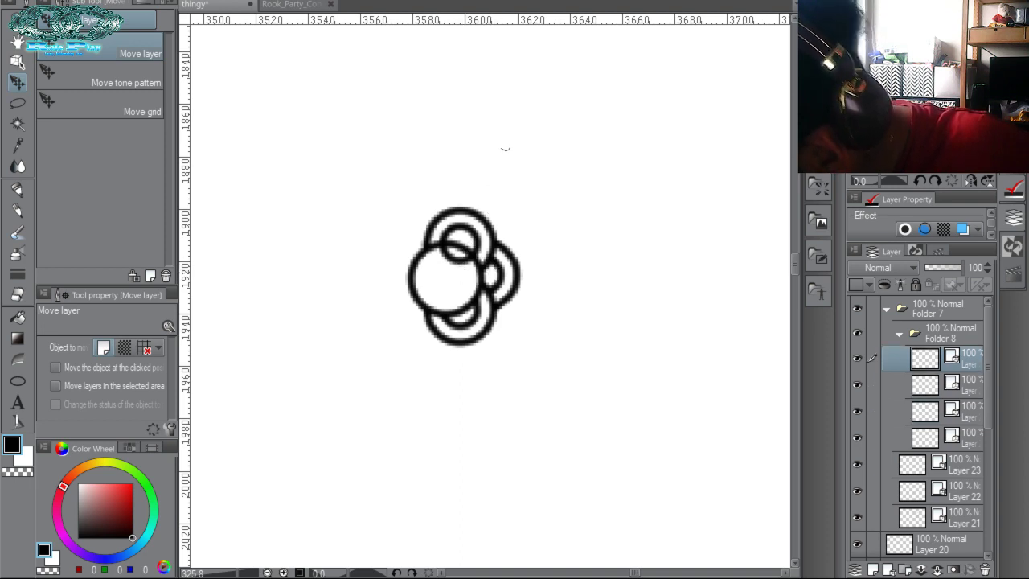
ctrl+shift+click(455, 295)
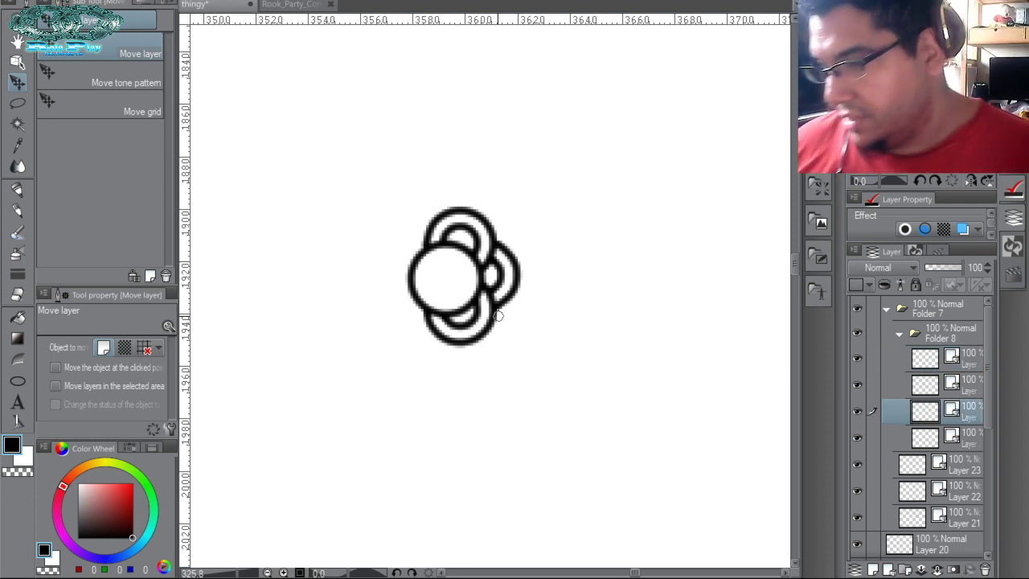
Duplicate the single circle's layer and scale the copy down to a small concentric ring inside the original.
click(957, 438)
key(ctrl+c)
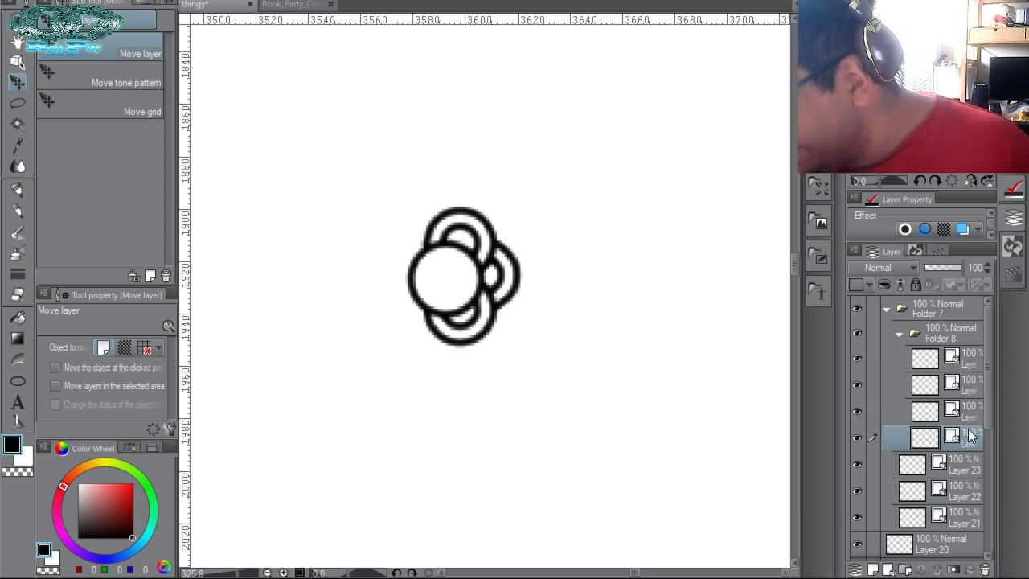
key(ctrl+v)
drag(971, 435, 965, 416)
key(ctrl+t)
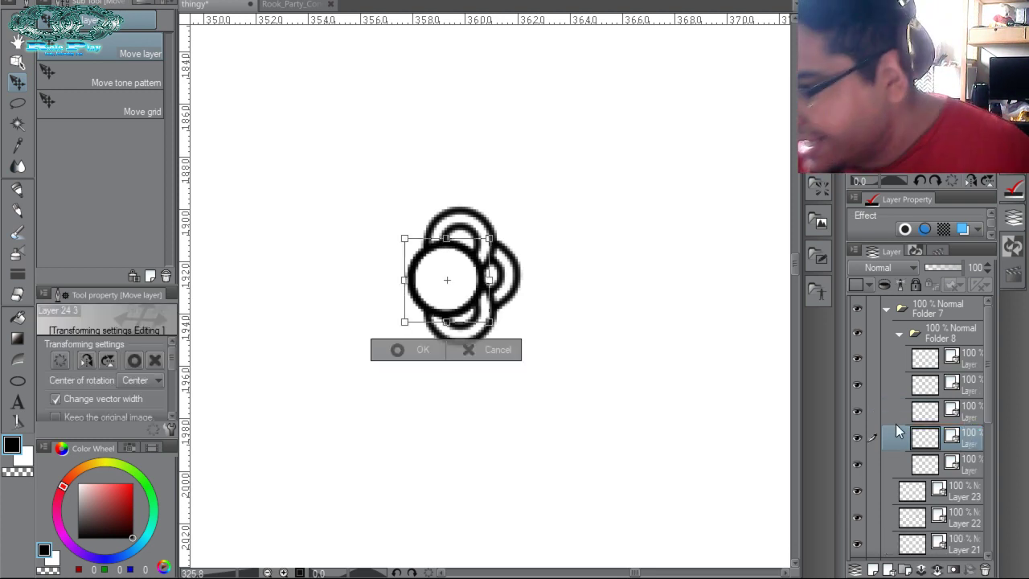
drag(489, 238, 469, 258)
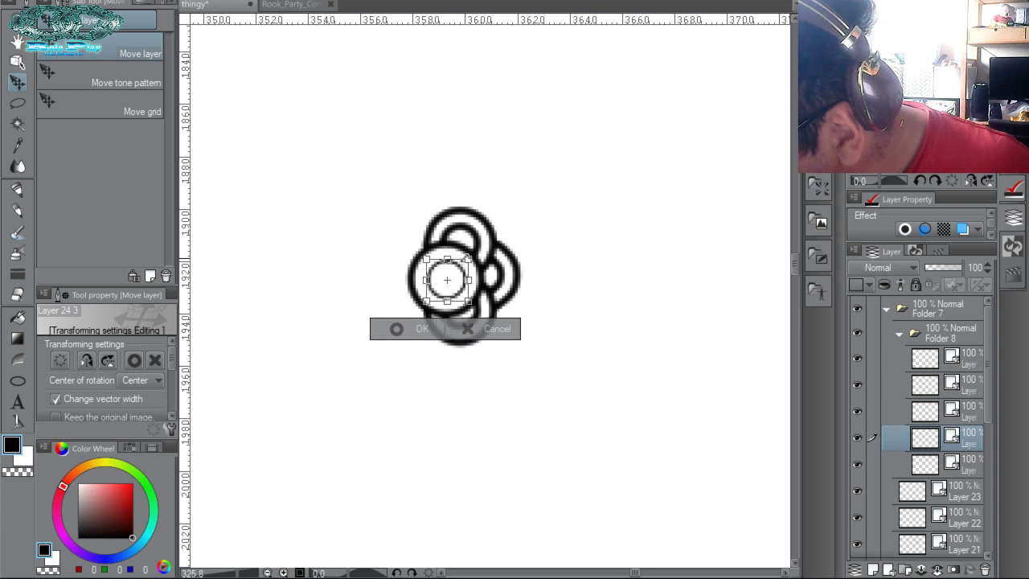
key(Return)
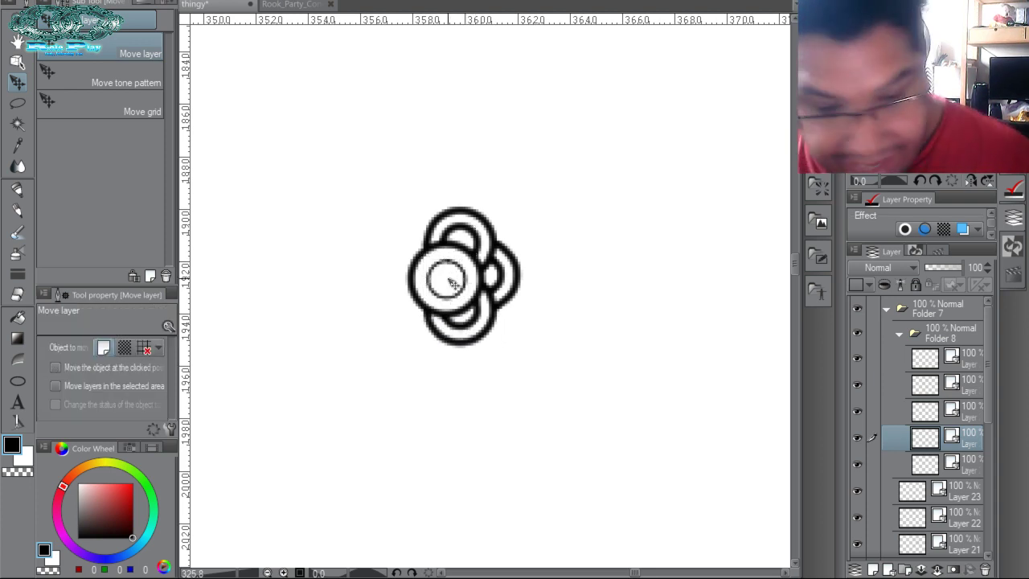
Set the brush size of the front circle's small inner ring to 4.0.
key(o)
click(455, 275)
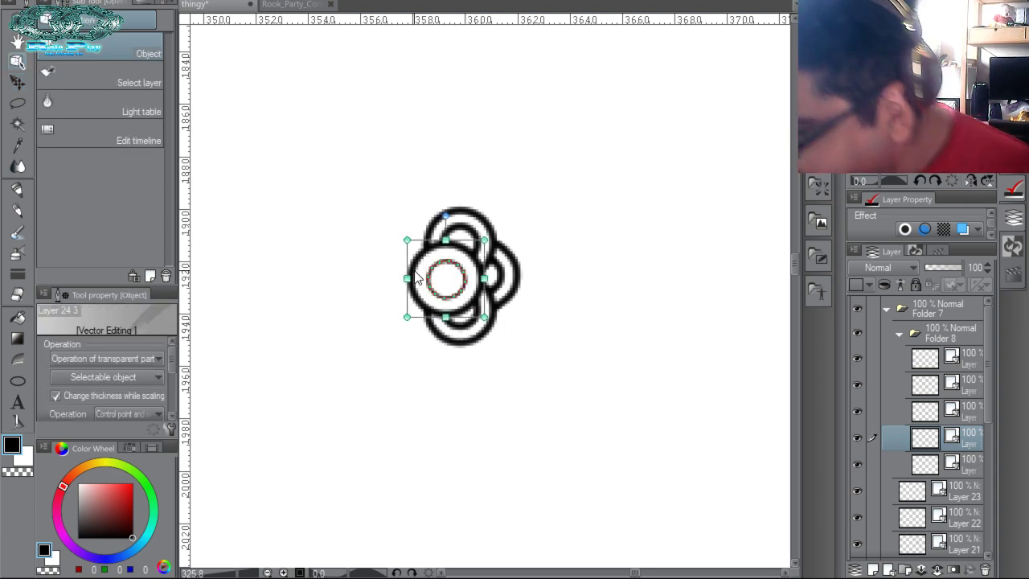
drag(173, 380, 176, 392)
click(146, 405)
click(146, 404)
click(147, 405)
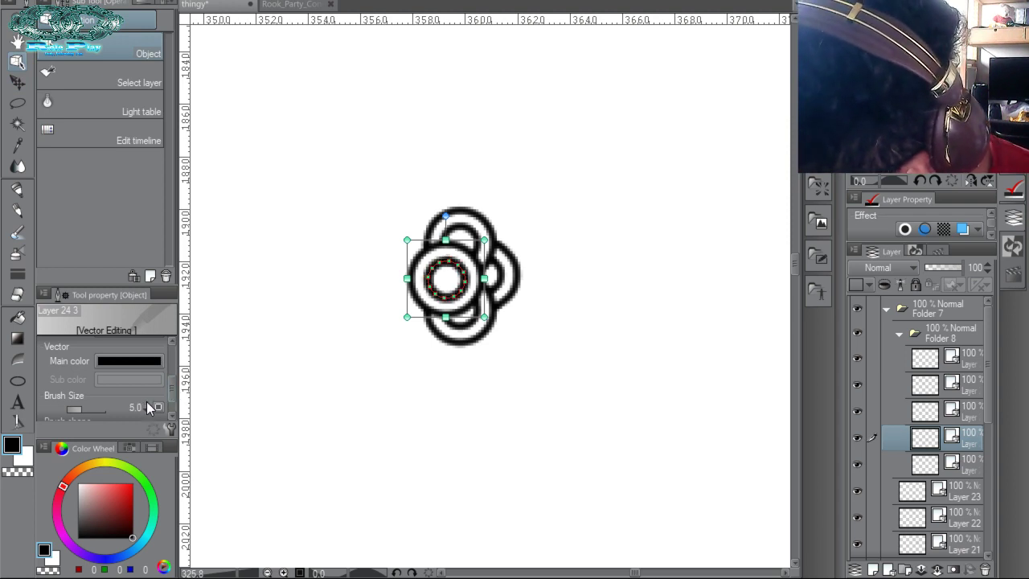
click(146, 411)
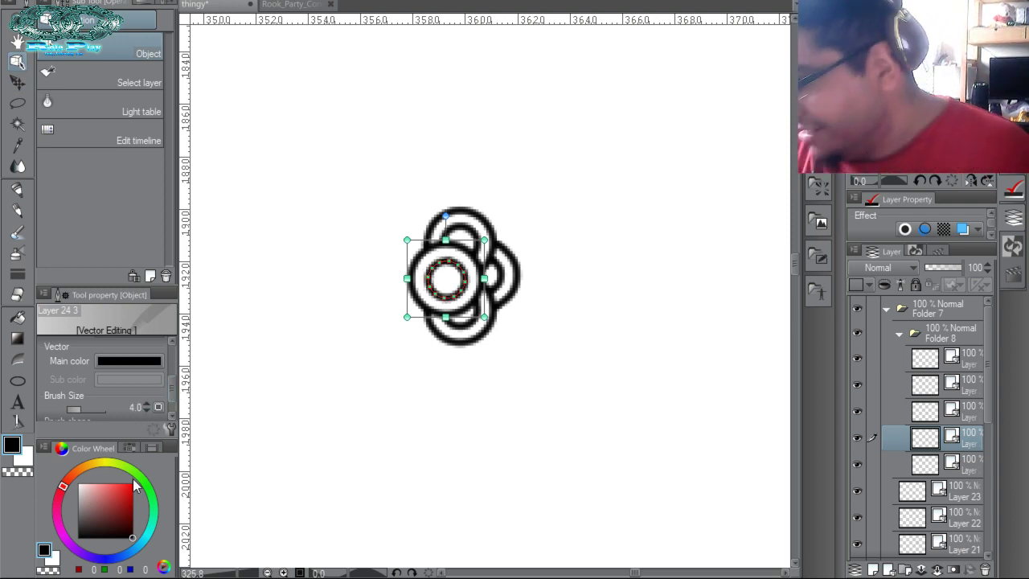
click(960, 409)
click(961, 436)
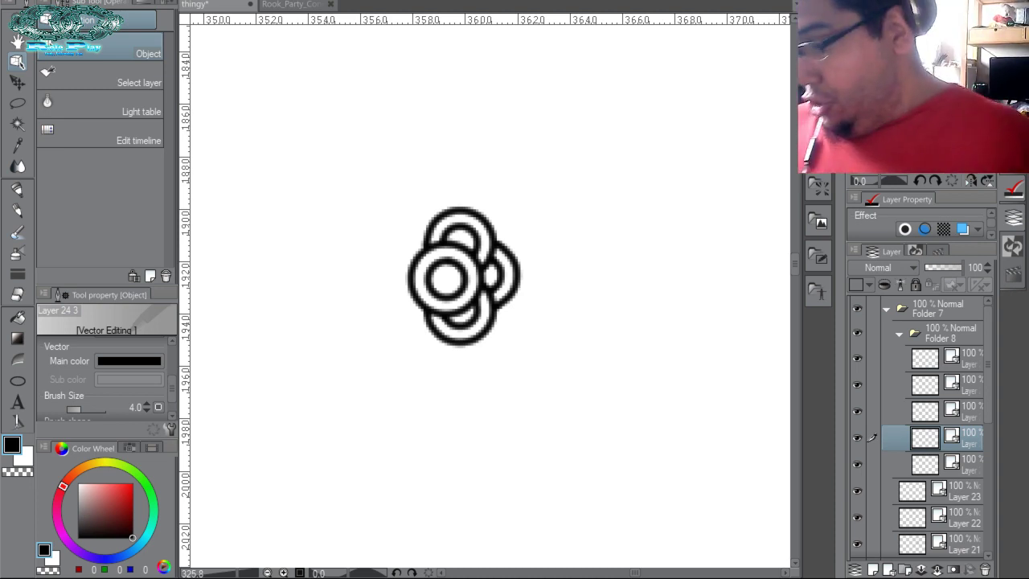
key(ctrl+space)
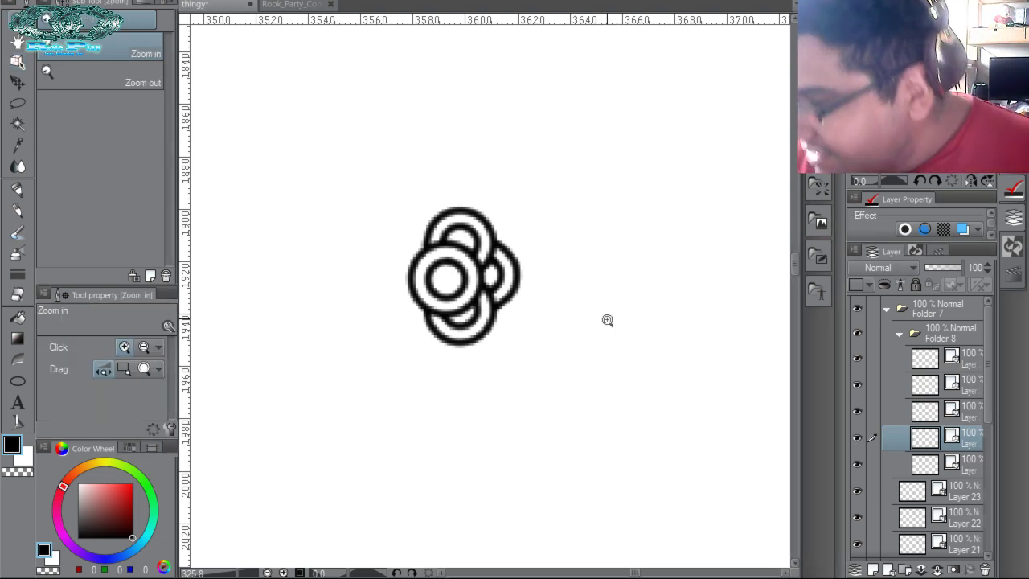
drag(606, 321, 547, 246)
drag(658, 350, 527, 367)
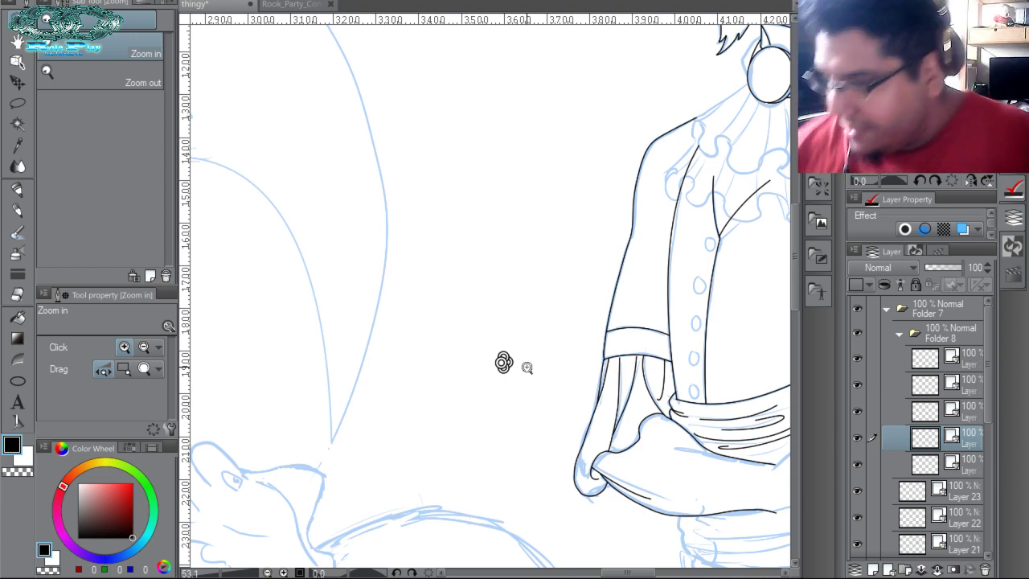
drag(528, 367, 563, 397)
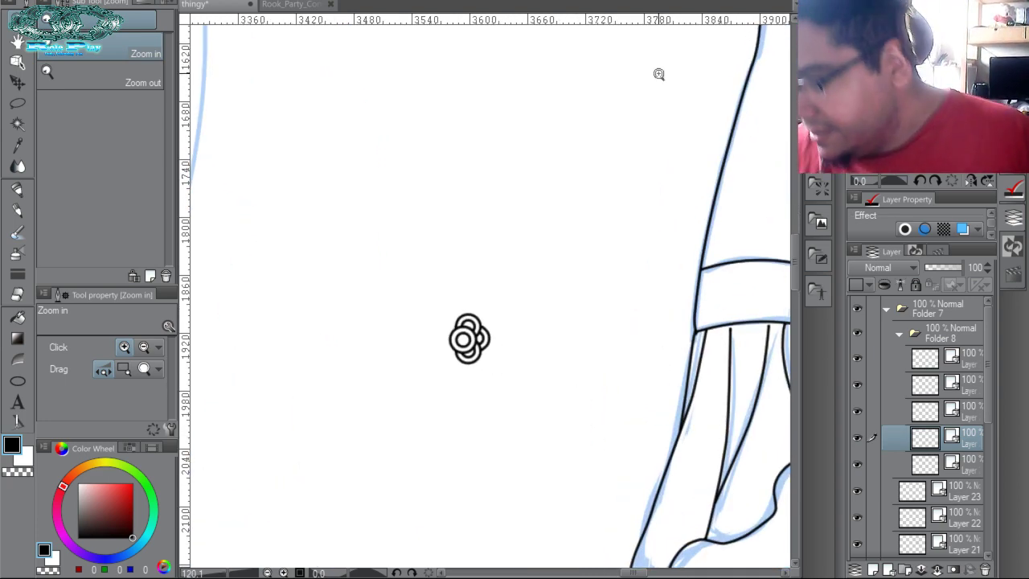
Collapse the layer folder holding the ornament's rings and rename it as button.
click(900, 333)
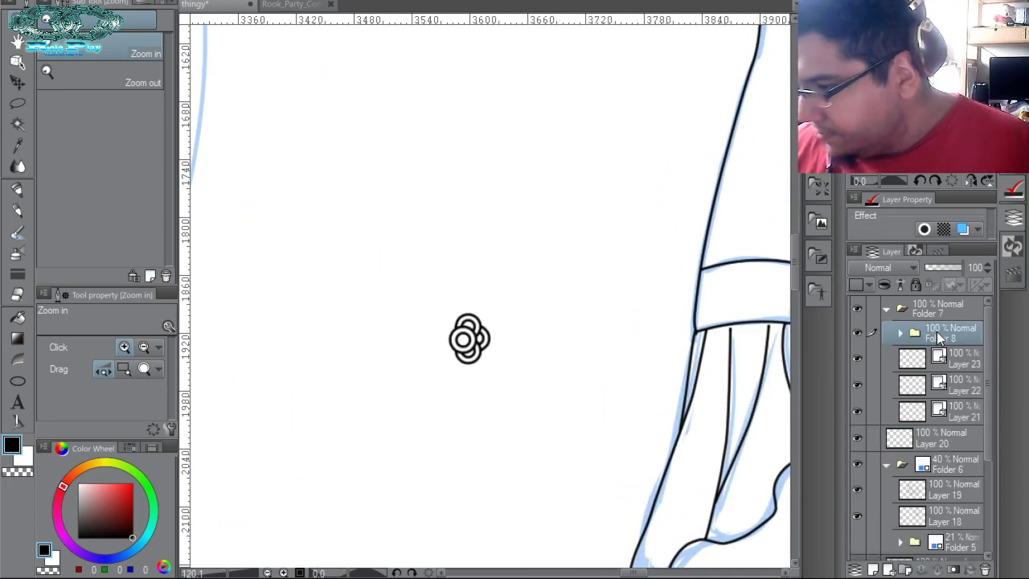
double_click(941, 335)
text(button)
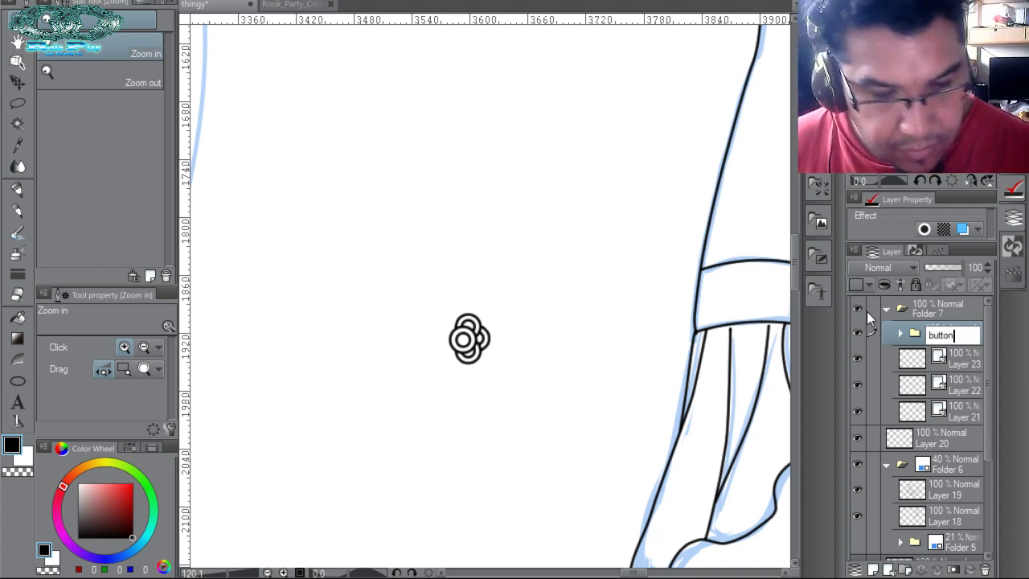
key(Return)
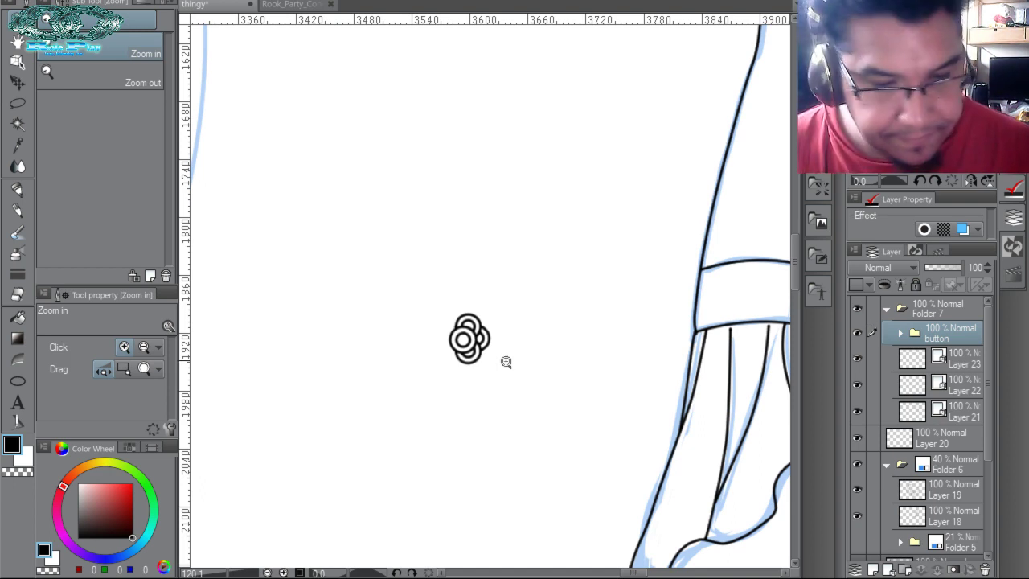
Move the ornament next to the jacket sleeve, duplicate its folder and place the copy beside the original.
key(k)
drag(503, 358, 611, 148)
drag(621, 177, 408, 437)
mouse_move(406, 418)
mouse_down()
mouse_move(556, 301)
mouse_move(620, 330)
mouse_move(553, 337)
mouse_up()
key(ctrl+c)
key(ctrl+v)
drag(609, 392, 670, 423)
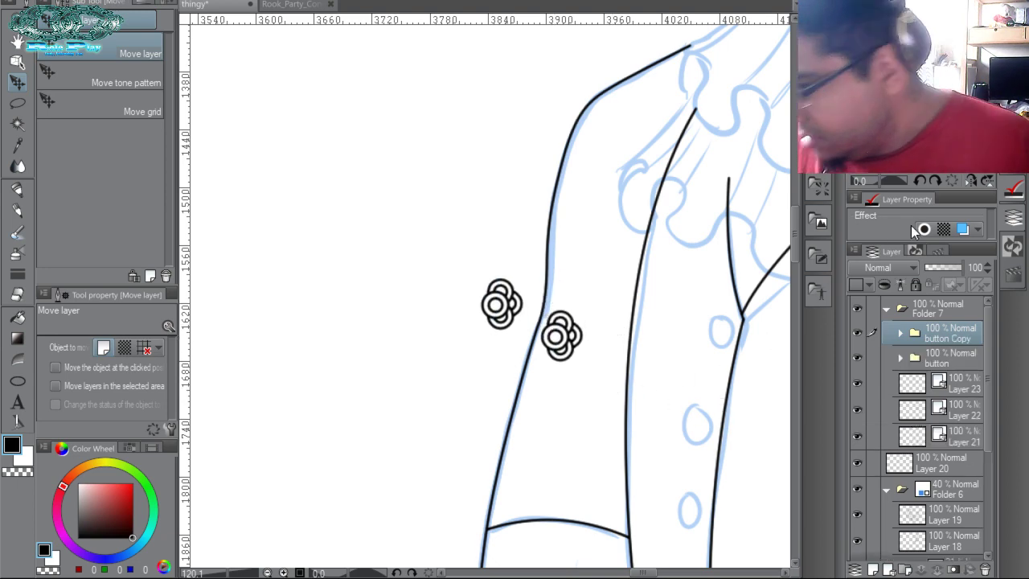
right_click(946, 337)
click(859, 508)
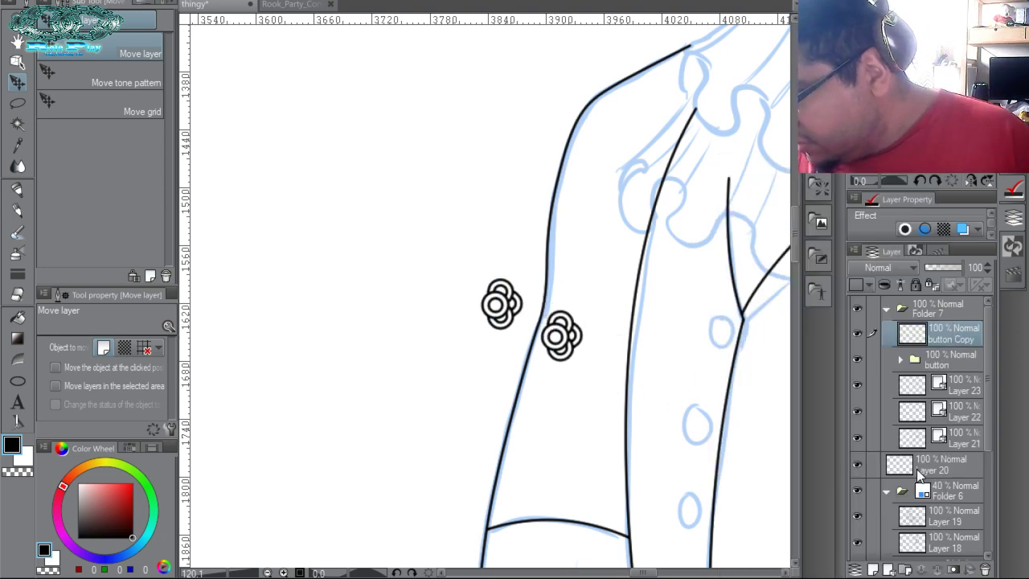
key(ctrl+z)
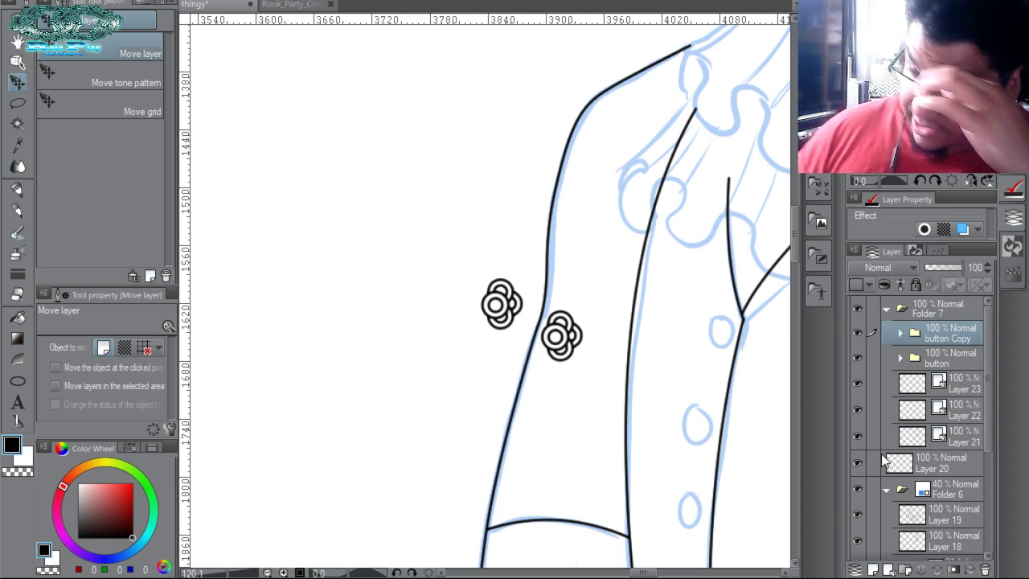
Flip the button copy horizontally and move it onto the topmost sketched button of the jacket front.
key(ctrl+t)
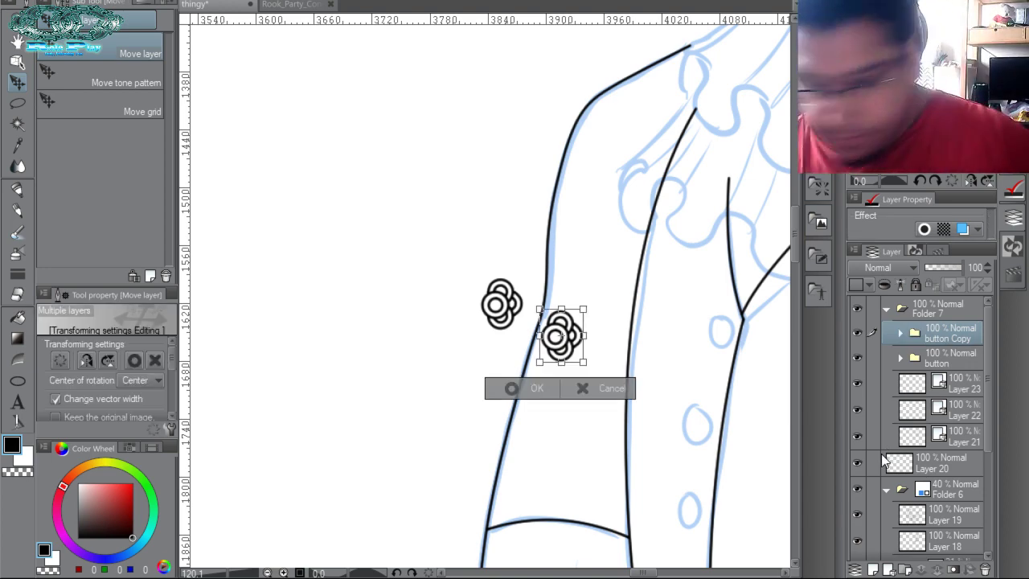
click(84, 363)
key(Return)
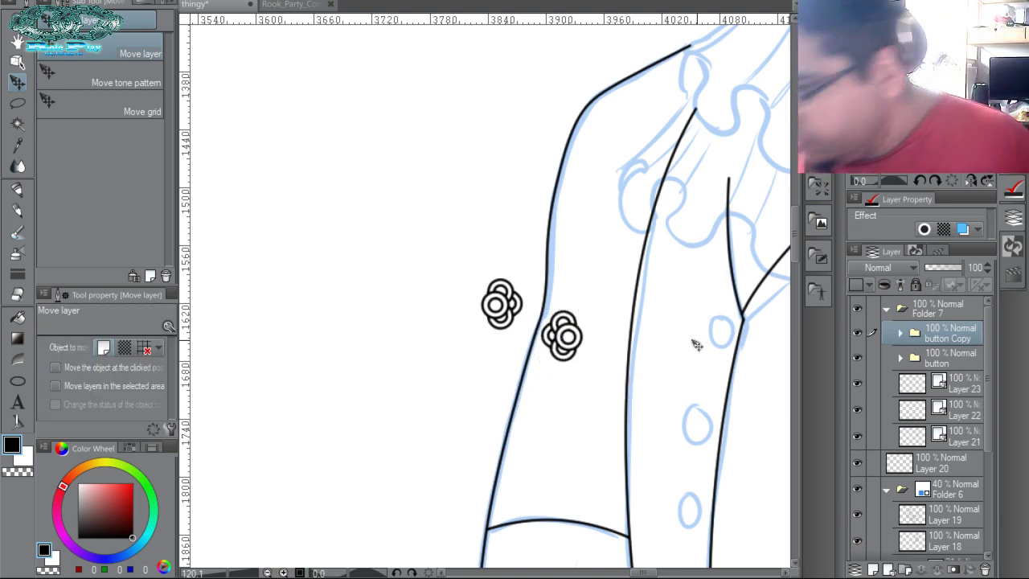
drag(697, 345, 768, 355)
mouse_move(752, 355)
mouse_down()
mouse_move(705, 310)
mouse_move(716, 296)
mouse_up()
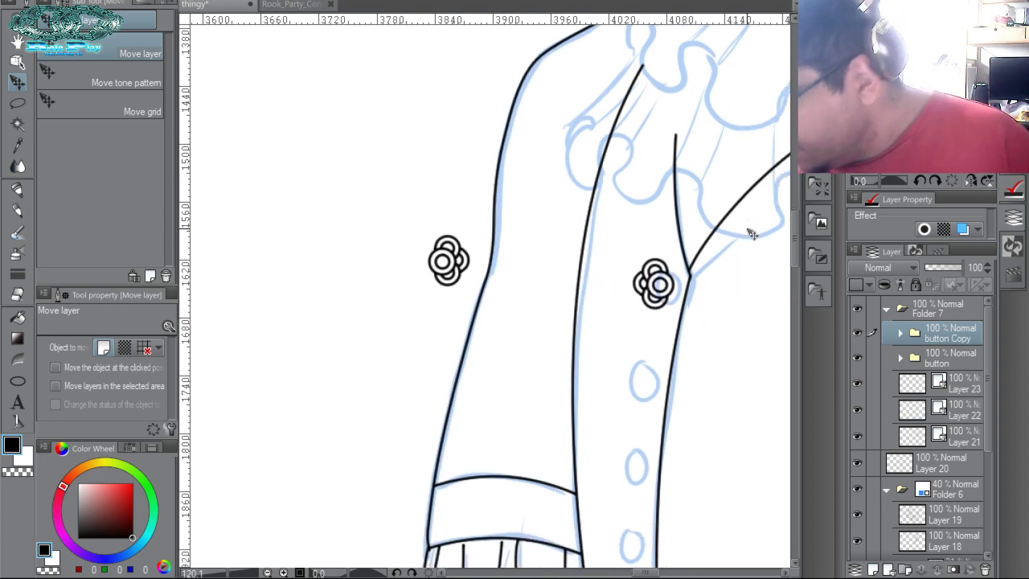
Put the mirrored button copy into a new layer folder and rotate it slightly to follow the jacket's edge.
click(904, 569)
drag(954, 356, 967, 333)
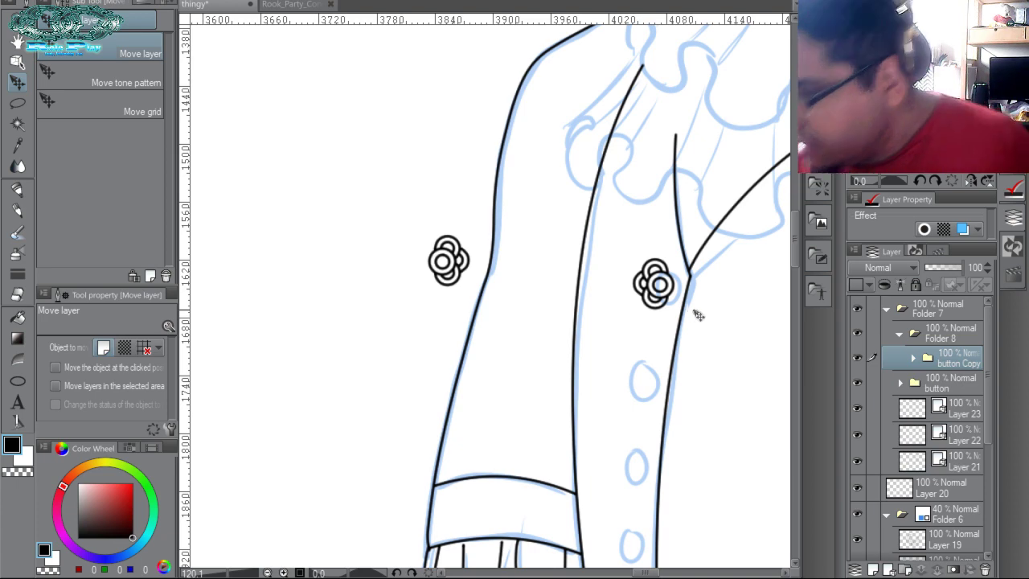
mouse_move(694, 312)
mouse_down()
mouse_move(705, 314)
mouse_move(719, 264)
mouse_move(726, 321)
mouse_move(734, 307)
mouse_move(704, 407)
mouse_move(702, 399)
mouse_up()
key(ctrl+t)
key(Return)
Duplicate the top jacket button and fit the copy onto the second sketched button mark.
key(ctrl+c)
key(ctrl+v)
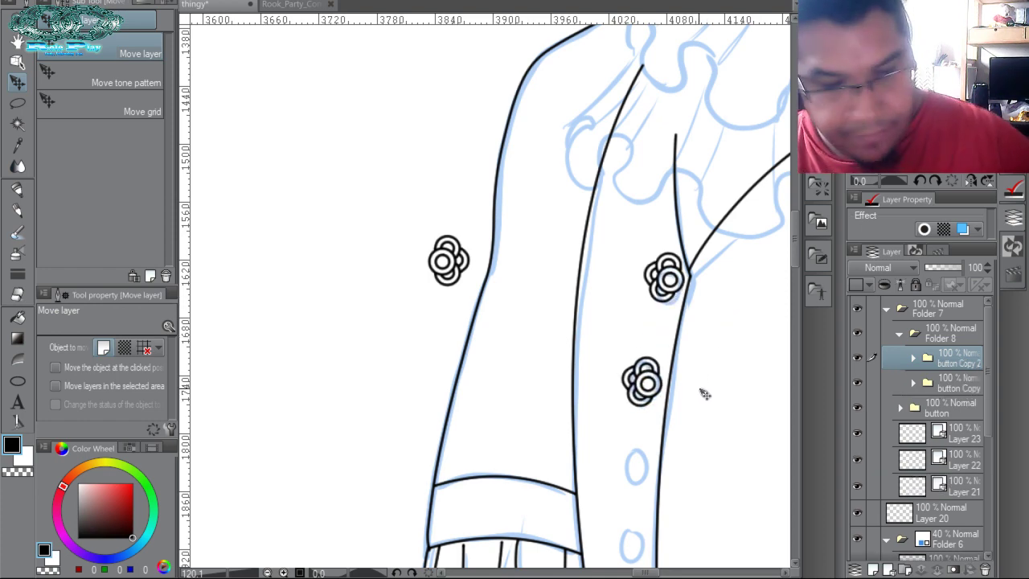
key(ctrl+t)
key(Return)
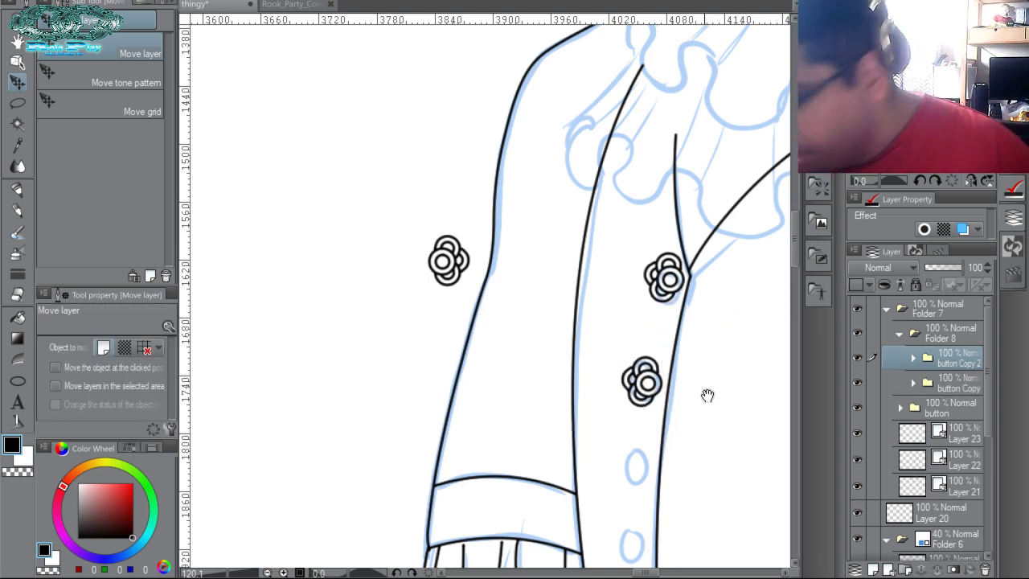
Duplicate the second jacket button, place the copy on the third sketched mark and adjust its rotation.
drag(707, 394, 680, 373)
key(ctrl+j)
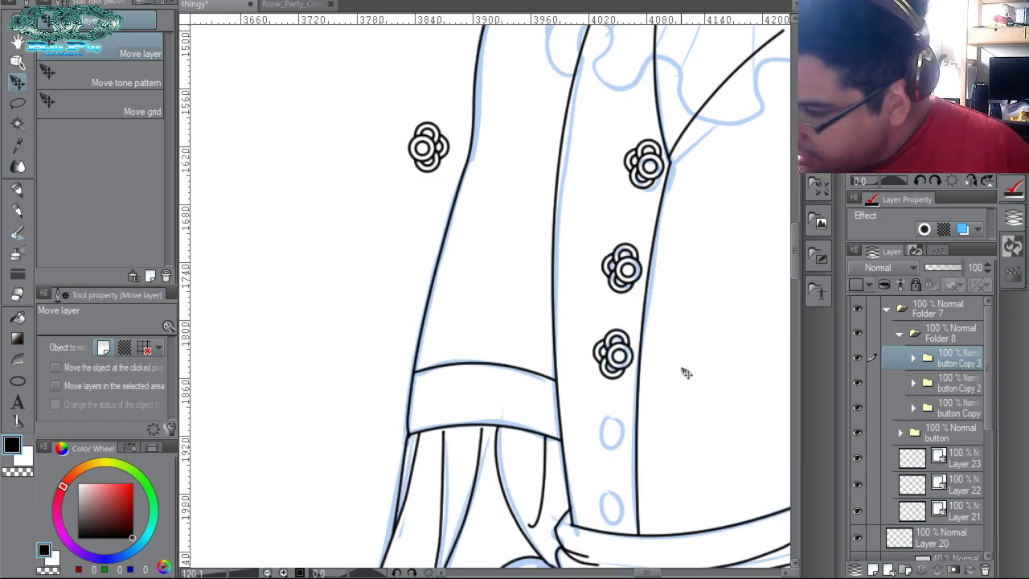
key(ctrl+t)
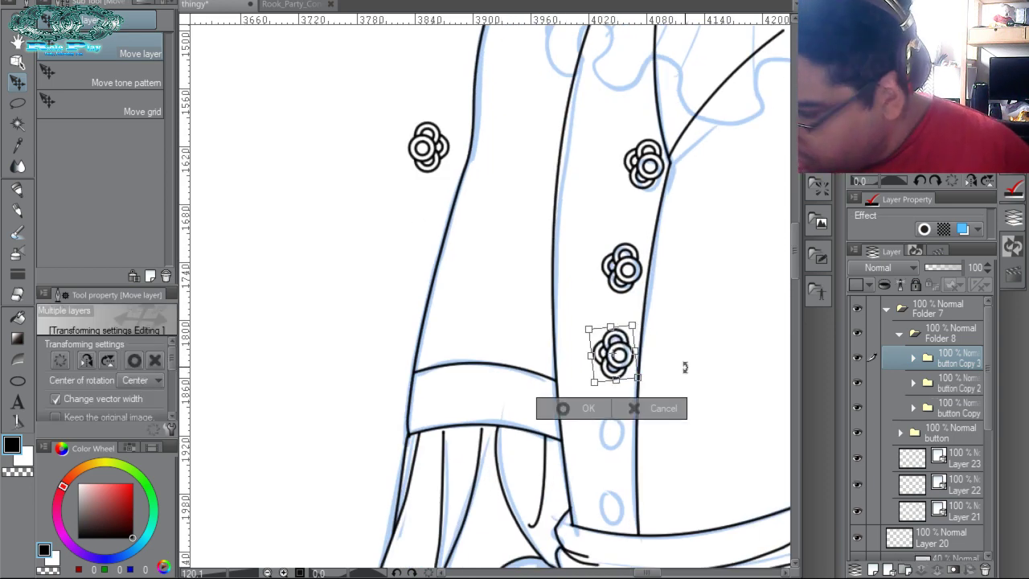
key(Return)
Duplicate the third jacket button, place the copy on the fourth sketched mark and adjust its rotation.
key(ctrl+j)
drag(666, 368, 666, 408)
key(ctrl+t)
key(Return)
Duplicate the fourth jacket button, place the copy on the lowest sketched mark above the sash and rotate it slightly.
scroll(666, 411, down, 3)
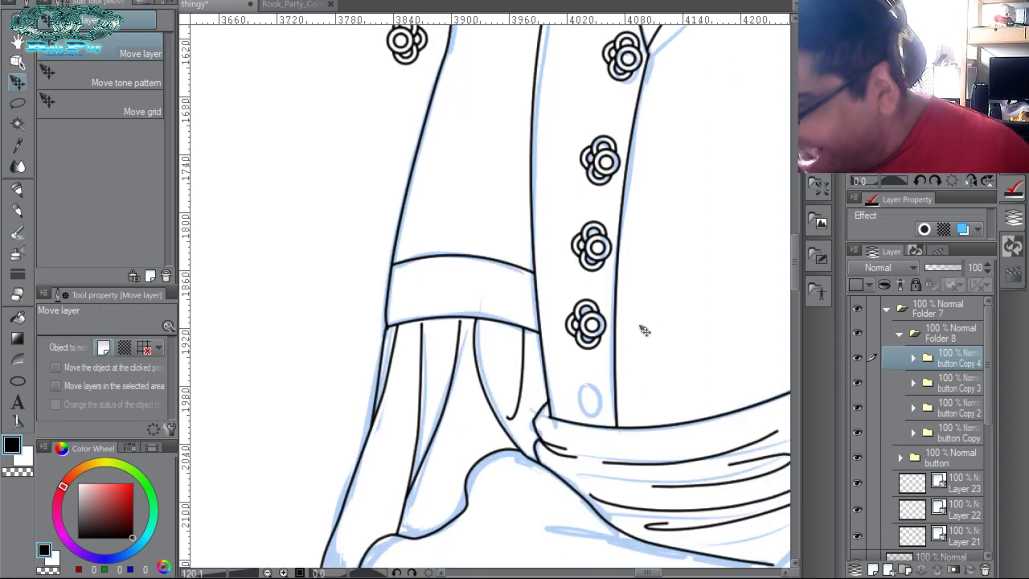
key(ctrl+j)
drag(643, 333, 647, 411)
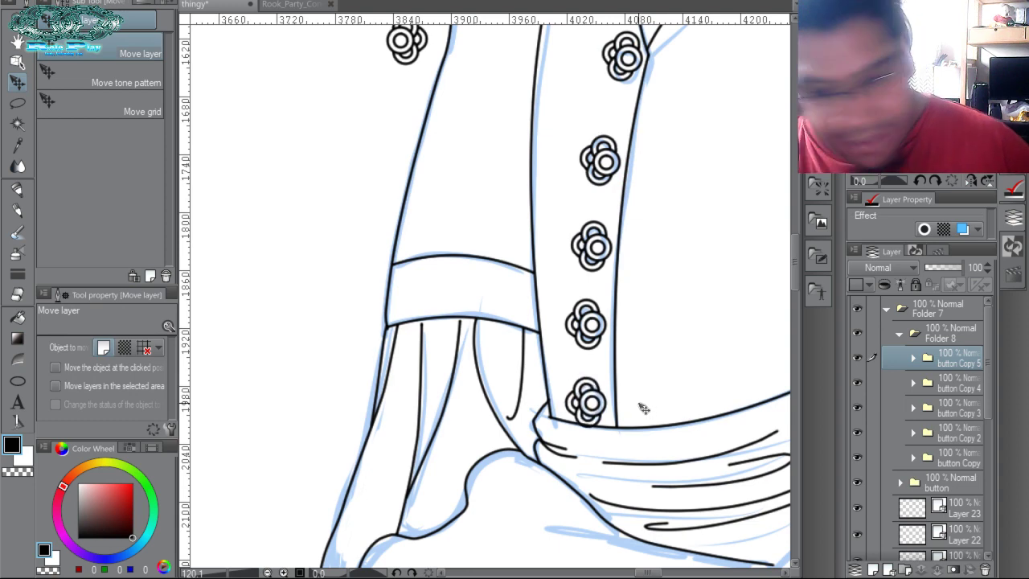
key(ctrl+t)
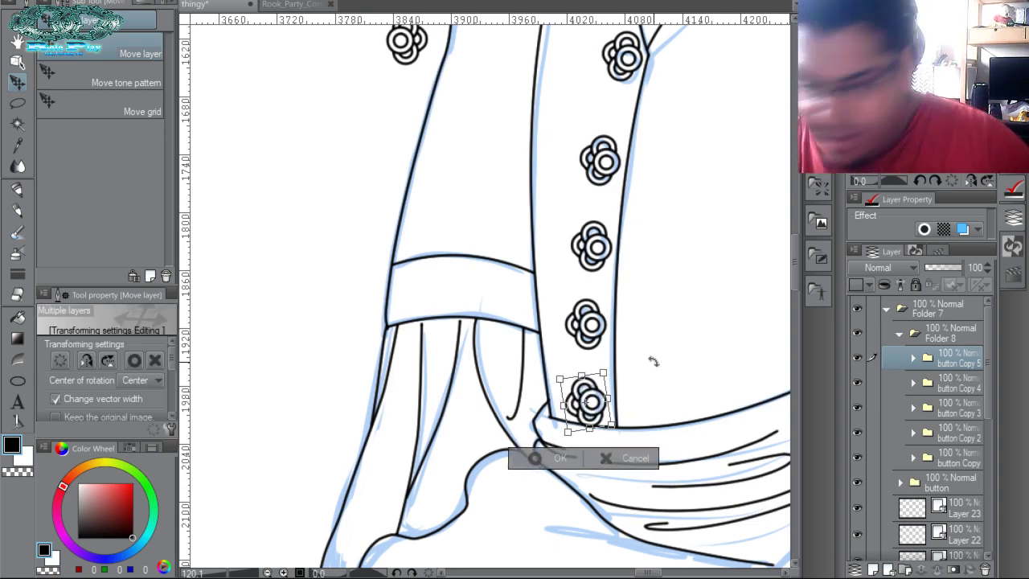
key(Return)
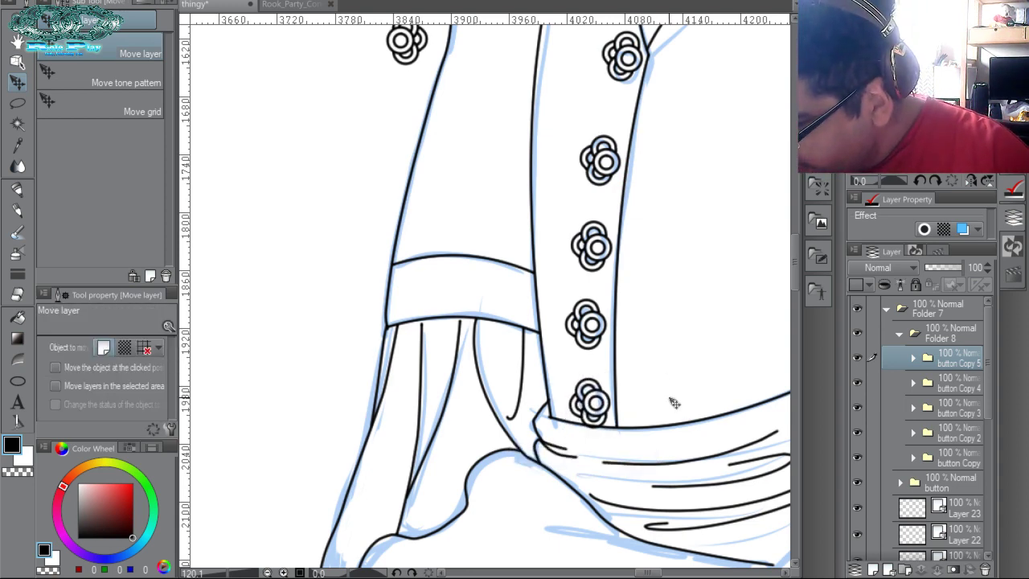
Shift the two lowest jacket buttons slightly down toward the sash.
drag(678, 347, 671, 298)
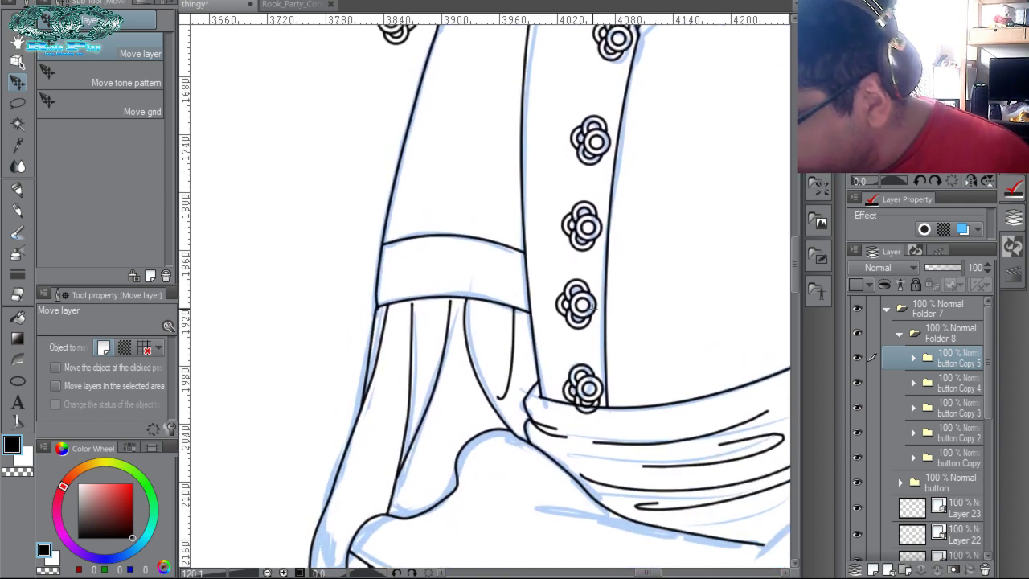
ctrl+shift+click(594, 303)
click(914, 383)
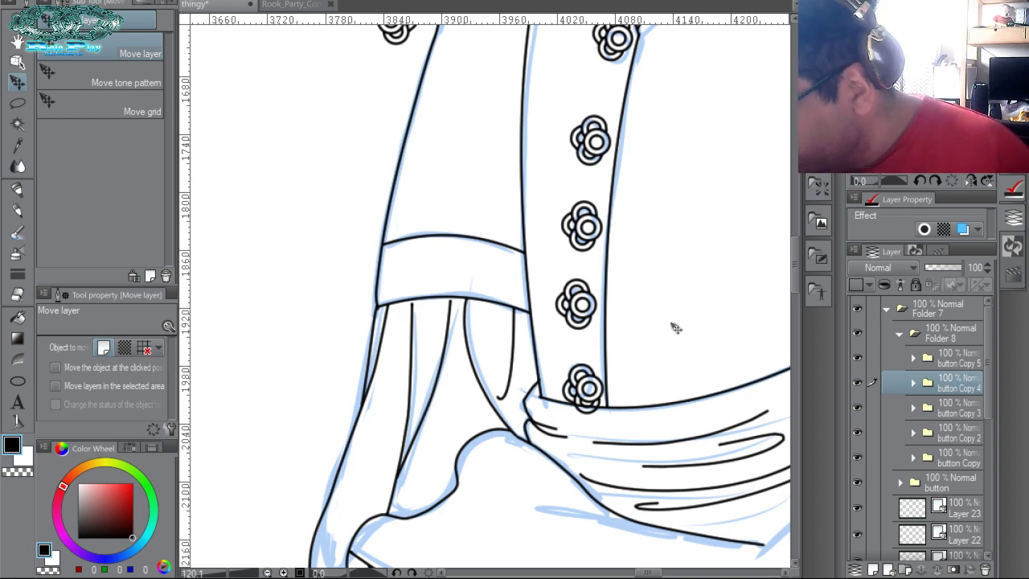
drag(674, 362, 678, 381)
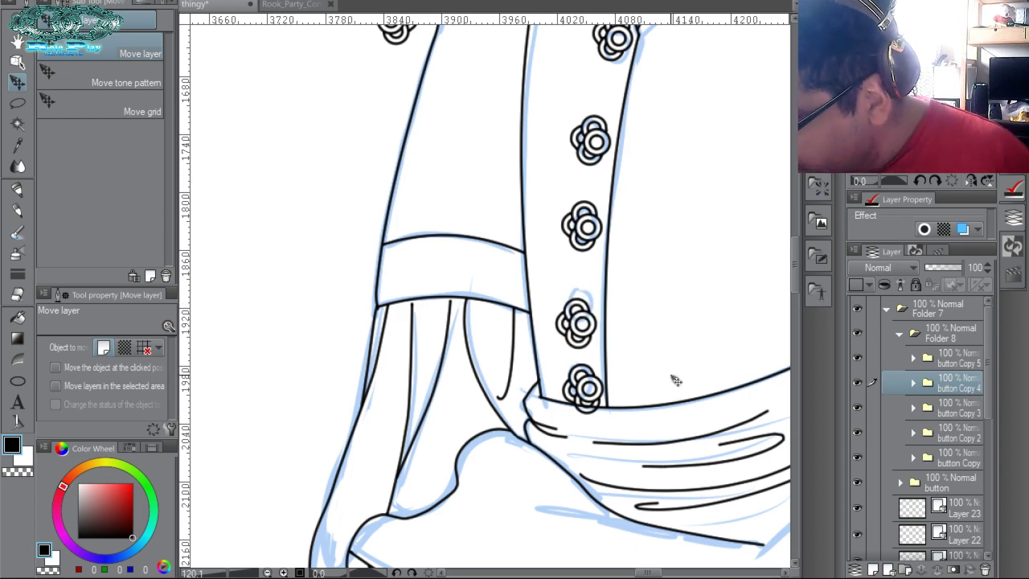
Identify the third button's folder by toggling its visibility and move that button slightly down to even the spacing.
drag(729, 271, 728, 335)
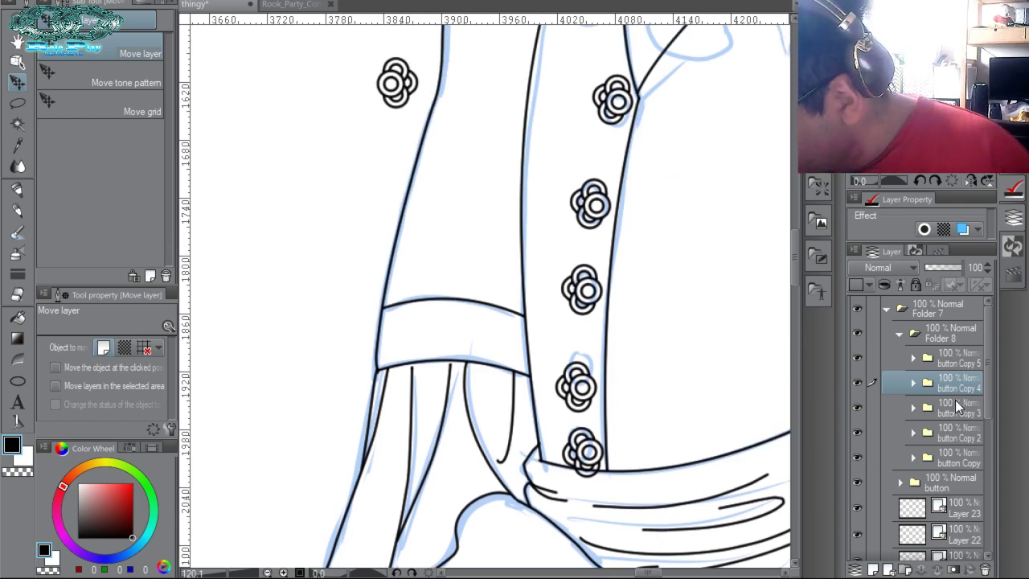
click(857, 409)
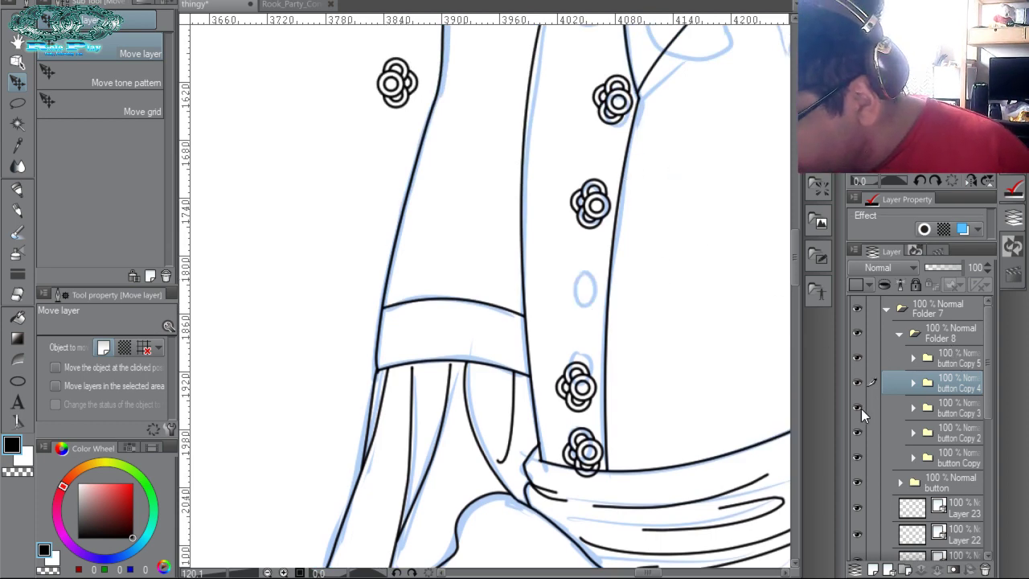
click(860, 408)
click(949, 409)
drag(690, 333, 684, 340)
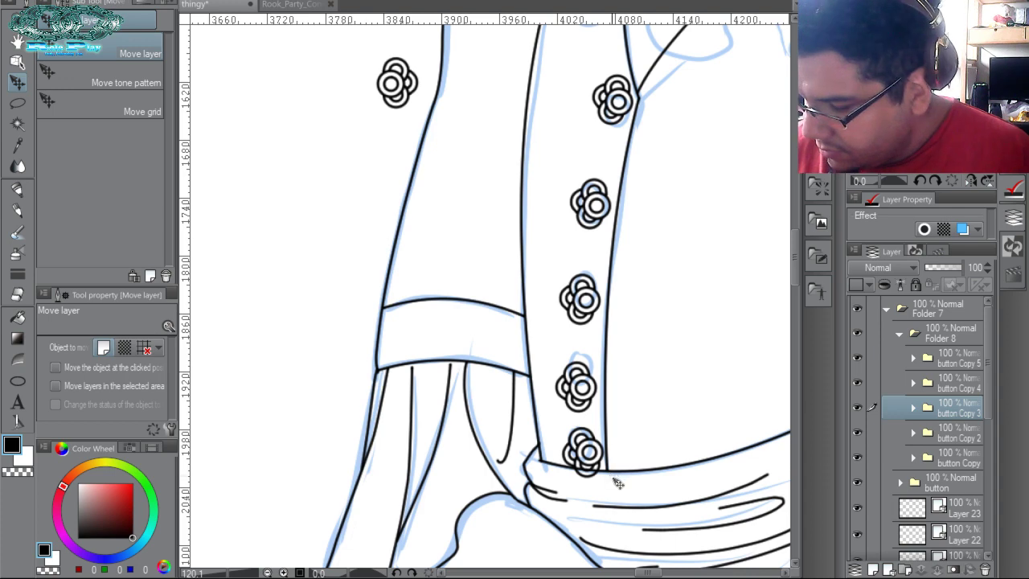
Erase the part of the lowest button's bottom ring that overlaps the sash with the Vector eraser.
key(ctrl+space)
drag(629, 484, 650, 435)
drag(650, 434, 684, 327)
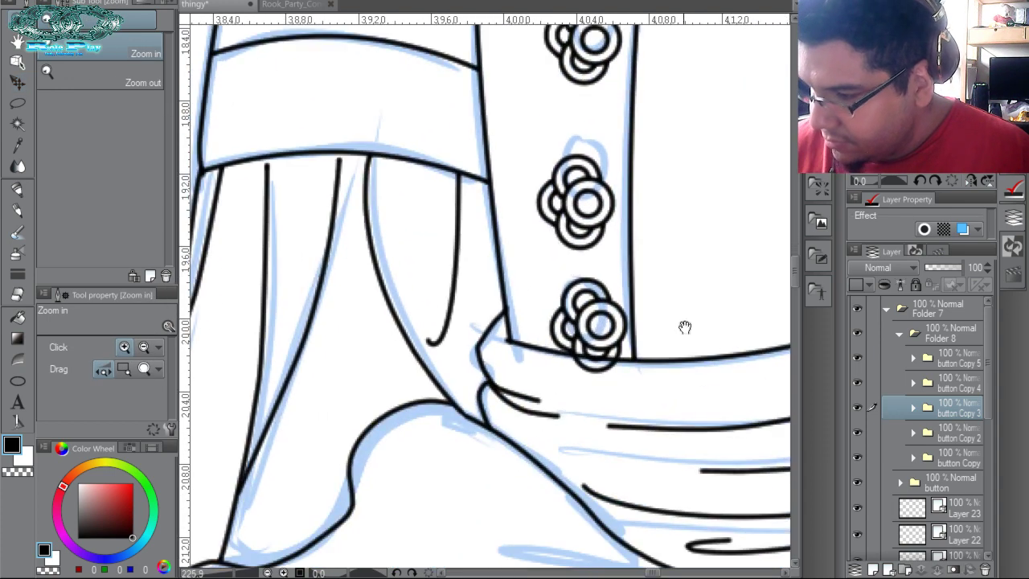
ctrl+shift+click(599, 372)
key(e)
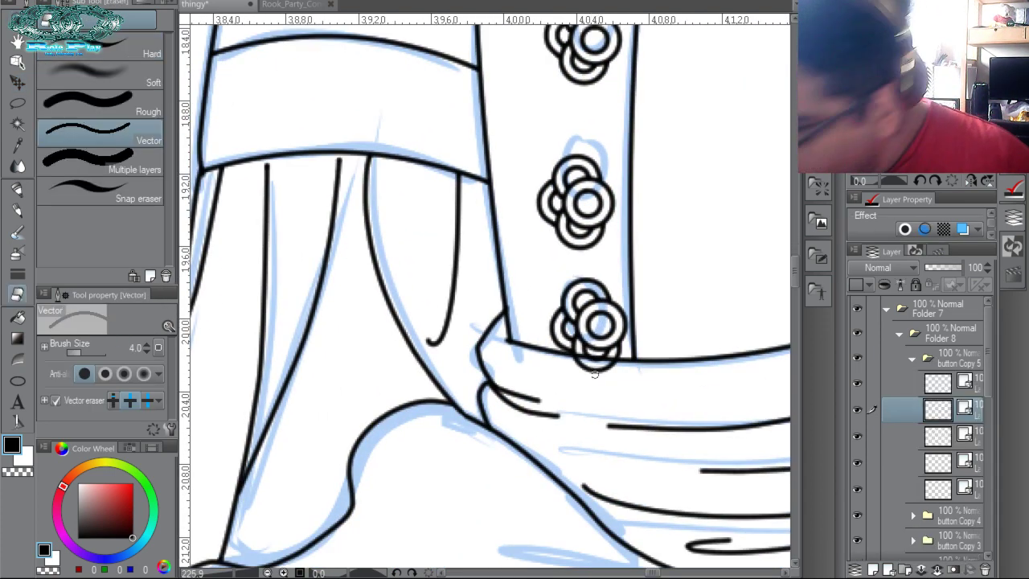
click(595, 372)
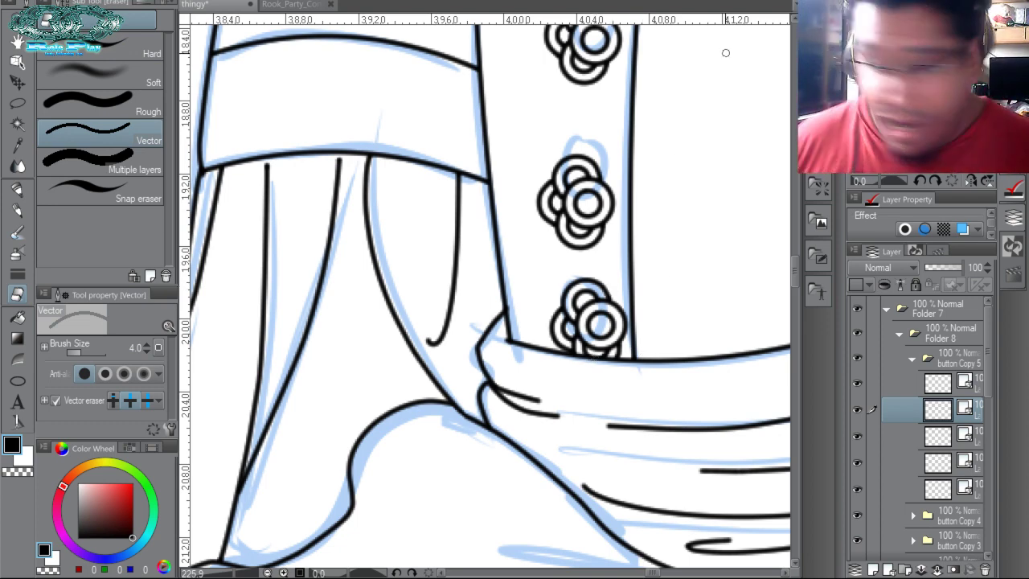
Transform the topmost jacket button so it sits slightly farther inside the jacket's front edge.
key(ctrl+space)
drag(668, 255, 557, 182)
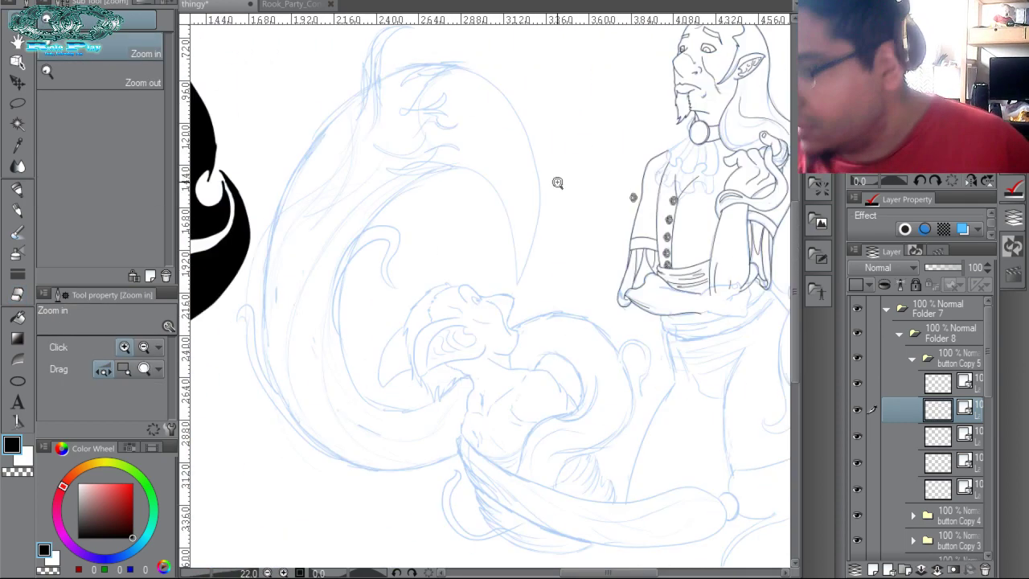
drag(686, 242, 692, 302)
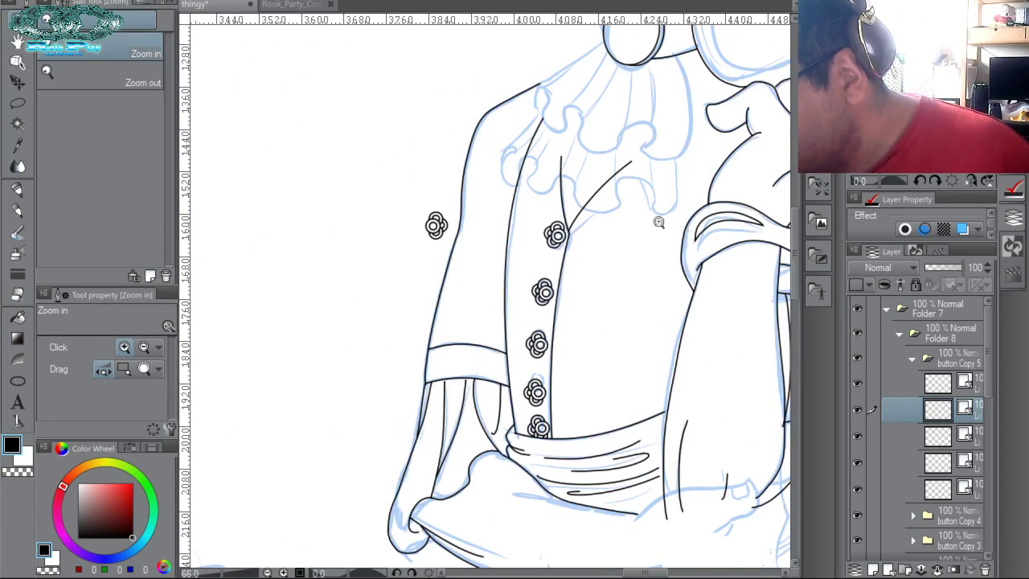
key(space)
drag(620, 284, 677, 311)
click(913, 358)
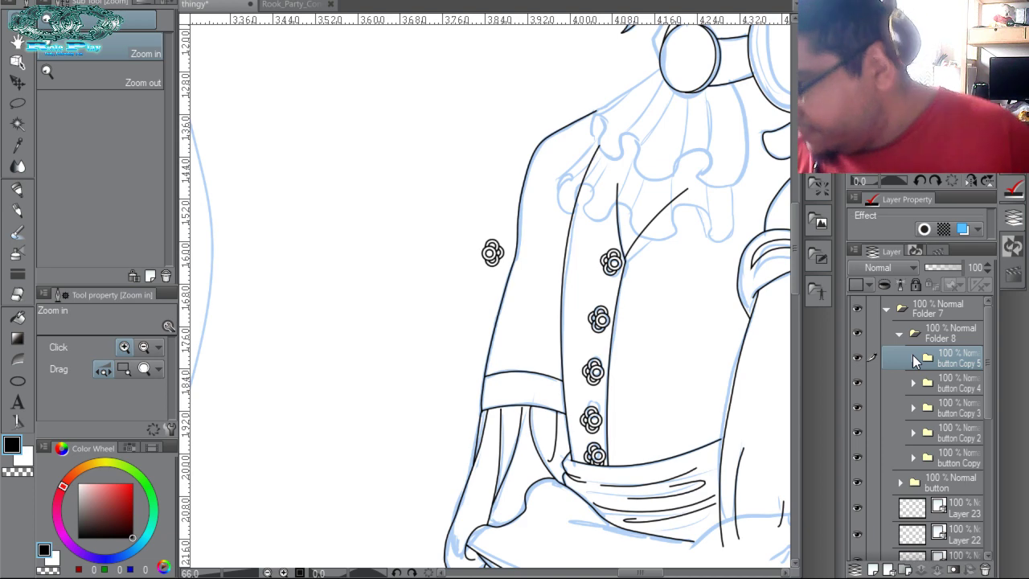
click(960, 460)
key(k)
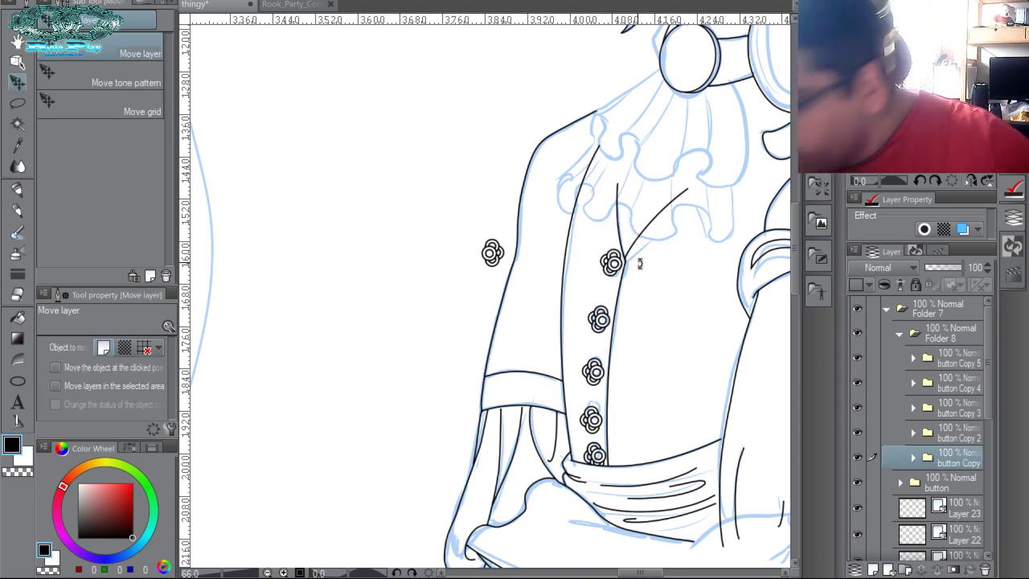
key(ctrl+t)
key(Return)
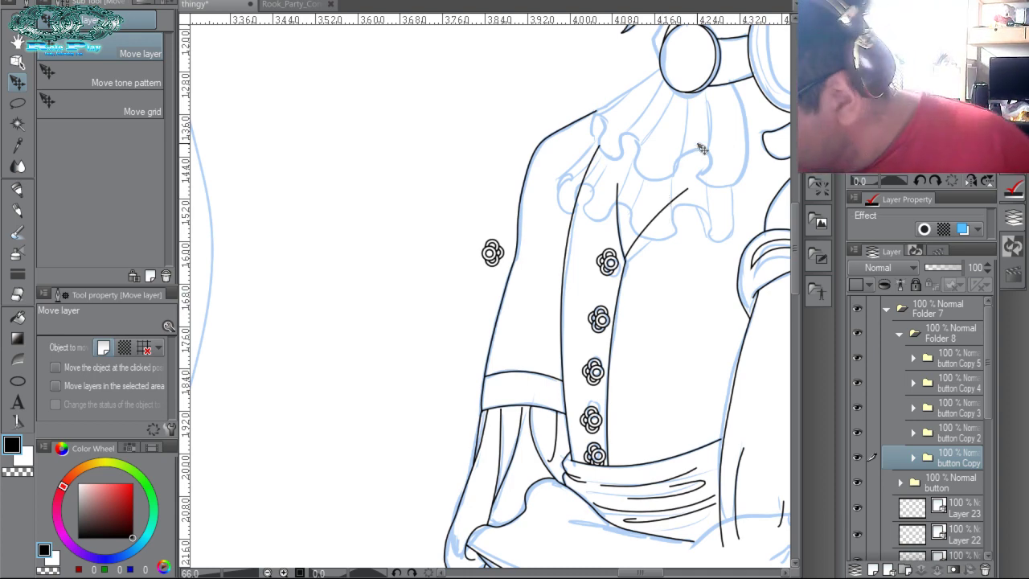
Collapse Folder 8, which holds the jacket button copies, and rename it buttons.
click(899, 333)
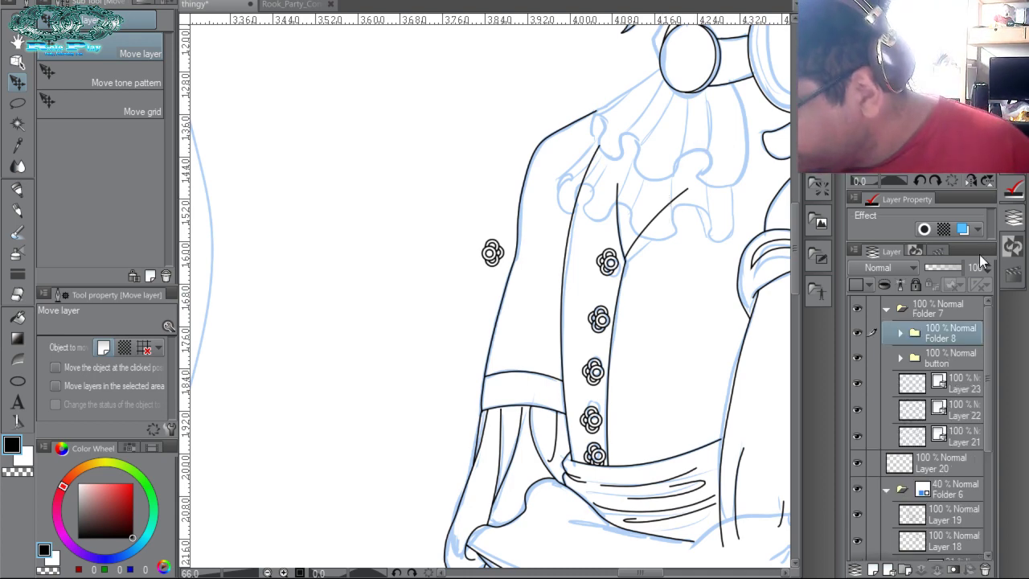
double_click(942, 338)
text(bu)
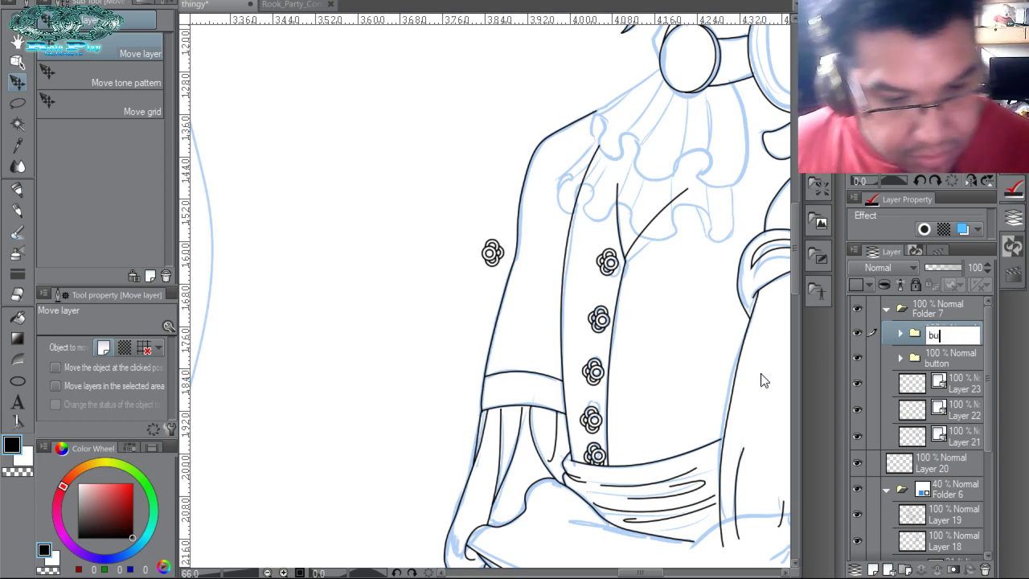
text(tton)
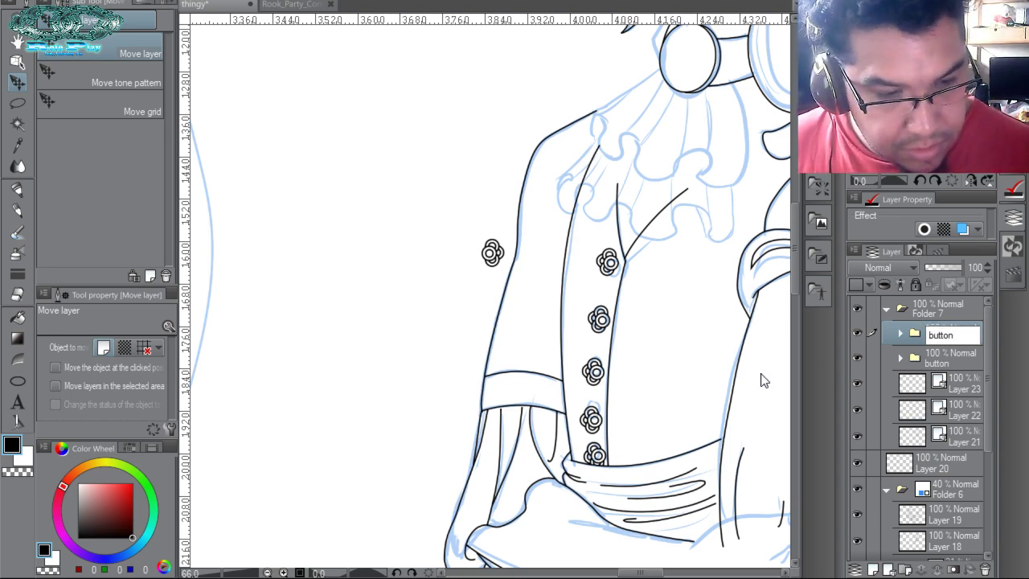
text(s)
Rename the original rosette's folder from button to masterbutton.
double_click(942, 360)
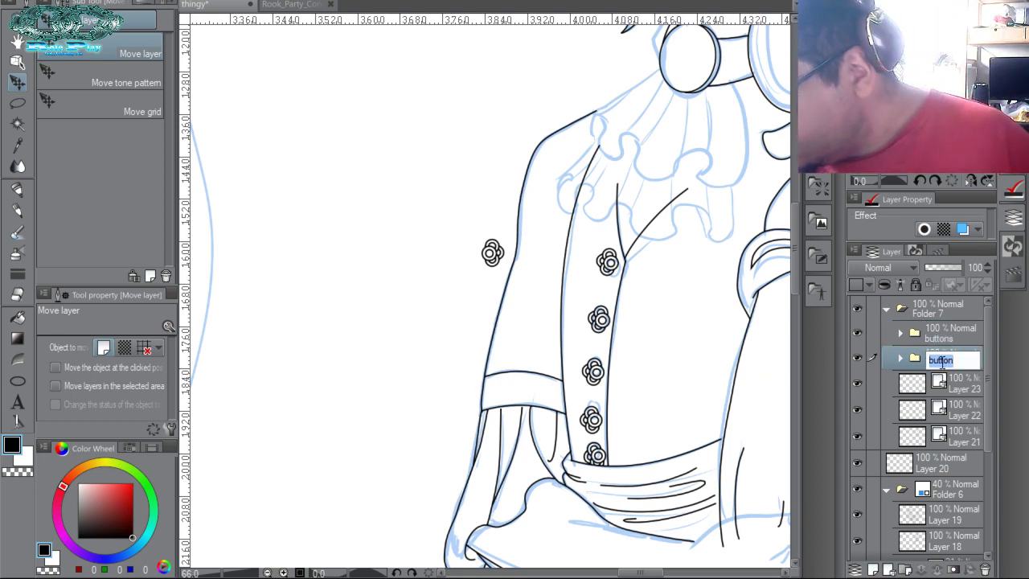
key(Home)
text(master)
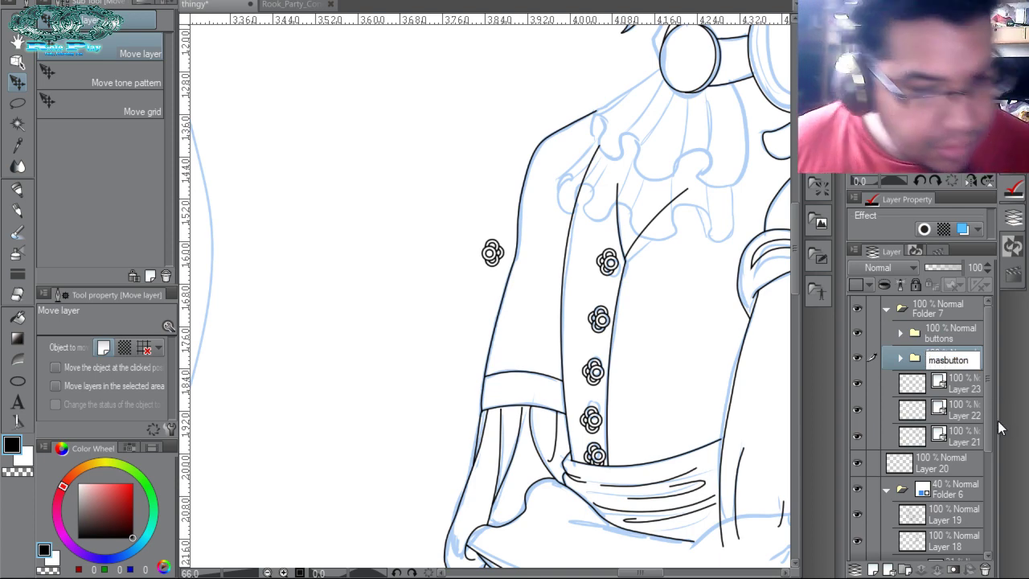
key(Return)
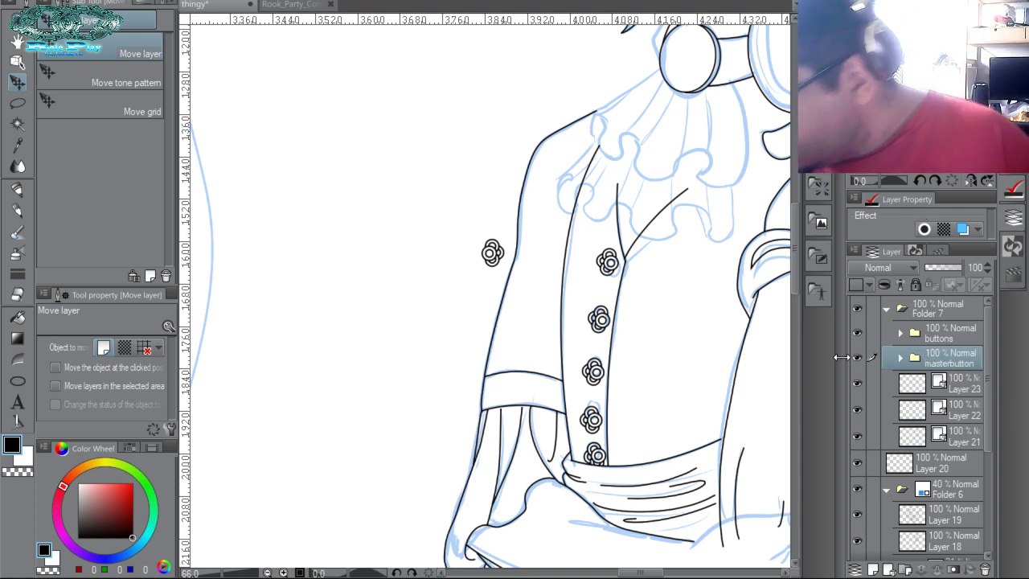
Hide the masterbutton folder, duplicate the buttons folder, and flip the copy horizontally as a second column across the jacket opening.
drag(694, 372, 770, 340)
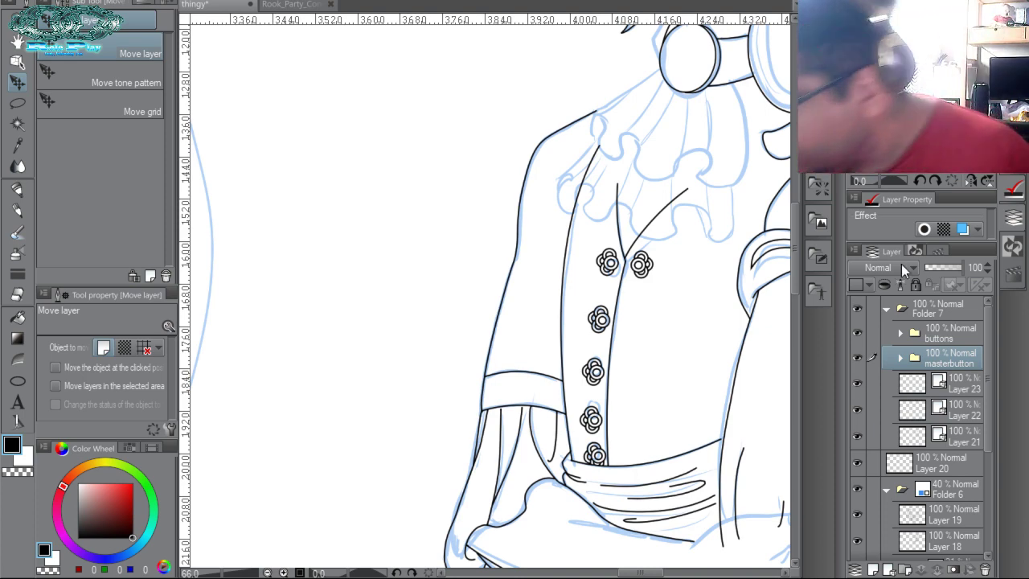
click(946, 334)
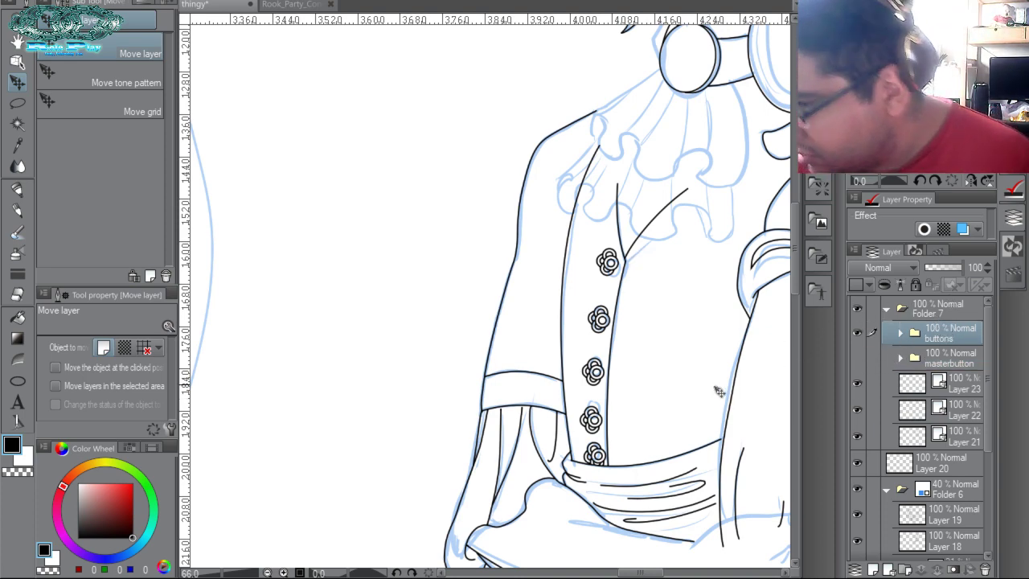
drag(715, 387, 743, 388)
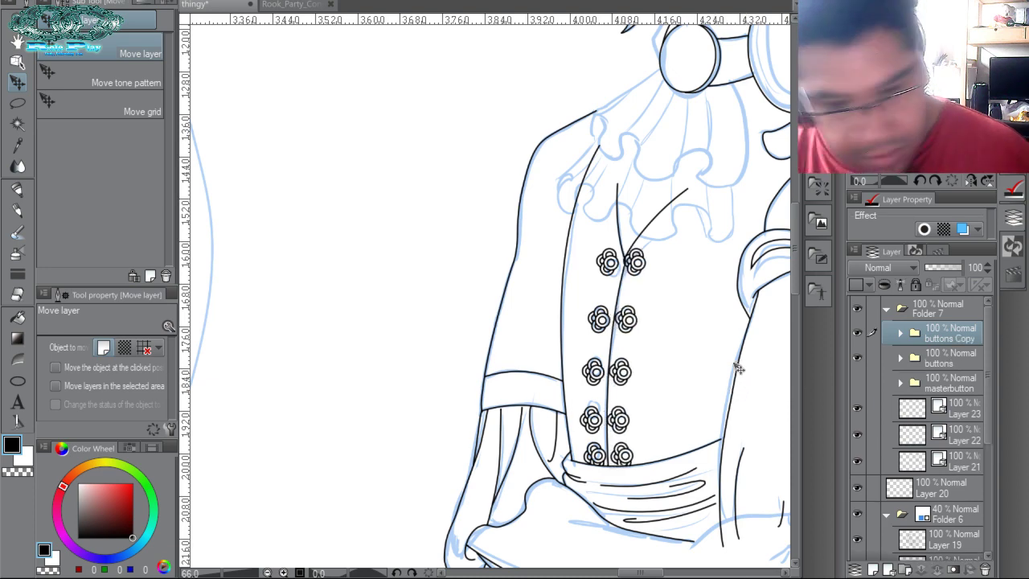
key(ctrl+t)
click(87, 361)
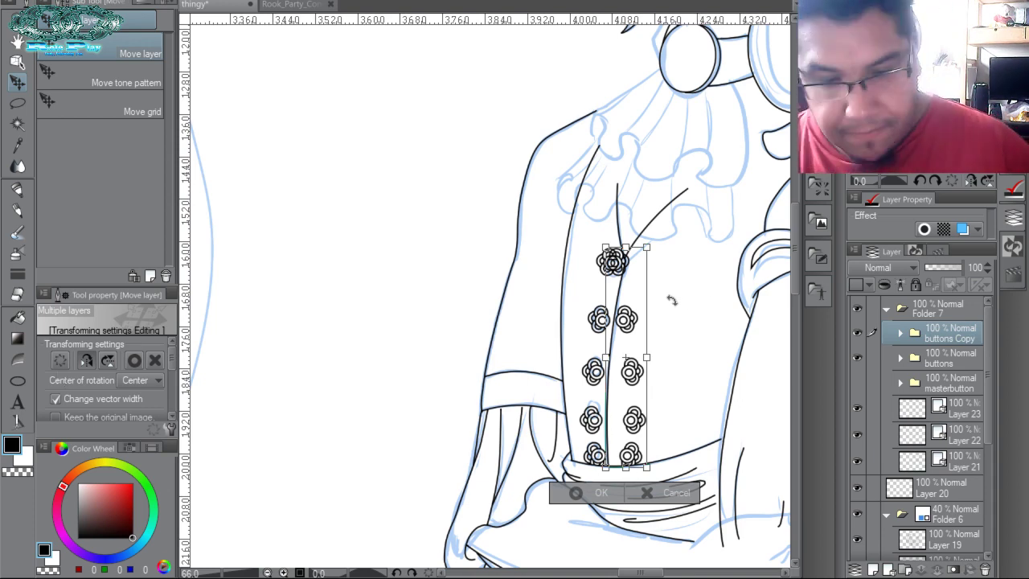
key(Return)
Move the mirrored column's topmost button to the opposite side of the jacket opening and transform it to match its partner.
click(901, 333)
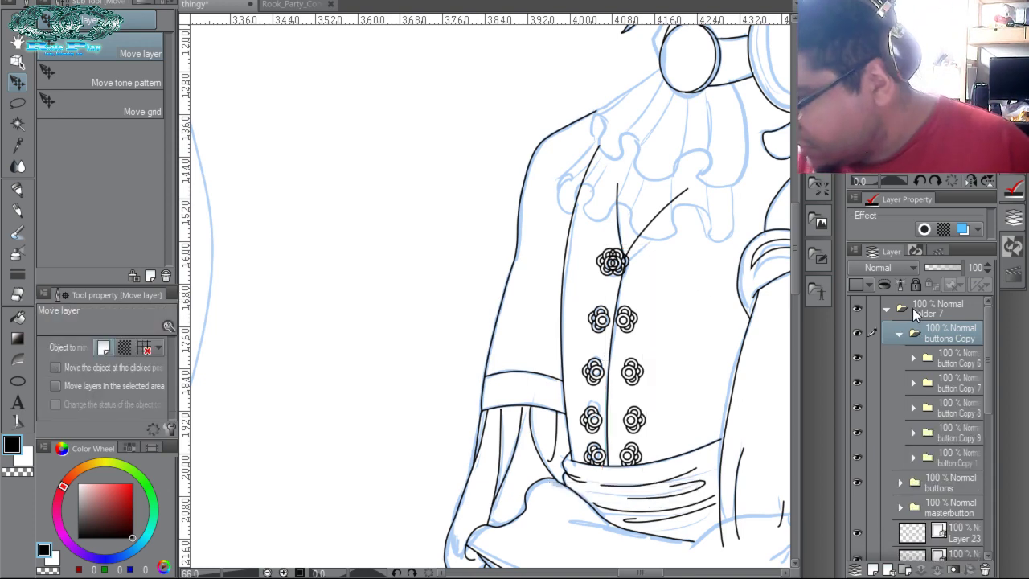
click(949, 453)
drag(661, 289, 689, 294)
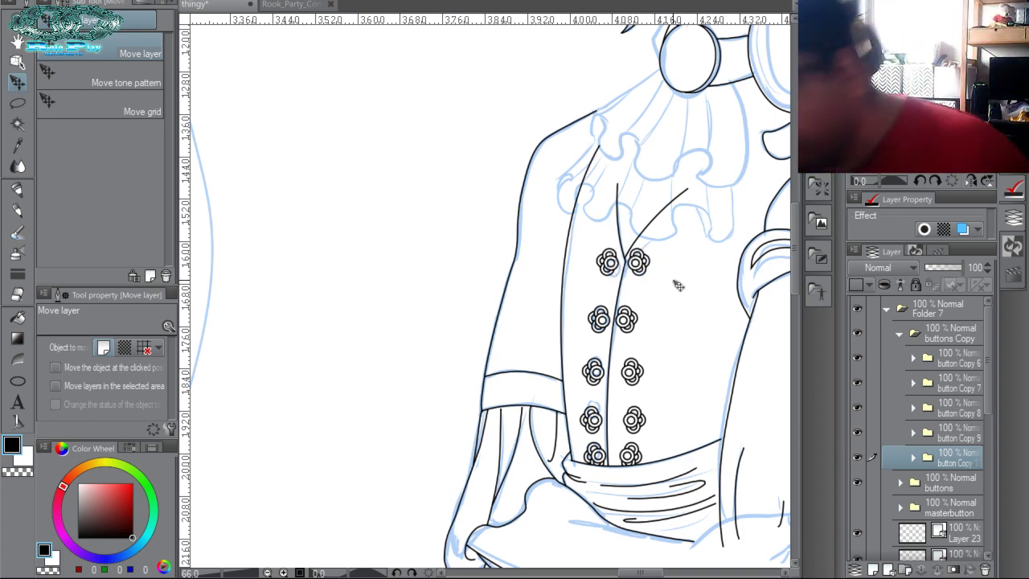
key(ctrl+t)
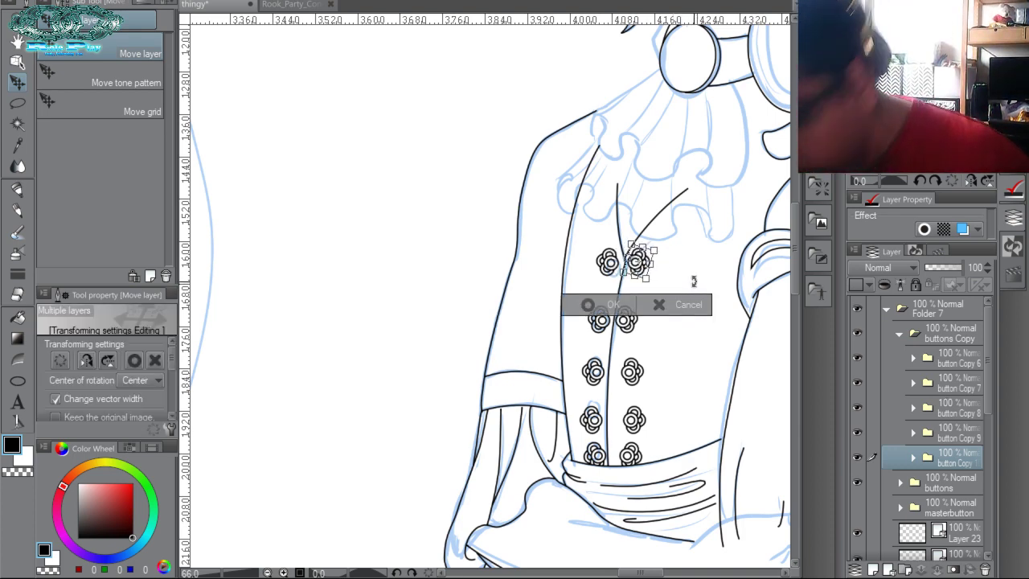
key(Return)
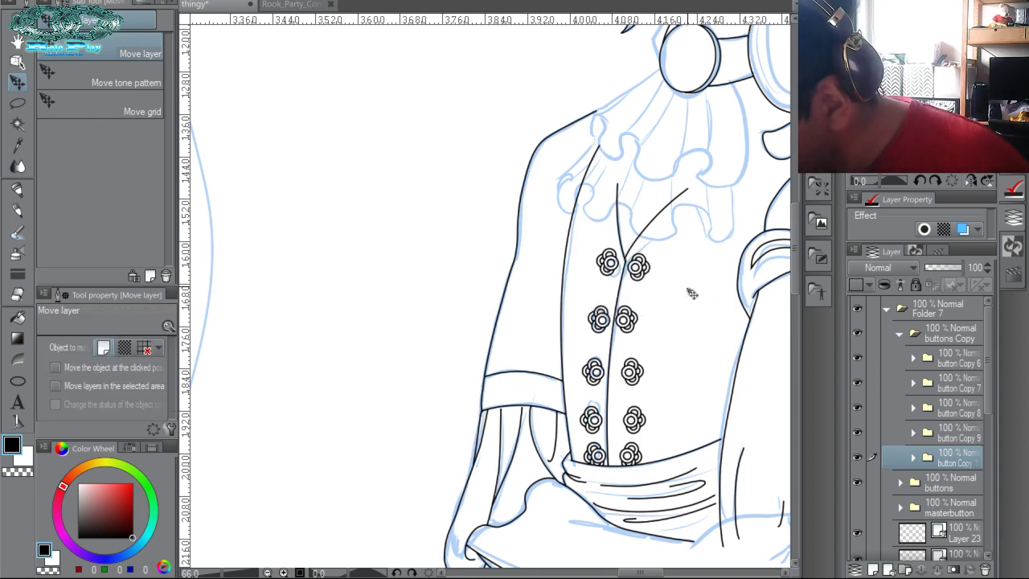
Transform the second button of the mirrored column and nudge it slightly away from the jacket opening.
click(956, 431)
key(ctrl+t)
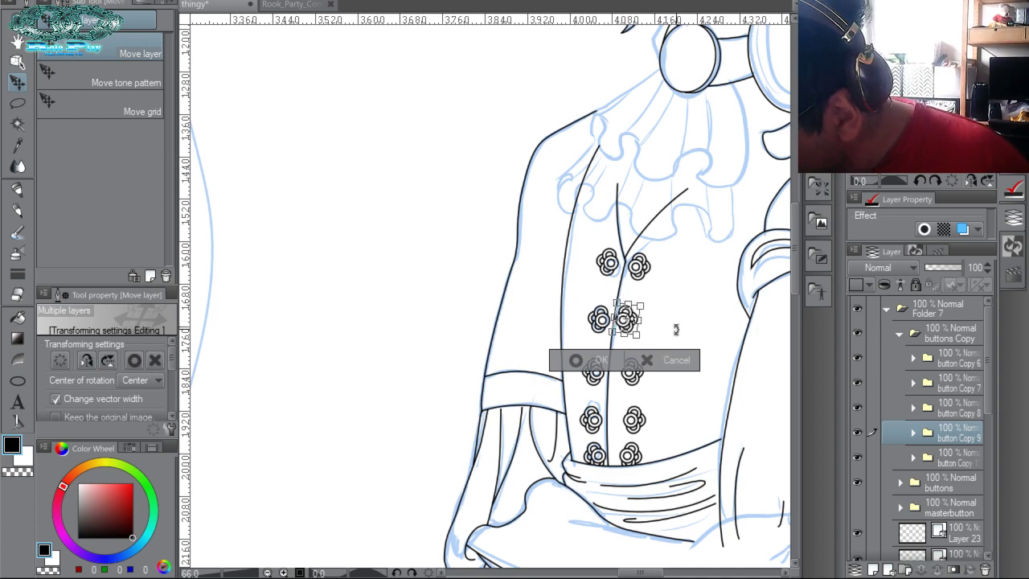
key(Return)
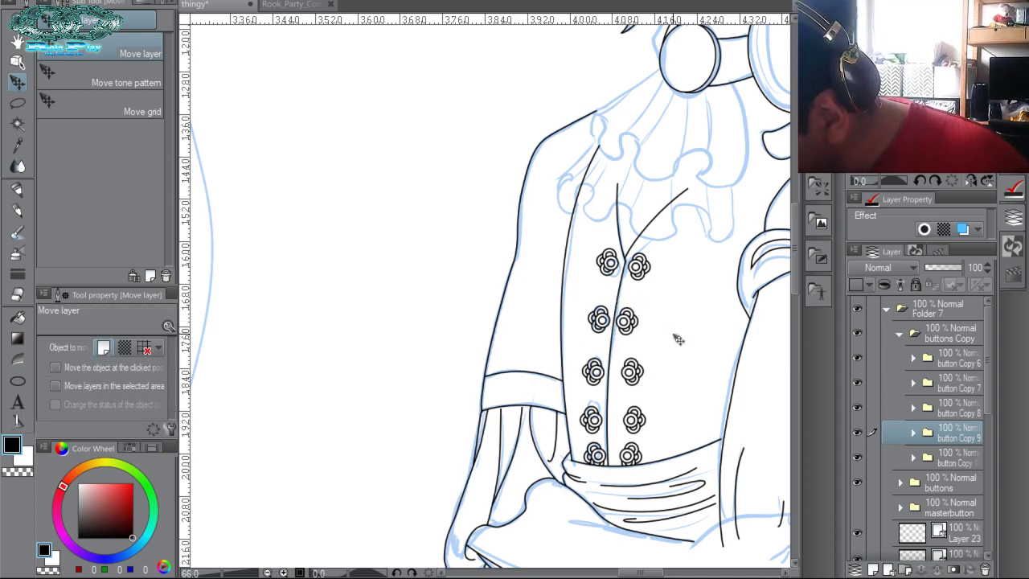
drag(678, 339, 680, 340)
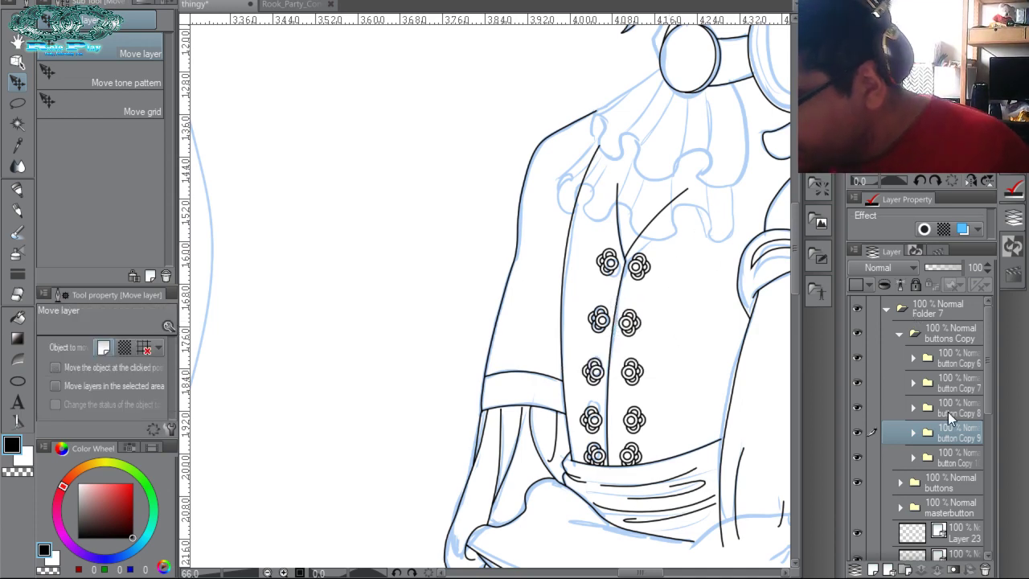
Transform the third button of the mirrored column and shift it slightly down and closer to the jacket opening.
click(948, 412)
key(ctrl+t)
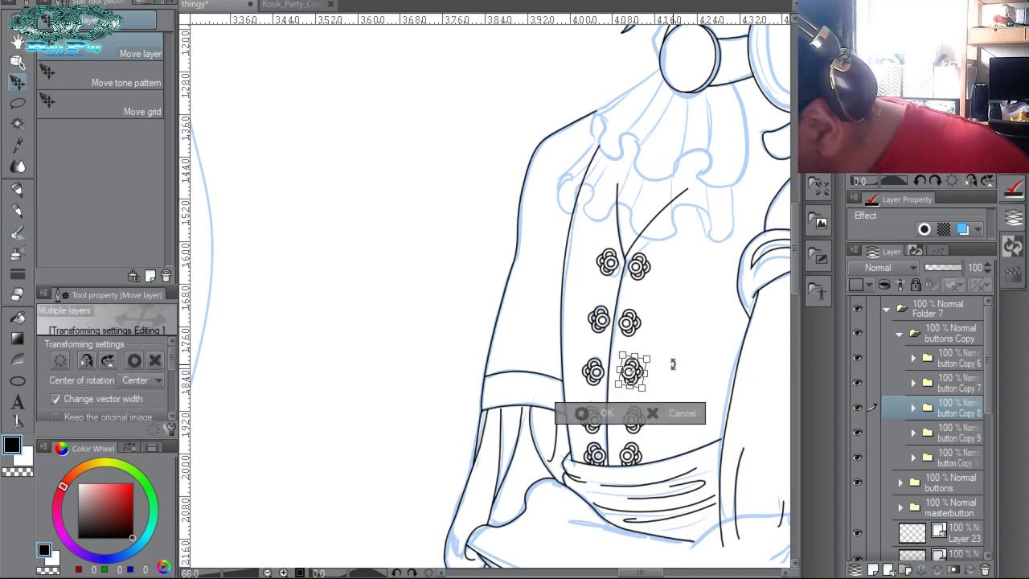
key(Return)
drag(656, 384, 650, 388)
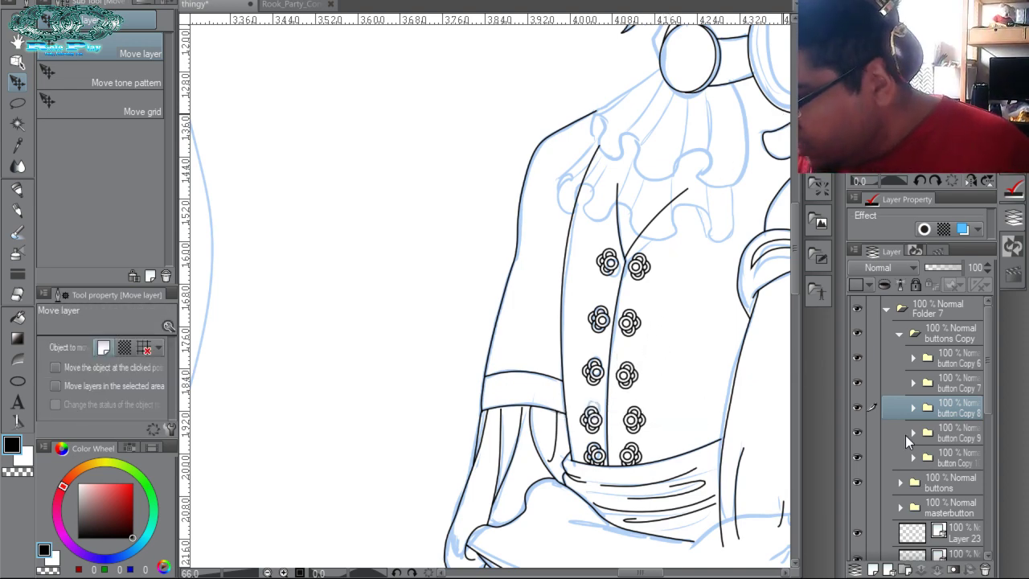
click(905, 435)
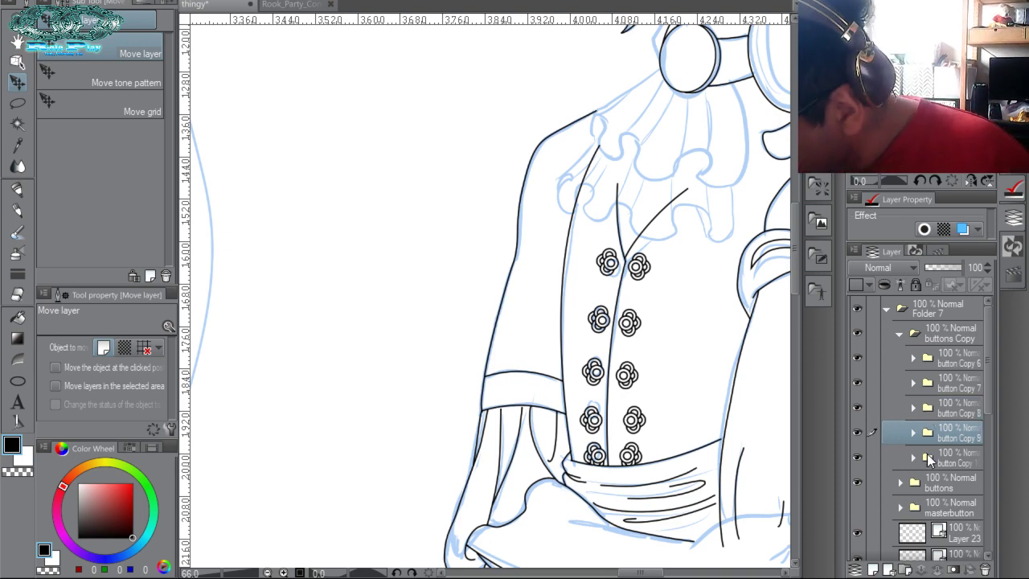
drag(661, 421, 658, 425)
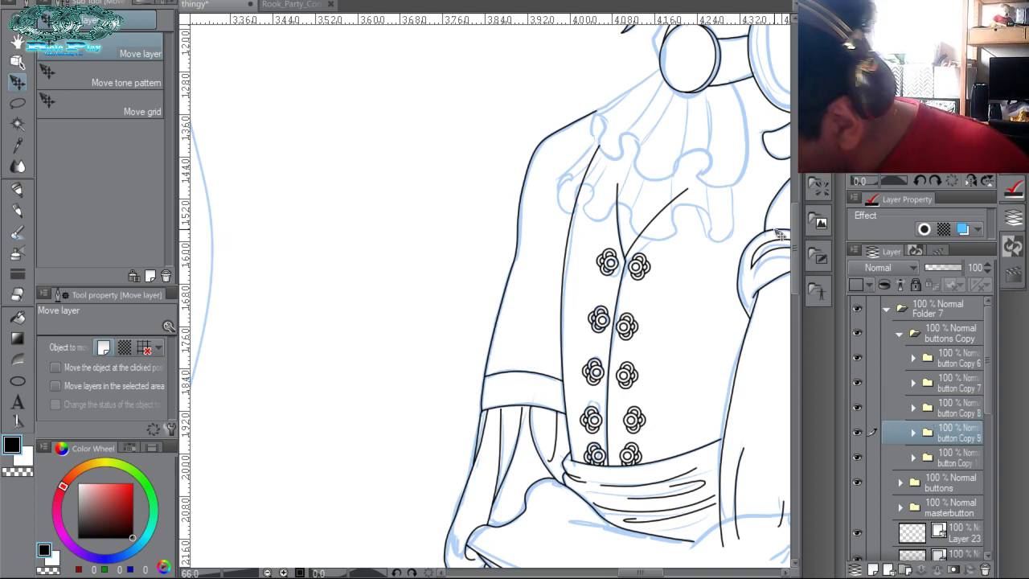
click(946, 402)
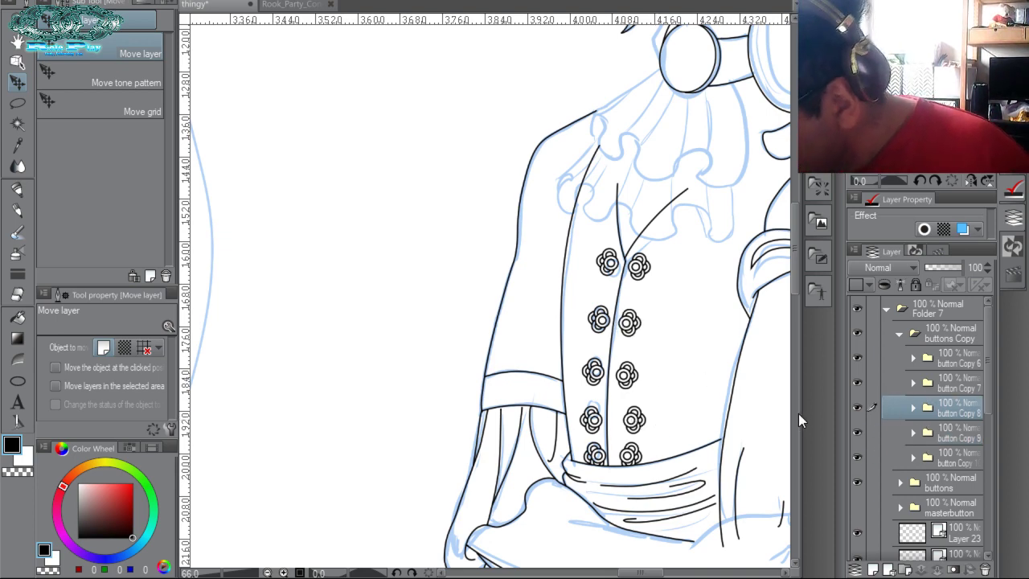
Shift the fourth button of the mirrored column down and closer to the jacket opening, and adjust its transform slightly.
click(957, 384)
drag(676, 387, 665, 393)
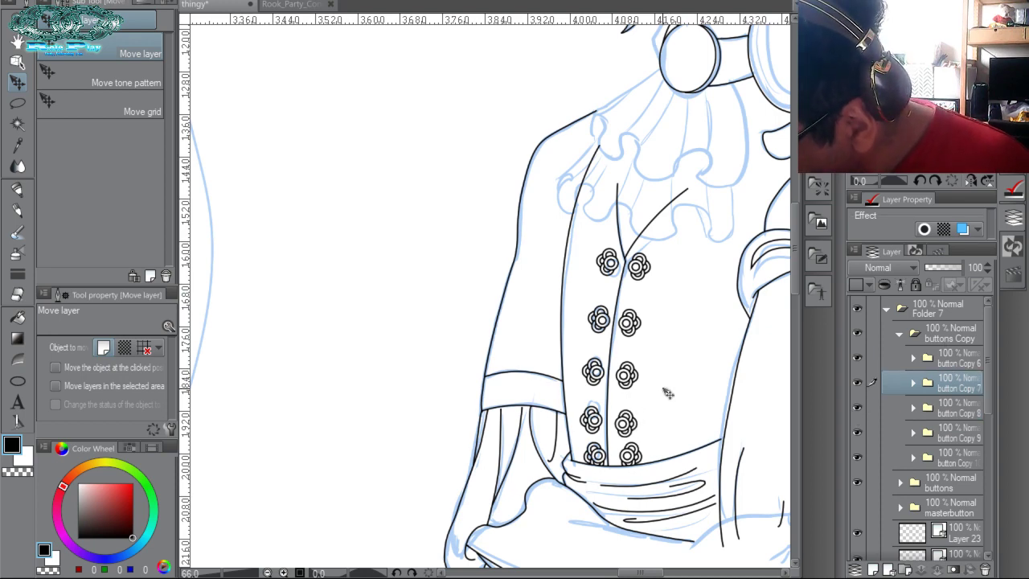
key(ctrl+t)
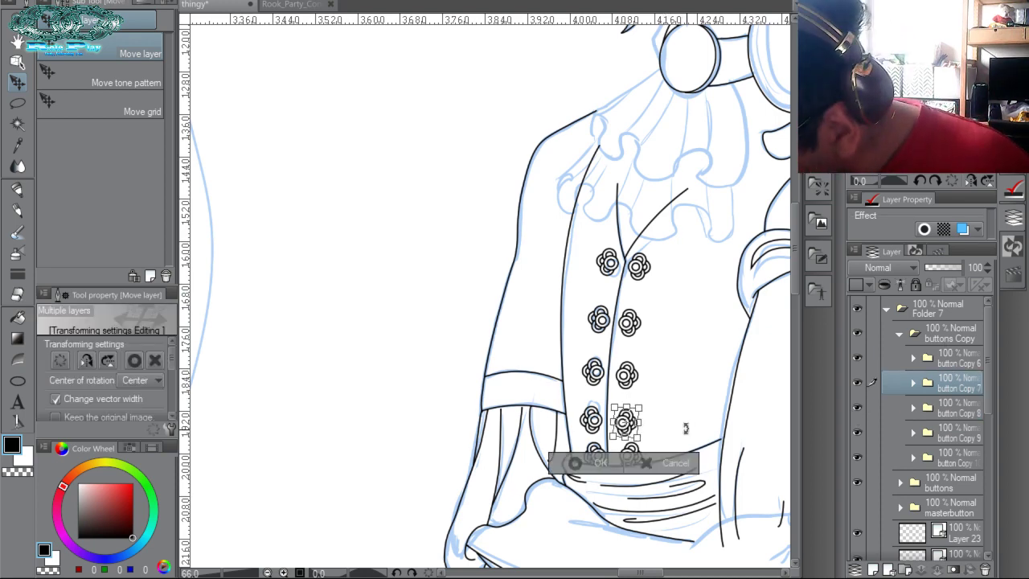
key(Return)
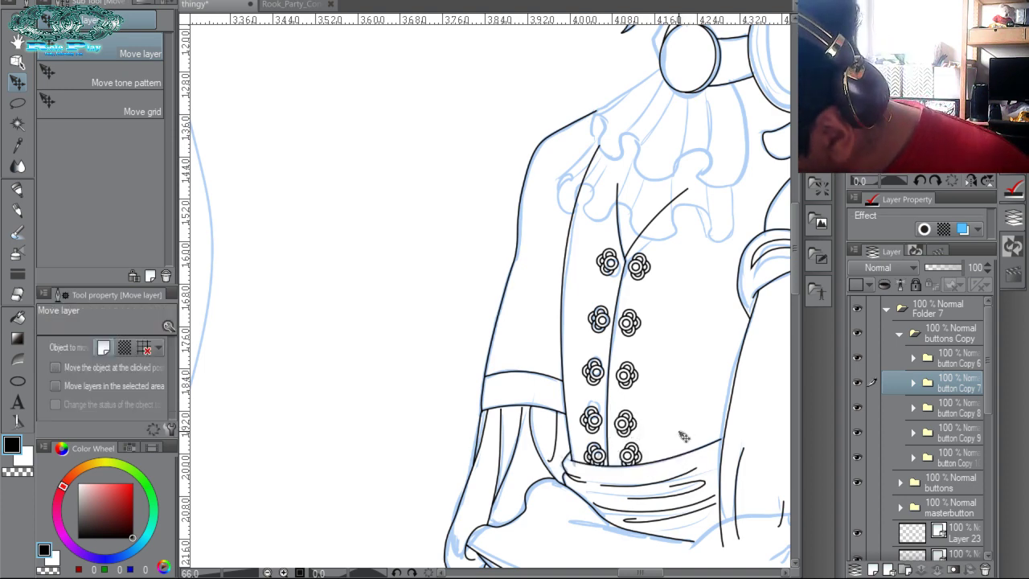
Move the mirrored column's lowest button closer to the jacket opening and erase its ring parts overlapping the sash with the Vector eraser.
click(947, 361)
drag(667, 468, 661, 475)
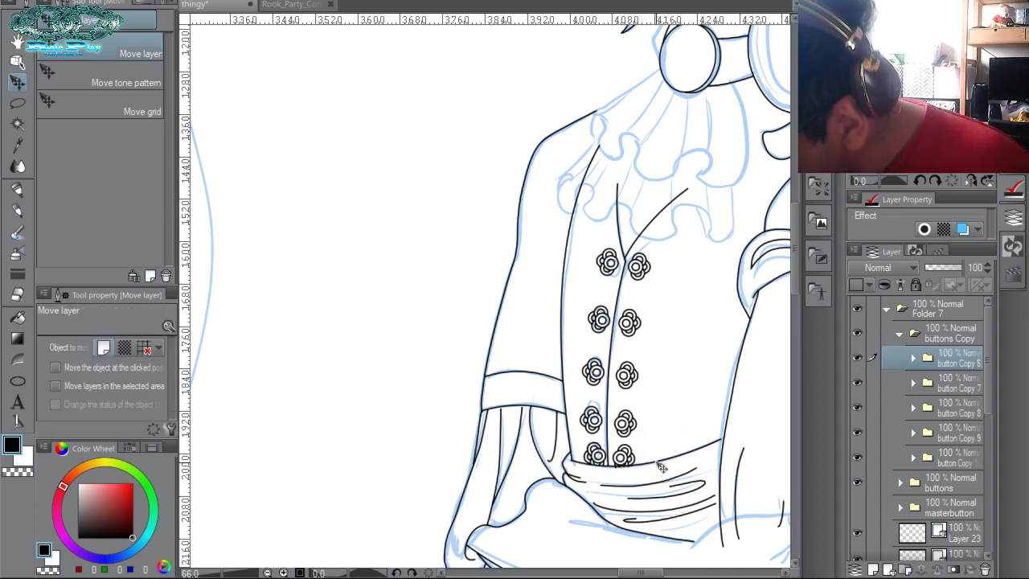
key(ctrl+space)
drag(641, 476, 714, 500)
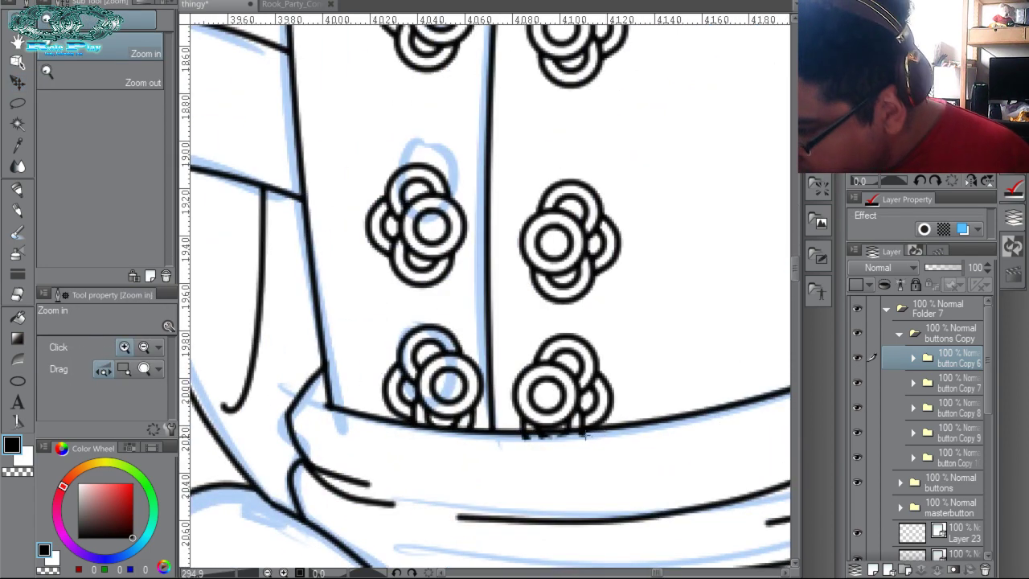
ctrl+shift+click(585, 436)
key(e)
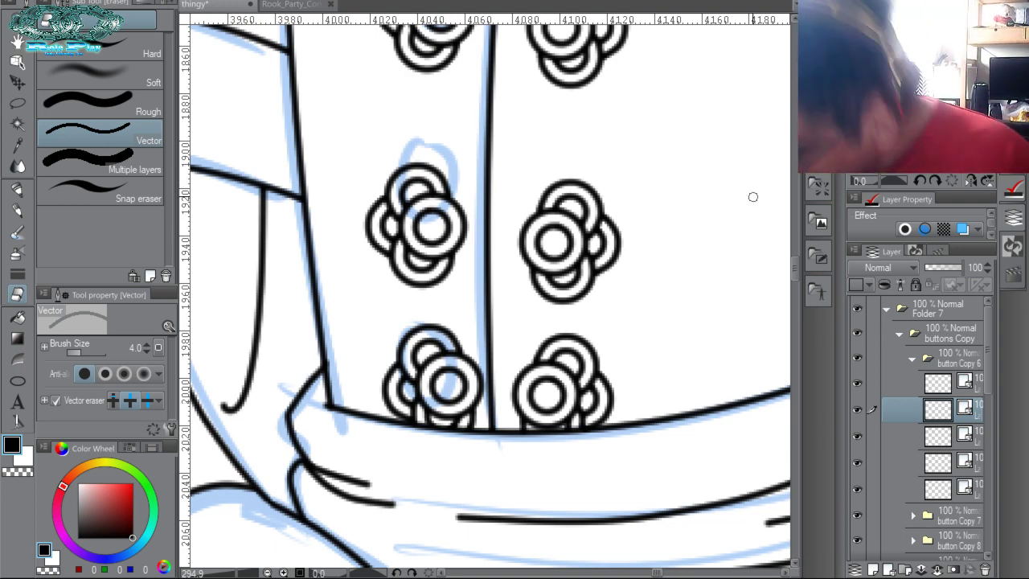
Create a new layer folder and move the buttons Copy, buttons and masterbutton folders into it.
click(911, 359)
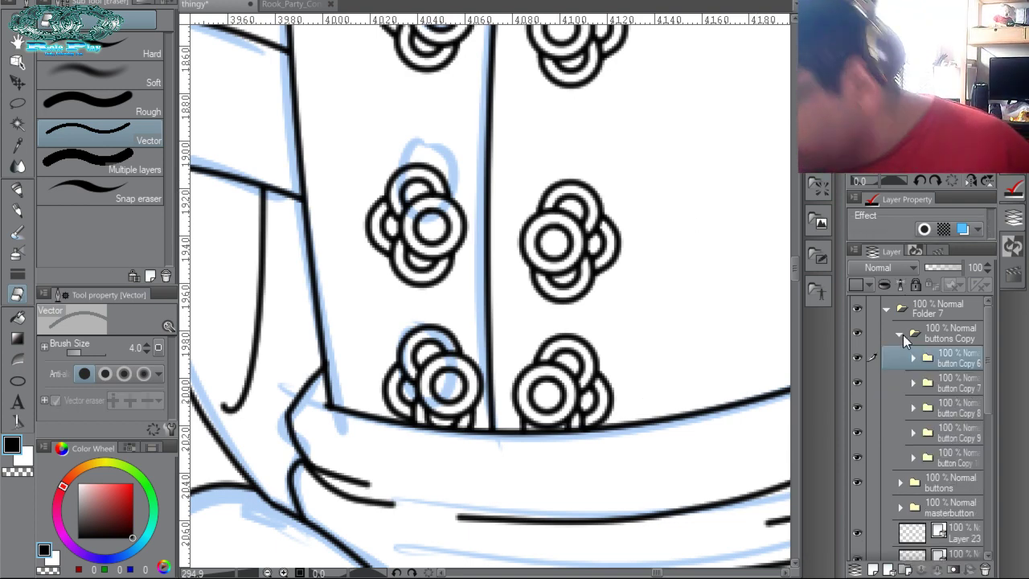
click(900, 334)
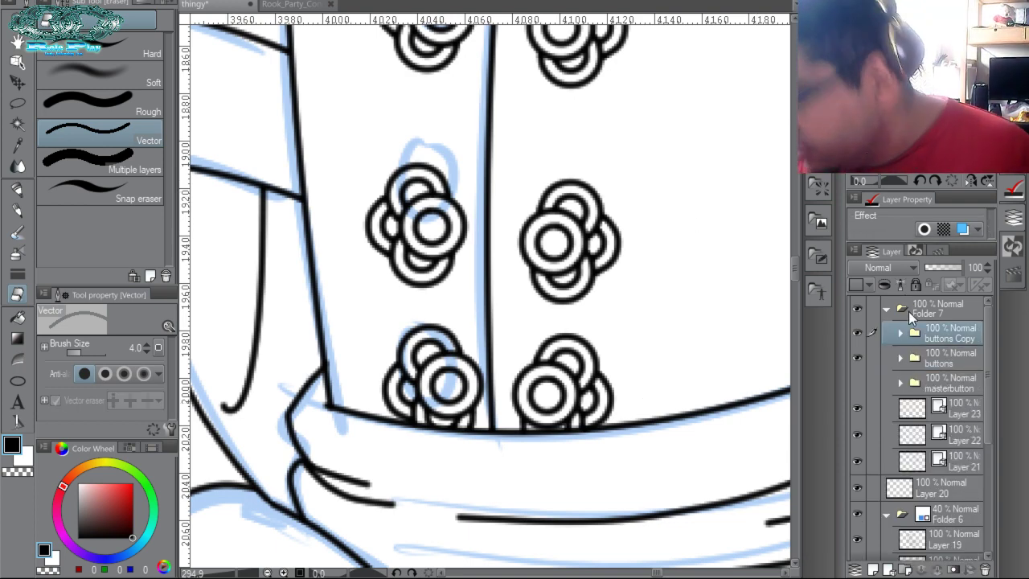
click(905, 570)
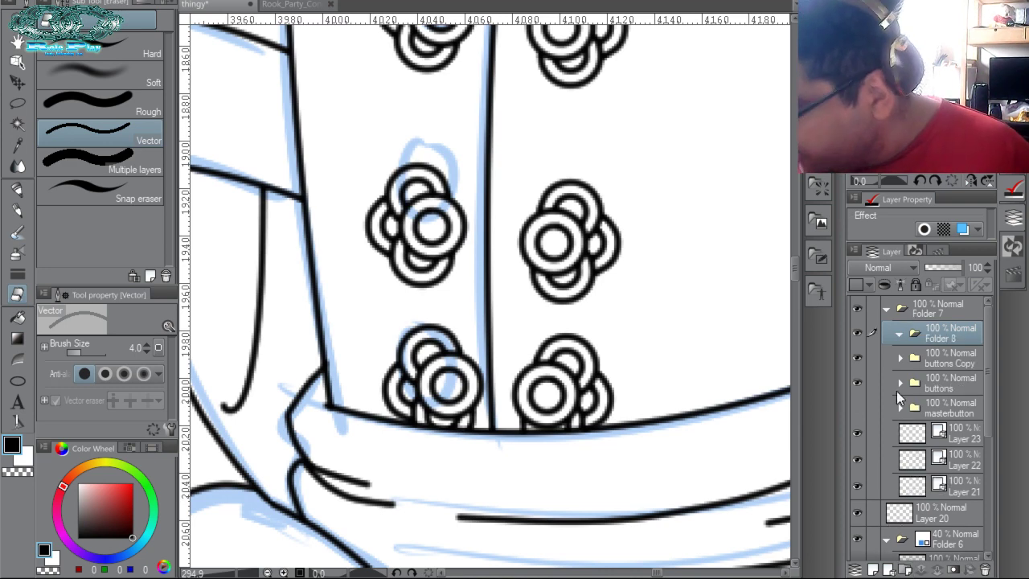
click(947, 408)
shift+click(951, 362)
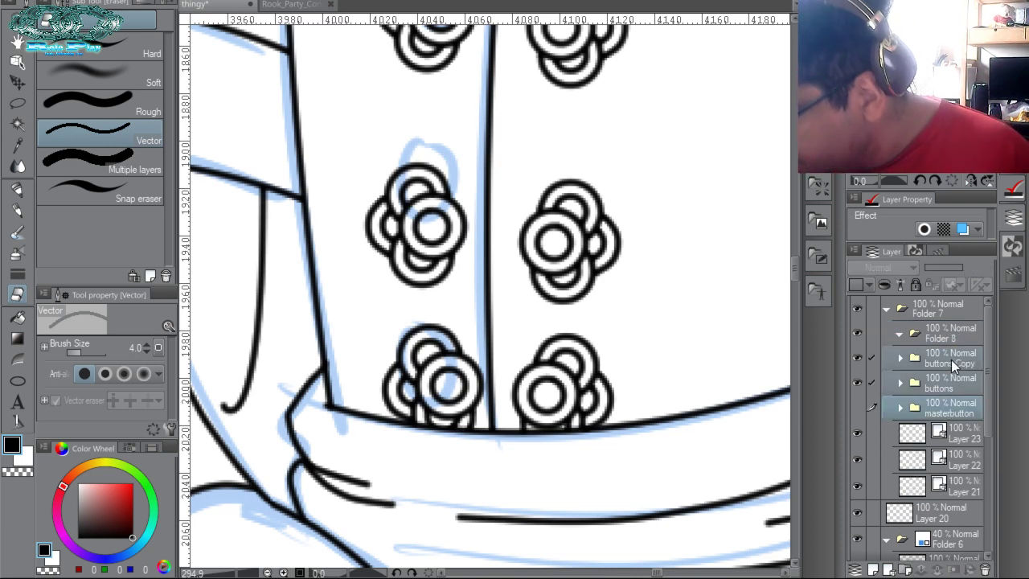
drag(952, 362, 949, 337)
Collapse the new parent folder and rename it buttonz.
click(899, 334)
double_click(941, 336)
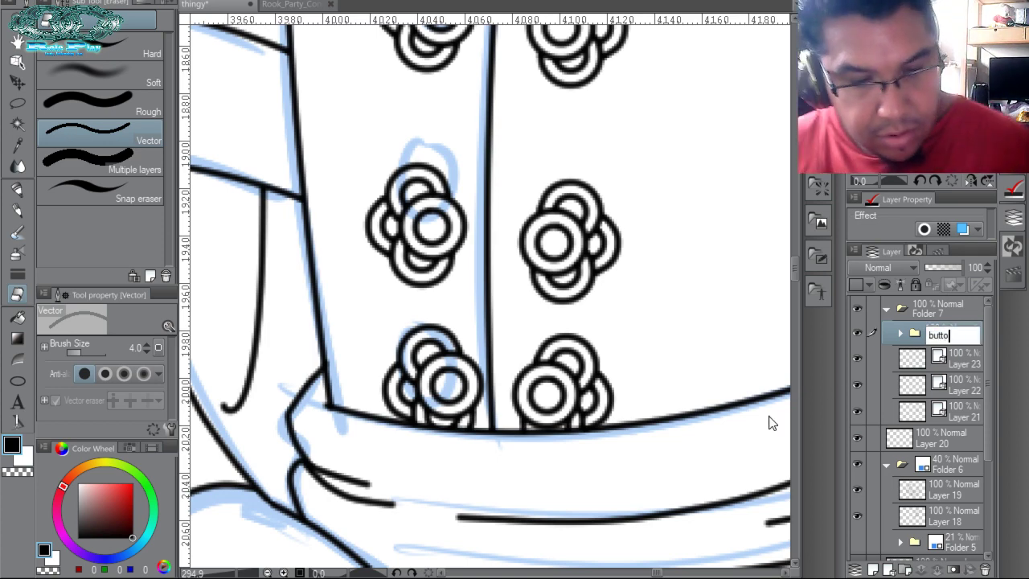
key(Return)
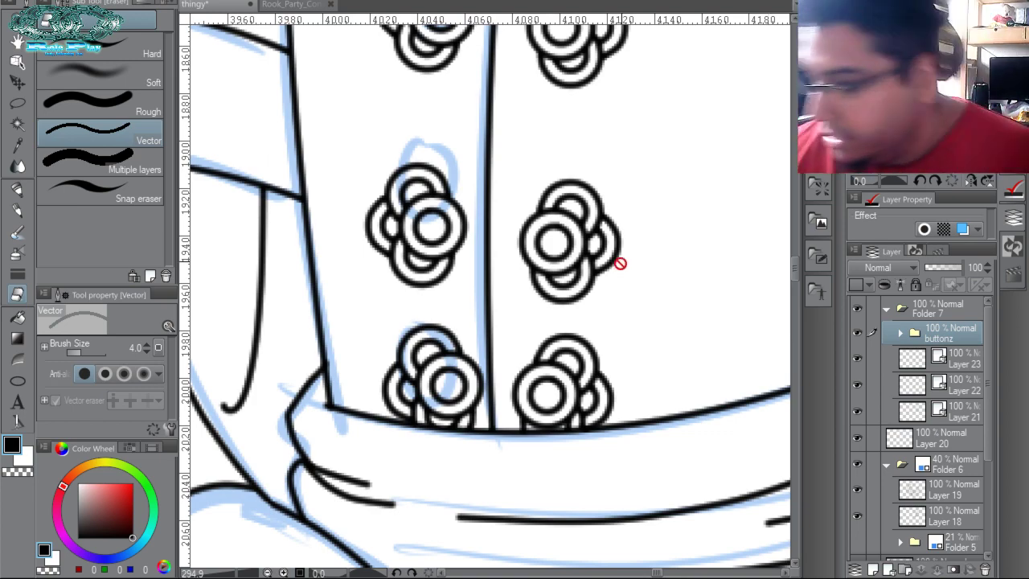
key(ctrl+space)
drag(625, 273, 555, 274)
mouse_move(676, 156)
mouse_down()
mouse_move(604, 287)
mouse_move(588, 293)
mouse_up()
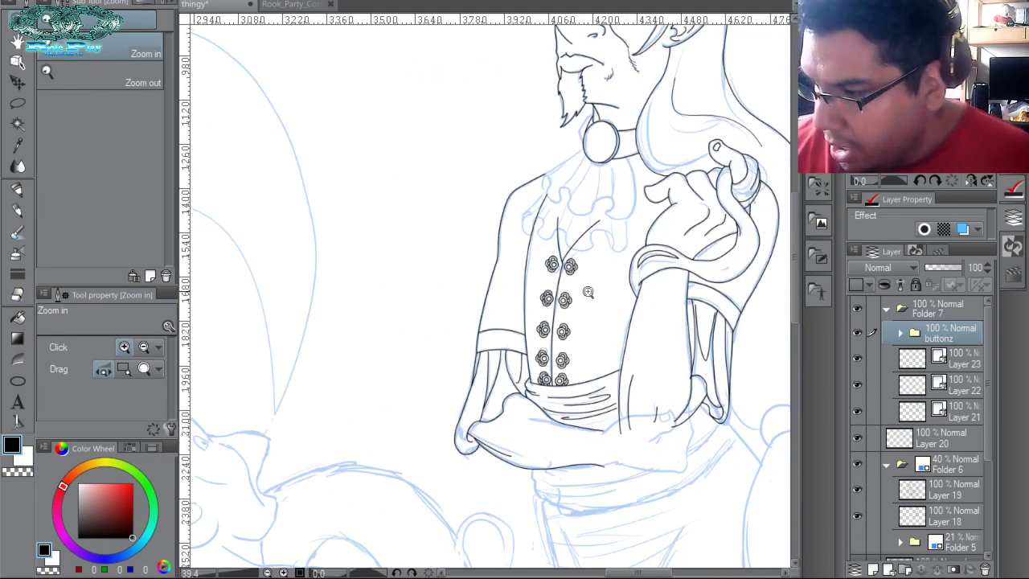
On Layer 22, ink the hand's inner wrist edge and the thumb with its nail where it meets the opposite sleeve.
drag(788, 164, 700, 176)
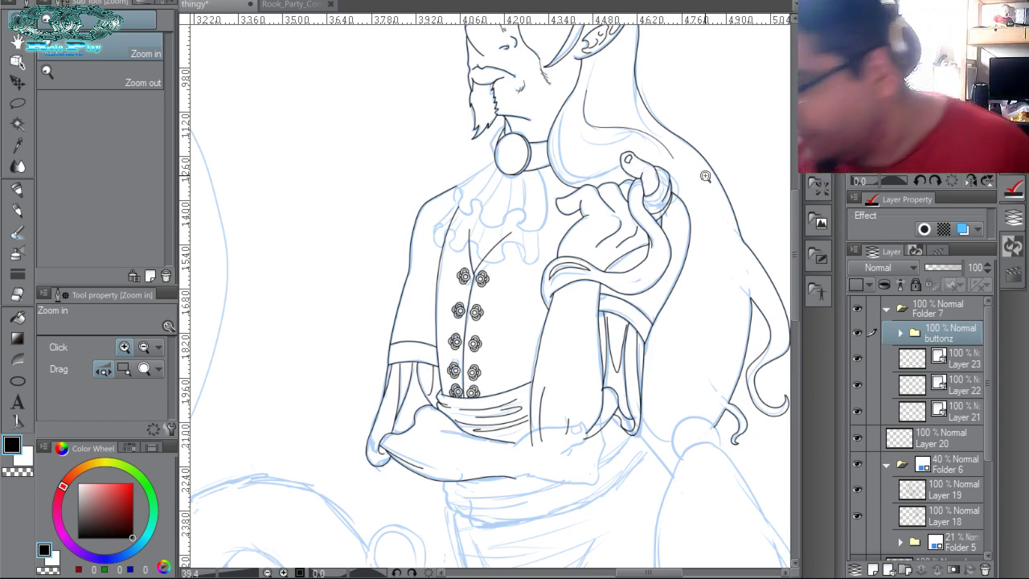
click(856, 386)
click(856, 385)
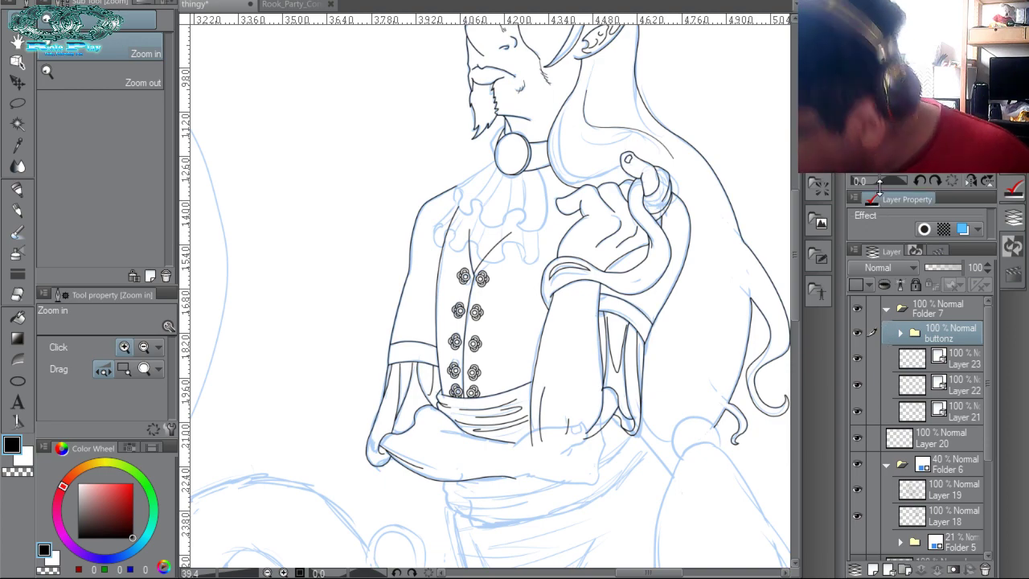
drag(888, 174, 564, 444)
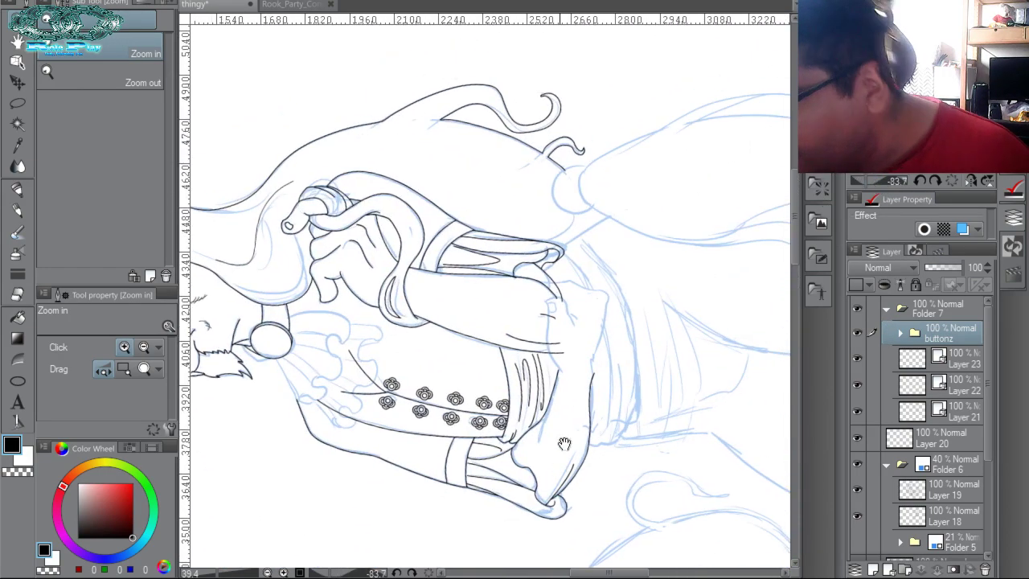
drag(571, 340, 629, 364)
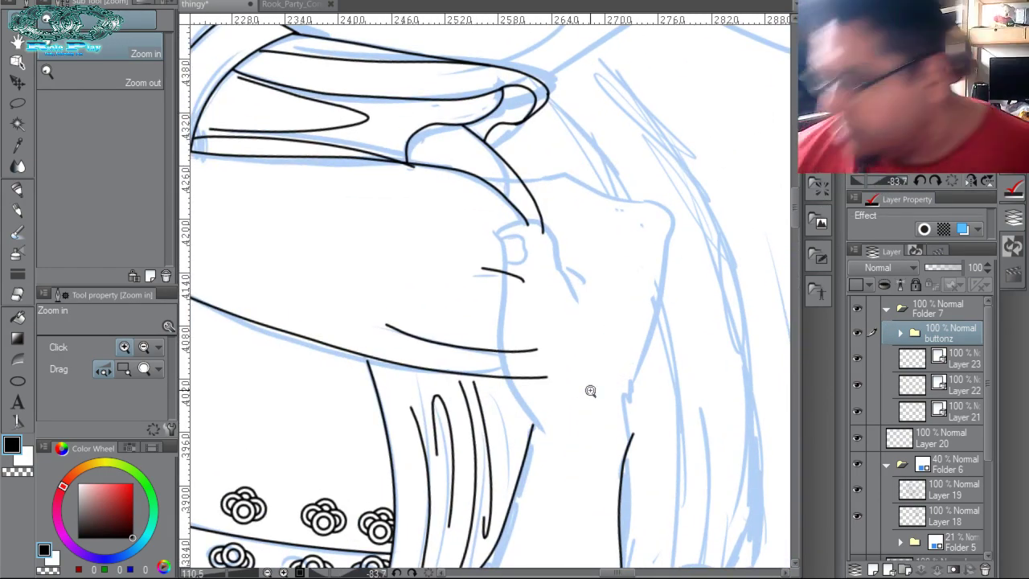
key(p)
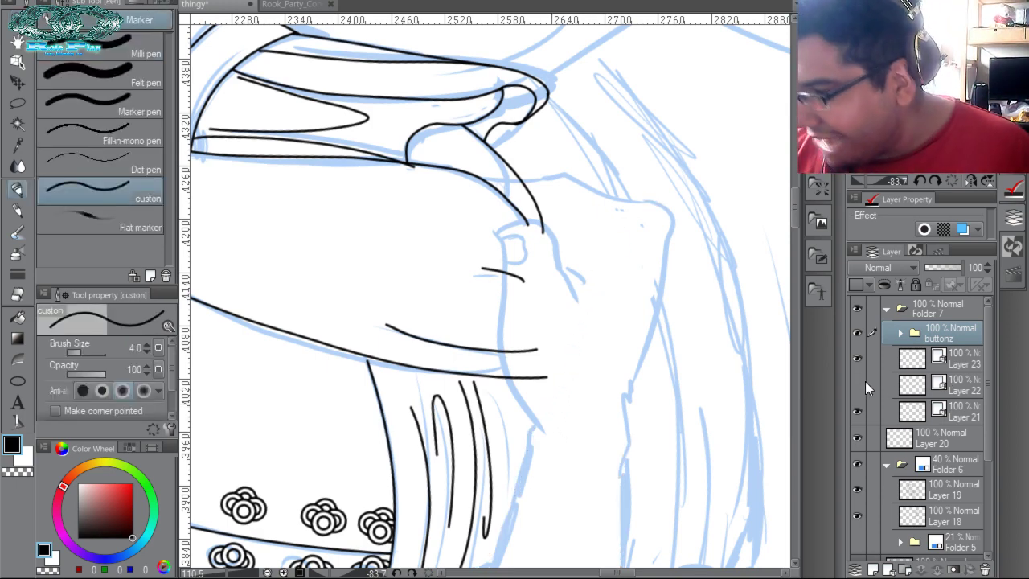
click(953, 384)
drag(532, 424, 483, 567)
drag(634, 433, 620, 567)
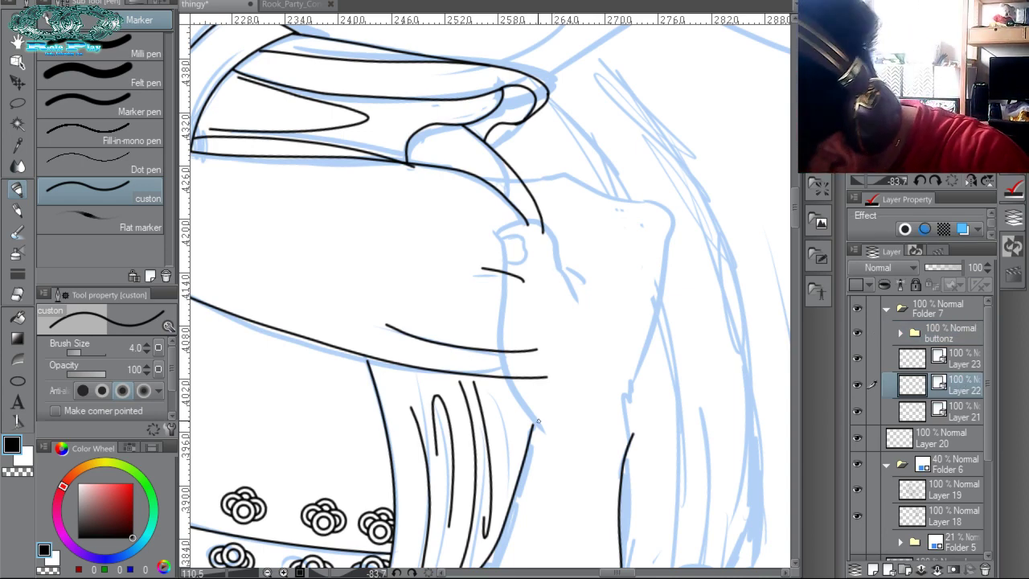
mouse_move(544, 423)
mouse_down()
mouse_move(495, 325)
mouse_move(500, 288)
mouse_up()
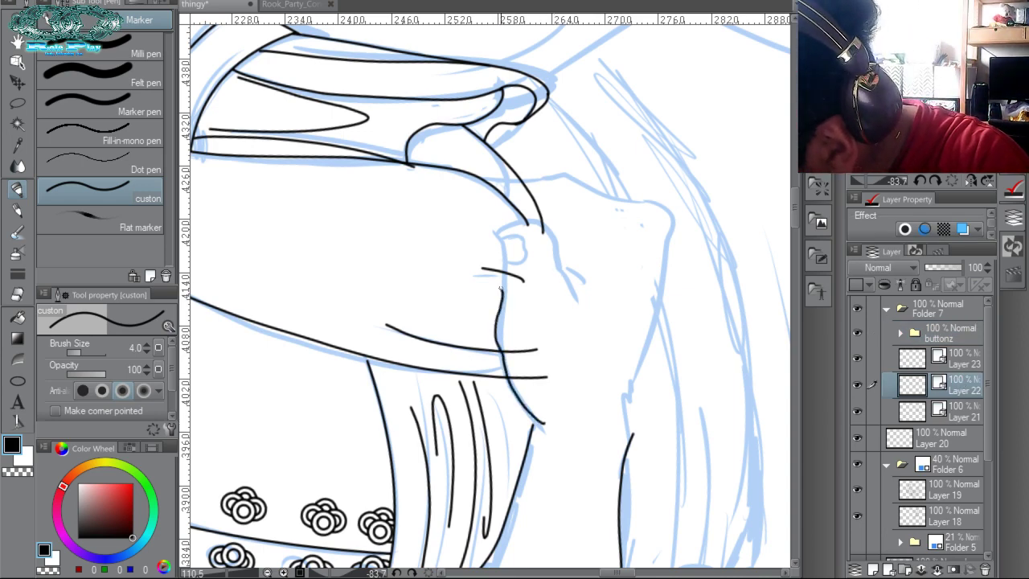
mouse_move(496, 229)
mouse_down()
mouse_move(550, 246)
mouse_move(583, 315)
mouse_up()
drag(561, 281, 581, 302)
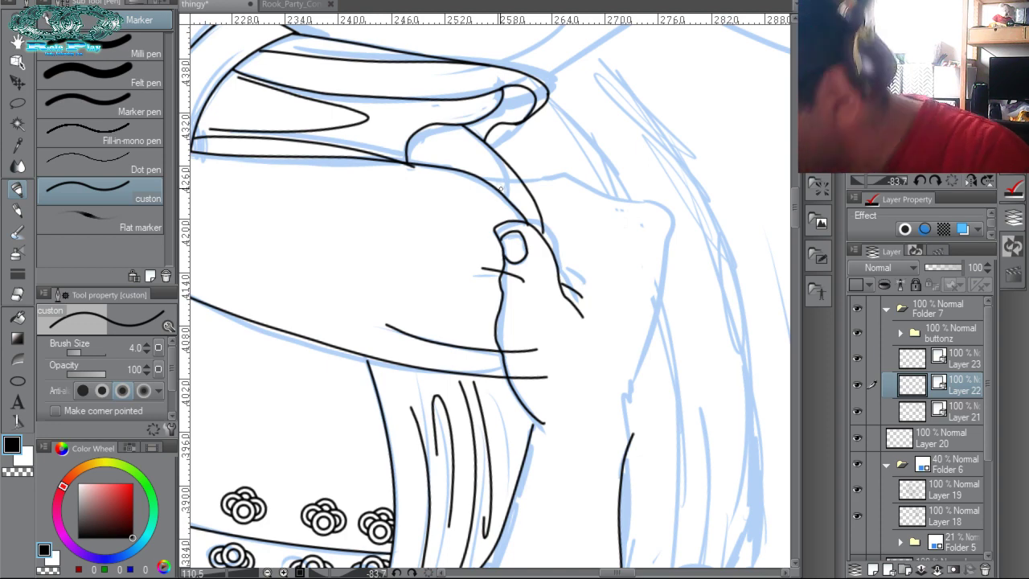
On Layer 21, erase the ends of the sleeve fold and sleeve edge lines that overlap the newly inked hand.
ctrl+shift+click(521, 279)
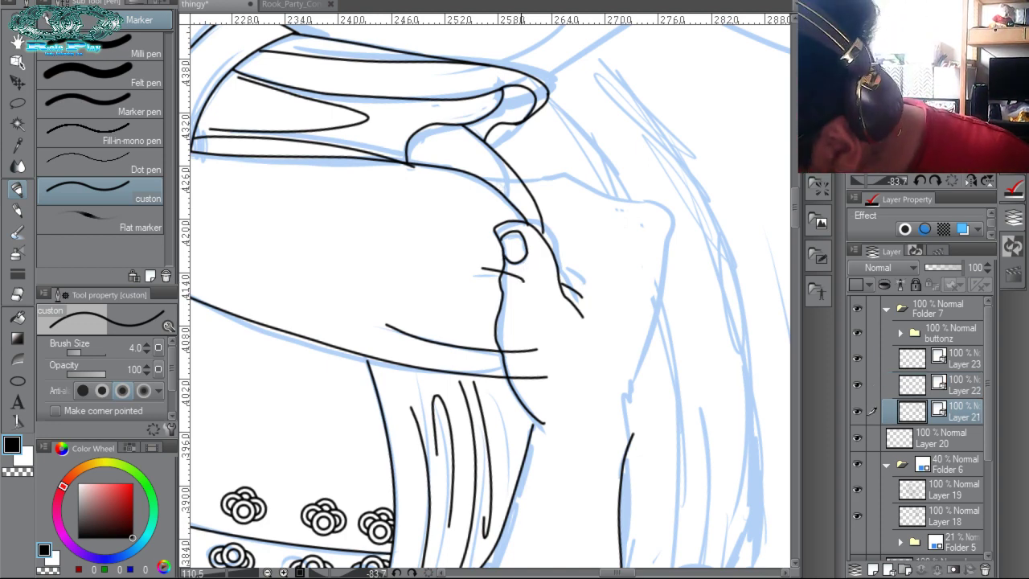
drag(518, 272, 514, 283)
drag(524, 345, 527, 383)
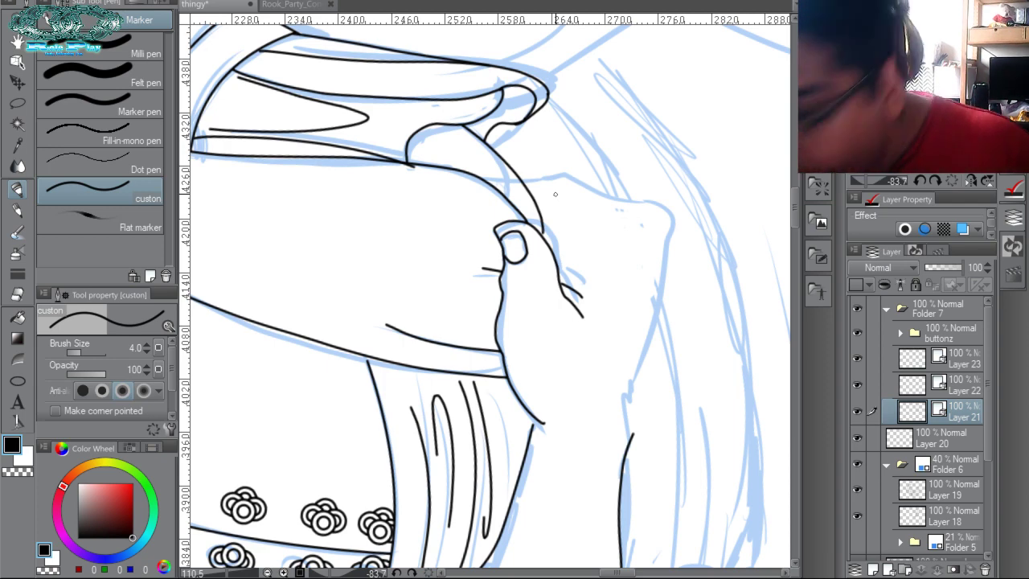
Extend the end control point of the curved cuff line slightly so it meets the thumb outline.
key(o)
click(540, 225)
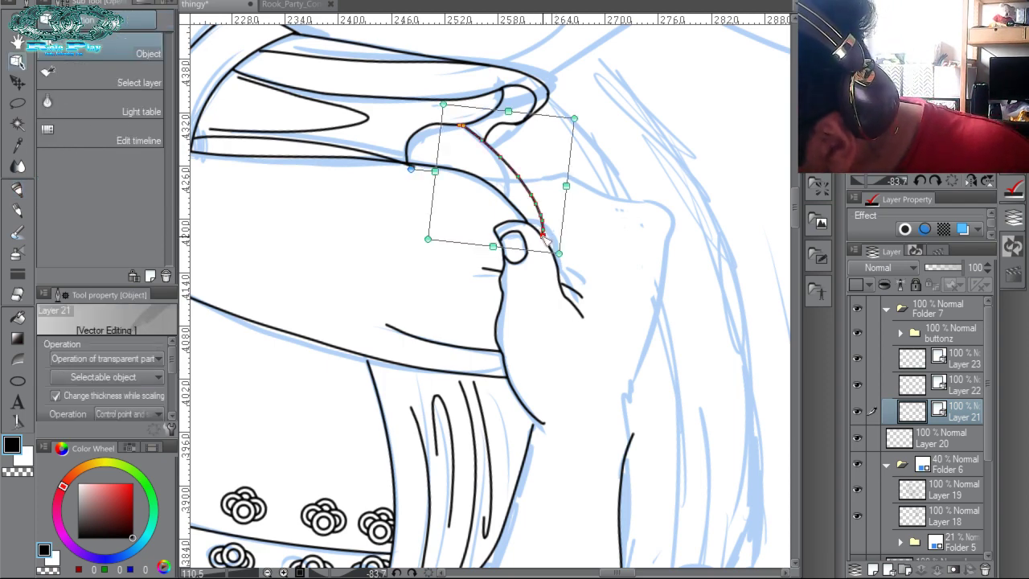
drag(543, 234, 543, 237)
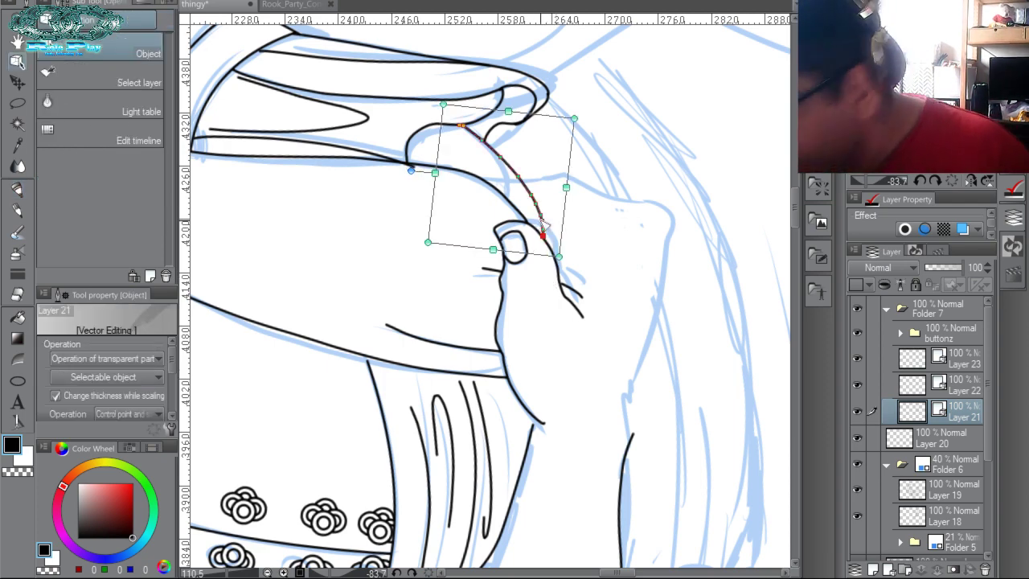
key(p)
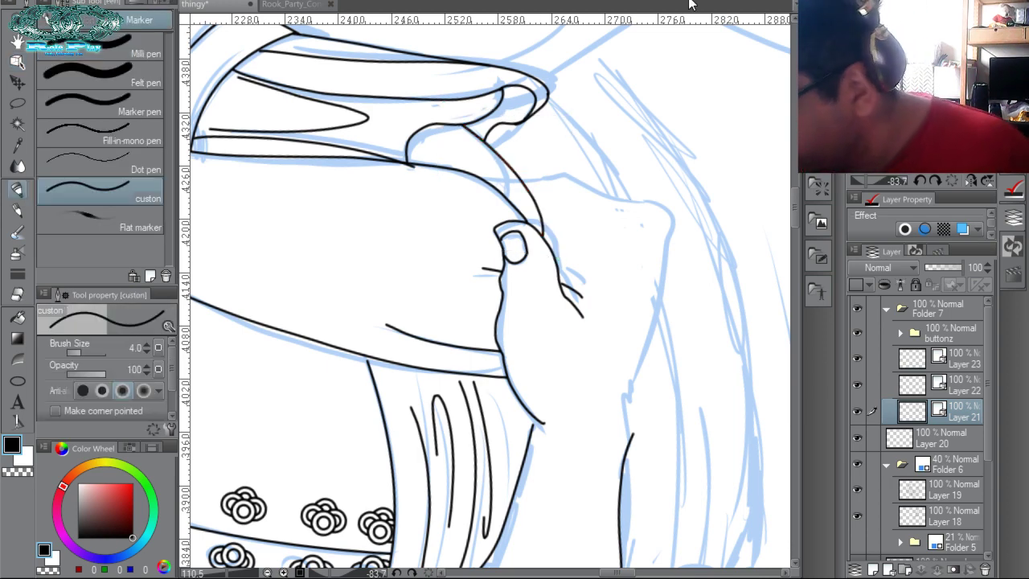
Ink the outer contour of the hand on Layer 21, from below the cuff around the knuckles to the forearm line.
click(948, 178)
click(969, 180)
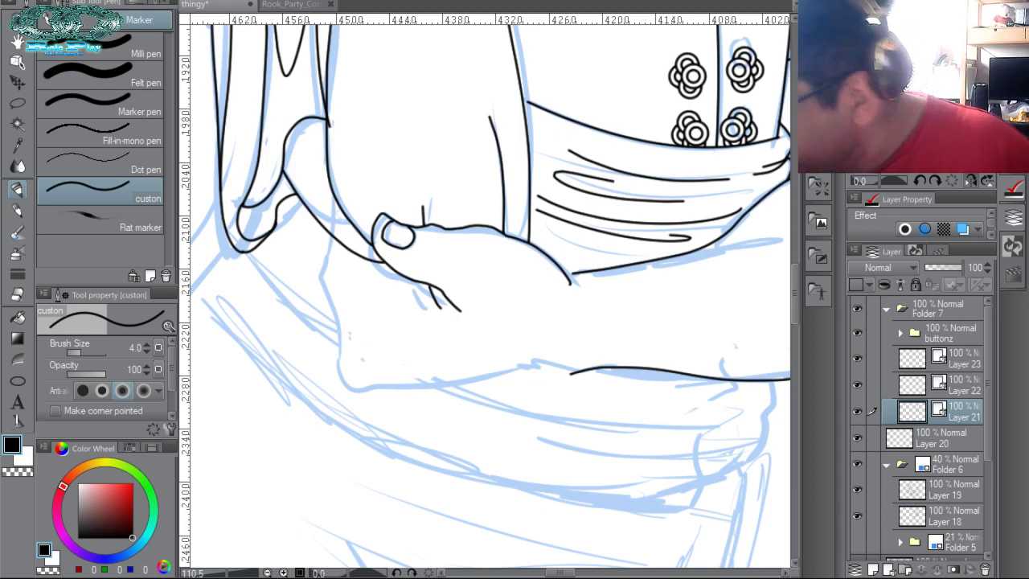
drag(879, 182, 888, 181)
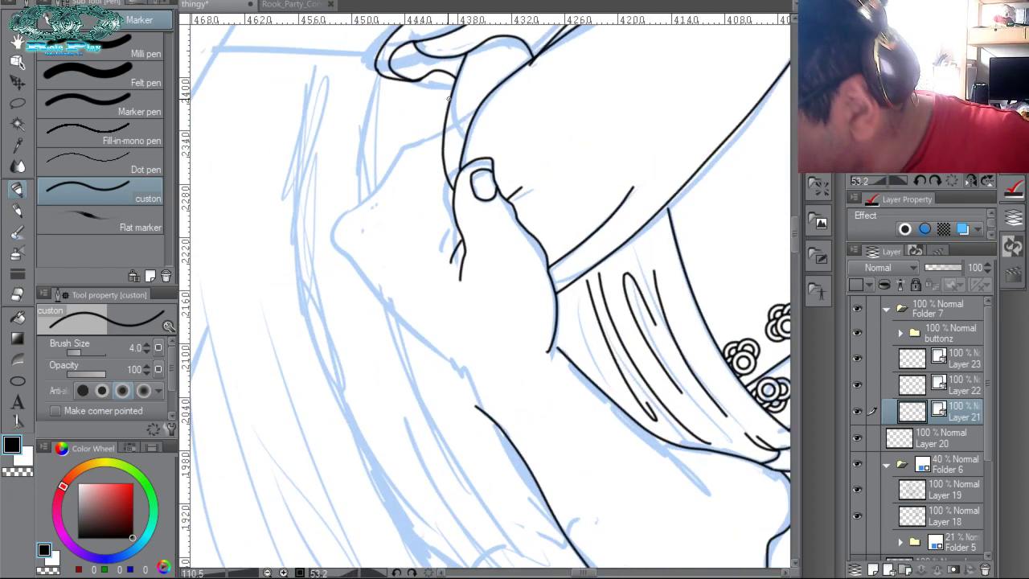
mouse_move(453, 85)
mouse_down()
mouse_move(395, 145)
mouse_move(380, 186)
mouse_move(341, 229)
mouse_move(380, 295)
mouse_move(492, 414)
mouse_up()
key(ctrl+z)
key(ctrl+z)
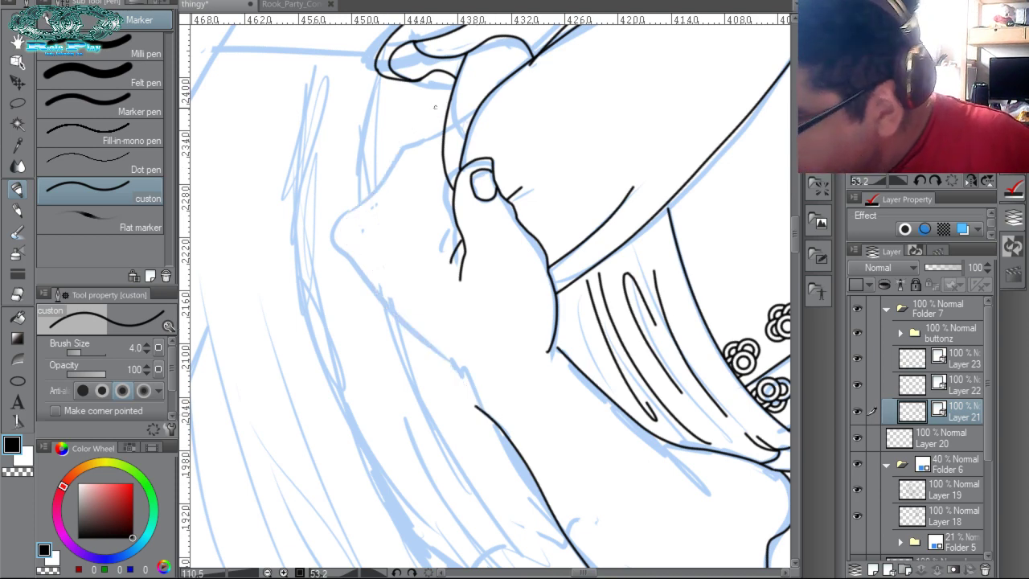
mouse_move(426, 129)
mouse_down()
mouse_move(343, 219)
mouse_move(350, 266)
mouse_move(445, 378)
mouse_move(499, 411)
mouse_up()
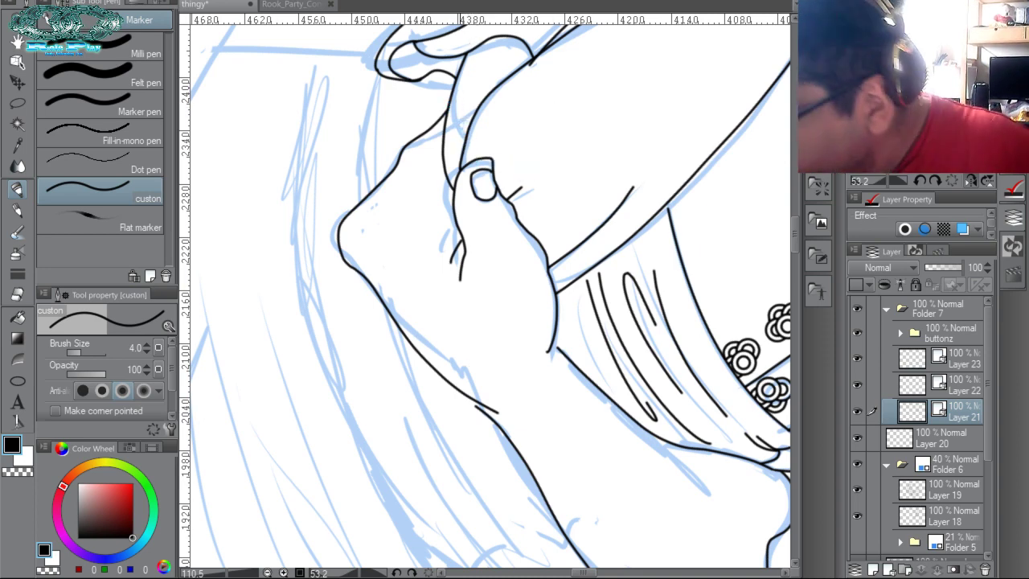
Move the lower end control point of the hand contour onto the forearm's outer line.
drag(513, 279, 448, 134)
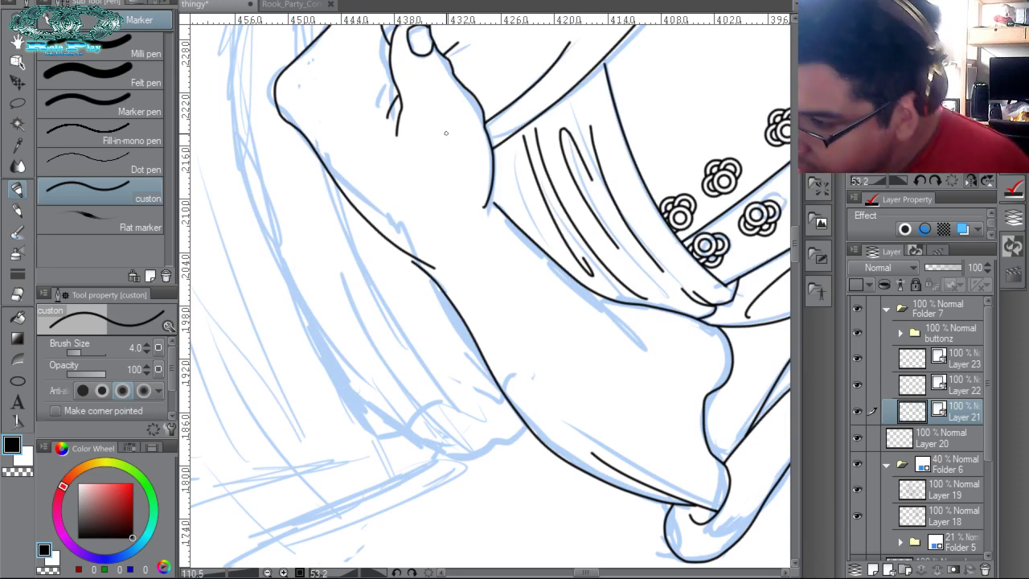
key(o)
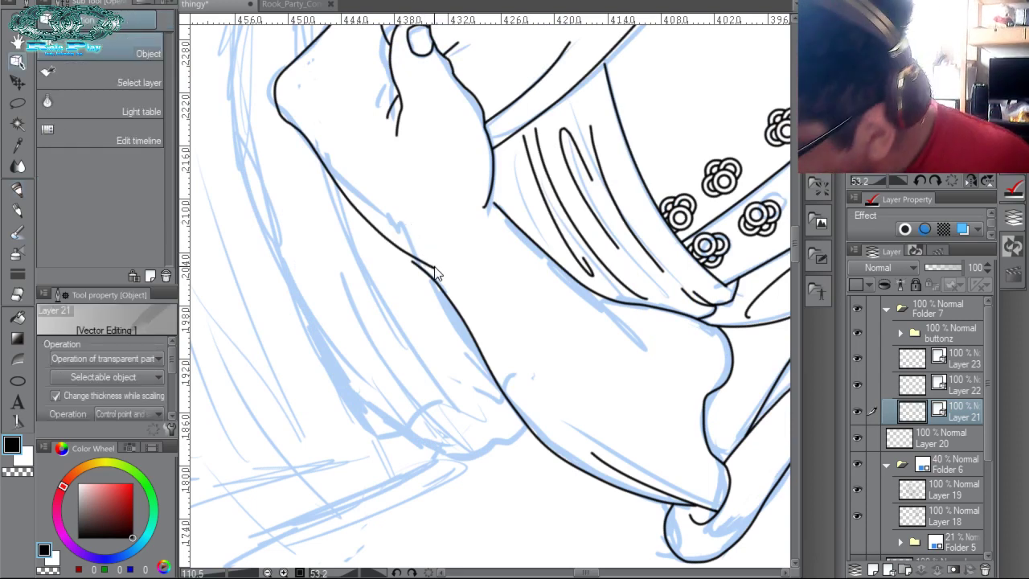
click(435, 274)
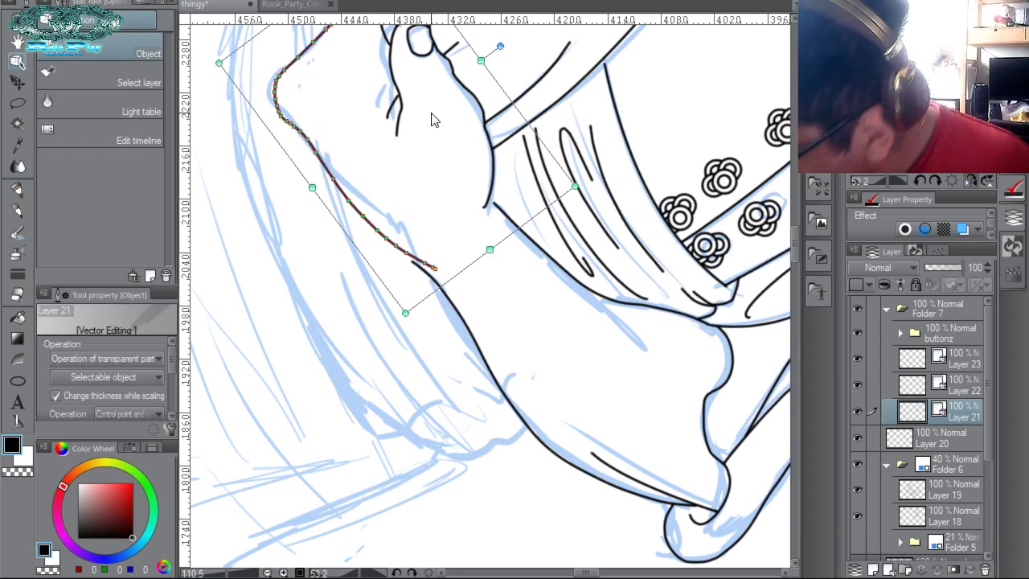
right_click(435, 268)
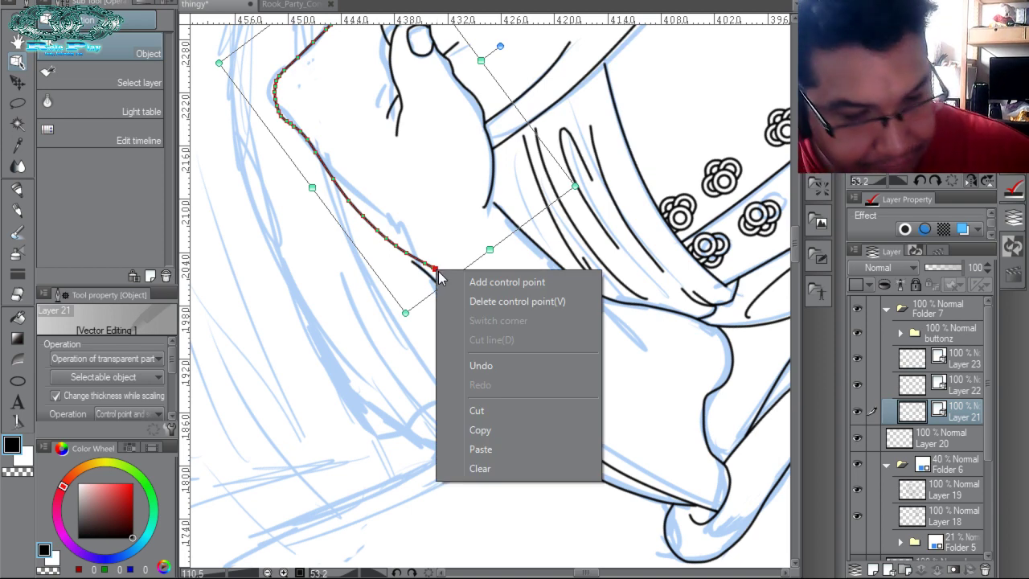
click(441, 279)
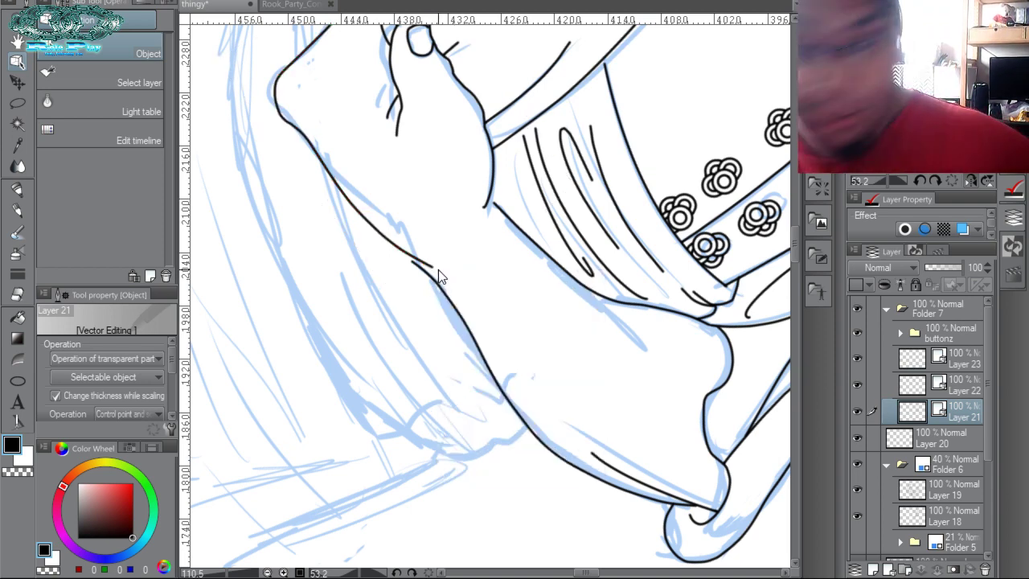
click(434, 270)
right_click(434, 272)
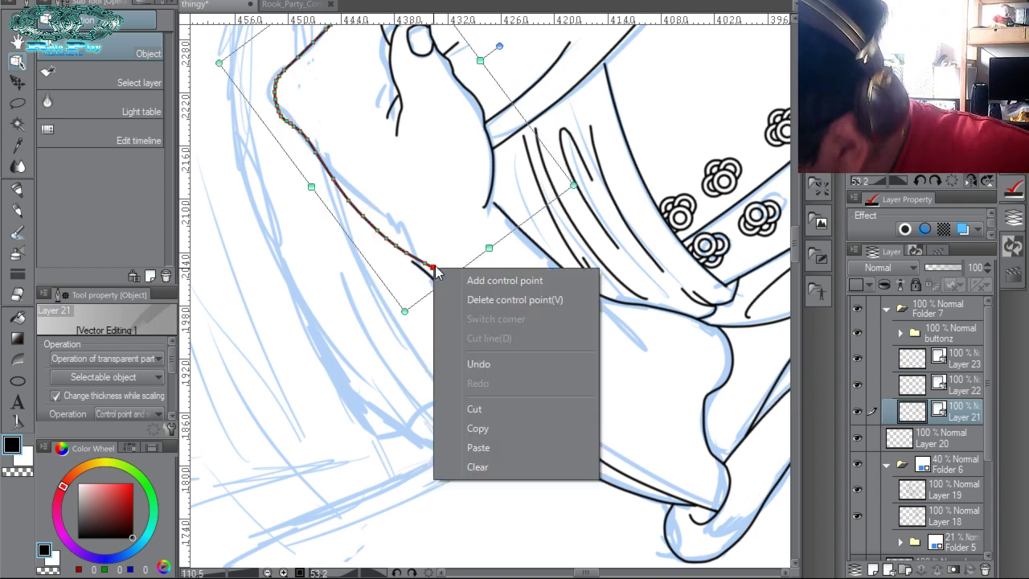
click(435, 259)
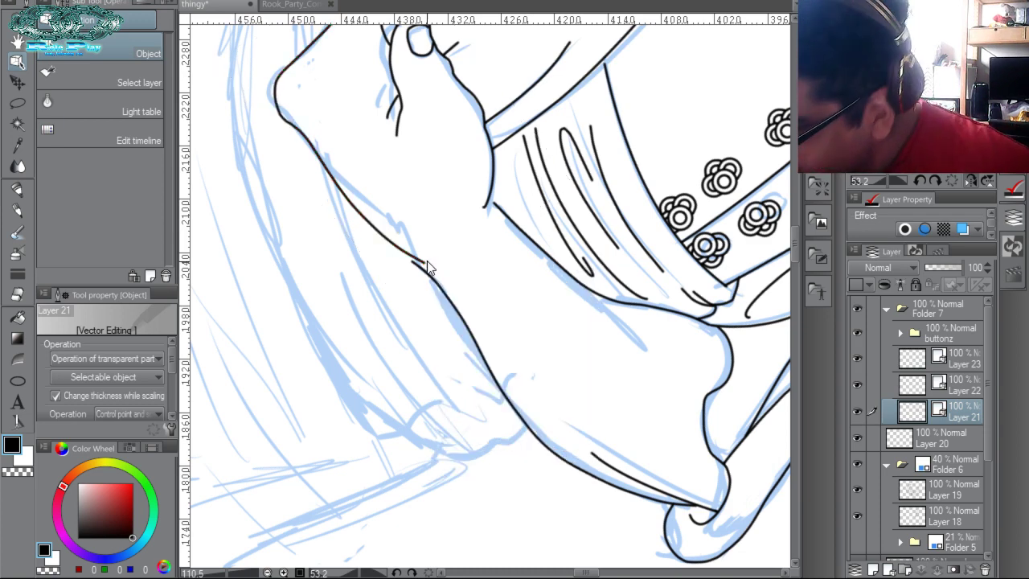
click(429, 267)
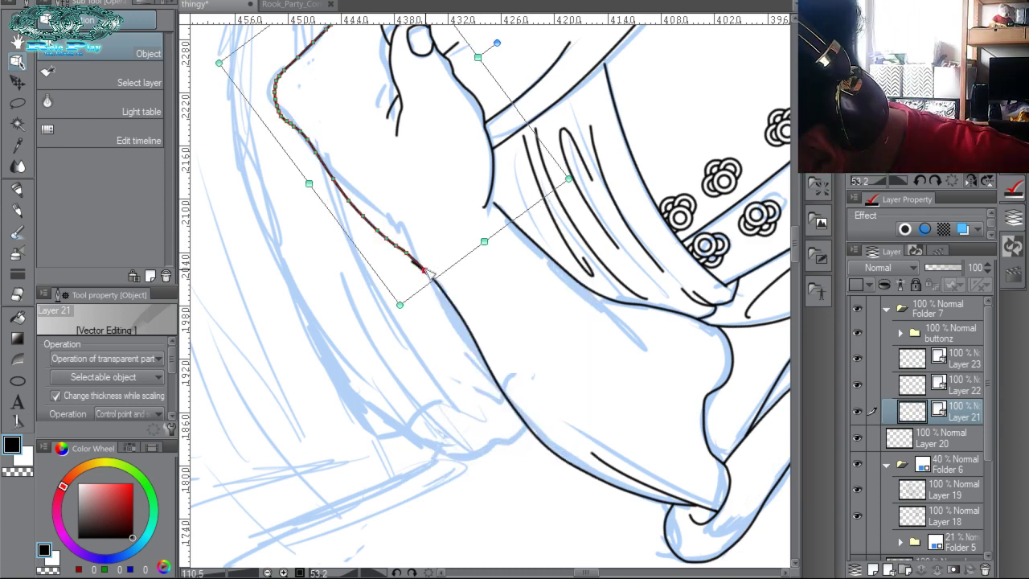
drag(425, 269, 432, 275)
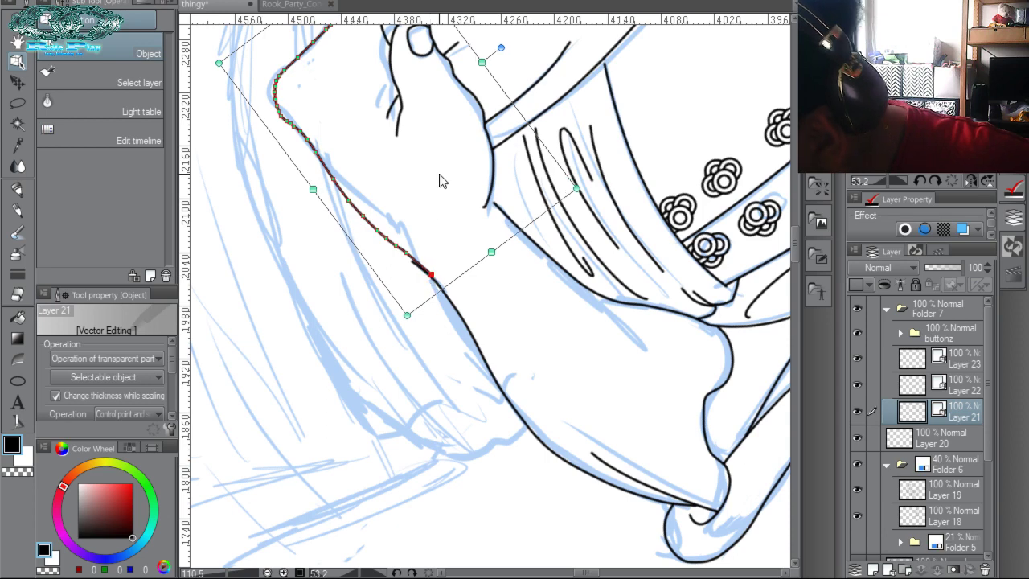
click(440, 181)
click(420, 268)
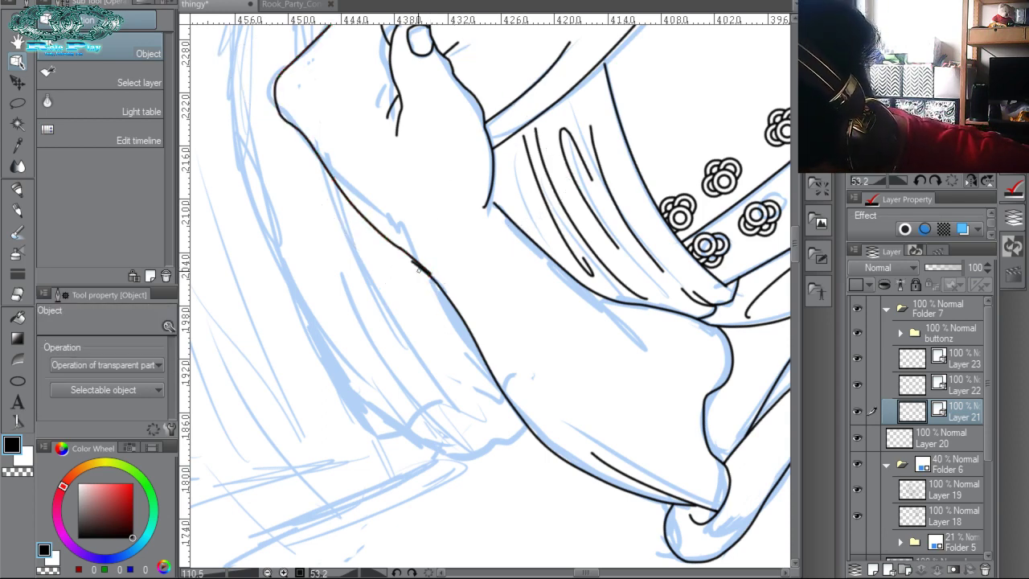
click(418, 266)
key(Delete)
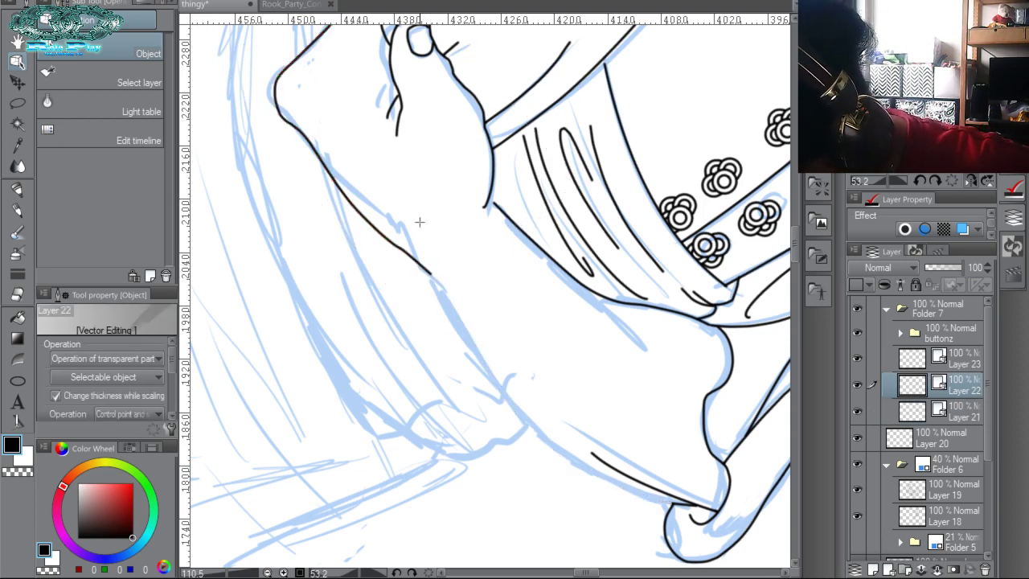
key(ctrl+z)
Nudge the hand contour's end point and shorten the forearm line's overlapping start on Layer 22 so both join cleanly.
click(442, 269)
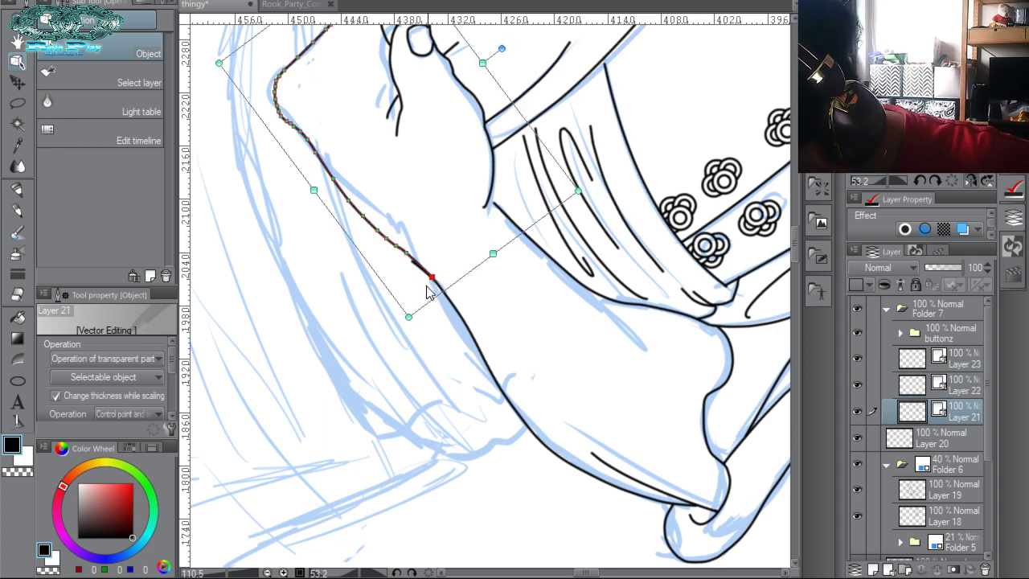
click(422, 278)
click(415, 269)
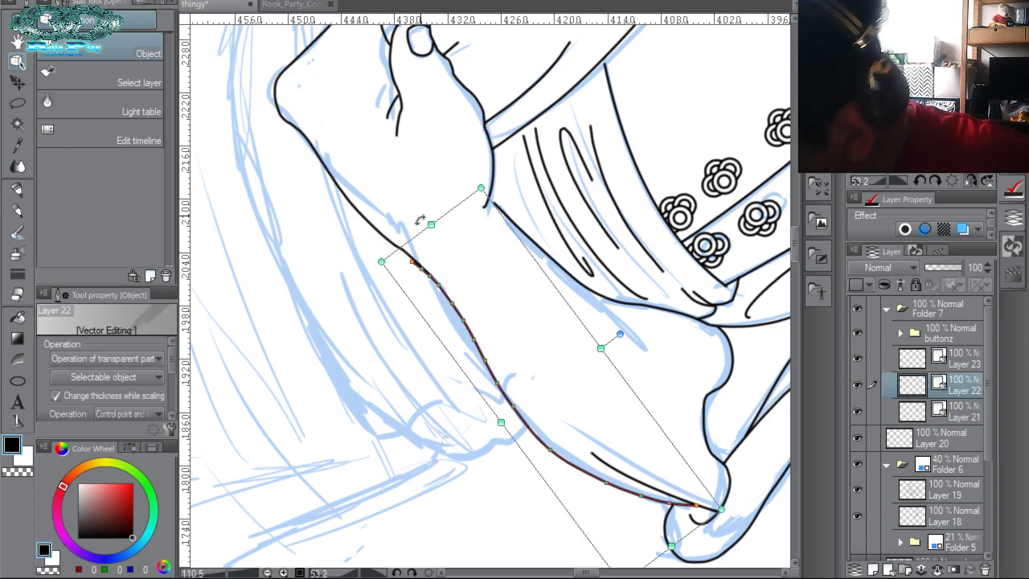
click(420, 219)
click(419, 264)
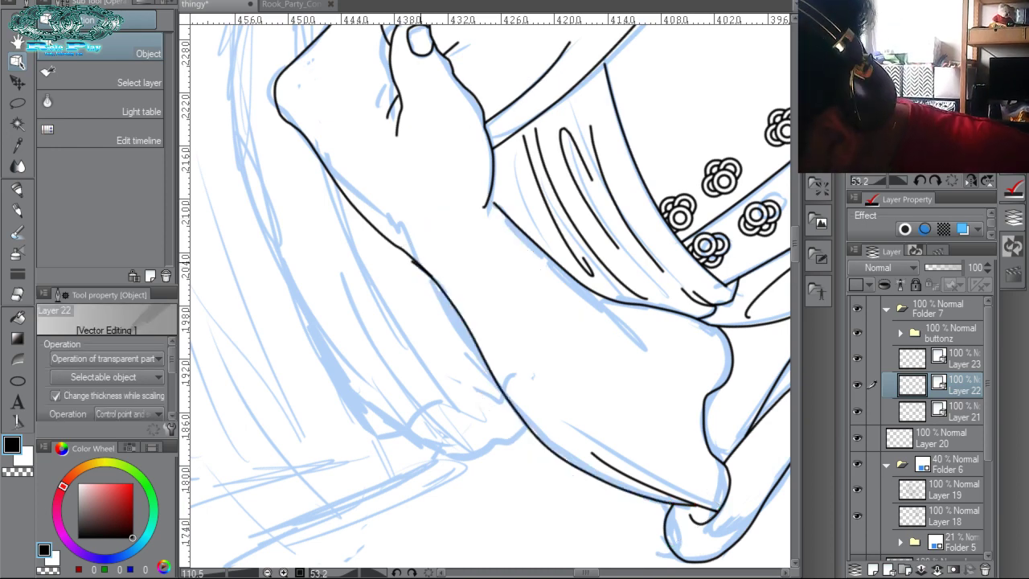
click(432, 281)
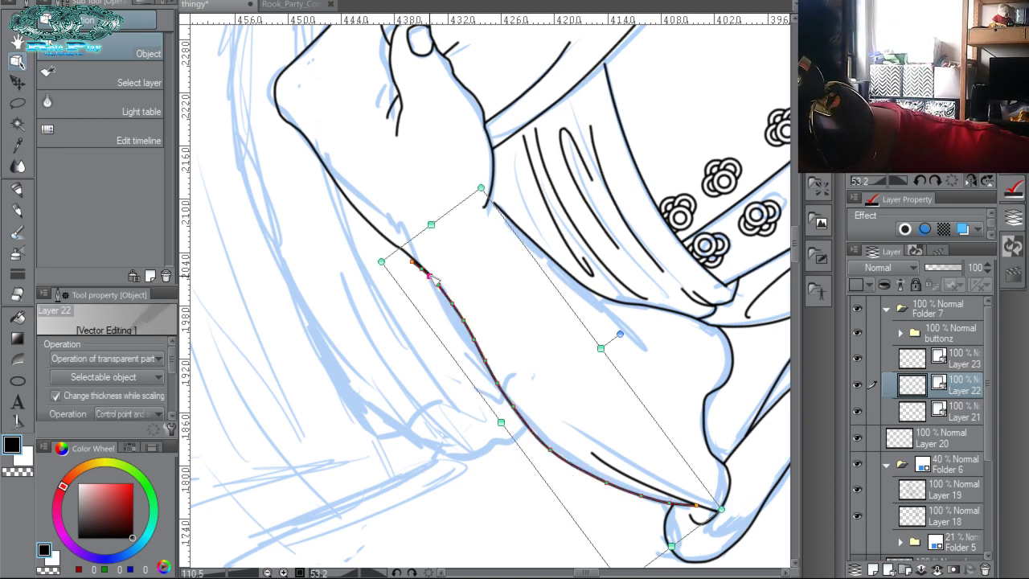
click(433, 229)
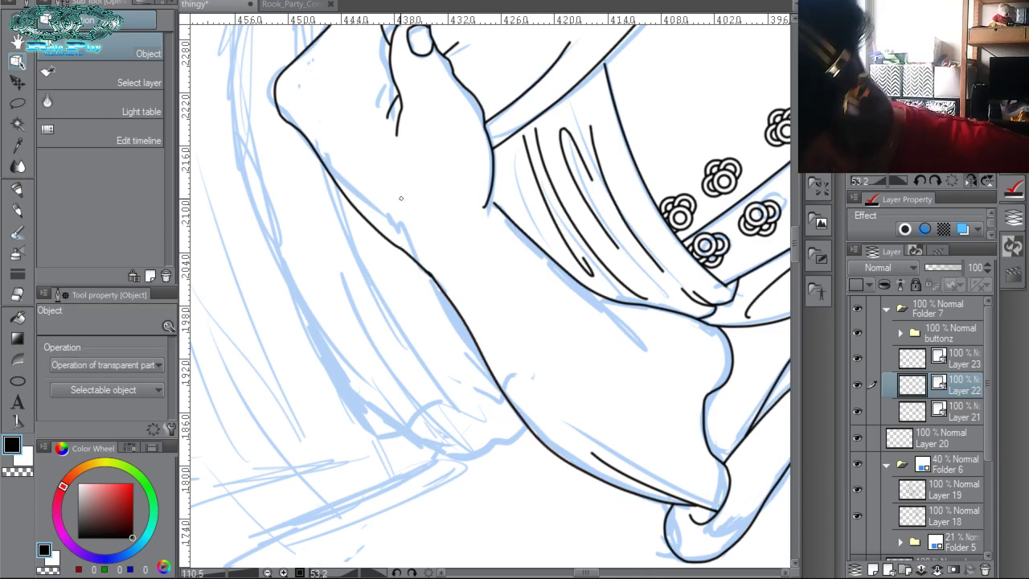
click(434, 281)
click(431, 275)
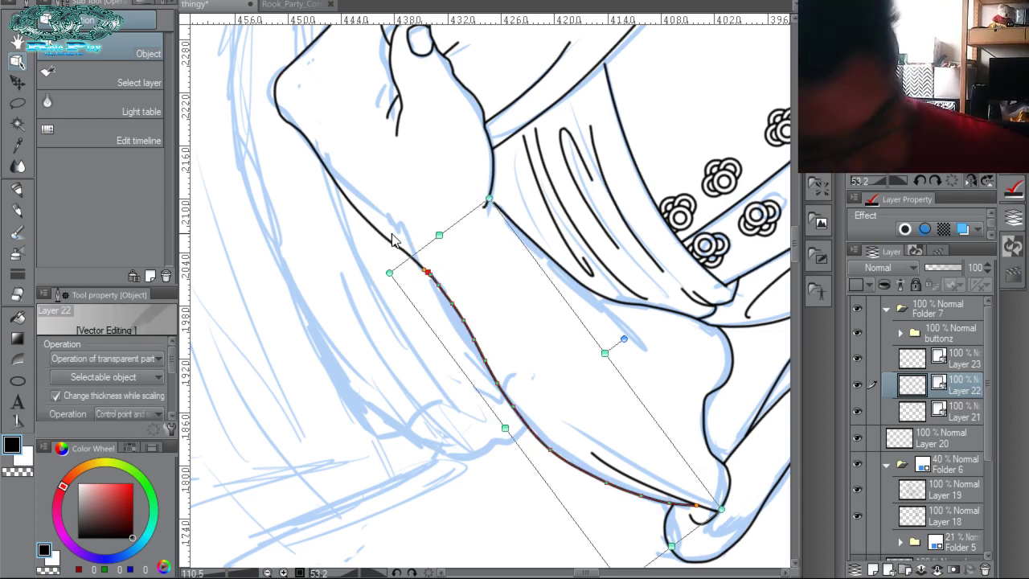
right_click(420, 276)
click(438, 223)
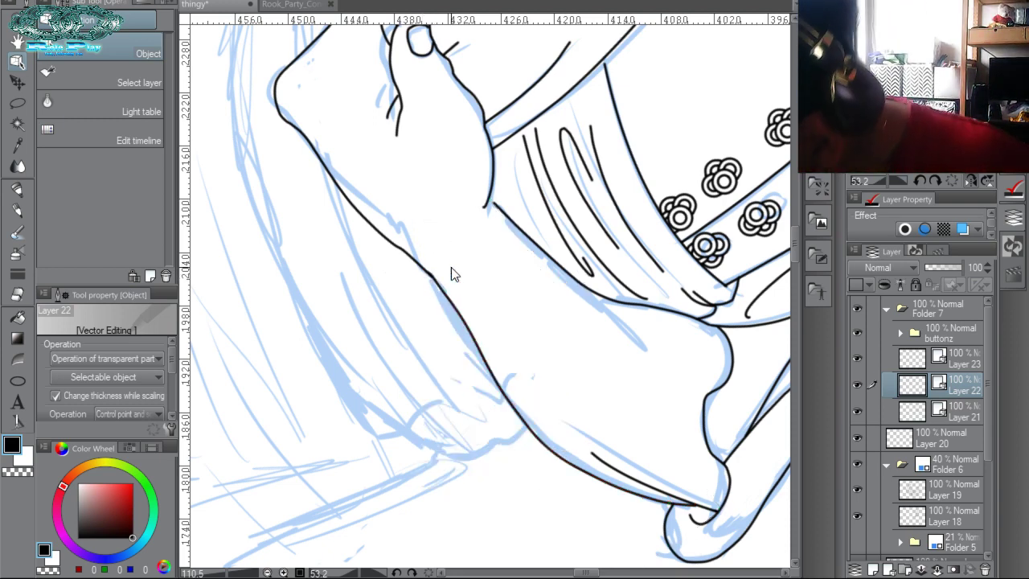
Smooth the lower forearm line's start by adjusting its first control points and extend the upper forearm line's end to the hand contour.
click(457, 309)
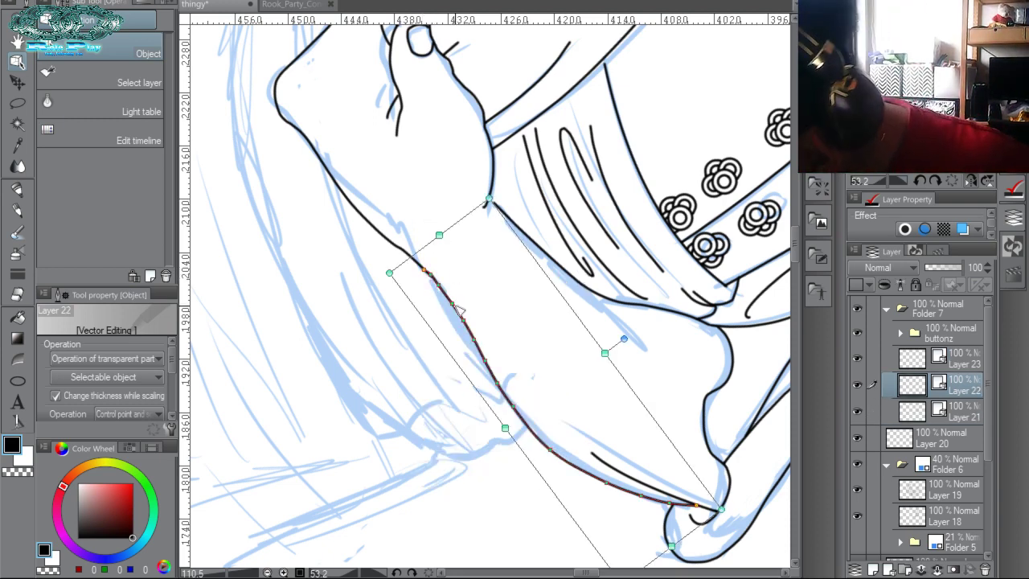
drag(427, 271, 427, 273)
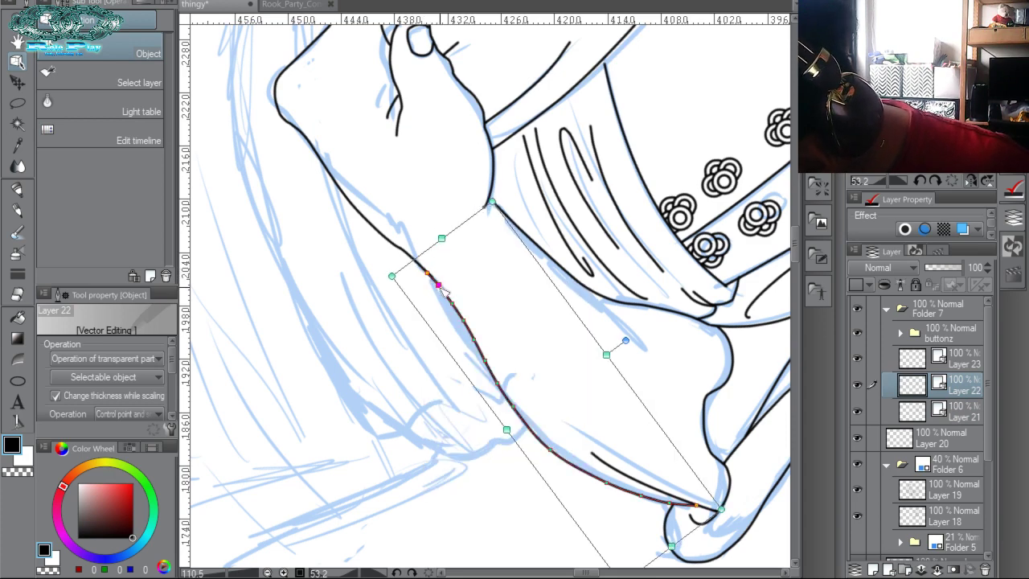
right_click(438, 284)
click(450, 290)
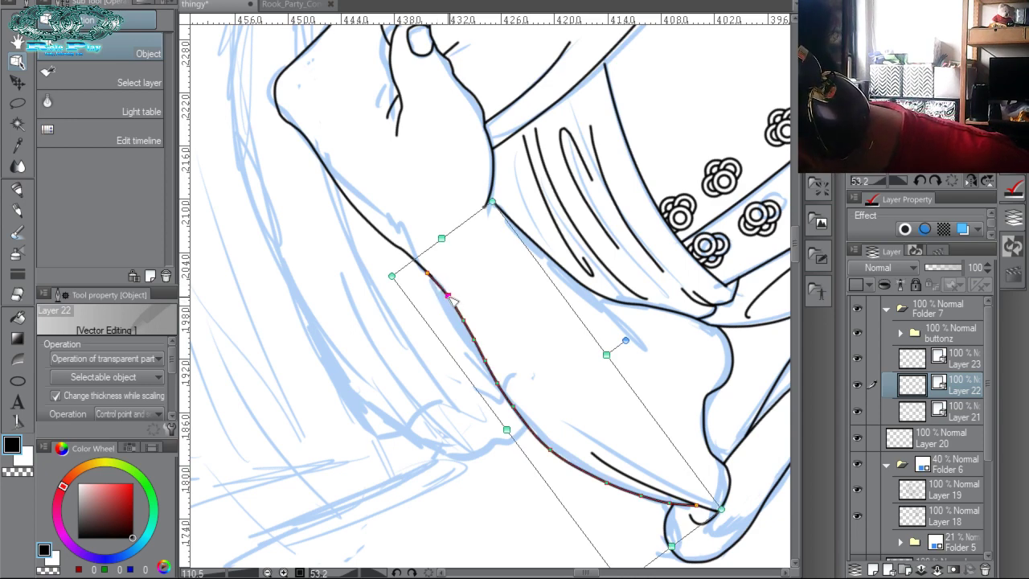
click(476, 272)
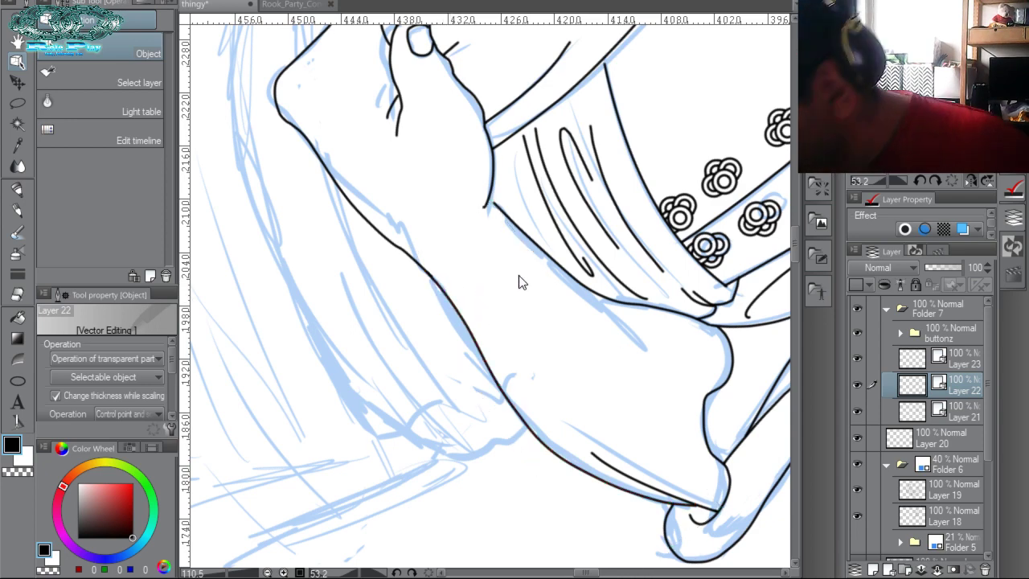
click(494, 206)
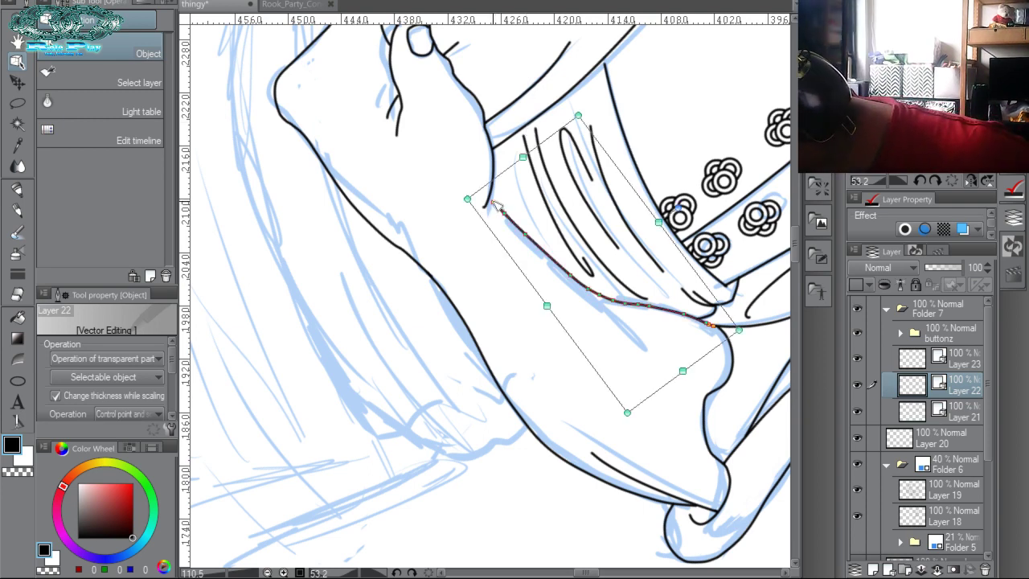
click(505, 251)
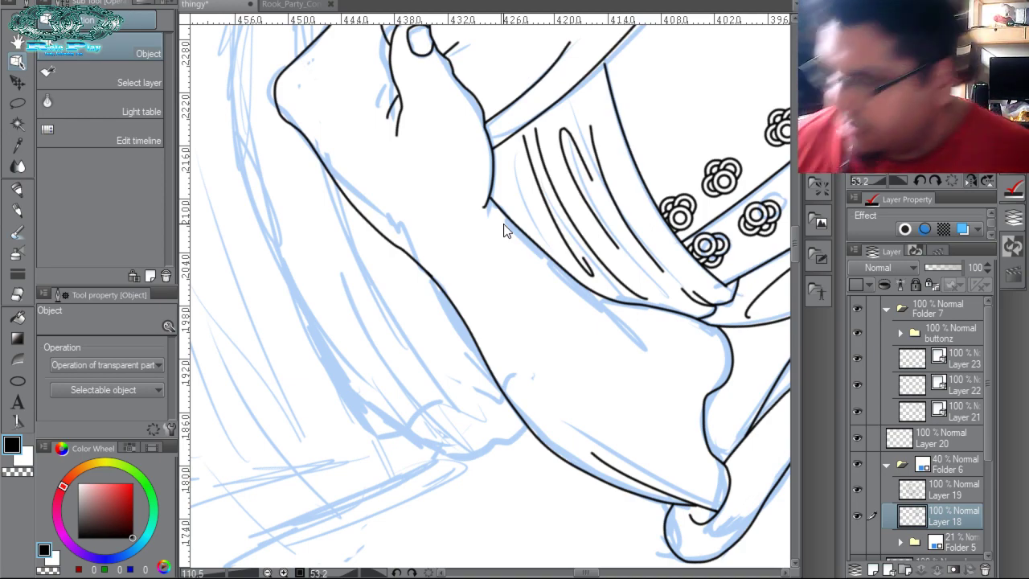
Reset the canvas rotation and flip, and erase the small overshoot on Layer 21 where the forearm line crosses the sleeve edge.
scroll(555, 233, up, 3)
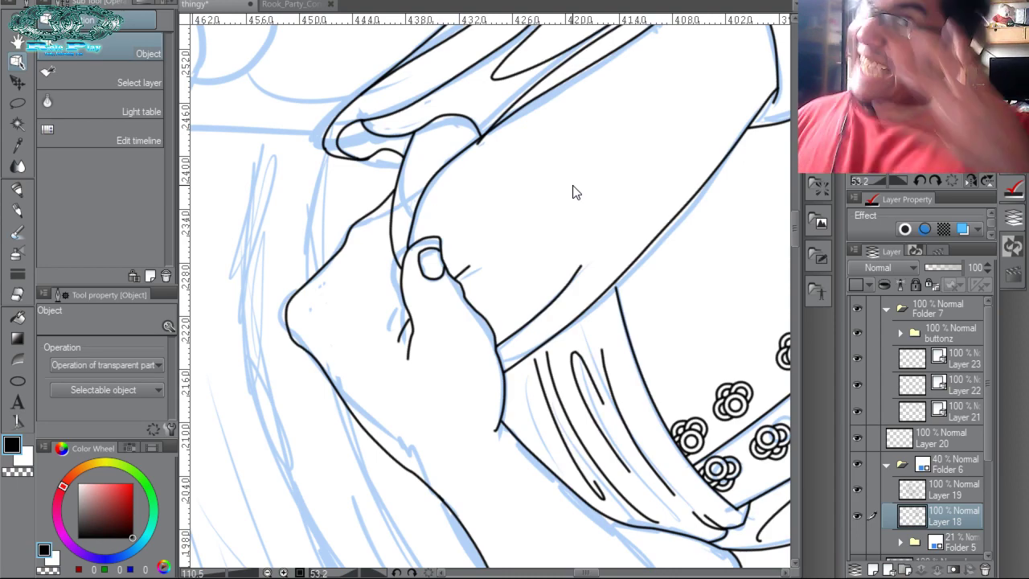
click(952, 182)
click(972, 179)
key(ctrl+space)
drag(668, 328, 579, 322)
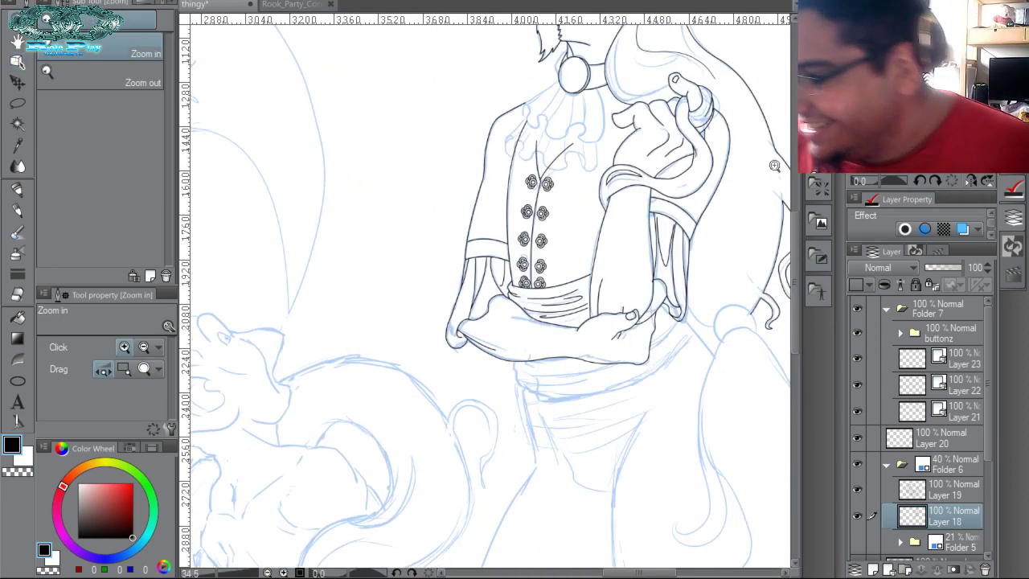
click(735, 409)
click(697, 306)
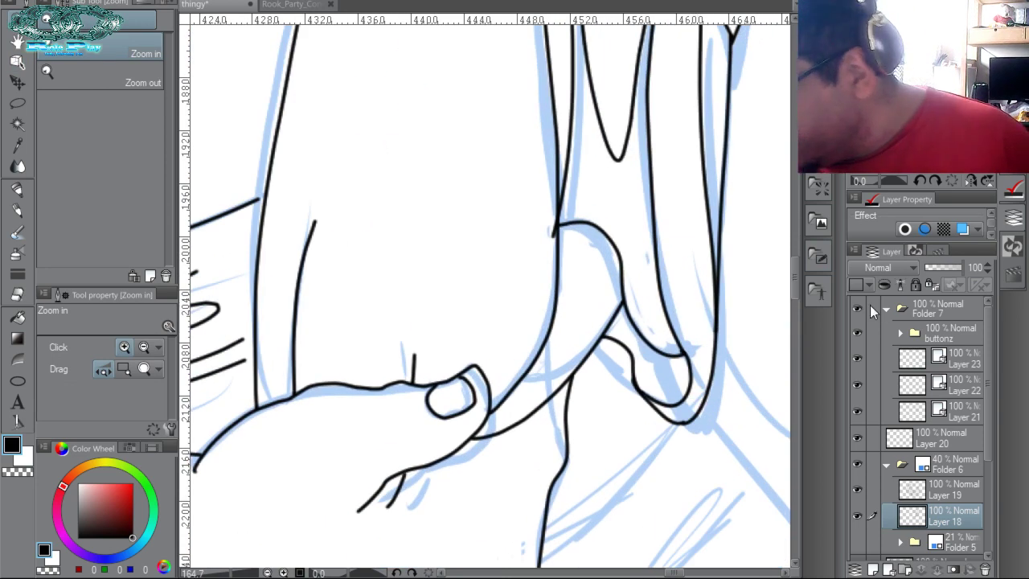
key(e)
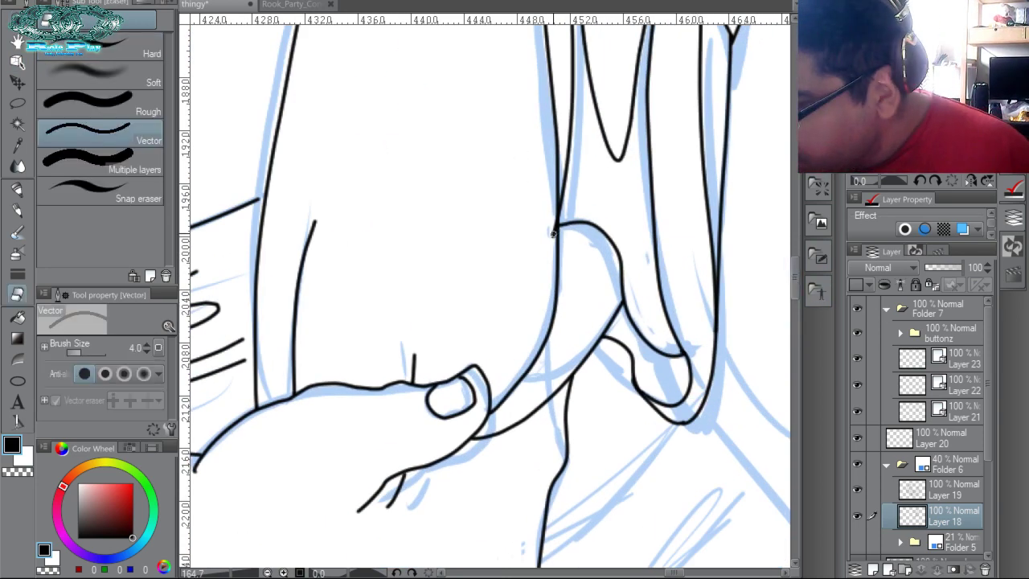
ctrl+shift+click(553, 231)
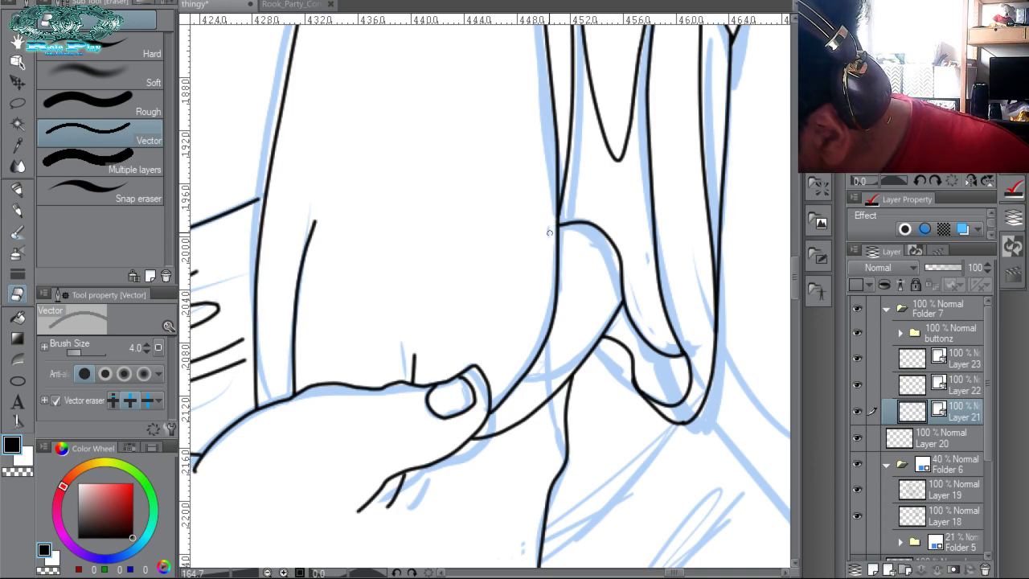
Shift the curved right-hand neckline stroke on Layer 21, above the top vest buttons, slightly up and to the left.
key(ctrl+space)
drag(613, 198, 594, 197)
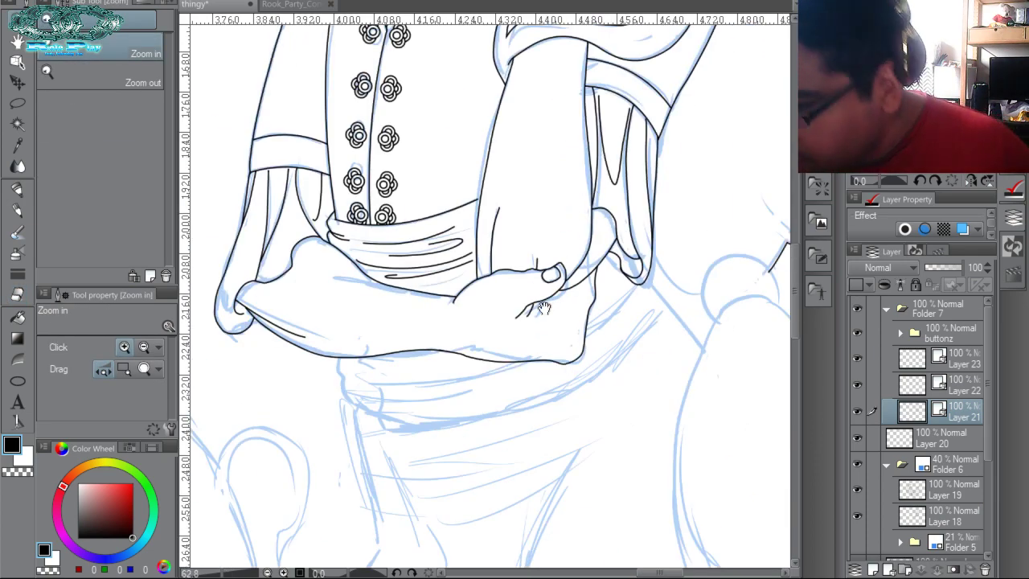
drag(545, 308, 525, 247)
drag(515, 290, 495, 292)
drag(589, 71, 576, 199)
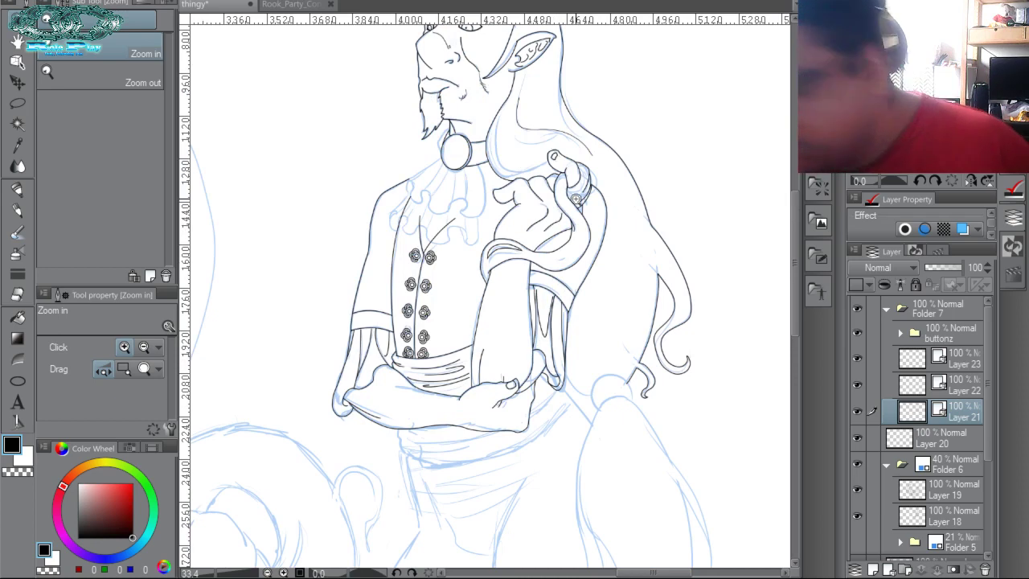
drag(502, 308, 572, 430)
drag(510, 367, 558, 263)
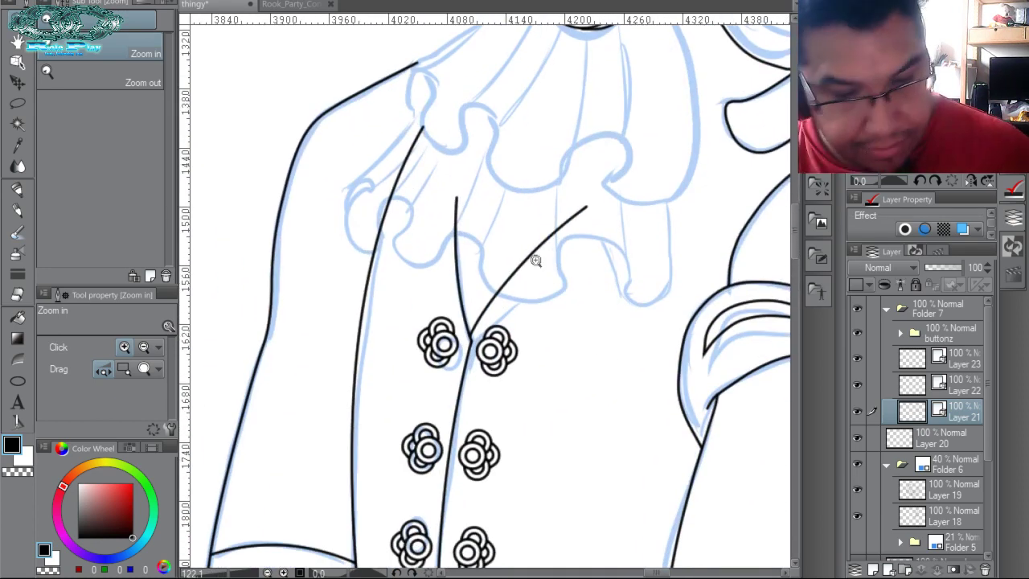
key(o)
click(539, 256)
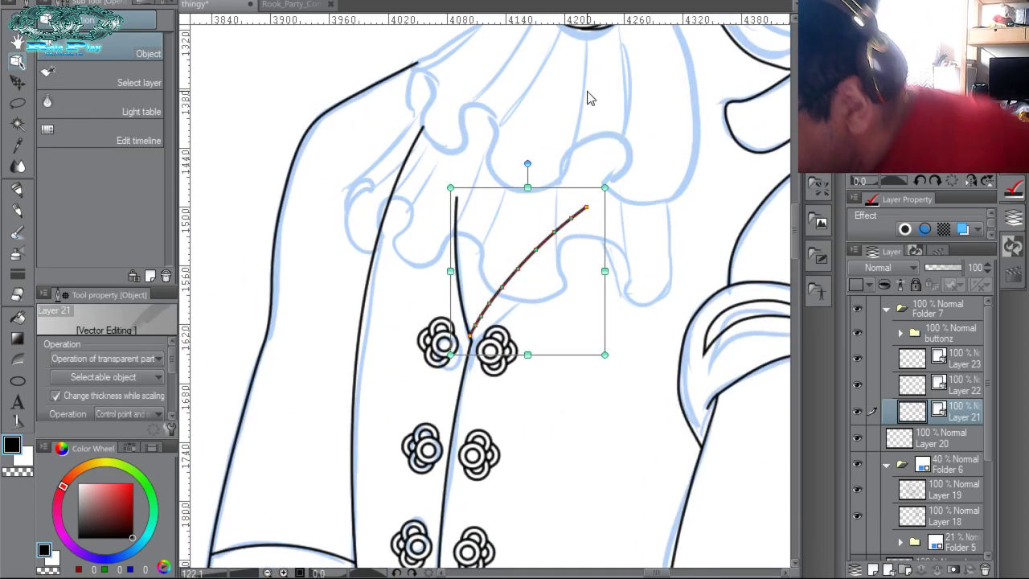
drag(555, 192, 556, 184)
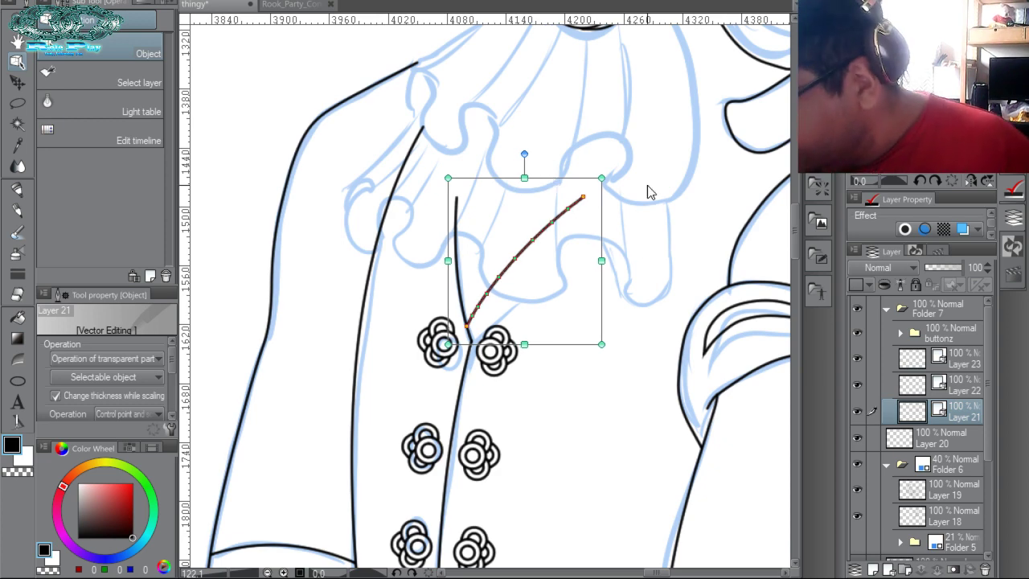
key(ctrl+space)
scroll(666, 404, down, 3)
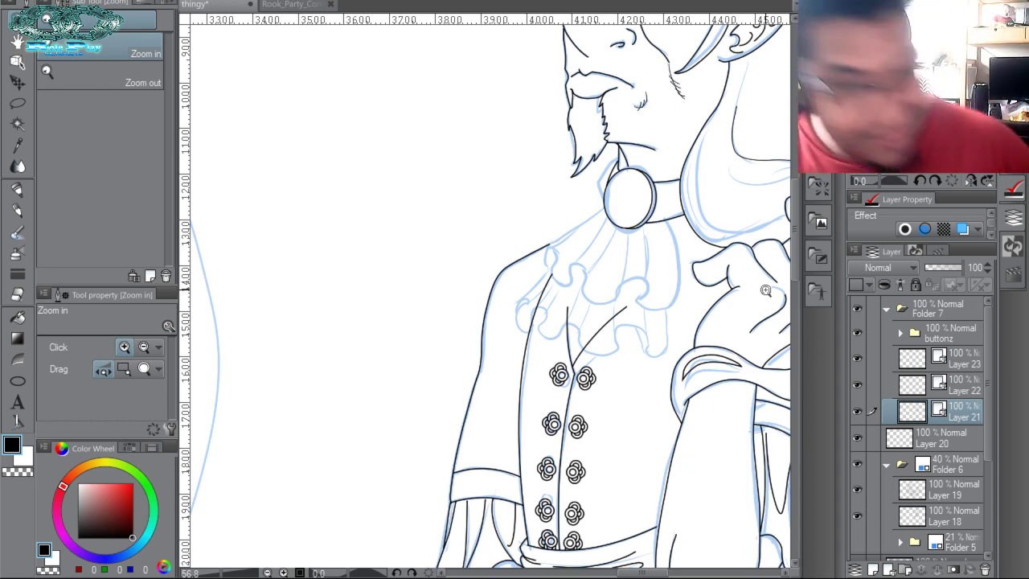
scroll(556, 284, down, 3)
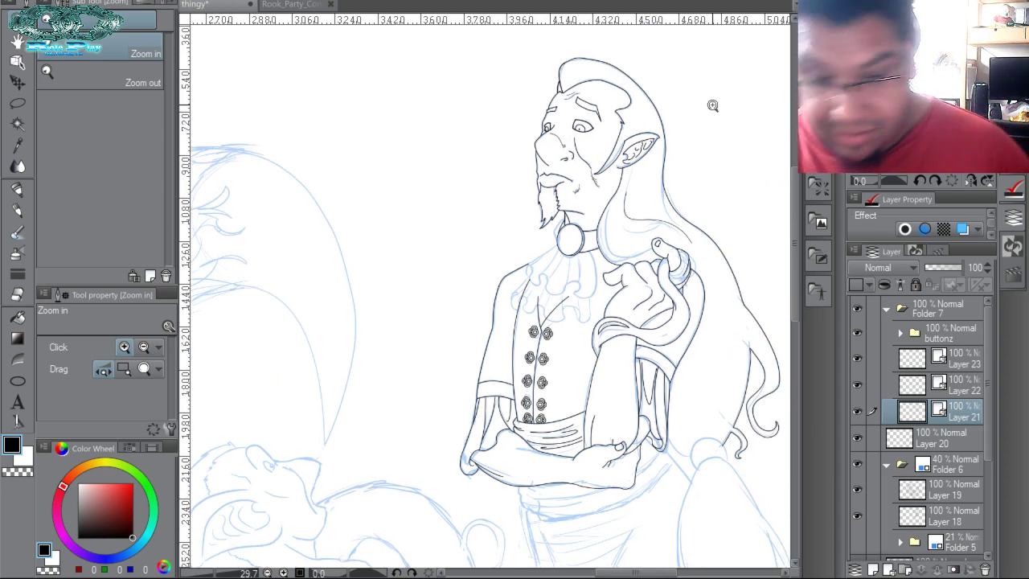